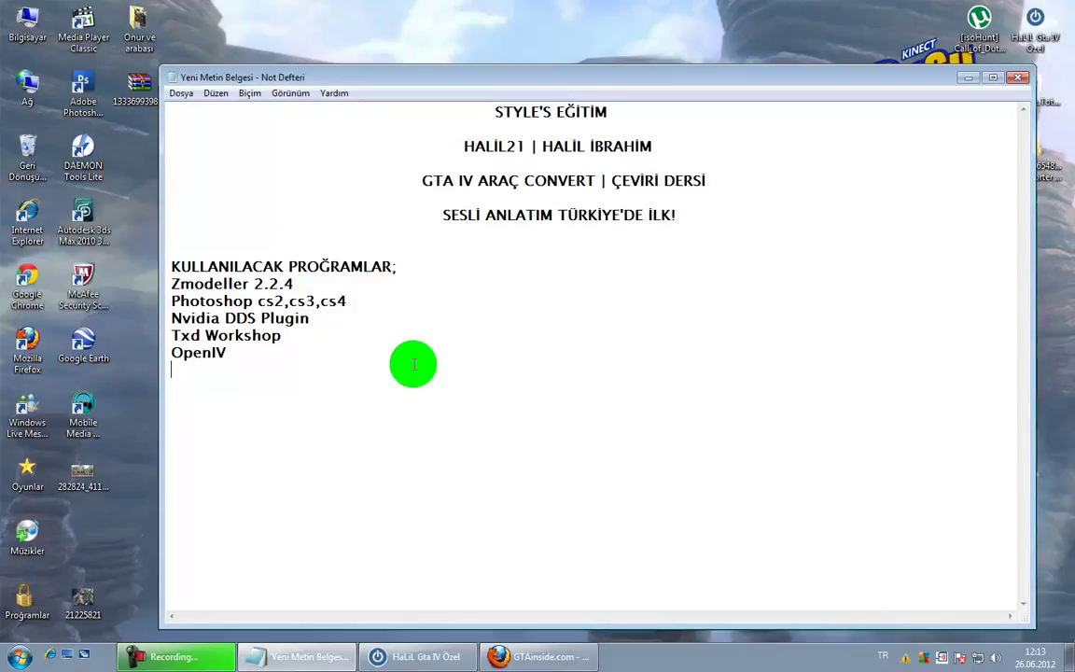
# Step: Switch to Firefox and examine the Chevrolet Camaro Z28 - Stock entry on GTAinside, including its description, pictures and download link
pyautogui.click(392, 346)
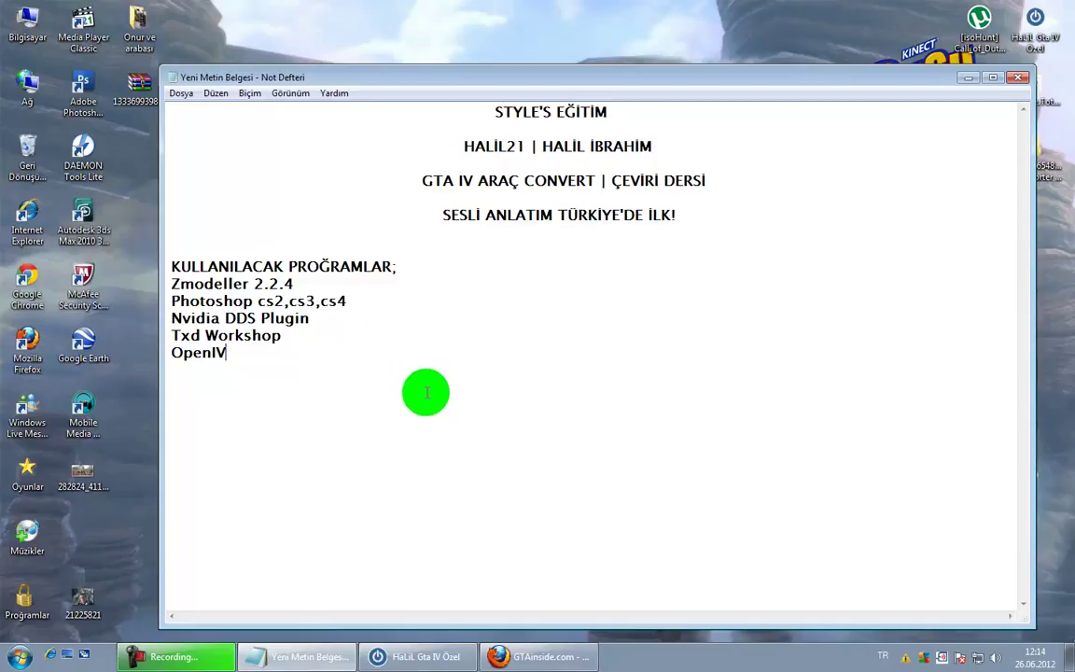
pyautogui.click(568, 657)
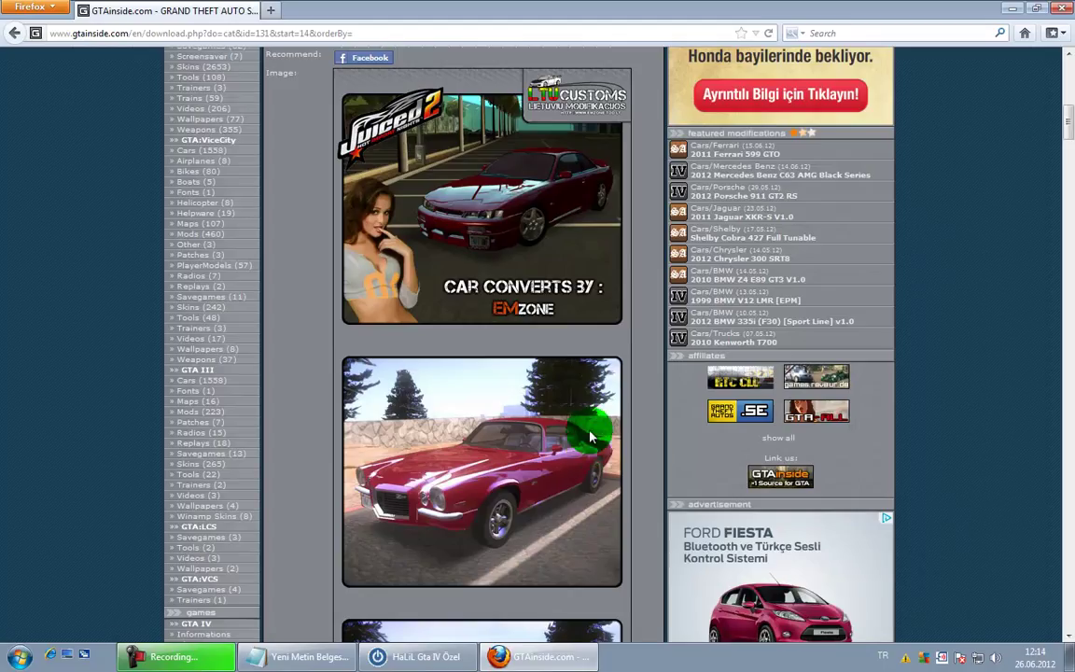
pyautogui.scroll(-4, 591, 400)
pyautogui.scroll(-1, 660, 396)
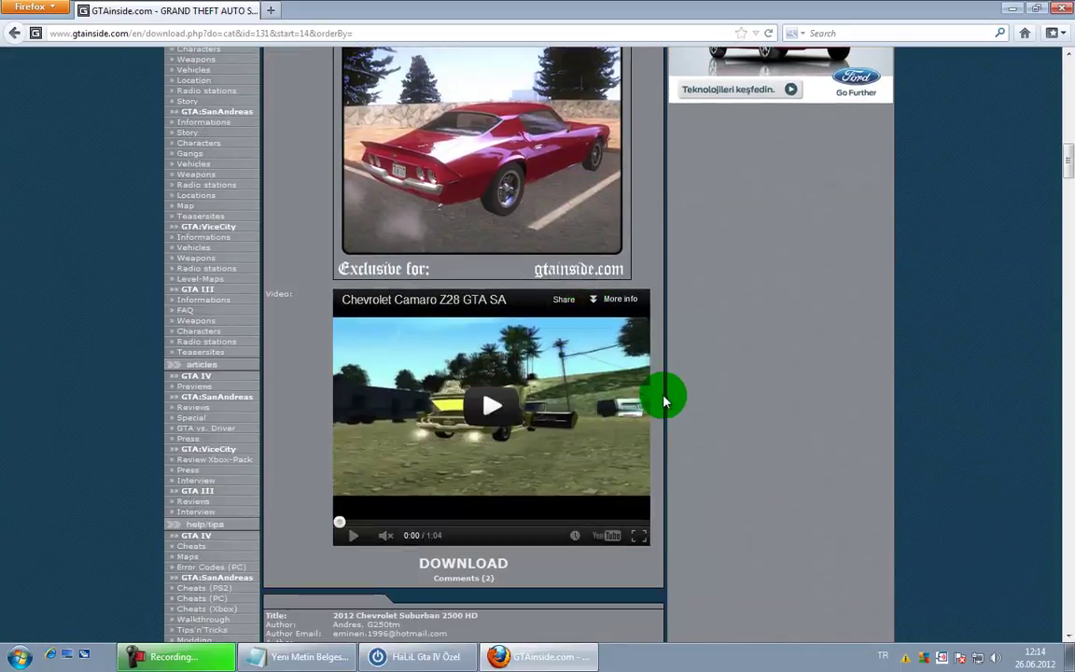
pyautogui.scroll(8, 660, 396)
pyautogui.scroll(5, 664, 399)
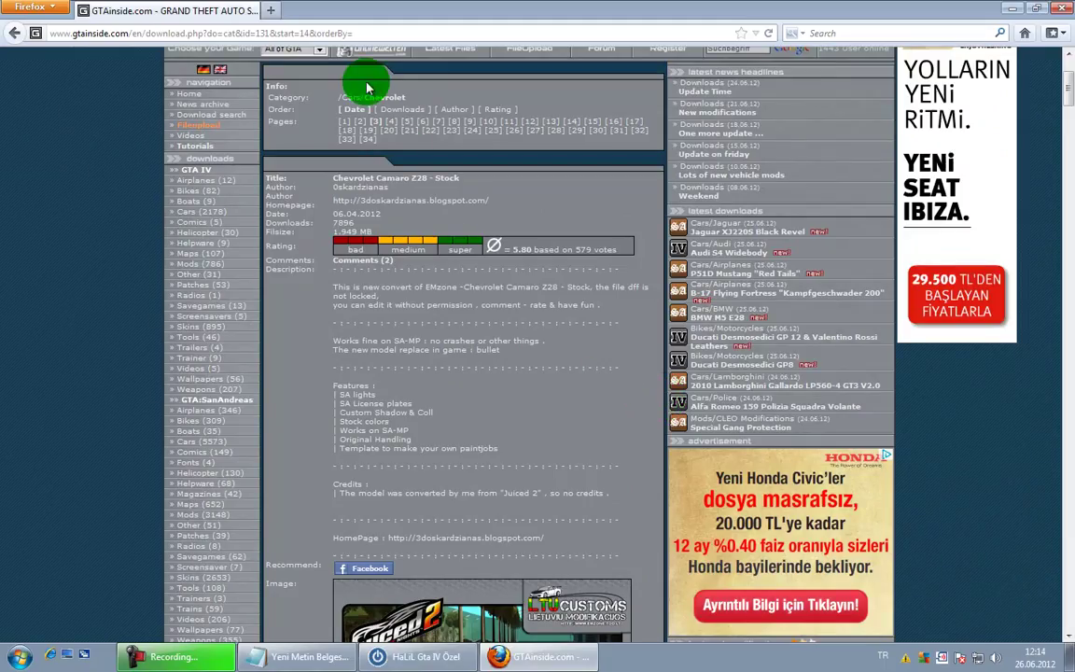
pyautogui.click(373, 133)
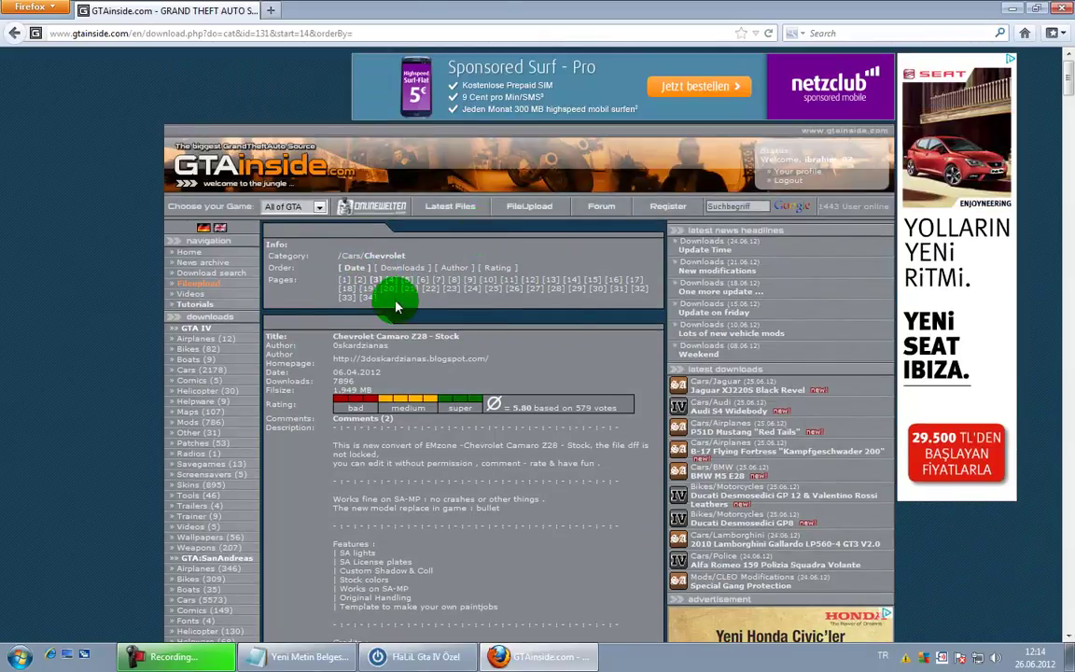
pyautogui.scroll(-3, 447, 360)
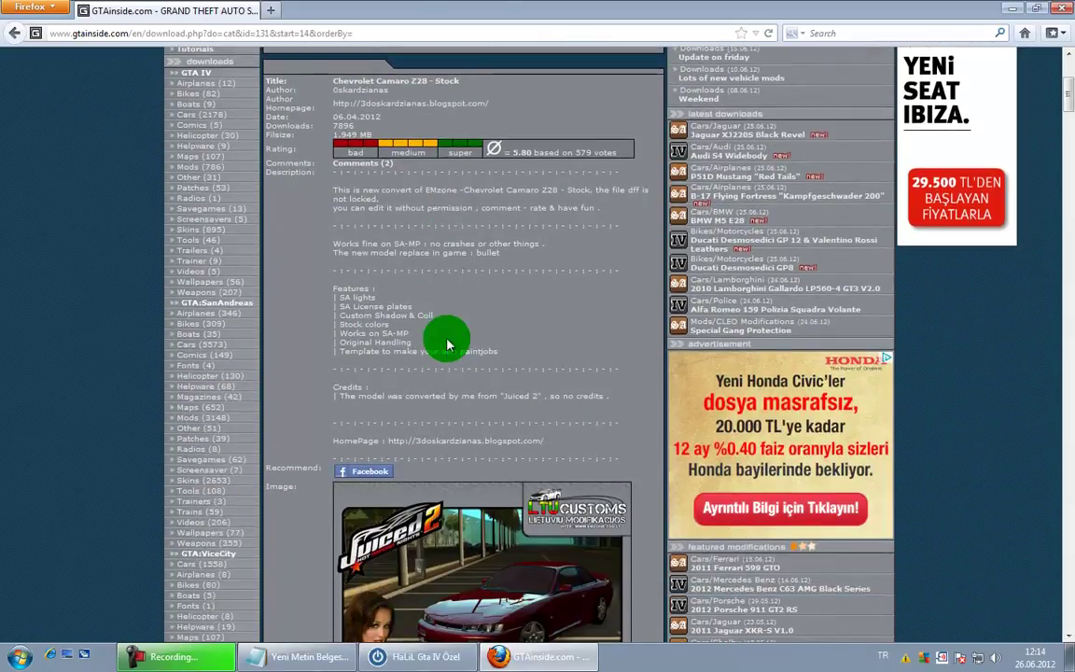
pyautogui.scroll(-20, 496, 279)
pyautogui.scroll(-7, 669, 343)
pyautogui.scroll(15, 670, 344)
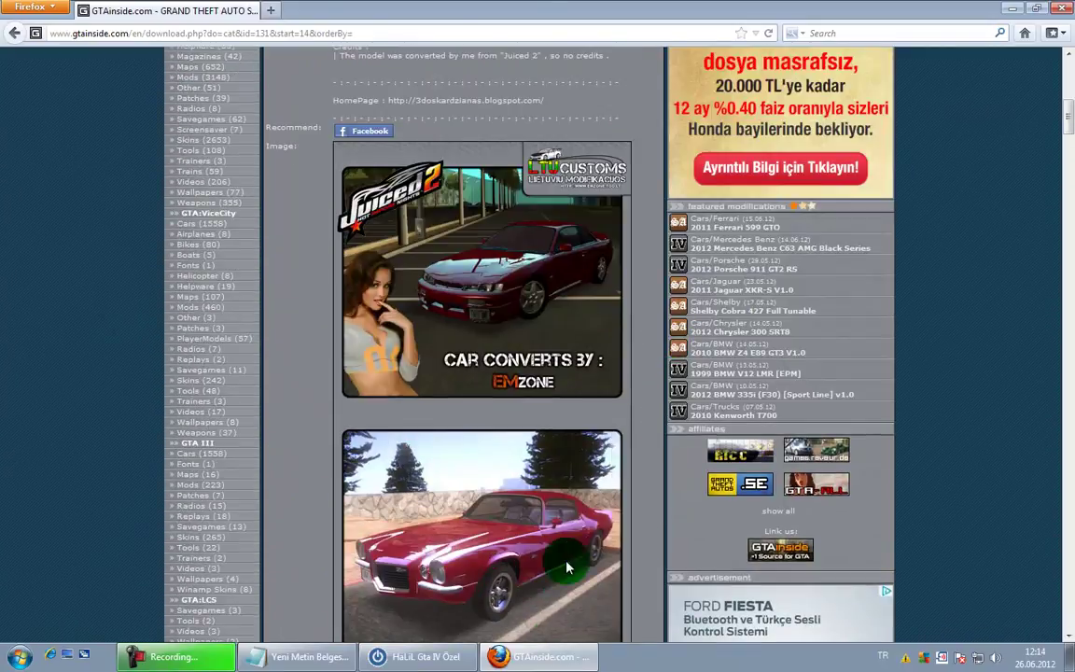
pyautogui.click(549, 659)
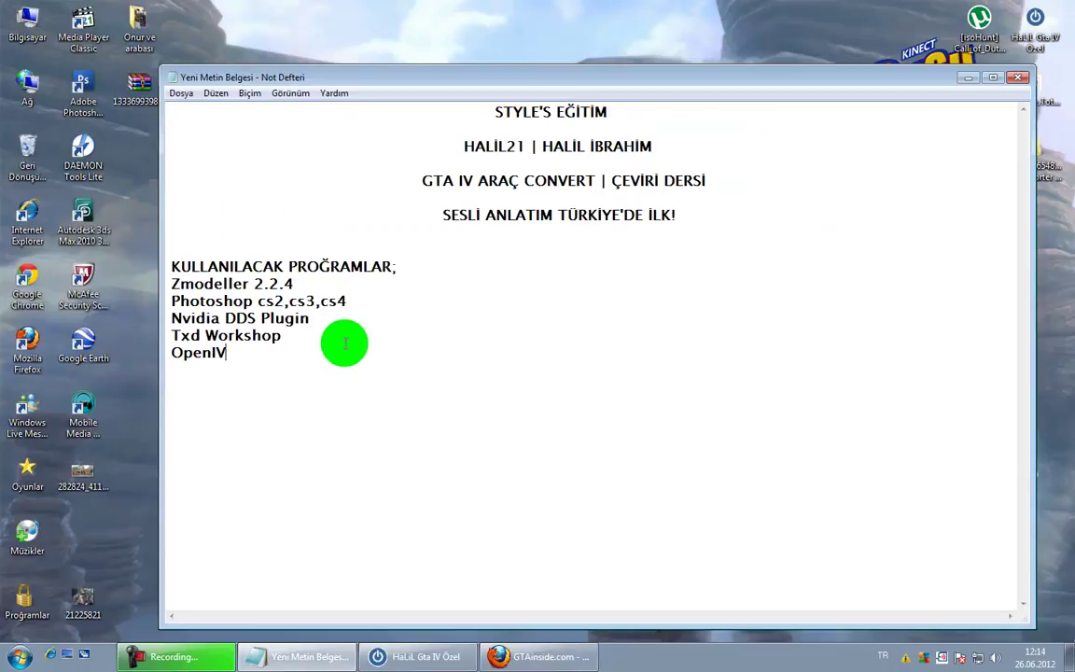
# Step: Extract the Chevrolet Camaro Z28 archive to its own folder on the desktop and delete the archive
pyautogui.rightClick(132, 97)
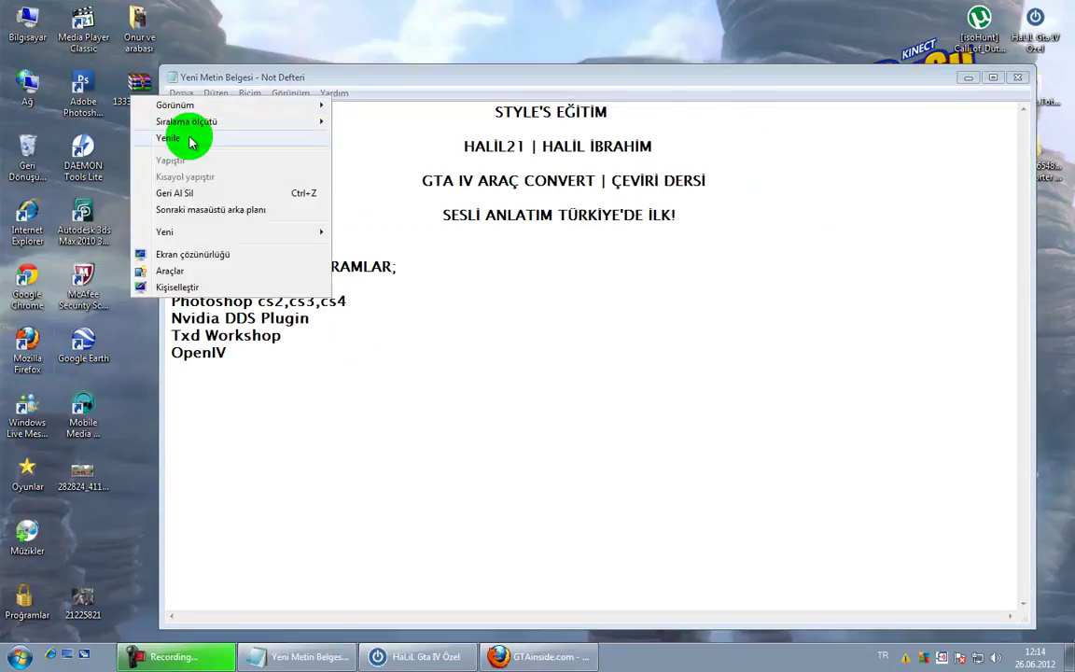
pyautogui.rightClick(141, 84)
pyautogui.click(363, 268)
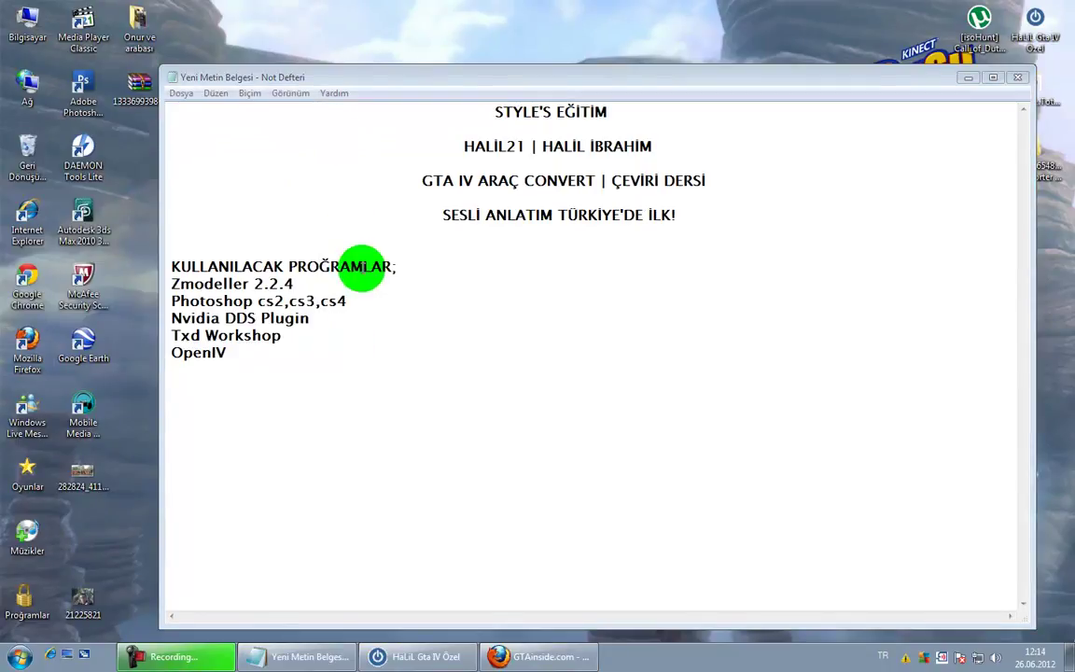
pyautogui.click(146, 100)
pyautogui.press('Delete')
pyautogui.press('Return')
# Step: Delete the extra items beside the Chevrolet Camaro Z28 subfolder in the extracted folder, and open that subfolder
pyautogui.doubleClick(82, 527)
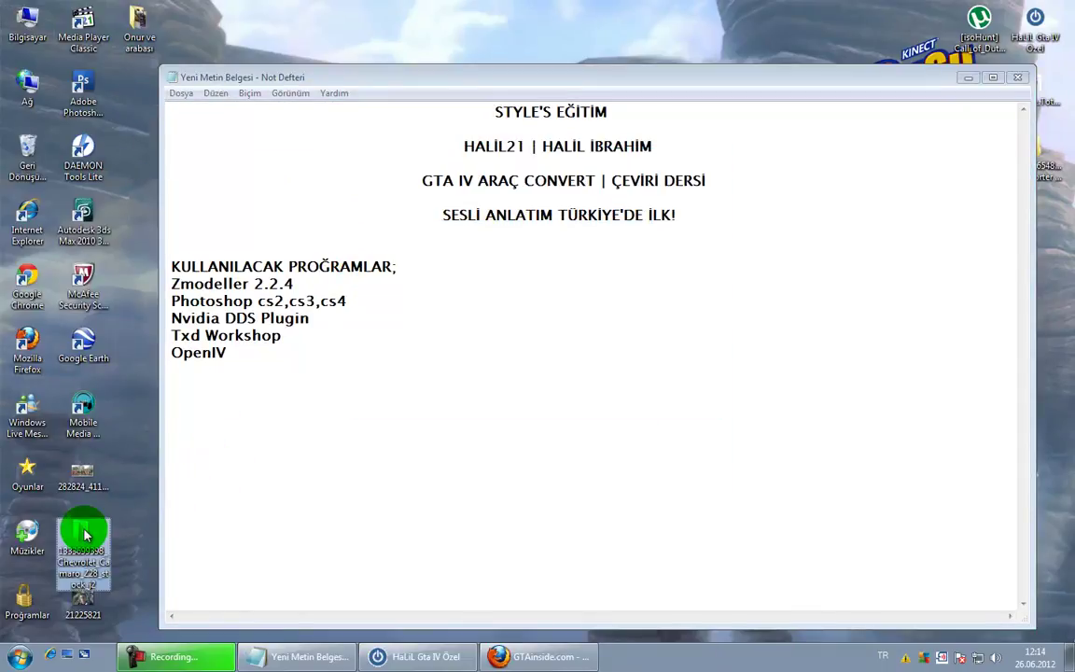
pyautogui.moveTo(523, 239); pyautogui.dragTo(397, 192)
pyautogui.press('Delete')
pyautogui.press('Return')
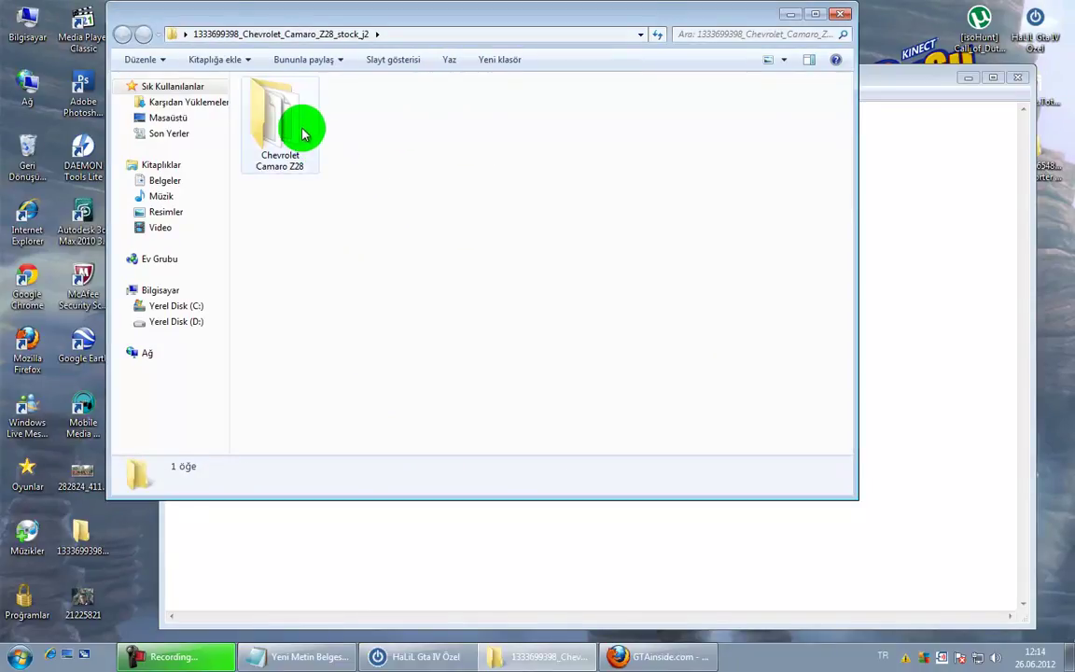
pyautogui.doubleClick(304, 133)
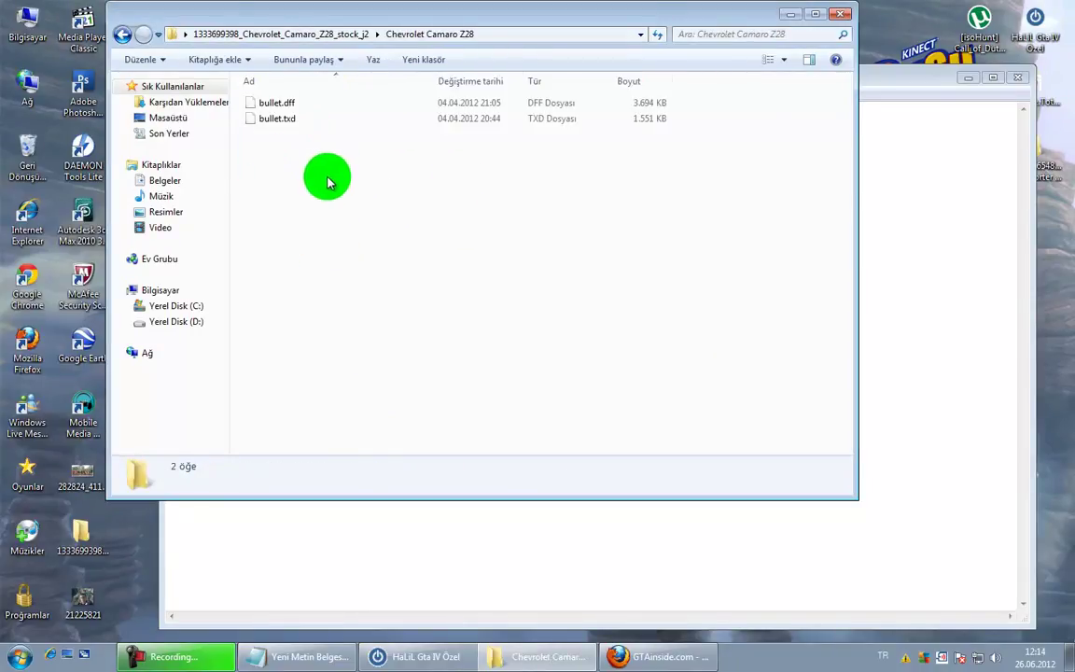
# Step: Launch TXD Workshop from the txdworkshop folder inside the GTA IV tools folder and place its window beside the car's file list
pyautogui.doubleClick(1052, 37)
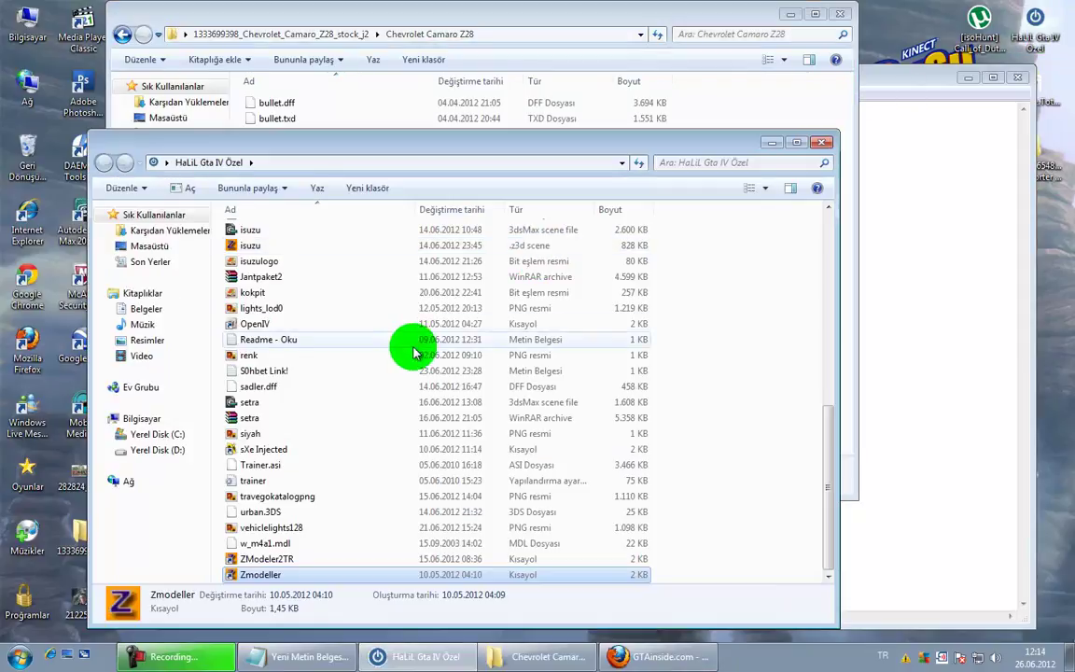
pyautogui.scroll(3, 300, 448)
pyautogui.scroll(6, 301, 448)
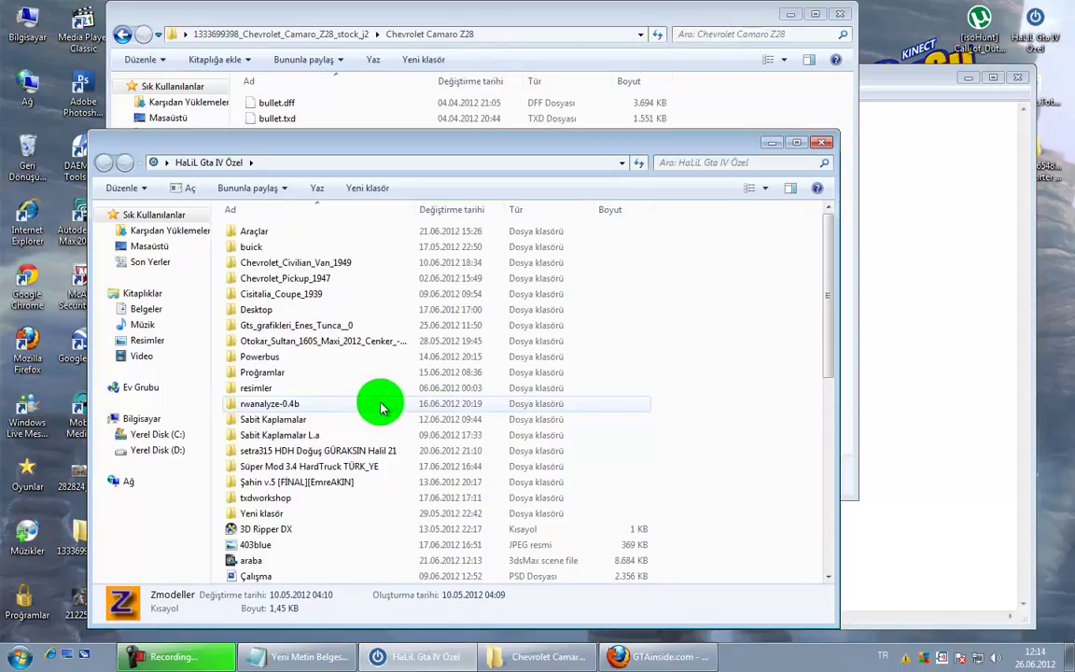
pyautogui.doubleClick(282, 498)
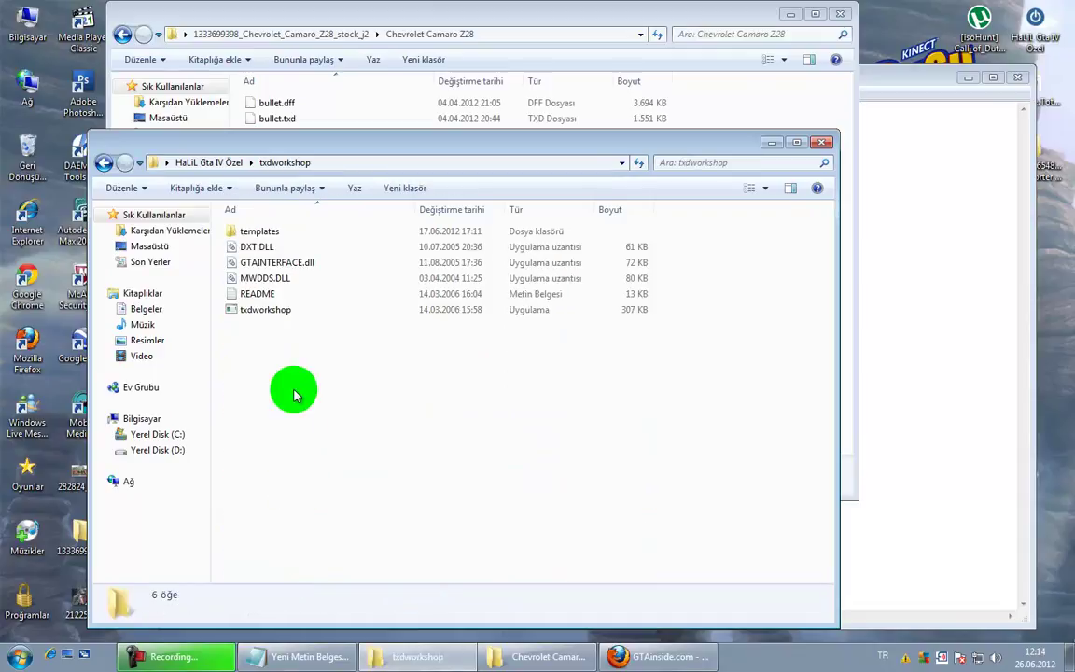
pyautogui.doubleClick(278, 309)
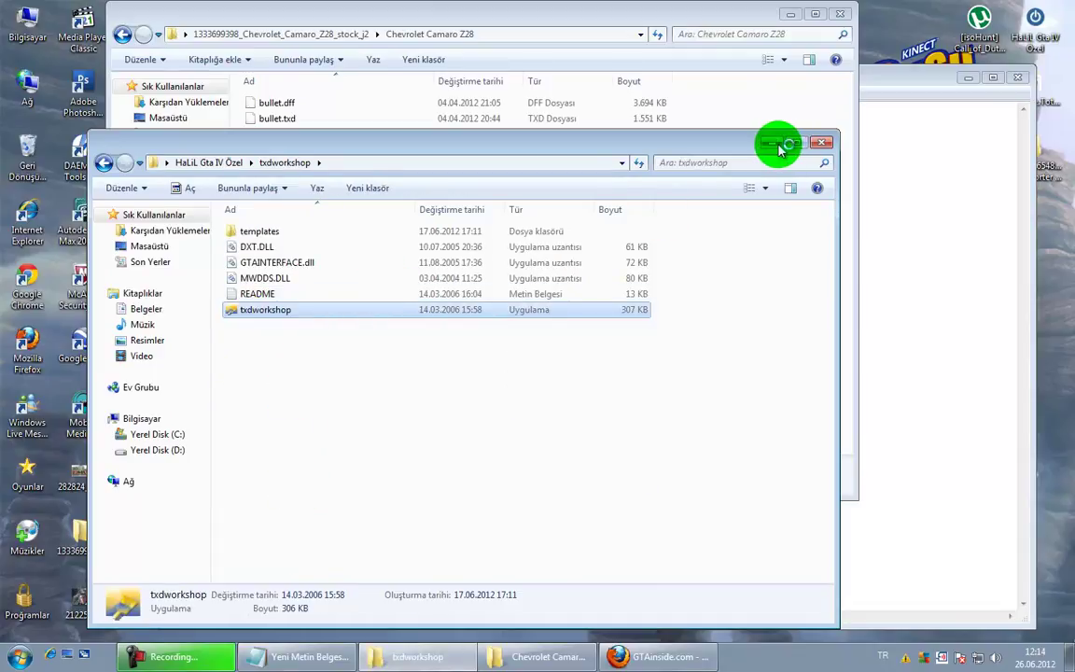
pyautogui.click(778, 145)
pyautogui.moveTo(577, 172); pyautogui.dragTo(656, 174)
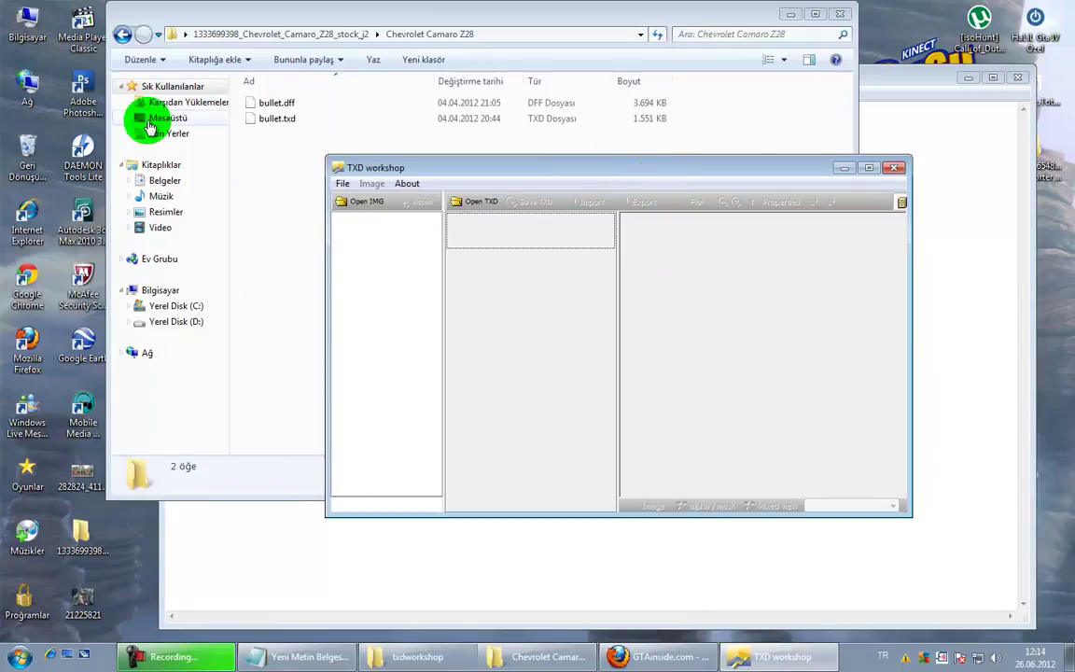
# Step: Load bullet.txd into TXD Workshop and select the Camaro_Detales texture
pyautogui.moveTo(285, 118); pyautogui.dragTo(485, 285)
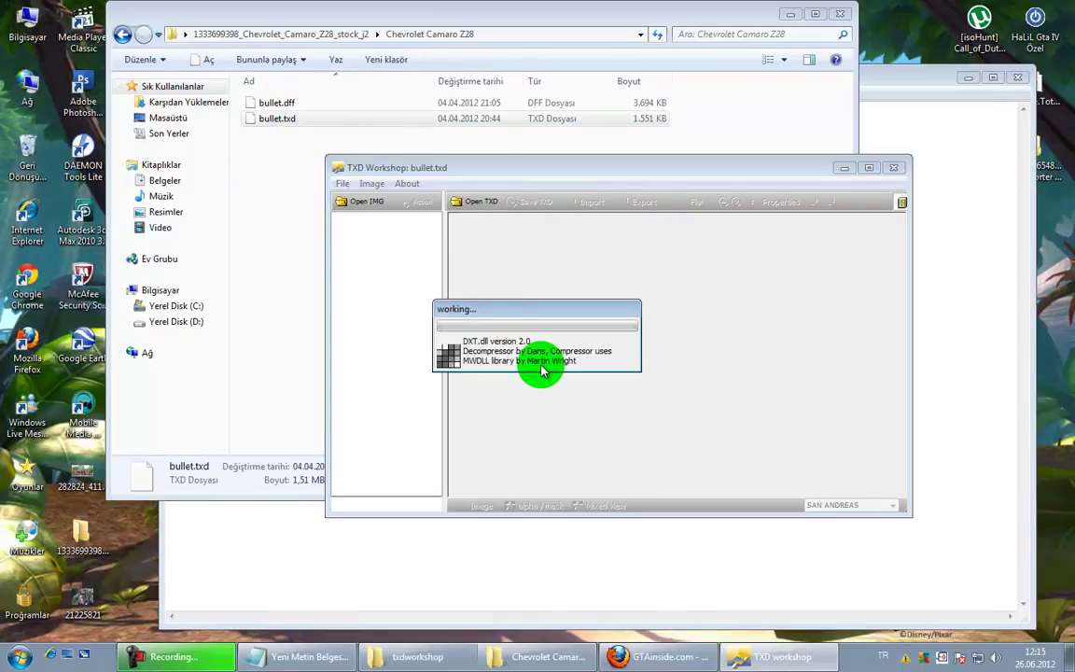
pyautogui.moveTo(606, 307); pyautogui.dragTo(616, 262)
pyautogui.click(513, 266)
pyautogui.click(551, 236)
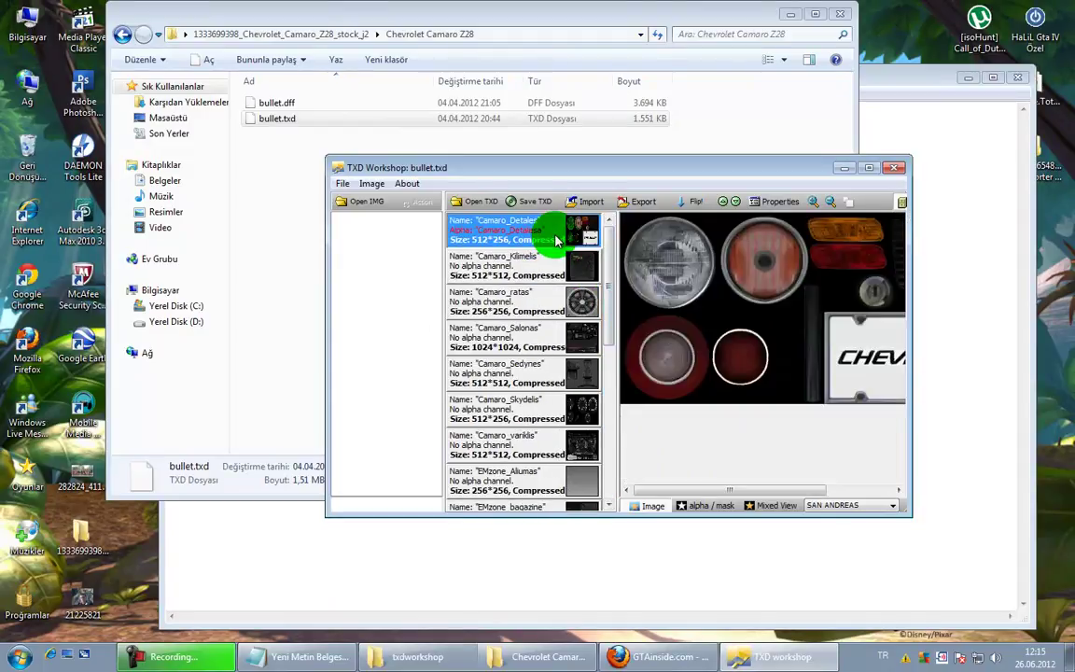
# Step: Export all textures of bullet.txd as PNG images into the Chevrolet Camaro Z28 folder and close TXD Workshop
pyautogui.click(643, 202)
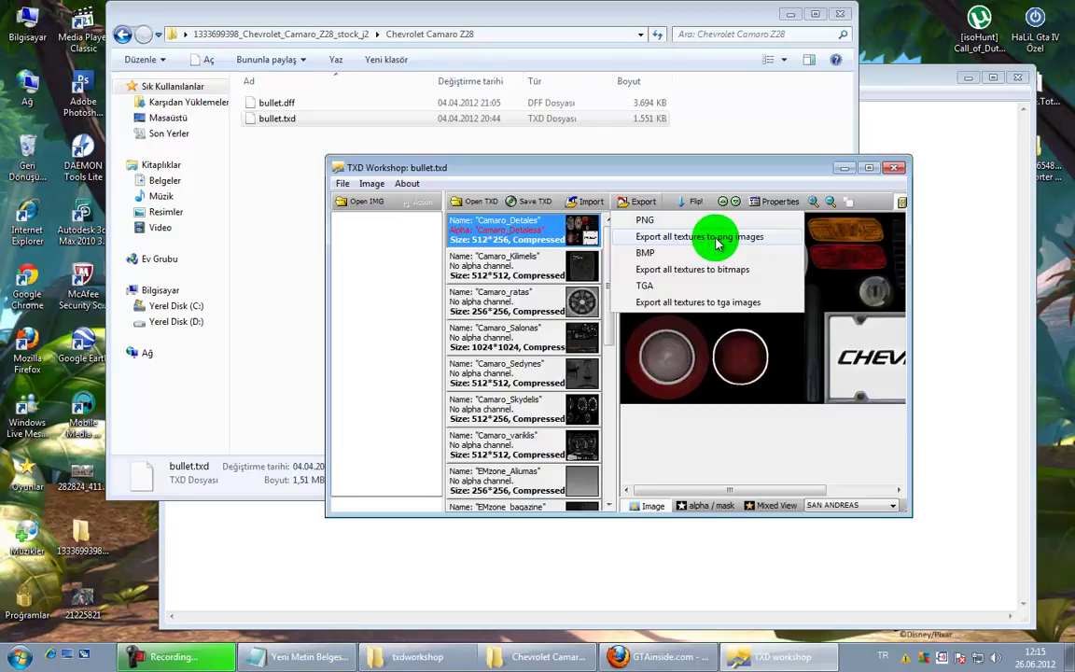
pyautogui.click(715, 238)
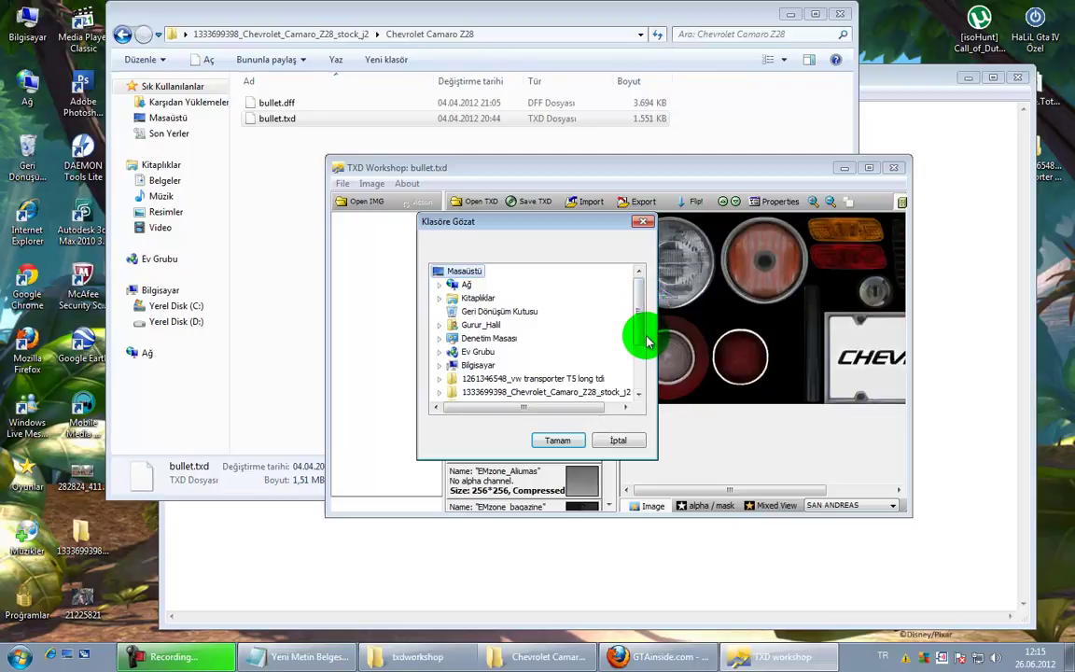
pyautogui.scroll(-2, 642, 346)
pyautogui.click(584, 339)
pyautogui.click(558, 352)
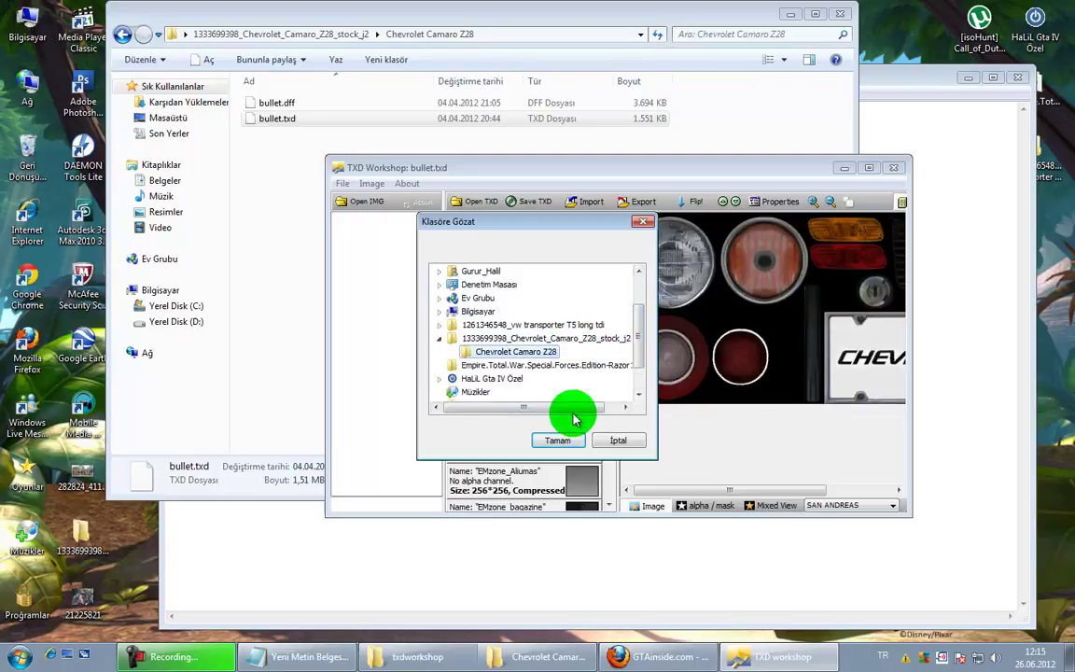
pyautogui.click(557, 439)
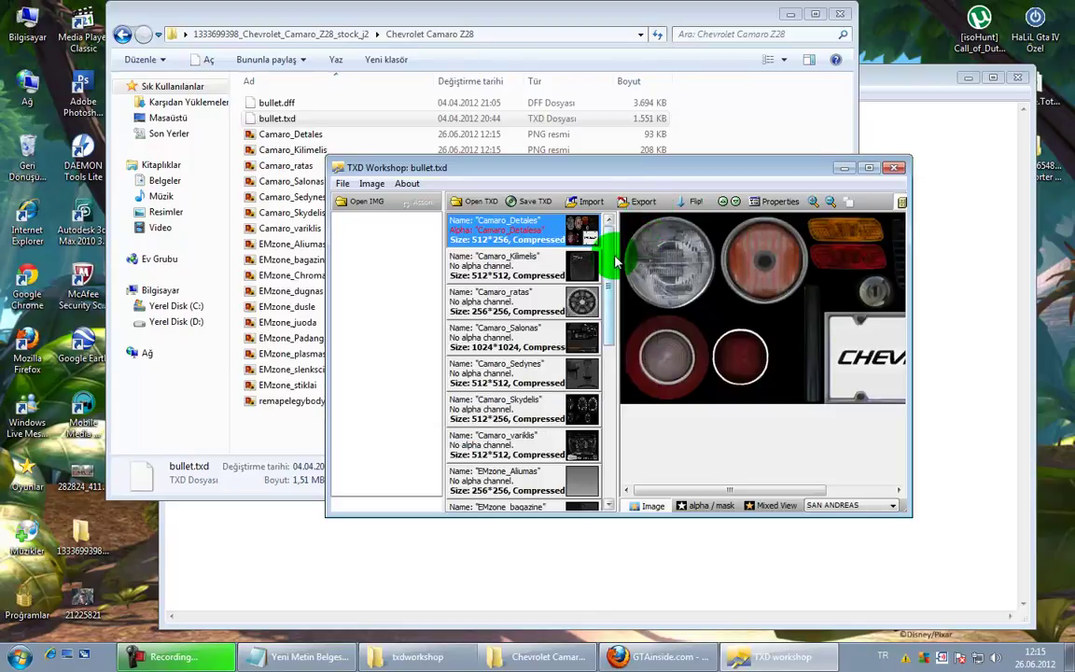
pyautogui.click(894, 167)
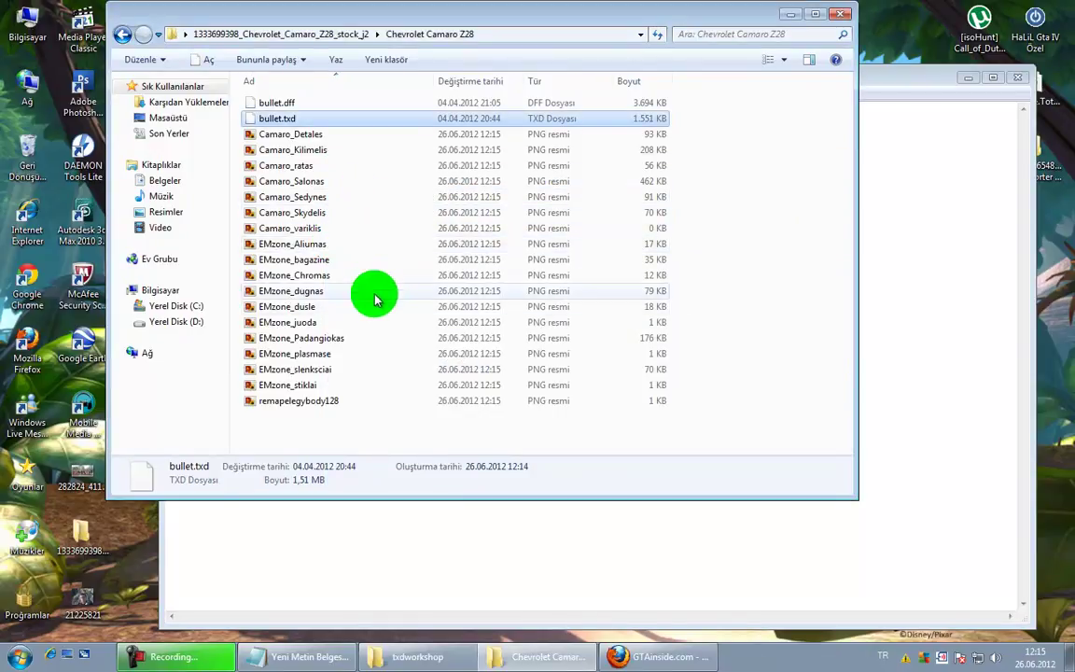
# Step: Look through the exported PNG textures in the Chevrolet Camaro Z28 folder, and minimize the folder window
pyautogui.click(360, 399)
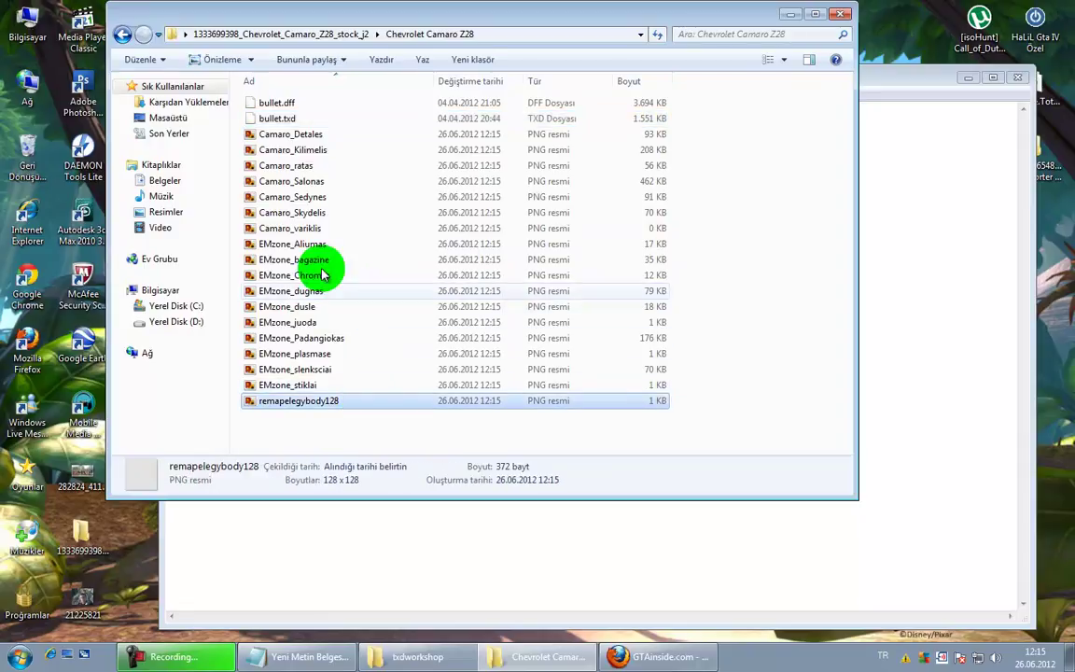
pyautogui.click(323, 136)
pyautogui.press('Down')
pyautogui.press('Down')
pyautogui.press('Down')
pyautogui.press('Down')
pyautogui.press('Down')
pyautogui.press('Down')
pyautogui.press('Down')
pyautogui.press('Down')
pyautogui.press('Down')
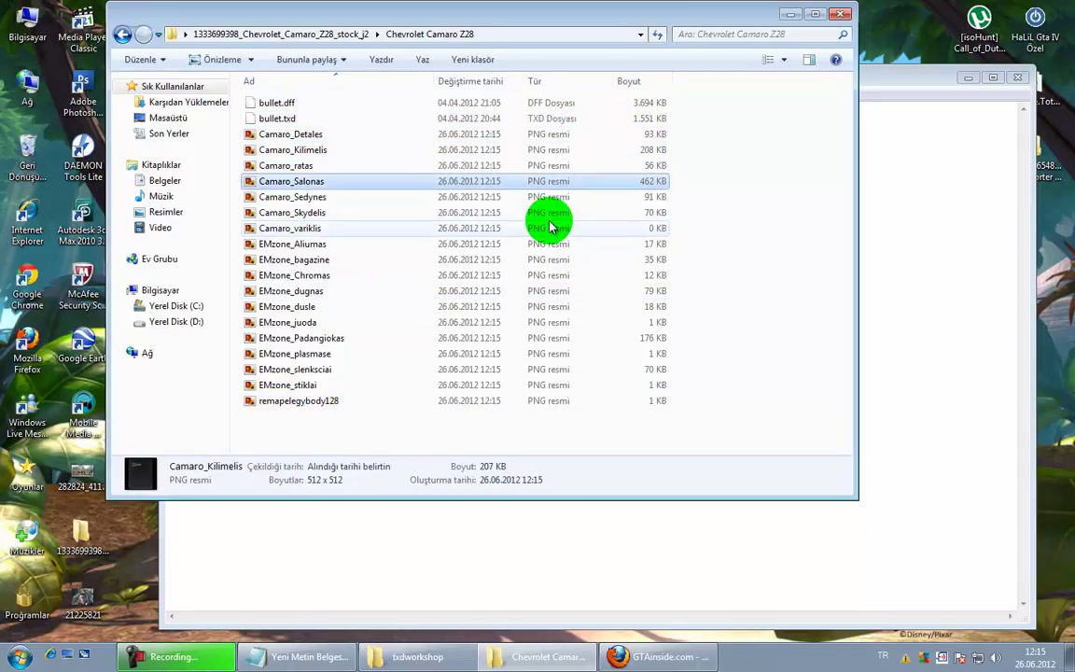
pyautogui.press('Down')
pyautogui.press('Down')
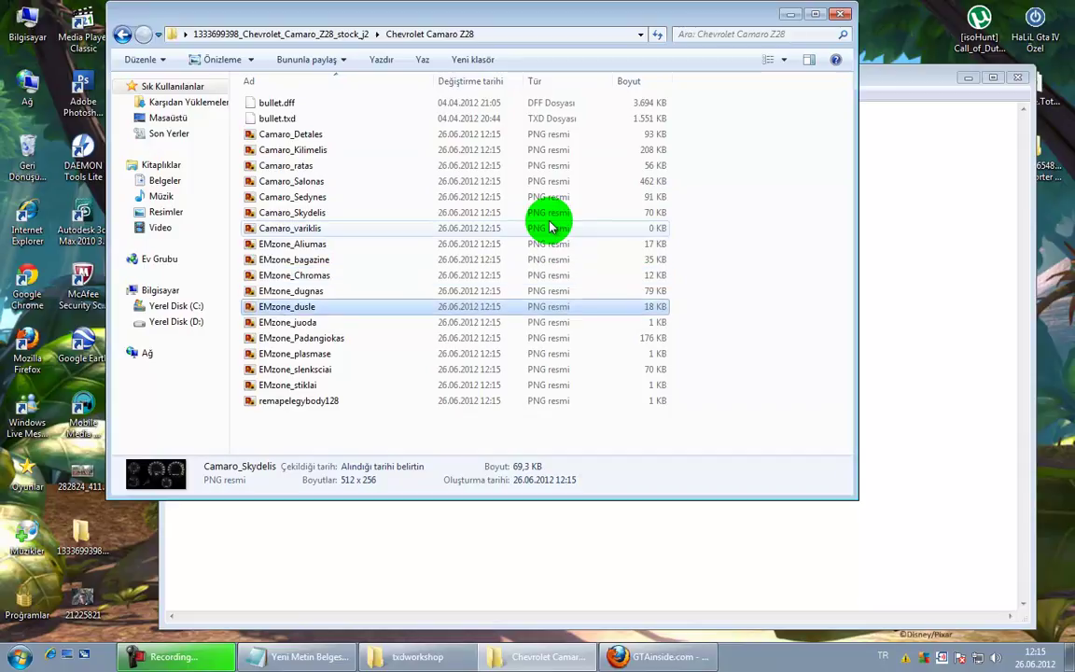
pyautogui.click(792, 16)
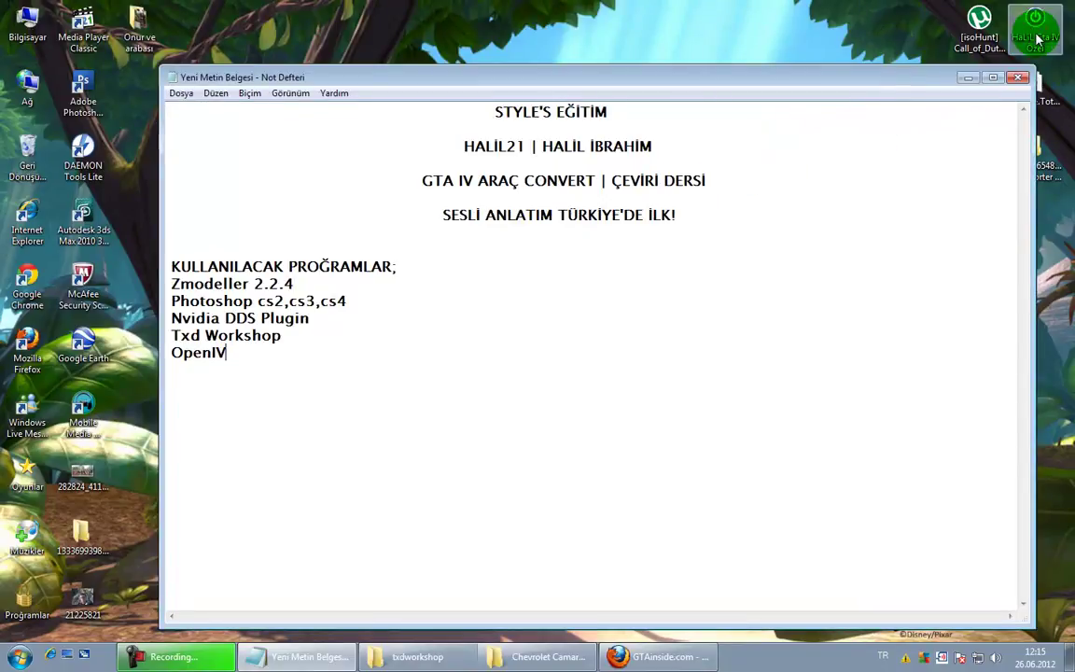
# Step: Launch Zmodeller from the GTA IV tools folder on the desktop and minimize that folder
pyautogui.doubleClick(1036, 28)
pyautogui.scroll(-10, 392, 420)
pyautogui.click(297, 464)
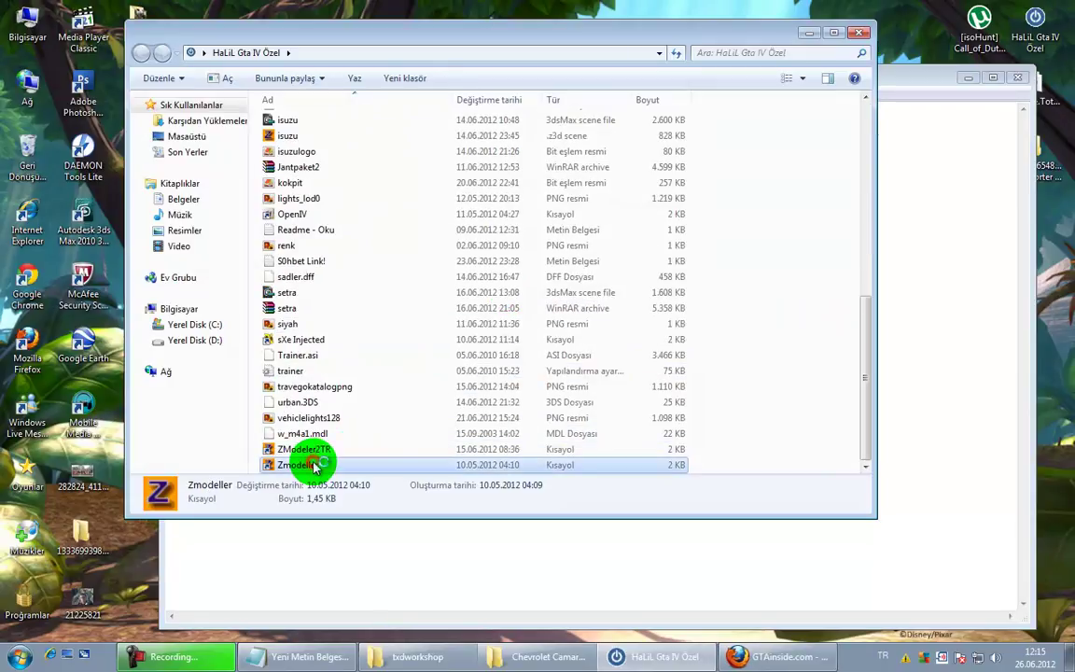
pyautogui.doubleClick(313, 466)
pyautogui.click(809, 33)
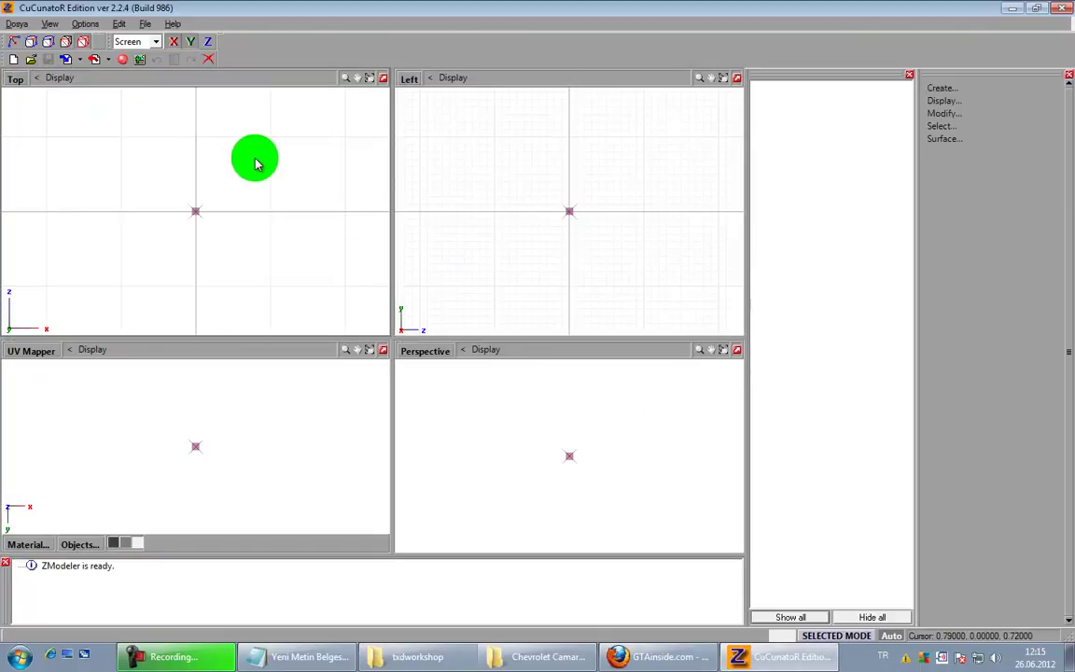
# Step: Import bullet.dff from the Chevrolet Camaro Z28 folder with BMP as the preferable texture format
pyautogui.click(69, 59)
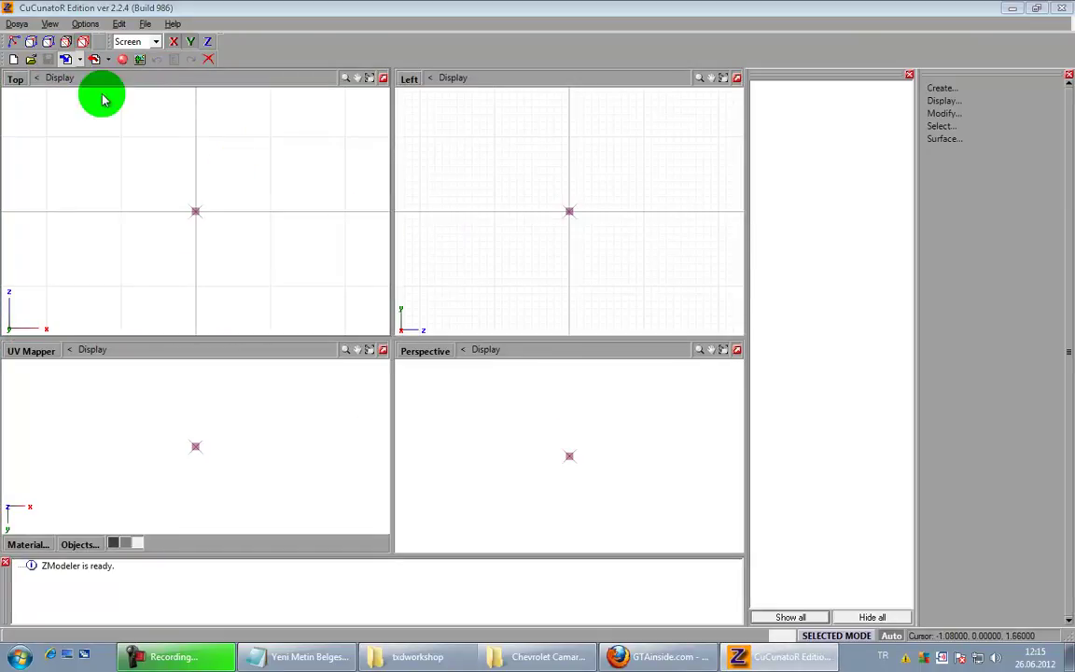
pyautogui.click(429, 189)
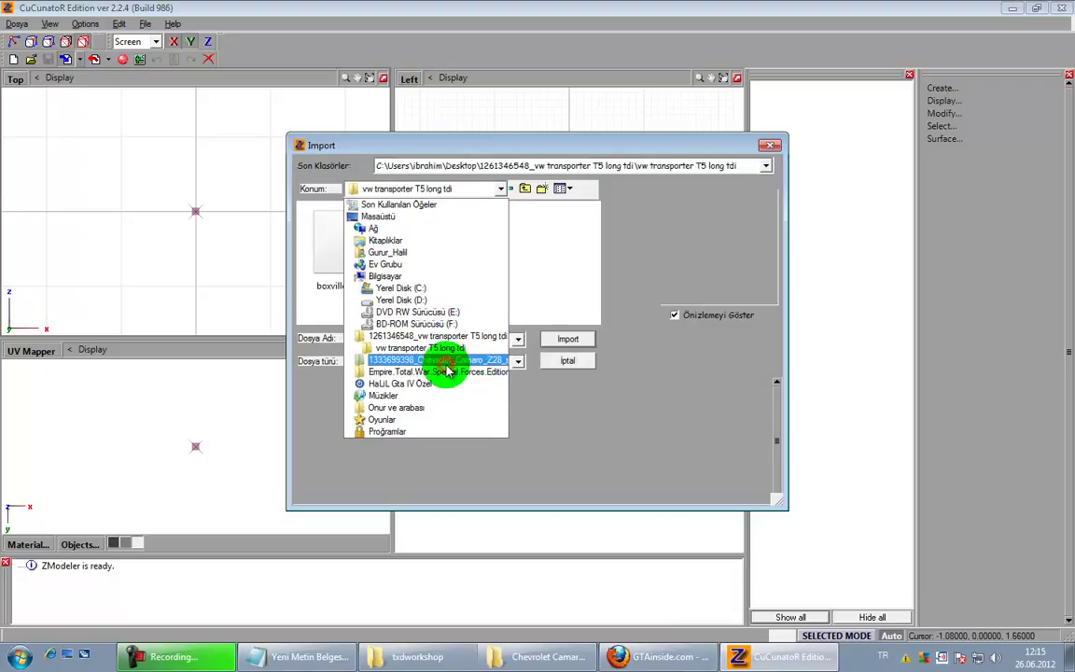
pyautogui.click(448, 360)
pyautogui.doubleClick(347, 244)
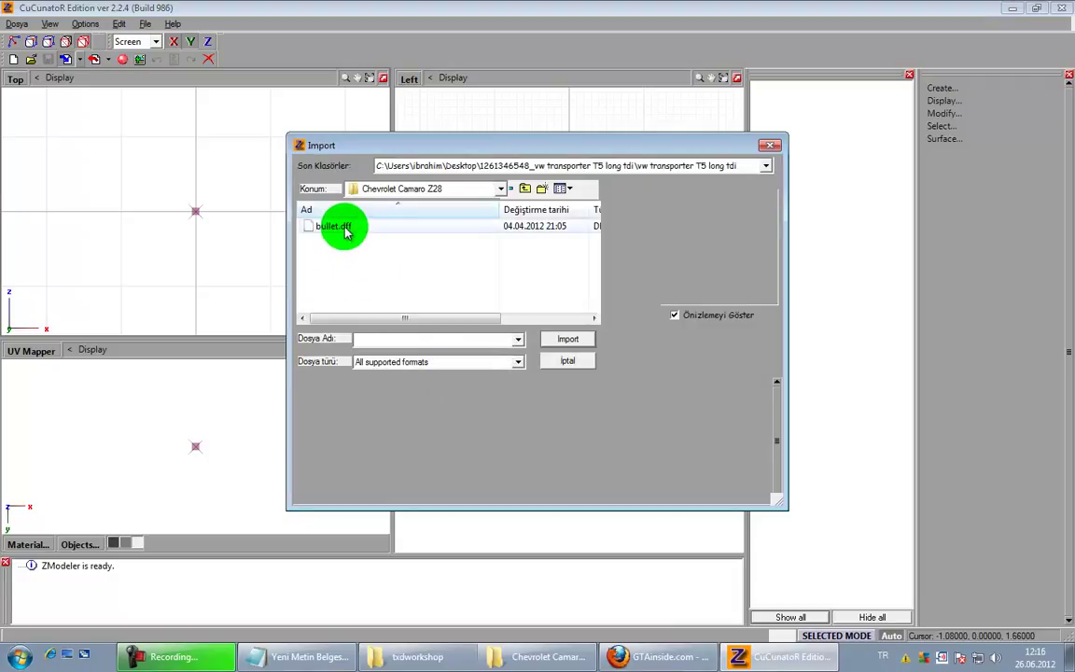
pyautogui.click(334, 226)
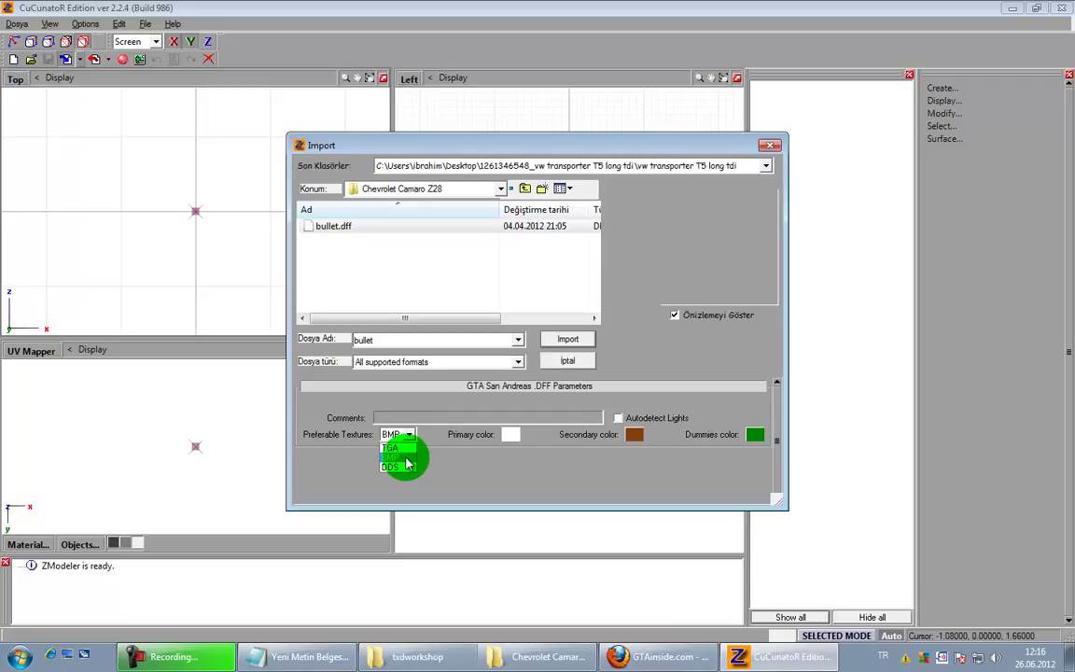
pyautogui.click(406, 457)
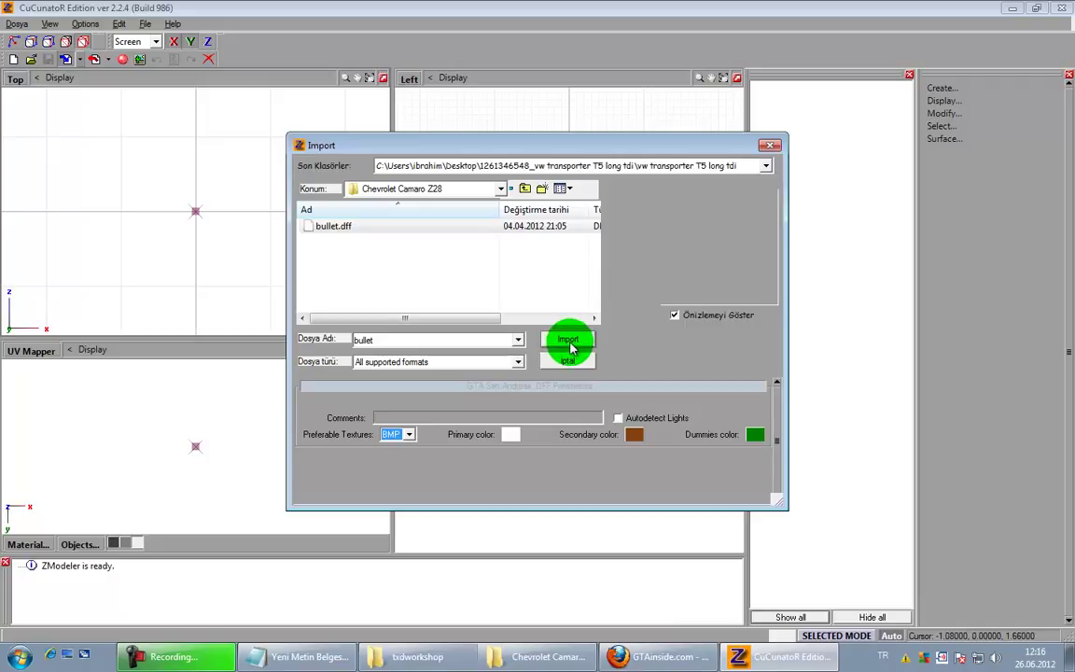
pyautogui.click(570, 344)
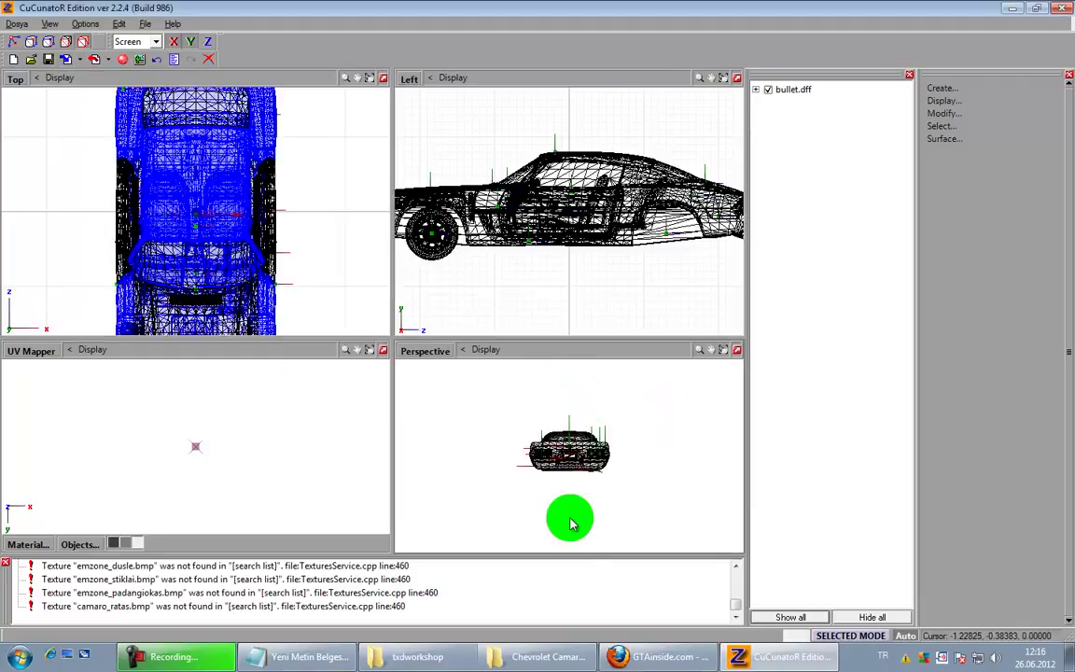
# Step: Maximize the Perspective view of the Camaro and open the Materials Editor
pyautogui.click(739, 353)
pyautogui.moveTo(509, 391); pyautogui.dragTo(277, 355)
pyautogui.scroll(2, 273, 352)
pyautogui.moveTo(545, 434); pyautogui.dragTo(322, 334, button='middle')
pyautogui.scroll(6, 322, 334)
pyautogui.moveTo(375, 378); pyautogui.dragTo(538, 400)
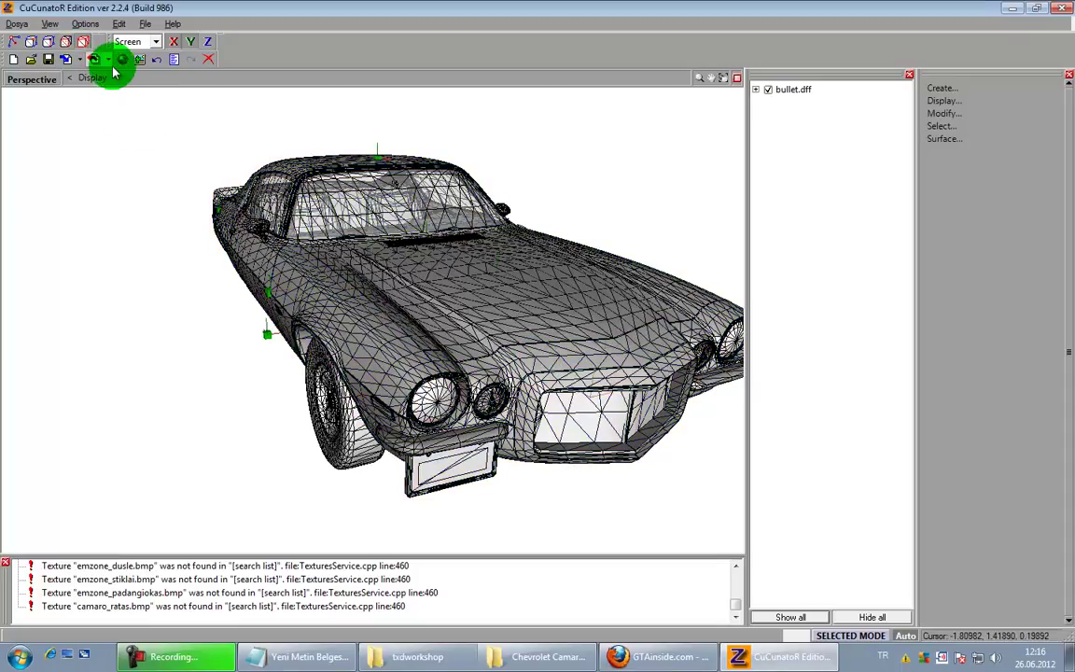
pyautogui.click(124, 59)
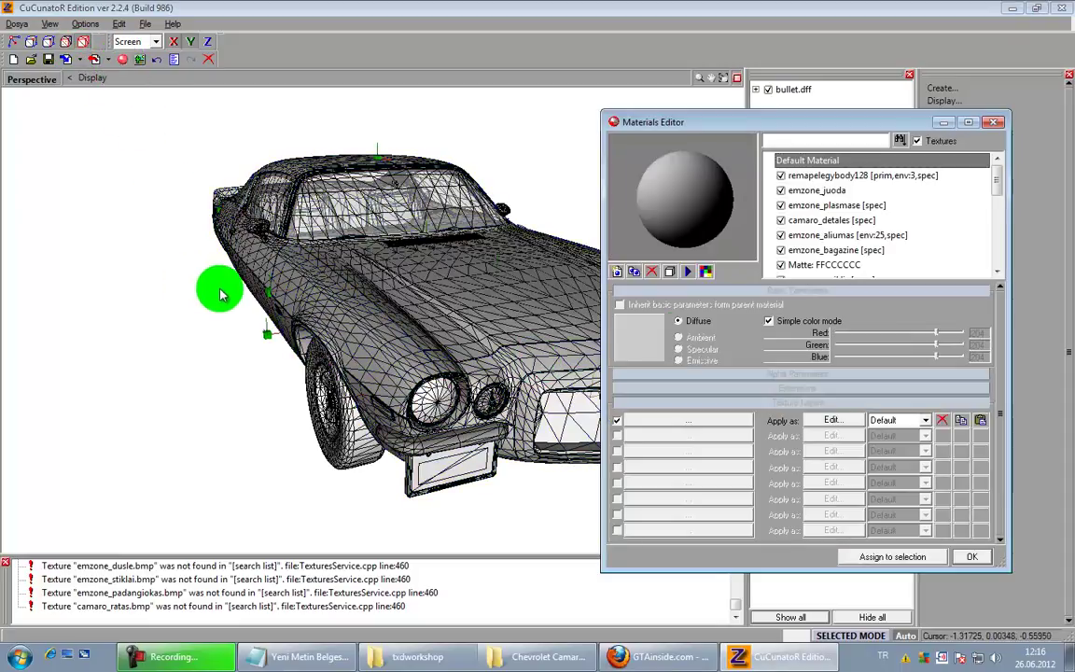
# Step: Toggle the remapelegybody128 material on the Camaro to examine which body parts use it
pyautogui.click(861, 180)
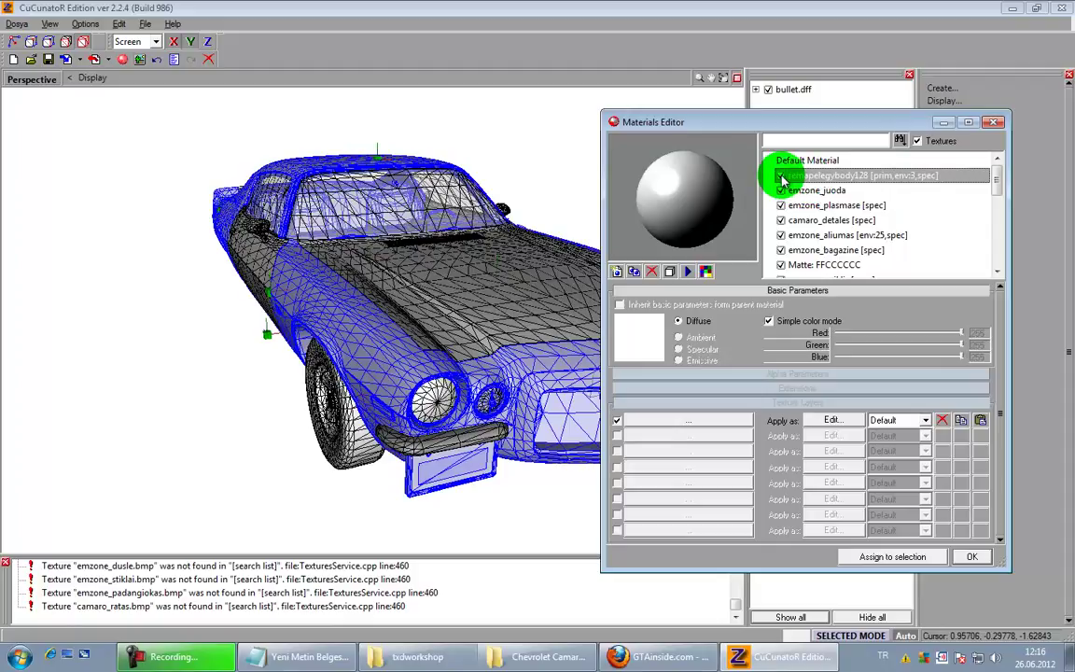
pyautogui.moveTo(472, 229); pyautogui.dragTo(425, 288)
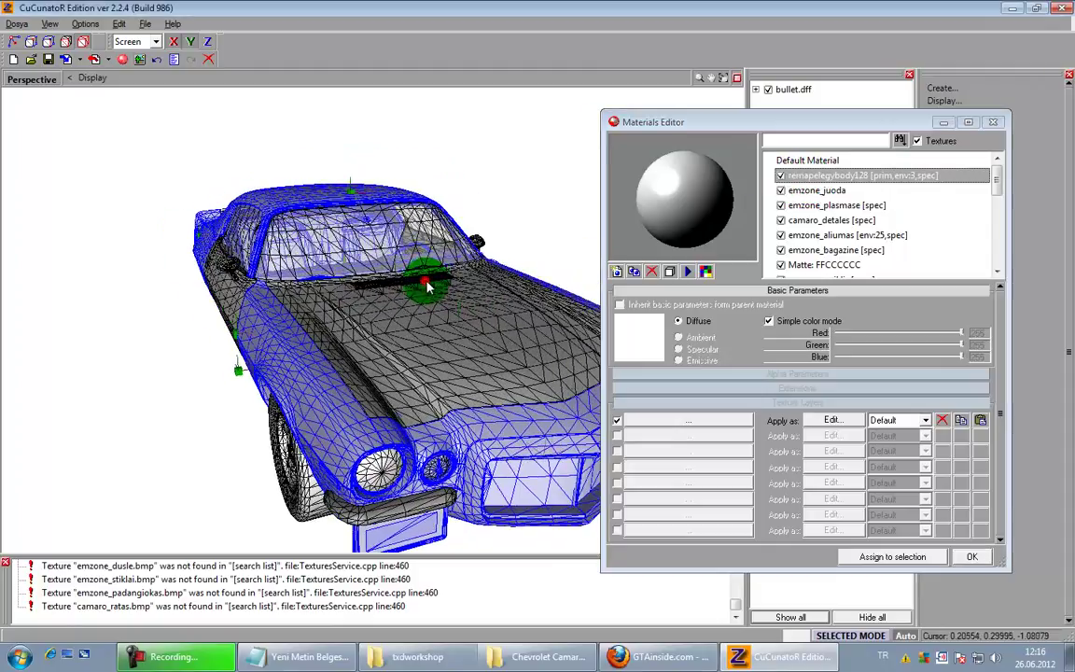
pyautogui.moveTo(424, 287); pyautogui.dragTo(579, 241, button='middle')
pyautogui.click(782, 176)
pyautogui.click(782, 176)
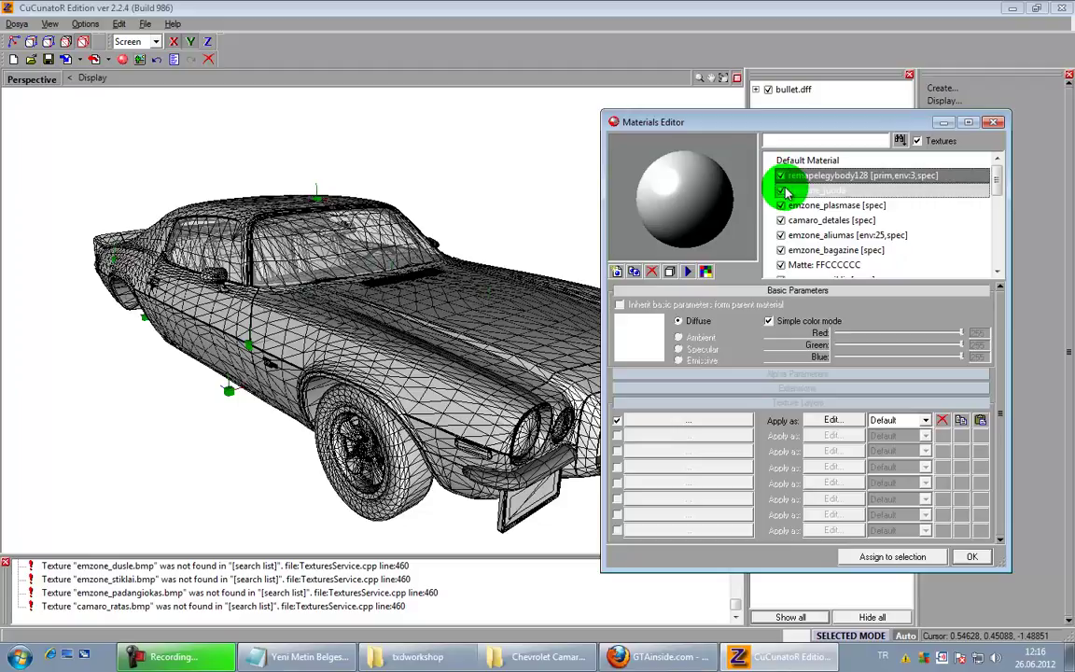
pyautogui.moveTo(787, 192); pyautogui.dragTo(789, 184)
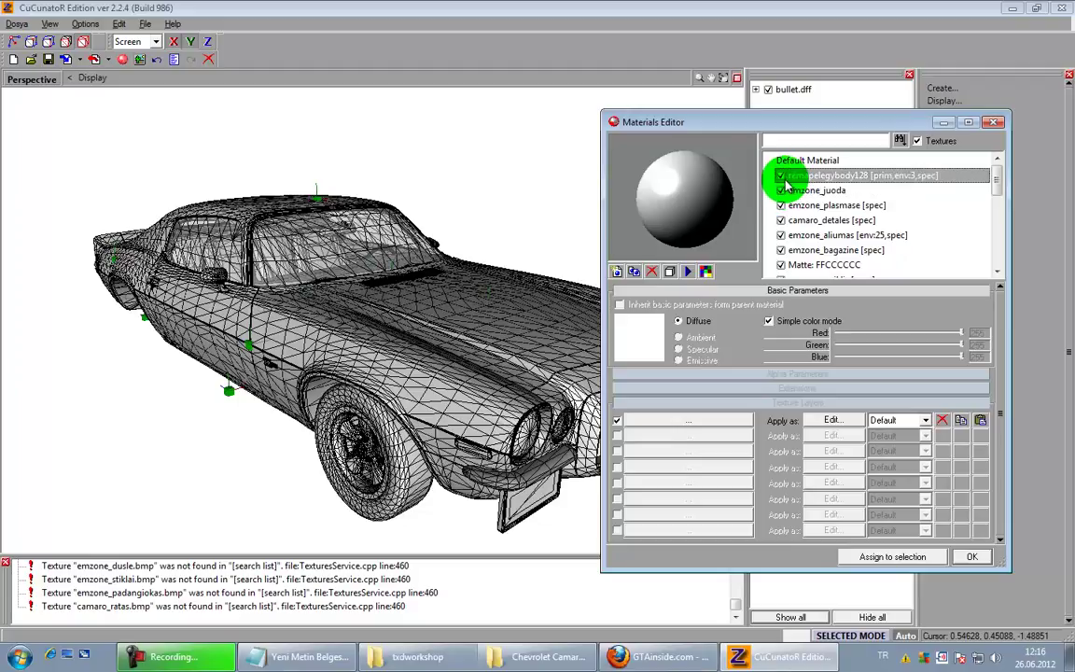
# Step: Minimize the Camaro session and launch a second ZModeler instance from the GTA IV tools folder on the desktop
pyautogui.click(808, 654)
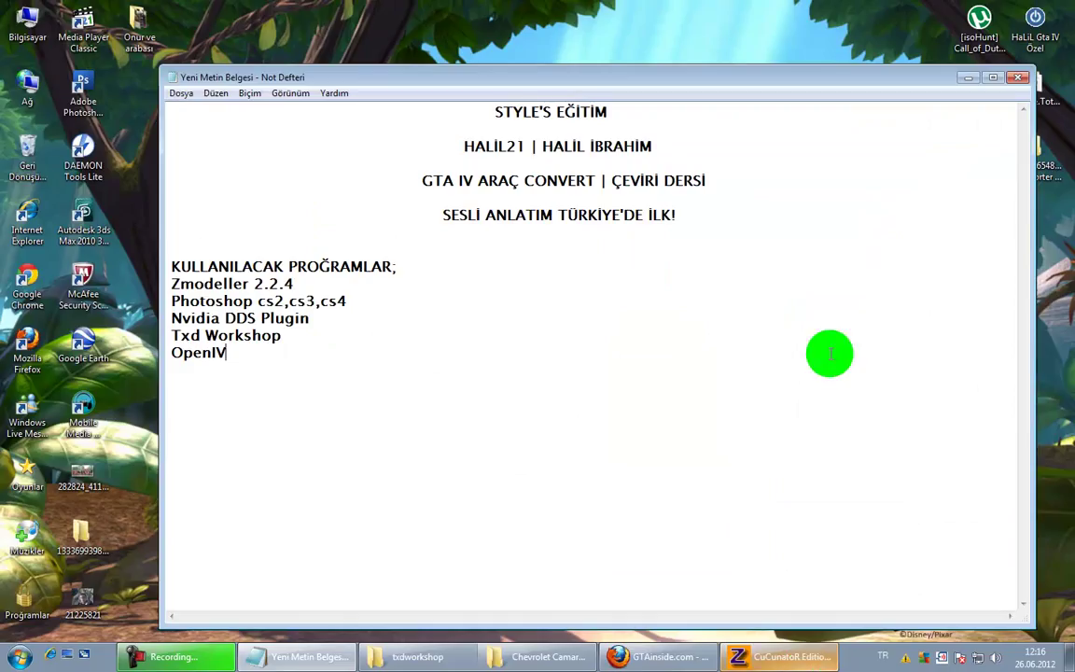
pyautogui.doubleClick(1036, 20)
pyautogui.scroll(-9, 362, 480)
pyautogui.doubleClick(362, 481)
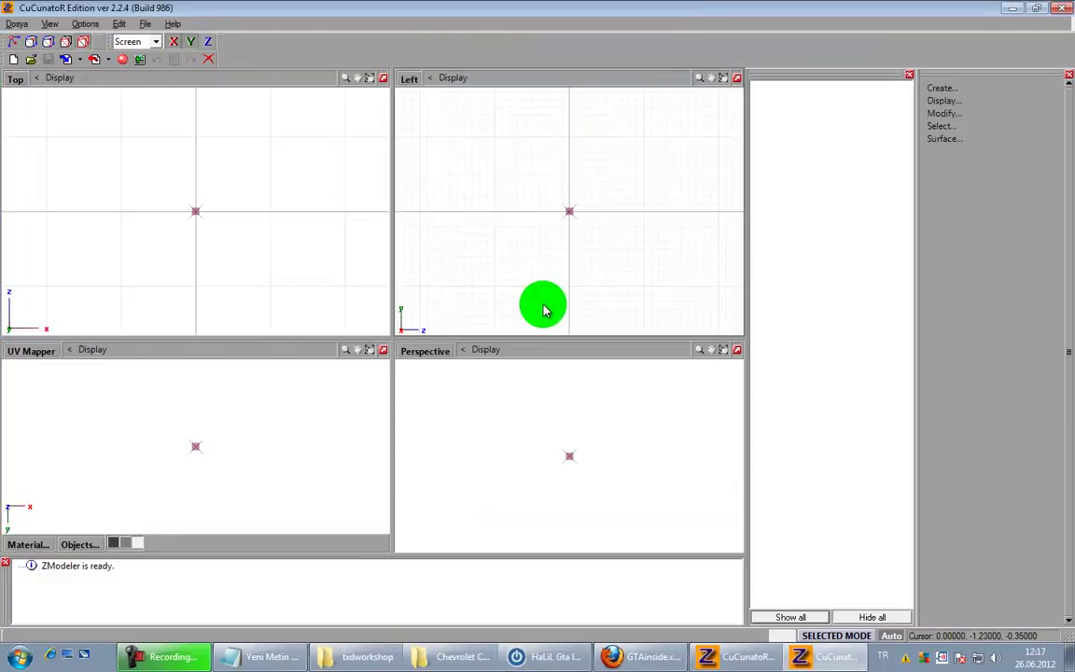
# Step: Import banshee.wft from the Test folder inside the GTA IV tools folder into the second ZModeler instance
pyautogui.click(66, 60)
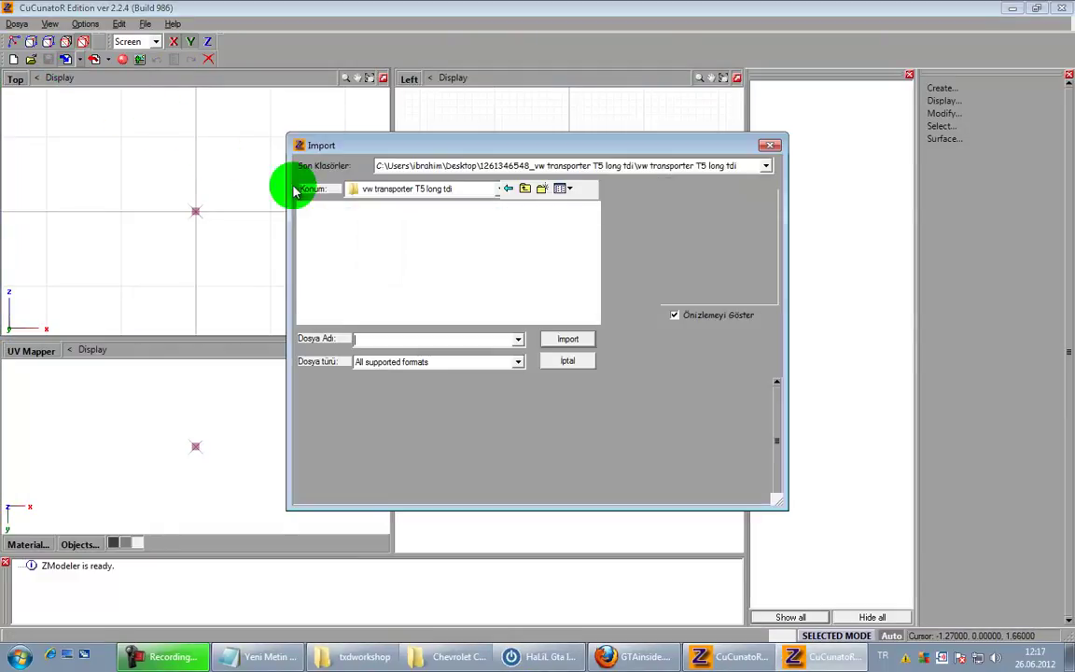
pyautogui.click(471, 194)
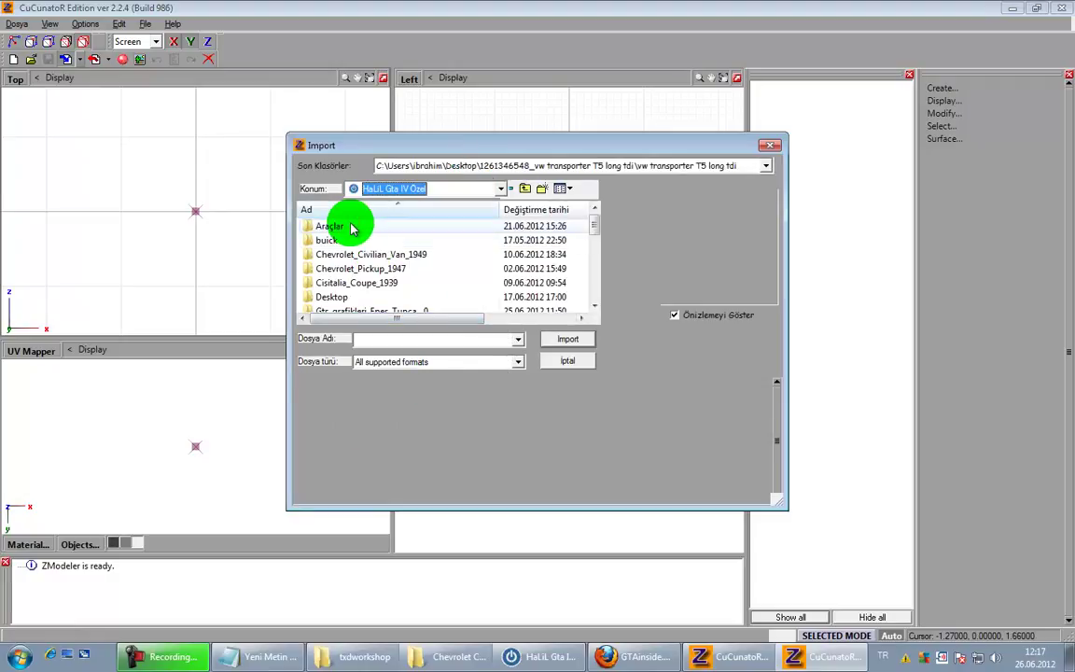
pyautogui.doubleClick(359, 226)
pyautogui.scroll(-5, 364, 254)
pyautogui.doubleClick(348, 293)
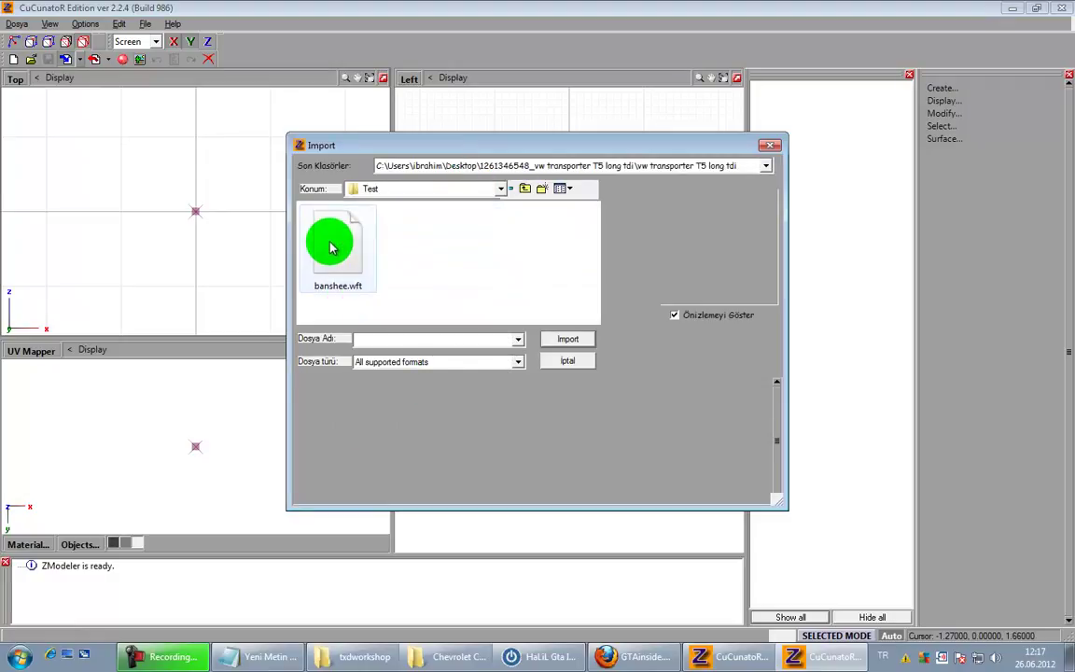
pyautogui.doubleClick(344, 240)
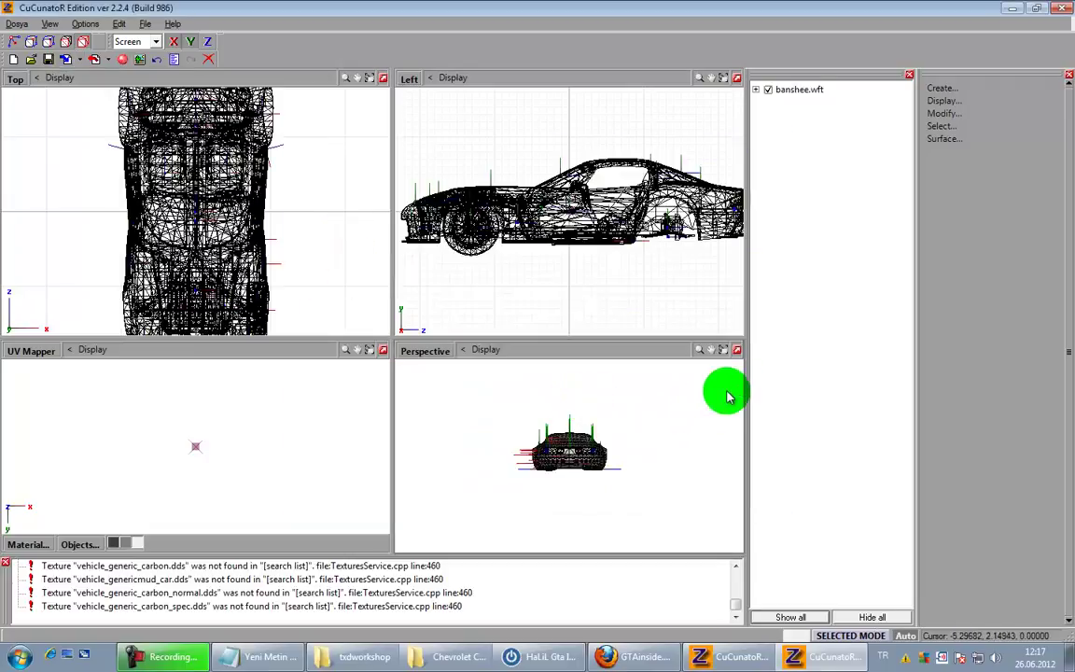
# Step: Maximize the Banshee's Perspective view and select its vehicle_generic_smallspecmap paint1 [CLR:1] material in the Materials Editor
pyautogui.click(724, 350)
pyautogui.moveTo(415, 423); pyautogui.dragTo(509, 438, button='middle')
pyautogui.click(122, 61)
pyautogui.click(885, 177)
pyautogui.click(784, 174)
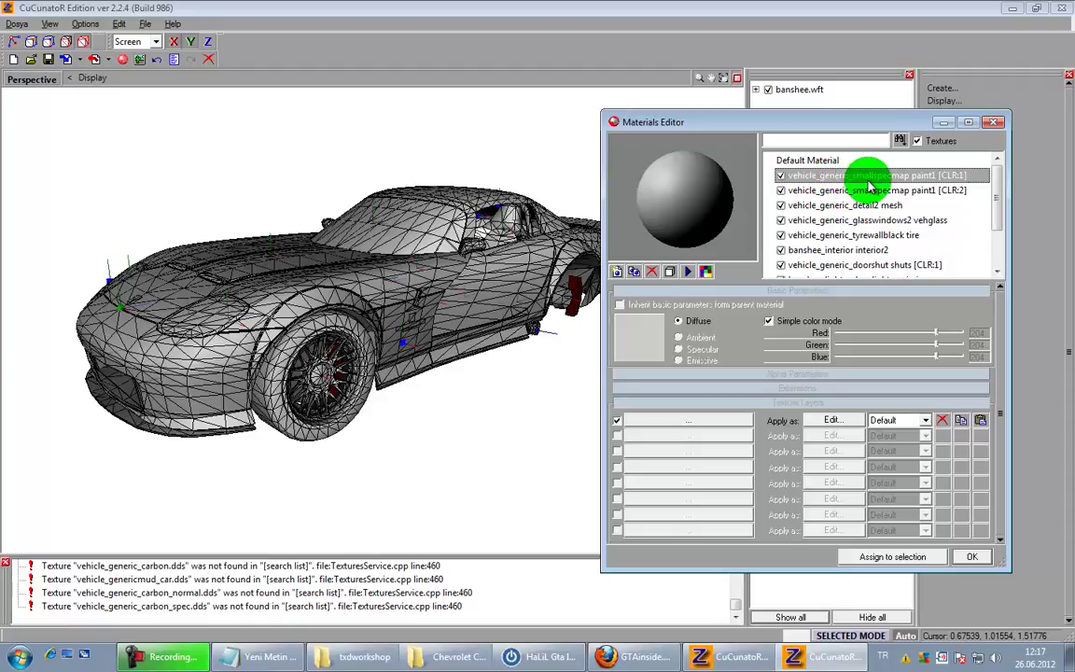
# Step: Copy the Banshee's first paint material name and rename the Camaro's remapelegybody128 material as vehicle_generic_smallspecmap paint1 [CLR:1]
pyautogui.click(971, 178)
pyautogui.moveTo(977, 178); pyautogui.dragTo(637, 184)
pyautogui.hotkey('ctrl', 'c')
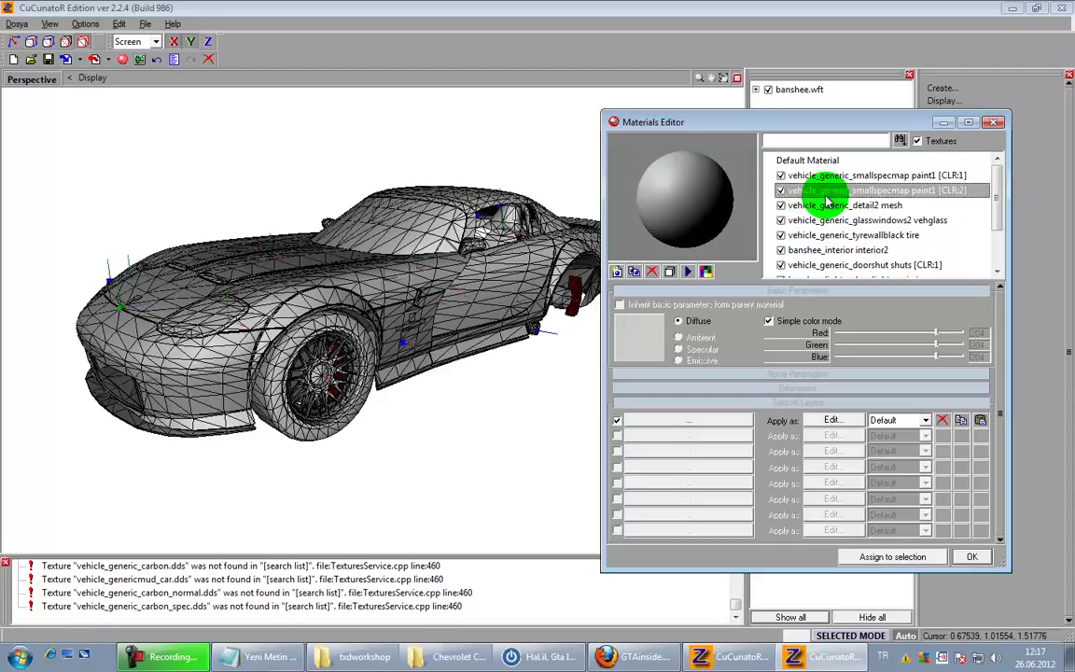
pyautogui.click(885, 221)
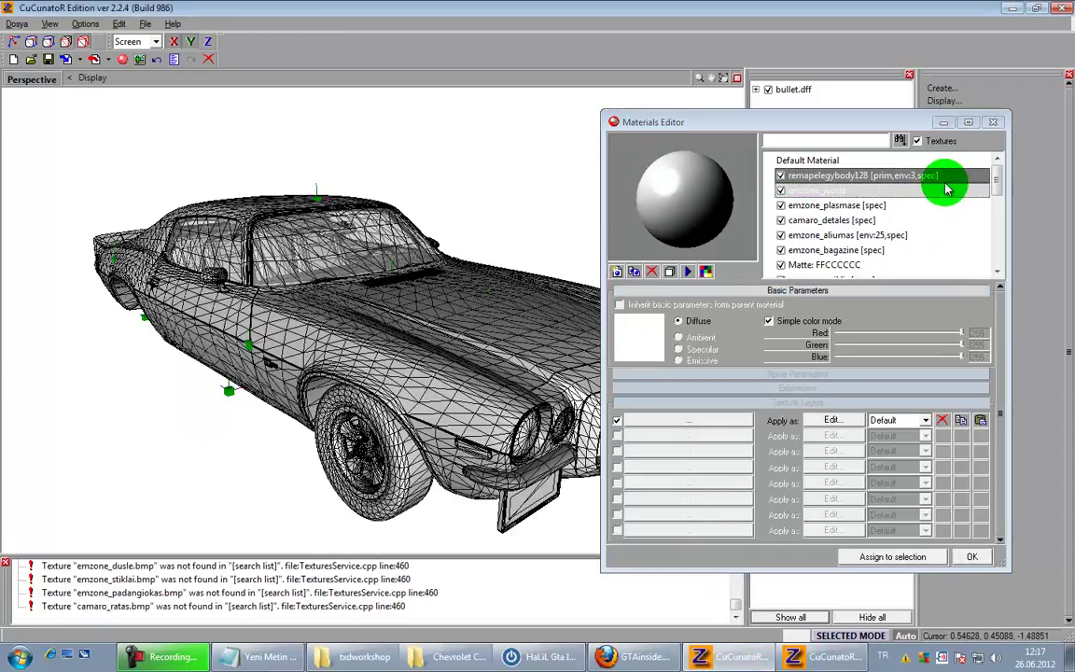
pyautogui.click(954, 180)
pyautogui.hotkey('ctrl', 'v')
pyautogui.click(857, 175)
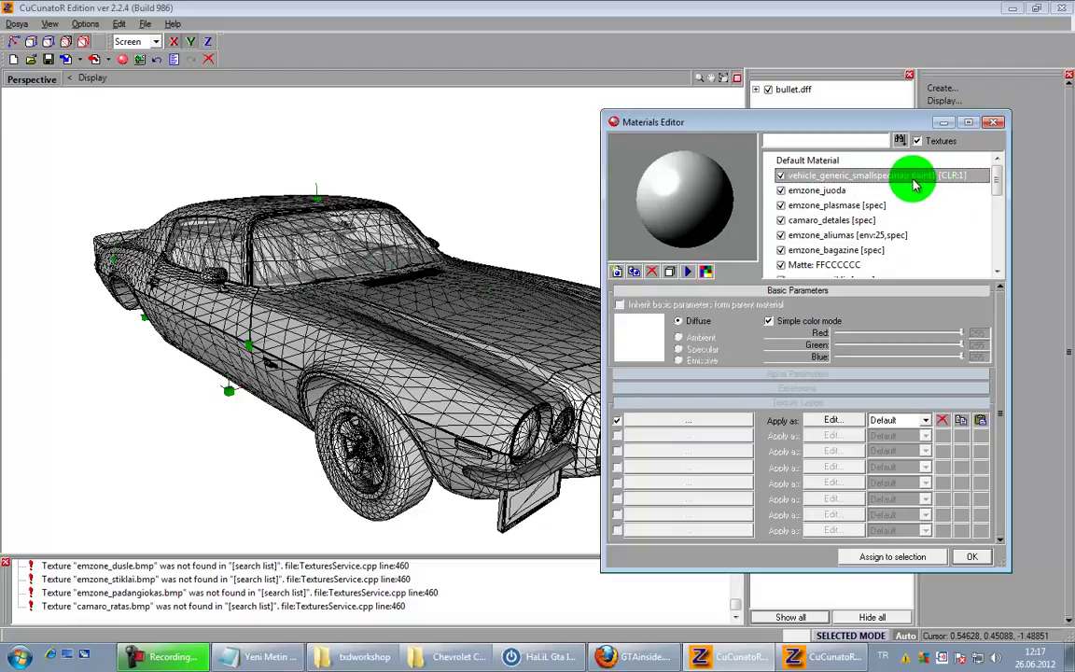
# Step: Add the paint1 texture from the Sabit Kaplamalar folder and apply it to the first texture layer of the body paint material
pyautogui.click(704, 423)
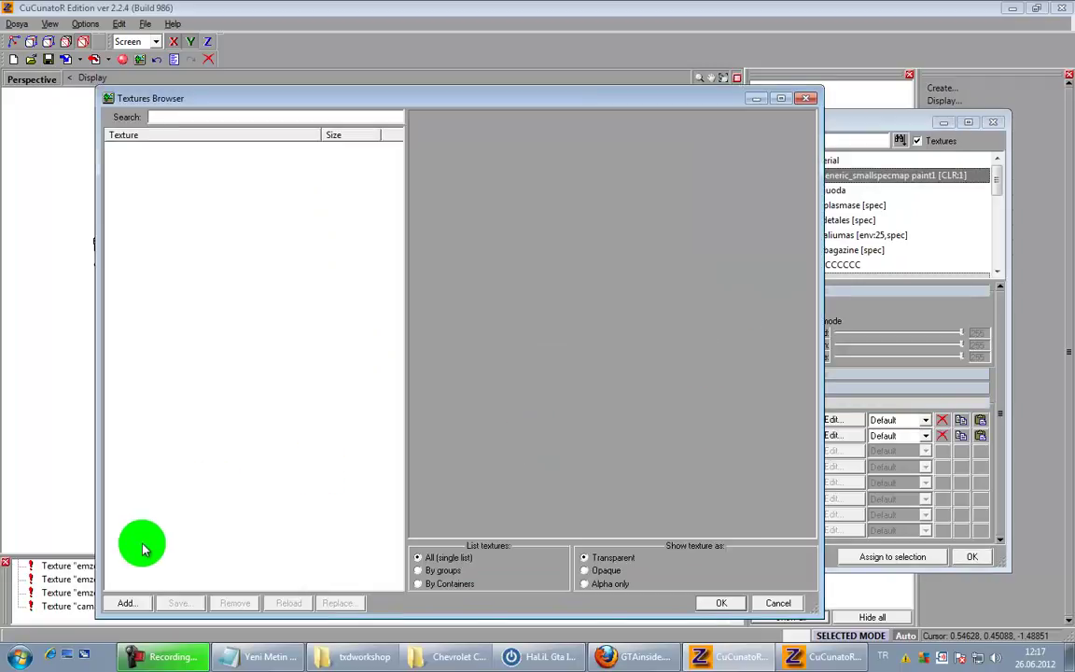
pyautogui.click(128, 603)
pyautogui.click(396, 282)
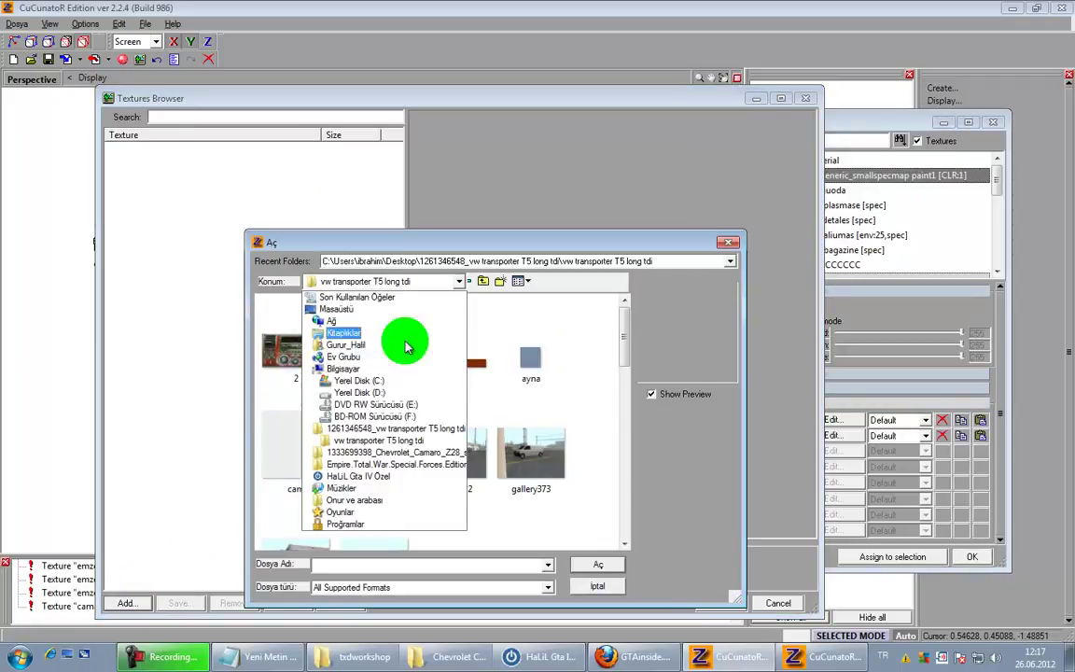
pyautogui.click(394, 479)
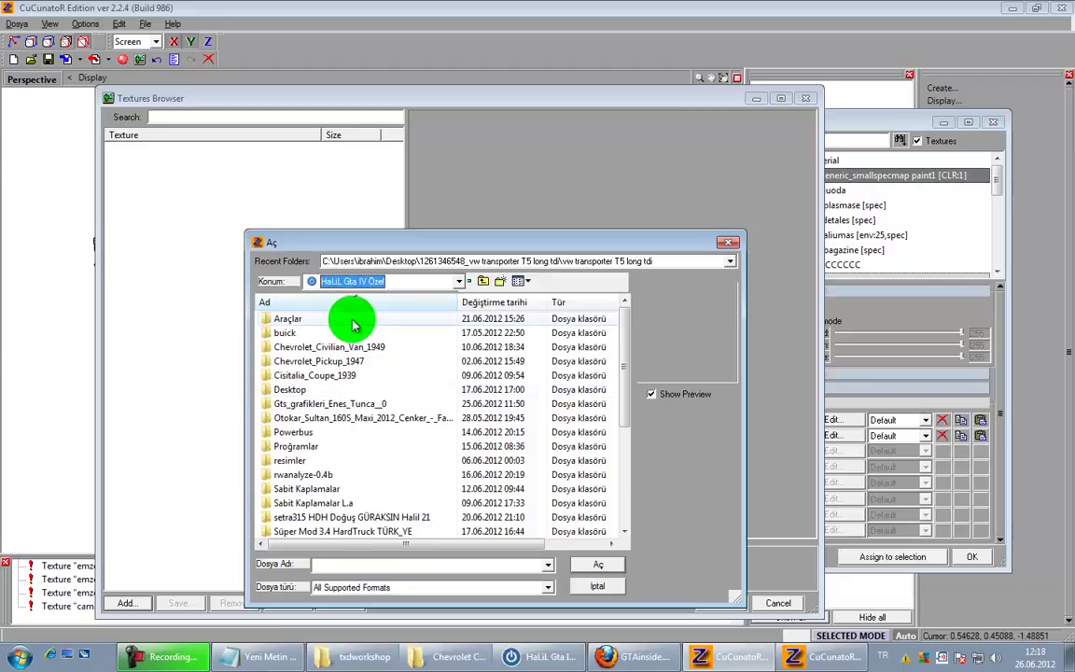
pyautogui.doubleClick(334, 495)
pyautogui.click(380, 353)
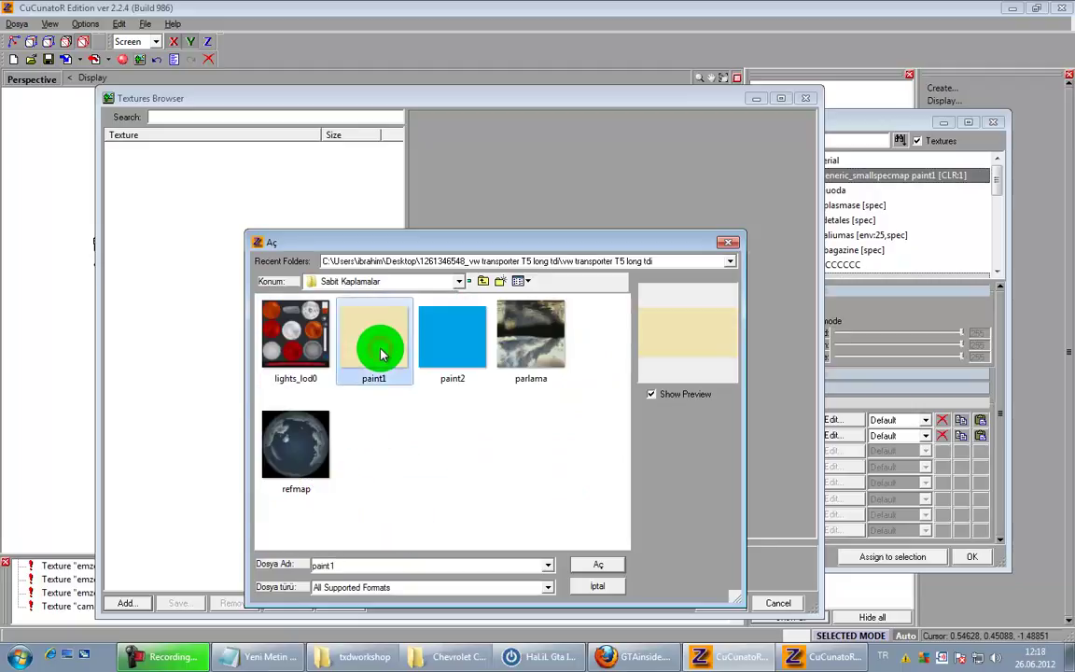
pyautogui.doubleClick(379, 348)
pyautogui.click(714, 600)
pyautogui.moveTo(496, 505); pyautogui.dragTo(570, 332)
# Step: Rename the emzone_juoda material as emzone_juoda mesh
pyautogui.click(808, 193)
pyautogui.click(782, 193)
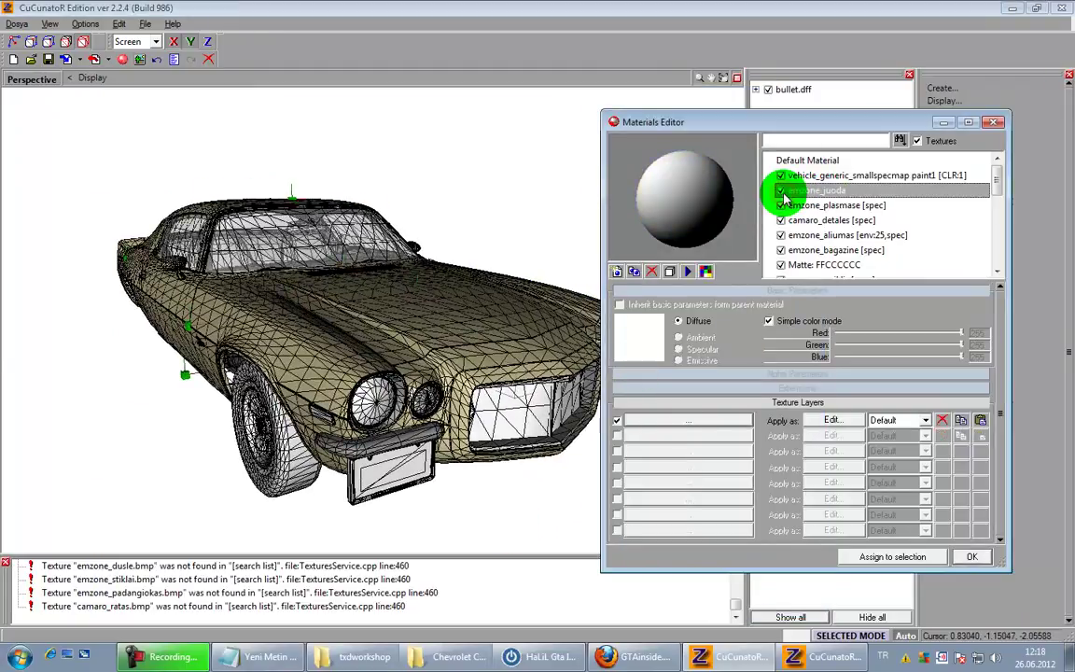
pyautogui.click(858, 192)
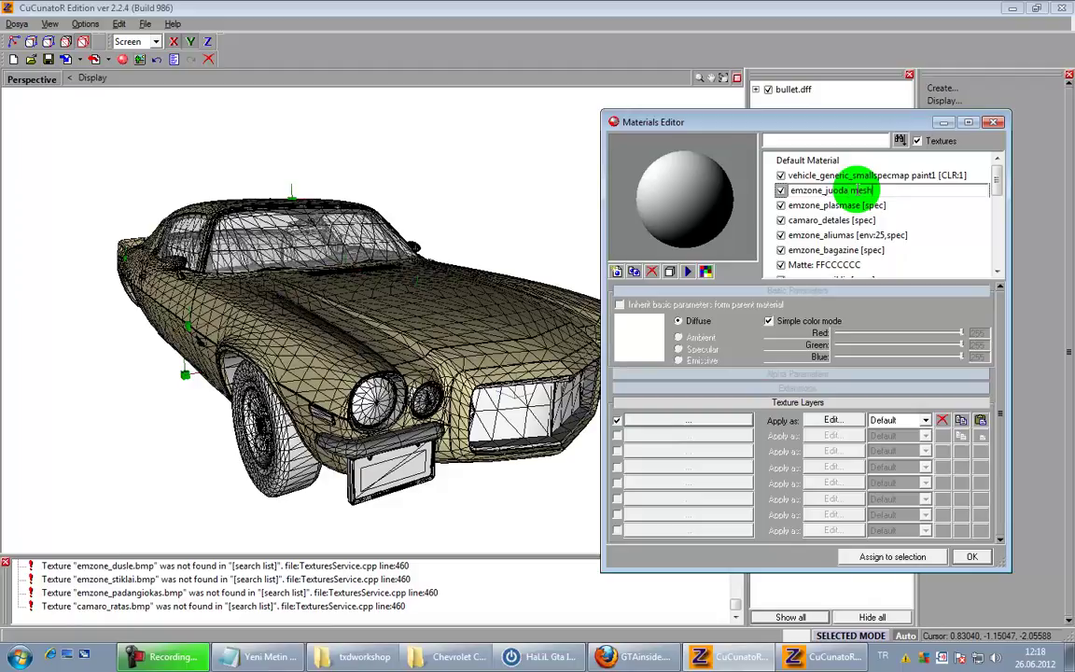
pyautogui.click(856, 191)
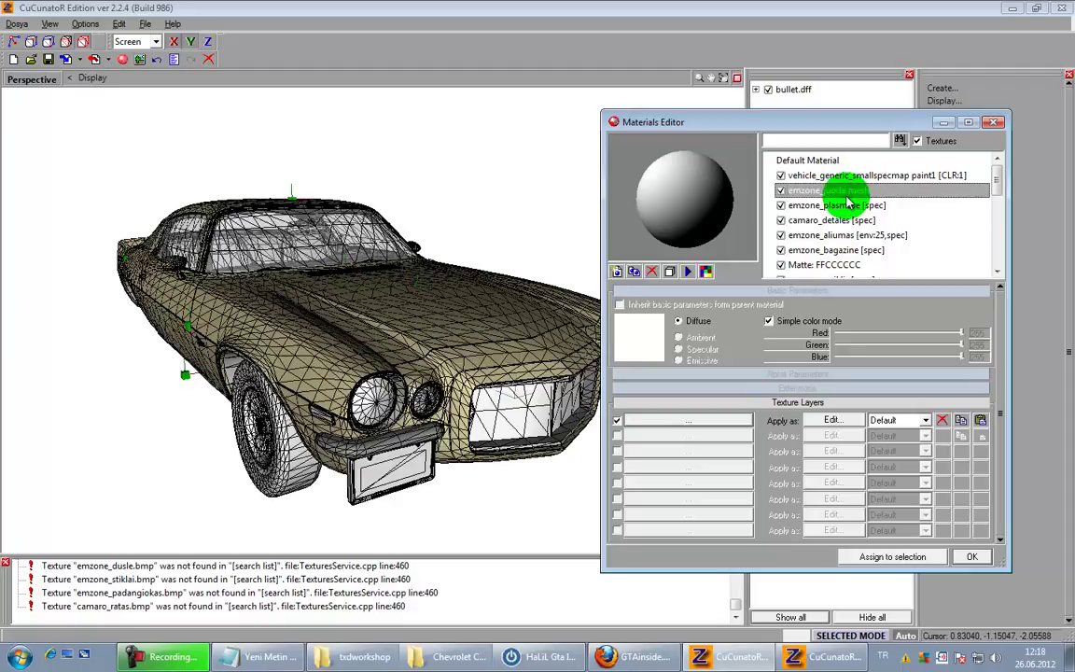
# Step: Add all PNG textures from the Chevrolet Camaro Z28 folder to the Textures Browser for the emzone_juoda mesh material's first layer
pyautogui.click(711, 437)
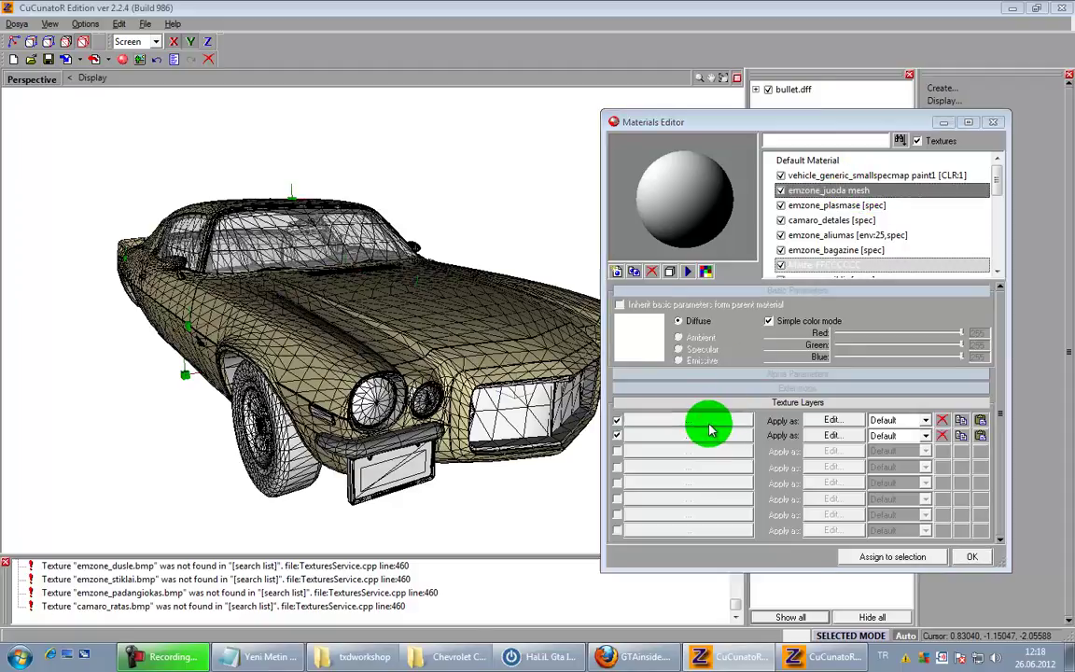
pyautogui.click(709, 428)
pyautogui.click(128, 600)
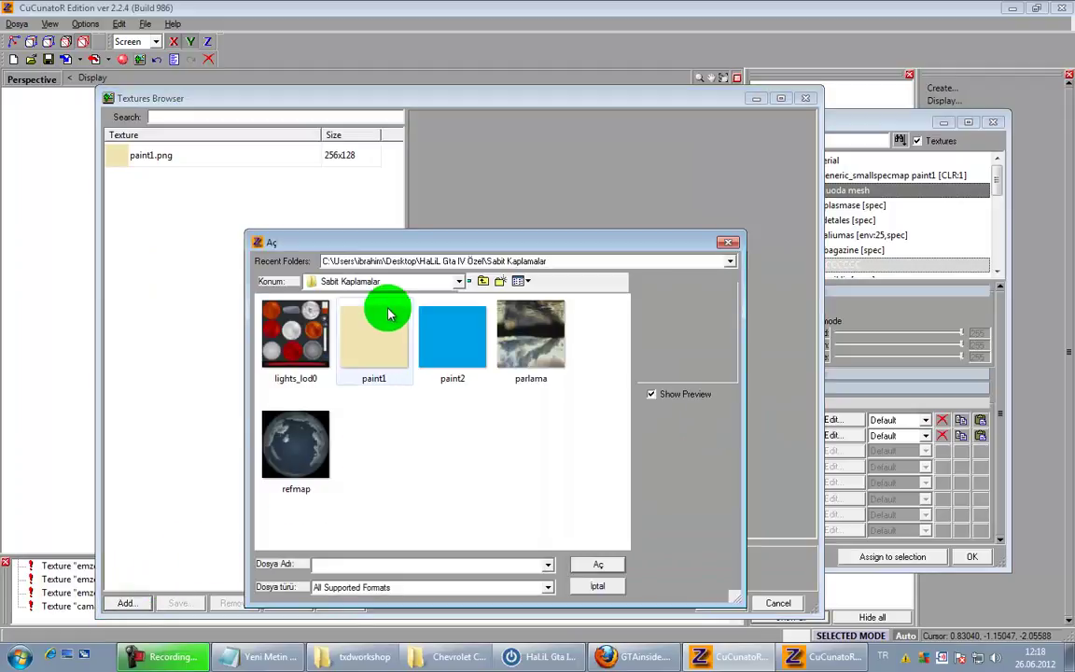
pyautogui.click(420, 282)
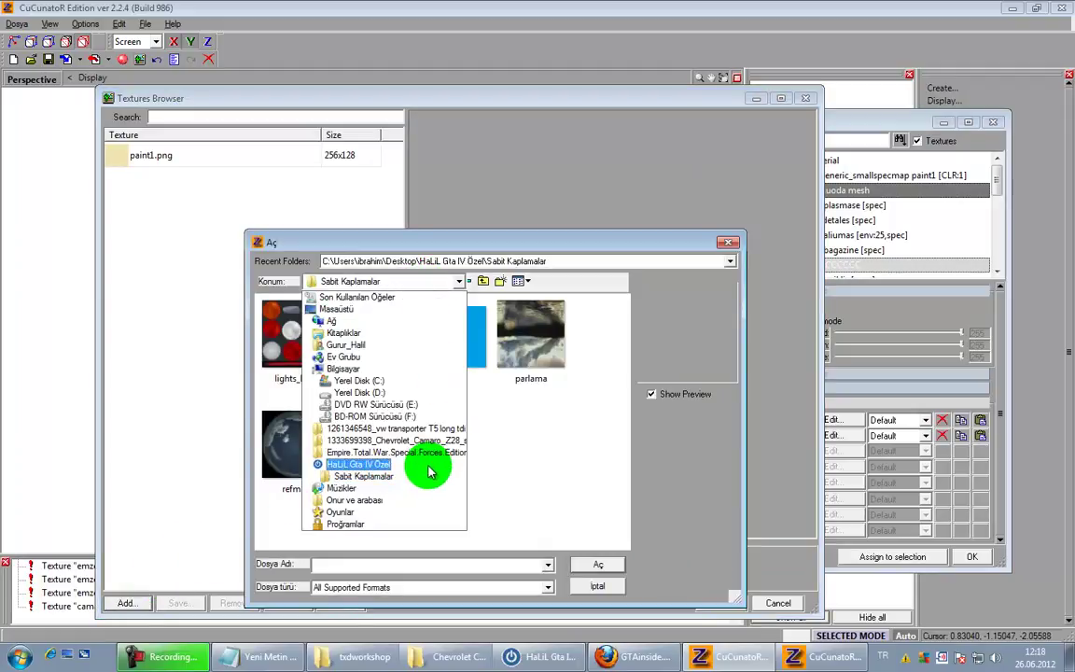
pyautogui.click(410, 440)
pyautogui.doubleClick(295, 344)
pyautogui.hotkey('ctrl', 'a')
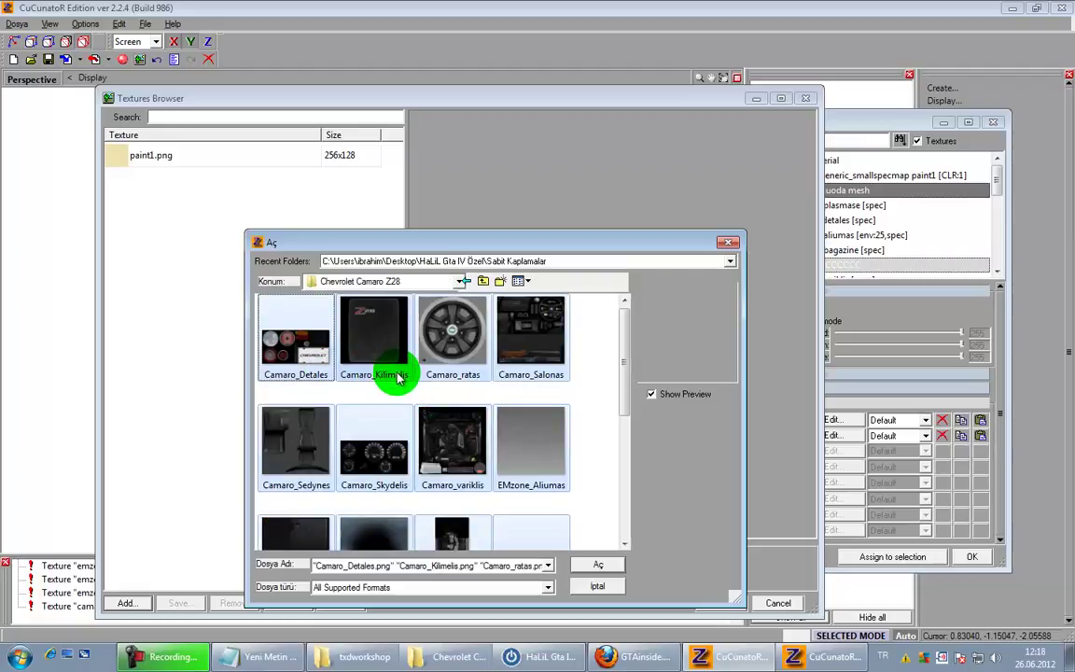
pyautogui.scroll(-2, 501, 474)
pyautogui.scroll(-5, 502, 474)
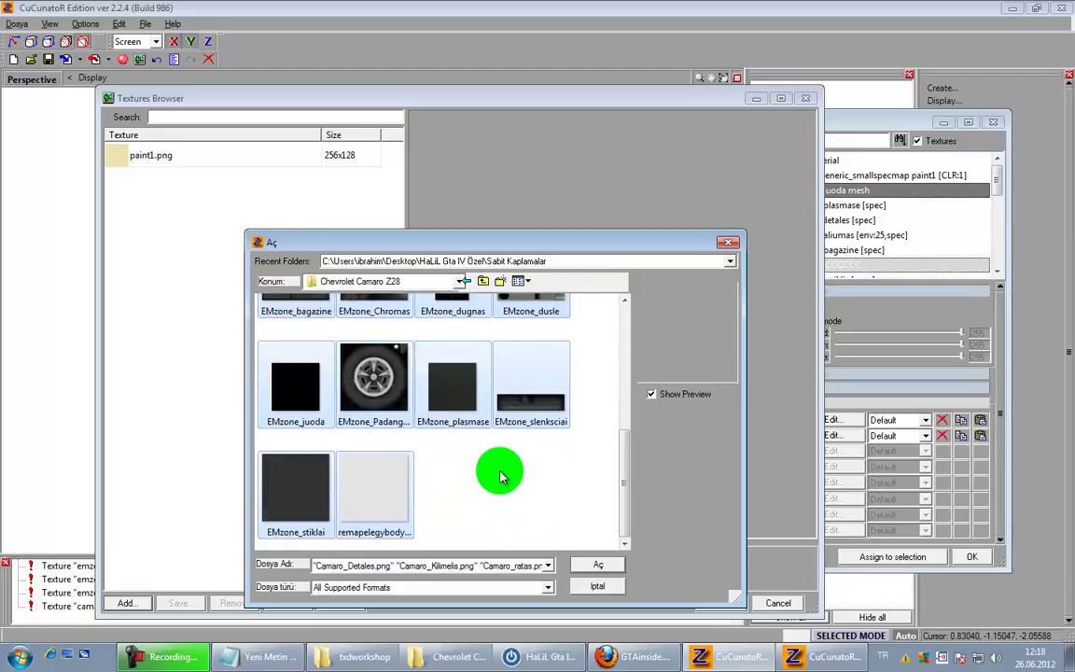
pyautogui.click(594, 563)
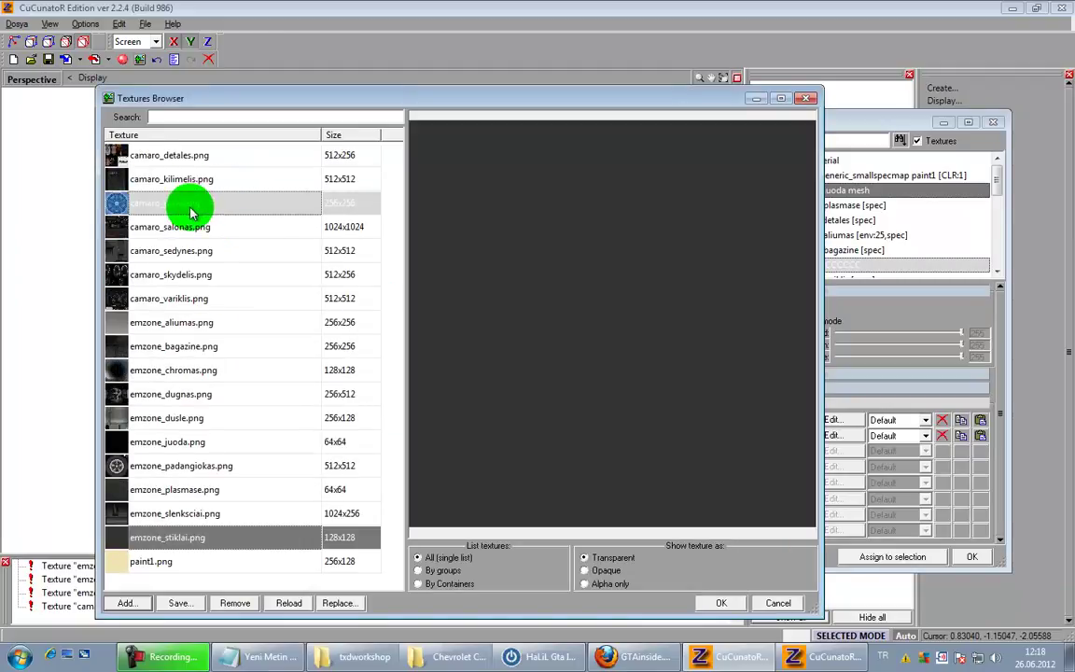
# Step: Apply the emzone_juoda.png texture to the first layer of the emzone_juoda mesh material
pyautogui.click(209, 442)
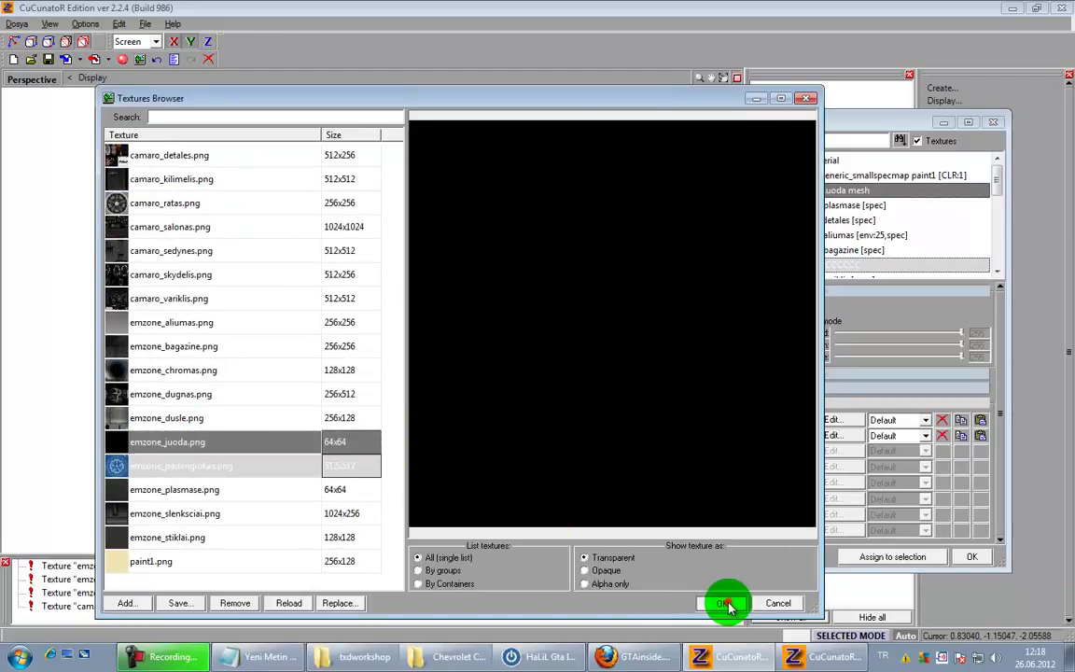
pyautogui.click(722, 603)
# Step: Rename the emzone_plasmase material as emzone_plasmase mesh and apply emzone_plasmase.png to its first texture layer
pyautogui.click(884, 207)
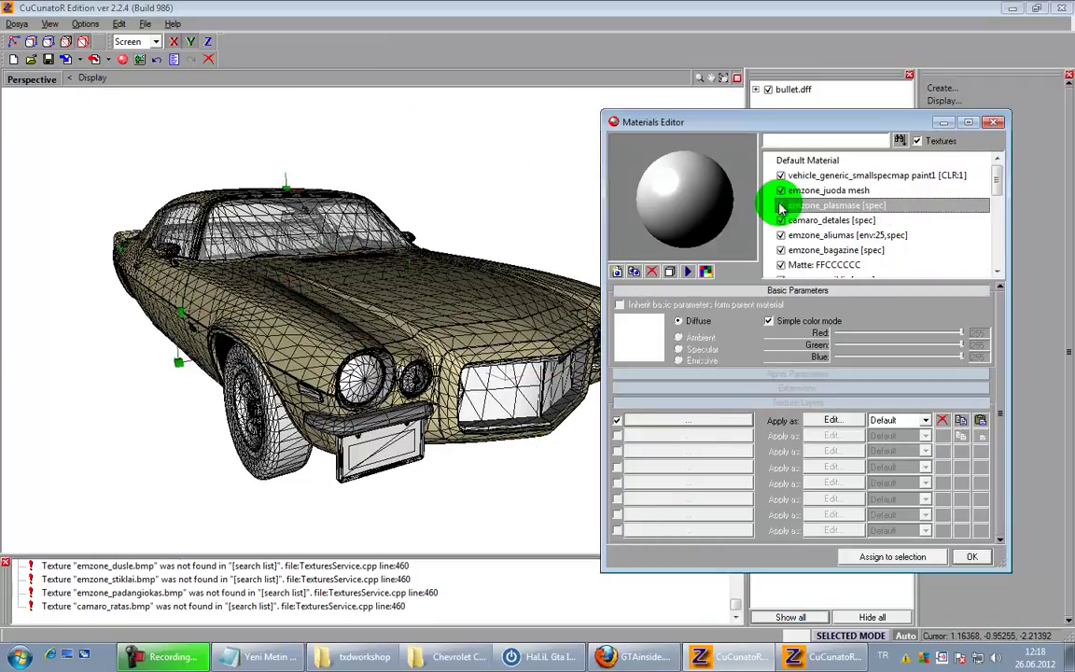
pyautogui.click(819, 207)
pyautogui.moveTo(889, 205); pyautogui.dragTo(896, 239)
pyautogui.write('mesh')
pyautogui.press('Return')
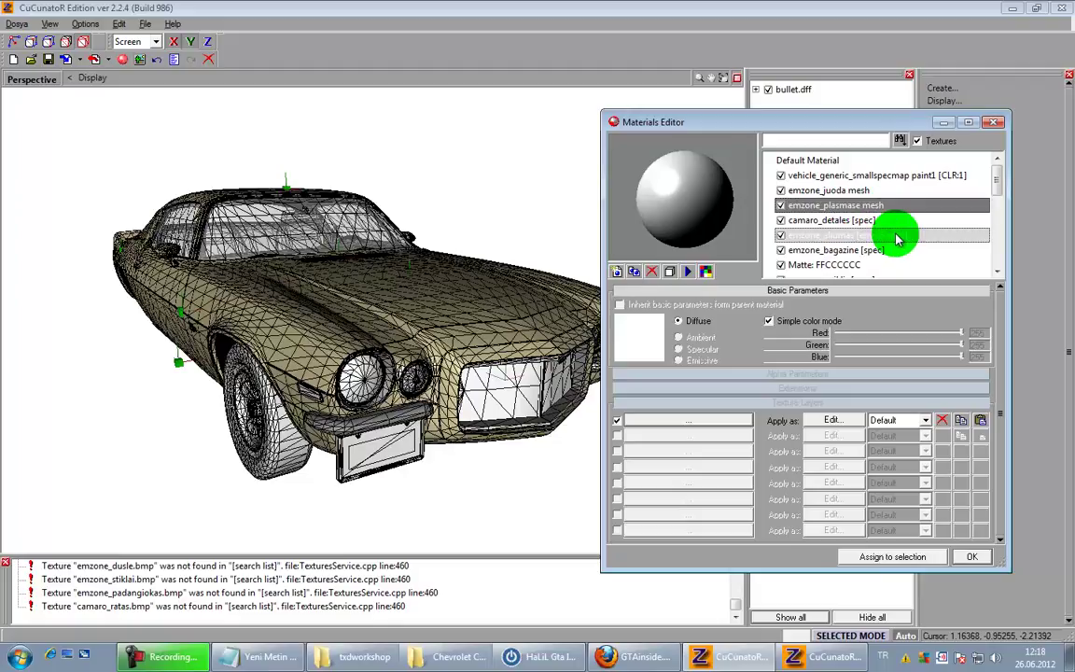
pyautogui.click(696, 421)
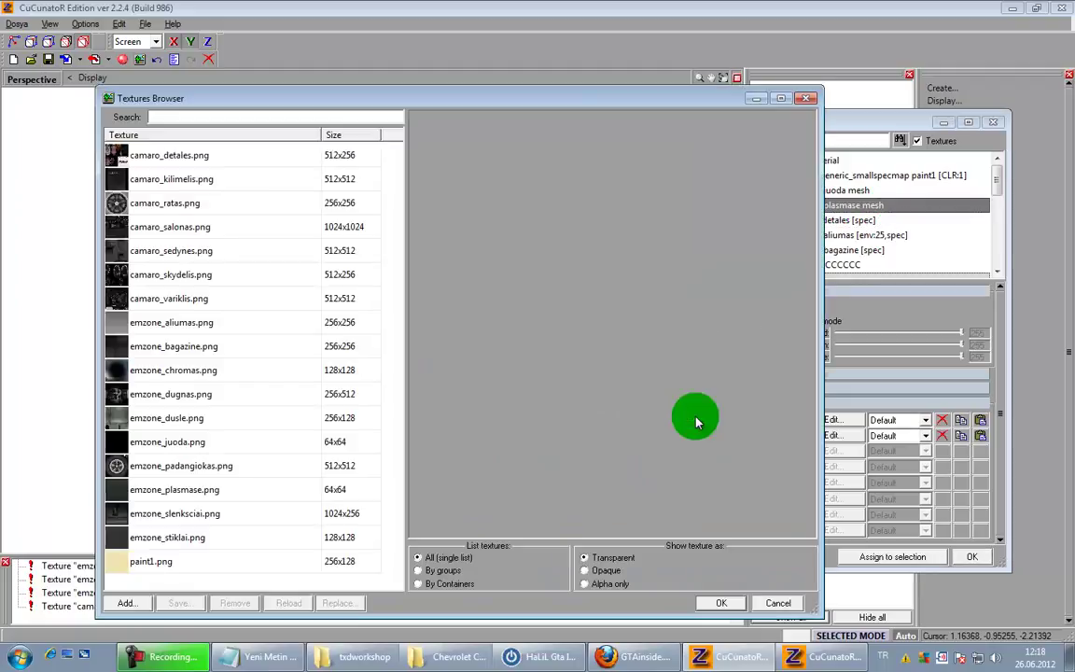
pyautogui.moveTo(134, 554); pyautogui.dragTo(224, 495)
pyautogui.click(721, 603)
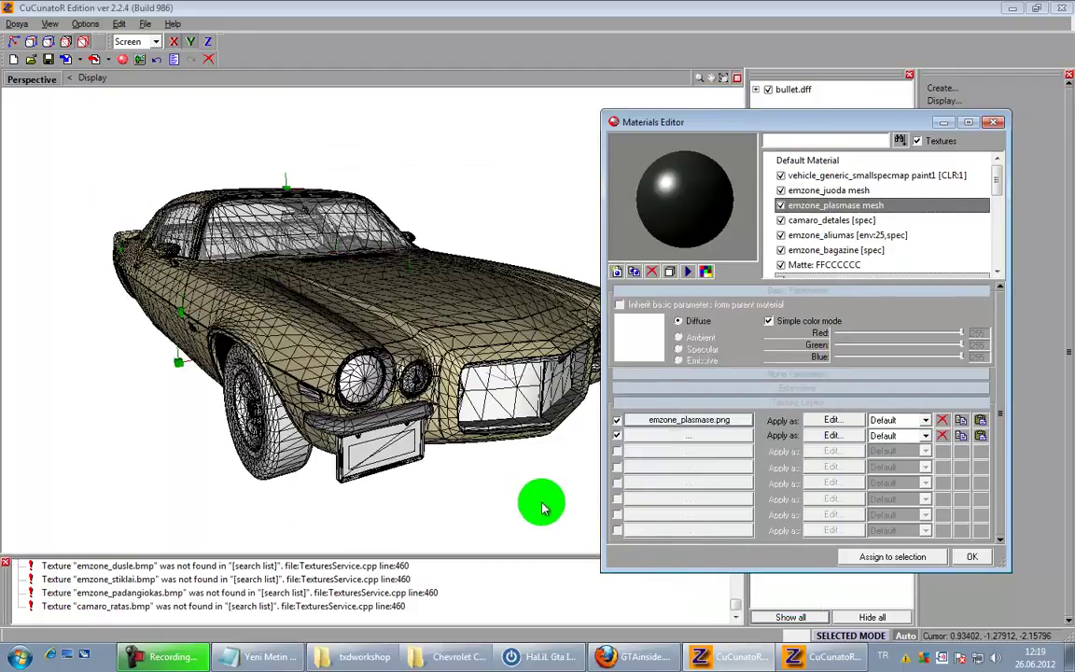
# Step: Rename the camaro_detales material as camaro_detales mesh and apply camaro_detales.png to its first texture layer
pyautogui.click(883, 221)
pyautogui.click(868, 222)
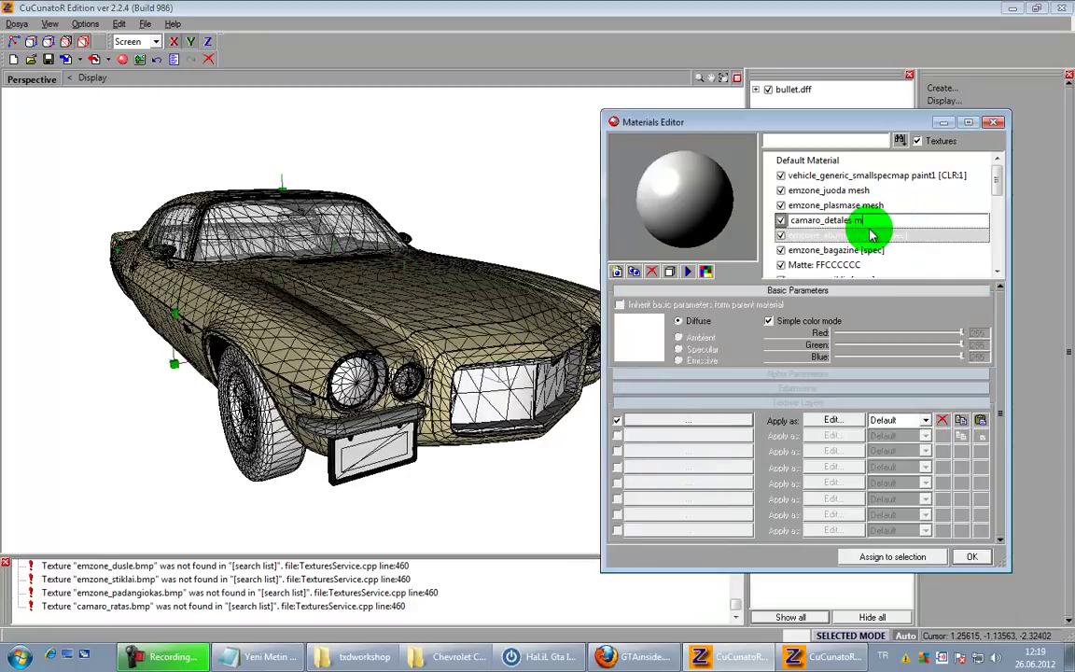
pyautogui.click(870, 232)
pyautogui.click(698, 422)
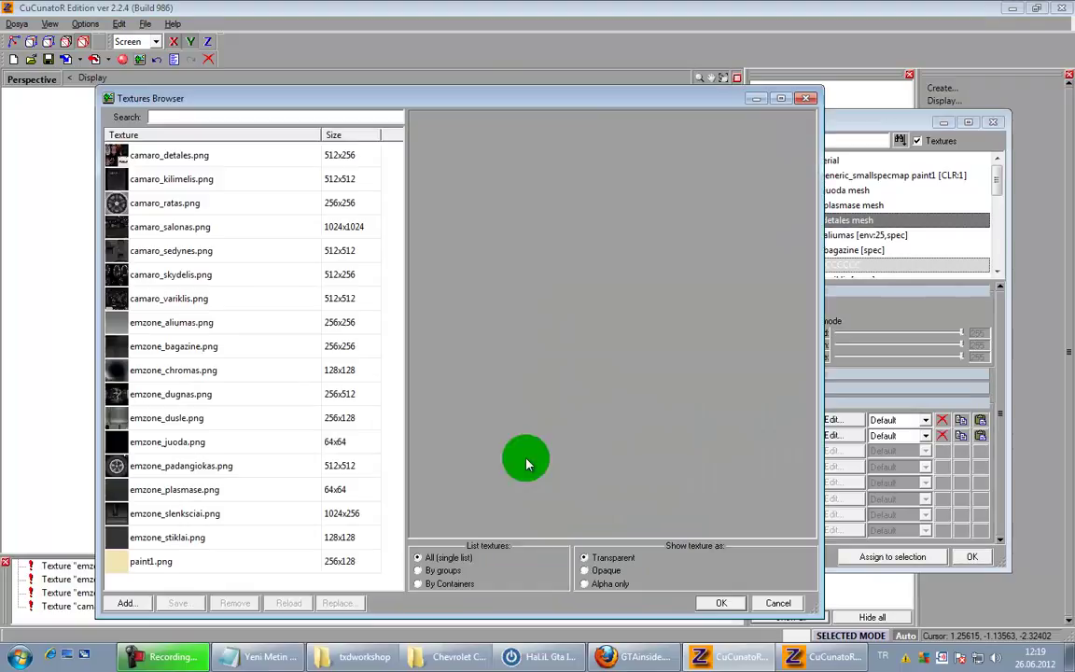
pyautogui.moveTo(608, 97); pyautogui.dragTo(537, 79)
pyautogui.moveTo(260, 205); pyautogui.dragTo(148, 131)
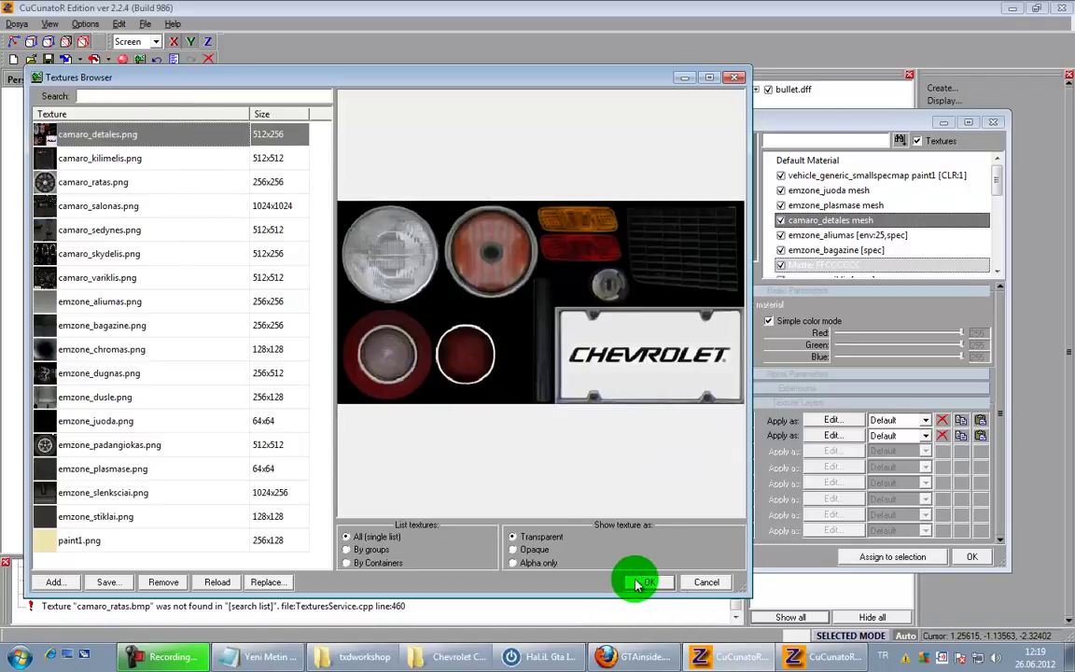
pyautogui.click(642, 580)
# Step: Examine the Camaro's headlights, licence plate and grille on the model and in the camaro_detales.png texture
pyautogui.moveTo(505, 487)
pyautogui.mouseDown(button='middle')
pyautogui.moveTo(533, 482)
pyautogui.moveTo(524, 488)
pyautogui.mouseUp(button='middle')
pyautogui.click(492, 412)
pyautogui.scroll(5, 412, 411)
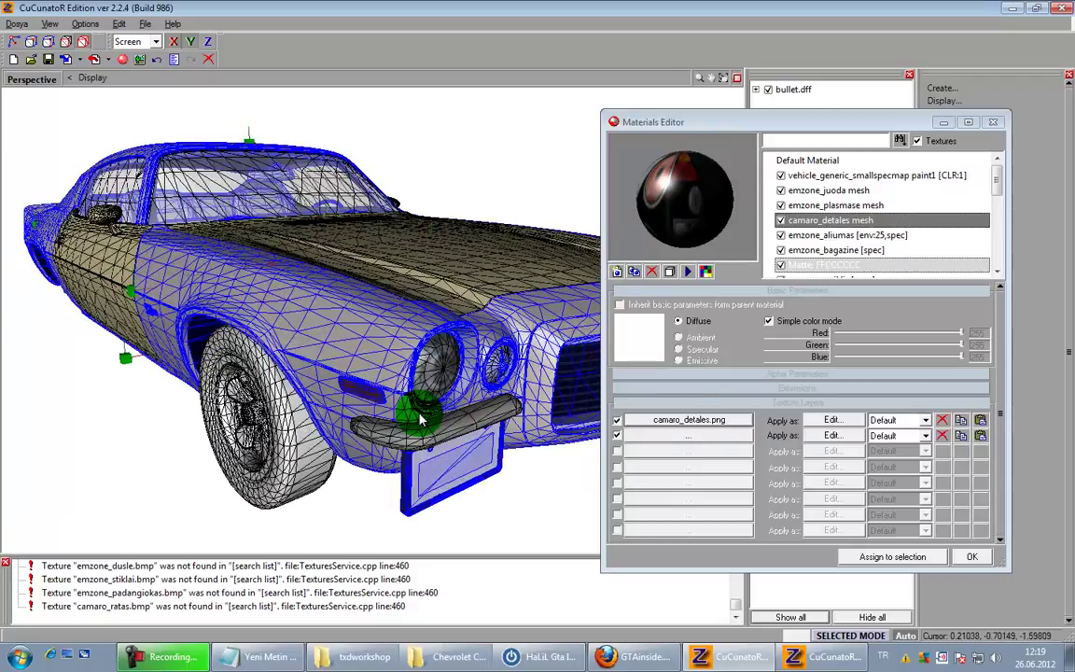
pyautogui.scroll(-5, 420, 421)
pyautogui.click(473, 499)
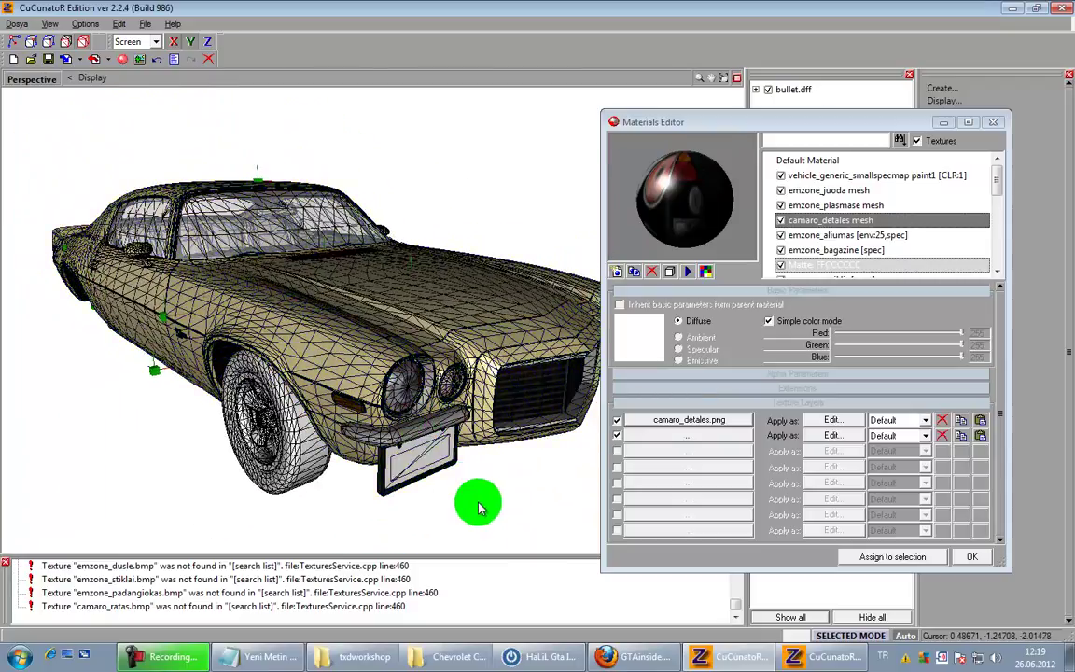
pyautogui.click(720, 422)
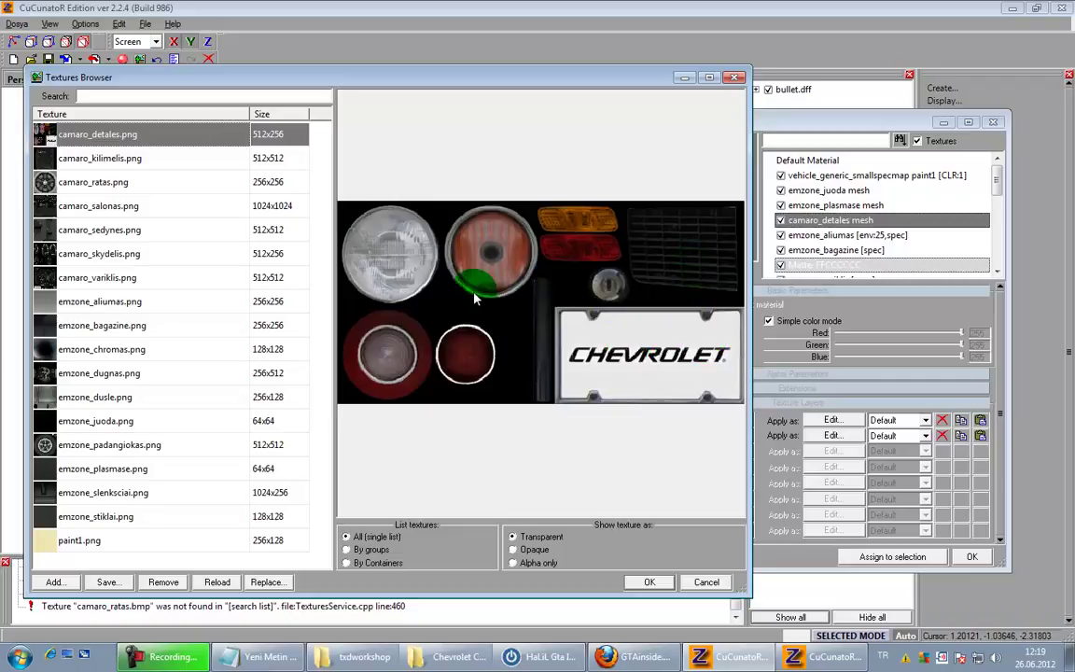
pyautogui.moveTo(558, 438); pyautogui.dragTo(580, 457)
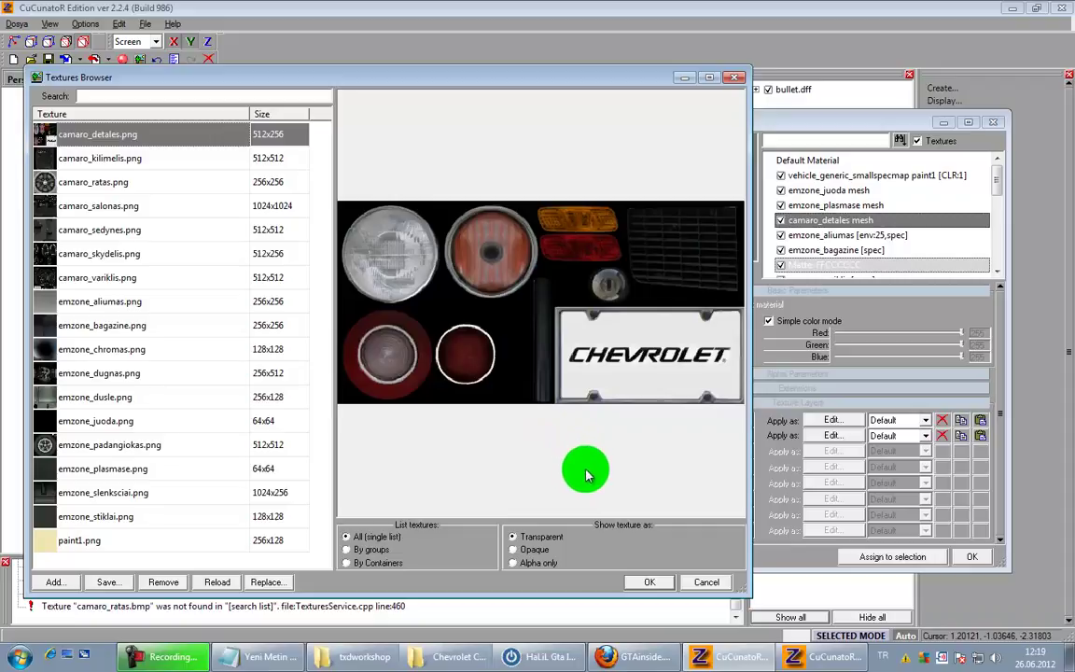
pyautogui.moveTo(598, 486); pyautogui.dragTo(670, 580)
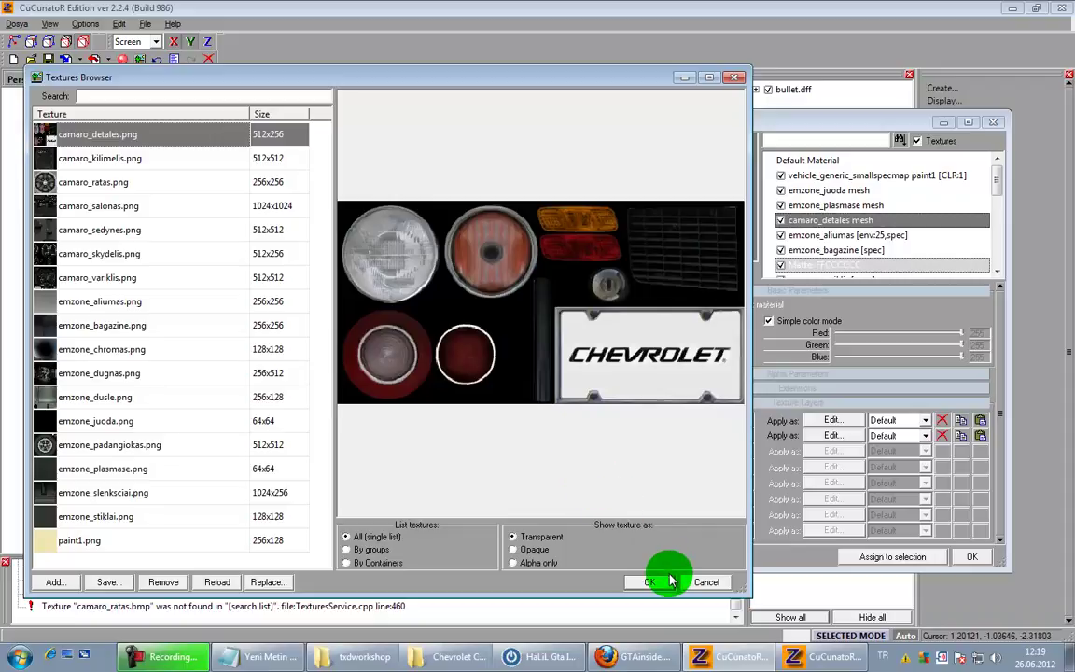
pyautogui.click(665, 586)
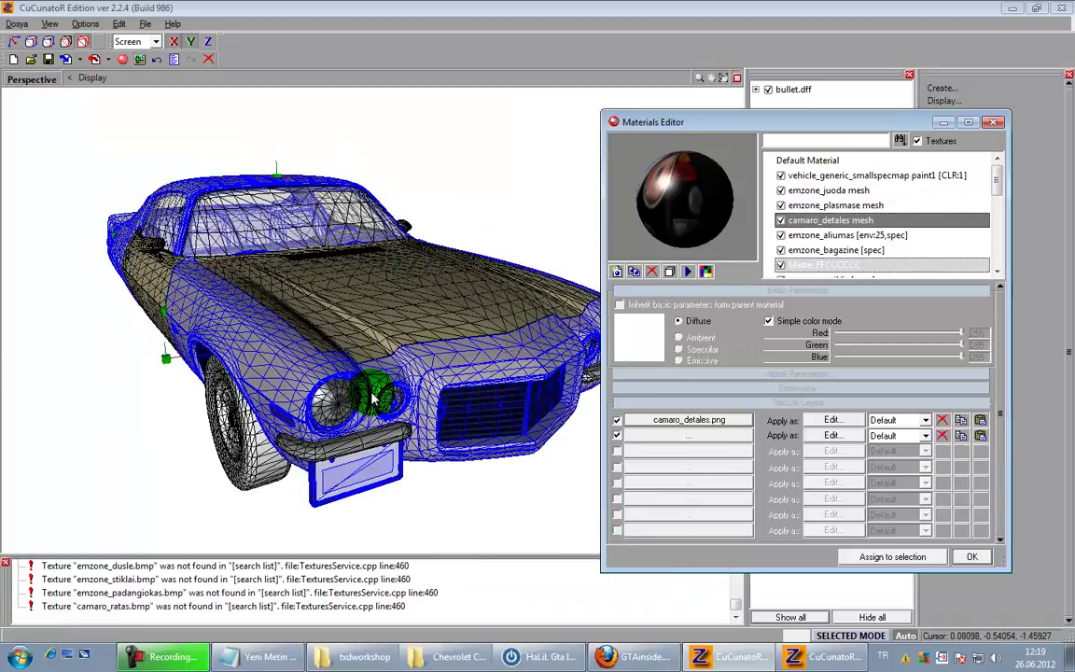
pyautogui.click(365, 406)
pyautogui.scroll(3, 365, 407)
pyautogui.scroll(2, 317, 416)
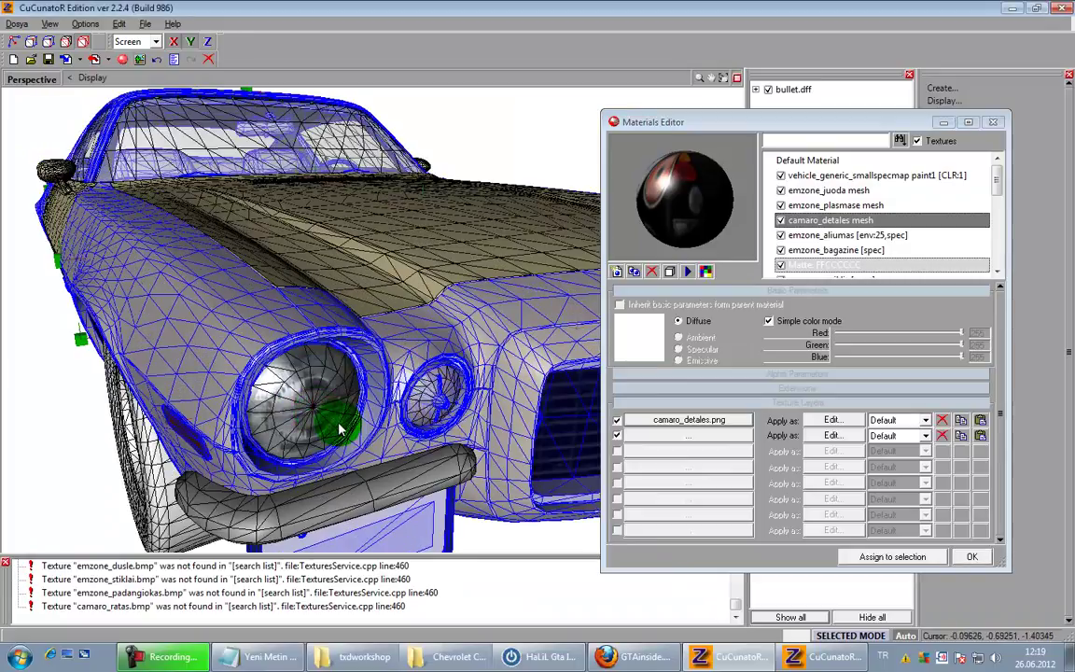
pyautogui.scroll(-4, 342, 430)
# Step: Rename the camaro_detales mesh material as camaro_detales lightsemissive
pyautogui.click(857, 221)
pyautogui.moveTo(857, 220); pyautogui.dragTo(878, 221)
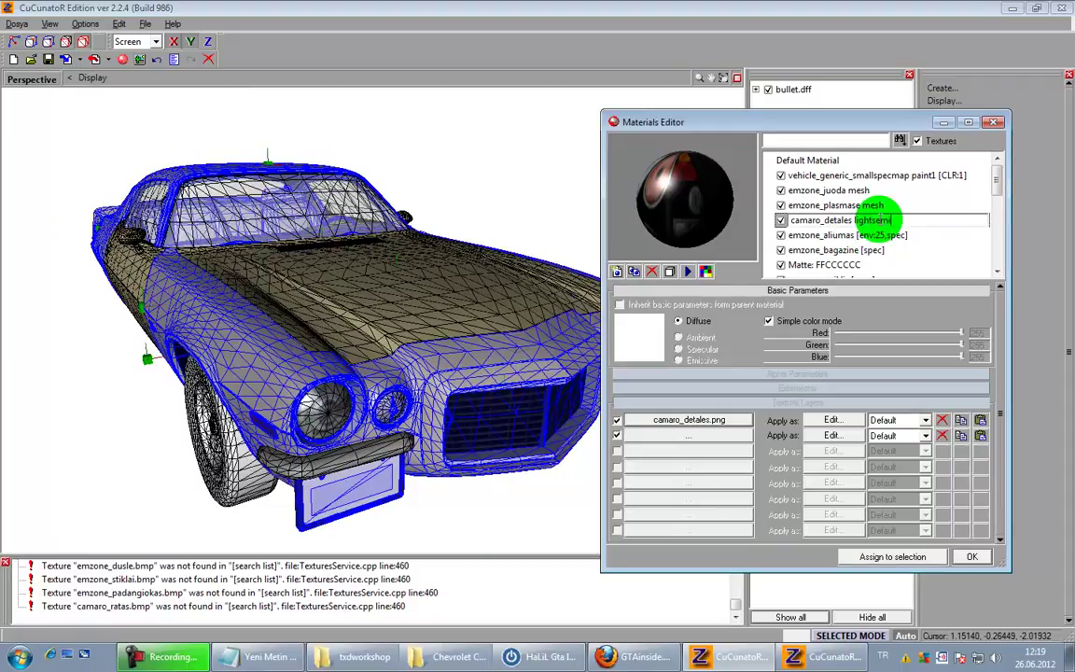
pyautogui.press('Return')
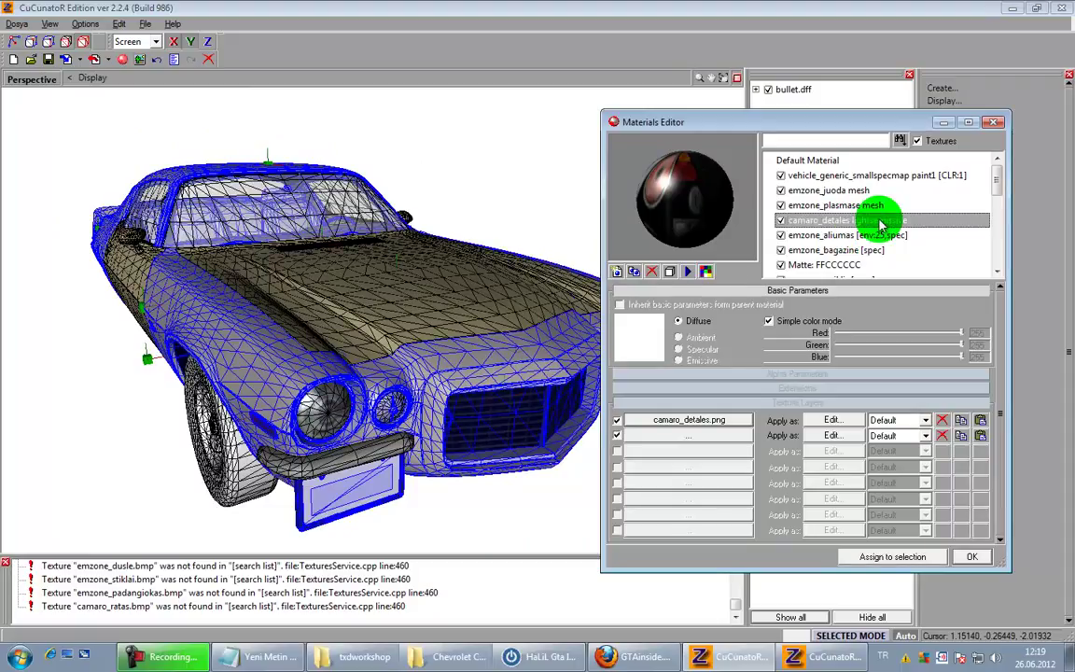
pyautogui.click(814, 206)
pyautogui.click(876, 221)
# Step: Duplicate the camaro_detales lightsemissive material and rename the copy as camaro_detales mesh
pyautogui.click(656, 308)
pyautogui.moveTo(384, 424); pyautogui.dragTo(726, 294)
pyautogui.moveTo(401, 424); pyautogui.dragTo(406, 436, button='middle')
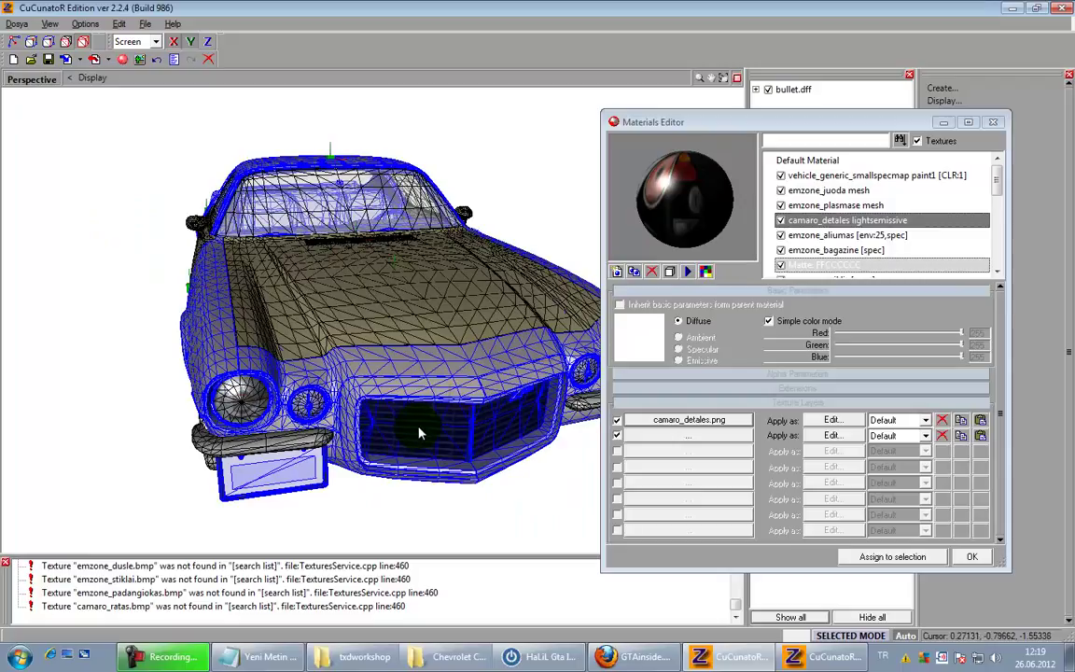
pyautogui.click(634, 274)
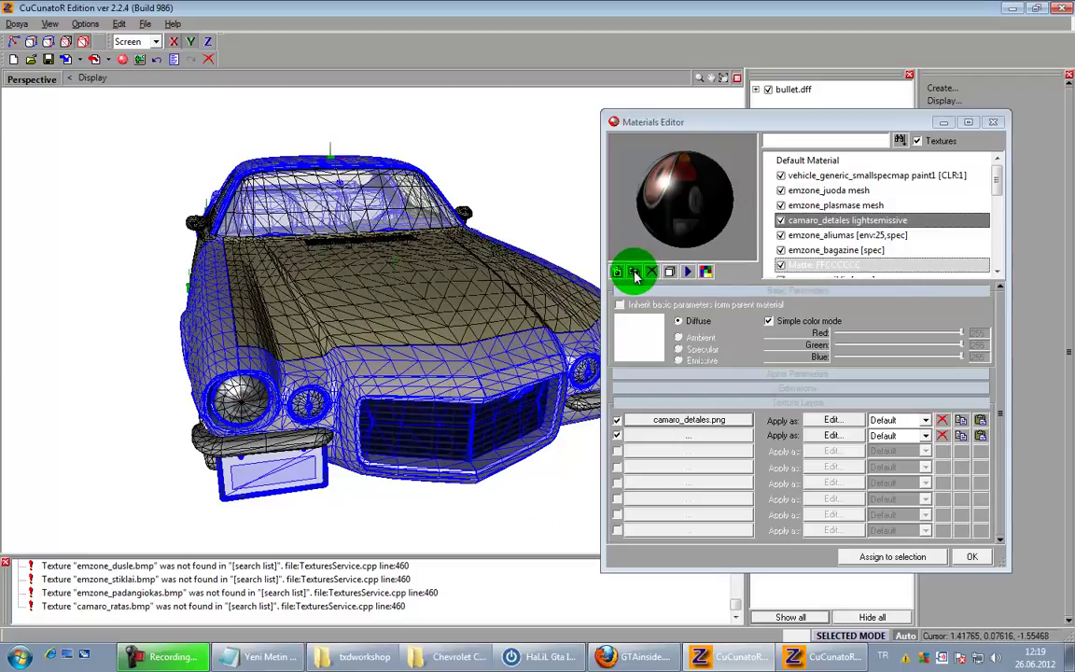
pyautogui.click(635, 273)
pyautogui.doubleClick(863, 252)
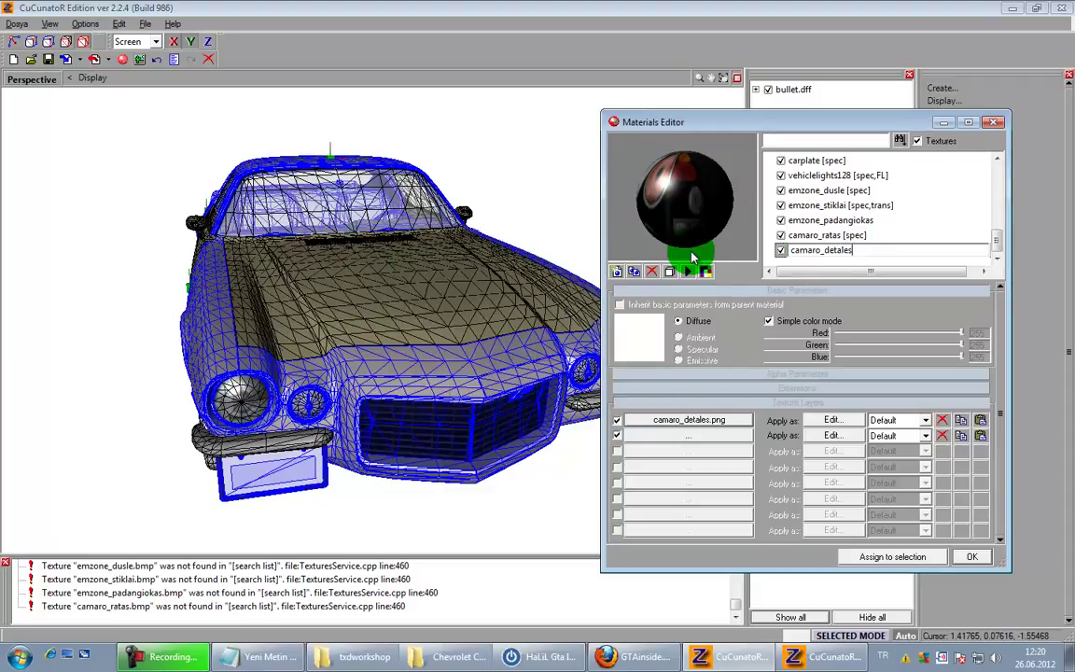
pyautogui.write('camaro_detales mesh')
pyautogui.press('Return')
# Step: Hide the surfaces that use the camaro_detales lightsemissive material and check the car's front lights and grille
pyautogui.moveTo(386, 518); pyautogui.dragTo(468, 384, button='middle')
pyautogui.scroll(3, 527, 384)
pyautogui.click(819, 220)
pyautogui.scroll(2, 820, 220)
pyautogui.scroll(-1, 818, 215)
pyautogui.scroll(5, 830, 201)
pyautogui.scroll(8, 845, 191)
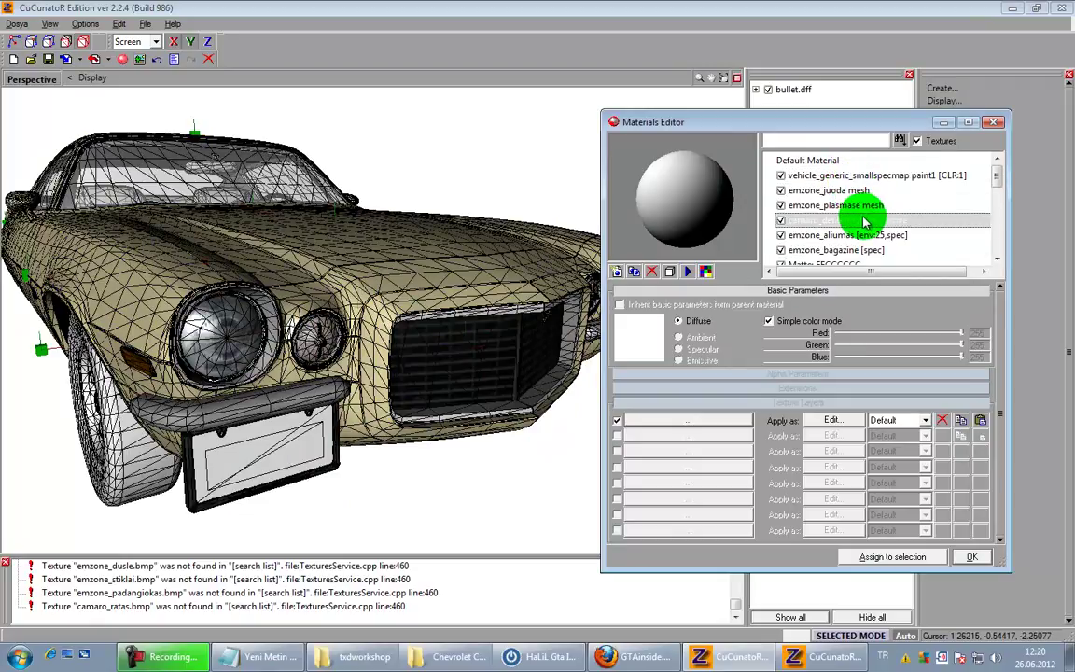
pyautogui.click(816, 204)
pyautogui.click(782, 219)
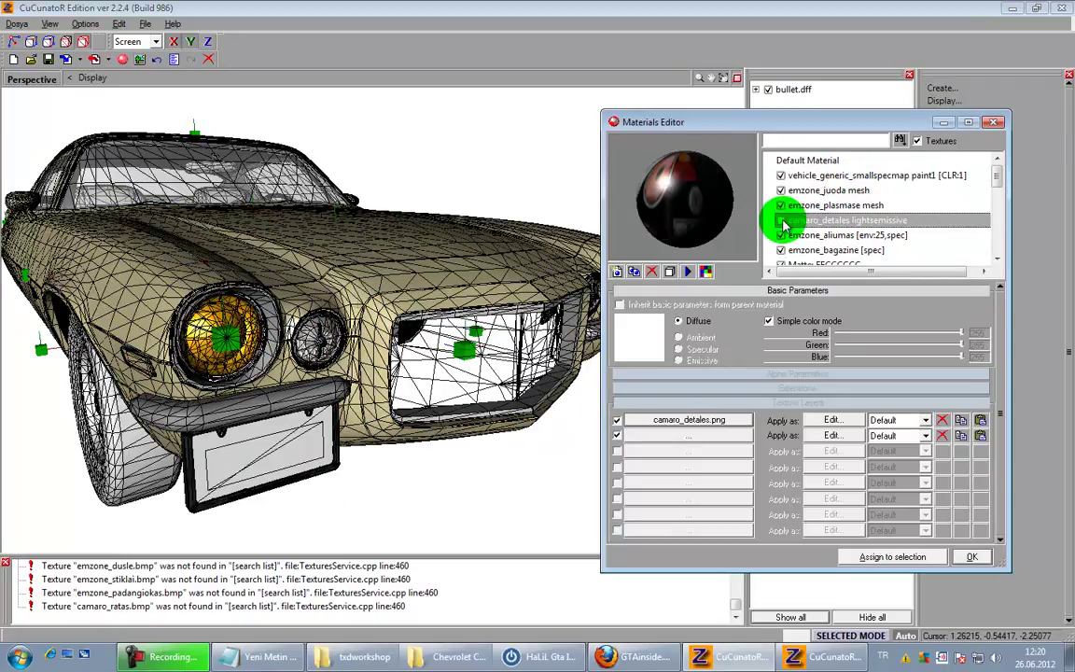
pyautogui.moveTo(428, 393); pyautogui.dragTo(417, 416, button='middle')
pyautogui.scroll(3, 414, 402)
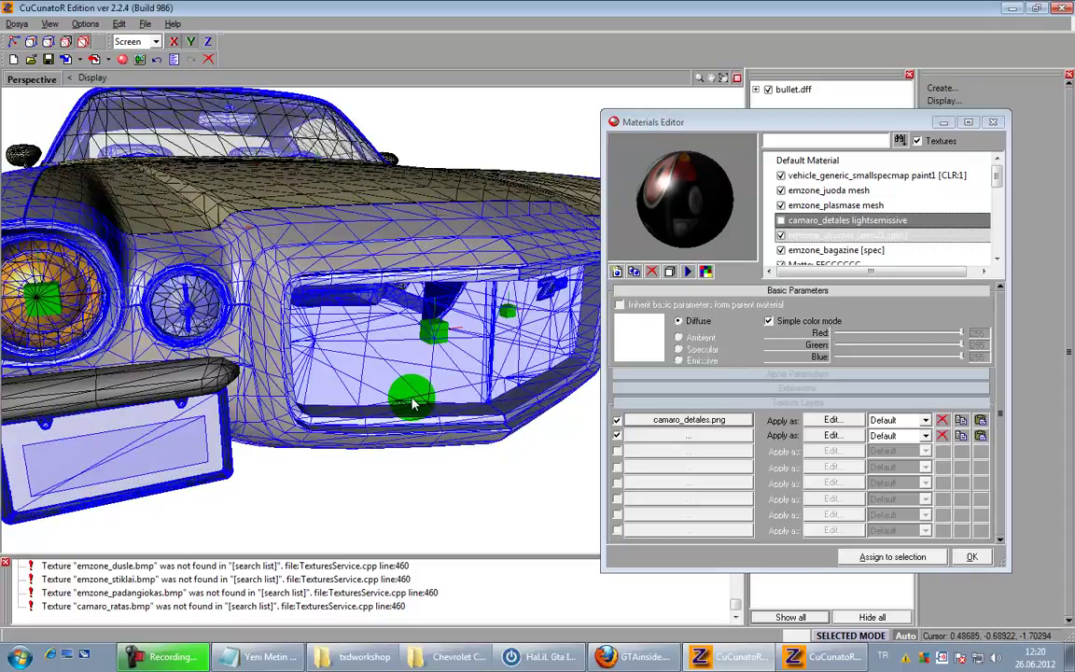
# Step: Pick the new camaro_detales mesh material and switch the model to polygon-level editing
pyautogui.moveTo(995, 180); pyautogui.dragTo(996, 248)
pyautogui.click(825, 252)
pyautogui.moveTo(453, 328); pyautogui.dragTo(401, 378, button='middle')
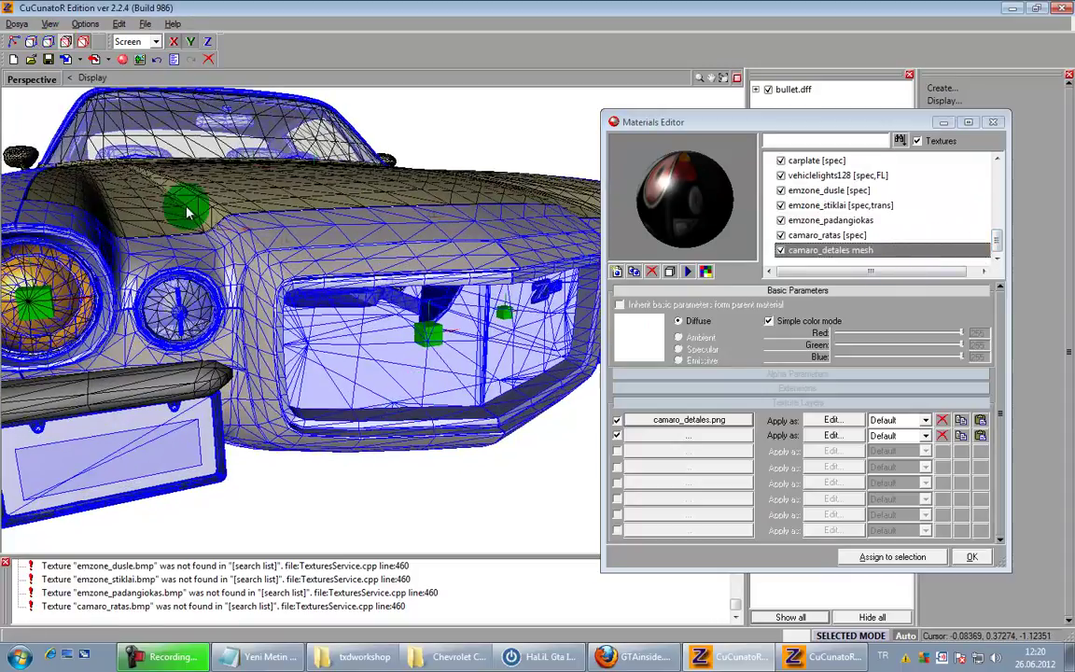
pyautogui.click(66, 42)
pyautogui.moveTo(353, 306); pyautogui.dragTo(411, 294)
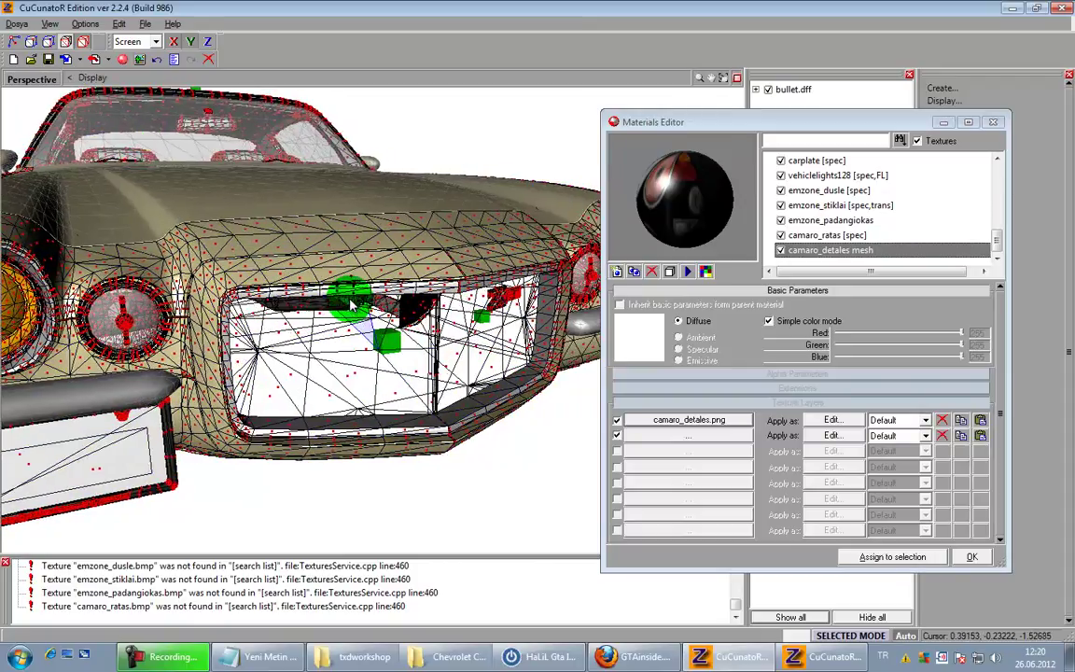
# Step: Select the polygons of the Camaro's front grille and turn on selected mode
pyautogui.click(943, 122)
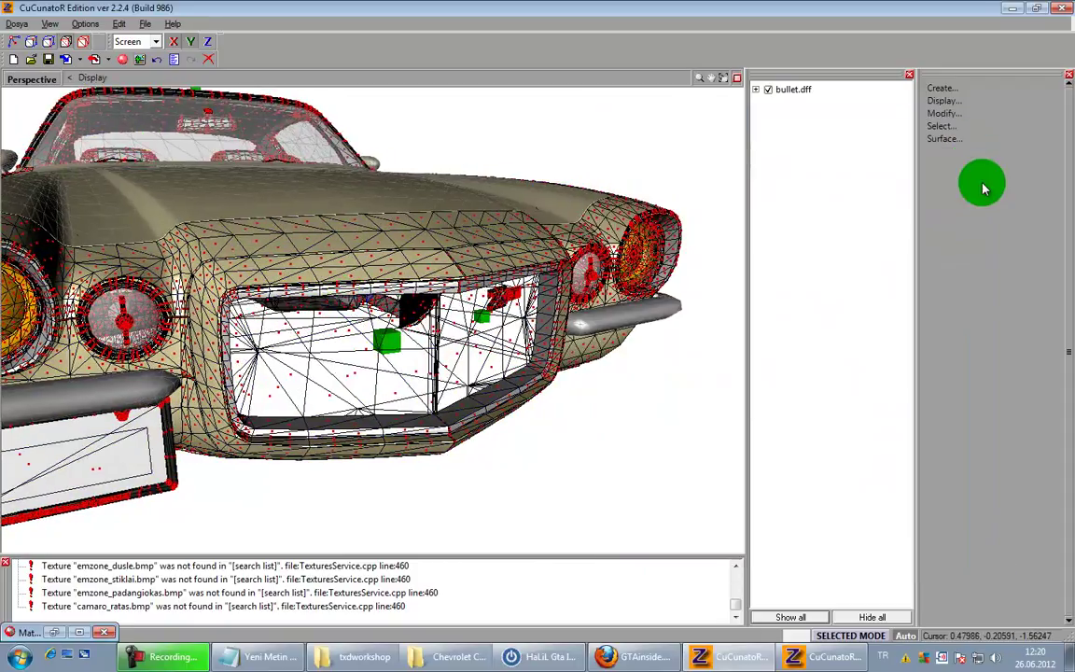
pyautogui.click(972, 127)
pyautogui.moveTo(389, 392); pyautogui.dragTo(393, 317, button='middle')
pyautogui.scroll(1, 211, 350)
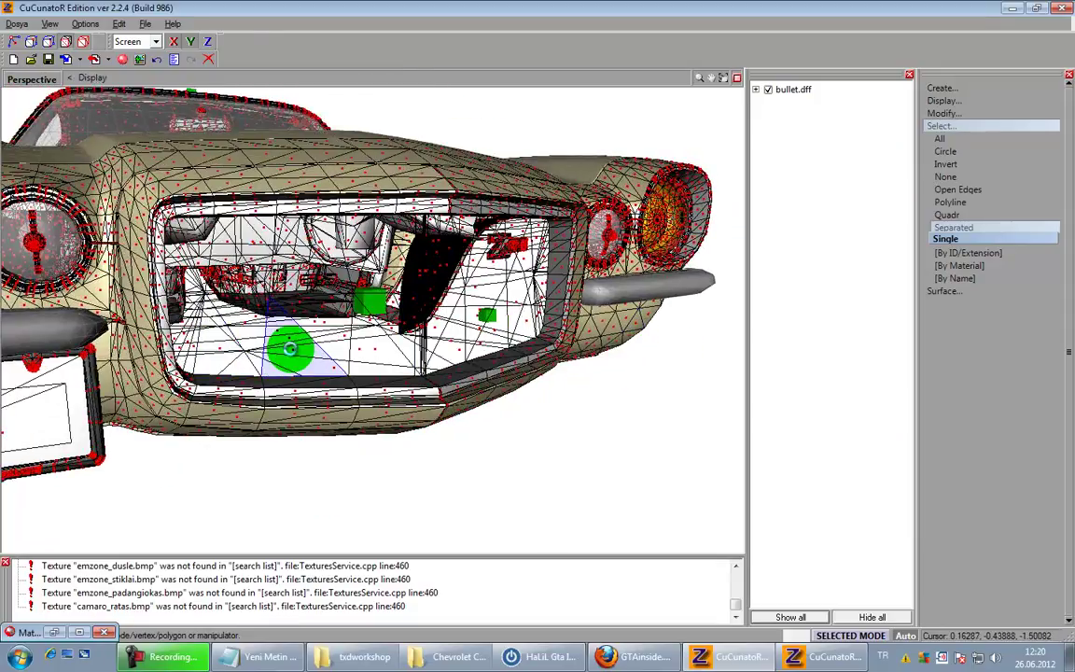
pyautogui.click(323, 378)
pyautogui.moveTo(310, 379); pyautogui.dragTo(413, 407, button='middle')
pyautogui.press('space')
pyautogui.scroll(2, 283, 363)
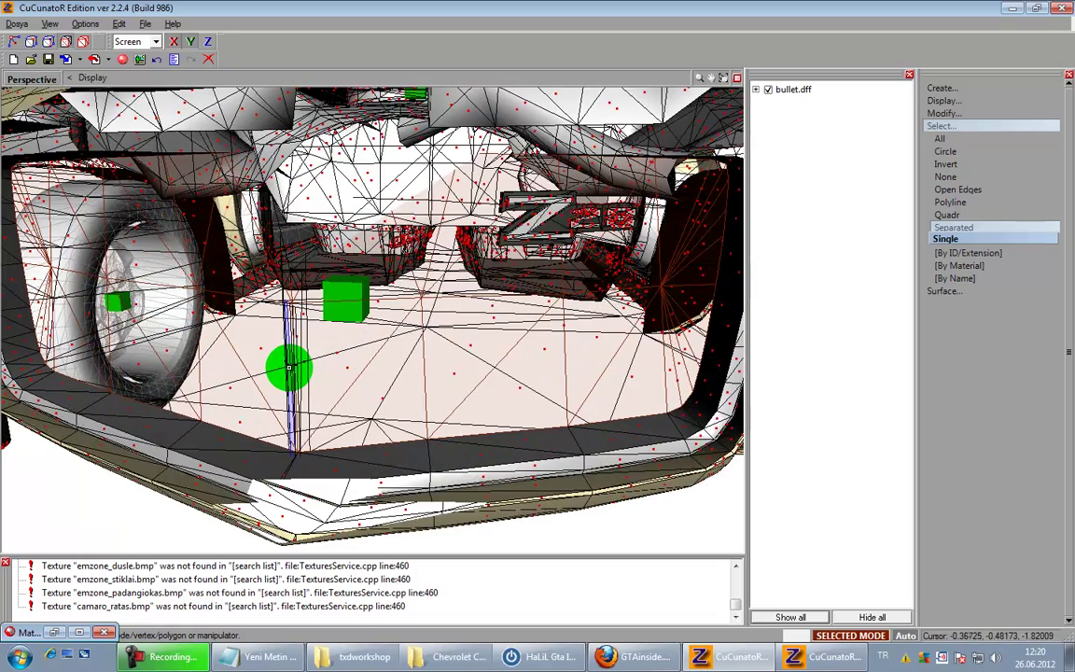
pyautogui.scroll(-2, 291, 368)
pyautogui.moveTo(355, 415); pyautogui.dragTo(715, 312, button='middle')
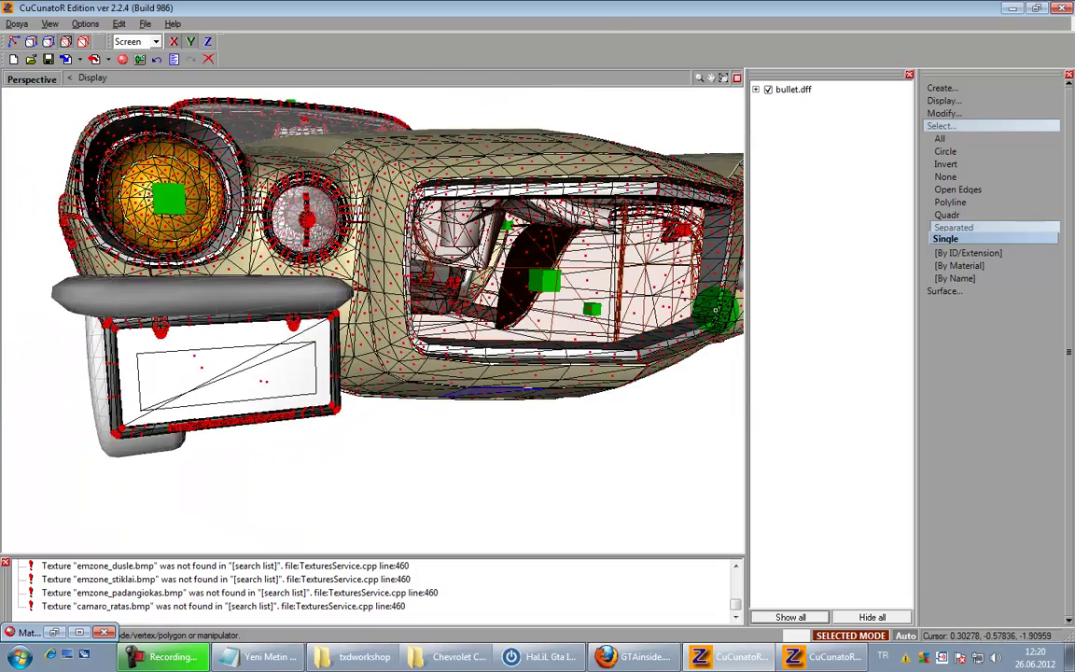
pyautogui.scroll(1, 711, 309)
pyautogui.moveTo(557, 289); pyautogui.dragTo(458, 320, button='middle')
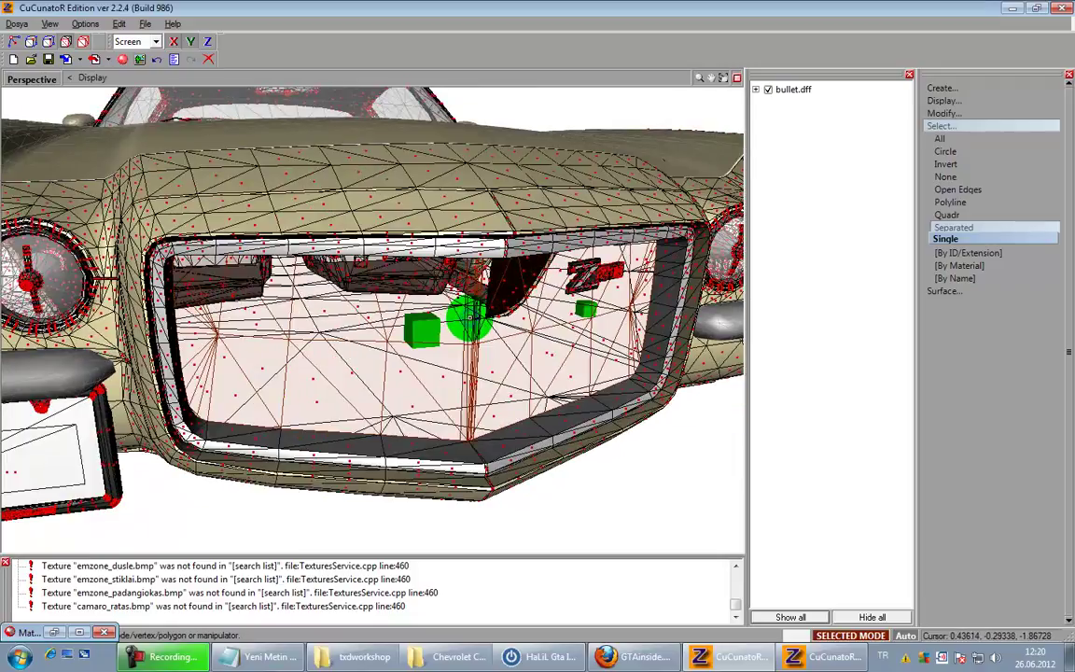
pyautogui.scroll(-2, 473, 414)
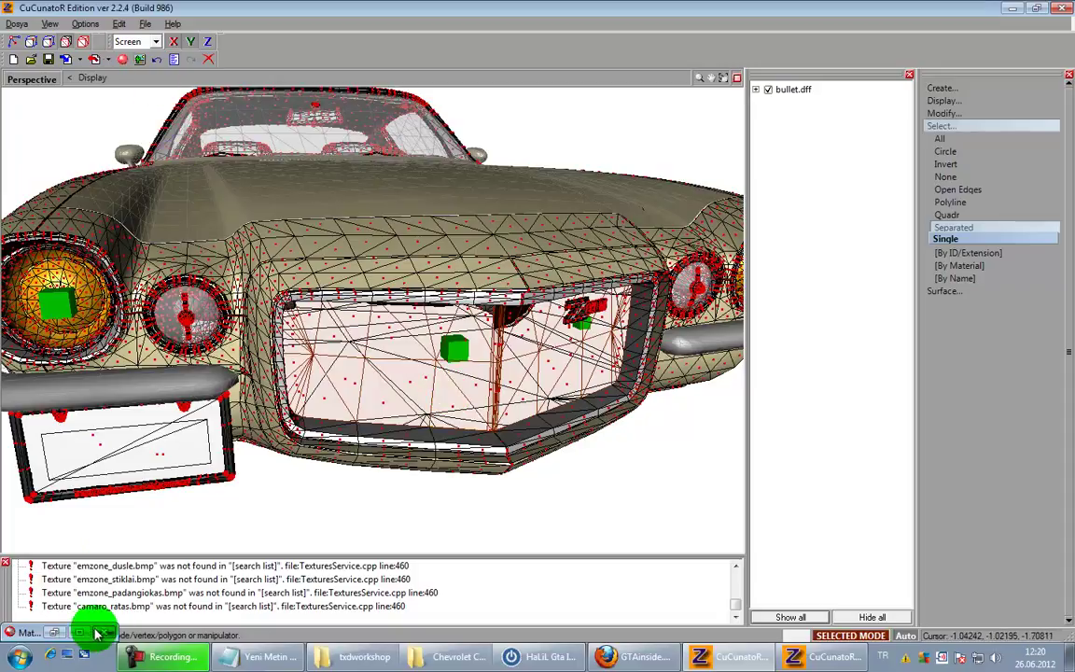
# Step: Bring back the Materials Editor and choose the camaro_detales mesh material for the selected grille polygons
pyautogui.click(60, 636)
pyautogui.click(834, 236)
pyautogui.click(833, 252)
# Step: Inspect the car's side and rear lights and make the camaro_detales lightsemissive material visible again
pyautogui.moveTo(540, 535); pyautogui.dragTo(498, 351, button='middle')
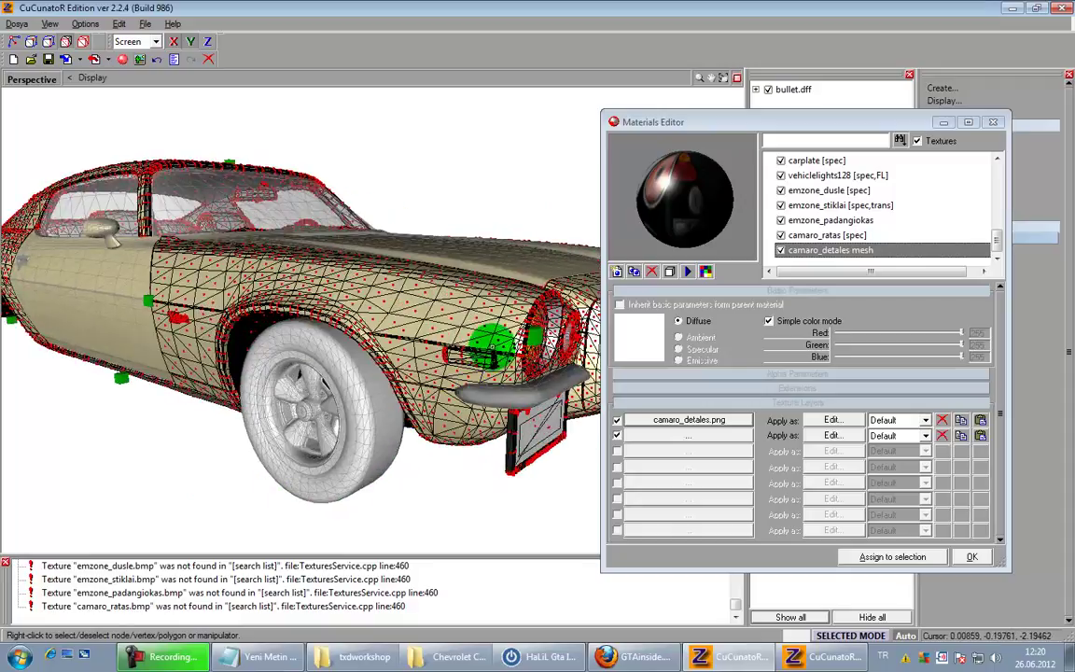
pyautogui.moveTo(441, 425); pyautogui.dragTo(336, 373, button='middle')
pyautogui.click(861, 177)
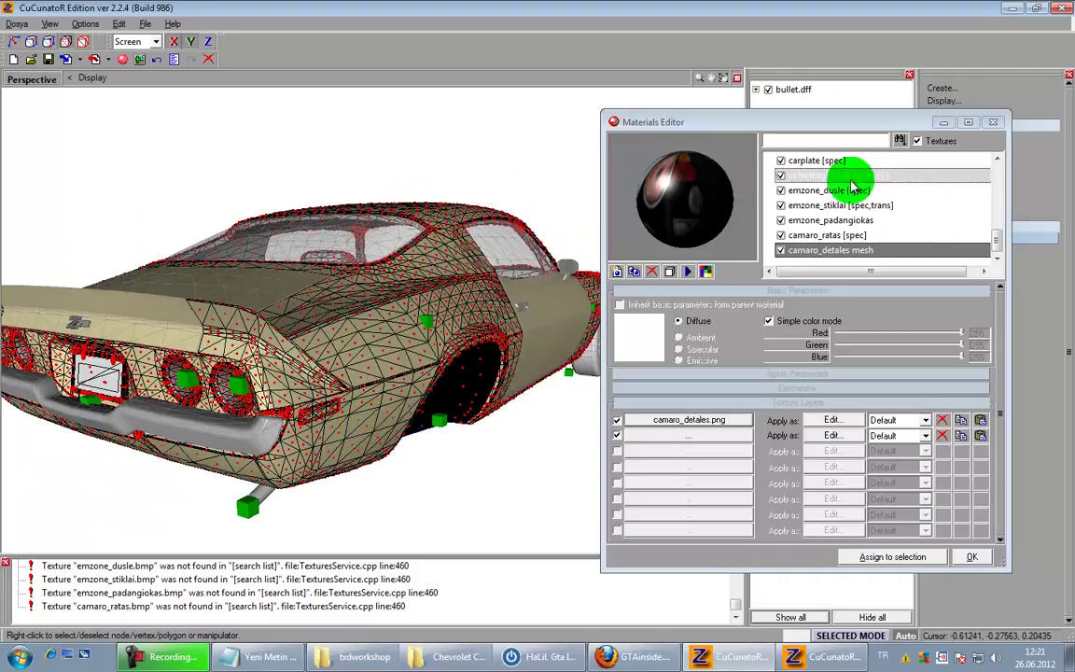
pyautogui.scroll(10, 860, 179)
pyautogui.click(859, 205)
pyautogui.click(840, 220)
pyautogui.click(782, 220)
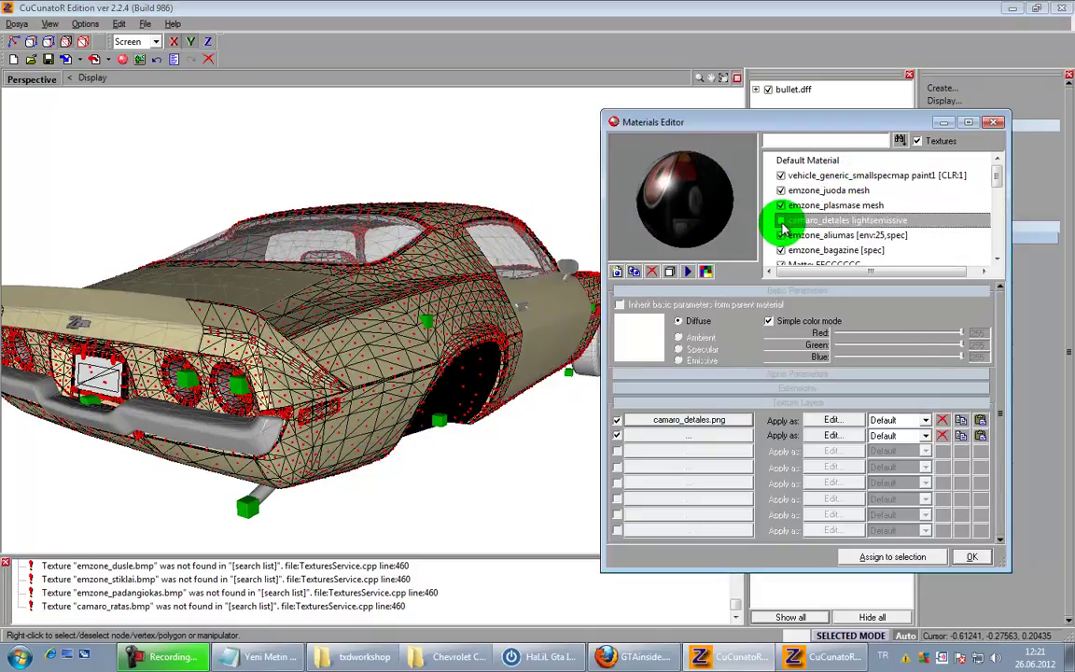
pyautogui.moveTo(564, 336); pyautogui.dragTo(541, 345, button='middle')
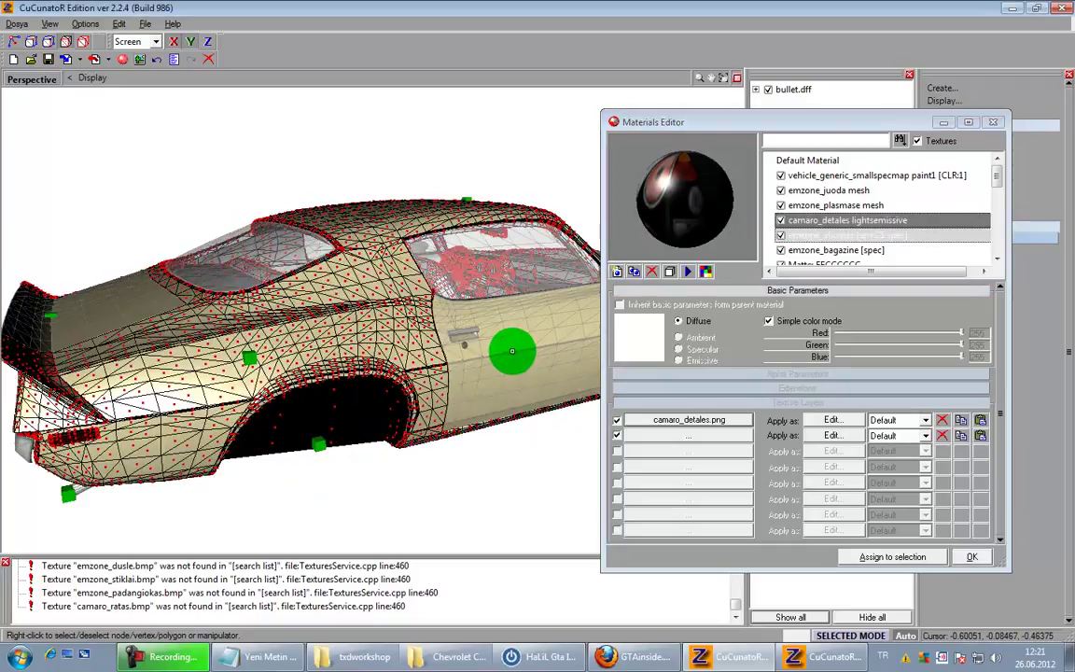
# Step: Toggle the visibility of the camaro_detales lightsemissive material and examine which parts of the car's side and rear use it
pyautogui.moveTo(411, 378); pyautogui.dragTo(508, 350, button='middle')
pyautogui.click(785, 222)
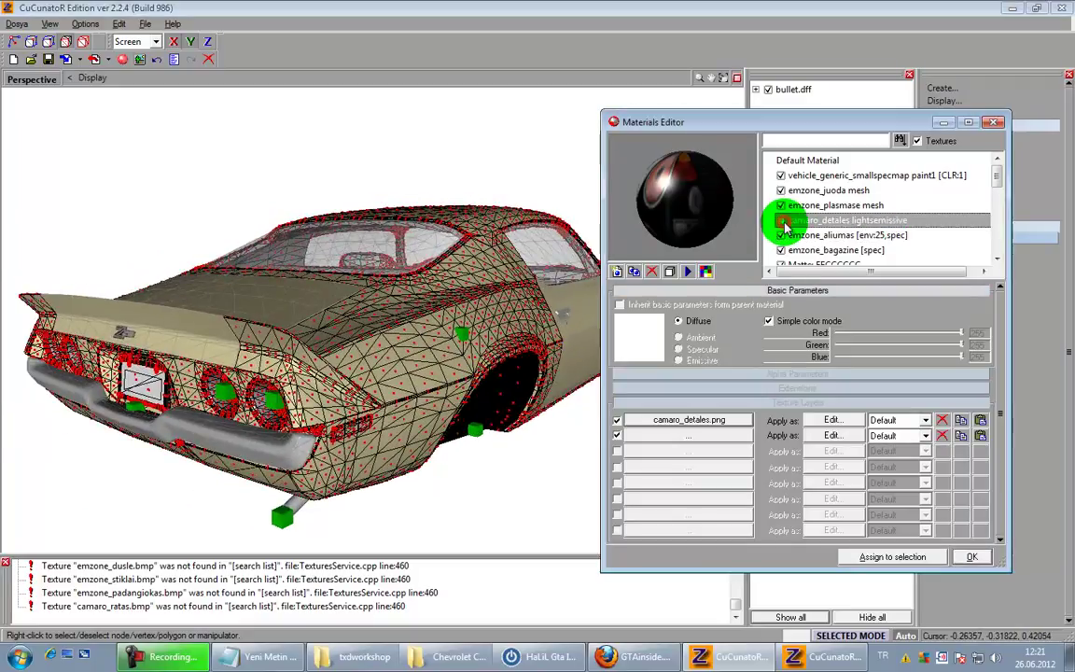
pyautogui.moveTo(547, 283); pyautogui.dragTo(411, 322, button='middle')
pyautogui.click(783, 224)
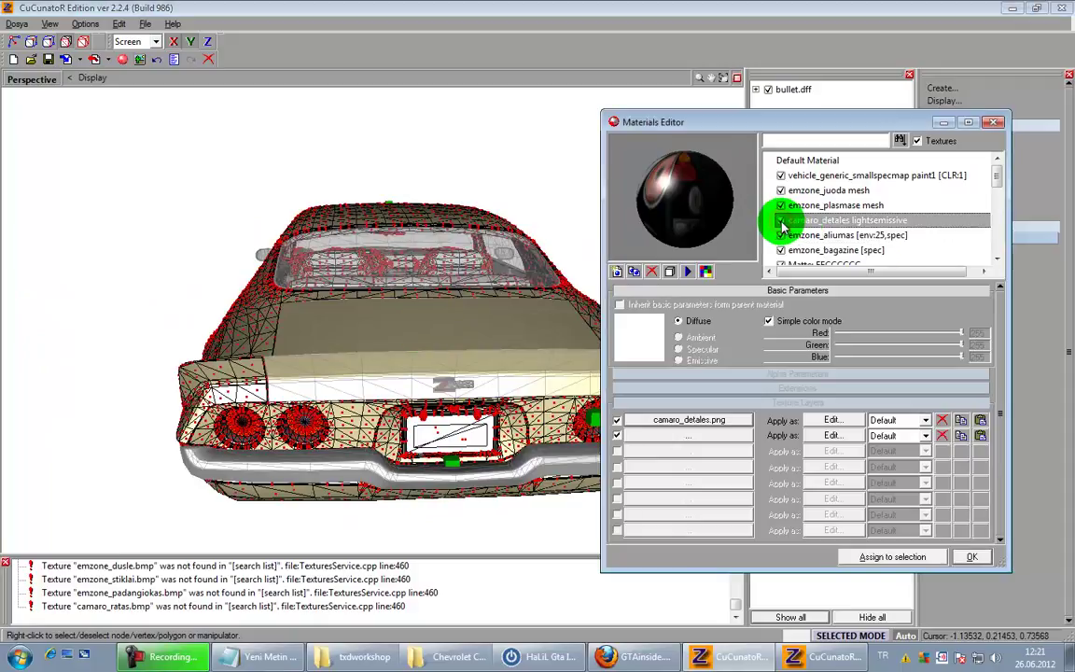
pyautogui.moveTo(492, 343)
pyautogui.mouseDown(button='middle')
pyautogui.moveTo(521, 341)
pyautogui.moveTo(497, 343)
pyautogui.mouseUp(button='middle')
pyautogui.scroll(3, 530, 347)
pyautogui.scroll(3, 529, 346)
pyautogui.click(782, 222)
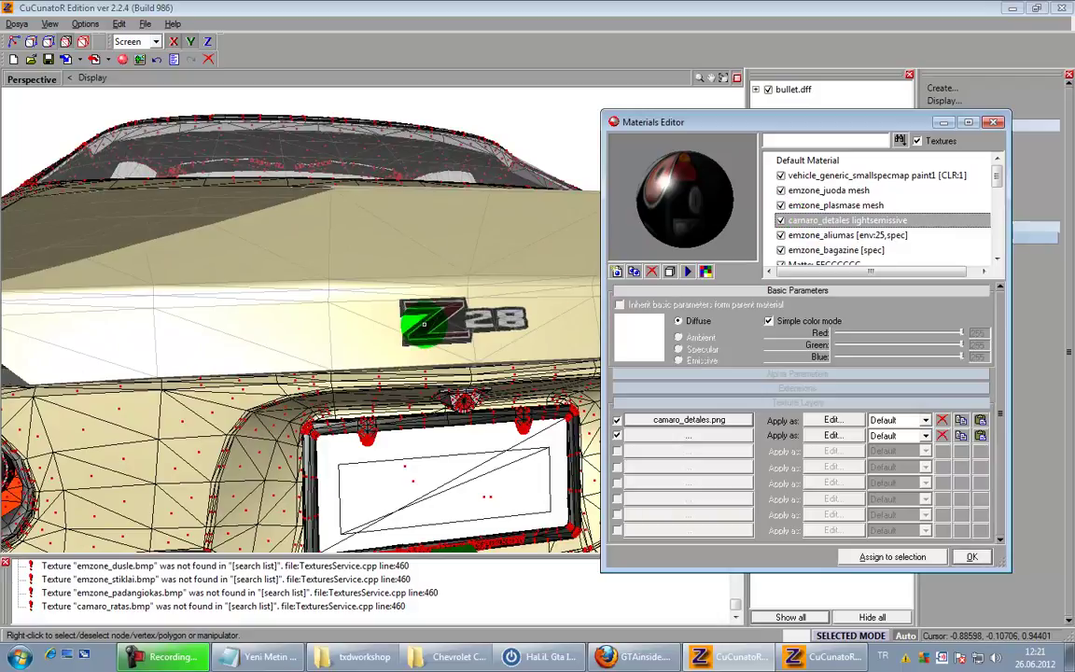
pyautogui.scroll(-5, 412, 344)
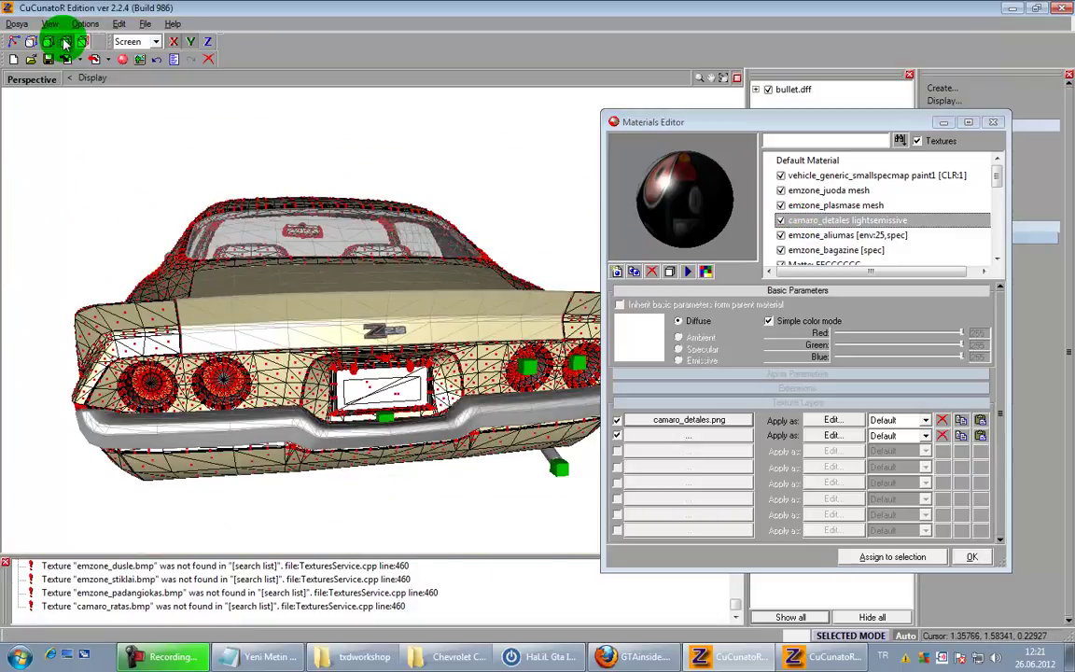
# Step: Edit the boot lid at polygon level, select the polygons of its Z28 badge and turn on selected mode
pyautogui.moveTo(371, 383); pyautogui.dragTo(527, 117, button='middle')
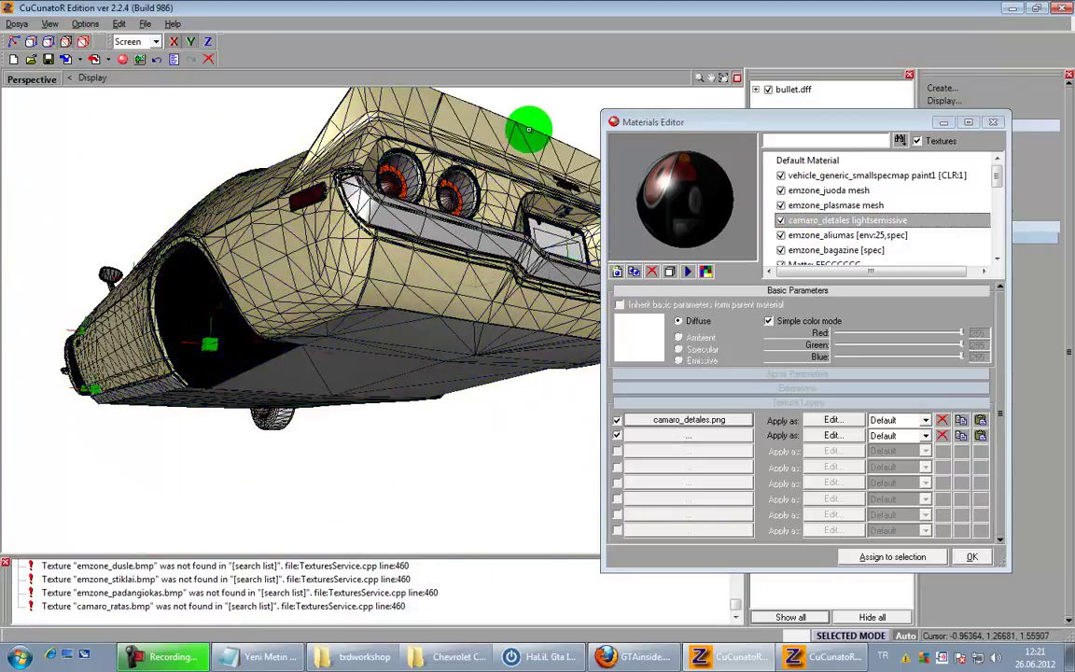
pyautogui.moveTo(483, 207); pyautogui.dragTo(399, 264, button='middle')
pyautogui.click(398, 264)
pyautogui.scroll(4, 427, 272)
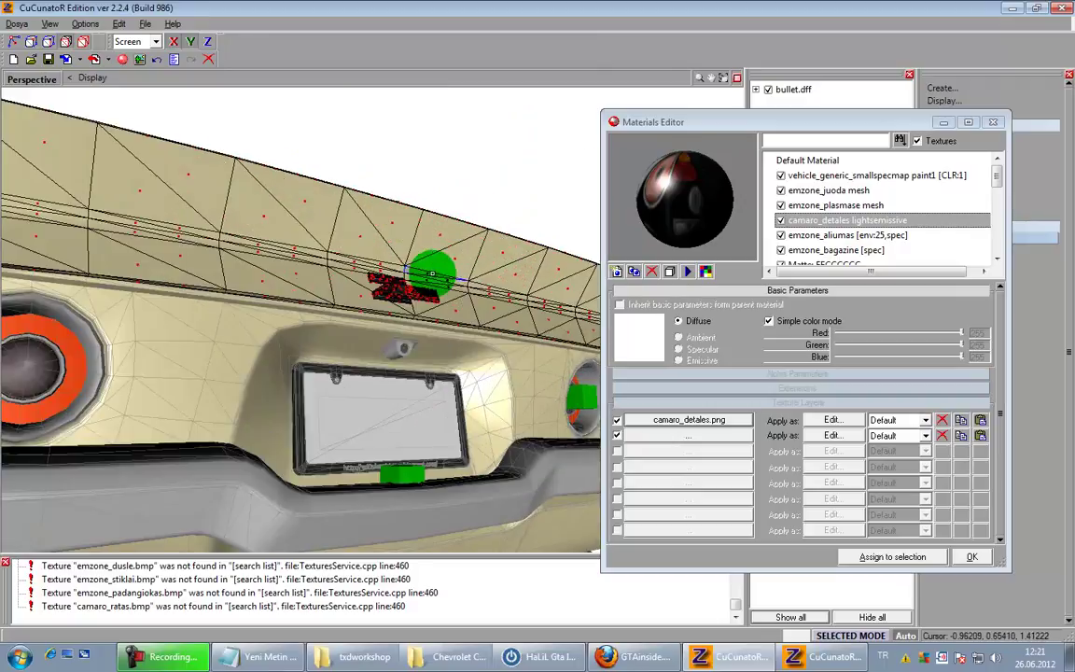
pyautogui.click(945, 121)
pyautogui.moveTo(629, 312); pyautogui.dragTo(361, 332, button='middle')
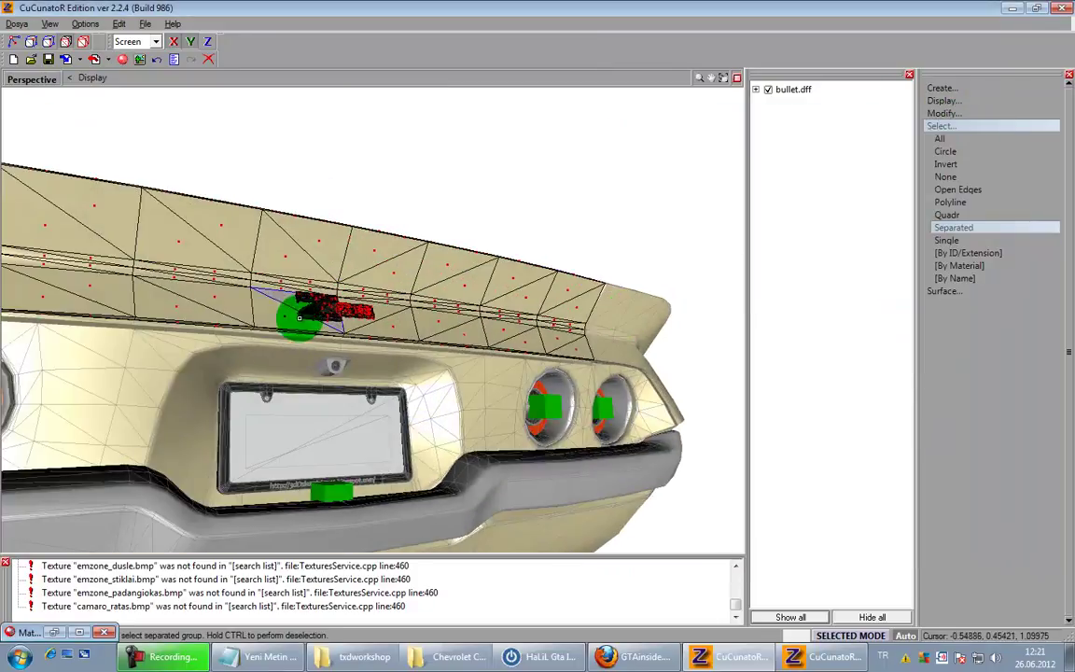
pyautogui.scroll(3, 338, 306)
pyautogui.scroll(-3, 389, 325)
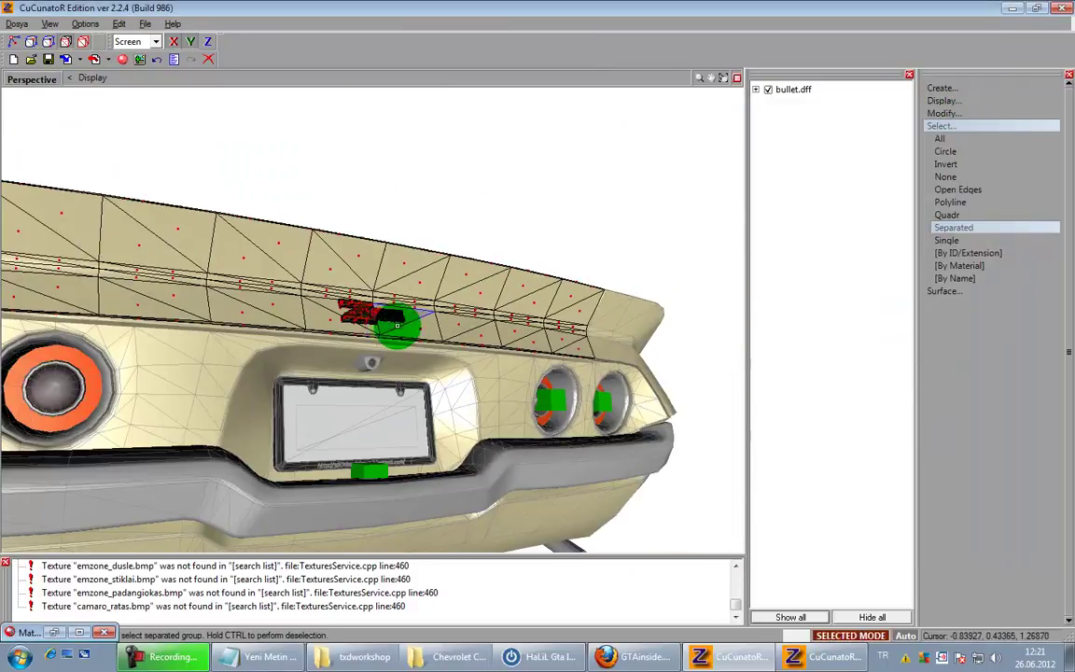
# Step: Bring back the Materials Editor and assign the camaro_detales mesh material to the selected boot badge polygons
pyautogui.click(57, 634)
pyautogui.click(855, 194)
pyautogui.scroll(-5, 855, 204)
pyautogui.click(857, 250)
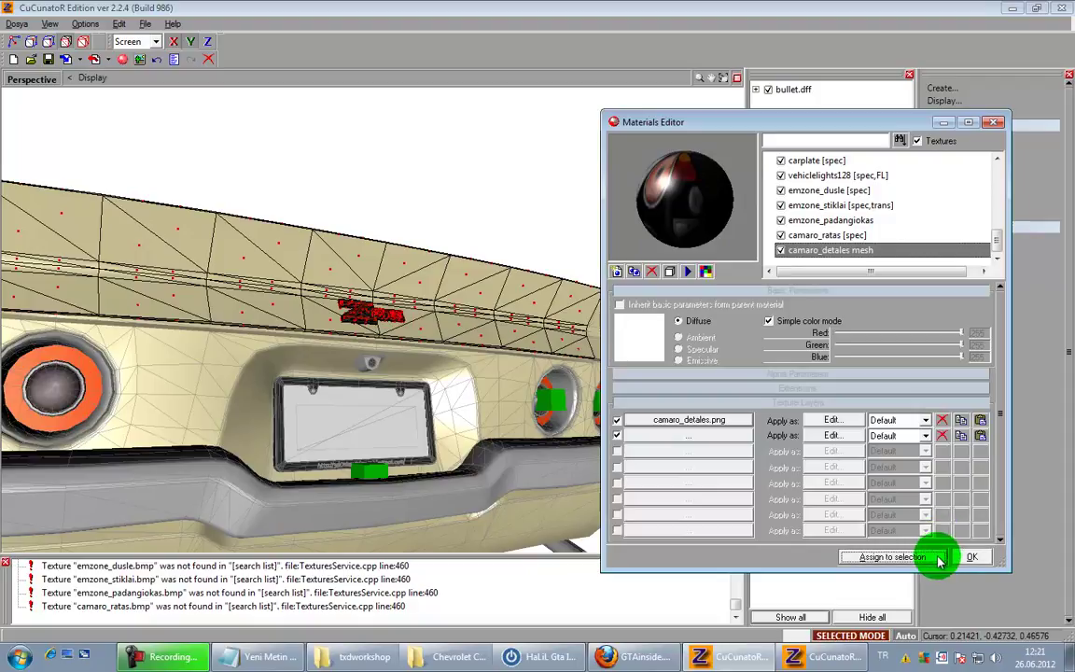
pyautogui.scroll(-3, 443, 455)
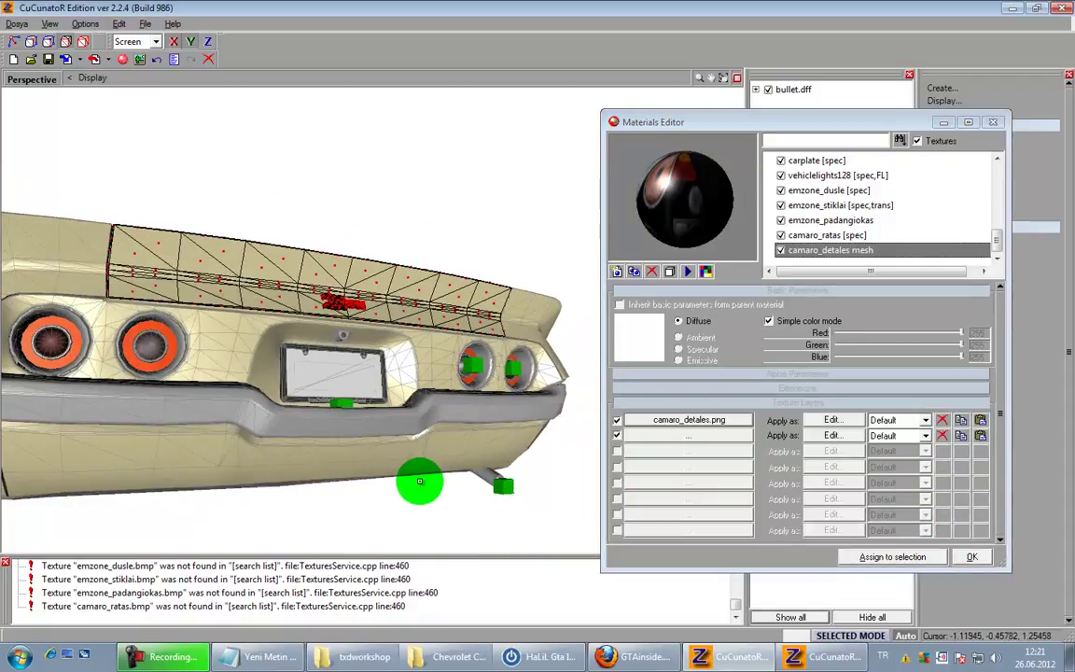
pyautogui.moveTo(415, 479); pyautogui.dragTo(203, 343, button='middle')
pyautogui.scroll(-2, 459, 468)
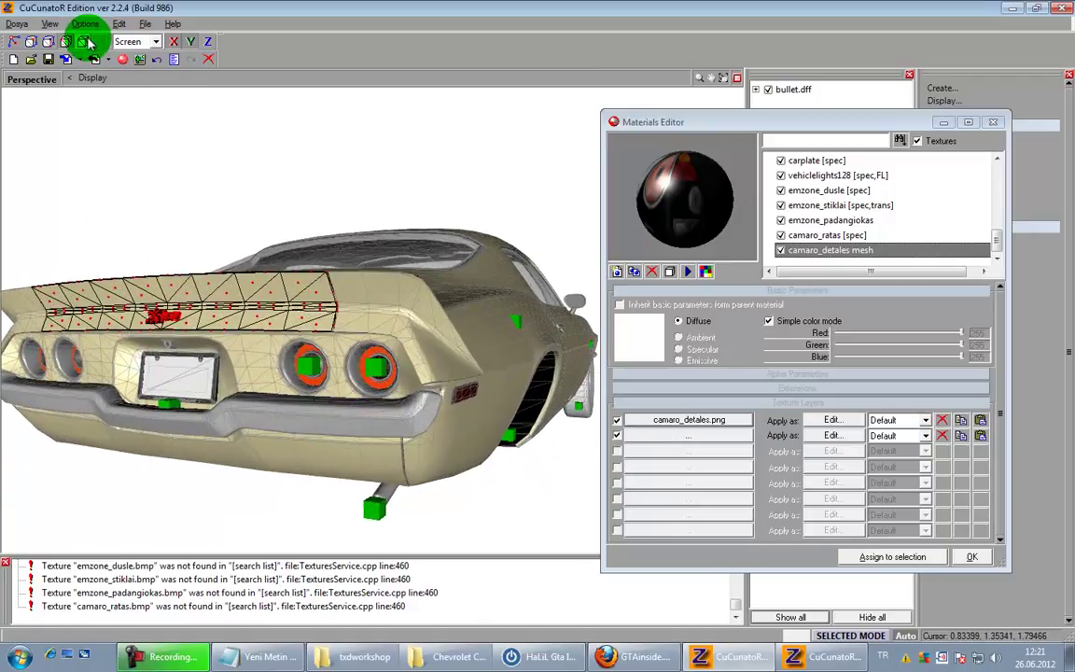
# Step: Examine the rear, side and front of the car for remaining camaro_detales lightsemissive parts by toggling that material's visibility
pyautogui.click(911, 197)
pyautogui.scroll(5, 907, 198)
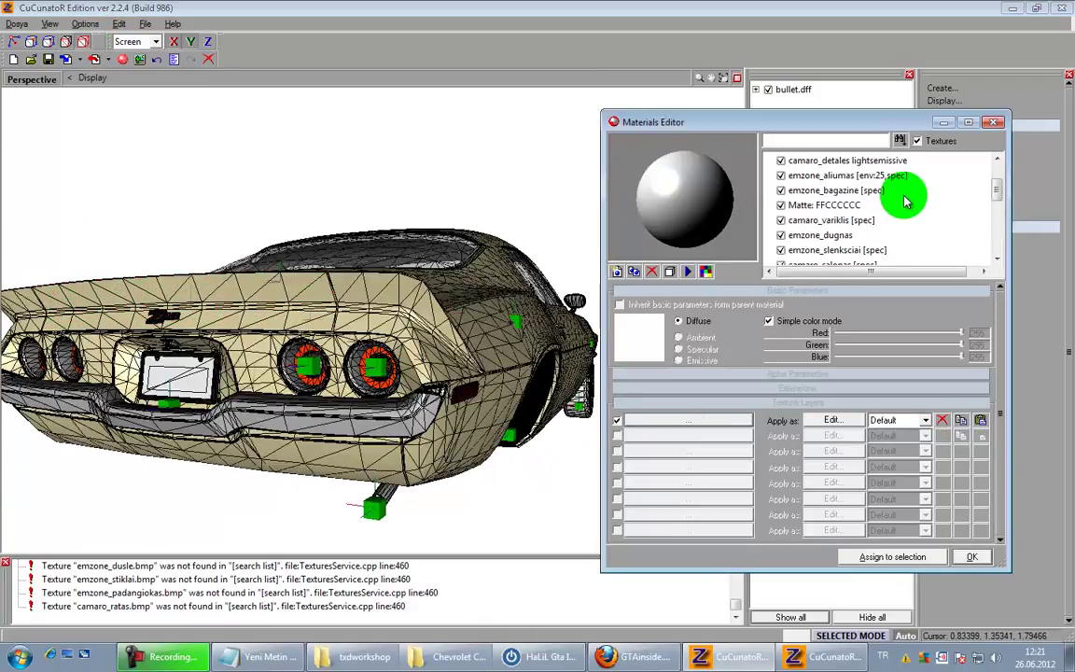
pyautogui.click(870, 179)
pyautogui.click(867, 162)
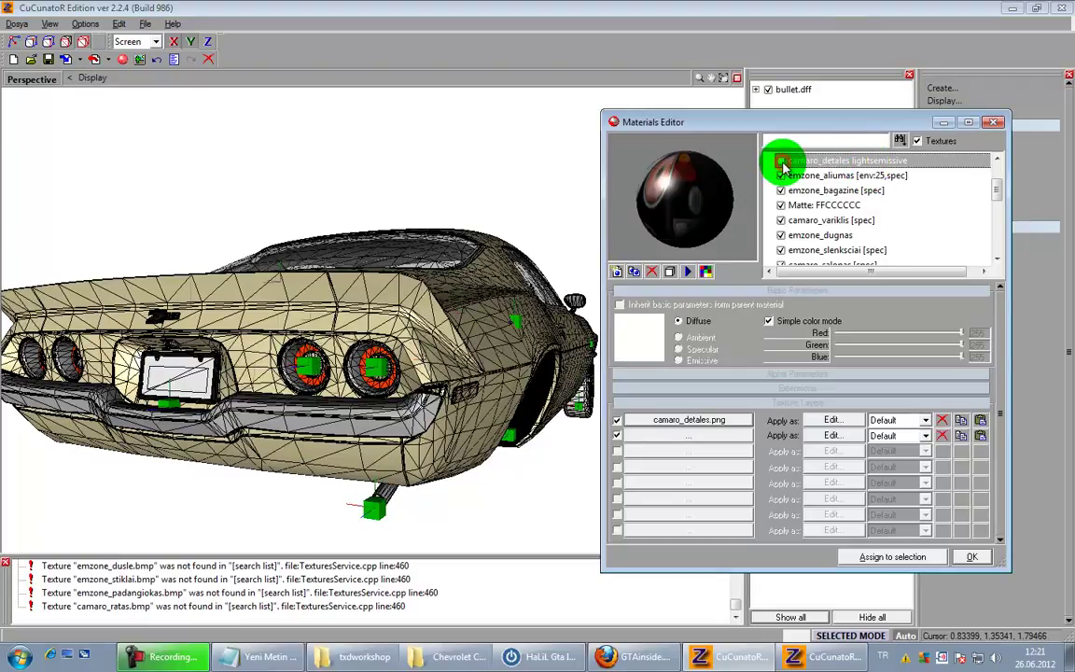
pyautogui.moveTo(326, 415); pyautogui.dragTo(414, 481, button='middle')
pyautogui.click(782, 161)
pyautogui.click(782, 161)
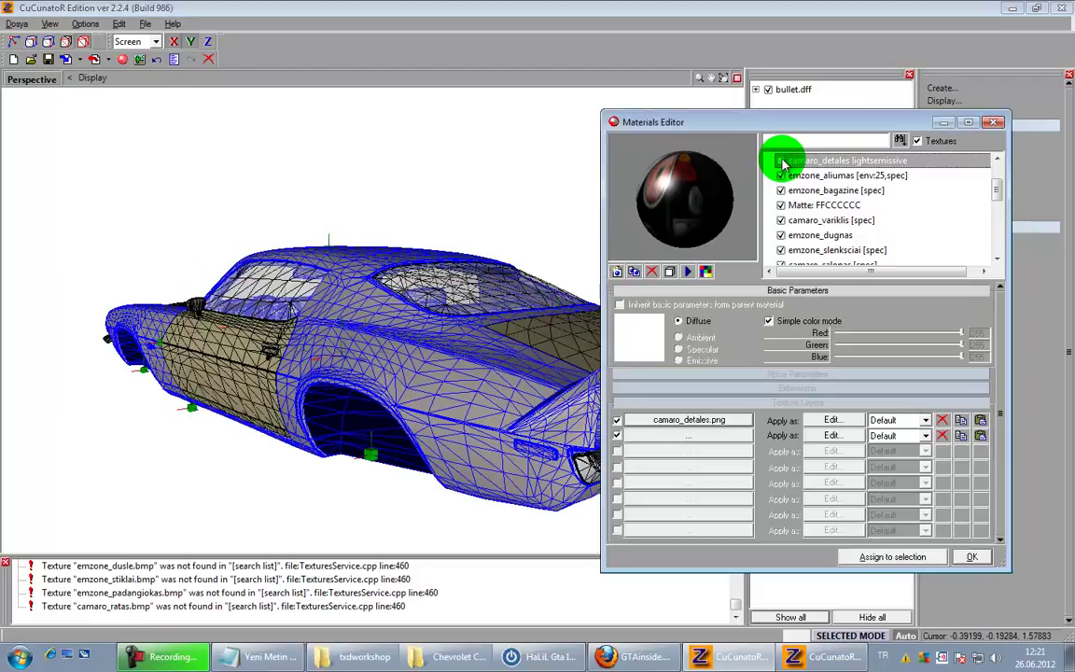
pyautogui.moveTo(337, 419); pyautogui.dragTo(846, 266, button='middle')
pyautogui.click(783, 162)
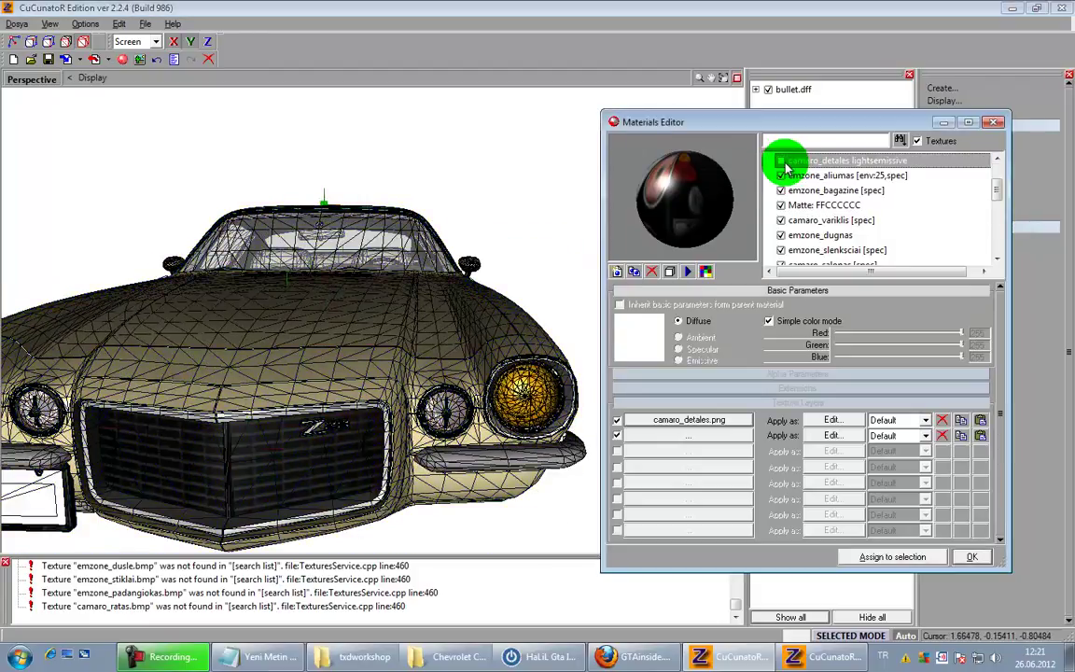
pyautogui.click(782, 162)
pyautogui.moveTo(371, 344); pyautogui.dragTo(192, 216, button='middle')
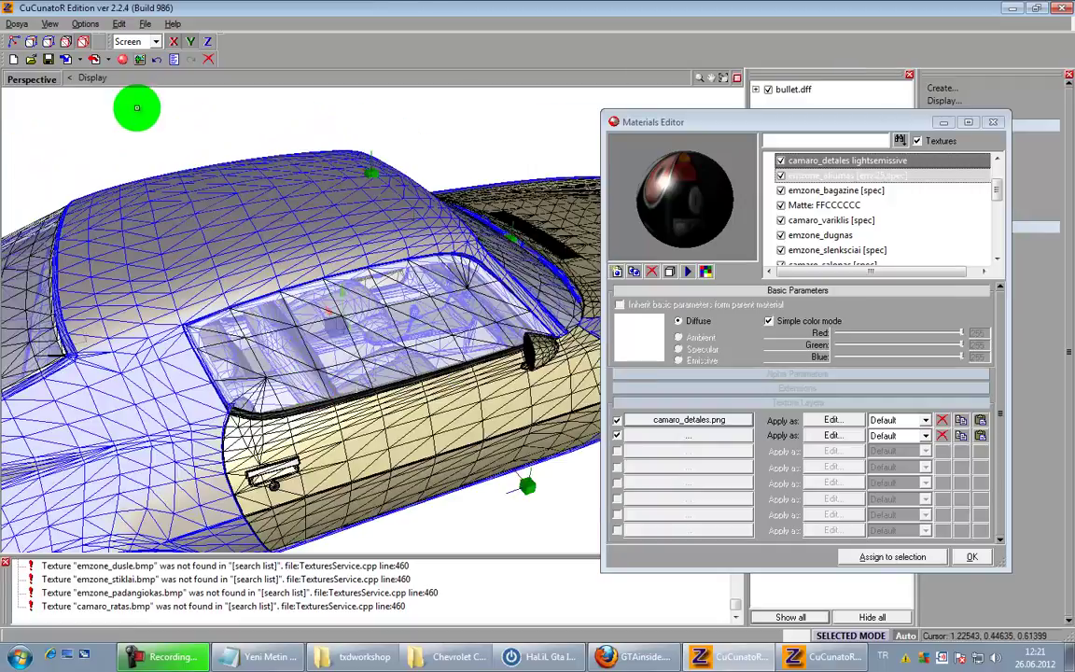
# Step: Edit the car's right door at polygon level and select the polygons of the round lock below its handle
pyautogui.moveTo(393, 353)
pyautogui.mouseDown(button='middle')
pyautogui.moveTo(422, 403)
pyautogui.moveTo(552, 420)
pyautogui.moveTo(588, 456)
pyautogui.moveTo(533, 446)
pyautogui.moveTo(401, 332)
pyautogui.mouseUp(button='middle')
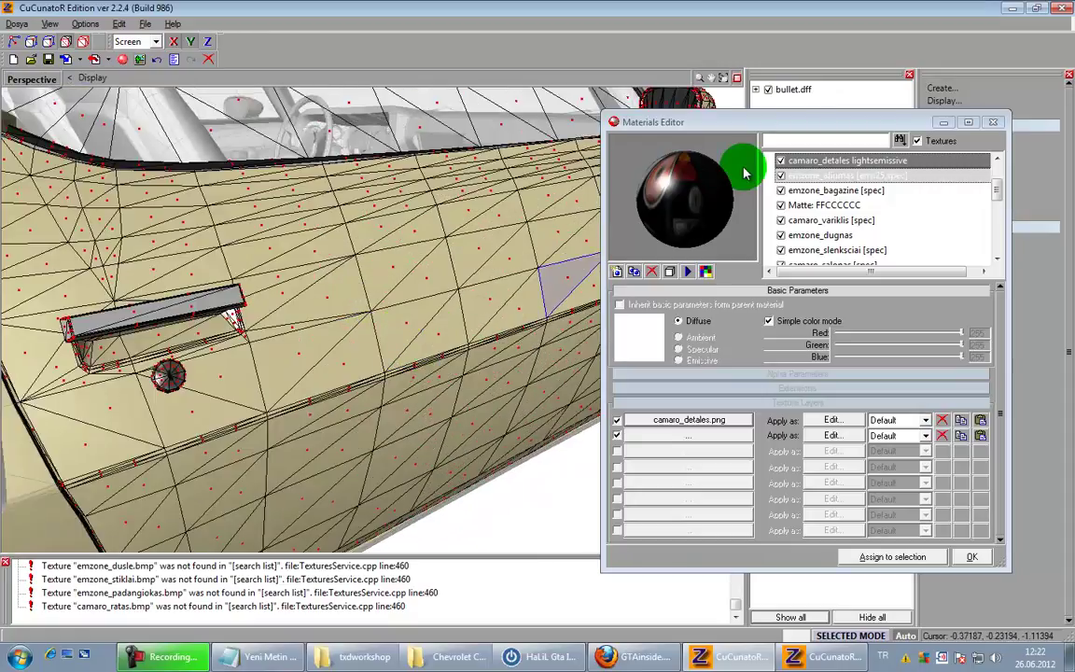
pyautogui.click(787, 160)
pyautogui.click(203, 360)
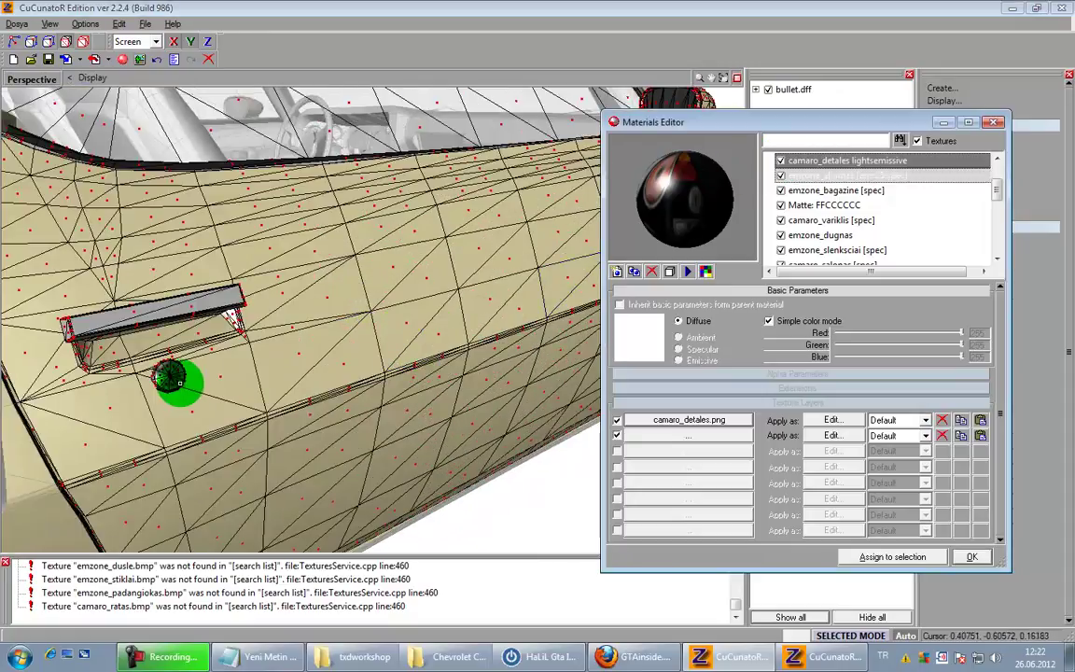
pyautogui.click(176, 378)
# Step: Assign the camaro_detales mesh material to the right door's lock, reselecting its polygons in selected mode
pyautogui.click(1004, 180)
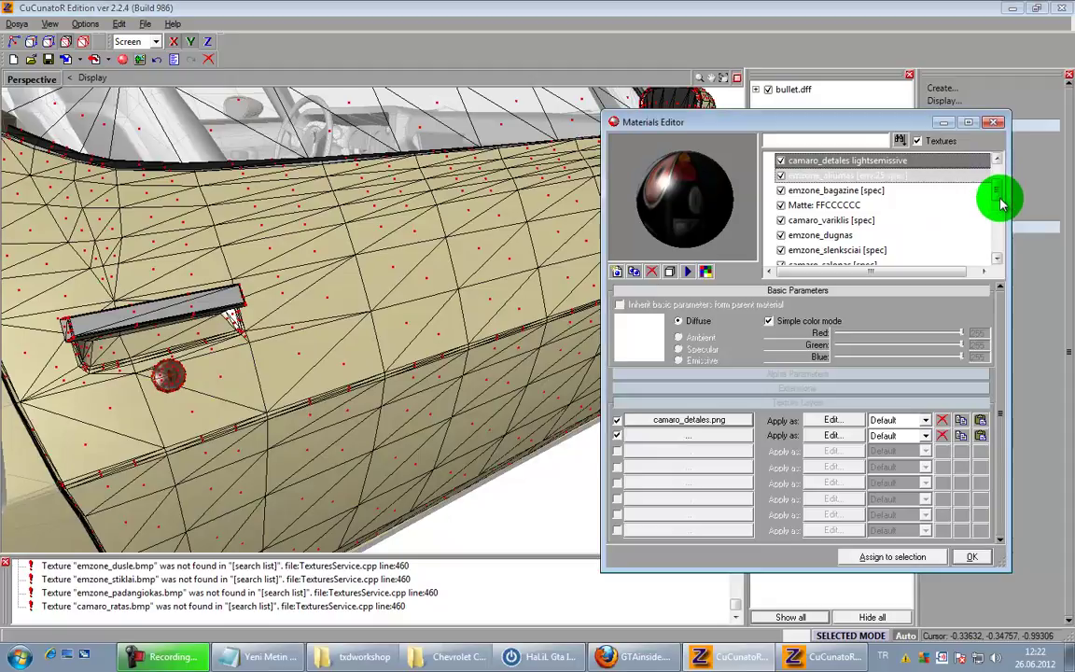
pyautogui.moveTo(1000, 203); pyautogui.dragTo(997, 247)
pyautogui.click(937, 249)
pyautogui.click(901, 556)
pyautogui.click(463, 421)
pyautogui.scroll(-5, 463, 421)
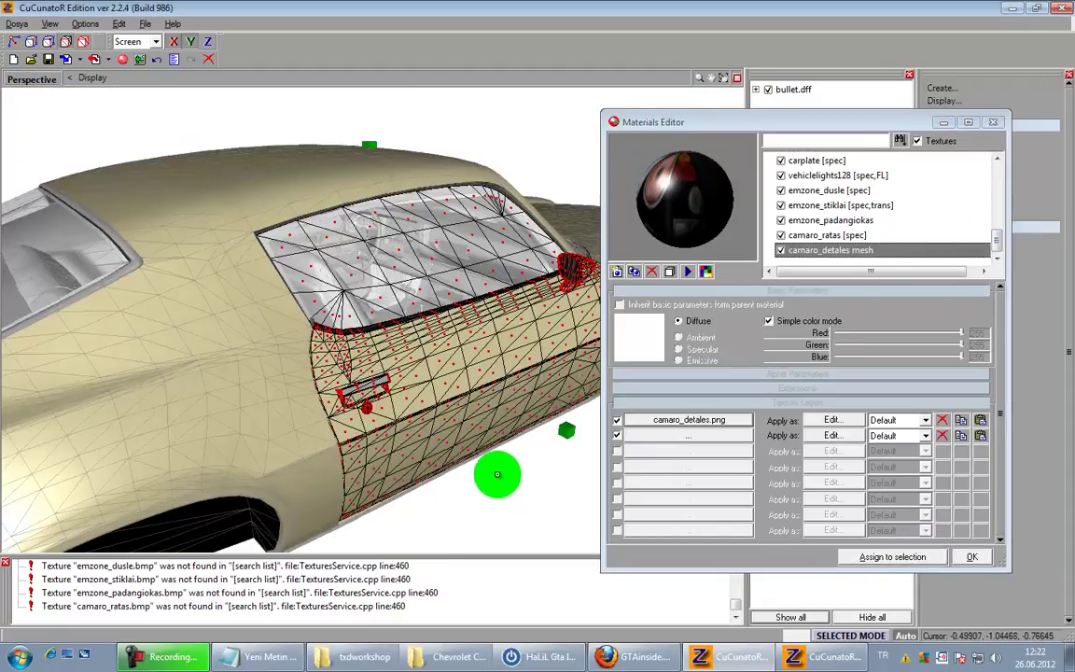
pyautogui.scroll(4, 392, 420)
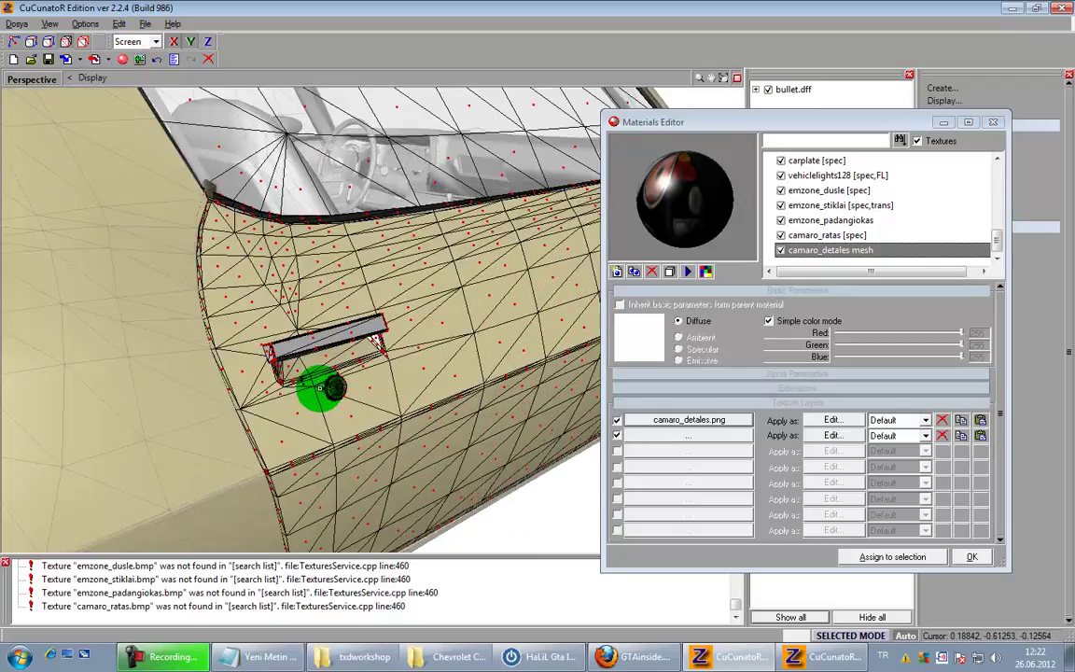
pyautogui.click(337, 387)
pyautogui.click(895, 556)
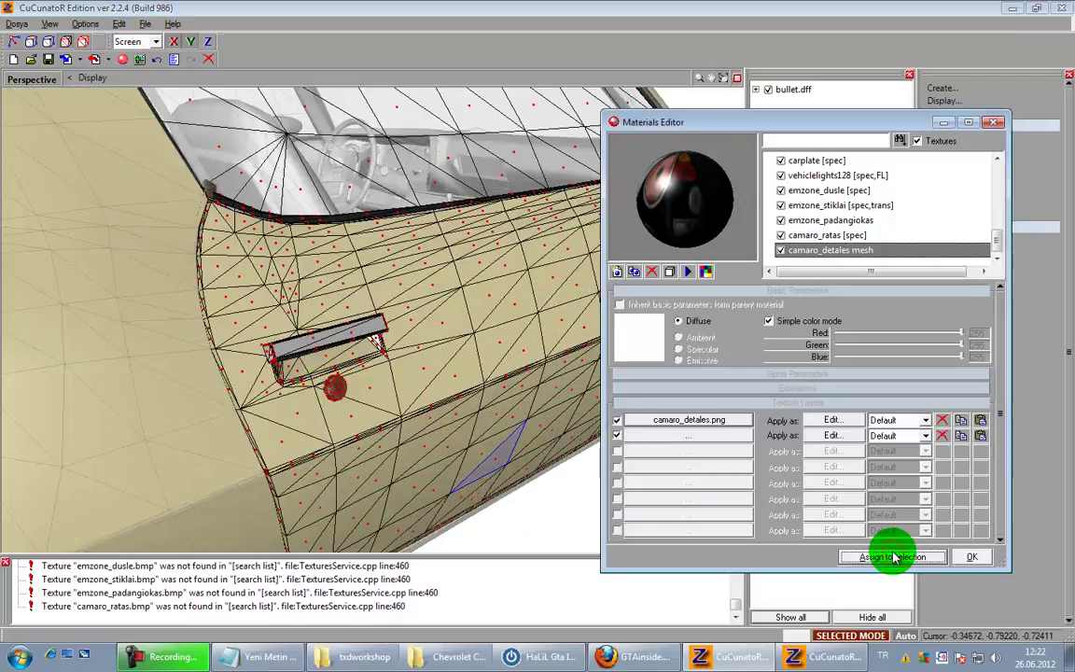
pyautogui.click(516, 511)
pyautogui.scroll(-5, 516, 505)
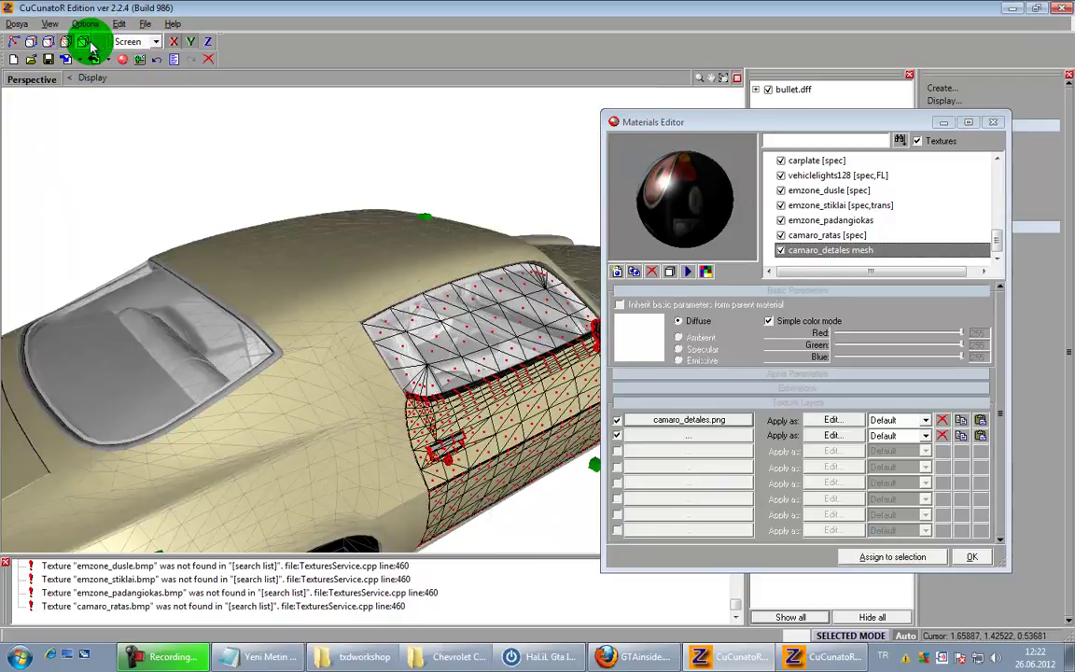
# Step: Select the left door's lock polygons, assign the camaro_detales mesh material to them and return to object-level editing
pyautogui.click(70, 43)
pyautogui.moveTo(211, 277); pyautogui.dragTo(271, 340, button='middle')
pyautogui.moveTo(326, 400); pyautogui.dragTo(341, 401, button='middle')
pyautogui.press('3')
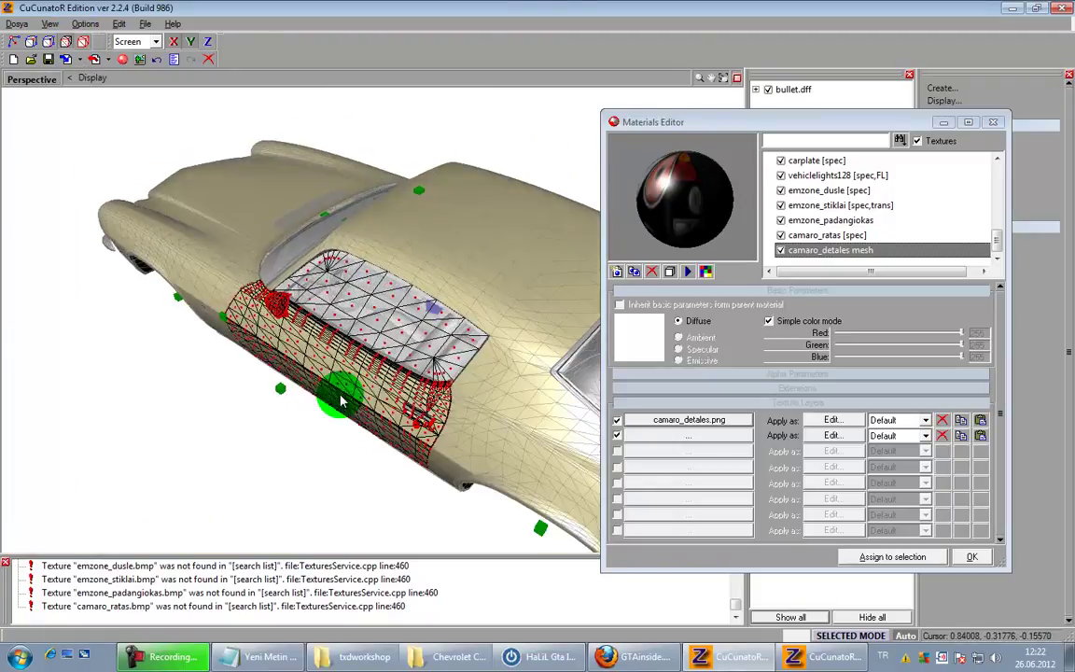
pyautogui.scroll(5, 413, 413)
pyautogui.press('space')
pyautogui.click(884, 253)
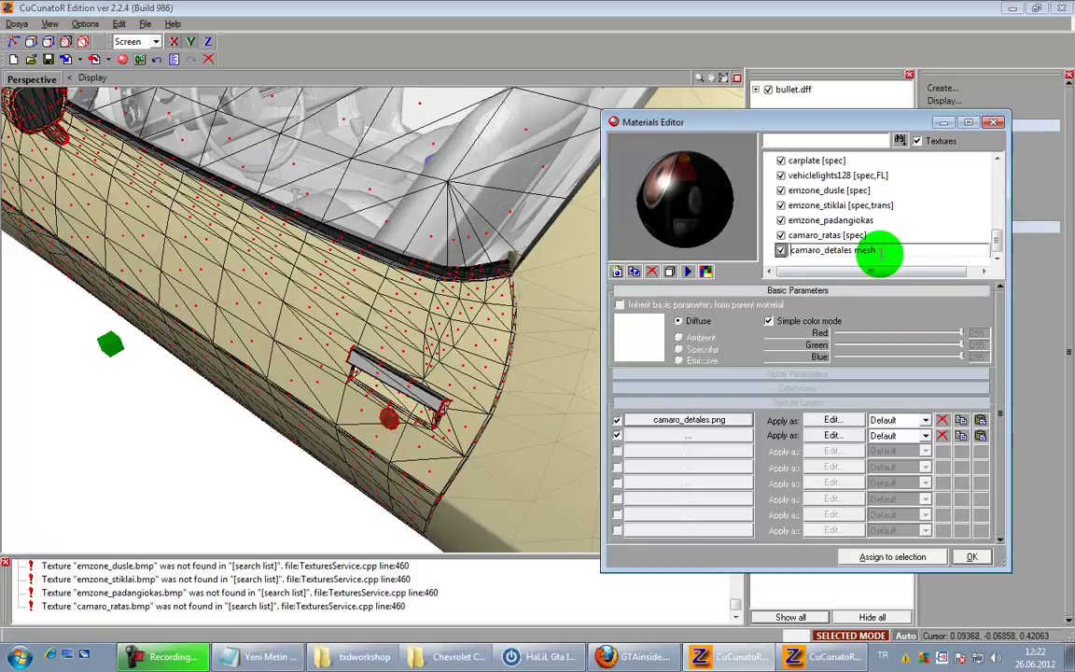
pyautogui.click(915, 556)
pyautogui.moveTo(526, 513); pyautogui.dragTo(244, 142)
pyautogui.click(80, 44)
# Step: Save the model as camaro in ZModeler2 .z3d format in the Chevrolet Camaro Z28 folder
pyautogui.click(48, 58)
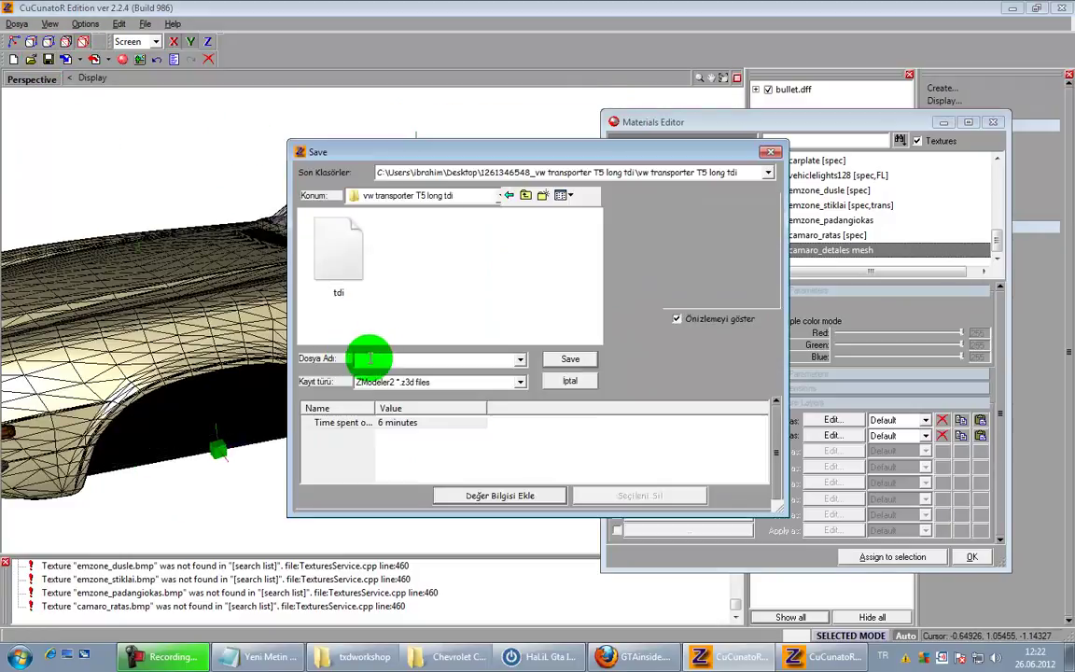
pyautogui.click(444, 196)
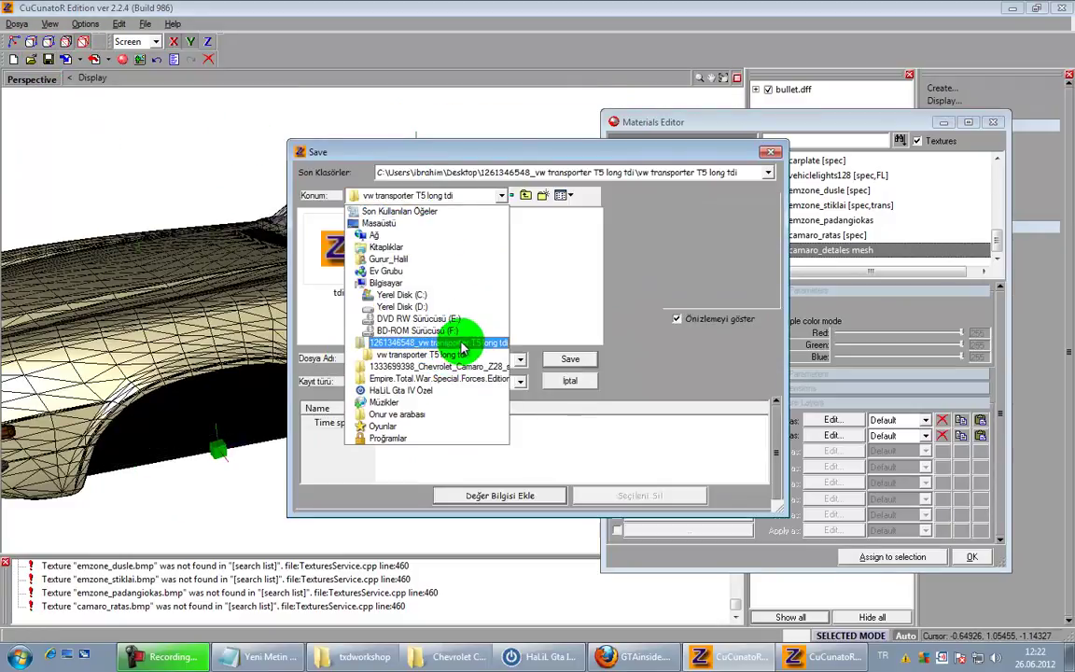
pyautogui.click(469, 373)
pyautogui.doubleClick(342, 257)
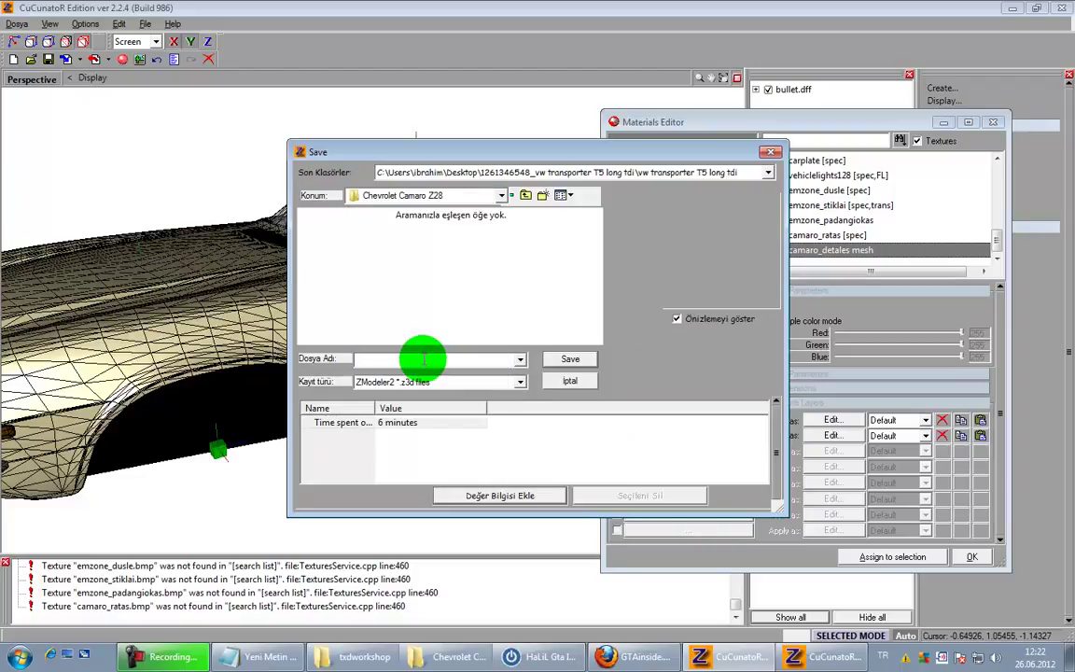
pyautogui.write('camaro')
pyautogui.press('Return')
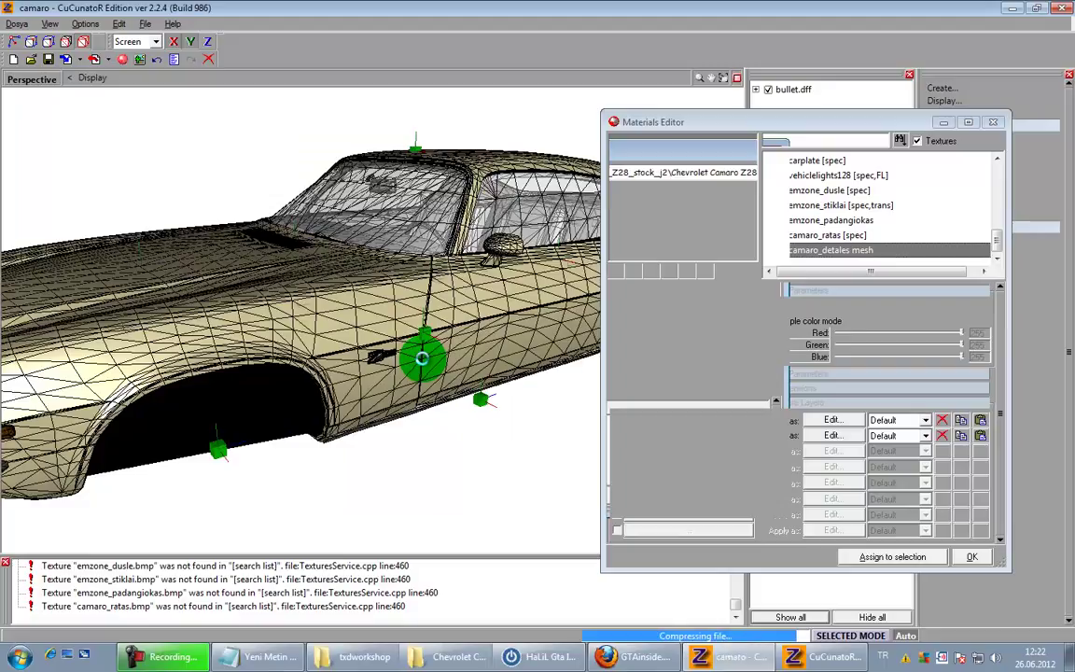
# Step: Inspect the Z28 badge on the front fender and bring up the camaro_detales lightsemissive material
pyautogui.scroll(5, 377, 398)
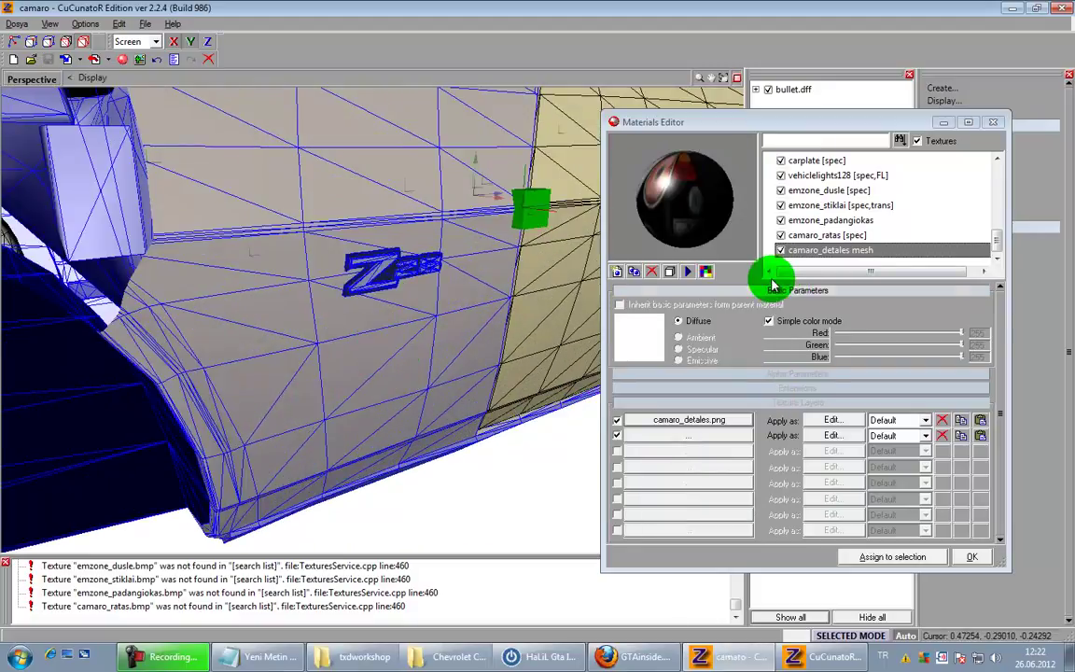
pyautogui.scroll(5, 792, 234)
pyautogui.click(802, 176)
pyautogui.scroll(5, 803, 173)
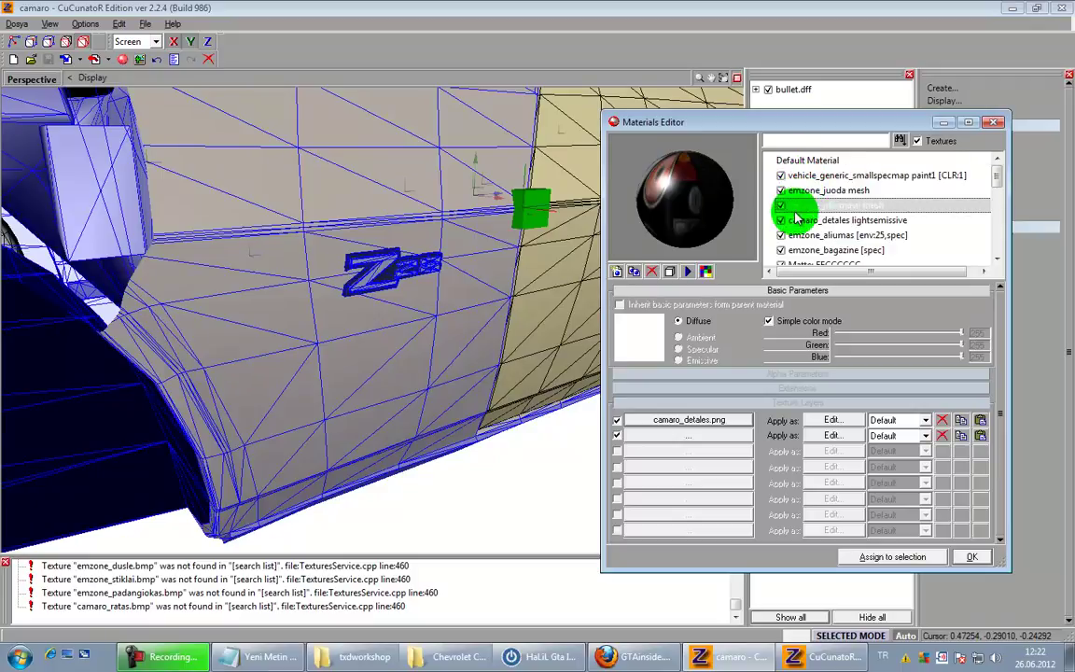
pyautogui.scroll(-6, 431, 338)
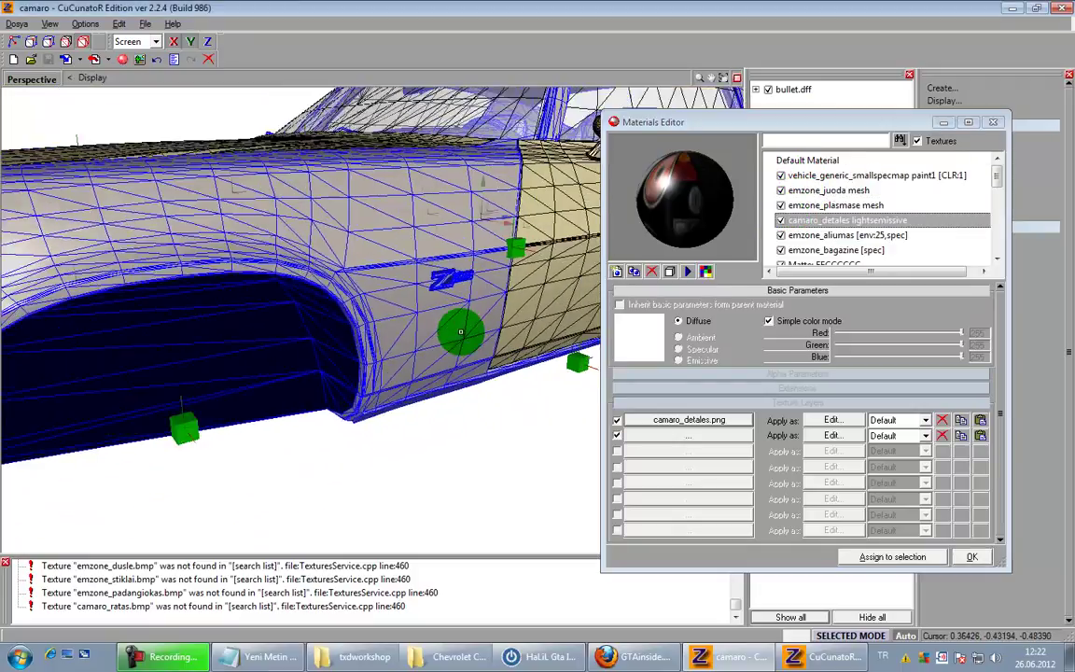
pyautogui.moveTo(441, 434); pyautogui.dragTo(495, 435, button='middle')
# Step: Add a second texture layer to the emzone_aliumas material and assign the emzone_aliumas.png texture
pyautogui.click(803, 235)
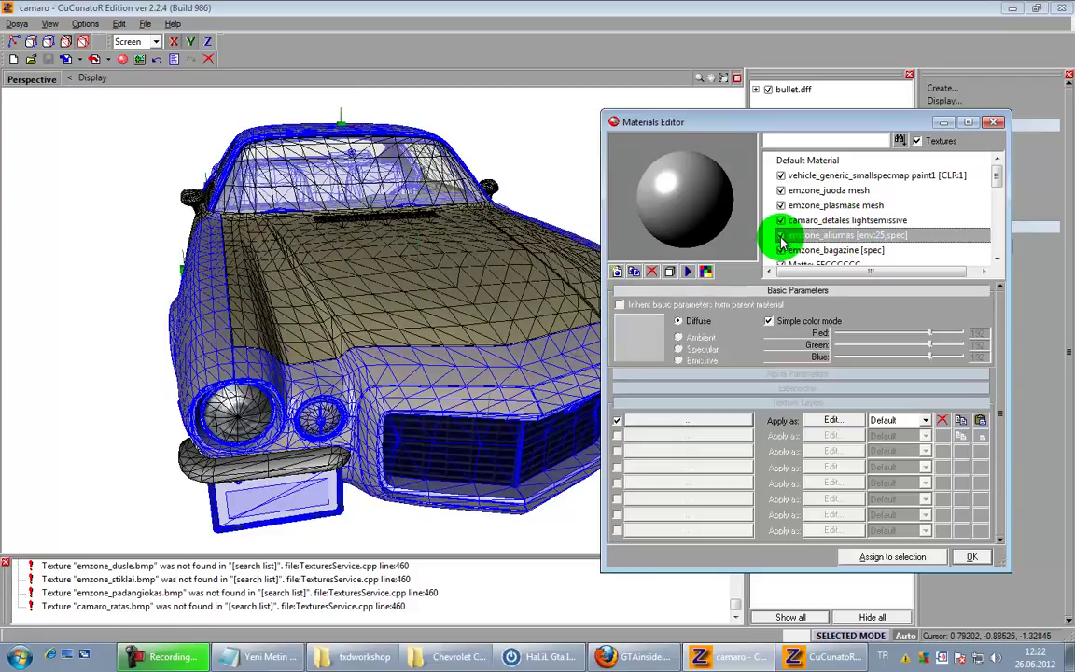
pyautogui.moveTo(366, 426); pyautogui.dragTo(221, 509, button='middle')
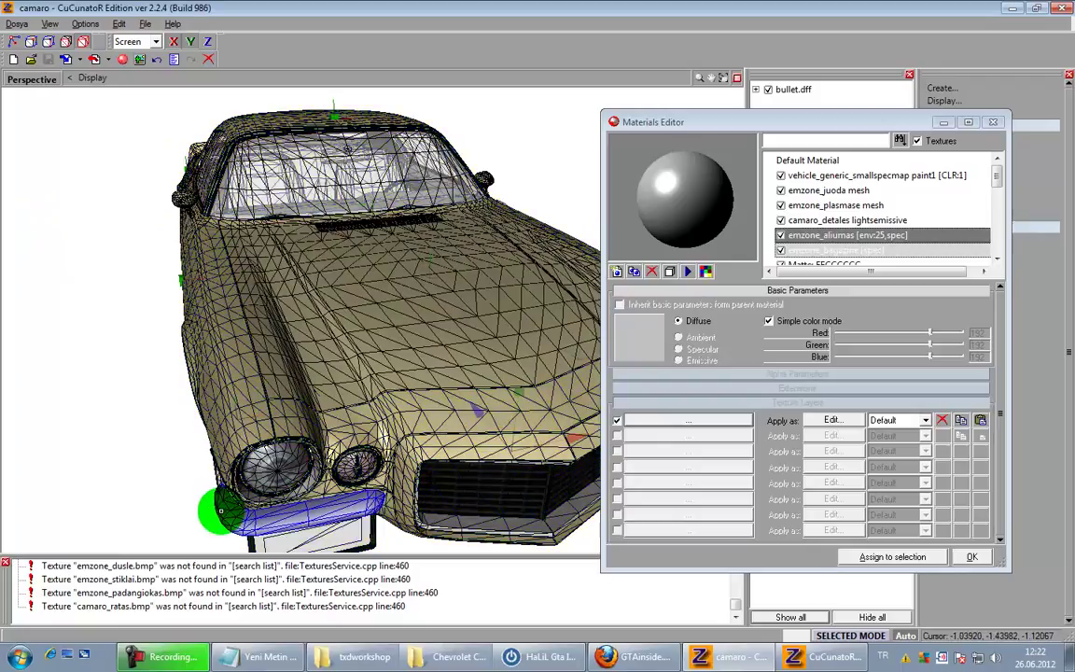
pyautogui.click(693, 435)
pyautogui.moveTo(148, 138); pyautogui.dragTo(151, 353)
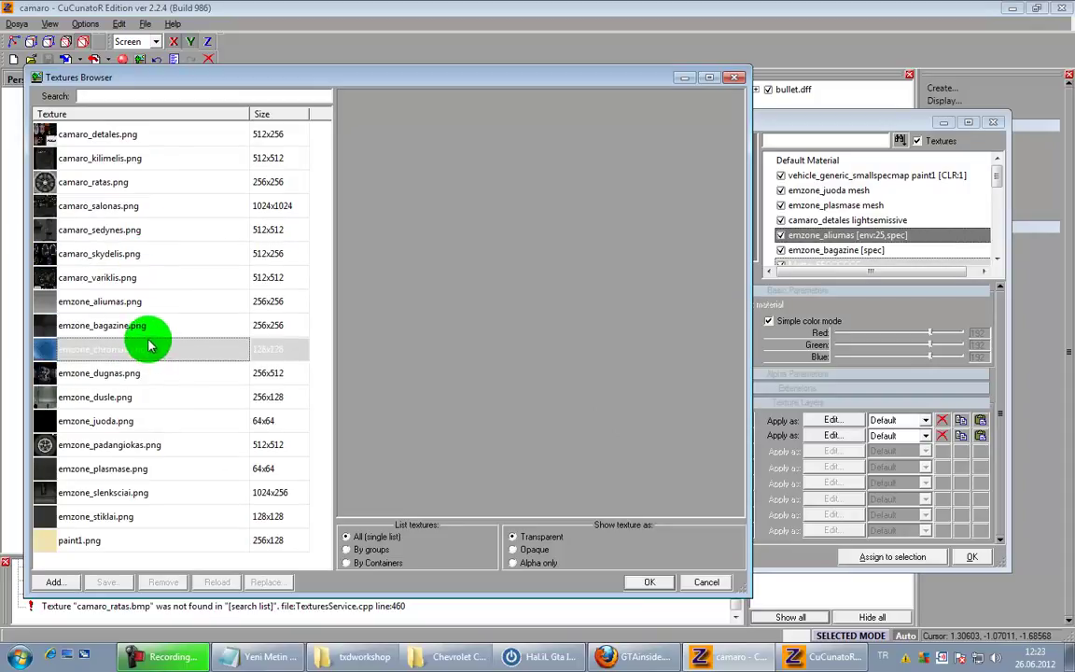
pyautogui.click(142, 309)
pyautogui.click(638, 580)
# Step: Adjust the specular highlight strength of the emzone_aliumas material
pyautogui.moveTo(468, 530)
pyautogui.mouseDown(button='middle')
pyautogui.moveTo(419, 473)
pyautogui.moveTo(456, 529)
pyautogui.mouseUp(button='middle')
pyautogui.click(828, 390)
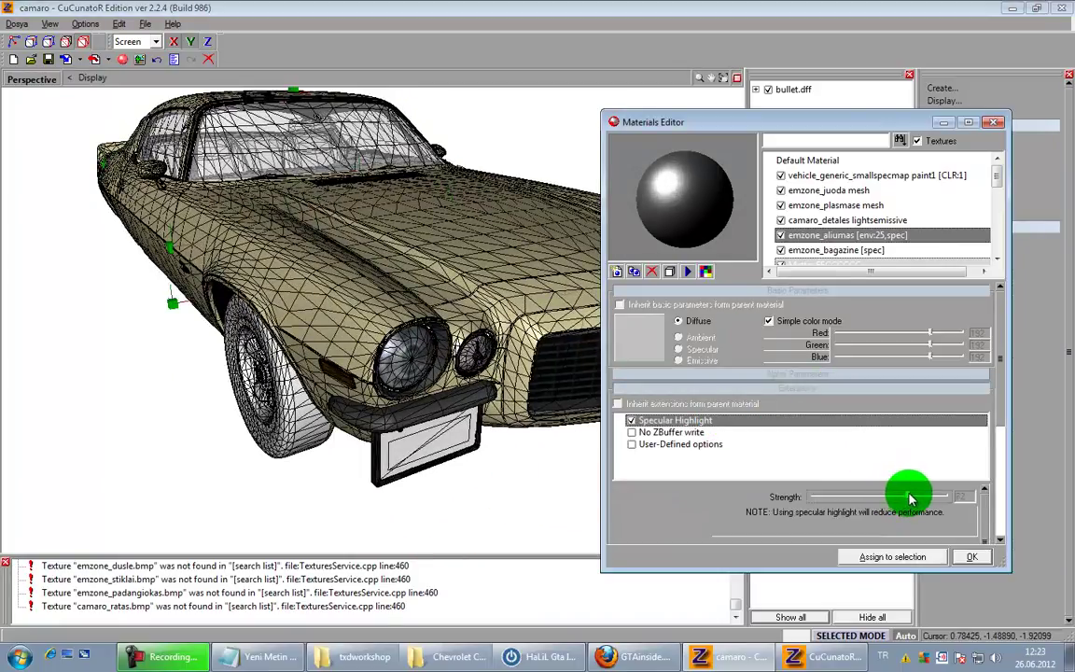
pyautogui.moveTo(420, 469); pyautogui.dragTo(660, 450)
pyautogui.click(791, 403)
pyautogui.moveTo(477, 439); pyautogui.dragTo(515, 491)
# Step: Rename the emzone_aliumas [env:25,spec] material as emzone_aliumas mesh
pyautogui.click(879, 222)
pyautogui.click(884, 237)
pyautogui.click(882, 250)
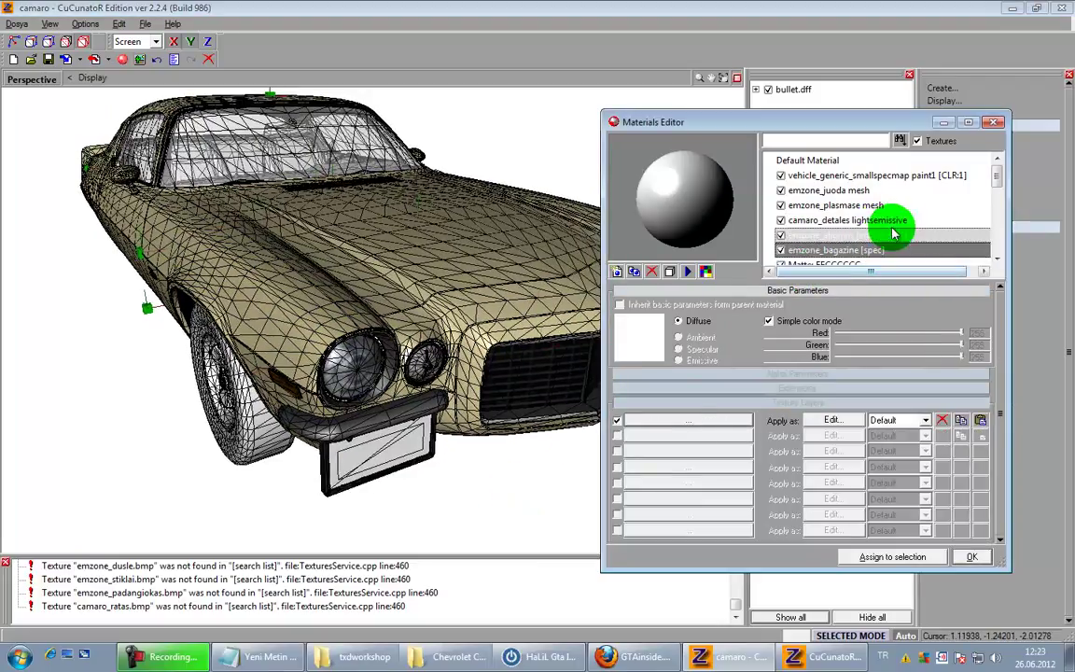
pyautogui.click(894, 221)
pyautogui.click(898, 235)
pyautogui.doubleClick(899, 237)
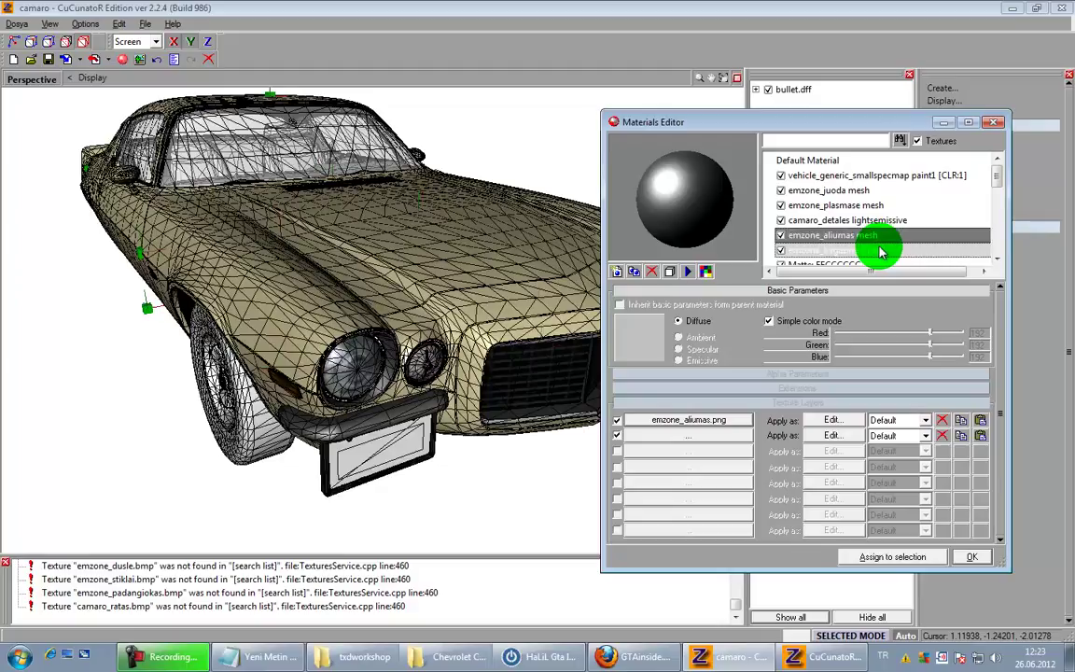
# Step: Assign the emzone_bagazine.png texture to the emzone_bagazine [spec] material and rename the material as emzone_bagazine mesh
pyautogui.click(881, 250)
pyautogui.scroll(-1, 882, 250)
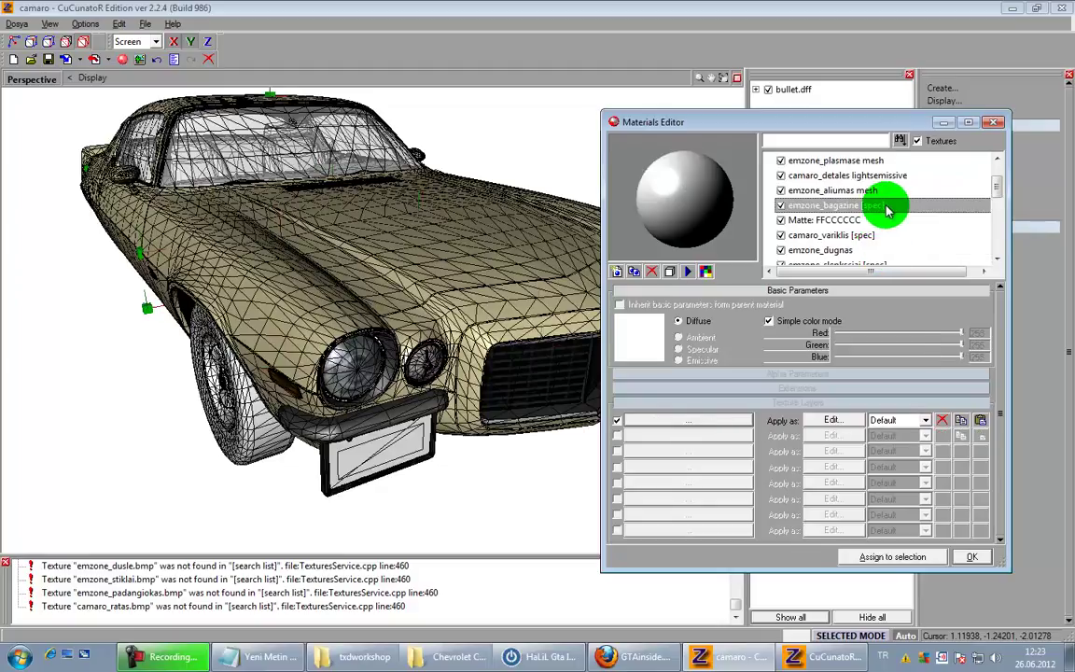
pyautogui.click(719, 423)
pyautogui.click(207, 469)
pyautogui.moveTo(207, 469); pyautogui.dragTo(144, 325)
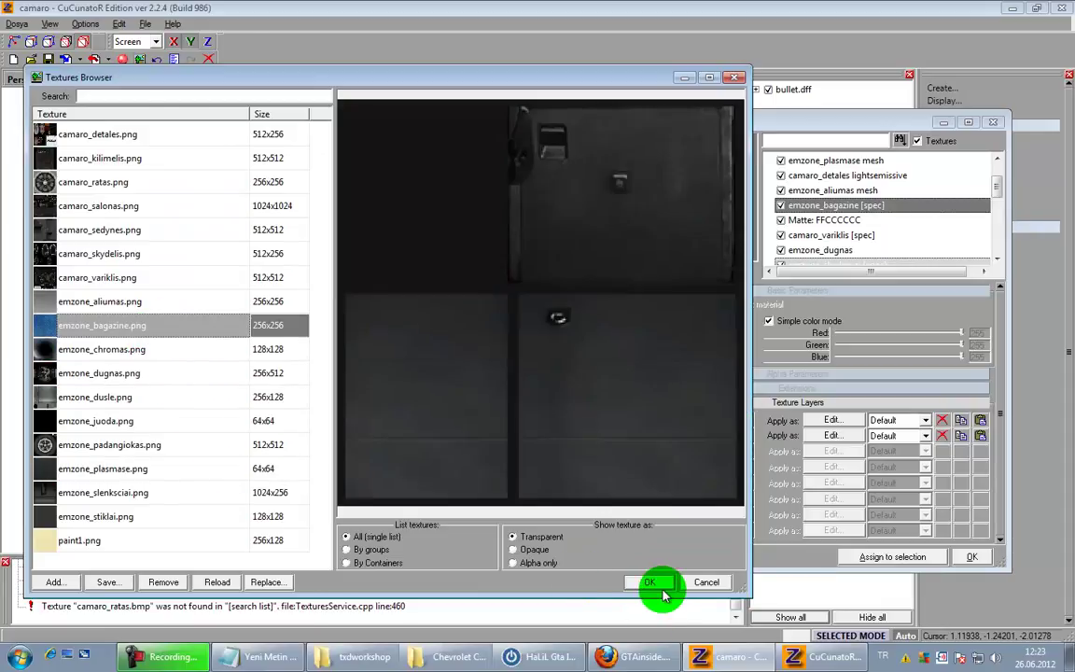
pyautogui.click(661, 585)
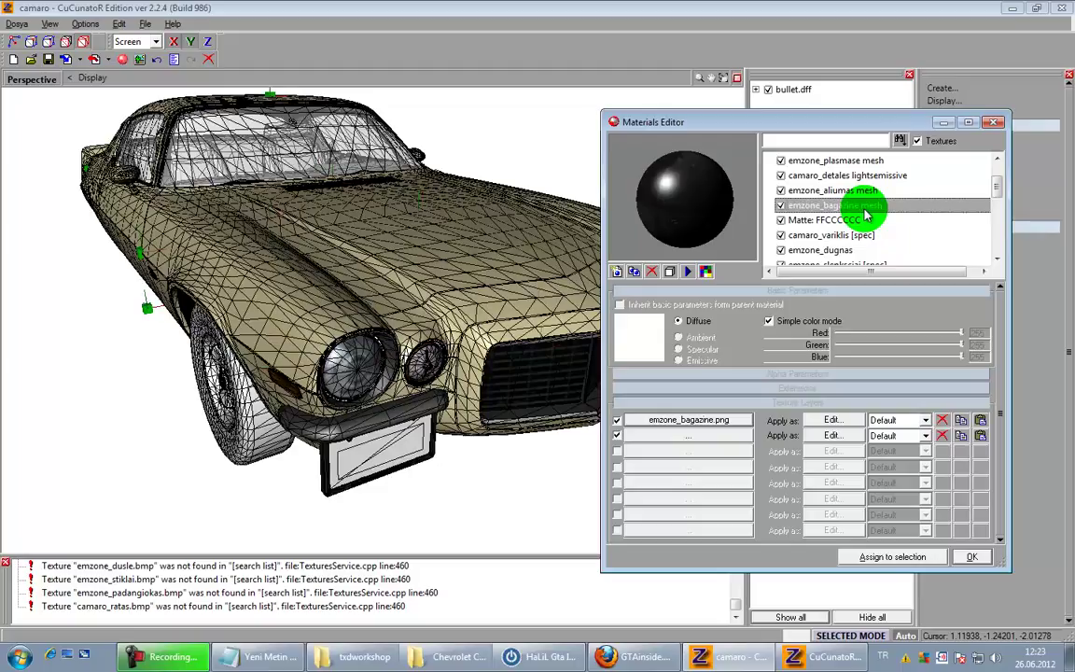
# Step: Examine the rear, side and front of the car for parts that use the Matte: FFCCCCCC material
pyautogui.click(803, 223)
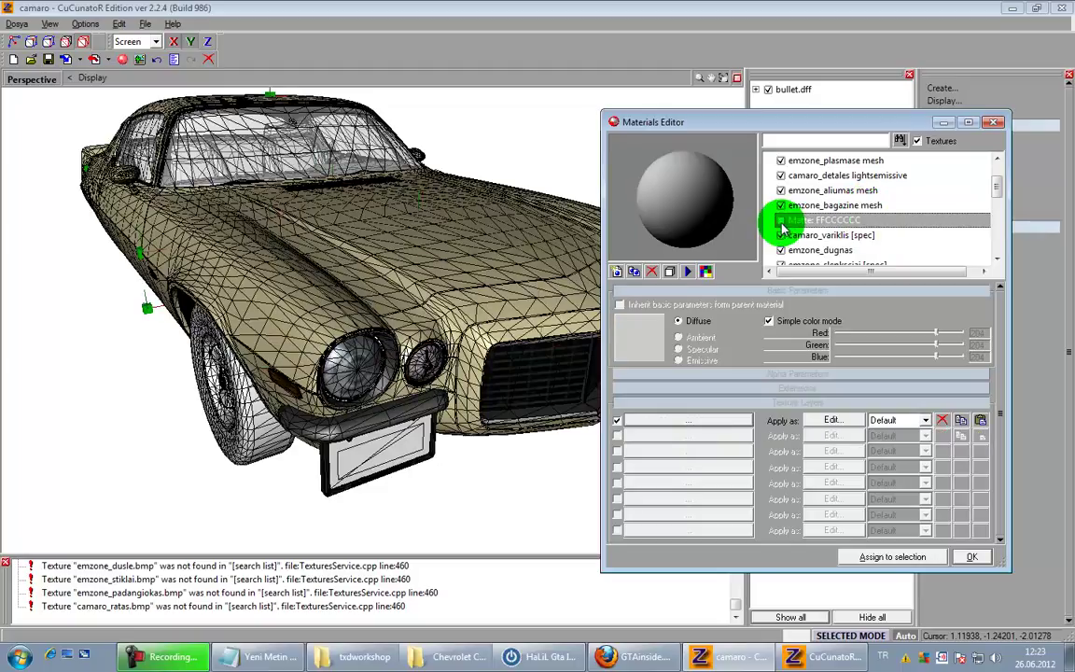
pyautogui.moveTo(378, 434); pyautogui.dragTo(457, 421, button='middle')
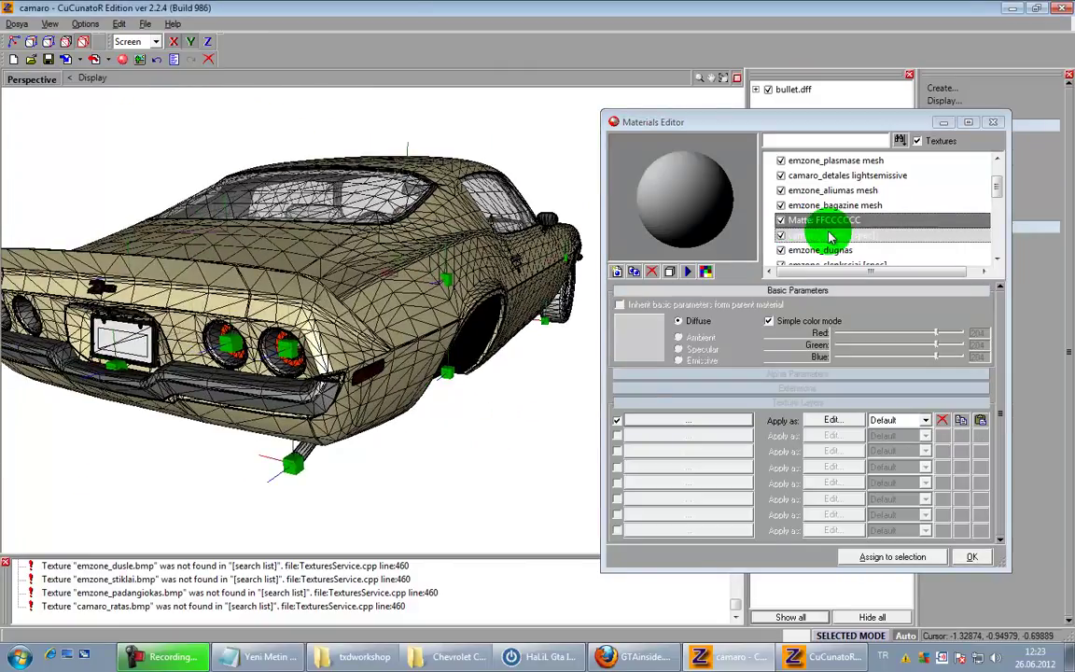
pyautogui.moveTo(579, 475); pyautogui.dragTo(496, 460, button='middle')
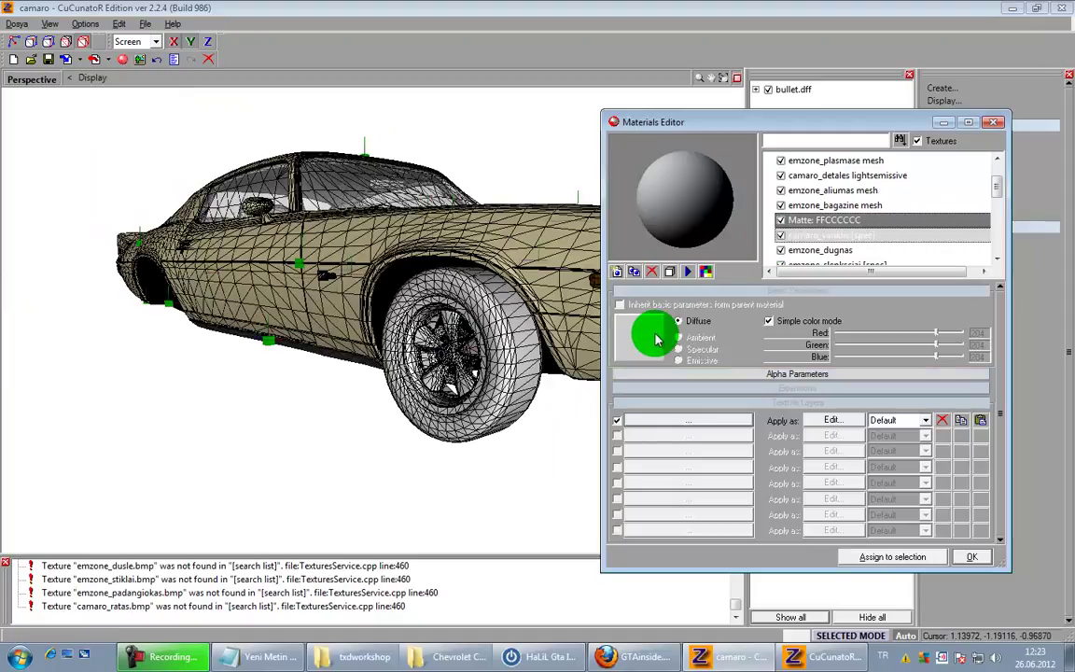
pyautogui.moveTo(518, 344); pyautogui.dragTo(502, 431, button='middle')
pyautogui.click(398, 526)
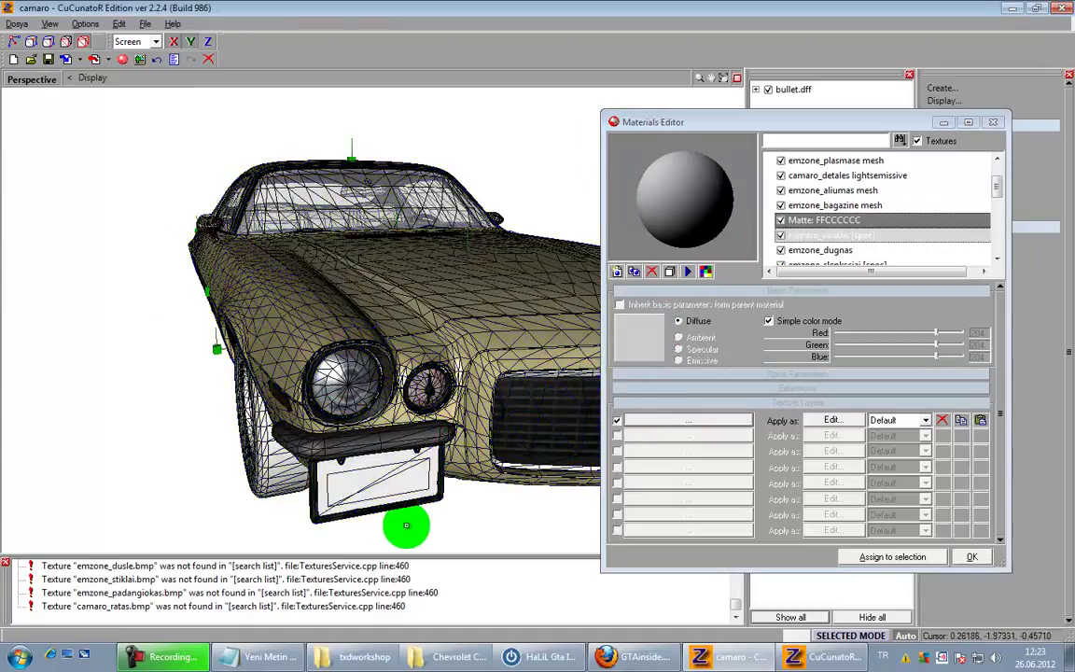
pyautogui.click(430, 501)
pyautogui.click(680, 355)
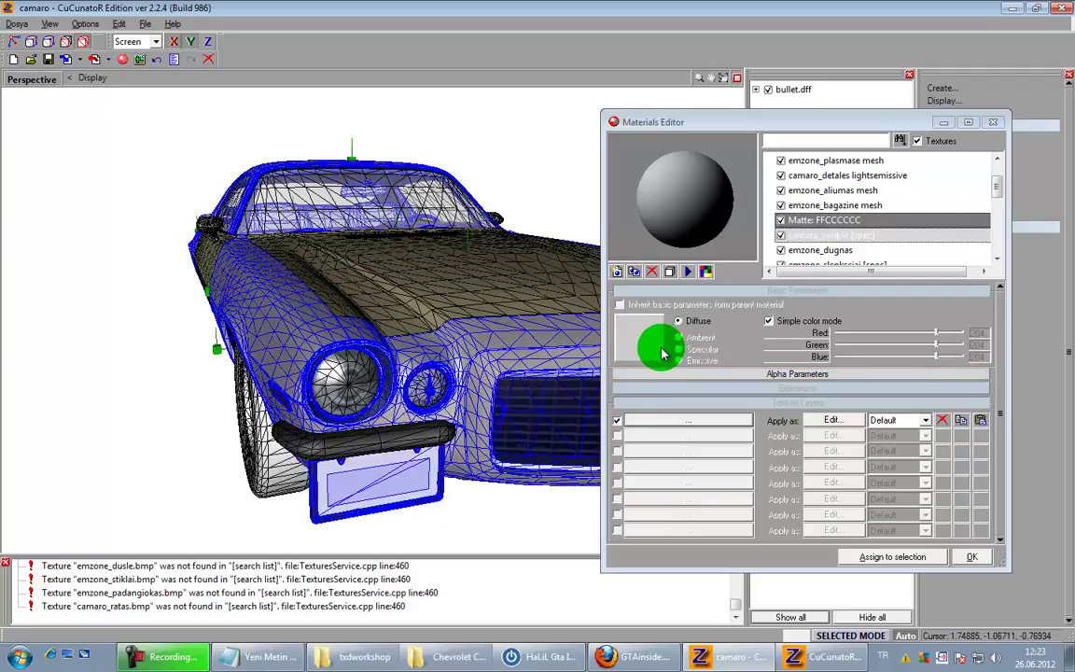
pyautogui.click(826, 206)
pyautogui.click(833, 222)
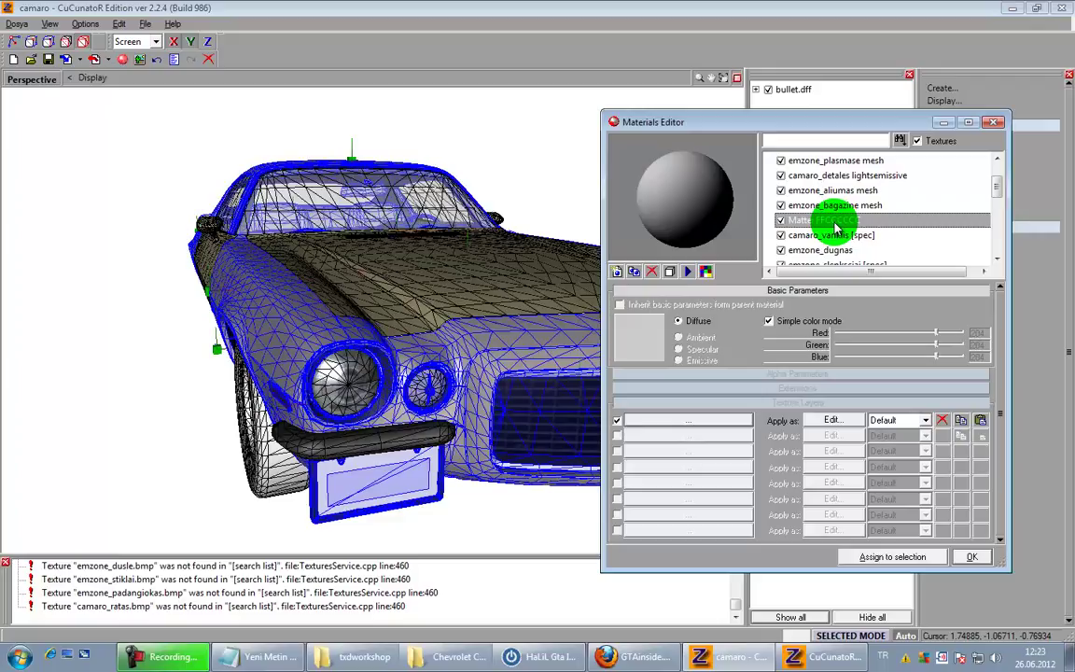
pyautogui.click(827, 206)
pyautogui.click(831, 221)
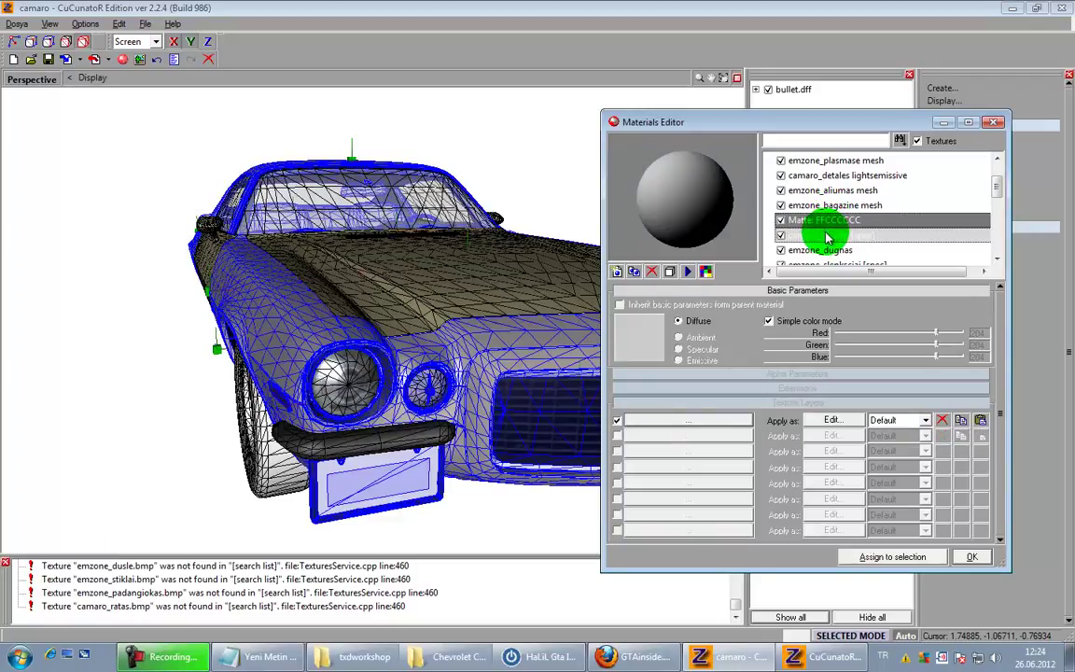
# Step: Open the Matte: FFCCCCCC material's diffuse colour values, then start Paint with a 27 × 27 px canvas
pyautogui.click(640, 339)
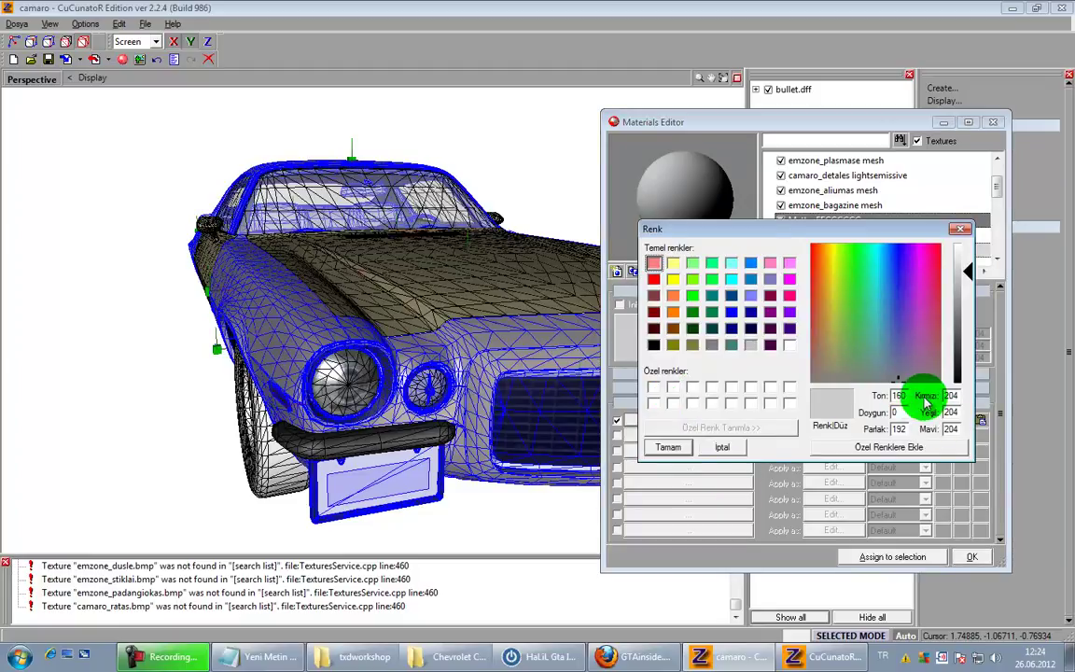
pyautogui.click(15, 659)
pyautogui.click(49, 446)
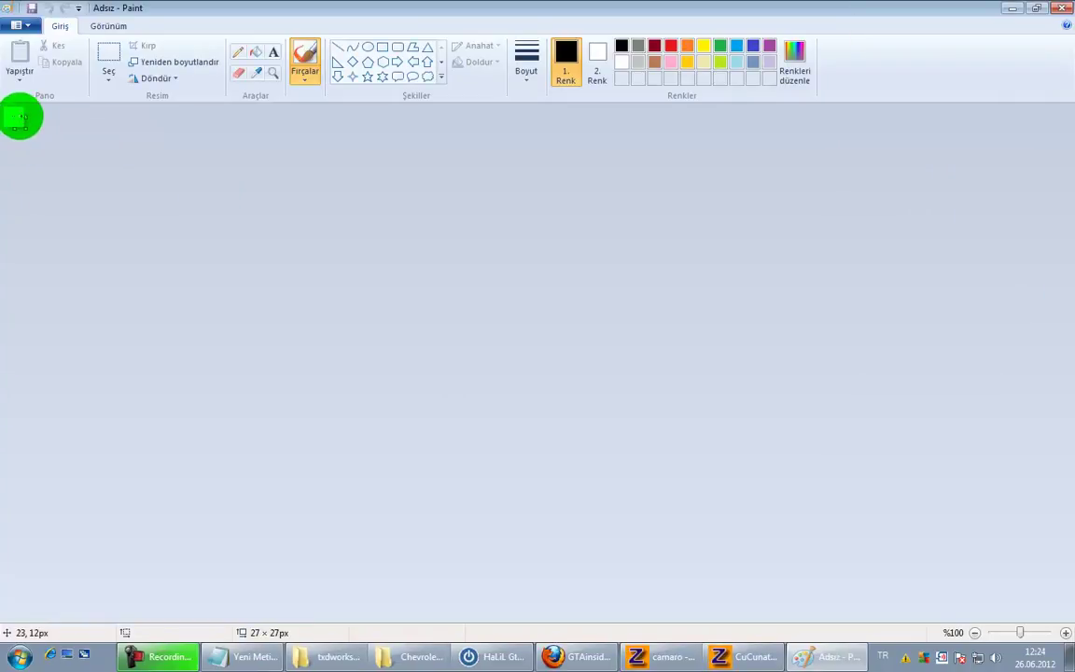
pyautogui.click(660, 656)
pyautogui.click(803, 656)
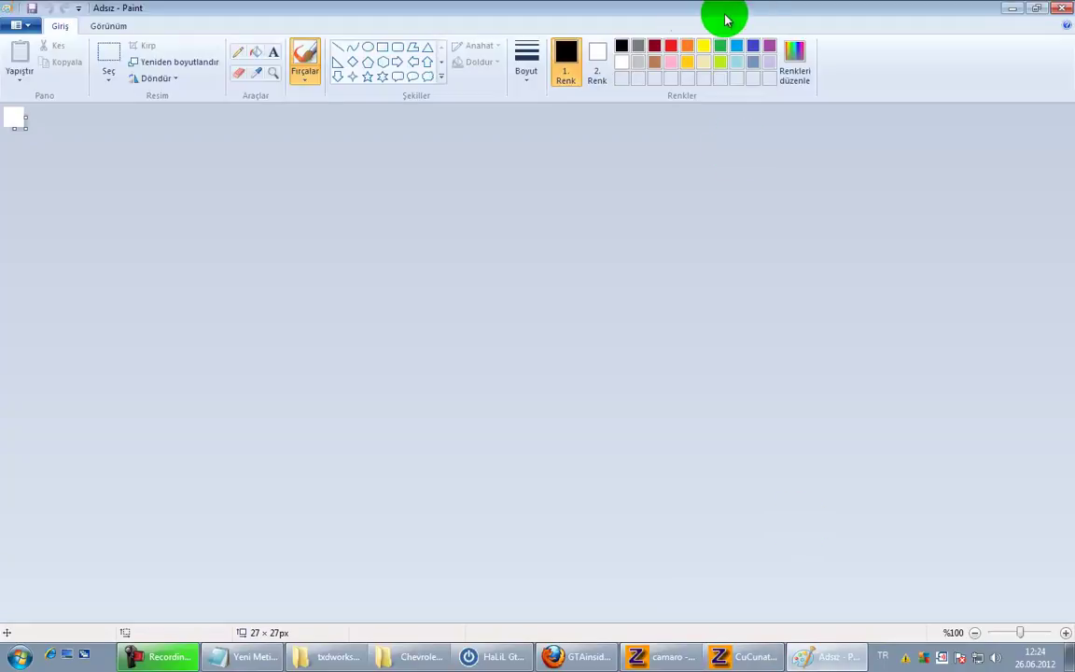
# Step: Define a custom gray in Paint matching the material's diffuse colour, with hue 160, saturation 0 and luminance 192
pyautogui.click(793, 62)
pyautogui.click(681, 656)
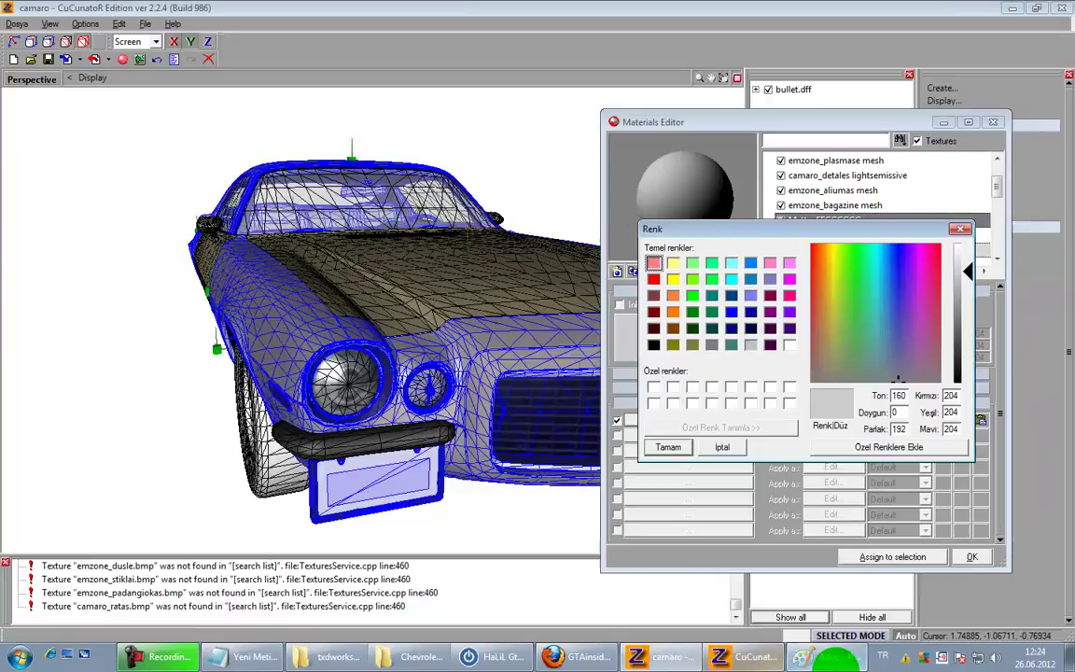
pyautogui.click(840, 658)
pyautogui.moveTo(641, 413); pyautogui.dragTo(527, 418)
pyautogui.write('192')
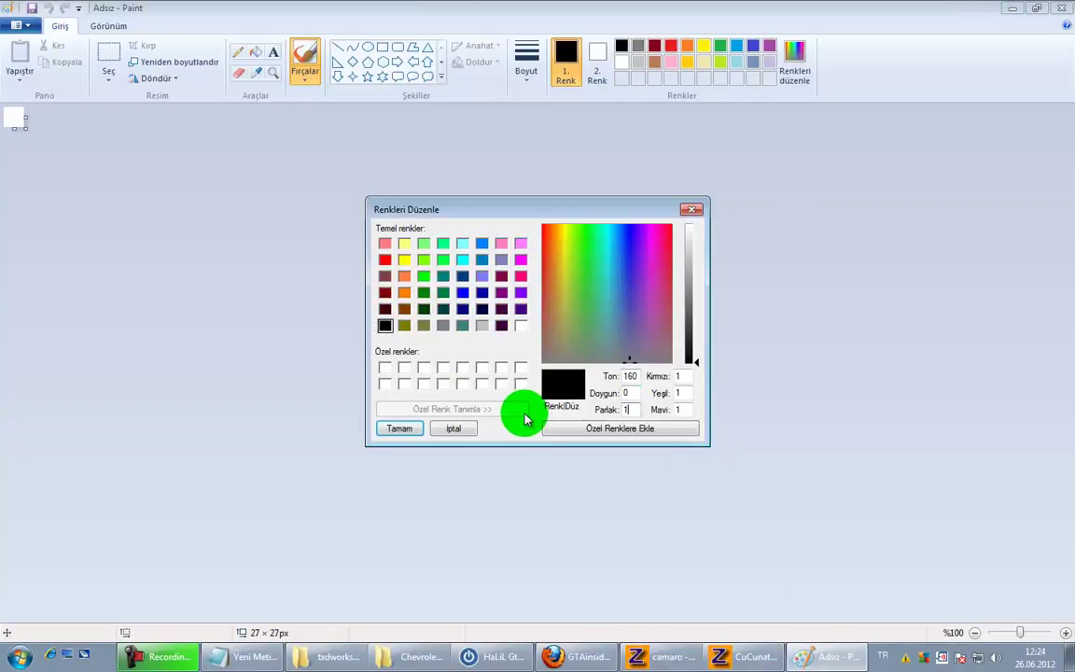
pyautogui.click(668, 650)
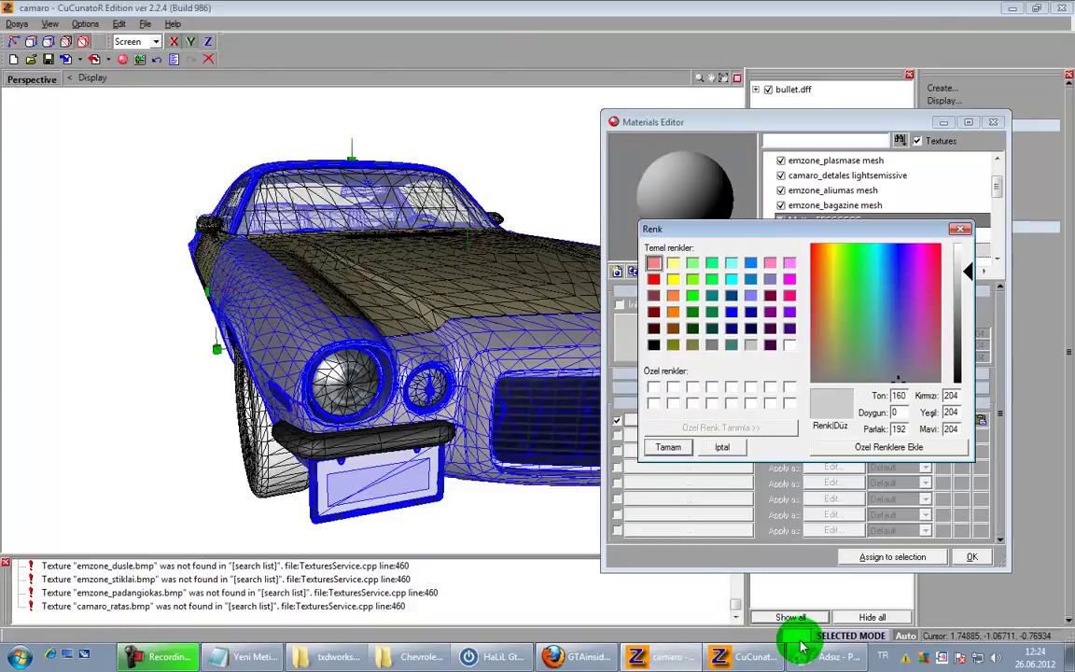
pyautogui.click(802, 653)
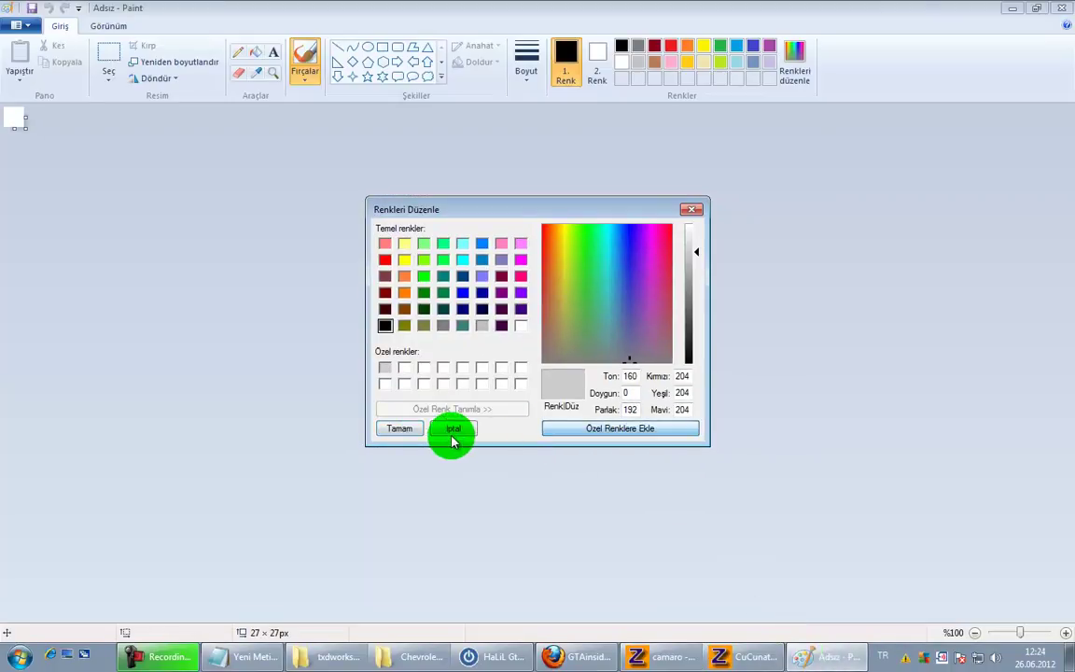
pyautogui.click(407, 427)
# Step: Set both Paint colours to the custom gray and cover the canvas with a solid-filled rectangle
pyautogui.click(605, 58)
pyautogui.click(624, 81)
pyautogui.click(562, 57)
pyautogui.click(564, 62)
pyautogui.click(383, 47)
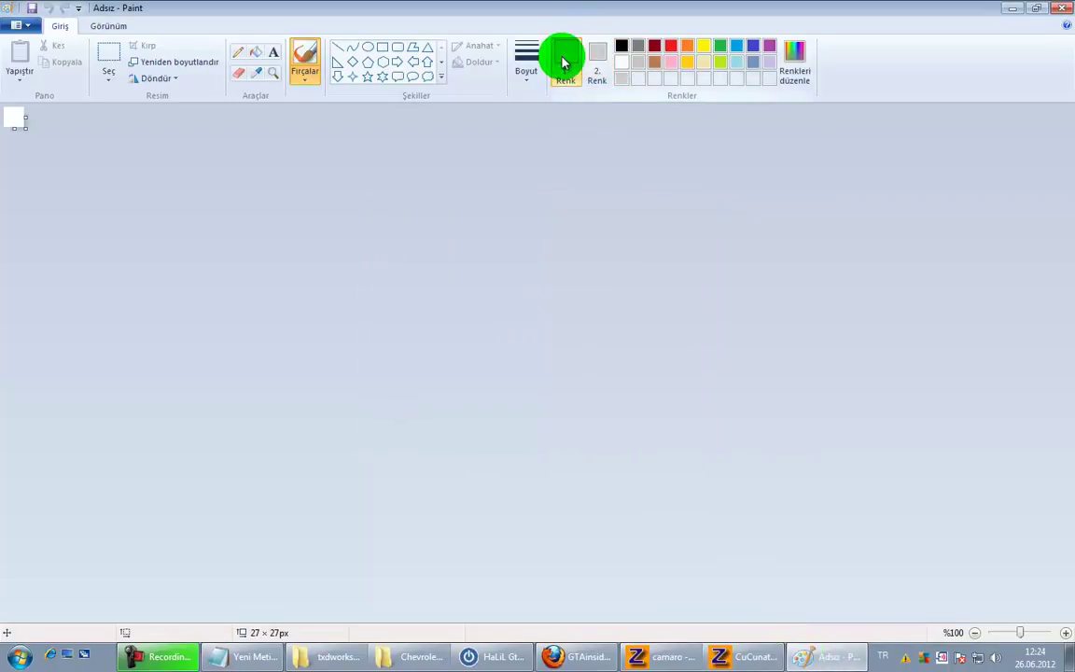
pyautogui.click(476, 62)
pyautogui.click(491, 96)
pyautogui.moveTo(9, 111); pyautogui.dragTo(8, 111)
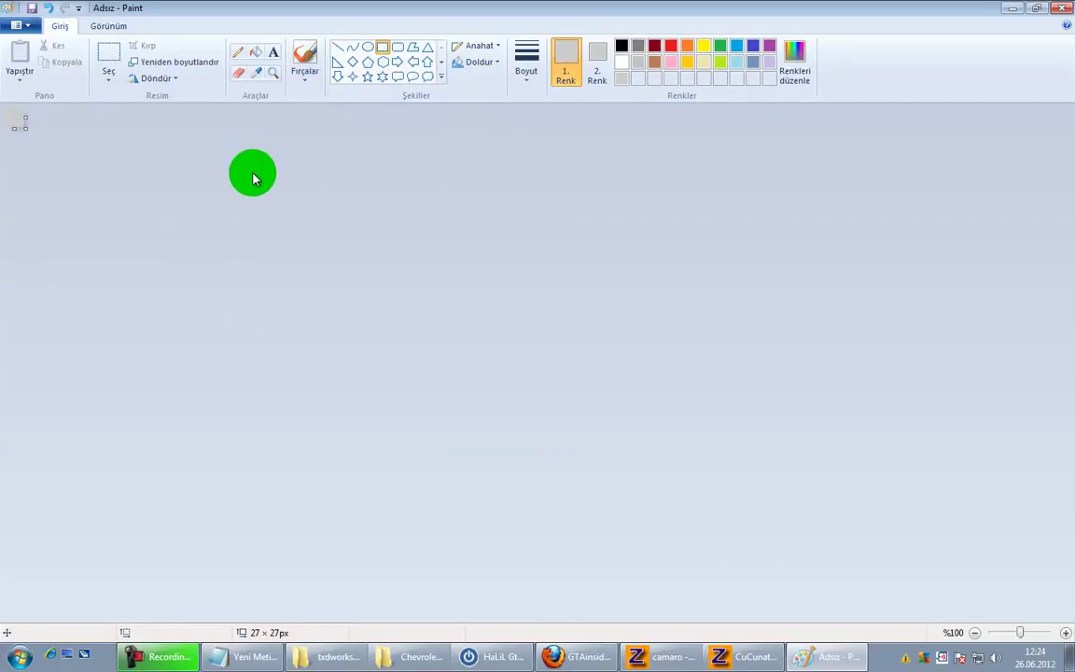
# Step: Save the gray image as gri in PNG format in the Chevrolet Camaro Z28 folder
pyautogui.hotkey('ctrl', 's')
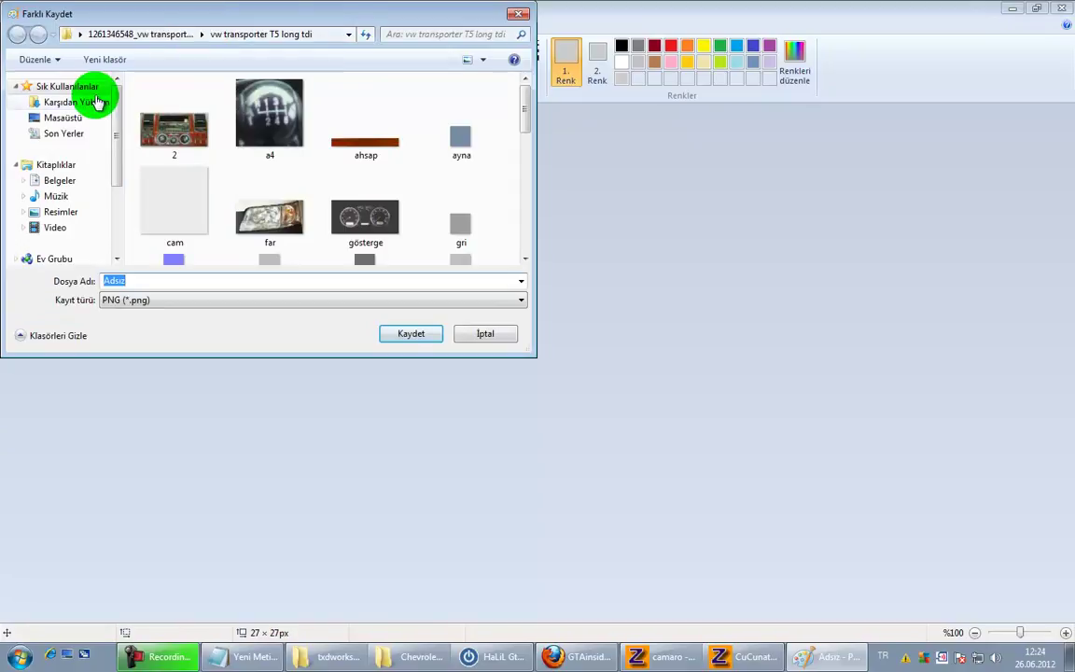
pyautogui.click(89, 123)
pyautogui.scroll(-2, 373, 166)
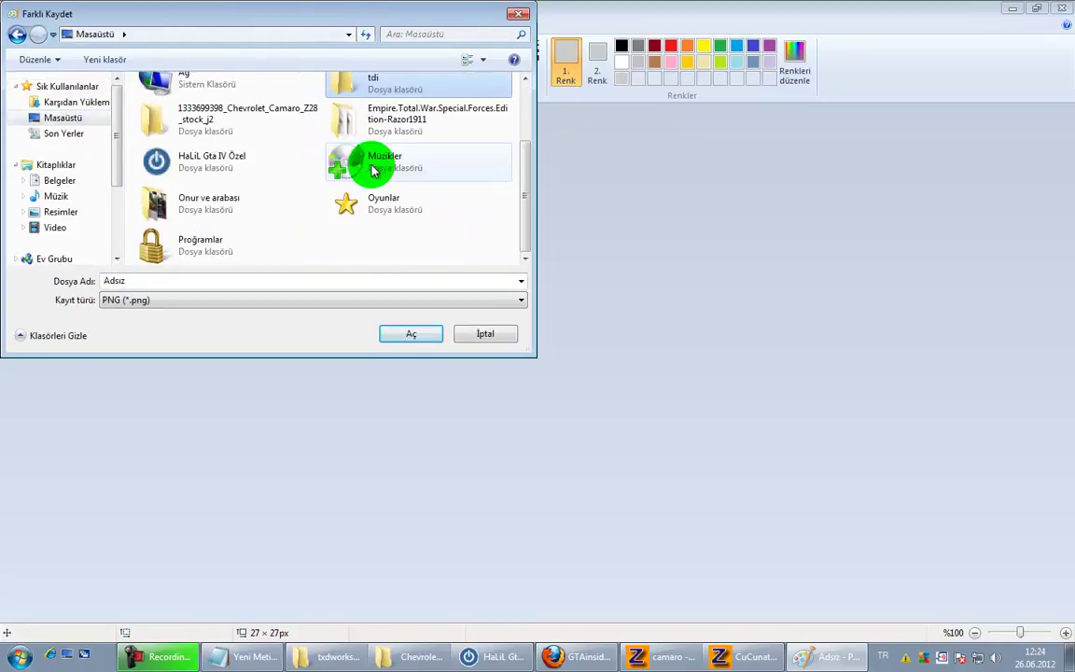
pyautogui.click(264, 128)
pyautogui.doubleClick(263, 128)
pyautogui.doubleClick(202, 96)
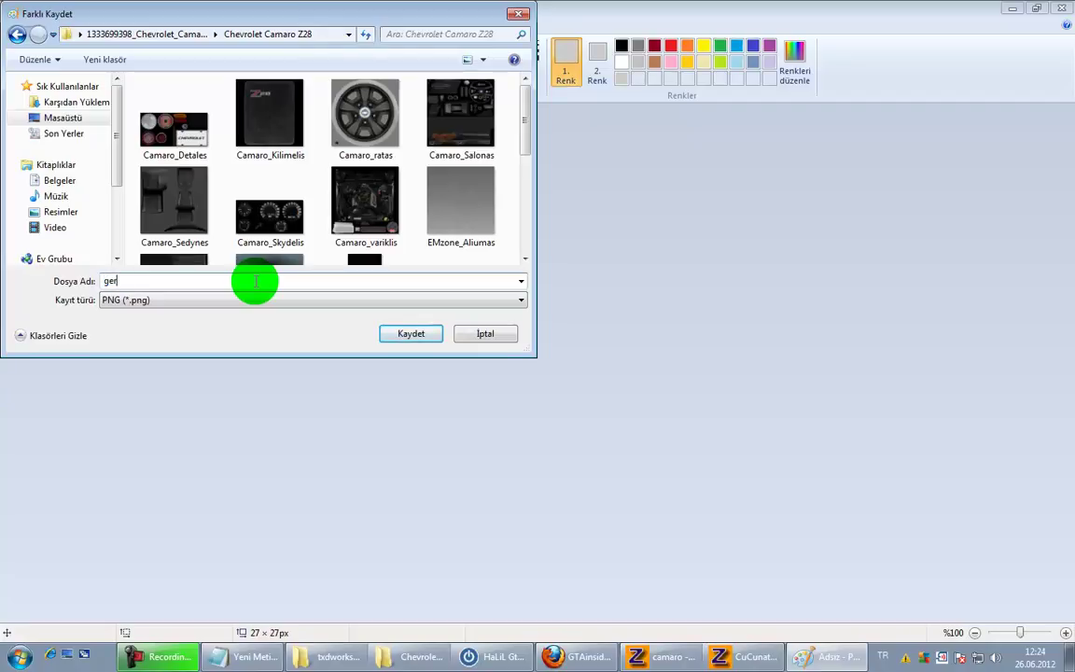
pyautogui.press('Return')
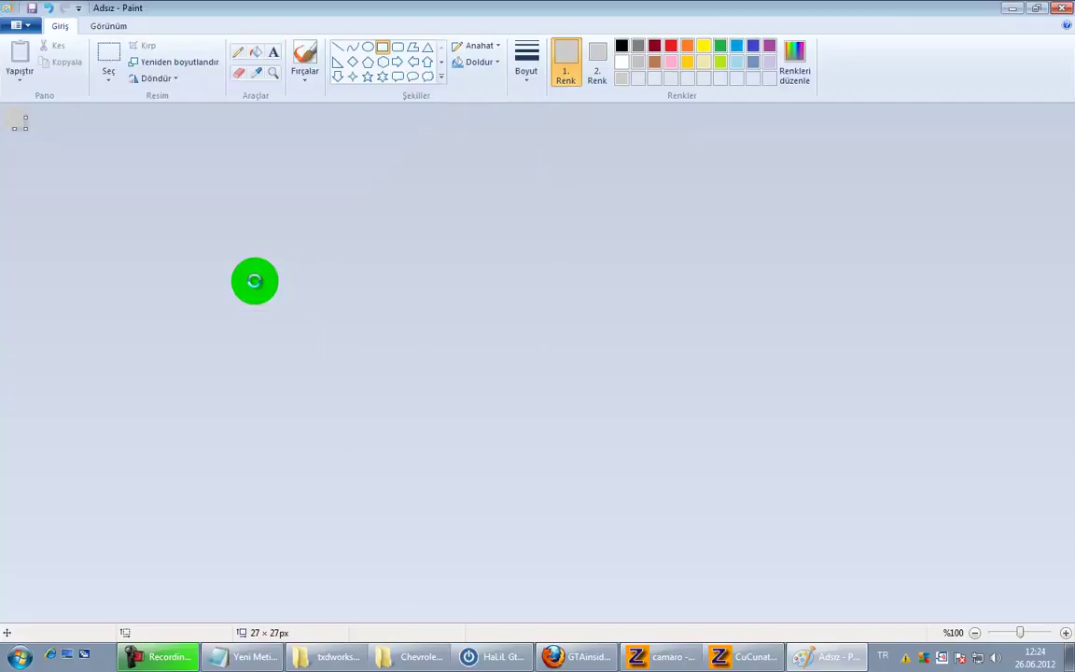
# Step: Switch back to ZModeler, rename the Matte: FFCCCCCC material as gri mesh and enable its specular highlight
pyautogui.click(660, 656)
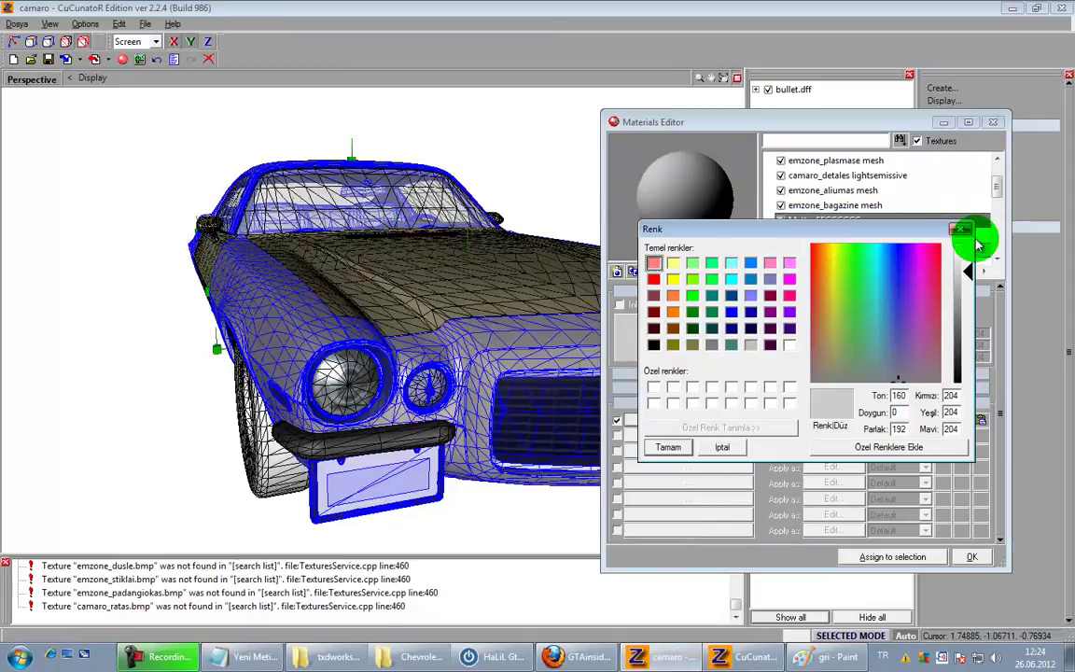
pyautogui.click(966, 231)
pyautogui.click(919, 221)
pyautogui.write('gri mesh')
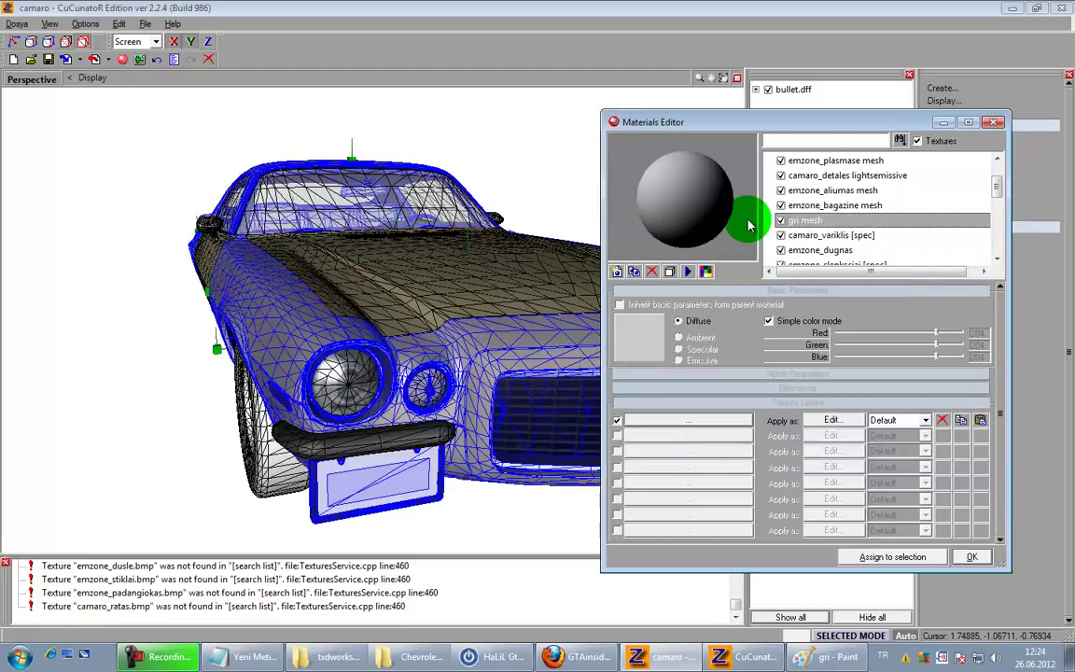
pyautogui.click(793, 387)
pyautogui.click(631, 420)
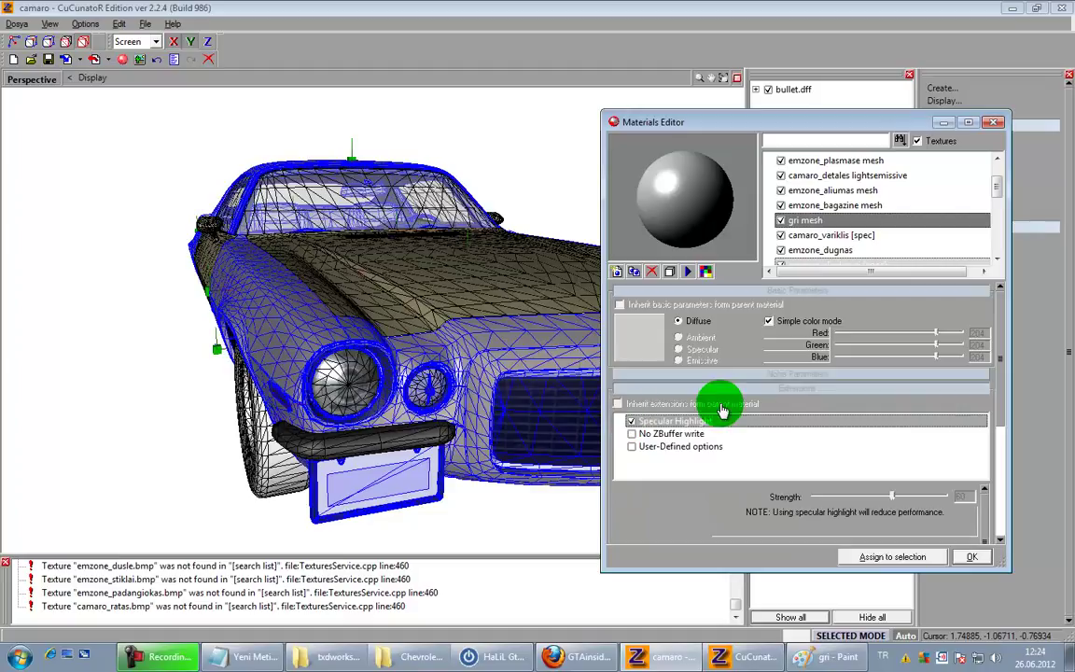
pyautogui.click(749, 391)
# Step: Add gri from the Chevrolet Camaro Z28 folder to the texture library and assign gri.png to the gri mesh material
pyautogui.click(720, 432)
pyautogui.click(715, 427)
pyautogui.click(146, 542)
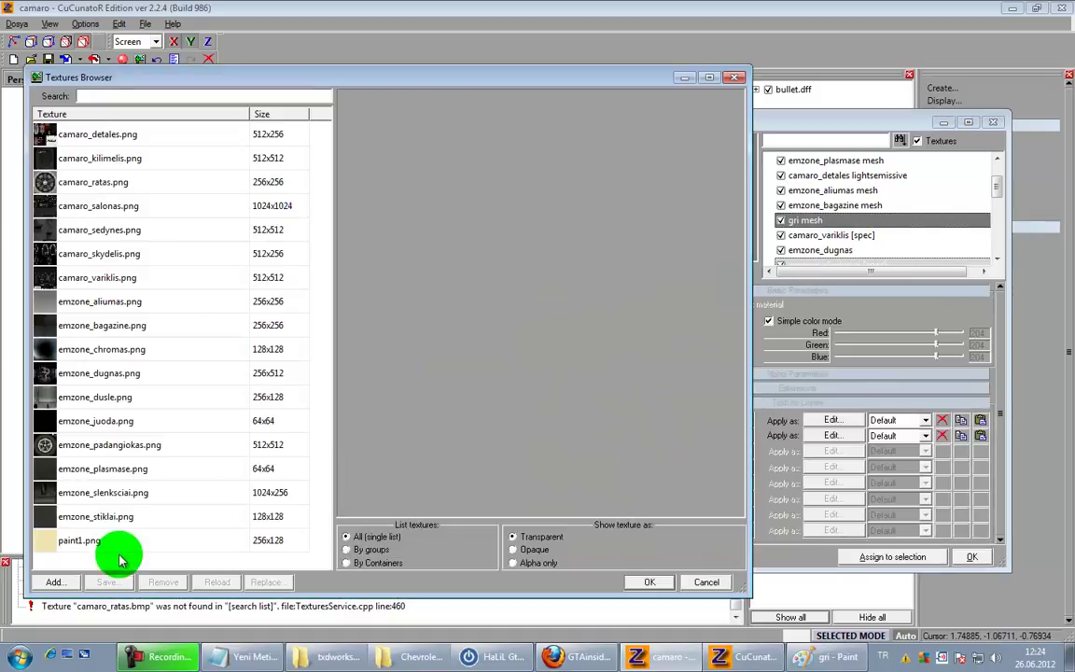
pyautogui.click(56, 583)
pyautogui.click(357, 261)
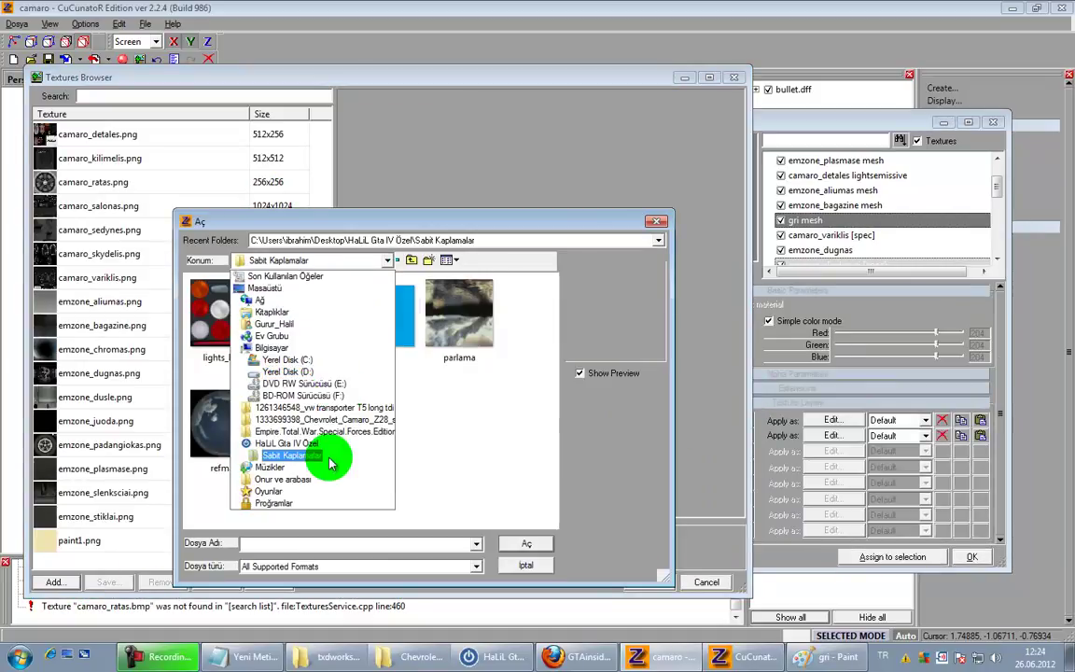
pyautogui.click(330, 423)
pyautogui.doubleClick(223, 331)
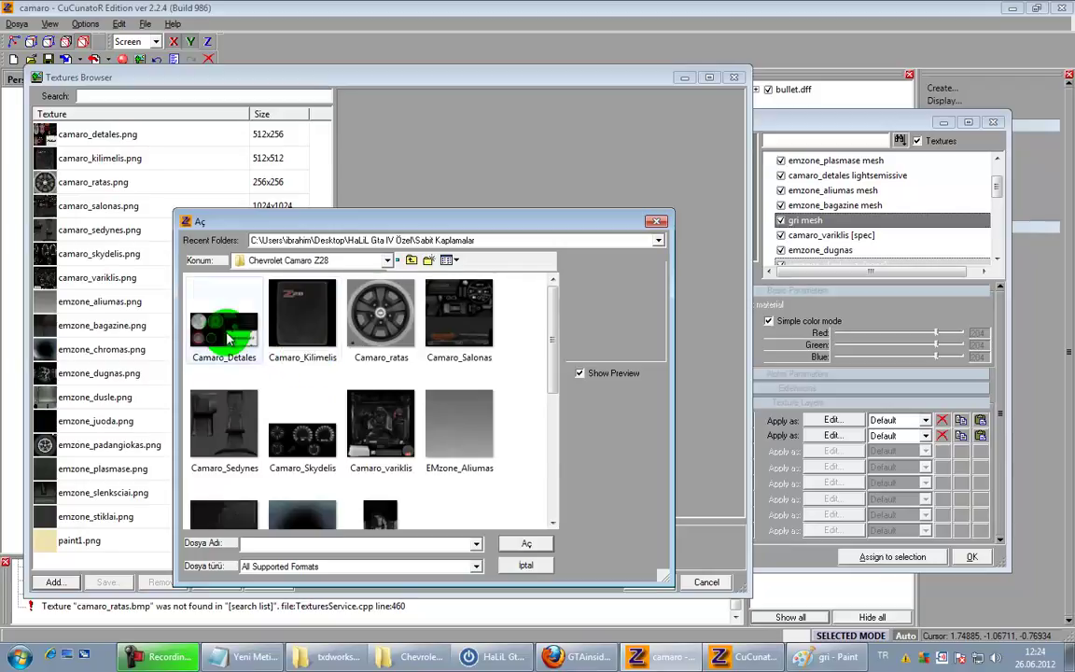
pyautogui.click(318, 479)
pyautogui.doubleClick(317, 479)
pyautogui.click(653, 576)
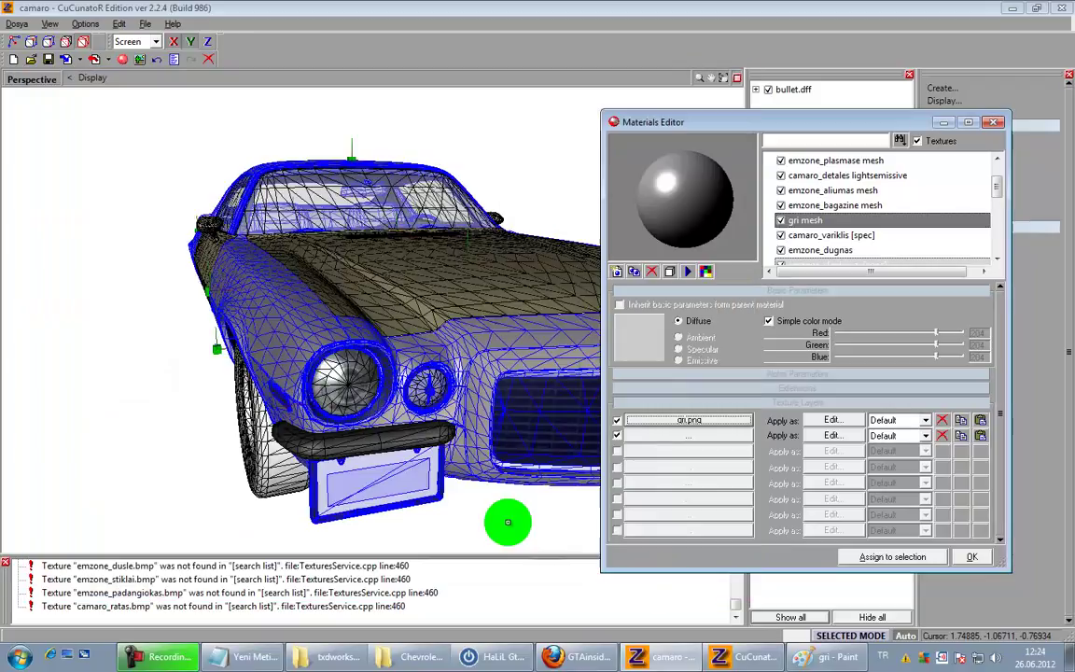
# Step: Assign camaro_variklis.png to the camaro_variklis [spec] material and rename the material as camaro_variklis mesh
pyautogui.click(834, 235)
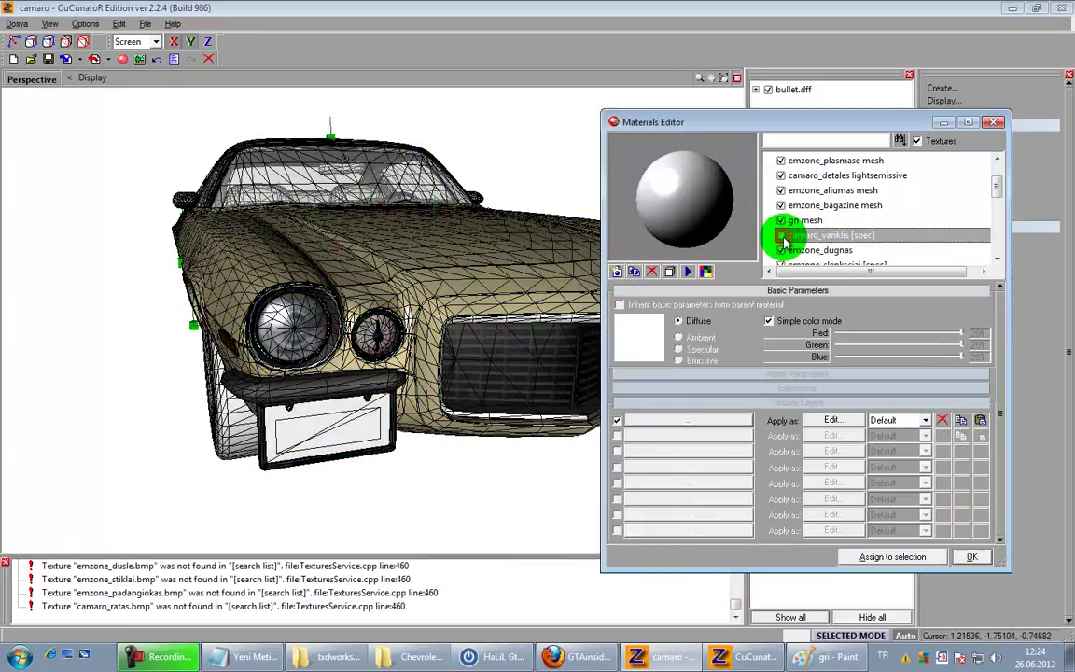
pyautogui.click(689, 420)
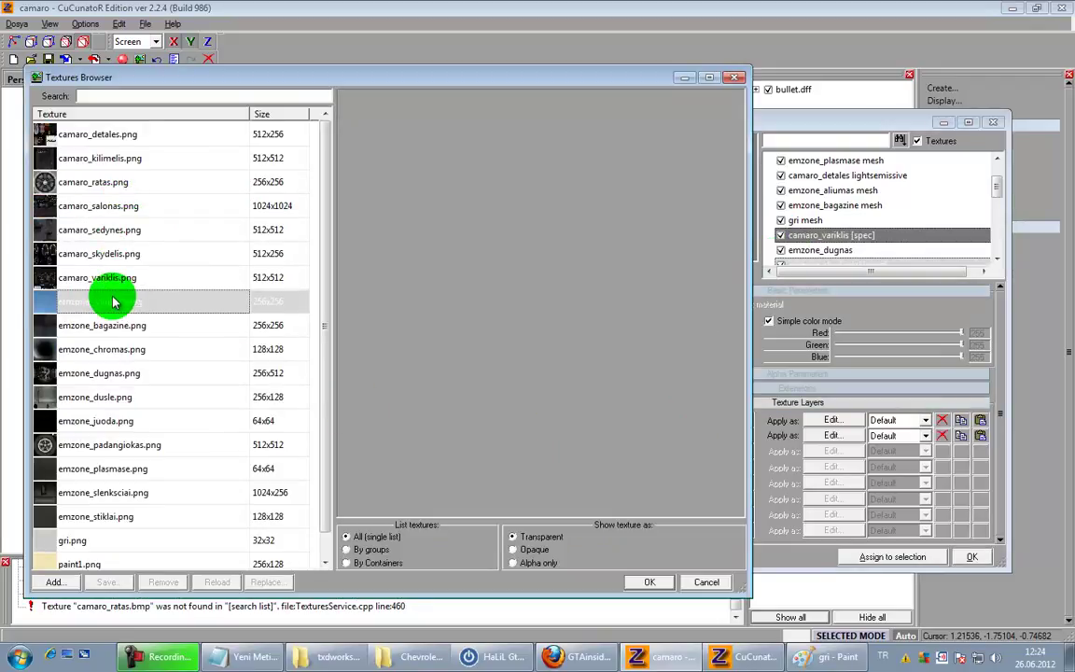
pyautogui.click(103, 280)
pyautogui.click(650, 582)
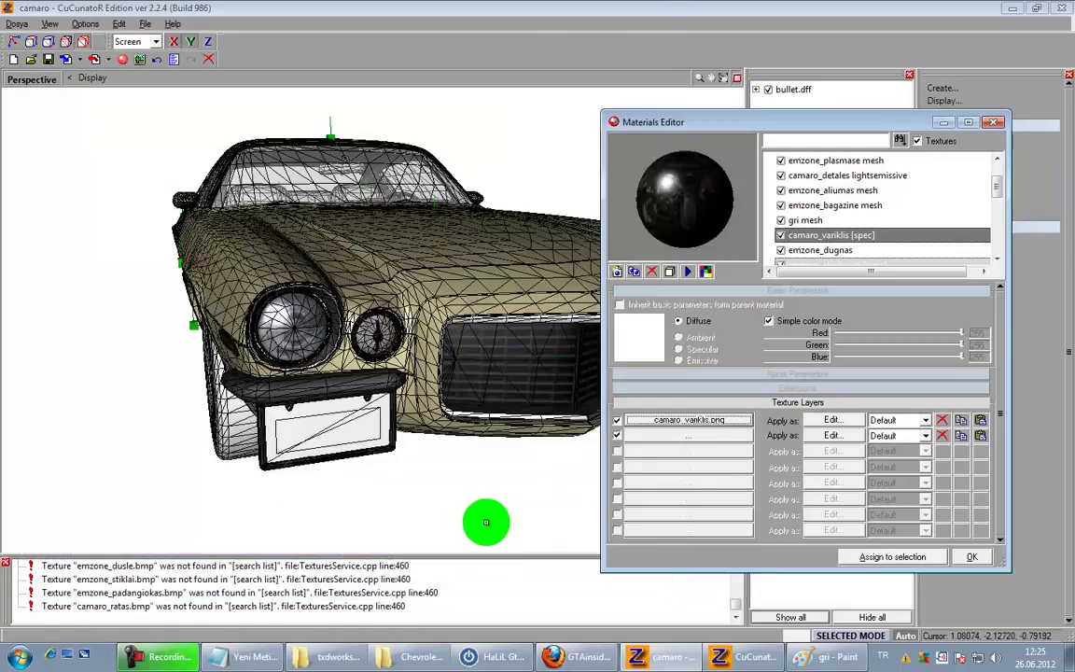
pyautogui.click(877, 235)
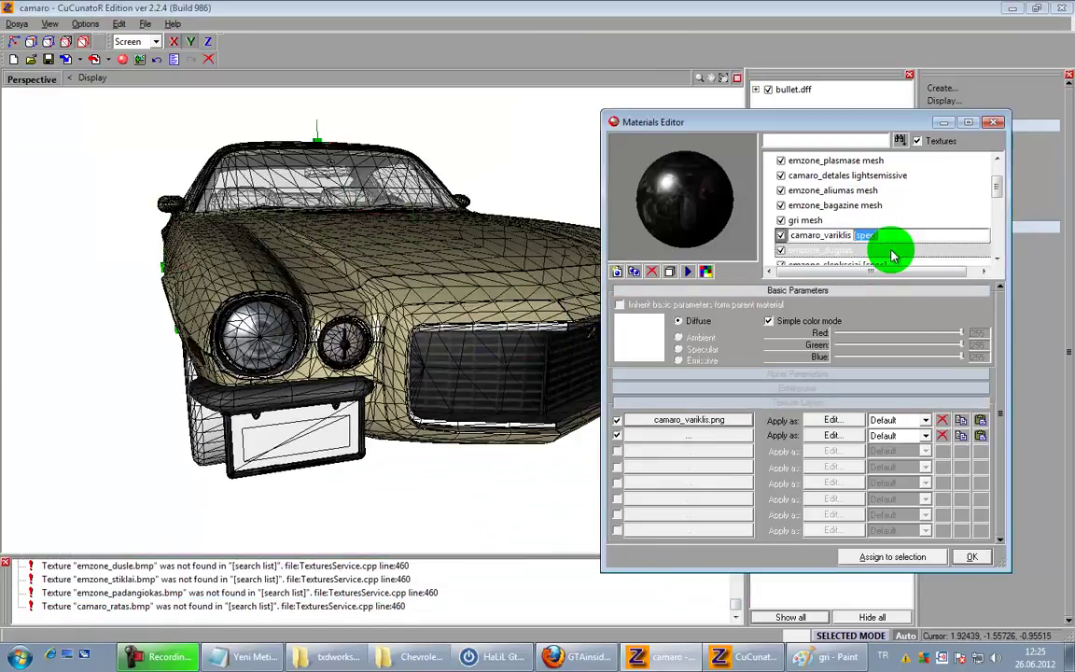
# Step: Assign emzone_dugnas.png to the emzone_dugnas material and rename the material as emzone_dugnas mesh
pyautogui.click(892, 251)
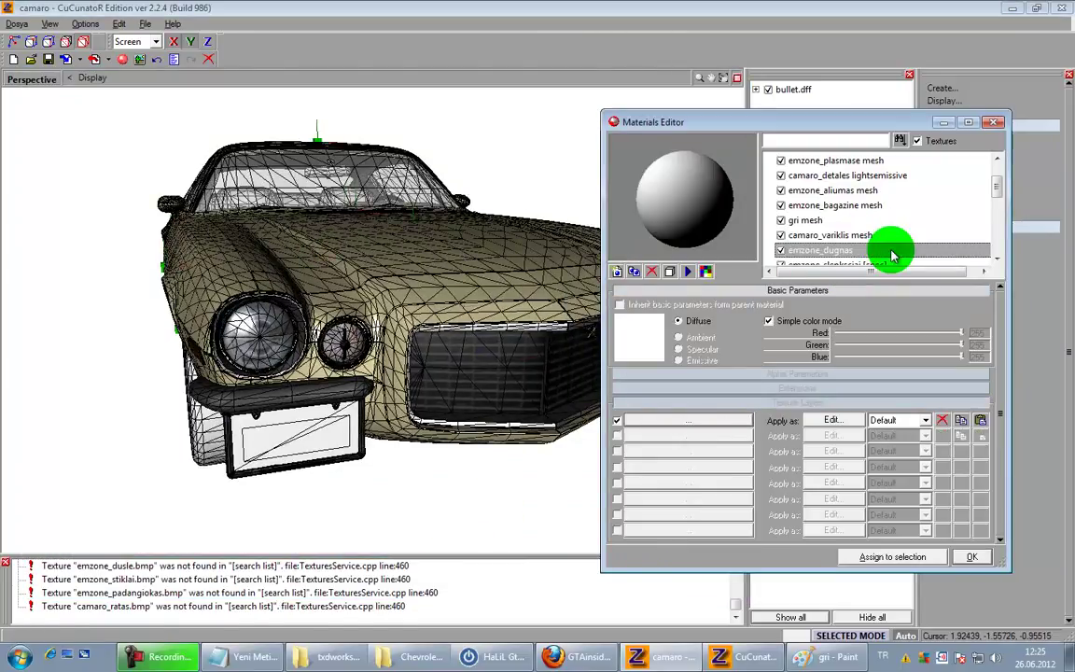
pyautogui.scroll(-1, 878, 245)
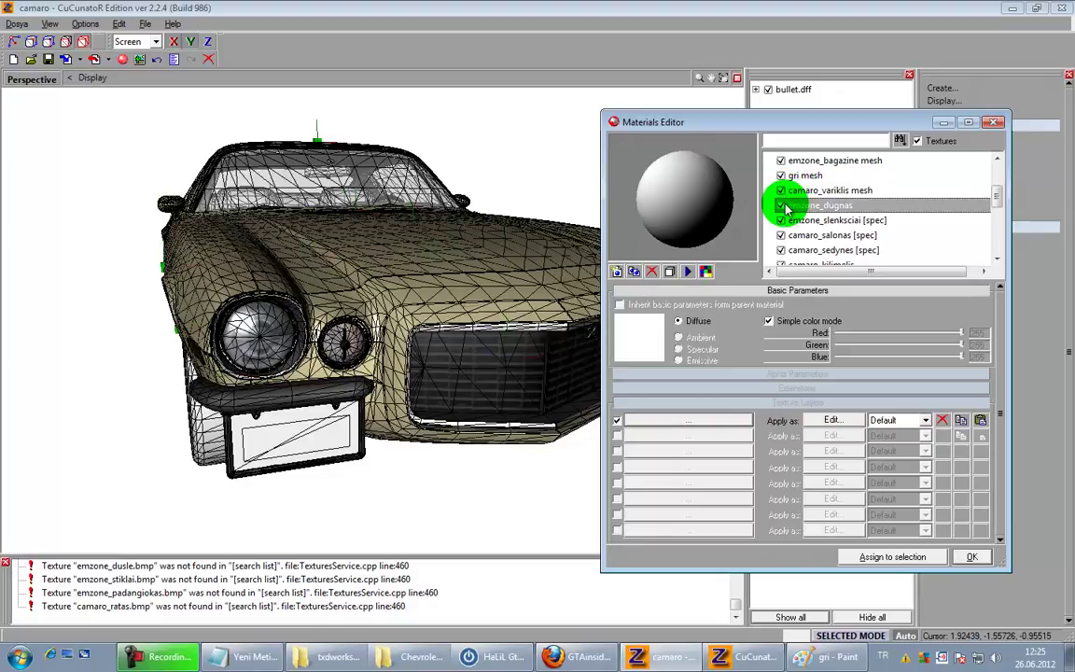
pyautogui.click(723, 420)
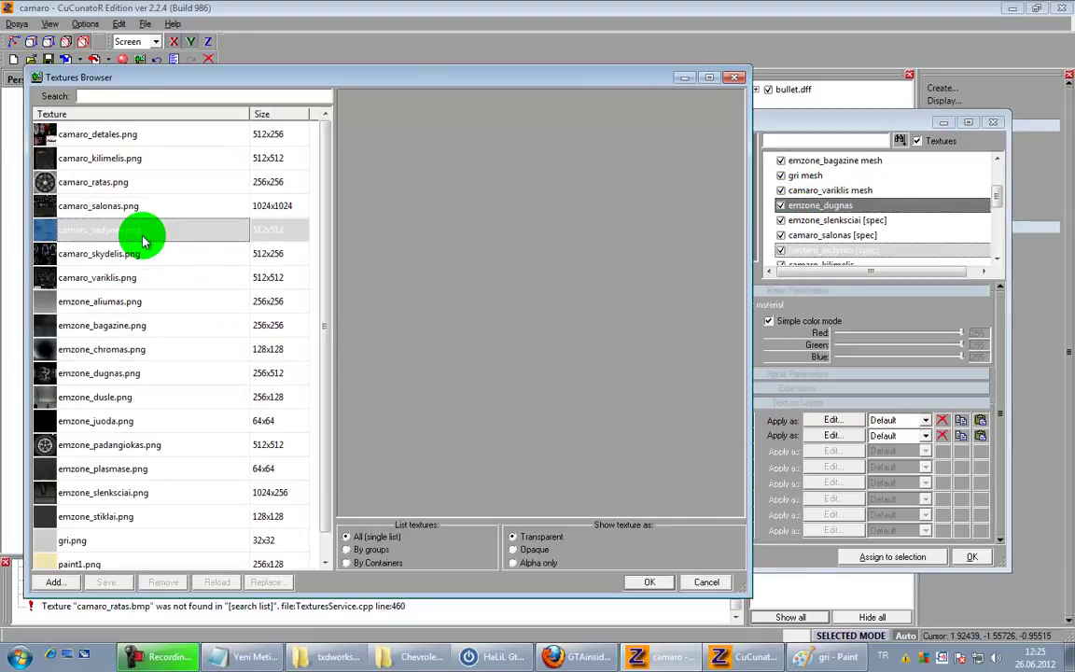
pyautogui.click(158, 374)
pyautogui.click(650, 581)
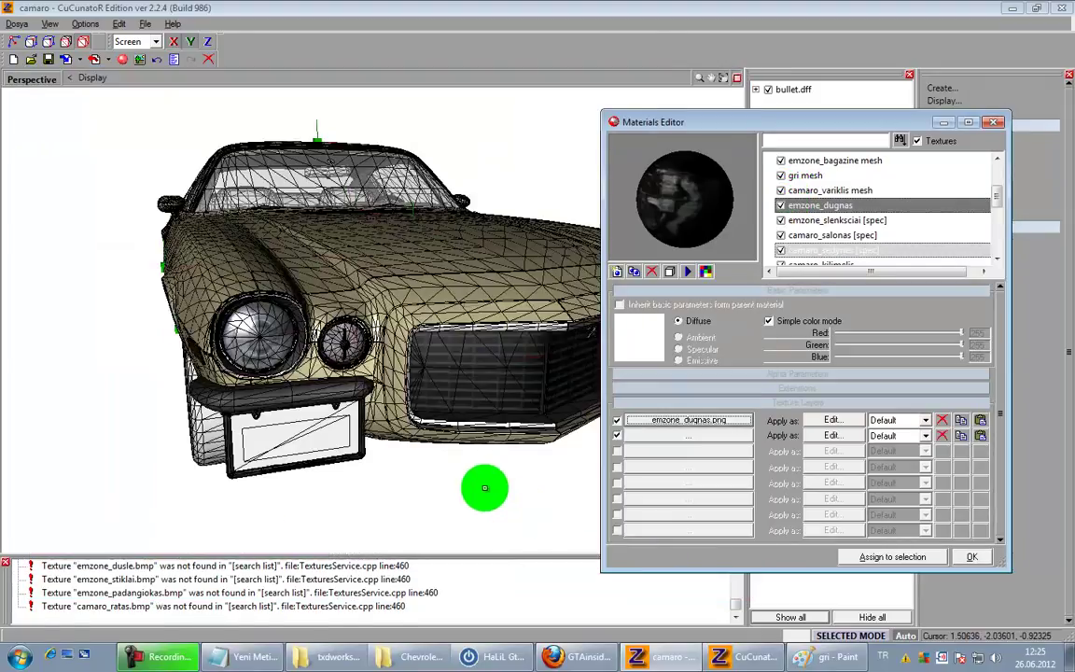
pyautogui.click(875, 205)
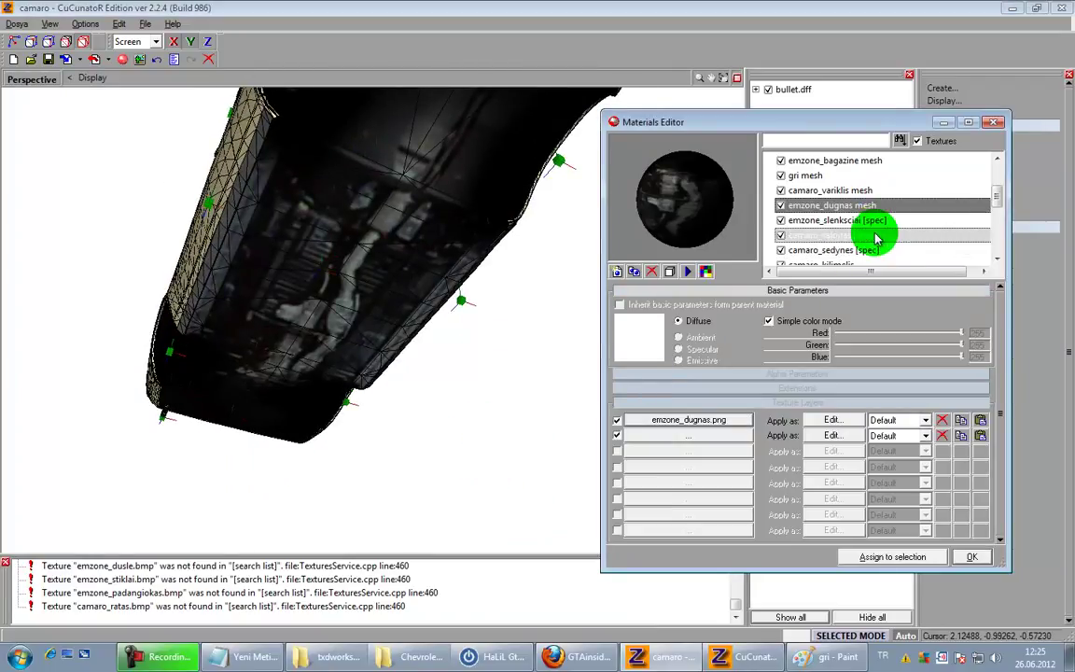
# Step: Assign emzone_slenksciai.png to the emzone_slenksciai [spec] material and rename the material as emzone_slenksciai mesh
pyautogui.click(827, 222)
pyautogui.click(672, 434)
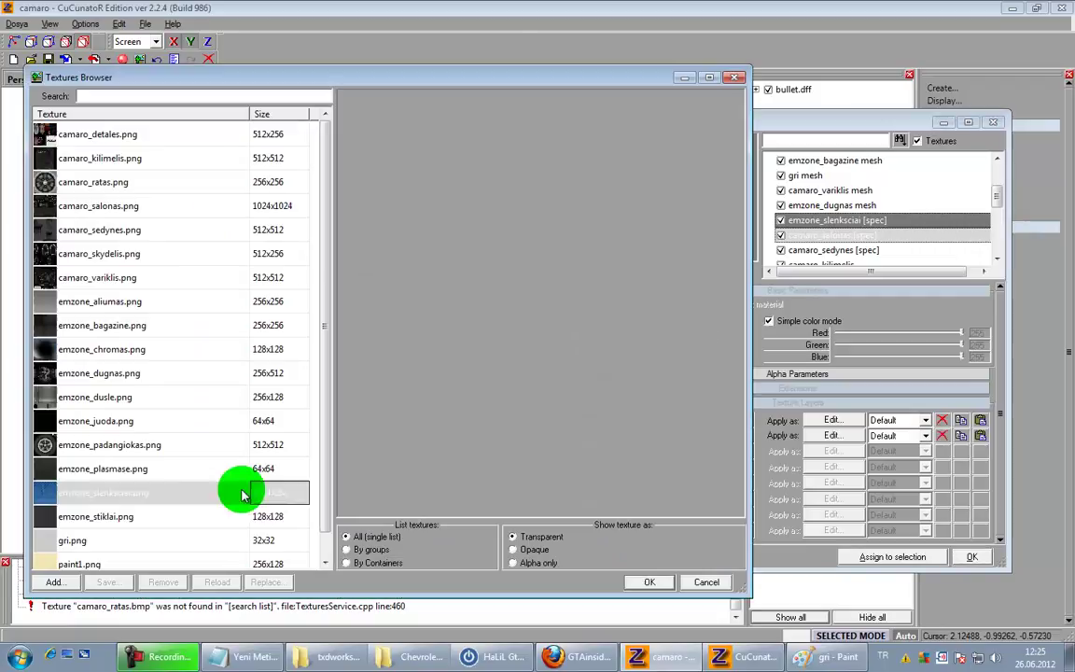
pyautogui.click(140, 492)
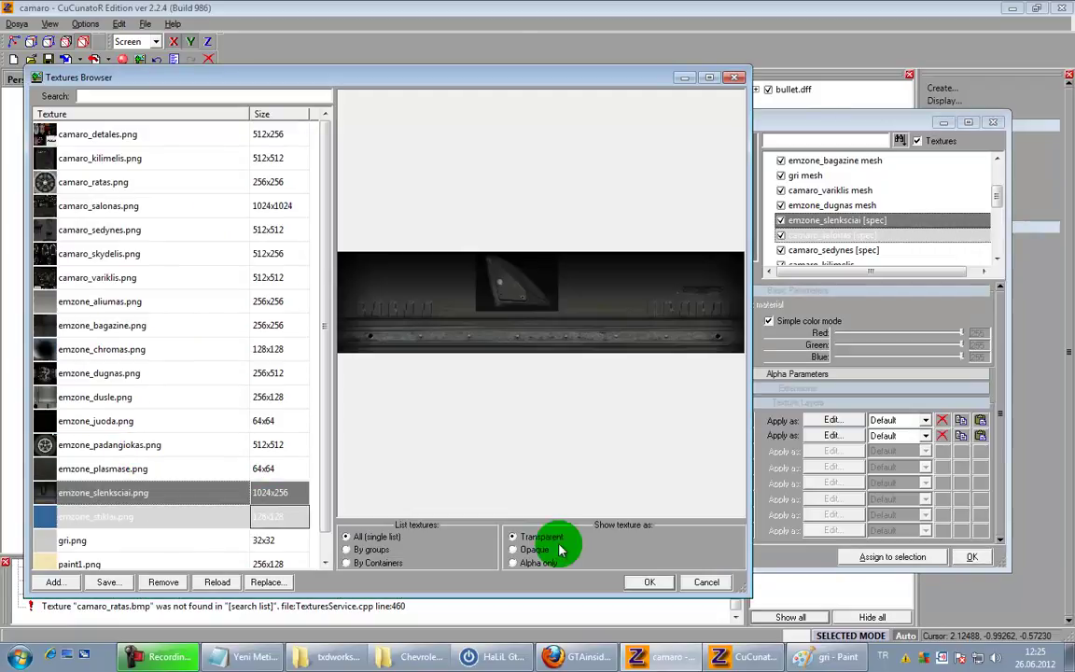
pyautogui.click(651, 582)
pyautogui.click(925, 219)
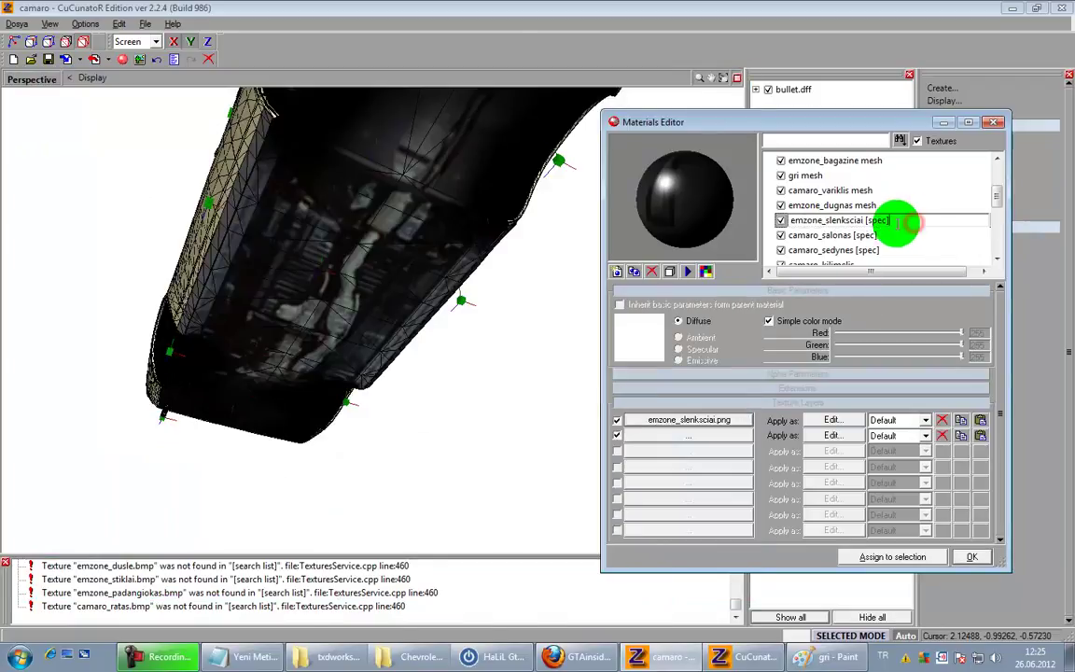
# Step: Assign camaro_salonas.png to the camaro_salonas [spec] material and rename the material as camaro_salonas mesh
pyautogui.click(868, 235)
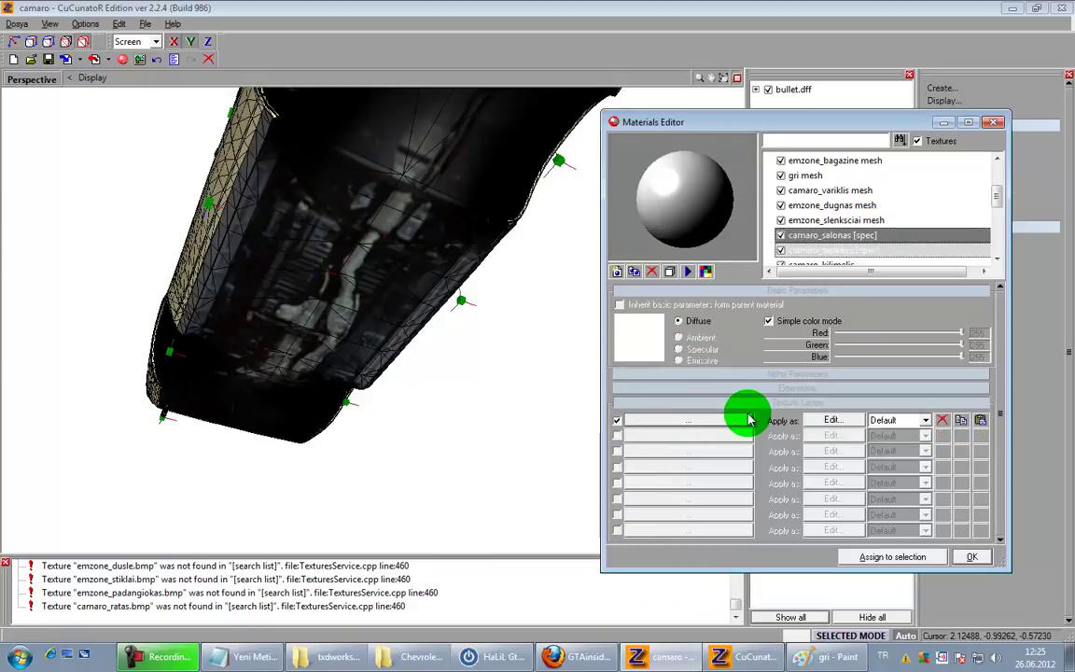
pyautogui.click(747, 420)
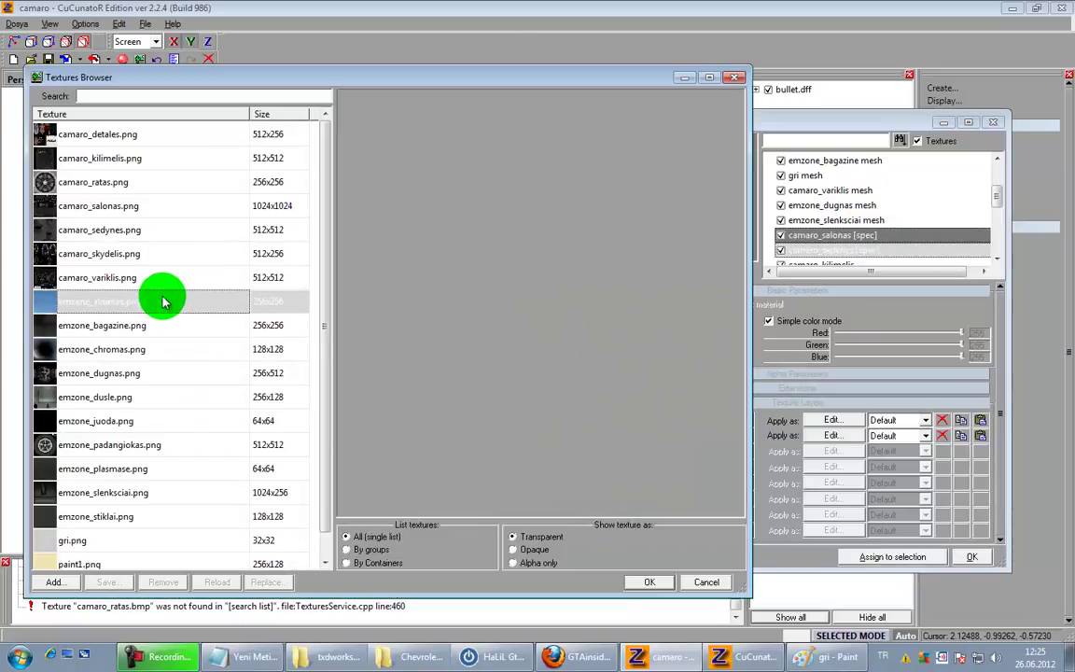
pyautogui.click(160, 207)
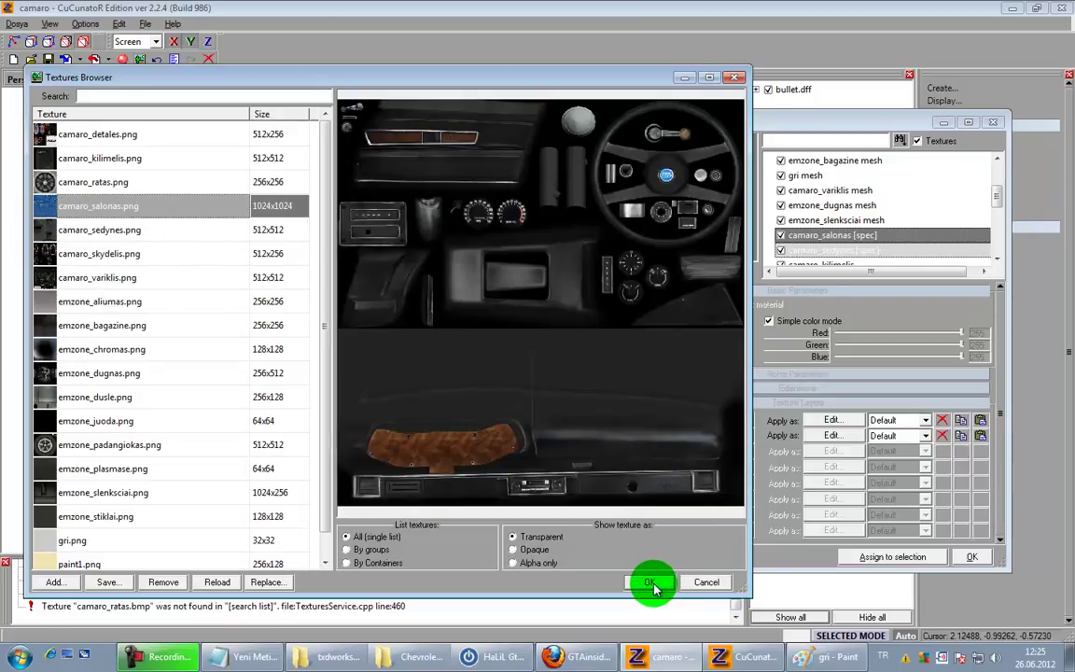
pyautogui.click(651, 584)
pyautogui.click(868, 236)
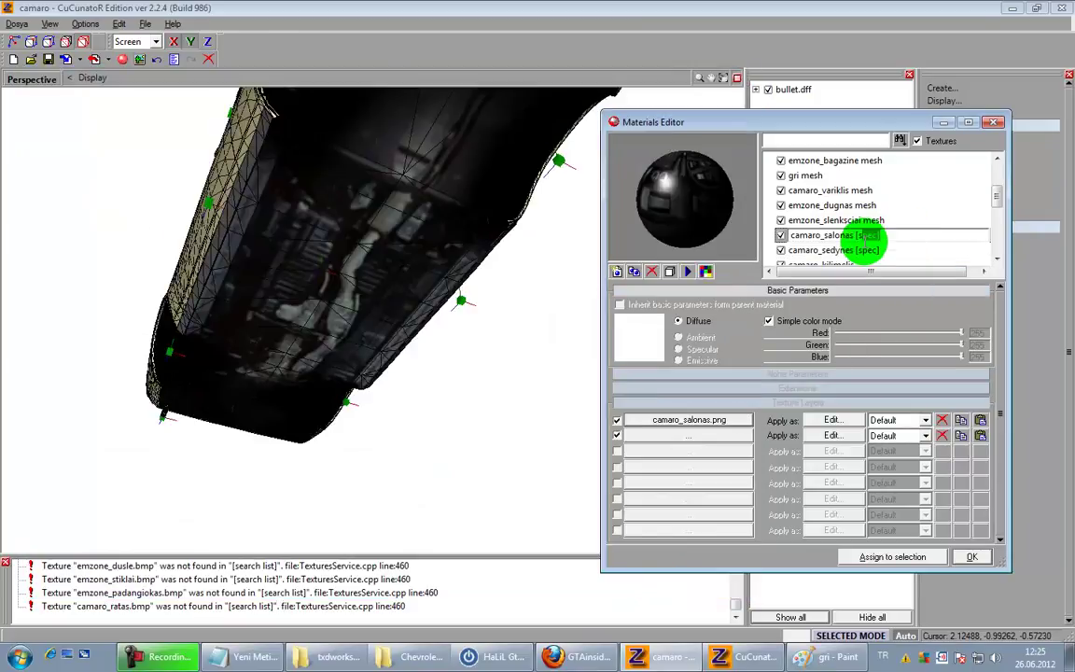
# Step: Assign camaro_sedynes.png to the camaro_sedynes [spec] material and rename the material as camaro_sedynes mesh
pyautogui.click(863, 250)
pyautogui.scroll(-1, 859, 224)
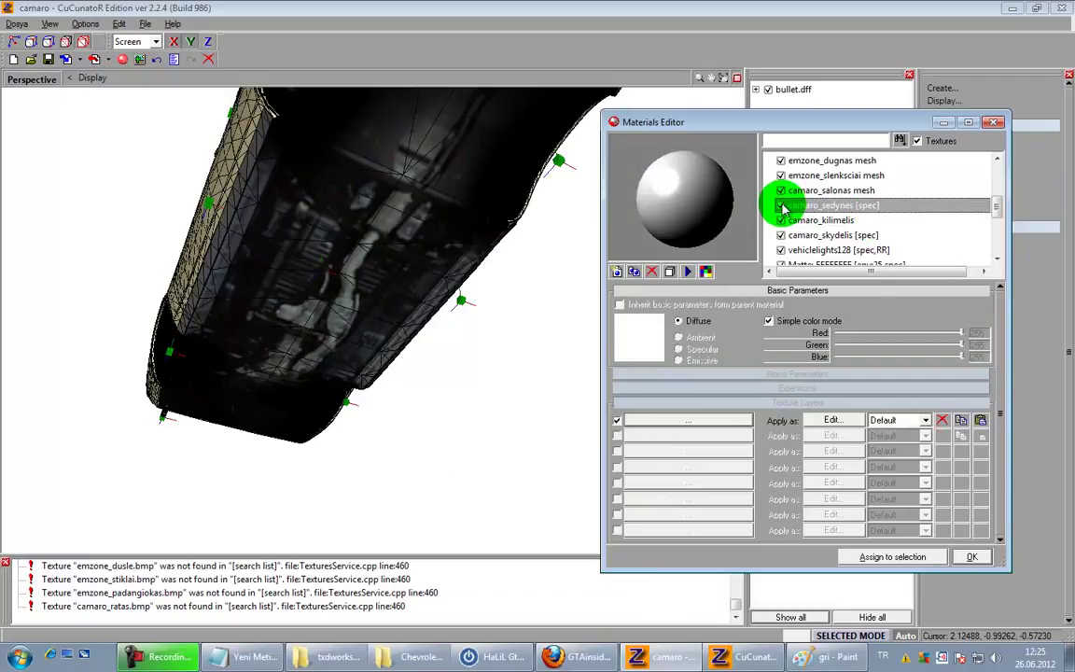
pyautogui.scroll(-2, 484, 403)
pyautogui.moveTo(484, 404); pyautogui.dragTo(478, 432, button='middle')
pyautogui.scroll(4, 396, 364)
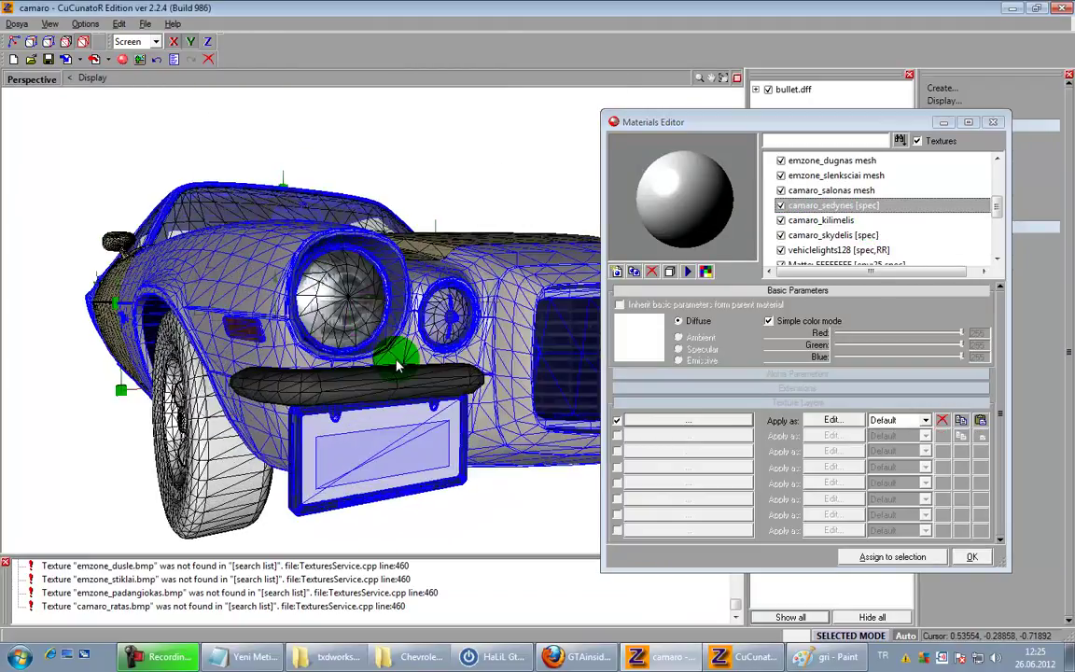
pyautogui.moveTo(397, 364); pyautogui.dragTo(358, 328, button='middle')
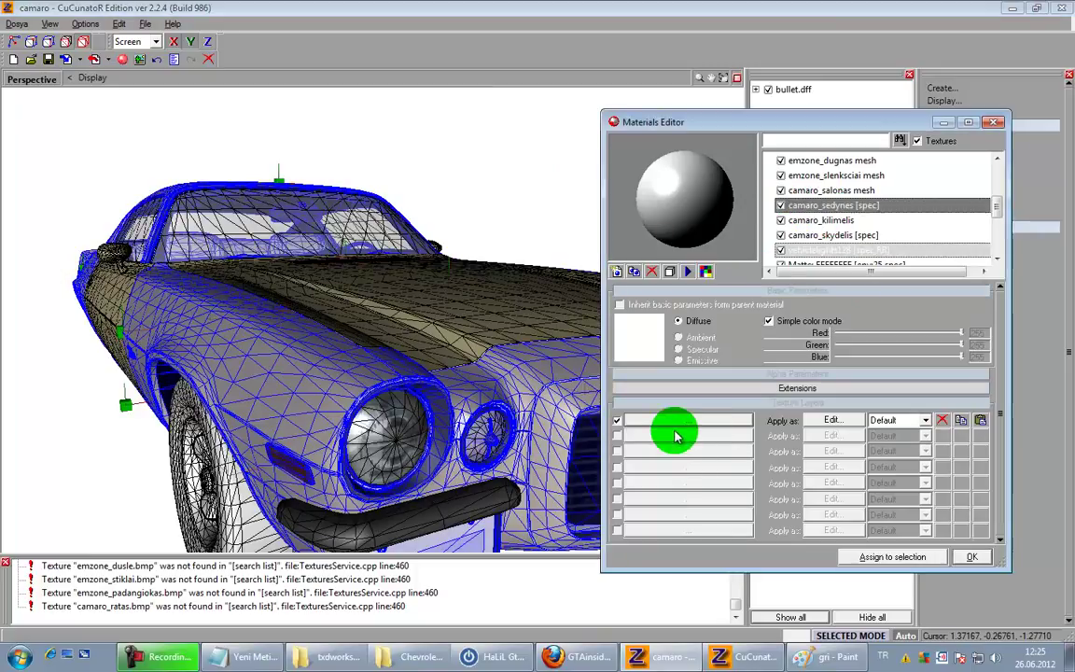
pyautogui.doubleClick(678, 441)
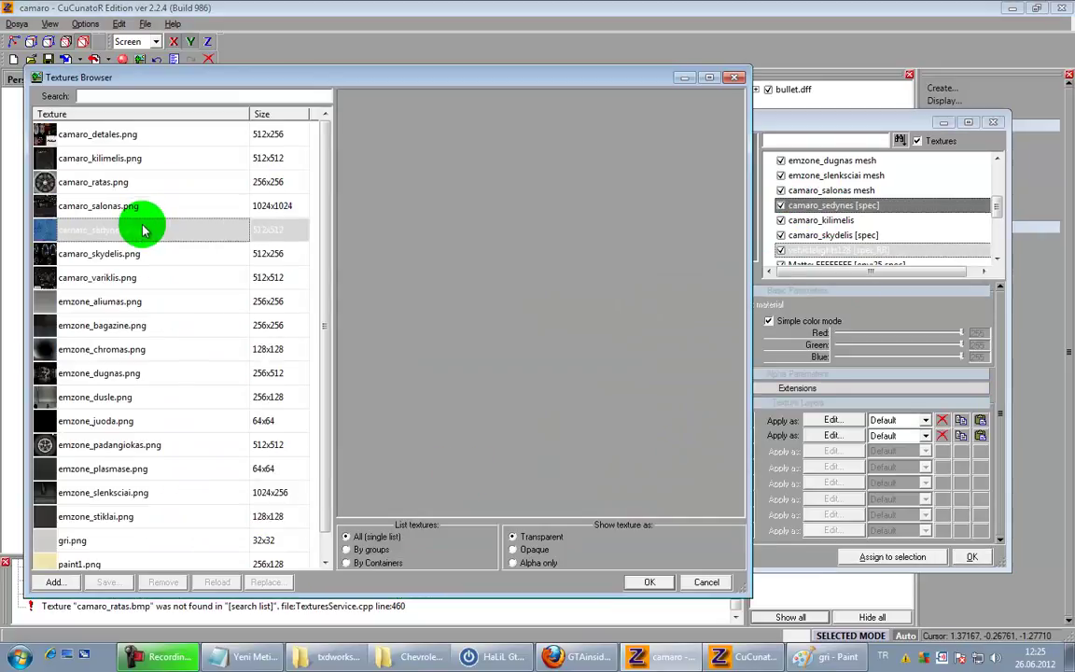
pyautogui.click(145, 230)
pyautogui.click(646, 586)
pyautogui.moveTo(413, 340); pyautogui.dragTo(380, 353, button='middle')
pyautogui.click(873, 192)
pyautogui.click(903, 208)
pyautogui.moveTo(903, 207); pyautogui.dragTo(891, 231)
# Step: Rename the camaro_kilimelis material as camaro_kilimelis mesh and assign camaro_kilimelis.png as its texture
pyautogui.click(895, 221)
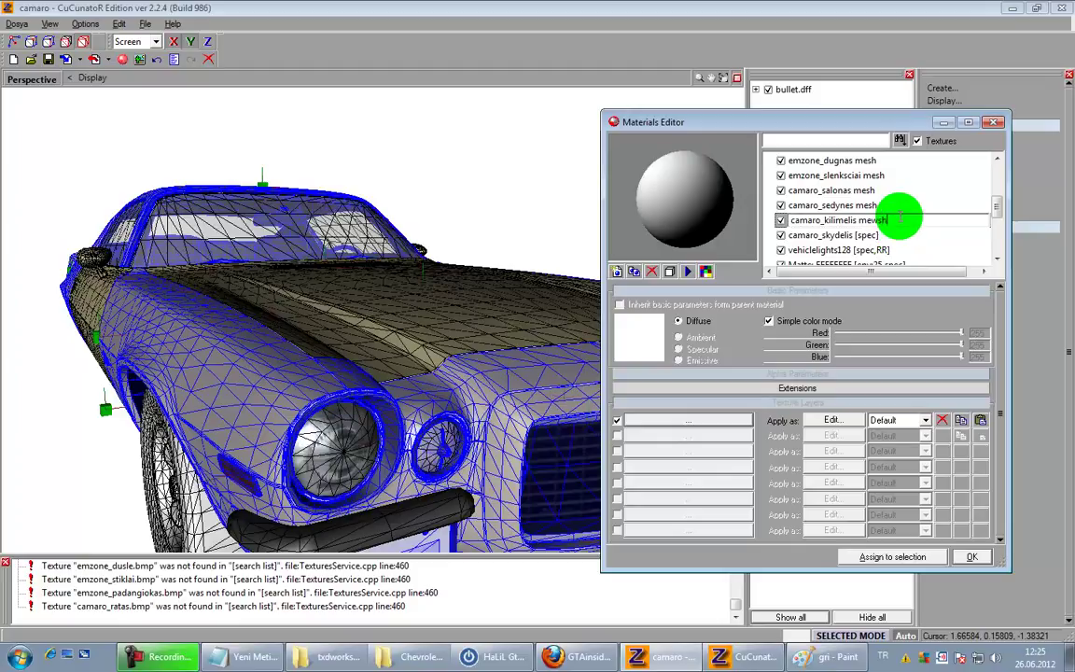
pyautogui.click(719, 422)
pyautogui.click(286, 265)
pyautogui.moveTo(287, 267); pyautogui.dragTo(125, 159)
pyautogui.click(629, 582)
# Step: Assign camaro_skydelis.png as the texture of the camaro_skydelis [spec] material
pyautogui.moveTo(420, 523); pyautogui.dragTo(493, 418)
pyautogui.scroll(5, 492, 357)
pyautogui.moveTo(493, 419); pyautogui.dragTo(451, 365, button='middle')
pyautogui.scroll(-5, 497, 379)
pyautogui.scroll(-3, 451, 365)
pyautogui.click(900, 234)
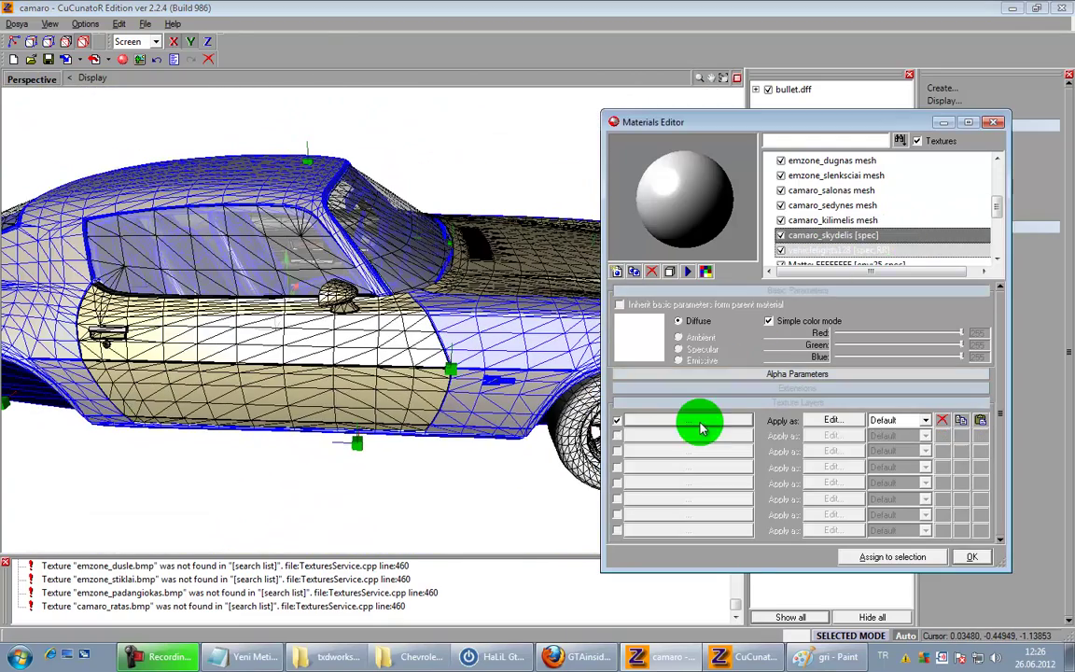
pyautogui.click(696, 425)
pyautogui.click(280, 328)
pyautogui.click(187, 248)
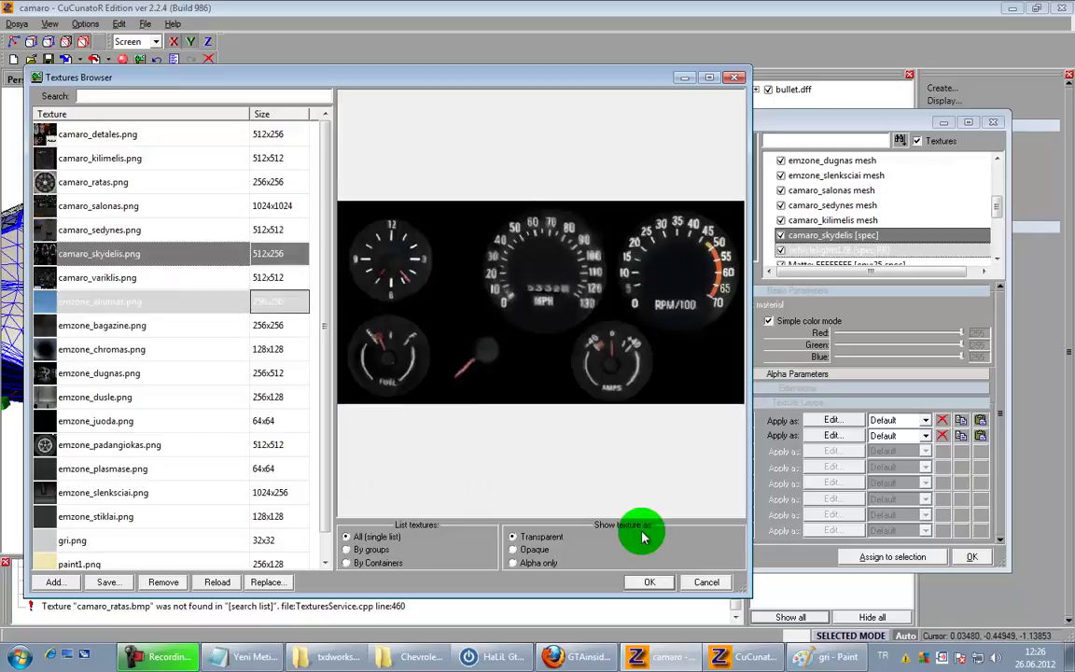
pyautogui.click(647, 582)
# Step: Rename the camaro_skydelis [spec] material as camaro_skydelis mesh and save the camaro file
pyautogui.moveTo(888, 241); pyautogui.dragTo(854, 235)
pyautogui.click(907, 236)
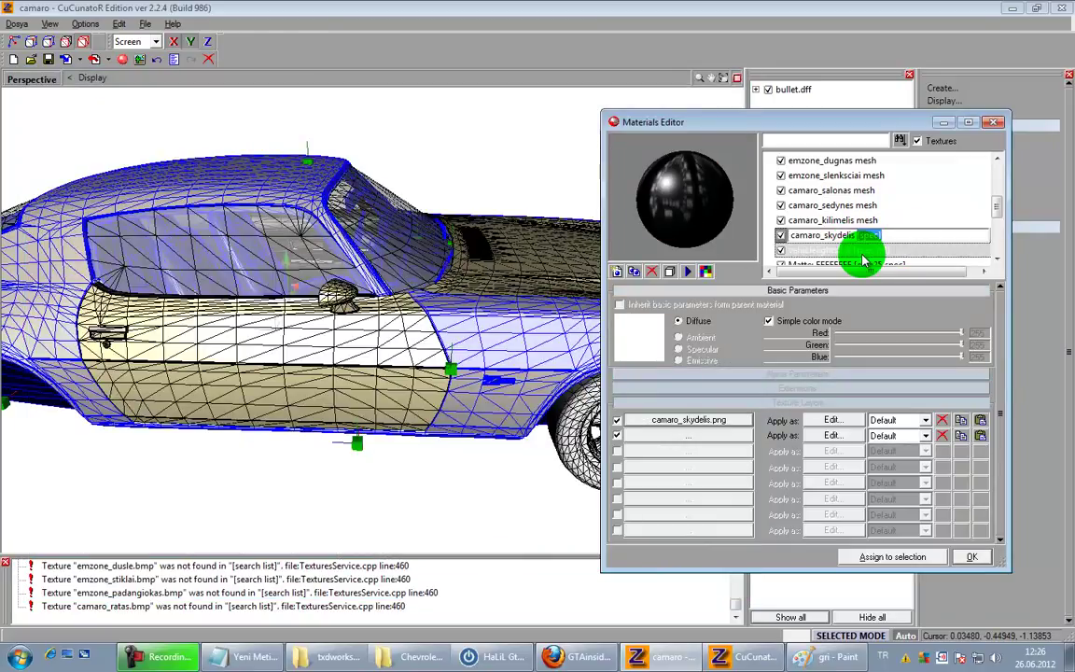
pyautogui.moveTo(254, 401); pyautogui.dragTo(112, 416, button='middle')
pyautogui.click(48, 59)
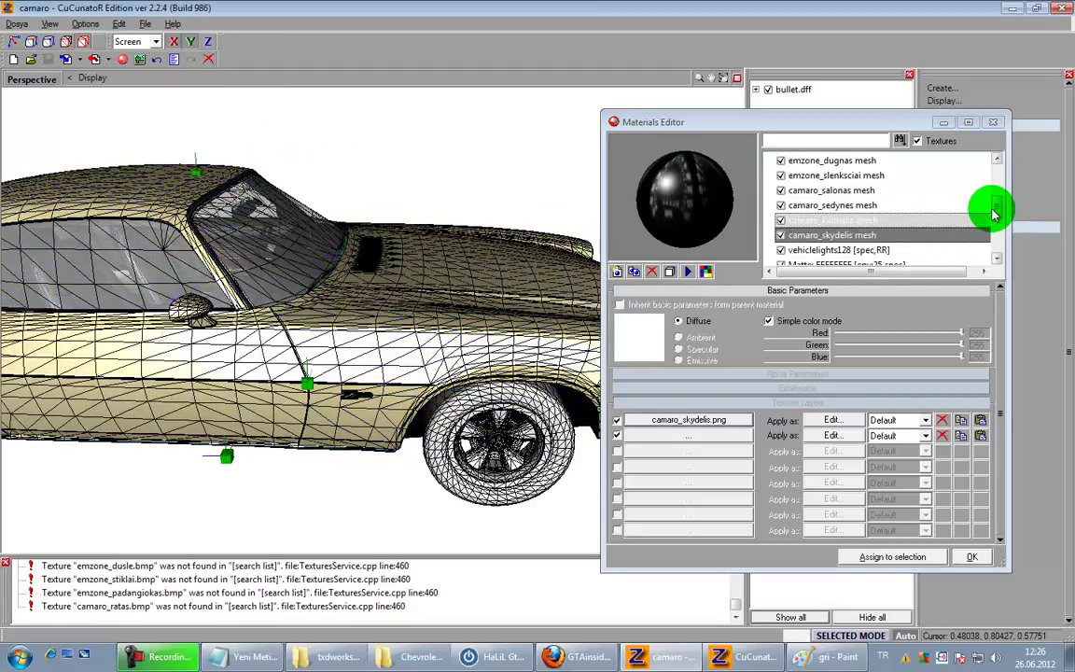
# Step: Change the vehiclelights128 [spec,RR] material's diffuse colour to white by setting green and blue to 255
pyautogui.moveTo(996, 211); pyautogui.dragTo(996, 219)
pyautogui.click(886, 206)
pyautogui.moveTo(437, 396); pyautogui.dragTo(528, 381, button='middle')
pyautogui.click(861, 237)
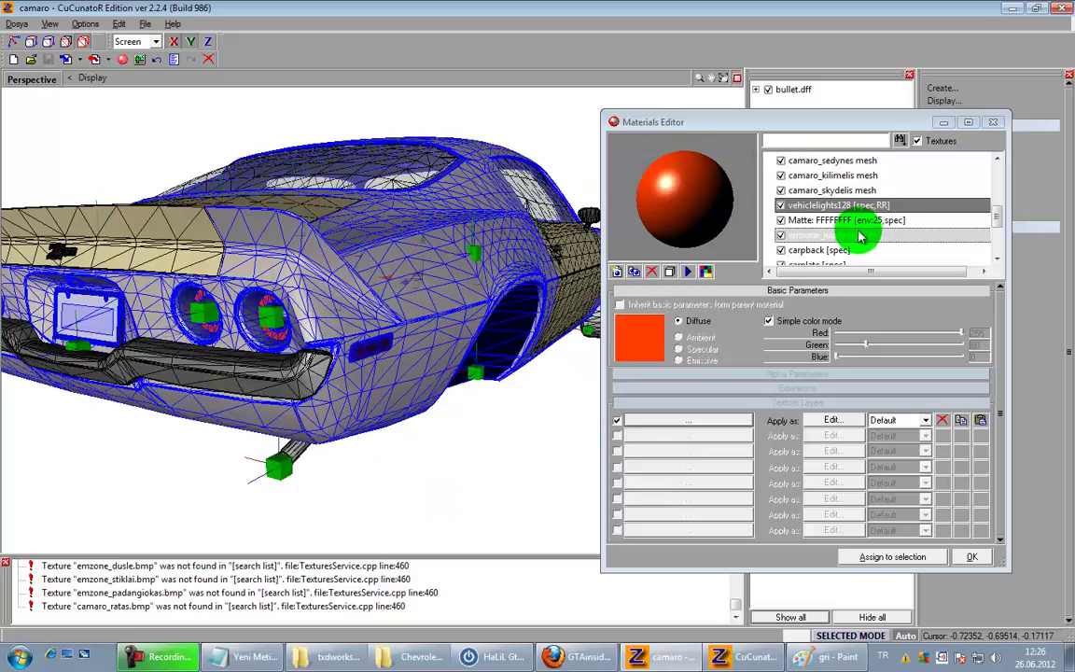
pyautogui.moveTo(415, 294); pyautogui.dragTo(364, 340, button='middle')
pyautogui.moveTo(865, 343); pyautogui.dragTo(991, 355)
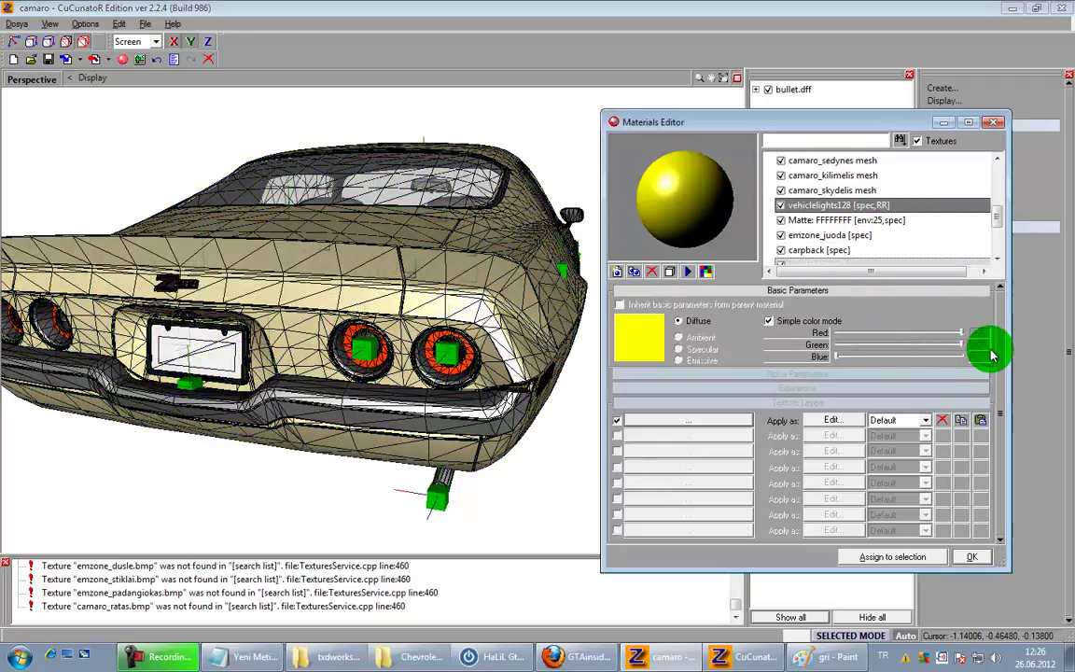
pyautogui.moveTo(852, 364); pyautogui.dragTo(991, 355)
pyautogui.click(908, 213)
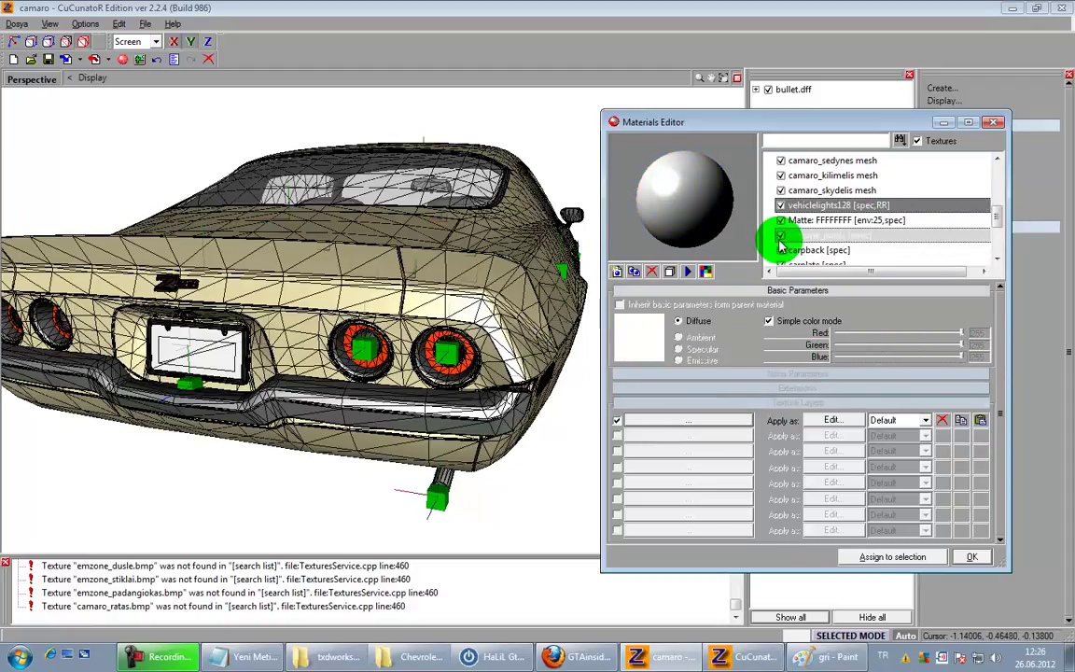
# Step: Start adding a texture for the vehiclelights128 [spec,RR] material and select vehiclelights128 in the HaLiL Gta IV Özel folder
pyautogui.click(731, 428)
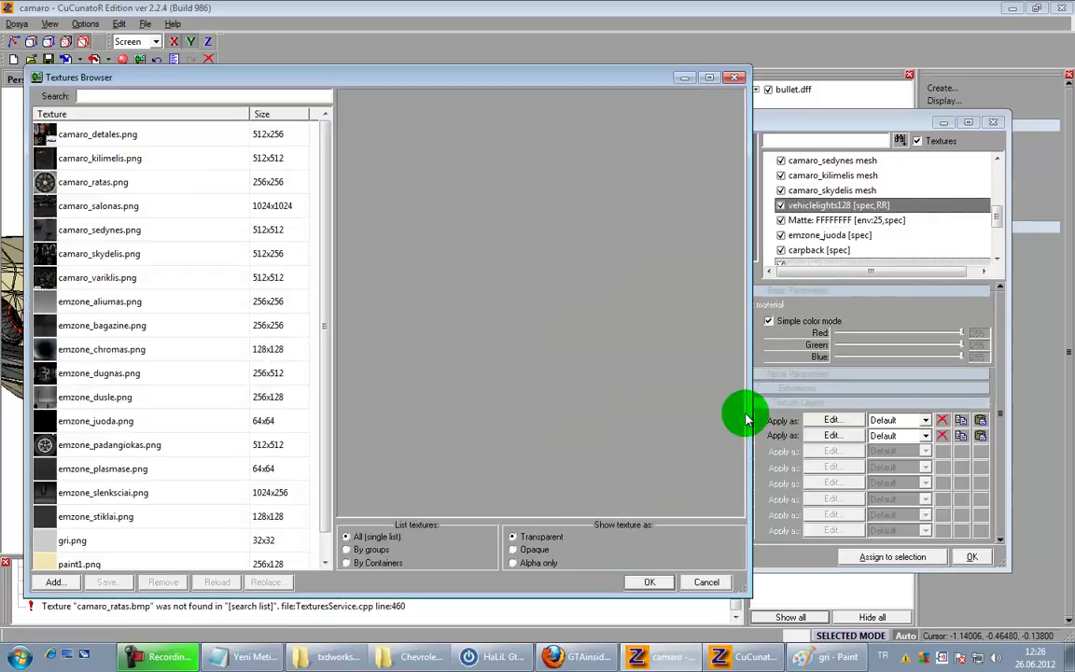
pyautogui.click(54, 582)
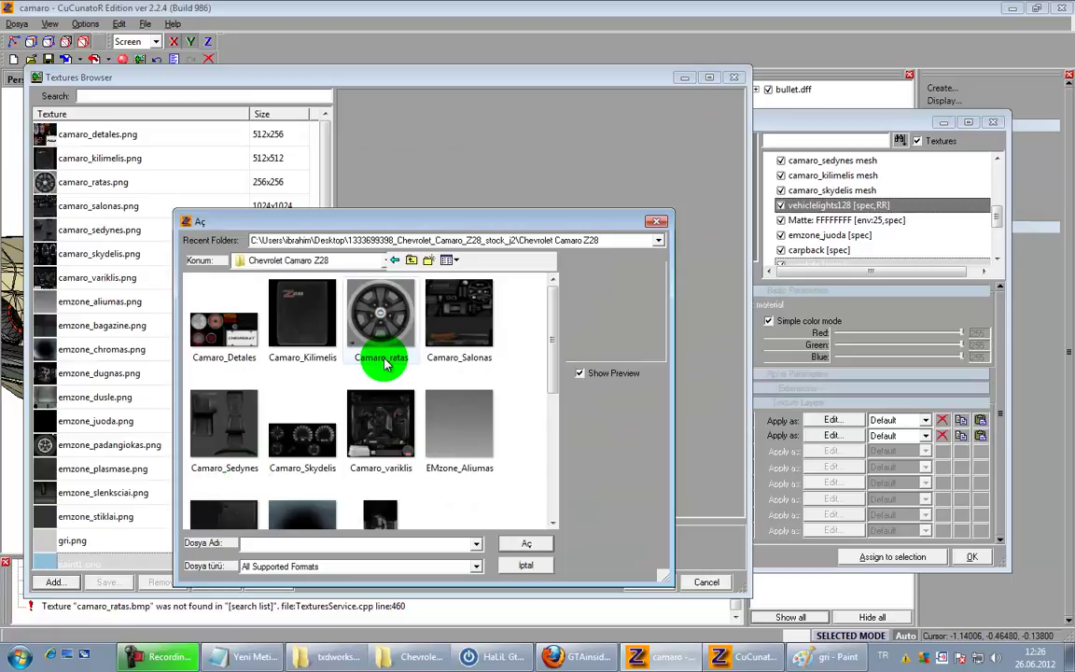
pyautogui.click(336, 260)
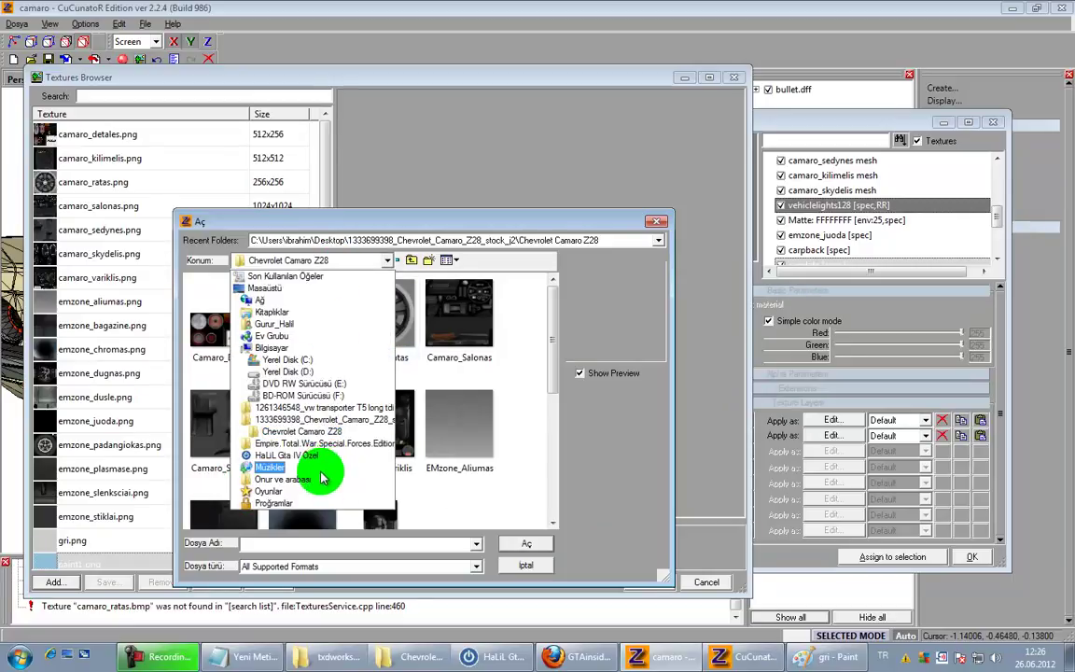
pyautogui.click(312, 455)
pyautogui.scroll(-4, 392, 415)
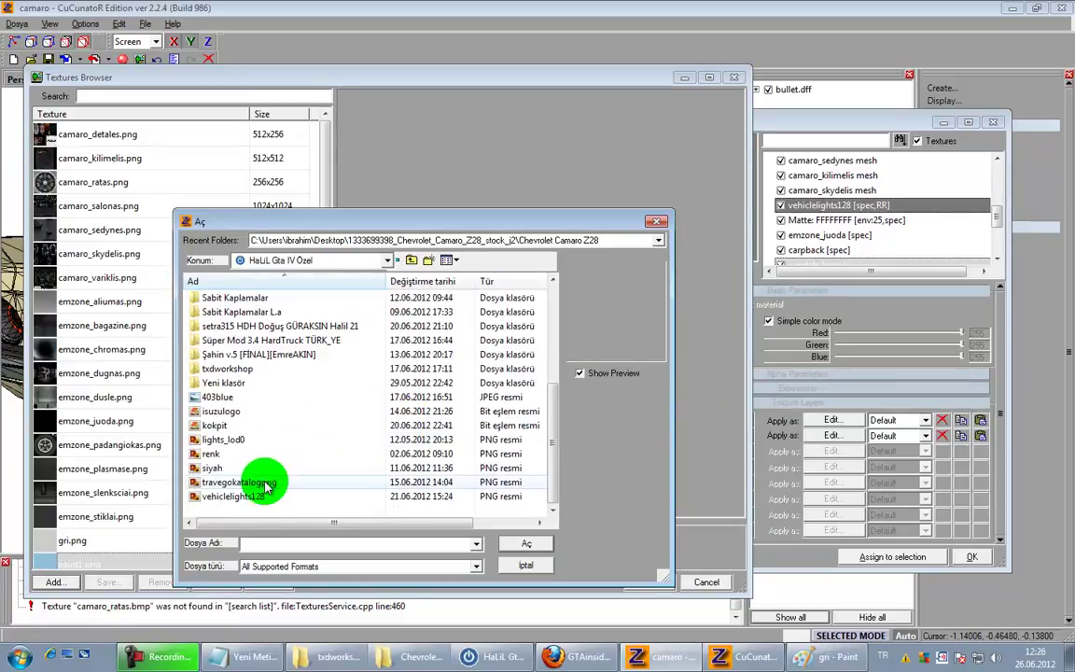
pyautogui.click(233, 497)
pyautogui.scroll(5, 289, 393)
# Step: Add vehiclelights128.png from the Chevrolet Camaro Z28 folder and assign it as the vehiclelights128 [spec,RR] material's texture
pyautogui.click(276, 261)
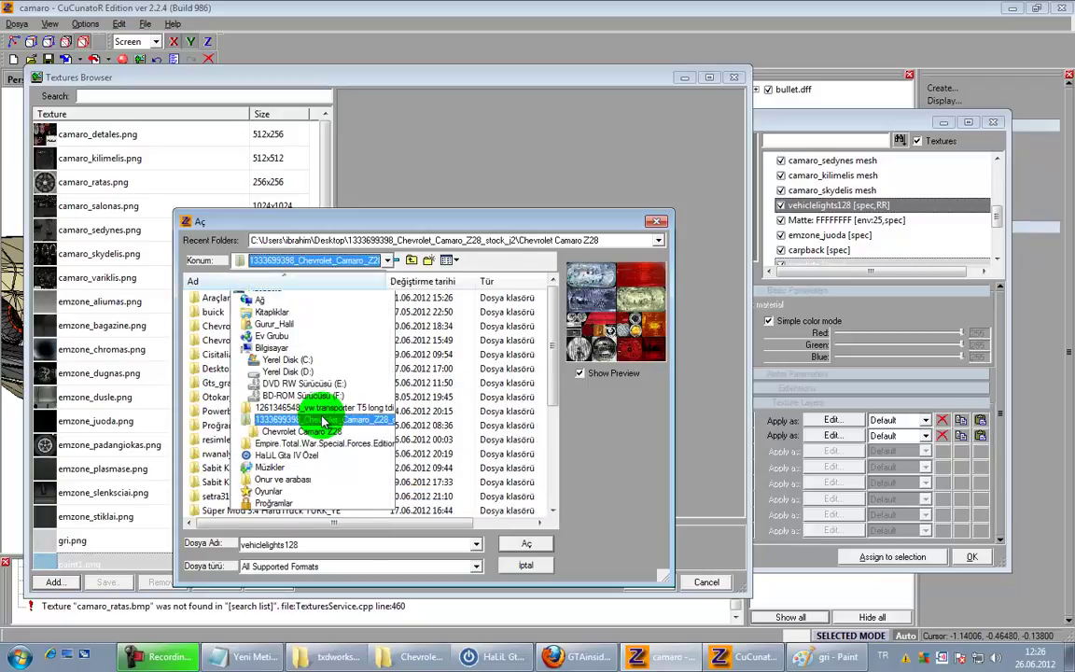
pyautogui.click(290, 420)
pyautogui.doubleClick(250, 350)
pyautogui.scroll(-5, 526, 421)
pyautogui.doubleClick(439, 465)
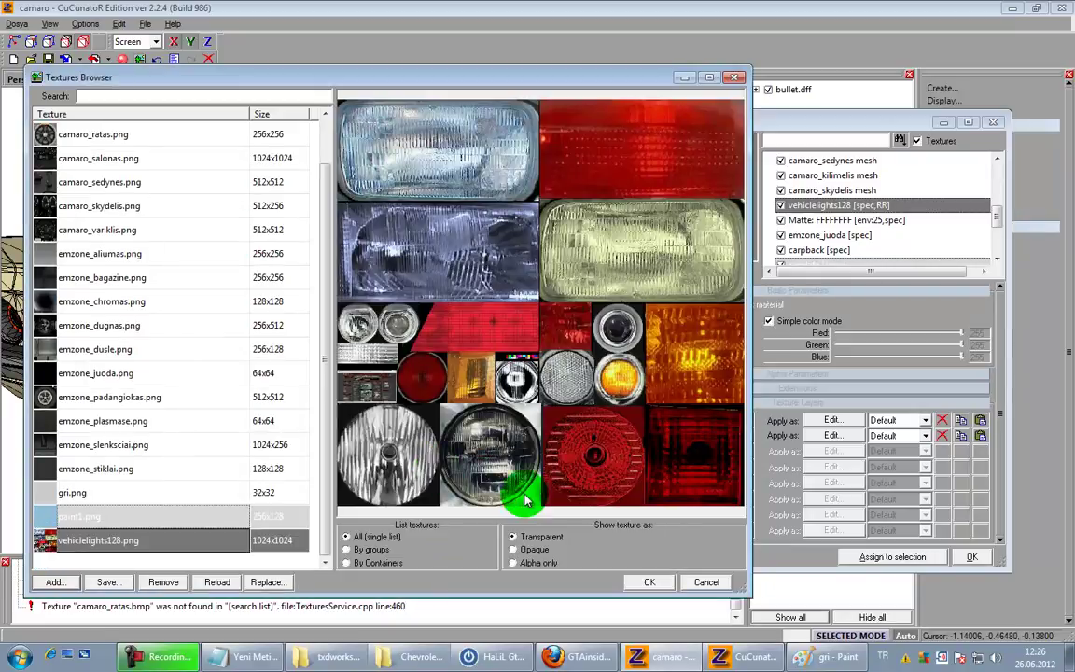
pyautogui.click(667, 584)
# Step: Rename the vehiclelights128 [spec,RR] material as vehiclelights128 lightsemissive
pyautogui.moveTo(583, 504); pyautogui.dragTo(529, 474, button='middle')
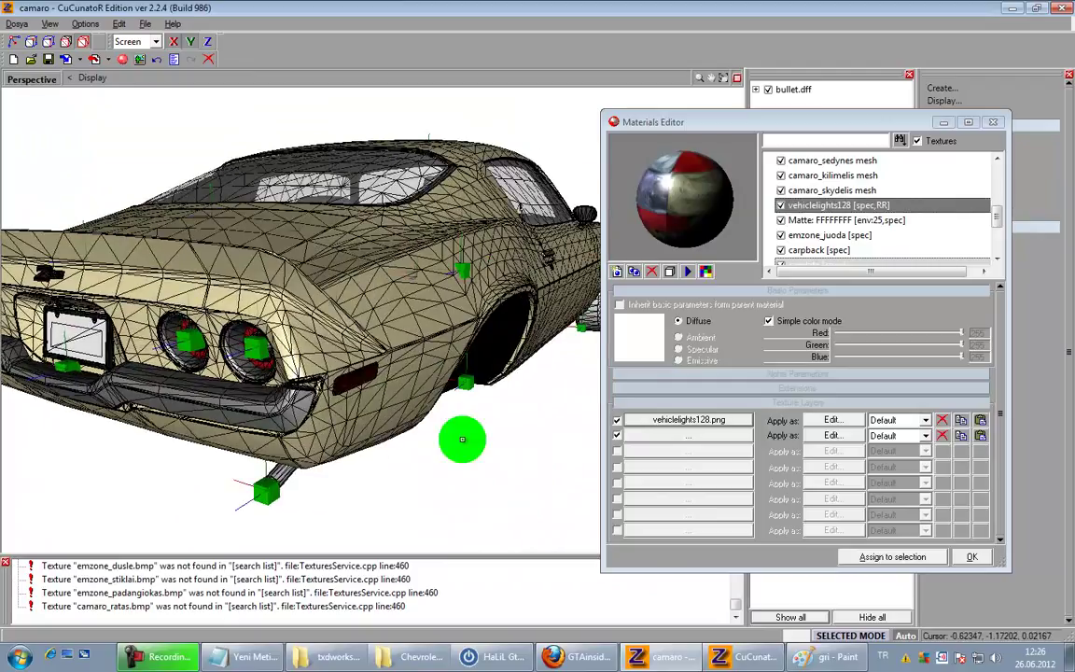
pyautogui.moveTo(290, 362); pyautogui.dragTo(386, 356, button='middle')
pyautogui.click(900, 206)
pyautogui.moveTo(901, 207); pyautogui.dragTo(860, 207)
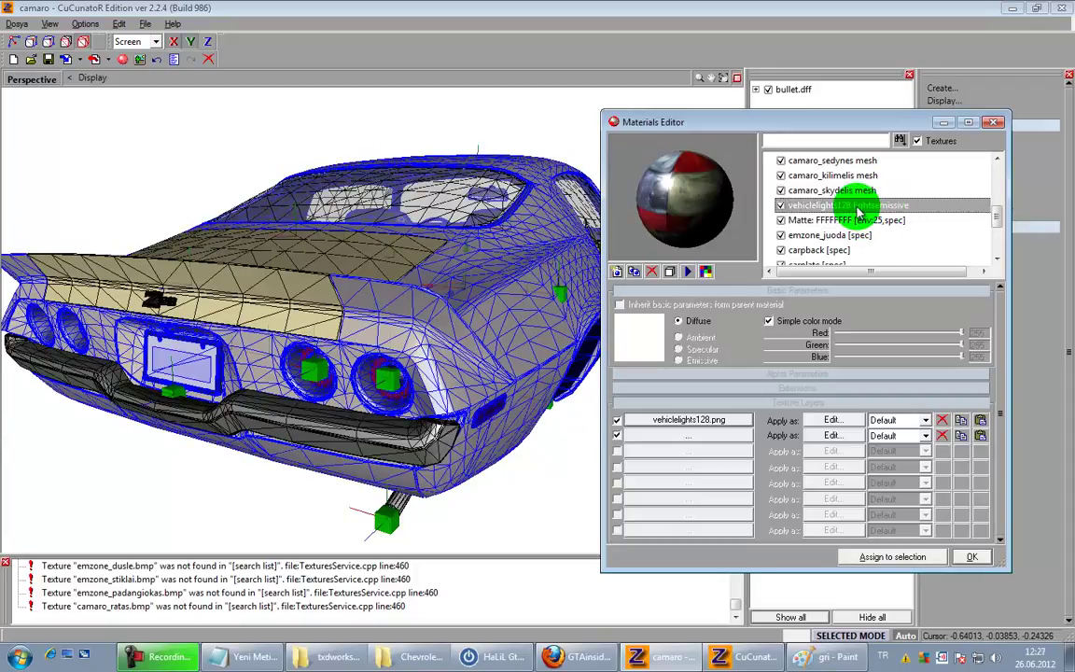
# Step: Select the Matte: FFFFFFFF [env:25,spec] material and save the camaro file
pyautogui.click(810, 221)
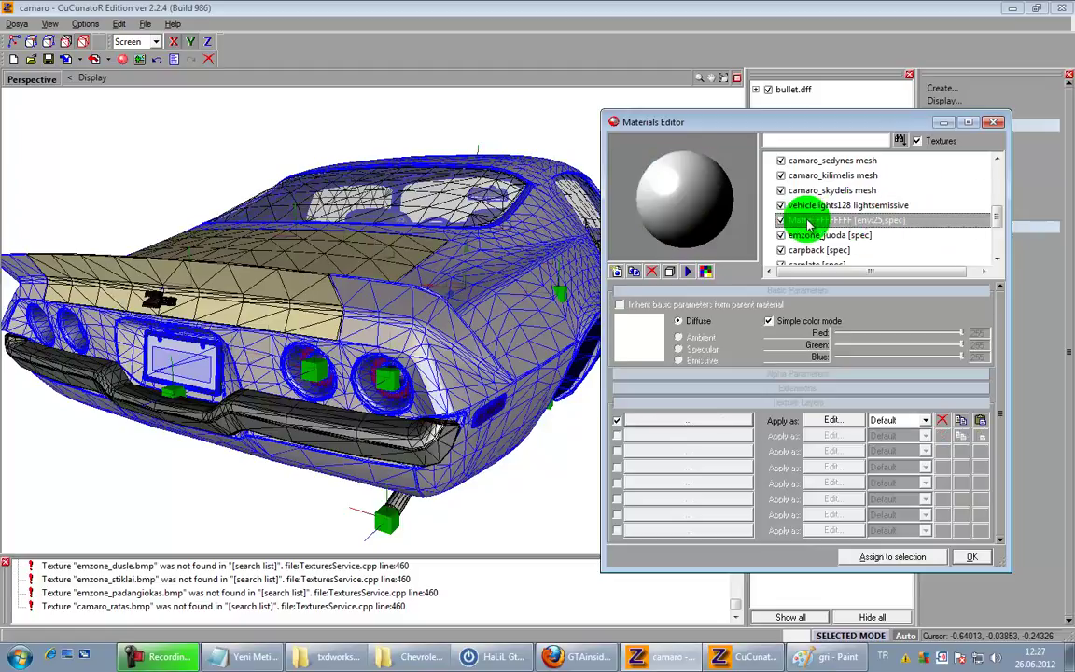
pyautogui.moveTo(551, 444); pyautogui.dragTo(328, 396, button='middle')
pyautogui.moveTo(433, 461); pyautogui.dragTo(317, 439, button='middle')
pyautogui.click(782, 225)
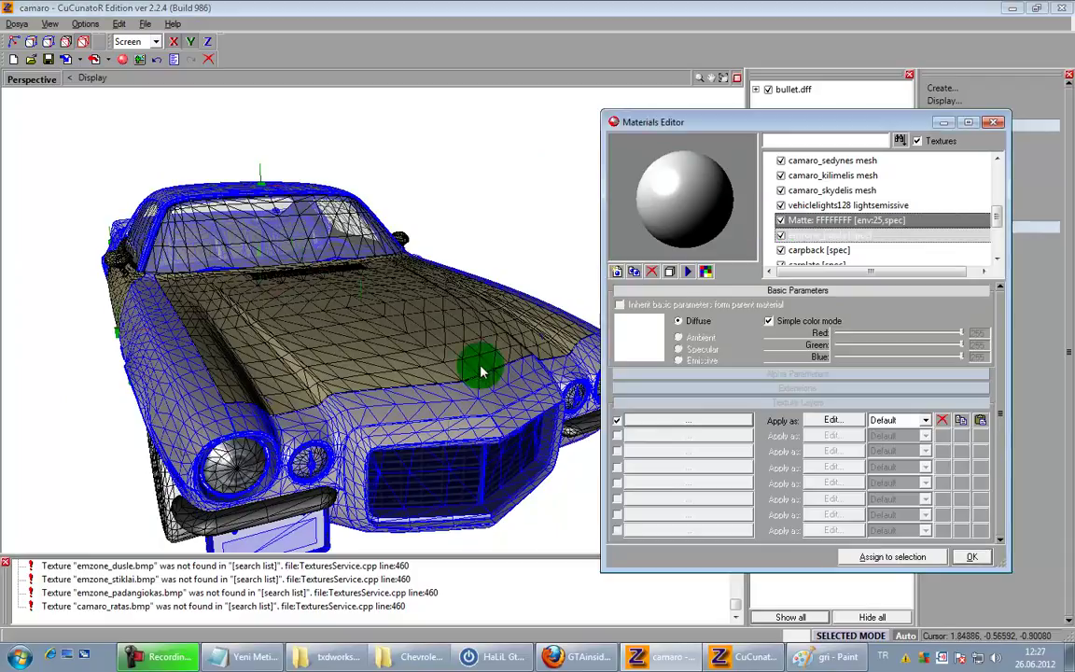
pyautogui.moveTo(108, 263); pyautogui.dragTo(245, 254, button='middle')
pyautogui.click(244, 254)
pyautogui.click(48, 58)
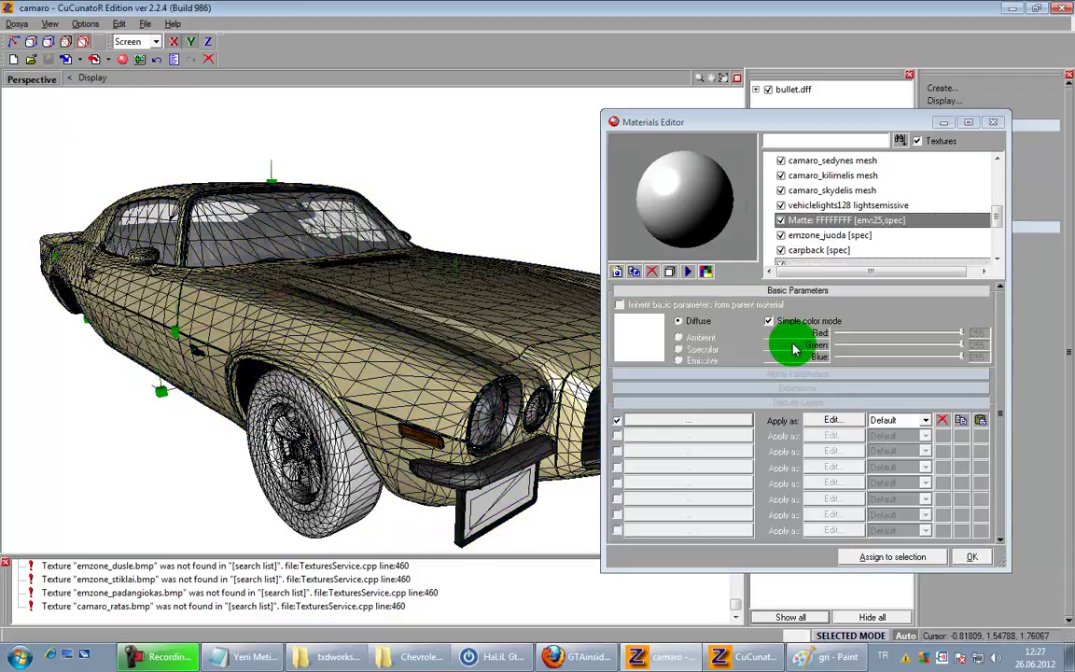
# Step: Switch to Paint and save the blank white image as beyaz in PNG format in the Chevrolet Camaro Z28 folder
pyautogui.click(840, 656)
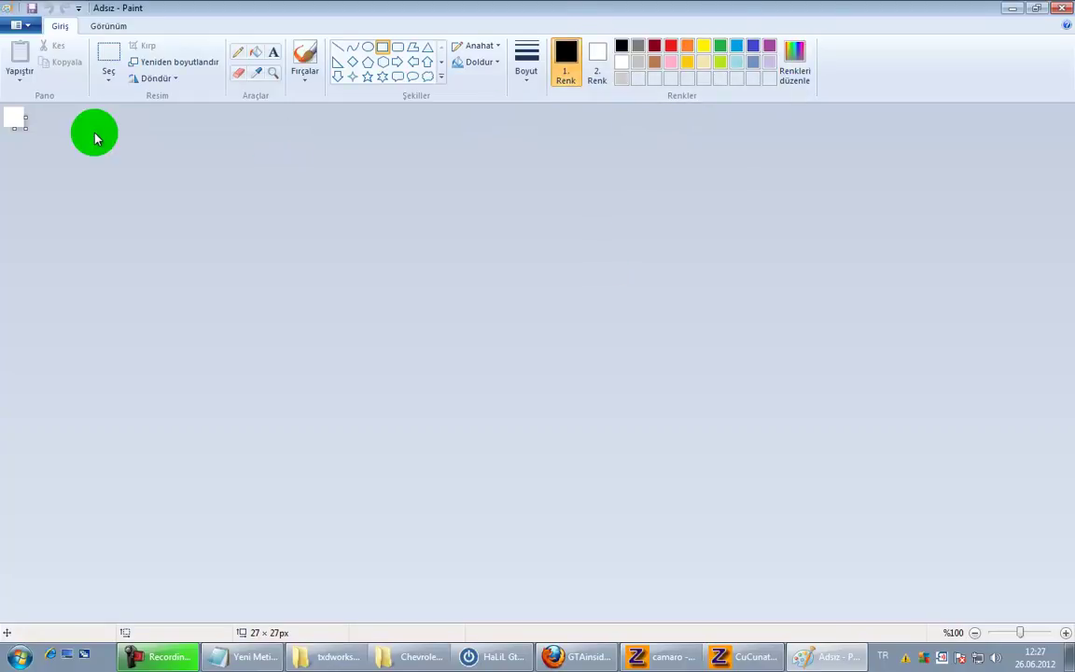
pyautogui.hotkey('ctrl', 's')
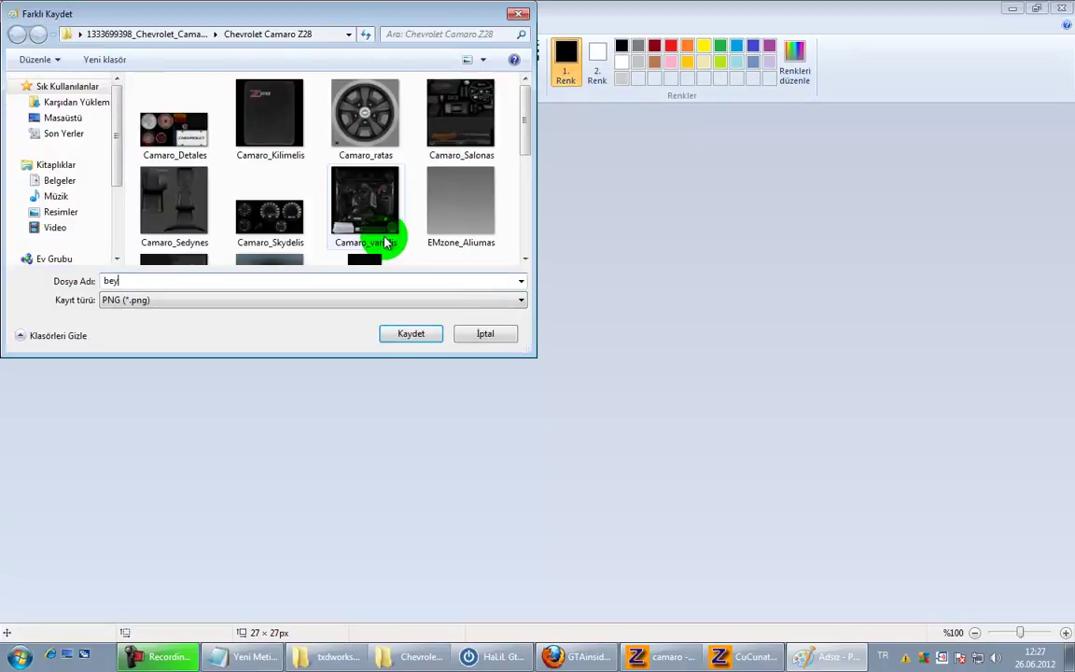
pyautogui.write('bey')
pyautogui.press('Return')
# Step: Back in CuCunatoR, rename the Matte: FFFFFFFF [env:25,spec] material as beyaz mesh and assign beyaz.png as its texture
pyautogui.click(668, 655)
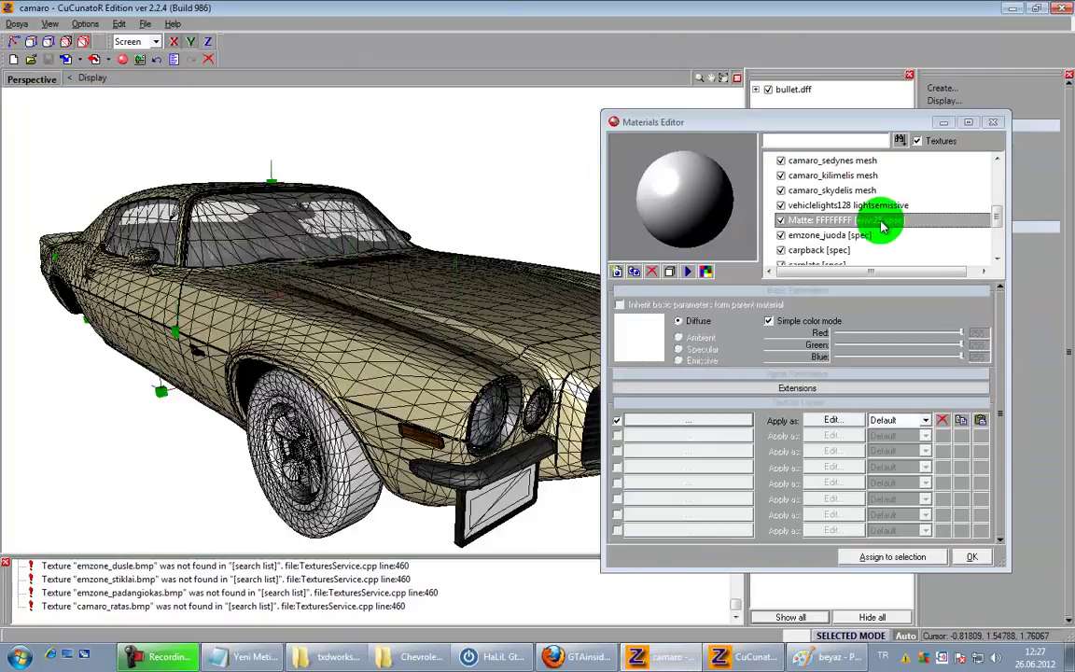
pyautogui.click(870, 221)
pyautogui.write('beyaz mesh')
pyautogui.press('Return')
pyautogui.click(690, 425)
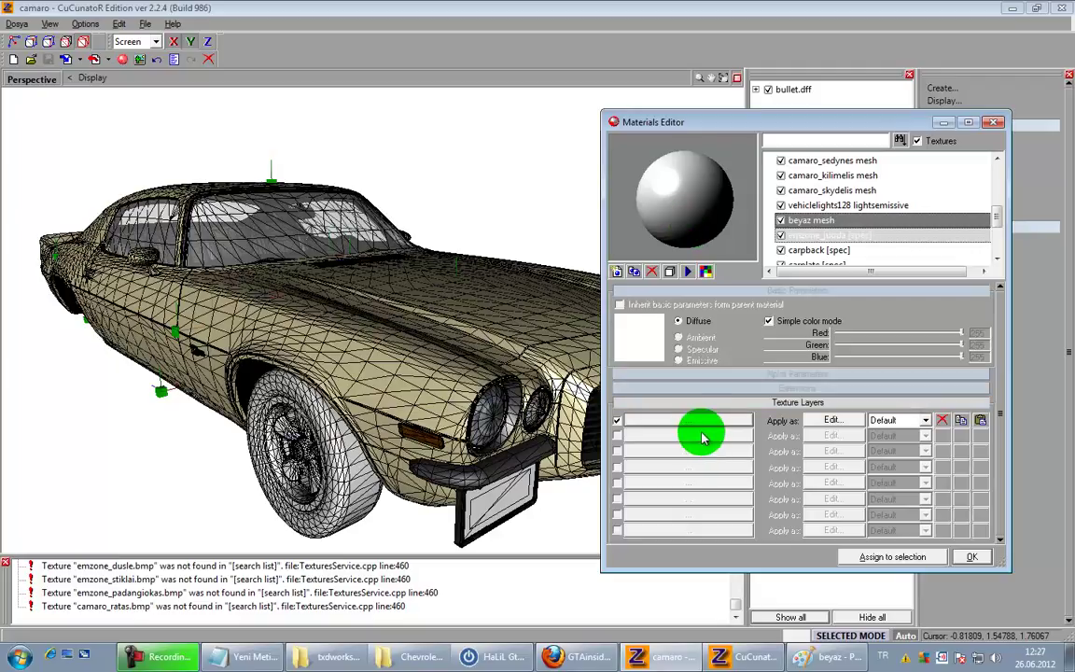
pyautogui.click(58, 579)
pyautogui.doubleClick(227, 322)
pyautogui.click(670, 584)
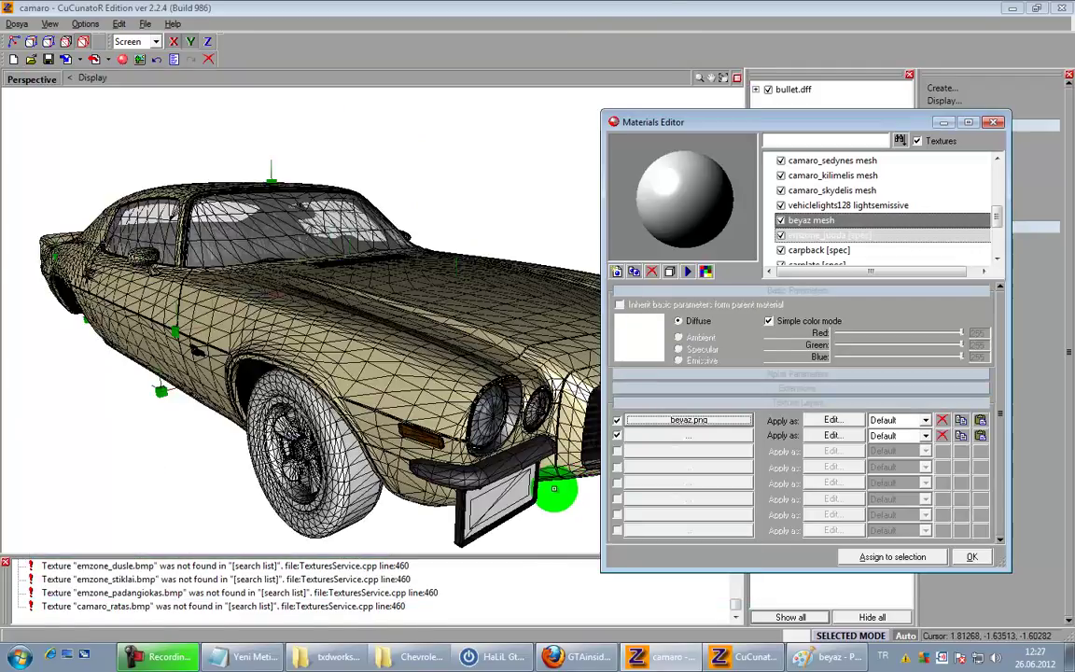
# Step: Assign emzone_juoda.png as the texture of the emzone_juoda [spec] material
pyautogui.click(778, 241)
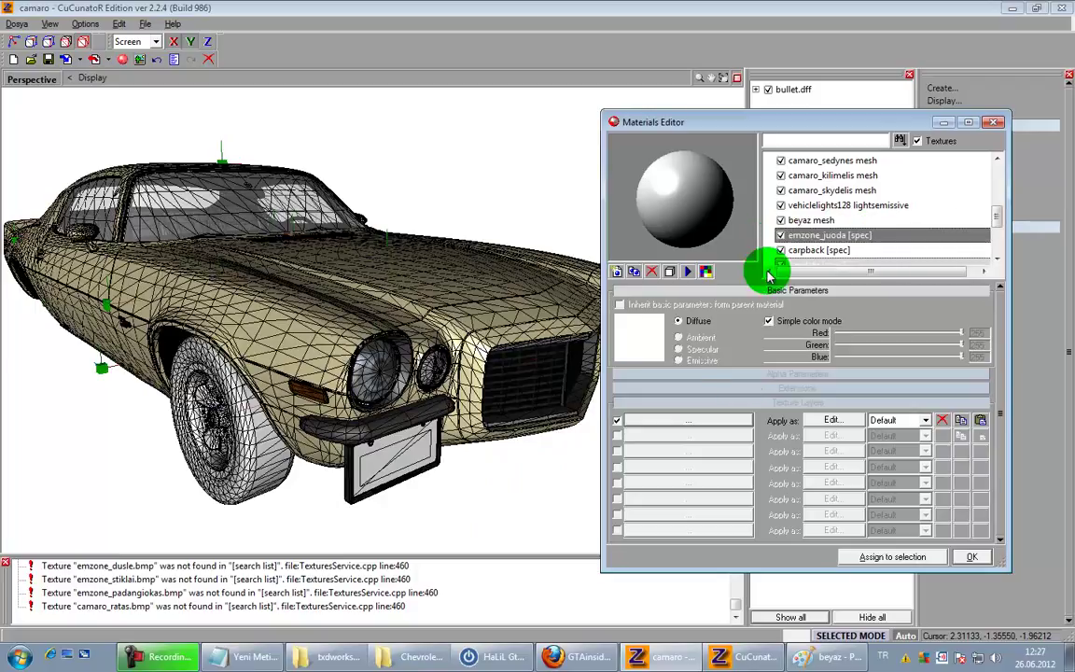
pyautogui.click(720, 420)
pyautogui.click(158, 183)
pyautogui.click(160, 206)
pyautogui.click(156, 277)
pyautogui.scroll(-1, 156, 276)
pyautogui.click(158, 277)
pyautogui.click(156, 374)
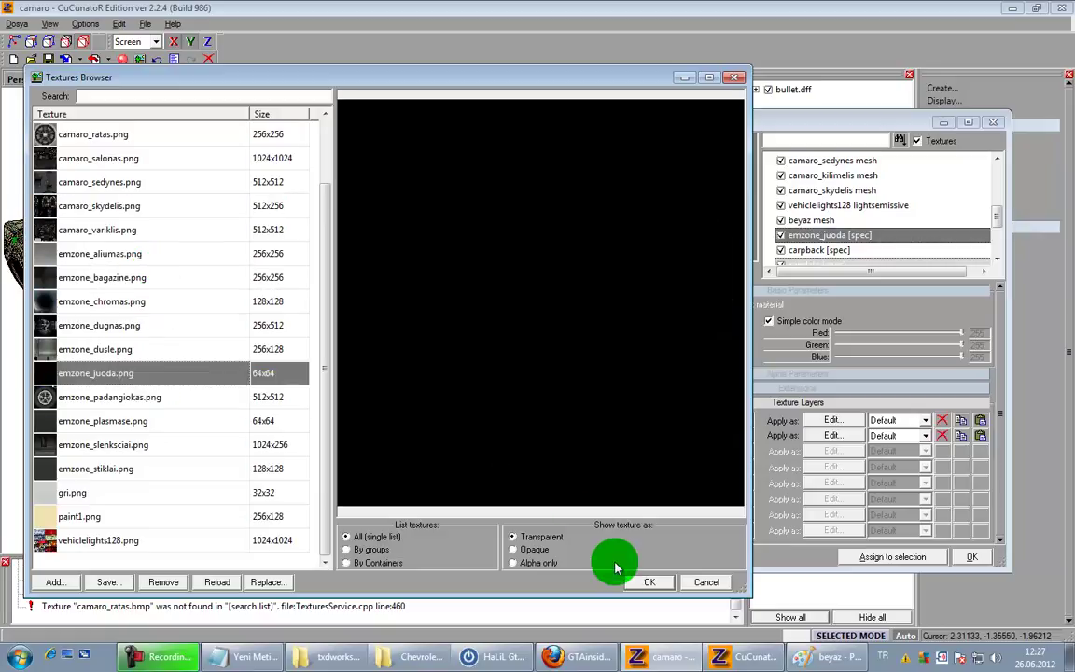
pyautogui.click(649, 585)
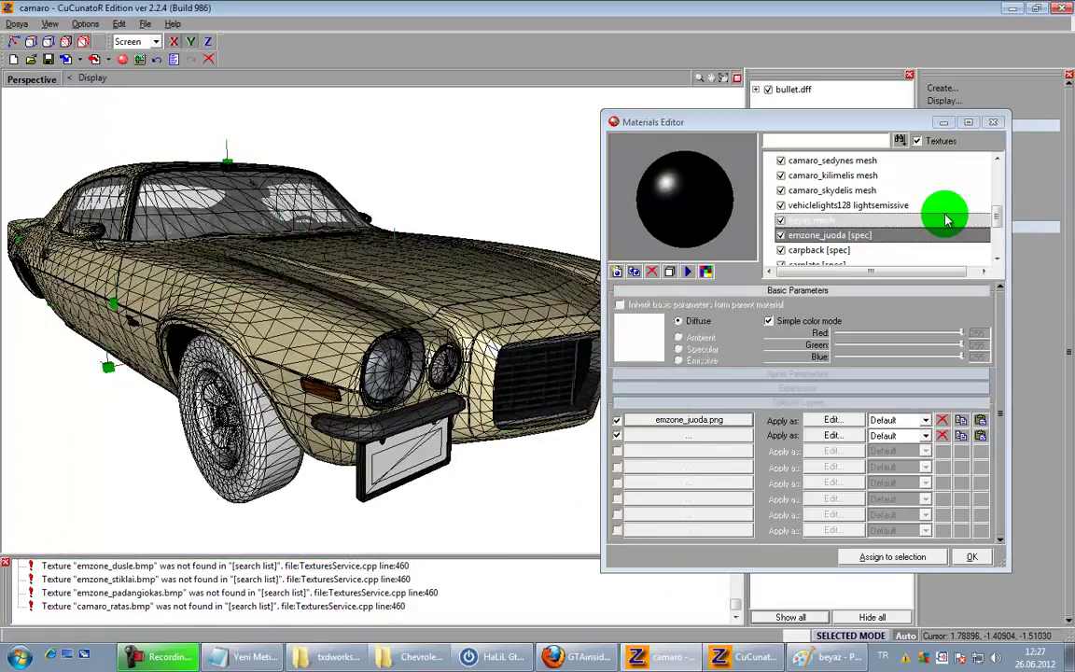
# Step: Rename the emzone_juoda [spec] material as emzone_juoda mesh and save the camaro file
pyautogui.moveTo(996, 222)
pyautogui.mouseDown()
pyautogui.moveTo(999, 184)
pyautogui.moveTo(998, 218)
pyautogui.mouseUp()
pyautogui.click(895, 251)
pyautogui.click(893, 249)
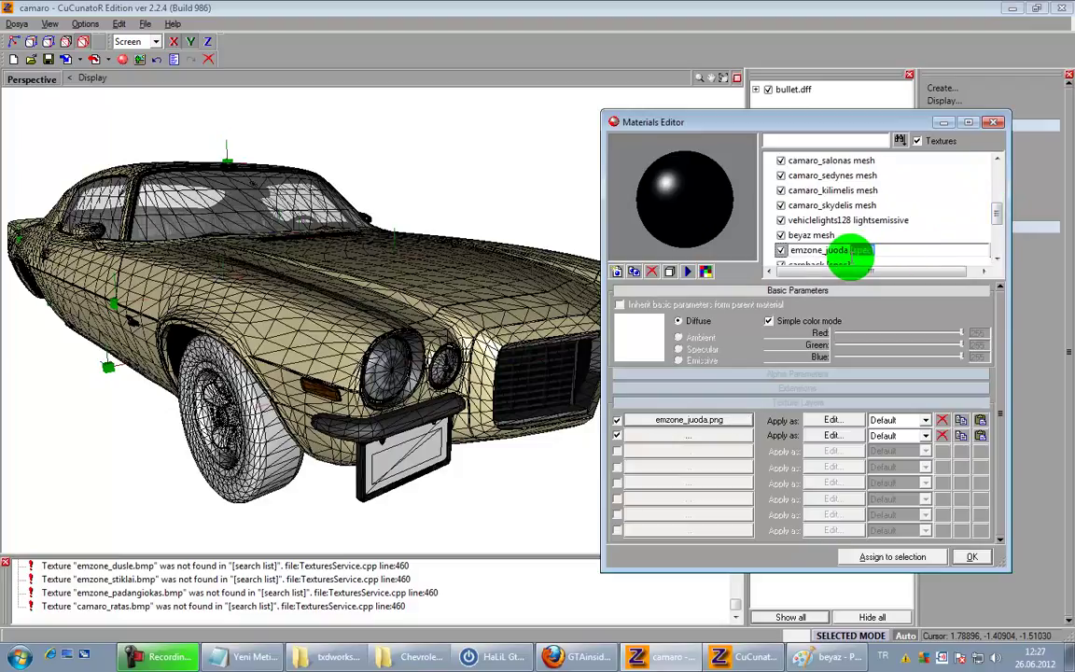
pyautogui.press('Return')
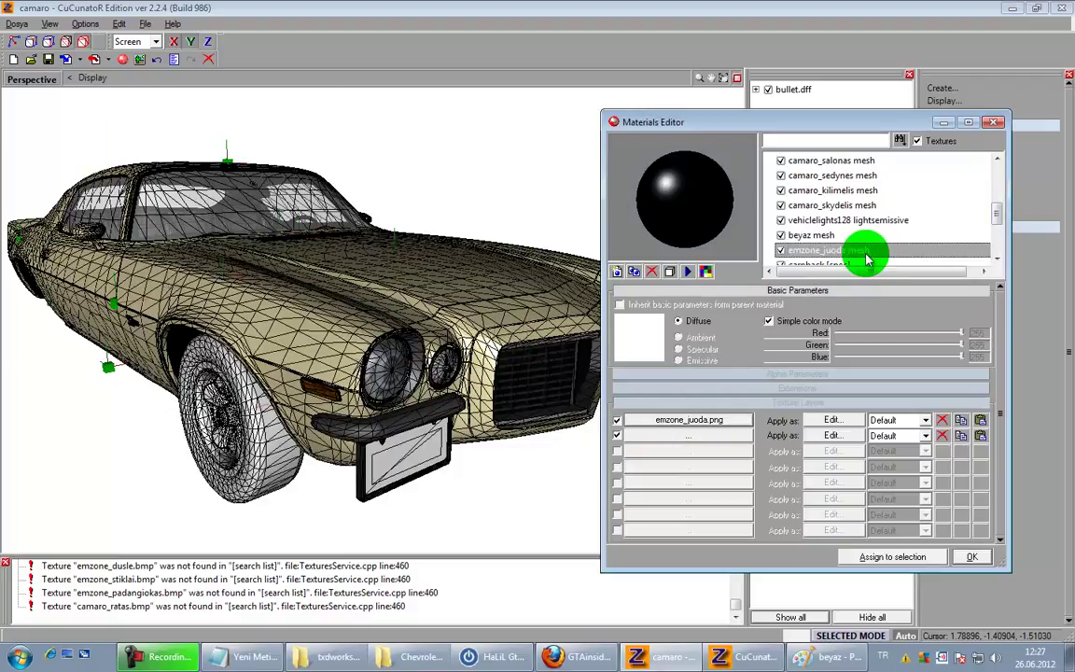
pyautogui.moveTo(463, 455); pyautogui.dragTo(478, 448, button='middle')
pyautogui.click(48, 59)
# Step: Delete the carpback [spec] and carplate [spec] materials and select the vehiclelights128 [spec,FL] material
pyautogui.scroll(-2, 444, 441)
pyautogui.keyDown('alt'); pyautogui.moveTo(490, 442); pyautogui.dragTo(502, 458, button='middle'); pyautogui.keyUp('alt')
pyautogui.scroll(1, 408, 379)
pyautogui.scroll(2, 408, 379)
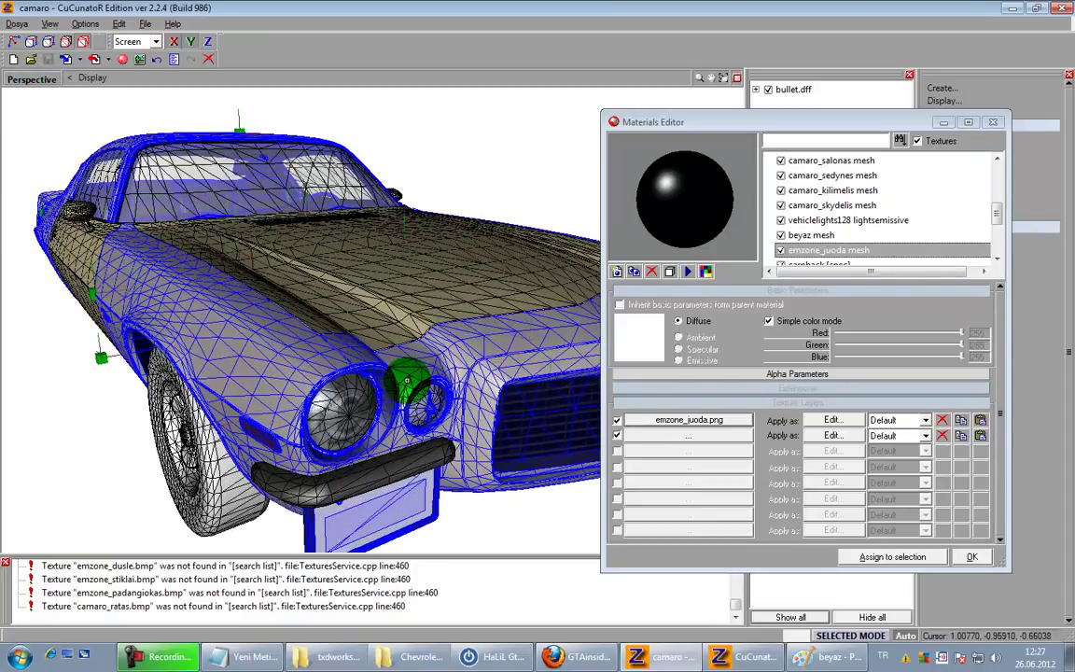
pyautogui.moveTo(997, 219); pyautogui.dragTo(998, 232)
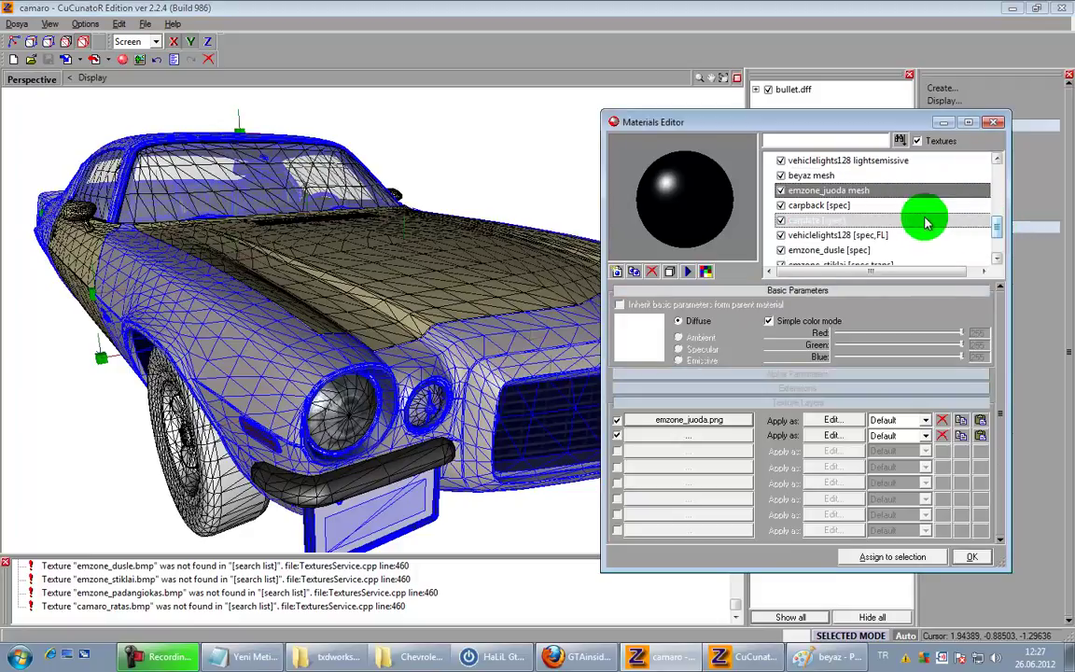
pyautogui.click(910, 210)
pyautogui.moveTo(784, 212)
pyautogui.mouseDown()
pyautogui.moveTo(828, 202)
pyautogui.moveTo(845, 215)
pyautogui.moveTo(789, 180)
pyautogui.mouseUp()
# Step: Examine the car's front headlight and the small round light beside the grille up close
pyautogui.moveTo(563, 408); pyautogui.dragTo(441, 381, button='middle')
pyautogui.scroll(5, 161, 300)
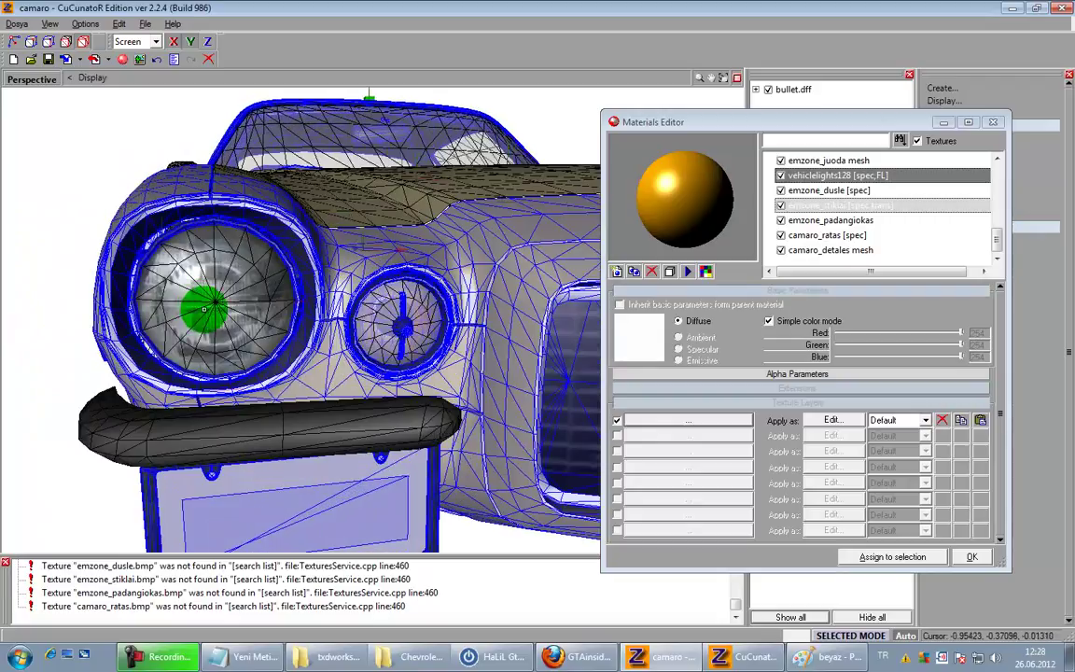
pyautogui.scroll(3, 218, 313)
pyautogui.scroll(-3, 374, 350)
pyautogui.scroll(3, 385, 344)
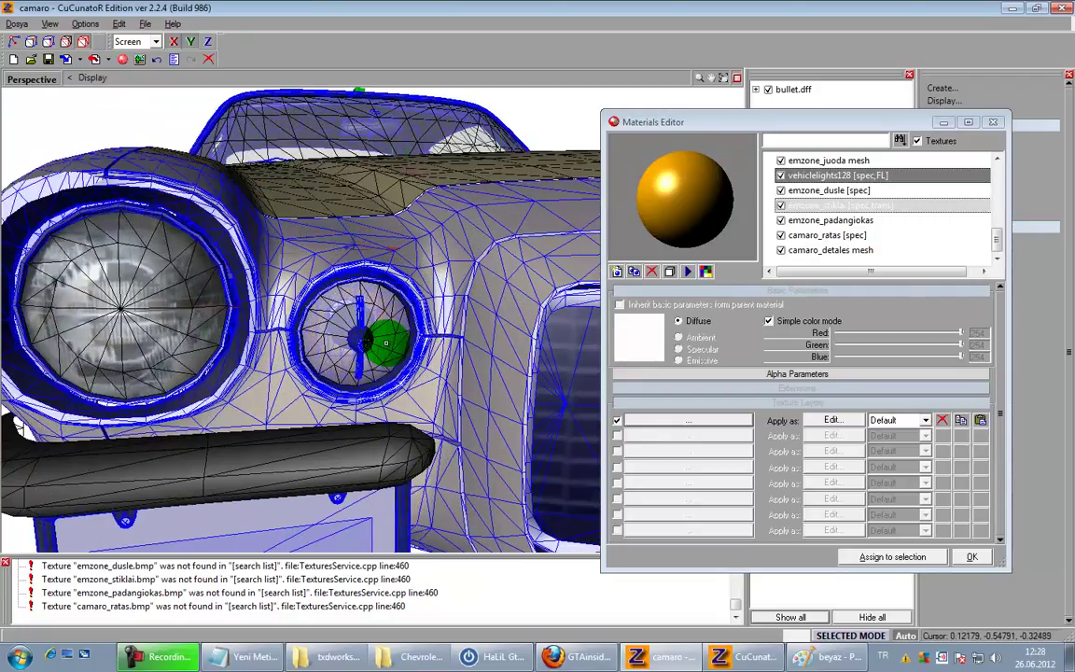
pyautogui.scroll(-3, 385, 343)
pyautogui.moveTo(387, 354); pyautogui.dragTo(362, 350, button='middle')
pyautogui.scroll(3, 414, 364)
pyautogui.scroll(-3, 413, 364)
pyautogui.scroll(3, 362, 350)
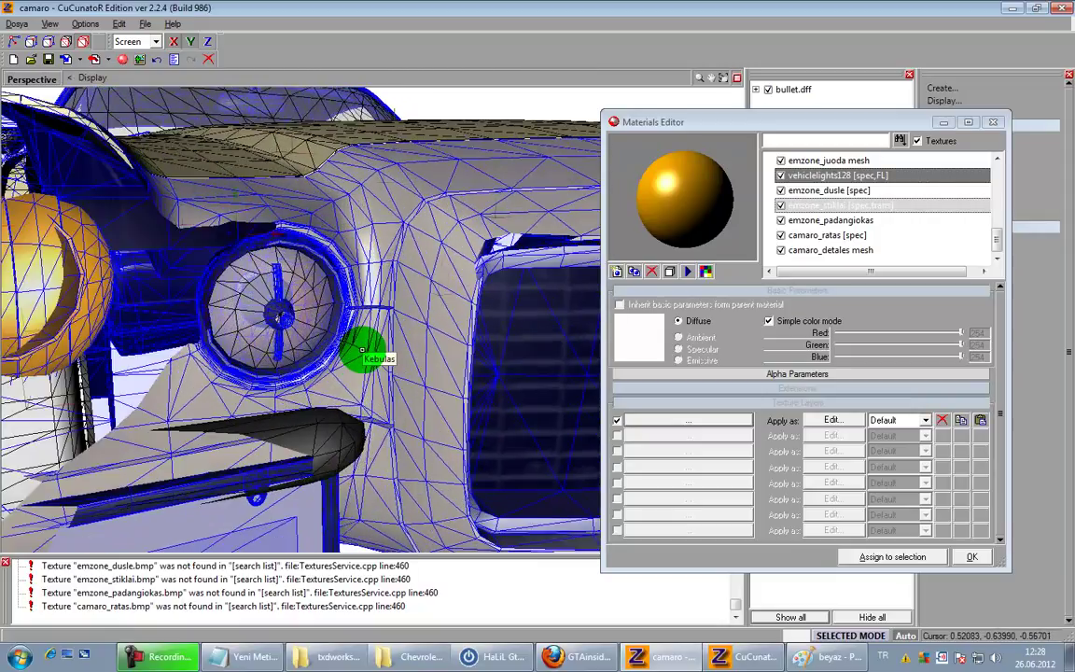
pyautogui.scroll(-4, 363, 350)
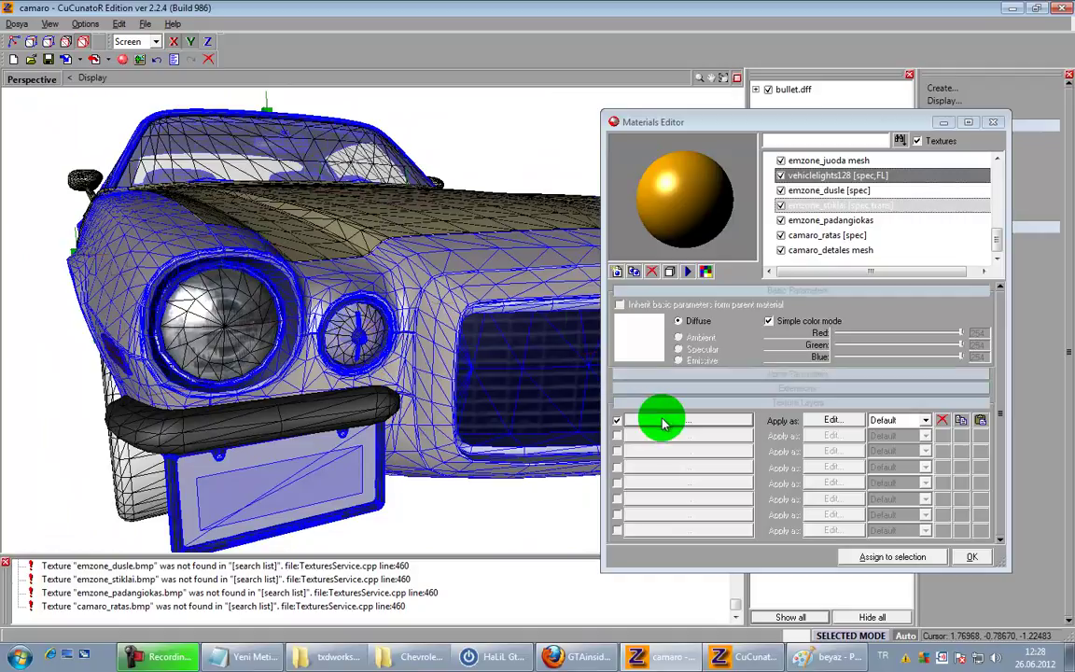
# Step: Set the vehiclelights128 [spec,FL] material's diffuse red, green and blue to 255 and assign vehiclelights128.png as its texture
pyautogui.moveTo(967, 338); pyautogui.dragTo(941, 354)
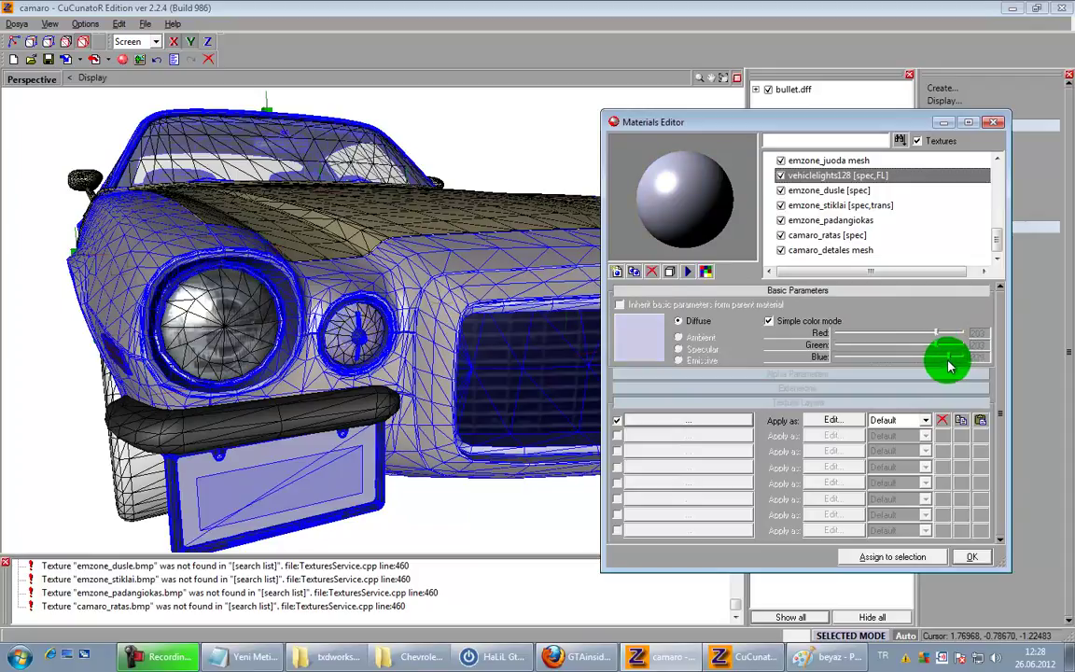
pyautogui.moveTo(962, 366); pyautogui.dragTo(983, 339)
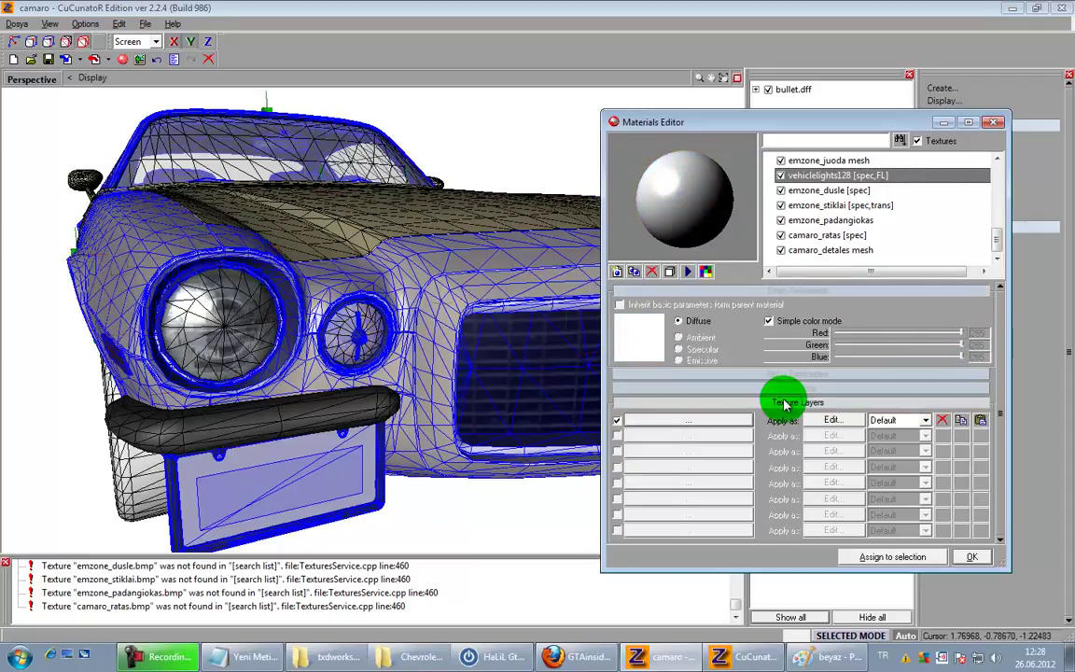
pyautogui.click(713, 423)
pyautogui.scroll(-1, 159, 400)
pyautogui.click(149, 540)
pyautogui.click(651, 586)
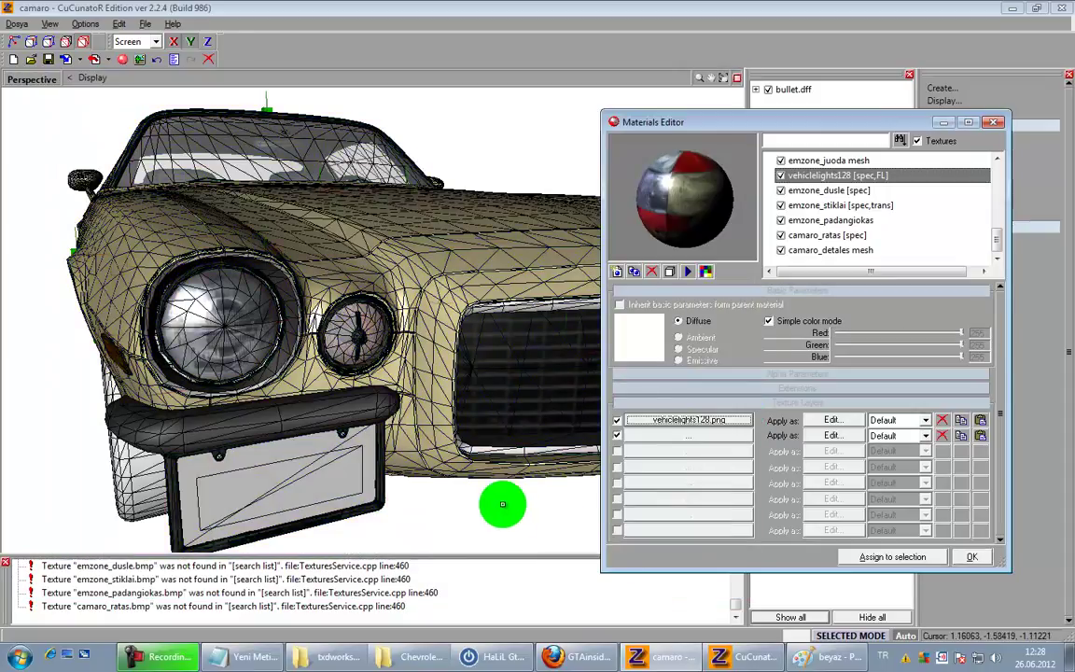
# Step: Rename the vehiclelights128 [spec,FL] material as vehiclelights128 lightsemissive
pyautogui.scroll(5, 353, 430)
pyautogui.scroll(-6, 343, 374)
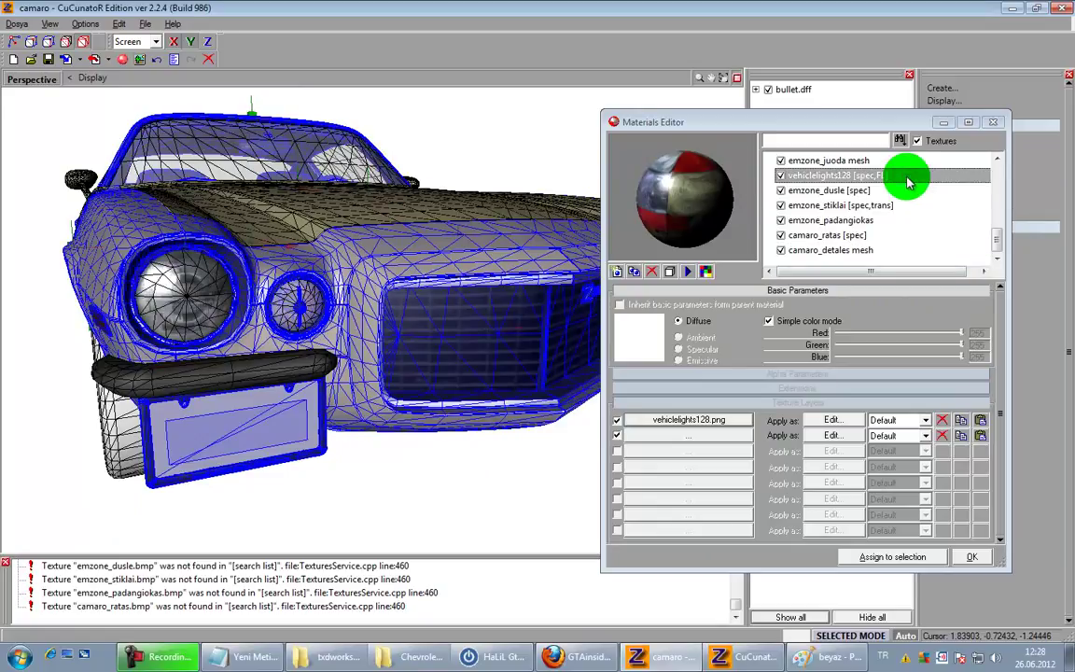
pyautogui.click(878, 174)
pyautogui.click(875, 192)
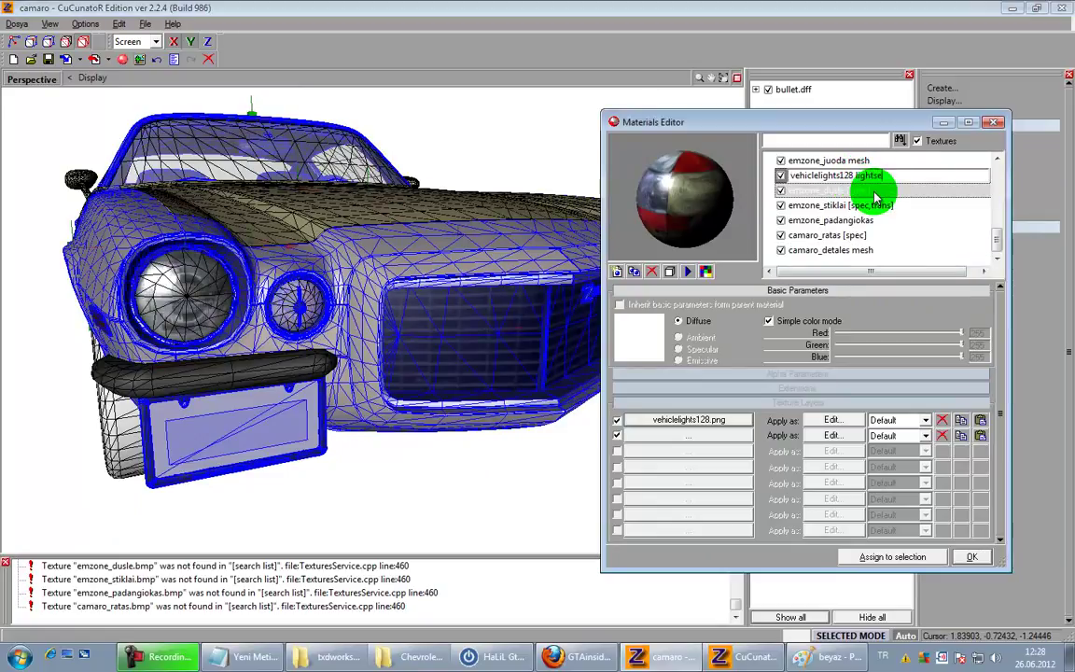
pyautogui.write('e')
pyautogui.press('Return')
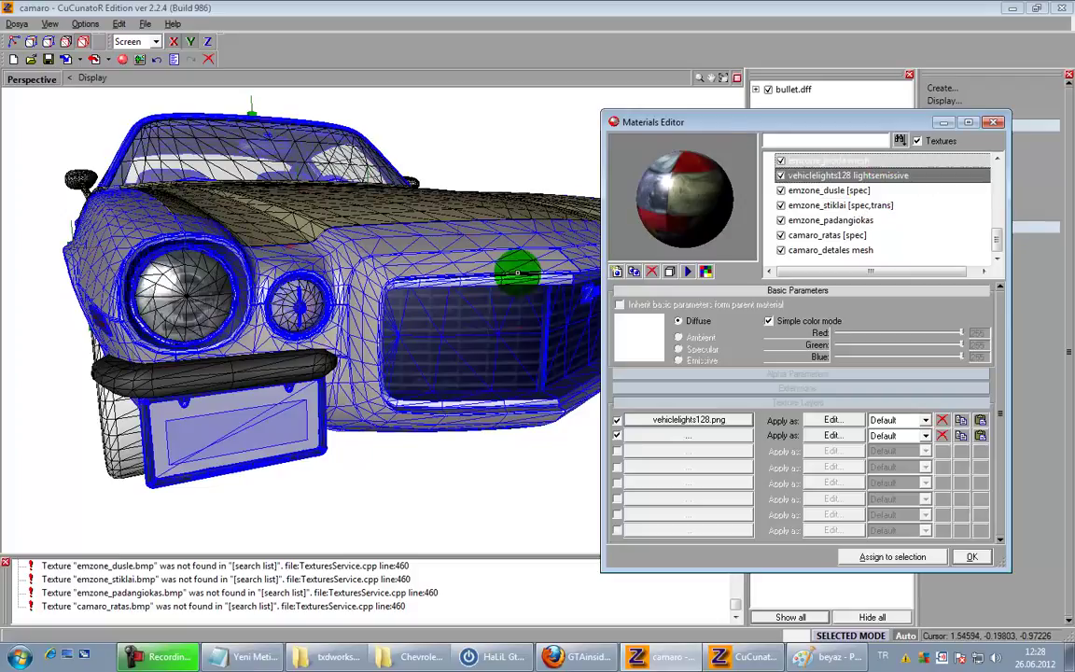
# Step: Save the Camaro scene with its converted materials after checking the front lights' parts
pyautogui.click(292, 298)
pyautogui.scroll(2, 299, 308)
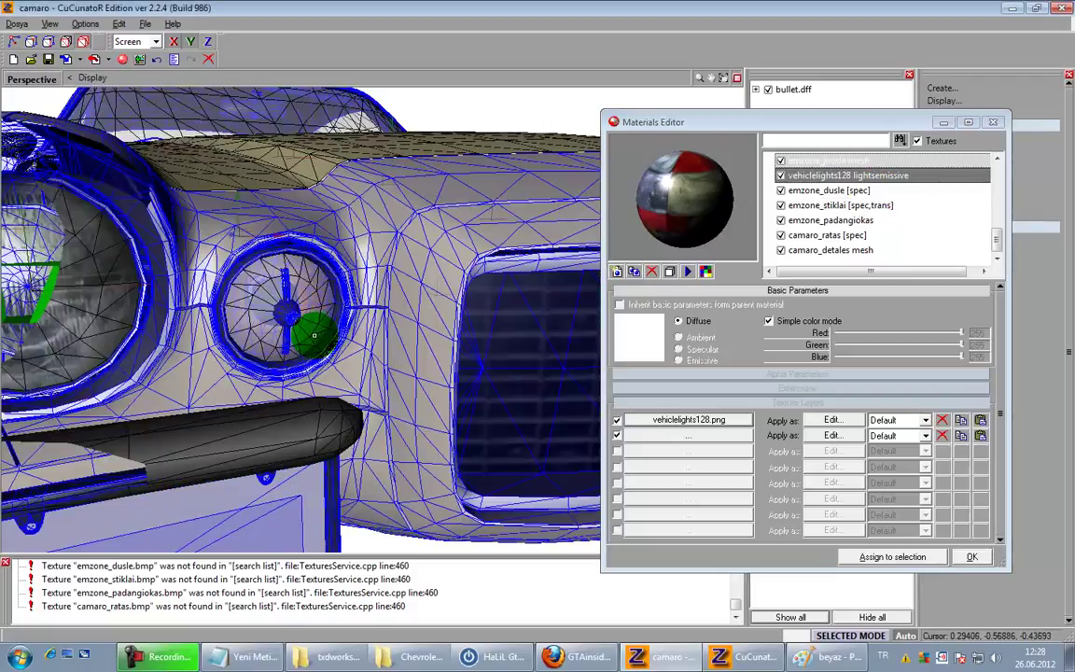
pyautogui.scroll(2, 334, 305)
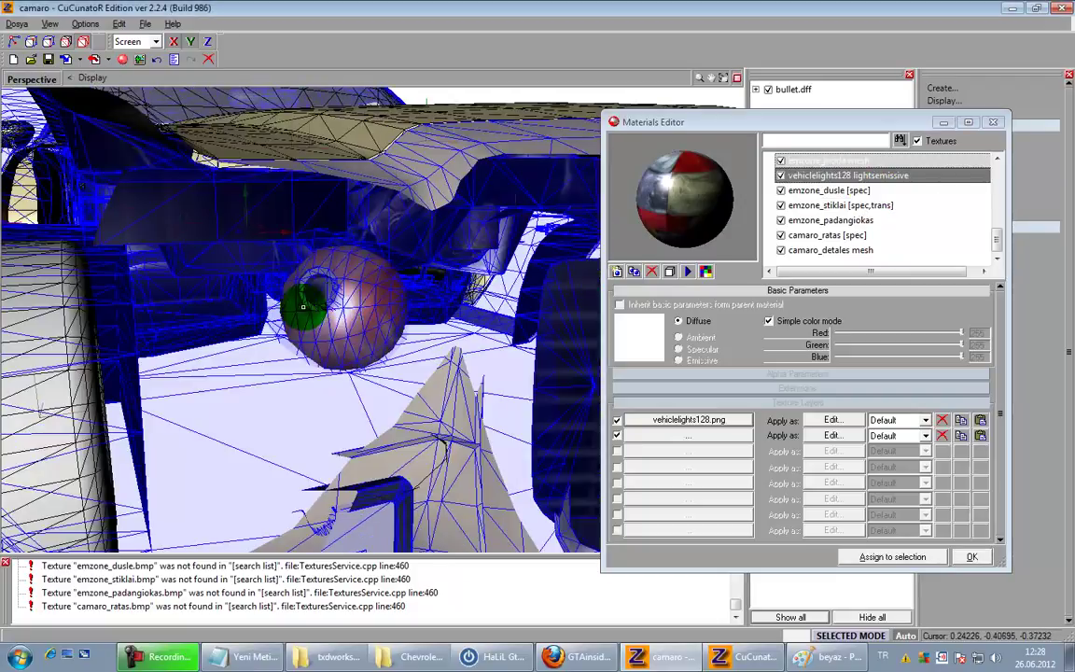
pyautogui.scroll(-2, 289, 310)
pyautogui.scroll(-6, 311, 307)
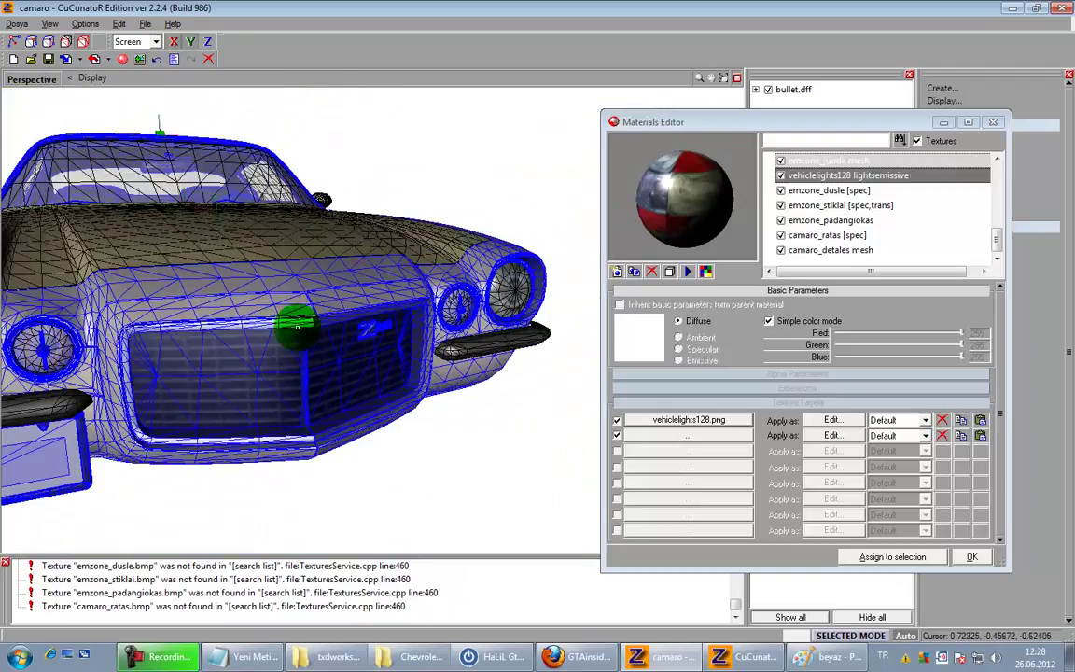
pyautogui.click(840, 163)
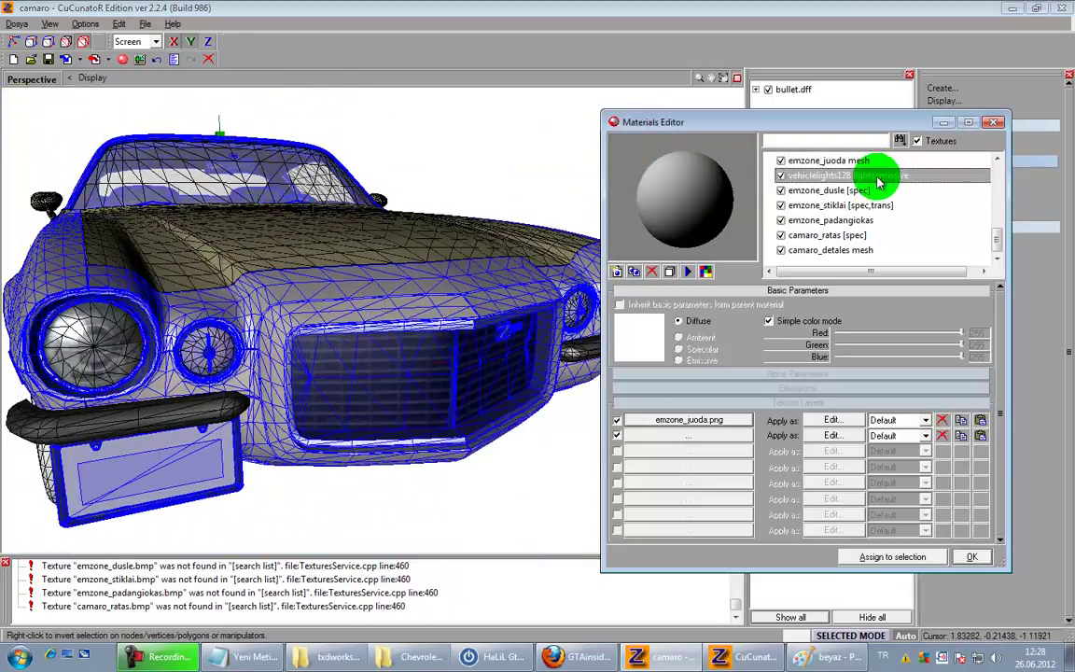
pyautogui.click(829, 162)
pyautogui.click(826, 175)
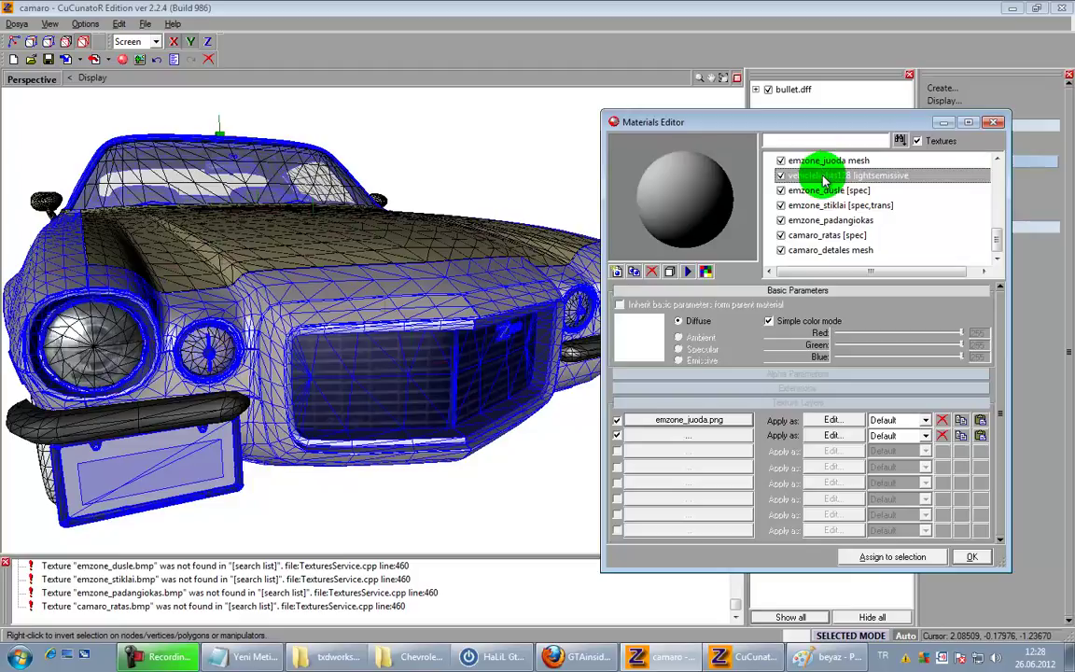
pyautogui.click(48, 59)
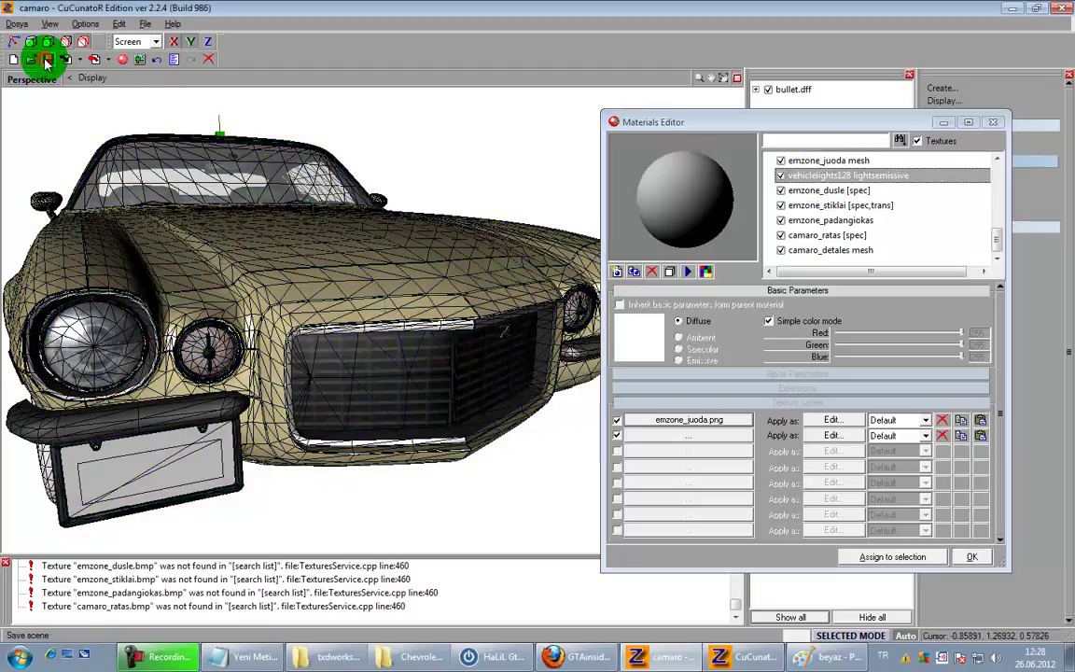
pyautogui.click(864, 194)
pyautogui.click(859, 179)
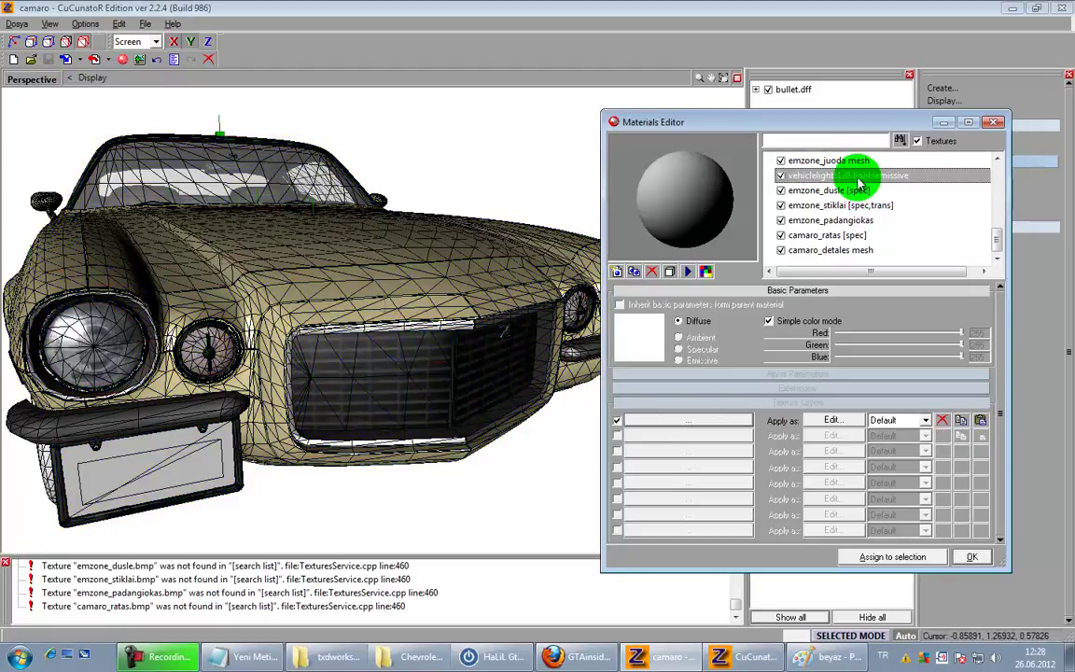
pyautogui.click(853, 164)
pyautogui.click(854, 175)
pyautogui.click(855, 177)
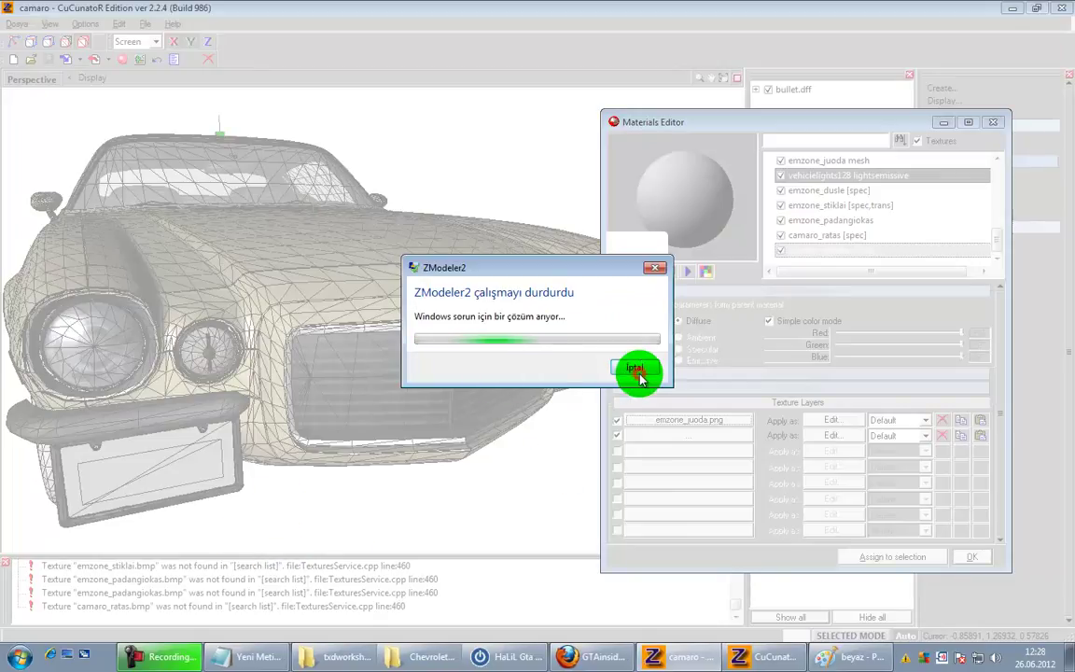
# Step: Dismiss the crashed ZModeler session, close the banshee.wft scene without saving, and start the Zmodeller program again
pyautogui.click(636, 366)
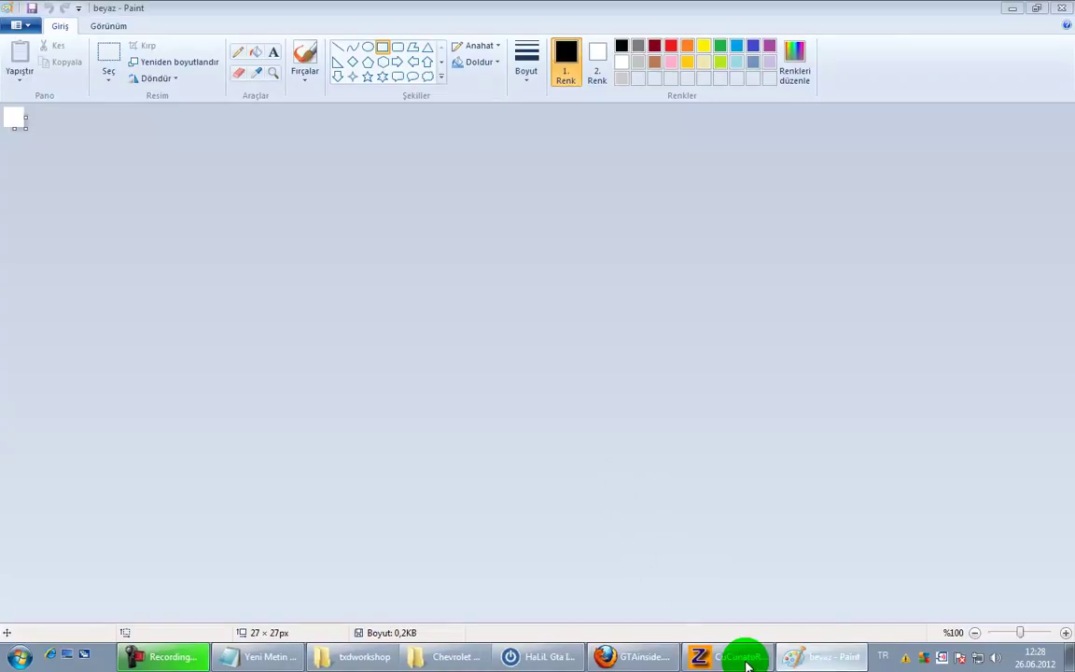
pyautogui.click(746, 653)
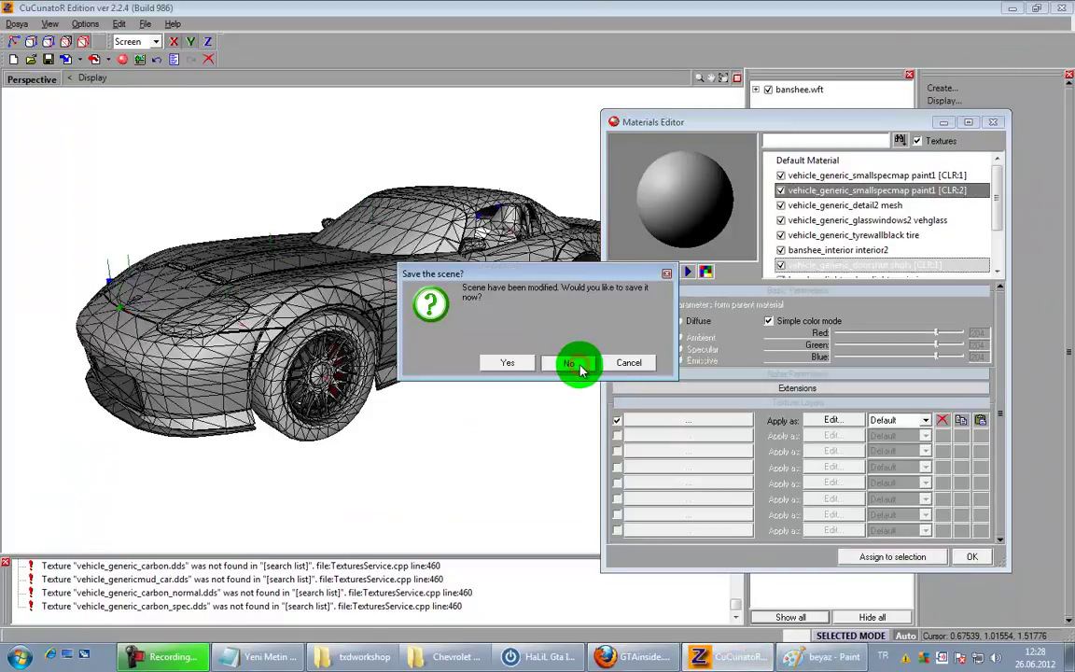
pyautogui.click(567, 362)
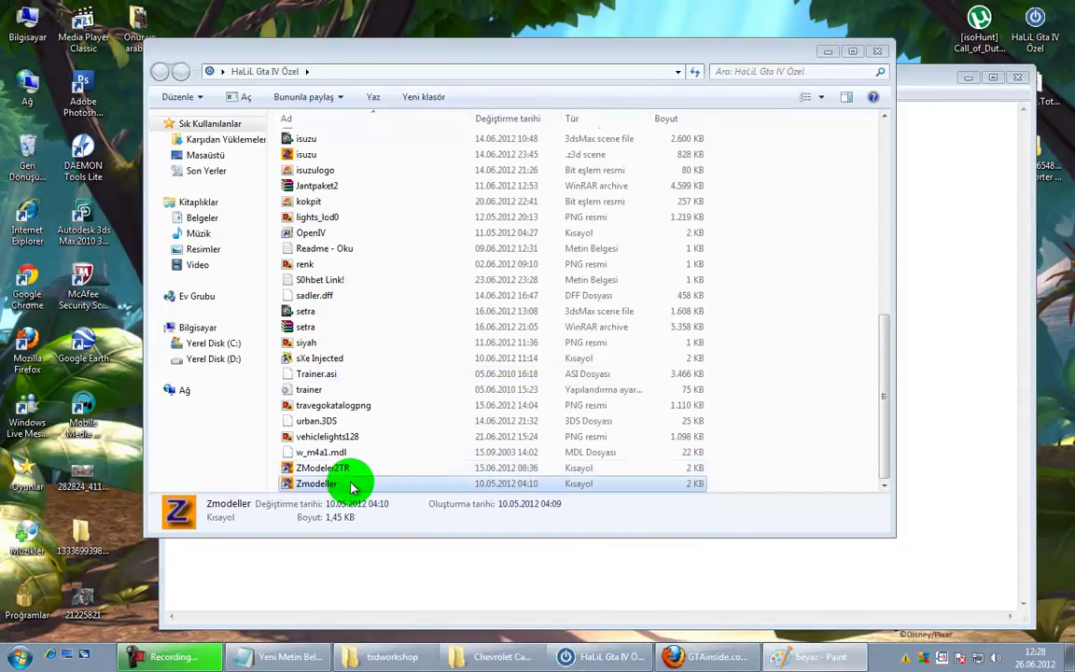
pyautogui.doubleClick(353, 483)
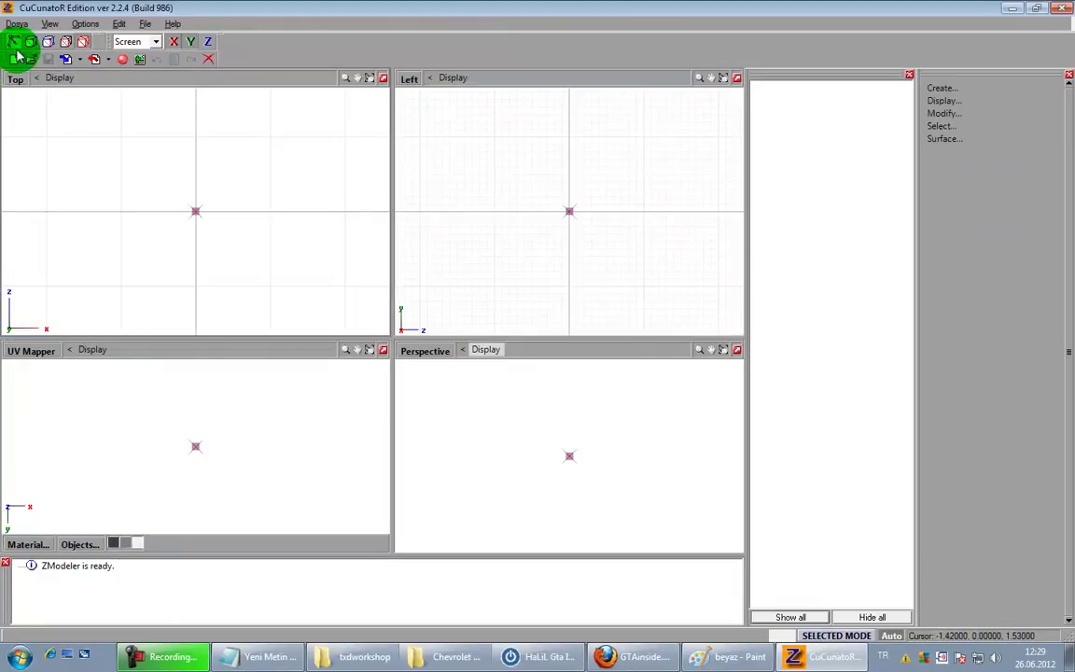
# Step: Open the camaro scene from the Chevrolet Camaro Z28 folder and maximise the Perspective view
pyautogui.click(30, 59)
pyautogui.click(411, 194)
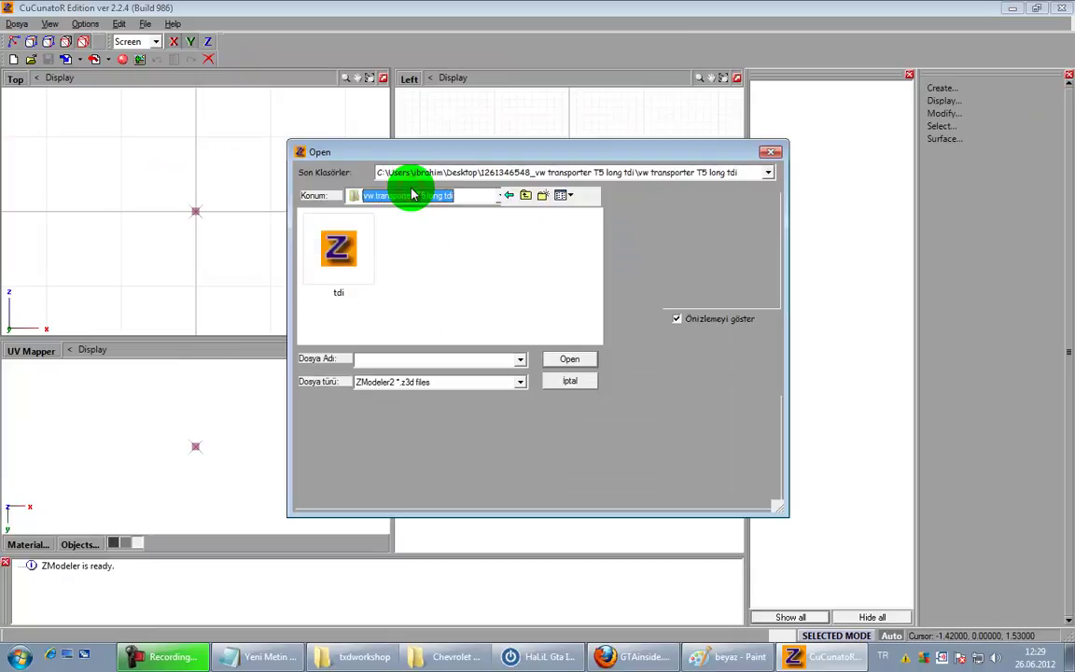
pyautogui.click(446, 366)
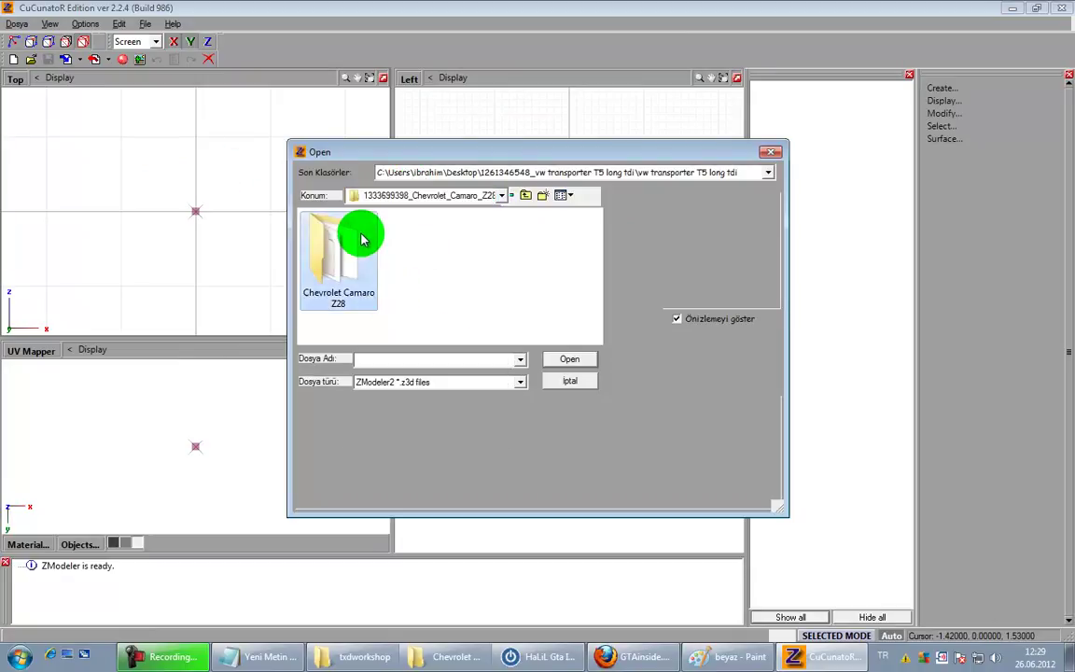
pyautogui.doubleClick(355, 234)
pyautogui.doubleClick(343, 242)
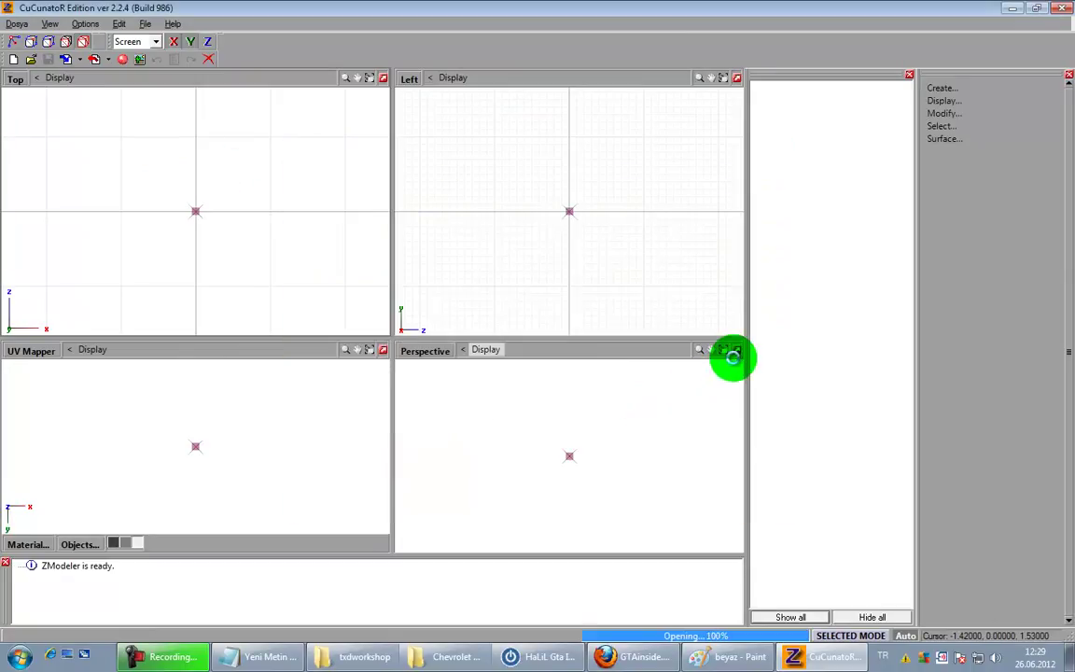
pyautogui.click(737, 353)
pyautogui.click(312, 345)
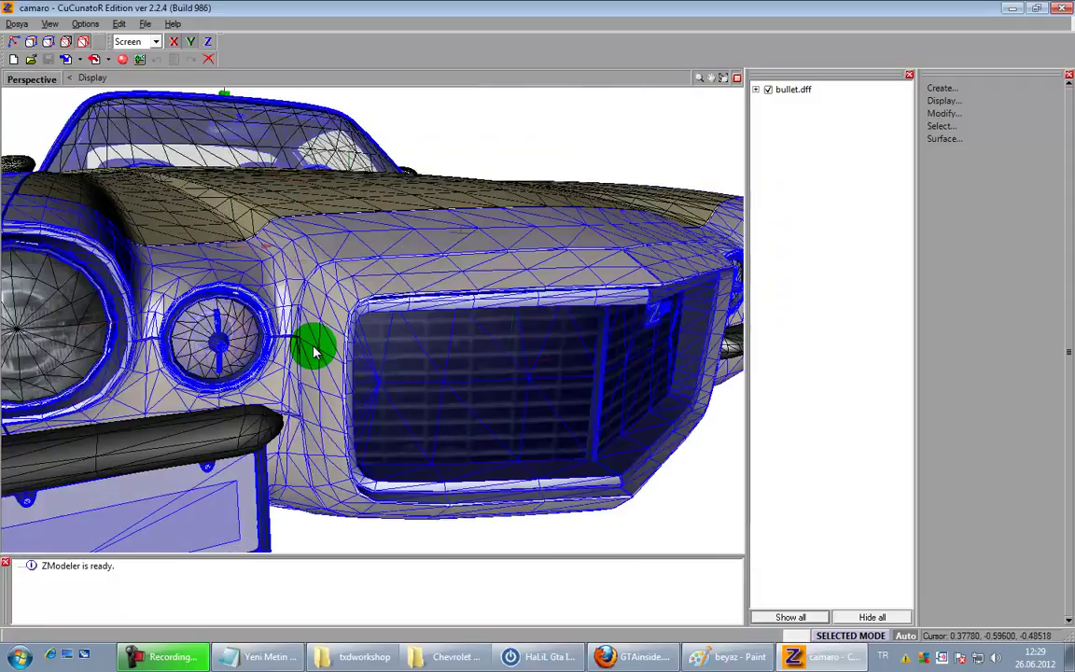
# Step: Expand the bullet.dff hierarchy through Camaro_Z28_0skardzianas and chassis_dummy down to the parts of Kebulas
pyautogui.click(756, 90)
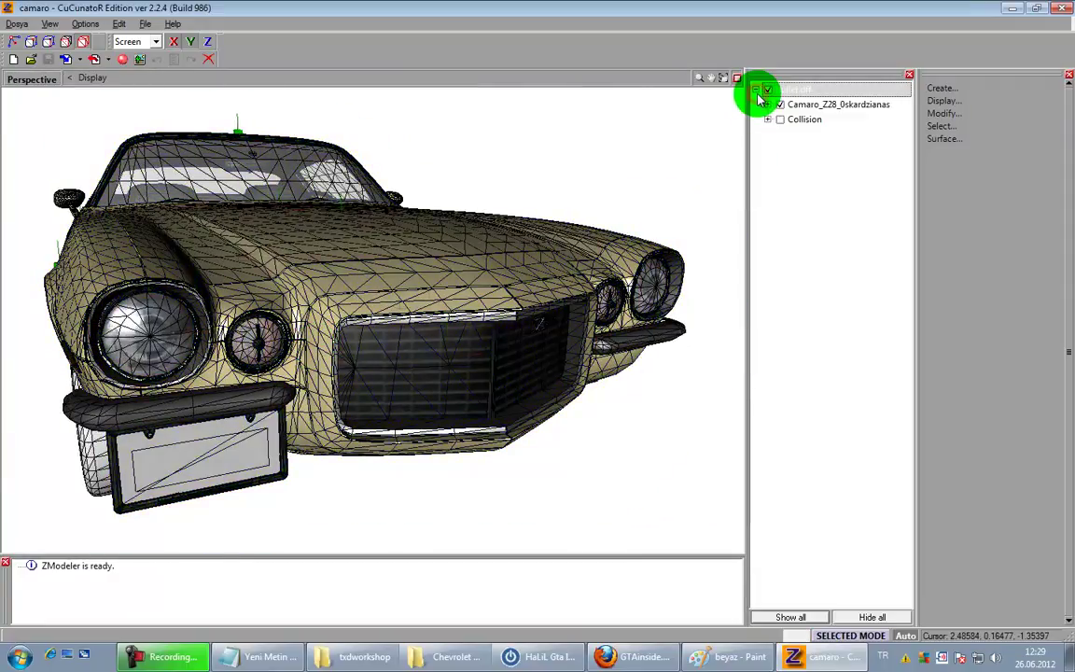
pyautogui.click(767, 104)
pyautogui.click(785, 120)
pyautogui.click(781, 120)
pyautogui.click(794, 136)
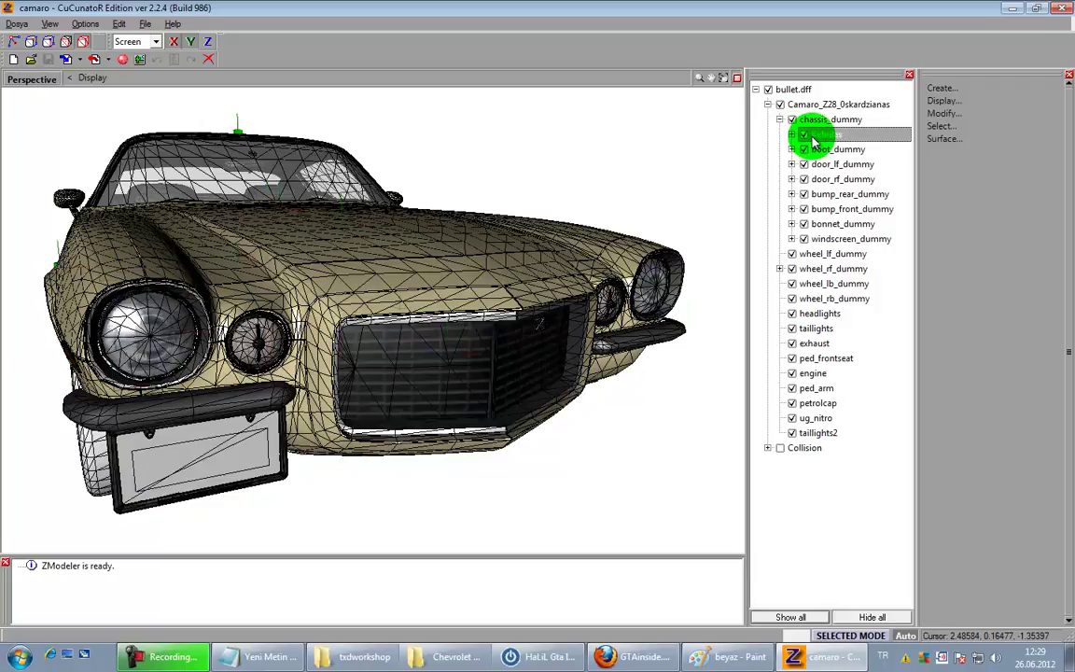
pyautogui.doubleClick(813, 137)
pyautogui.click(807, 135)
pyautogui.moveTo(269, 340); pyautogui.dragTo(356, 349, button='middle')
pyautogui.scroll(5, 356, 348)
pyautogui.click(791, 137)
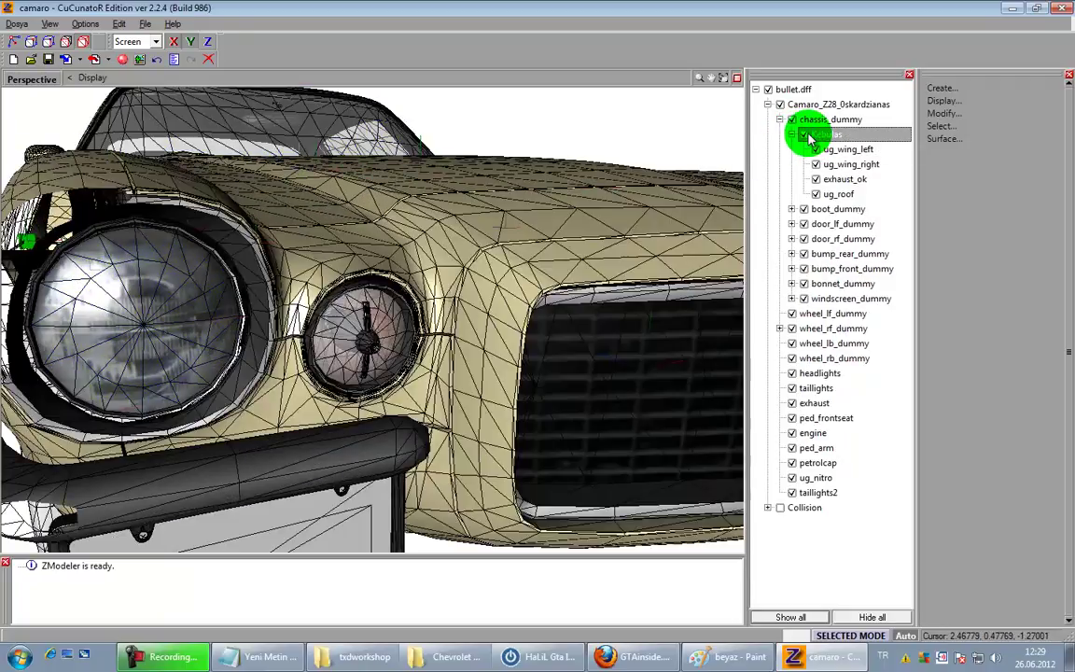
pyautogui.click(647, 247)
pyautogui.click(791, 148)
# Step: Check which light parts belong to Kebulas by hiding and reshowing it, and hide windscreen_dummy
pyautogui.click(803, 135)
pyautogui.click(804, 134)
pyautogui.click(804, 134)
pyautogui.click(812, 225)
pyautogui.click(812, 210)
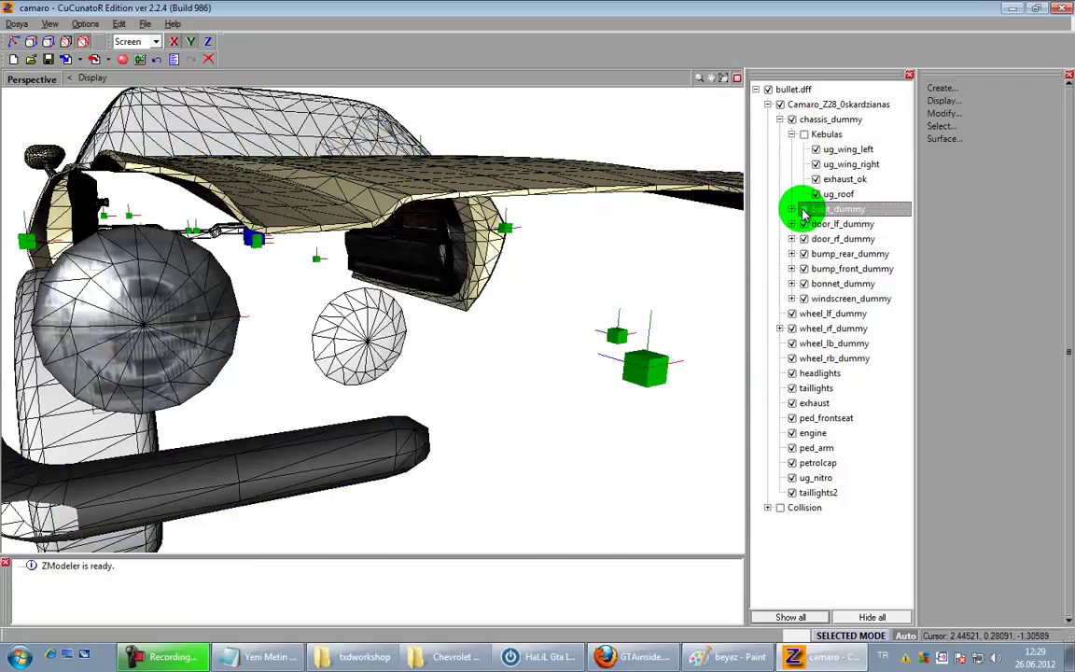
pyautogui.click(383, 367)
pyautogui.click(803, 299)
pyautogui.click(803, 135)
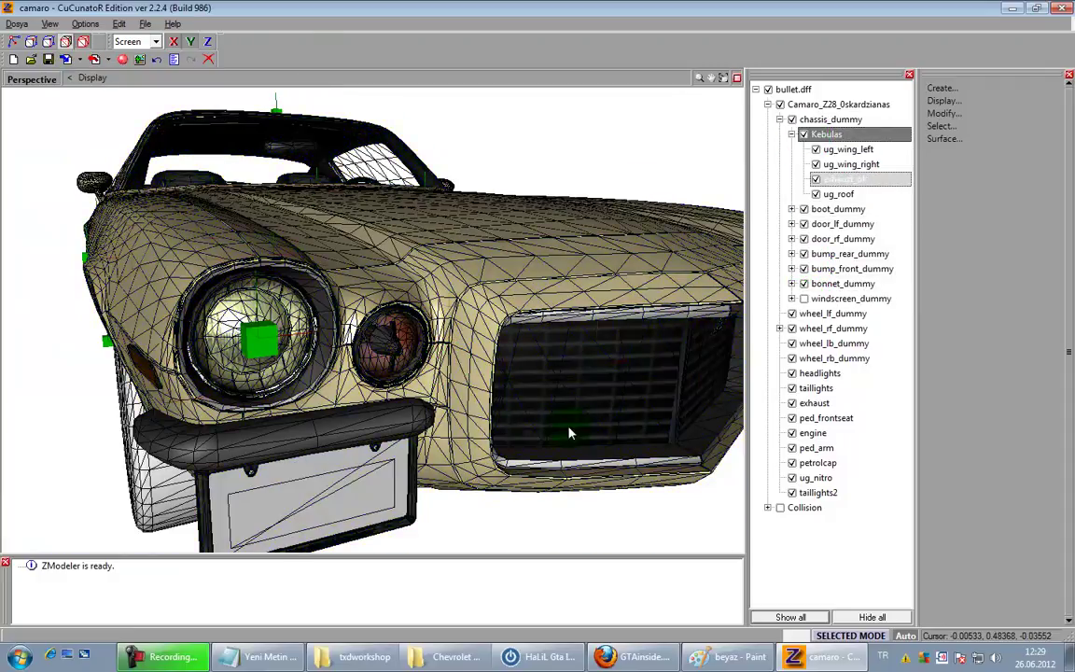
# Step: Select the headlight polygons of Kebulas on the side away from the licence plate, using polygon level and Separated selection
pyautogui.click(564, 476)
pyautogui.press('3')
pyautogui.moveTo(550, 487); pyautogui.dragTo(537, 492, button='middle')
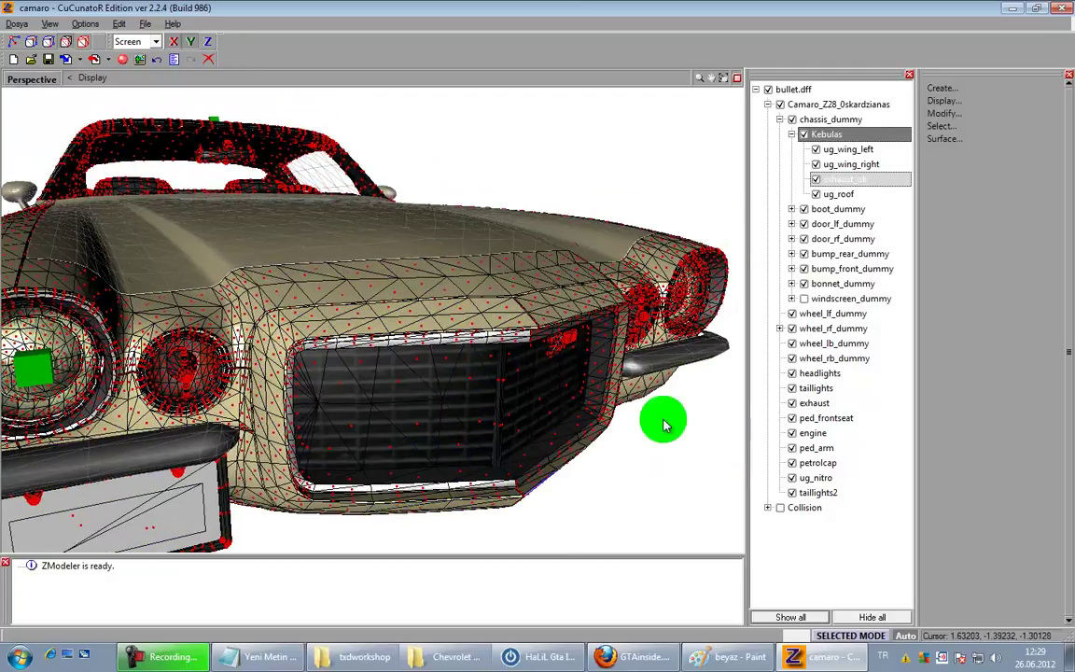
pyautogui.click(988, 127)
pyautogui.click(984, 230)
pyautogui.moveTo(696, 353); pyautogui.dragTo(583, 373, button='middle')
pyautogui.scroll(4, 465, 358)
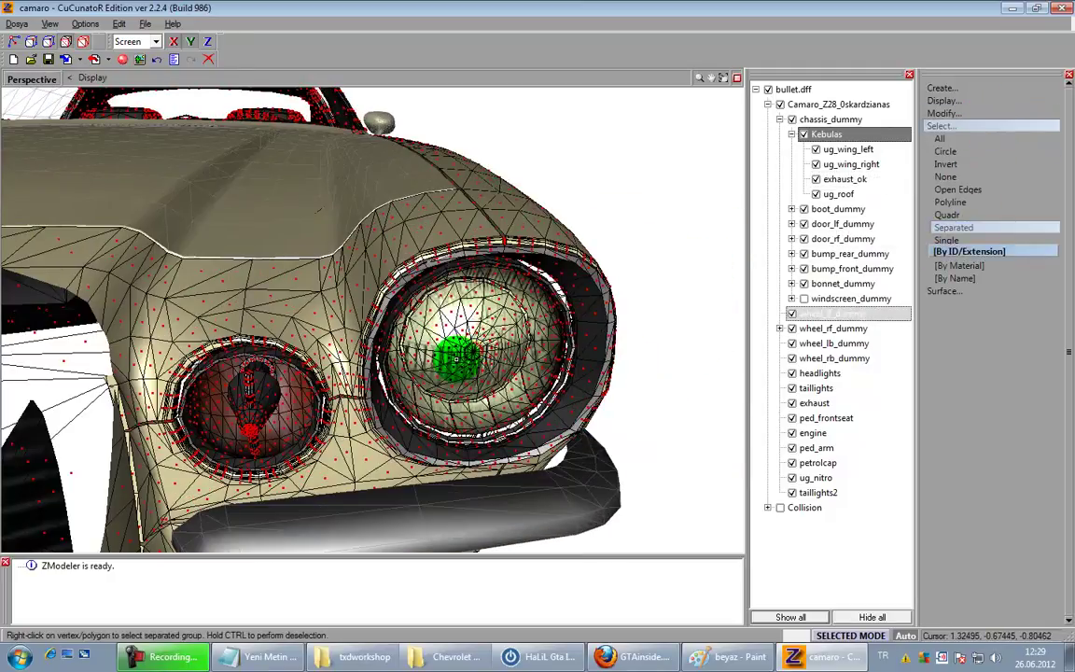
pyautogui.rightClick(499, 411)
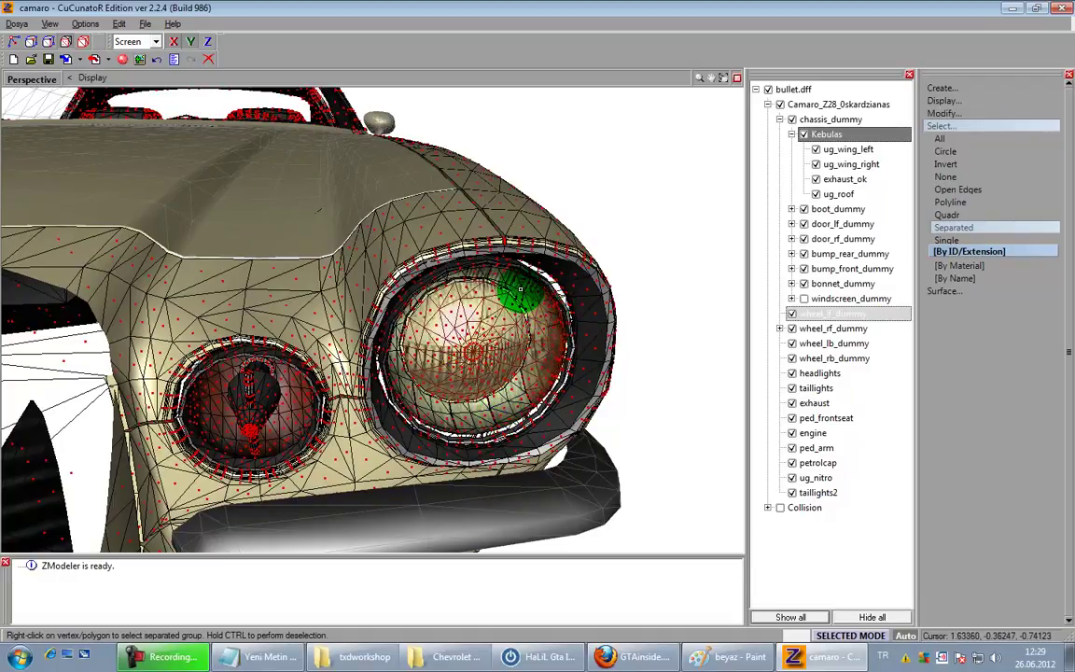
# Step: Add the small round lights beside the grille to the Kebulas polygon selection
pyautogui.moveTo(570, 390); pyautogui.dragTo(371, 408, button='middle')
pyautogui.scroll(2, 149, 498)
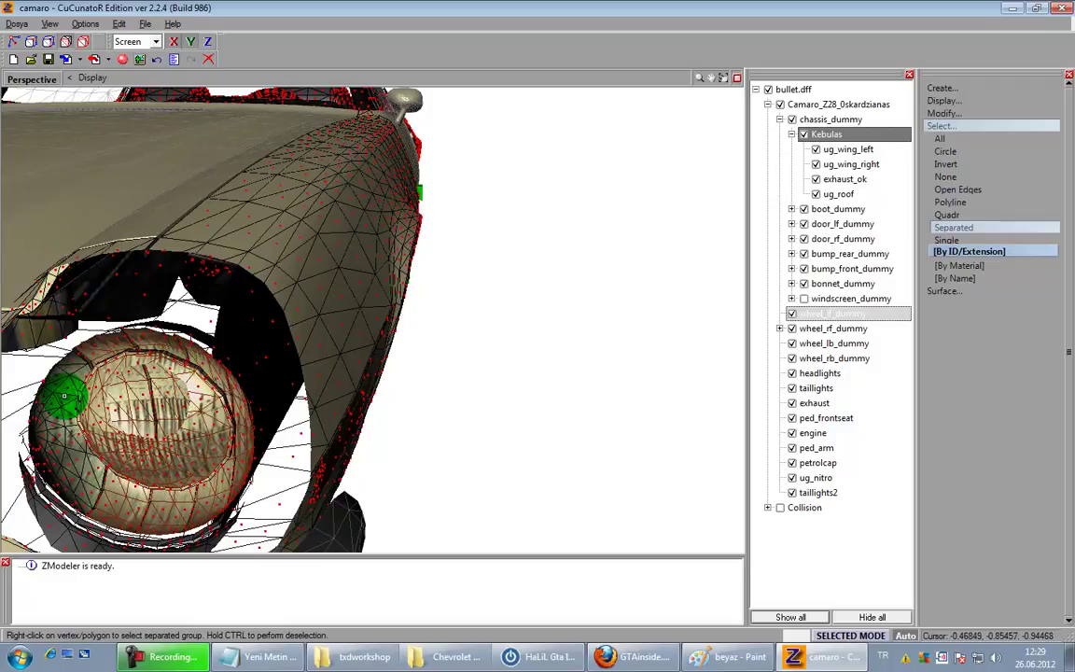
pyautogui.moveTo(142, 441); pyautogui.dragTo(341, 277, button='middle')
pyautogui.scroll(2, 382, 302)
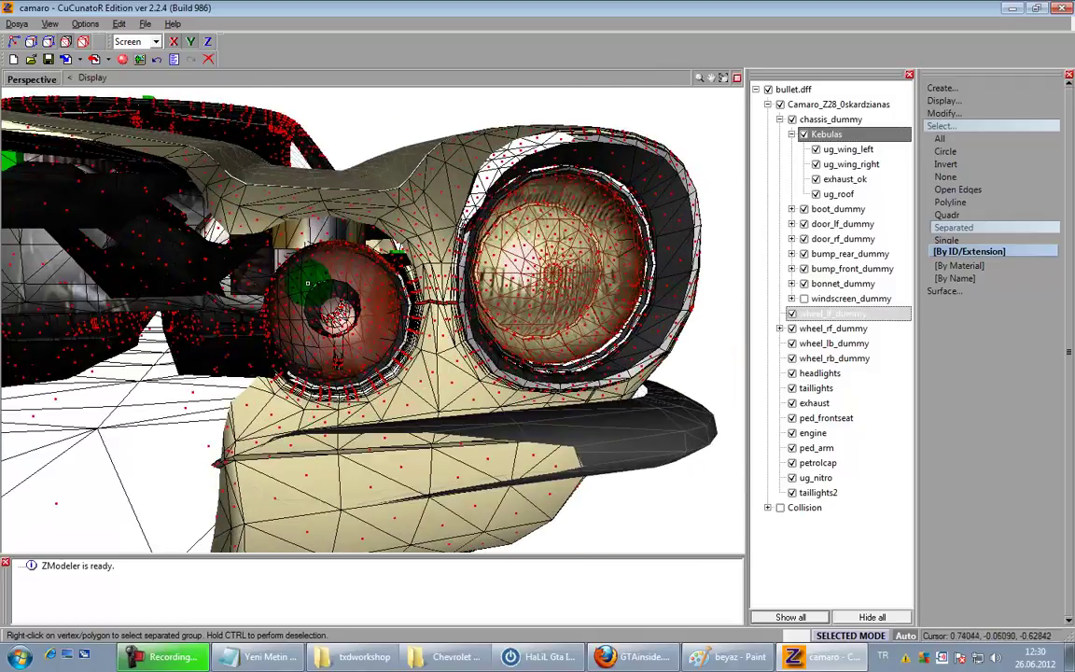
pyautogui.moveTo(309, 291); pyautogui.dragTo(64, 356, button='middle')
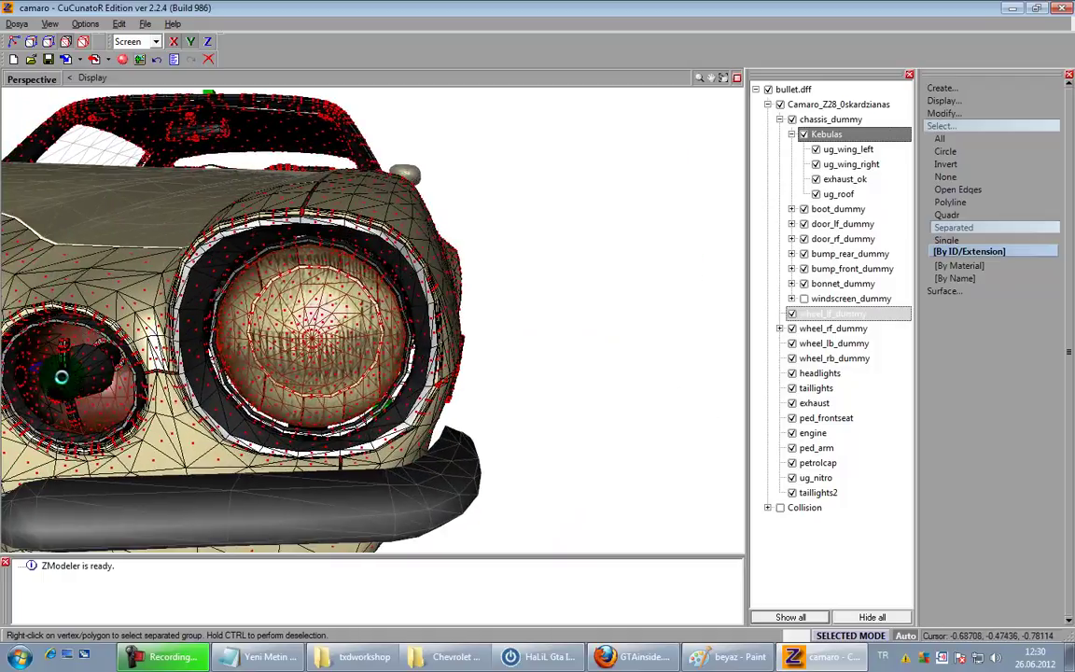
pyautogui.moveTo(87, 390); pyautogui.dragTo(411, 378, button='middle')
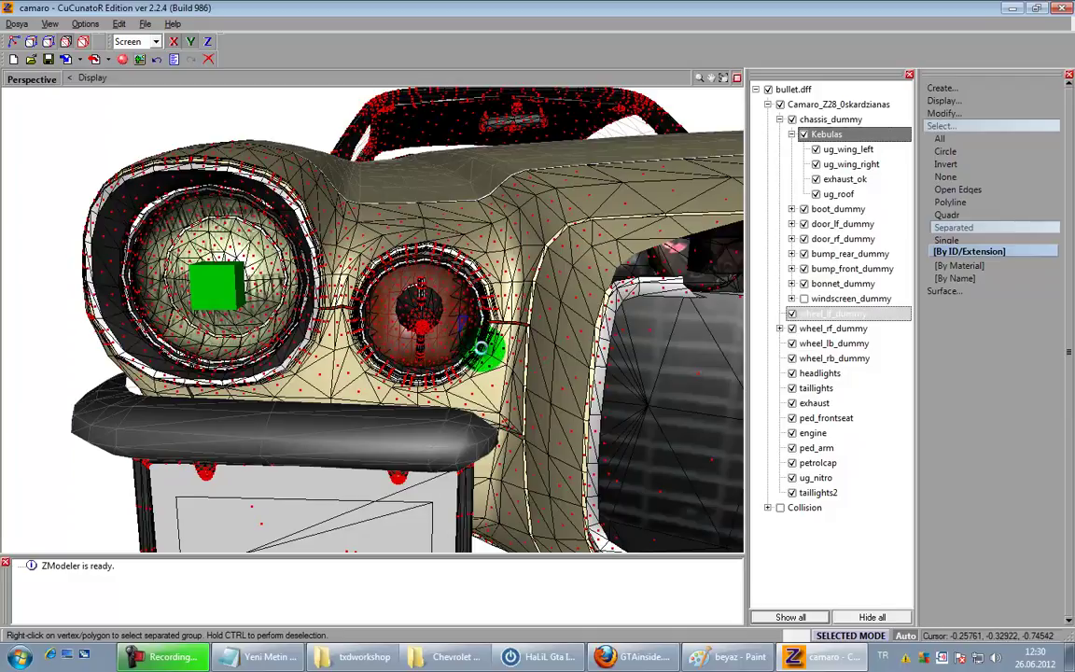
pyautogui.moveTo(501, 356); pyautogui.dragTo(469, 361, button='middle')
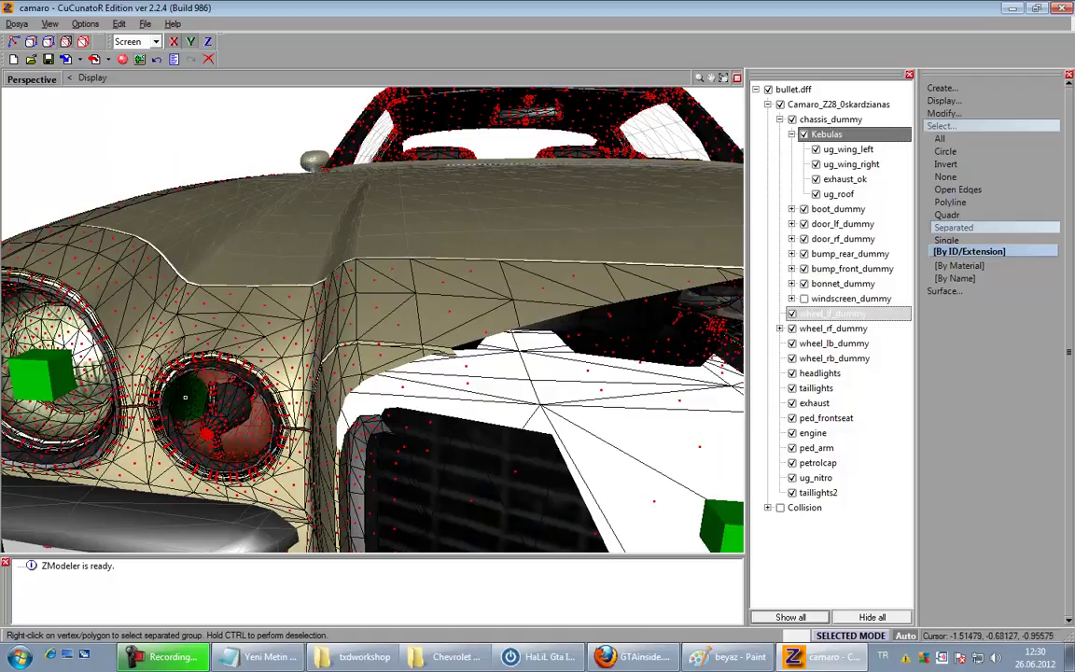
pyautogui.moveTo(247, 421); pyautogui.dragTo(219, 340, button='middle')
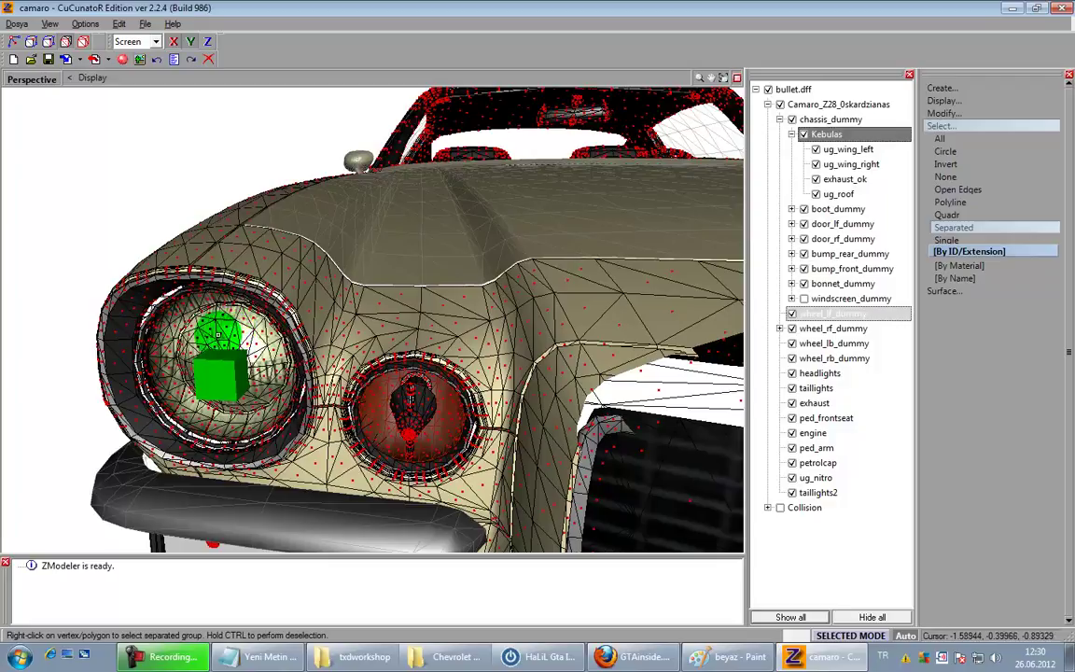
# Step: Add the headlight polygons on the licence-plate side to the selection and turn on Selected mode
pyautogui.rightClick(250, 320)
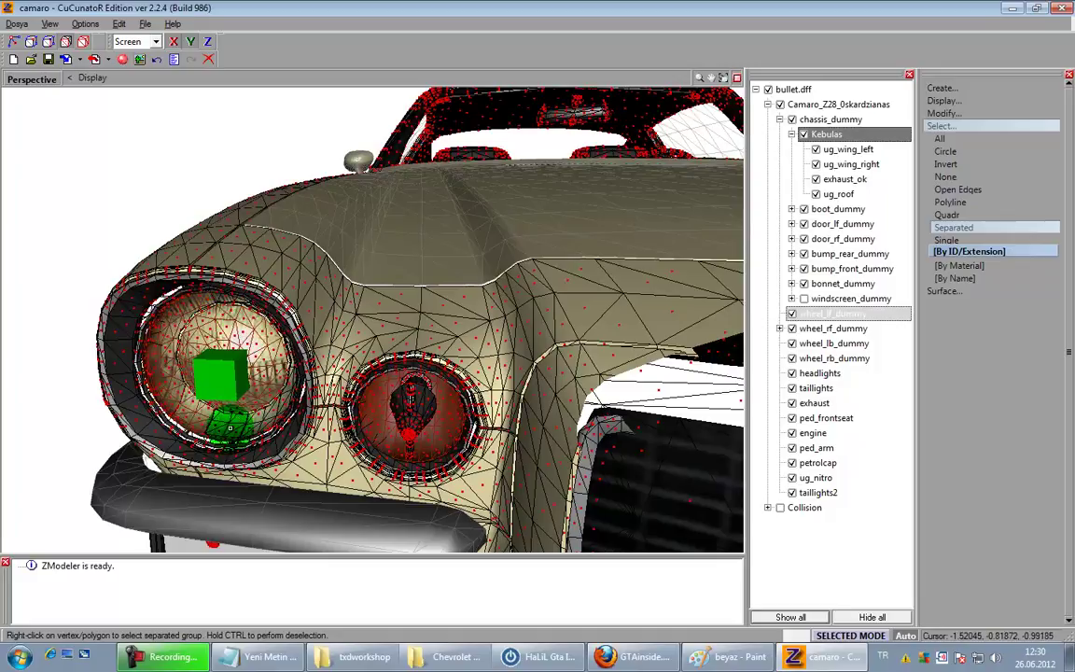
pyautogui.moveTo(267, 440); pyautogui.dragTo(490, 384, button='middle')
pyautogui.scroll(2, 597, 353)
pyautogui.scroll(-1, 582, 332)
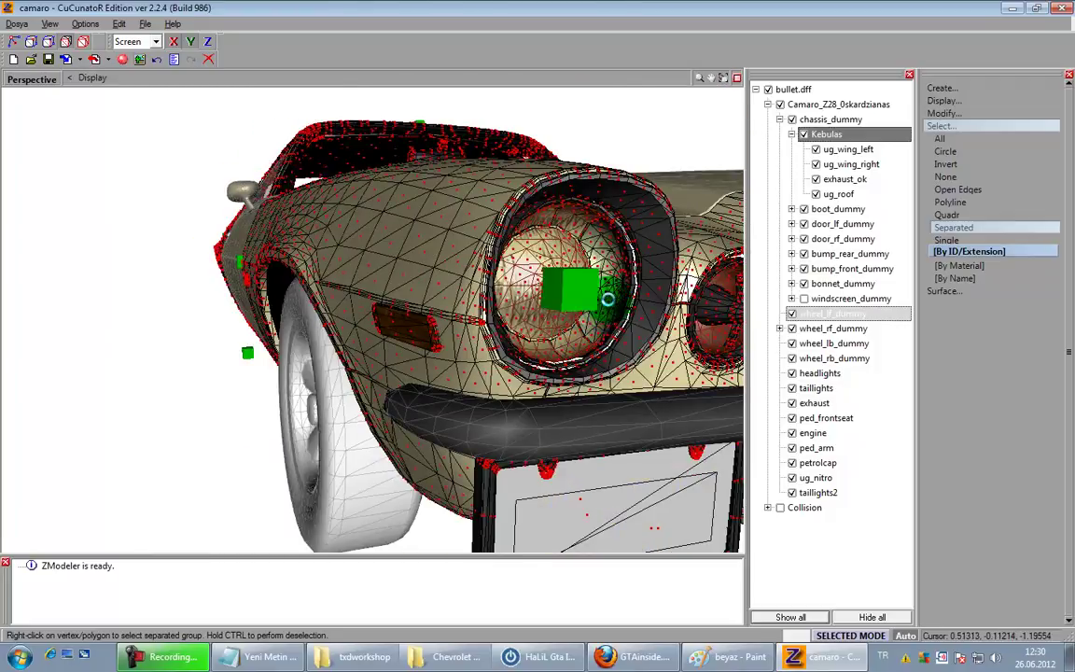
pyautogui.moveTo(594, 322); pyautogui.dragTo(480, 260, button='middle')
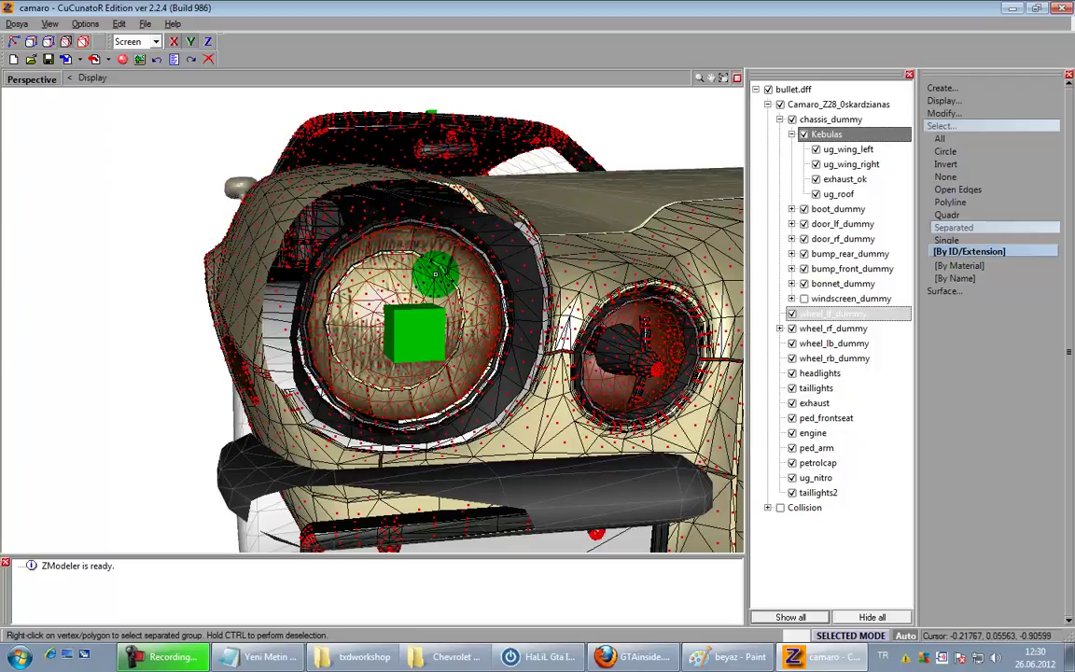
pyautogui.moveTo(433, 264); pyautogui.dragTo(329, 320, button='middle')
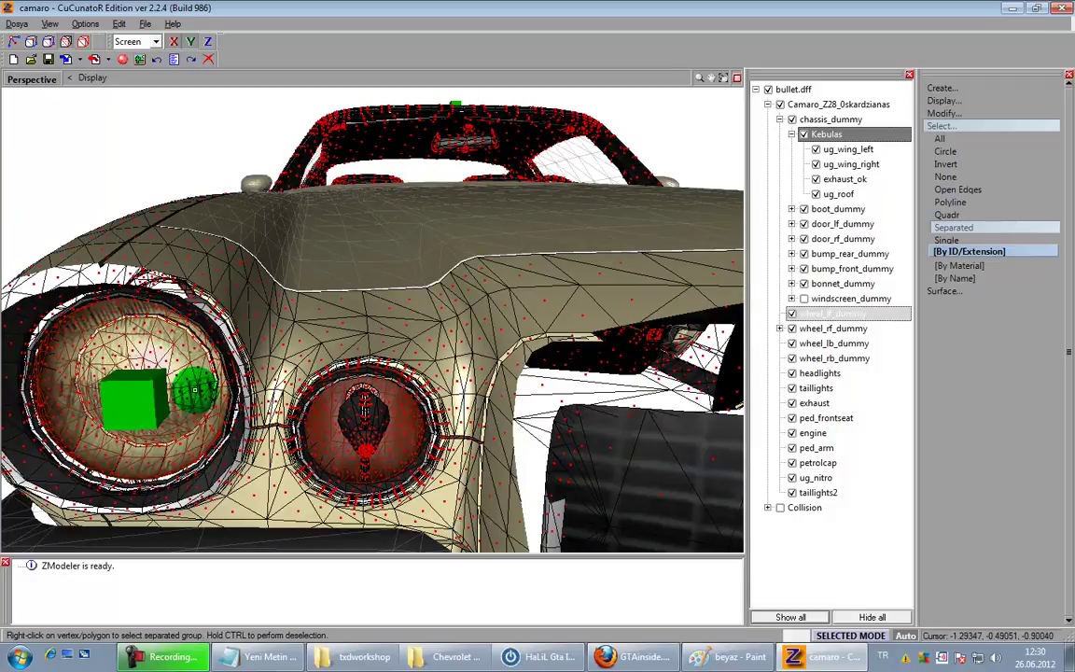
pyautogui.moveTo(192, 390); pyautogui.dragTo(185, 349, button='middle')
pyautogui.scroll(-5, 185, 349)
pyautogui.press('space')
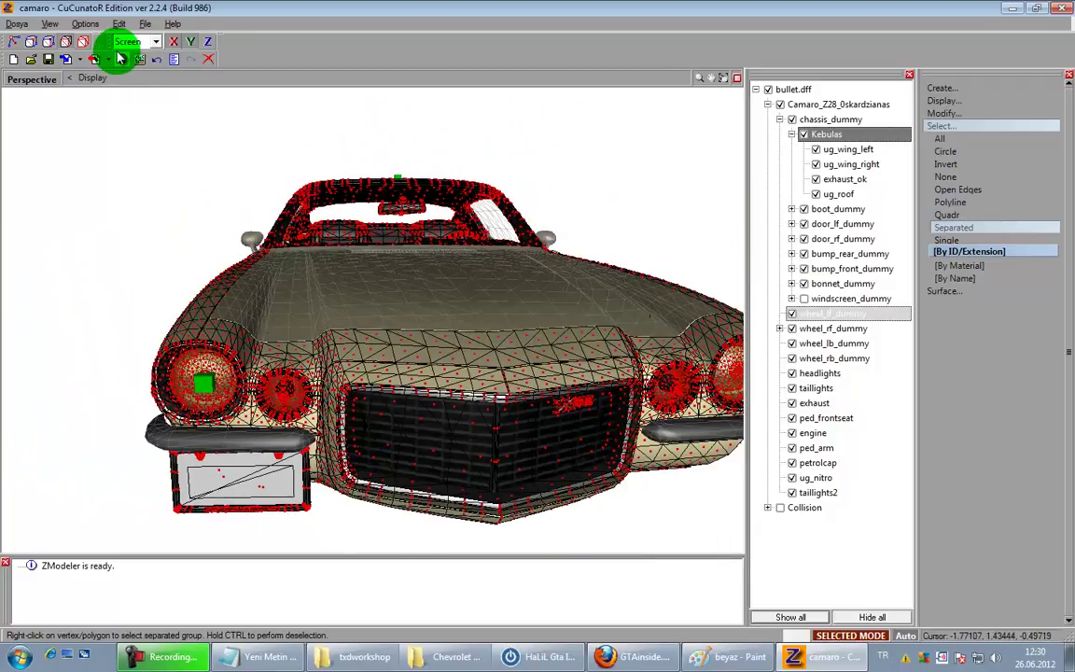
# Step: Delete the duplicate vehiclelights128 lightsemissive material and assign the remaining vehiclelights128 lightsemissive to the selected front light polygons
pyautogui.click(120, 61)
pyautogui.scroll(-5, 910, 206)
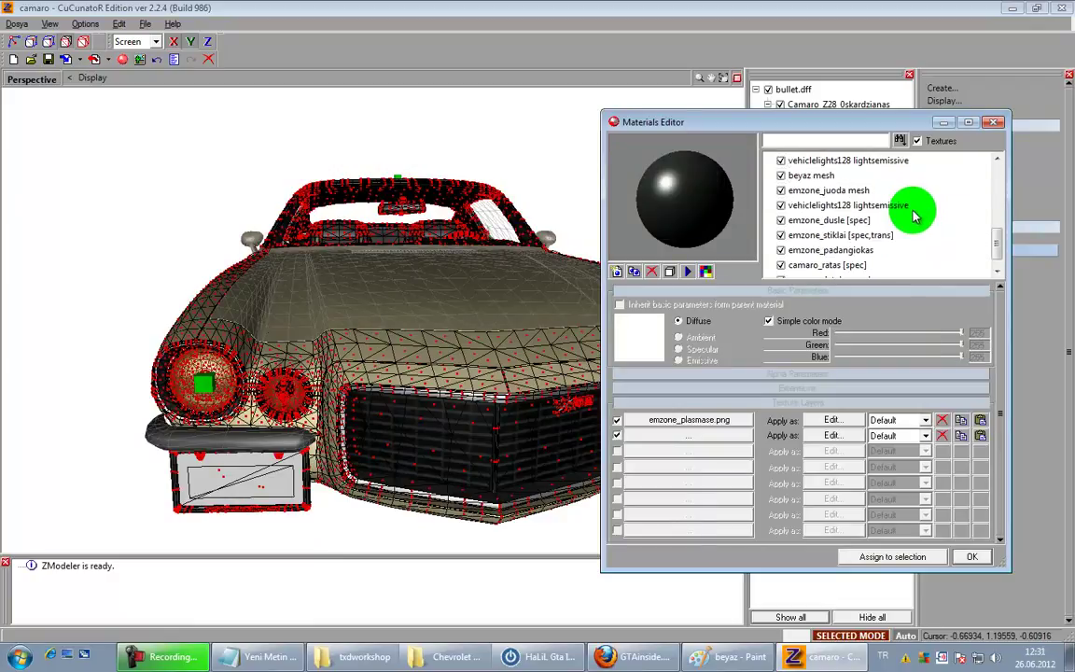
pyautogui.click(900, 206)
pyautogui.scroll(3, 905, 203)
pyautogui.scroll(-3, 903, 177)
pyautogui.press('Delete')
pyautogui.click(902, 161)
pyautogui.click(893, 559)
pyautogui.moveTo(498, 534); pyautogui.dragTo(451, 497, button='middle')
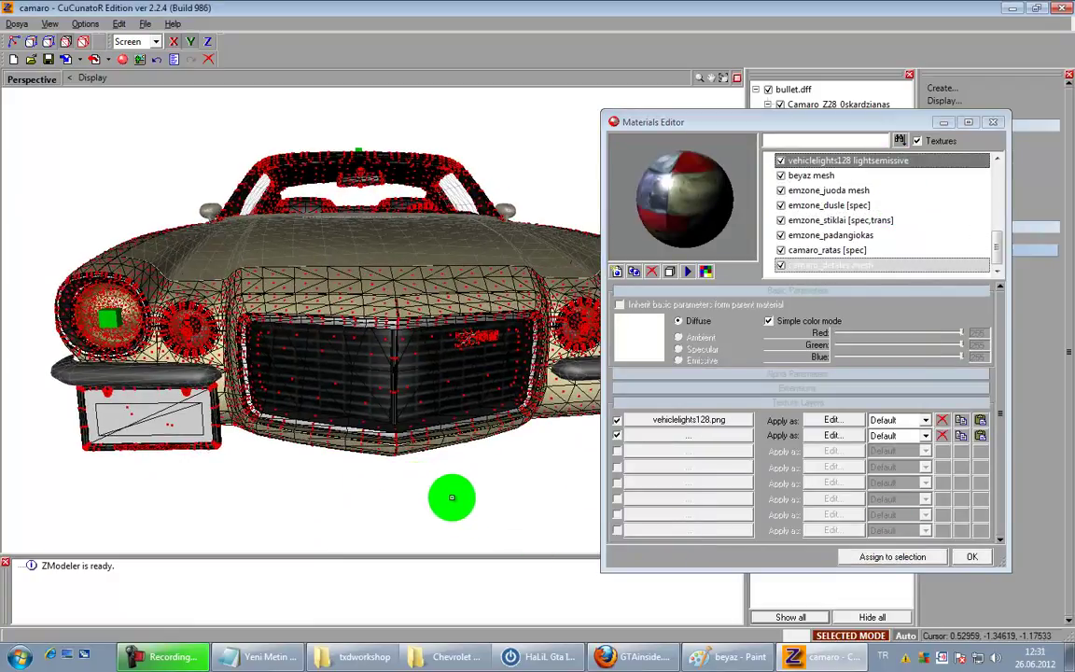
# Step: Return to object level with Selected mode off and save the camaro scene
pyautogui.click(83, 42)
pyautogui.moveTo(156, 305); pyautogui.dragTo(402, 444)
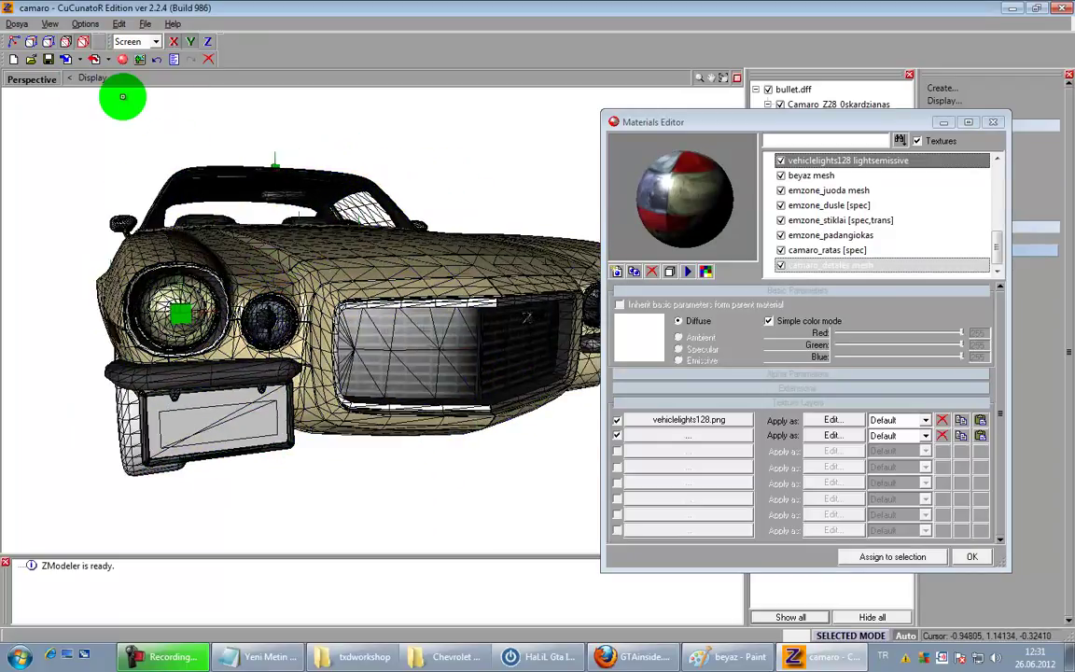
pyautogui.click(49, 59)
# Step: Review the materials from beyaz mesh to emzone_stiklai to find the names still lacking a shader suffix
pyautogui.click(887, 178)
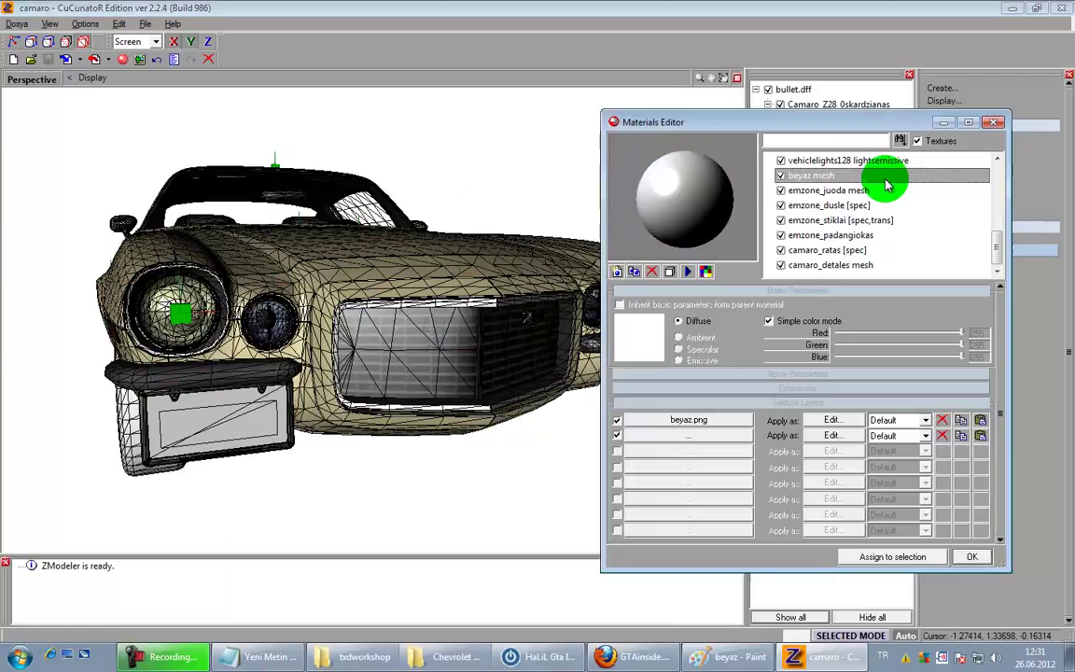
pyautogui.click(887, 165)
pyautogui.click(882, 192)
pyautogui.click(837, 209)
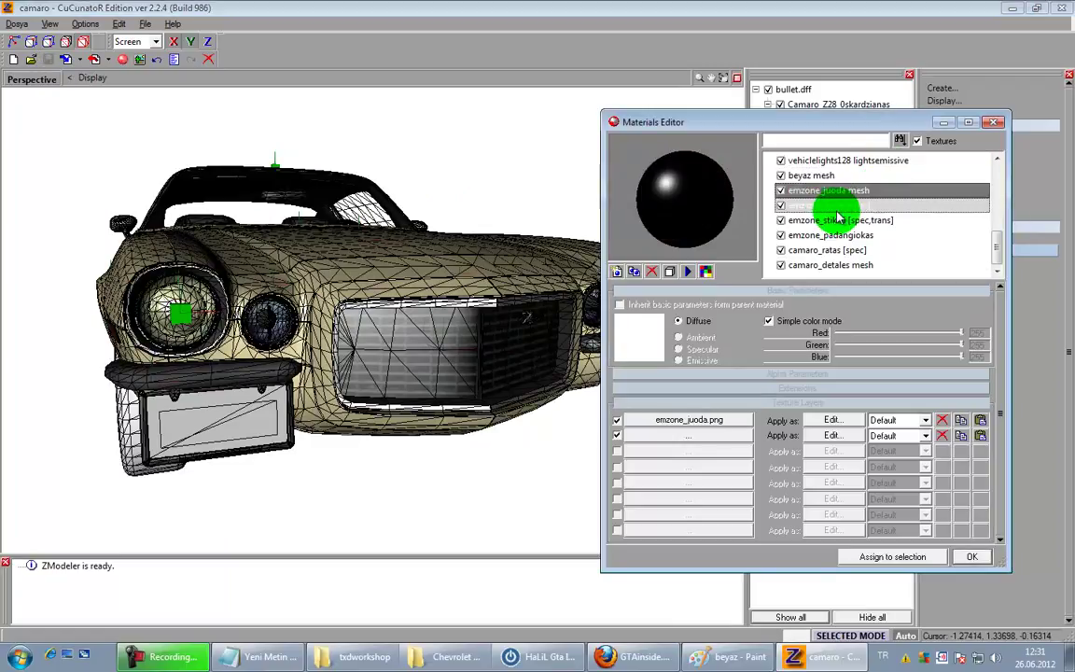
pyautogui.click(846, 221)
pyautogui.click(874, 208)
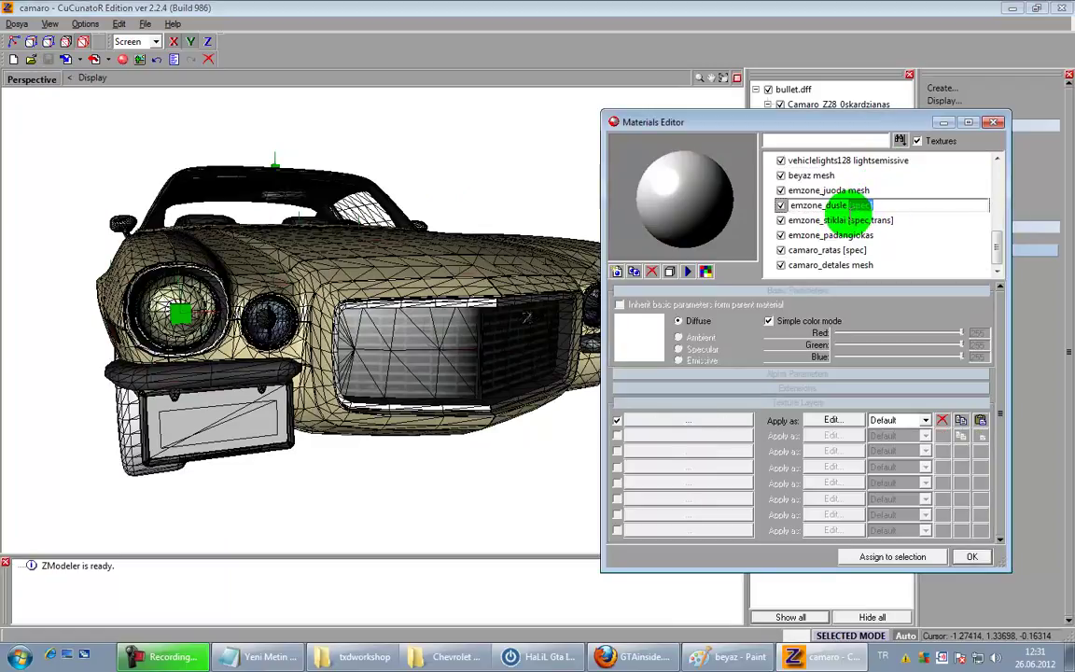
# Step: Uncover the object tree, collapse the Kebulas branch and show windscreen_dummy again
pyautogui.moveTo(876, 127); pyautogui.dragTo(607, 142)
pyautogui.click(794, 134)
pyautogui.click(809, 239)
pyautogui.click(807, 239)
pyautogui.moveTo(226, 340)
pyautogui.mouseDown(button='middle')
pyautogui.moveTo(275, 343)
pyautogui.moveTo(213, 355)
pyautogui.mouseUp(button='middle')
pyautogui.scroll(2, 254, 347)
pyautogui.scroll(-3, 212, 355)
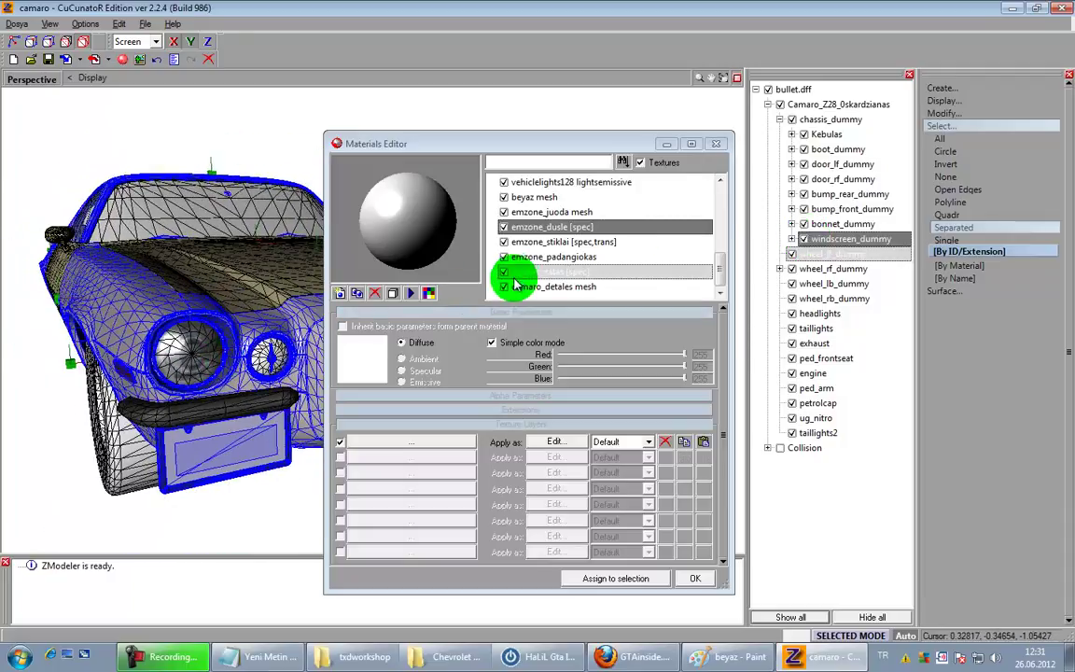
# Step: Rename the emzone_dusle [spec] material as emzone_dusle mesh
pyautogui.click(612, 228)
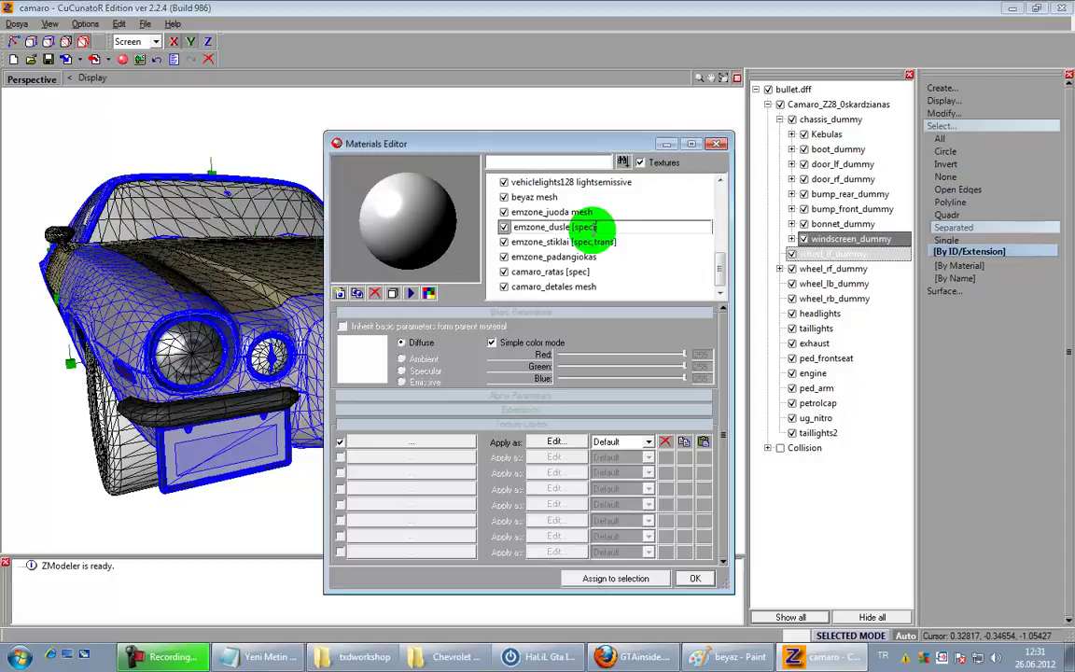
pyautogui.moveTo(576, 227); pyautogui.dragTo(629, 224)
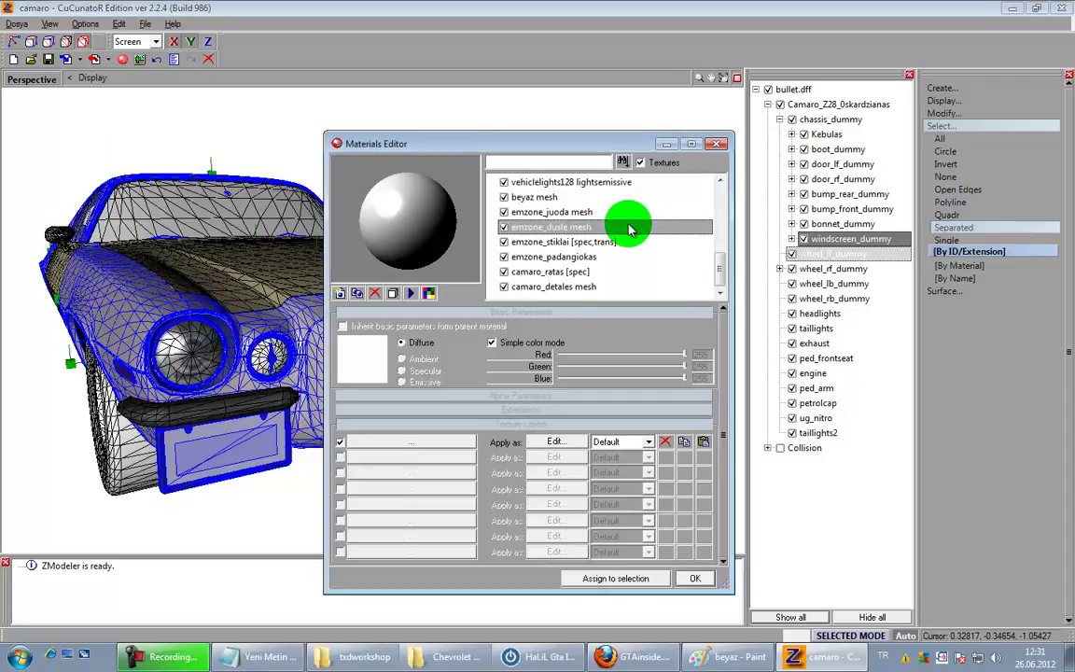
pyautogui.press('Return')
# Step: Set emzone_dusle.png as the first texture layer of the emzone_dusle mesh material
pyautogui.click(409, 444)
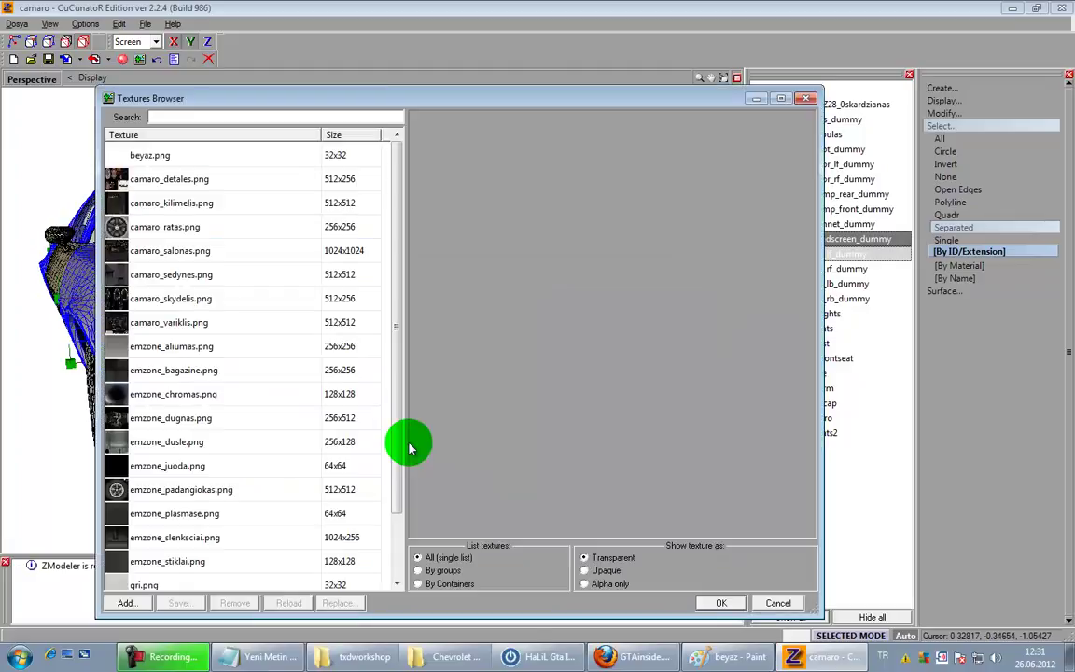
pyautogui.moveTo(431, 100); pyautogui.dragTo(428, 68)
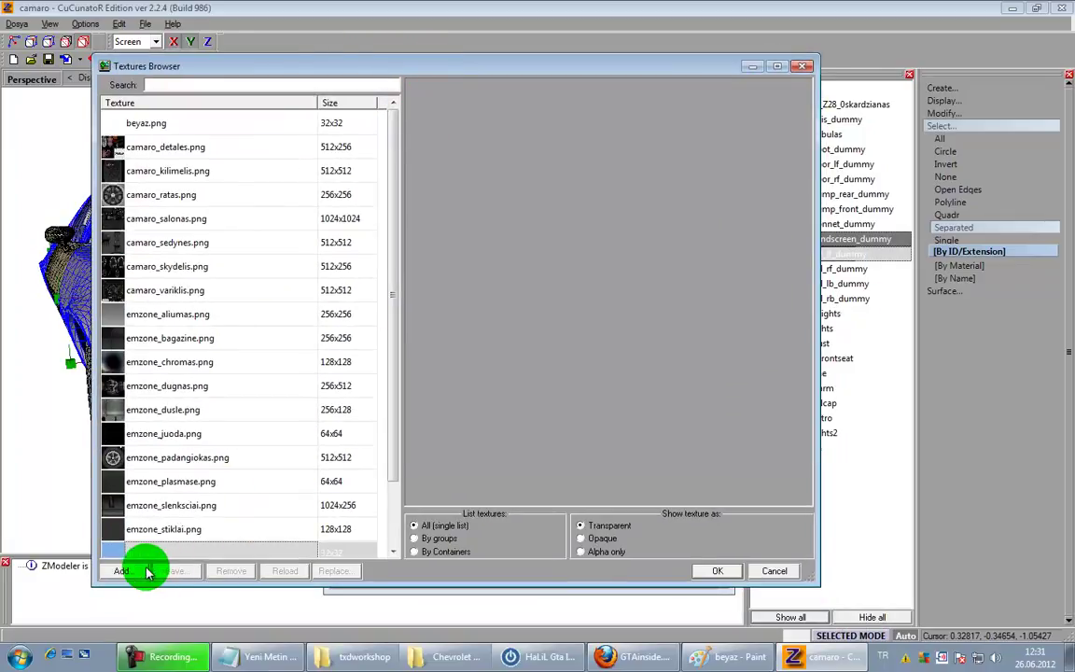
pyautogui.click(135, 569)
pyautogui.click(580, 560)
pyautogui.moveTo(583, 67); pyautogui.dragTo(601, 115)
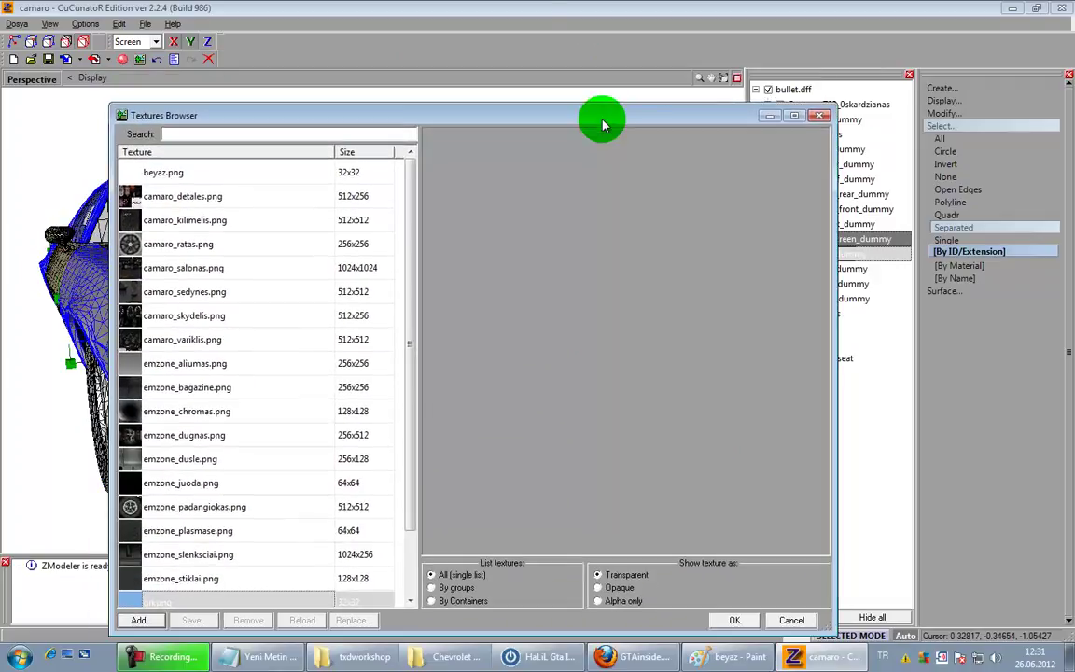
pyautogui.click(220, 221)
pyautogui.click(250, 399)
pyautogui.click(264, 461)
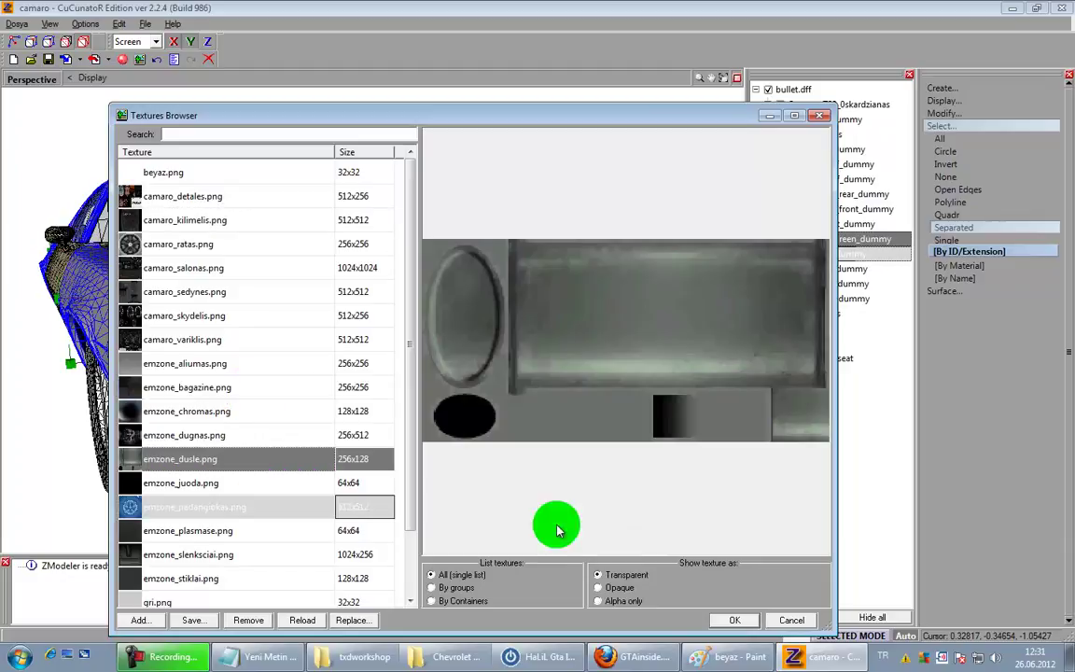
pyautogui.click(735, 620)
# Step: Examine which materials the windscreen_ok polygons use in its properties, comparing emzone_stiklai and emzone_padangiokas in the material list
pyautogui.click(612, 245)
pyautogui.click(505, 244)
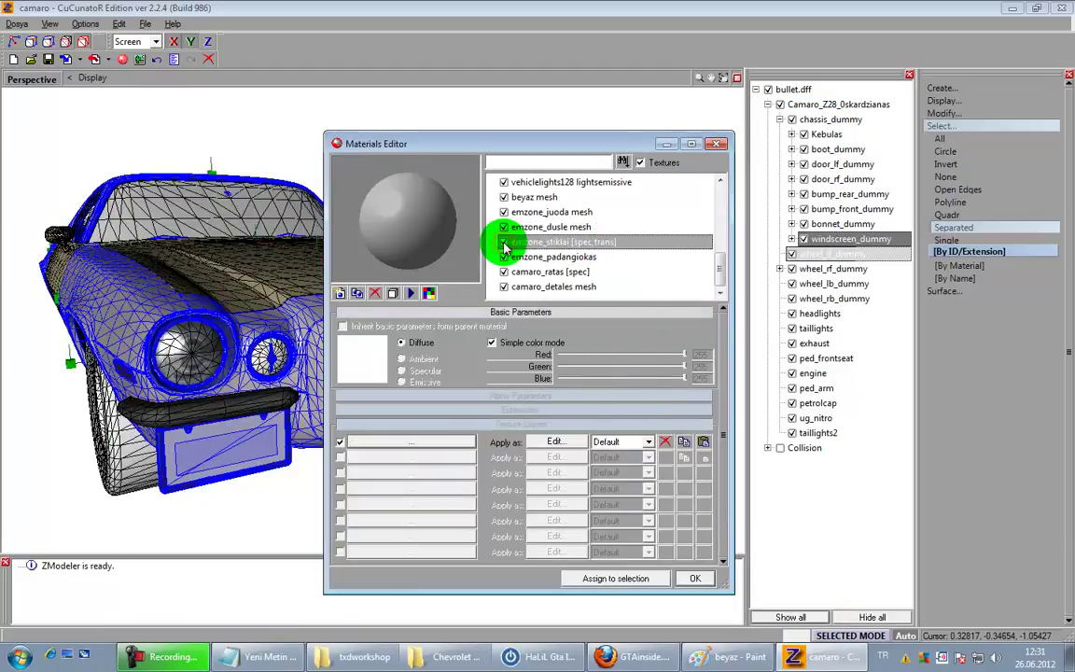
pyautogui.moveTo(244, 284); pyautogui.dragTo(300, 241)
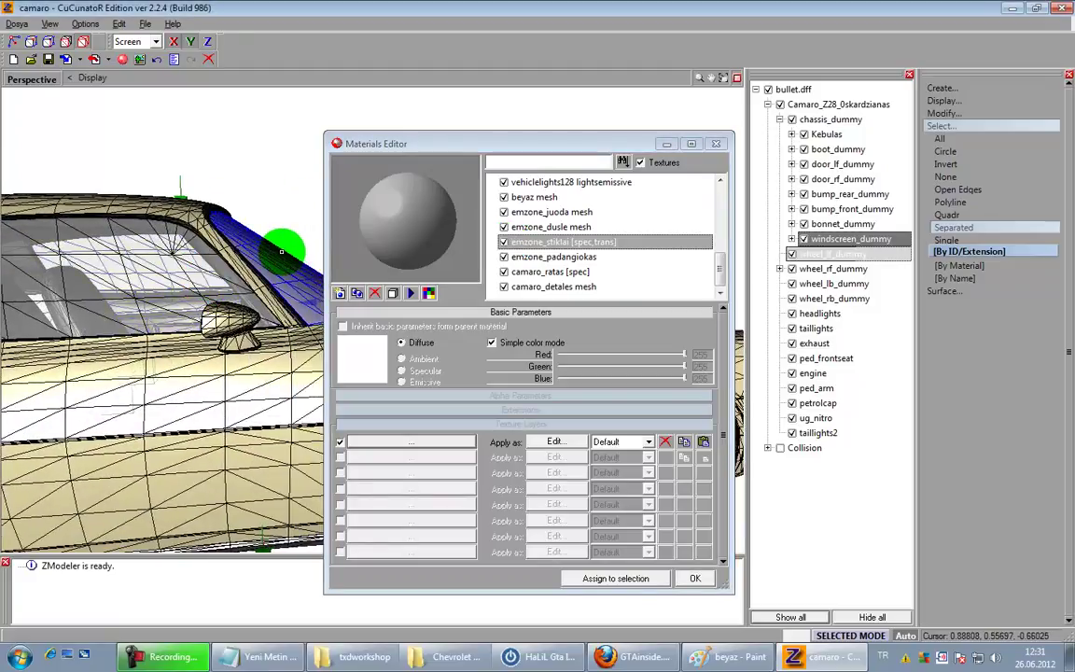
pyautogui.rightClick(285, 257)
pyautogui.click(336, 300)
pyautogui.click(384, 341)
pyautogui.click(432, 371)
pyautogui.click(396, 386)
pyautogui.click(552, 534)
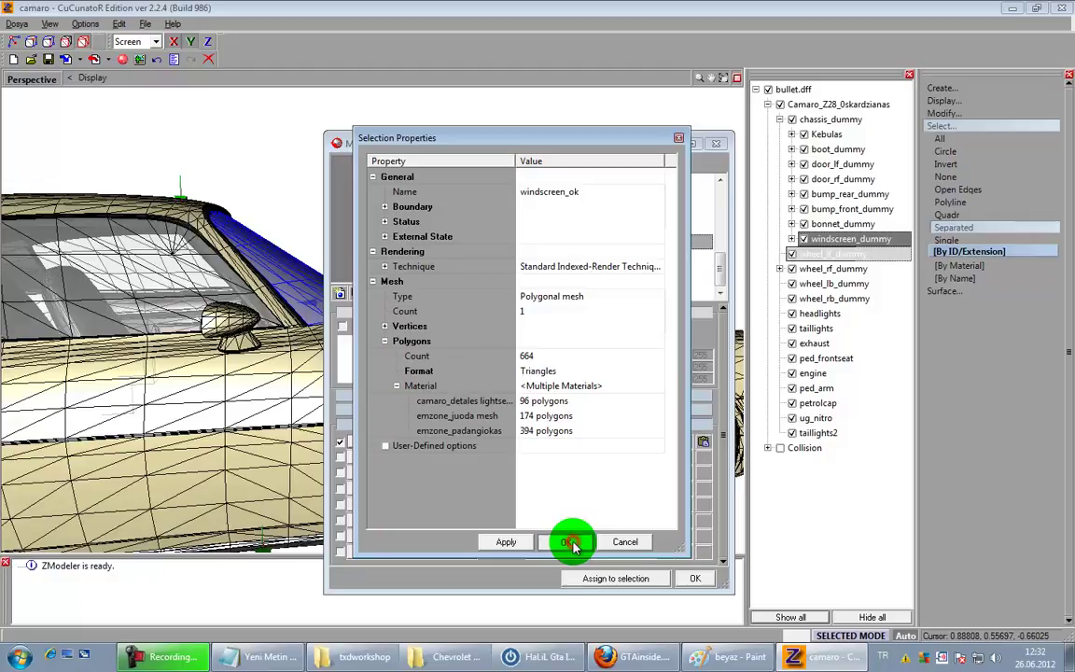
pyautogui.click(508, 258)
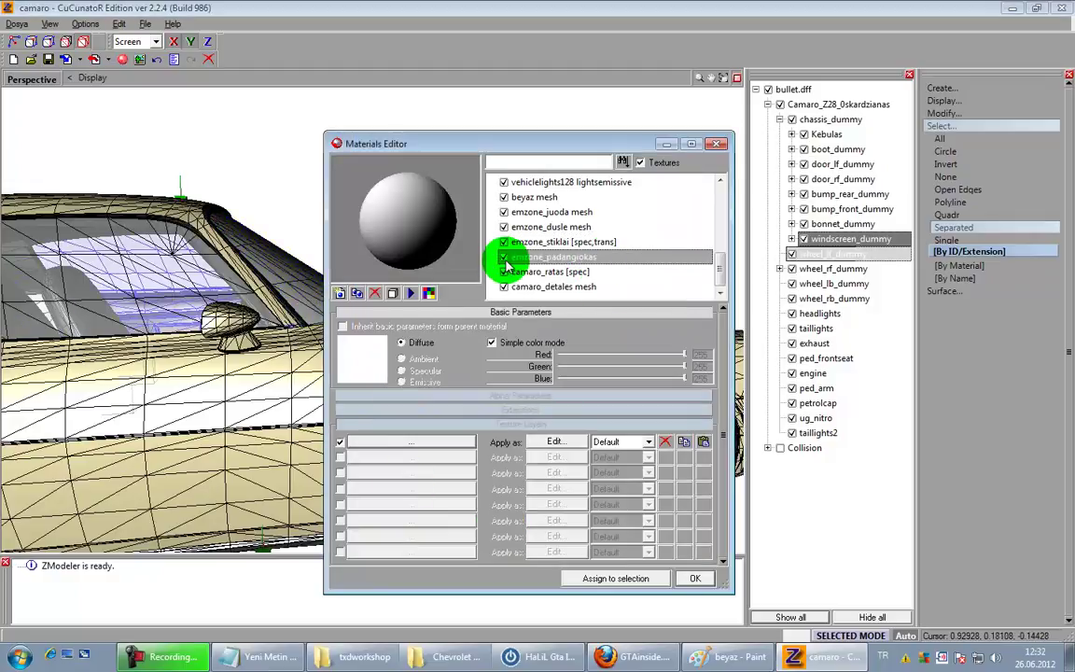
# Step: Select the windscreen glass polygons of windscreen_ok at polygon level and turn on Selected mode
pyautogui.moveTo(283, 248); pyautogui.dragTo(312, 260)
pyautogui.click(312, 248)
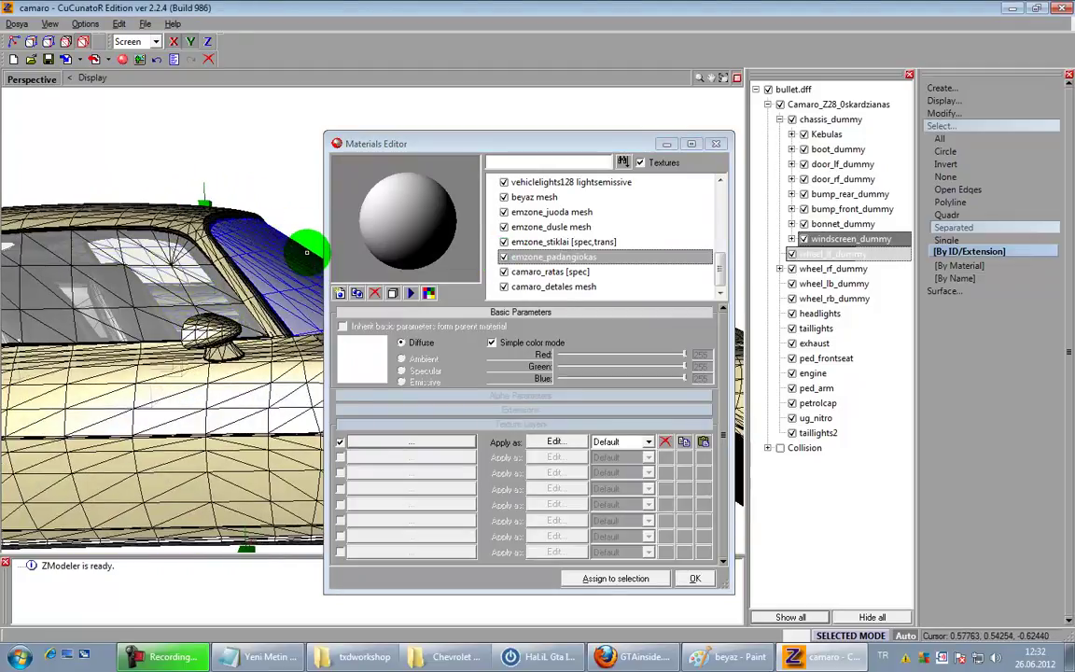
pyautogui.rightClick(323, 254)
pyautogui.click(266, 202)
pyautogui.moveTo(301, 238); pyautogui.dragTo(234, 215, button='right')
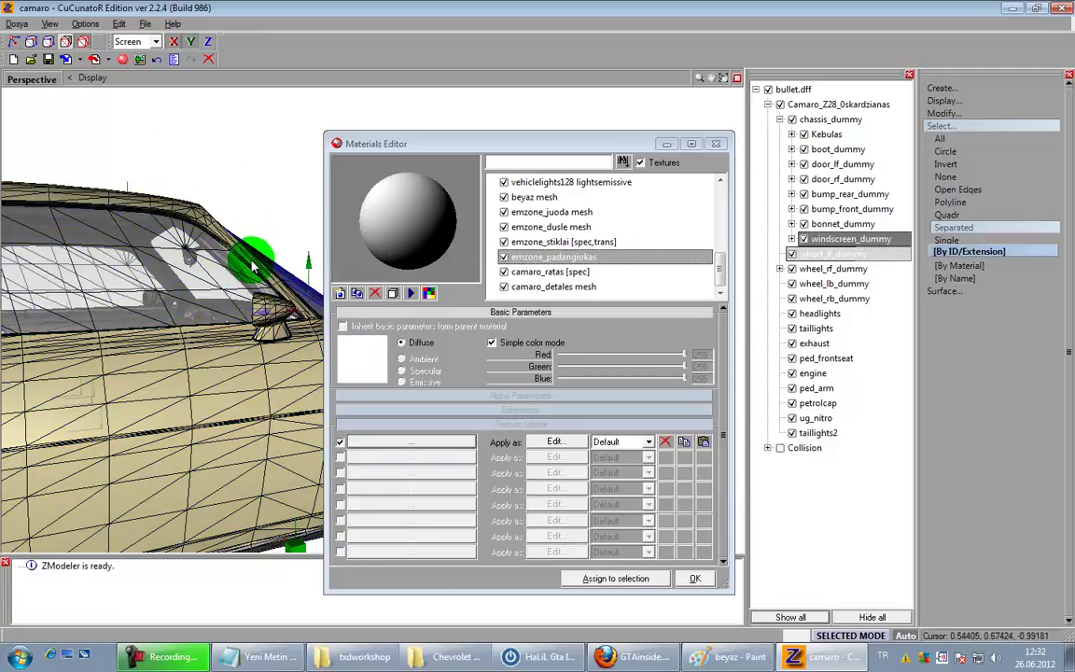
pyautogui.moveTo(250, 259); pyautogui.dragTo(239, 277)
pyautogui.scroll(-5, 239, 278)
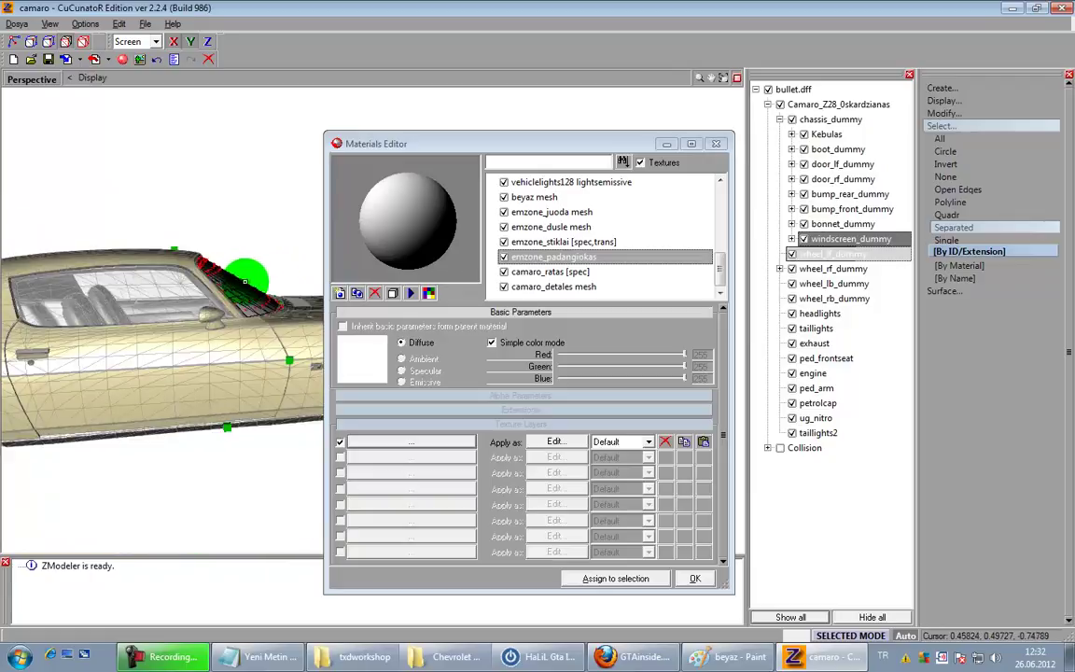
pyautogui.click(666, 145)
pyautogui.click(737, 80)
pyautogui.scroll(5, 684, 175)
pyautogui.moveTo(466, 145); pyautogui.dragTo(641, 290)
pyautogui.click(720, 350)
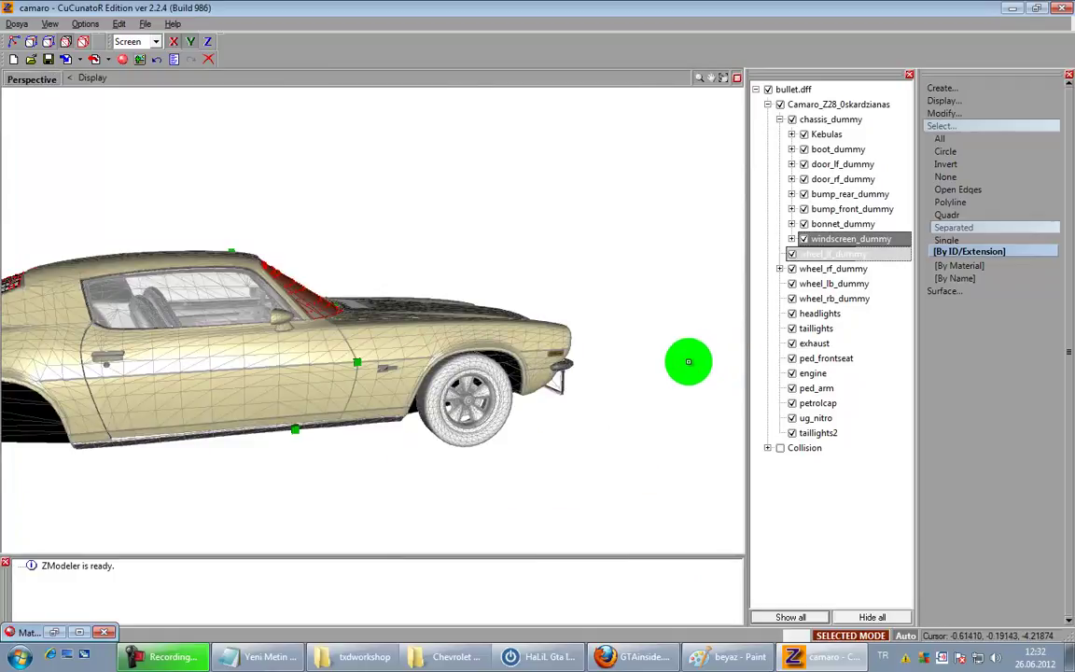
pyautogui.click(53, 633)
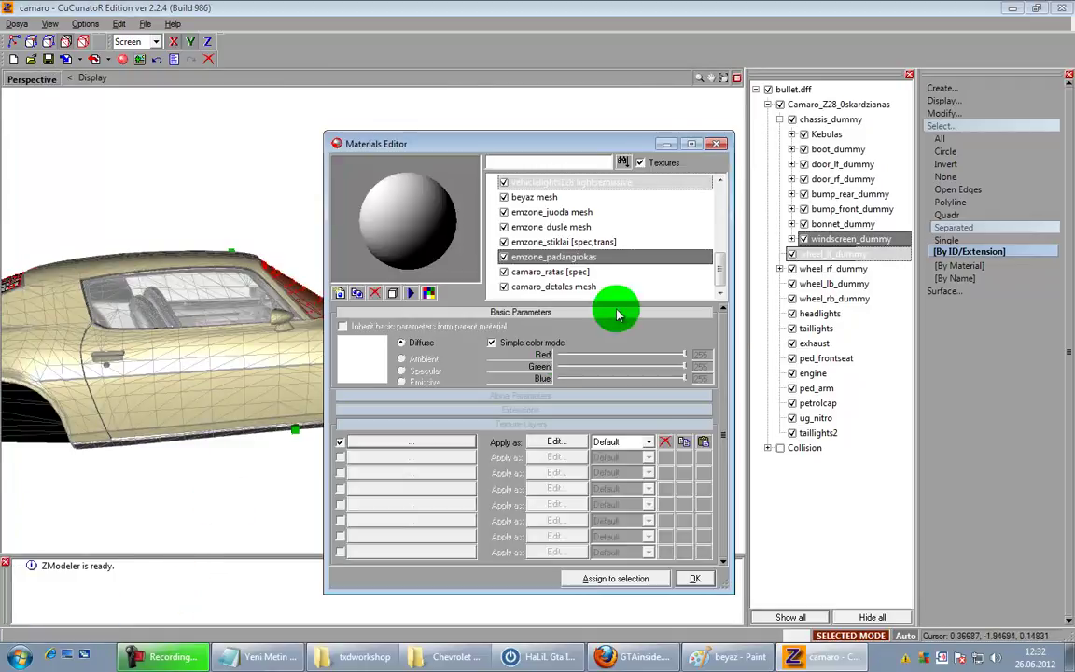
# Step: Rename the emzone_stiklai [spec,trans] material as cam vehglass
pyautogui.scroll(1, 571, 232)
pyautogui.scroll(-1, 571, 233)
pyautogui.click(600, 245)
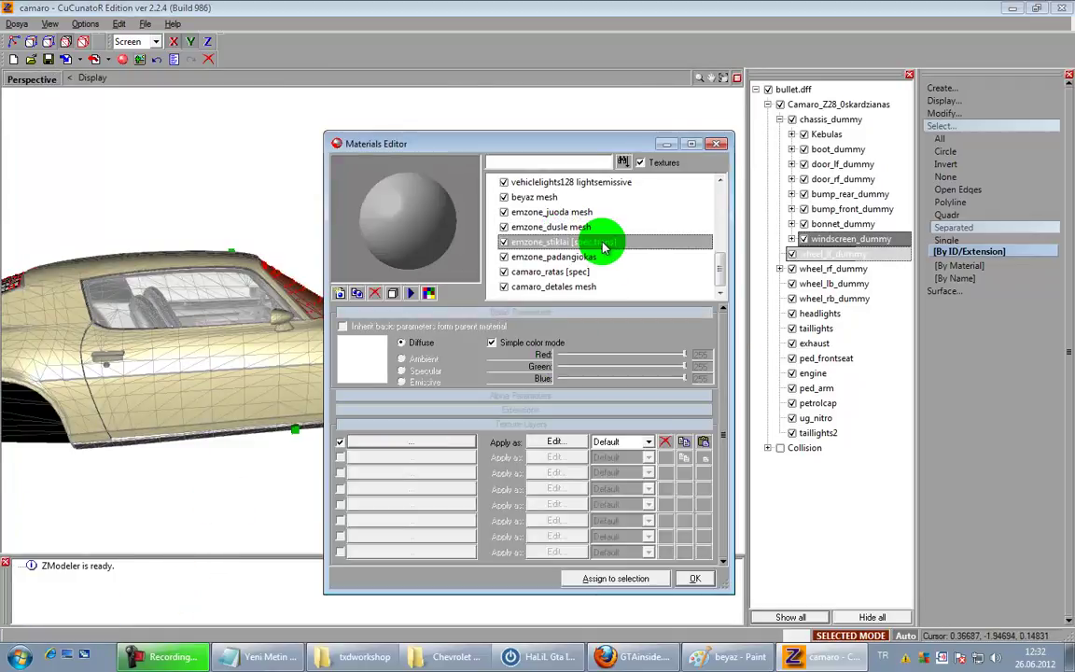
pyautogui.click(600, 242)
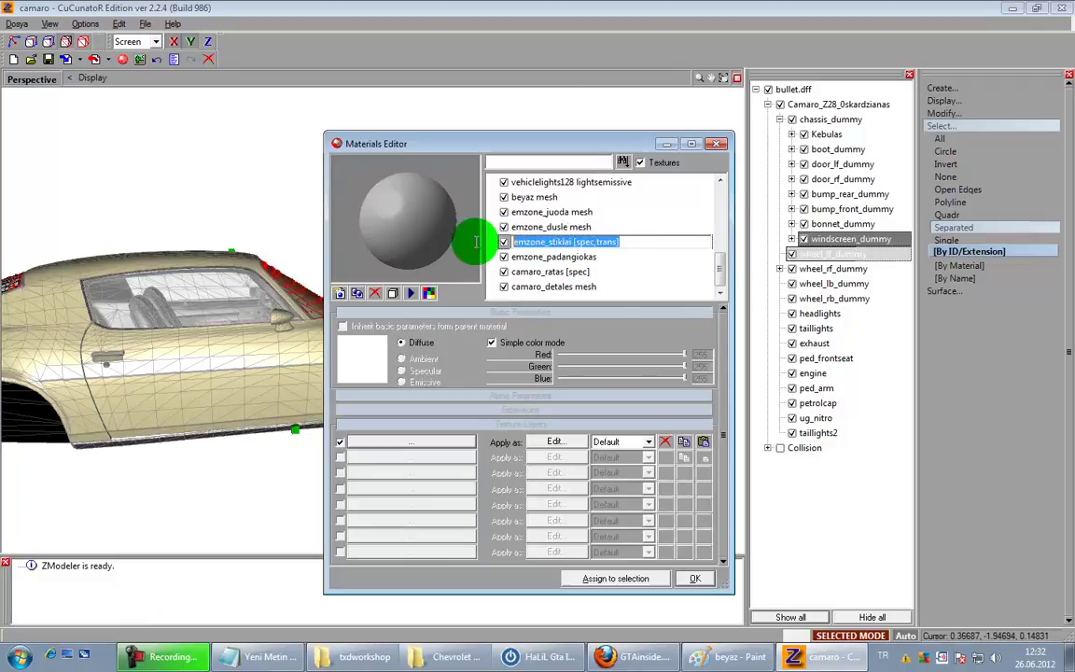
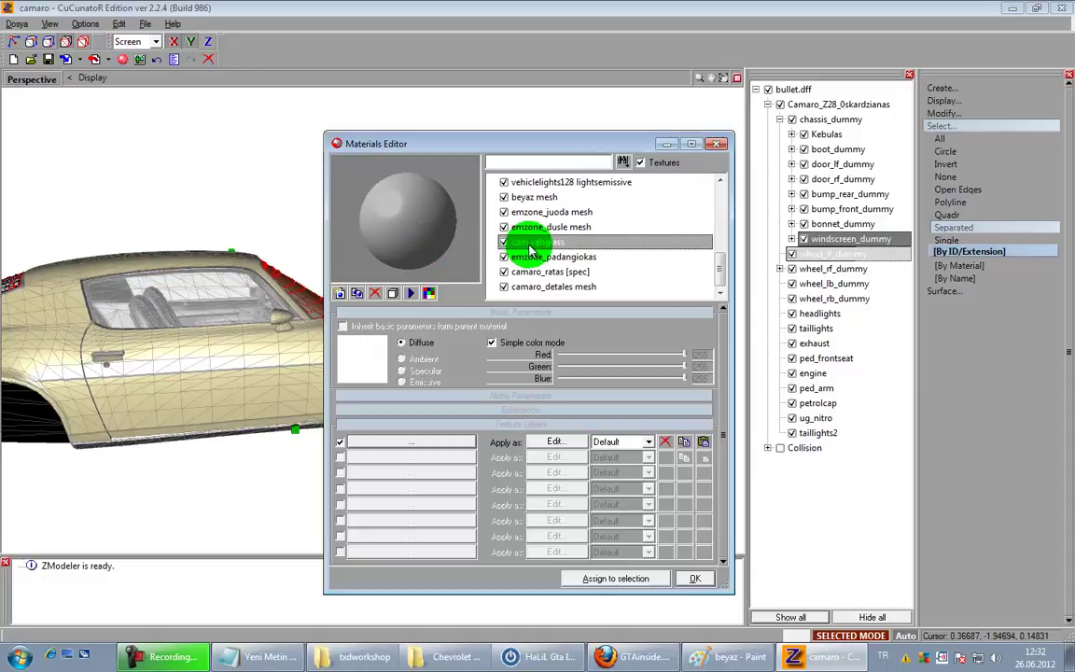
# Step: Disable alpha blending in the alpha parameters of the cam vehglass material
pyautogui.click(499, 396)
pyautogui.click(343, 437)
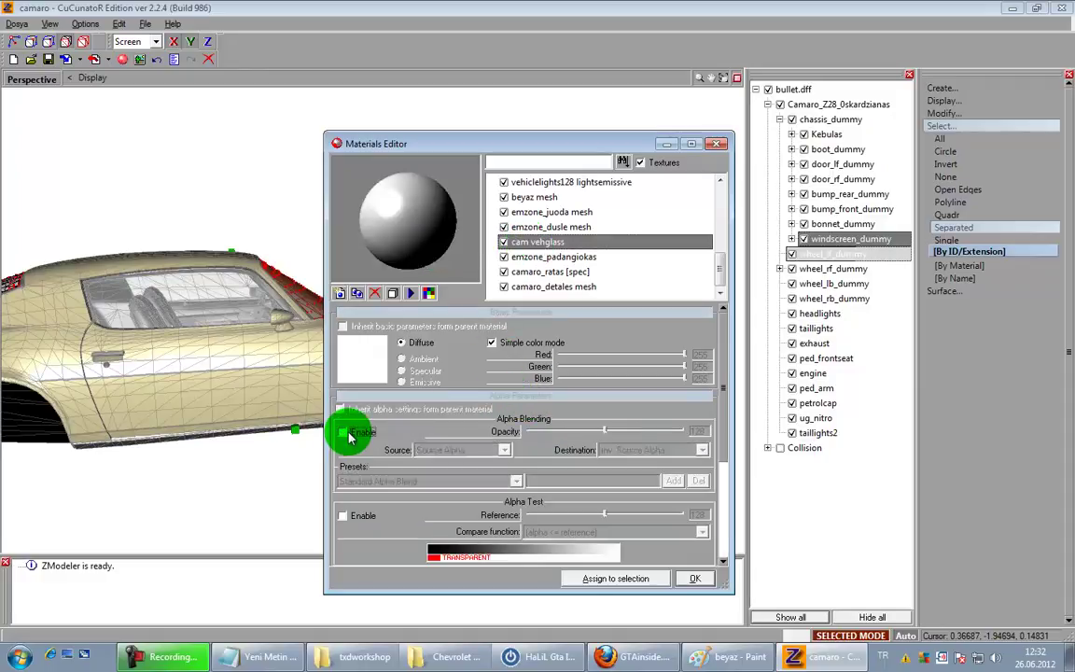
pyautogui.click(446, 399)
pyautogui.click(247, 408)
pyautogui.scroll(5, 266, 408)
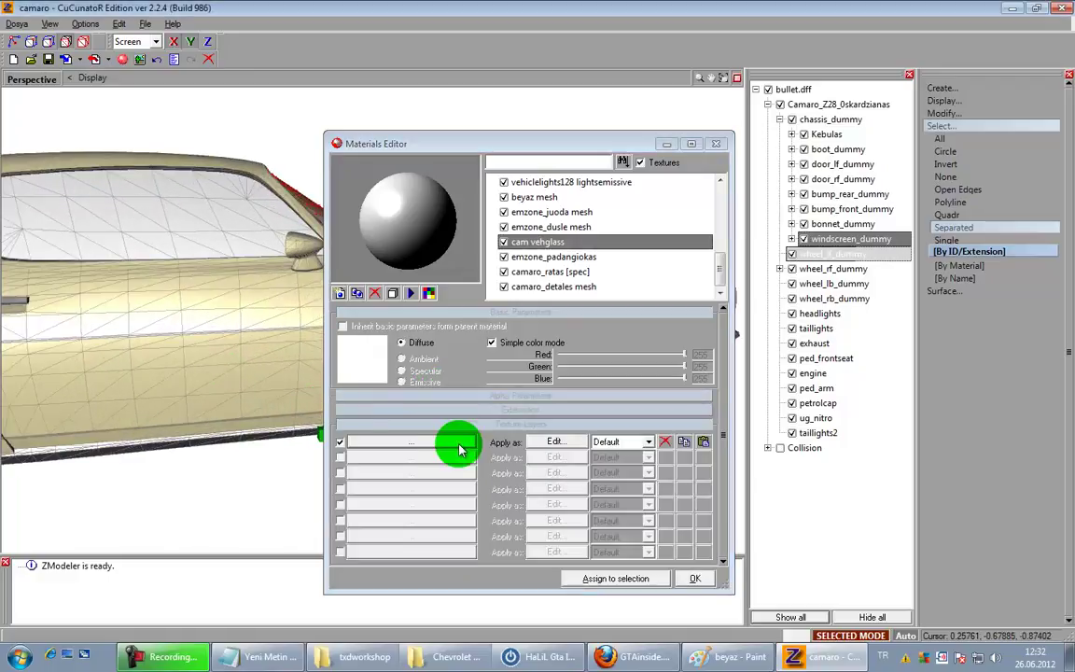
# Step: Load cam.png from the Sabit Kaplamalar L.a folder as the cam vehglass texture and assign the material to the selected windscreen polygons
pyautogui.click(433, 440)
pyautogui.click(142, 619)
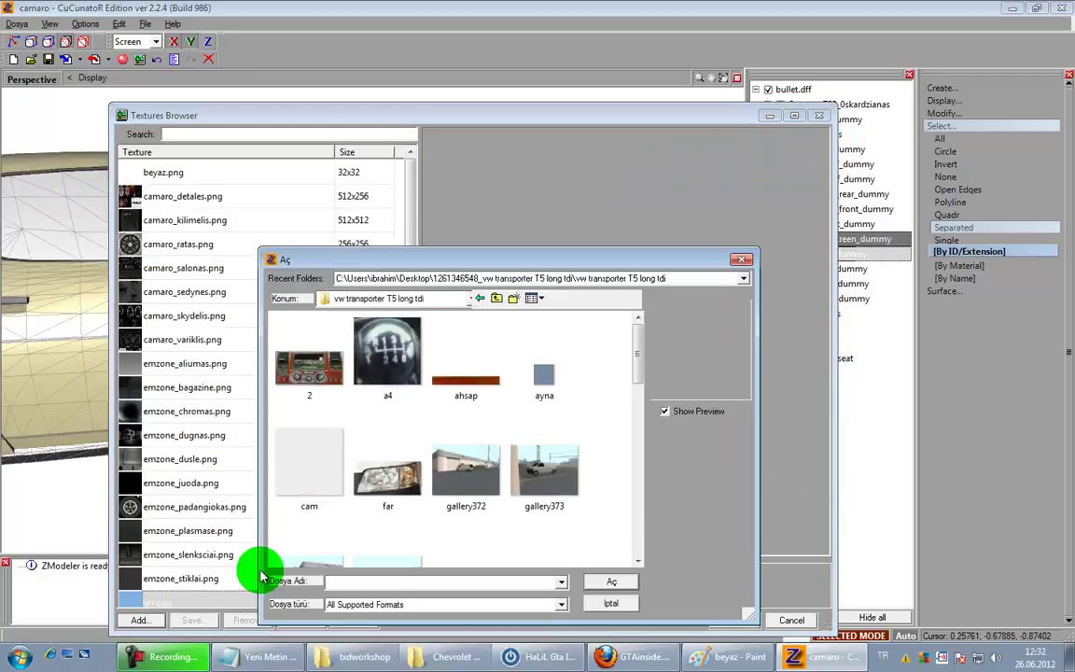
pyautogui.click(445, 302)
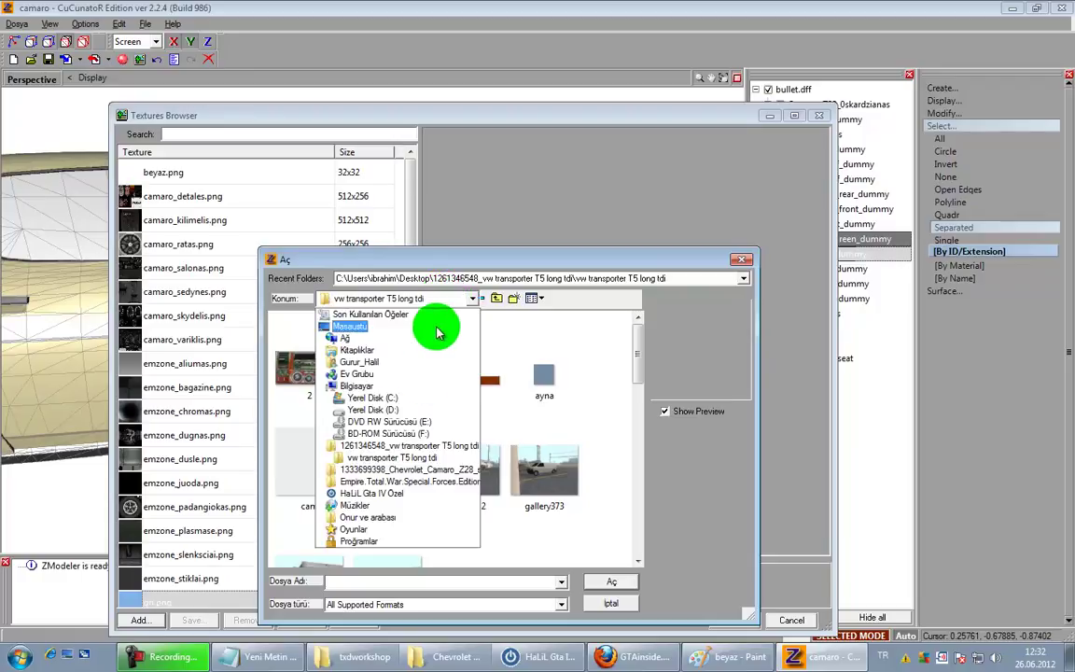
pyautogui.click(411, 442)
pyautogui.scroll(-4, 434, 463)
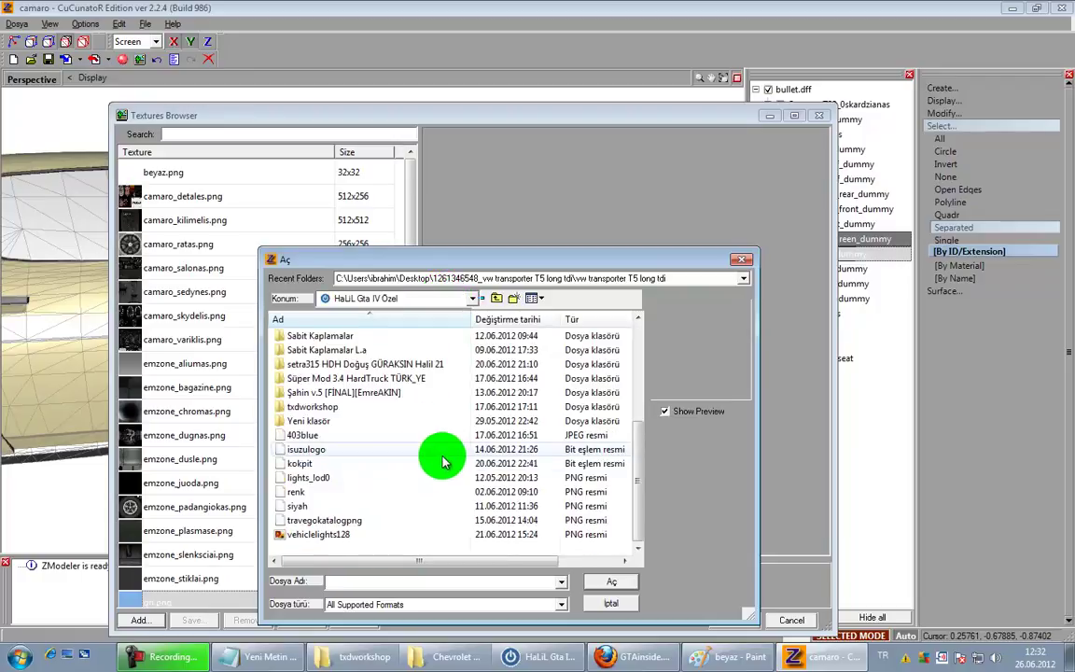
pyautogui.scroll(4, 415, 471)
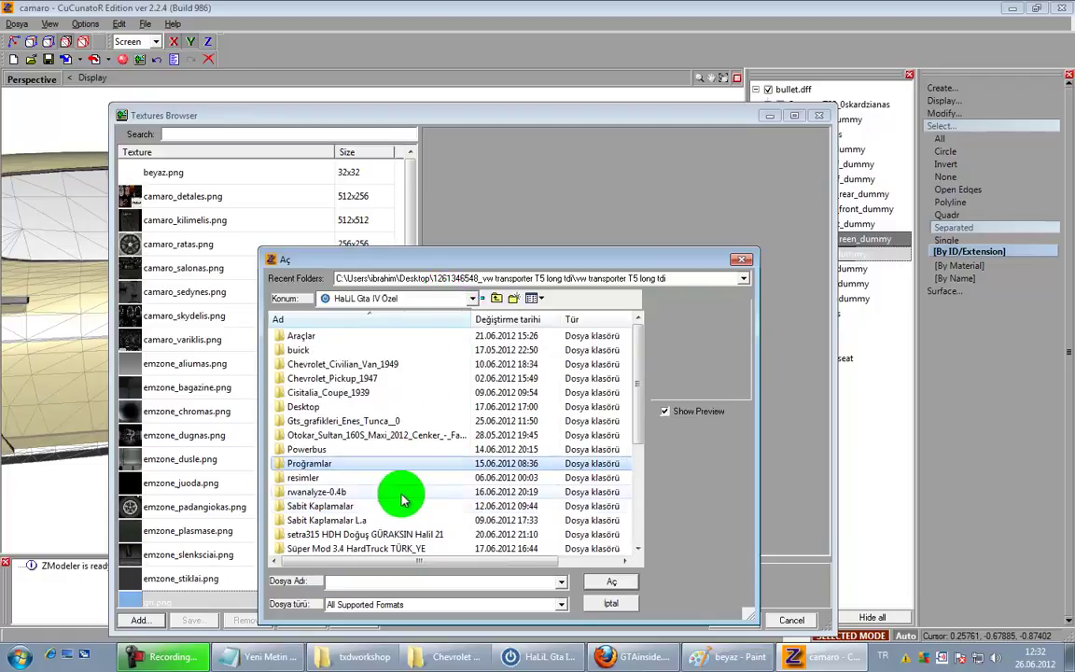
pyautogui.doubleClick(355, 519)
pyautogui.click(308, 364)
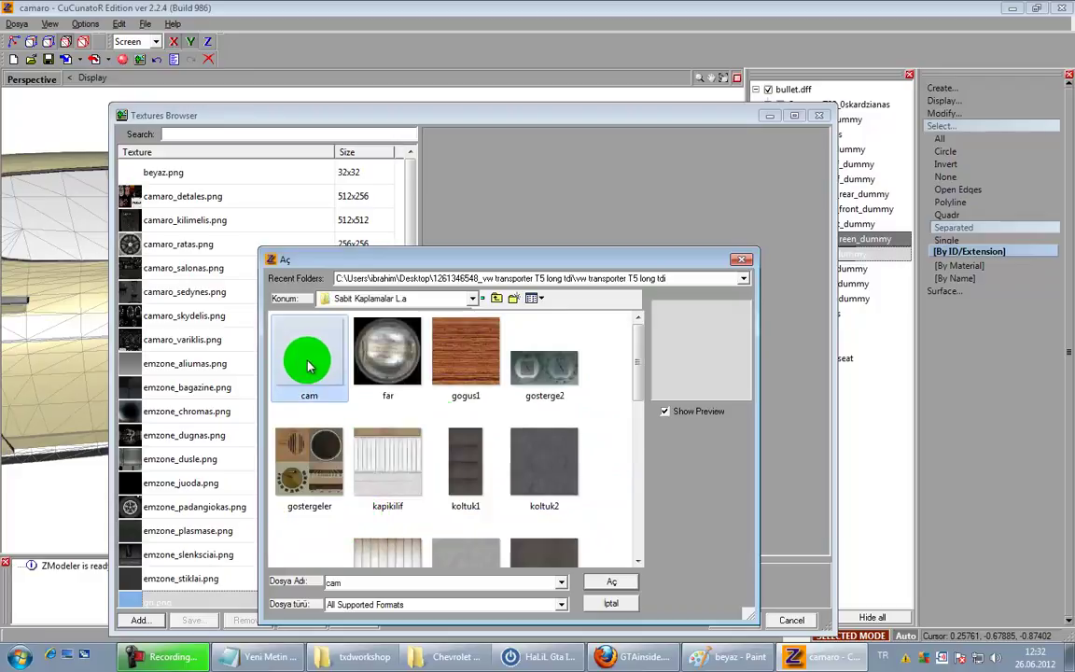
pyautogui.click(624, 581)
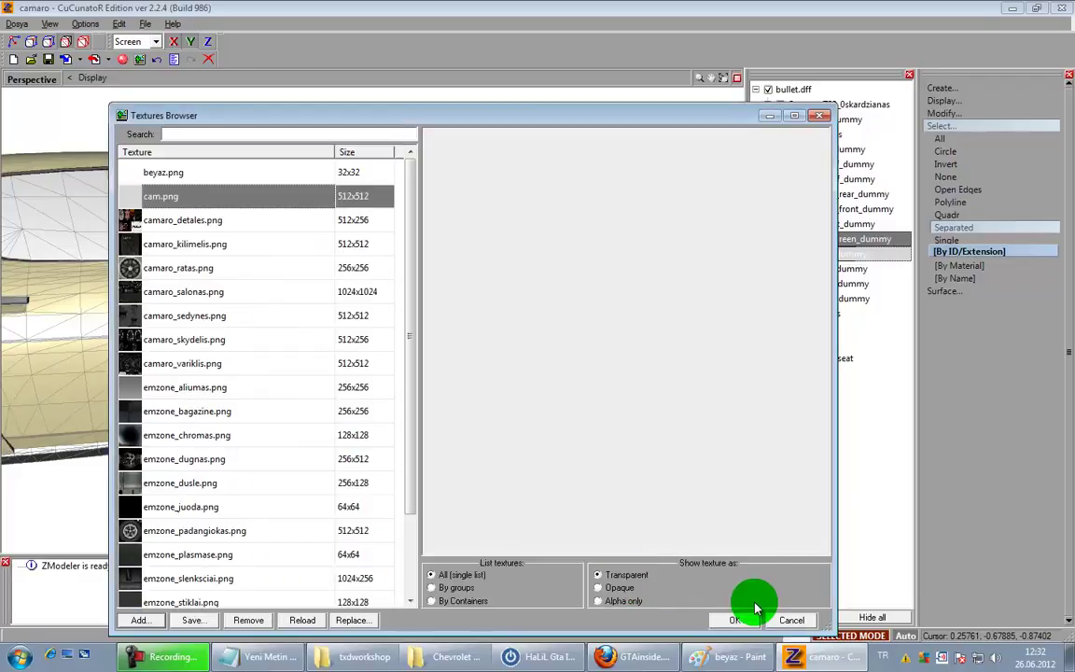
pyautogui.click(736, 618)
pyautogui.moveTo(317, 466); pyautogui.dragTo(48, 270, button='middle')
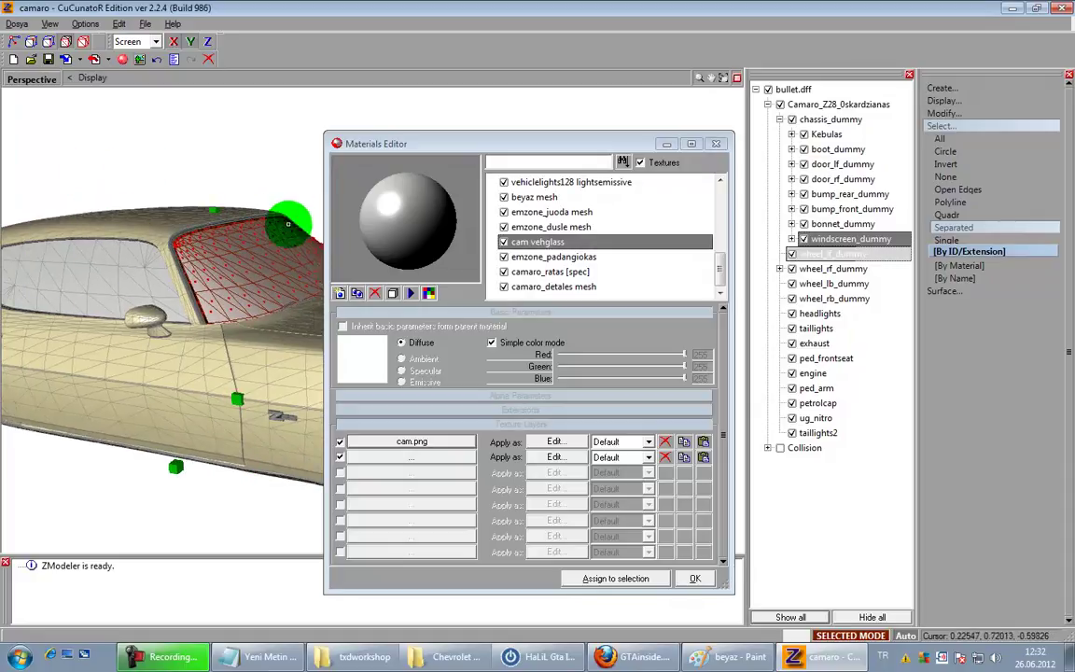
pyautogui.click(655, 583)
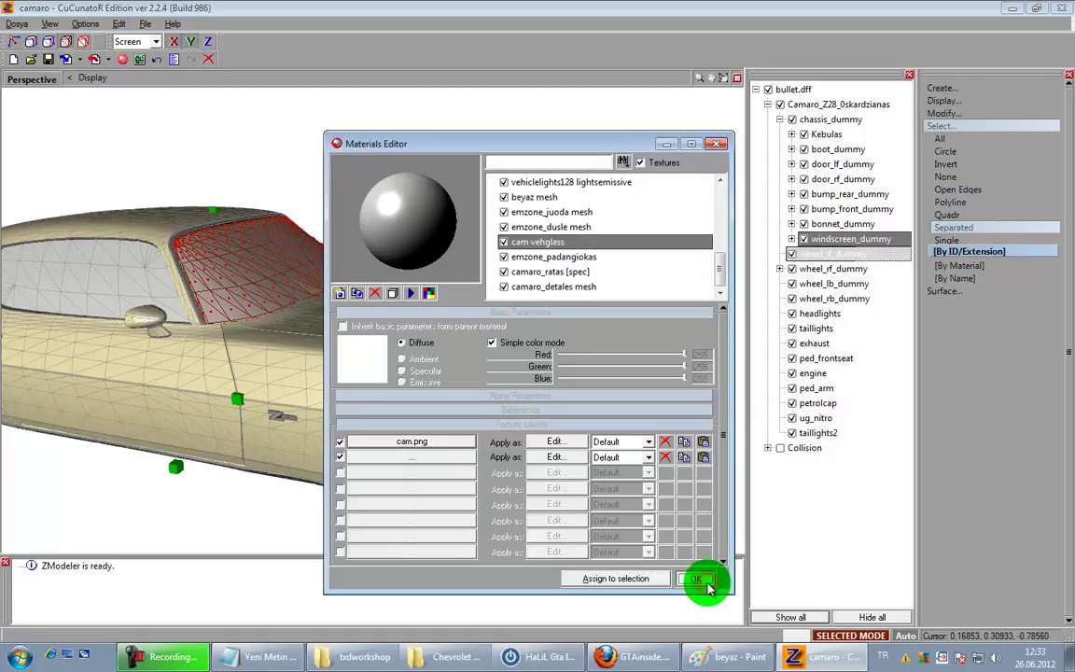
# Step: Assign the cam vehglass material to the selected rear window polygons of the car
pyautogui.click(705, 583)
pyautogui.moveTo(456, 433); pyautogui.dragTo(686, 113, button='middle')
pyautogui.click(738, 80)
pyautogui.moveTo(613, 159); pyautogui.dragTo(504, 174, button='middle')
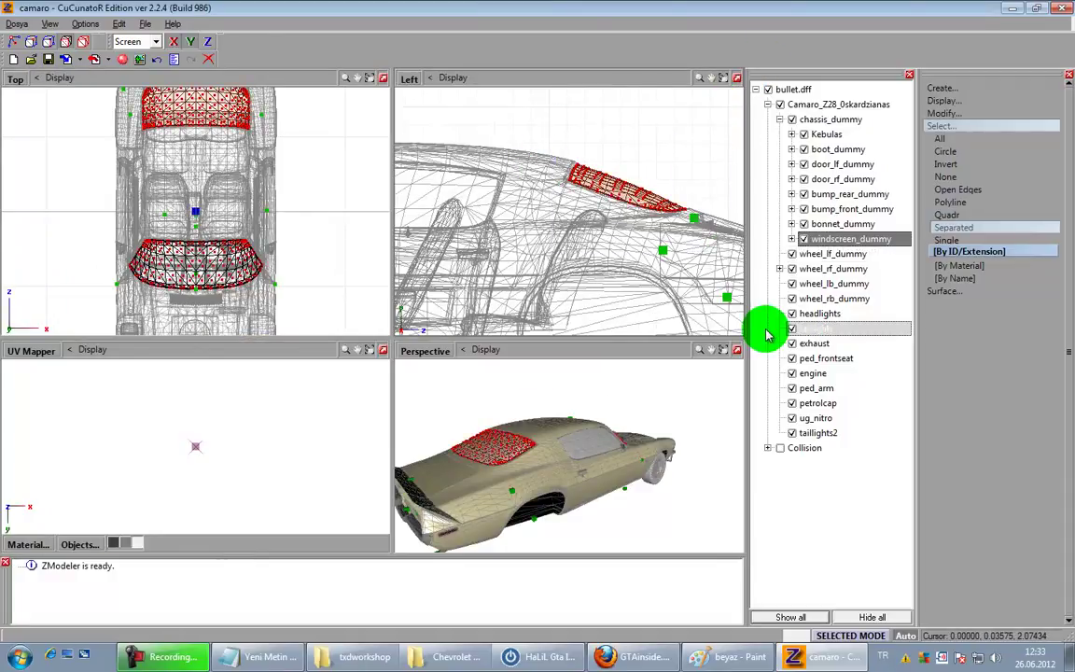
pyautogui.click(736, 350)
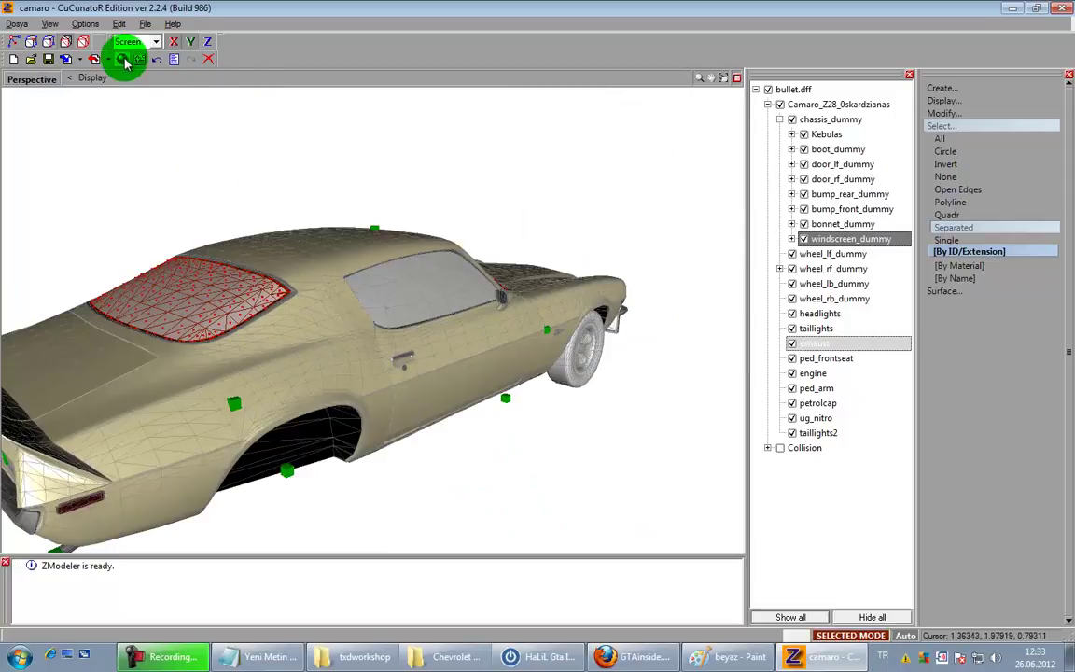
pyautogui.click(130, 67)
pyautogui.click(612, 252)
pyautogui.scroll(-5, 613, 254)
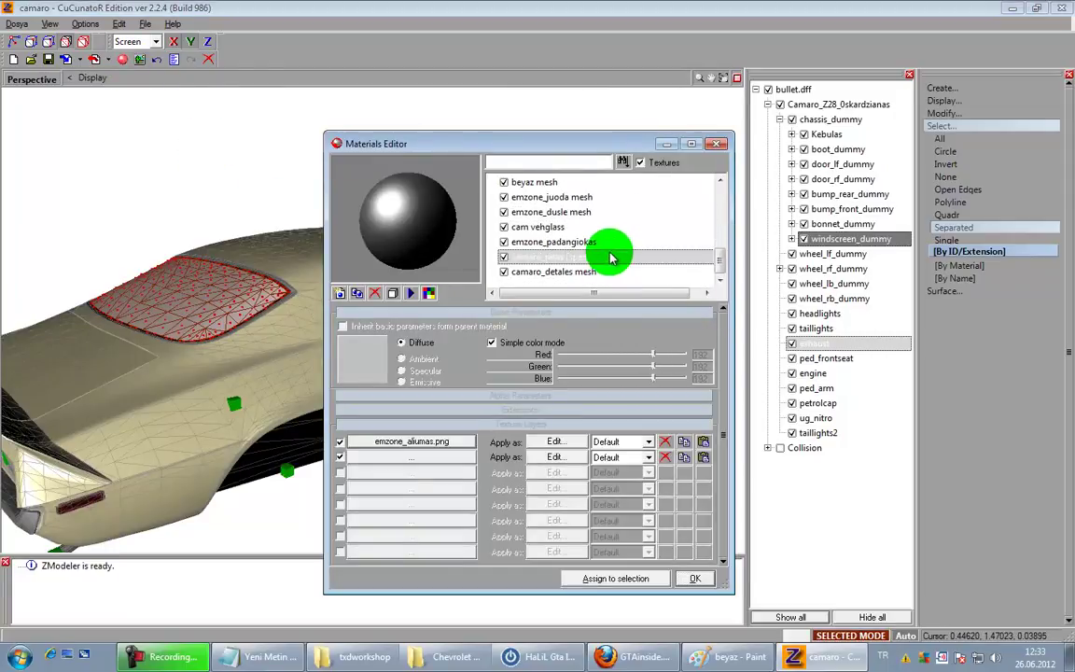
pyautogui.click(596, 228)
pyautogui.click(665, 579)
# Step: Turn off Selected mode, save the project, and check the converted glass around the car
pyautogui.moveTo(282, 474); pyautogui.dragTo(256, 471, button='middle')
pyautogui.press('space')
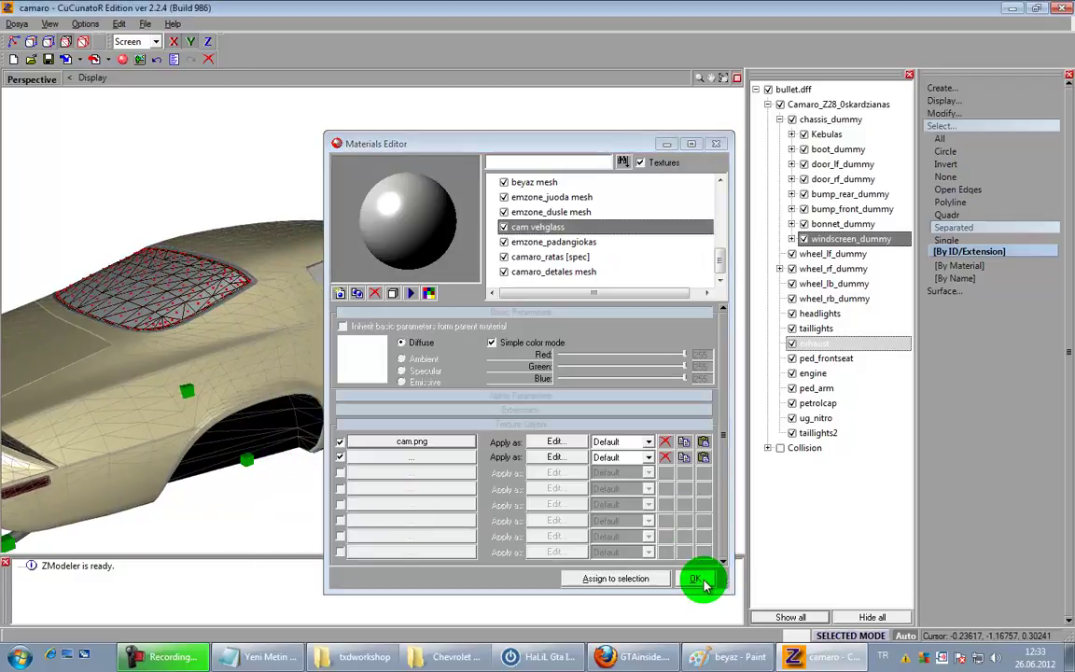
pyautogui.click(169, 59)
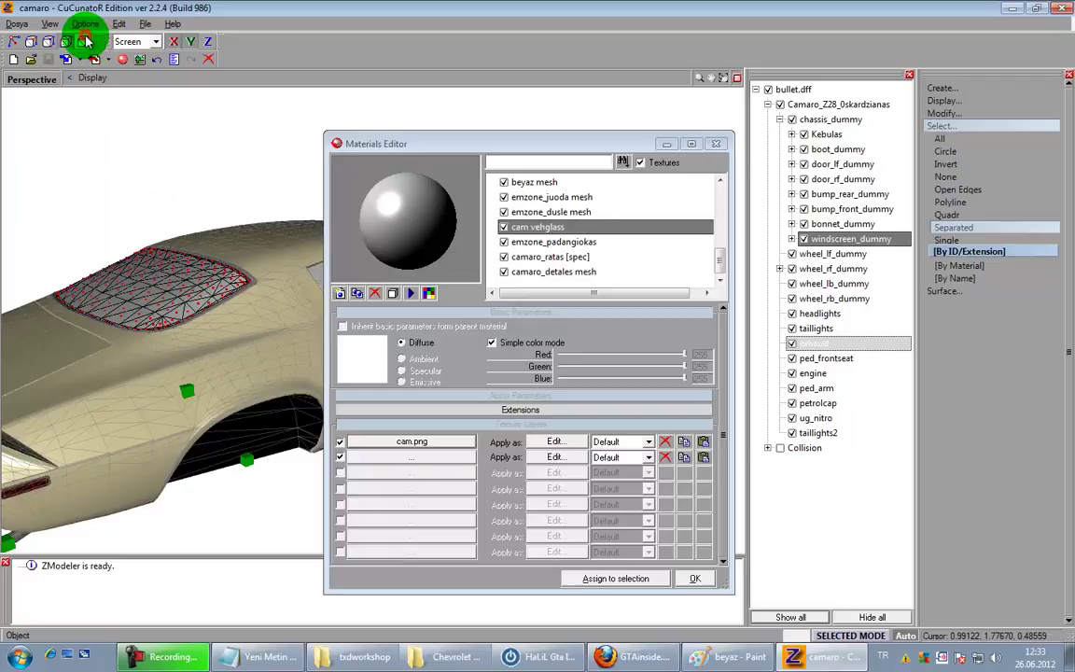
pyautogui.moveTo(124, 131); pyautogui.dragTo(193, 269)
pyautogui.moveTo(193, 269); pyautogui.dragTo(235, 281, button='right')
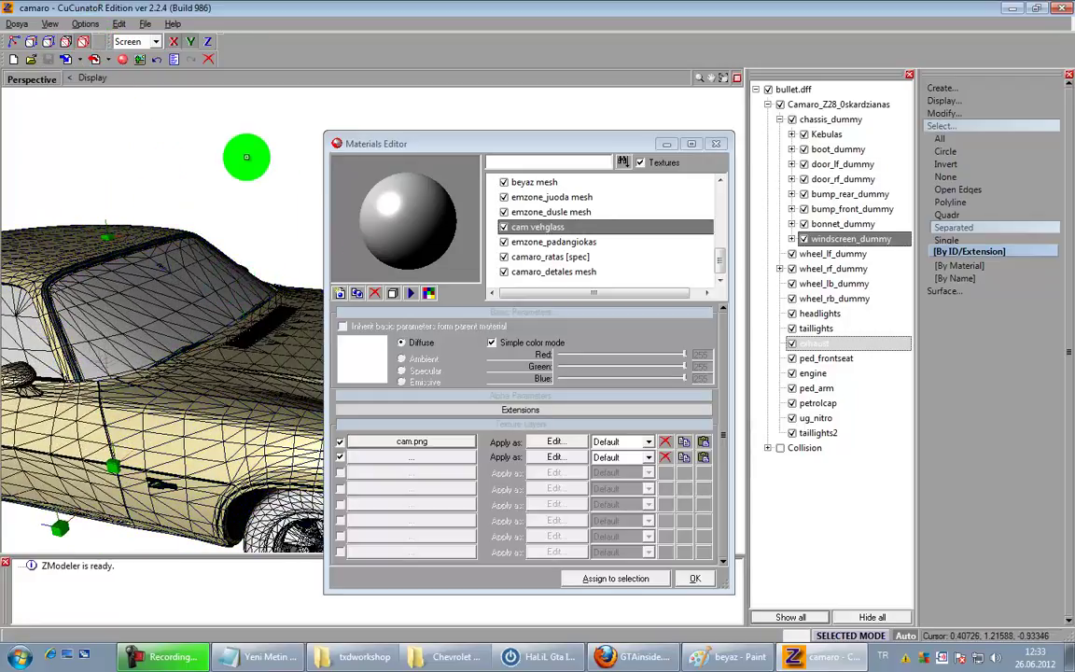
pyautogui.moveTo(261, 237)
pyautogui.mouseDown()
pyautogui.moveTo(276, 250)
pyautogui.moveTo(244, 239)
pyautogui.mouseUp()
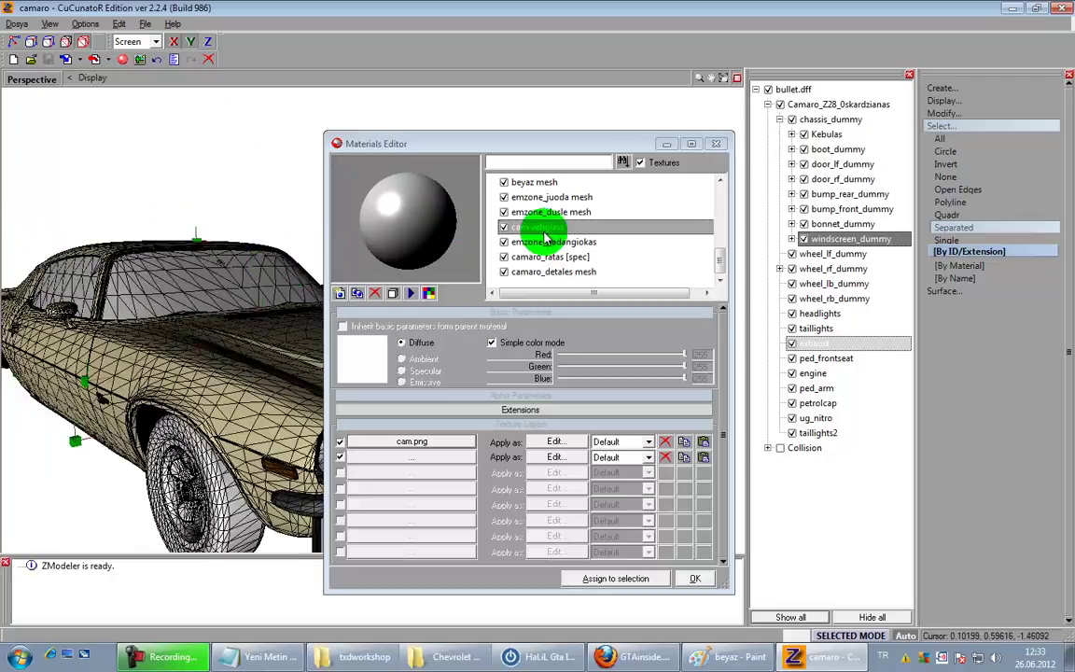
# Step: Rename the emzone_padangiokas material as emzone_padangiokas tire and load emzone_padangiokas.png as its texture
pyautogui.click(530, 244)
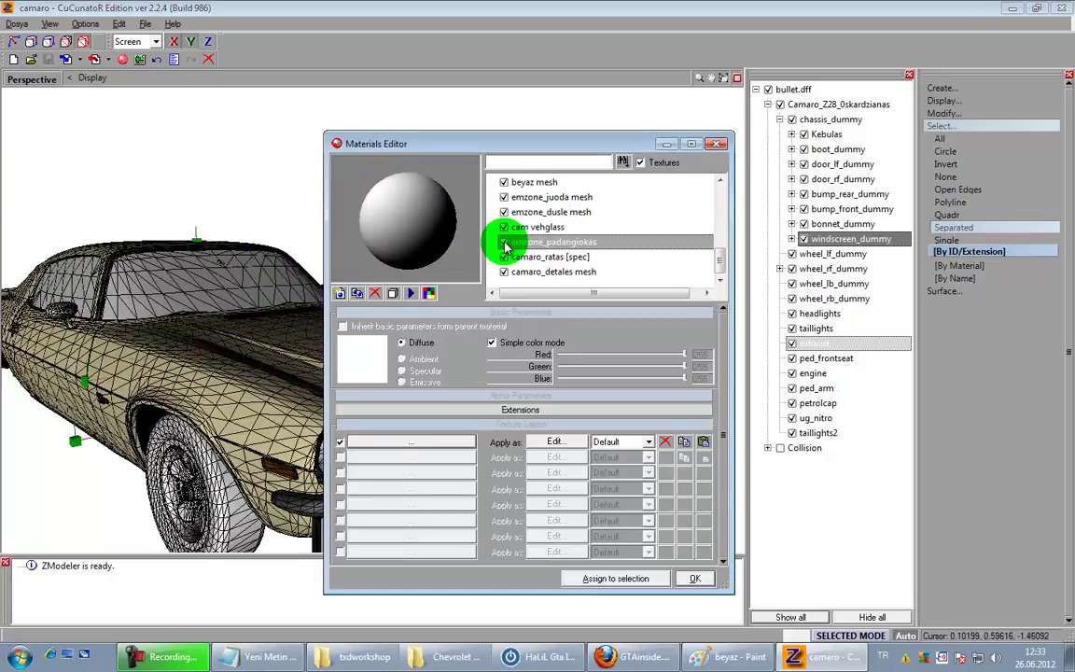
pyautogui.click(612, 245)
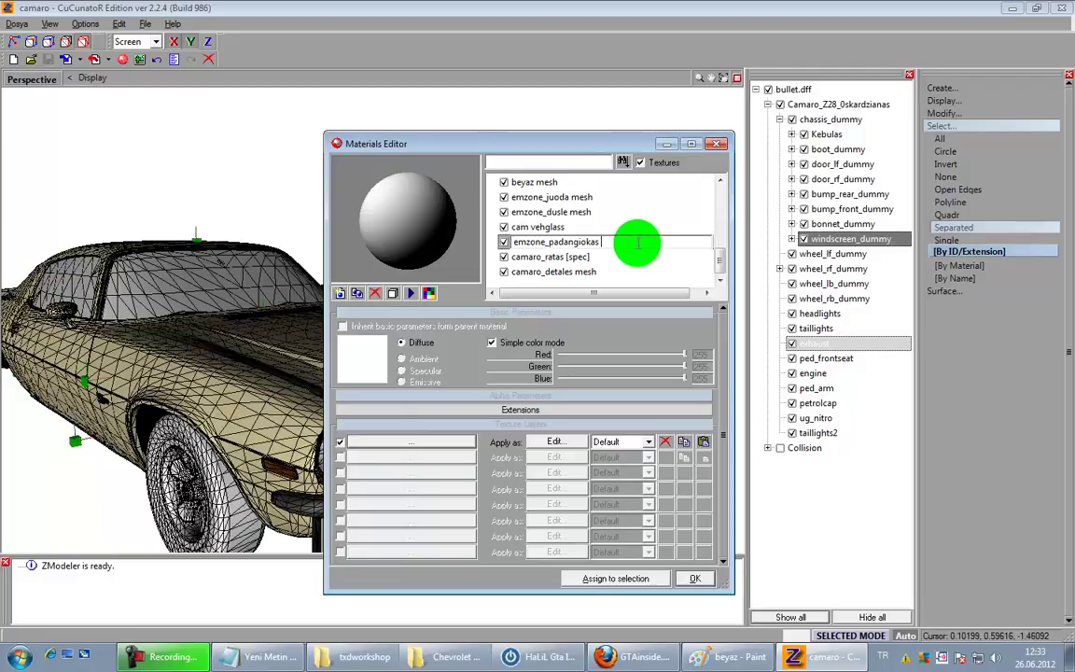
pyautogui.click(436, 440)
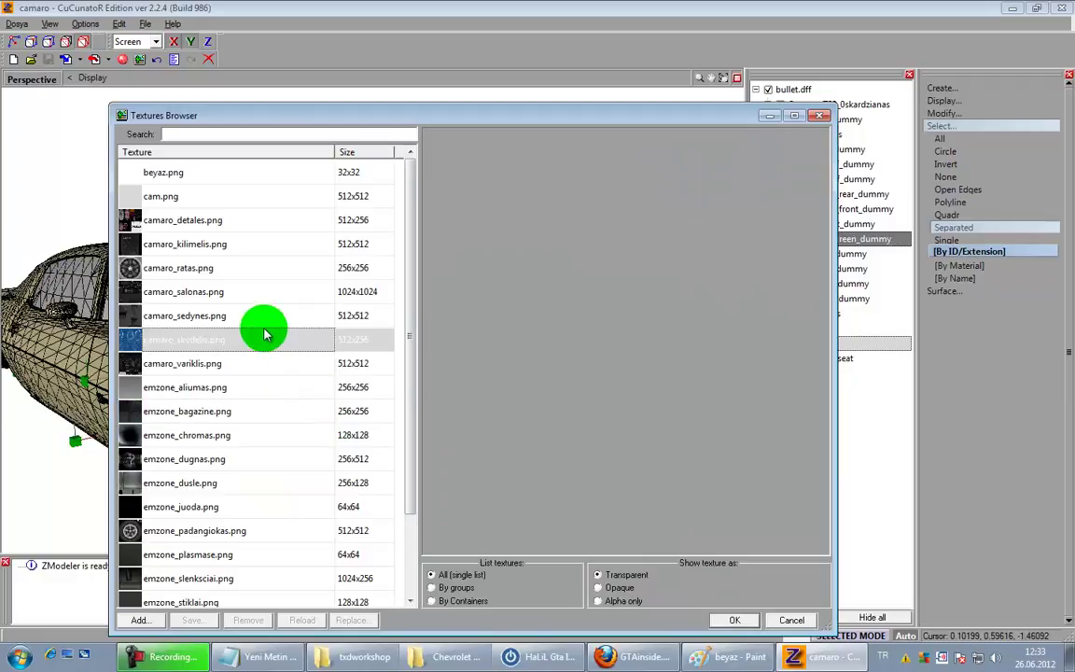
pyautogui.click(275, 530)
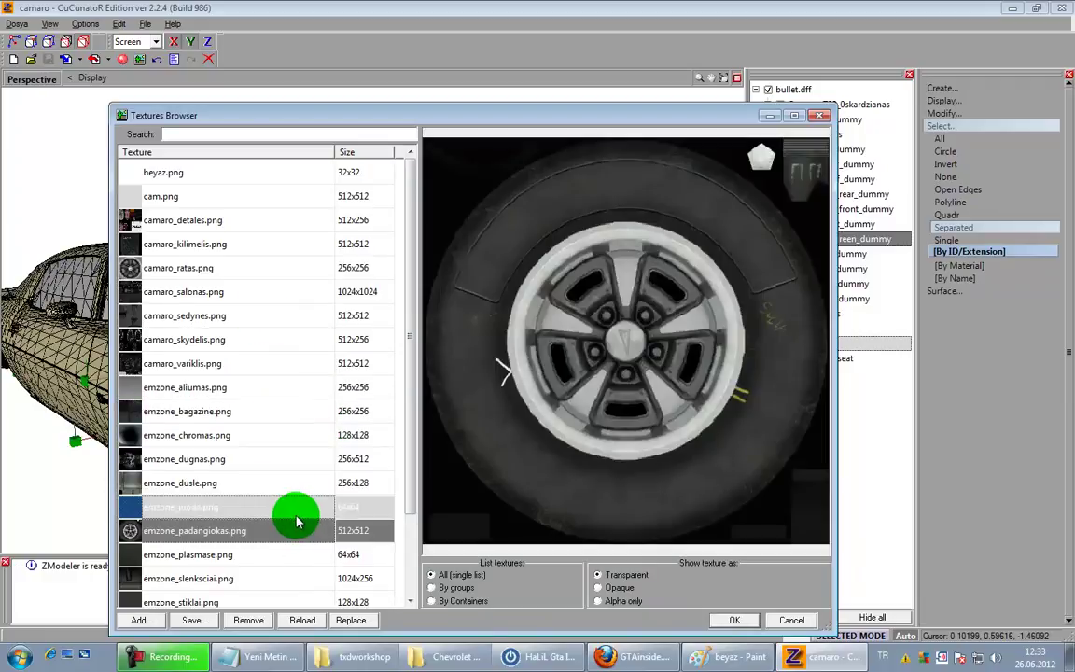
pyautogui.click(737, 619)
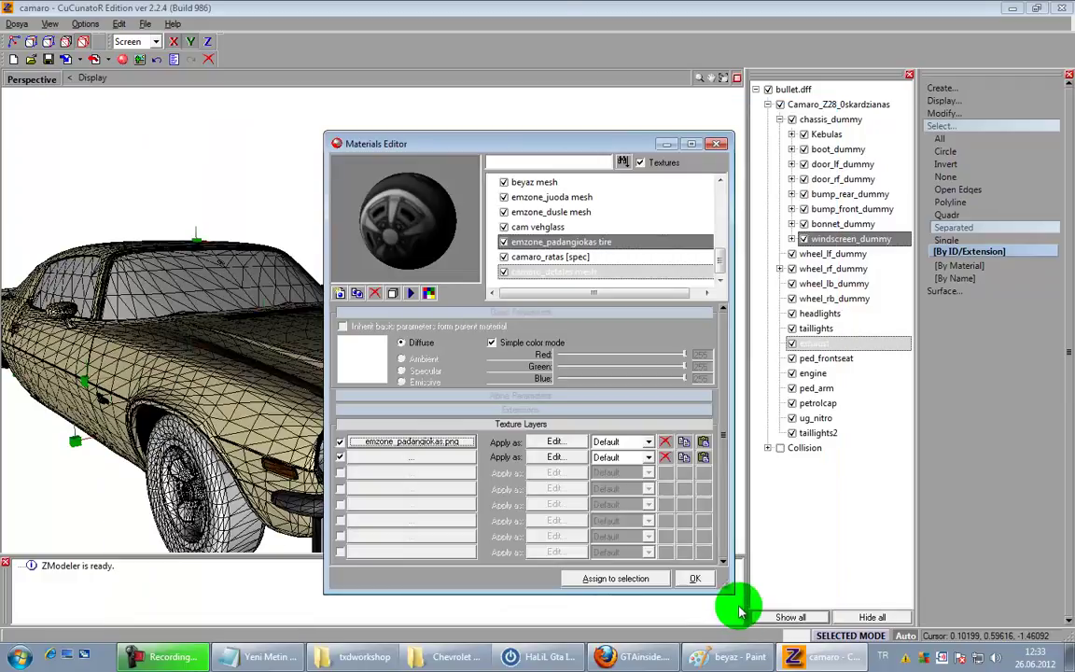
# Step: Check the textured front tire up close and save the project
pyautogui.moveTo(79, 441); pyautogui.dragTo(190, 479, button='middle')
pyautogui.scroll(4, 262, 521)
pyautogui.moveTo(274, 527)
pyautogui.mouseDown(button='middle')
pyautogui.moveTo(283, 500)
pyautogui.moveTo(270, 519)
pyautogui.mouseUp(button='middle')
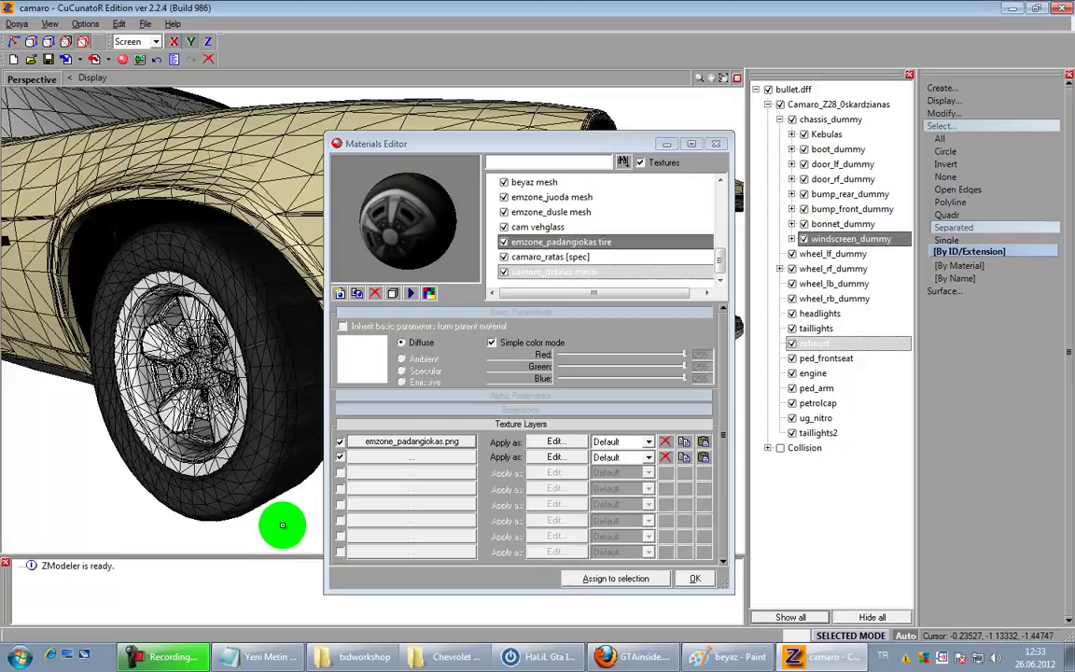
pyautogui.click(47, 59)
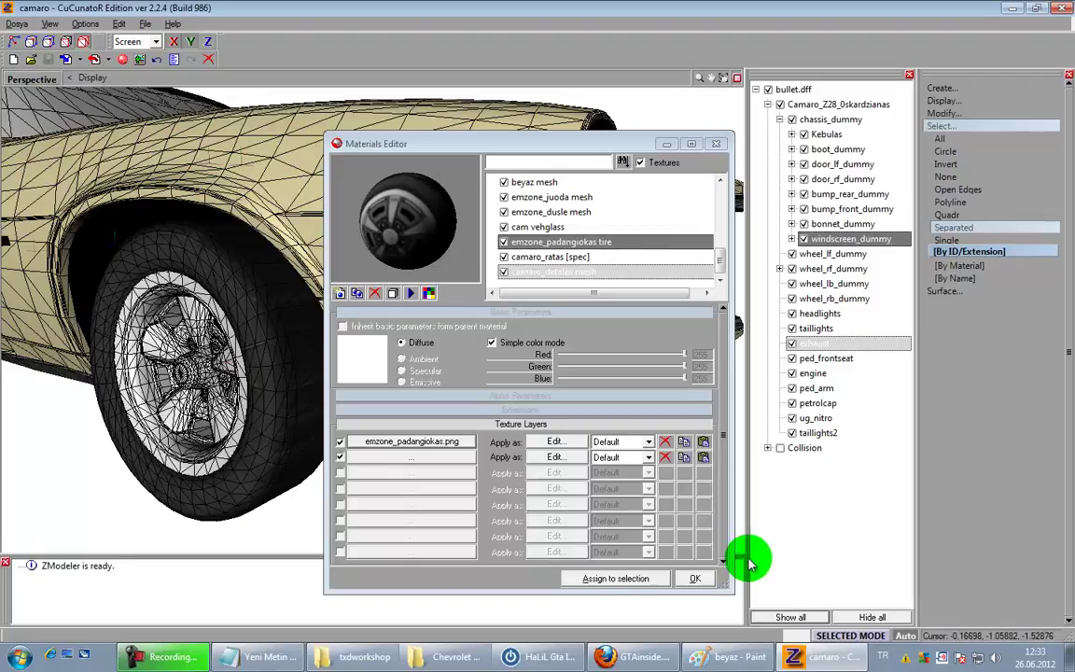
# Step: Launch Photoshop from the desktop and browse to the Chevrolet Camaro Z28 folder for opening images
pyautogui.click(1071, 661)
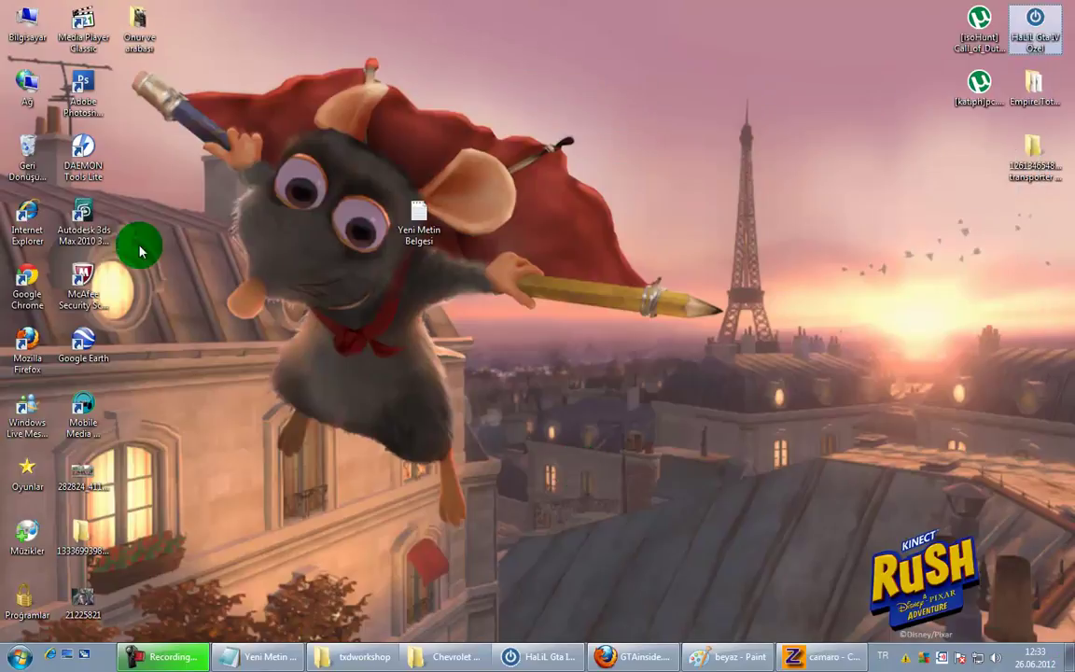
pyautogui.doubleClick(68, 101)
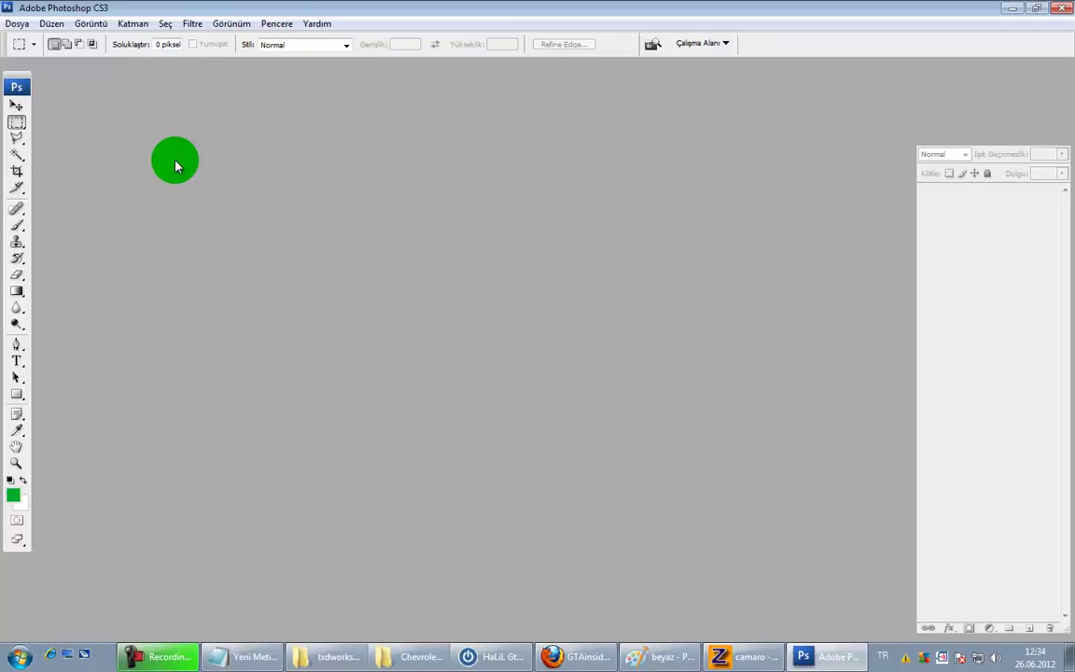
pyautogui.hotkey('ctrl', 'o')
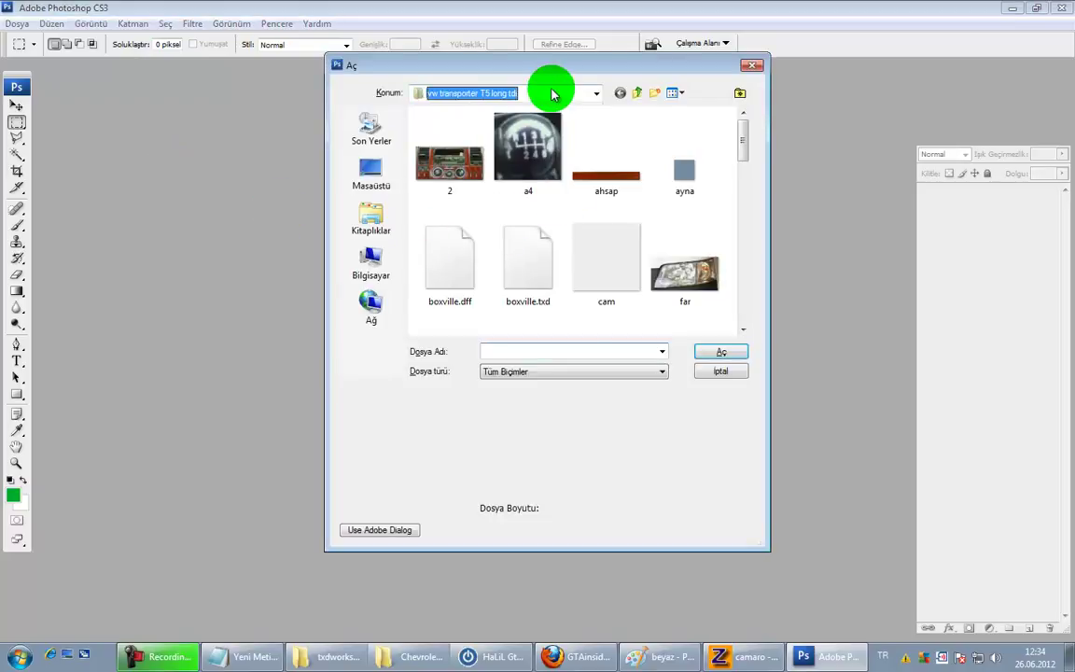
pyautogui.click(552, 93)
pyautogui.click(538, 240)
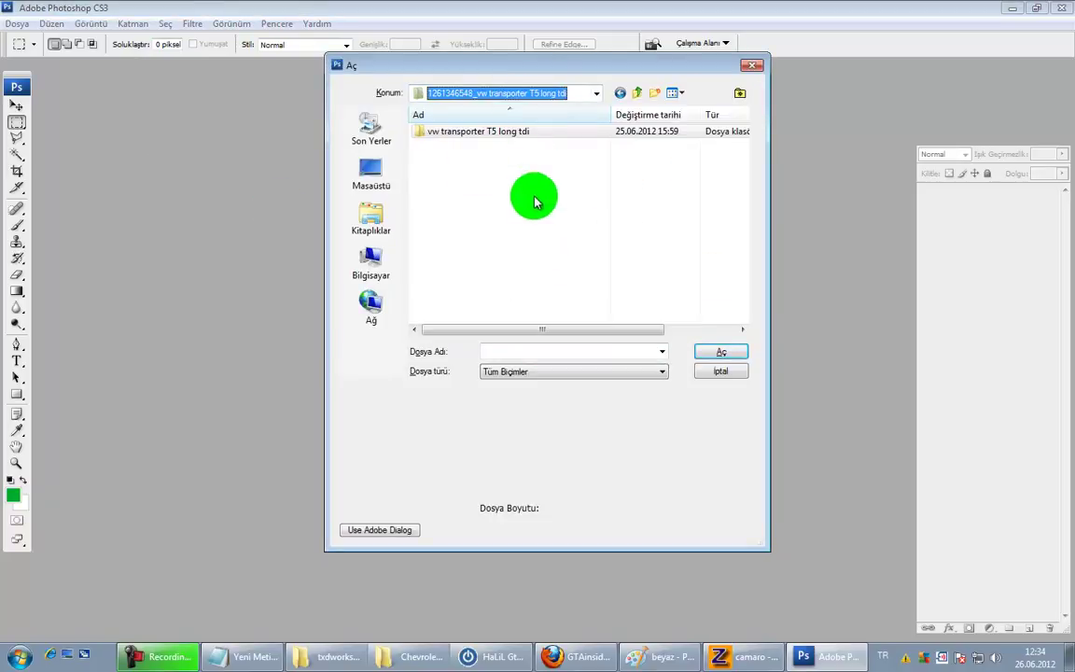
pyautogui.click(525, 94)
pyautogui.click(547, 266)
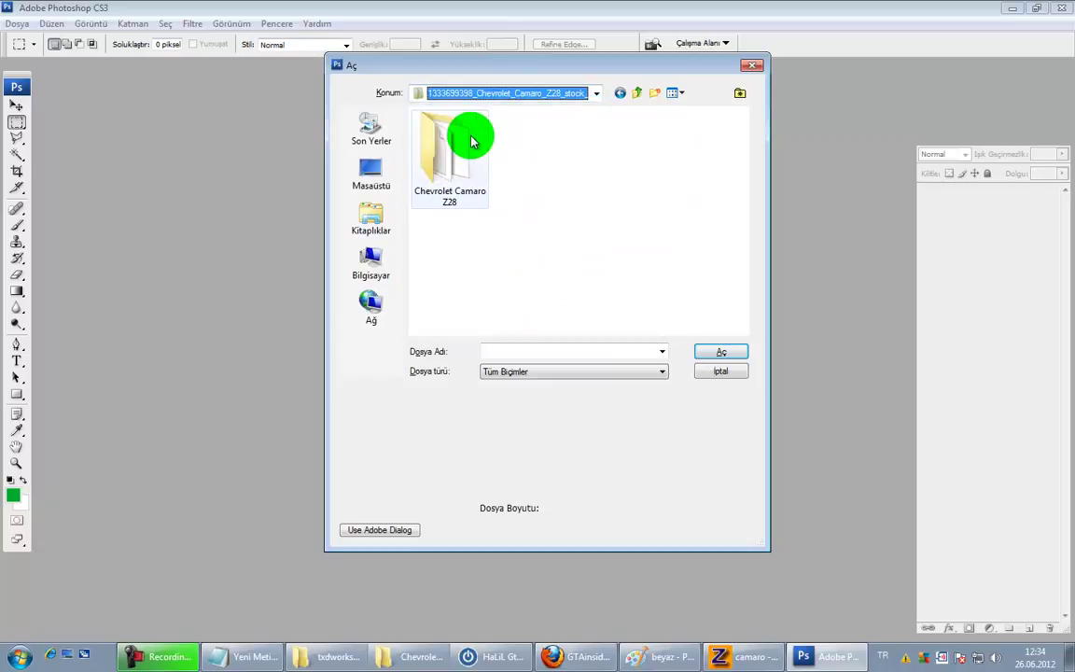
pyautogui.doubleClick(474, 142)
# Step: Open the Camaro_ratas and EMzone_Padangiokas images together from the Chevrolet Camaro Z28 folder
pyautogui.click(684, 244)
pyautogui.scroll(-1, 686, 268)
pyautogui.scroll(1, 686, 268)
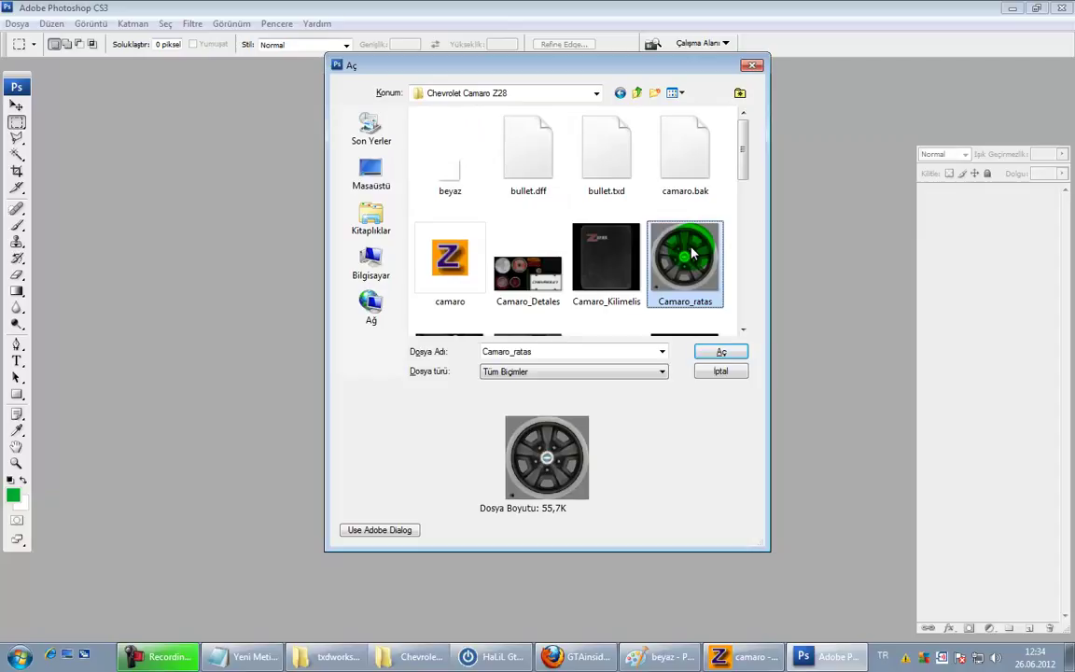
pyautogui.scroll(-2, 691, 252)
pyautogui.scroll(-3, 686, 245)
pyautogui.keyDown('ctrl'); pyautogui.click(616, 245); pyautogui.keyUp('ctrl')
pyautogui.click(719, 352)
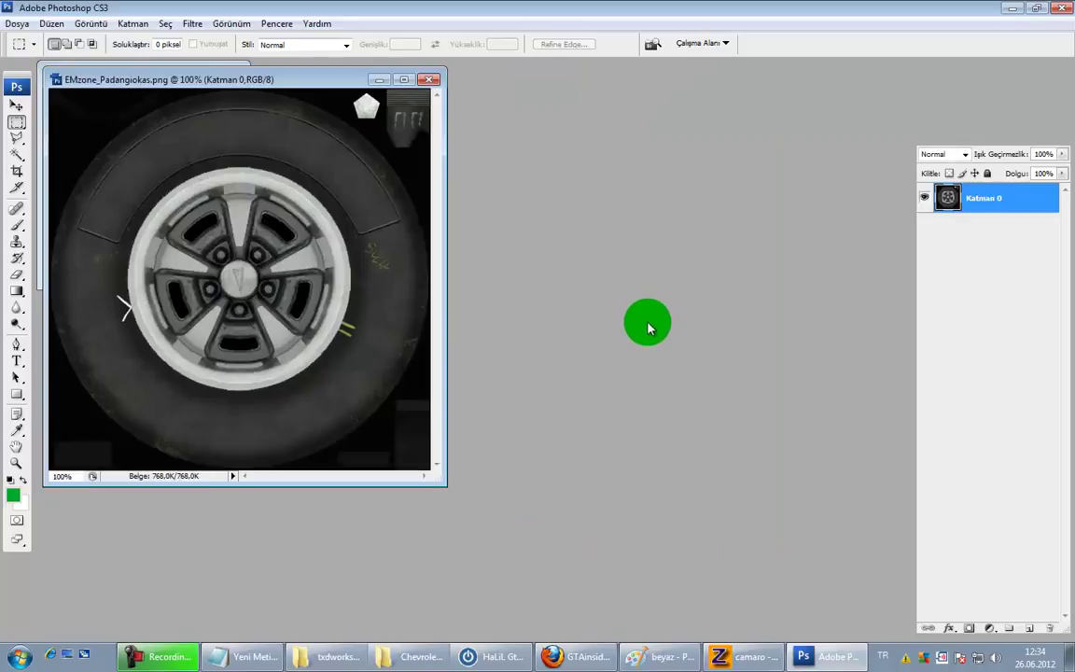
# Step: Turn EMzone_Padangiokas.png into a normal map with the NVIDIA NormalMapFilter, accepting its preset settings
pyautogui.moveTo(271, 89); pyautogui.dragTo(460, 103)
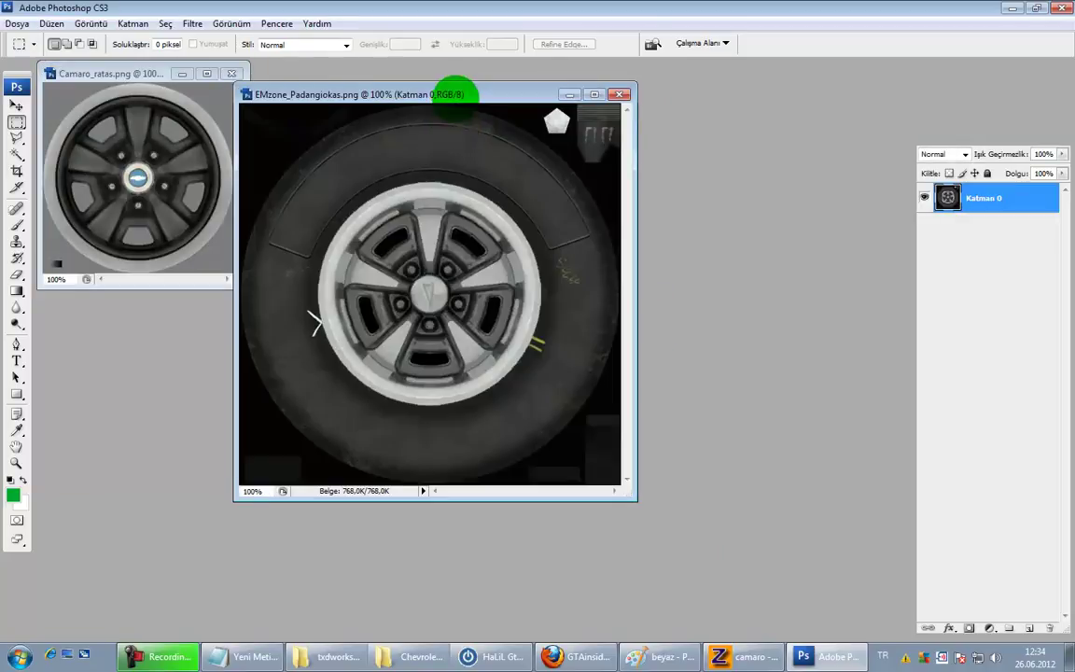
pyautogui.click(191, 24)
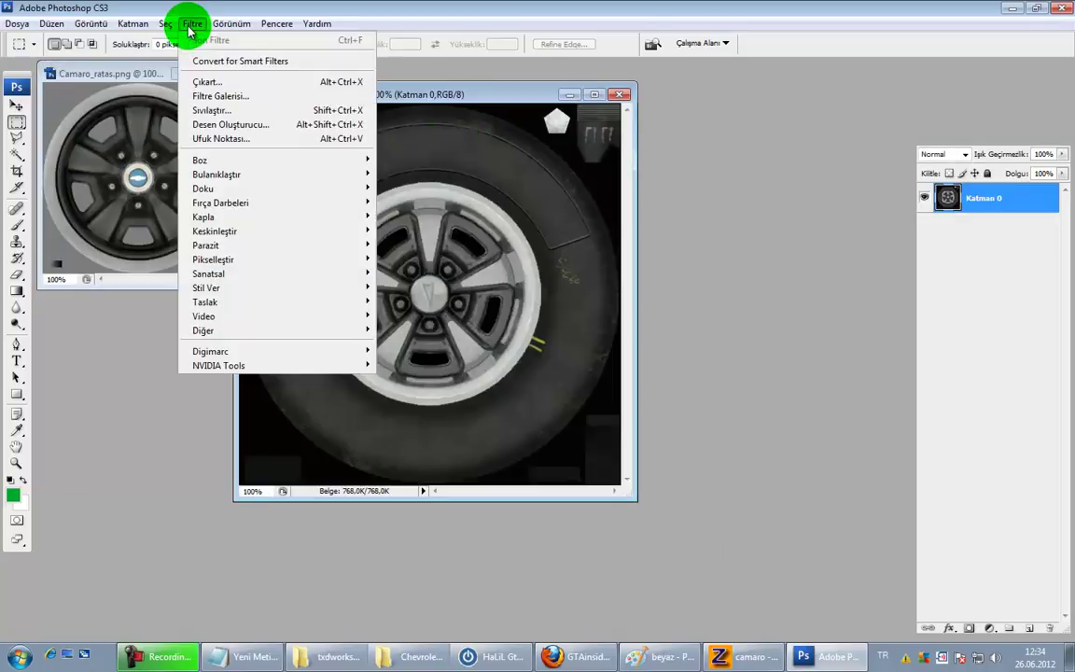
pyautogui.moveTo(212, 370)
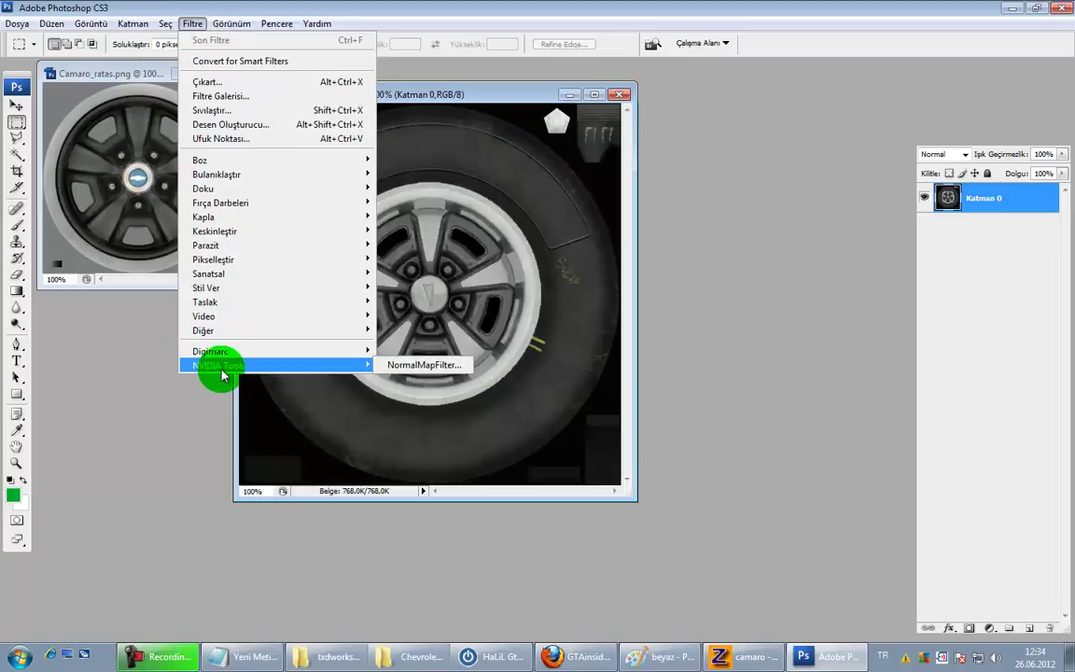
pyautogui.click(418, 365)
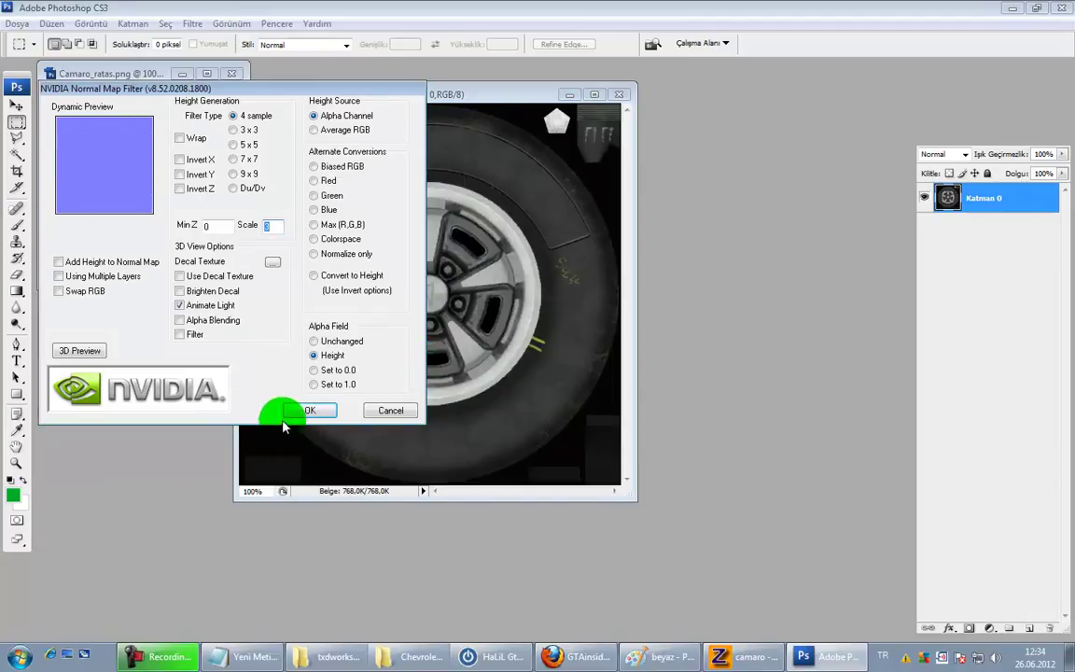
pyautogui.click(310, 411)
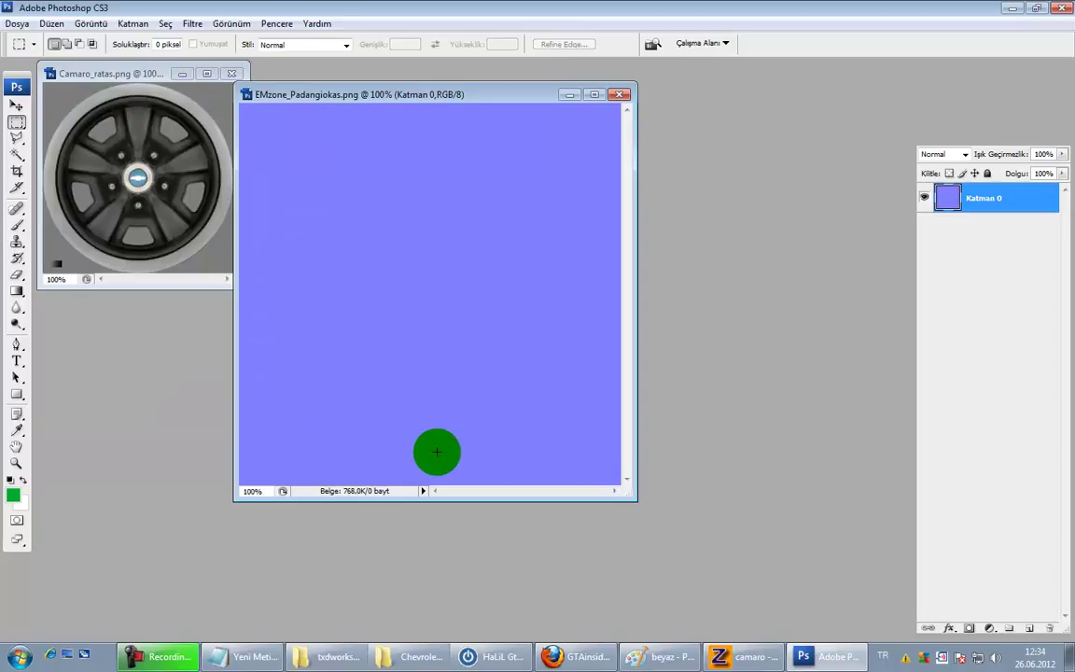
# Step: Save the tire normal map as a PNG copy named EMzone_Padangiokas_bump and close the original without saving
pyautogui.click(13, 23)
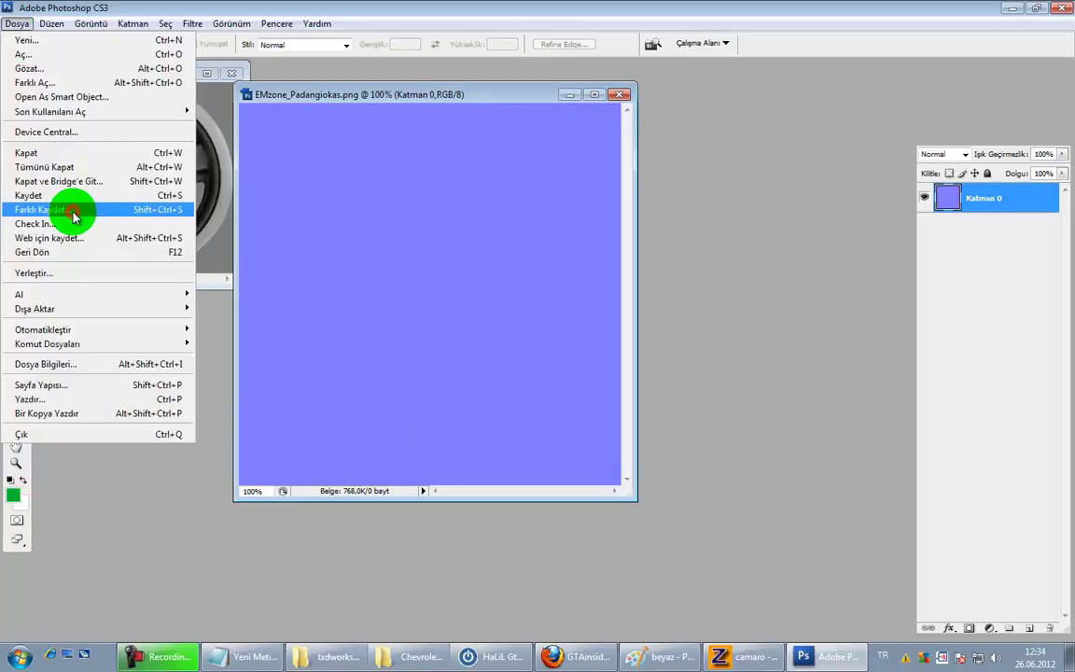
pyautogui.click(69, 209)
pyautogui.click(571, 326)
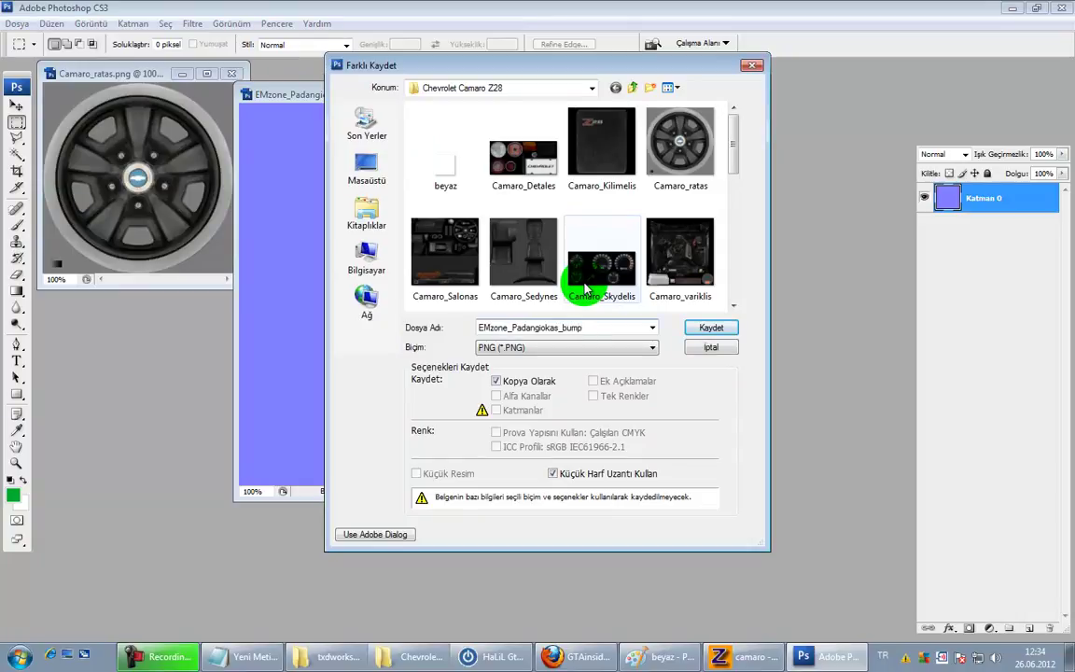
pyautogui.press('Return')
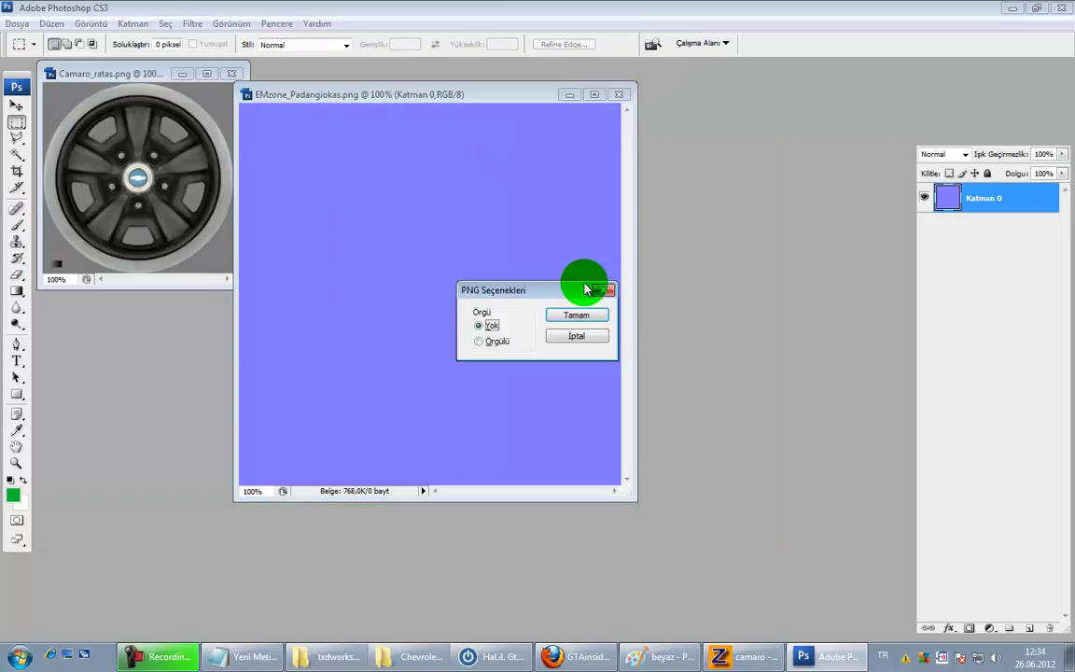
pyautogui.press('Return')
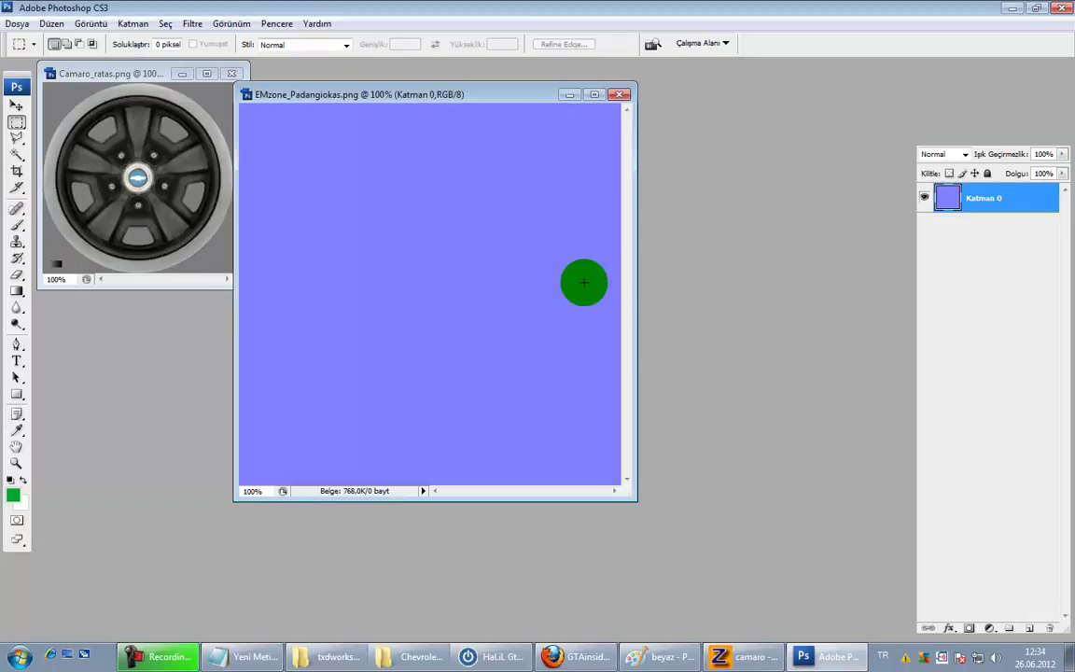
pyautogui.hotkey('ctrl', 'w')
pyautogui.click(557, 253)
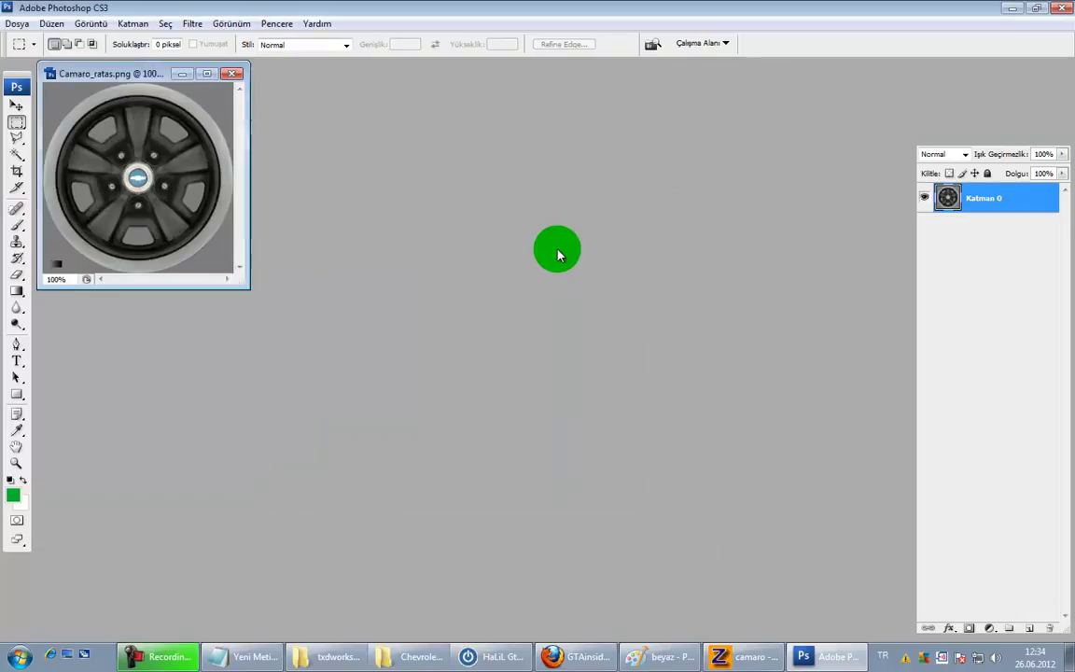
# Step: Turn Camaro_ratas.png into a normal map with the NVIDIA NormalMapFilter, accepting its preset settings
pyautogui.click(192, 24)
pyautogui.moveTo(384, 365)
pyautogui.click(435, 365)
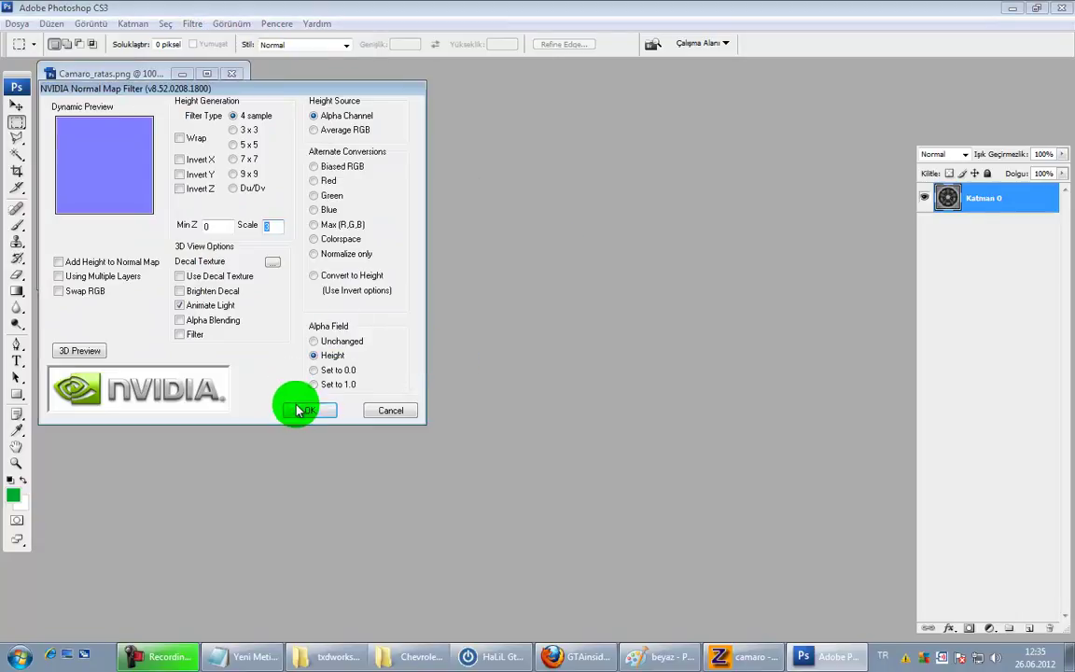
pyautogui.click(300, 411)
# Step: Save the rim normal map as a PNG copy named Camaro_ratas_bump, close the original without saving, and return to ZModeler
pyautogui.hotkey('ctrl', 'shift', 's')
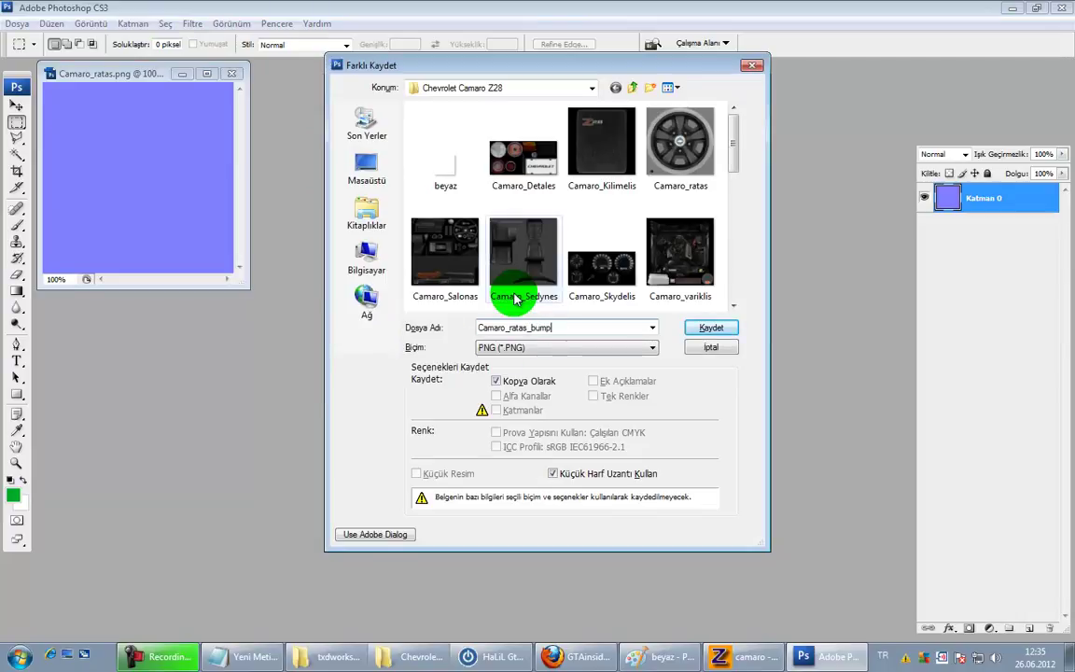
pyautogui.press('Return')
pyautogui.press('Return')
pyautogui.hotkey('ctrl', 'w')
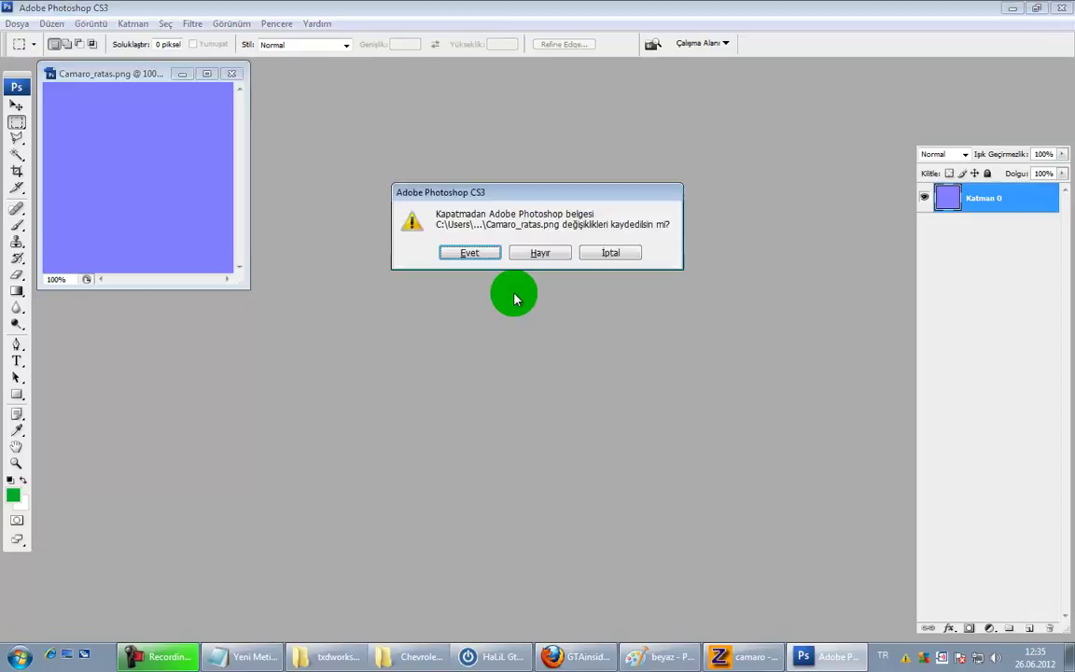
pyautogui.click(533, 259)
pyautogui.click(744, 656)
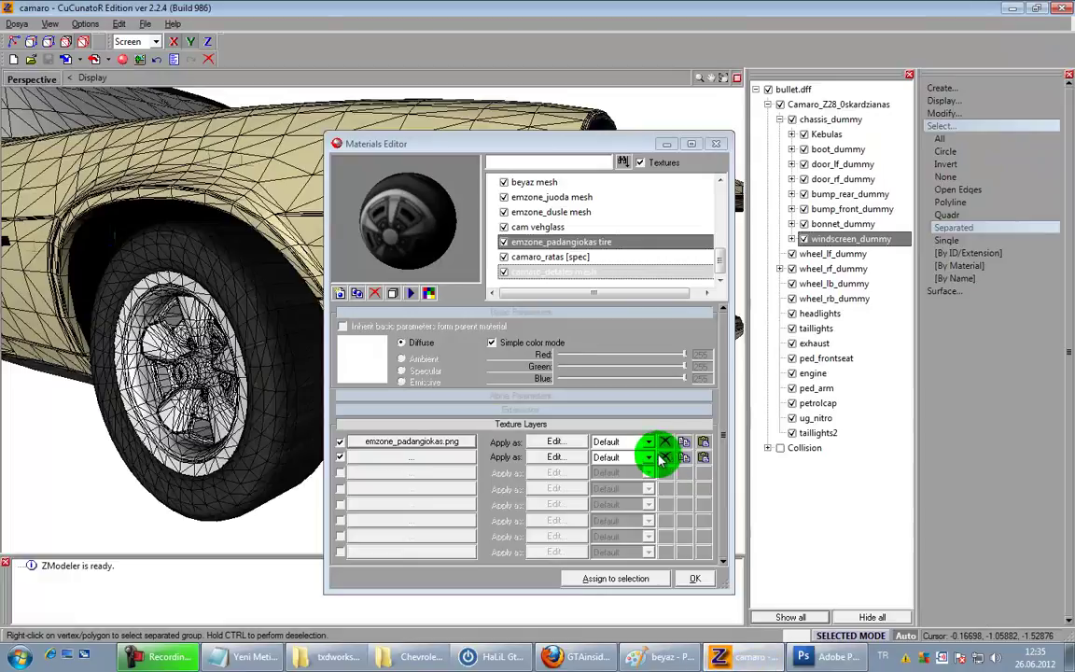
# Step: Load EMzone_Padangiokas_bump from the Chevrolet Camaro Z28 folder as the second texture layer of the emzone_padangiokas tire material
pyautogui.moveTo(308, 477); pyautogui.dragTo(286, 475, button='middle')
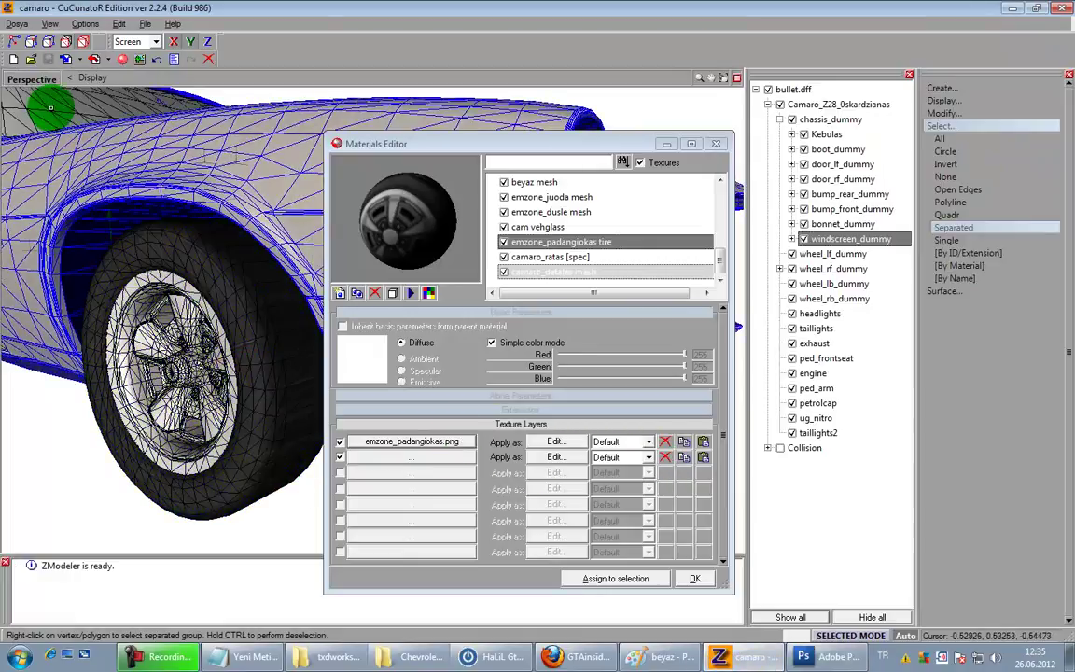
pyautogui.rightClick(318, 500)
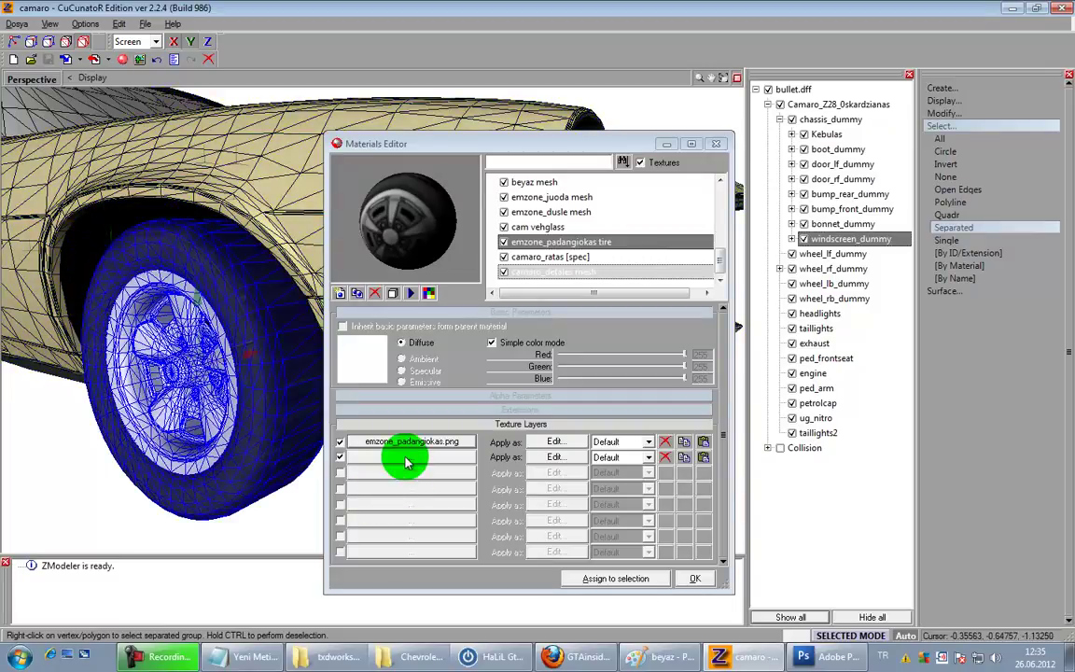
pyautogui.click(395, 457)
pyautogui.click(139, 619)
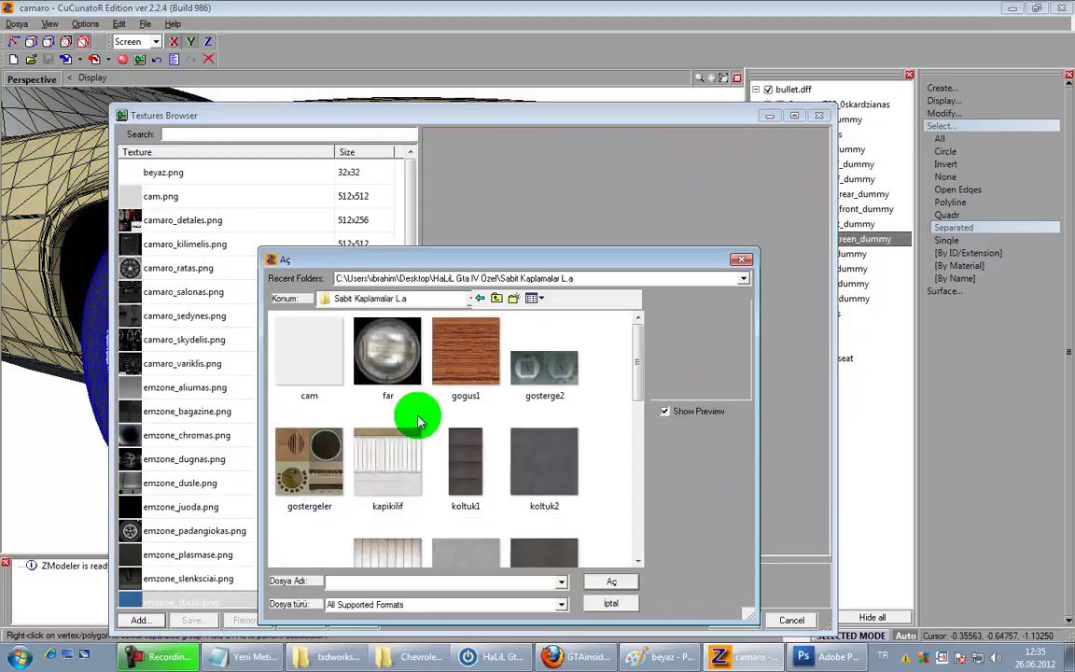
pyautogui.click(469, 397)
pyautogui.scroll(-6, 467, 393)
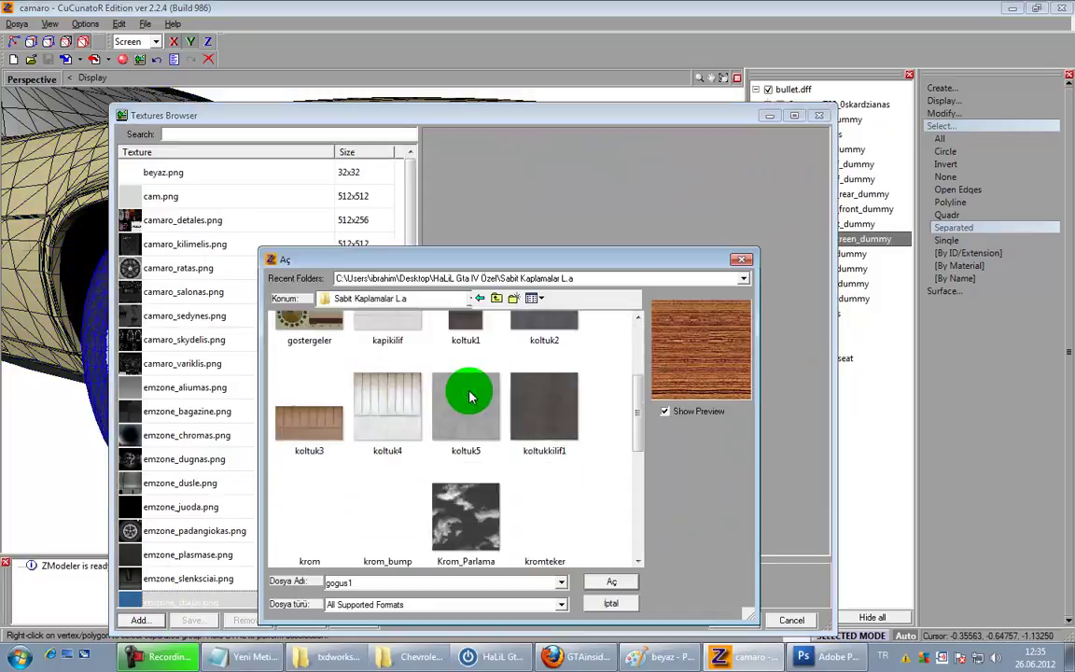
pyautogui.click(413, 298)
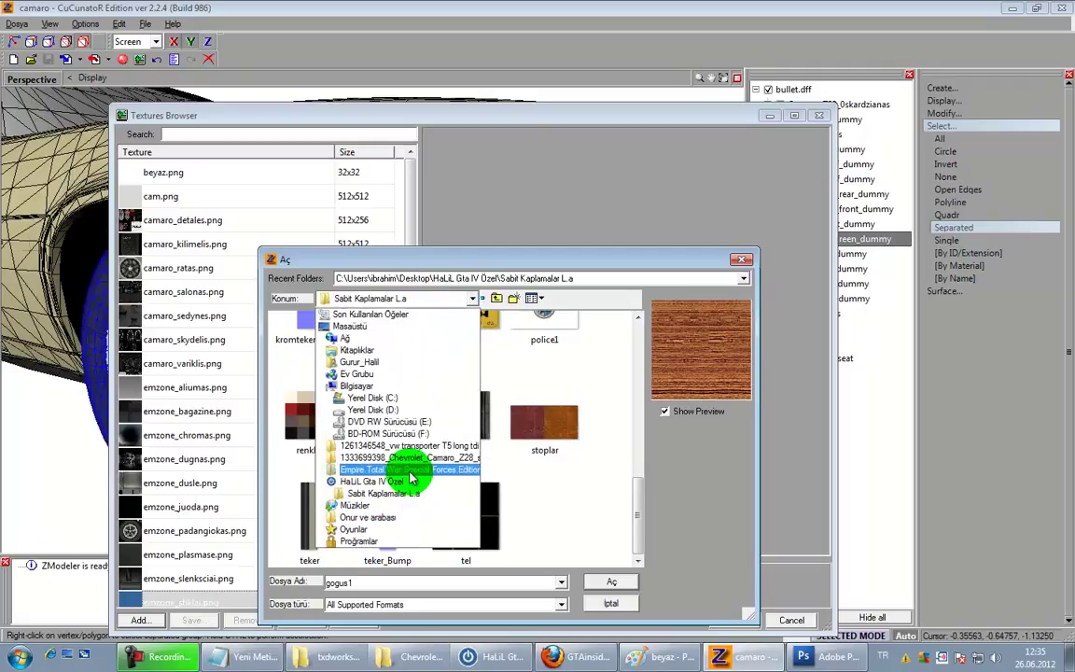
pyautogui.click(411, 457)
pyautogui.doubleClick(327, 353)
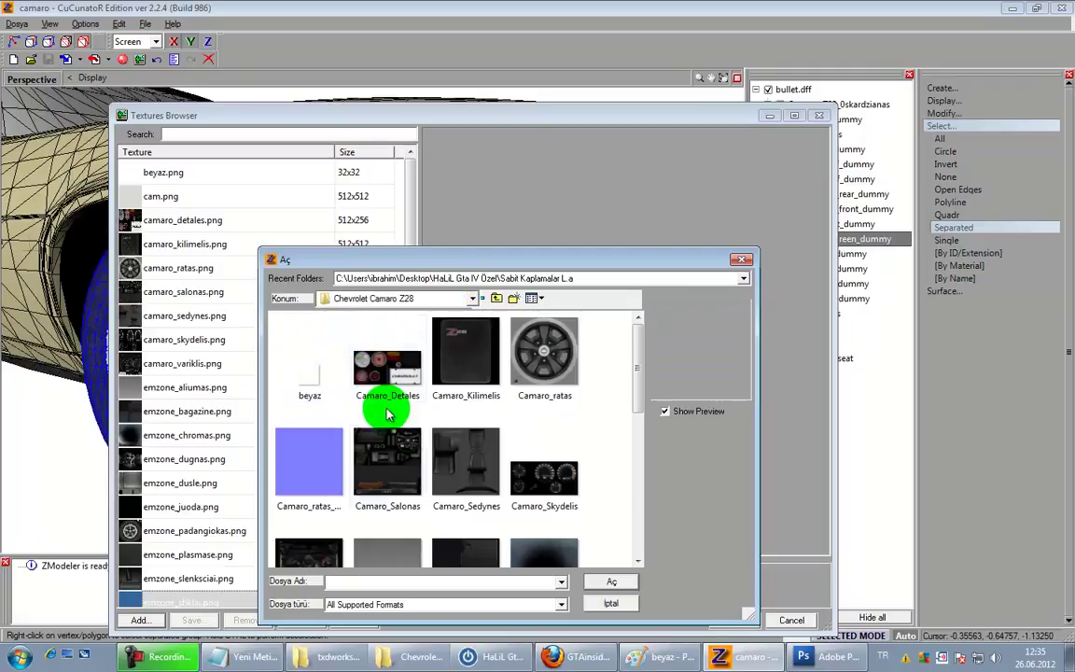
pyautogui.click(415, 451)
pyautogui.scroll(-5, 411, 448)
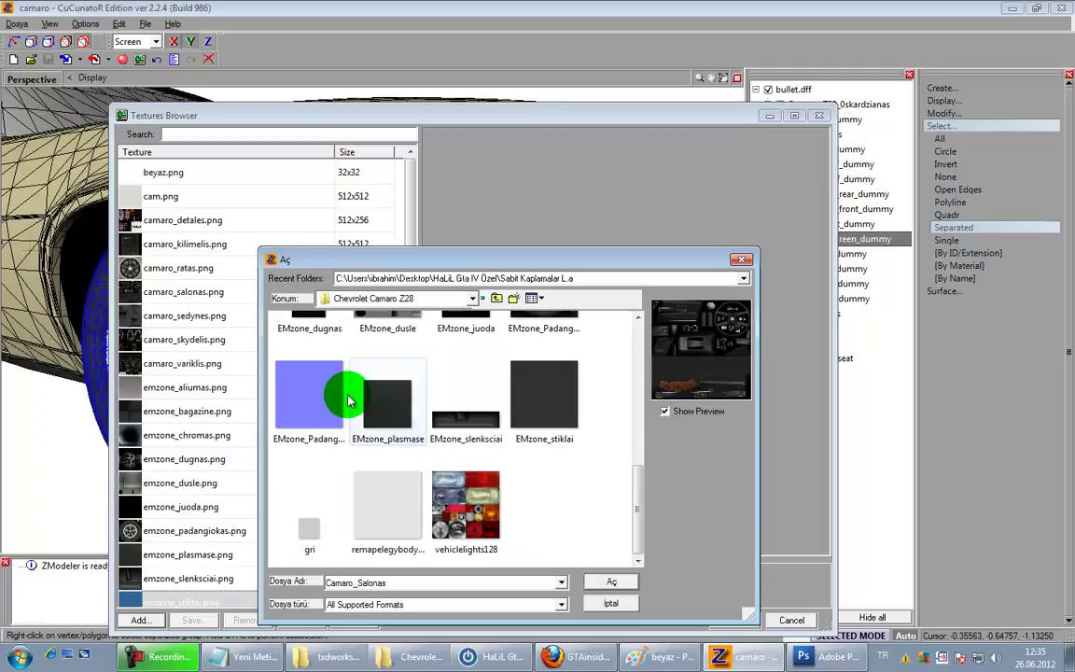
pyautogui.doubleClick(323, 399)
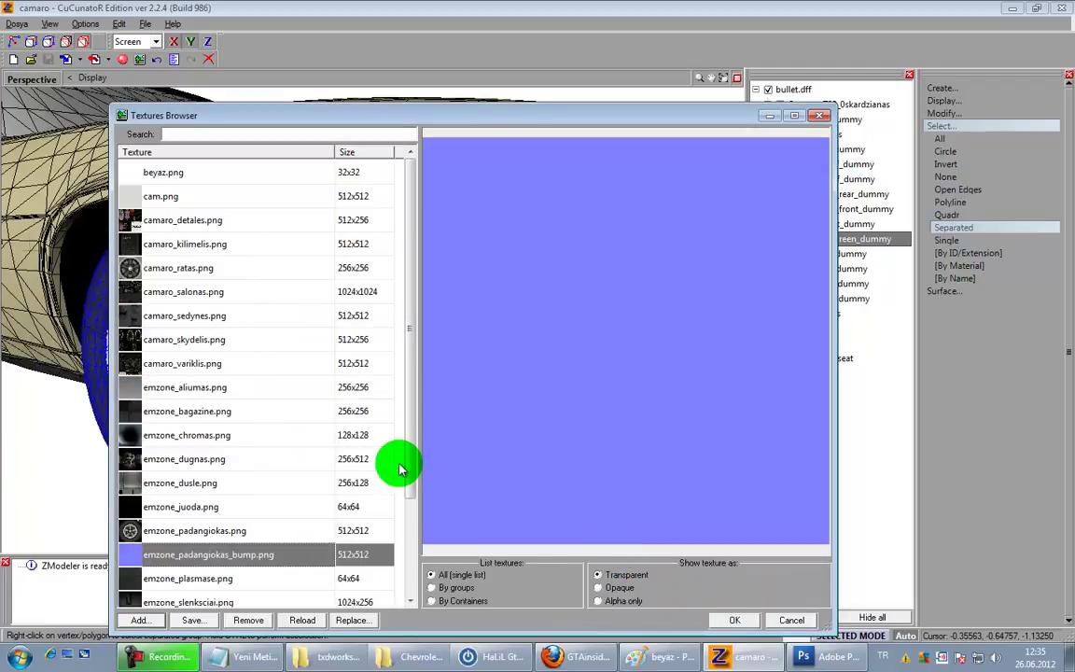
pyautogui.click(730, 620)
# Step: Apply the emzone_padangiokas_bump.png layer as a Bump map, disable that layer and save the scene
pyautogui.click(549, 457)
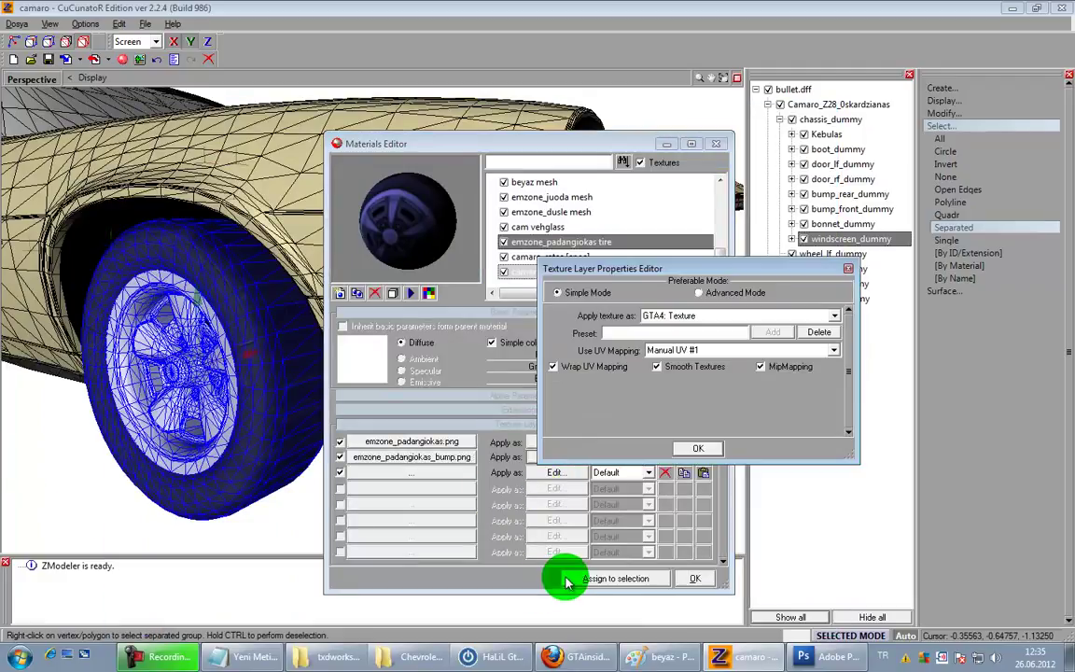
pyautogui.click(684, 315)
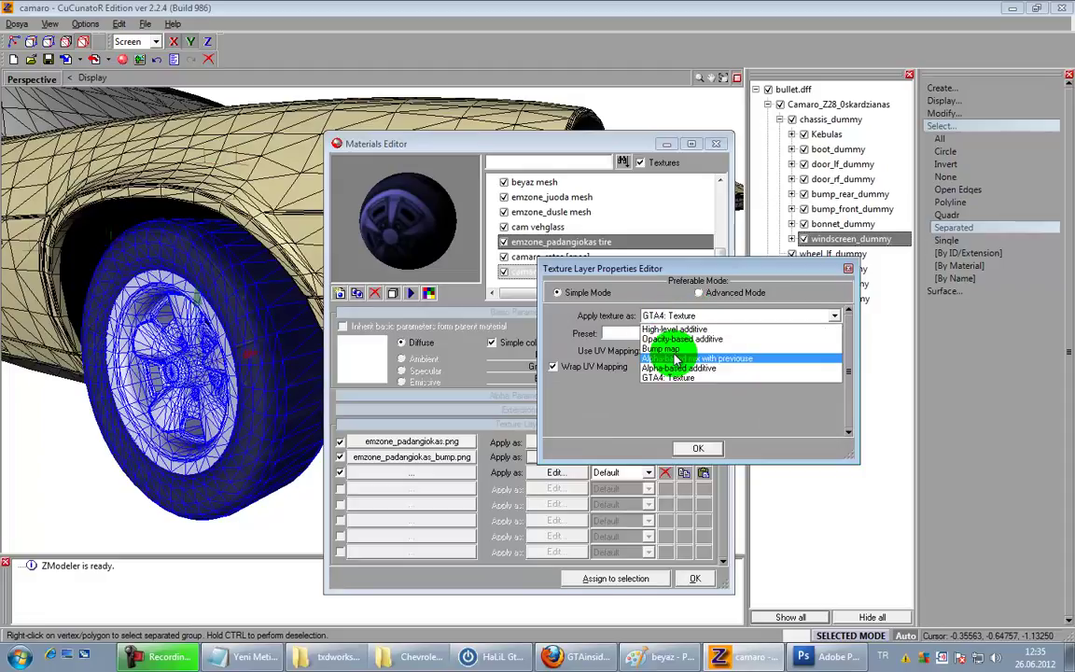
pyautogui.click(664, 351)
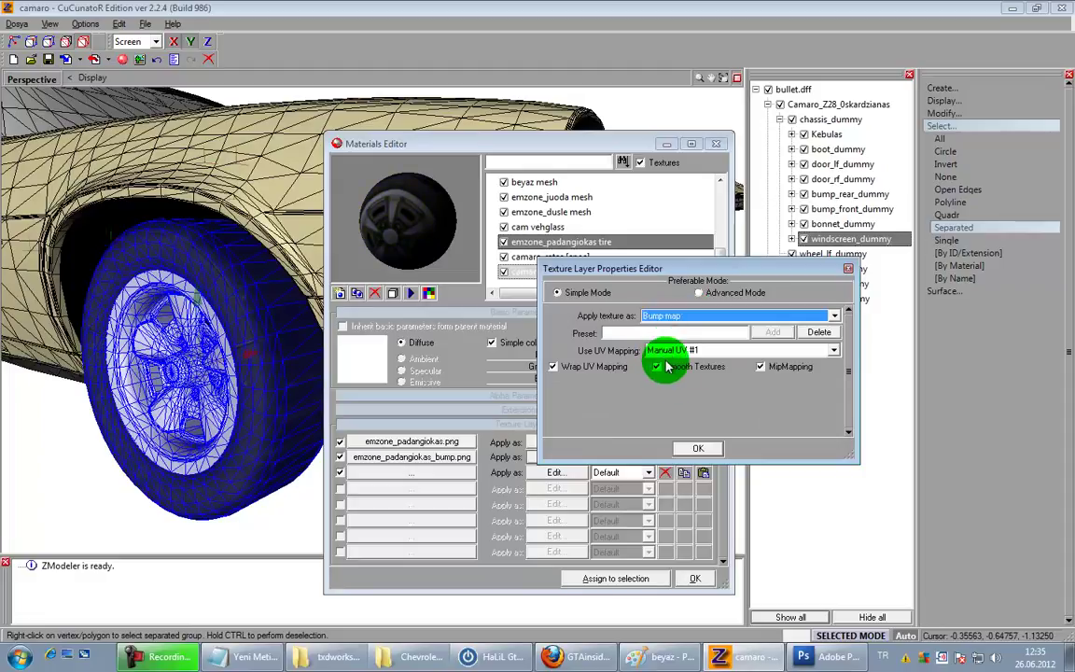
pyautogui.click(702, 450)
pyautogui.click(338, 473)
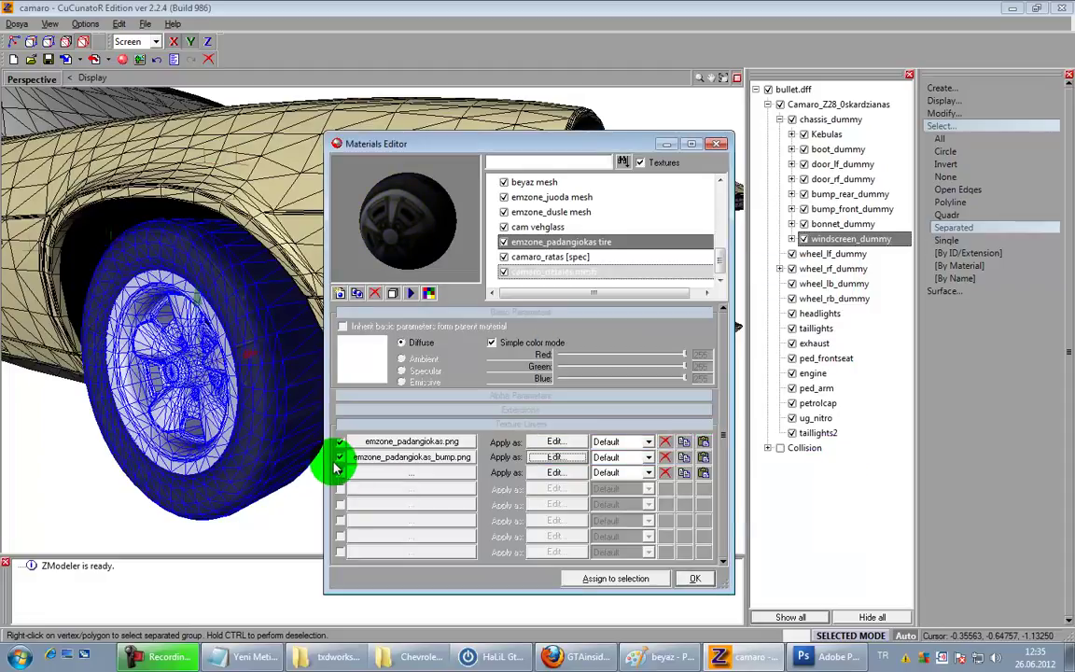
pyautogui.click(340, 459)
pyautogui.moveTo(277, 439); pyautogui.dragTo(215, 478, button='middle')
pyautogui.rightClick(131, 246)
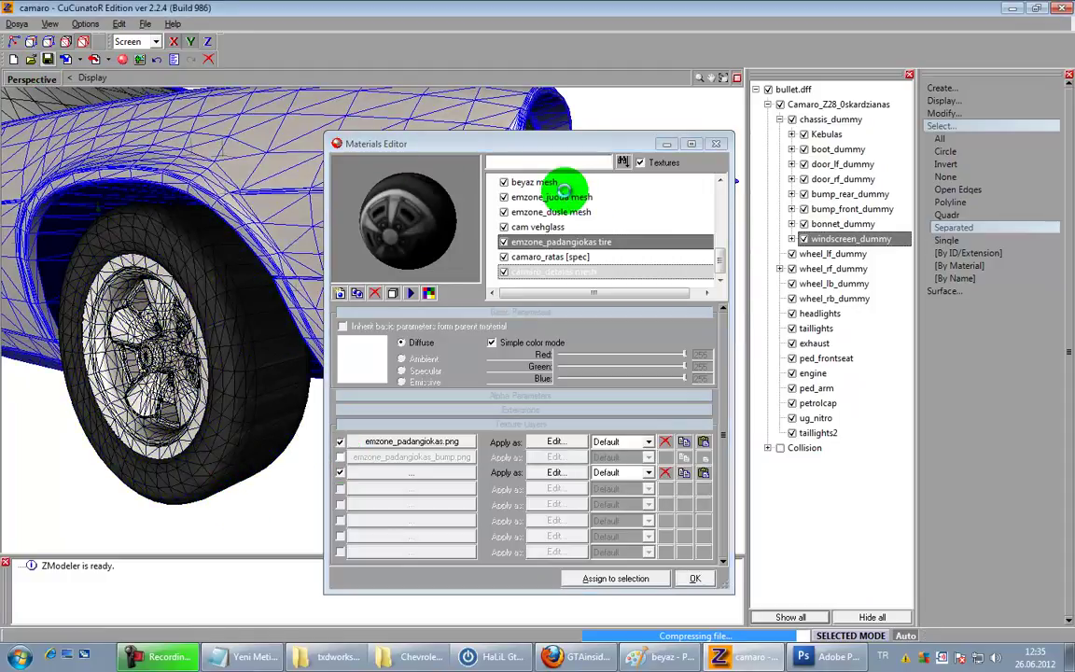
# Step: Rename the camaro_ratas [spec] material to camaro_ratas tire
pyautogui.click(597, 258)
pyautogui.click(605, 259)
pyautogui.moveTo(605, 260); pyautogui.dragTo(560, 258)
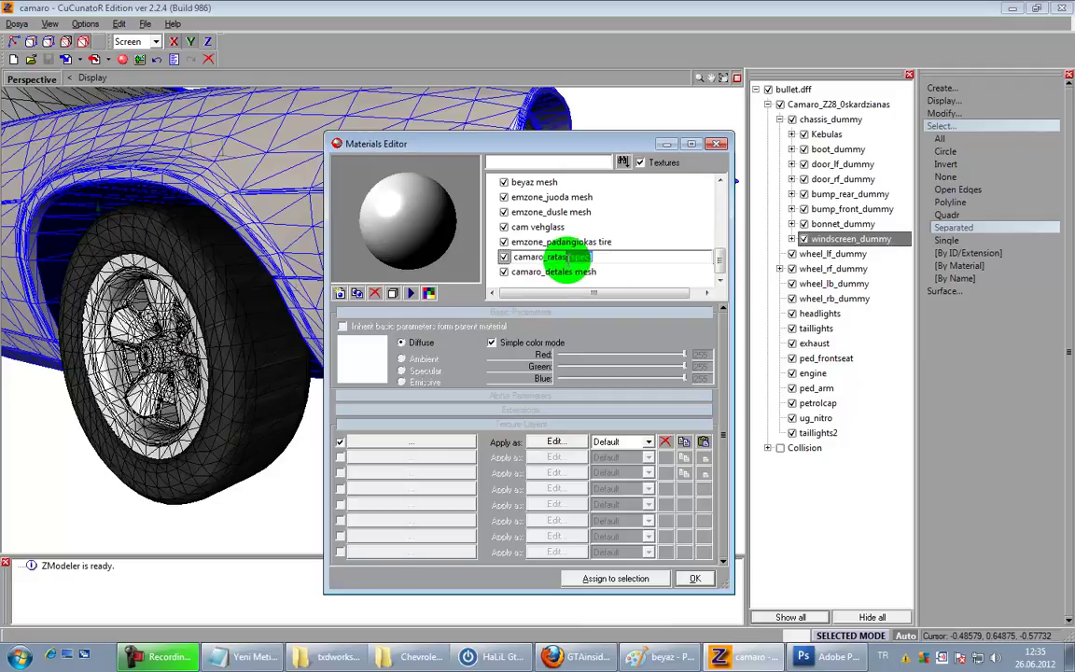
pyautogui.write('tire')
pyautogui.press('Return')
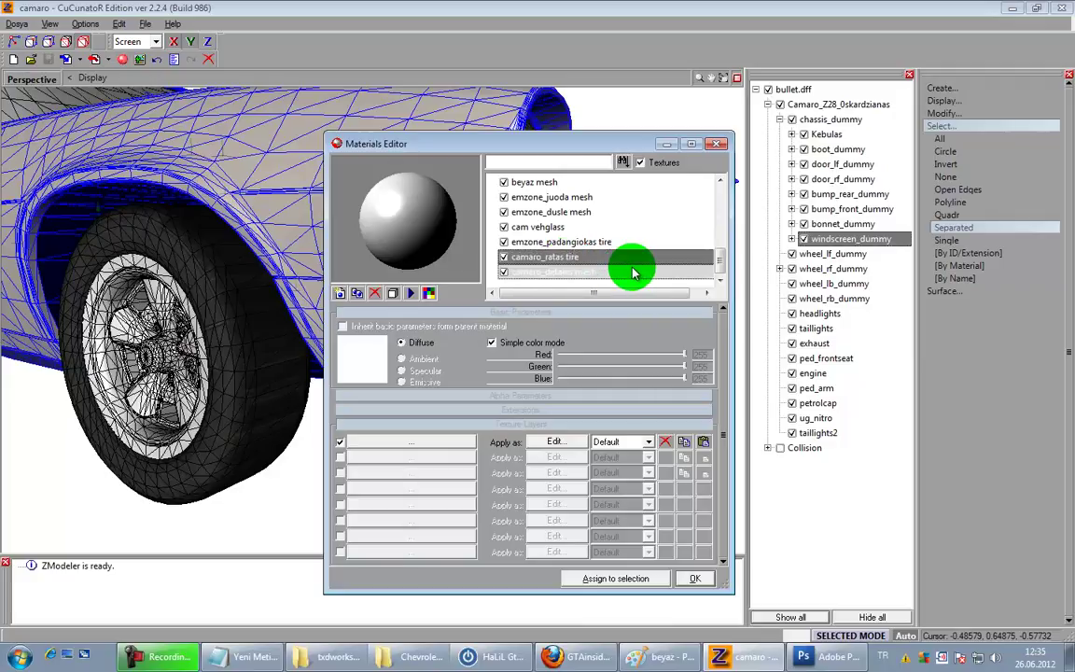
# Step: Import the Camaro_ratas_bump texture and assign camaro_ratas.png to the first texture layer of the camaro_ratas tire material
pyautogui.click(455, 439)
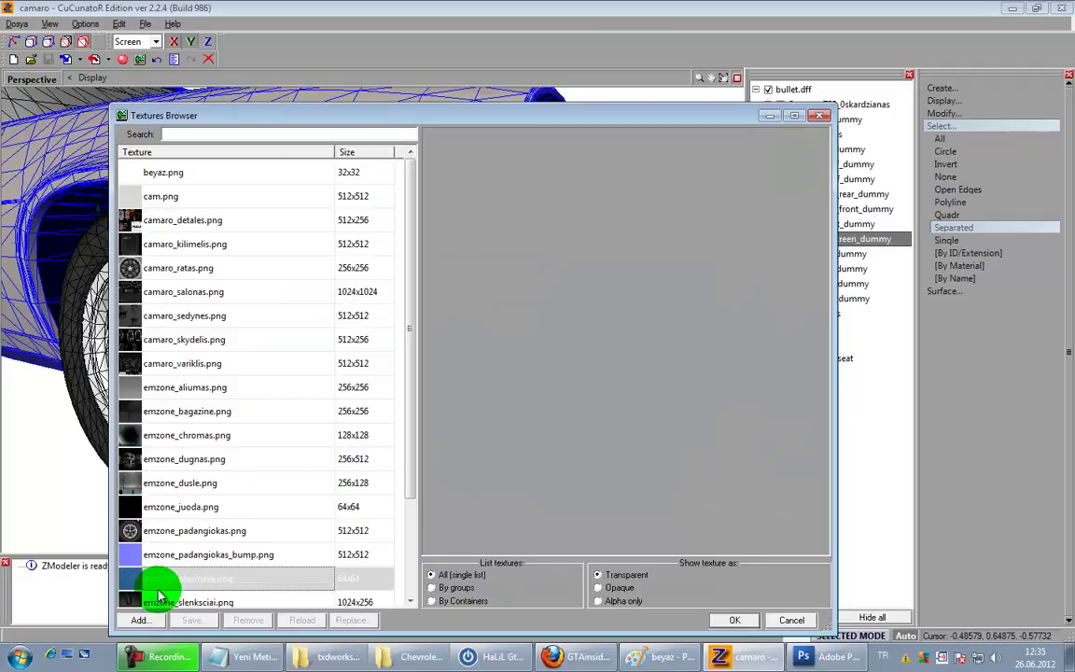
pyautogui.click(211, 532)
pyautogui.scroll(-2, 196, 374)
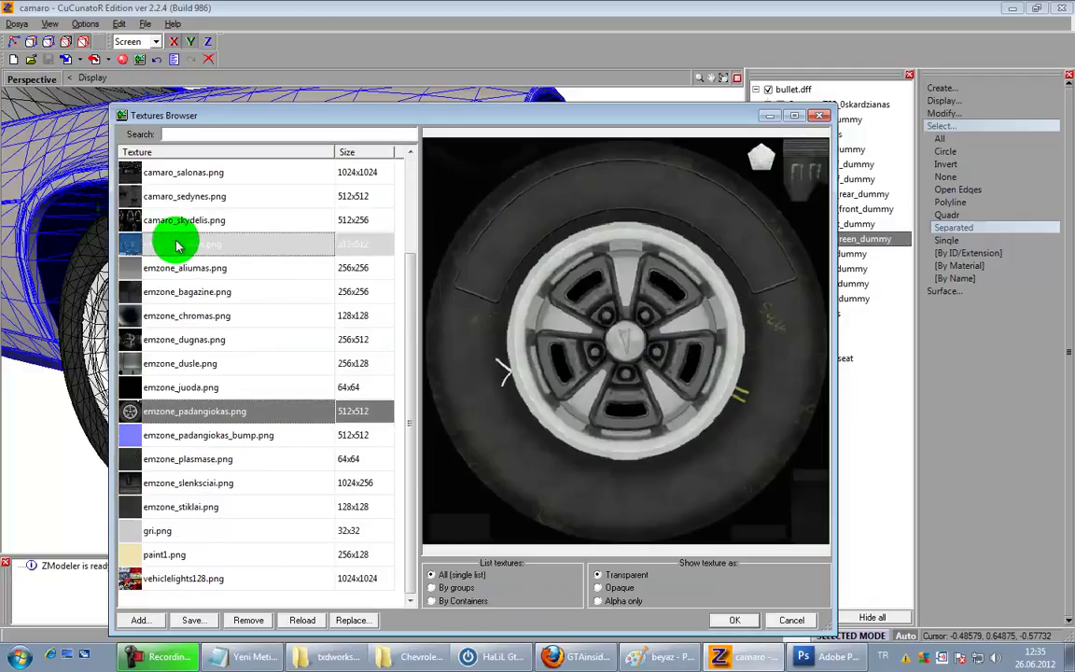
pyautogui.scroll(1, 173, 262)
pyautogui.click(152, 623)
pyautogui.click(300, 445)
pyautogui.click(602, 576)
pyautogui.click(187, 220)
pyautogui.click(734, 620)
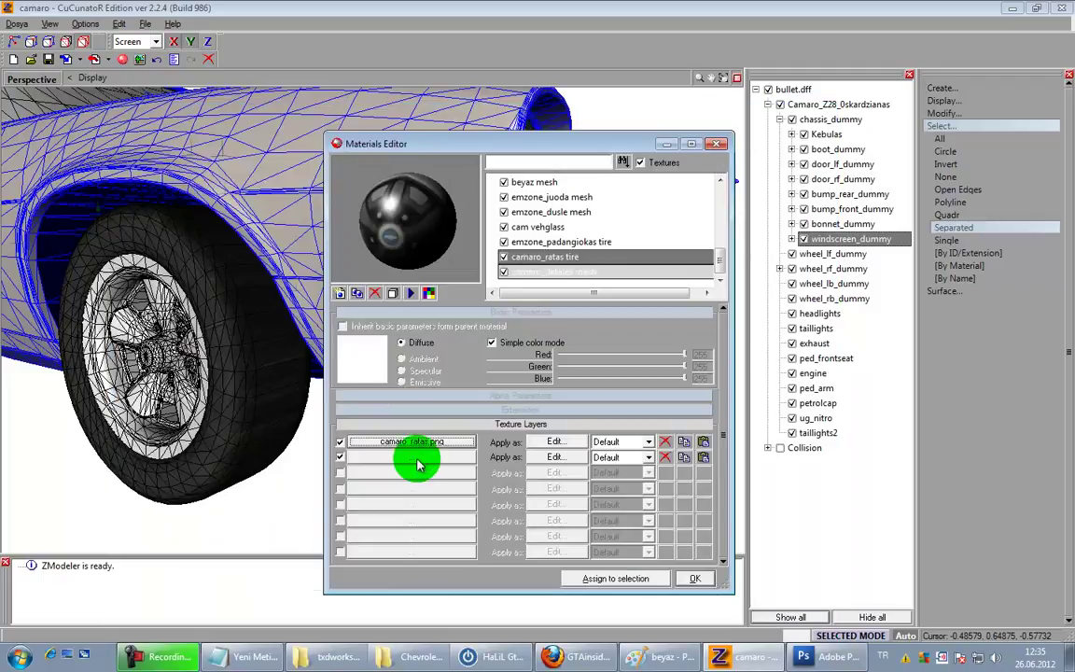
# Step: Assign camaro_ratas_bump.png to the second texture layer of the camaro_ratas tire material
pyautogui.click(412, 457)
pyautogui.click(248, 292)
pyautogui.click(734, 620)
# Step: Apply the camaro_ratas_bump.png layer as a Bump map and disable that layer
pyautogui.click(551, 457)
pyautogui.click(684, 317)
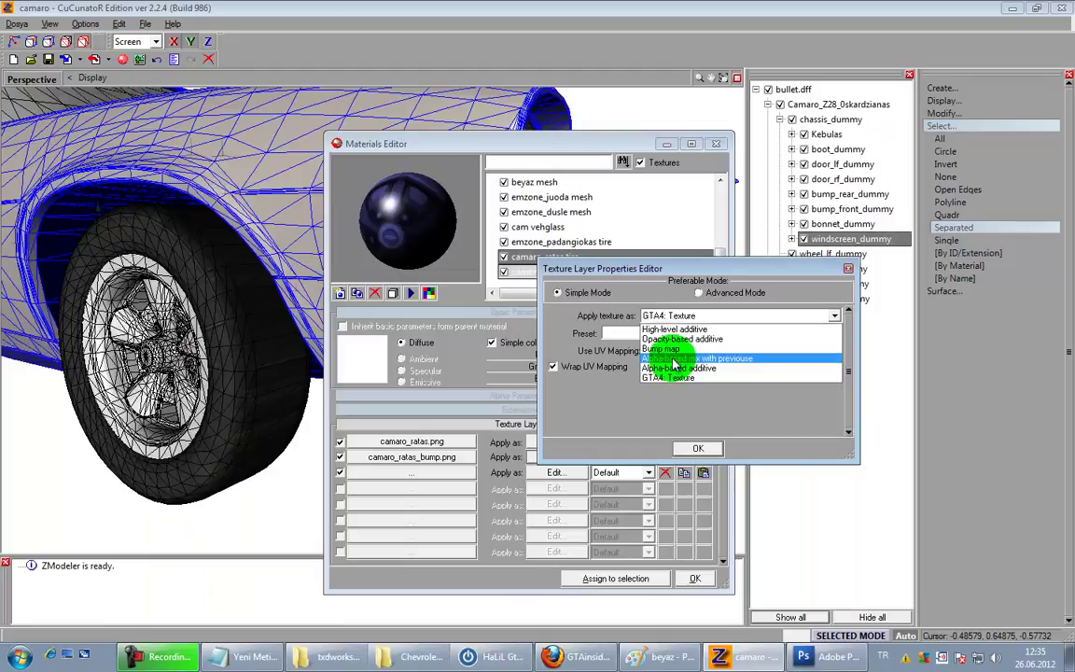
pyautogui.click(674, 350)
pyautogui.click(713, 447)
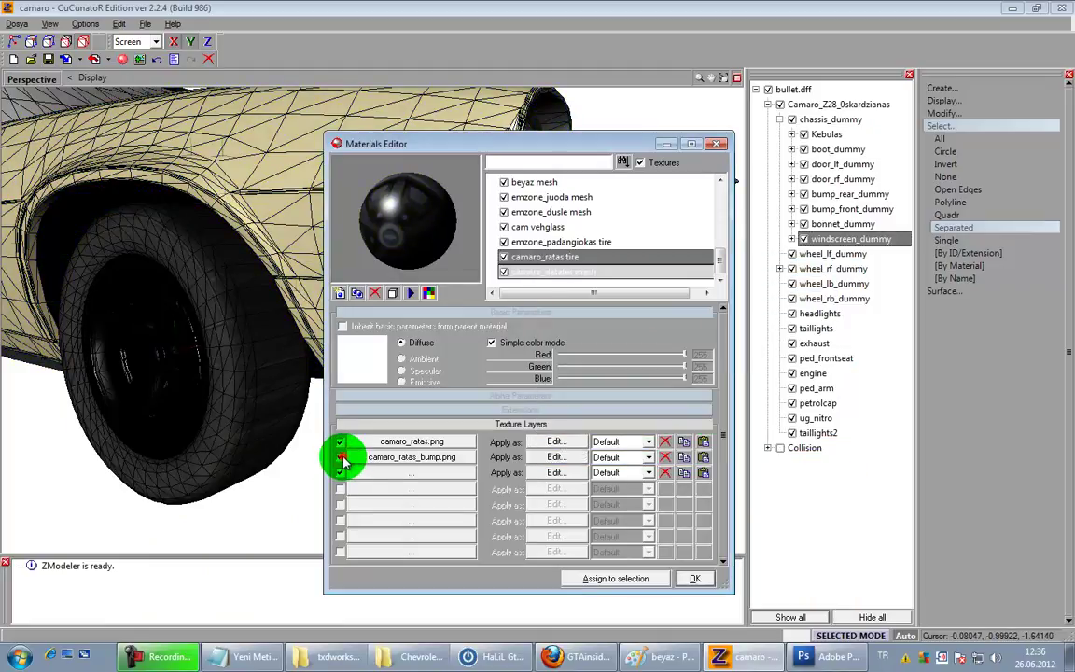
pyautogui.click(339, 456)
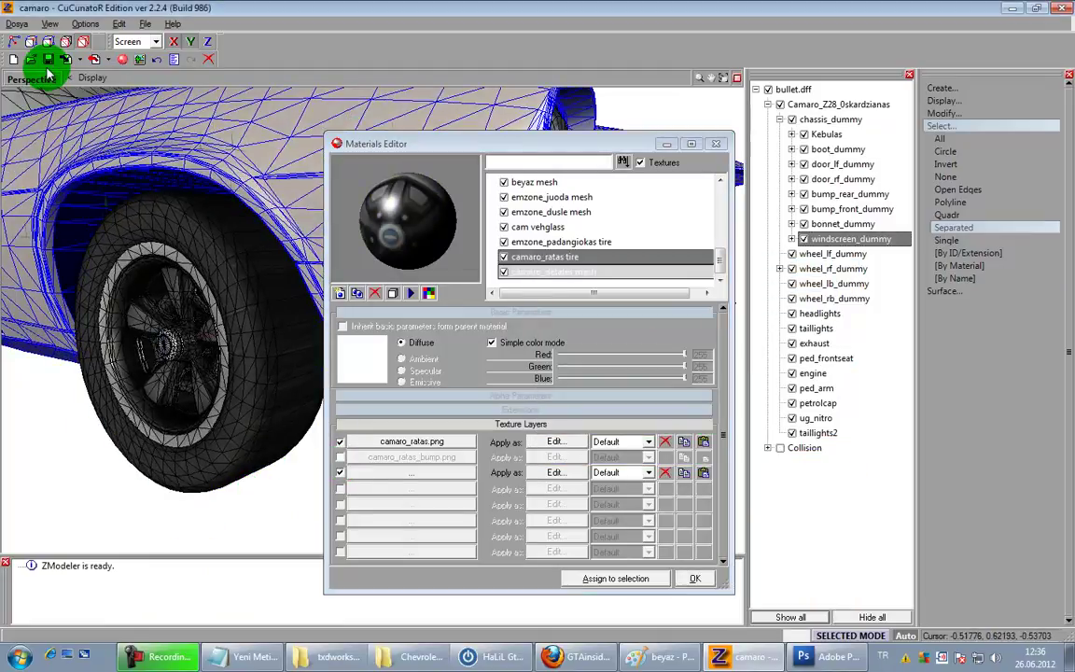
# Step: Check the camaro_detales mesh material and close the Materials Editor
pyautogui.click(602, 273)
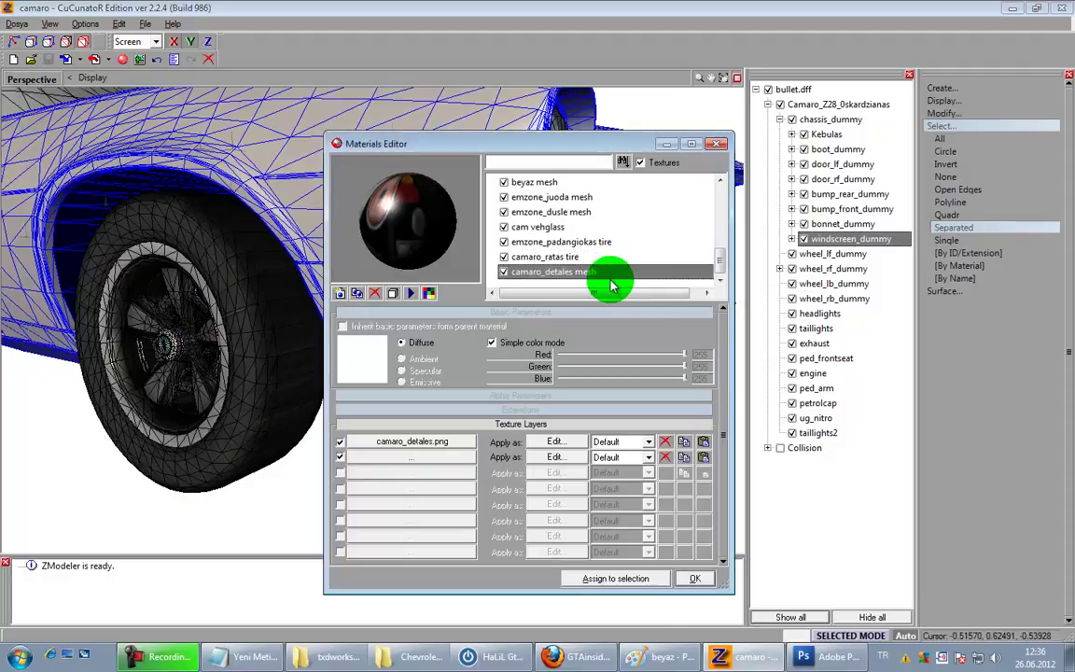
pyautogui.moveTo(233, 488); pyautogui.dragTo(244, 508, button='middle')
pyautogui.scroll(-3, 243, 508)
pyautogui.moveTo(224, 429); pyautogui.dragTo(303, 462, button='middle')
pyautogui.click(714, 578)
pyautogui.moveTo(635, 532); pyautogui.dragTo(458, 443, button='middle')
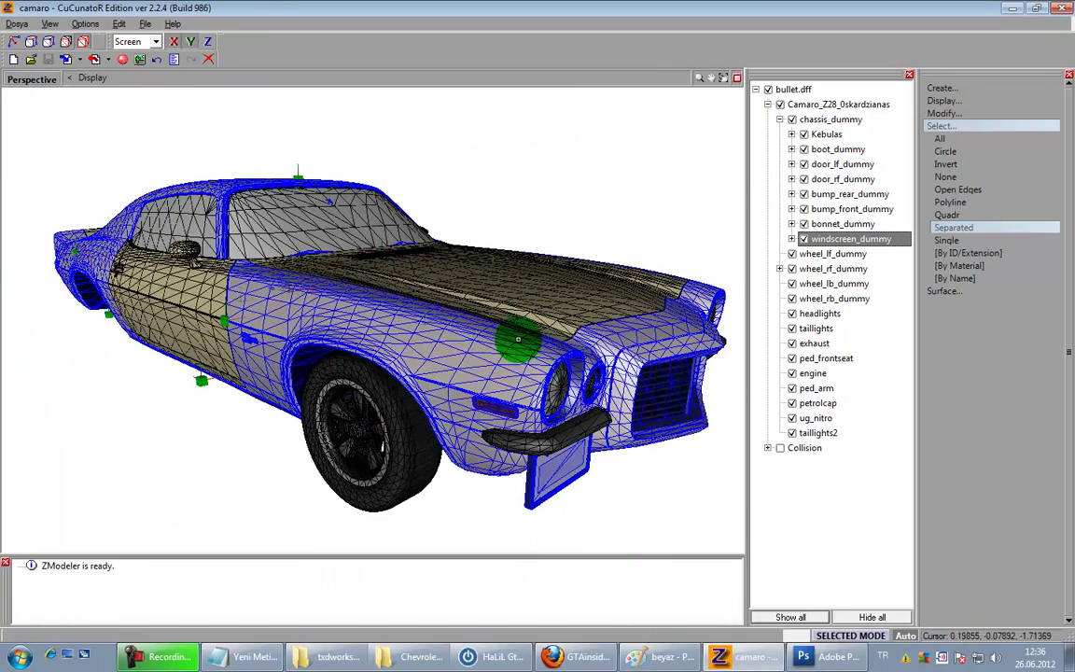
# Step: Delete the Collision, taillights2 and ug_nitro nodes from the scene tree
pyautogui.click(845, 449)
pyautogui.rightClick(844, 449)
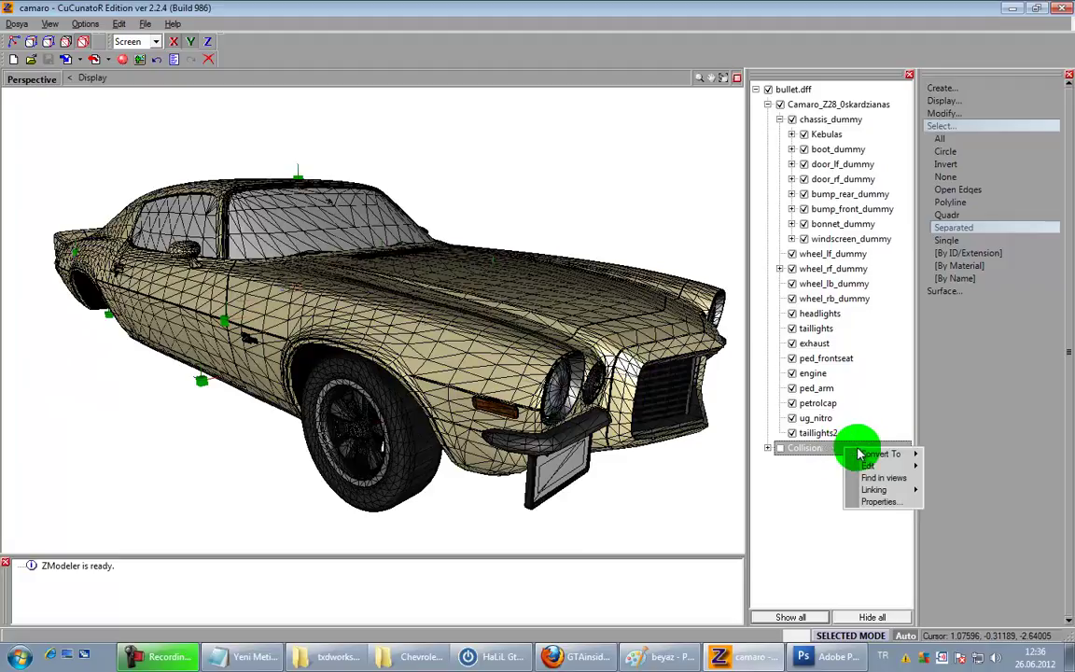
pyautogui.click(892, 464)
pyautogui.rightClick(837, 446)
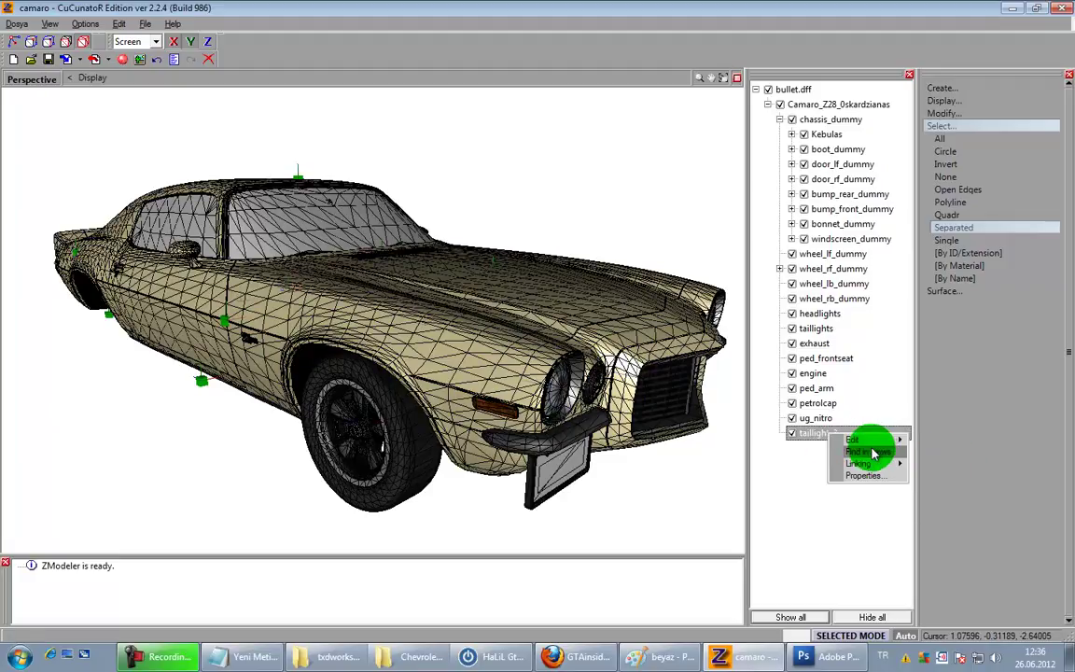
pyautogui.click(883, 461)
pyautogui.rightClick(845, 420)
pyautogui.click(948, 425)
# Step: Delete the petrolcap, ped_arm, engine and ped_frontseat dummies from the scene tree
pyautogui.rightClick(851, 406)
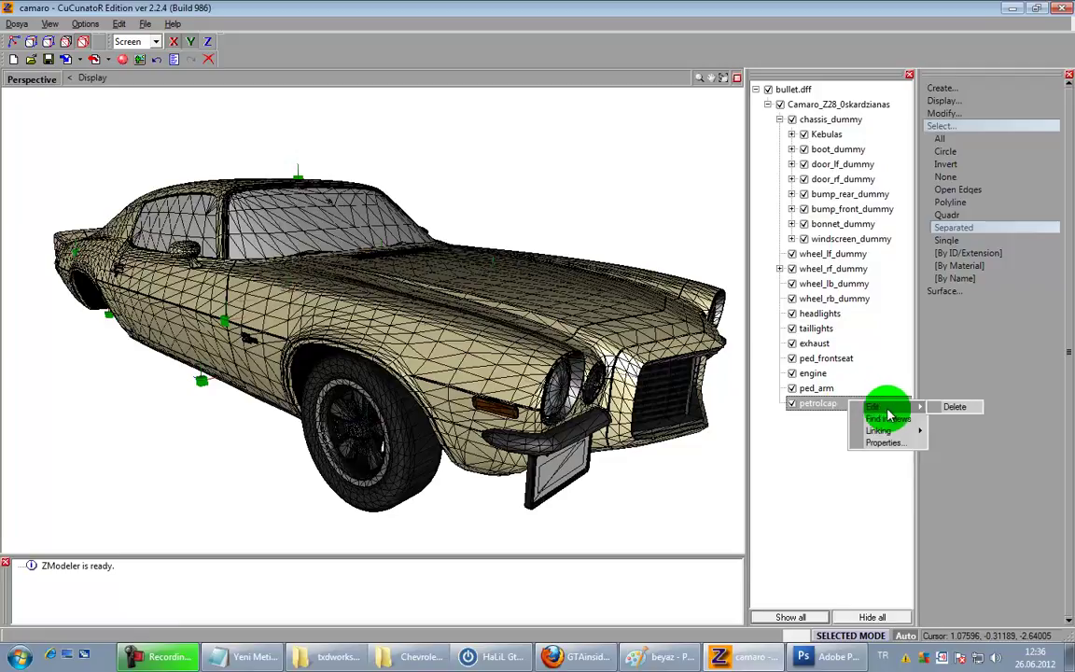
pyautogui.click(948, 412)
pyautogui.rightClick(841, 388)
pyautogui.click(944, 395)
pyautogui.rightClick(832, 373)
pyautogui.click(945, 380)
pyautogui.rightClick(823, 360)
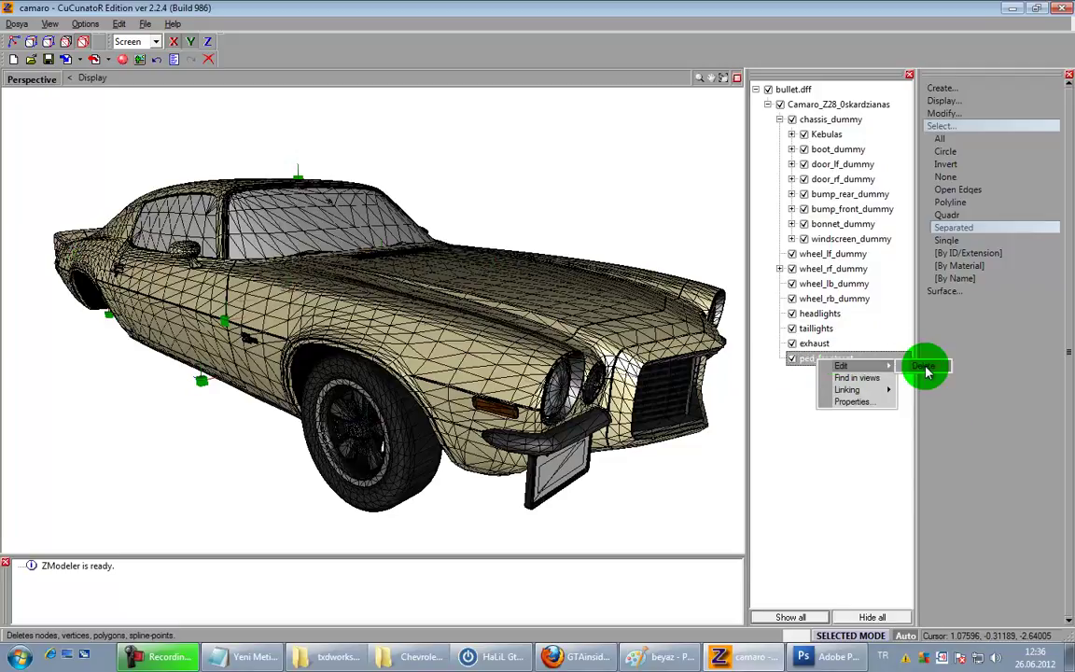
pyautogui.click(926, 365)
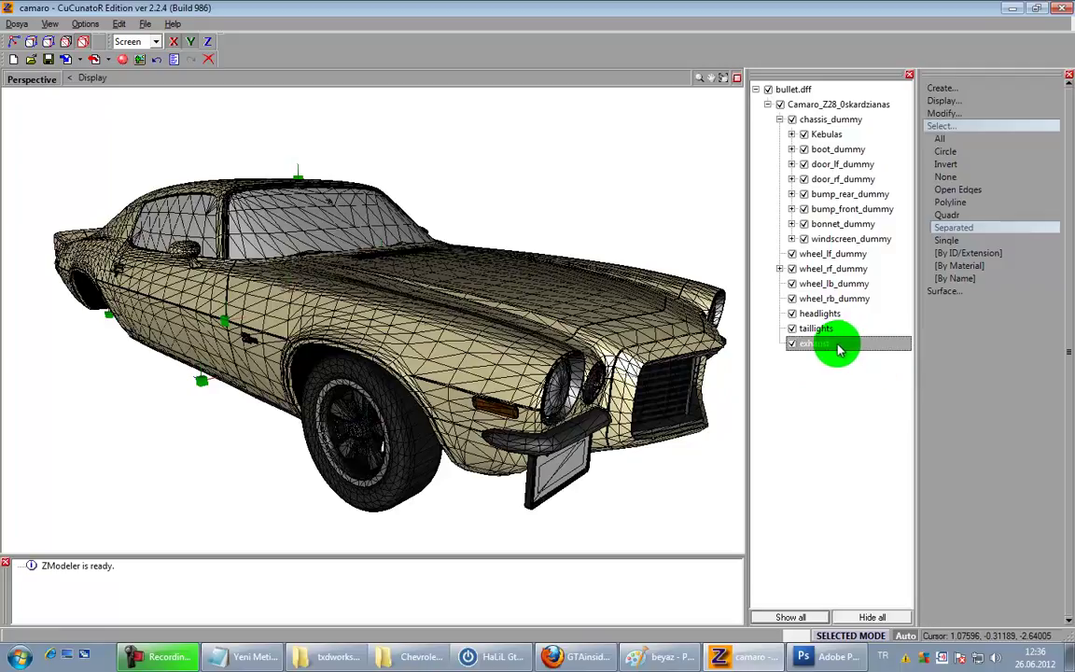
# Step: Delete the exhaust, taillights and headlights dummies from the scene tree
pyautogui.rightClick(840, 347)
pyautogui.click(950, 350)
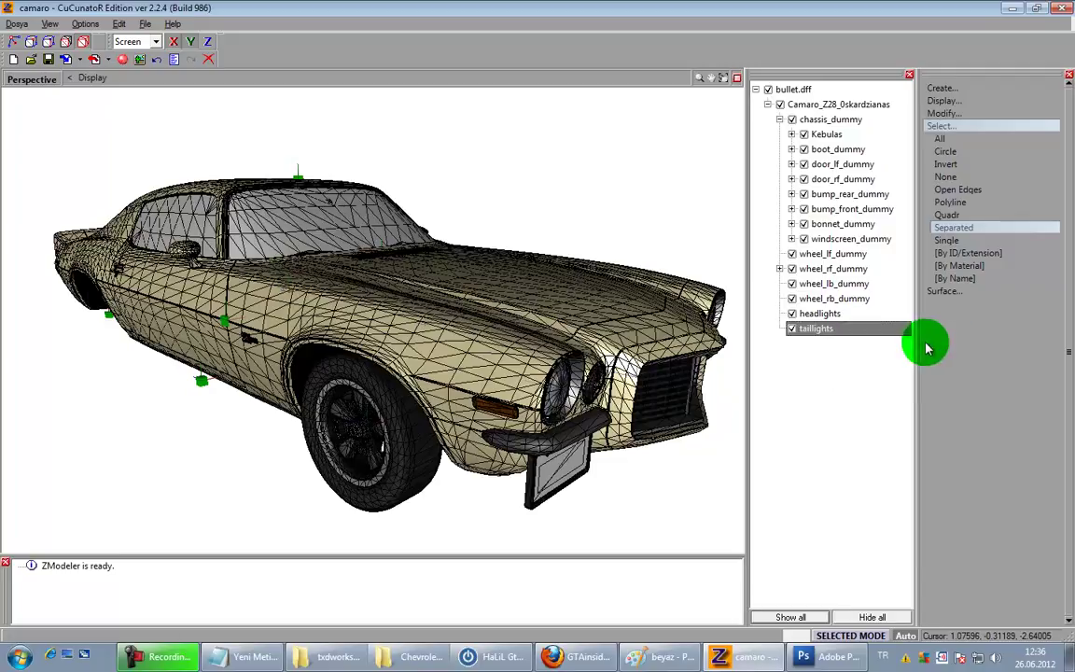
pyautogui.rightClick(845, 328)
pyautogui.moveTo(911, 336)
pyautogui.click(953, 331)
pyautogui.rightClick(840, 313)
pyautogui.click(948, 318)
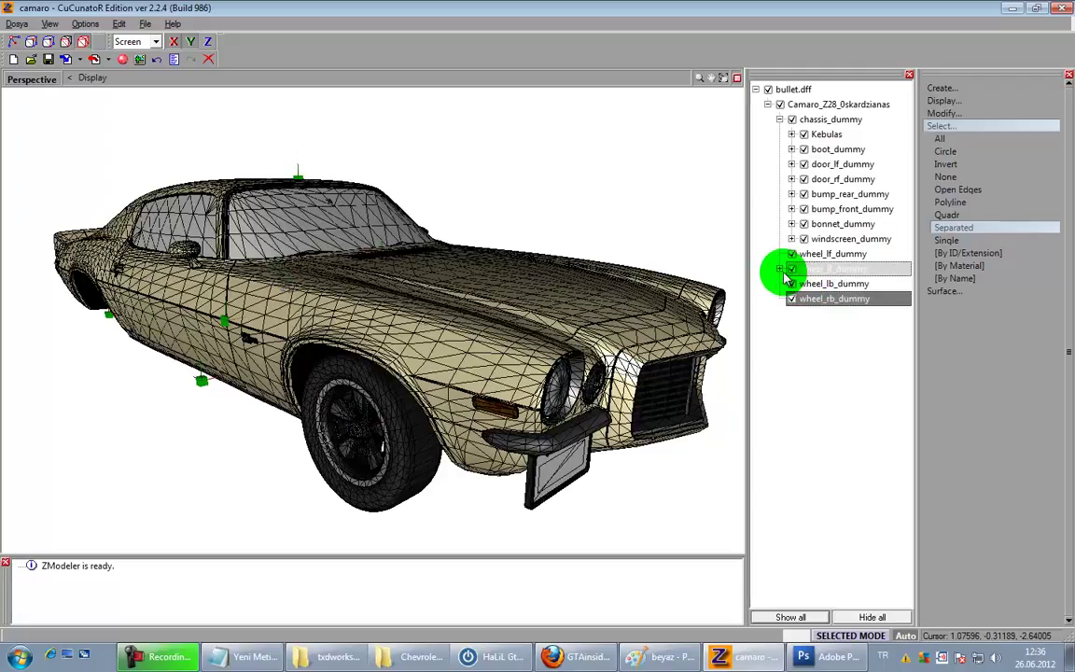
# Step: Save the camaro scene with the unneeded dummies removed
pyautogui.click(580, 323)
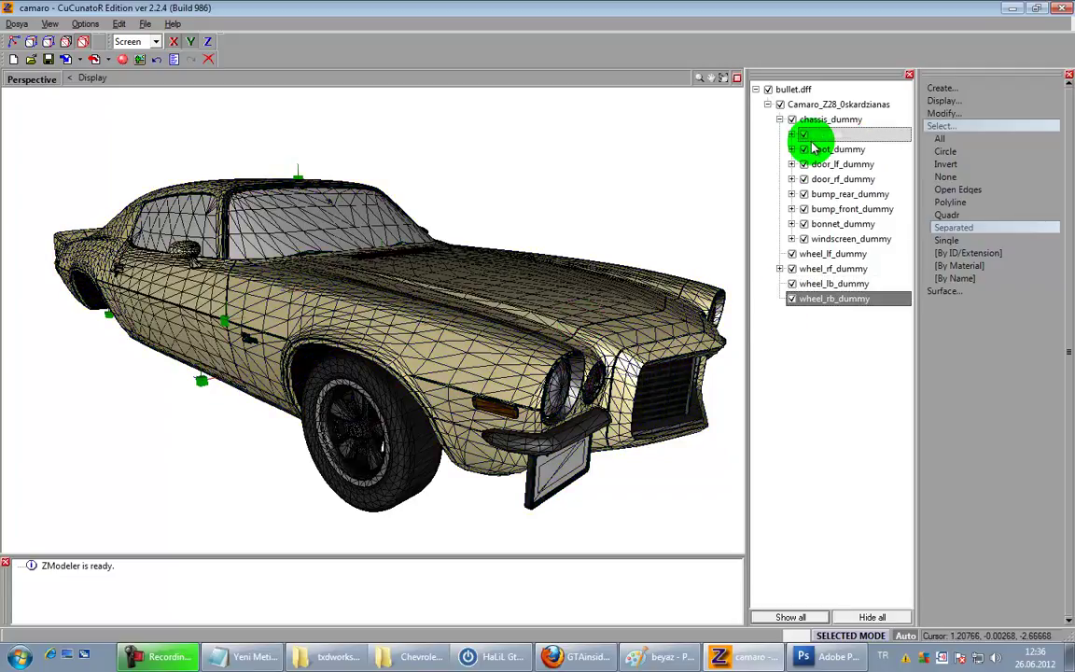
pyautogui.moveTo(618, 340); pyautogui.dragTo(582, 332, button='middle')
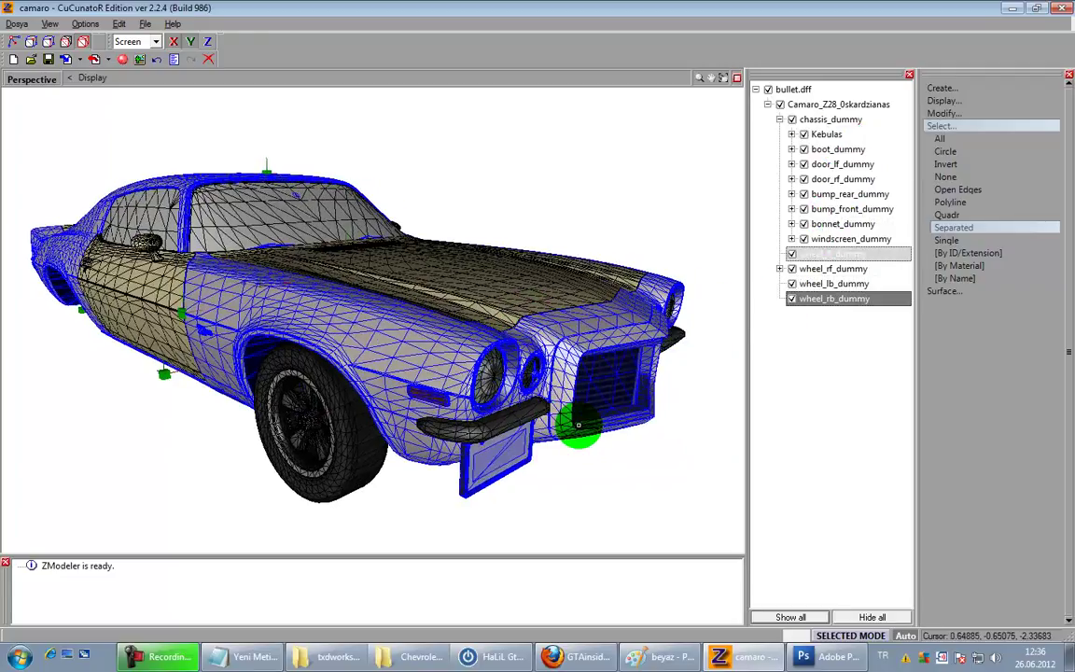
pyautogui.click(814, 150)
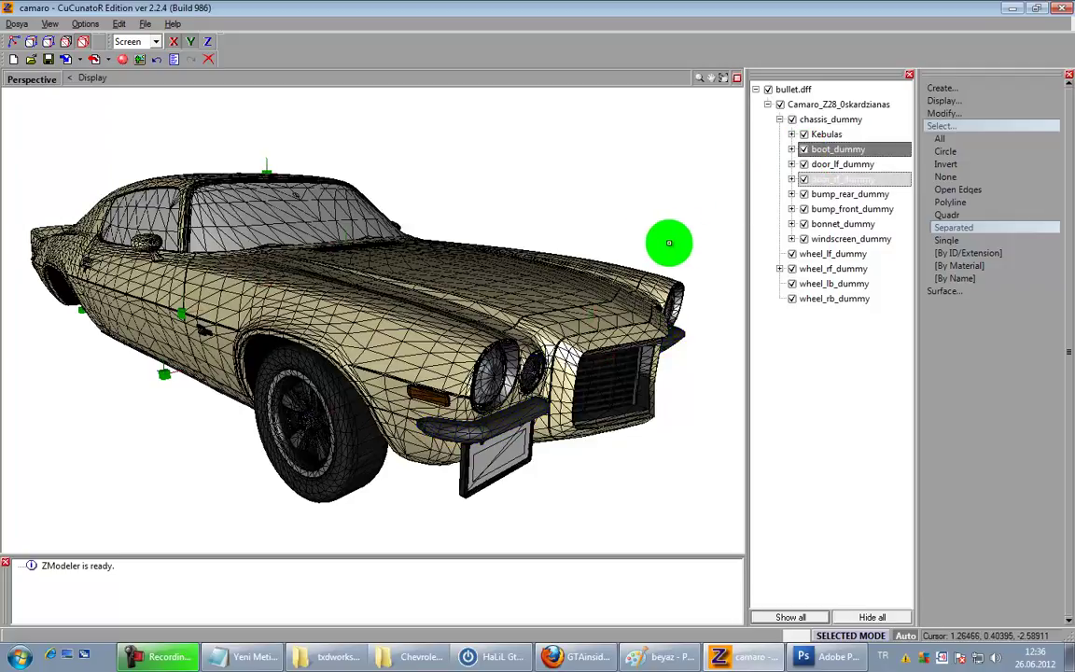
pyautogui.click(51, 59)
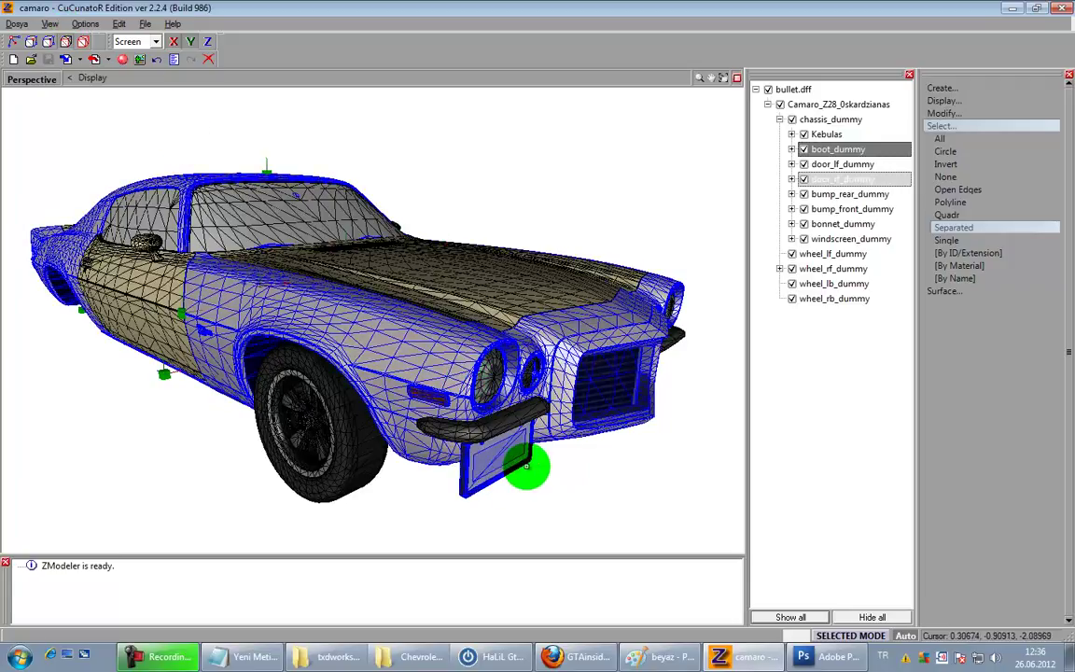
# Step: Activate Separated selection for picking the parts of the license plate under the front bumper
pyautogui.scroll(6, 528, 467)
pyautogui.scroll(-2, 525, 458)
pyautogui.scroll(3, 541, 458)
pyautogui.scroll(-3, 546, 458)
pyautogui.moveTo(437, 438); pyautogui.dragTo(618, 429, button='middle')
pyautogui.scroll(2, 389, 314)
pyautogui.click(956, 228)
pyautogui.moveTo(351, 298); pyautogui.dragTo(400, 354, button='middle')
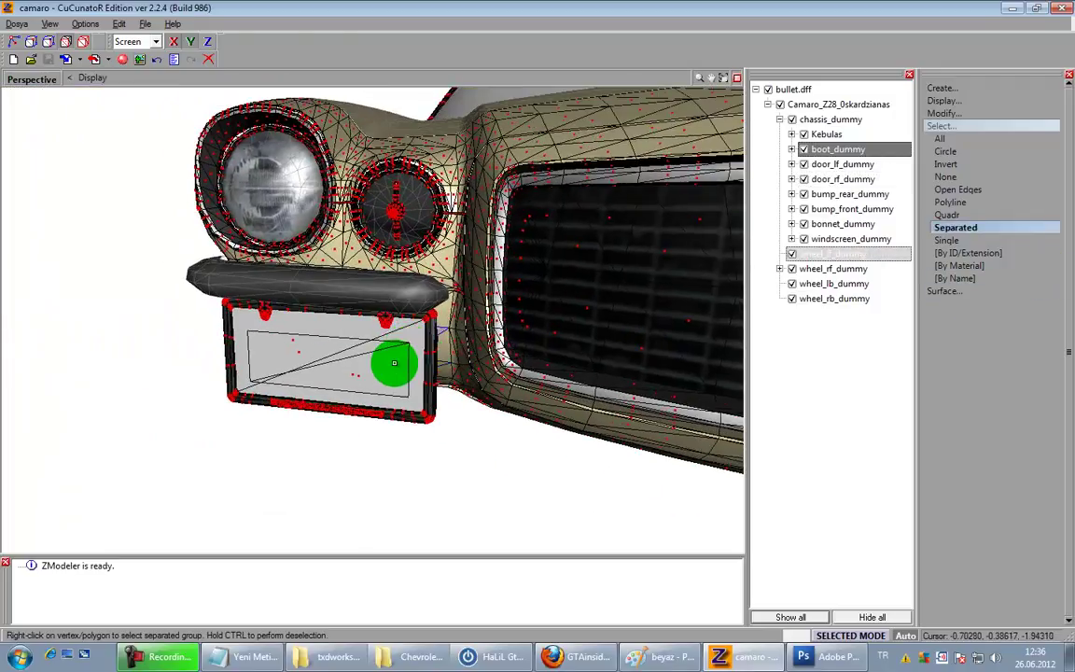
pyautogui.scroll(2, 392, 392)
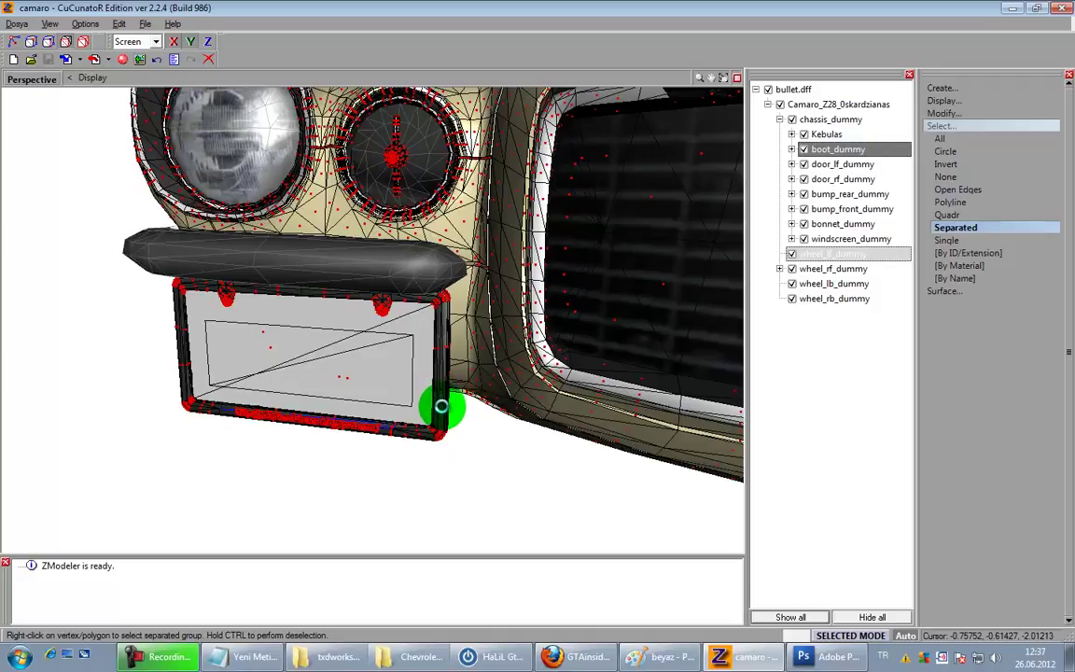
# Step: Try to select the front licence plate's frame and panel with the Separated selection mode
pyautogui.rightClick(440, 406)
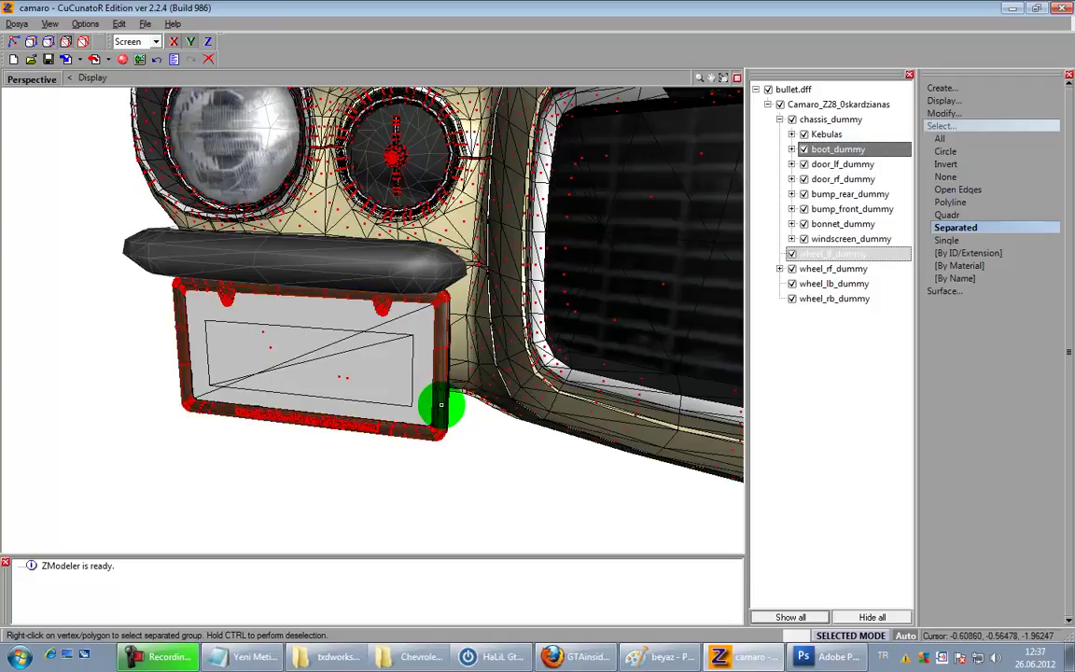
pyautogui.rightClick(344, 382)
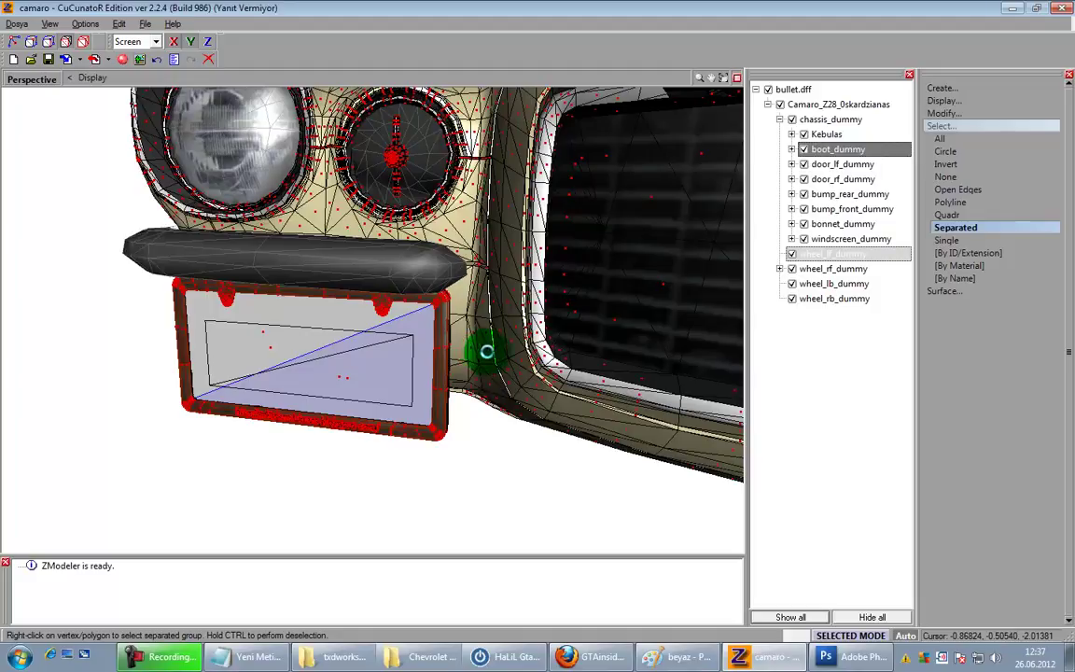
pyautogui.click(782, 655)
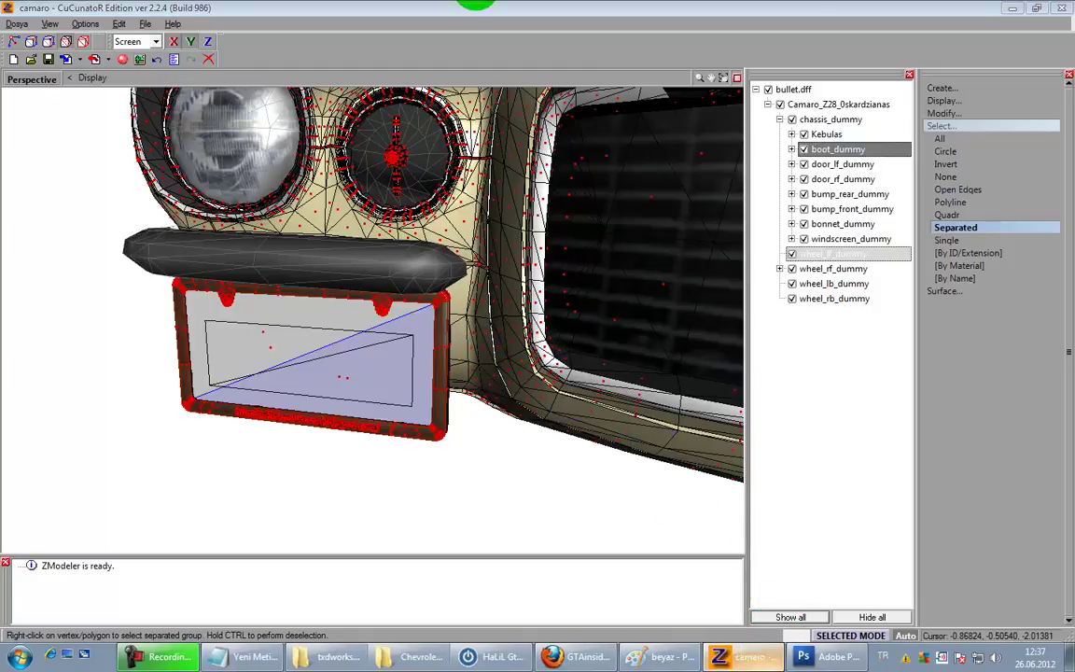
pyautogui.moveTo(362, 391); pyautogui.dragTo(391, 434, button='middle')
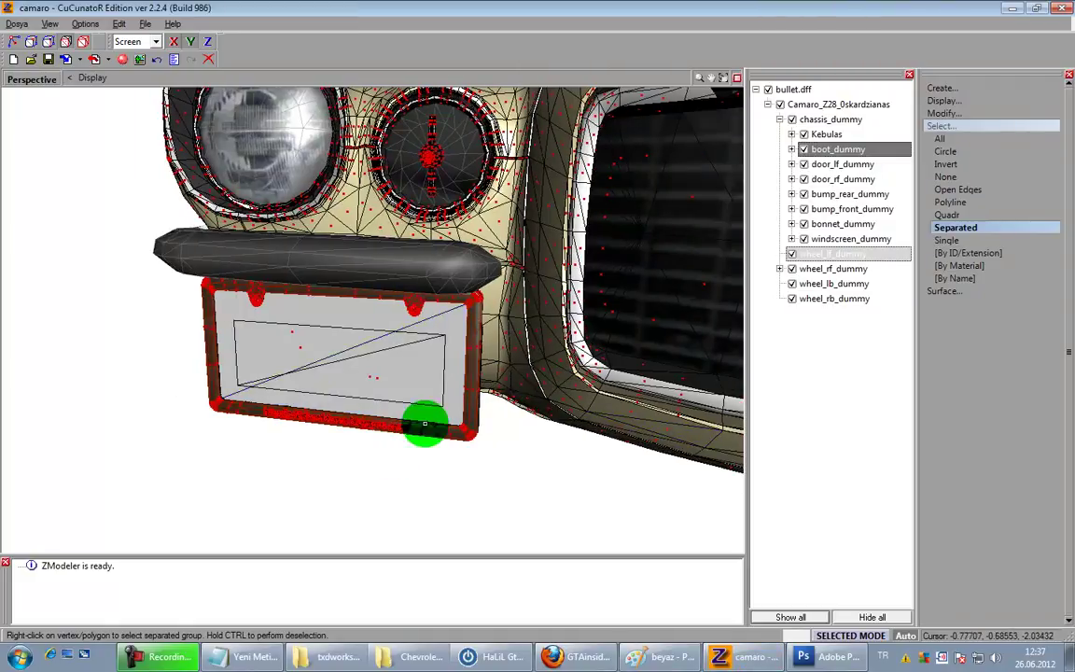
# Step: Select the front licence plate's polygons in the Left view, showing all four viewports
pyautogui.click(737, 78)
pyautogui.click(985, 218)
pyautogui.click(982, 226)
pyautogui.scroll(-2, 571, 204)
pyautogui.moveTo(572, 204); pyautogui.dragTo(570, 177, button='middle')
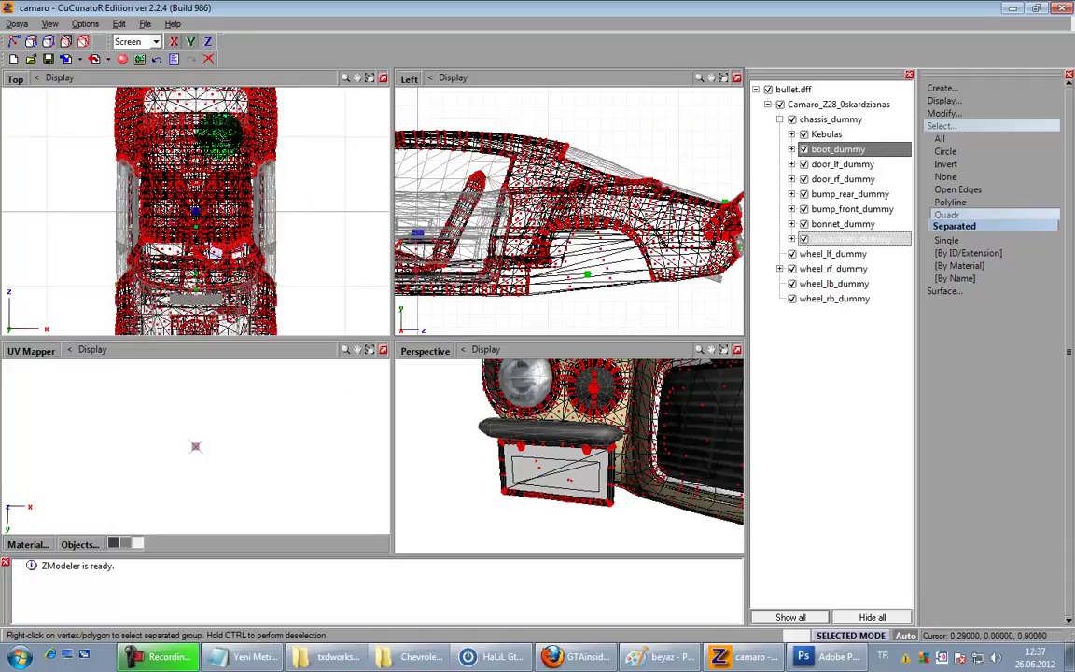
pyautogui.scroll(-1, 220, 210)
pyautogui.moveTo(249, 207); pyautogui.dragTo(276, 152, button='middle')
pyautogui.scroll(5, 137, 257)
pyautogui.scroll(8, 214, 233)
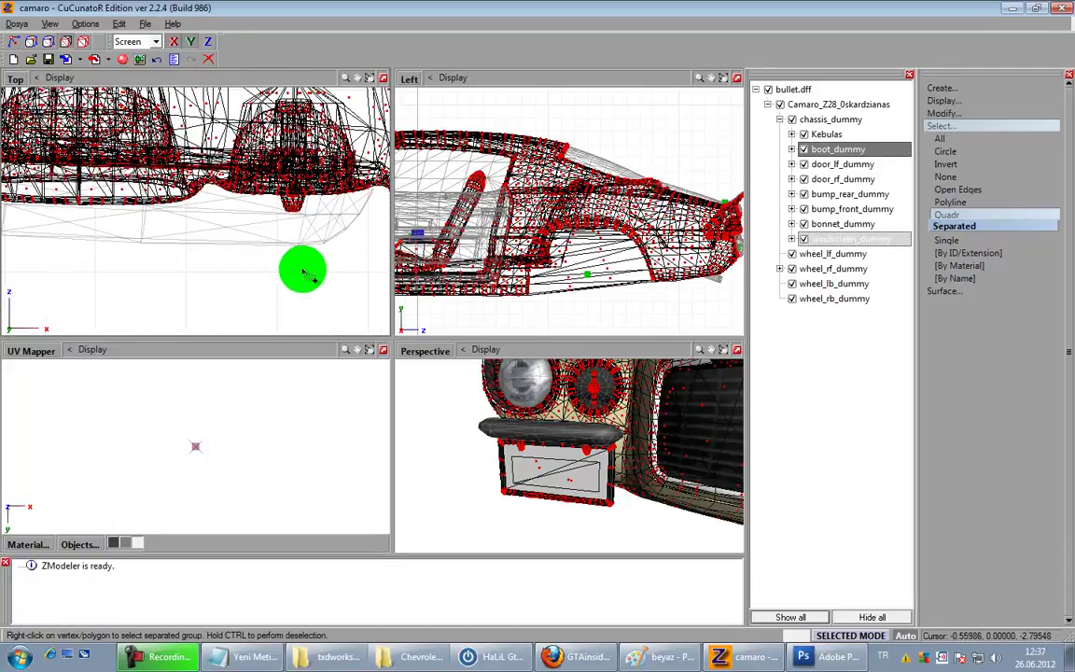
pyautogui.scroll(-6, 254, 272)
pyautogui.moveTo(350, 230); pyautogui.dragTo(106, 210, button='middle')
pyautogui.moveTo(243, 214); pyautogui.dragTo(3, 164, button='middle')
pyautogui.moveTo(173, 184); pyautogui.dragTo(417, 187, button='middle')
pyautogui.moveTo(30, 203); pyautogui.dragTo(226, 216, button='middle')
pyautogui.scroll(7, 46, 172)
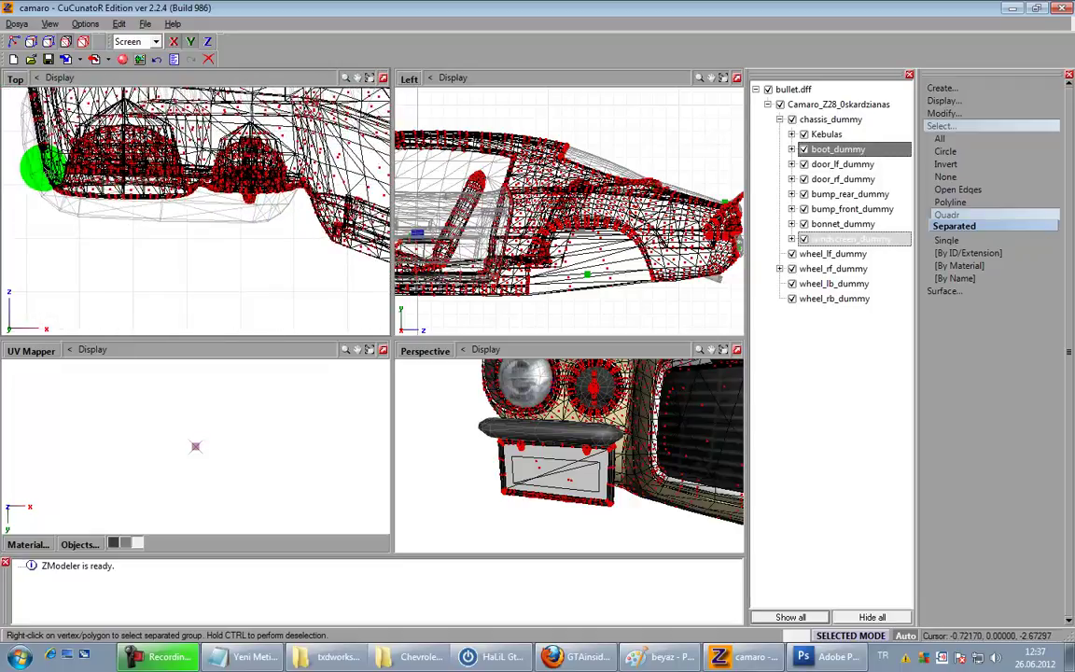
pyautogui.moveTo(241, 255); pyautogui.dragTo(212, 252, button='middle')
pyautogui.moveTo(492, 451); pyautogui.dragTo(589, 425, button='middle')
pyautogui.scroll(3, 588, 420)
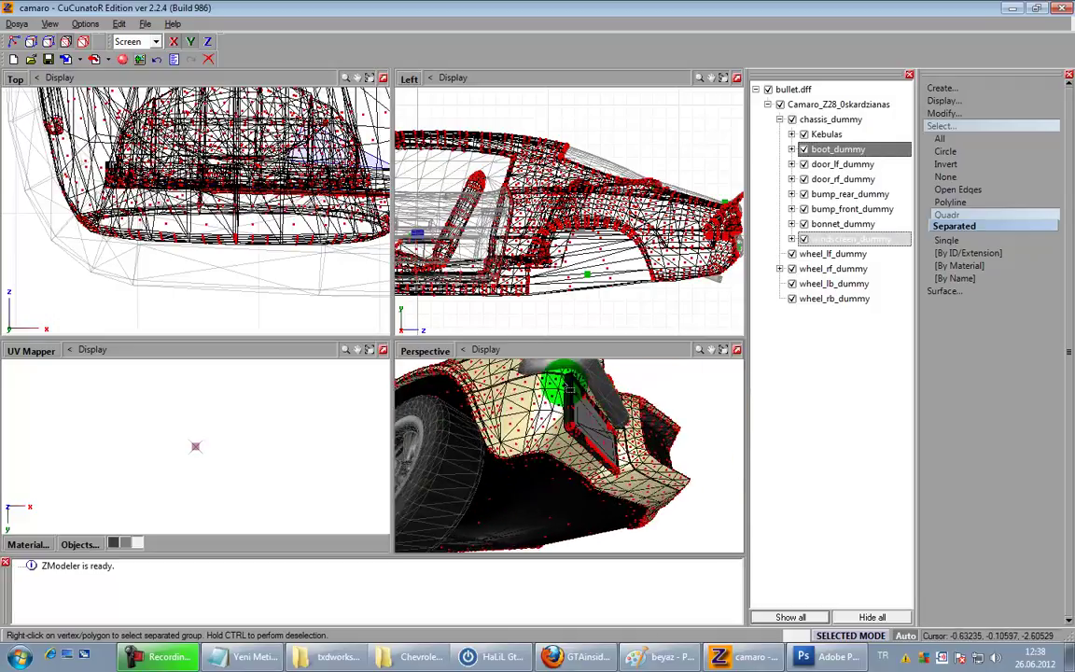
pyautogui.moveTo(494, 215); pyautogui.dragTo(691, 220, button='middle')
pyautogui.moveTo(567, 228); pyautogui.dragTo(671, 225, button='middle')
pyautogui.scroll(6, 508, 245)
pyautogui.scroll(3, 508, 244)
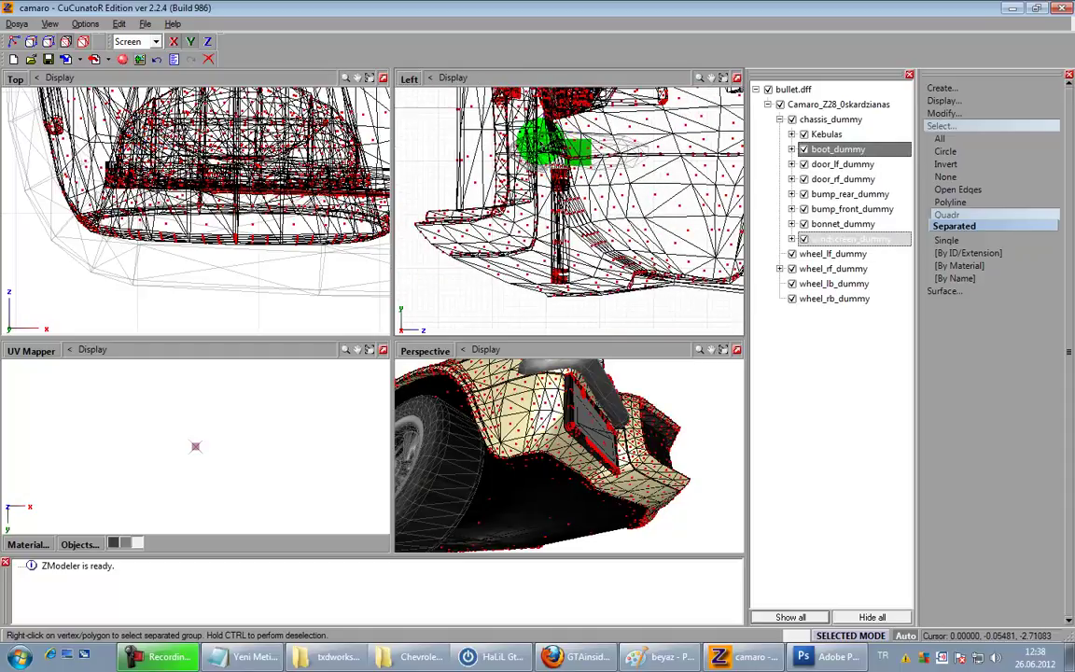
pyautogui.rightClick(579, 281)
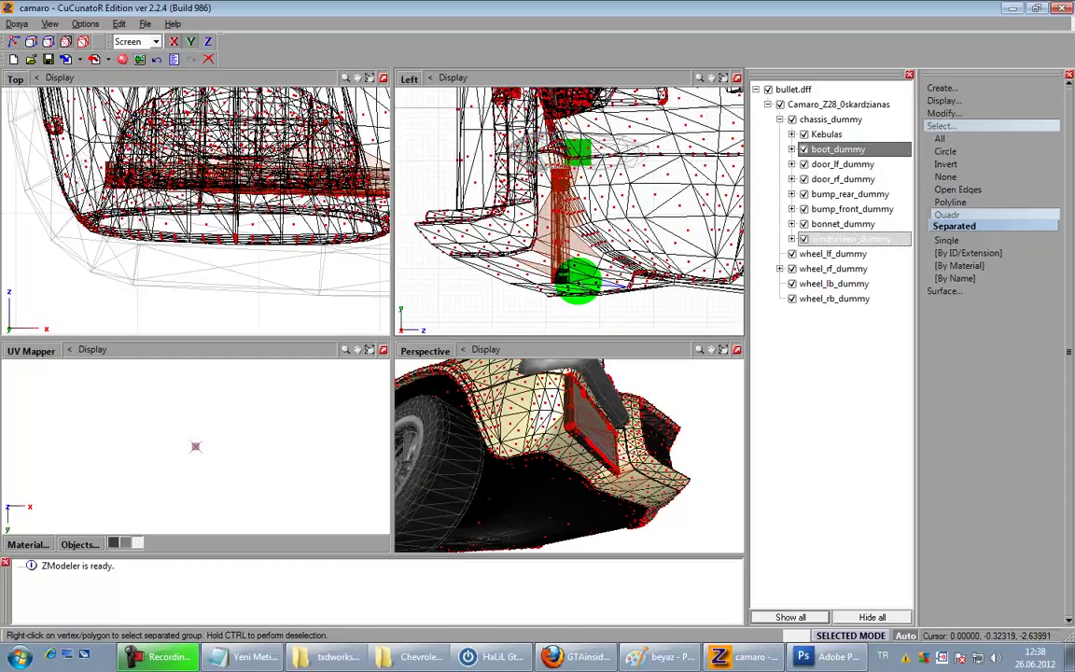
# Step: Try deleting the selected polygons at the front licence plate, and undo that deletion
pyautogui.scroll(-4, 174, 247)
pyautogui.scroll(-1, 144, 231)
pyautogui.scroll(-2, 171, 220)
pyautogui.moveTo(338, 224); pyautogui.dragTo(220, 221, button='middle')
pyautogui.scroll(-1, 222, 221)
pyautogui.moveTo(384, 182); pyautogui.dragTo(216, 241, button='middle')
pyautogui.moveTo(500, 373); pyautogui.dragTo(512, 430, button='middle')
pyautogui.moveTo(575, 271); pyautogui.dragTo(600, 310, button='middle')
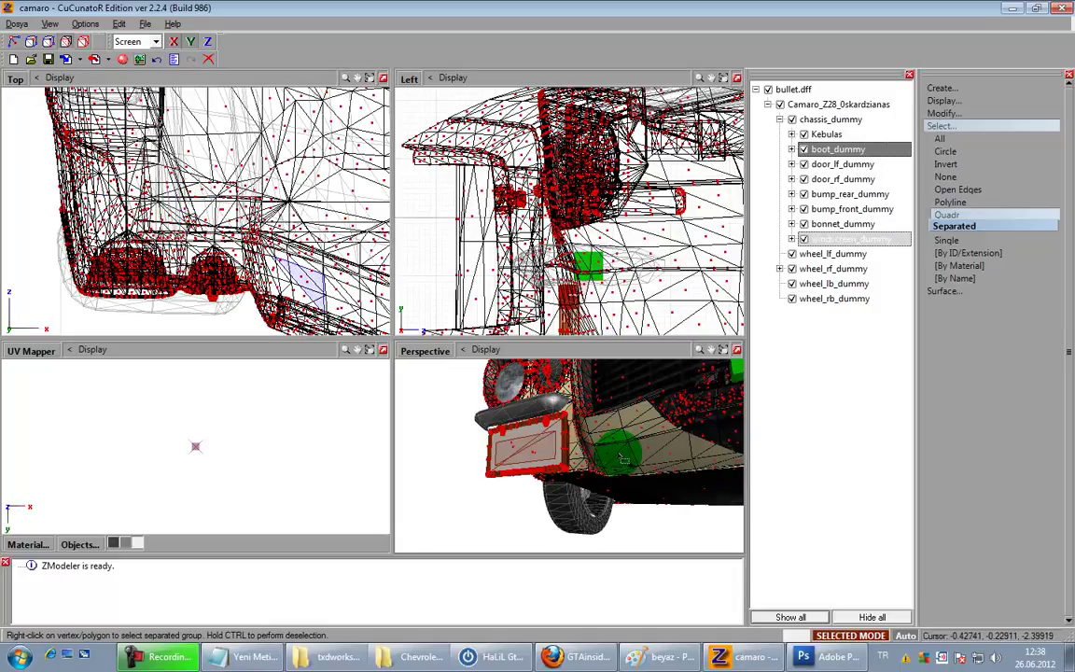
pyautogui.press('Delete')
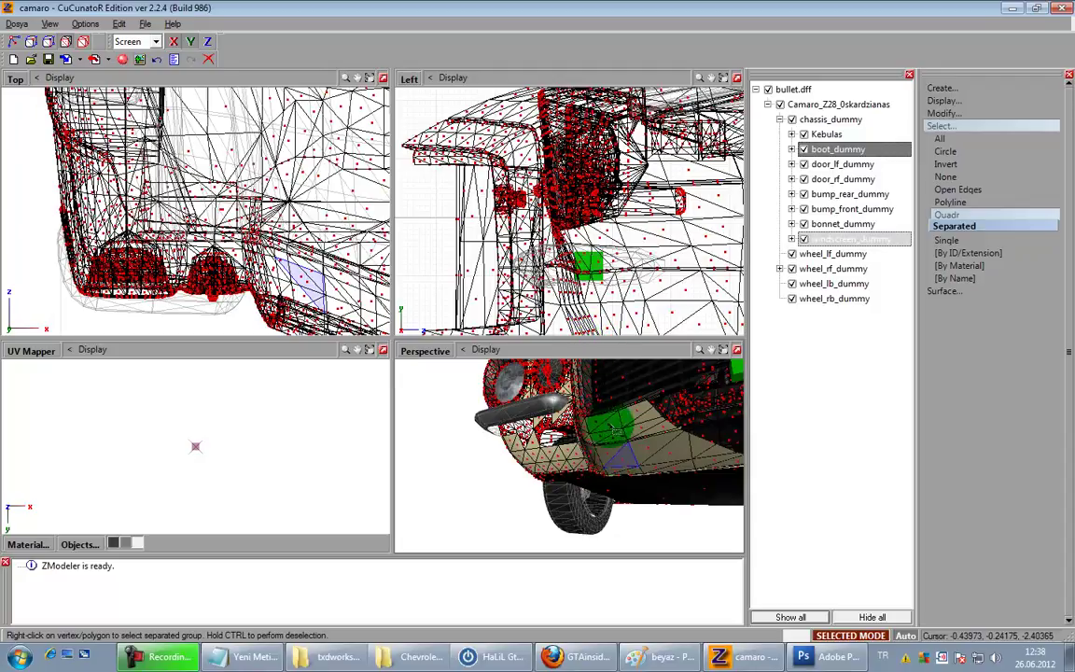
pyautogui.hotkey('ctrl', 'z')
# Step: Deselect the bodywork polygons behind the licence plate with Single selection, and undo the premature deletion
pyautogui.moveTo(629, 454); pyautogui.dragTo(720, 420, button='middle')
pyautogui.click(736, 350)
pyautogui.scroll(1, 444, 295)
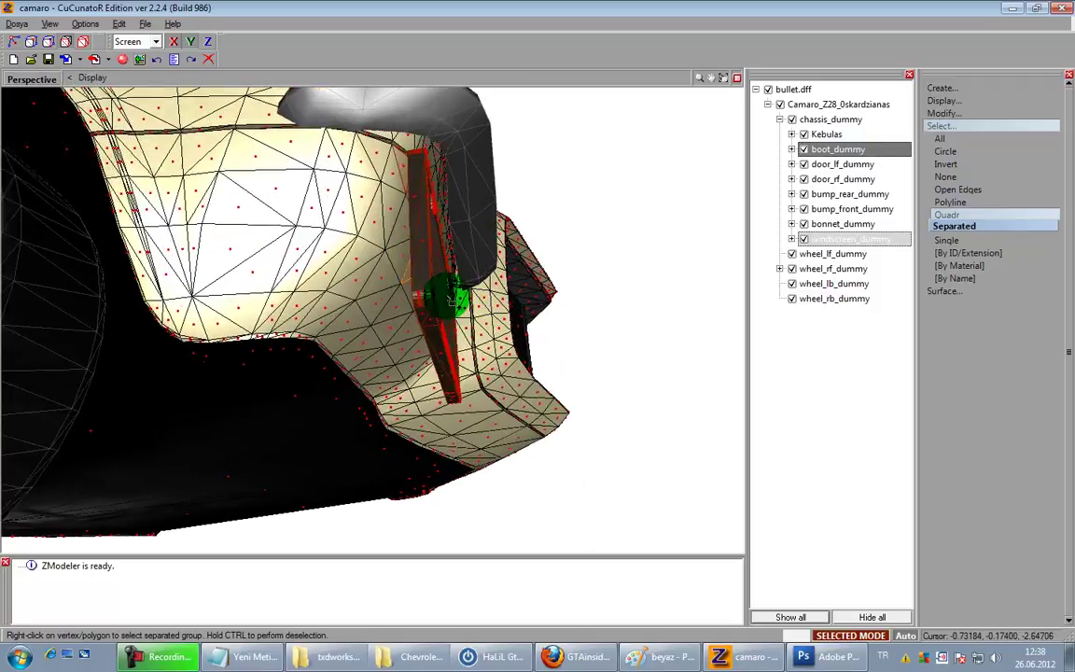
pyautogui.moveTo(449, 299); pyautogui.dragTo(423, 250, button='middle')
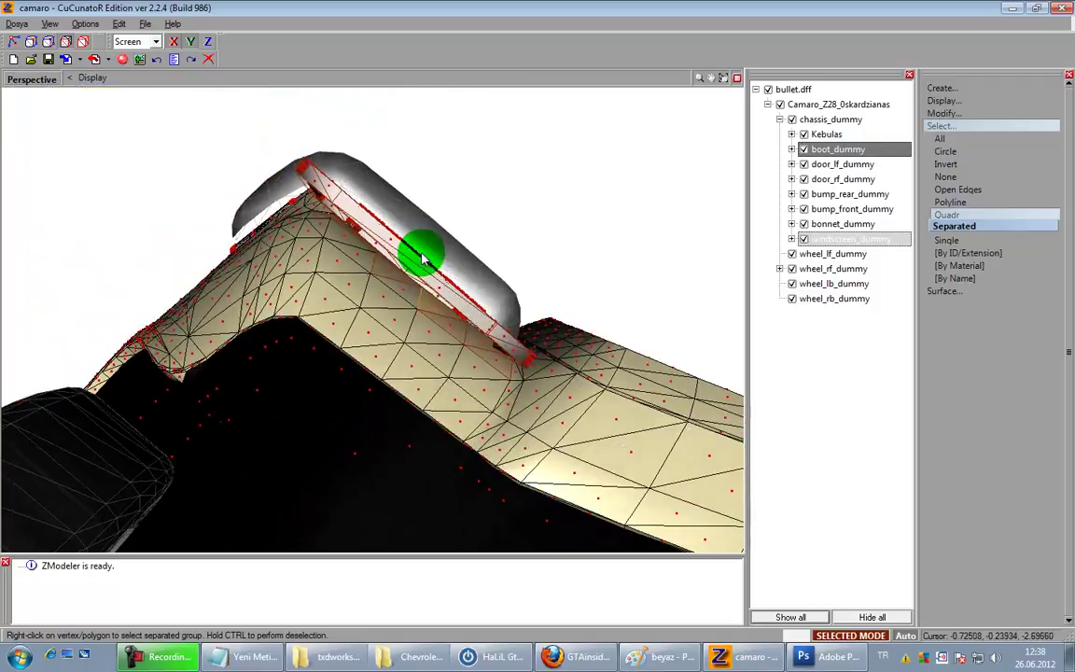
pyautogui.click(956, 241)
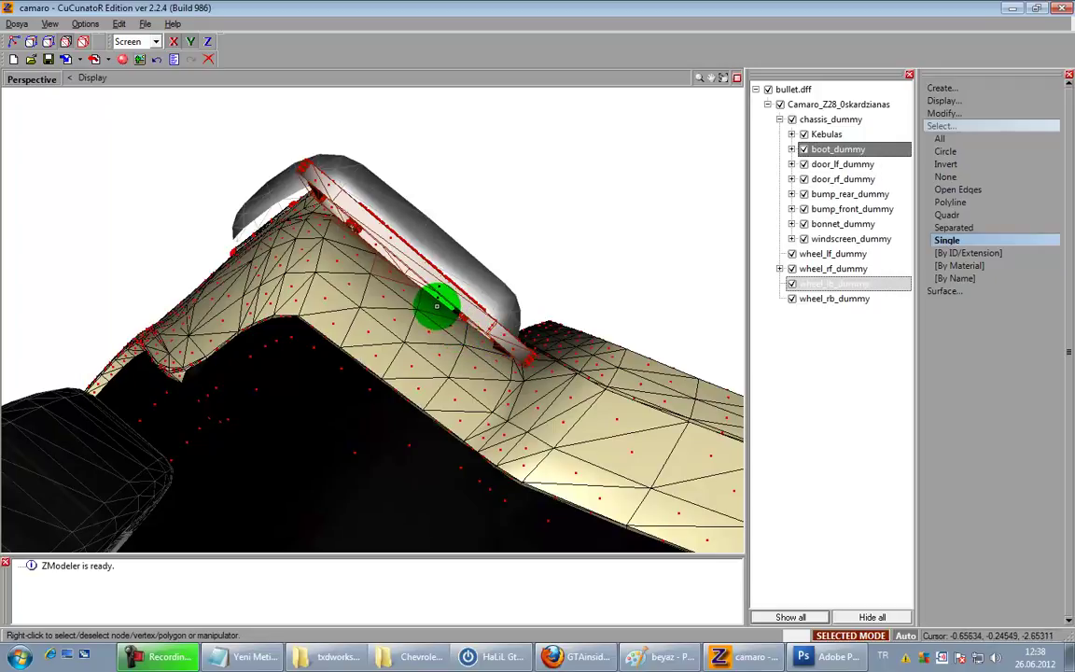
pyautogui.moveTo(431, 309)
pyautogui.mouseDown(button='middle')
pyautogui.moveTo(432, 326)
pyautogui.moveTo(444, 324)
pyautogui.moveTo(428, 321)
pyautogui.mouseUp(button='middle')
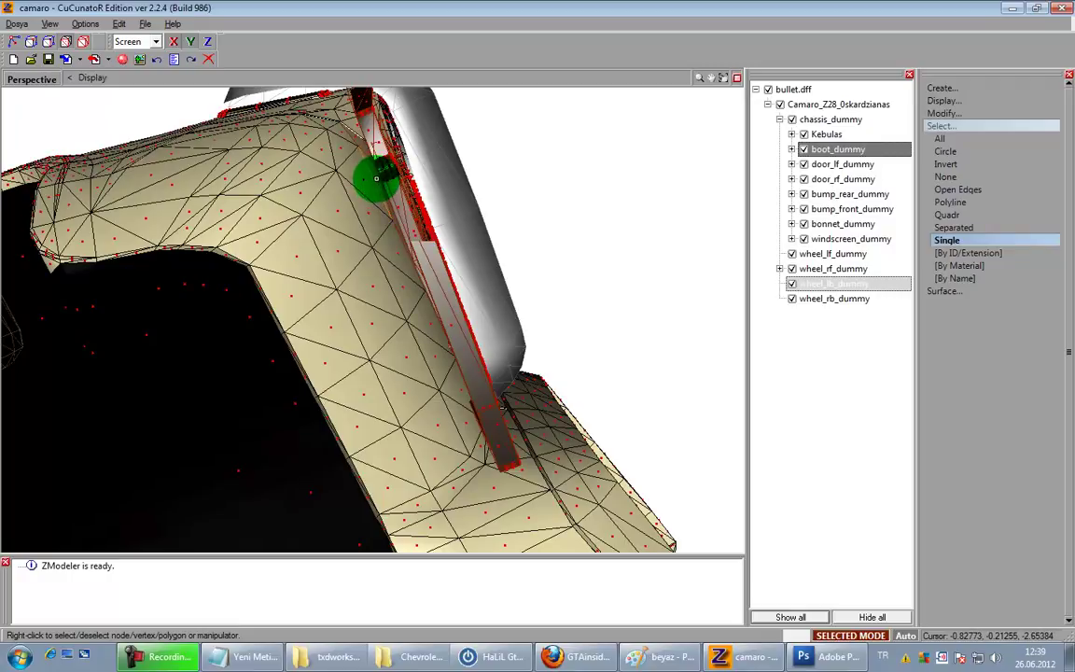
pyautogui.moveTo(388, 272); pyautogui.dragTo(456, 413, button='middle')
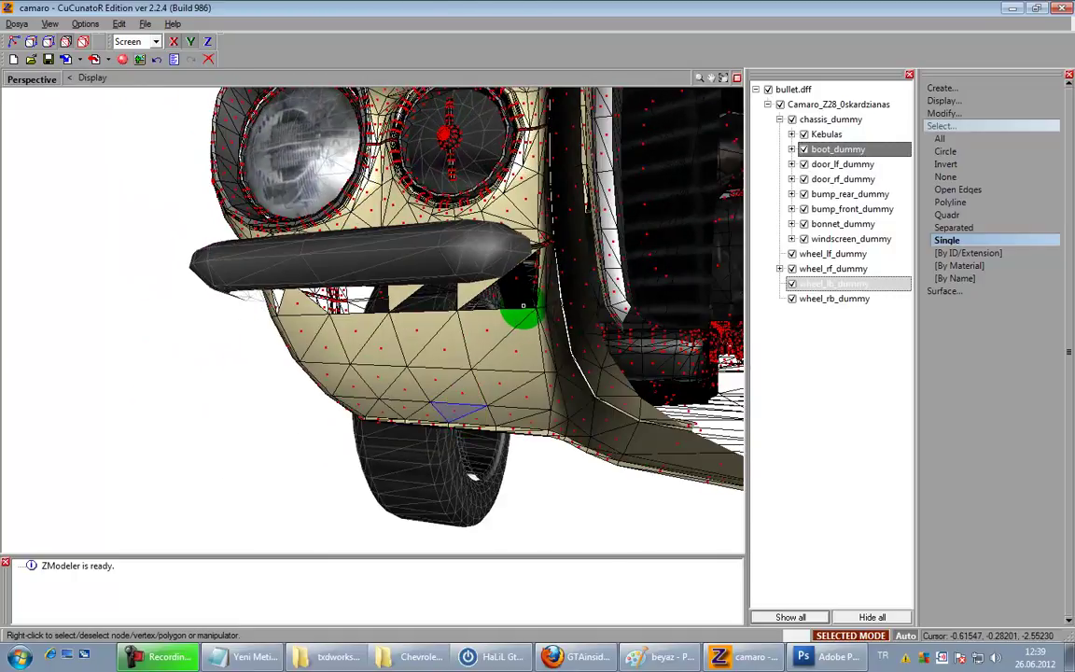
pyautogui.hotkey('ctrl', 'z')
# Step: Deselect the remaining bodywork polygons, delete the licence plate with its frame, and return to object level
pyautogui.moveTo(534, 340); pyautogui.dragTo(487, 356, button='middle')
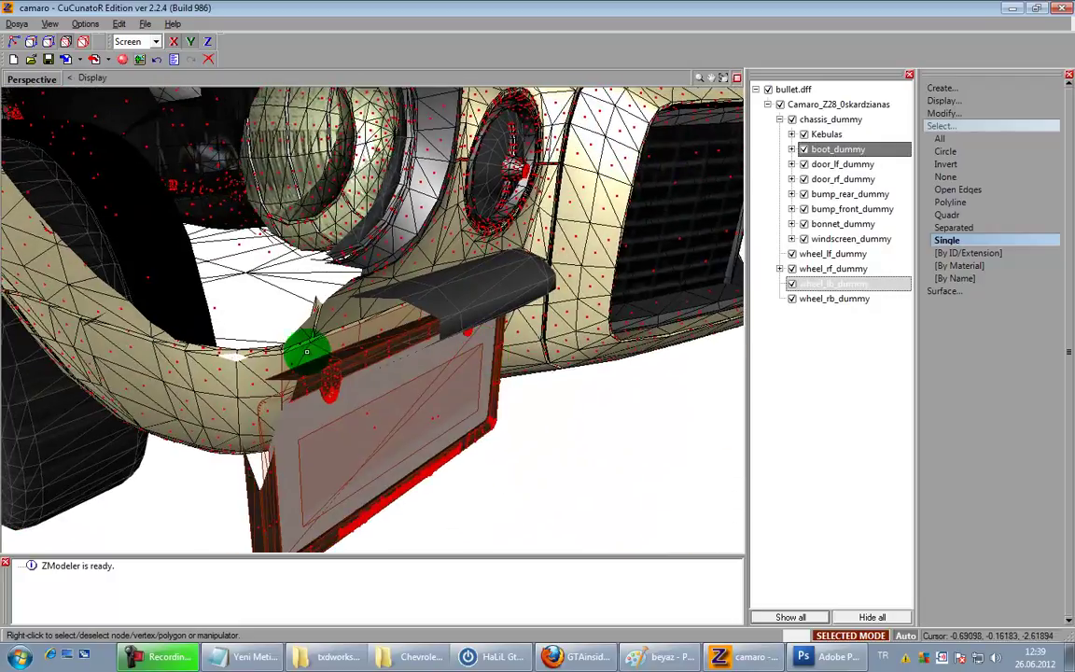
pyautogui.moveTo(297, 356); pyautogui.dragTo(348, 341)
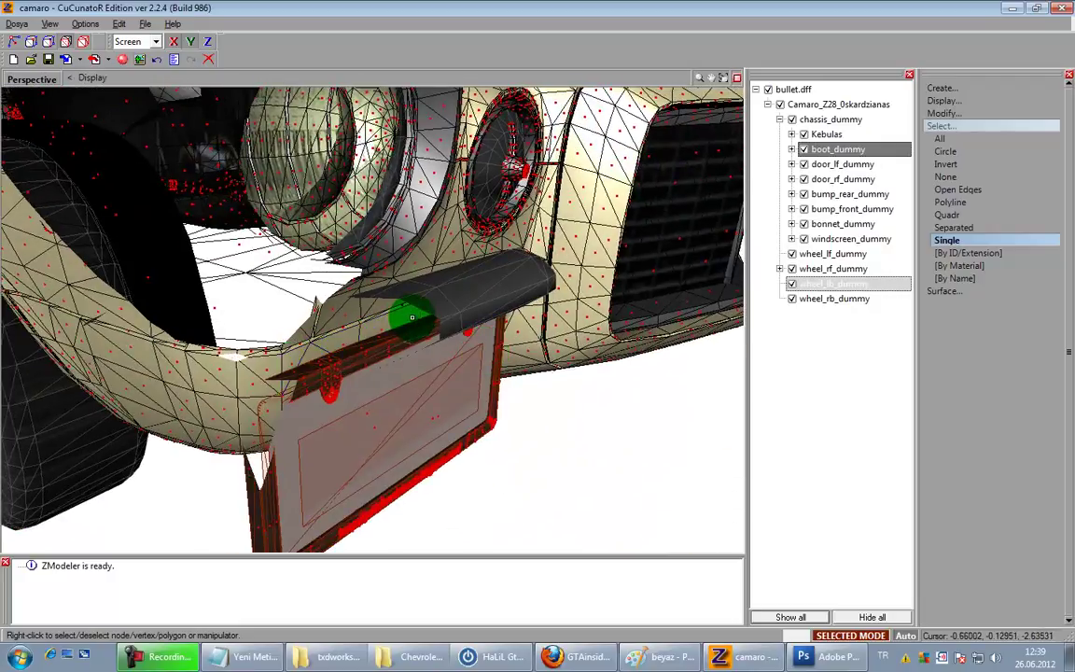
pyautogui.moveTo(508, 373); pyautogui.dragTo(140, 115, button='middle')
pyautogui.click(84, 43)
pyautogui.press('space')
# Step: Save the model and inspect the car's front end around the bumper, headlight and grille
pyautogui.click(48, 61)
pyautogui.click(377, 342)
pyautogui.moveTo(371, 294); pyautogui.dragTo(371, 314, button='middle')
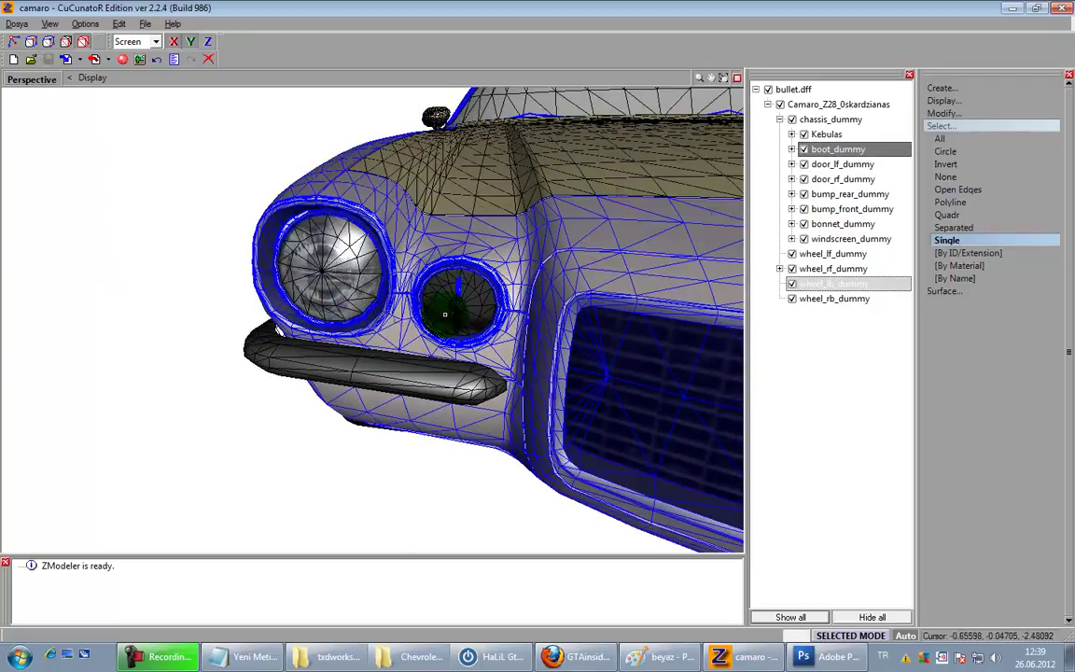
pyautogui.scroll(2, 507, 317)
pyautogui.moveTo(507, 319); pyautogui.dragTo(359, 264, button='middle')
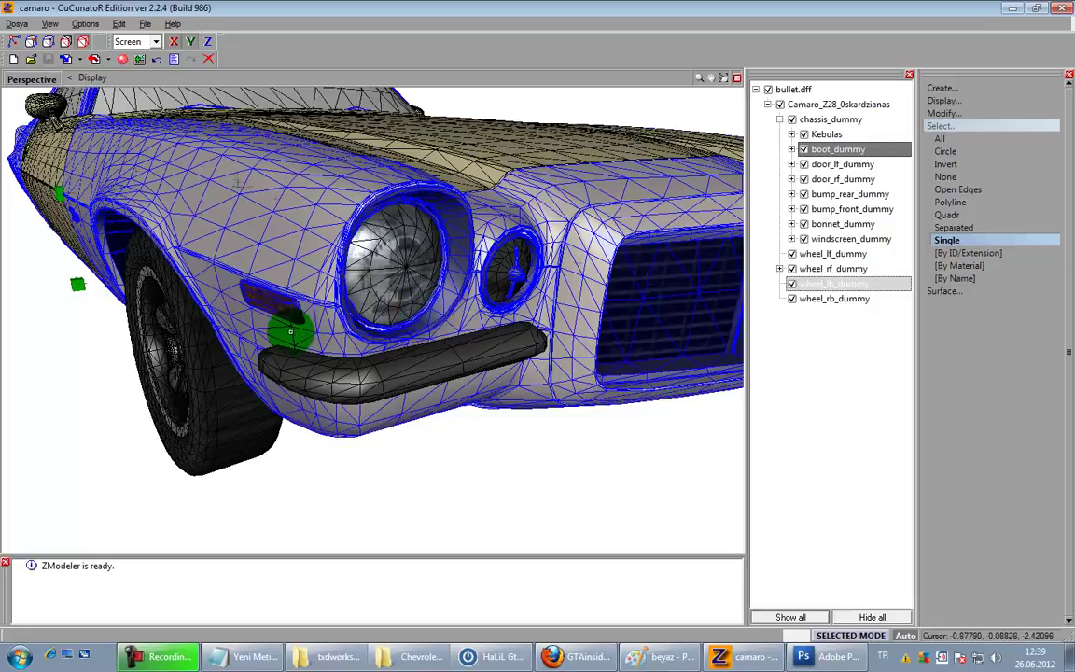
pyautogui.scroll(-8, 267, 293)
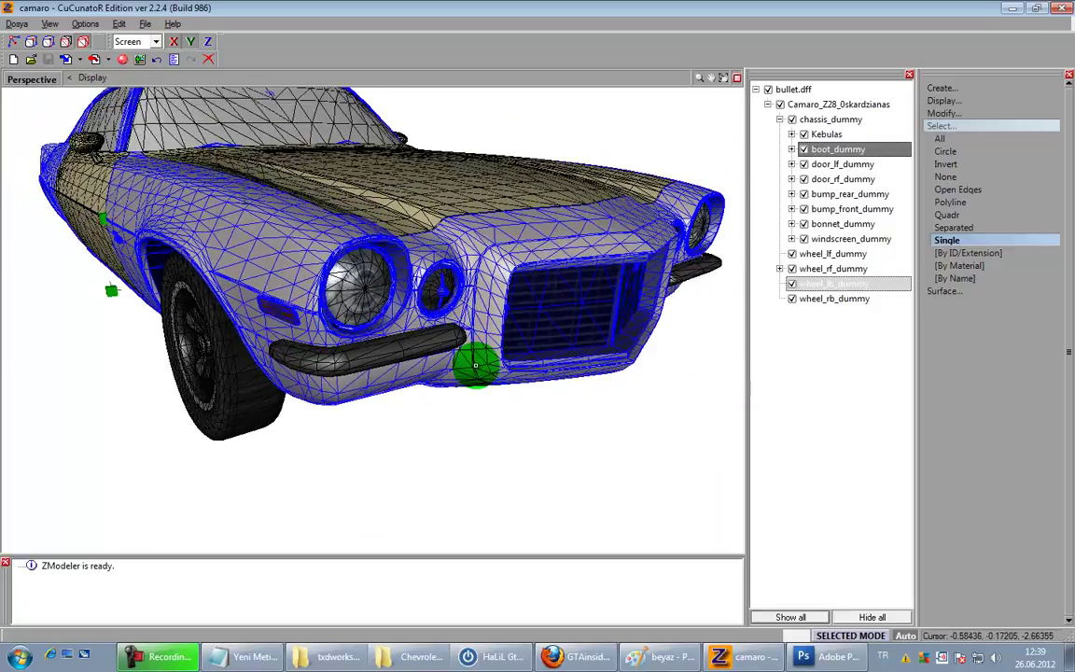
pyautogui.moveTo(411, 344); pyautogui.dragTo(440, 357, button='middle')
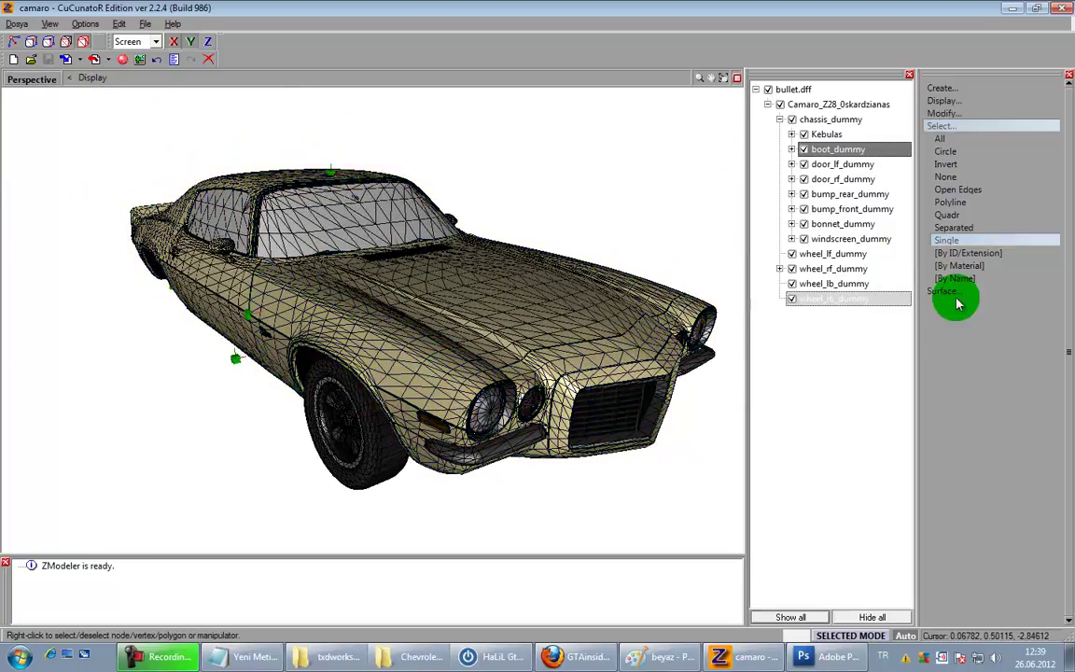
pyautogui.click(971, 133)
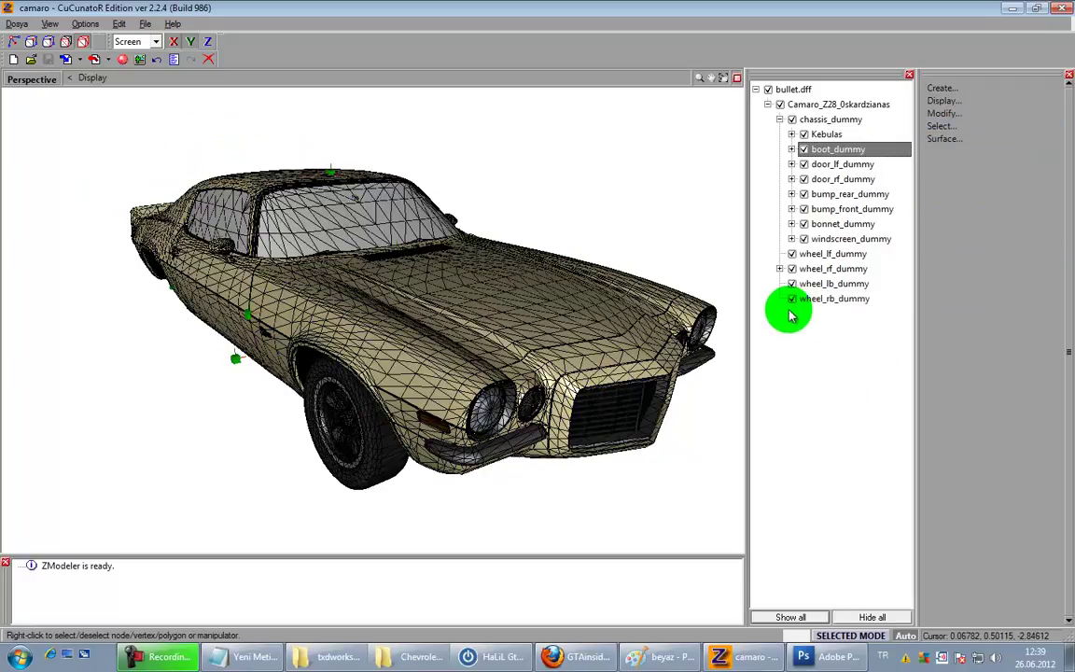
# Step: Delete the part listed directly below boot_ok under boot_dummy
pyautogui.click(825, 157)
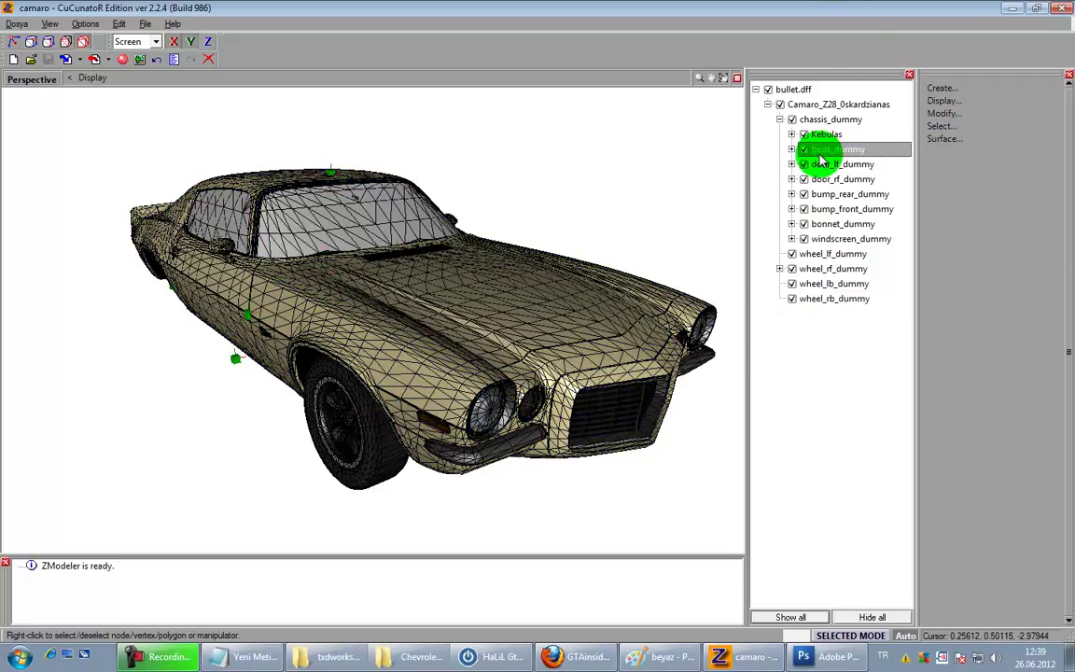
pyautogui.click(792, 151)
pyautogui.rightClick(837, 178)
pyautogui.moveTo(878, 181)
pyautogui.click(937, 183)
# Step: Move door_lf_ok, door_rf_ok and bump_rear_ok out of their dummies, directly under chassis_dummy
pyautogui.click(791, 179)
pyautogui.moveTo(852, 196); pyautogui.dragTo(846, 175)
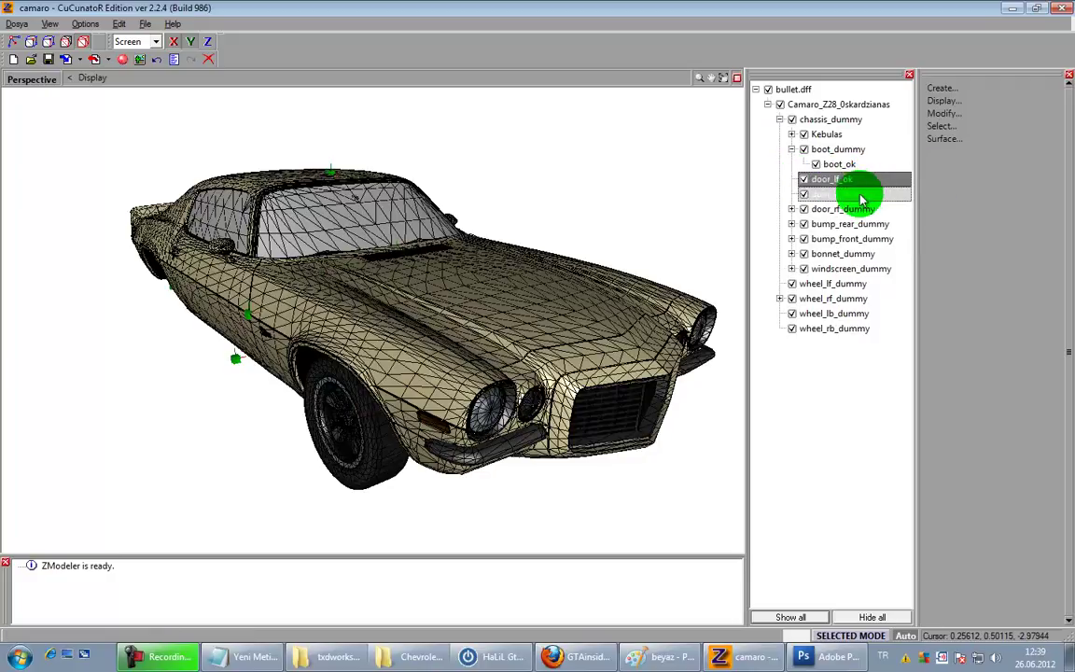
pyautogui.click(791, 209)
pyautogui.moveTo(845, 226); pyautogui.dragTo(845, 209)
pyautogui.click(792, 239)
pyautogui.moveTo(843, 254); pyautogui.dragTo(845, 239)
# Step: Move bump_front_ok, bonnet_ok, windscreen_ok and boot_ok out of their dummies, directly under chassis_dummy
pyautogui.click(793, 269)
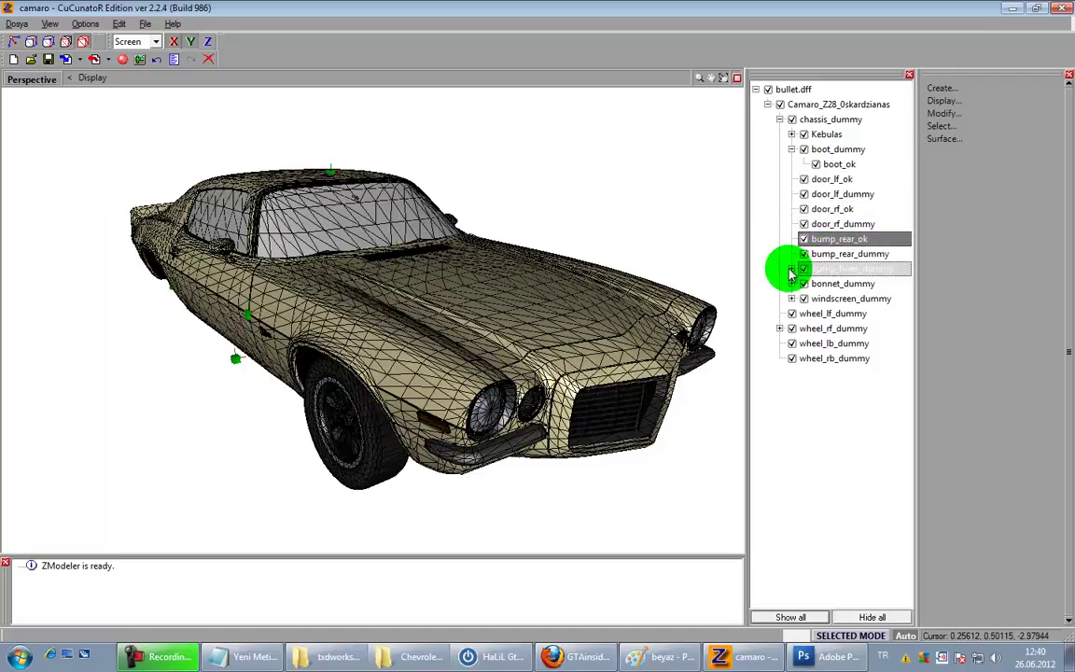
pyautogui.moveTo(848, 283); pyautogui.dragTo(847, 267)
pyautogui.moveTo(834, 299); pyautogui.dragTo(846, 299)
pyautogui.click(792, 299)
pyautogui.click(792, 328)
pyautogui.moveTo(857, 344)
pyautogui.mouseDown()
pyautogui.moveTo(857, 319)
pyautogui.moveTo(855, 329)
pyautogui.mouseUp()
pyautogui.moveTo(843, 239); pyautogui.dragTo(843, 238)
pyautogui.moveTo(839, 165); pyautogui.dragTo(835, 142)
# Step: Delete ug_wing_left, ug_wing_right, exhaust_ok and ug_roof from under Kebulas
pyautogui.click(793, 135)
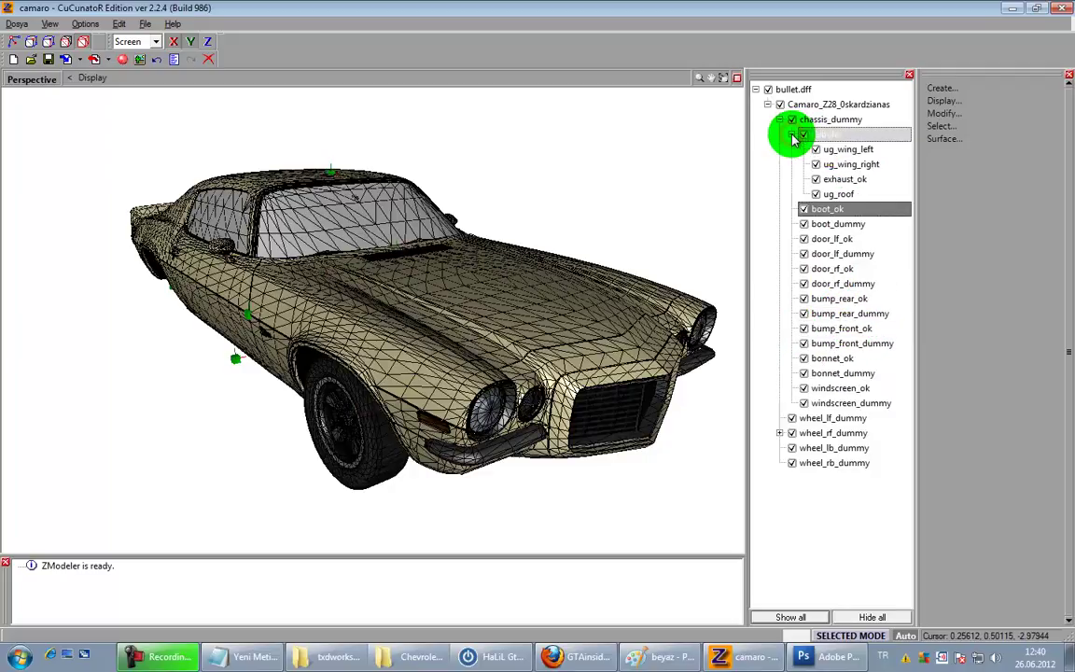
pyautogui.click(851, 154)
pyautogui.rightClick(853, 154)
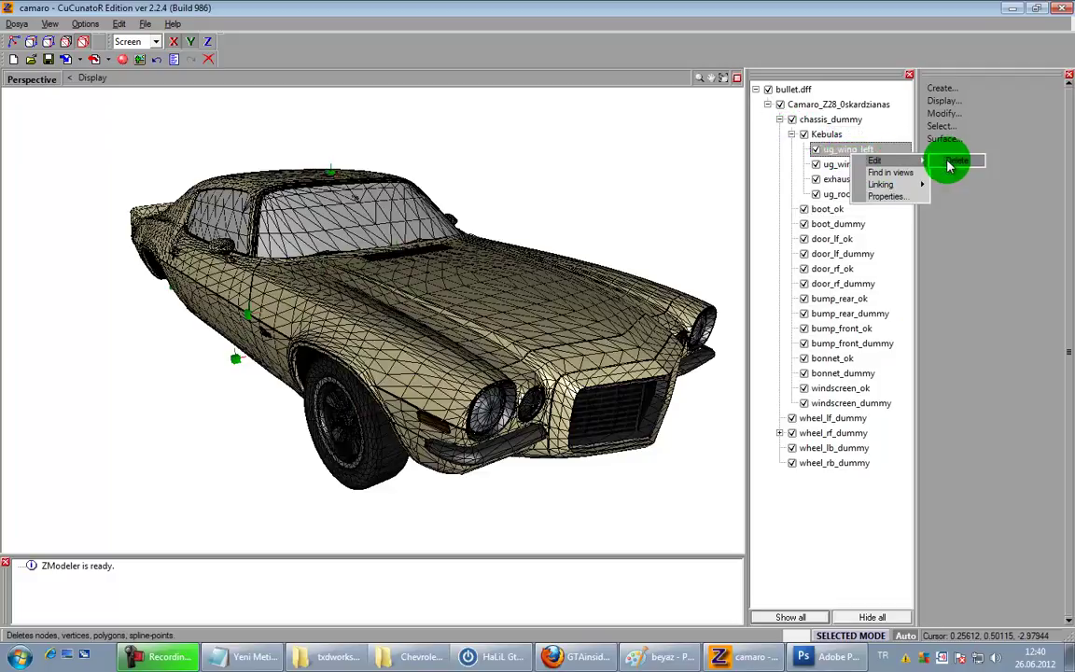
pyautogui.click(952, 161)
pyautogui.rightClick(886, 149)
pyautogui.click(985, 152)
pyautogui.rightClick(885, 152)
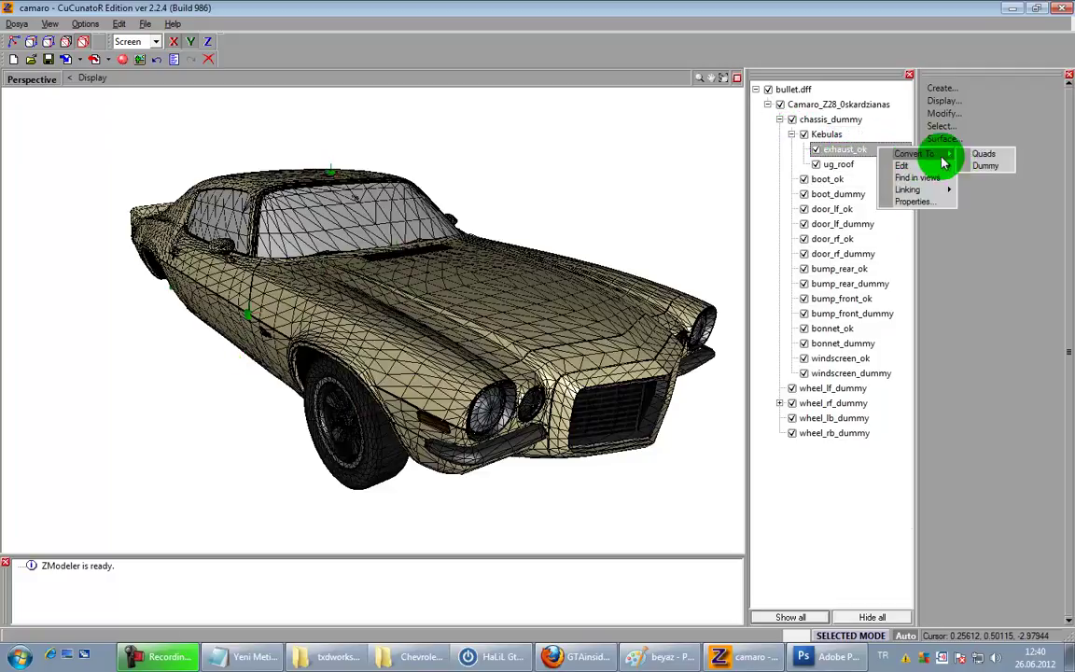
pyautogui.click(982, 164)
pyautogui.rightClick(877, 151)
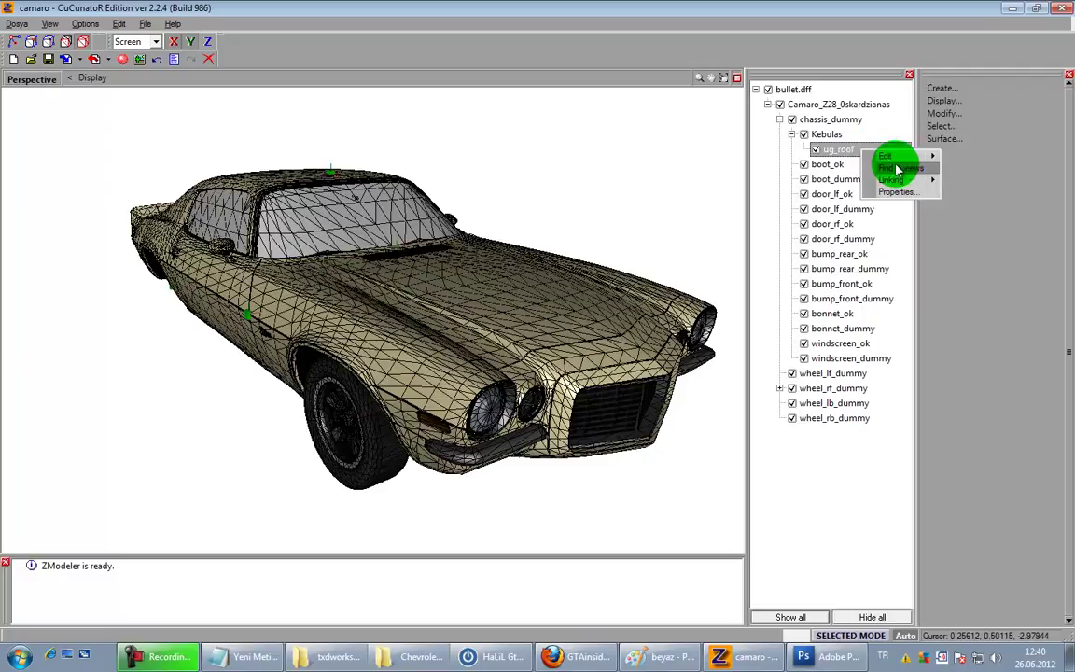
pyautogui.click(979, 160)
pyautogui.click(809, 139)
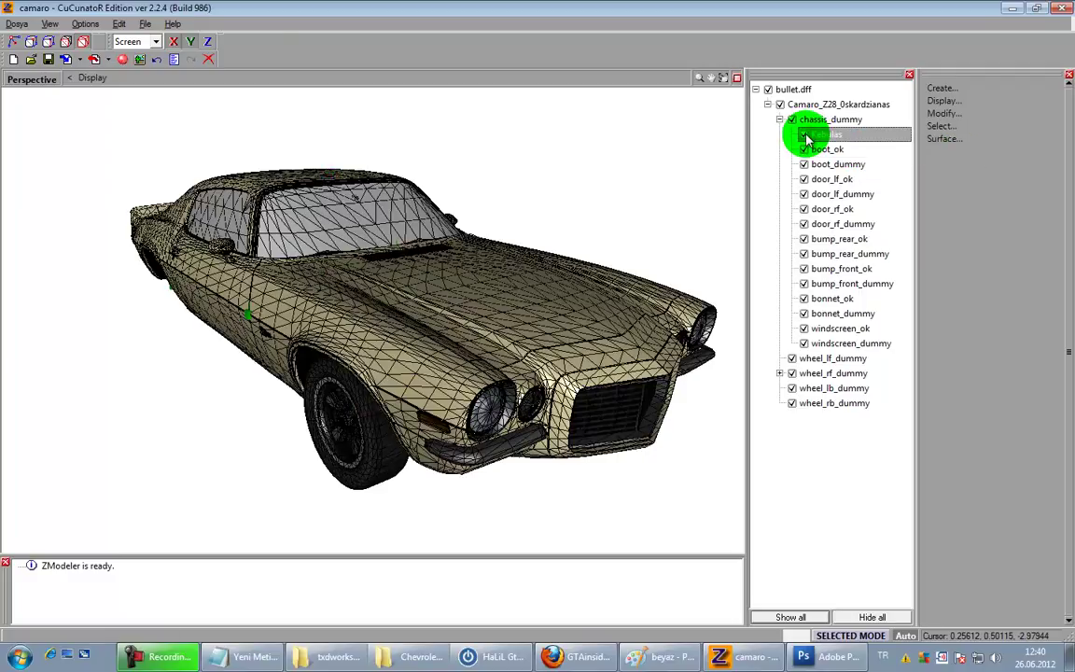
# Step: Delete the emptied boot_dummy, door_lf_dummy and door_rf_dummy from chassis_dummy
pyautogui.click(832, 163)
pyautogui.rightClick(848, 162)
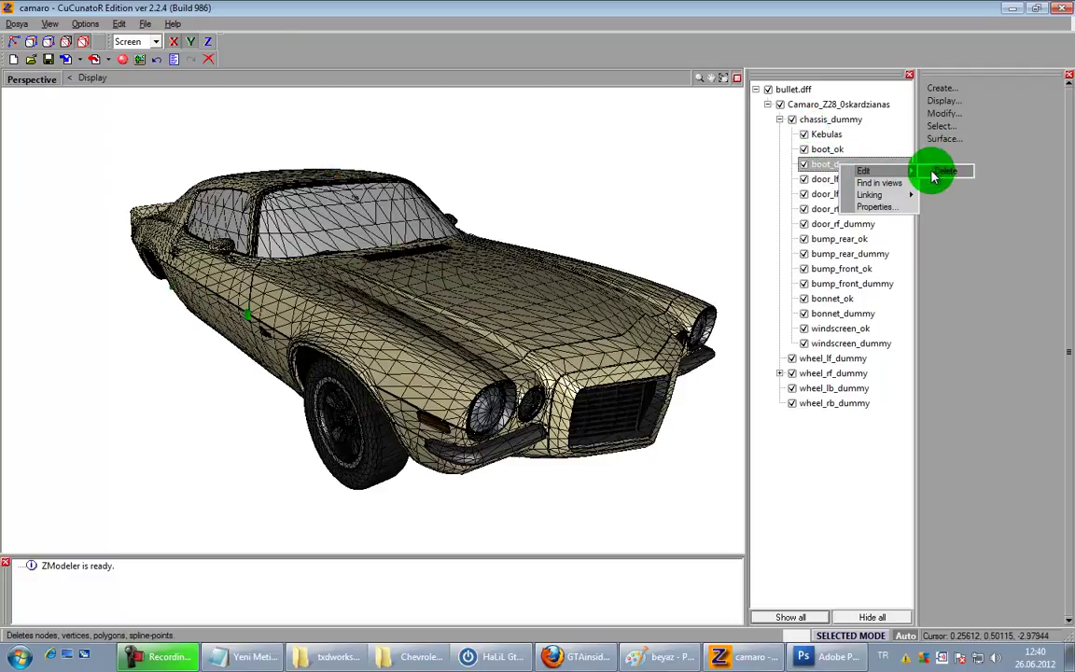
pyautogui.click(943, 168)
pyautogui.rightClick(873, 183)
pyautogui.moveTo(892, 186)
pyautogui.click(952, 188)
pyautogui.rightClick(873, 194)
pyautogui.click(947, 199)
# Step: Delete the emptied bump_rear_dummy and bump_front_dummy from chassis_dummy
pyautogui.click(884, 211)
pyautogui.rightClick(885, 211)
pyautogui.click(983, 216)
pyautogui.rightClick(892, 228)
pyautogui.moveTo(933, 231)
pyautogui.click(982, 233)
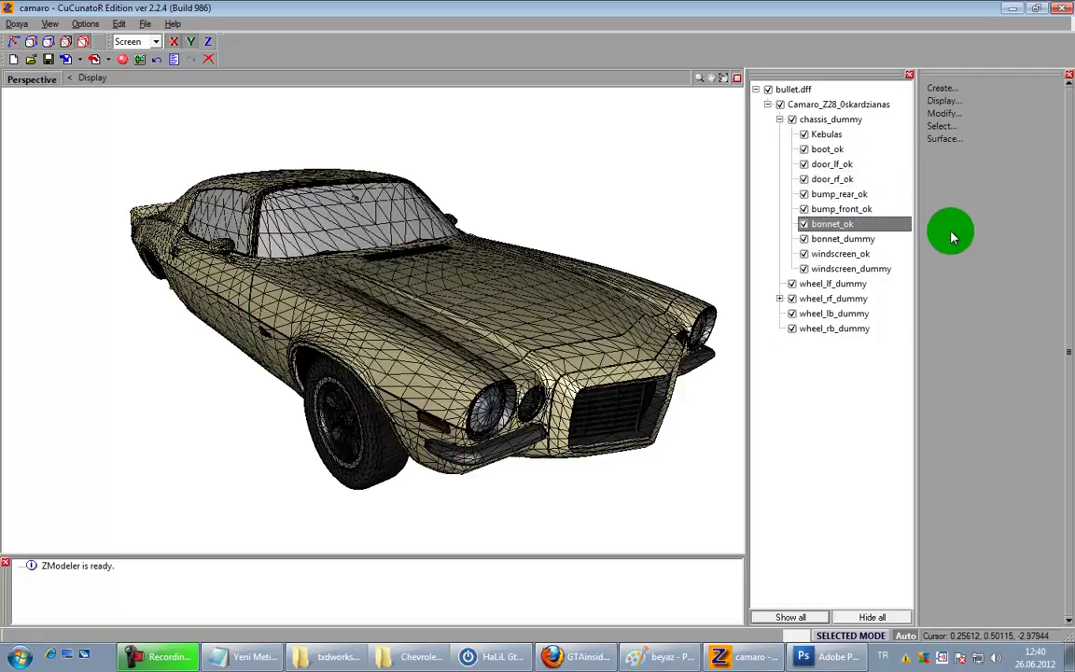
# Step: Delete the emptied bonnet_dummy and windscreen_dummy from chassis_dummy, and save the model
pyautogui.click(883, 240)
pyautogui.rightClick(885, 241)
pyautogui.click(980, 248)
pyautogui.click(885, 254)
pyautogui.rightClick(885, 254)
pyautogui.click(982, 257)
pyautogui.moveTo(620, 353); pyautogui.dragTo(638, 370, button='middle')
pyautogui.click(480, 470)
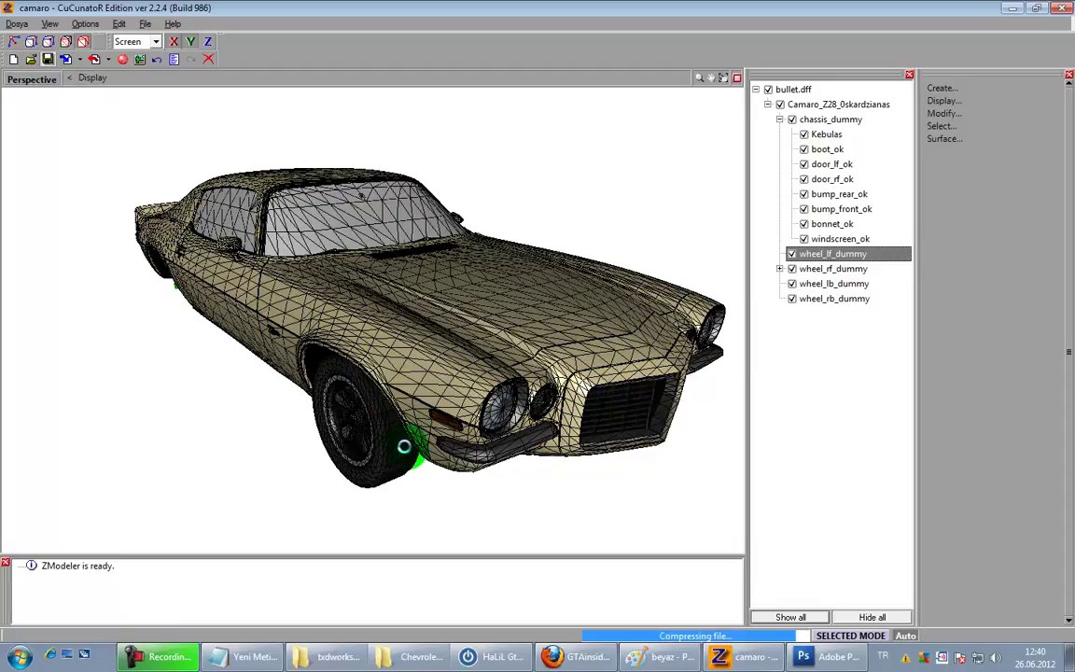
# Step: Mirror the front wheel 0ska_Z28_ratas to the opposite side of the car, using the right view
pyautogui.click(397, 467)
pyautogui.scroll(3, 383, 448)
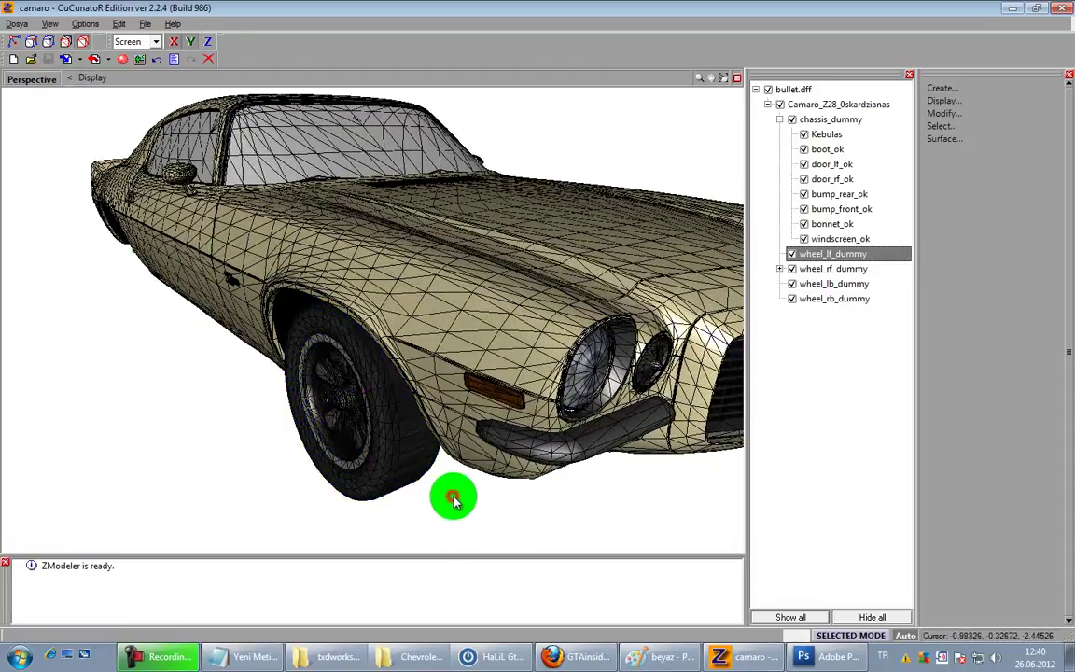
pyautogui.scroll(2, 458, 497)
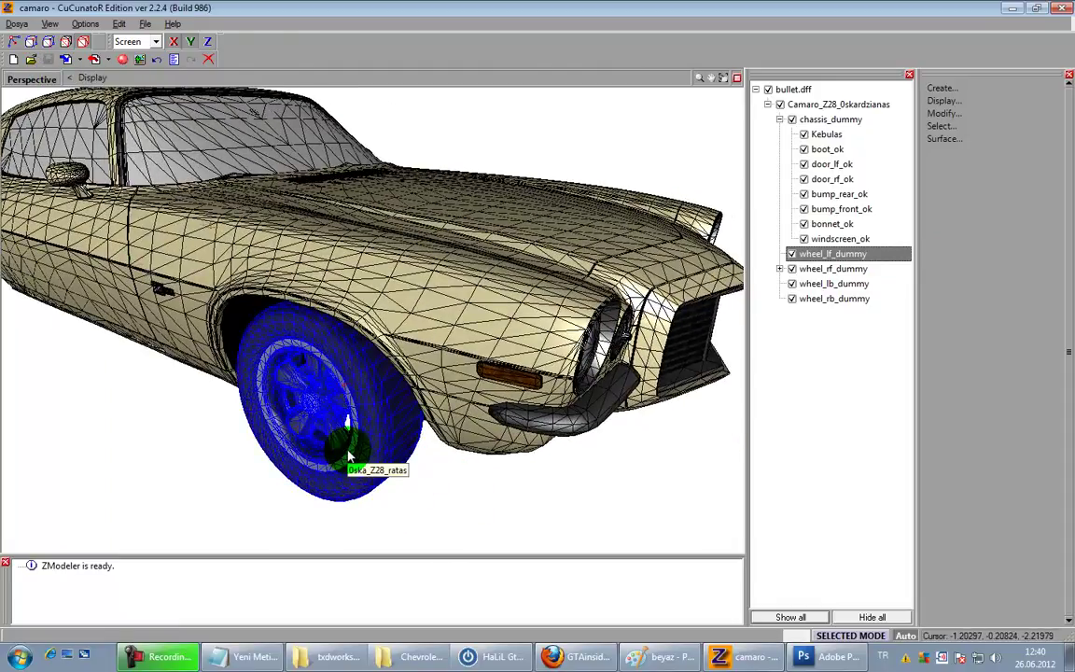
pyautogui.moveTo(348, 454); pyautogui.dragTo(913, 164, button='middle')
pyautogui.click(943, 126)
pyautogui.click(945, 113)
pyautogui.click(966, 244)
pyautogui.click(739, 82)
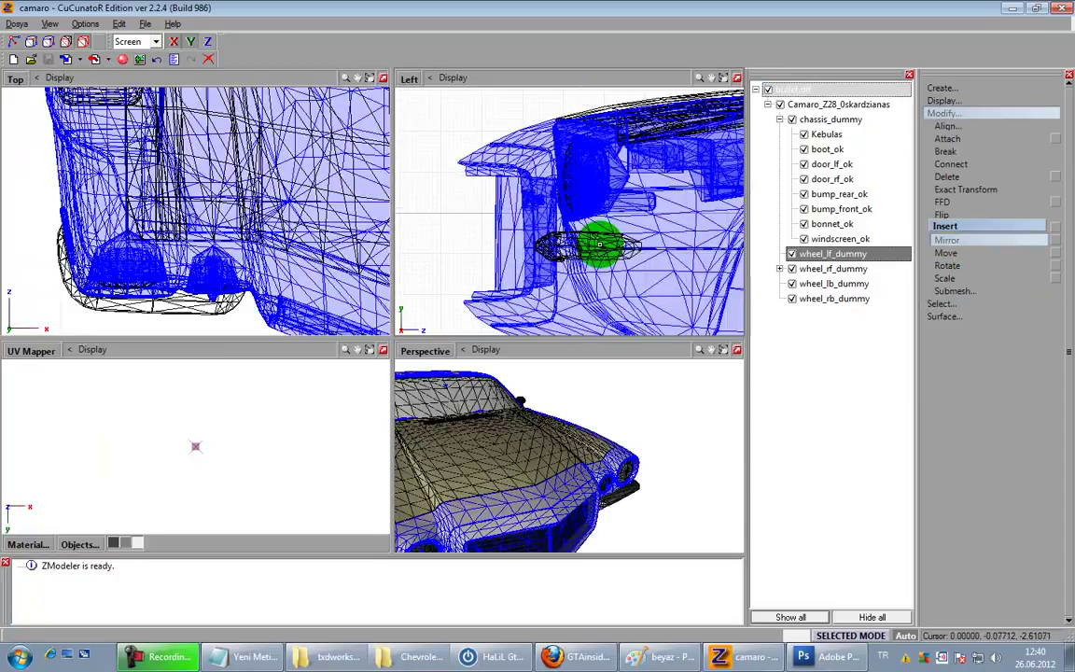
pyautogui.click(411, 80)
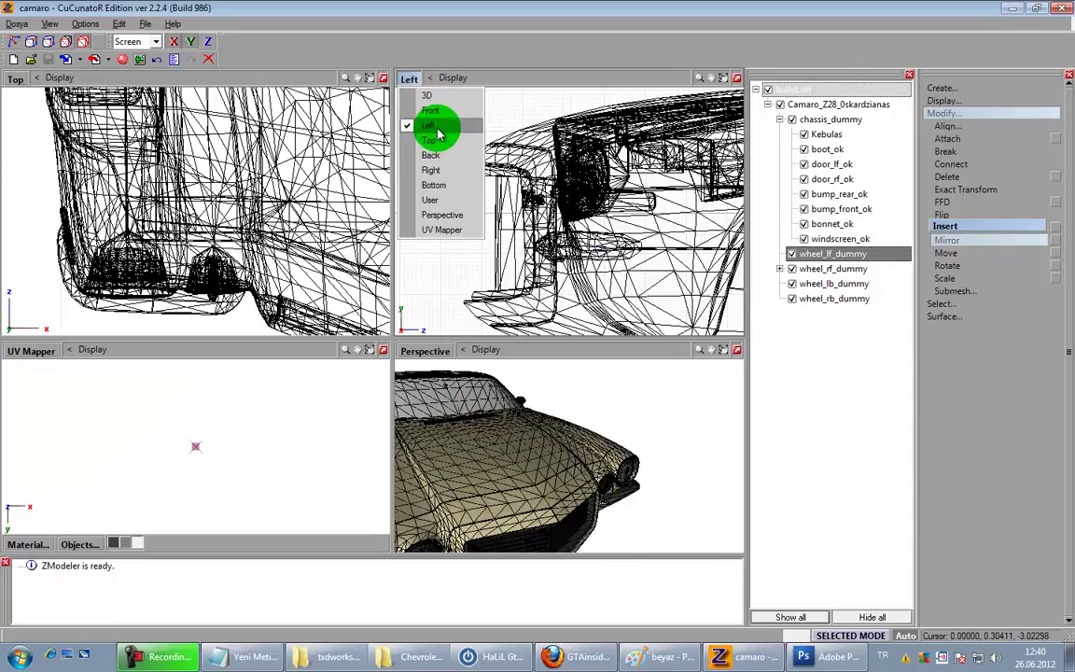
pyautogui.click(447, 169)
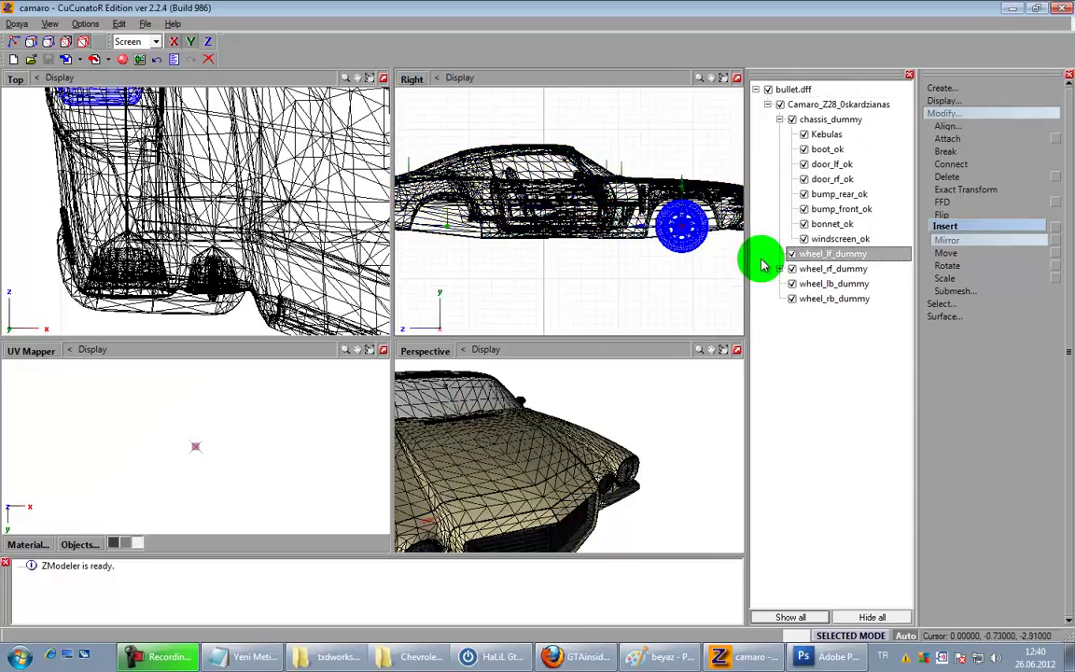
pyautogui.moveTo(677, 429); pyautogui.dragTo(616, 442, button='right')
# Step: Flip the mirrored front wheel's faces and recalculate its normals
pyautogui.click(943, 215)
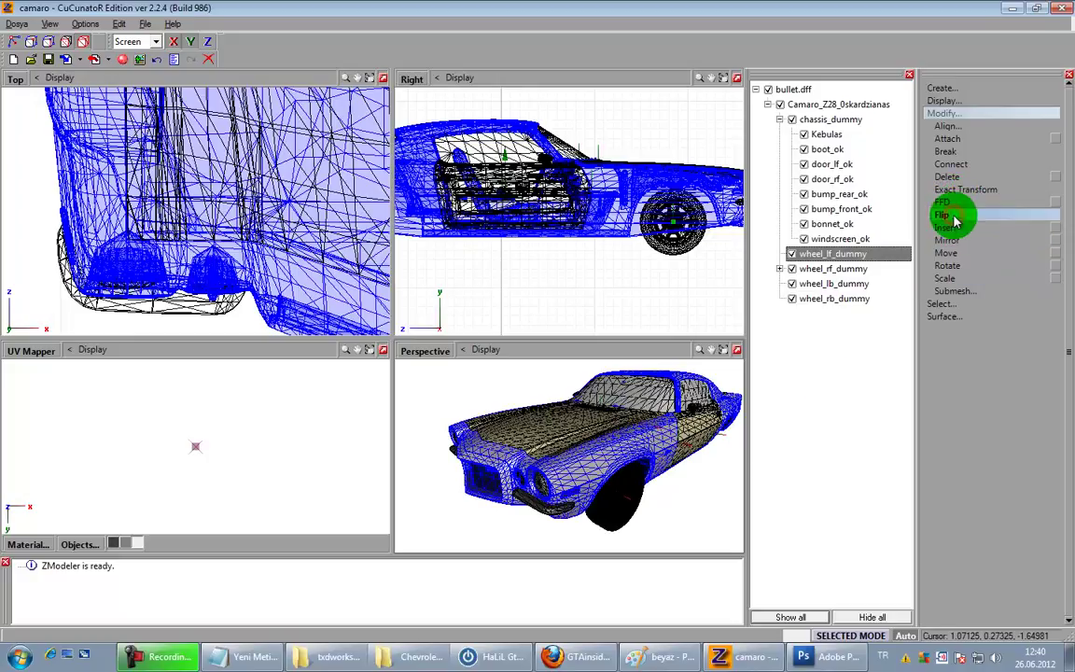
pyautogui.click(660, 480)
pyautogui.click(938, 317)
pyautogui.click(961, 347)
pyautogui.click(967, 357)
pyautogui.click(603, 500)
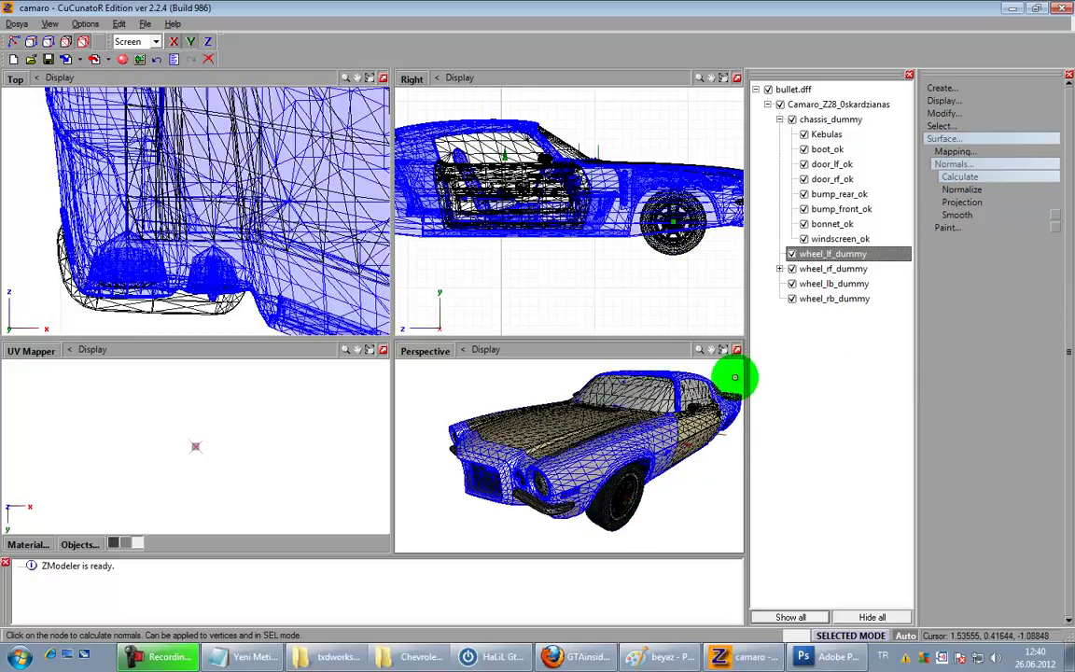
# Step: Check how the mirrored front wheel sits in its arch in the top and perspective views, and save the model
pyautogui.click(737, 350)
pyautogui.moveTo(733, 375); pyautogui.dragTo(706, 393, button='right')
pyautogui.moveTo(707, 392)
pyautogui.mouseDown(button='middle')
pyautogui.moveTo(732, 355)
pyautogui.moveTo(764, 353)
pyautogui.moveTo(739, 391)
pyautogui.moveTo(677, 408)
pyautogui.moveTo(579, 509)
pyautogui.moveTo(629, 523)
pyautogui.moveTo(716, 165)
pyautogui.mouseUp(button='middle')
pyautogui.click(738, 78)
pyautogui.moveTo(262, 173); pyautogui.dragTo(177, 318, button='middle')
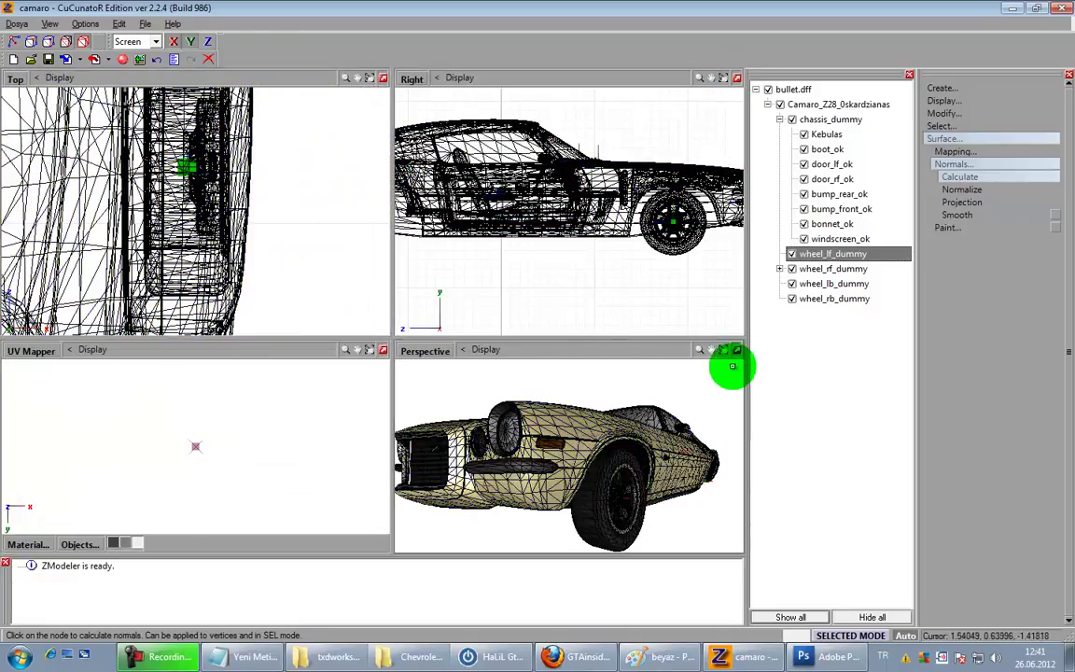
pyautogui.click(737, 349)
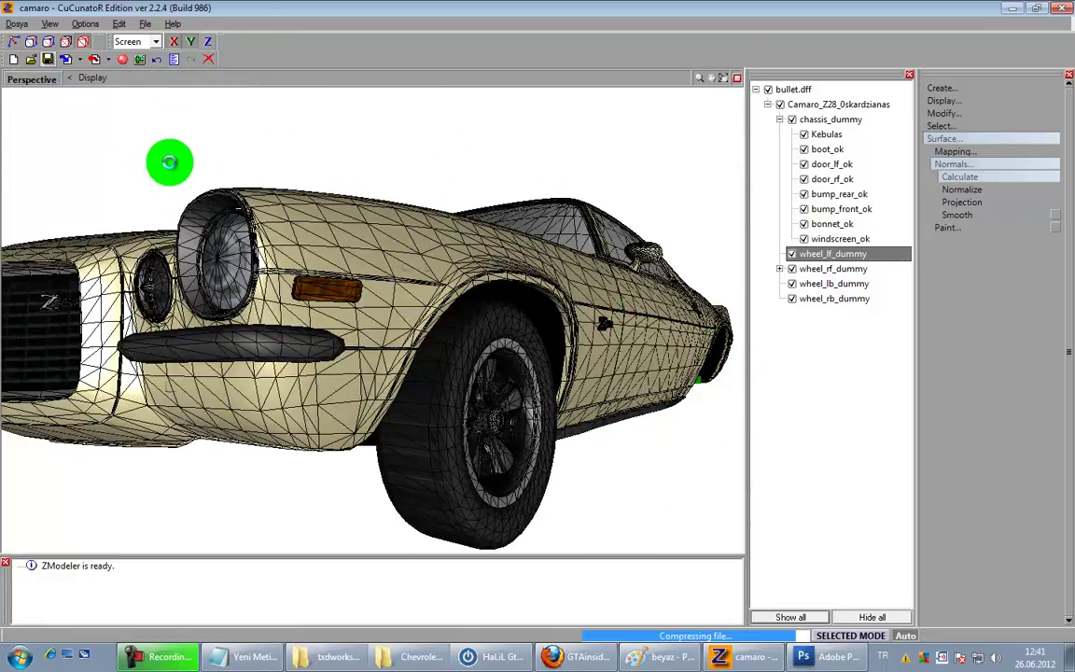
pyautogui.click(245, 339)
pyautogui.scroll(-3, 245, 339)
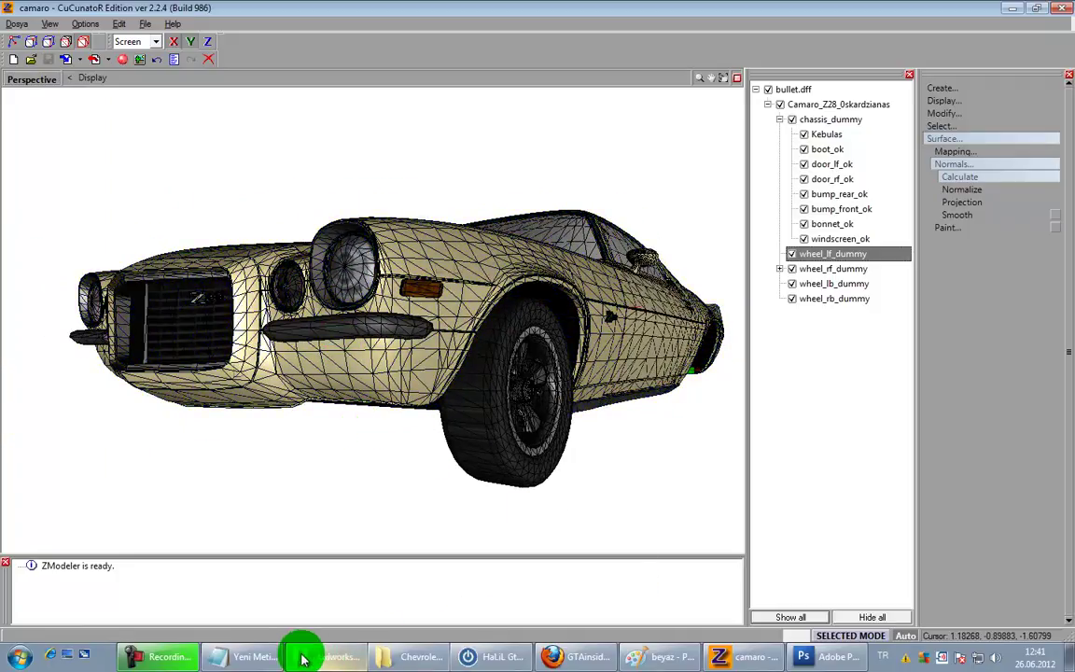
# Step: Preview the whole Camaro as a shaded model without wireframe in the 3D view
pyautogui.click(245, 657)
pyautogui.click(963, 77)
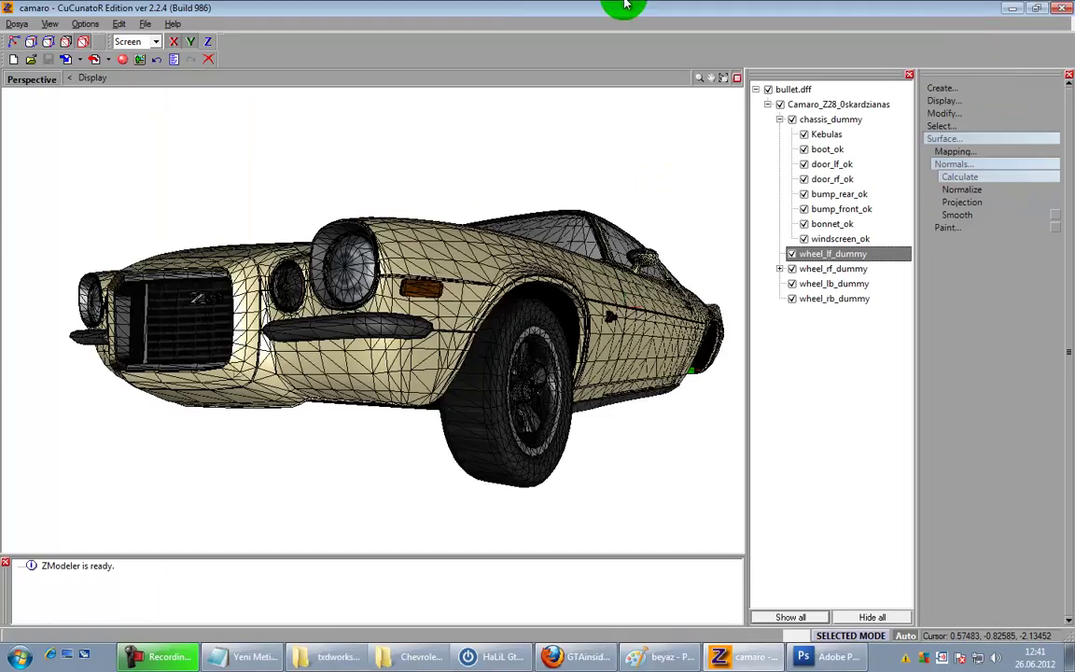
pyautogui.scroll(-2, 439, 351)
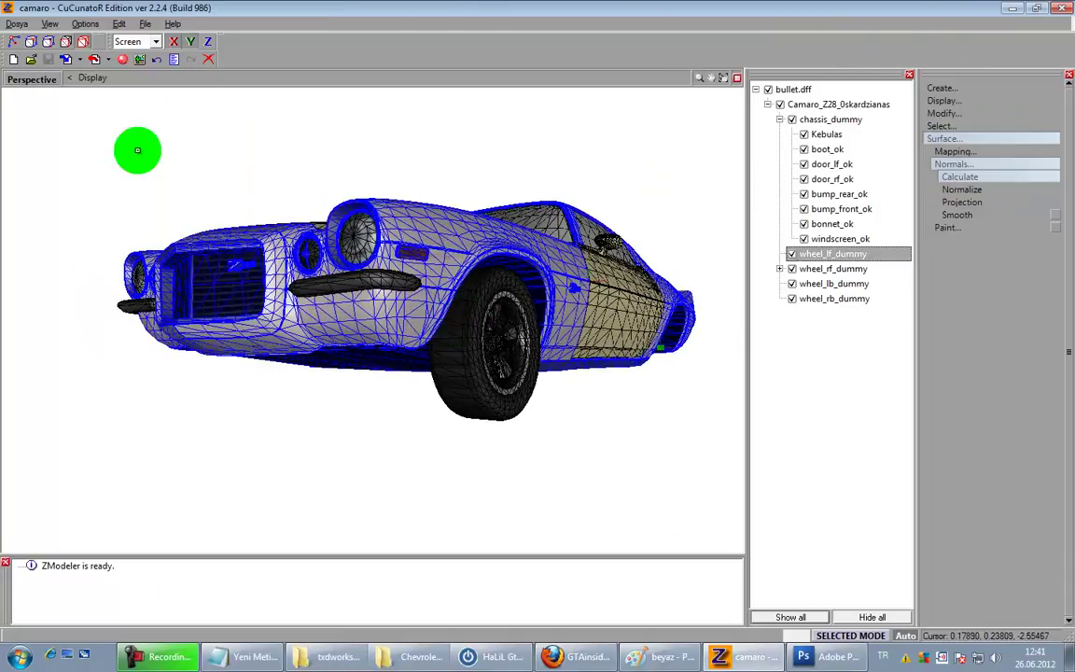
pyautogui.click(16, 79)
pyautogui.click(37, 211)
pyautogui.moveTo(456, 295)
pyautogui.mouseDown()
pyautogui.moveTo(343, 295)
pyautogui.moveTo(389, 314)
pyautogui.moveTo(475, 296)
pyautogui.moveTo(466, 310)
pyautogui.moveTo(434, 298)
pyautogui.moveTo(408, 312)
pyautogui.moveTo(419, 318)
pyautogui.moveTo(502, 305)
pyautogui.moveTo(364, 266)
pyautogui.mouseUp()
pyautogui.scroll(3, 349, 296)
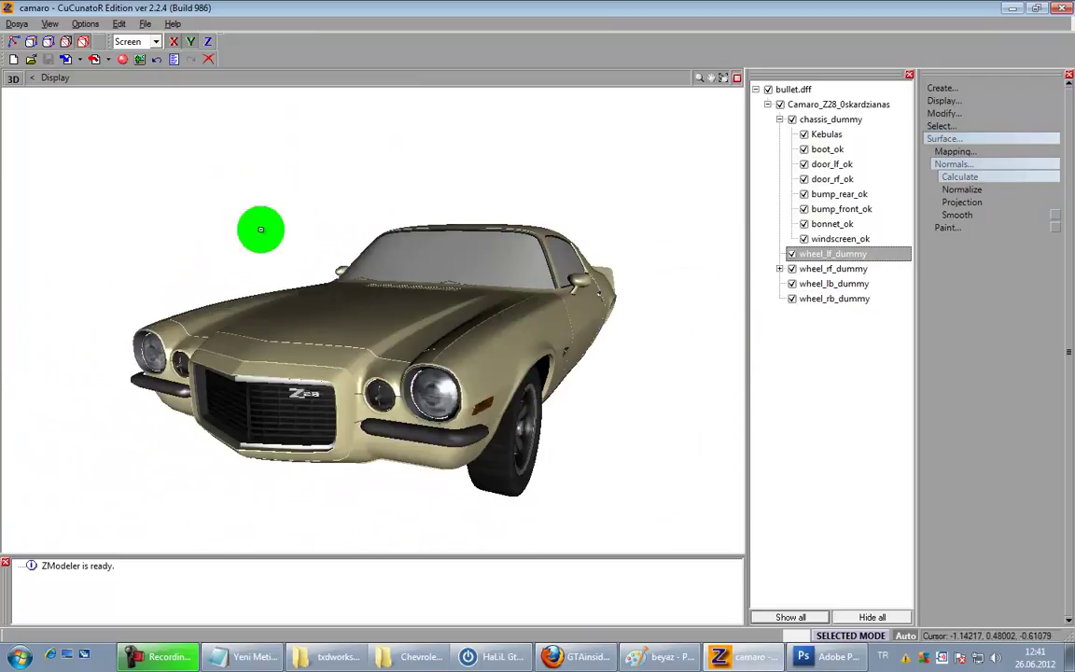
pyautogui.click(19, 90)
pyautogui.click(67, 211)
# Step: Switch to Adobe Photoshop and close it
pyautogui.click(752, 657)
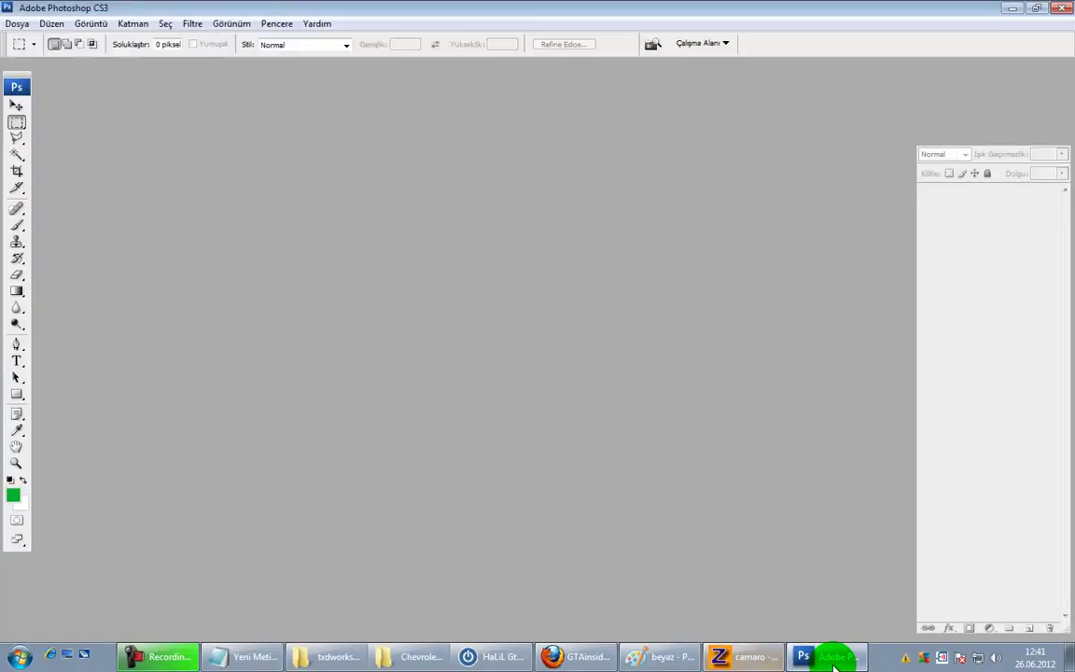
pyautogui.click(1066, 8)
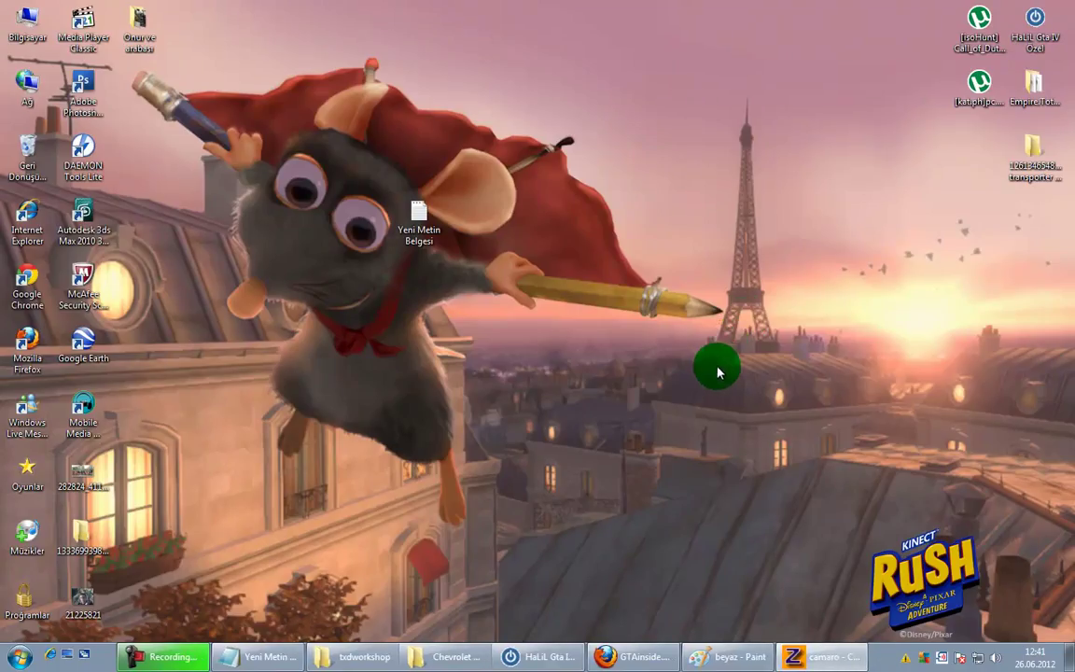
# Step: Switch to Firefox, open Google in a new tab and search for "gta 4 cars"
pyautogui.click(602, 665)
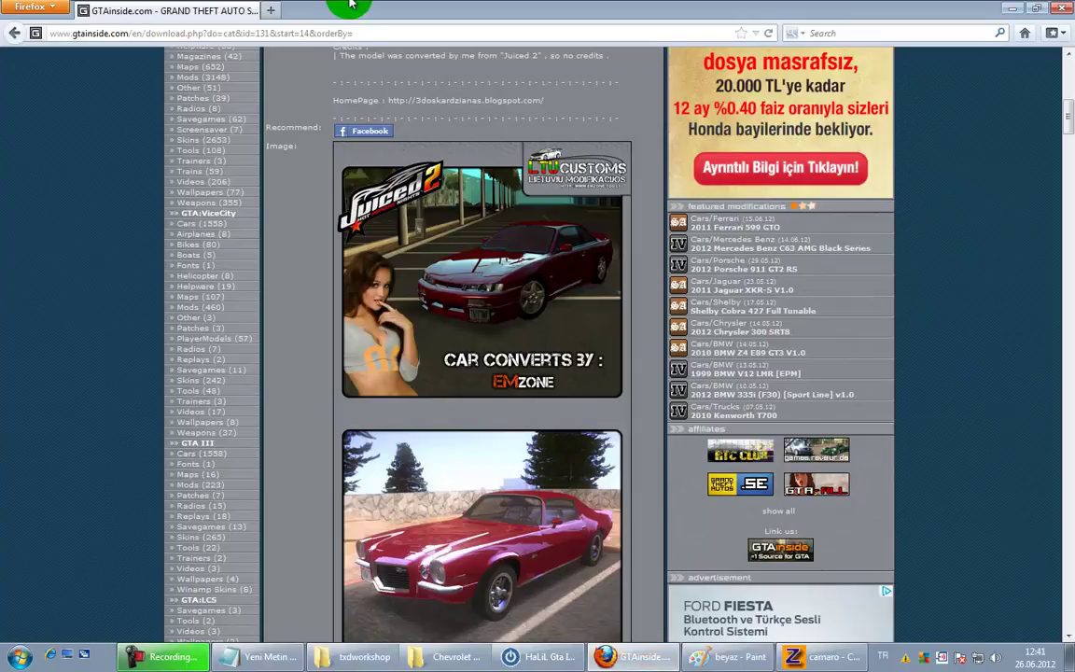
pyautogui.click(270, 11)
pyautogui.write('g')
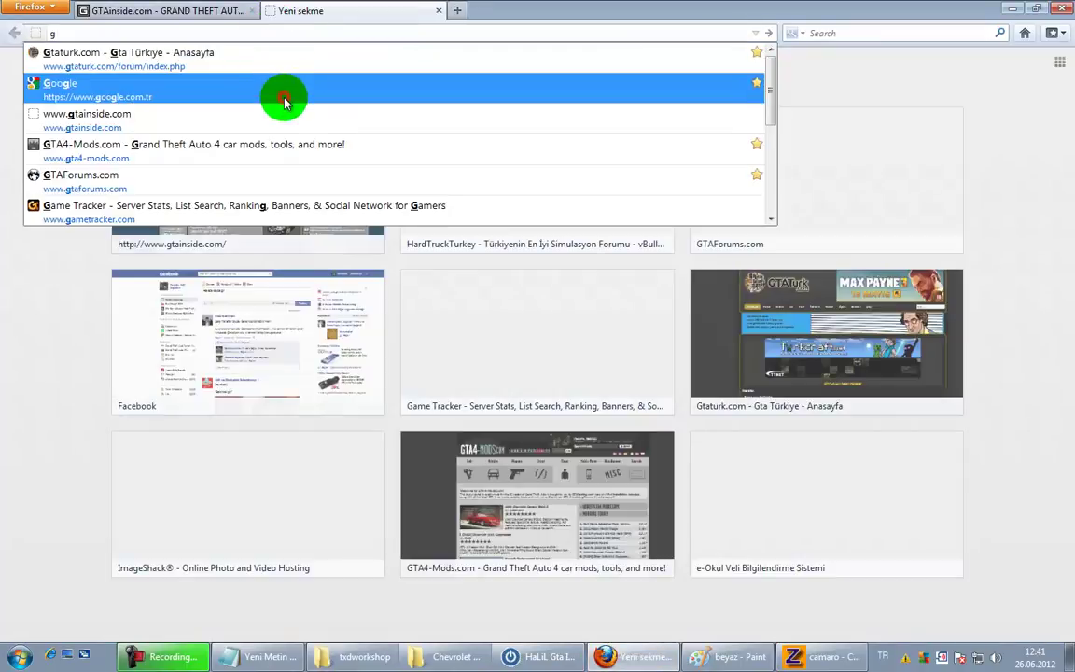
pyautogui.click(280, 92)
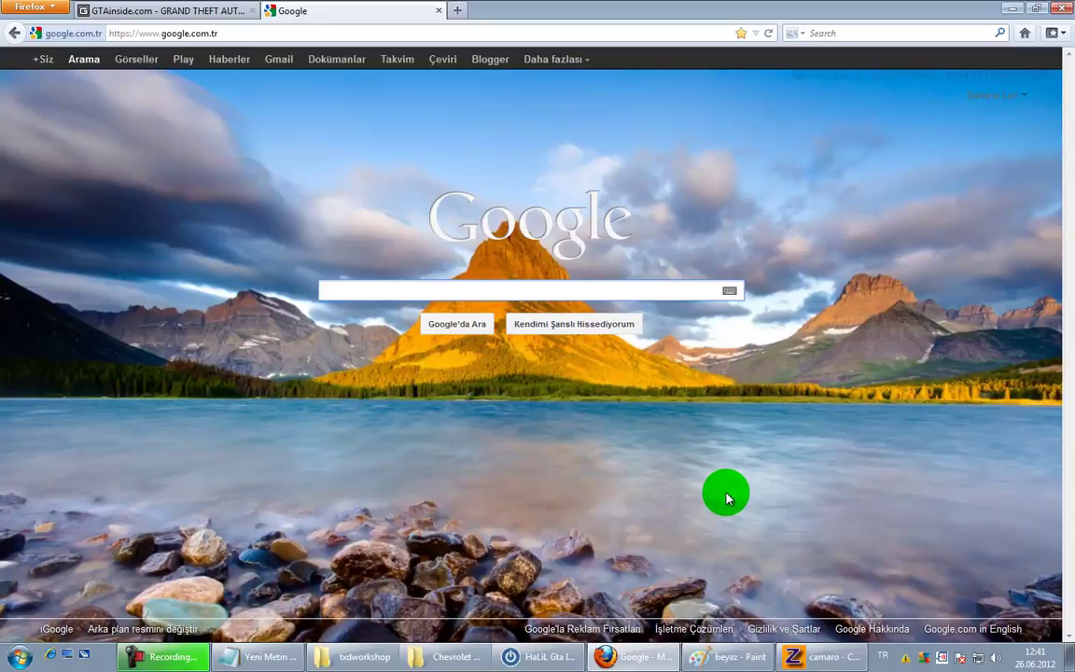
pyautogui.write('gt')
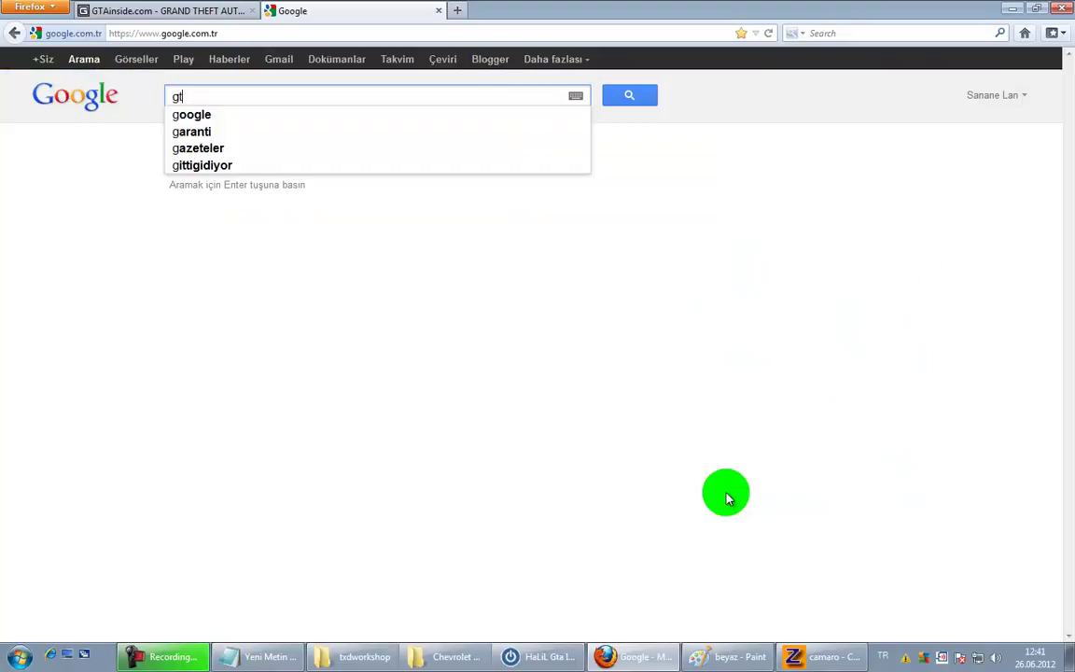
pyautogui.write('a 4 cars')
pyautogui.press('Return')
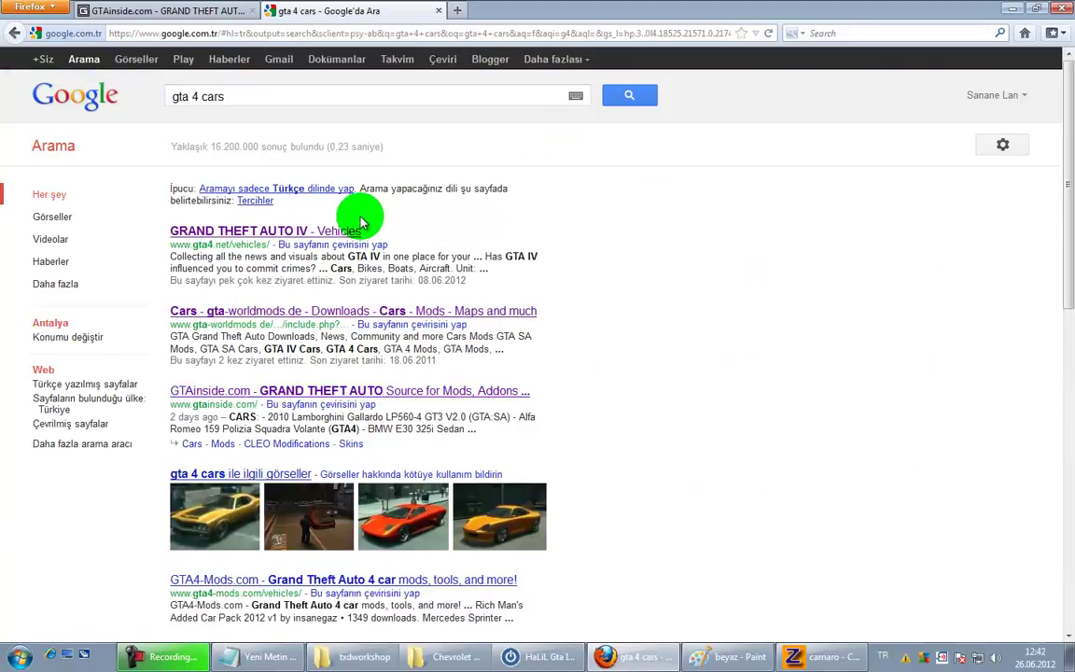
# Step: Open the GTA IV vehicles page on gta4.net and find "stallion" in its car list
pyautogui.click(295, 231)
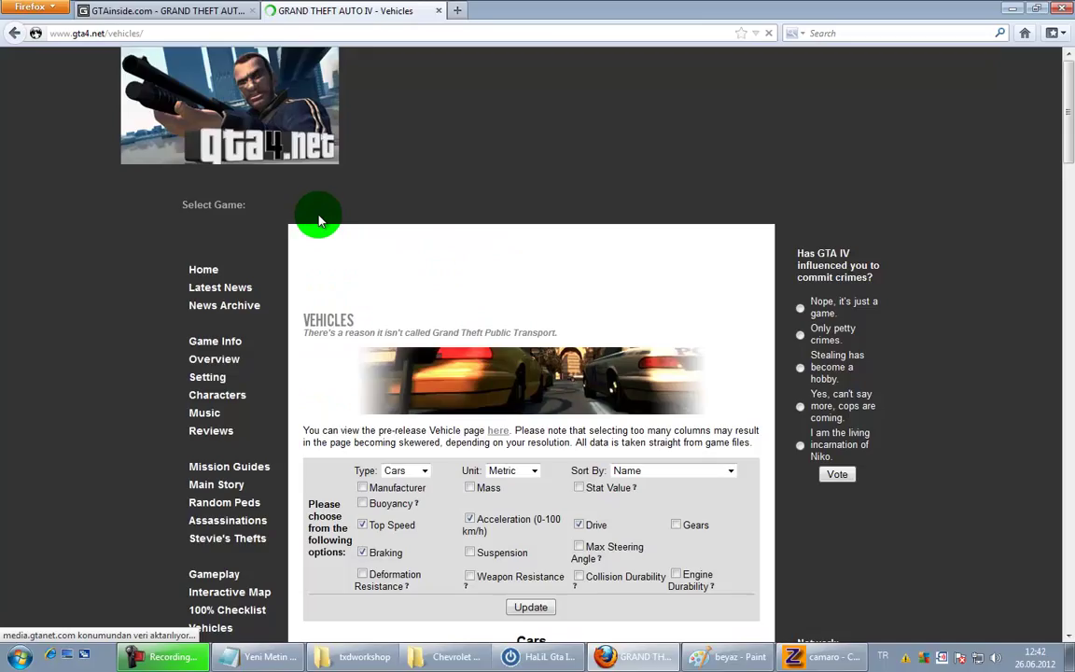
pyautogui.scroll(-6, 318, 216)
pyautogui.scroll(-5, 318, 224)
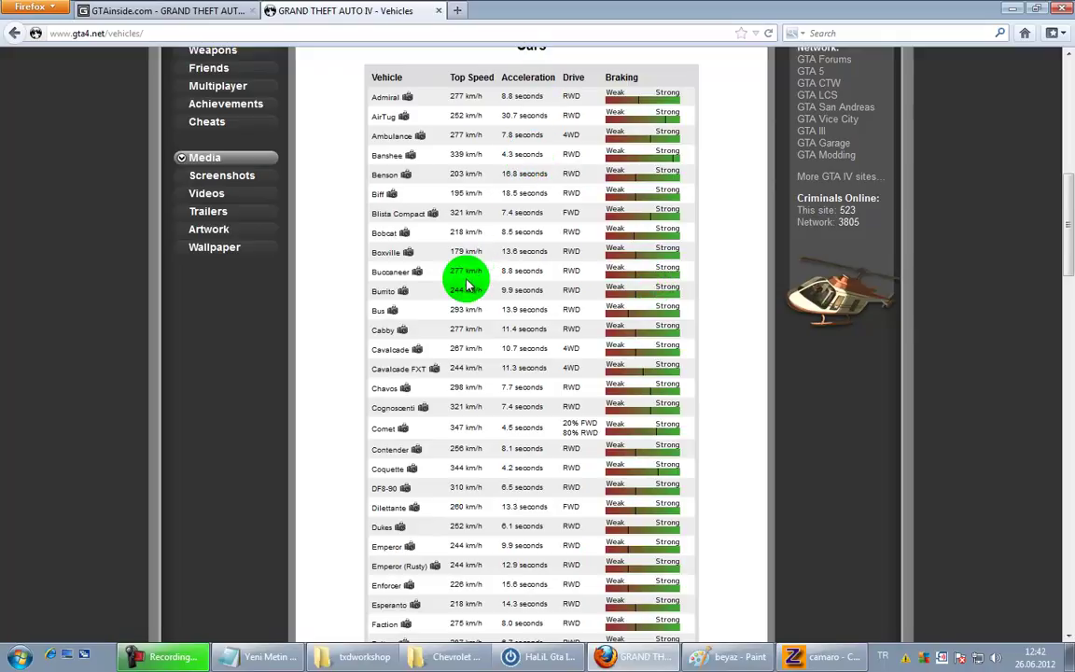
pyautogui.scroll(-5, 446, 310)
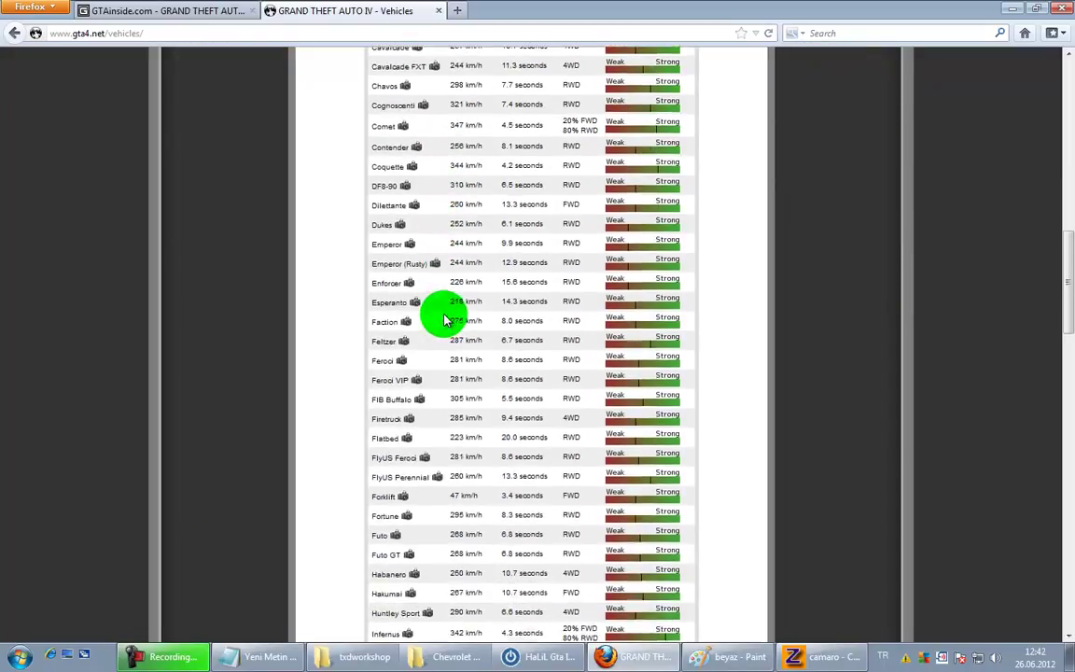
pyautogui.hotkey('ctrl', 'f')
pyautogui.write('sta')
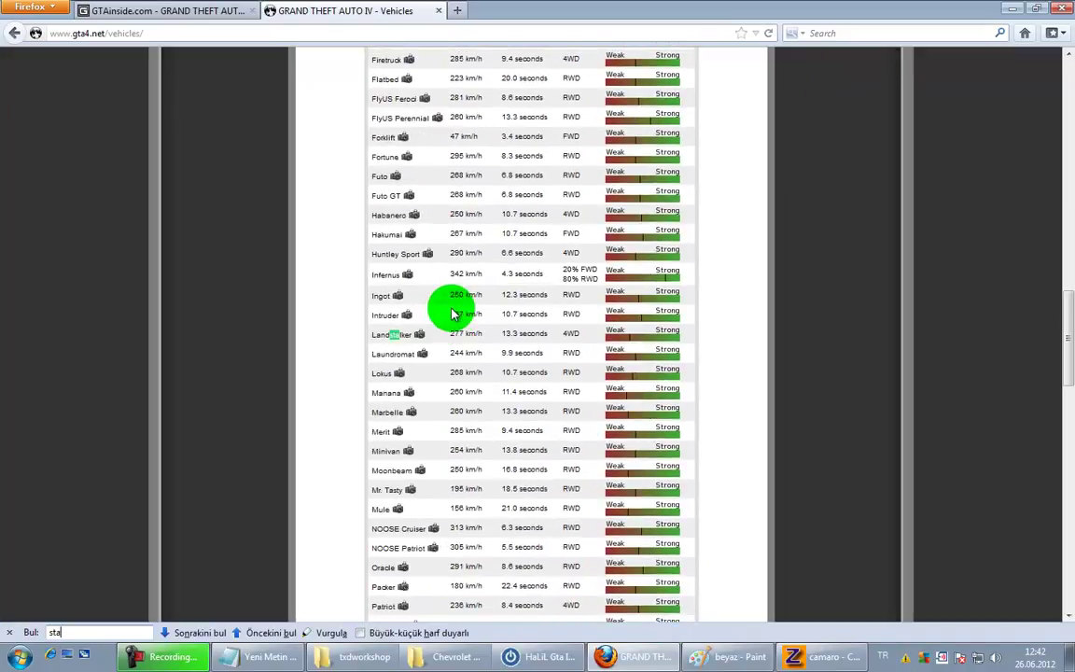
pyautogui.write('llion')
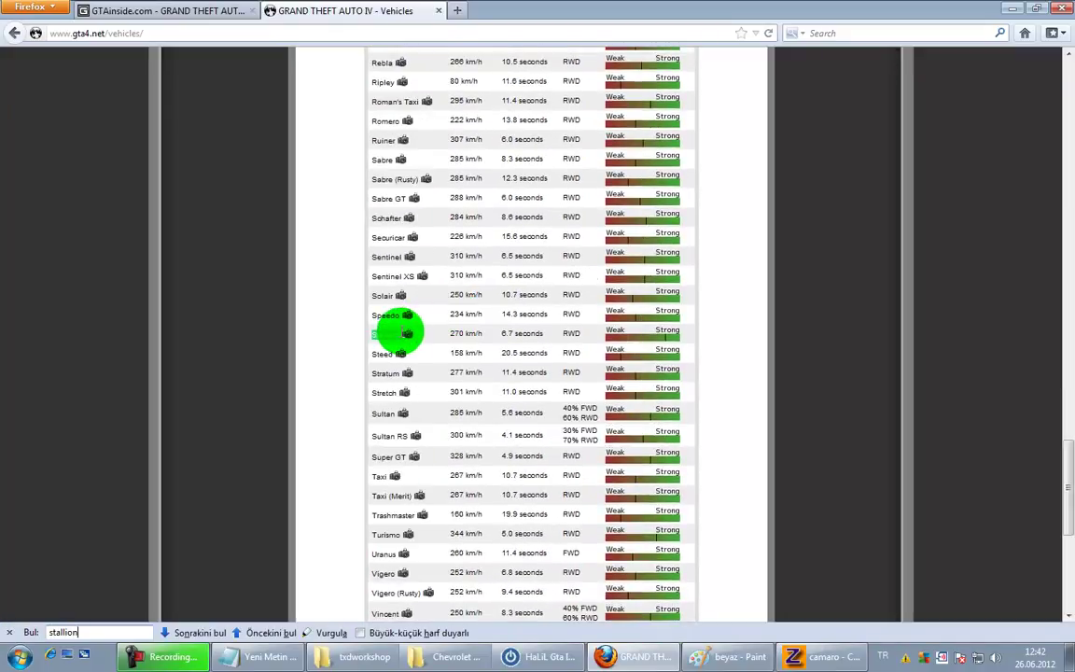
# Step: View the preview pictures of the Stallion, Sabre GT and Sabre to compare them with the Camaro
pyautogui.moveTo(406, 336)
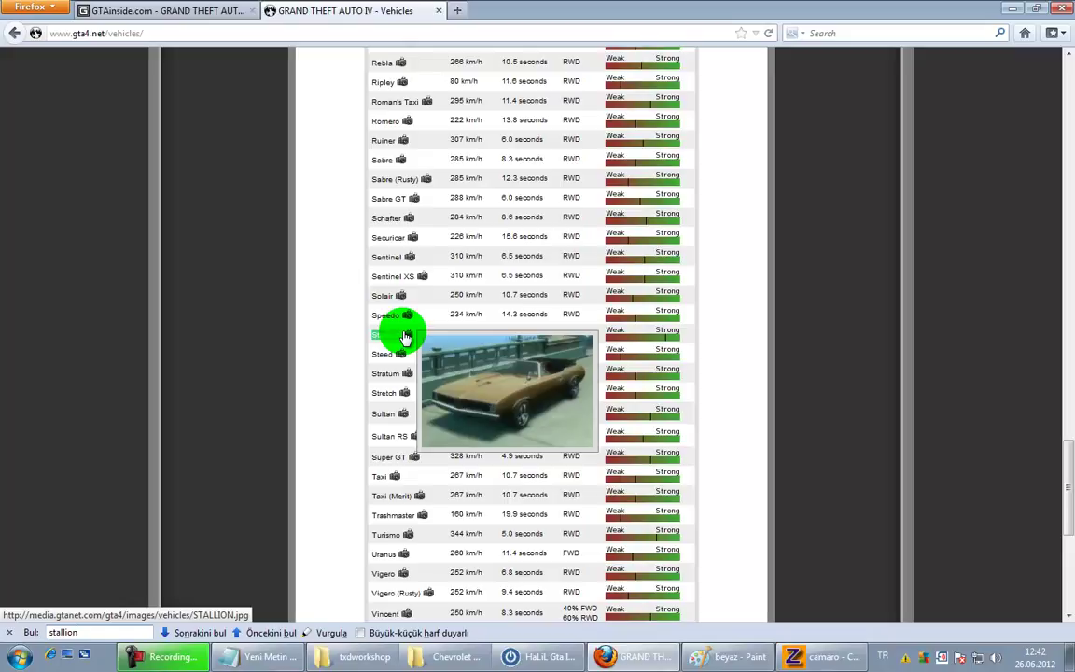
pyautogui.moveTo(413, 203)
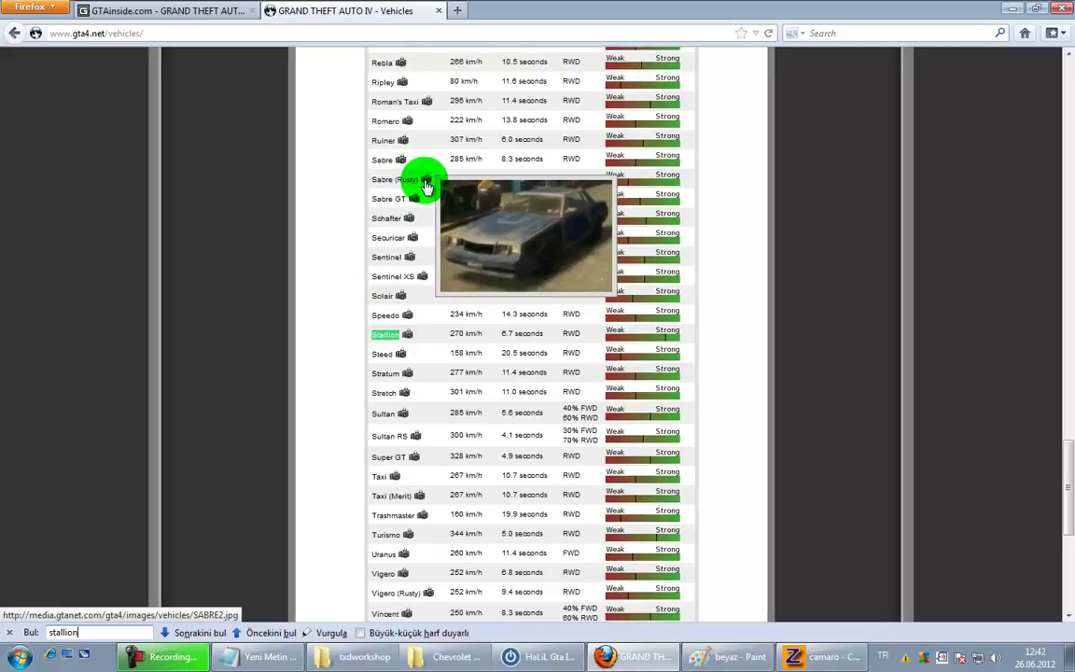
pyautogui.moveTo(404, 166)
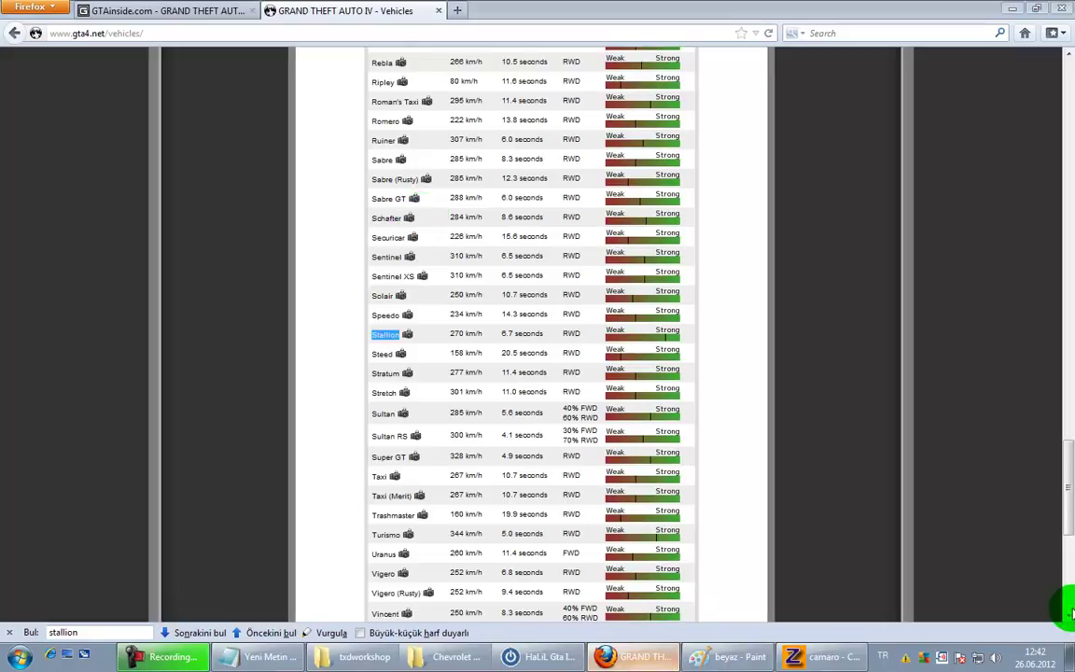
# Step: Launch OpenIV from the GTA IV tools folder and choose Grand Theft Auto IV for Windows
pyautogui.click(1071, 657)
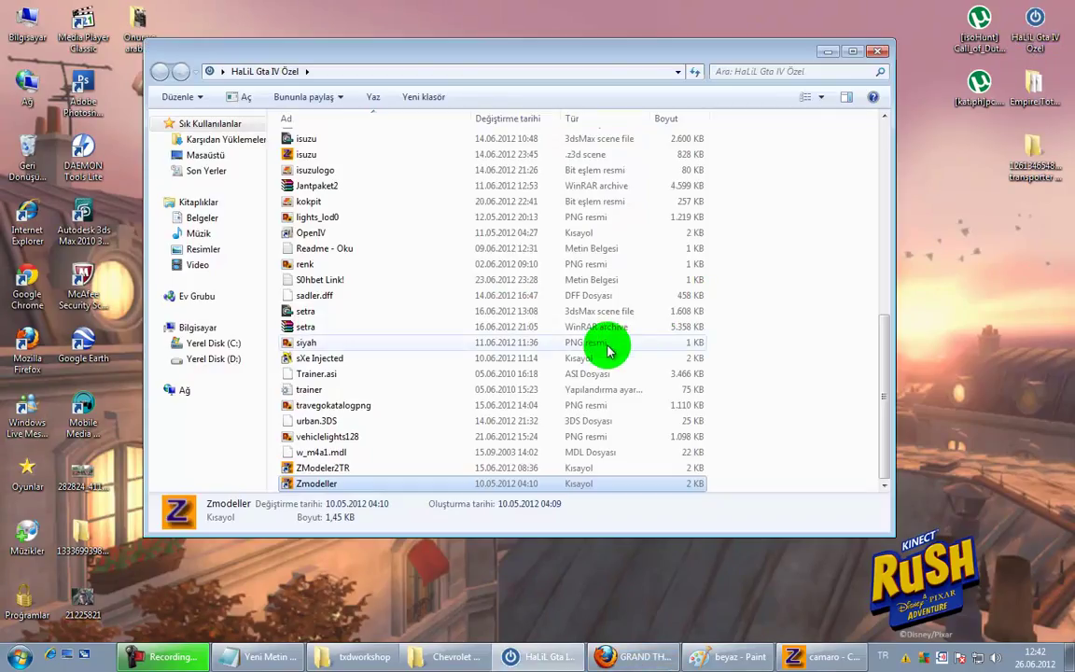
pyautogui.scroll(-3, 350, 378)
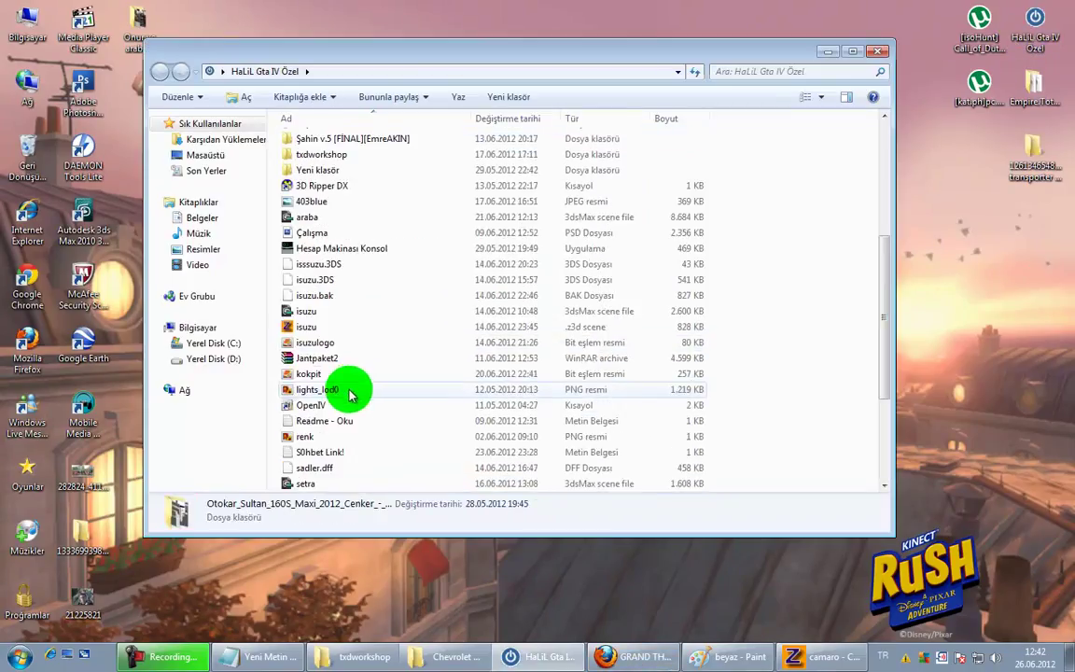
pyautogui.doubleClick(341, 407)
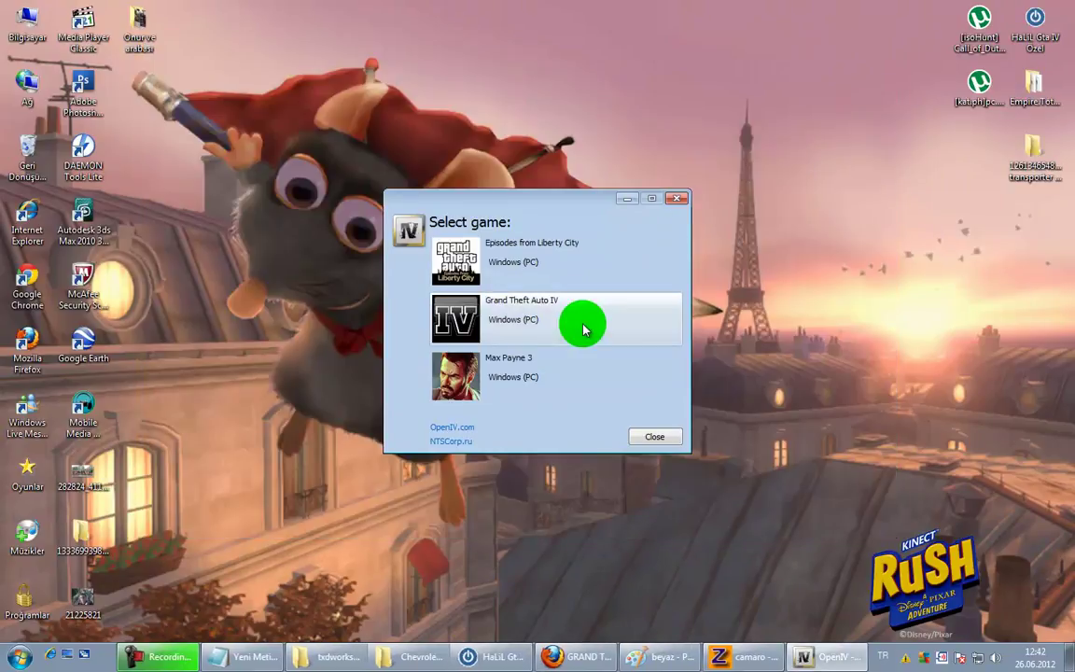
pyautogui.click(584, 320)
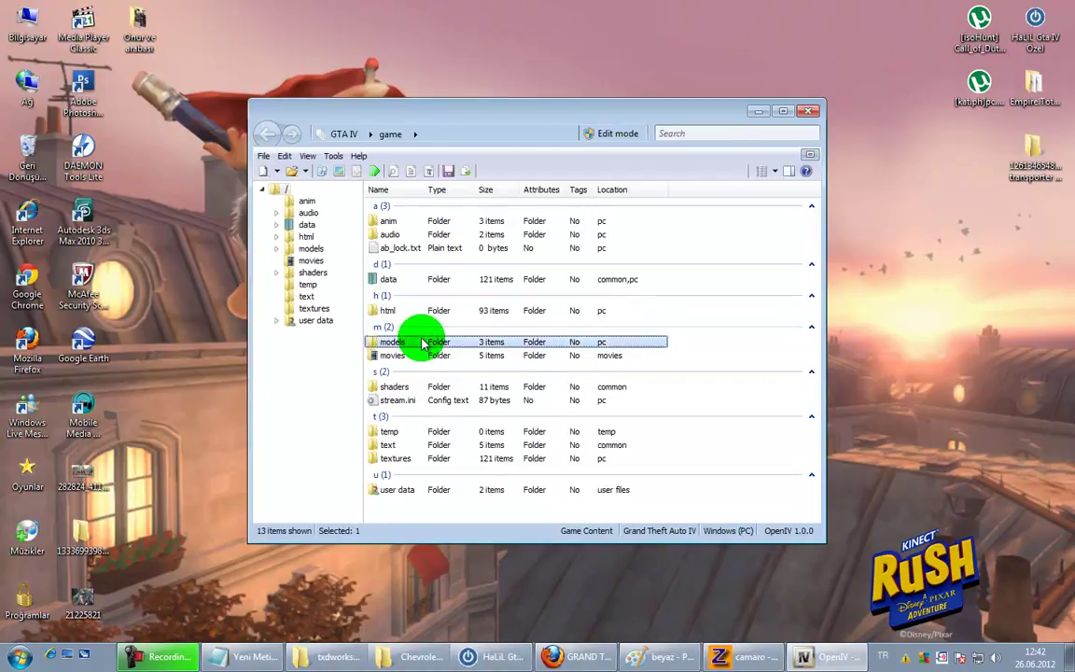
# Step: Open the vehicles.img archive in the game's models/cdimages folder
pyautogui.doubleClick(432, 343)
pyautogui.doubleClick(407, 221)
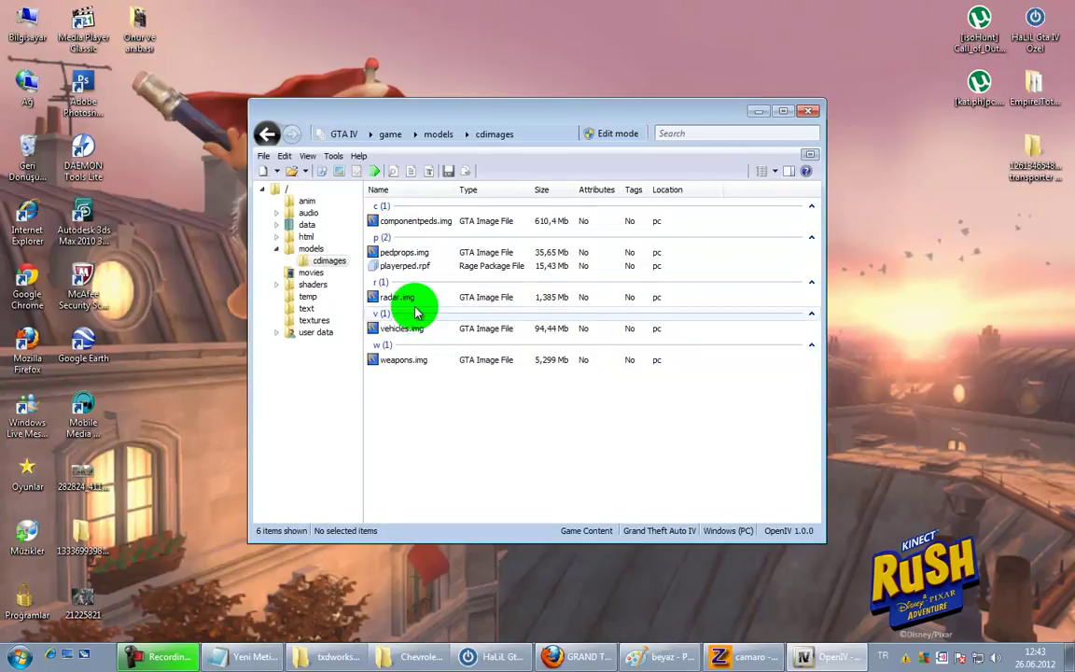
pyautogui.doubleClick(410, 329)
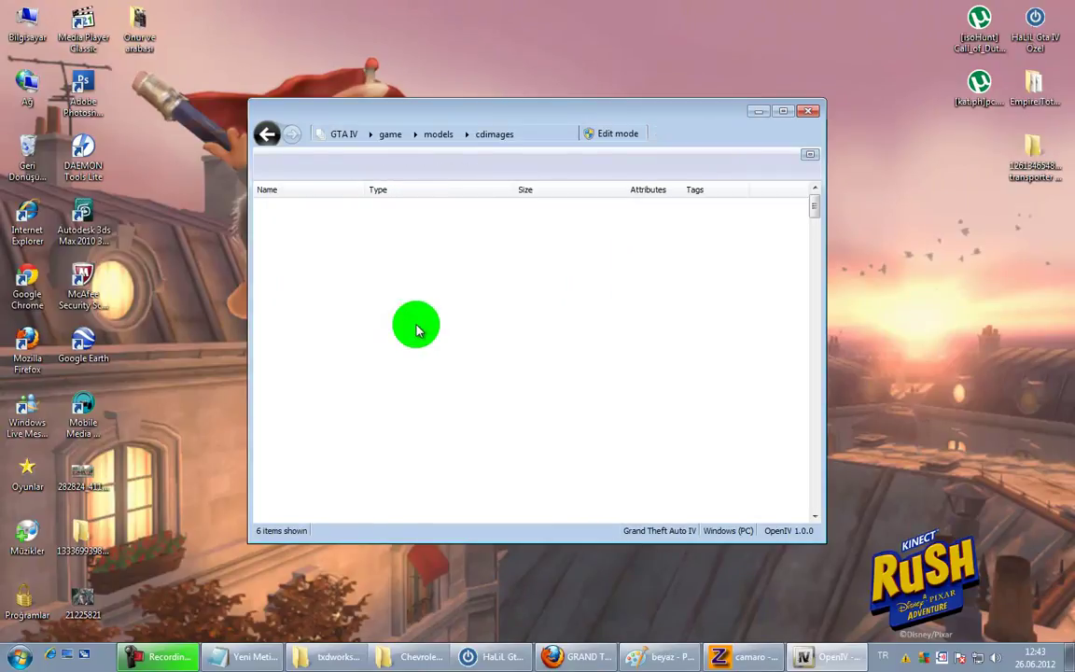
pyautogui.click(418, 318)
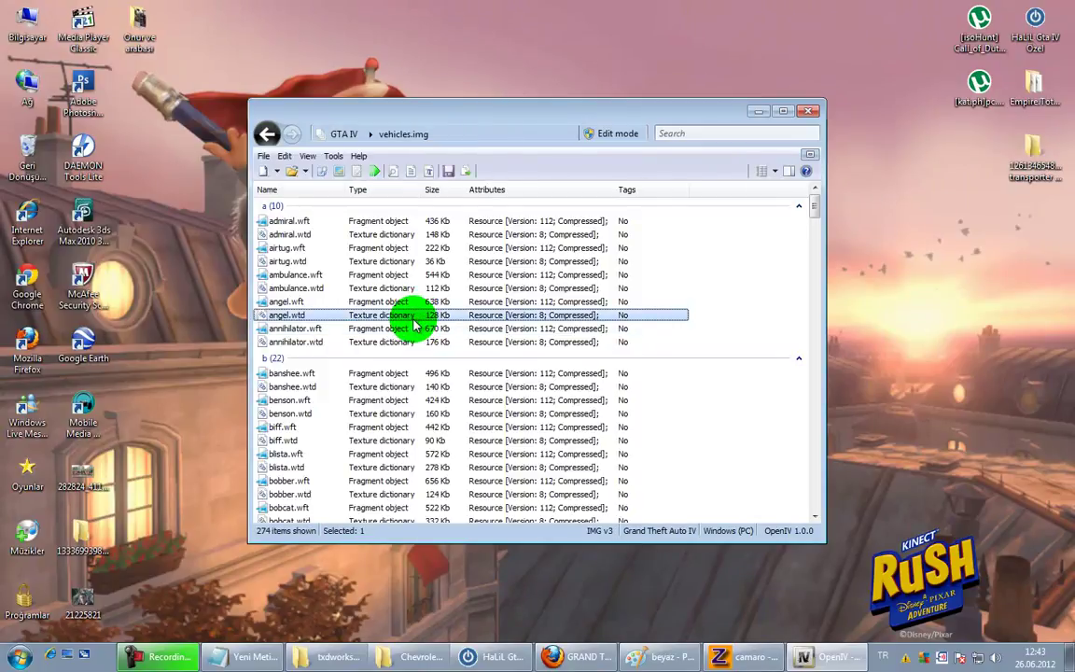
# Step: Filter the vehicles.img archive by "SA" and preview the sabre2.wft model
pyautogui.click(717, 134)
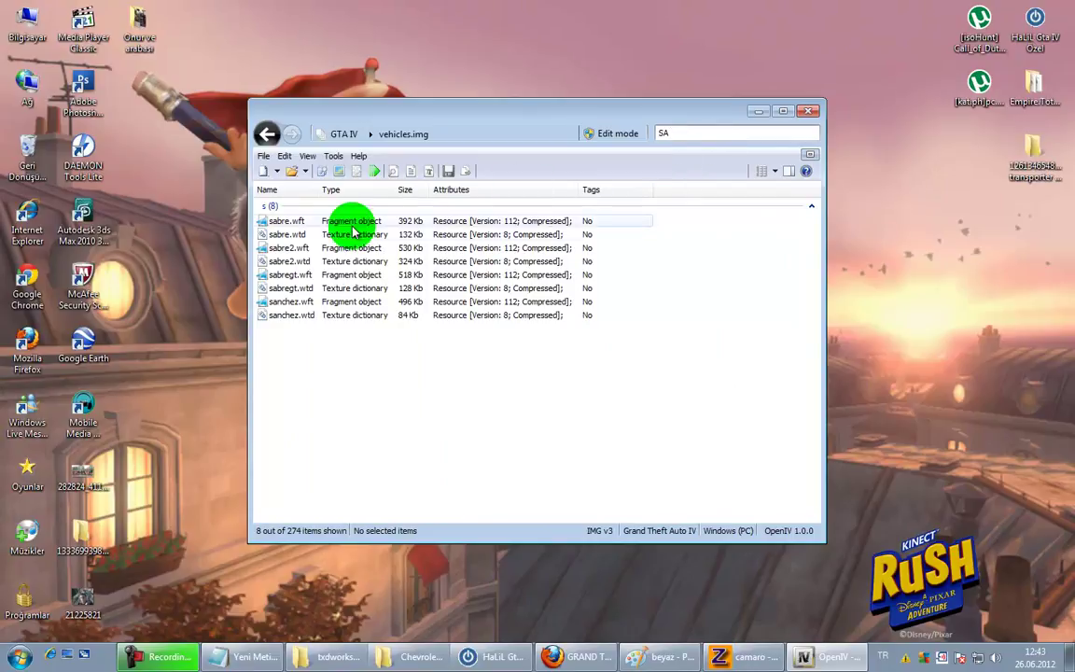
pyautogui.rightClick(285, 248)
pyautogui.click(308, 255)
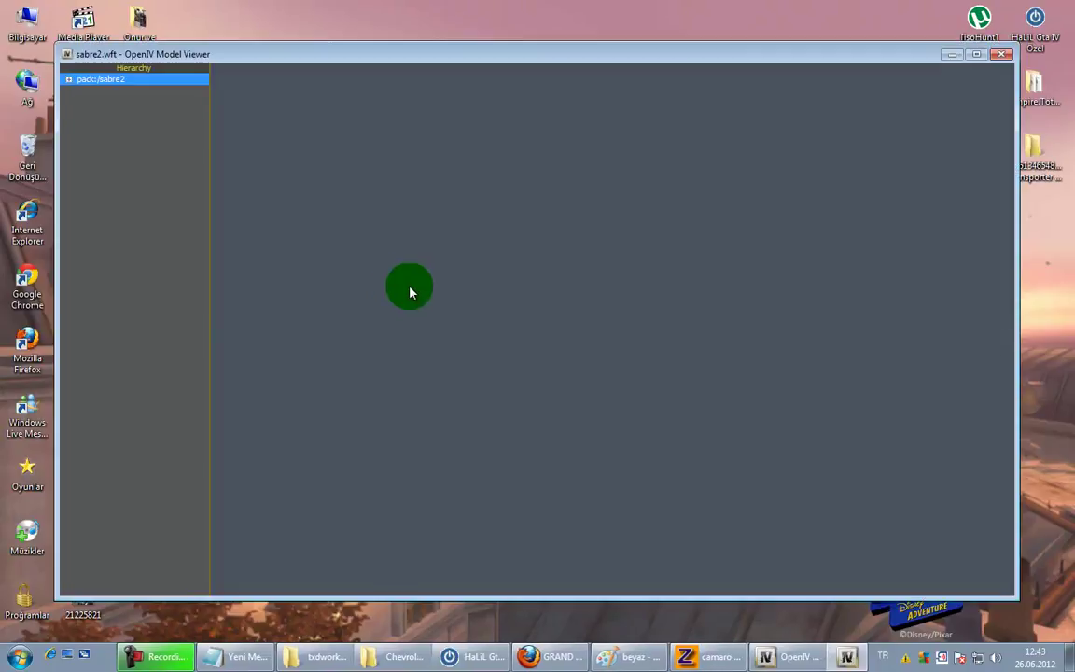
pyautogui.moveTo(411, 288); pyautogui.dragTo(653, 331)
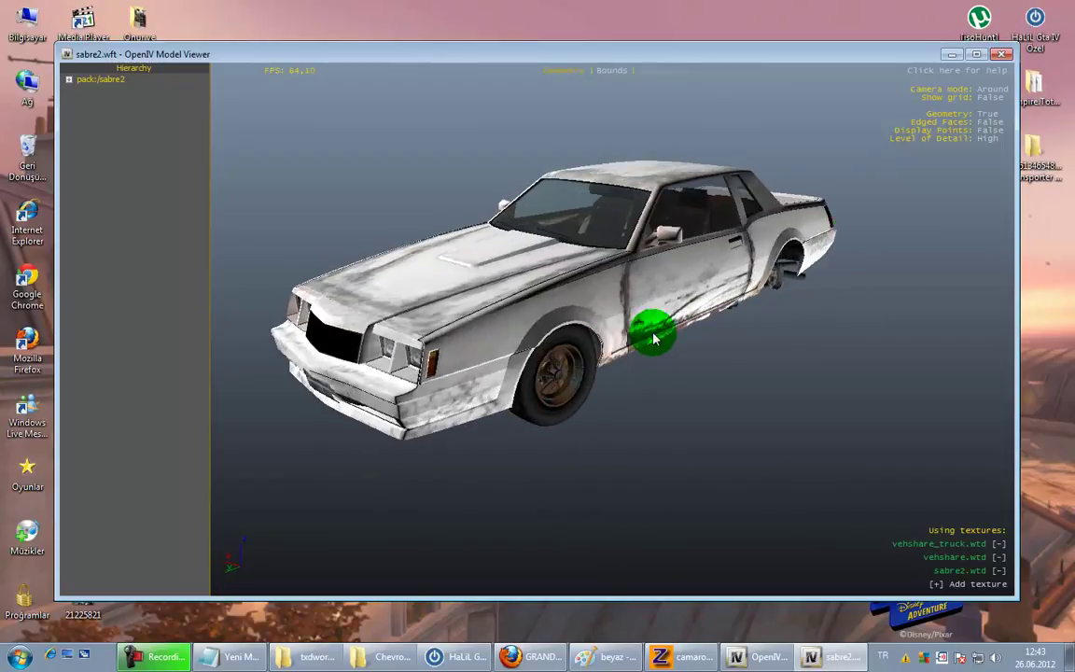
pyautogui.click(996, 56)
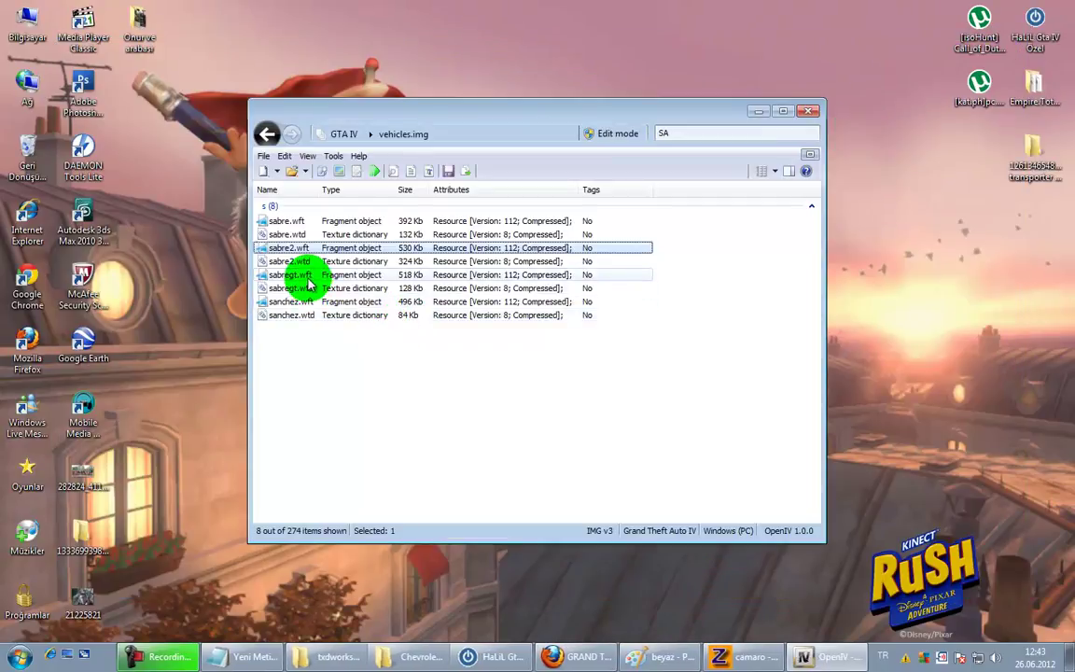
# Step: Preview the sabregt.wft model from different angles and close the viewer
pyautogui.click(305, 276)
pyautogui.doubleClick(301, 277)
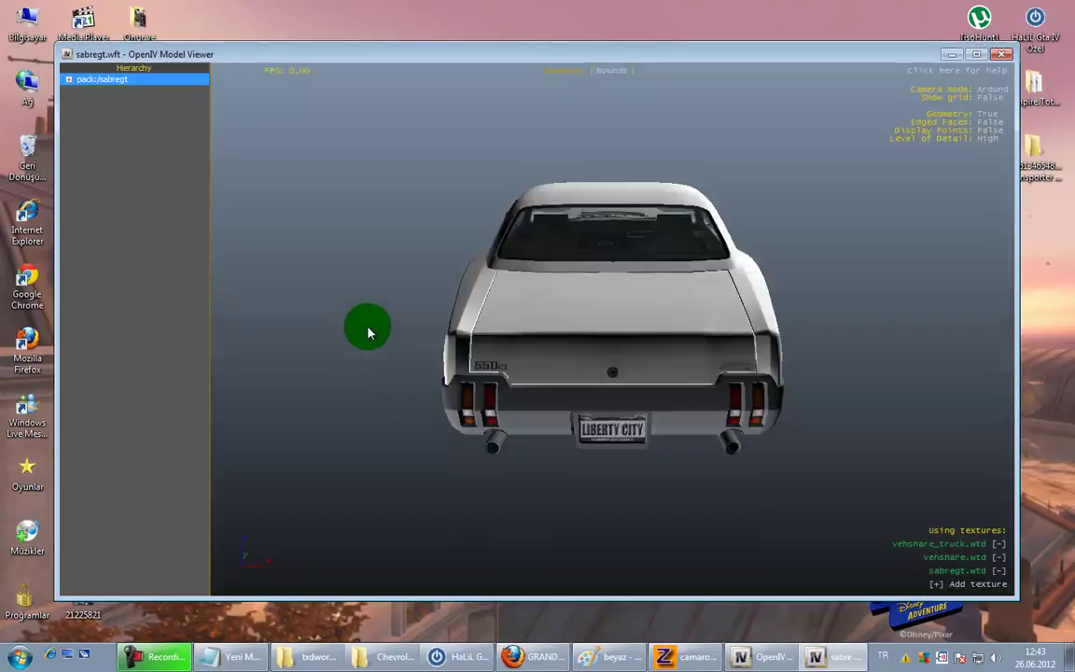
pyautogui.moveTo(770, 371); pyautogui.dragTo(996, 29)
pyautogui.click(999, 54)
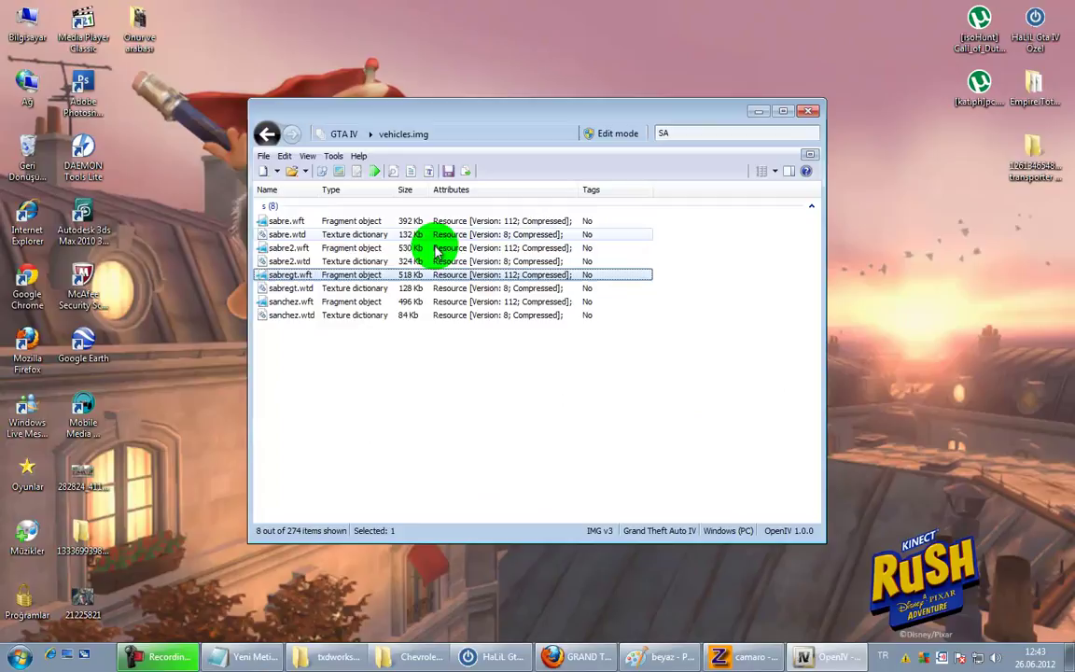
# Step: Extract sabregt.wft from the archive into the Chevrolet Camaro Z28 folder
pyautogui.click(344, 279)
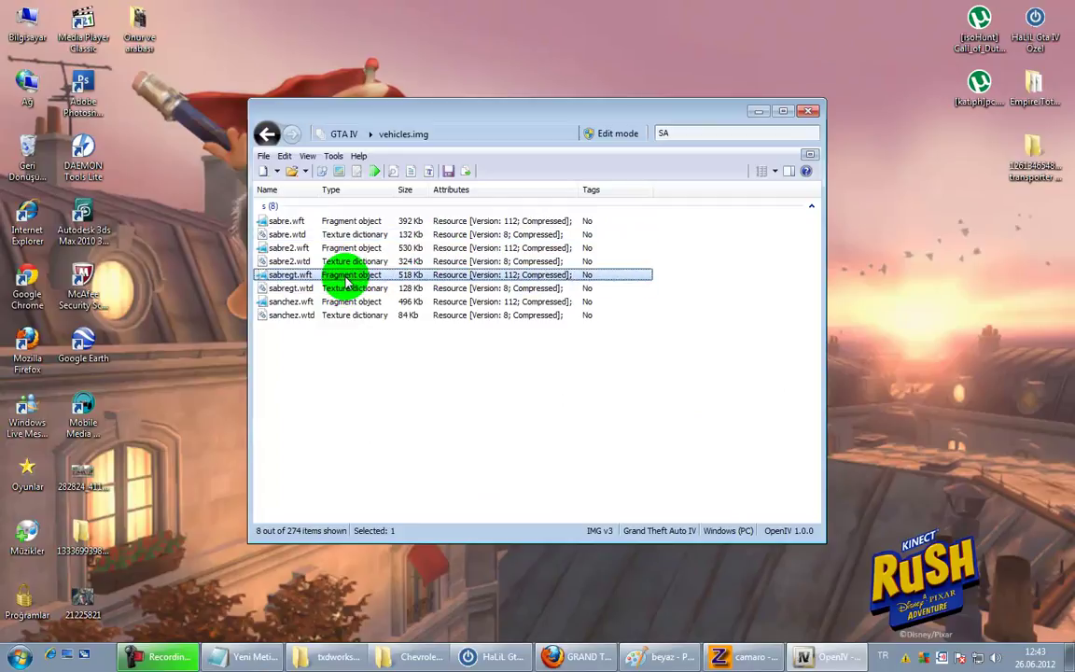
pyautogui.click(410, 657)
pyautogui.moveTo(396, 29); pyautogui.dragTo(713, 55)
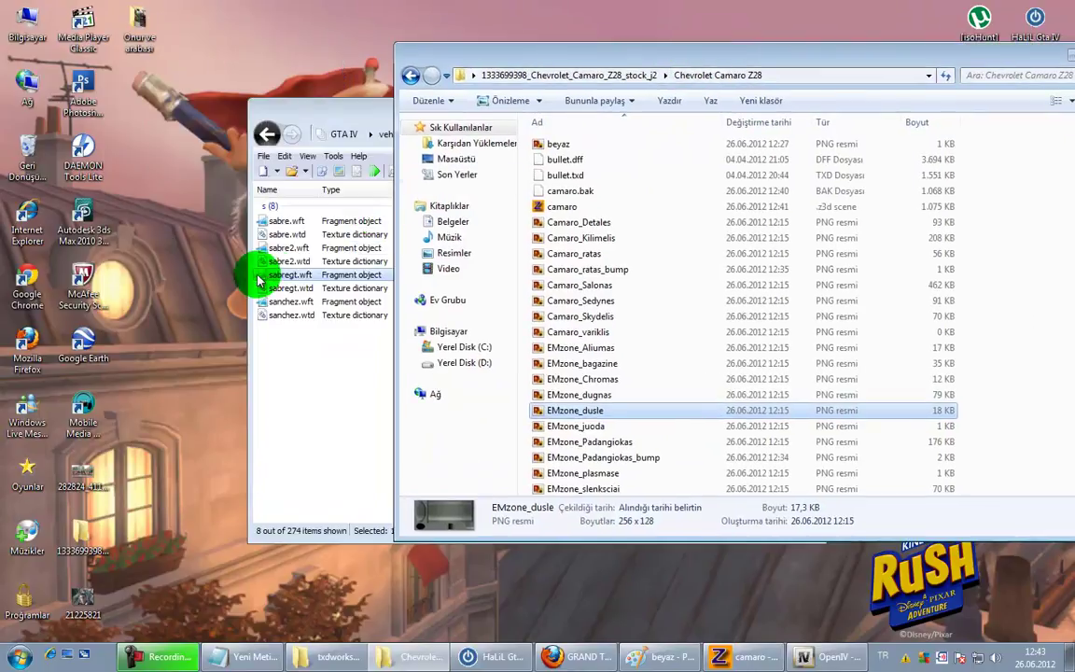
pyautogui.click(269, 271)
pyautogui.click(1026, 297)
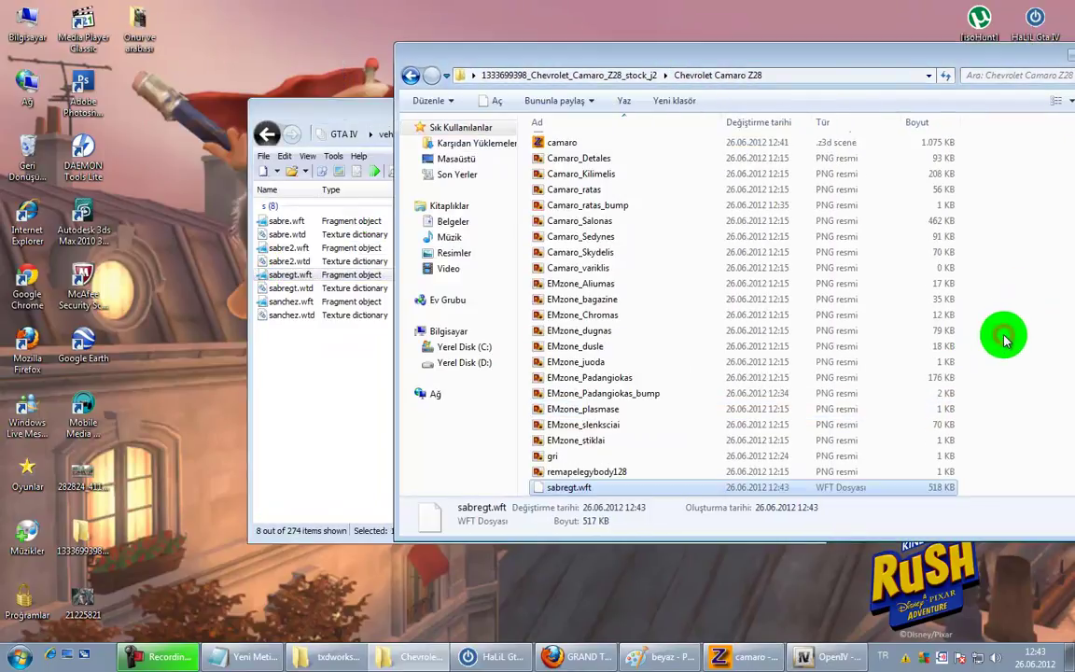
# Step: Enable editing of the vehicles.img archive and open sabregt.wtd in the texture editor
pyautogui.click(365, 288)
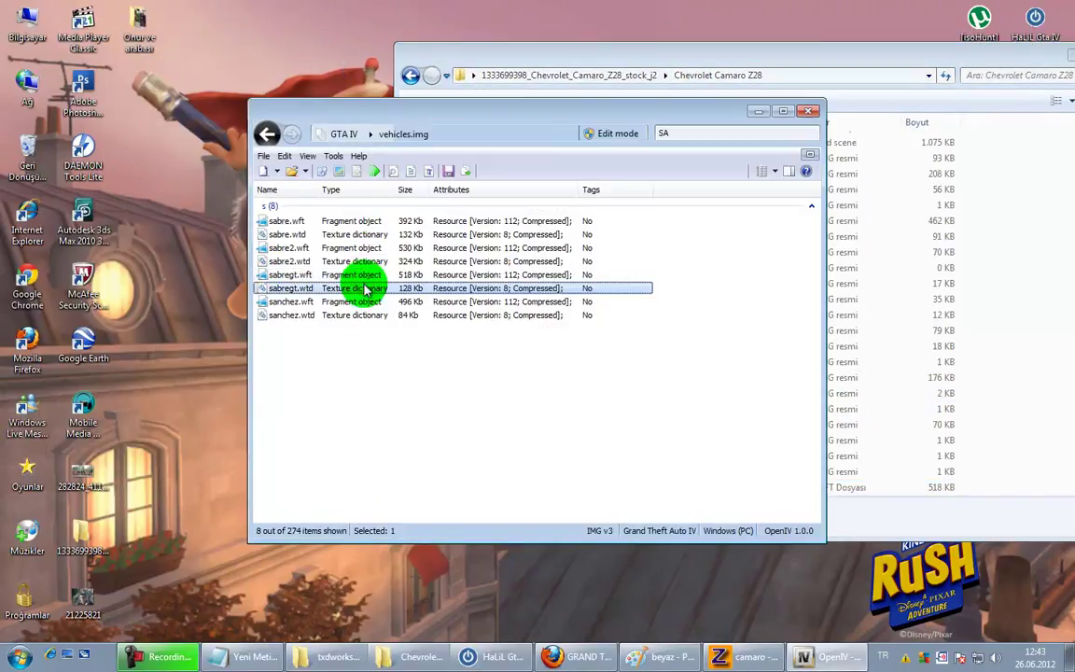
pyautogui.click(621, 134)
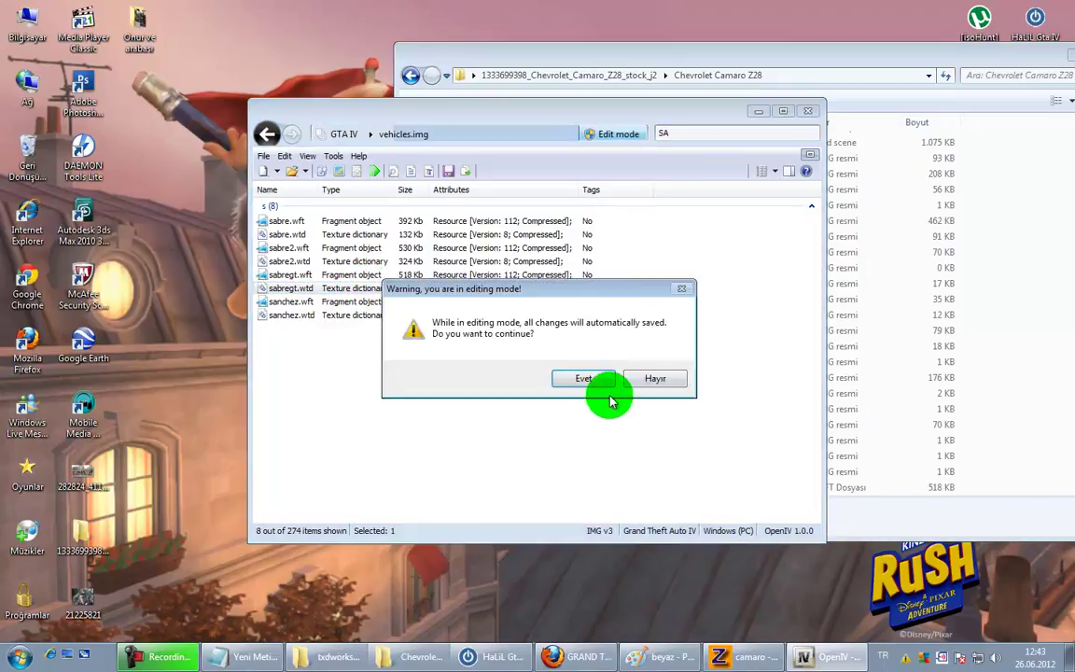
pyautogui.click(584, 379)
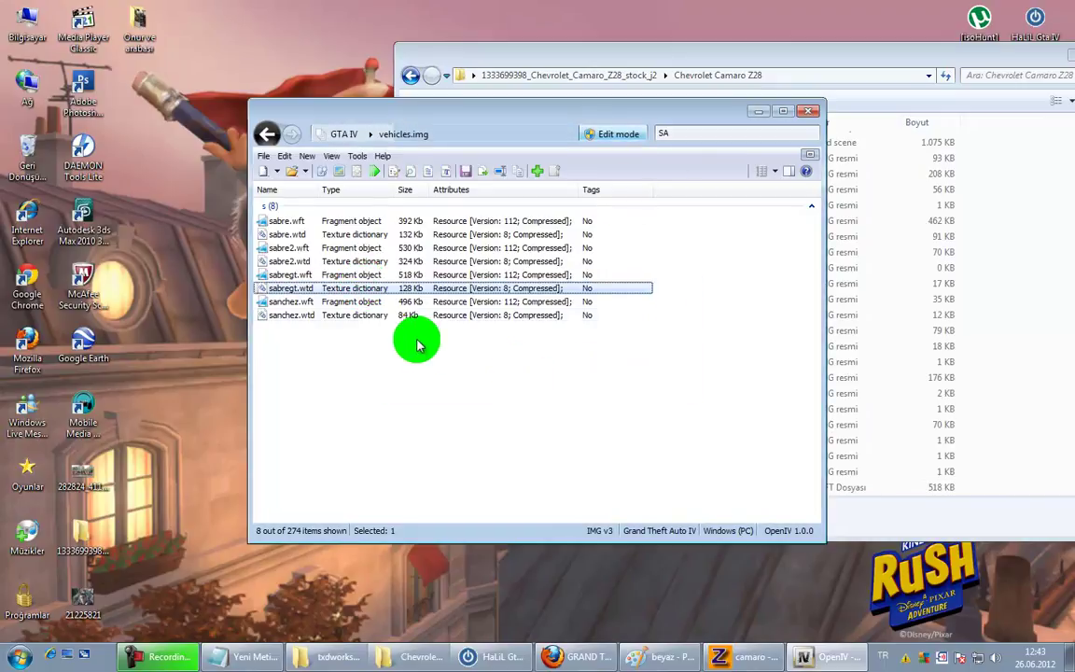
pyautogui.rightClick(367, 291)
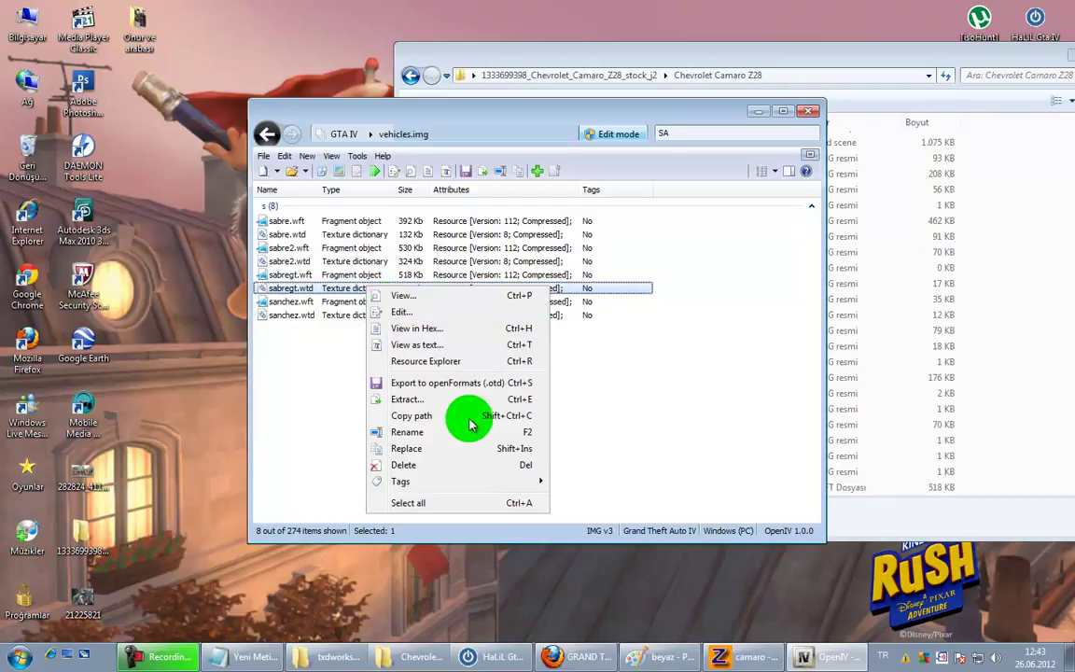
pyautogui.click(464, 422)
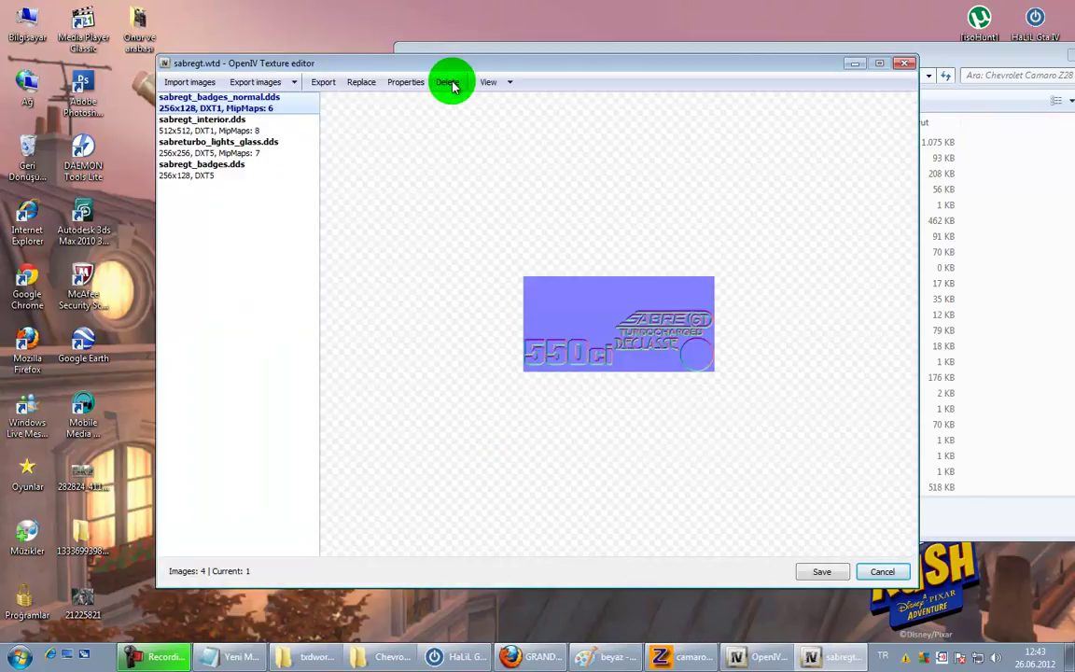
# Step: Delete all the original textures from the sabregt.wtd texture dictionary
pyautogui.click(450, 83)
pyautogui.click(452, 84)
pyautogui.click(452, 85)
pyautogui.click(451, 84)
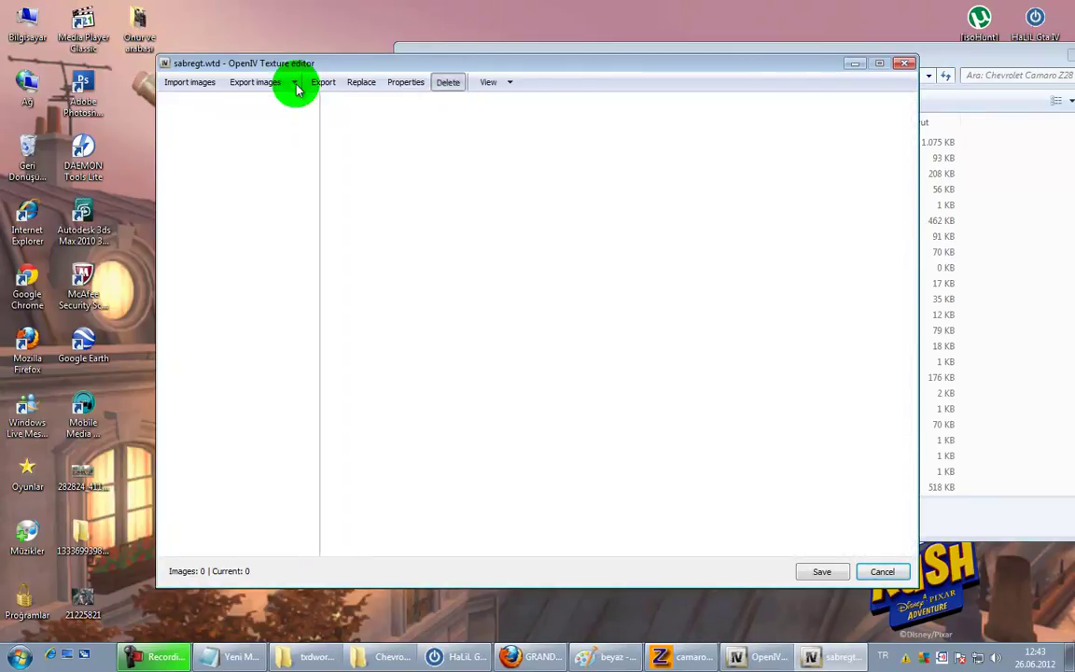
# Step: Import all images from the Chevrolet Camaro Z28 folder with automatic MipMaps and format, save sabregt.wtd and close OpenIV
pyautogui.click(181, 85)
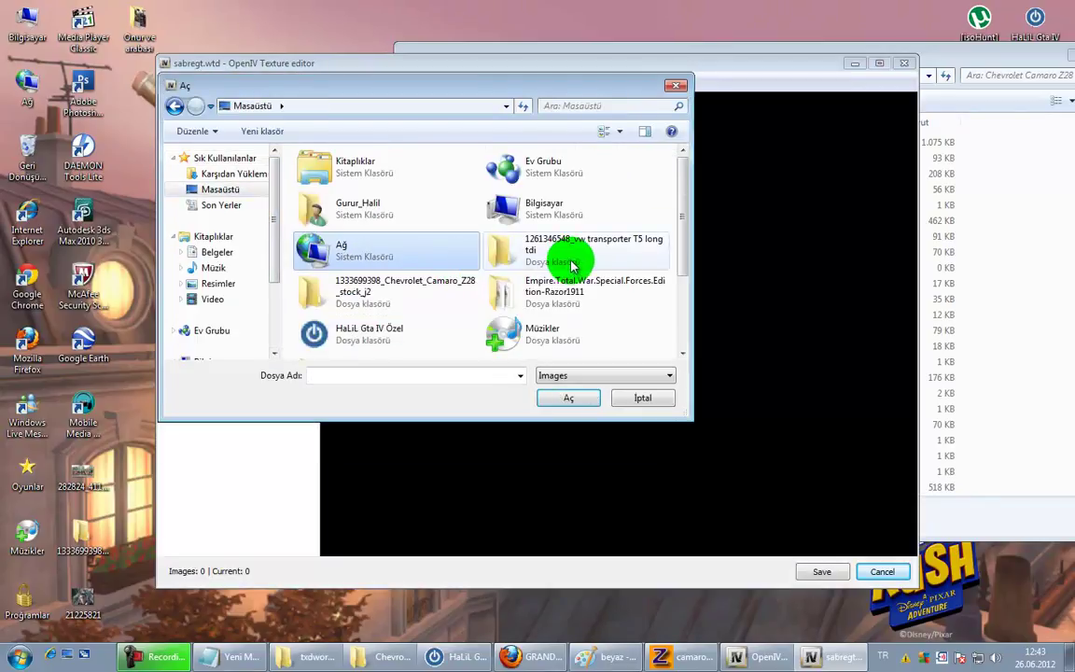
pyautogui.doubleClick(361, 285)
pyautogui.doubleClick(342, 199)
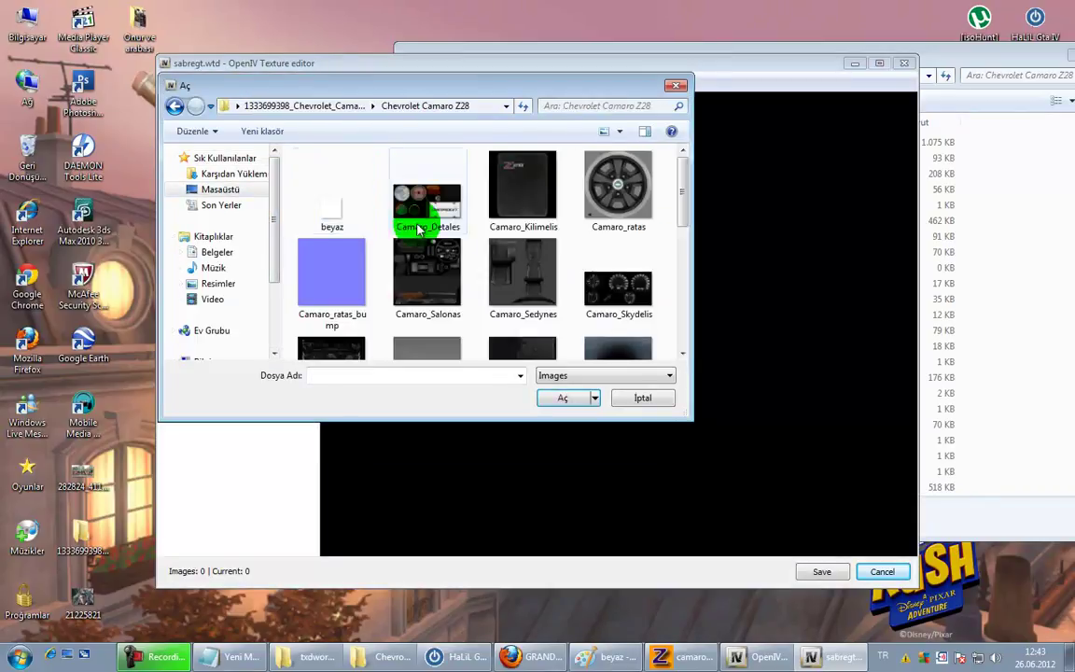
pyautogui.scroll(-5, 457, 236)
pyautogui.hotkey('ctrl', 'a')
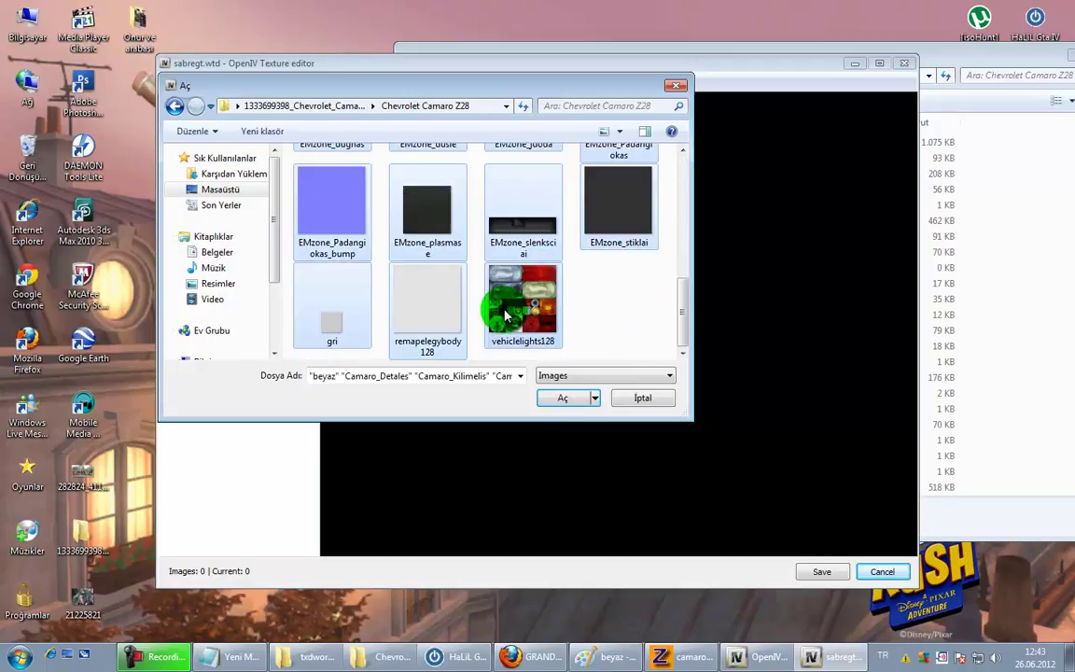
pyautogui.scroll(2, 477, 327)
pyautogui.scroll(3, 476, 323)
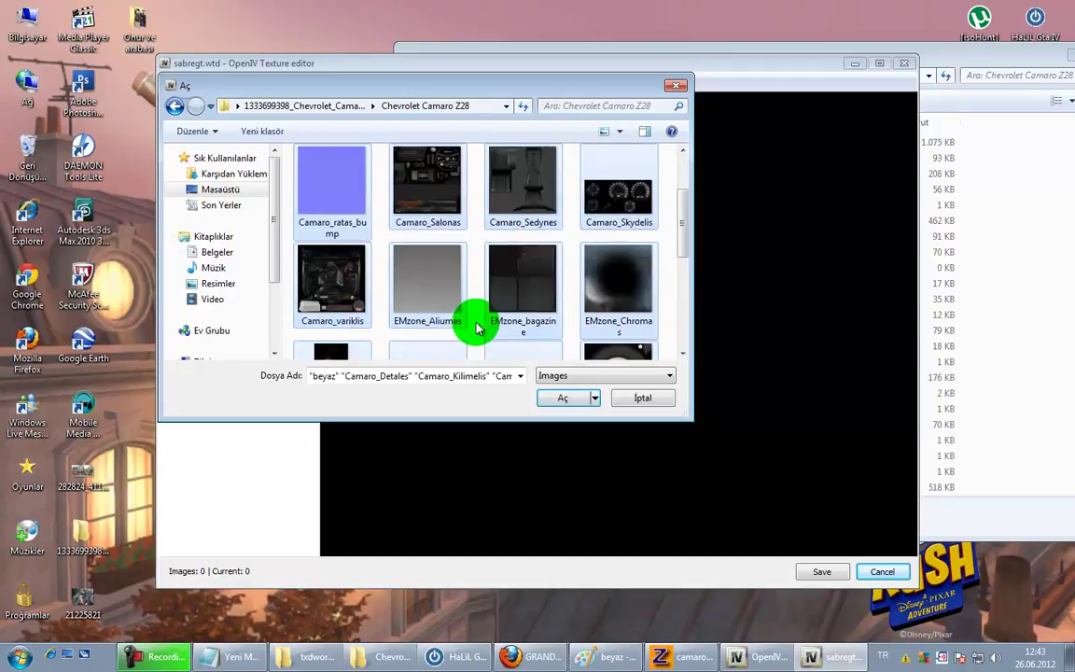
pyautogui.scroll(-6, 476, 323)
pyautogui.click(533, 397)
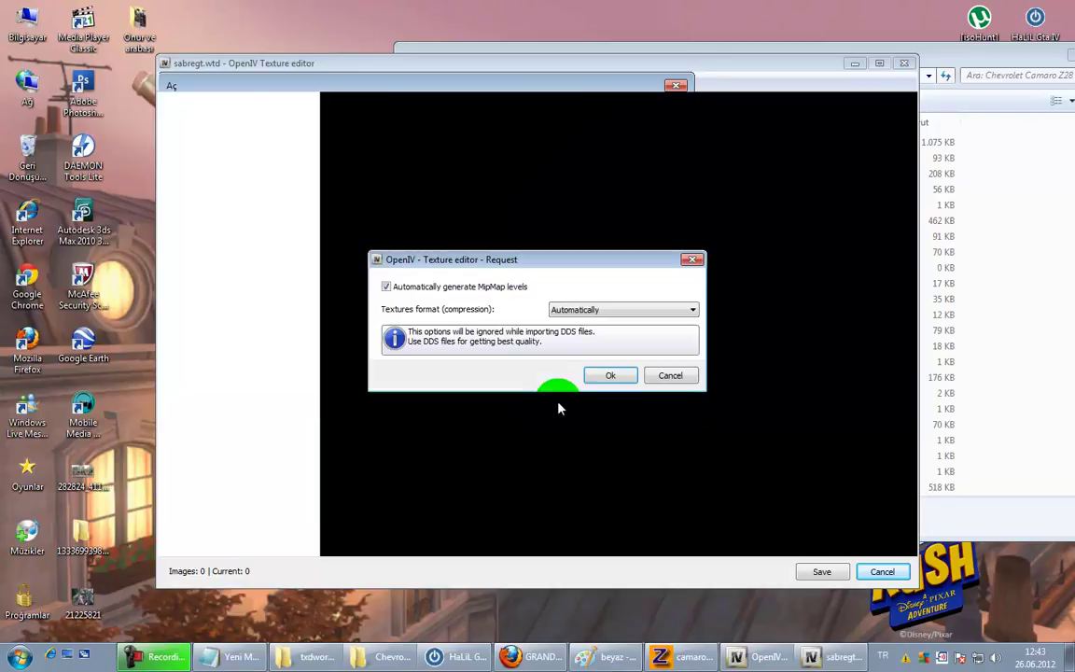
pyautogui.click(596, 375)
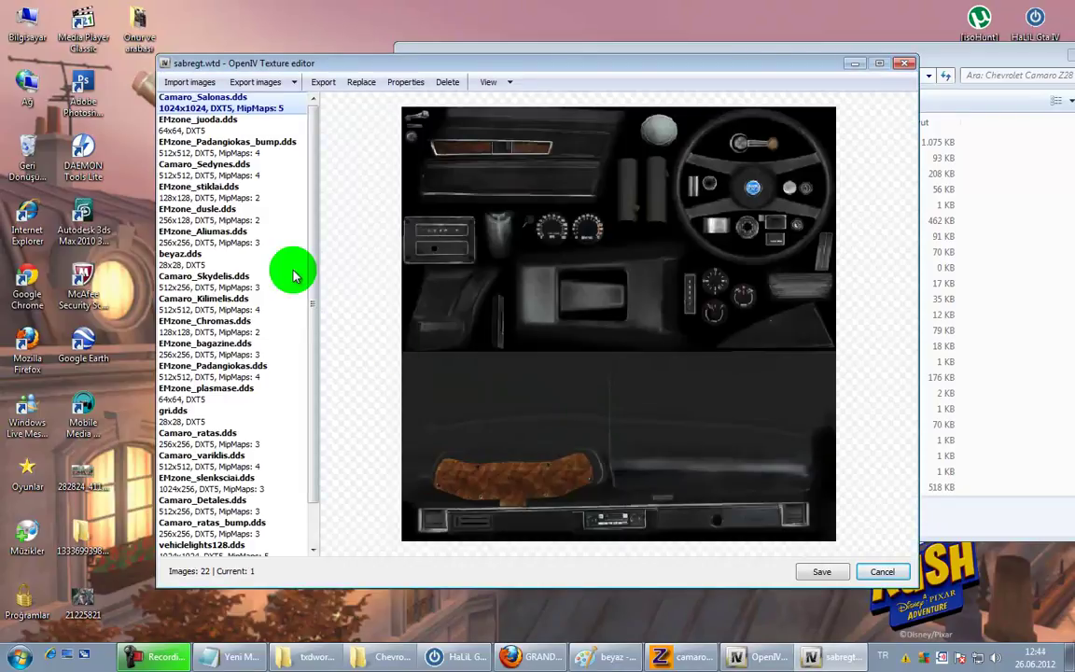
pyautogui.click(826, 569)
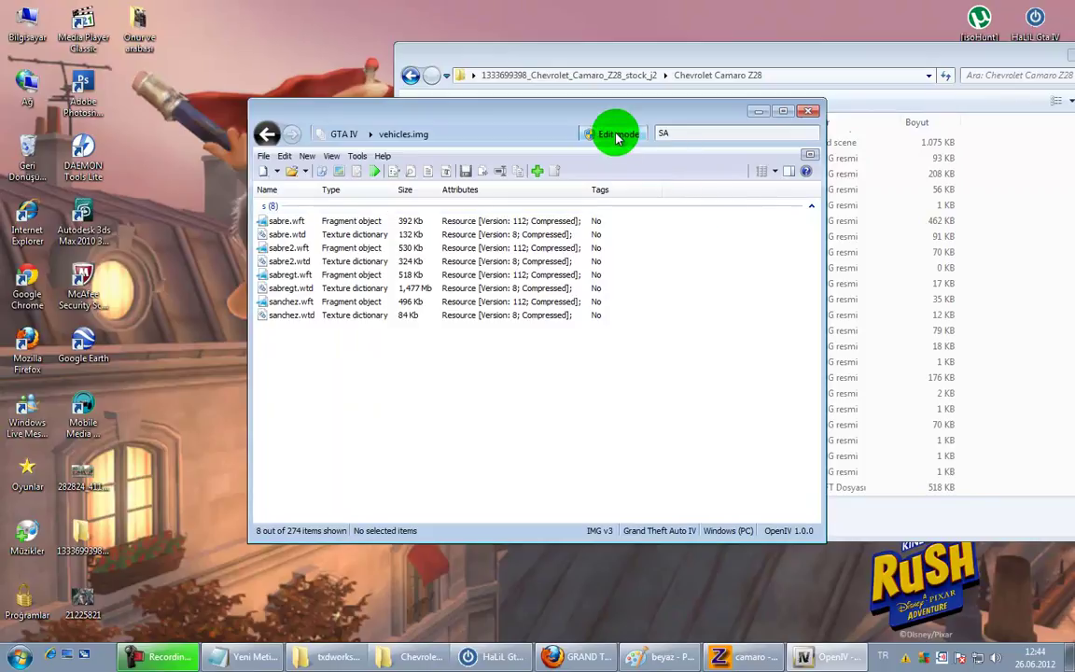
pyautogui.click(808, 111)
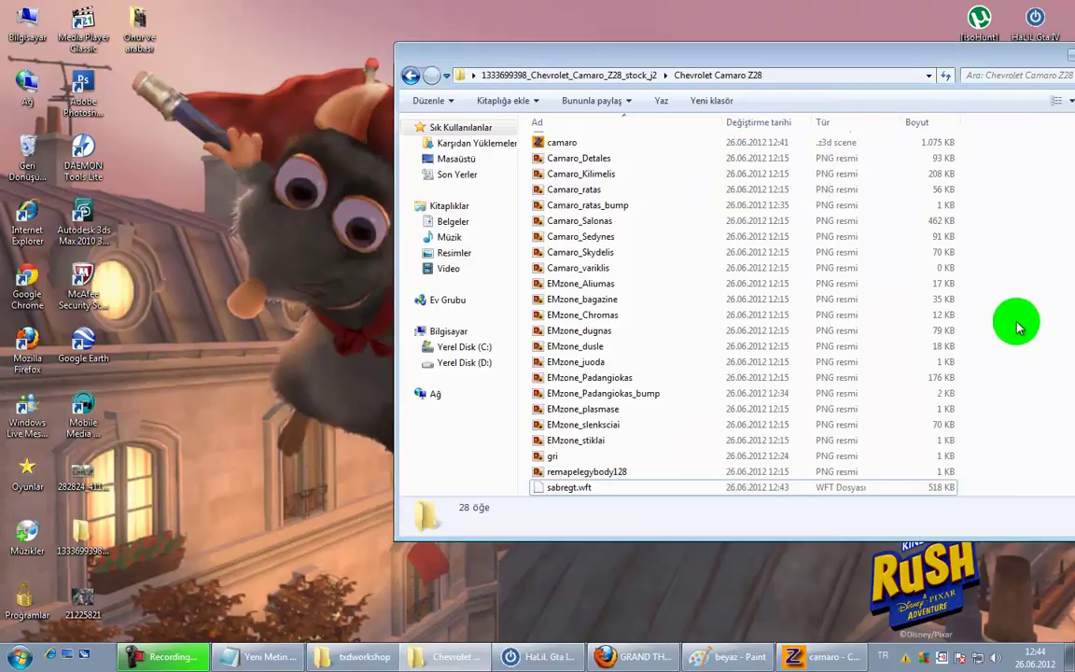
# Step: Switch to ZModeler and import sabregt.wft from the Chevrolet Camaro Z28 folder into the camaro scene
pyautogui.click(822, 658)
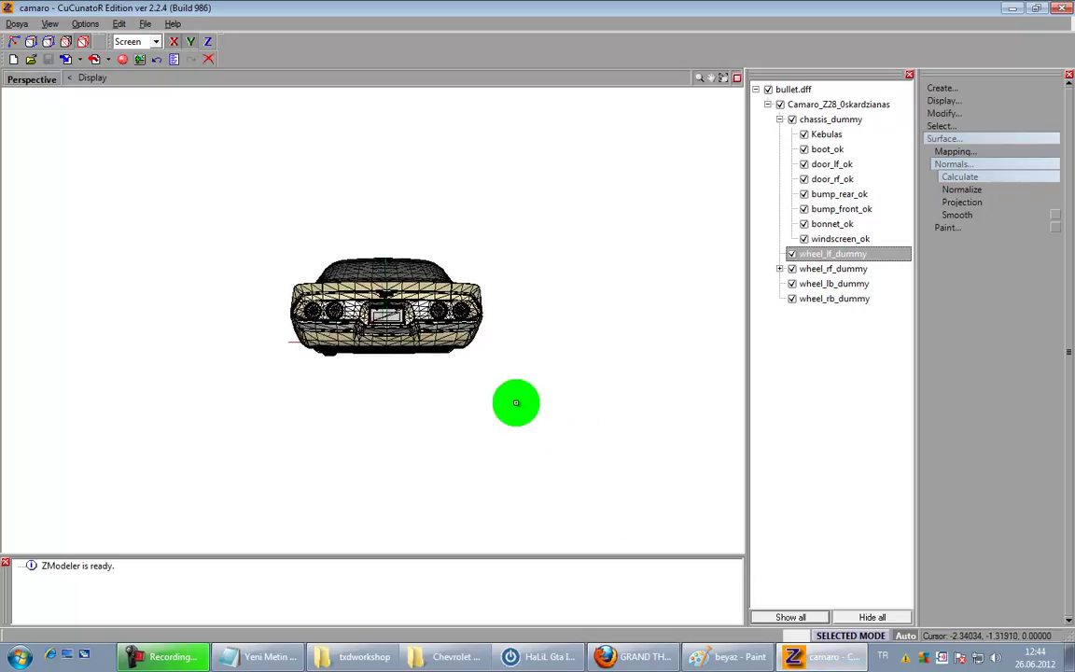
pyautogui.scroll(3, 369, 285)
pyautogui.rightClick(441, 433)
pyautogui.rightClick(409, 434)
pyautogui.moveTo(410, 434); pyautogui.dragTo(451, 372, button='right')
pyautogui.click(65, 56)
pyautogui.click(402, 188)
pyautogui.click(404, 190)
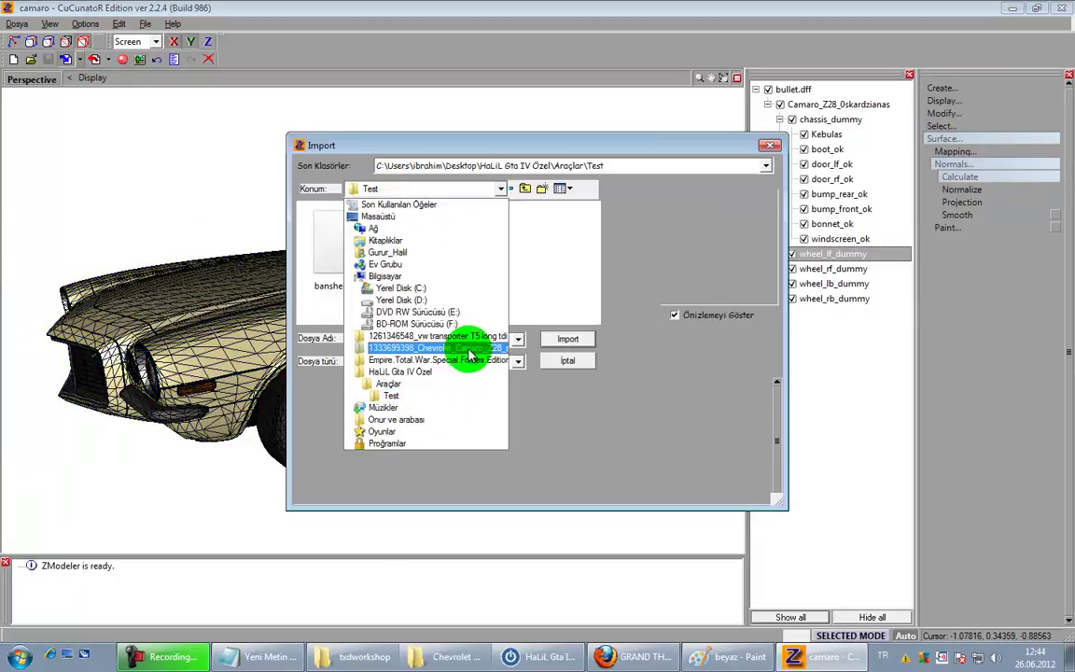
pyautogui.click(458, 351)
pyautogui.doubleClick(378, 247)
pyautogui.doubleClick(408, 249)
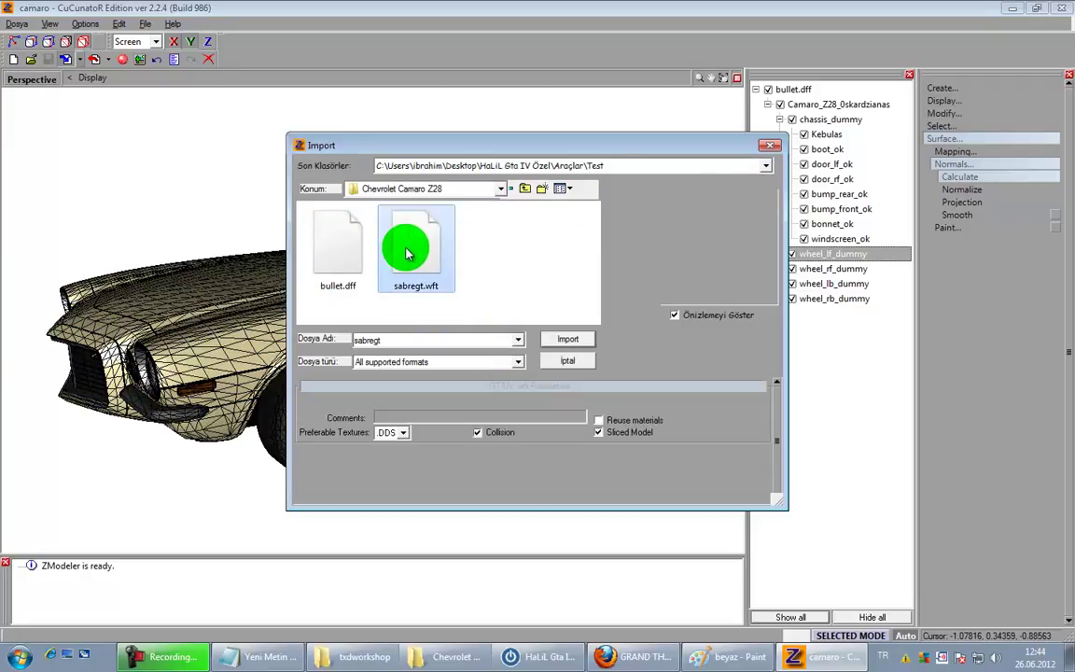
pyautogui.moveTo(578, 399); pyautogui.dragTo(565, 397, button='middle')
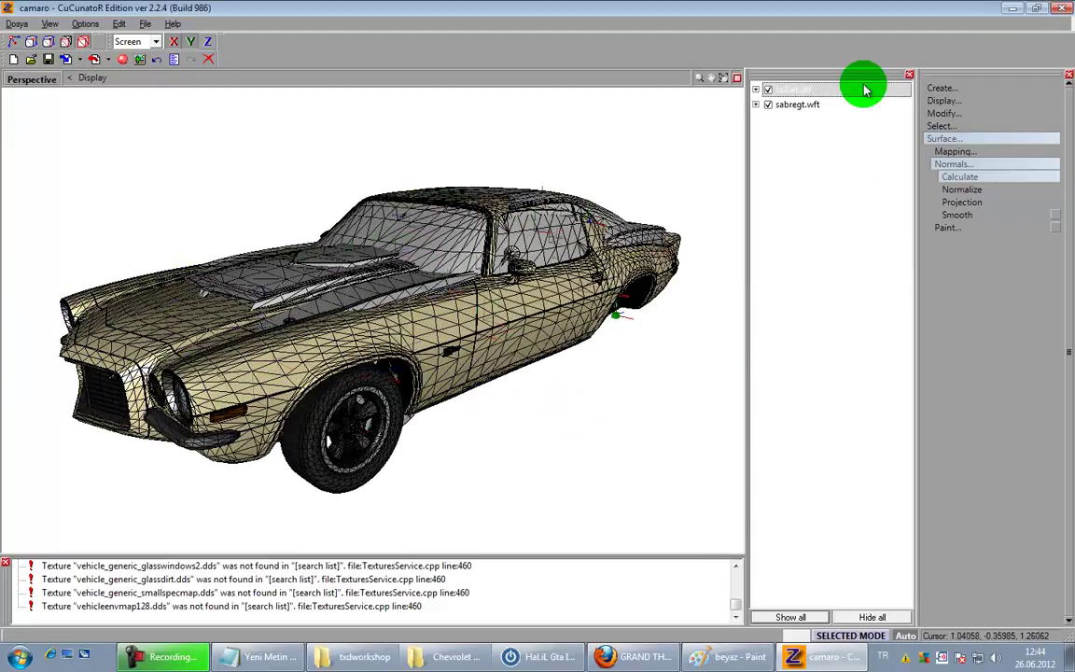
# Step: Delete every material that came with sabregt.wft, starting at vehicle_generic_smallspecmap paint1 [CLR:1], keeping the Camaro's materials up to camaro_detales mesh
pyautogui.click(619, 220)
pyautogui.scroll(-2, 624, 224)
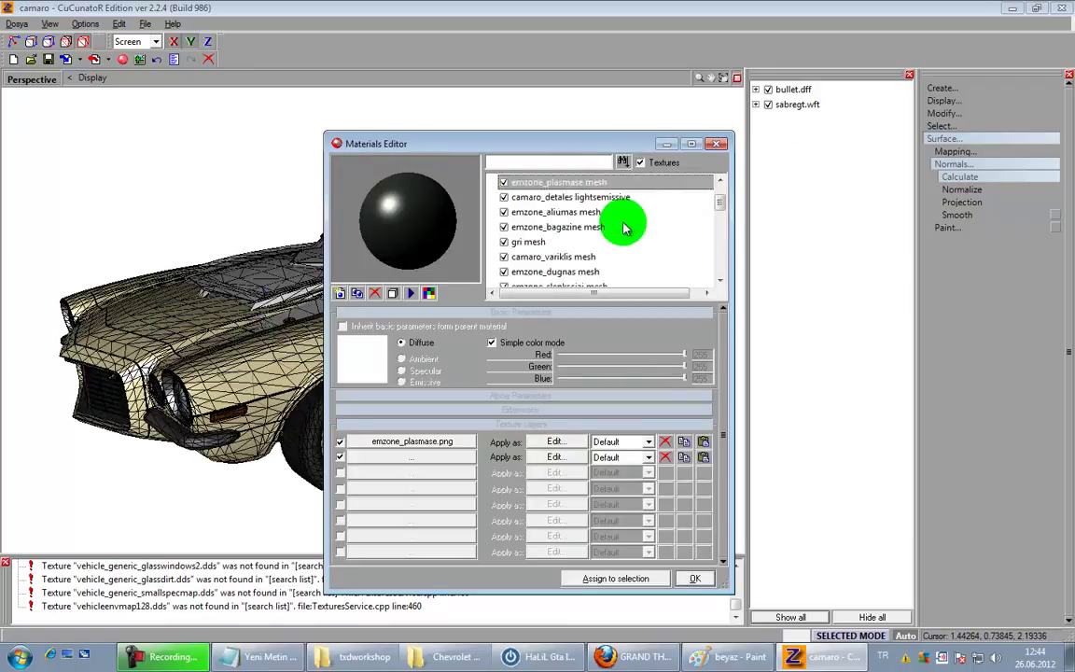
pyautogui.scroll(-6, 623, 224)
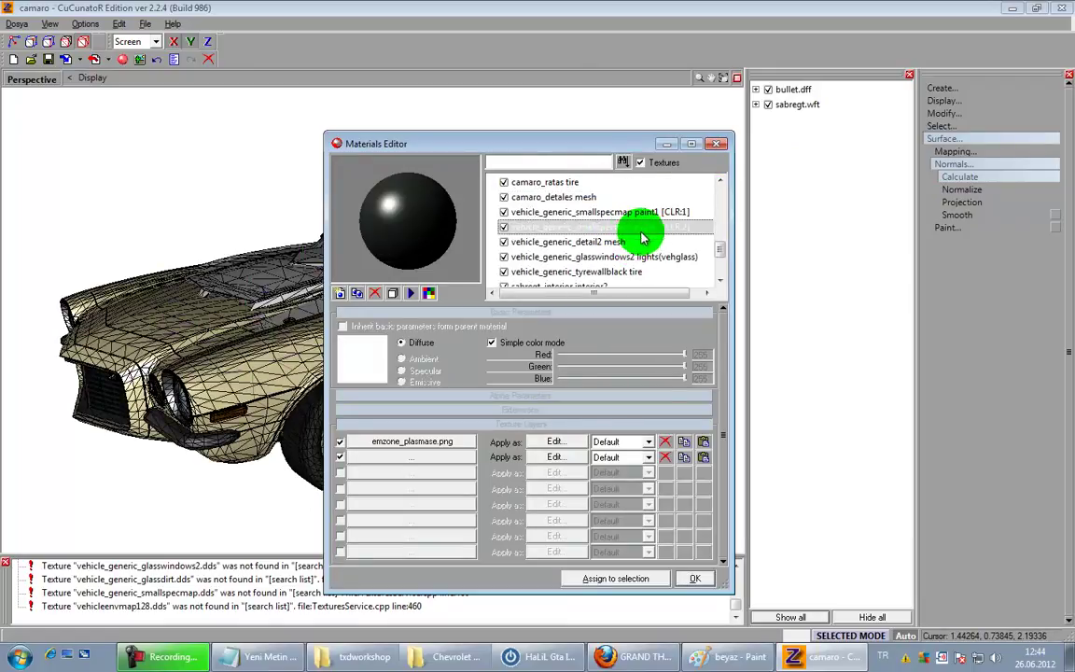
pyautogui.click(644, 215)
pyautogui.click(801, 108)
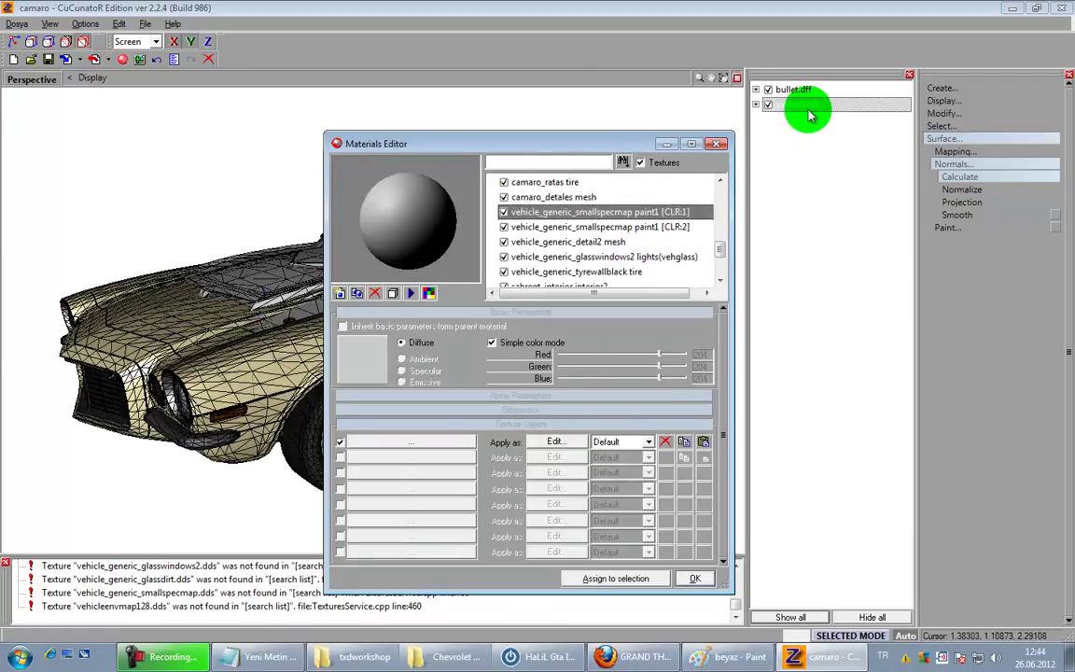
pyautogui.click(654, 199)
pyautogui.click(650, 213)
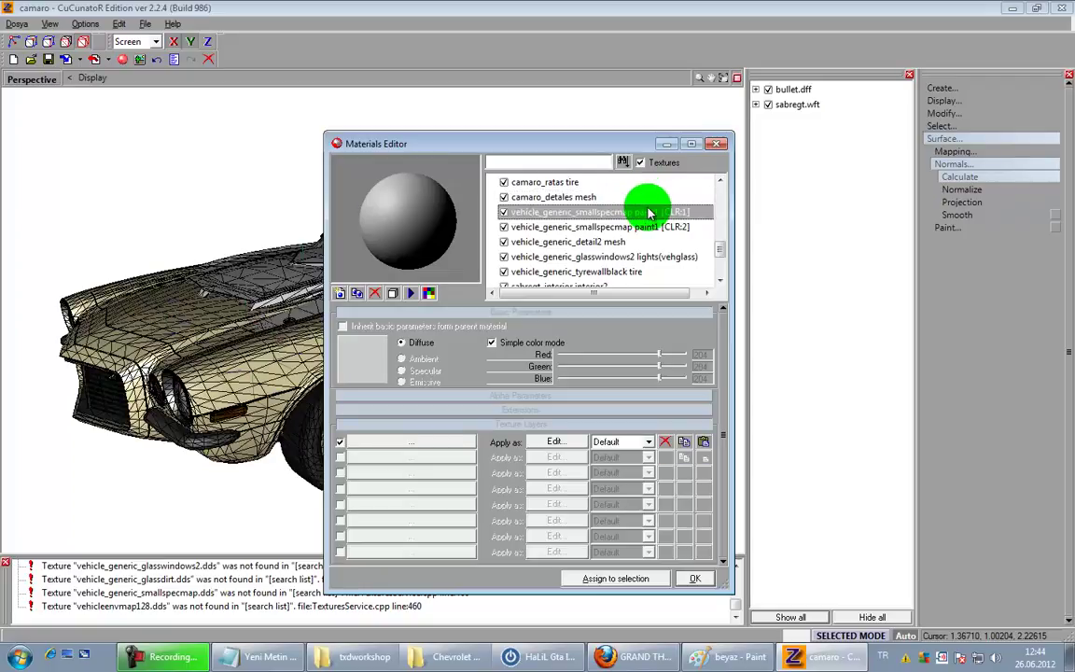
pyautogui.press('Delete')
pyautogui.press('Delete')
pyautogui.scroll(-1, 650, 213)
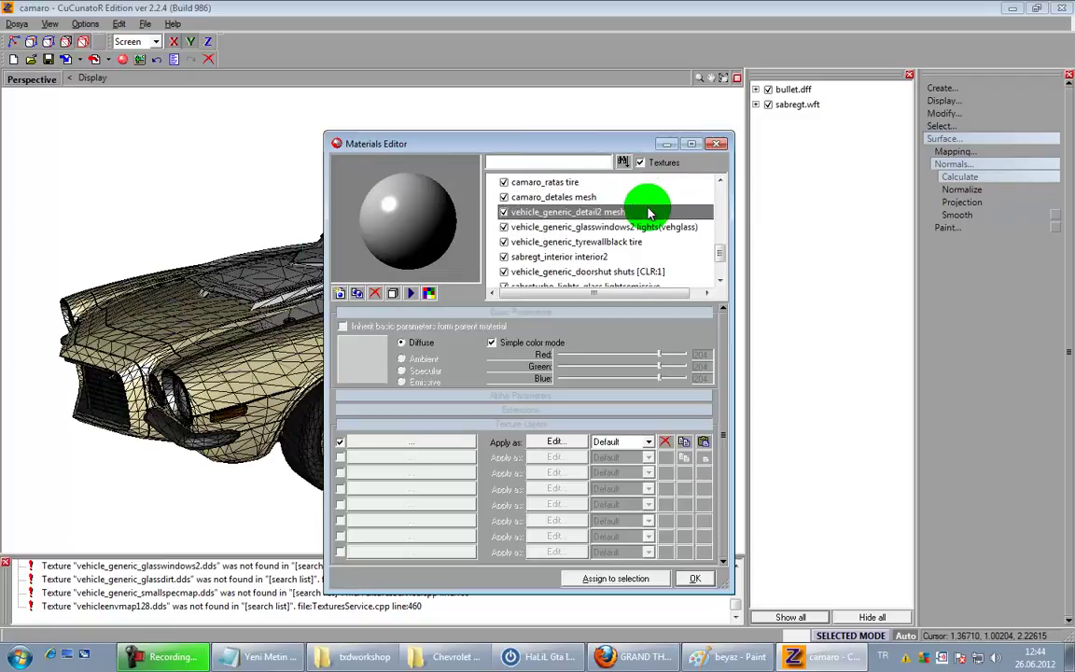
pyautogui.press('Delete')
pyautogui.scroll(-1, 650, 213)
pyautogui.click(651, 213)
pyautogui.press('Delete')
pyautogui.press('Delete')
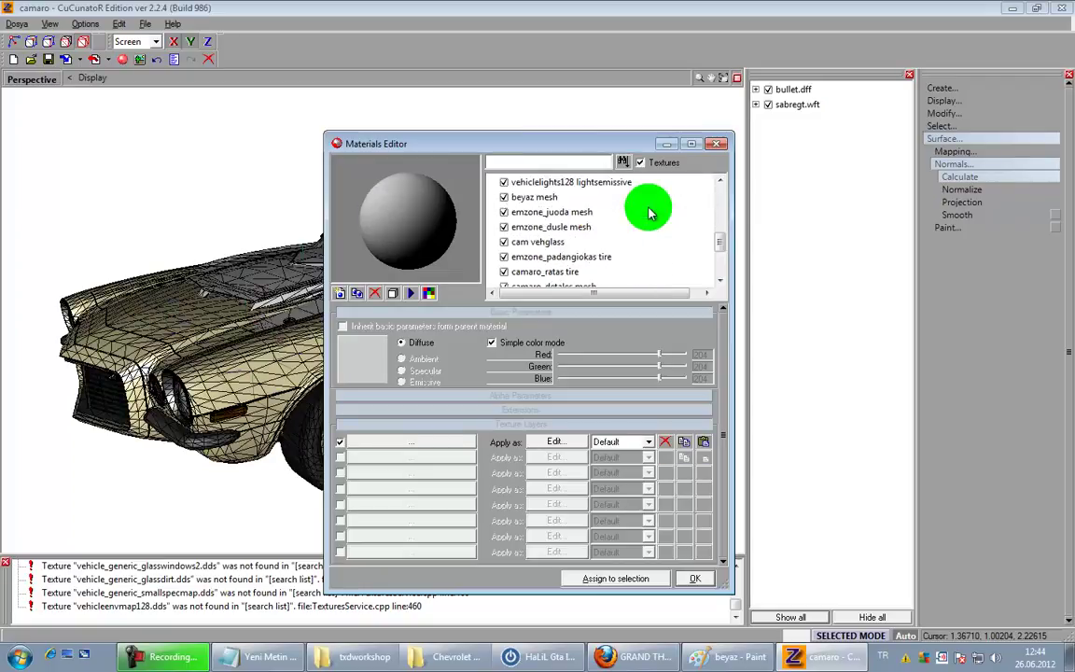
pyautogui.moveTo(651, 213); pyautogui.dragTo(651, 213)
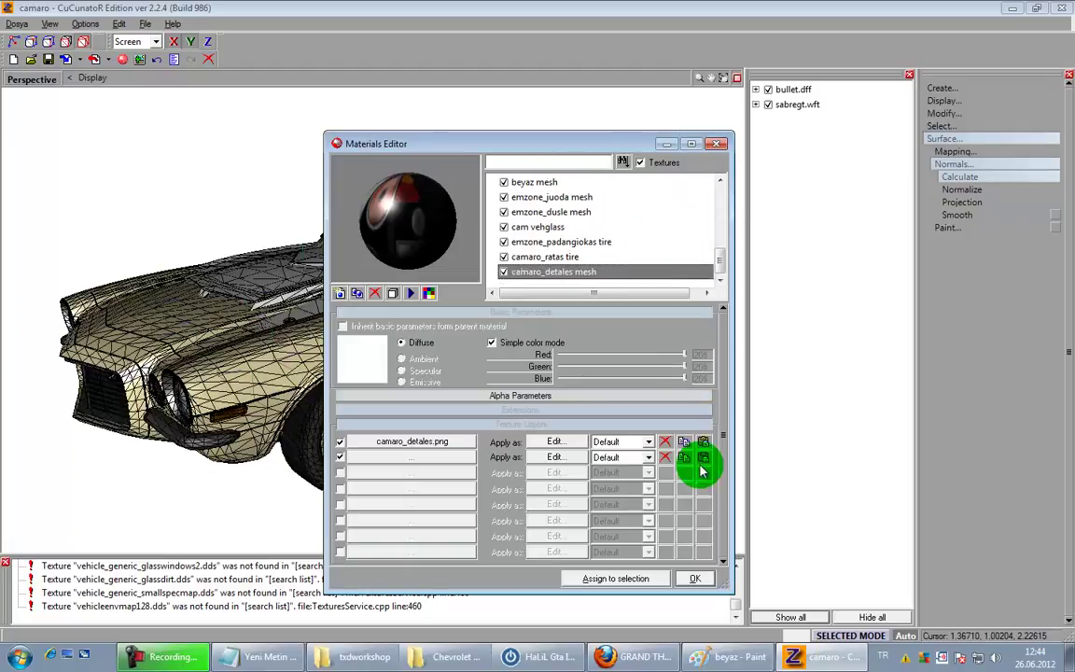
pyautogui.click(695, 579)
pyautogui.moveTo(646, 473); pyautogui.dragTo(615, 485, button='middle')
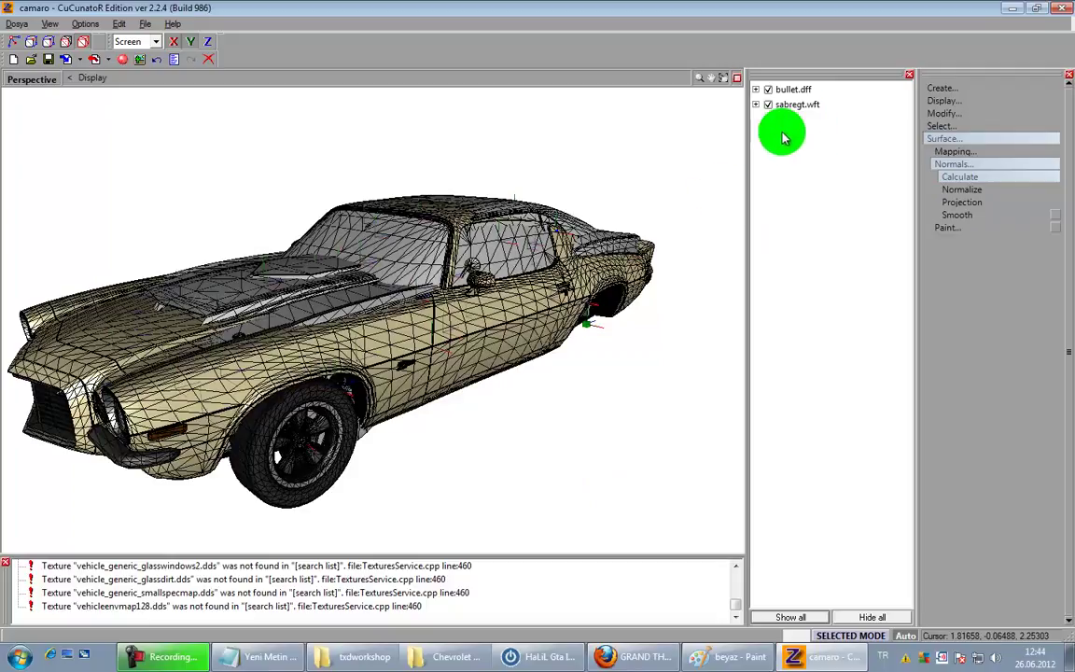
# Step: Check the polygon count and assigned materials in the properties of the Camaro's Kebulas body mesh
pyautogui.moveTo(451, 370); pyautogui.dragTo(576, 361, button='middle')
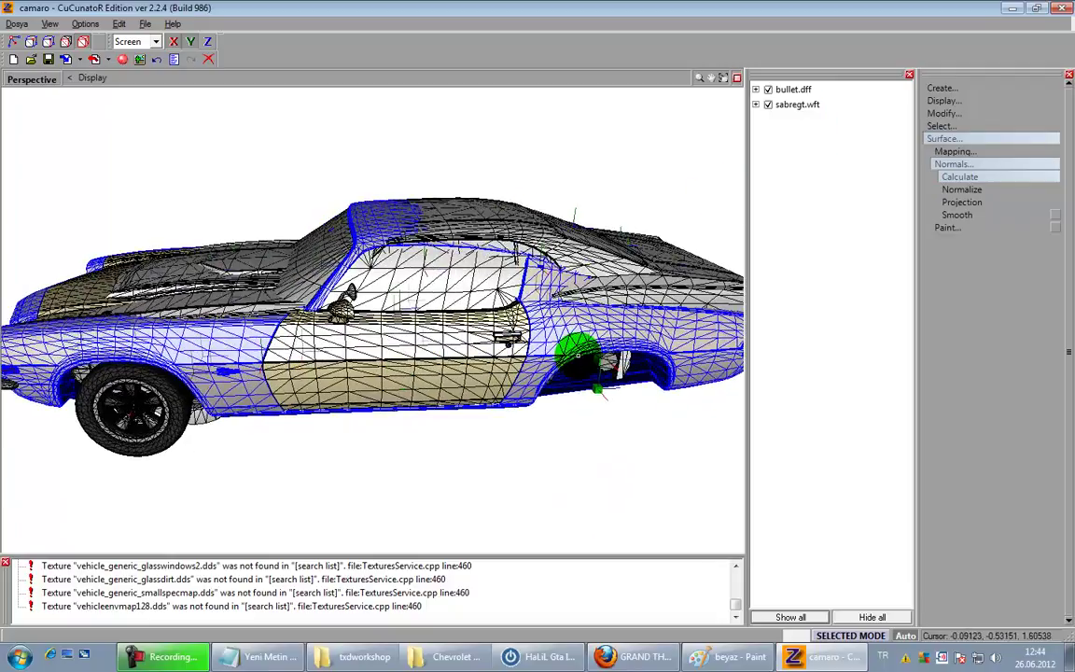
pyautogui.rightClick(576, 360)
pyautogui.click(618, 411)
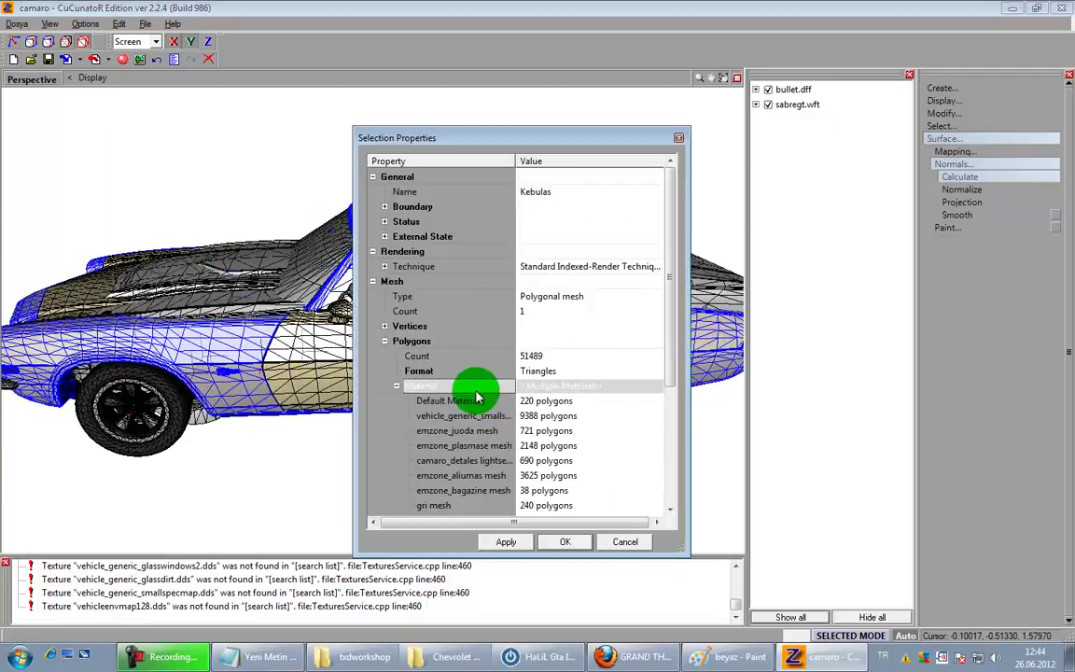
pyautogui.click(398, 388)
pyautogui.click(538, 360)
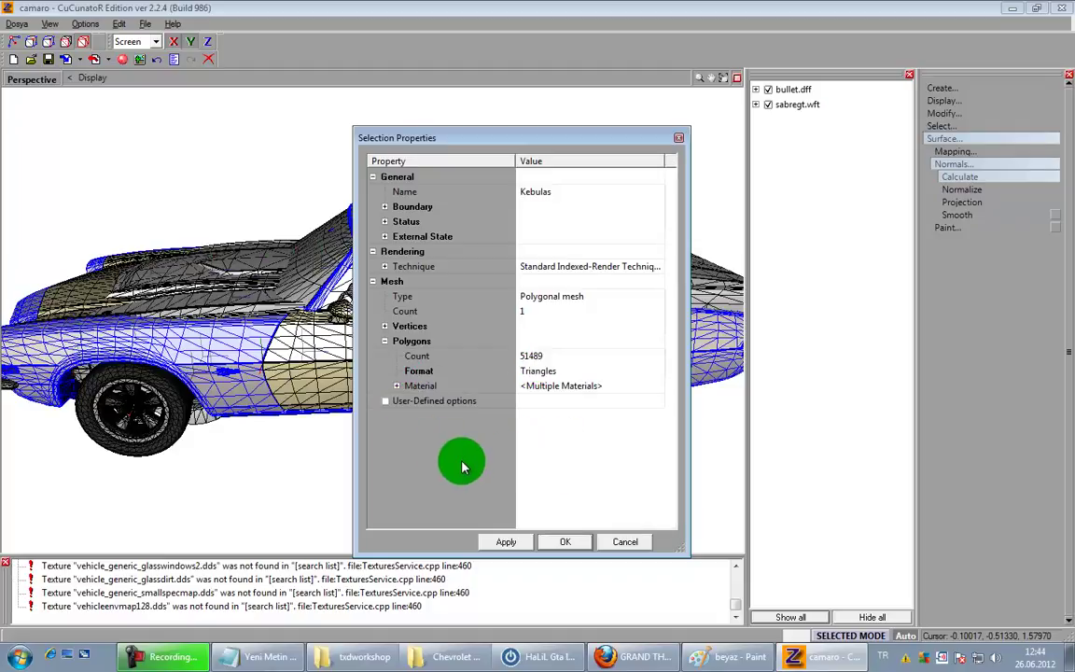
pyautogui.click(568, 541)
# Step: Hide the sabregt.wft model and expand bullet.dff down to the parts under chassis_dummy
pyautogui.moveTo(608, 446); pyautogui.dragTo(546, 456, button='middle')
pyautogui.moveTo(531, 366); pyautogui.dragTo(597, 390, button='middle')
pyautogui.click(597, 389)
pyautogui.click(768, 105)
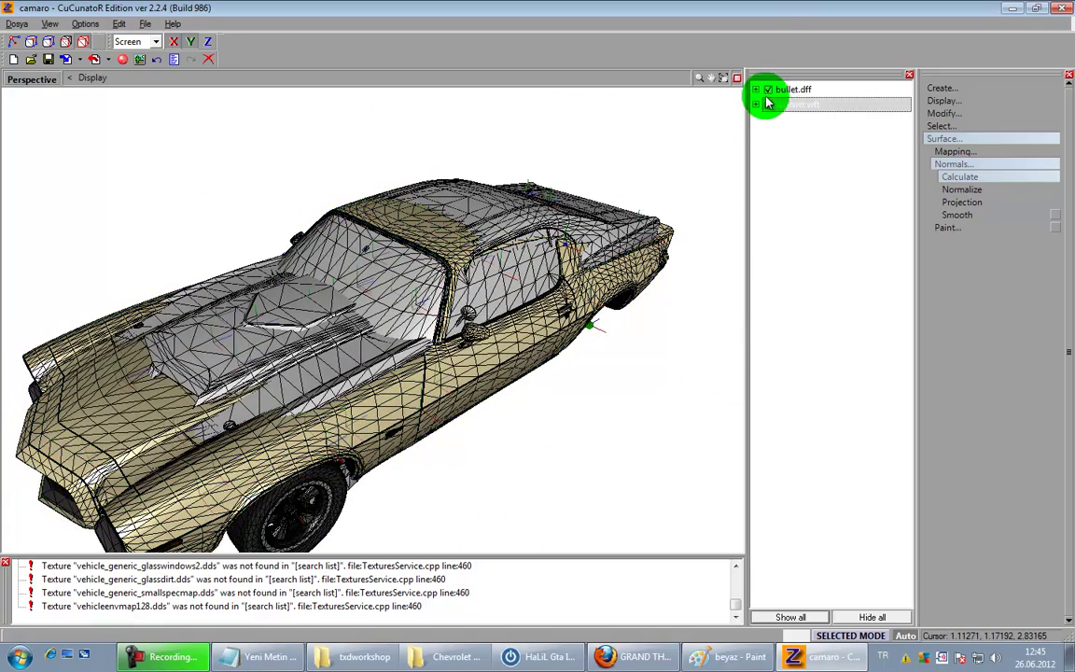
pyautogui.click(763, 103)
pyautogui.click(756, 88)
pyautogui.click(769, 107)
pyautogui.click(768, 104)
pyautogui.click(780, 120)
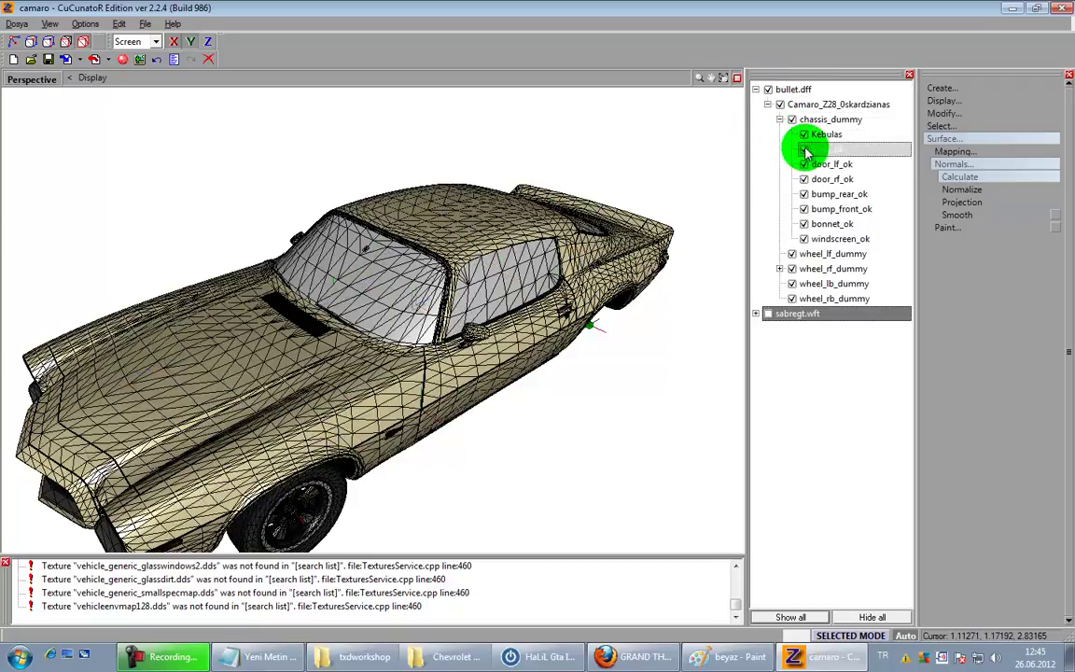
pyautogui.click(804, 135)
pyautogui.click(803, 134)
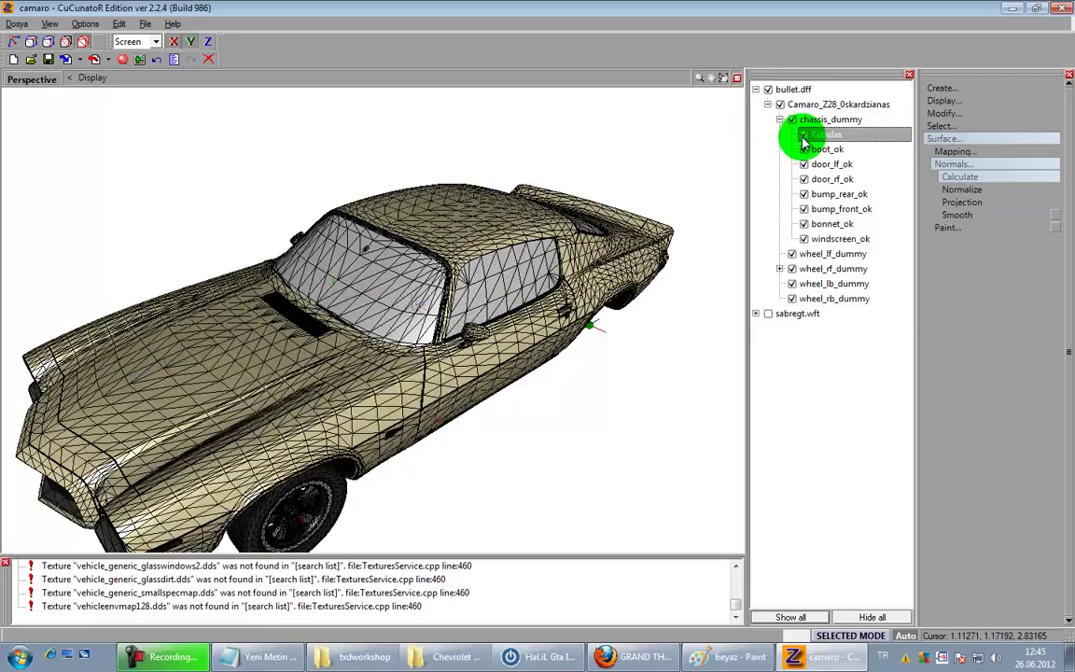
# Step: Hide the boot, doors, bumpers, bonnet, windscreen and all four wheel dummies, keeping only Kebulas shown
pyautogui.click(804, 149)
pyautogui.click(804, 164)
pyautogui.click(803, 179)
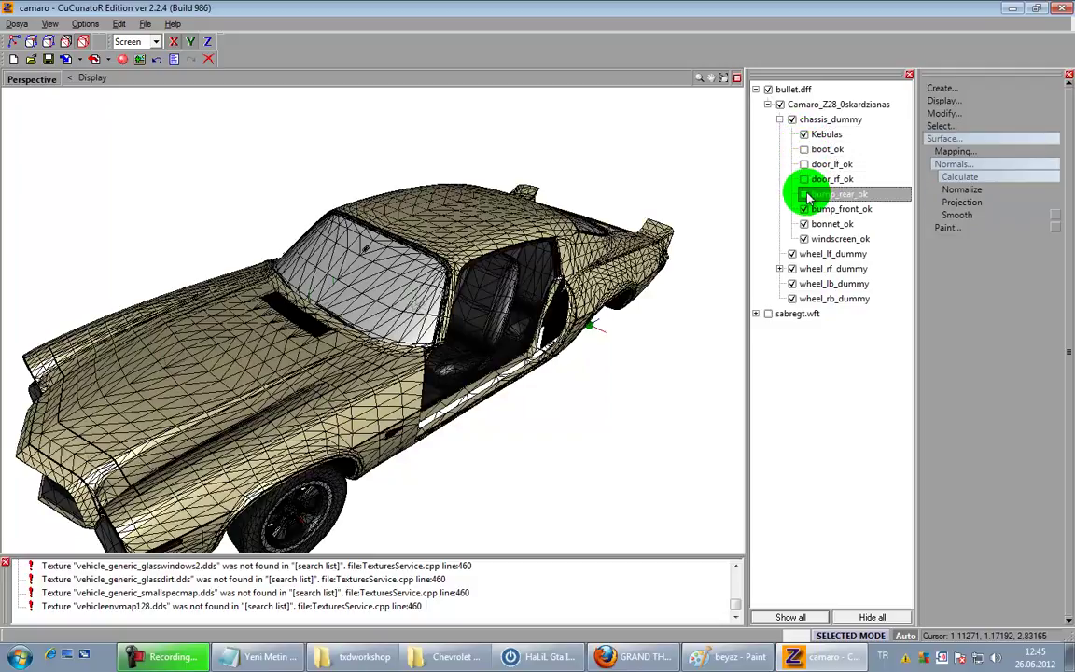
pyautogui.click(804, 194)
pyautogui.click(804, 209)
pyautogui.click(803, 224)
pyautogui.click(804, 238)
pyautogui.click(793, 254)
pyautogui.click(793, 268)
pyautogui.click(793, 299)
pyautogui.click(792, 283)
# Step: Try to select the seat's polygons with the Quadr selection in the Right view of the Kebulas mesh
pyautogui.moveTo(434, 357); pyautogui.dragTo(385, 315, button='middle')
pyautogui.scroll(4, 416, 313)
pyautogui.moveTo(422, 317)
pyautogui.mouseDown()
pyautogui.moveTo(371, 282)
pyautogui.moveTo(390, 281)
pyautogui.moveTo(428, 352)
pyautogui.moveTo(400, 329)
pyautogui.moveTo(376, 339)
pyautogui.moveTo(53, 25)
pyautogui.moveTo(480, 312)
pyautogui.moveTo(569, 271)
pyautogui.moveTo(823, 108)
pyautogui.moveTo(760, 91)
pyautogui.mouseUp()
pyautogui.click(738, 79)
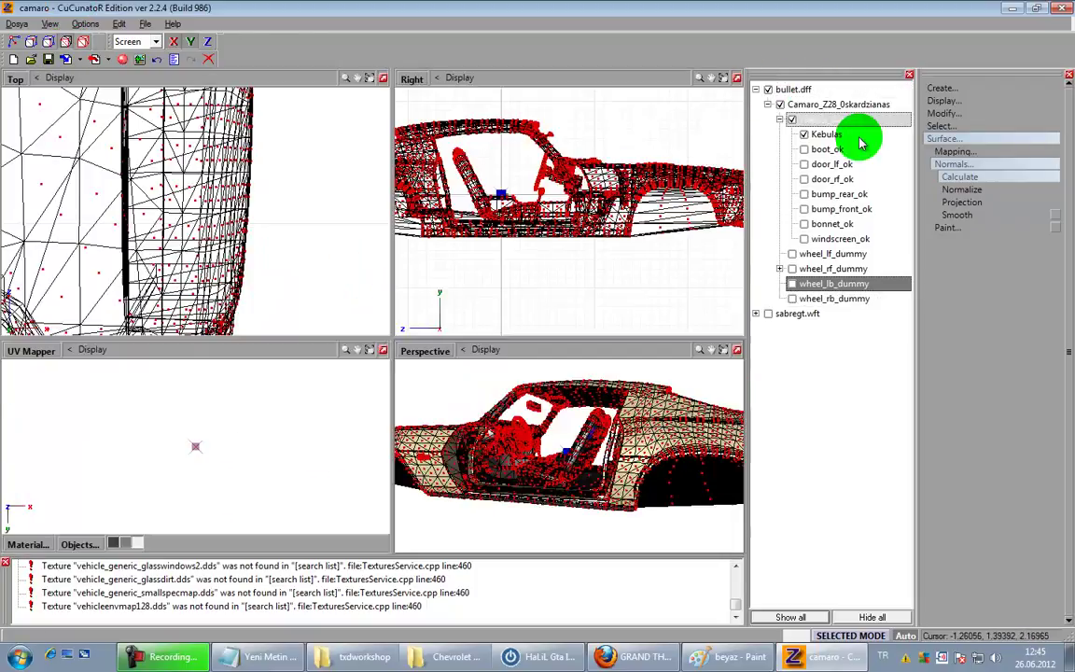
pyautogui.click(980, 127)
pyautogui.click(965, 215)
pyautogui.scroll(5, 584, 160)
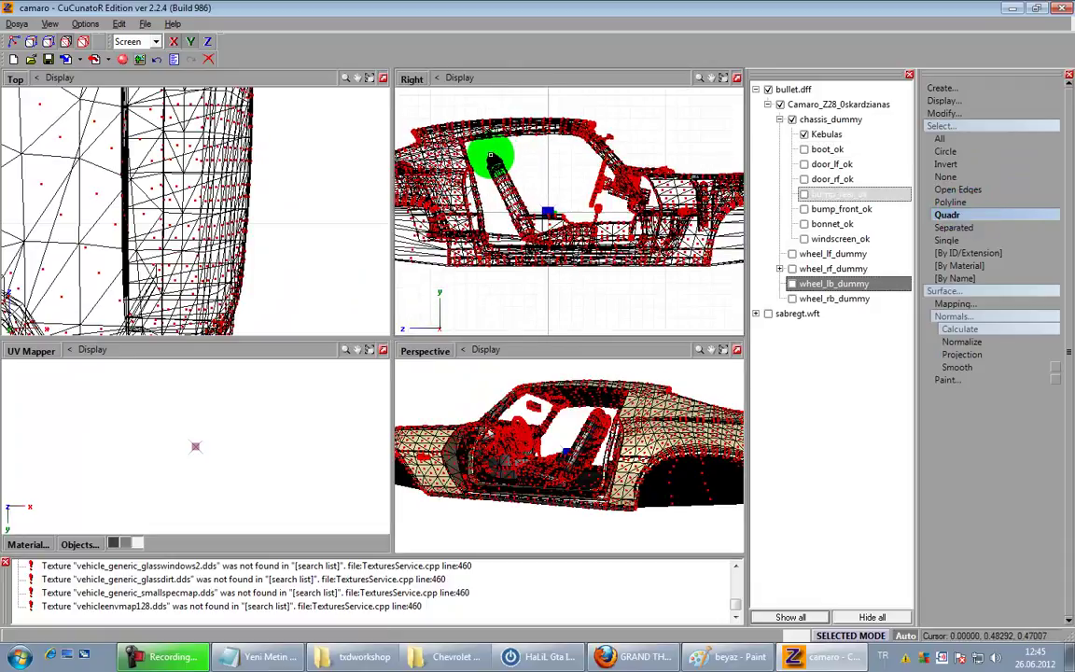
pyautogui.moveTo(485, 152); pyautogui.dragTo(559, 205)
pyautogui.scroll(3, 561, 204)
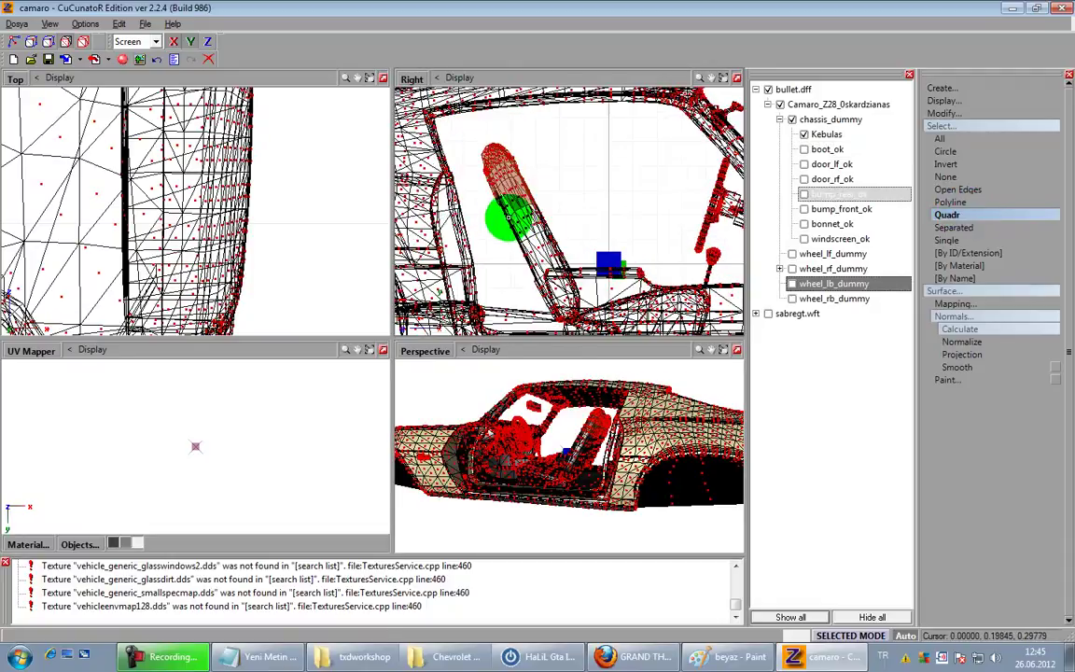
pyautogui.moveTo(477, 163); pyautogui.dragTo(589, 234)
pyautogui.moveTo(589, 244); pyautogui.dragTo(582, 229, button='middle')
pyautogui.click(600, 199)
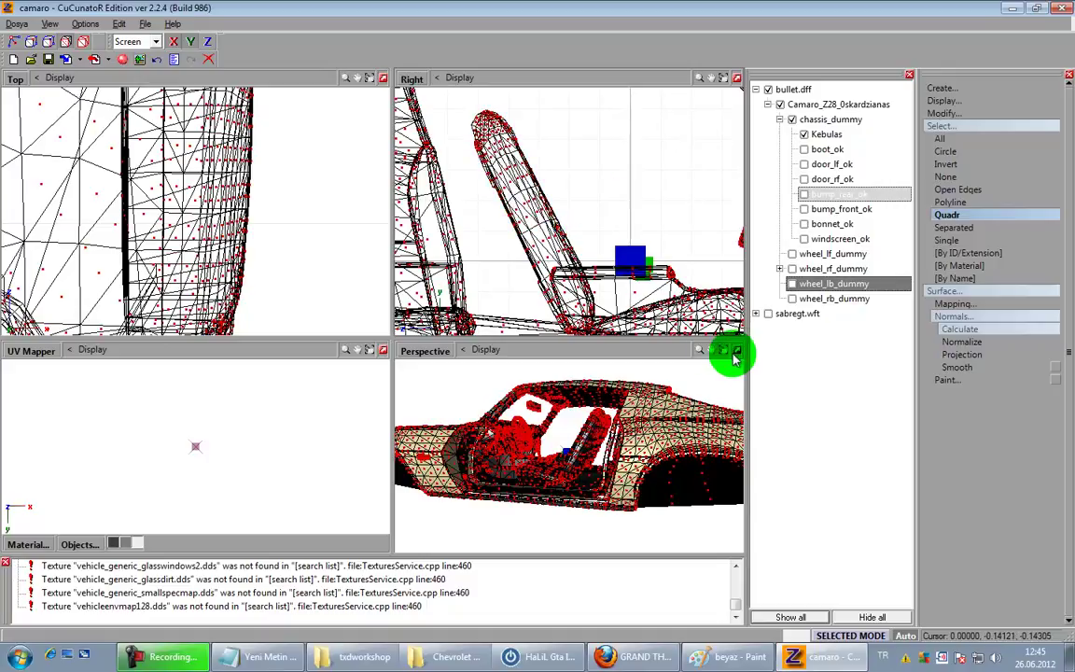
# Step: Select the passenger-side front fender of Kebulas in the Perspective view with the Separated selection tool
pyautogui.click(737, 350)
pyautogui.moveTo(551, 381); pyautogui.dragTo(558, 340, button='middle')
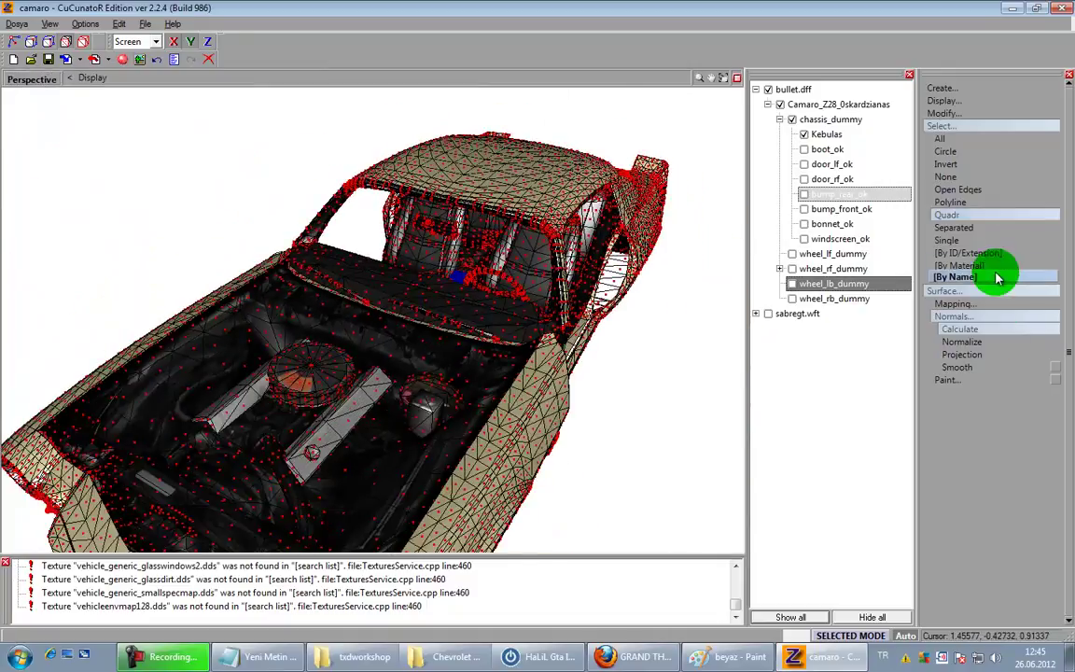
pyautogui.click(971, 113)
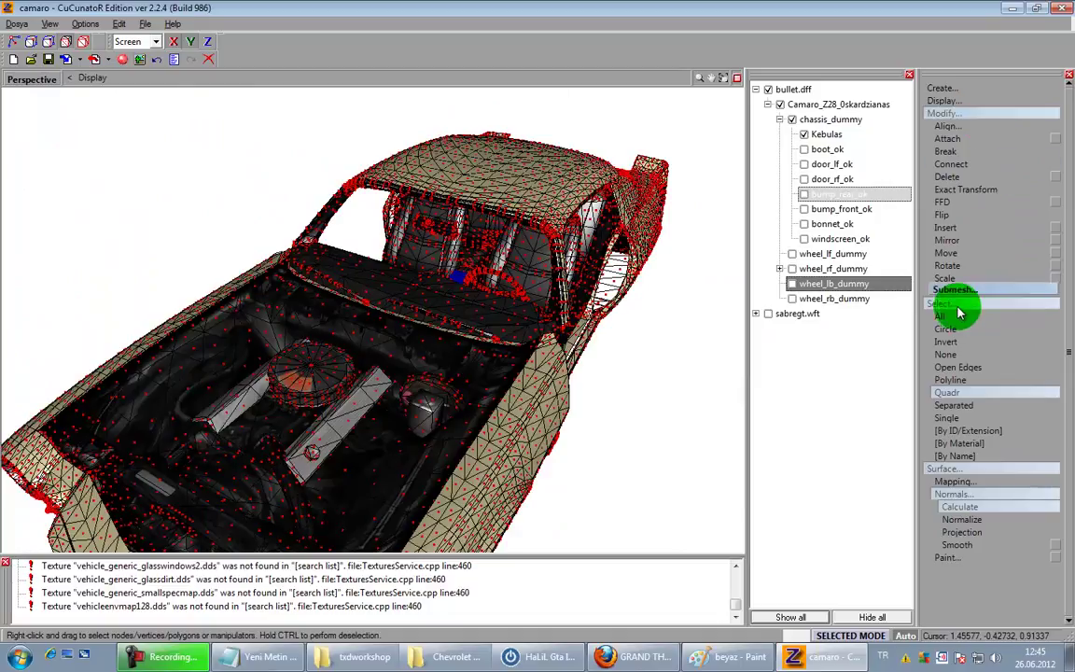
pyautogui.click(967, 404)
pyautogui.click(948, 290)
pyautogui.moveTo(573, 417); pyautogui.dragTo(535, 373, button='middle')
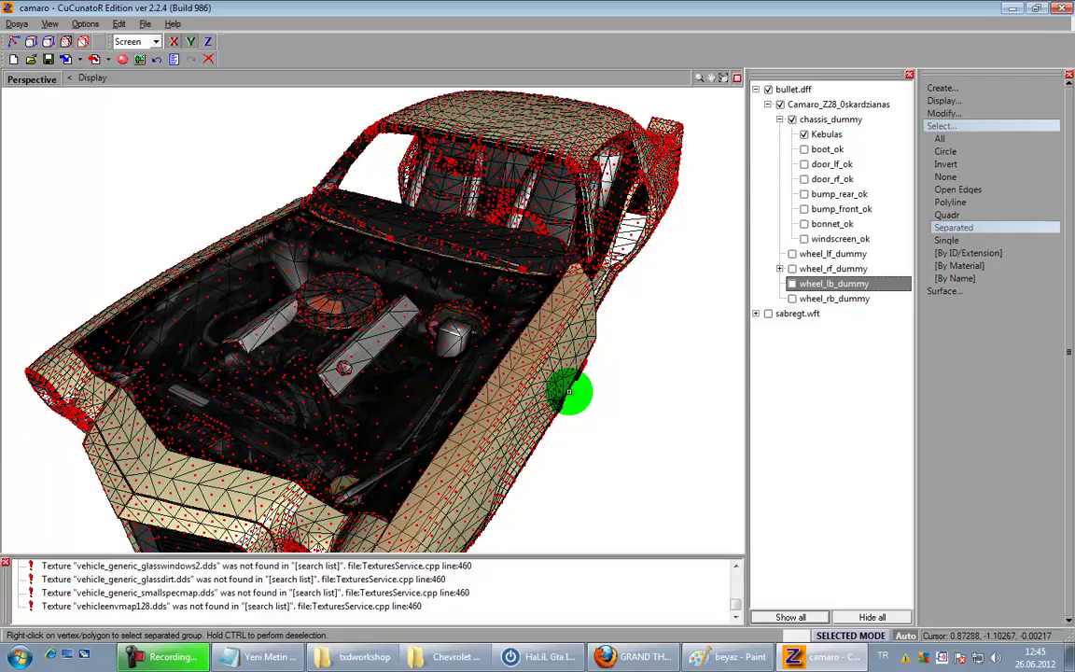
pyautogui.moveTo(509, 353); pyautogui.dragTo(480, 281, button='middle')
pyautogui.click(465, 269)
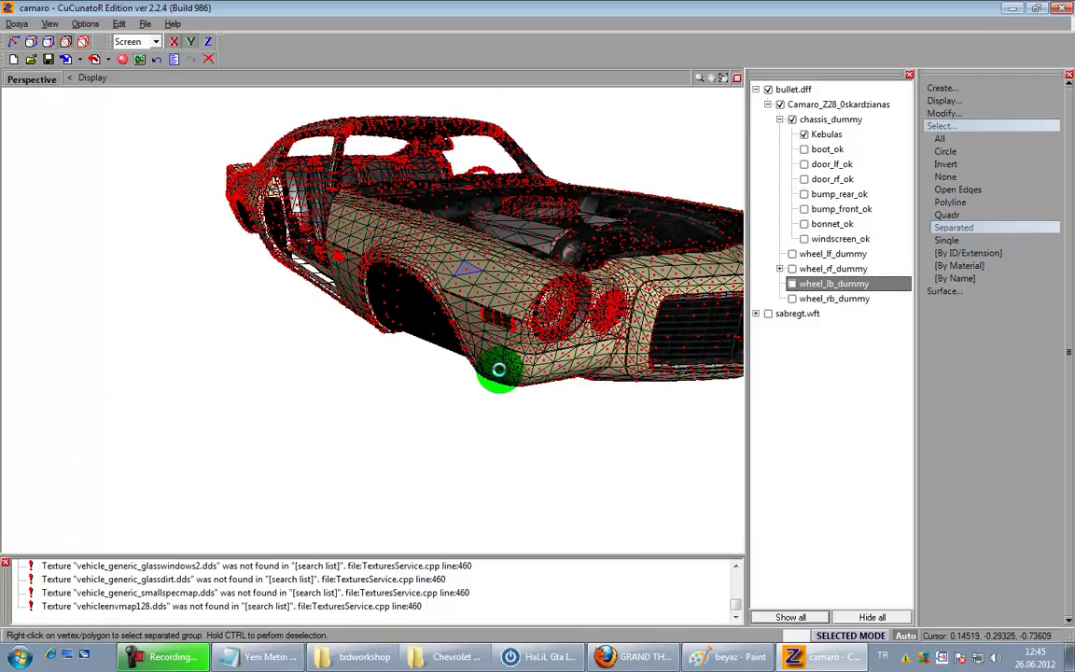
pyautogui.rightClick(499, 370)
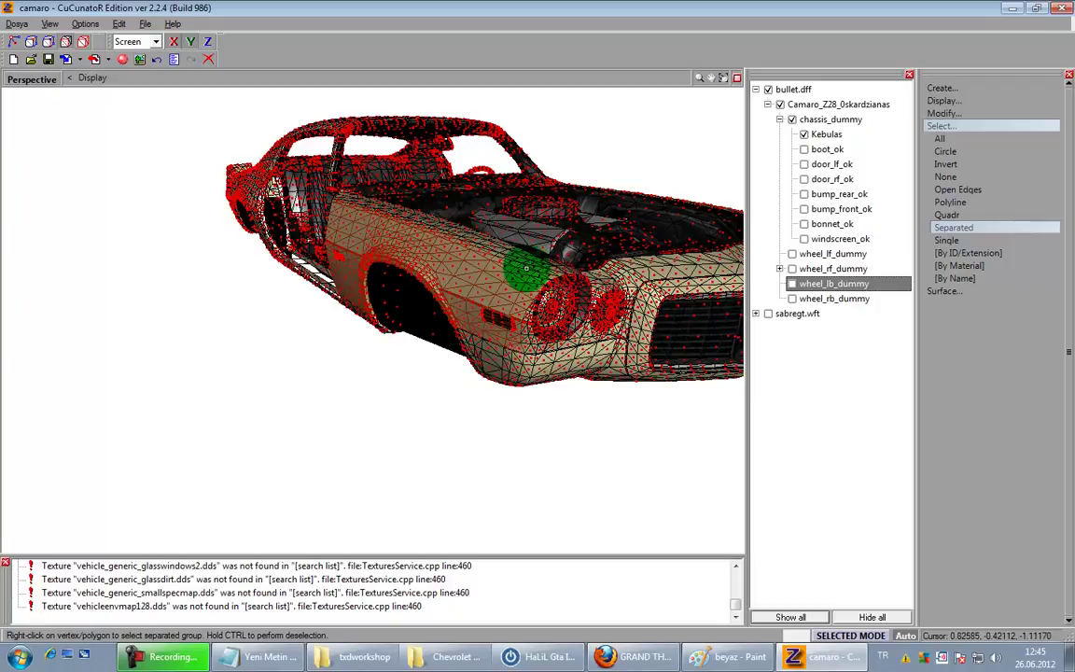
# Step: Add the painted nose panels around the headlight, fog light and grille to the selection
pyautogui.rightClick(533, 265)
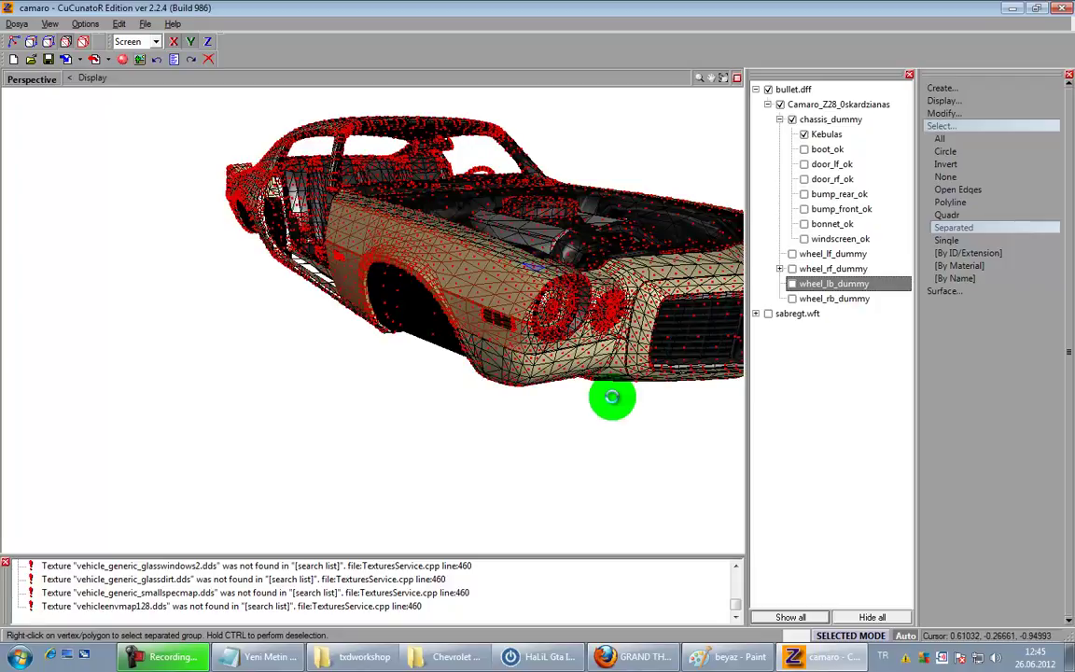
pyautogui.moveTo(612, 409); pyautogui.dragTo(602, 423)
pyautogui.moveTo(602, 422); pyautogui.dragTo(596, 328, button='middle')
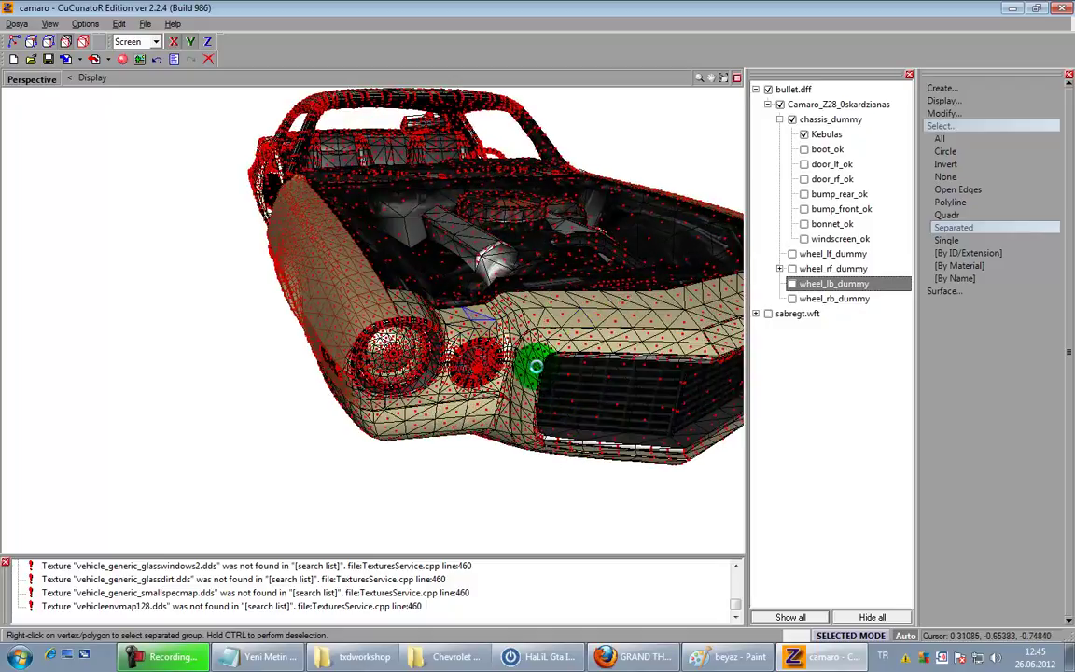
pyautogui.moveTo(538, 381); pyautogui.dragTo(567, 394, button='middle')
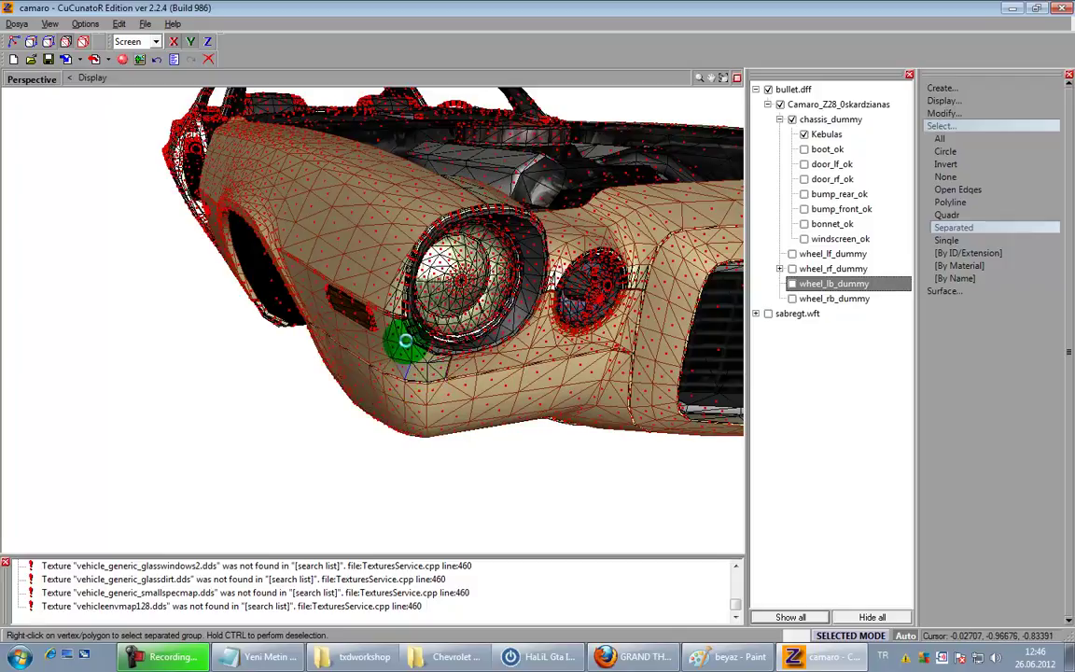
# Step: Add the driver-side front fender, including its lower section ahead of the wheel arch, to the selection
pyautogui.moveTo(554, 402)
pyautogui.mouseDown(button='middle')
pyautogui.moveTo(542, 402)
pyautogui.moveTo(558, 406)
pyautogui.mouseUp(button='middle')
pyautogui.scroll(-3, 556, 399)
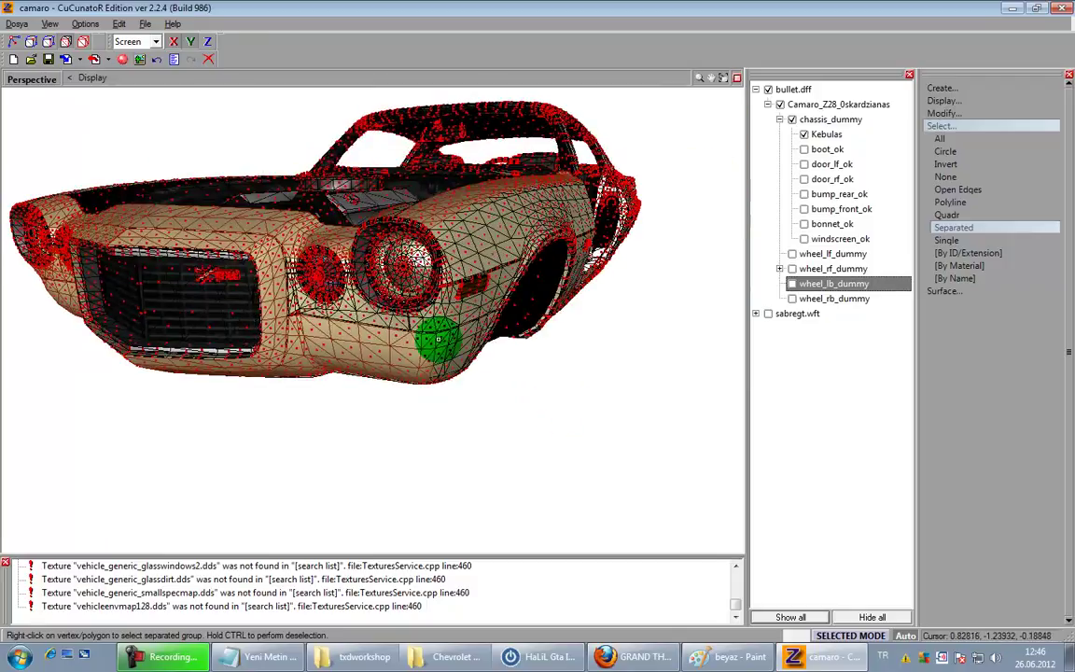
pyautogui.scroll(3, 435, 319)
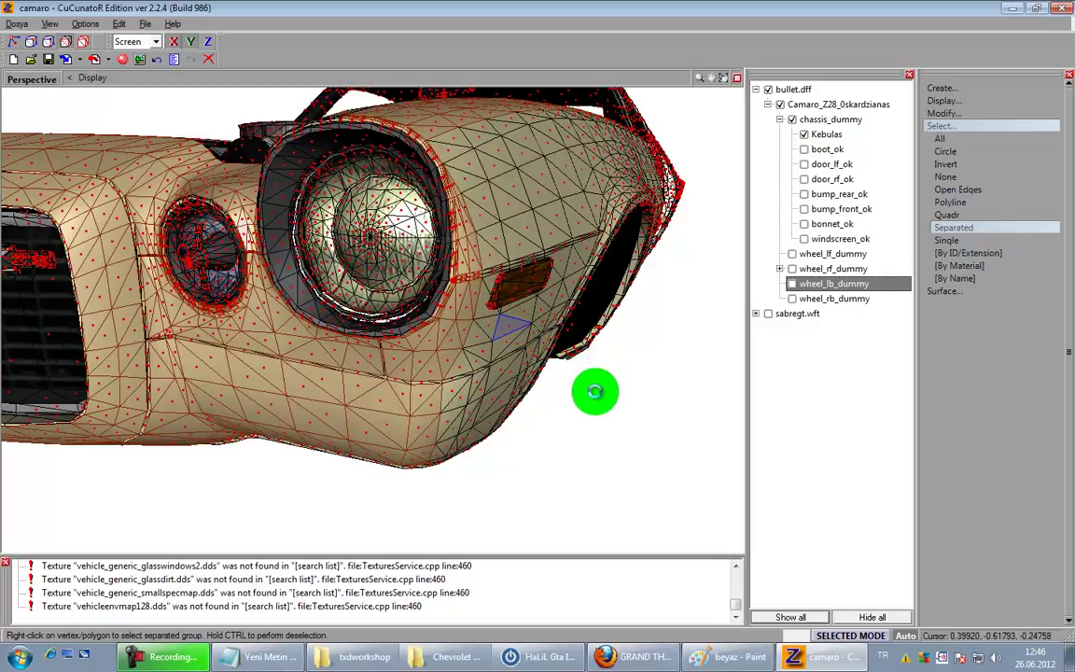
pyautogui.moveTo(596, 391); pyautogui.dragTo(570, 368, button='middle')
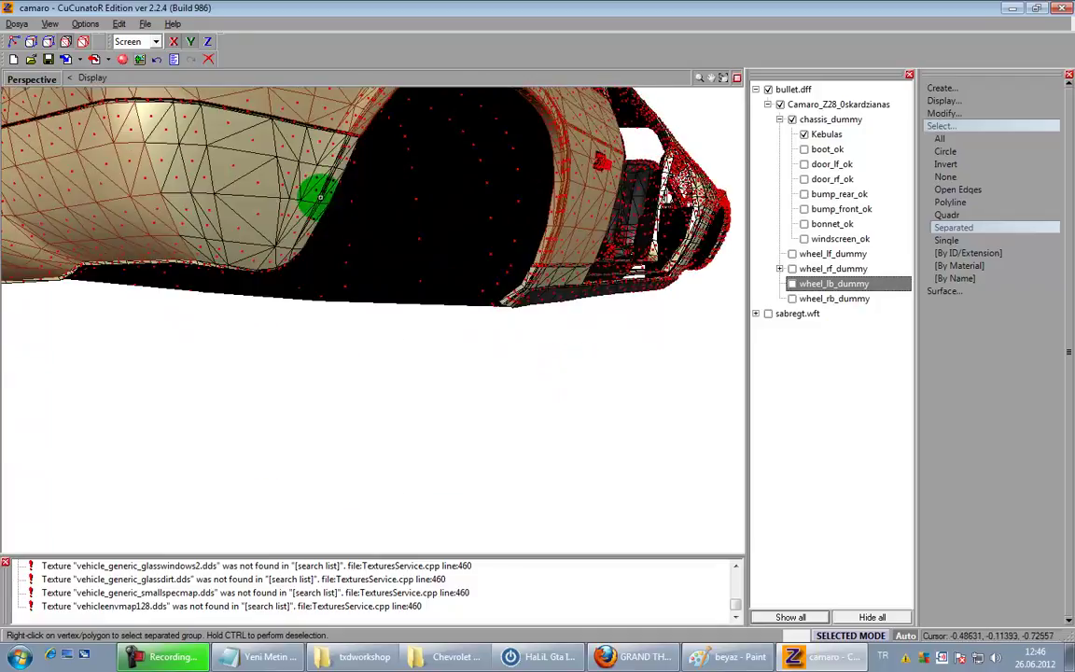
pyautogui.rightClick(300, 197)
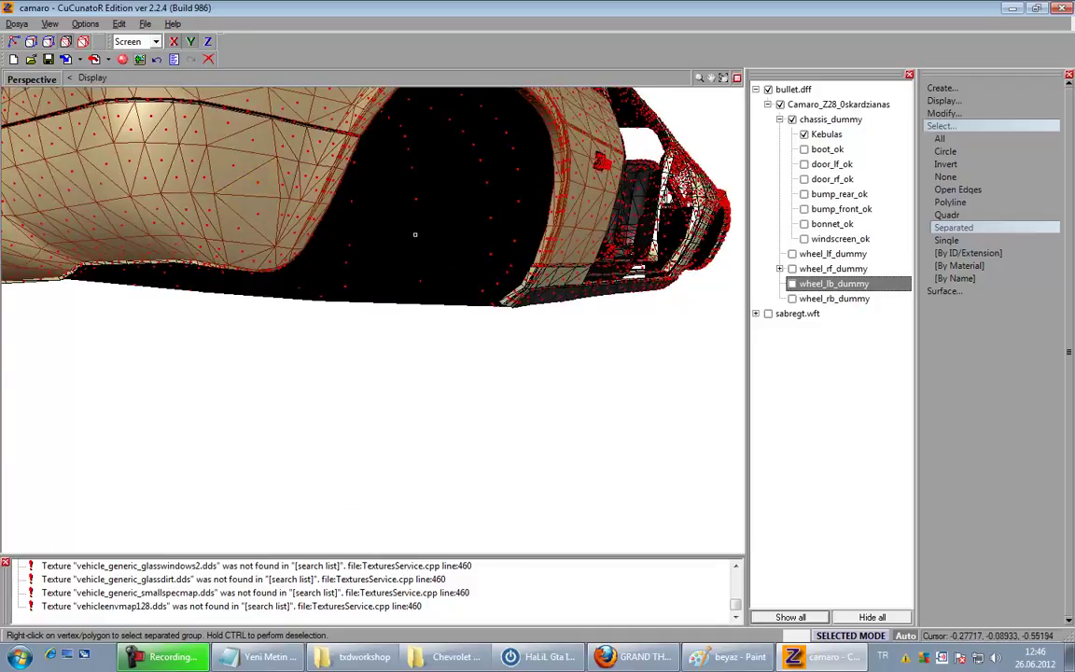
# Step: Add the driver-side sill below the door opening and the rear quarter panel to the selection
pyautogui.moveTo(406, 233); pyautogui.dragTo(484, 282, button='middle')
pyautogui.moveTo(484, 282)
pyautogui.mouseDown()
pyautogui.moveTo(556, 305)
pyautogui.moveTo(547, 298)
pyautogui.moveTo(463, 324)
pyautogui.moveTo(452, 347)
pyautogui.moveTo(353, 250)
pyautogui.moveTo(350, 266)
pyautogui.moveTo(420, 311)
pyautogui.moveTo(470, 243)
pyautogui.mouseUp()
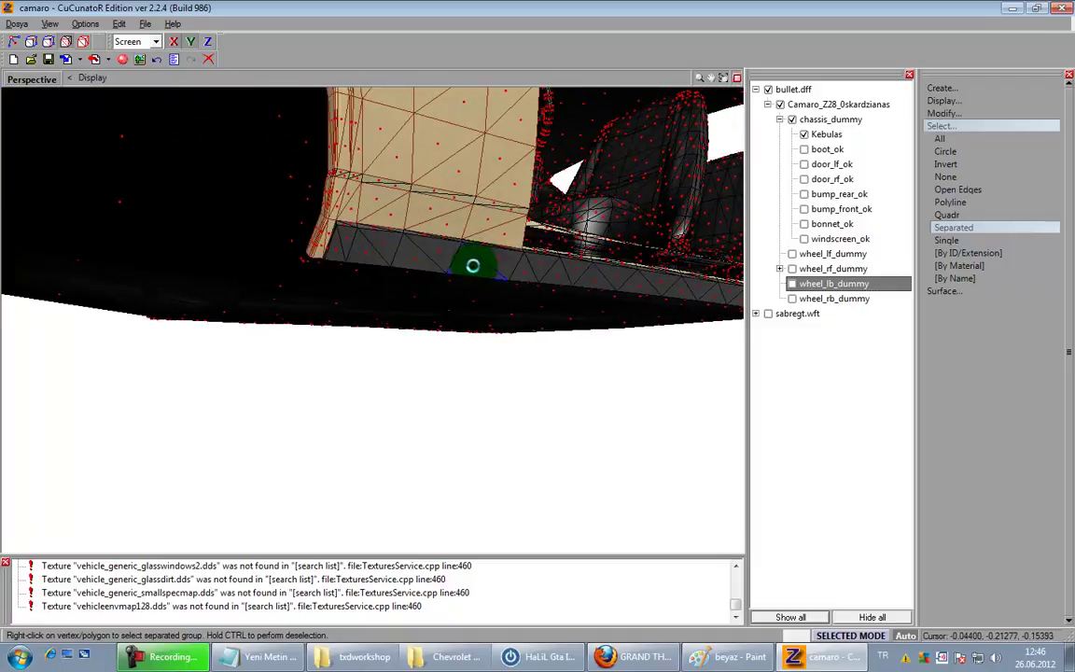
pyautogui.rightClick(492, 210)
pyautogui.moveTo(570, 329)
pyautogui.mouseDown()
pyautogui.moveTo(426, 351)
pyautogui.moveTo(480, 350)
pyautogui.mouseUp()
pyautogui.scroll(-3, 531, 330)
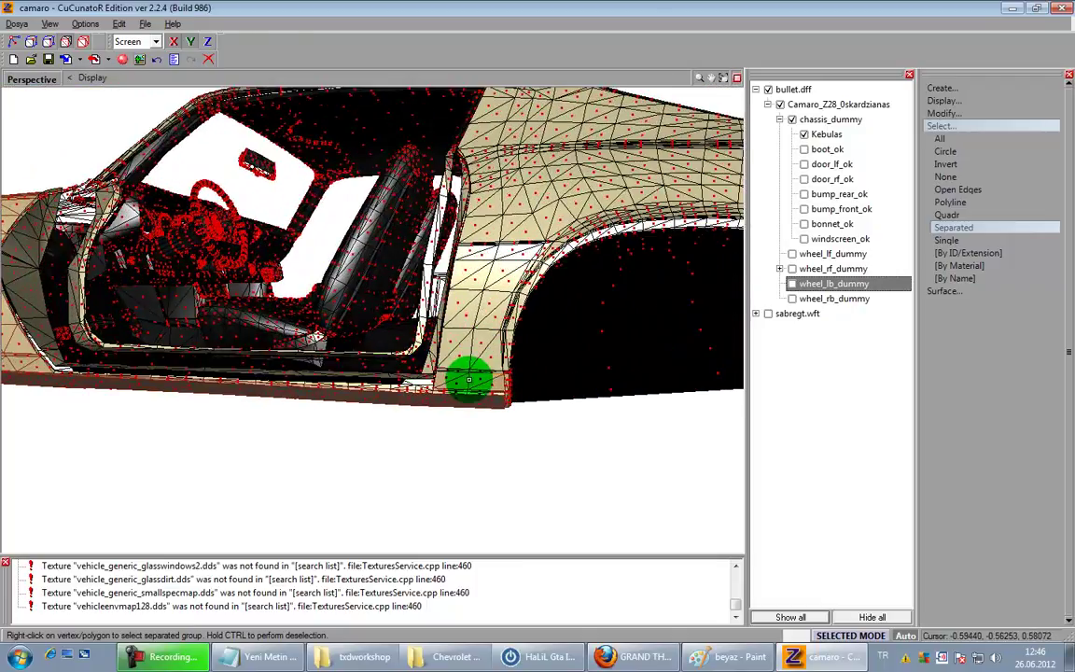
pyautogui.scroll(2, 469, 379)
pyautogui.rightClick(483, 324)
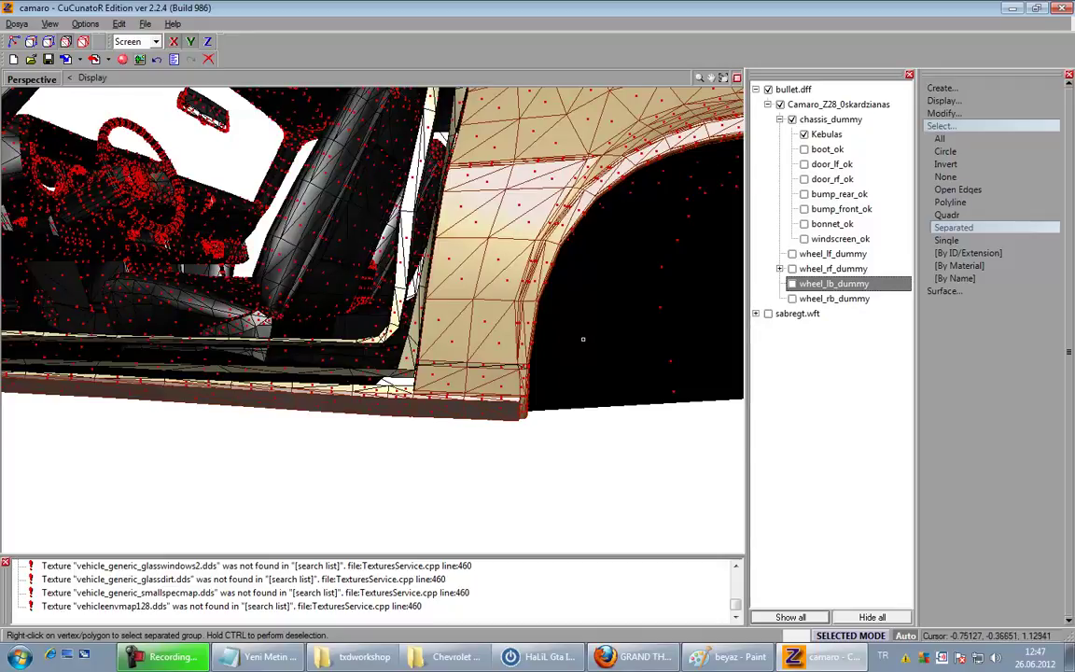
# Step: Add the painted body panels between the rear window and the trunk opening to the selection
pyautogui.scroll(-5, 507, 347)
pyautogui.moveTo(506, 351); pyautogui.dragTo(400, 396, button='middle')
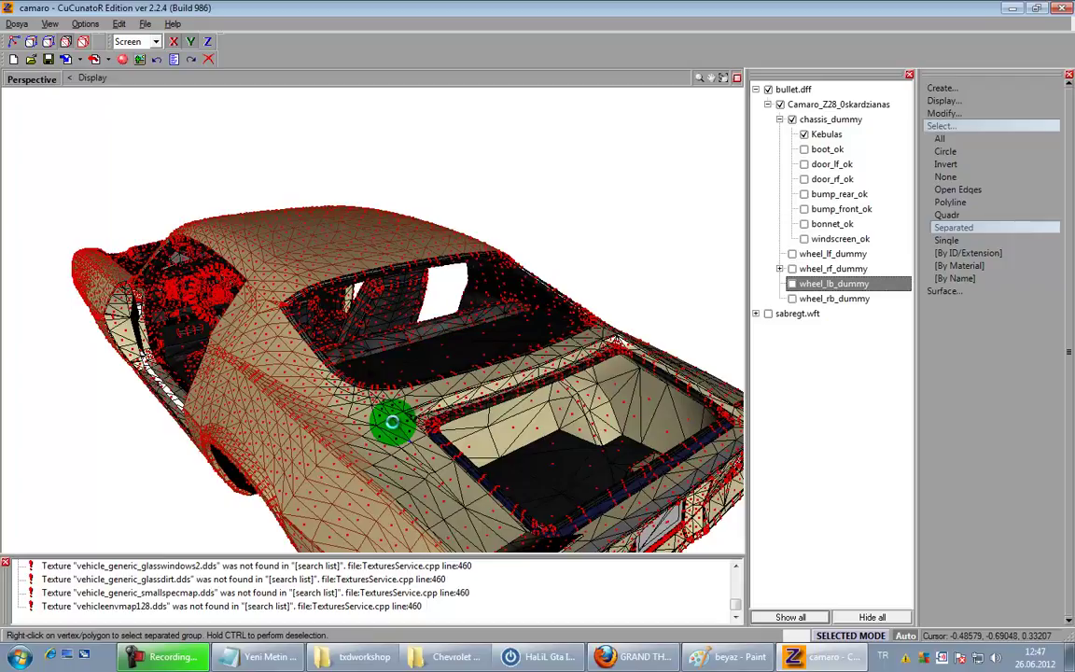
pyautogui.moveTo(418, 426); pyautogui.dragTo(212, 360, button='middle')
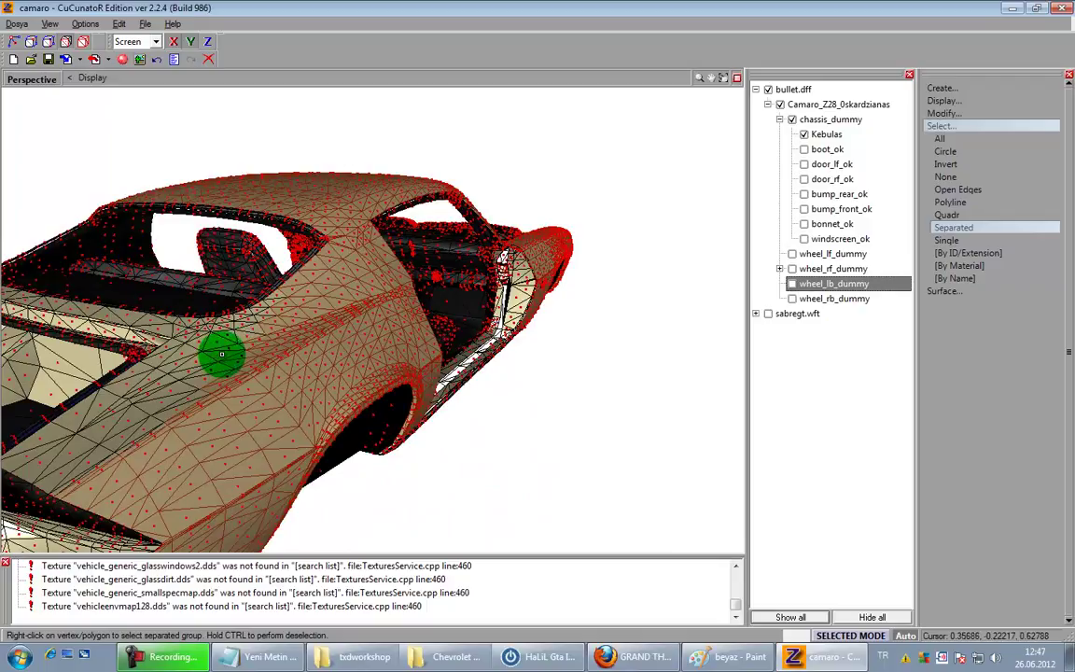
pyautogui.moveTo(269, 347); pyautogui.dragTo(192, 407, button='middle')
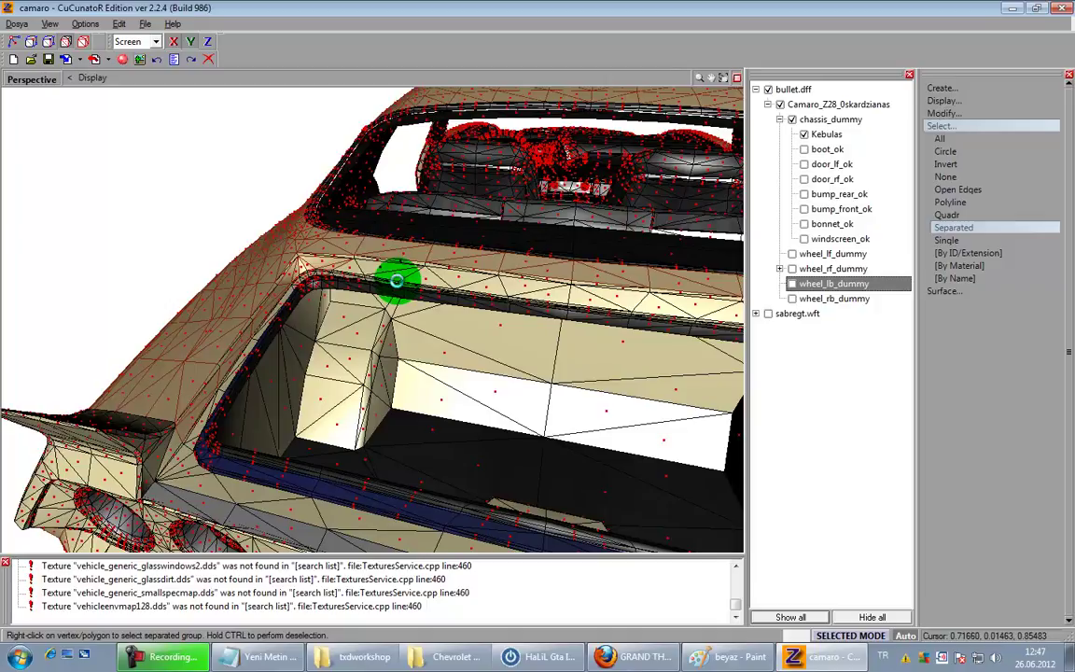
pyautogui.rightClick(398, 281)
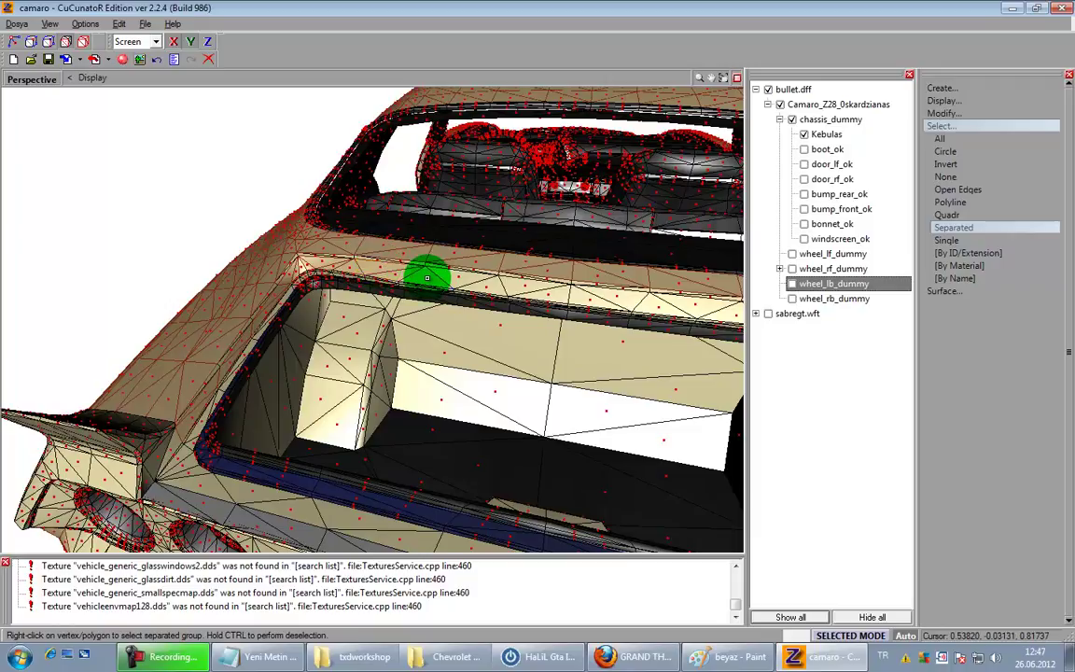
pyautogui.moveTo(468, 281); pyautogui.dragTo(494, 252, button='middle')
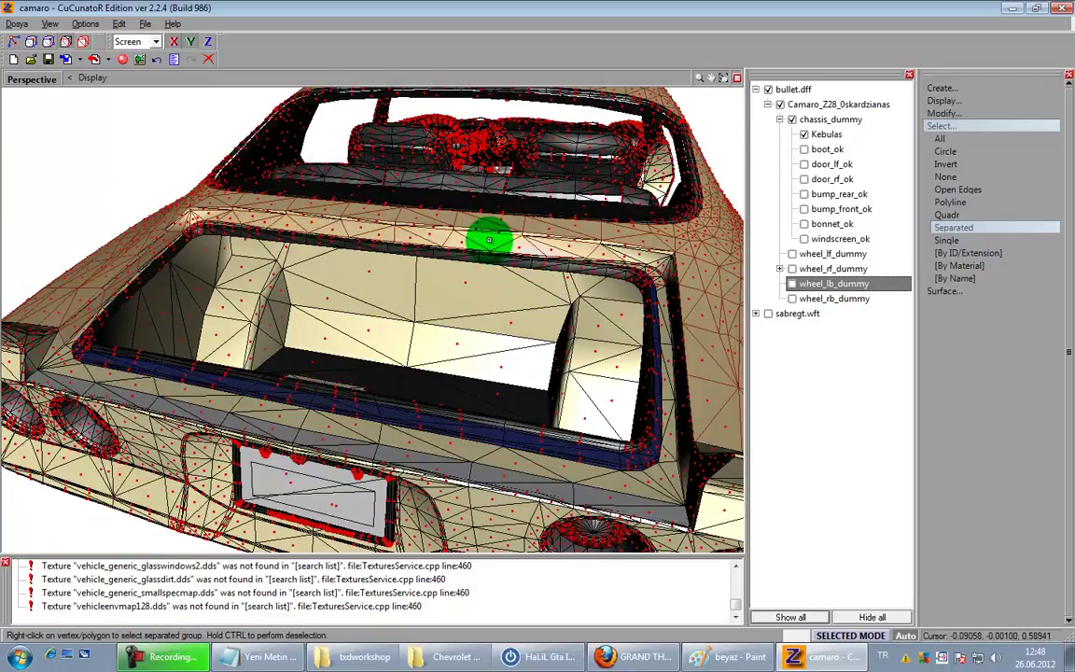
# Step: Add the rear panel around the taillights and the lower rear valance to the selection, and save the camaro scene
pyautogui.moveTo(563, 420); pyautogui.dragTo(422, 434, button='middle')
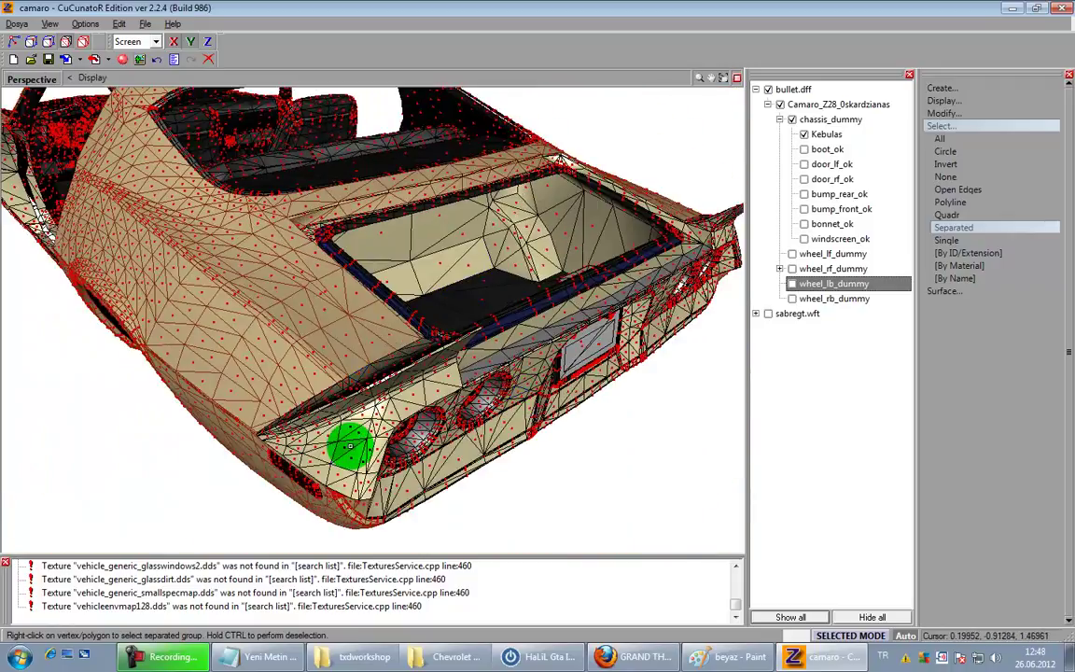
pyautogui.moveTo(331, 413); pyautogui.dragTo(379, 350, button='middle')
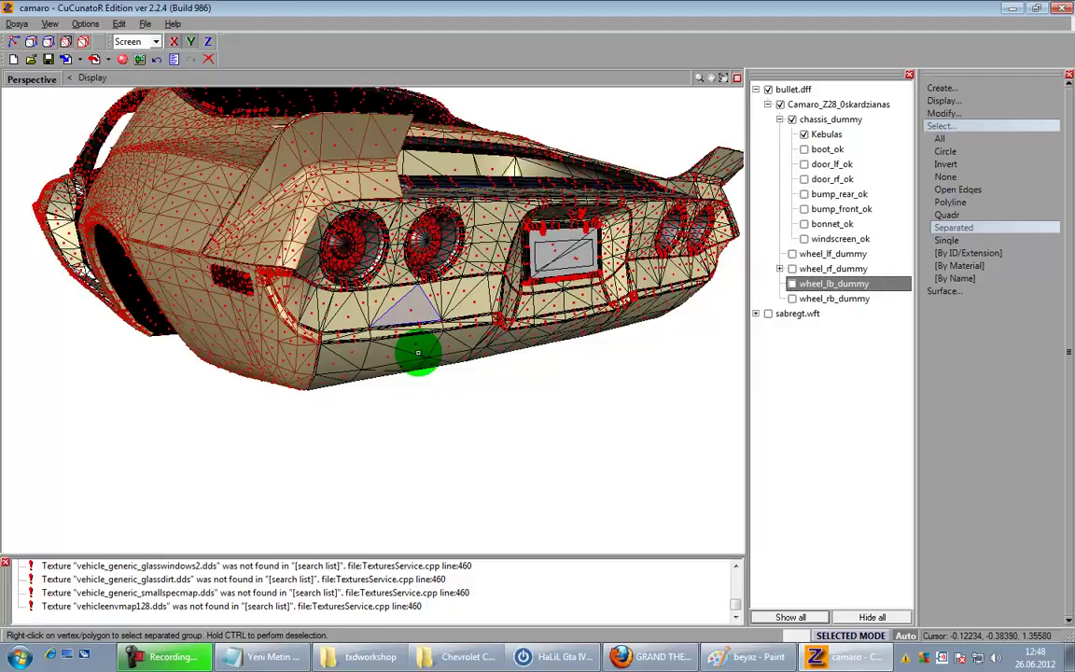
pyautogui.rightClick(418, 352)
pyautogui.click(47, 58)
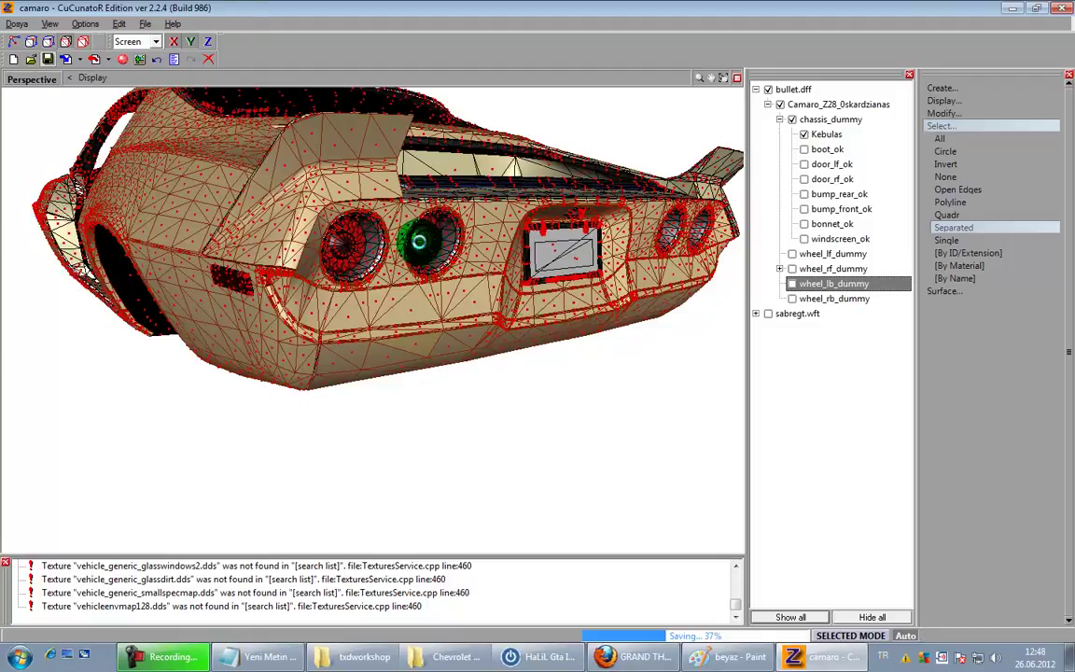
pyautogui.moveTo(588, 358); pyautogui.dragTo(549, 362, button='middle')
pyautogui.moveTo(629, 324); pyautogui.dragTo(56, 310, button='middle')
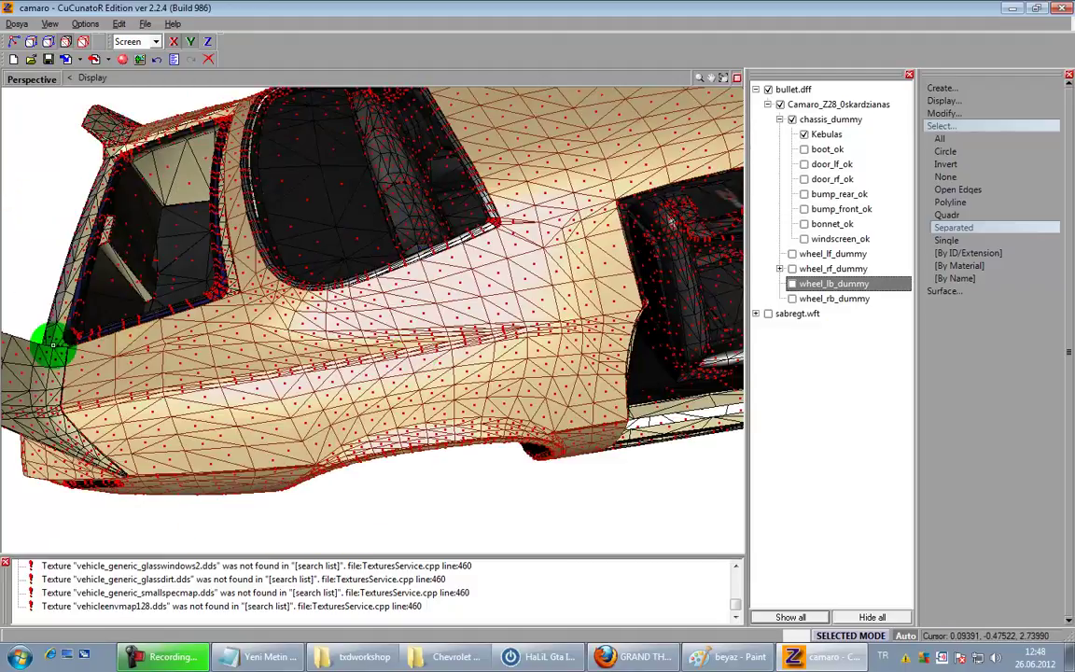
# Step: Add the spoiler end pieces on both rear quarter panels to the selection
pyautogui.moveTo(63, 371); pyautogui.dragTo(129, 168, button='middle')
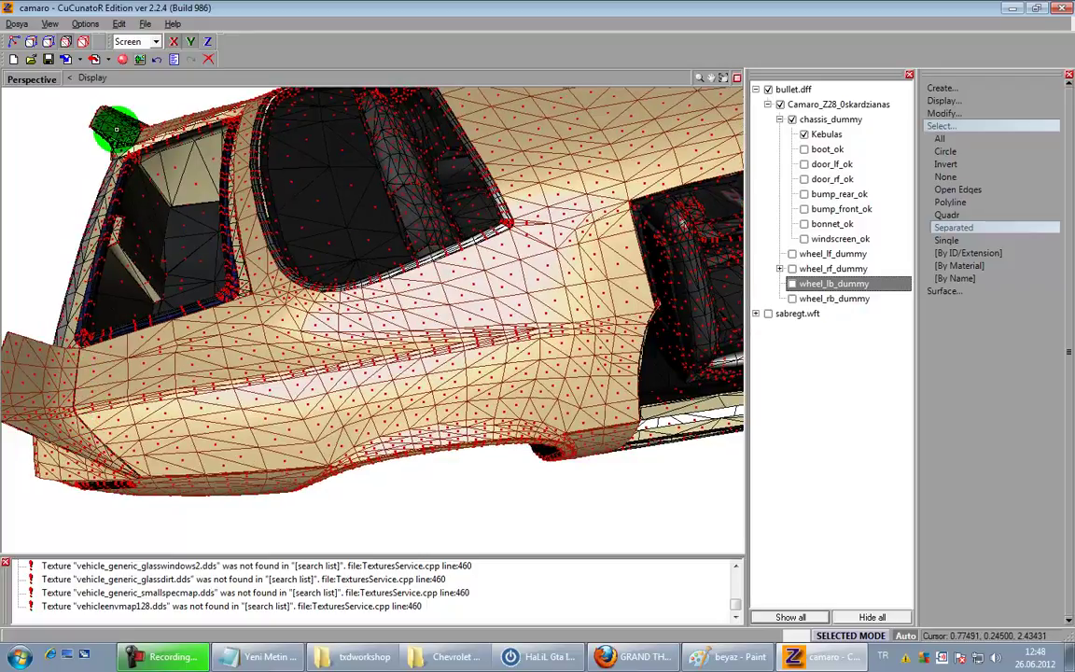
pyautogui.moveTo(116, 127); pyautogui.dragTo(635, 346, button='middle')
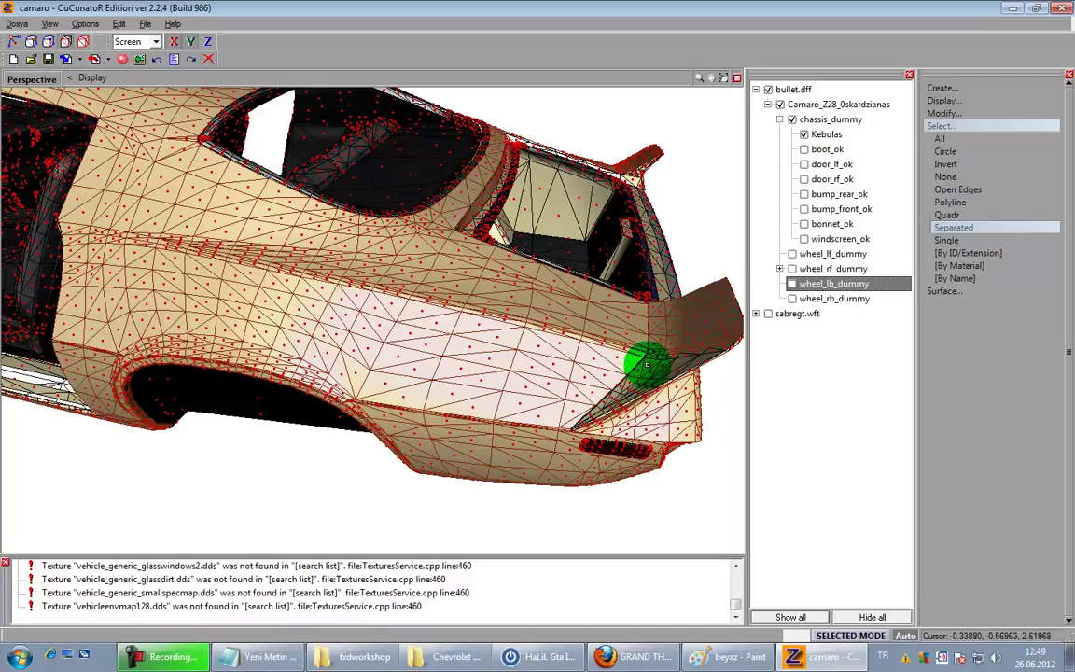
pyautogui.moveTo(647, 364); pyautogui.dragTo(432, 329, button='middle')
pyautogui.scroll(5, 445, 334)
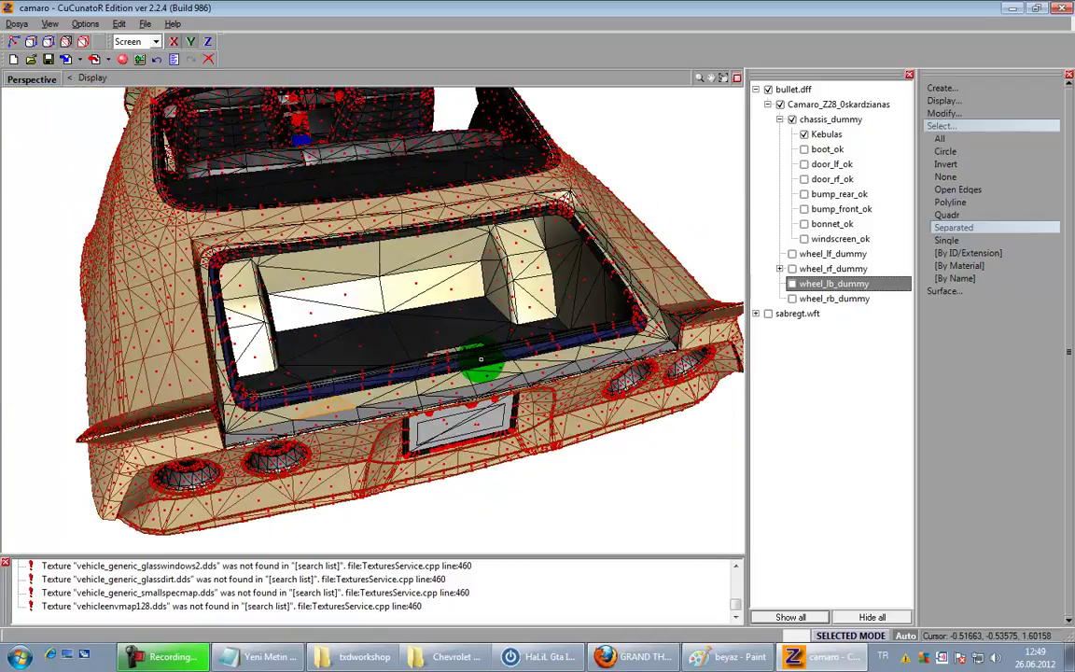
pyautogui.moveTo(238, 418); pyautogui.dragTo(19, 289, button='middle')
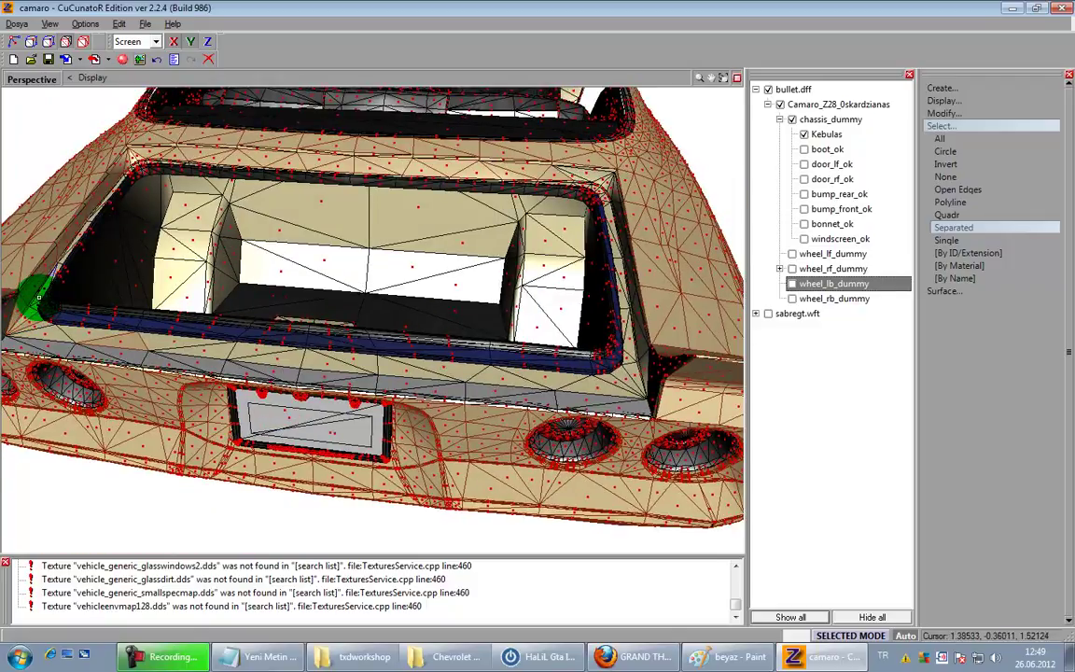
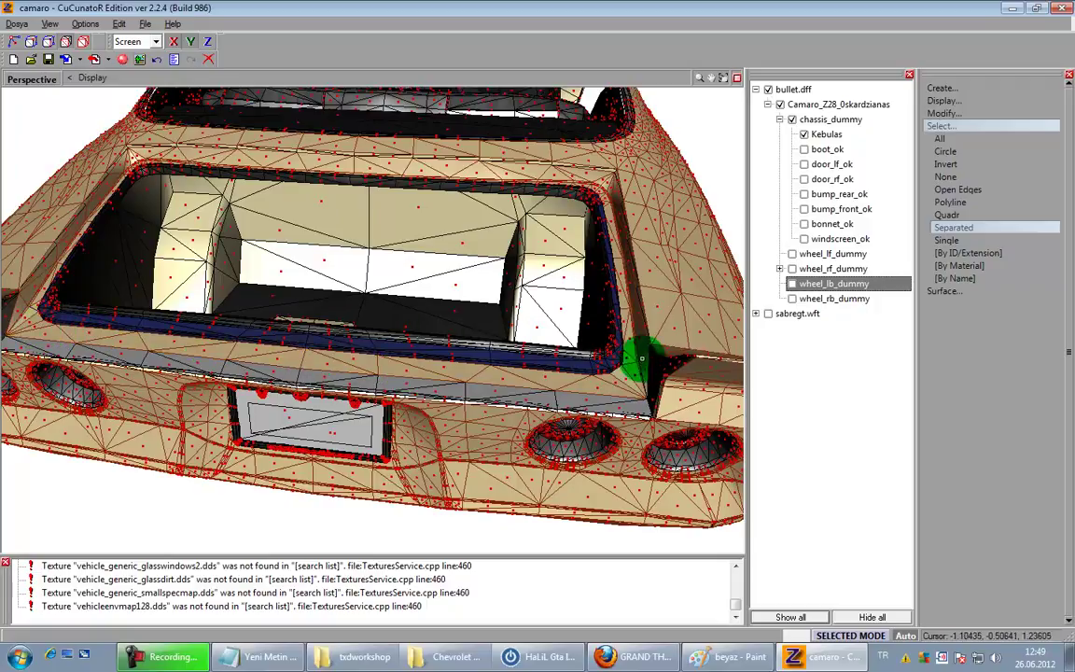
# Step: Detach the selected painted body panels from the Kebulas object as a separate object
pyautogui.scroll(-4, 641, 365)
pyautogui.moveTo(658, 369); pyautogui.dragTo(577, 411, button='middle')
pyautogui.press('space')
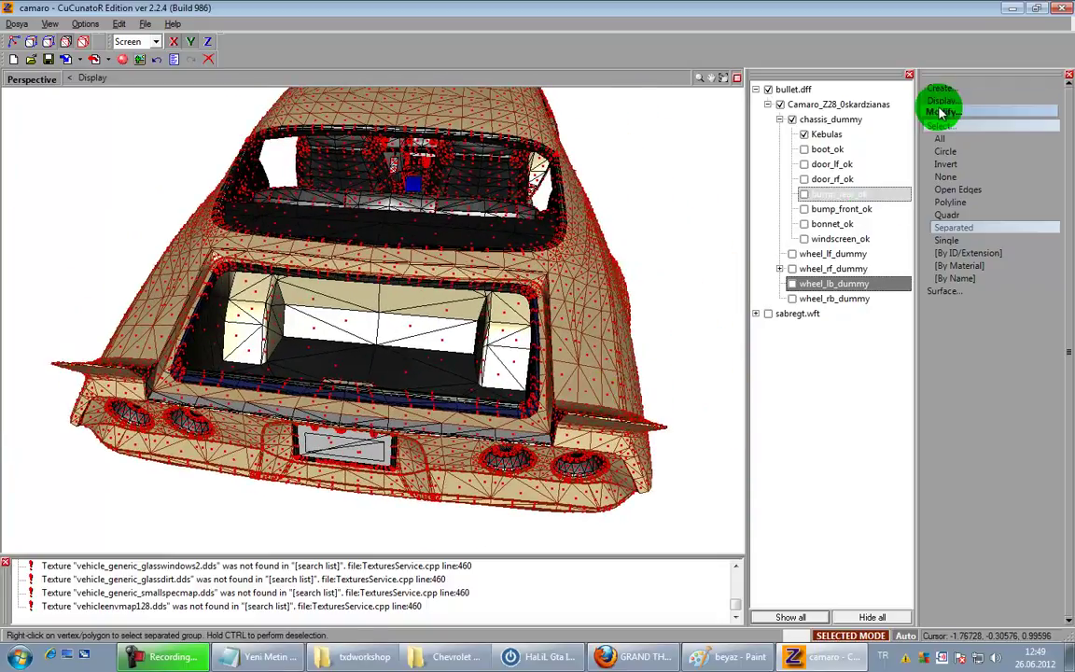
pyautogui.click(940, 112)
pyautogui.click(971, 290)
pyautogui.click(971, 342)
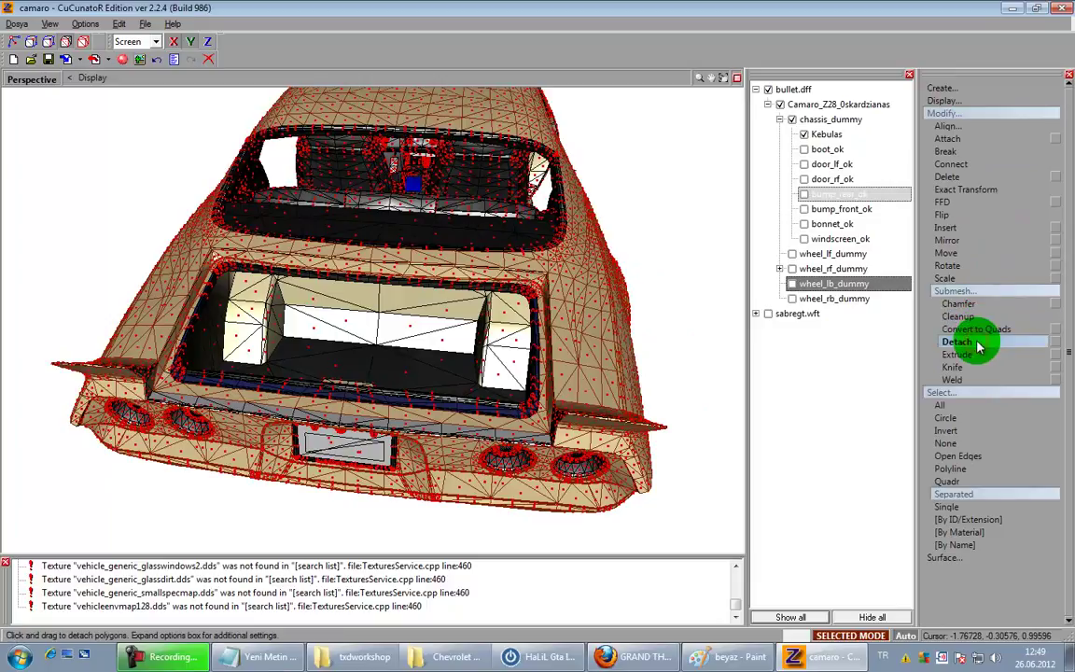
pyautogui.click(621, 351)
pyautogui.moveTo(628, 368); pyautogui.dragTo(700, 449, button='middle')
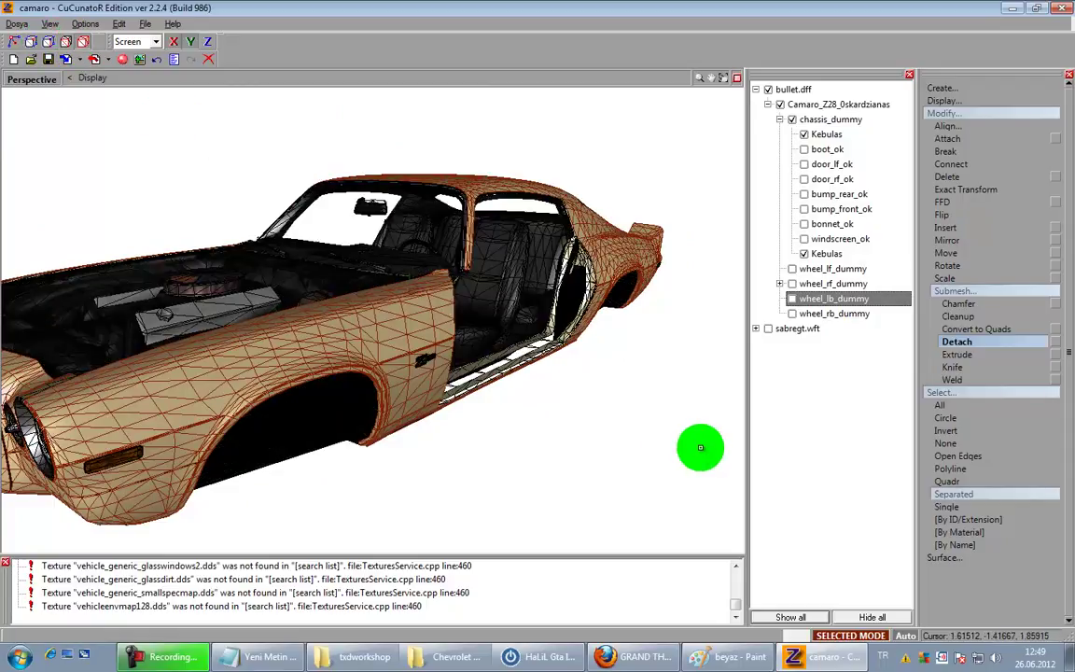
# Step: Rename the detached painted panels object as bodyshell and hide it
pyautogui.doubleClick(840, 254)
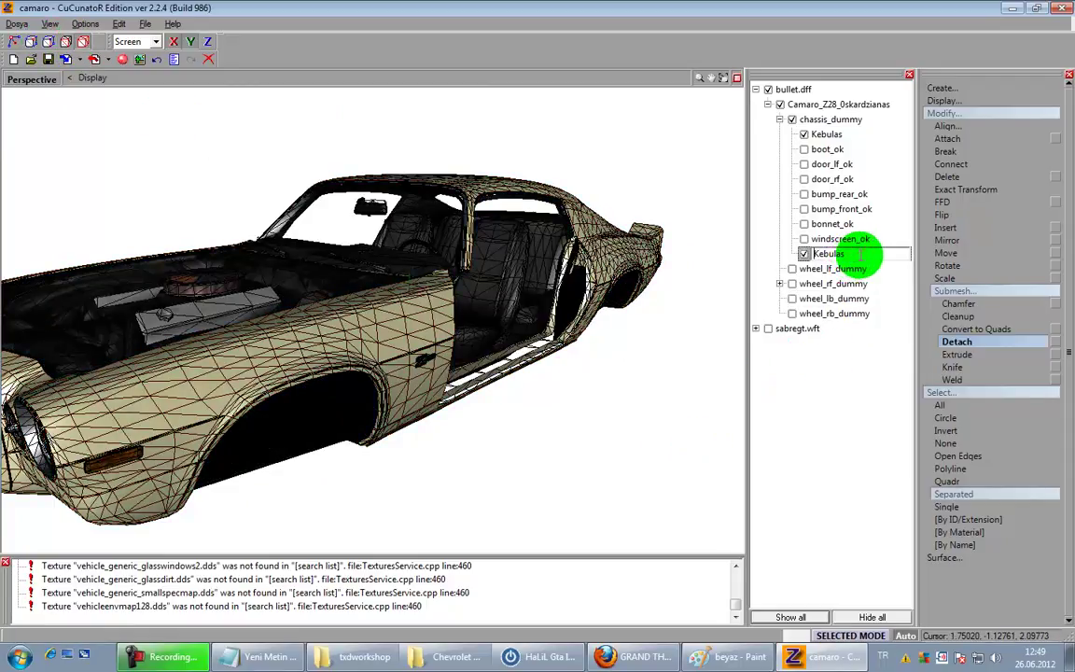
pyautogui.write('b')
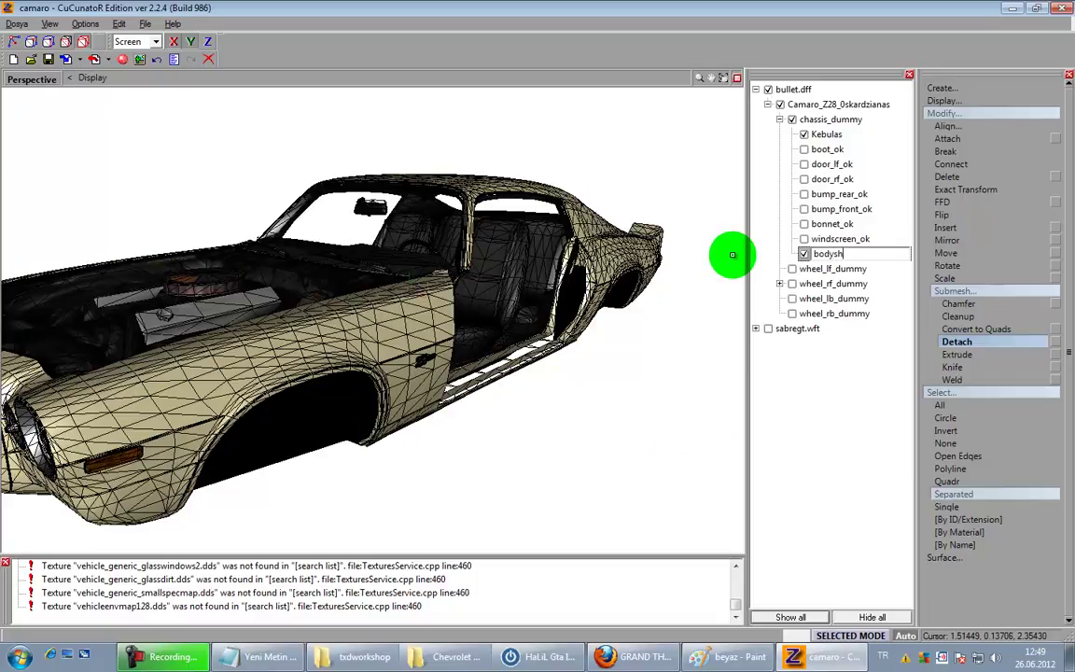
pyautogui.click(822, 252)
# Step: Rename the remaining Kebulas object as chasis_L0
pyautogui.moveTo(380, 321); pyautogui.dragTo(509, 270, button='middle')
pyautogui.doubleClick(852, 134)
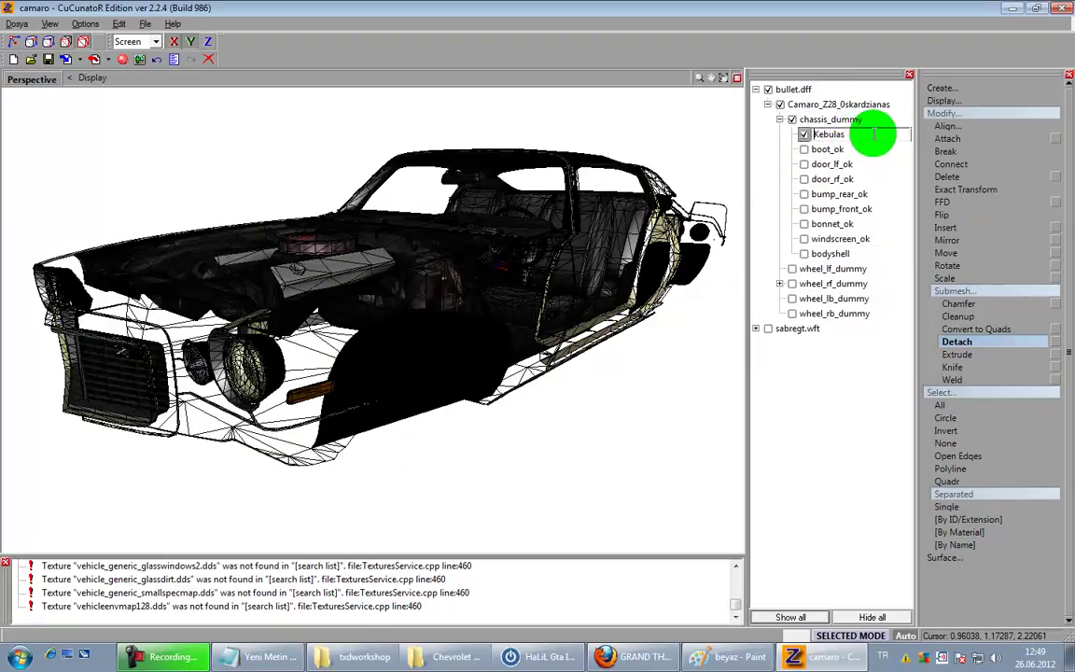
pyautogui.write('chasis_L0')
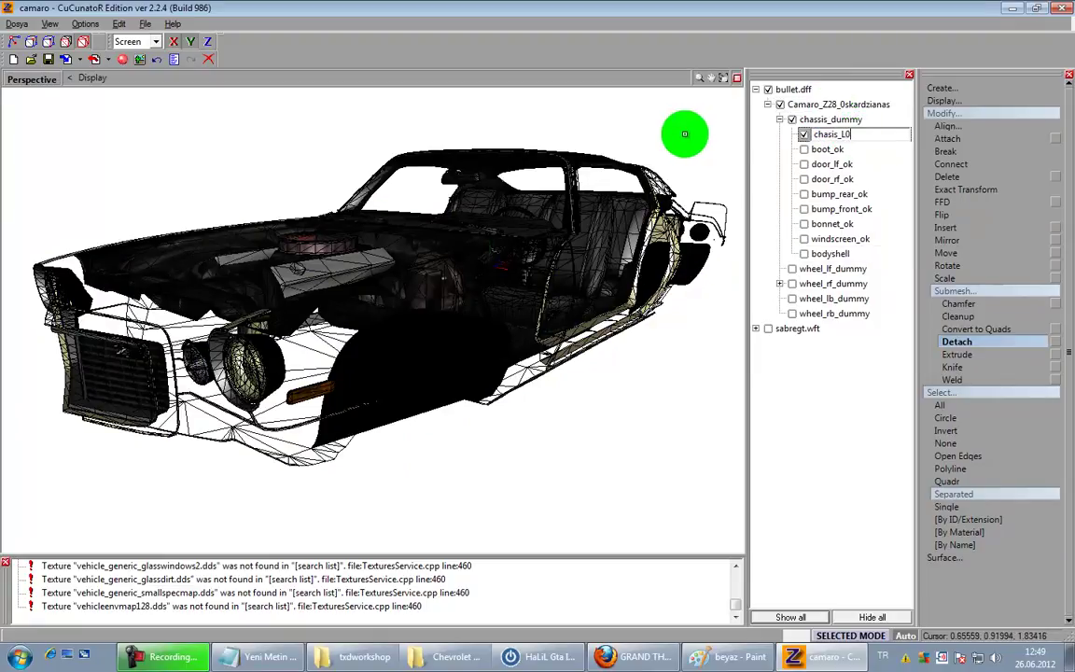
# Step: Select the round inner polygons of the passenger-side headlight in chasis_L0 and delete them
pyautogui.moveTo(439, 373); pyautogui.dragTo(664, 292, button='middle')
pyautogui.moveTo(551, 391); pyautogui.dragTo(507, 294, button='middle')
pyautogui.scroll(3, 507, 294)
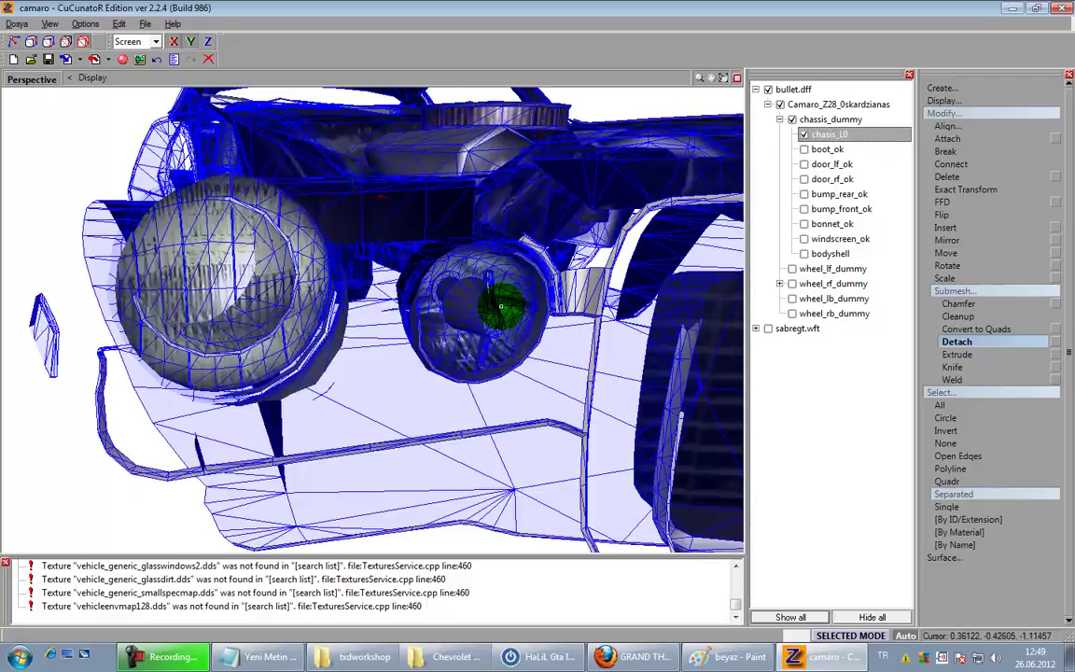
pyautogui.scroll(-3, 507, 293)
pyautogui.click(65, 39)
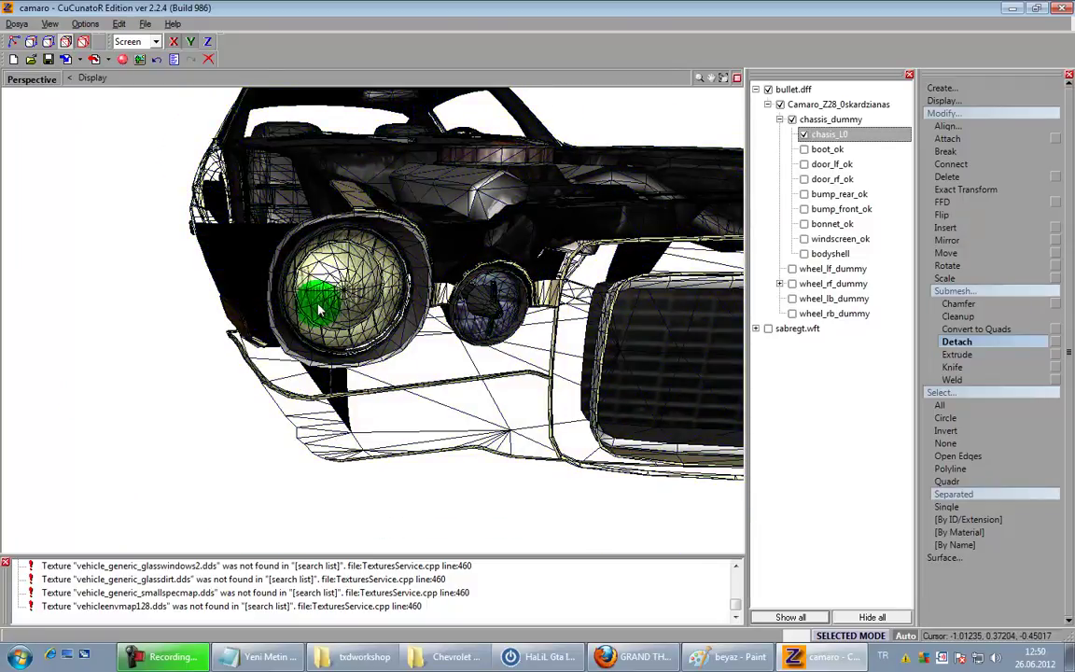
pyautogui.click(366, 308)
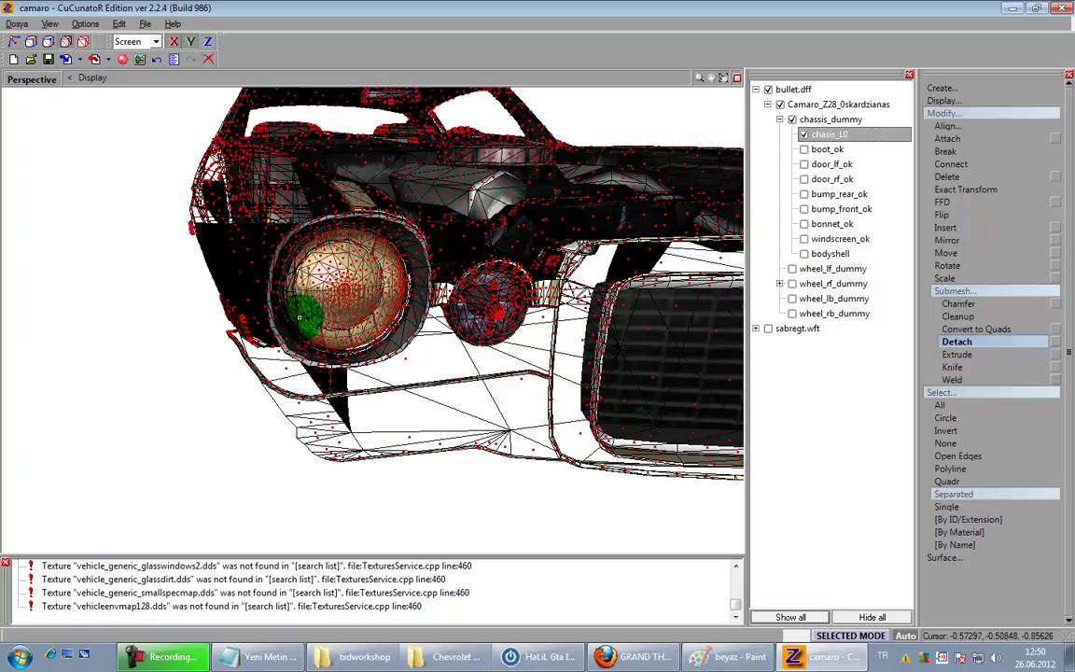
pyautogui.press('space')
pyautogui.moveTo(420, 336)
pyautogui.mouseDown(button='middle')
pyautogui.moveTo(387, 340)
pyautogui.moveTo(422, 336)
pyautogui.mouseUp(button='middle')
pyautogui.click(402, 344)
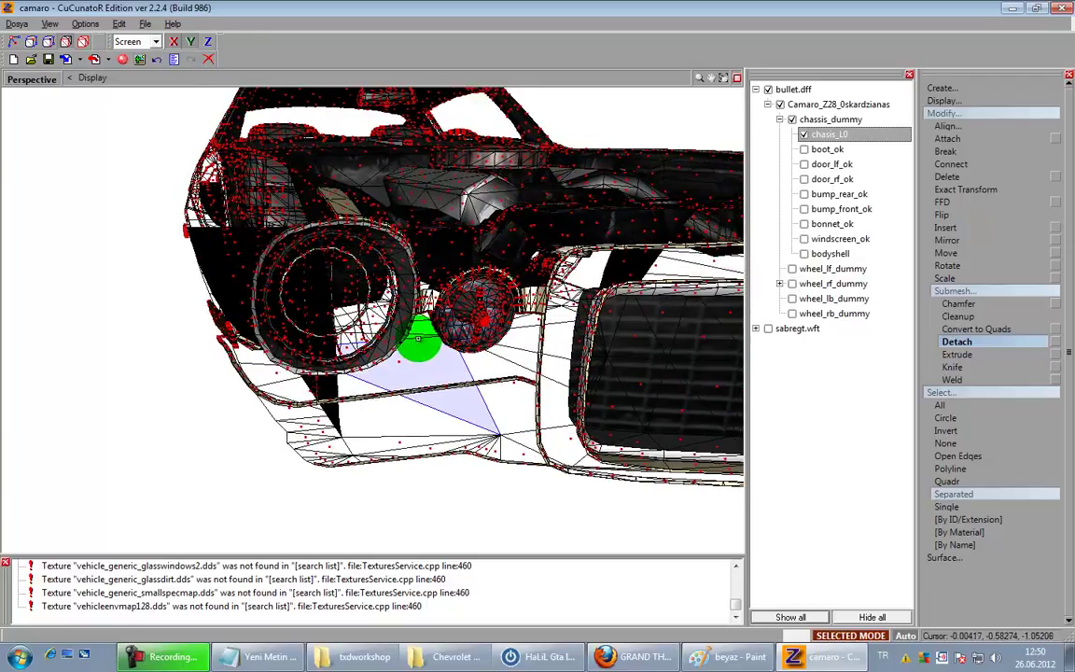
# Step: Select the round inner polygons of the driver-side headlight in chasis_L0 and delete them
pyautogui.press('space')
pyautogui.scroll(2, 377, 302)
pyautogui.scroll(-1, 369, 292)
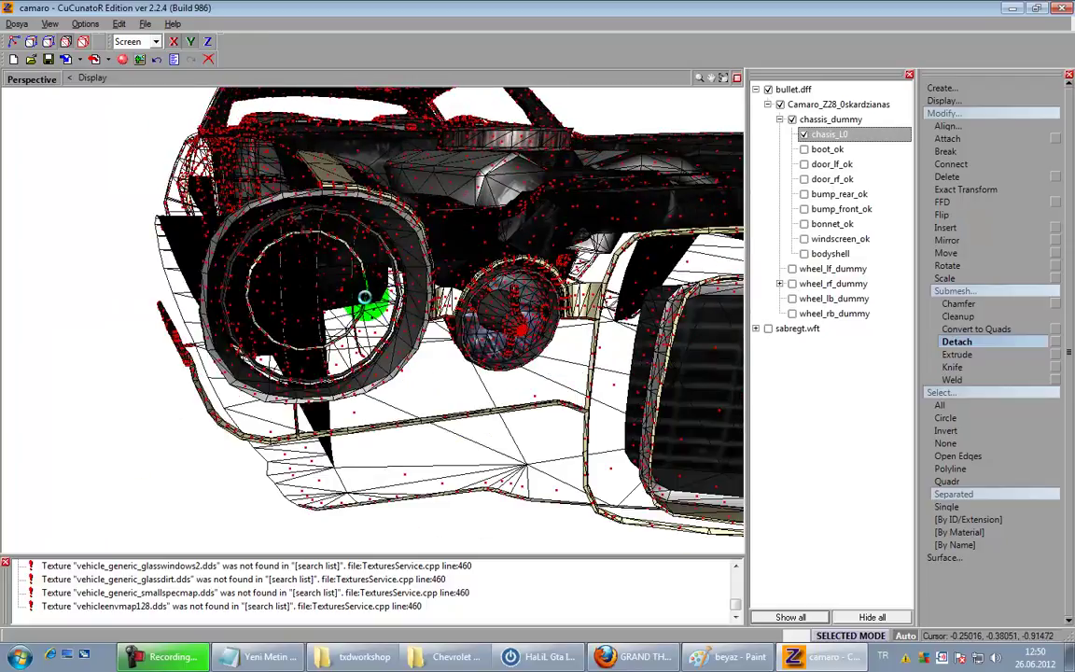
pyautogui.moveTo(527, 335)
pyautogui.mouseDown(button='middle')
pyautogui.moveTo(439, 332)
pyautogui.moveTo(492, 344)
pyautogui.moveTo(476, 355)
pyautogui.moveTo(511, 338)
pyautogui.mouseUp(button='middle')
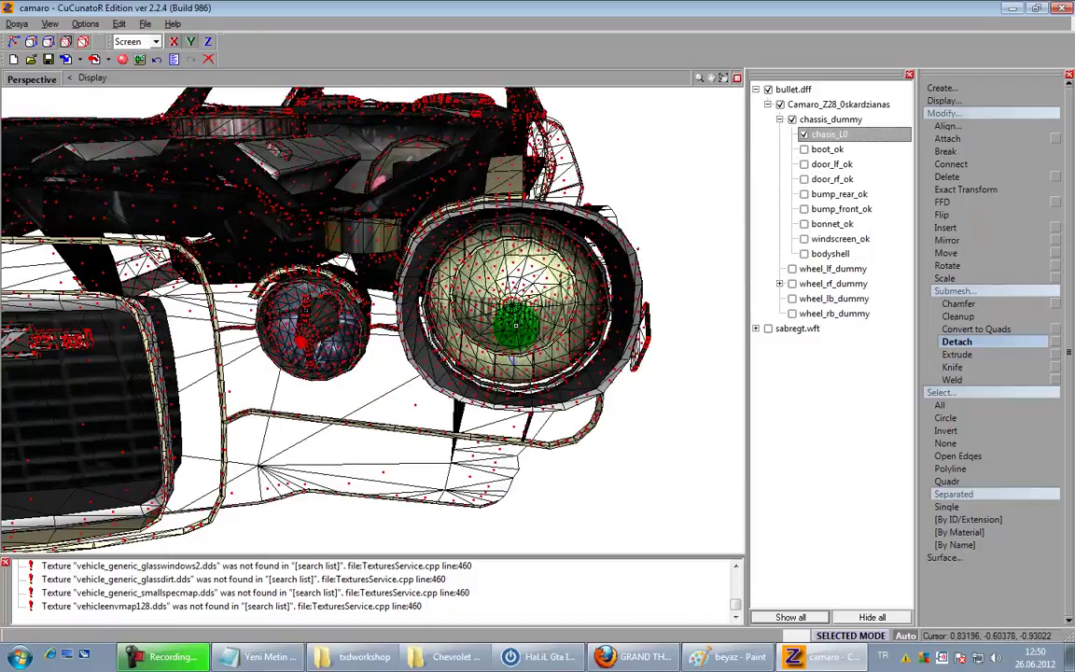
pyautogui.click(540, 349)
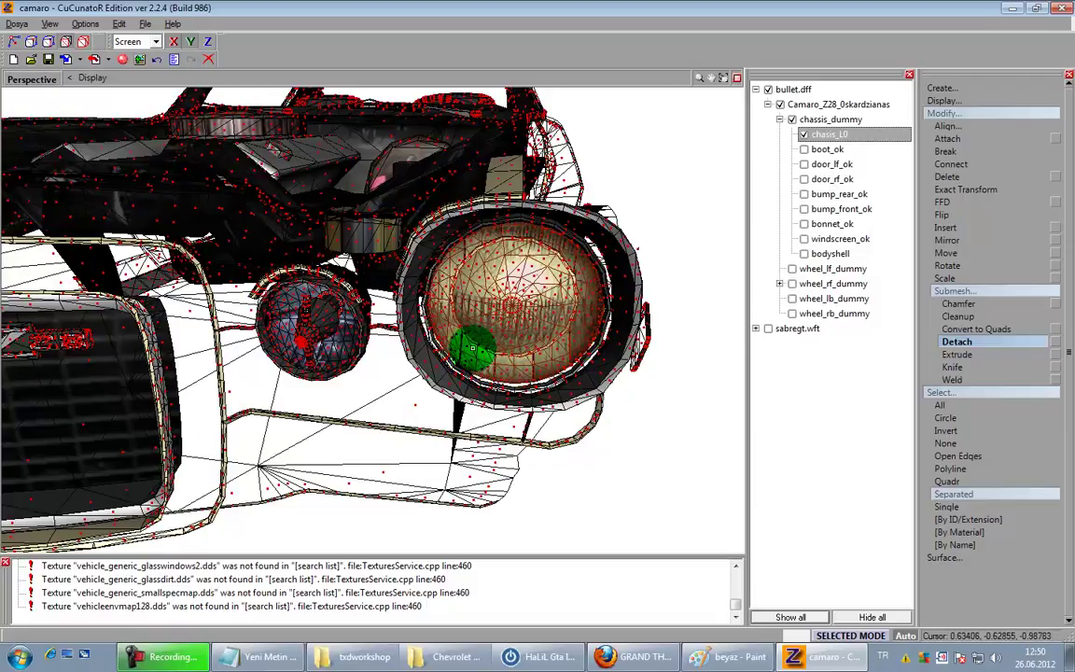
pyautogui.click(479, 351)
pyautogui.scroll(-4, 487, 352)
pyautogui.moveTo(502, 354); pyautogui.dragTo(506, 365, button='middle')
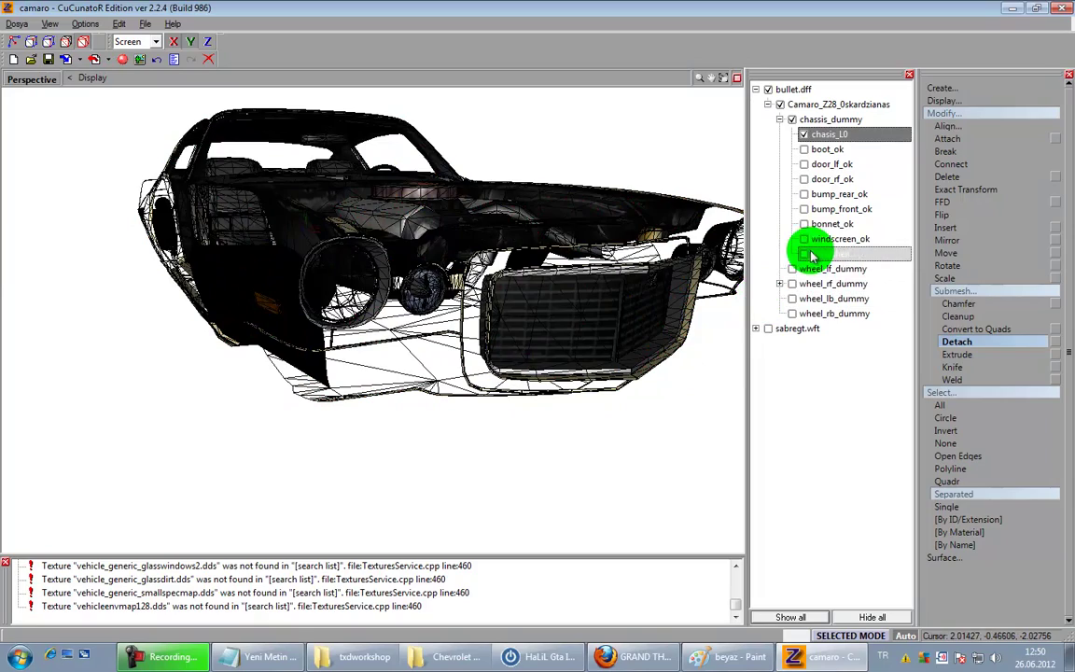
# Step: Show the windscreen_ok glass object together with the chassis around the front lights
pyautogui.click(806, 240)
pyautogui.scroll(3, 423, 293)
pyautogui.scroll(-1, 435, 299)
pyautogui.moveTo(474, 353); pyautogui.dragTo(464, 347, button='middle')
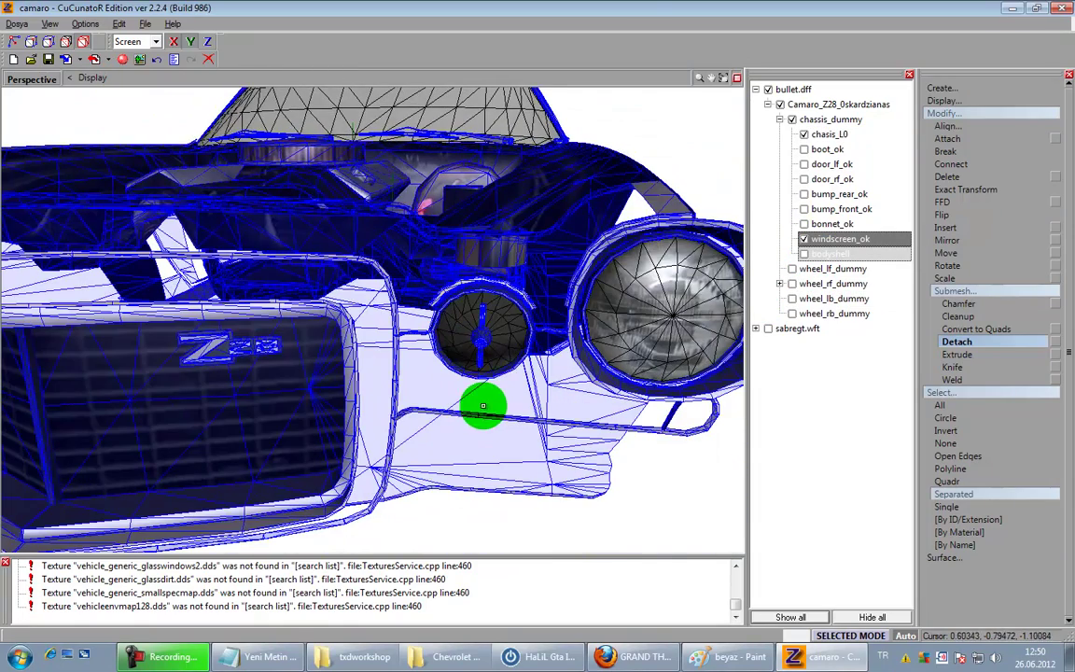
pyautogui.scroll(-2, 523, 390)
pyautogui.click(797, 245)
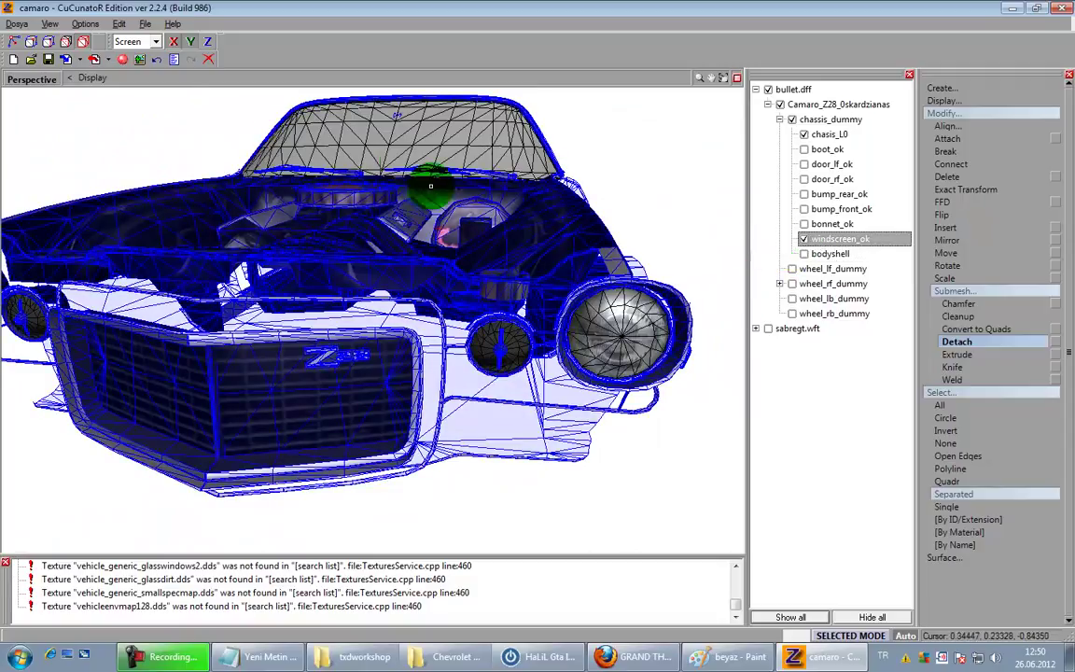
# Step: Delete the small round lamp glass next to the headlights from windscreen_ok, and save the camaro scene
pyautogui.click(437, 149)
pyautogui.moveTo(462, 193); pyautogui.dragTo(470, 308, button='middle')
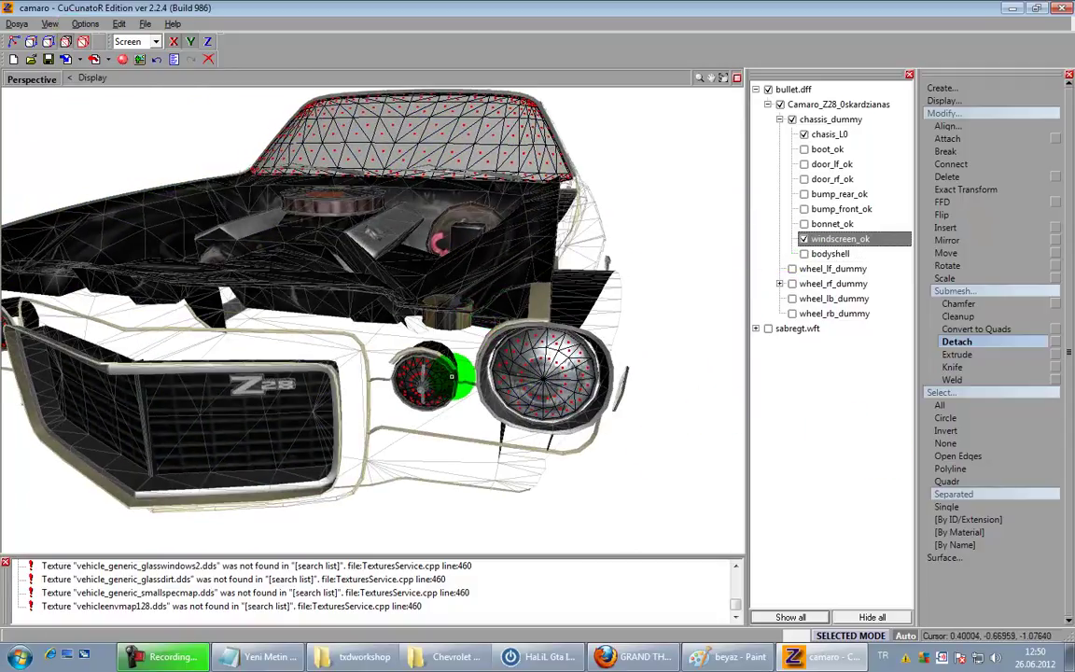
pyautogui.moveTo(447, 378); pyautogui.dragTo(426, 330, button='middle')
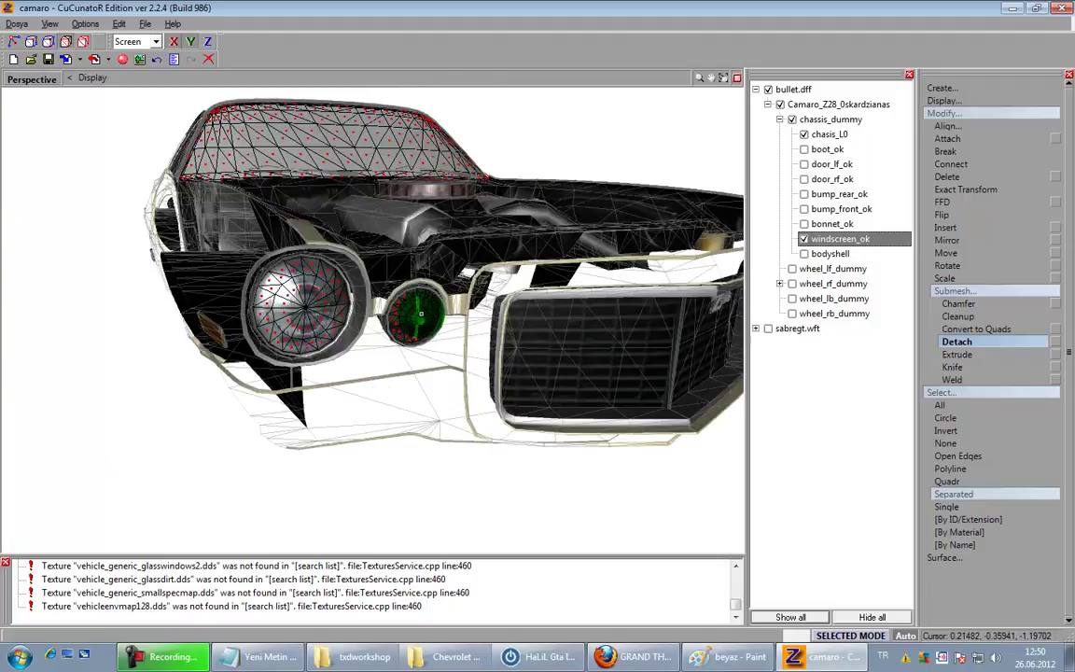
pyautogui.moveTo(493, 361); pyautogui.dragTo(491, 369, button='middle')
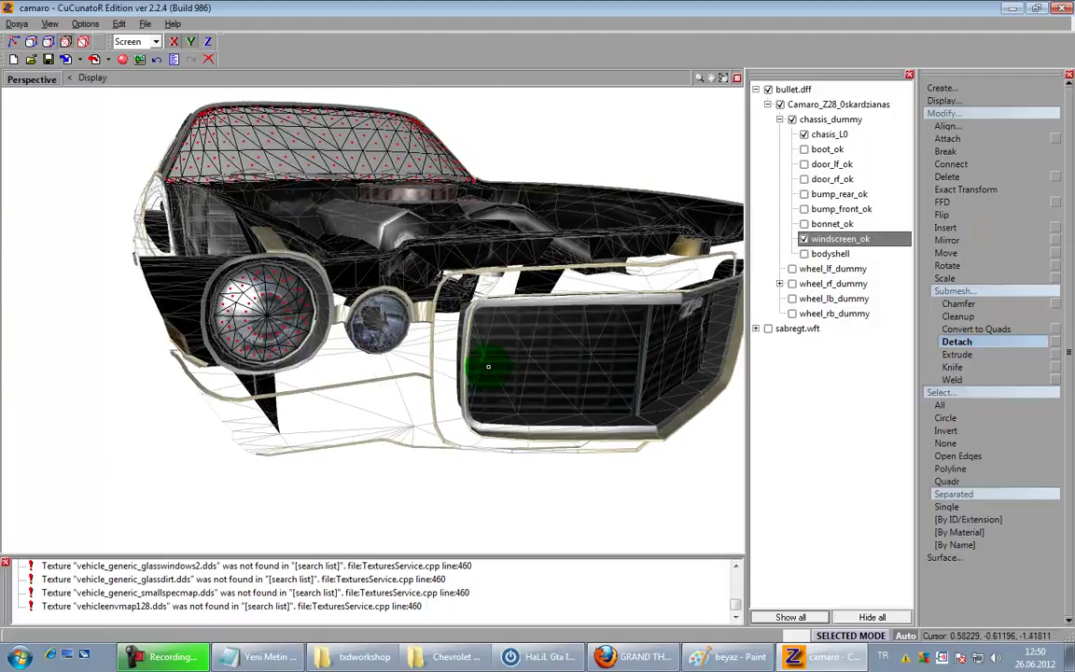
pyautogui.click(83, 43)
pyautogui.click(47, 60)
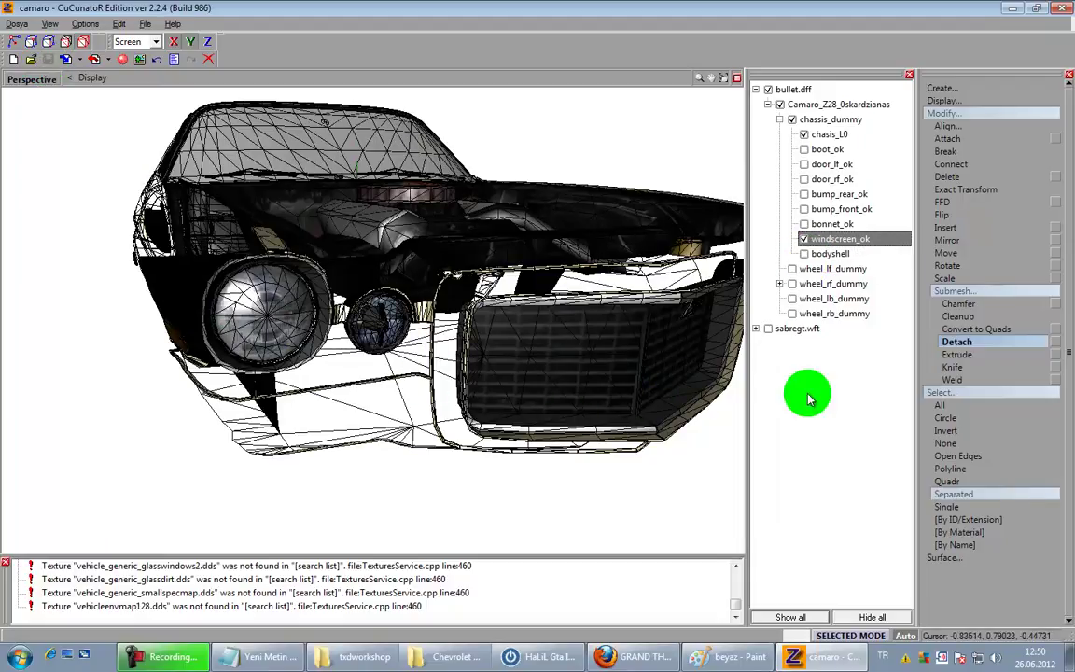
# Step: Show the four wheel dummies and the bodyshell object
pyautogui.click(955, 291)
pyautogui.click(811, 299)
pyautogui.click(792, 299)
pyautogui.click(792, 314)
pyautogui.click(791, 284)
pyautogui.click(792, 269)
pyautogui.click(804, 254)
# Step: Show the bonnet, both bumpers, both doors and the boot of the Camaro
pyautogui.click(816, 224)
pyautogui.click(804, 224)
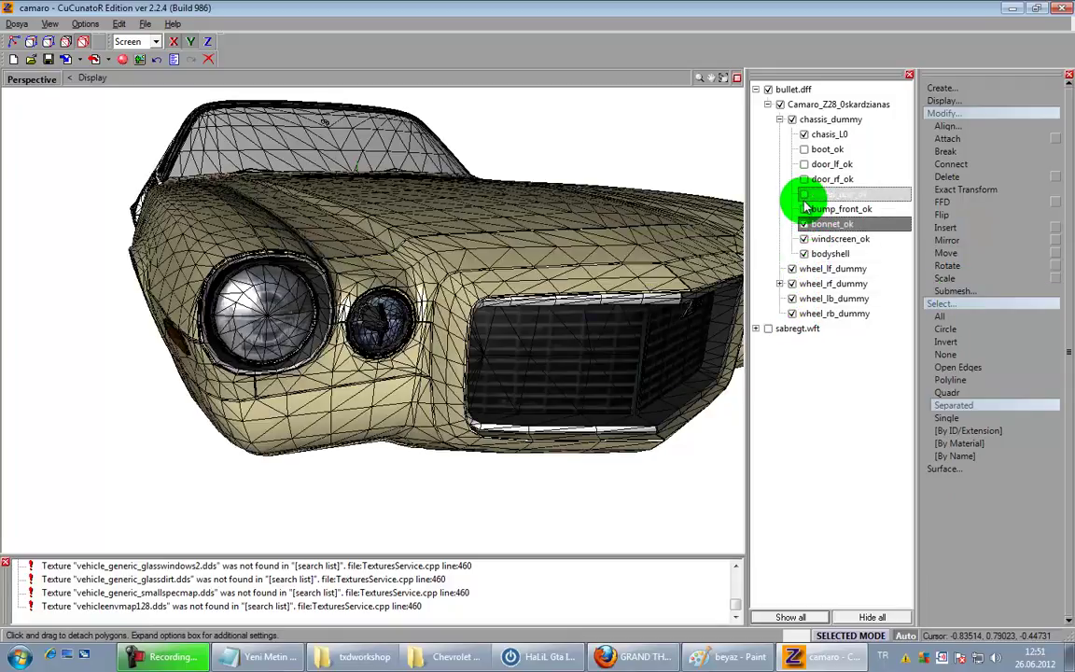
pyautogui.click(805, 209)
pyautogui.click(805, 195)
pyautogui.click(804, 179)
pyautogui.click(805, 164)
pyautogui.click(804, 149)
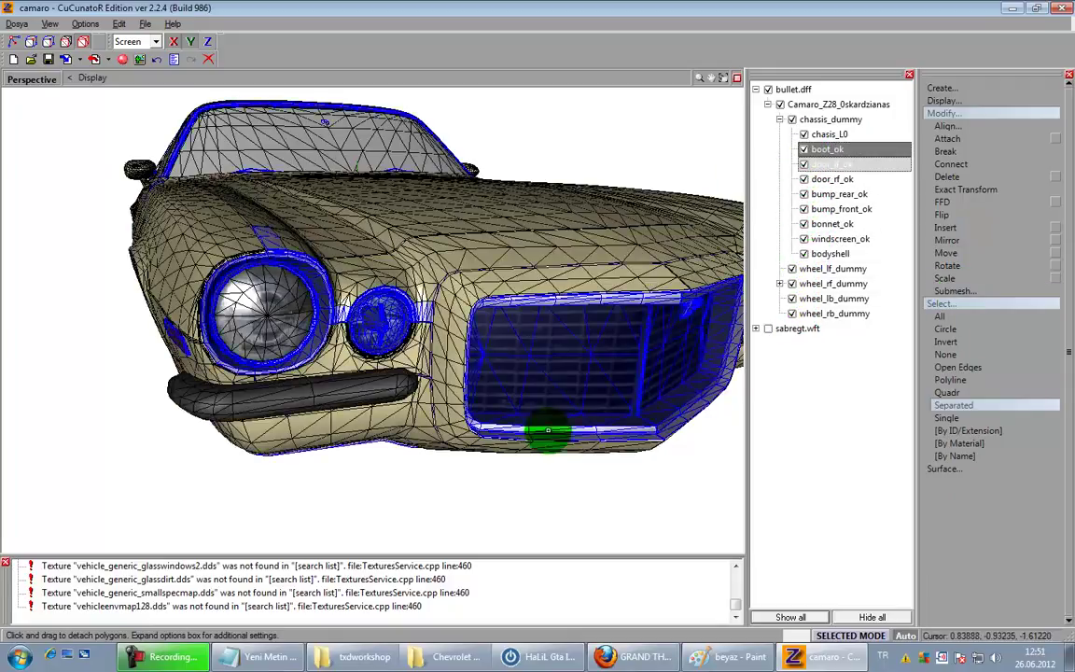
# Step: Select all the visible Camaro parts and show the sabregt.wft model over them for reference
pyautogui.scroll(-4, 601, 349)
pyautogui.moveTo(601, 349); pyautogui.dragTo(570, 404, button='middle')
pyautogui.click(962, 317)
pyautogui.moveTo(686, 324); pyautogui.dragTo(528, 391, button='middle')
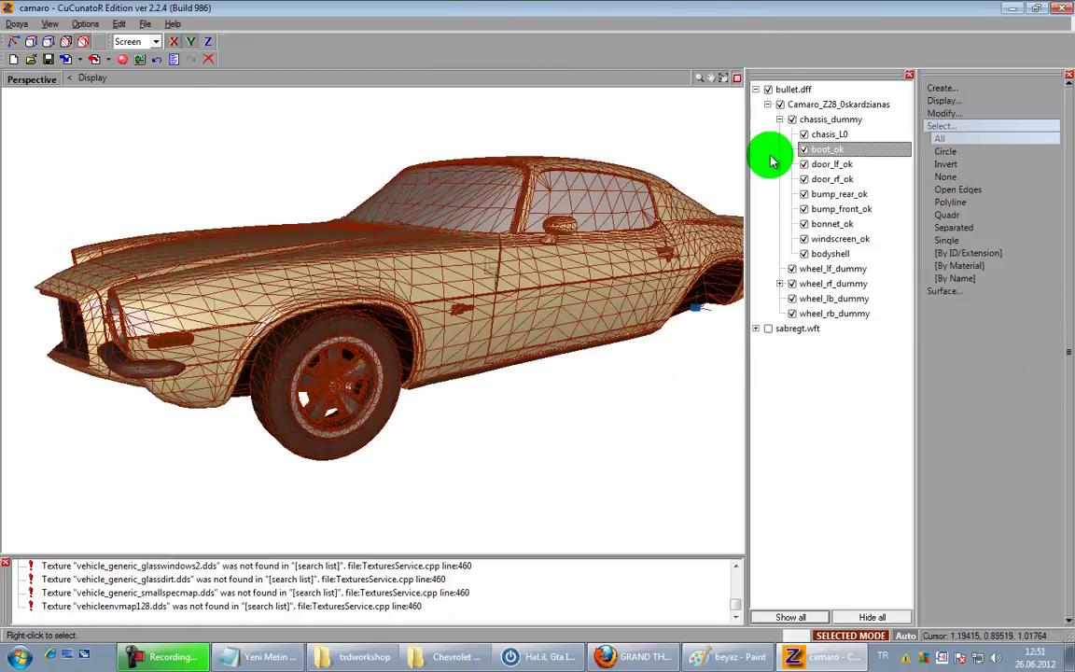
pyautogui.click(772, 330)
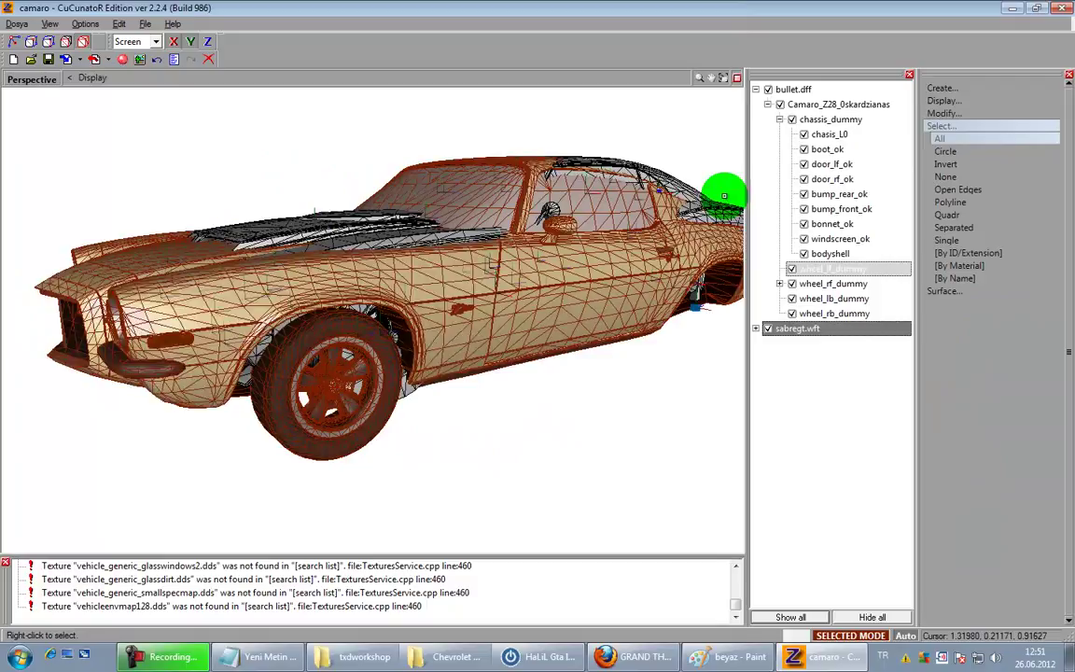
# Step: Raise the selected Camaro in the Right view with Move until its wheels sit level with the sabregt.wft wheels
pyautogui.click(737, 79)
pyautogui.click(945, 113)
pyautogui.click(967, 256)
pyautogui.click(946, 241)
pyautogui.click(738, 78)
pyautogui.click(173, 46)
pyautogui.moveTo(435, 307); pyautogui.dragTo(247, 265, button='middle')
pyautogui.scroll(2, 512, 306)
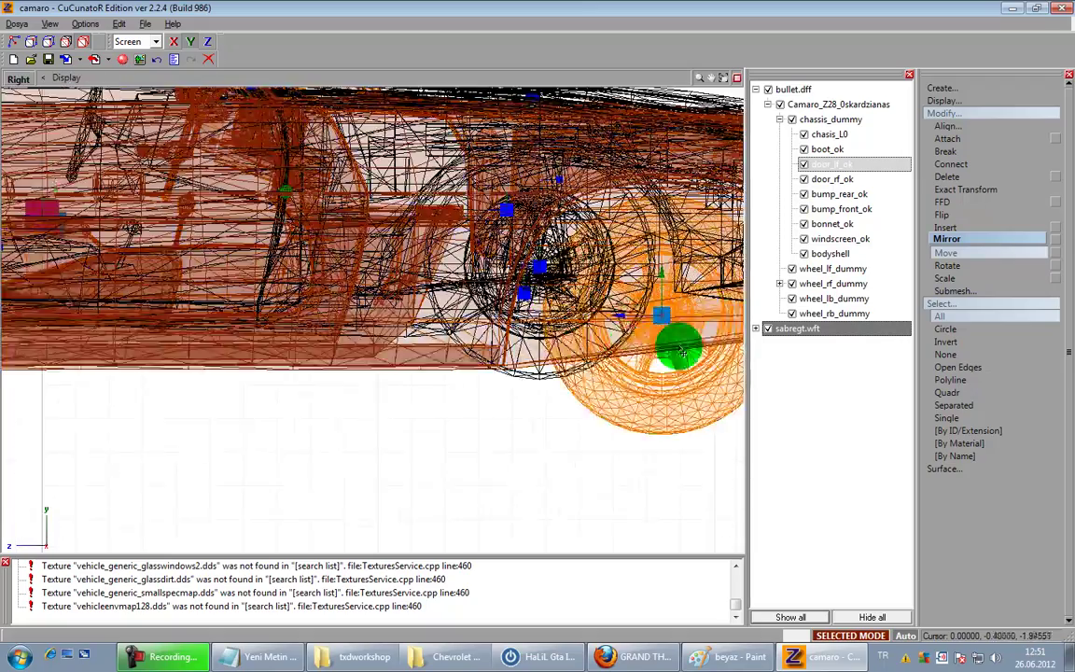
pyautogui.moveTo(696, 355); pyautogui.dragTo(588, 345, button='middle')
pyautogui.scroll(2, 585, 347)
pyautogui.moveTo(567, 364); pyautogui.dragTo(574, 301)
pyautogui.scroll(-3, 574, 300)
pyautogui.scroll(-2, 578, 297)
# Step: Shift the Camaro lengthwise and nudge it upward to line up its wheels with the sabregt.wft wheels, and return to the four-view layout
pyautogui.moveTo(578, 303); pyautogui.dragTo(430, 290, button='middle')
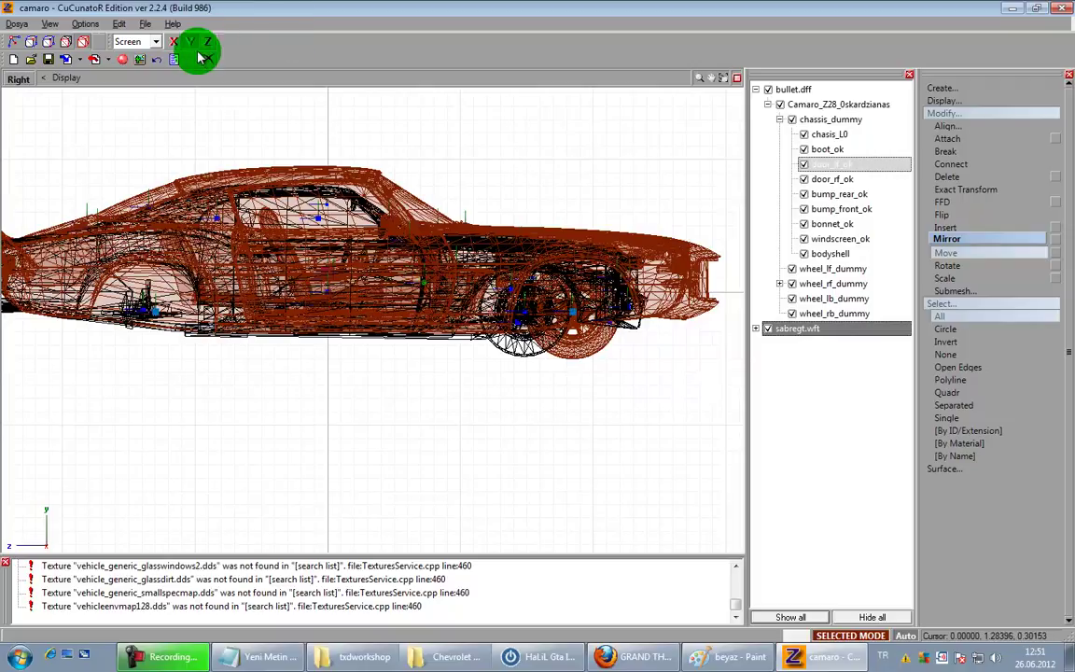
pyautogui.moveTo(416, 233); pyautogui.dragTo(496, 236, button='middle')
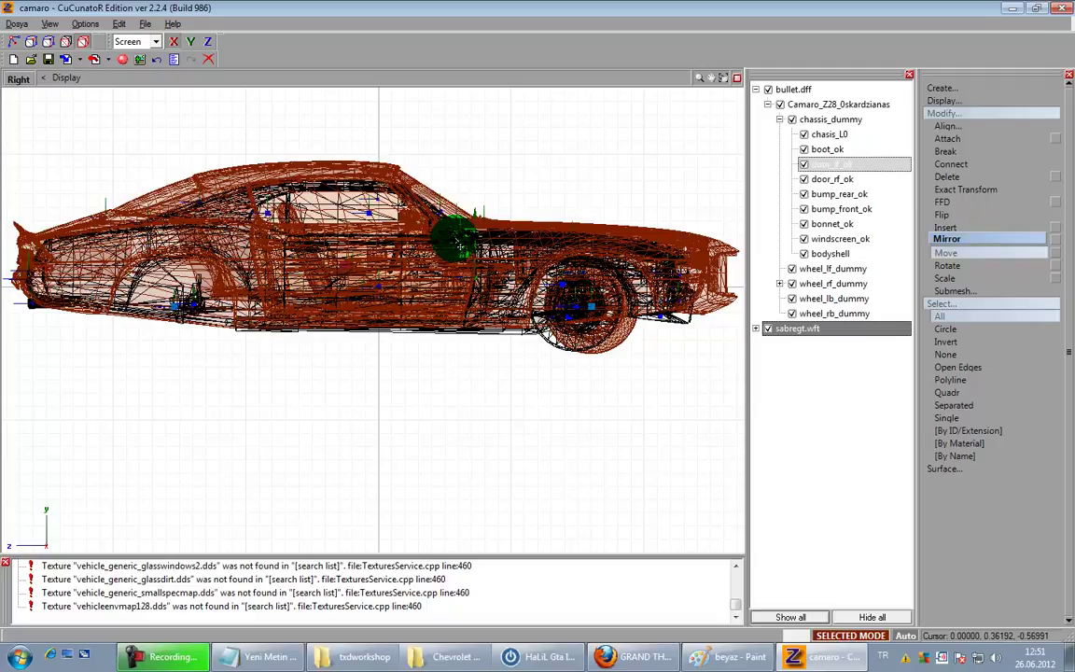
pyautogui.moveTo(458, 242); pyautogui.dragTo(460, 239)
pyautogui.moveTo(362, 268); pyautogui.dragTo(379, 267)
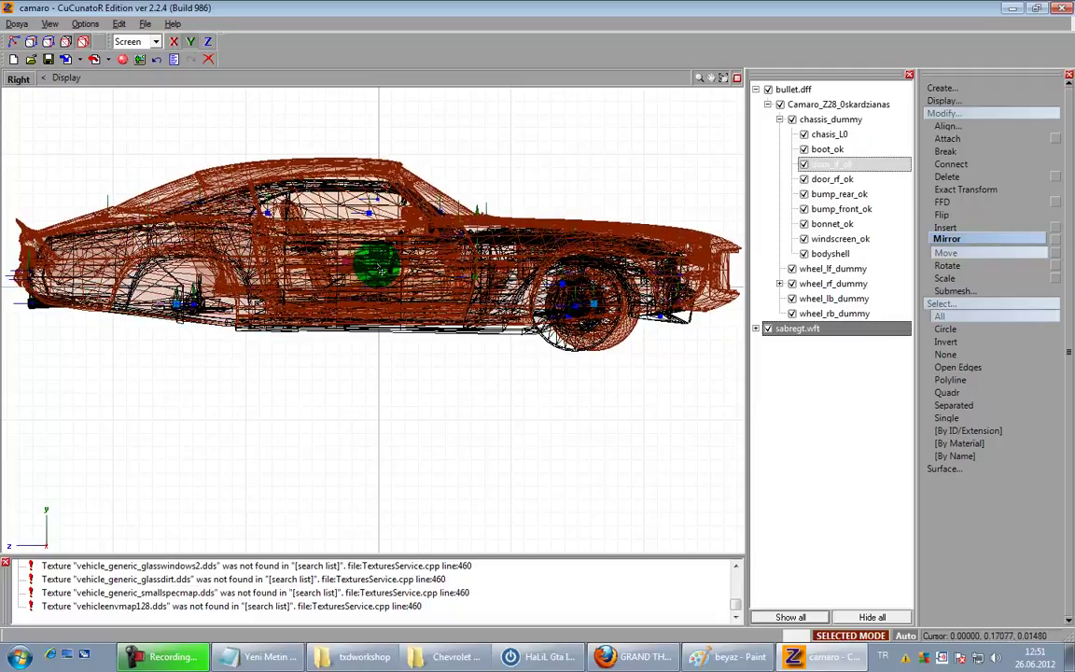
pyautogui.click(810, 105)
pyautogui.click(725, 78)
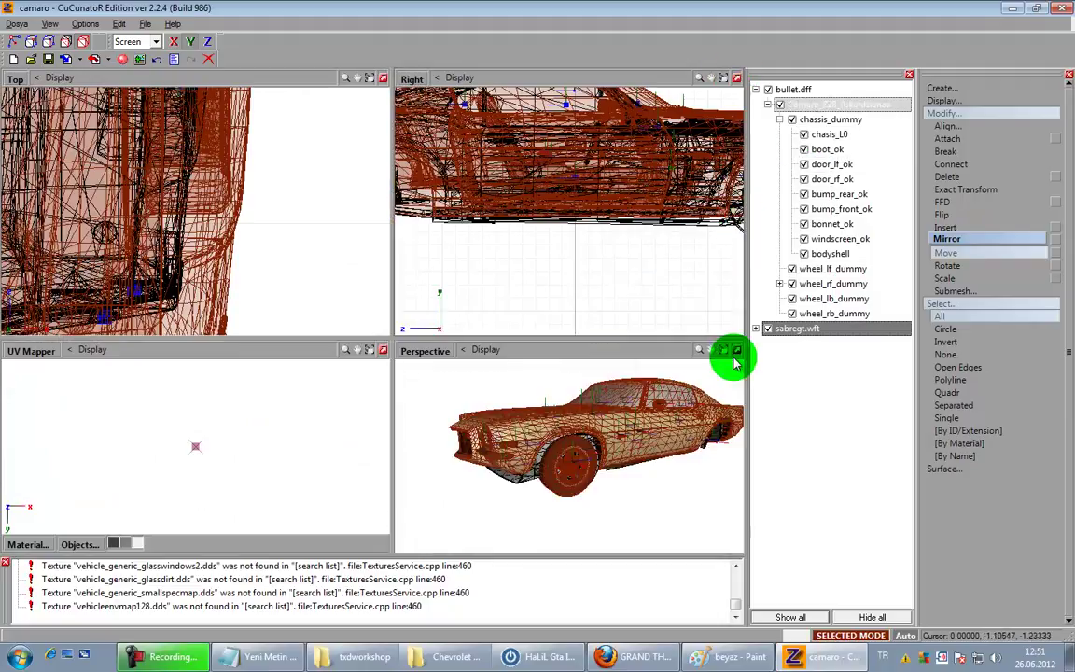
# Step: Enlarge the Perspective view and expand the sabregt.wft hierarchy to list its chassis parts below the Camaro's
pyautogui.click(736, 350)
pyautogui.moveTo(720, 373); pyautogui.dragTo(605, 414)
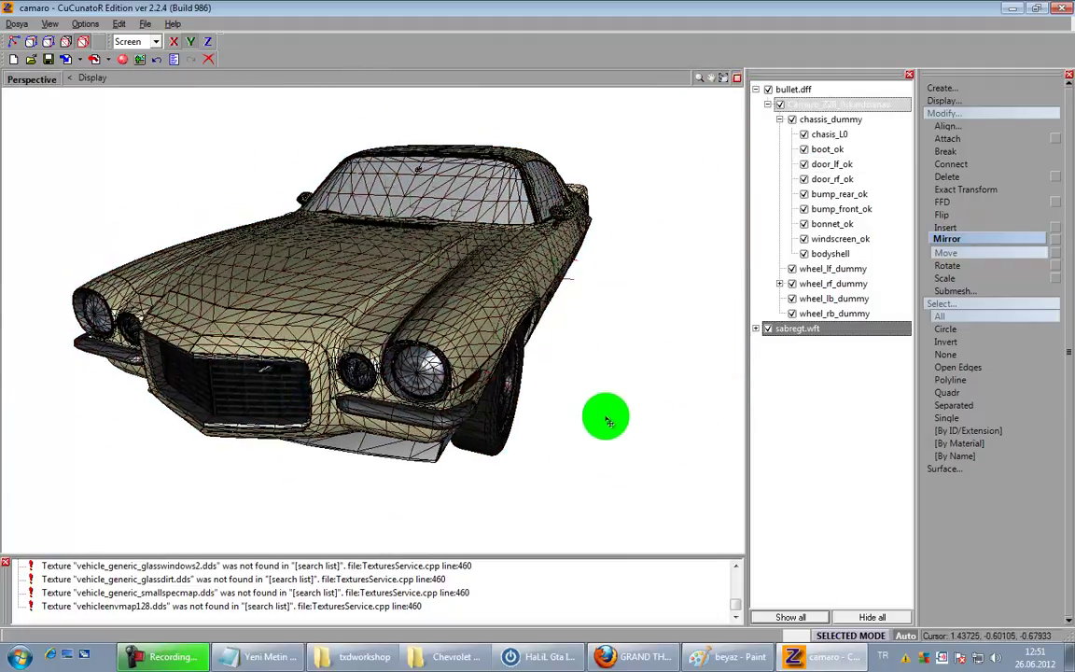
pyautogui.click(757, 329)
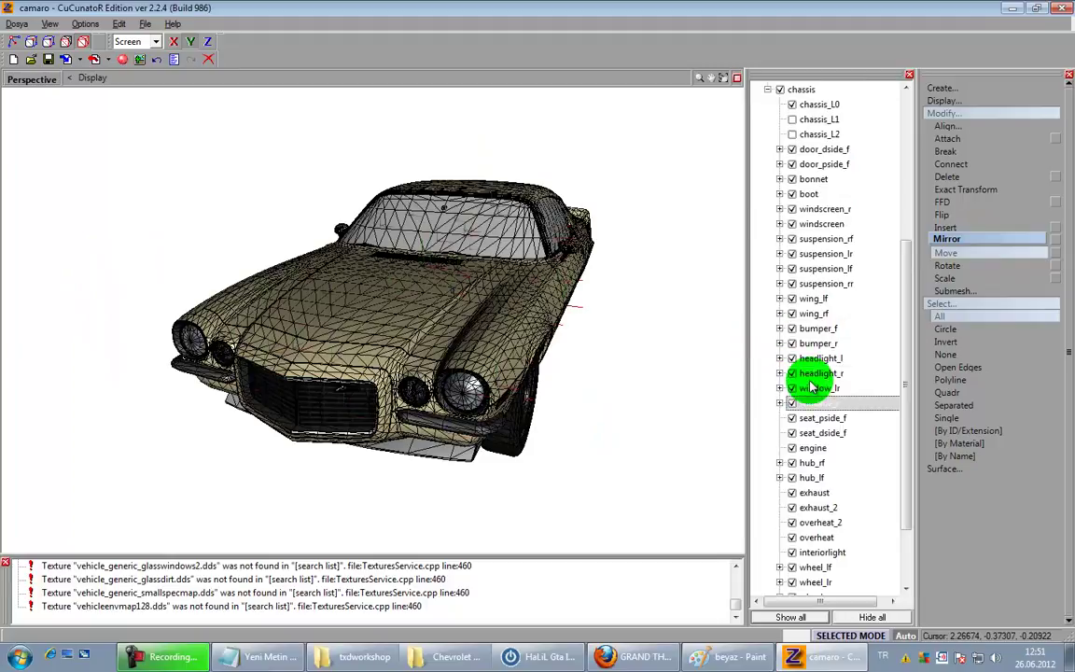
pyautogui.scroll(4, 794, 432)
pyautogui.click(793, 285)
pyautogui.doubleClick(824, 293)
pyautogui.click(833, 299)
pyautogui.scroll(2, 821, 276)
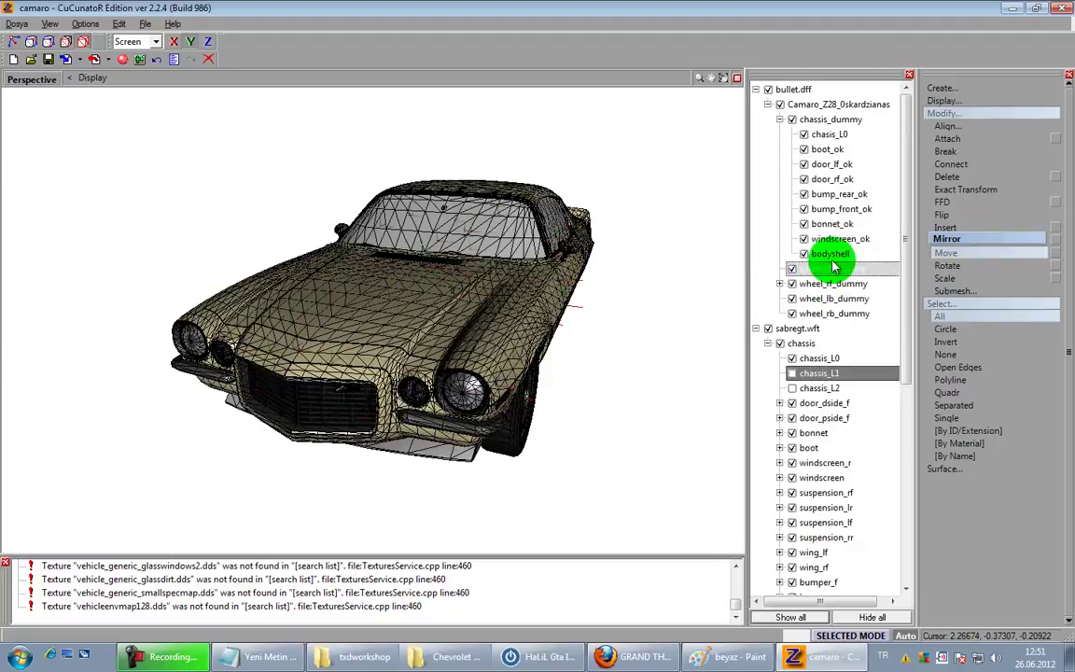
# Step: Rename the Camaro's chasis_L0 part as chassis_L0
pyautogui.click(836, 140)
pyautogui.click(805, 137)
pyautogui.click(806, 137)
pyautogui.click(806, 137)
pyautogui.click(805, 135)
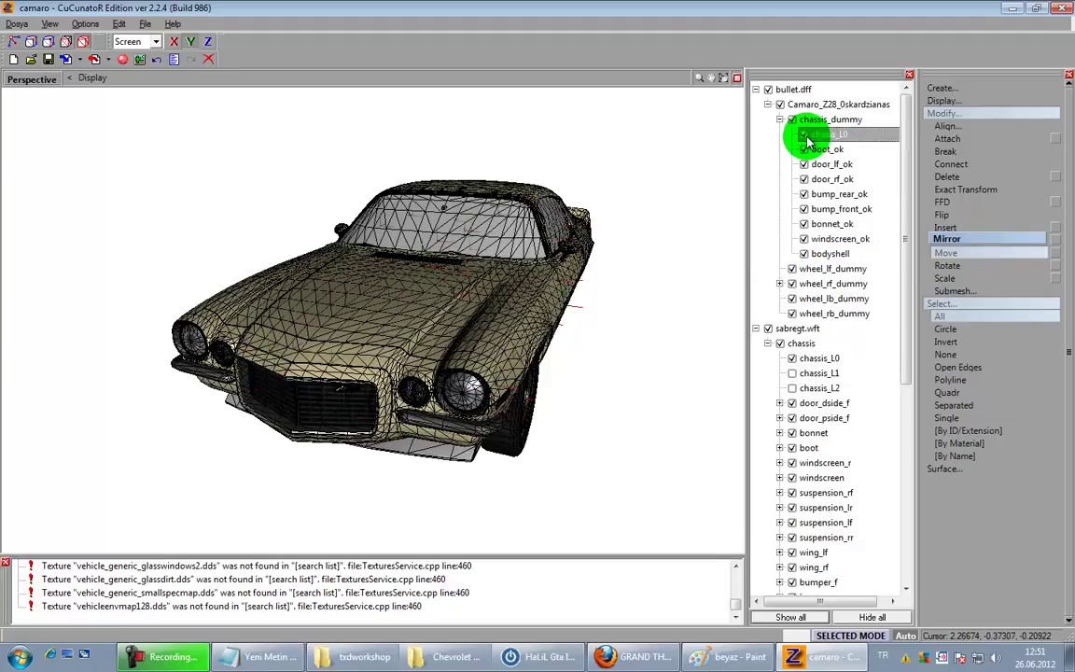
pyautogui.click(821, 135)
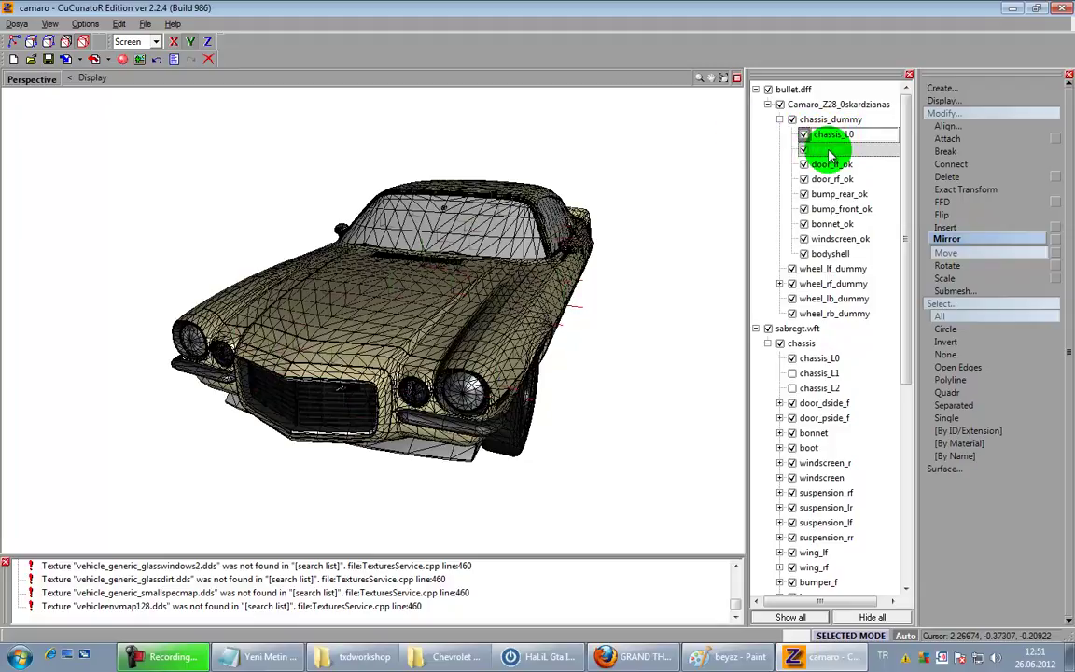
# Step: Move the Camaro's chassis_L0 under the chassis of sabregt.wft and hide all remaining Camaro parts and wheel dummies
pyautogui.click(830, 140)
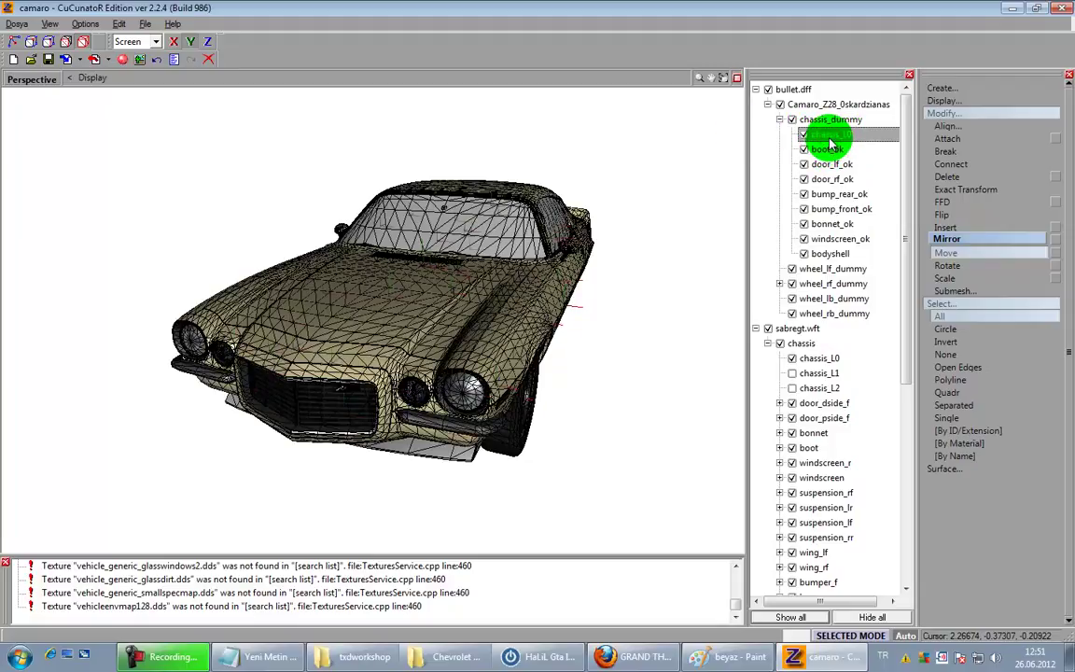
pyautogui.moveTo(830, 140); pyautogui.dragTo(806, 159)
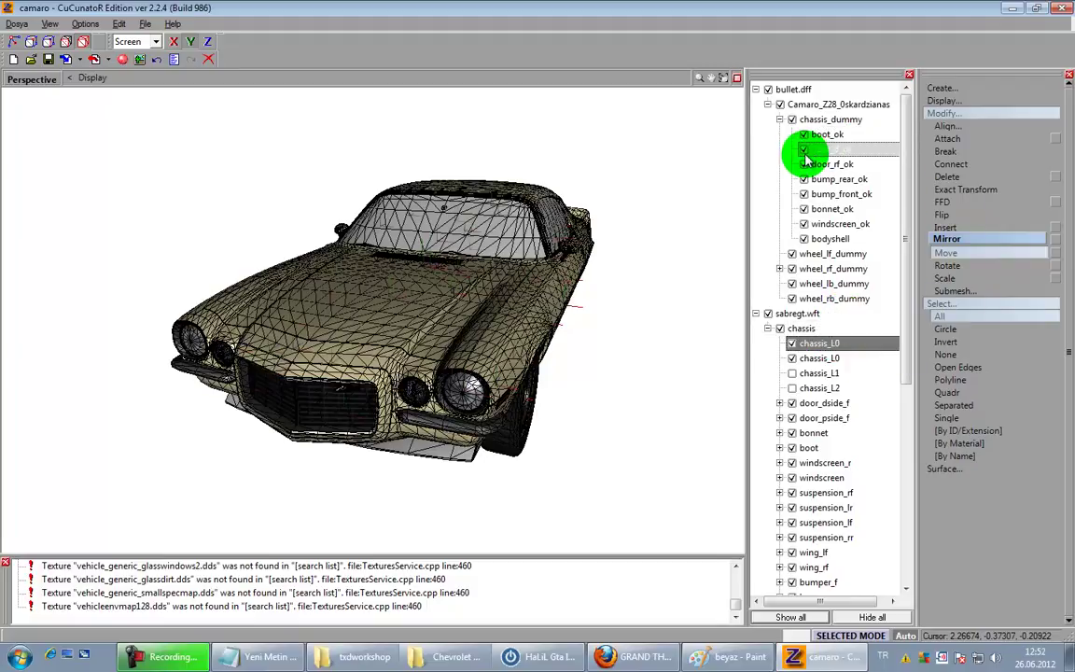
pyautogui.click(793, 299)
pyautogui.click(794, 284)
pyautogui.moveTo(794, 272); pyautogui.dragTo(805, 142)
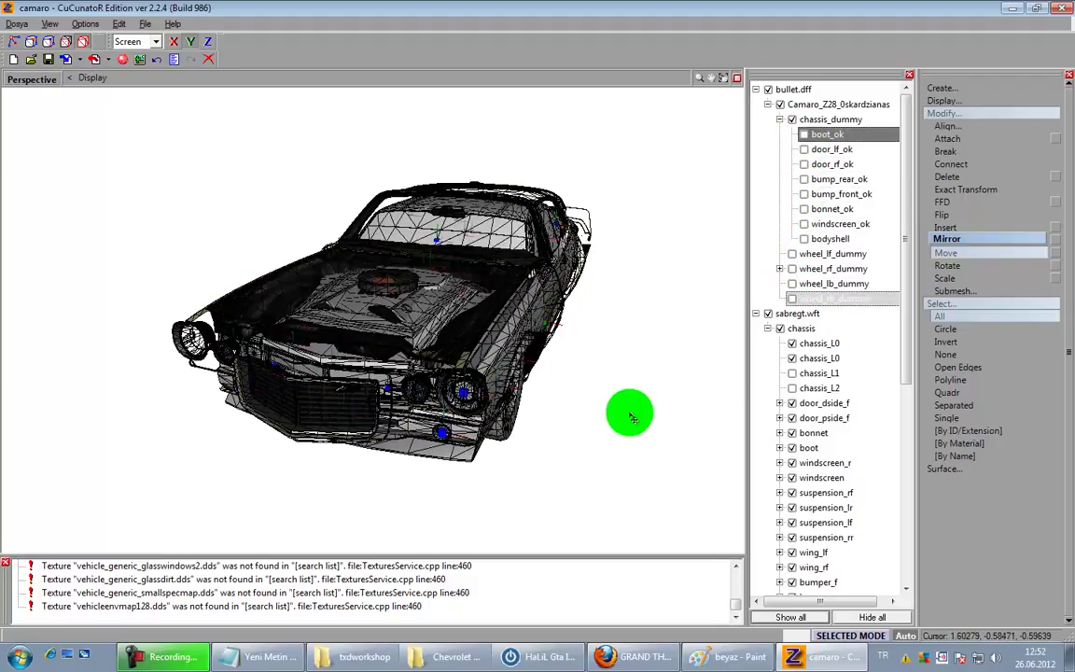
# Step: Delete the original chassis_L0, chassis_L1 and chassis_L2 of the sabregt.wft chassis and save the scene
pyautogui.moveTo(800, 362); pyautogui.dragTo(801, 363)
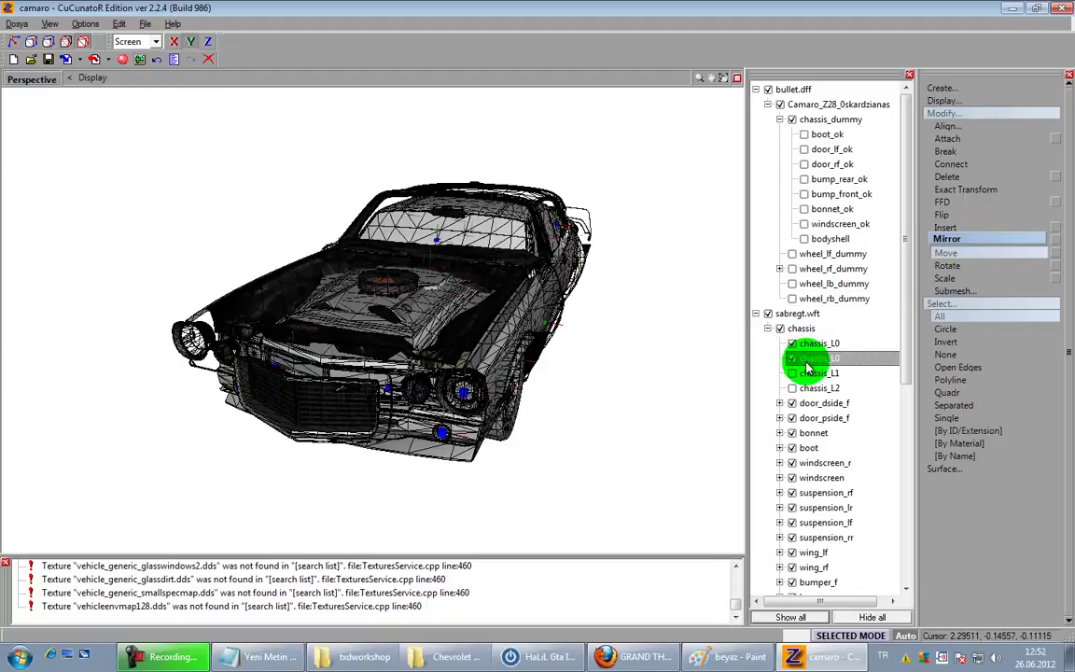
pyautogui.rightClick(808, 369)
pyautogui.click(887, 375)
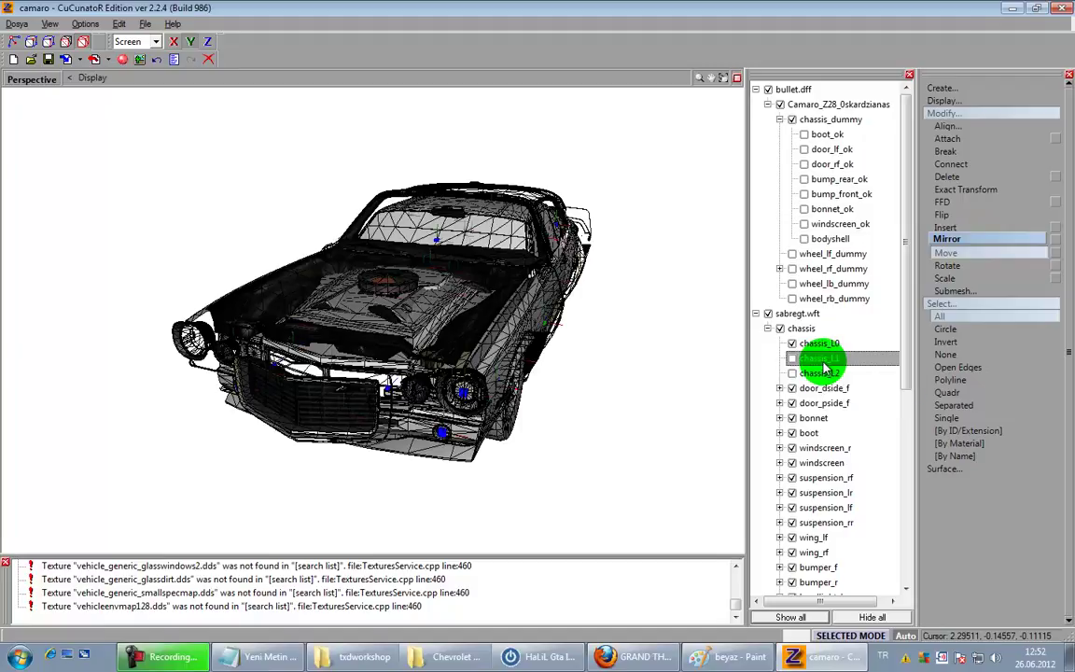
pyautogui.rightClick(824, 369)
pyautogui.click(912, 371)
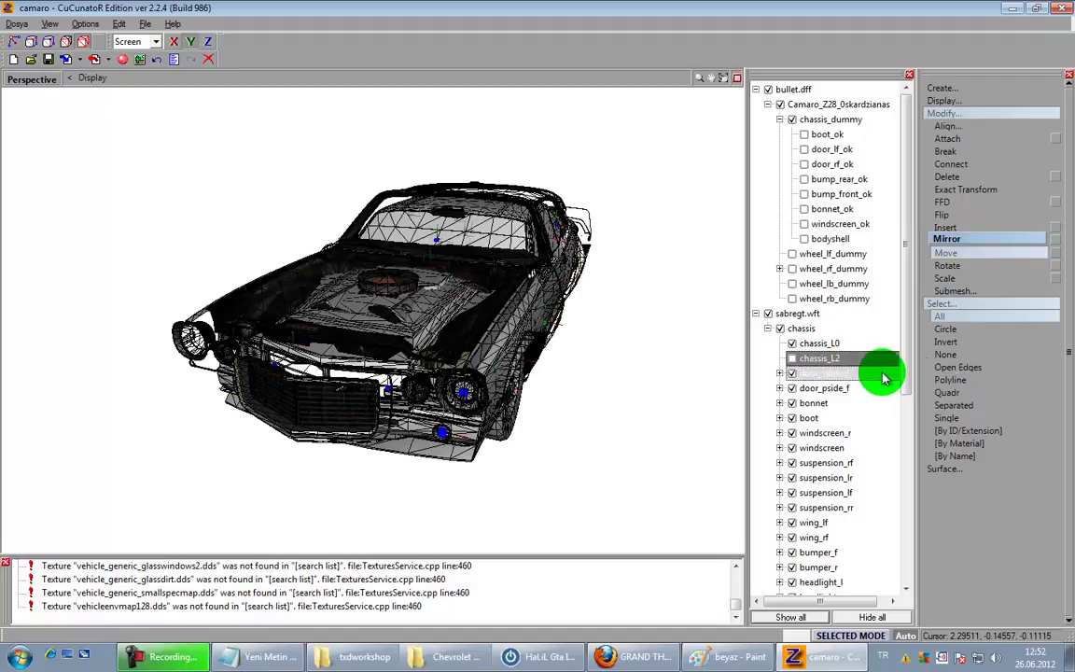
pyautogui.rightClick(818, 360)
pyautogui.click(933, 380)
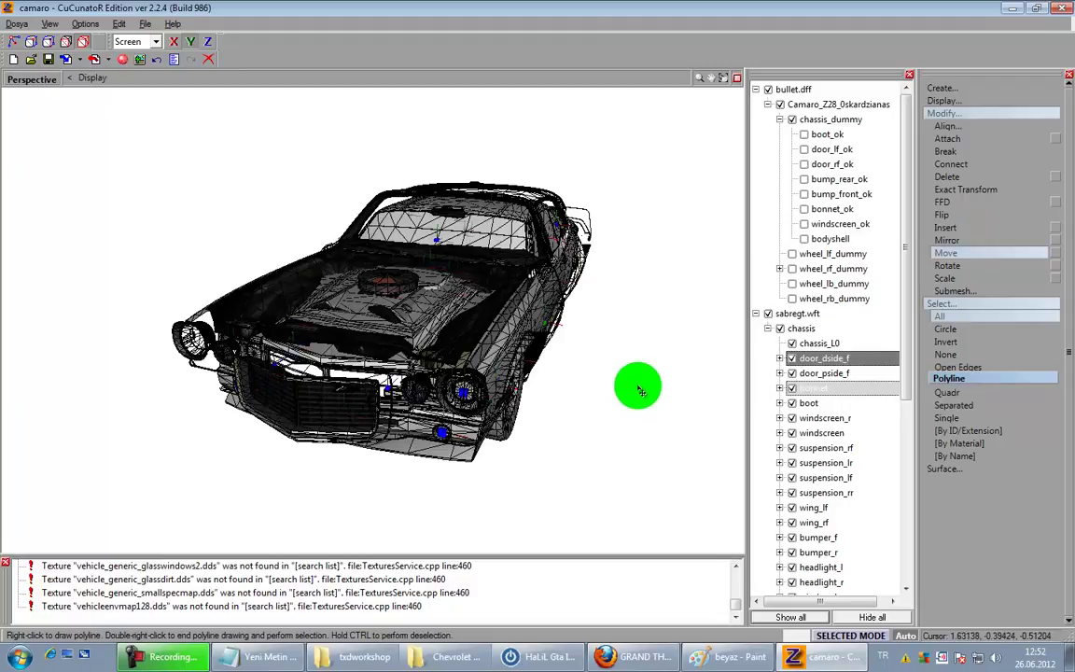
pyautogui.rightClick(349, 243)
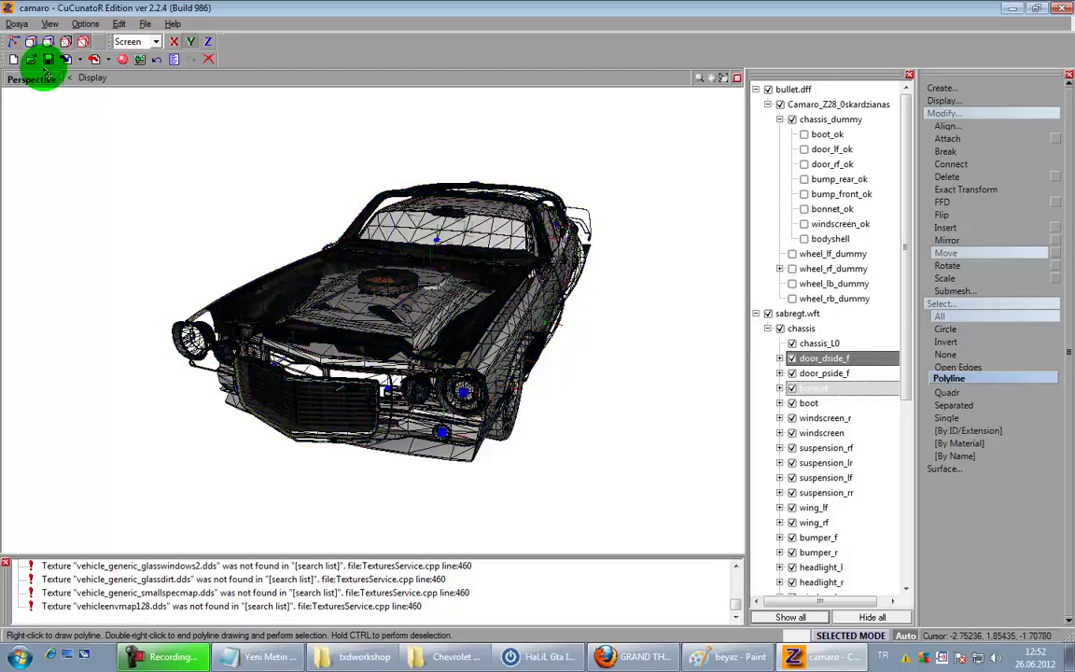
pyautogui.click(49, 60)
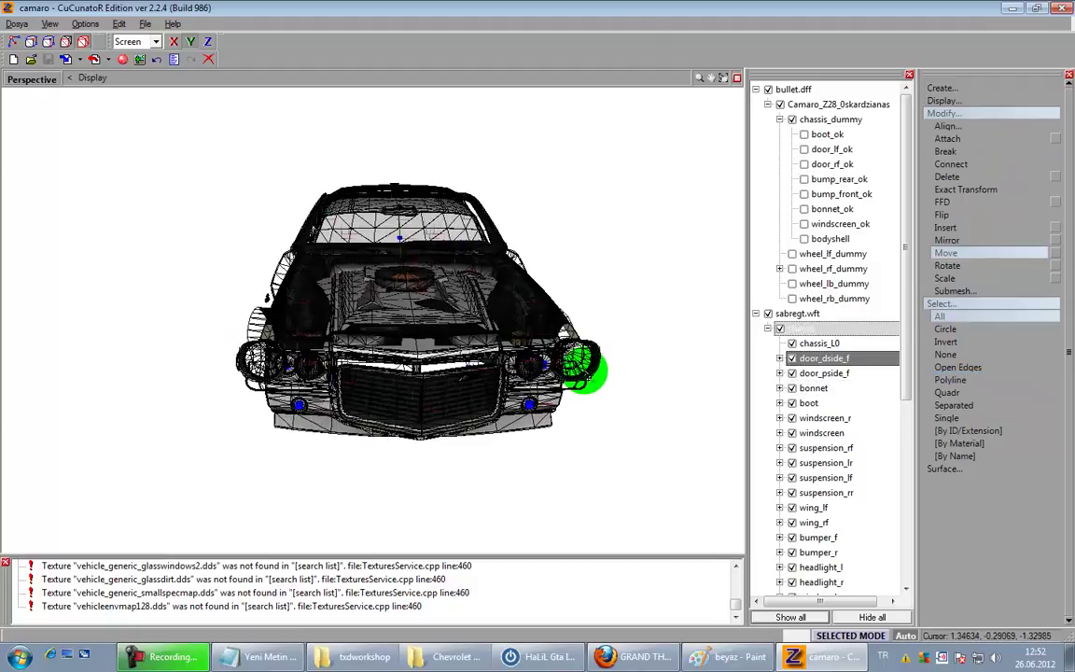
# Step: Reset the local axes of the Camaro's chassis_L0 to its parent, using the Keep Object and Offset options
pyautogui.click(974, 102)
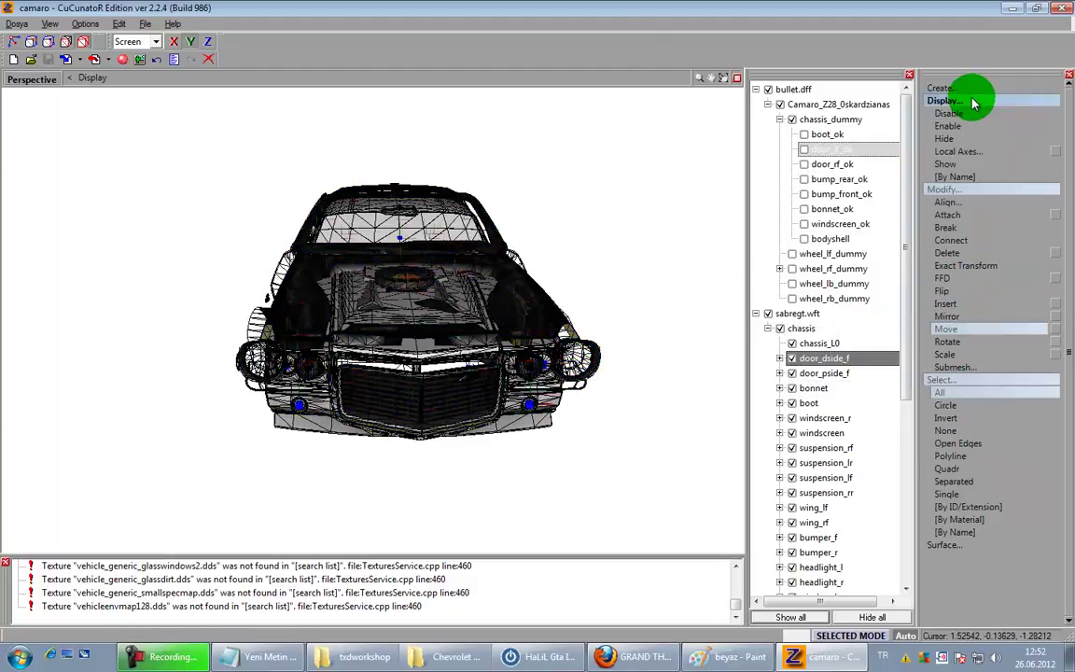
pyautogui.click(980, 152)
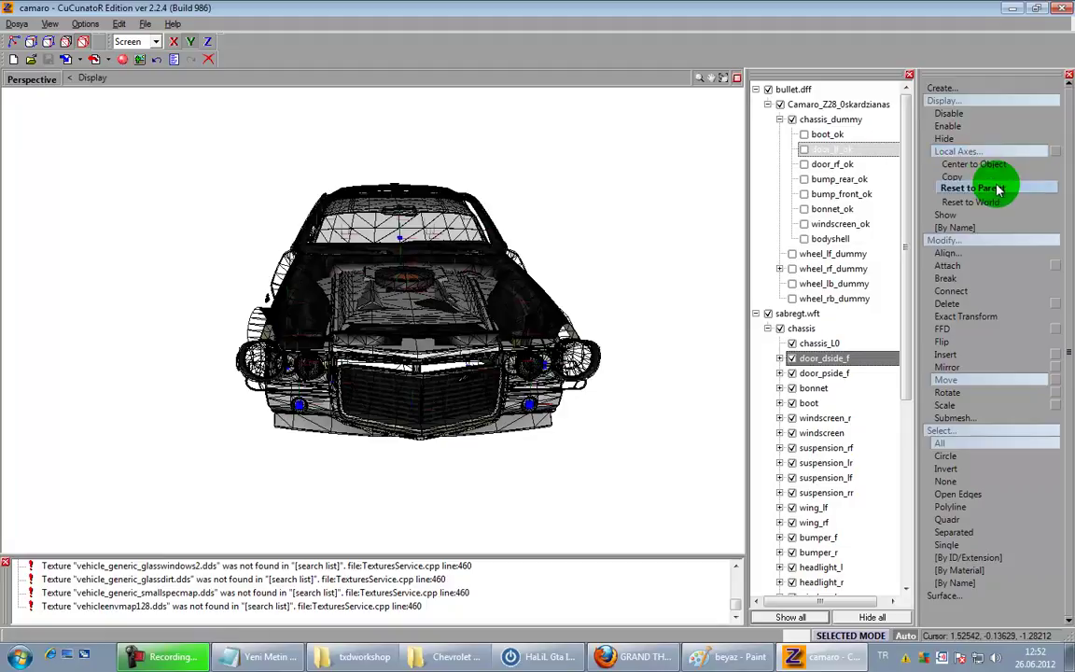
pyautogui.click(997, 189)
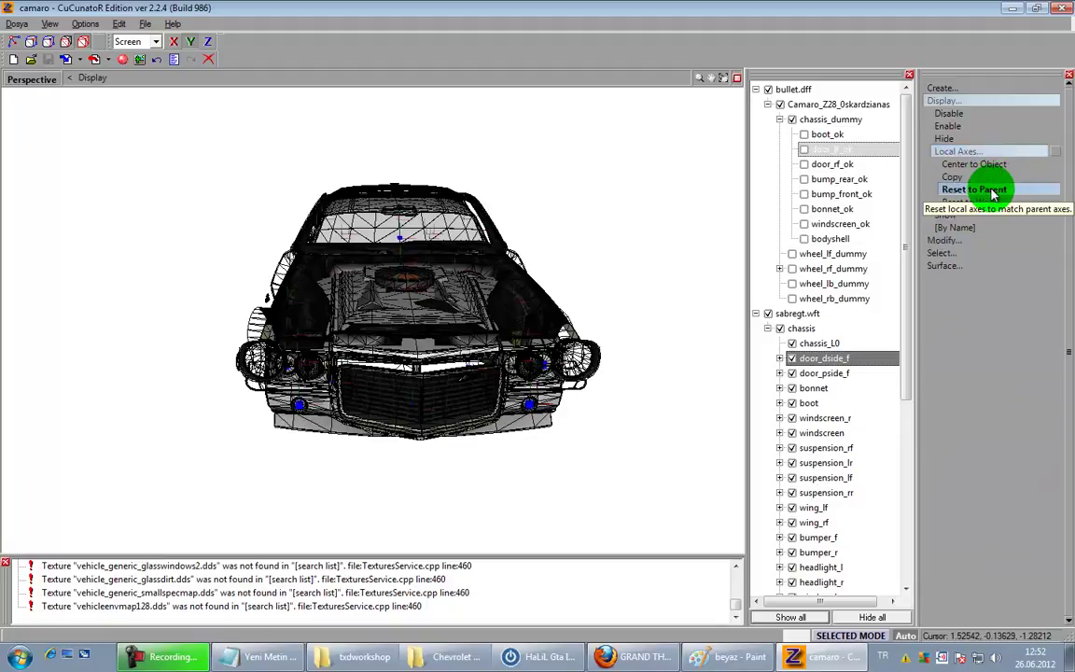
pyautogui.click(1058, 154)
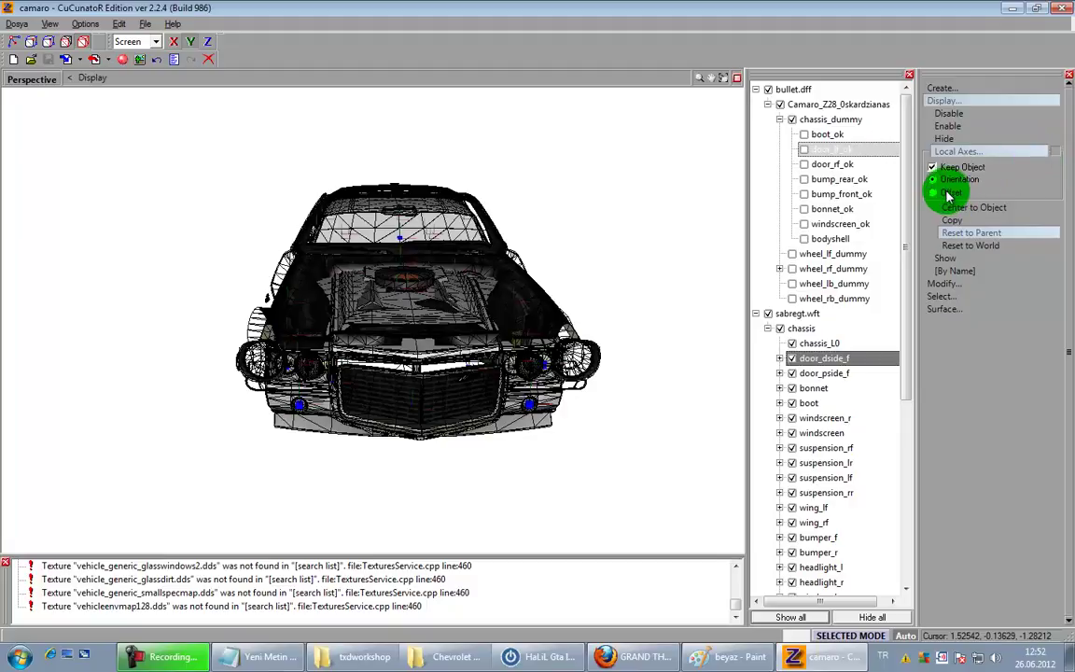
pyautogui.click(485, 215)
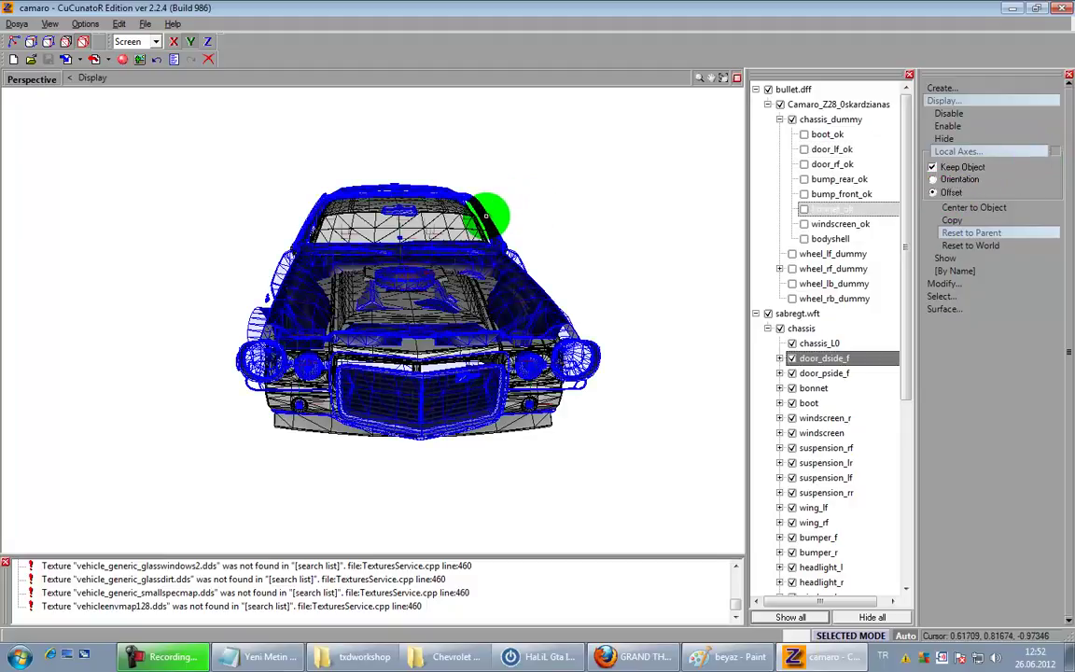
# Step: Hide chassis_L0 and show the Camaro's door_lf_ok and door_rf_ok over the sabregt.wft body
pyautogui.click(792, 343)
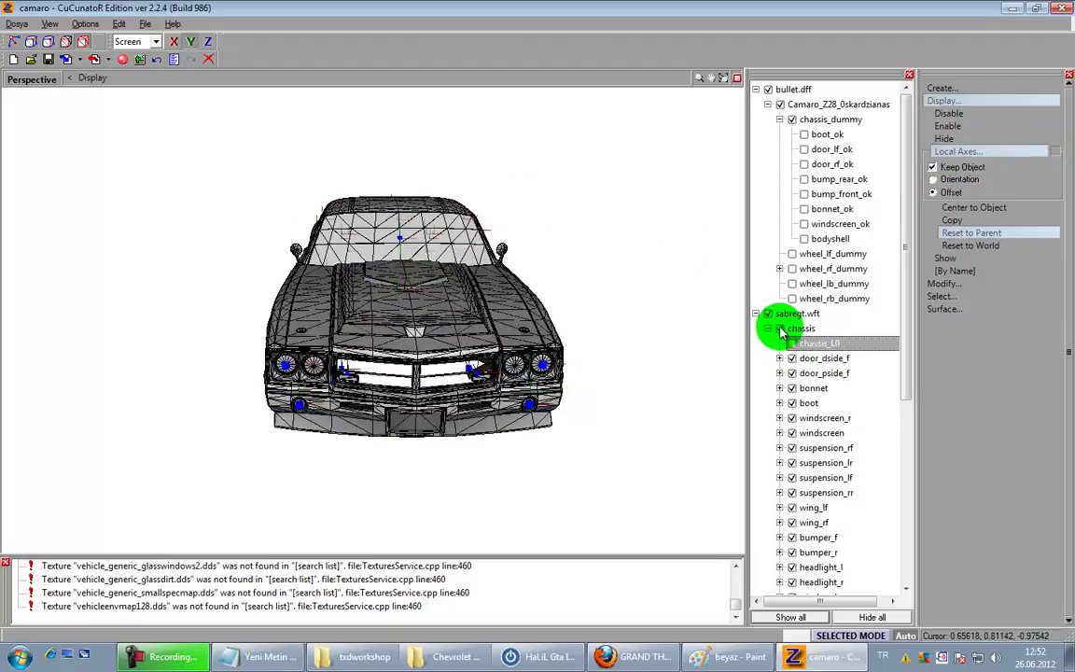
pyautogui.moveTo(616, 275); pyautogui.dragTo(439, 389)
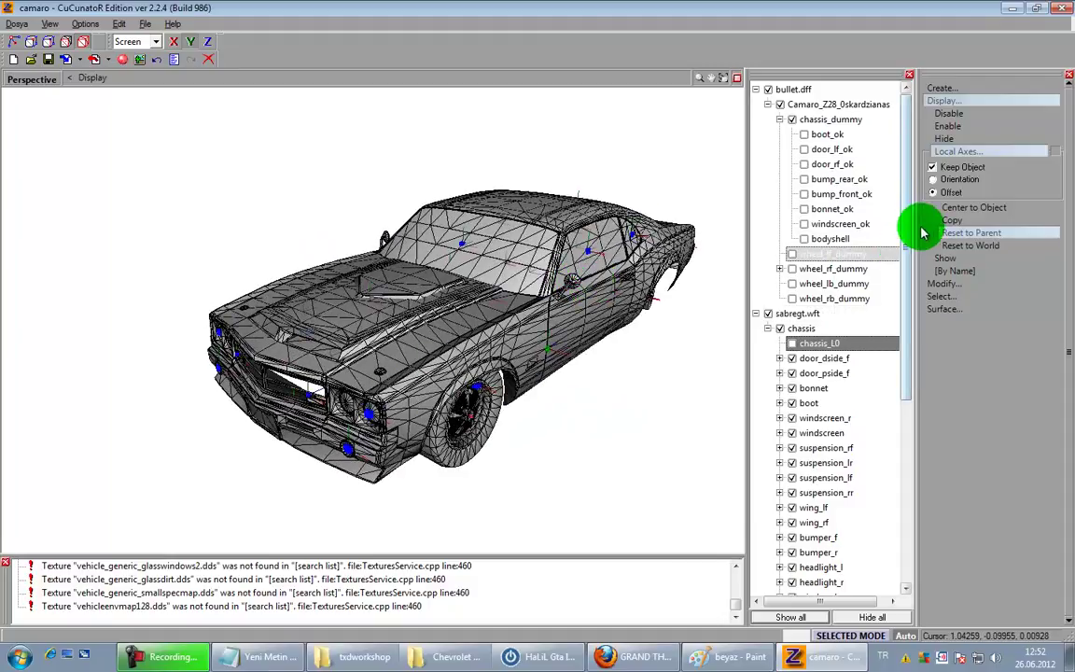
pyautogui.click(995, 283)
pyautogui.click(947, 408)
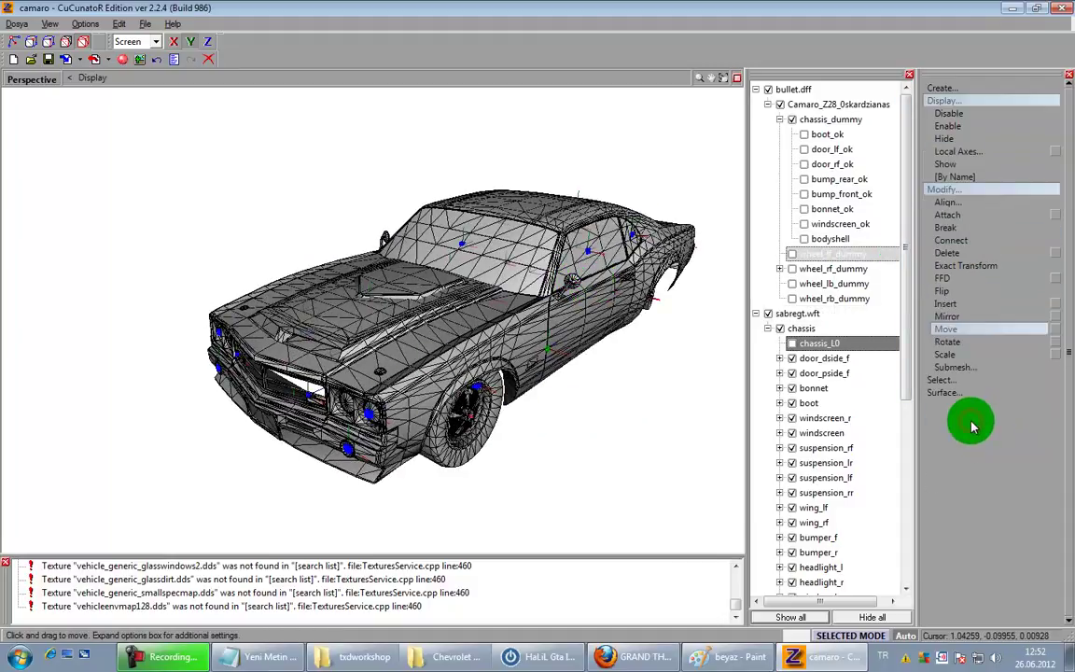
pyautogui.click(793, 359)
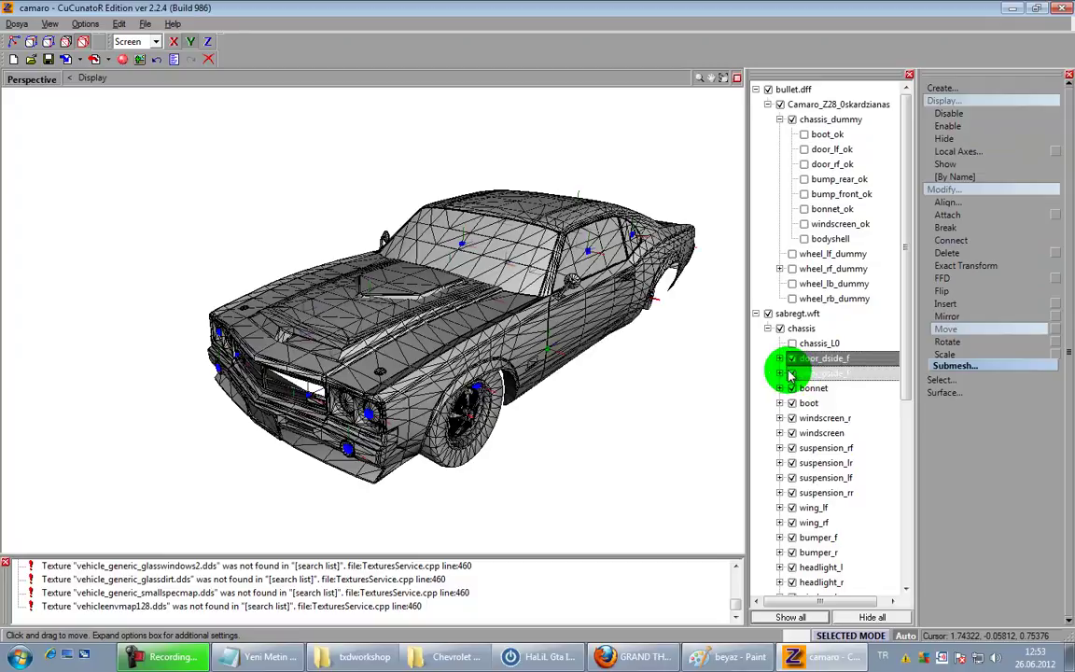
pyautogui.click(792, 373)
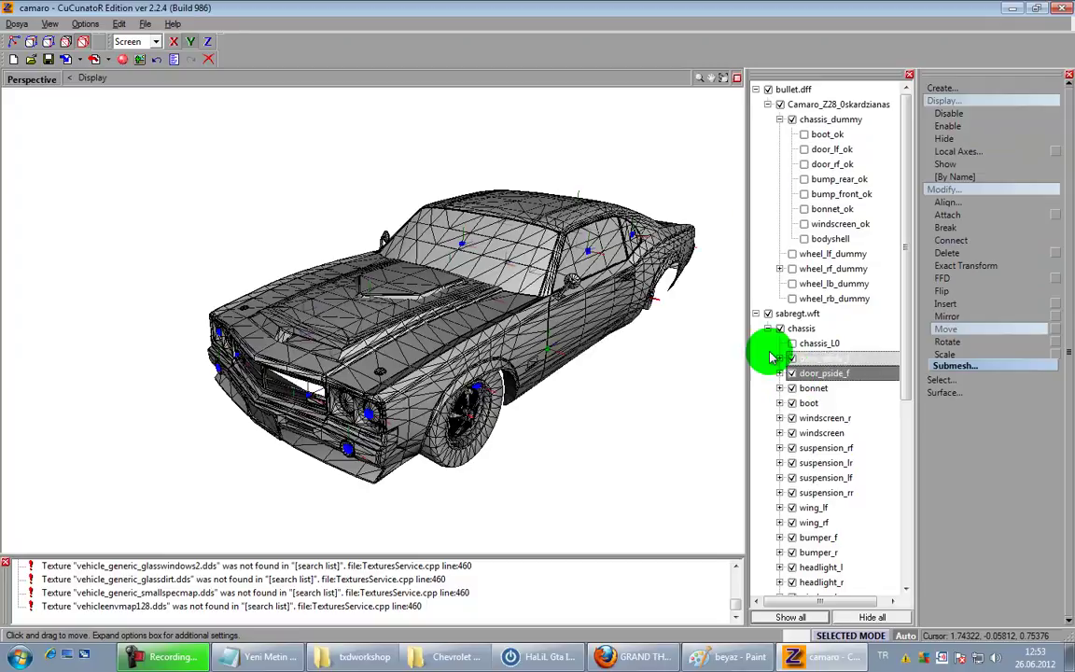
pyautogui.click(803, 151)
pyautogui.click(806, 164)
pyautogui.moveTo(643, 249); pyautogui.dragTo(635, 492, button='middle')
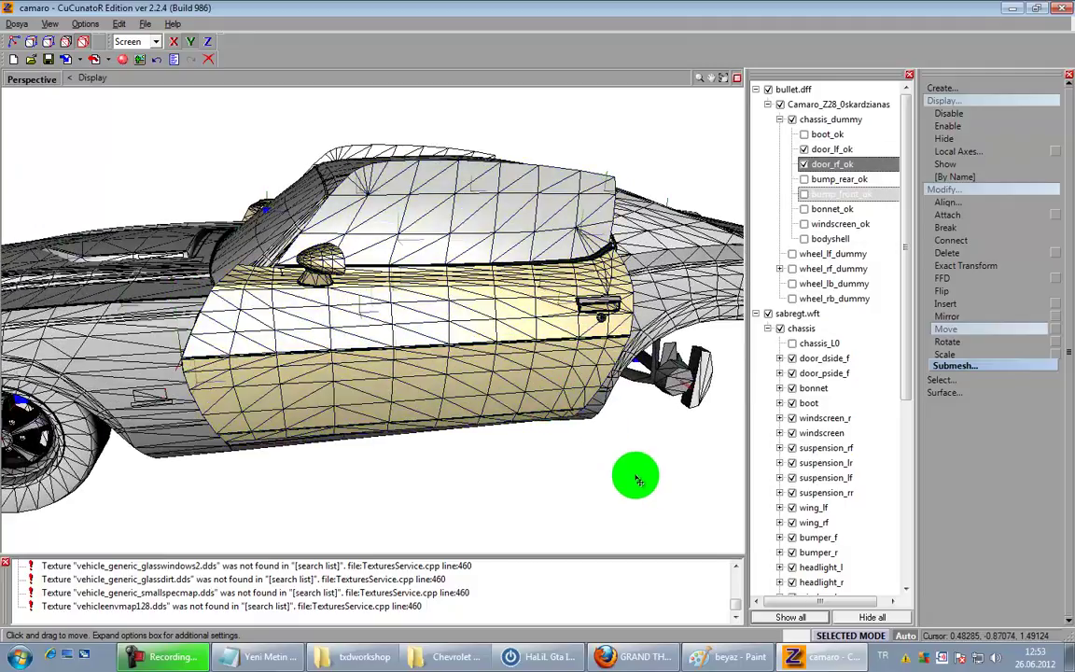
# Step: Select both Camaro doors with the Single tool, enable selected mode and switch to polygon level
pyautogui.click(428, 357)
pyautogui.moveTo(428, 358); pyautogui.dragTo(462, 379, button='middle')
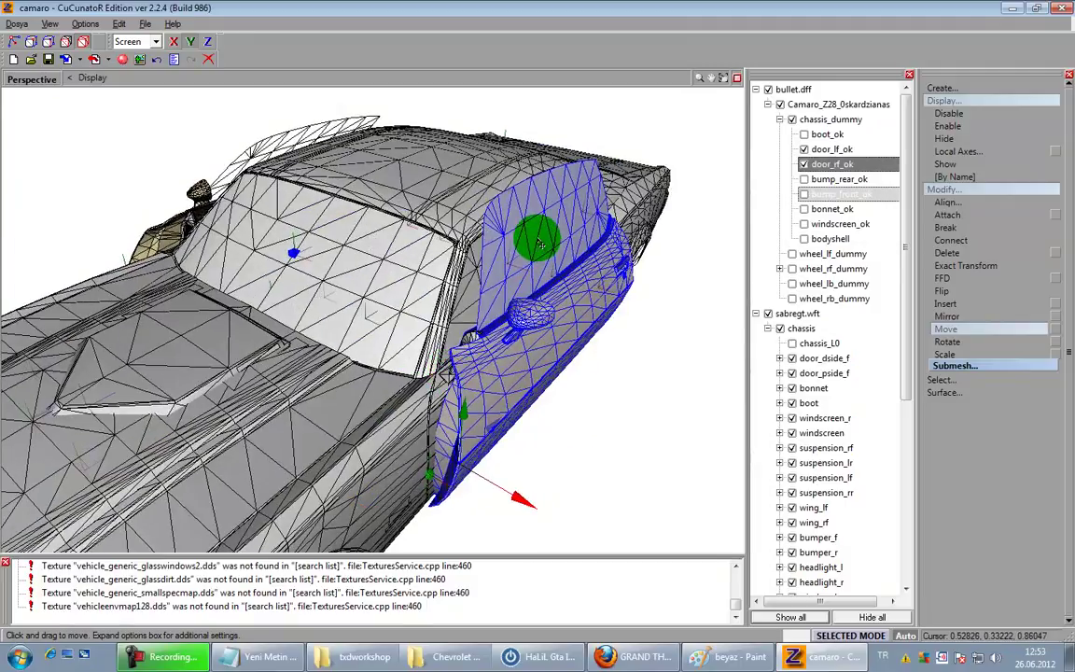
pyautogui.moveTo(536, 343); pyautogui.dragTo(458, 318, button='middle')
pyautogui.click(82, 42)
pyautogui.click(361, 290)
pyautogui.click(371, 379)
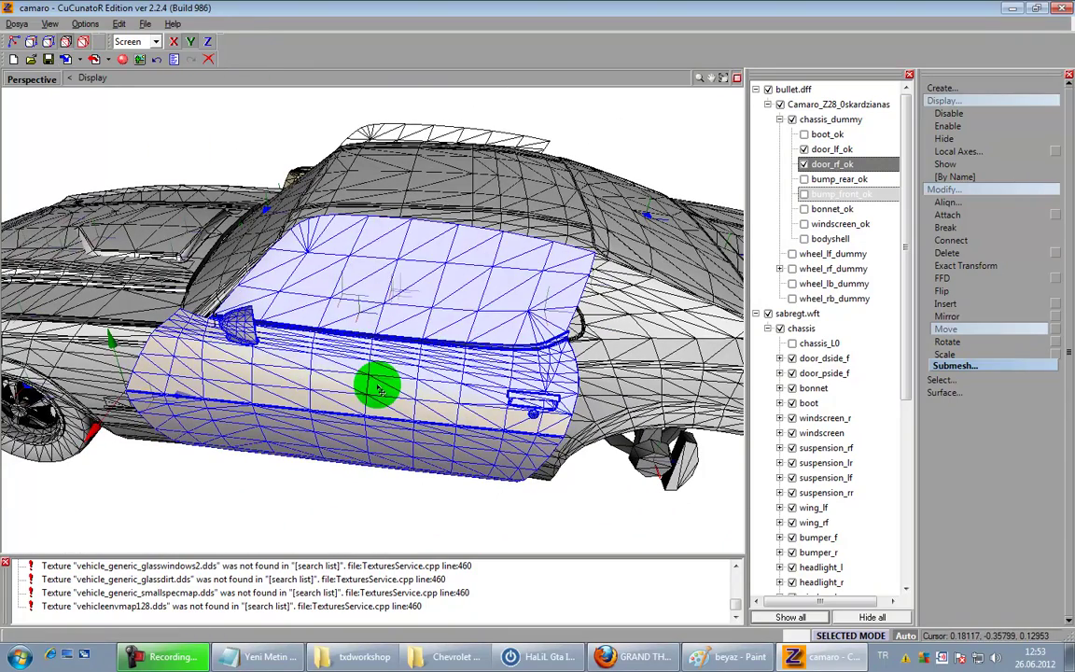
pyautogui.click(976, 392)
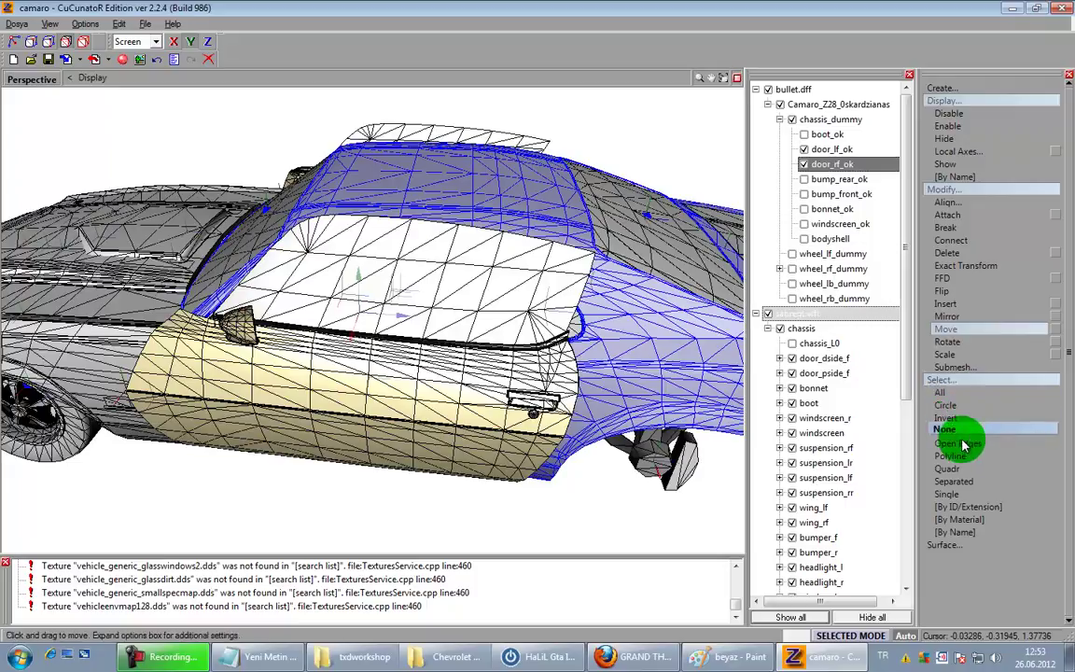
pyautogui.click(513, 484)
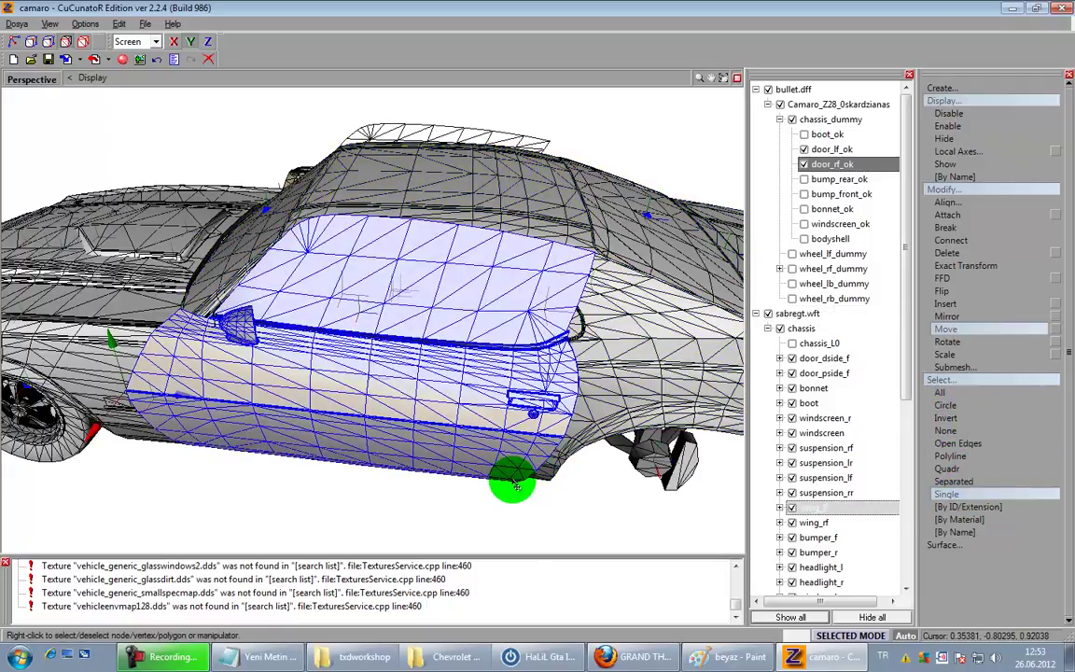
pyautogui.click(519, 484)
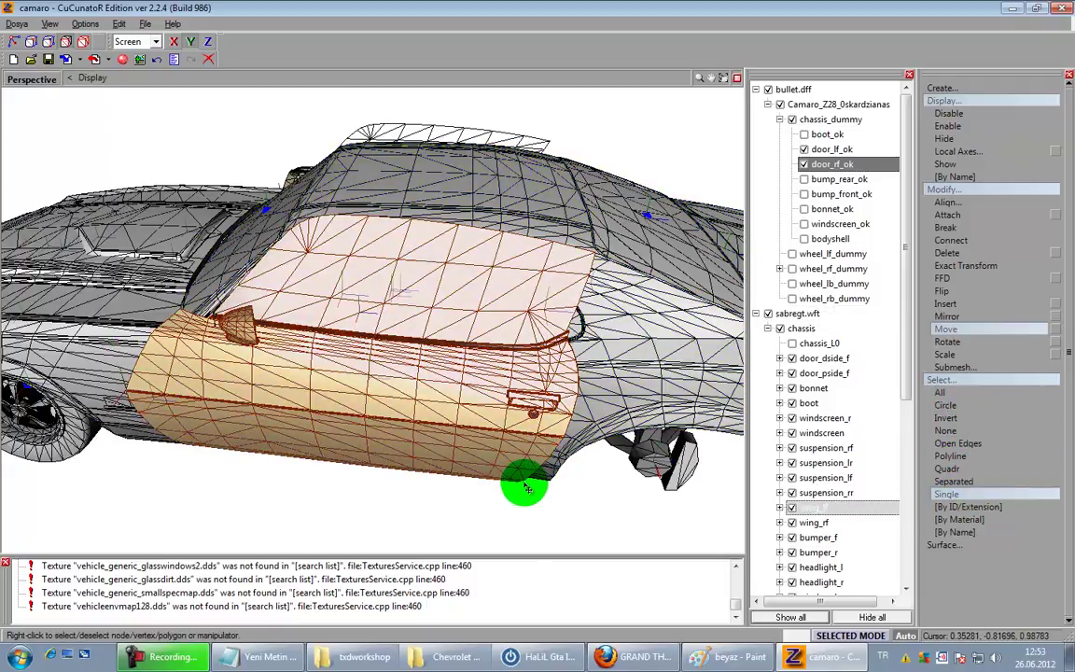
pyautogui.press('space')
pyautogui.moveTo(525, 484); pyautogui.dragTo(547, 484, button='middle')
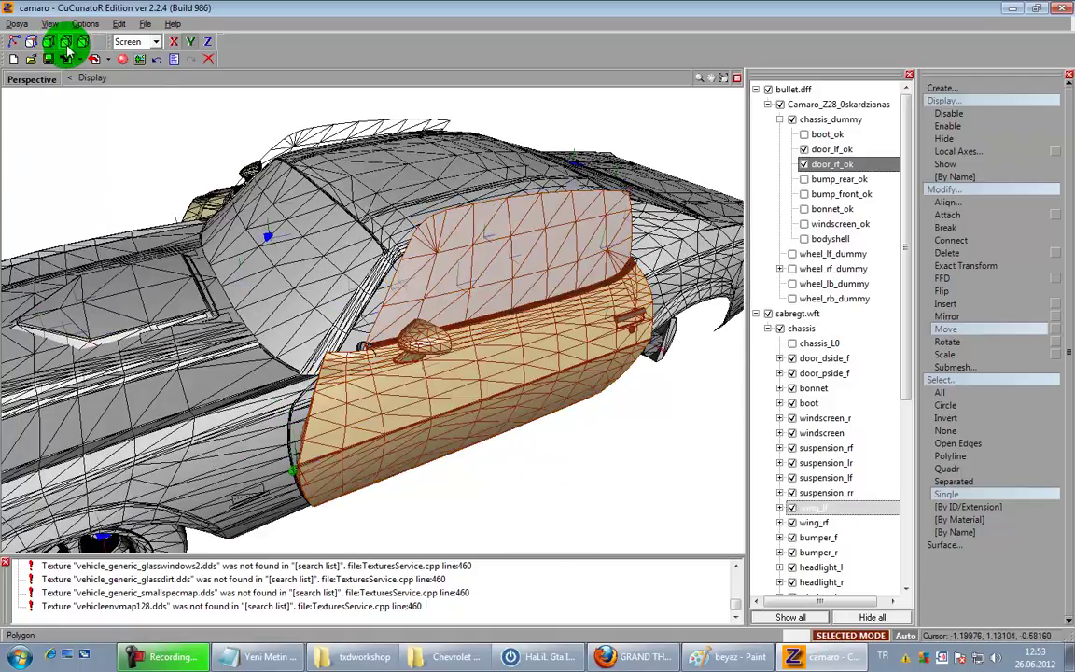
pyautogui.moveTo(69, 43); pyautogui.dragTo(239, 159)
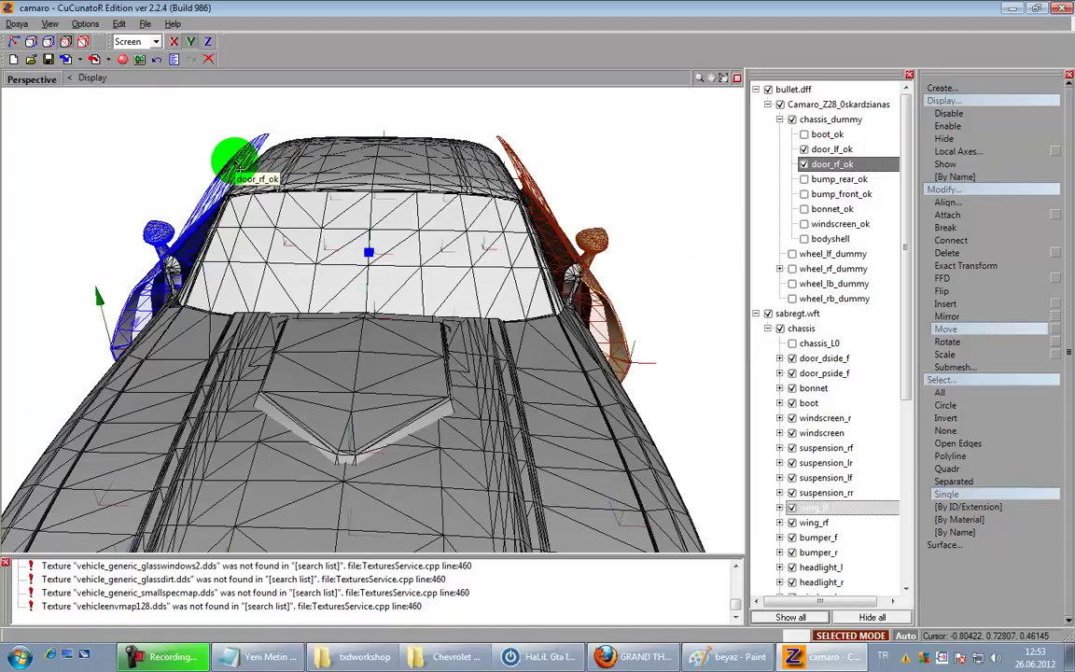
pyautogui.moveTo(238, 165); pyautogui.dragTo(363, 234)
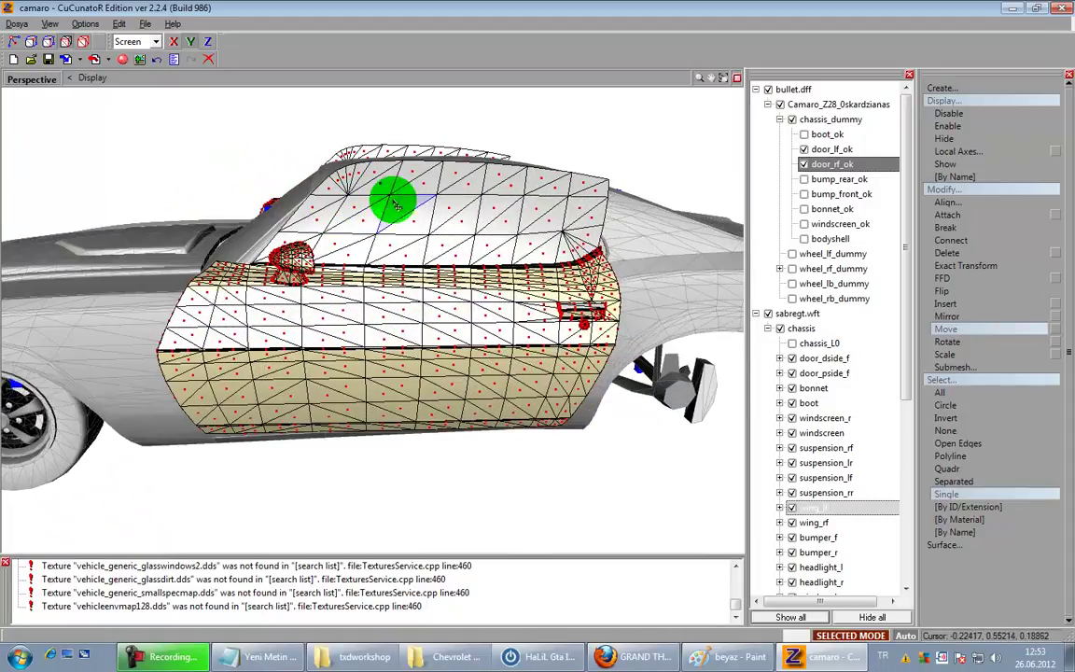
# Step: Select the window glass polygons of both Camaro doors as separated groups
pyautogui.click(737, 78)
pyautogui.moveTo(658, 135); pyautogui.dragTo(562, 130)
pyautogui.click(943, 355)
pyautogui.click(948, 469)
pyautogui.moveTo(415, 118); pyautogui.dragTo(698, 176, button='right')
pyautogui.scroll(3, 707, 179)
pyautogui.click(954, 481)
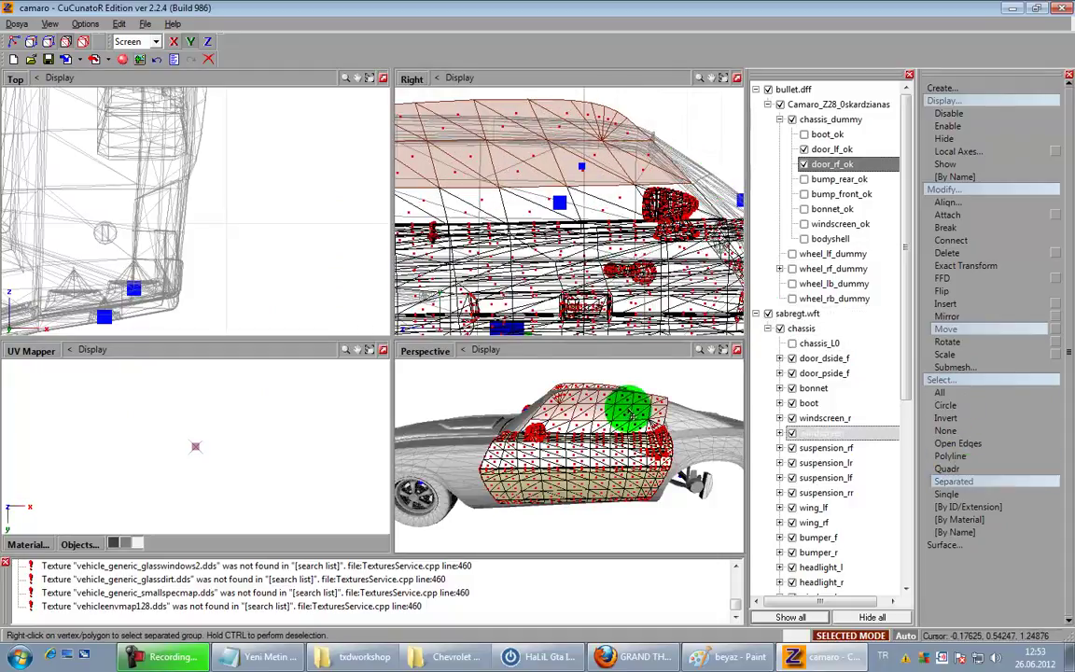
pyautogui.moveTo(635, 461); pyautogui.dragTo(707, 466, button='middle')
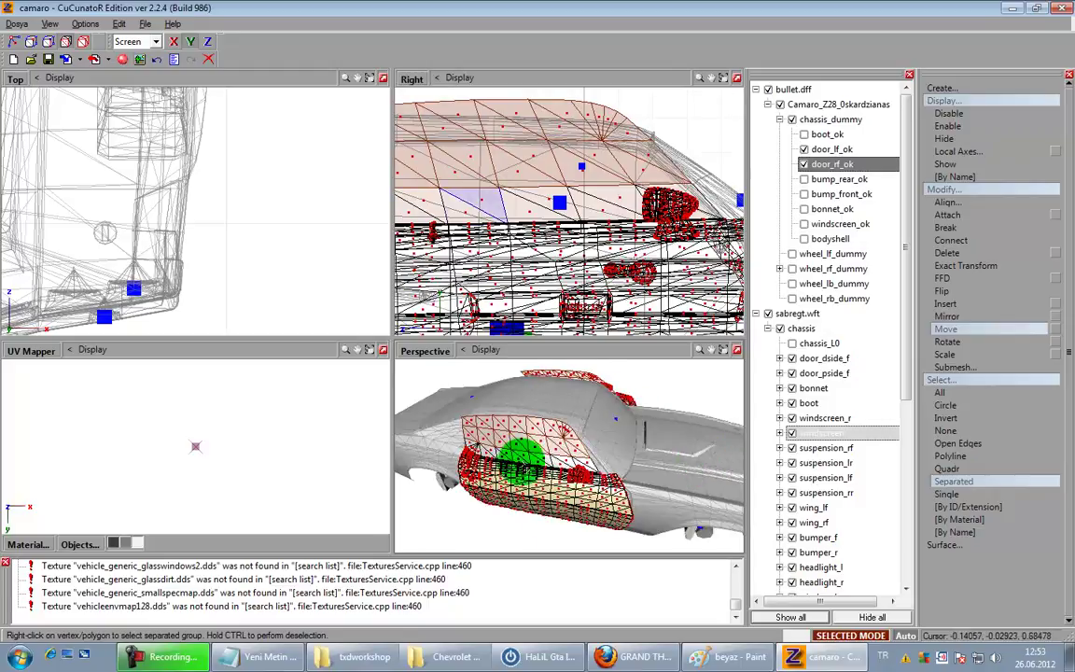
# Step: Detach the selected window glass from the first Camaro door into its own object and turn selected mode off
pyautogui.click(955, 367)
pyautogui.click(969, 420)
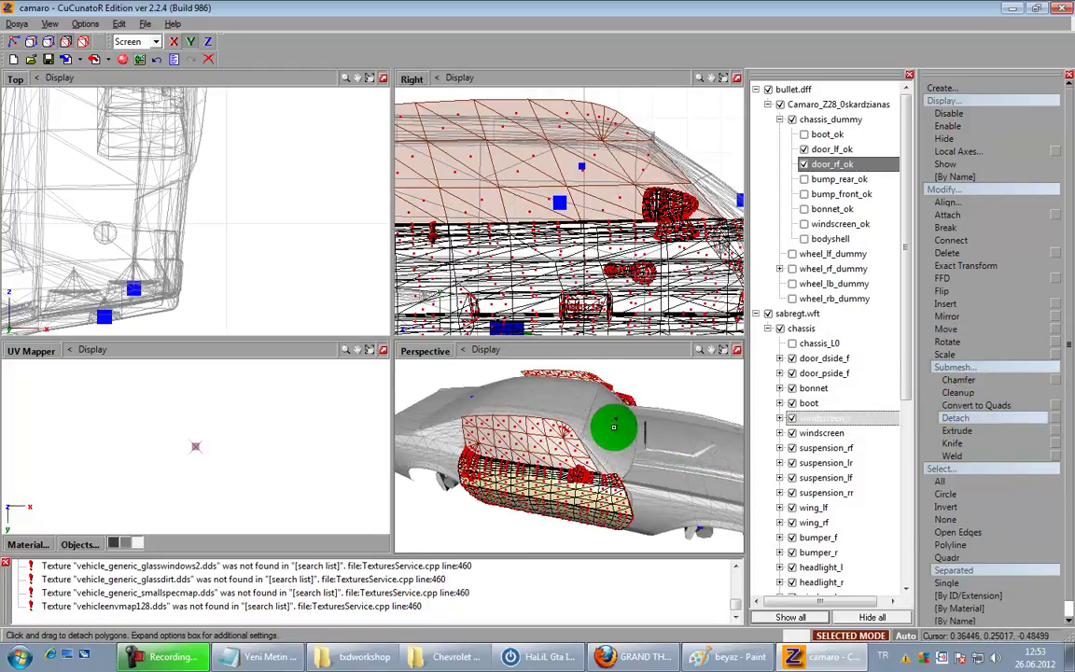
pyautogui.click(562, 439)
pyautogui.click(84, 38)
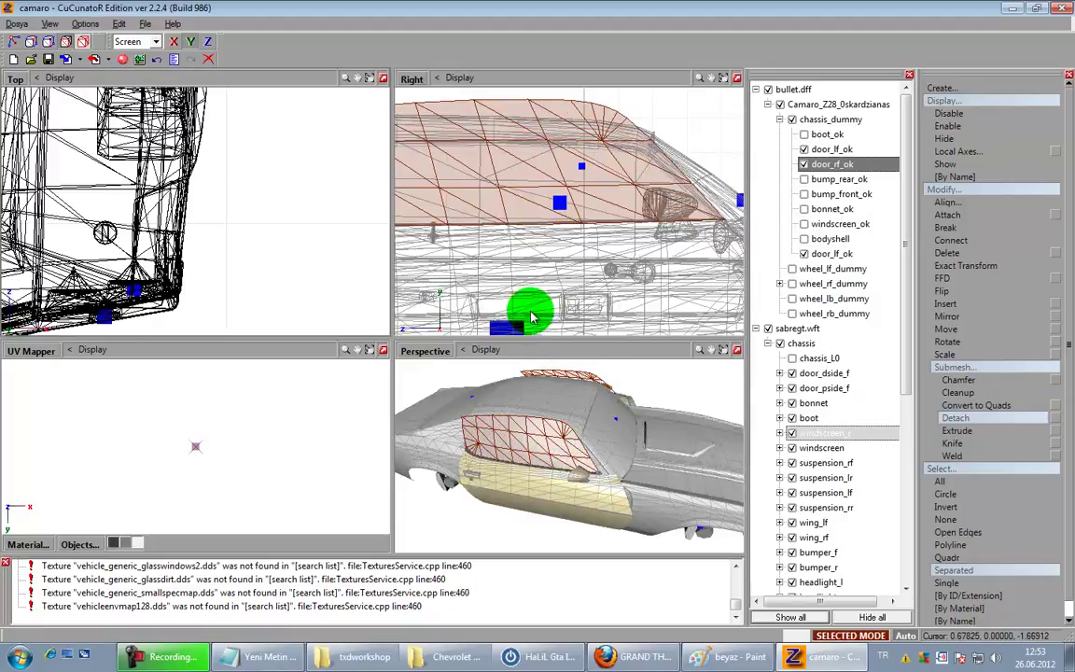
pyautogui.press('space')
# Step: Detach the window glass of the opposite Camaro door at polygon level, then return to object level
pyautogui.click(68, 46)
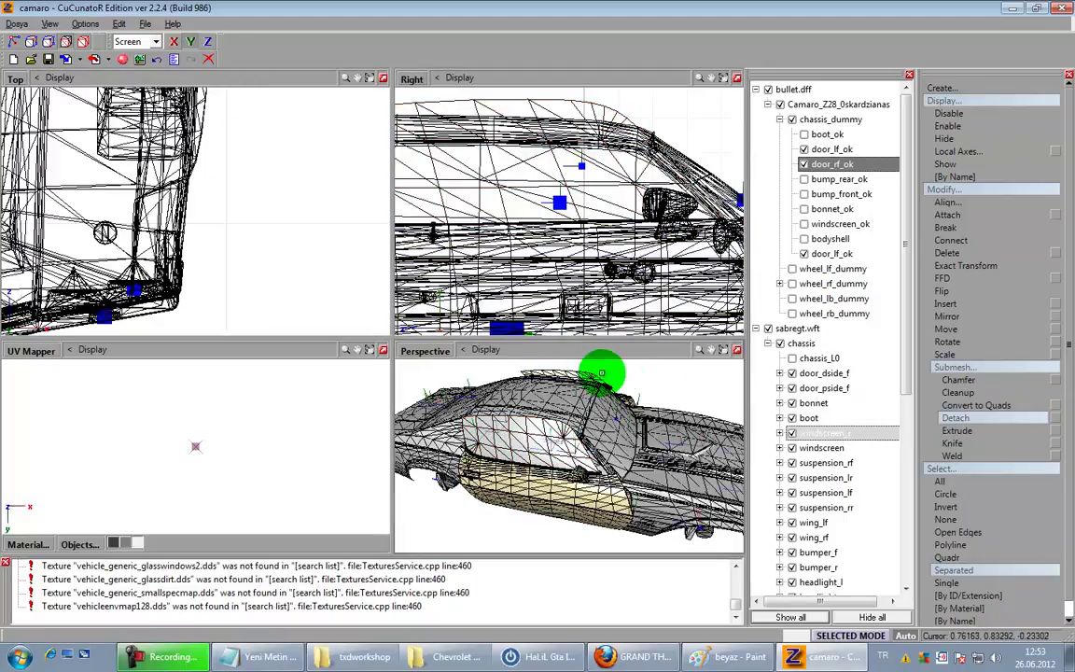
pyautogui.click(593, 372)
pyautogui.moveTo(717, 432); pyautogui.dragTo(647, 423, button='middle')
pyautogui.moveTo(694, 452); pyautogui.dragTo(657, 473)
pyautogui.moveTo(663, 467); pyautogui.dragTo(616, 452, button='middle')
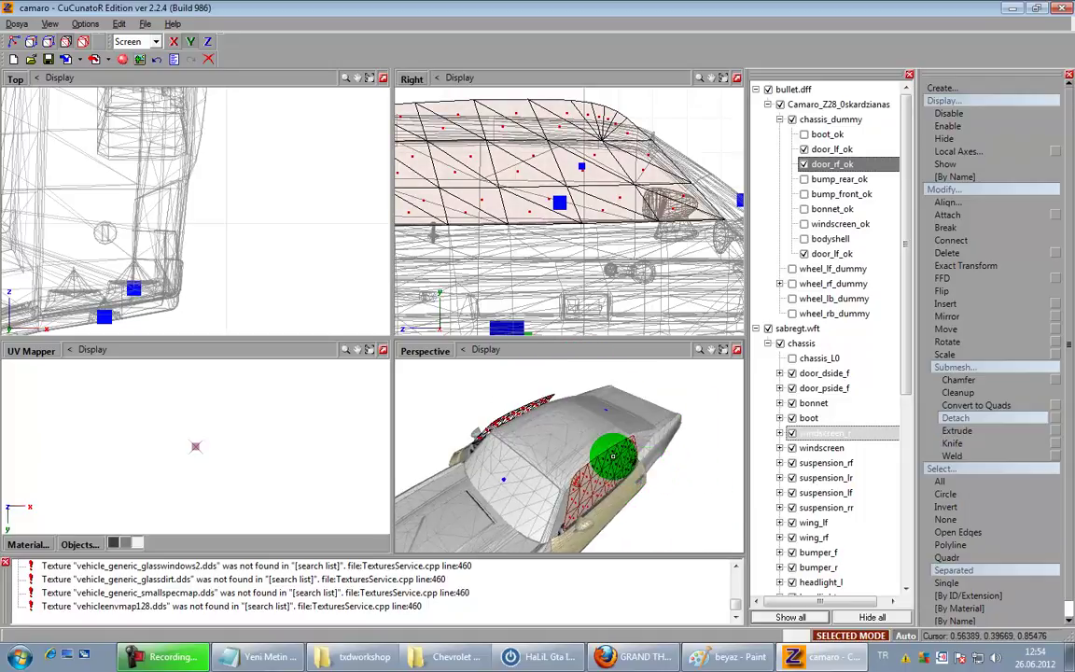
pyautogui.click(615, 452)
pyautogui.click(86, 43)
pyautogui.press('space')
pyautogui.moveTo(697, 471); pyautogui.dragTo(694, 452, button='middle')
pyautogui.click(834, 268)
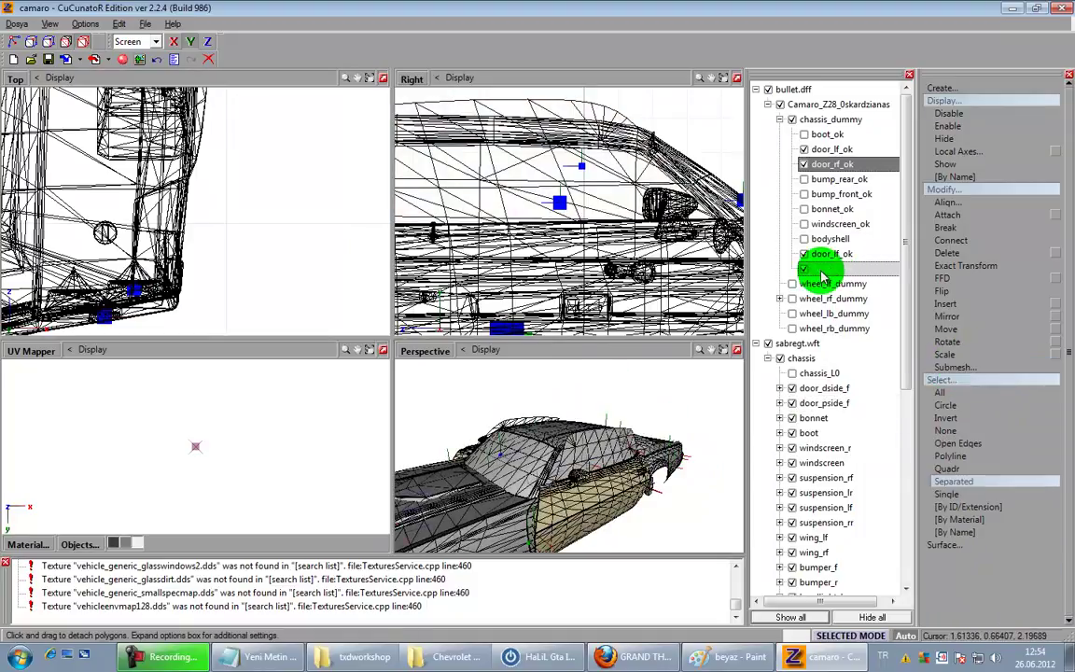
# Step: Check which door_lf_ok entries in the object tree are the doors and which are the detached windows
pyautogui.click(614, 516)
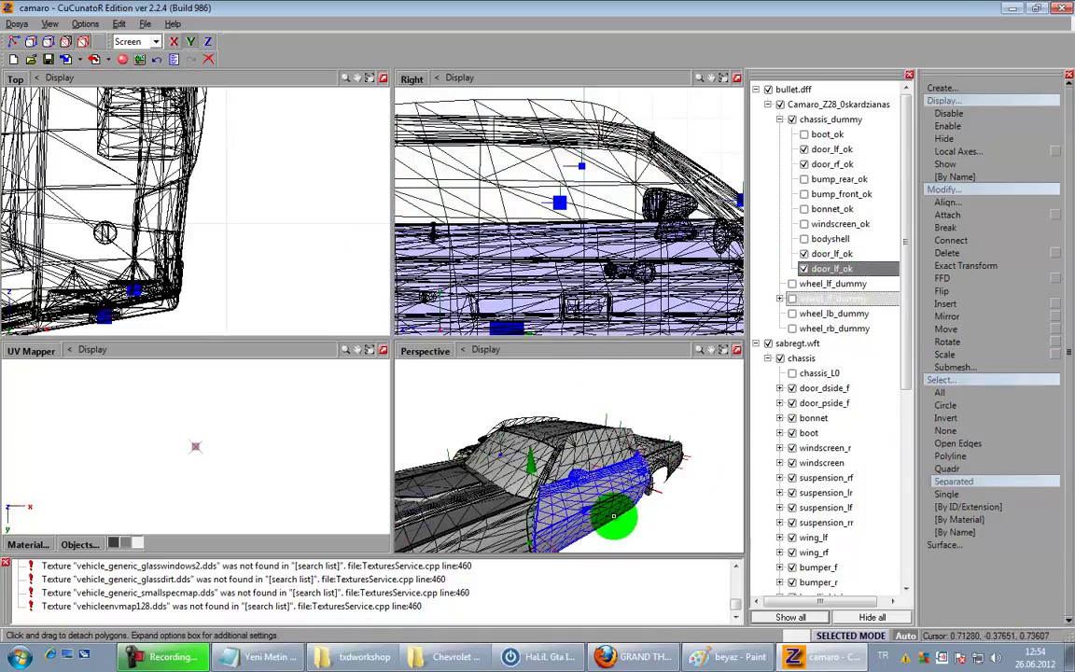
pyautogui.click(597, 446)
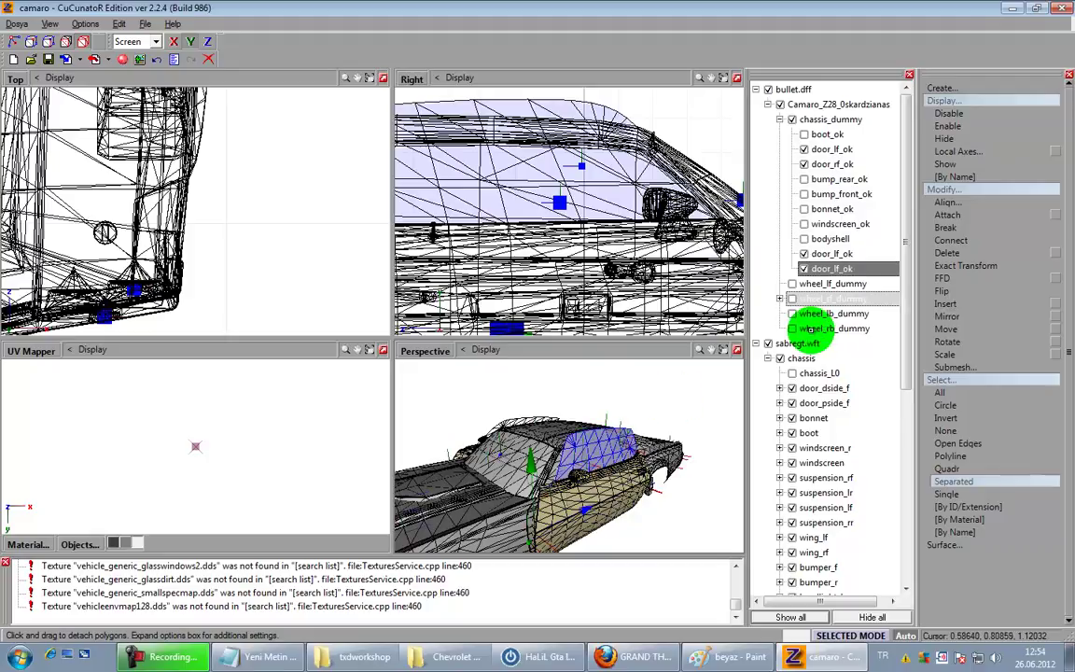
pyautogui.click(804, 268)
pyautogui.click(812, 252)
pyautogui.click(809, 269)
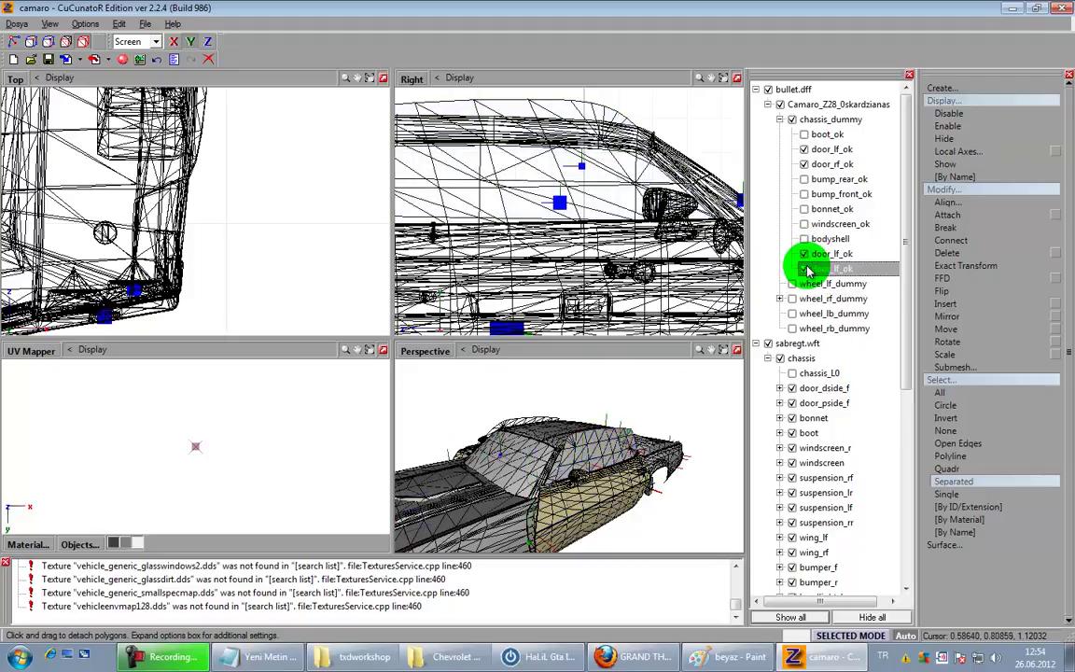
pyautogui.click(806, 150)
# Step: Expand door_dside_f in sabregt.wft, check its door_dside_f_L0 mesh and save the scene
pyautogui.click(796, 389)
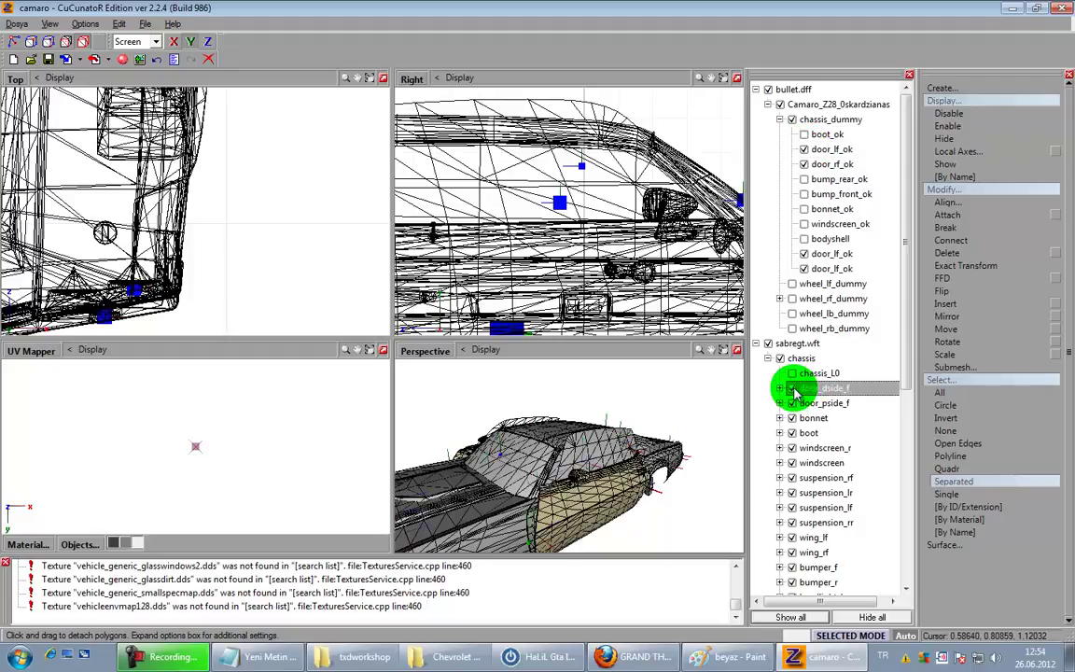
pyautogui.click(780, 389)
pyautogui.click(810, 406)
pyautogui.moveTo(646, 491); pyautogui.dragTo(695, 493, button='middle')
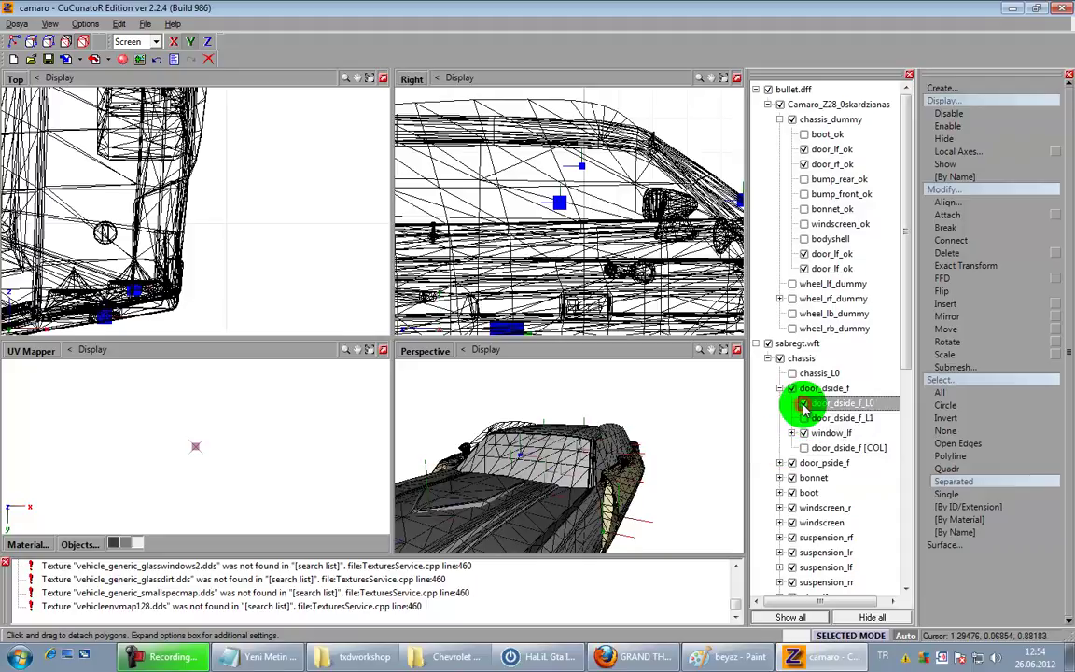
pyautogui.click(804, 403)
pyautogui.click(52, 57)
# Step: Rename the Camaro's original door_lf_ok as door_dside_f_L0 and place it under door_dside_f in sabregt.wft
pyautogui.moveTo(678, 472); pyautogui.dragTo(675, 478, button='middle')
pyautogui.click(868, 408)
pyautogui.moveTo(883, 405); pyautogui.dragTo(771, 413)
pyautogui.hotkey('ctrl', 'c')
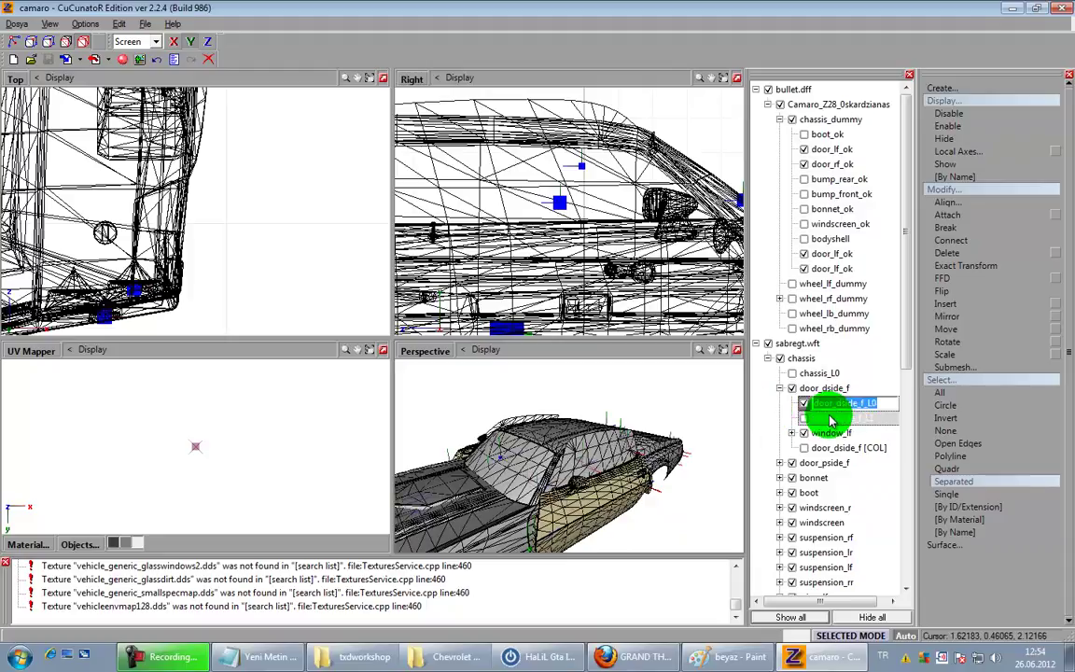
pyautogui.click(809, 154)
pyautogui.click(809, 151)
pyautogui.hotkey('ctrl', 'v')
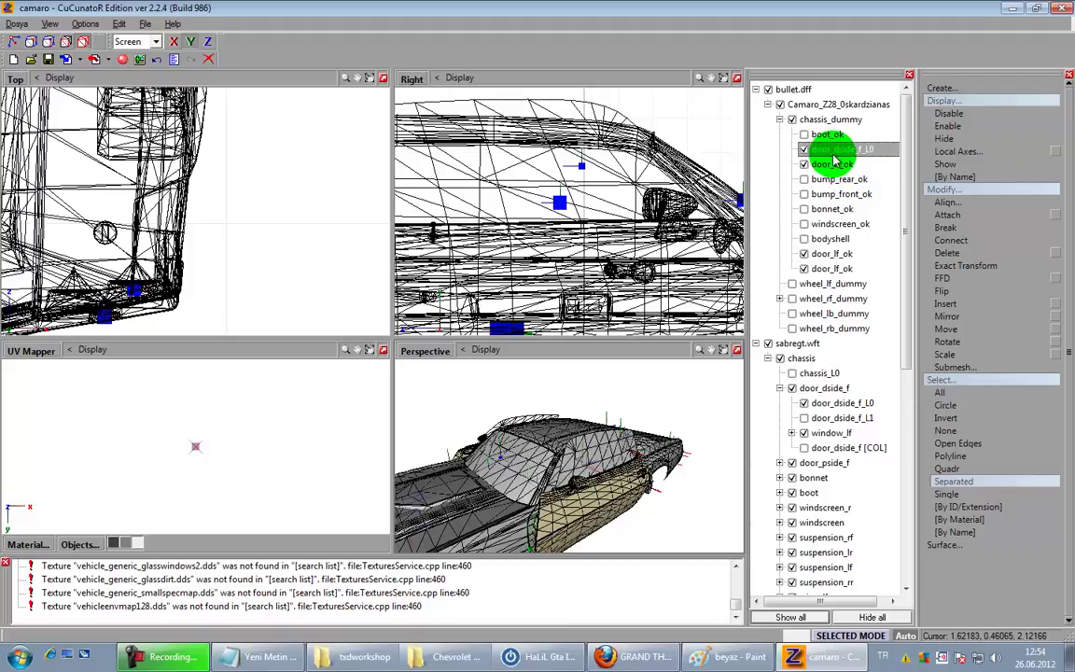
pyautogui.moveTo(846, 157); pyautogui.dragTo(861, 407)
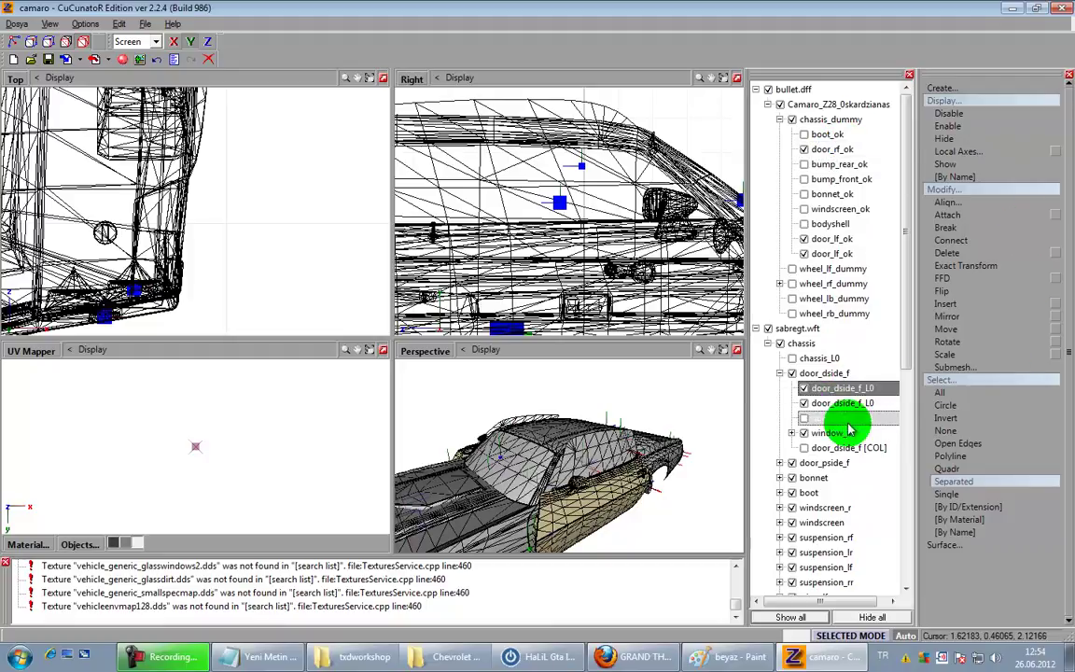
# Step: Delete the original door_dside_f_L0 and door_dside_f_L1 of sabregt.wft and save the scene
pyautogui.rightClick(836, 405)
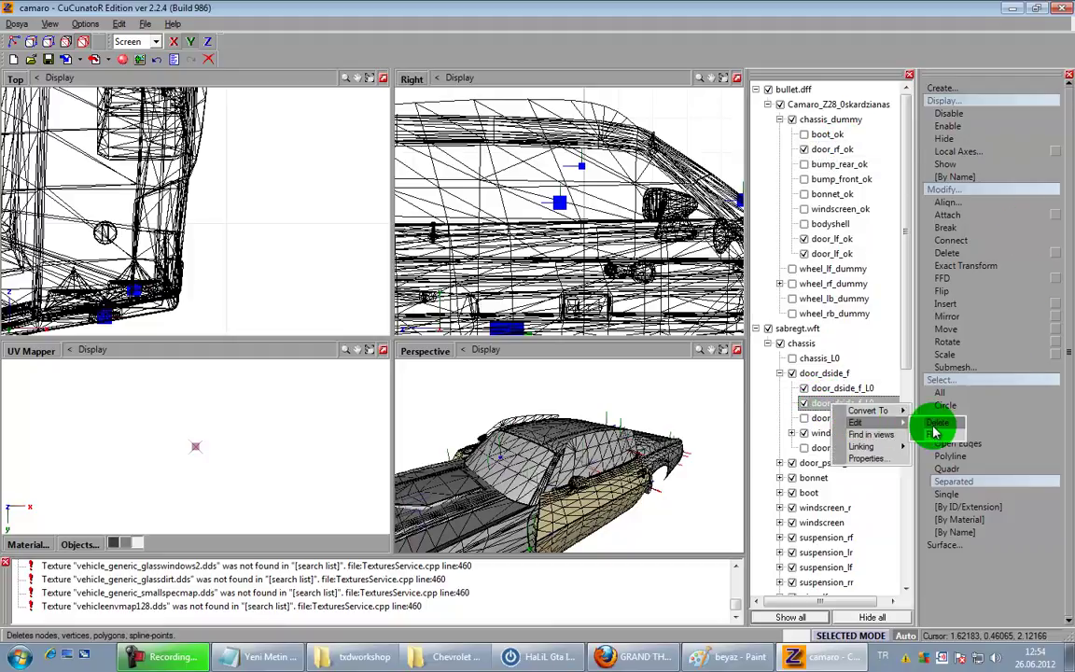
pyautogui.click(926, 421)
pyautogui.rightClick(849, 403)
pyautogui.click(955, 419)
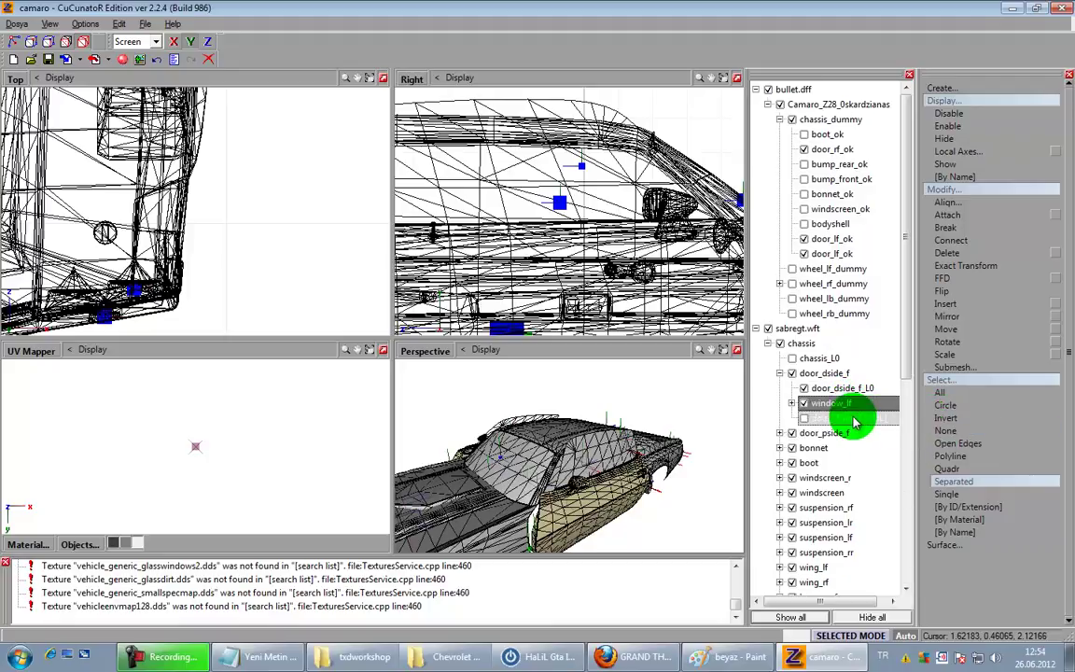
pyautogui.moveTo(855, 422); pyautogui.dragTo(864, 433)
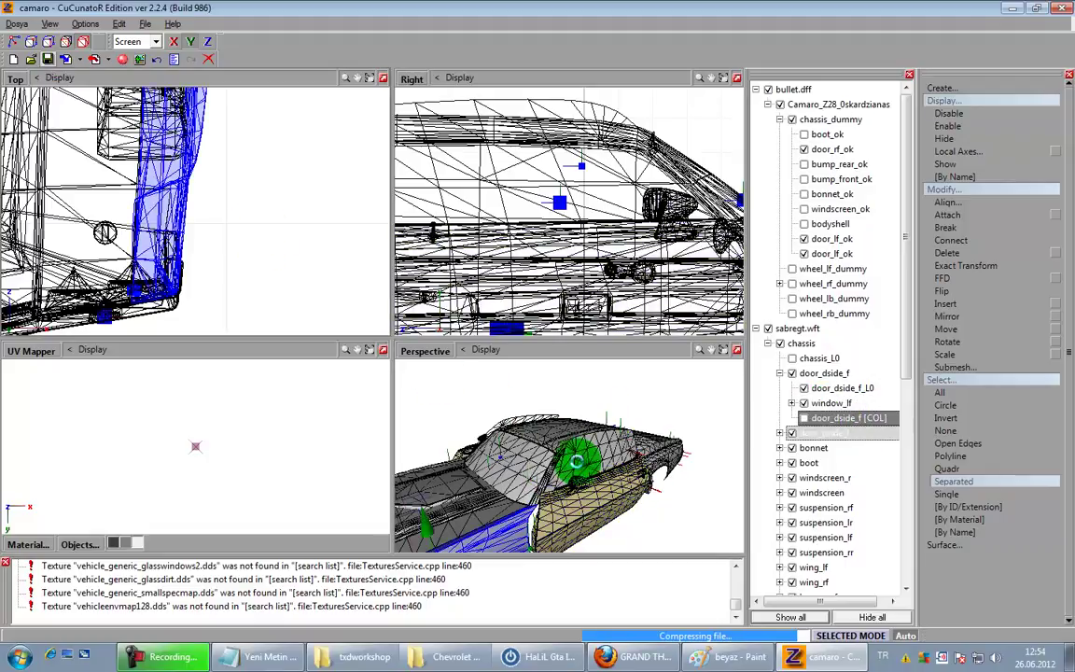
# Step: Rename the detached left door glass as window_lf_L0 and place it under window_lf in sabregt.wft
pyautogui.click(613, 518)
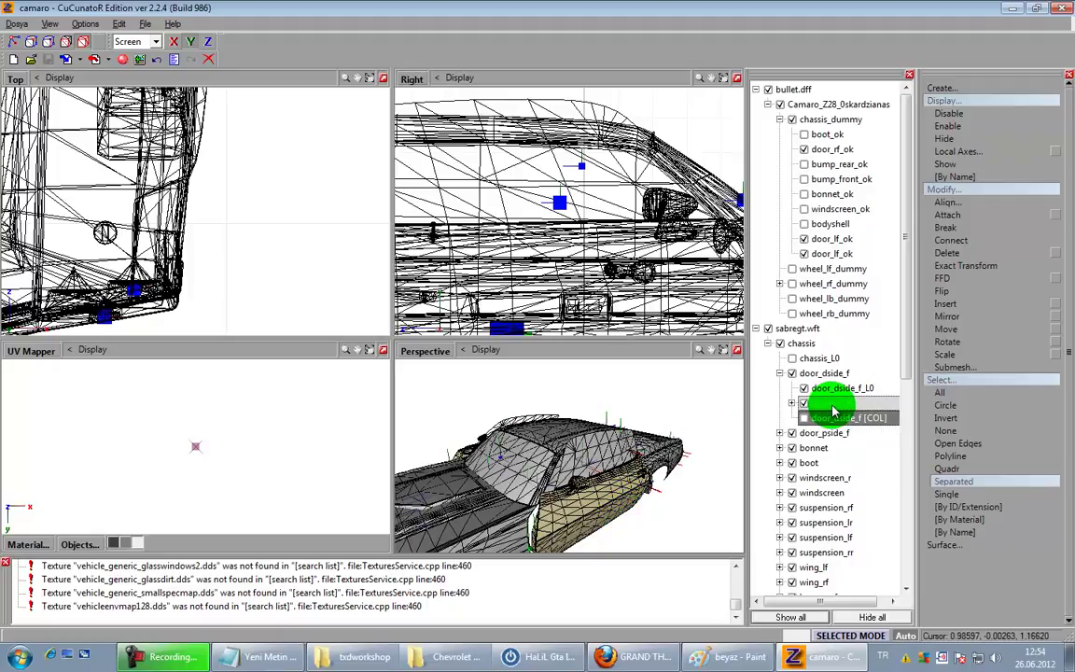
pyautogui.click(792, 404)
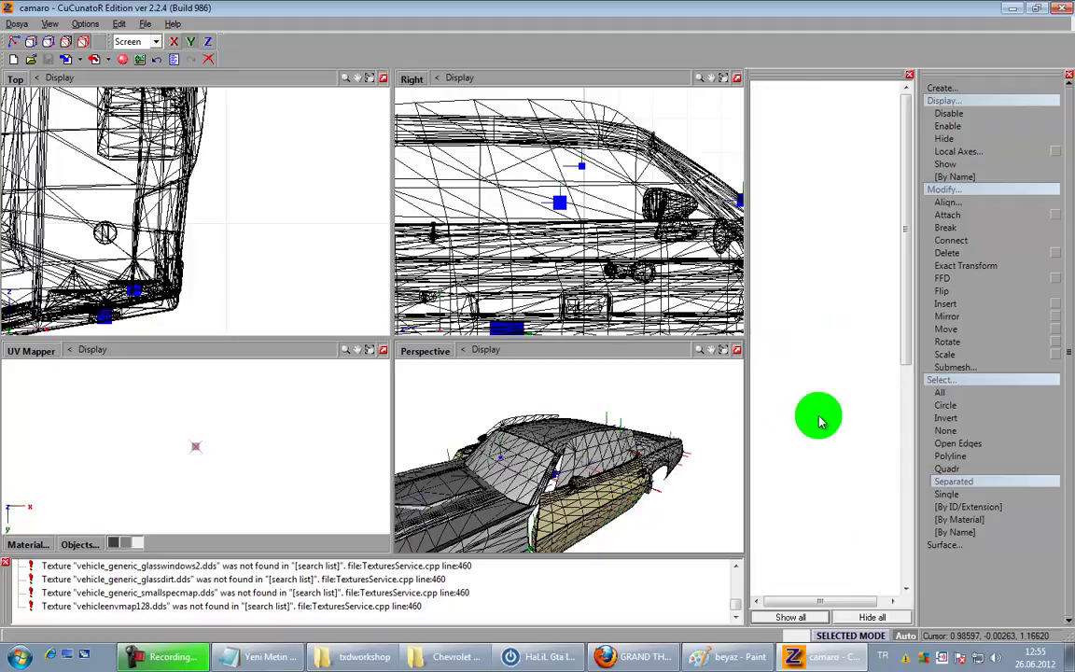
pyautogui.click(851, 432)
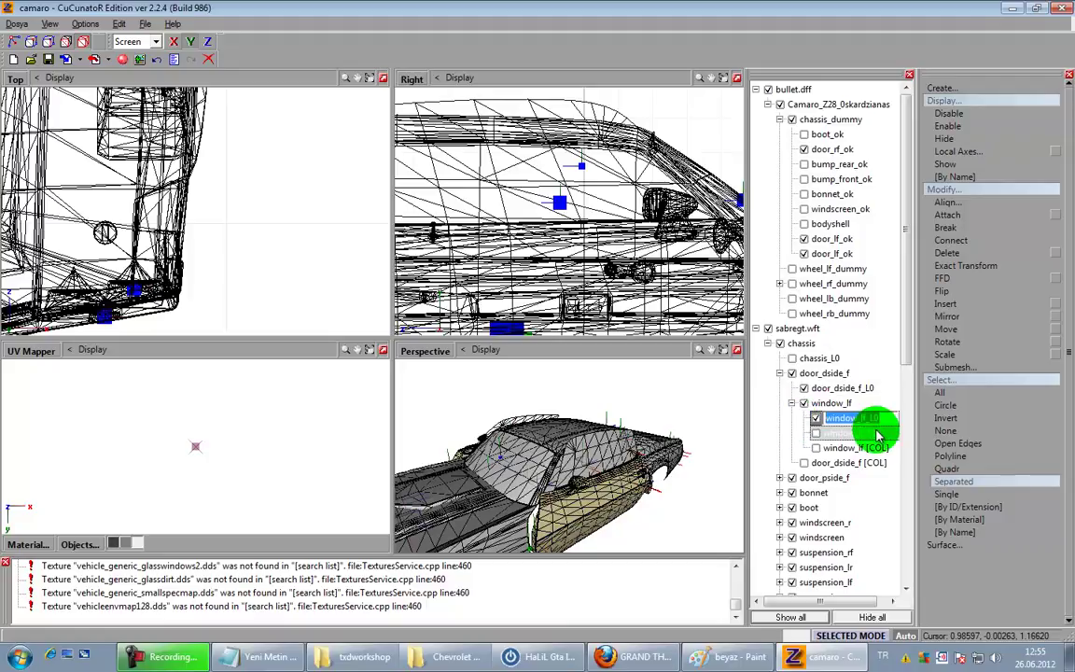
pyautogui.click(812, 241)
pyautogui.hotkey('ctrl', 'a')
pyautogui.write('window_lf_L0')
pyautogui.moveTo(847, 253); pyautogui.dragTo(862, 421)
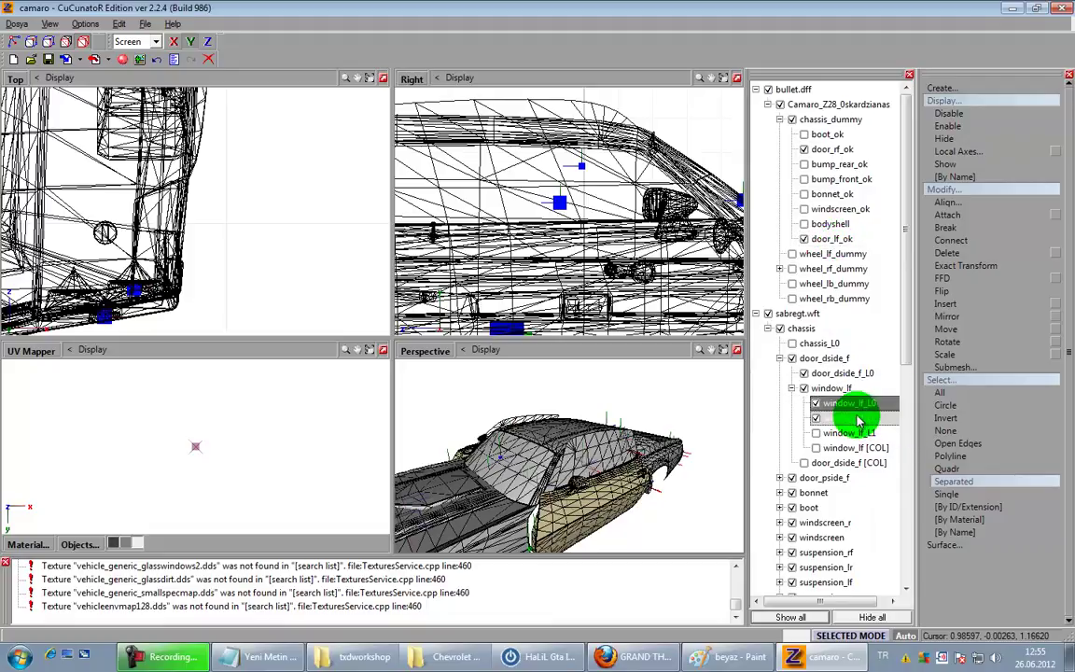
# Step: Delete the original window_lf_L0 and window_lf_L1 meshes under window_lf
pyautogui.rightClick(860, 419)
pyautogui.click(944, 436)
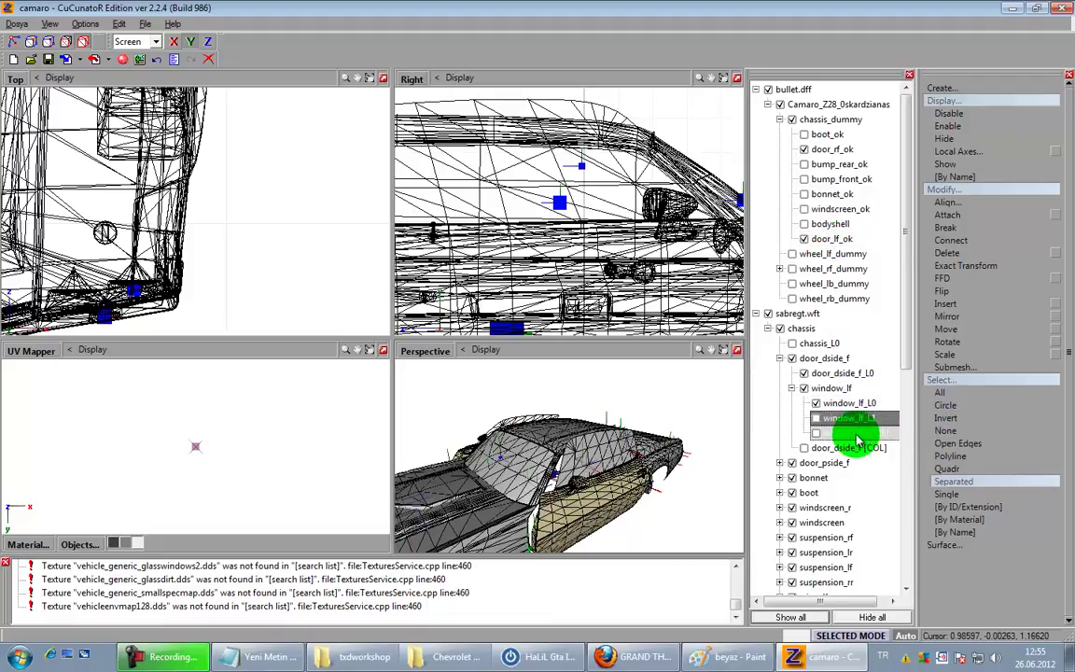
pyautogui.rightClick(855, 420)
pyautogui.moveTo(894, 437)
pyautogui.click(950, 438)
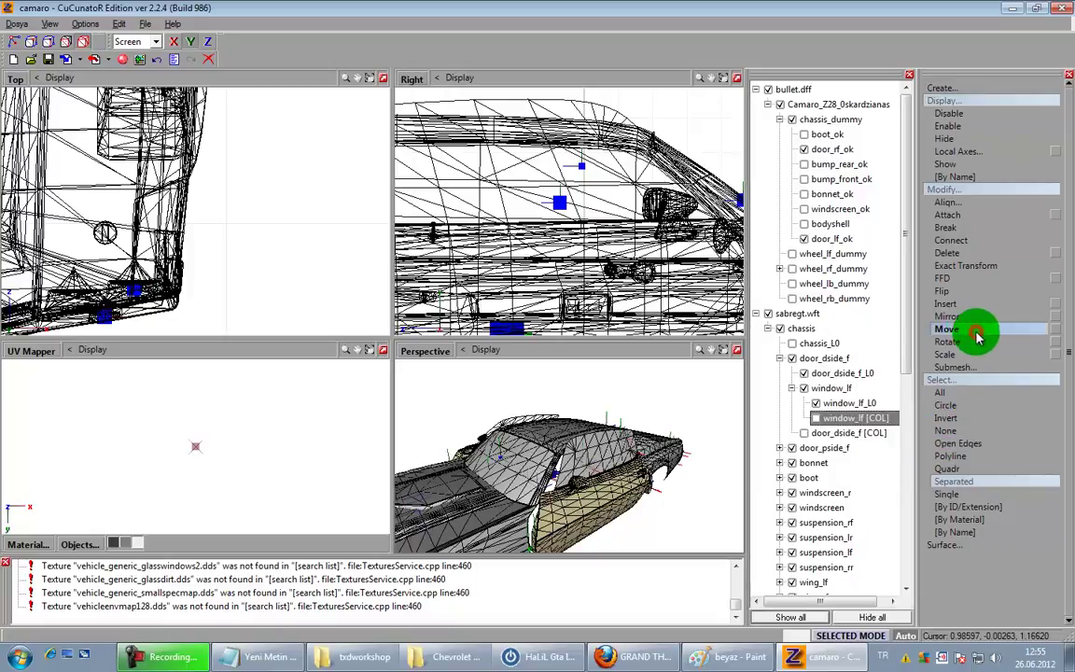
# Step: Move the front side-window dummies back and up to the middle of the door glass in the side view
pyautogui.click(977, 333)
pyautogui.scroll(-5, 597, 205)
pyautogui.scroll(4, 559, 144)
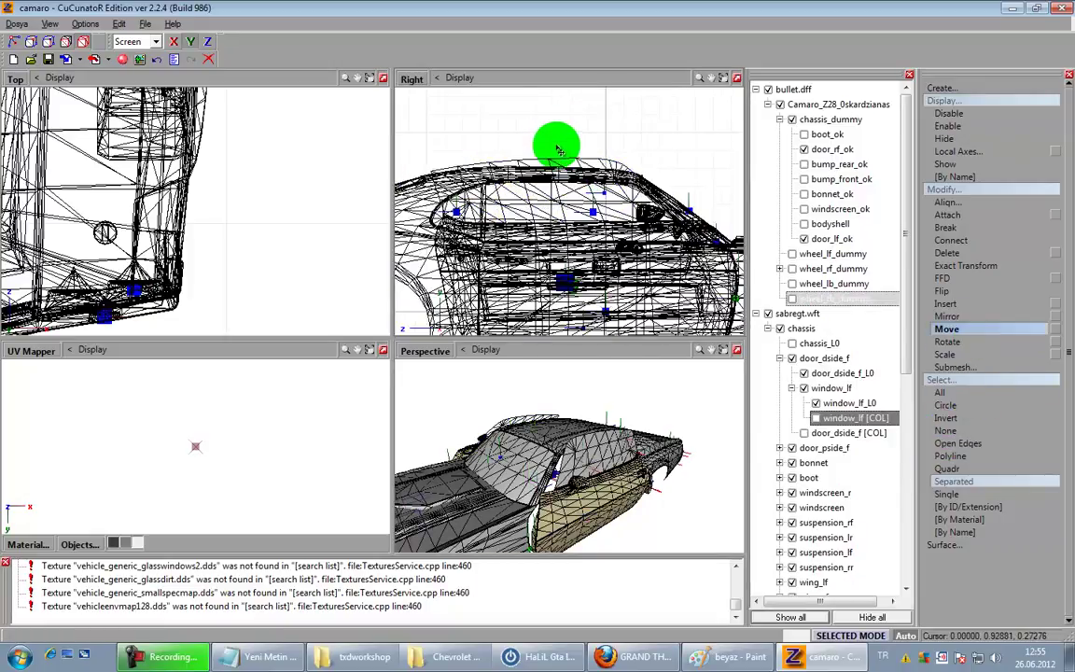
pyautogui.click(174, 40)
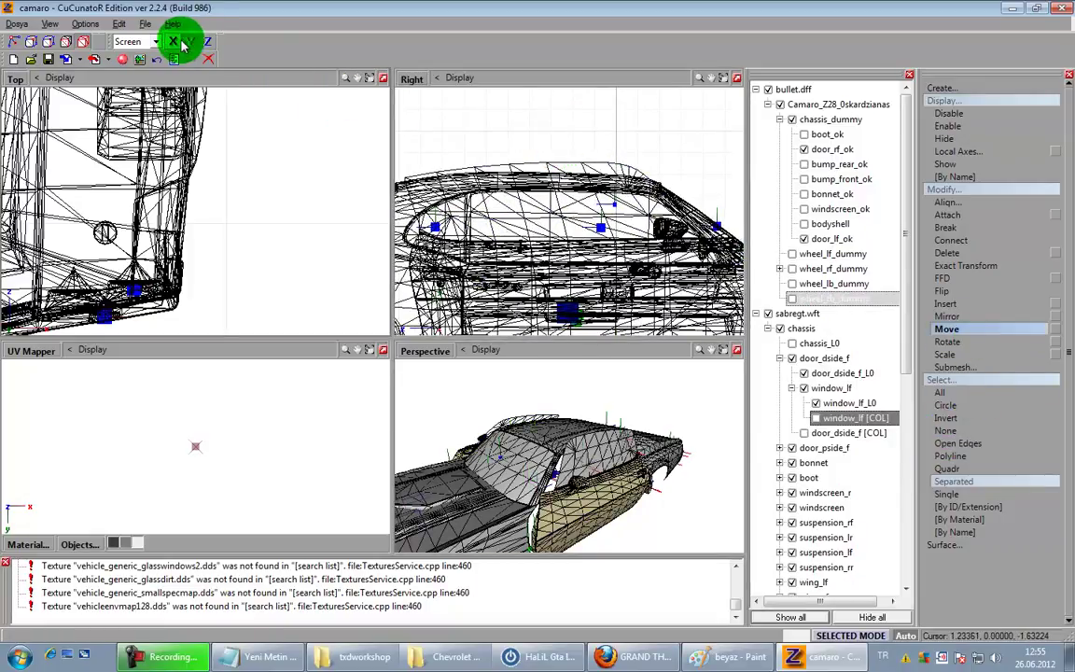
pyautogui.moveTo(541, 142); pyautogui.dragTo(611, 256)
pyautogui.moveTo(676, 267)
pyautogui.mouseDown(button='middle')
pyautogui.moveTo(541, 211)
pyautogui.moveTo(617, 255)
pyautogui.mouseUp(button='middle')
pyautogui.scroll(4, 646, 278)
pyautogui.scroll(-4, 628, 280)
pyautogui.moveTo(537, 218); pyautogui.dragTo(575, 248, button='middle')
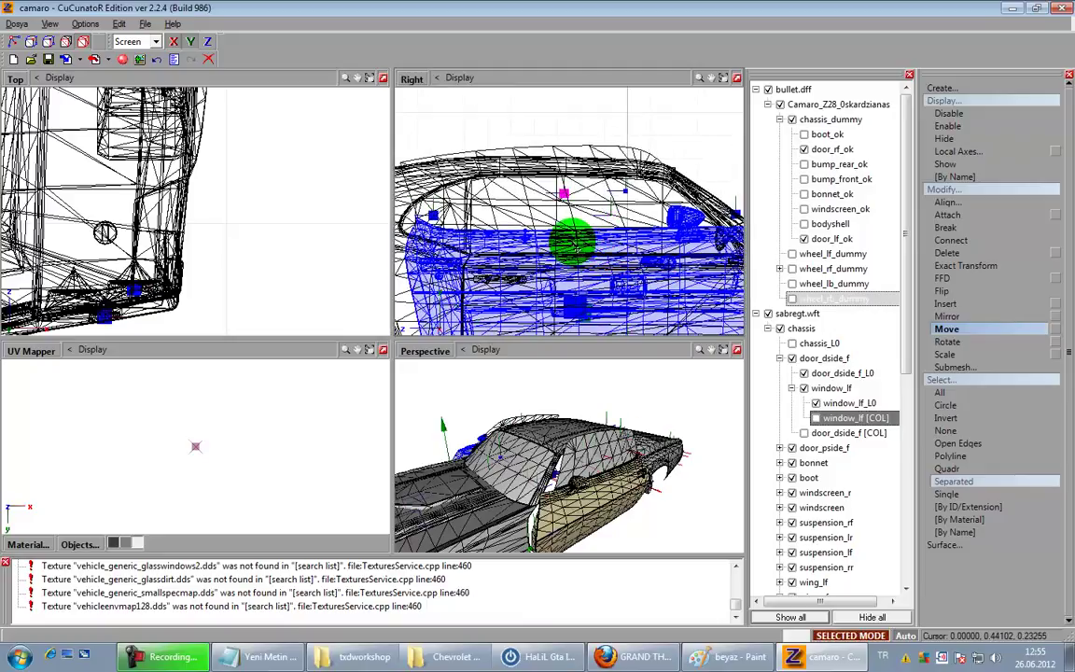
# Step: Move one front side-window dummy outward onto its door glass in the Top view
pyautogui.moveTo(171, 145); pyautogui.dragTo(172, 281, button='middle')
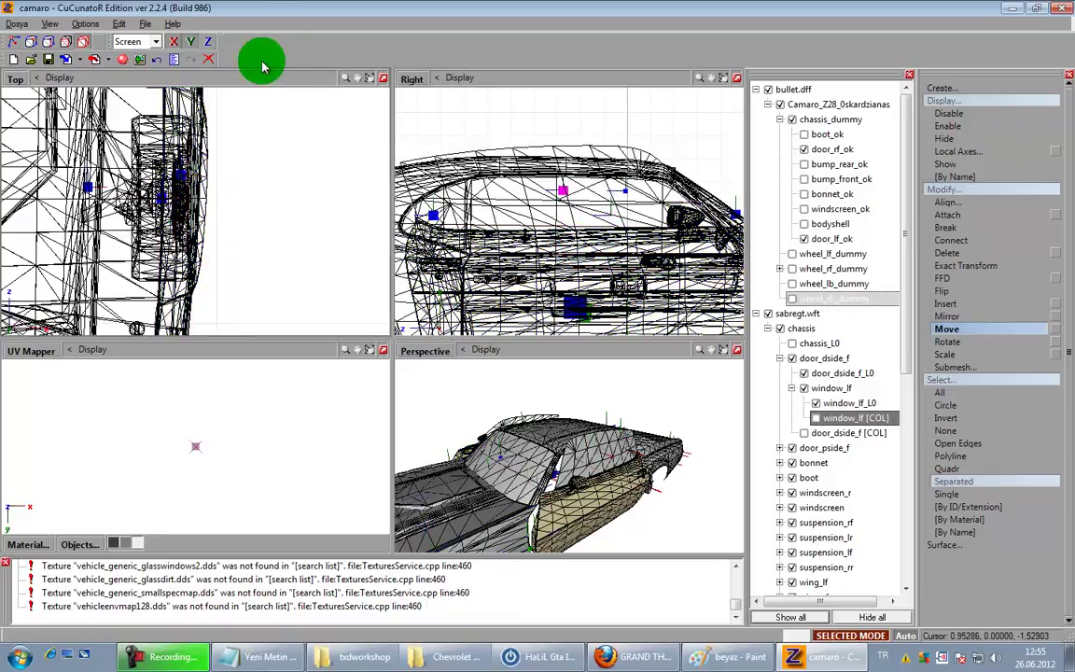
pyautogui.moveTo(248, 101); pyautogui.dragTo(226, 295, button='middle')
pyautogui.moveTo(241, 191)
pyautogui.mouseDown(button='middle')
pyautogui.moveTo(246, 344)
pyautogui.moveTo(288, 264)
pyautogui.mouseUp(button='middle')
pyautogui.press('space')
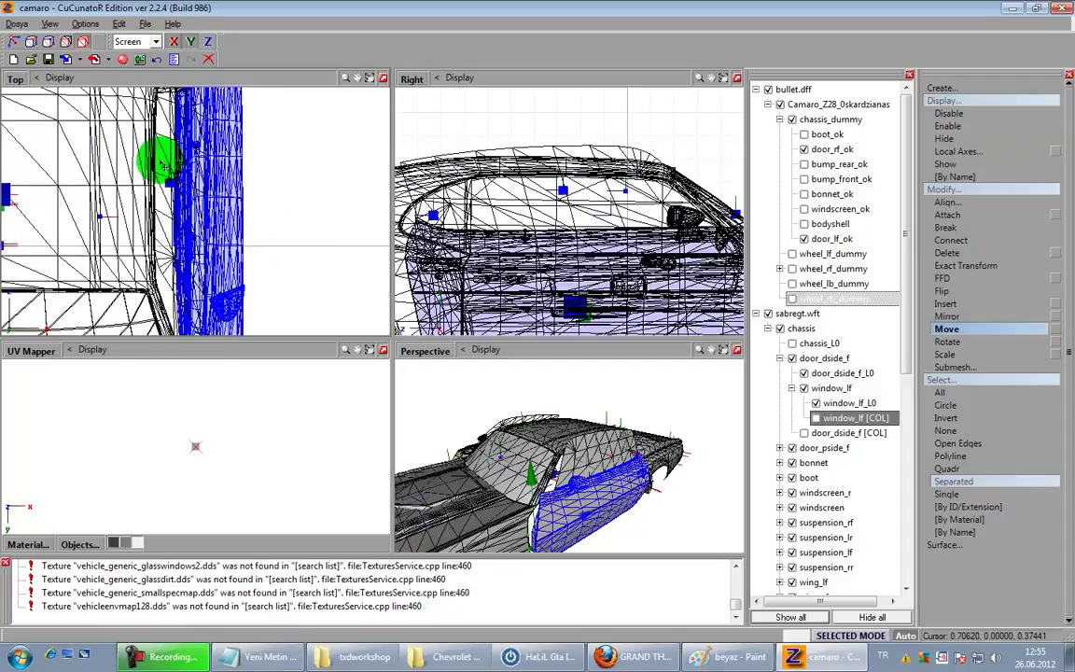
pyautogui.click(950, 454)
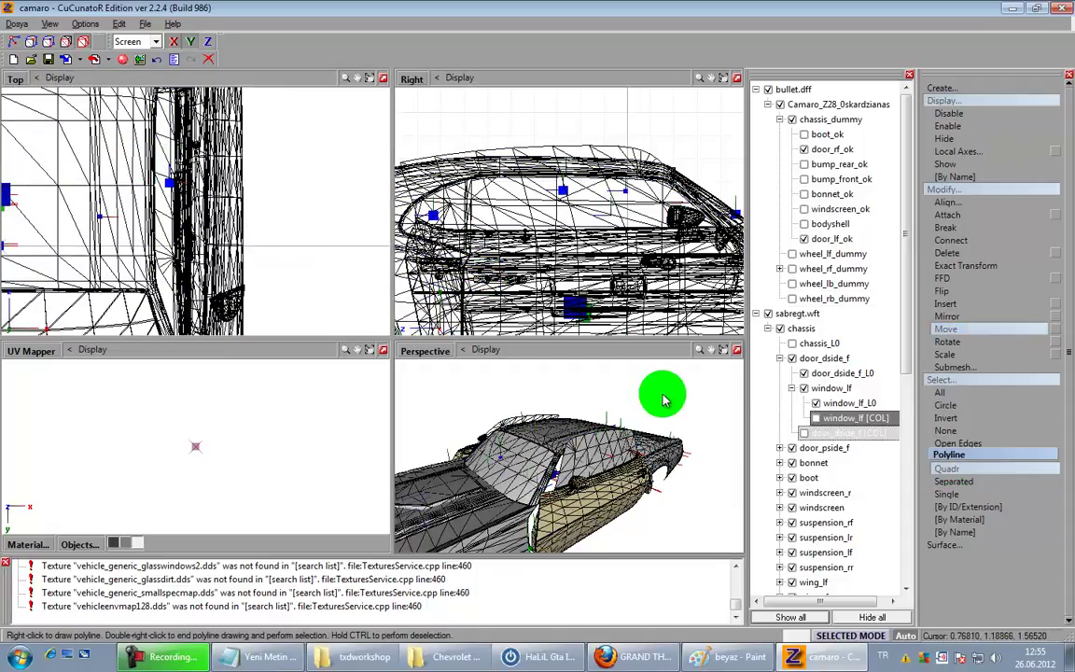
pyautogui.click(198, 126)
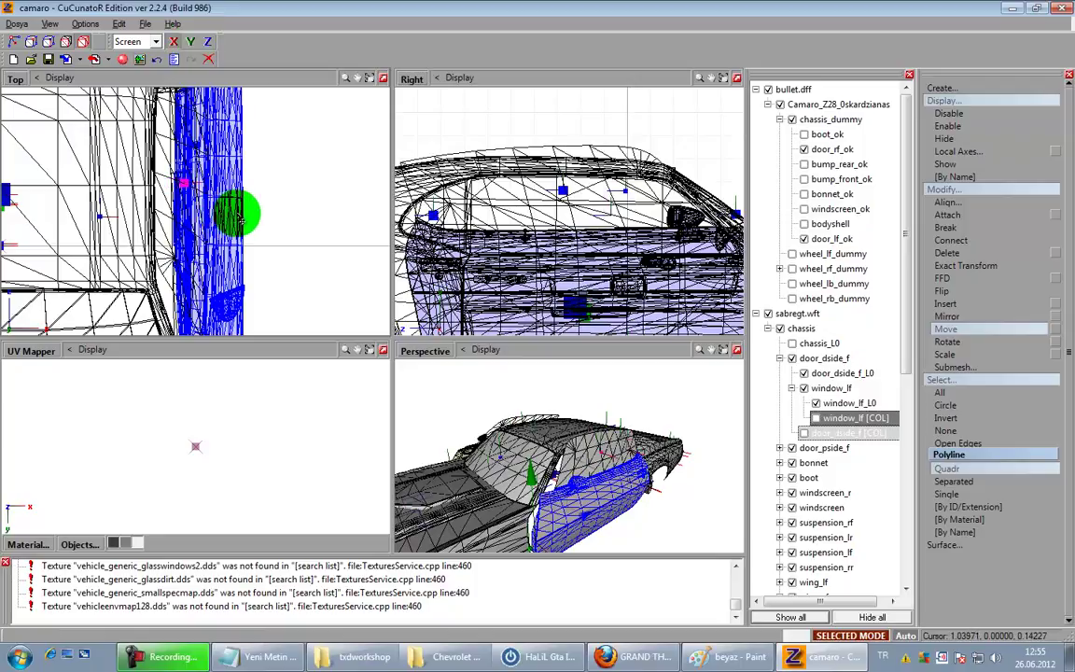
# Step: Move the opposite front side-window dummy outward onto its door glass in the Top view
pyautogui.moveTo(157, 226); pyautogui.dragTo(284, 245, button='middle')
pyautogui.scroll(-3, 283, 245)
pyautogui.moveTo(161, 211); pyautogui.dragTo(280, 216, button='middle')
pyautogui.scroll(4, 92, 204)
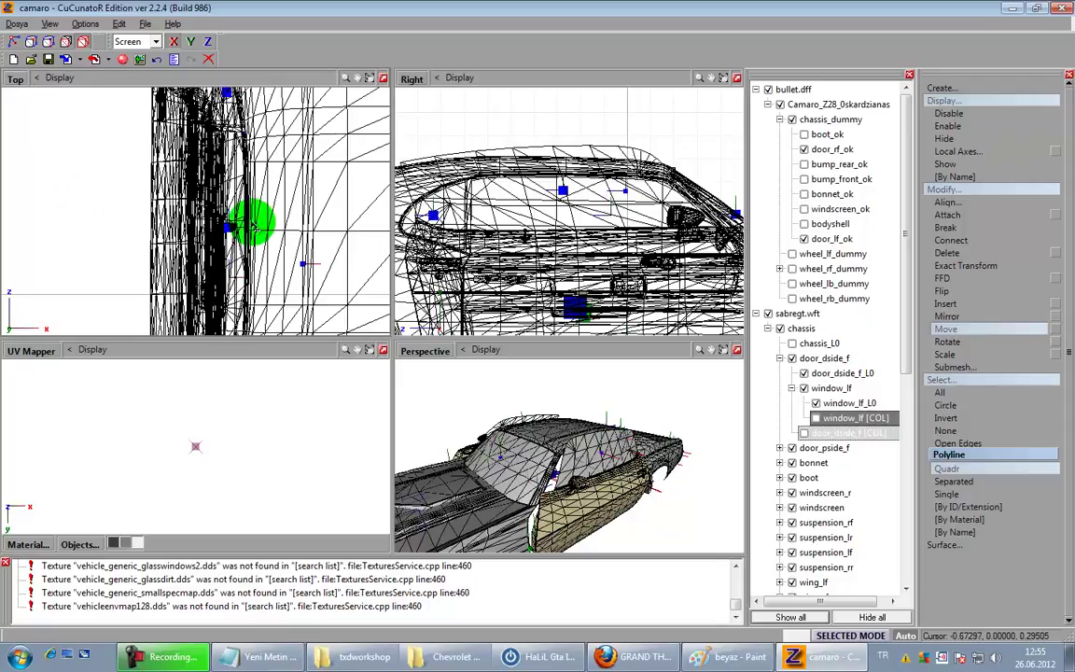
pyautogui.click(245, 233)
pyautogui.moveTo(231, 247); pyautogui.dragTo(218, 250)
pyautogui.moveTo(513, 435); pyautogui.dragTo(597, 445, button='middle')
pyautogui.click(275, 223)
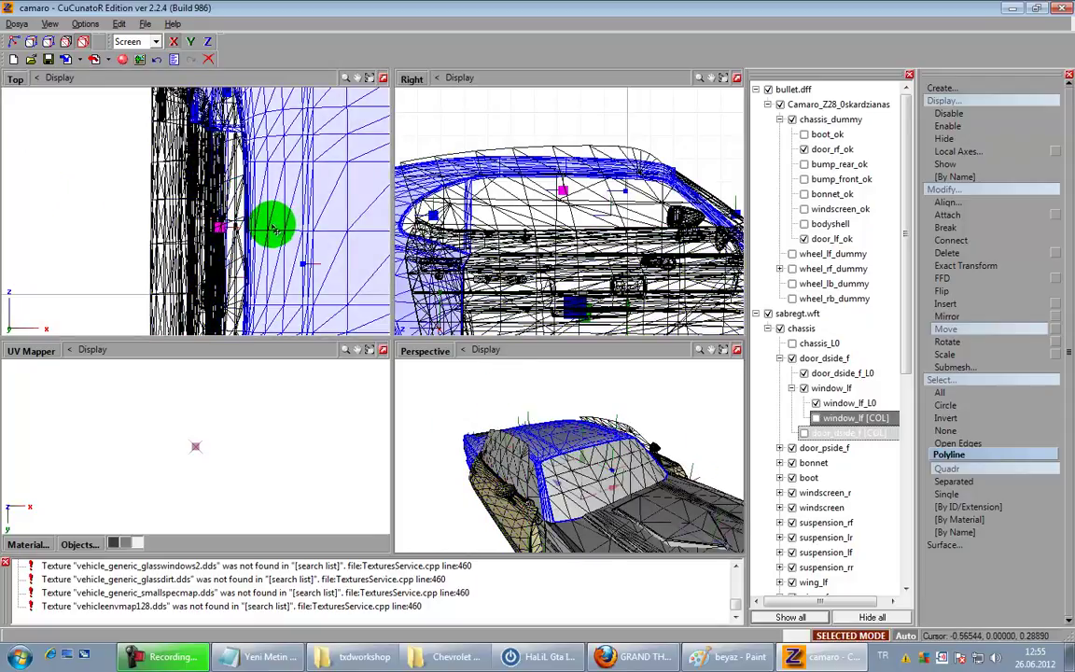
pyautogui.click(80, 216)
pyautogui.moveTo(620, 387); pyautogui.dragTo(674, 428)
# Step: Align the front door dummies with the front hinge edge of the doors in the Right view
pyautogui.click(631, 260)
pyautogui.scroll(6, 631, 259)
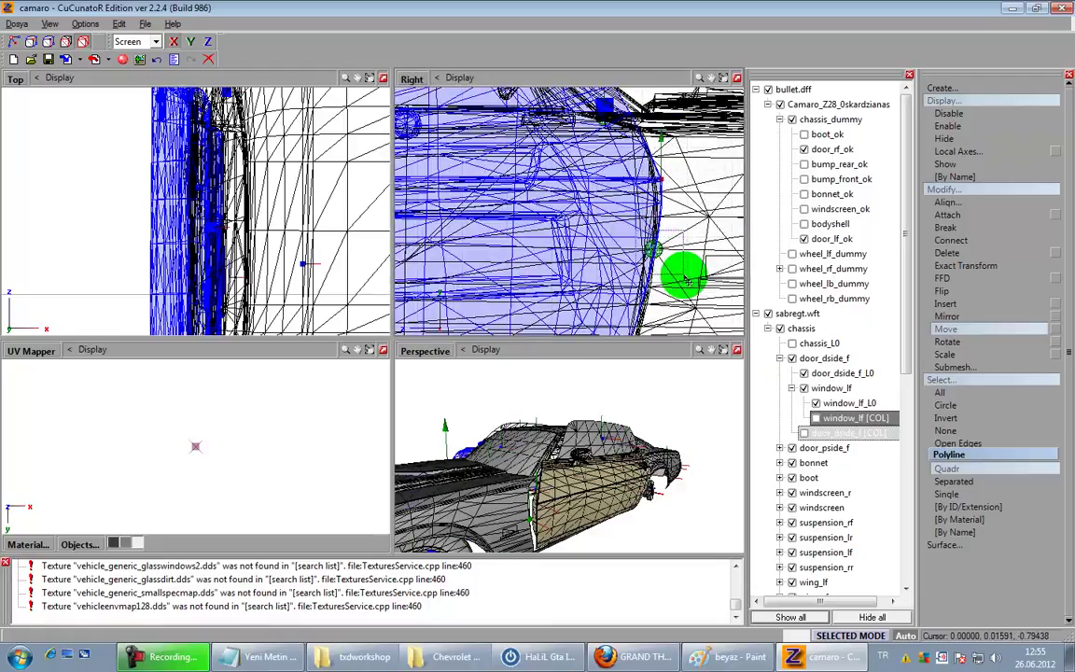
pyautogui.click(662, 256)
pyautogui.scroll(6, 661, 256)
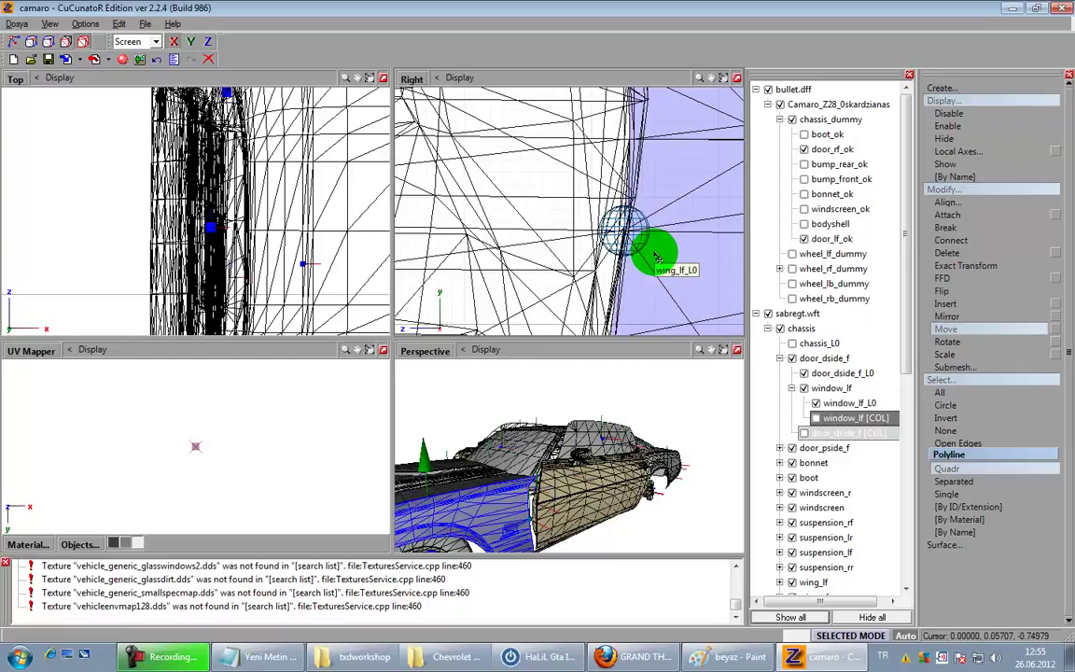
pyautogui.click(651, 239)
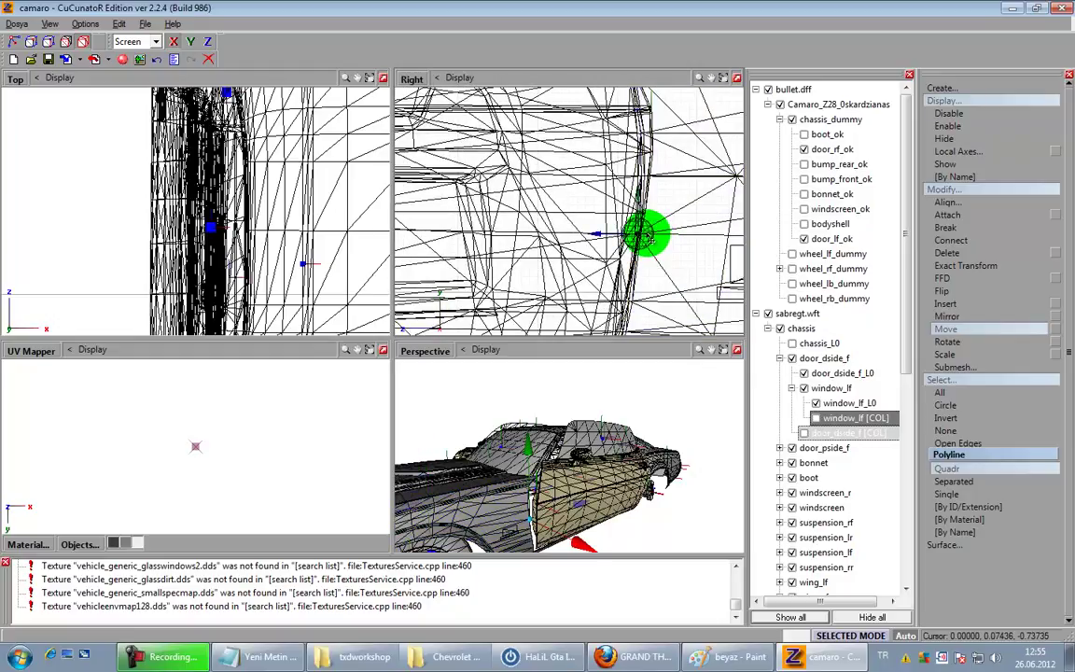
pyautogui.click(662, 291)
pyautogui.moveTo(662, 292); pyautogui.dragTo(623, 242, button='middle')
# Step: Move one front door dummy outward onto the front outer corner of its door in the Top view
pyautogui.scroll(-3, 623, 243)
pyautogui.scroll(-1, 186, 212)
pyautogui.moveTo(297, 277); pyautogui.dragTo(122, 177, button='middle')
pyautogui.scroll(-2, 185, 212)
pyautogui.scroll(6, 314, 270)
pyautogui.scroll(3, 233, 244)
pyautogui.click(210, 232)
pyautogui.click(190, 43)
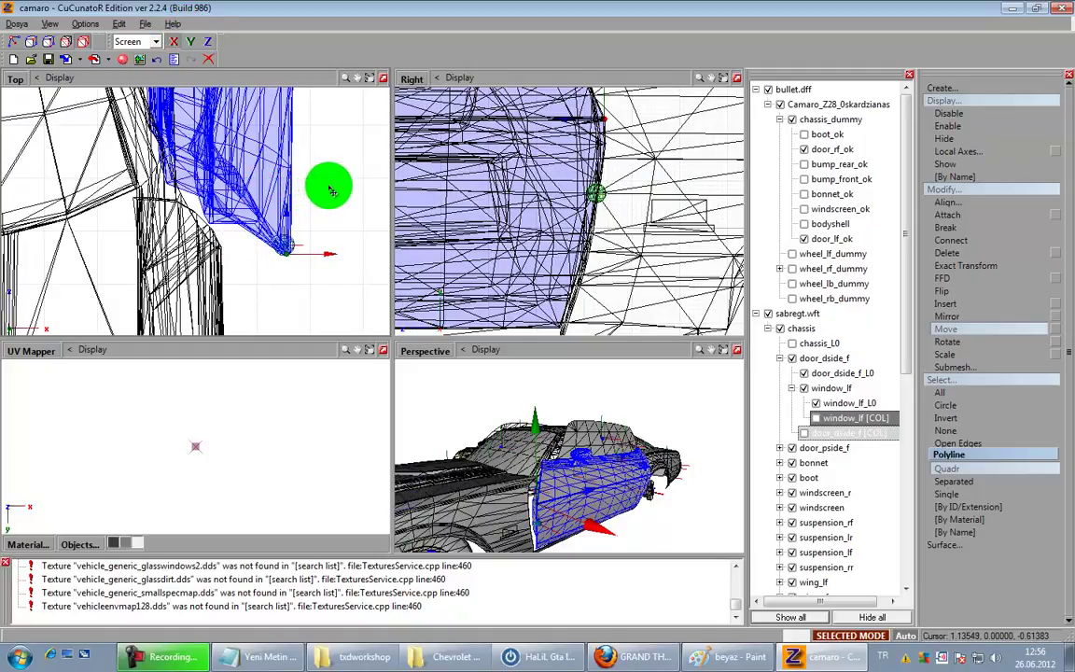
# Step: Move the opposite front door dummy outward in line with the front outer corner of its door in the Top view
pyautogui.scroll(-3, 259, 221)
pyautogui.moveTo(259, 221); pyautogui.dragTo(326, 235, button='middle')
pyautogui.moveTo(79, 180); pyautogui.dragTo(377, 222, button='middle')
pyautogui.moveTo(33, 241); pyautogui.dragTo(233, 240, button='middle')
pyautogui.scroll(3, 278, 295)
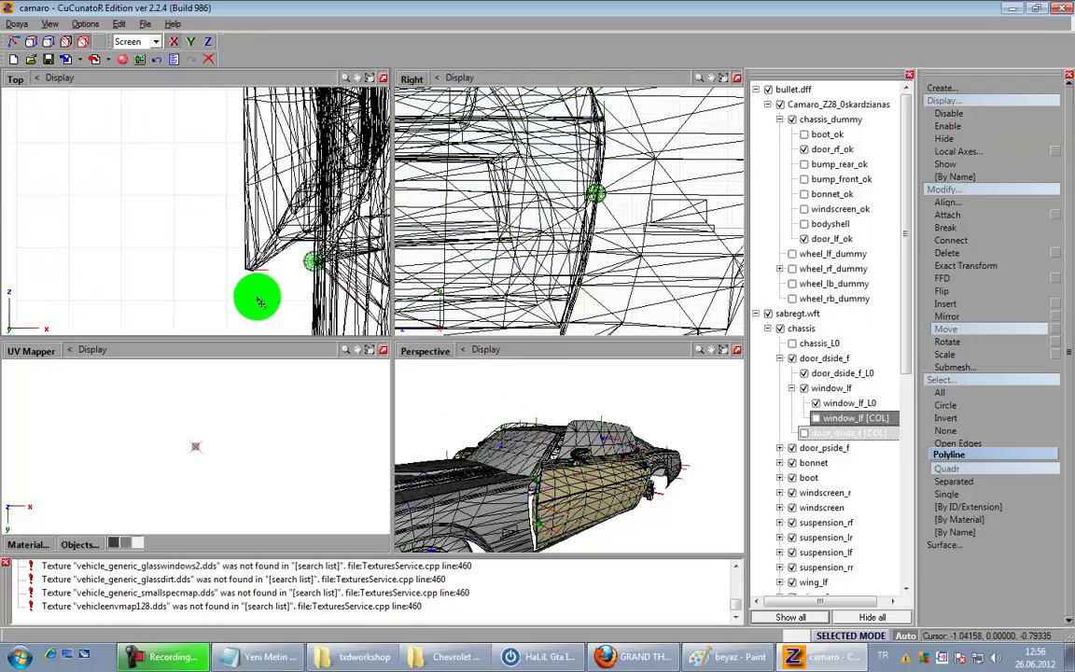
pyautogui.click(300, 193)
pyautogui.click(191, 42)
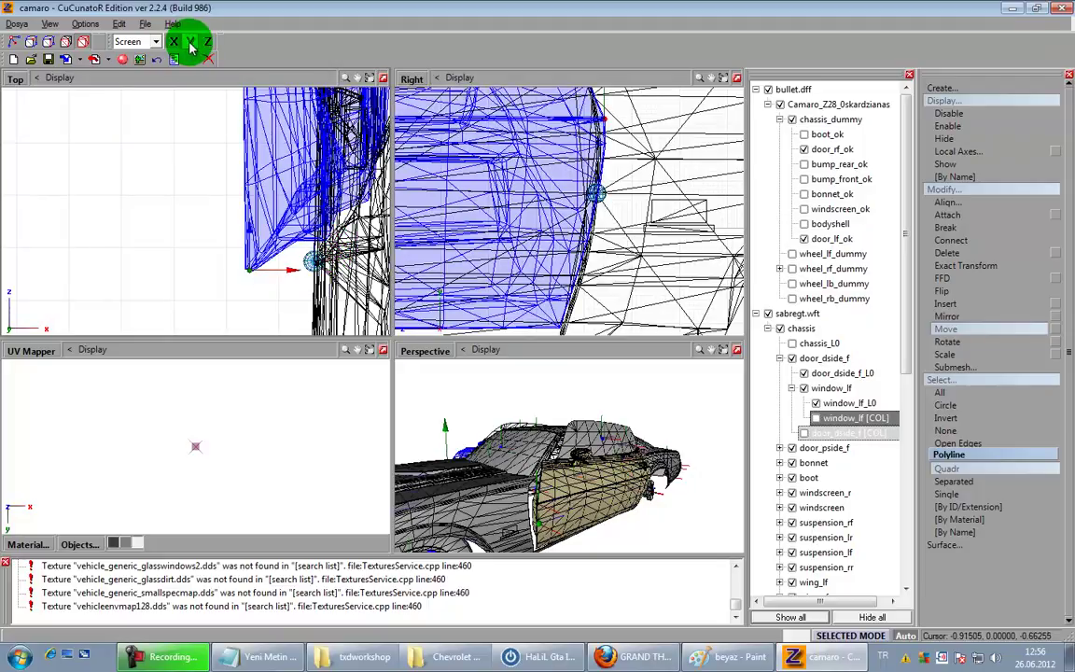
pyautogui.click(214, 94)
pyautogui.click(188, 45)
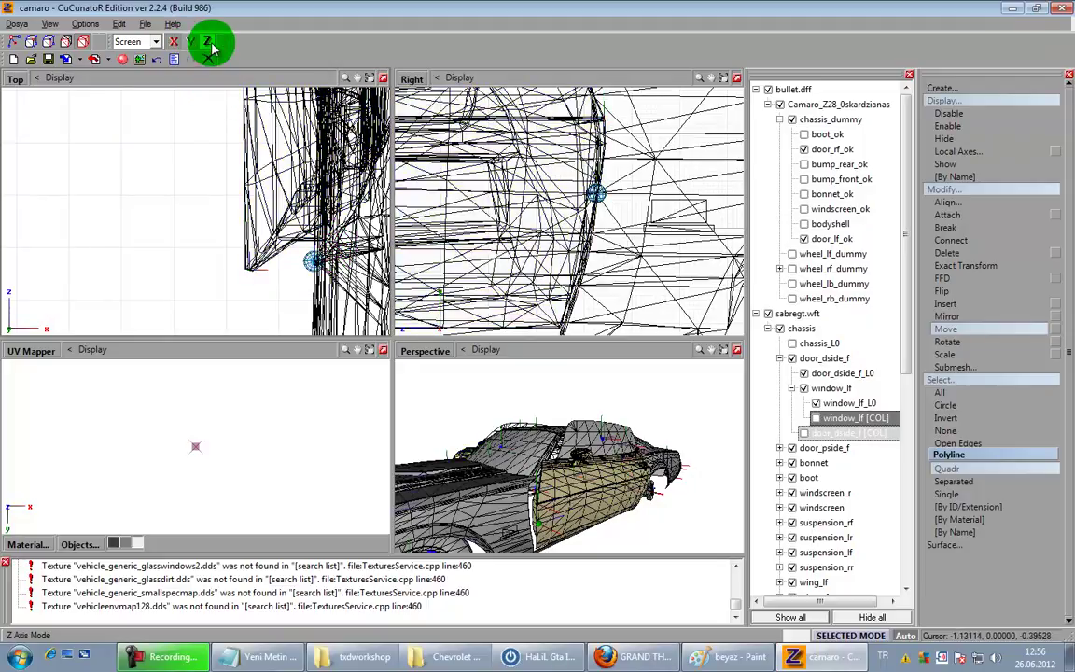
pyautogui.click(225, 112)
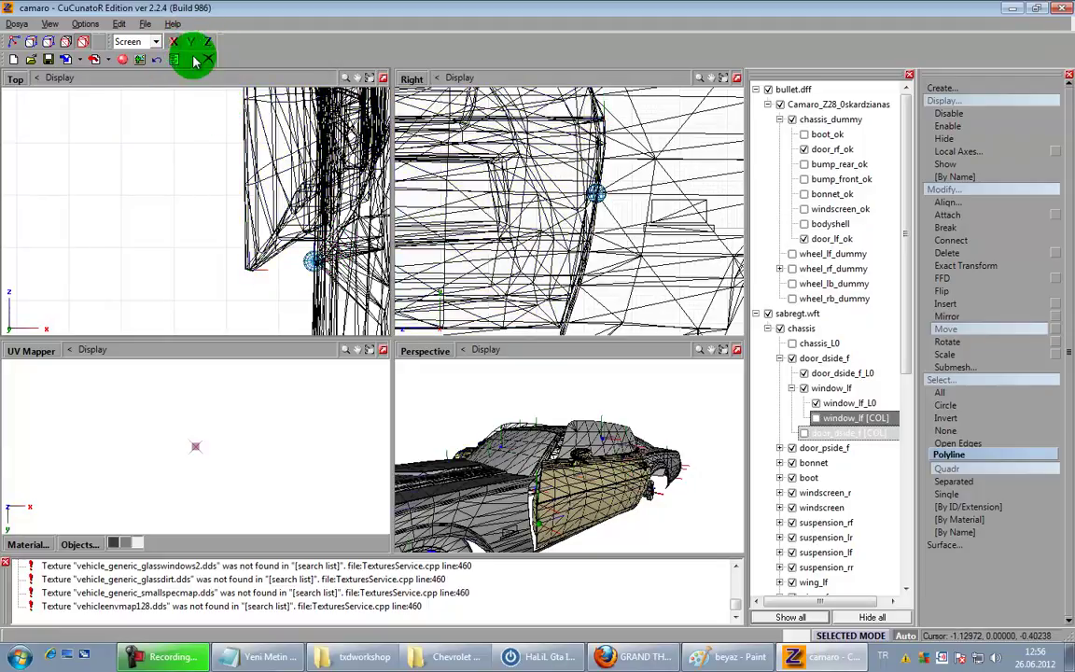
pyautogui.click(300, 227)
pyautogui.click(324, 247)
pyautogui.click(364, 264)
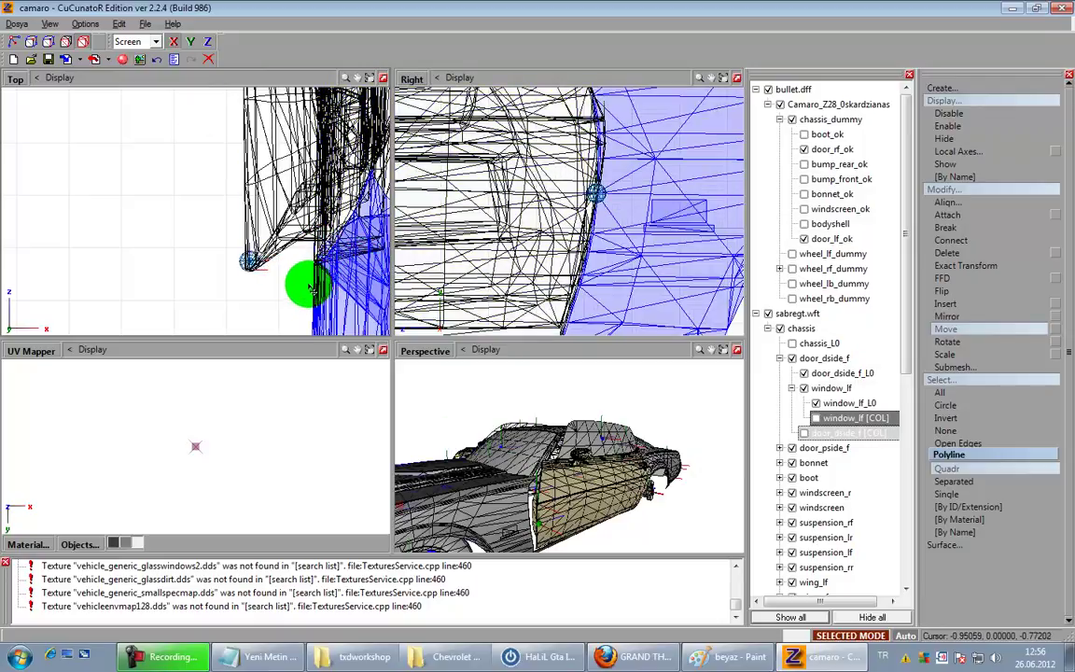
# Step: Shift the door dummies slightly forward onto the doors' front edge in the Right view
pyautogui.click(533, 223)
pyautogui.click(584, 191)
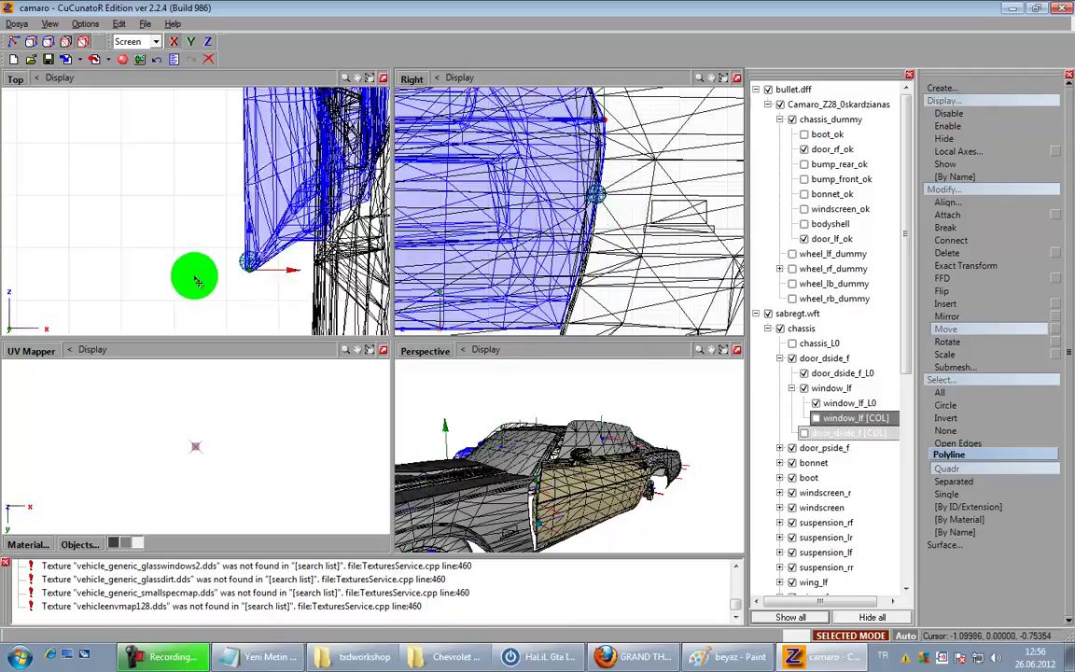
pyautogui.press('space')
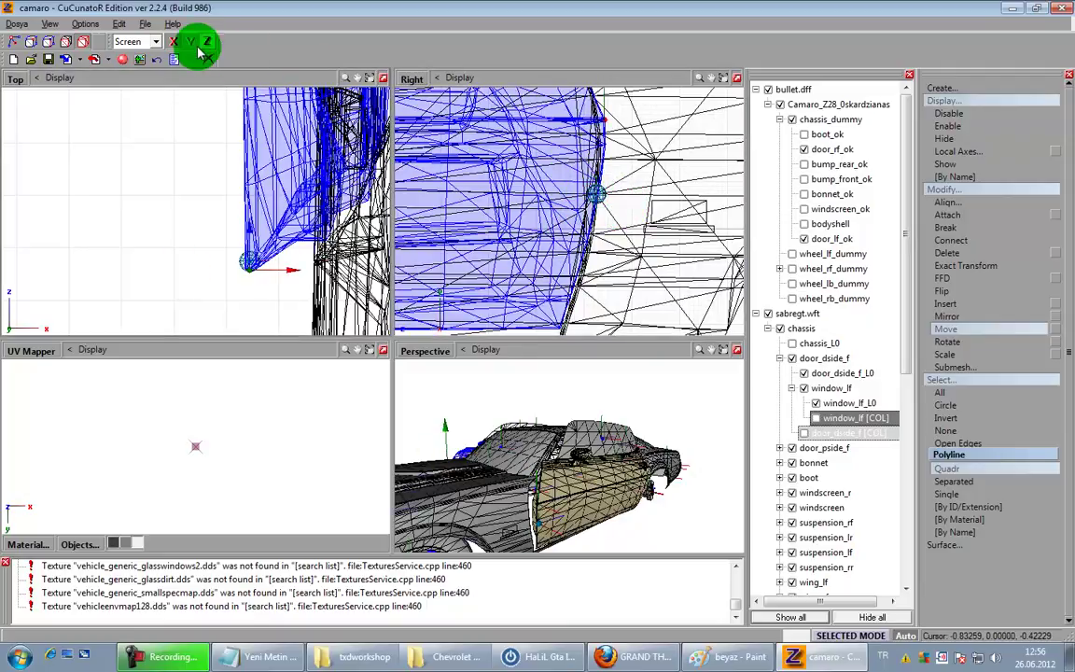
pyautogui.click(629, 228)
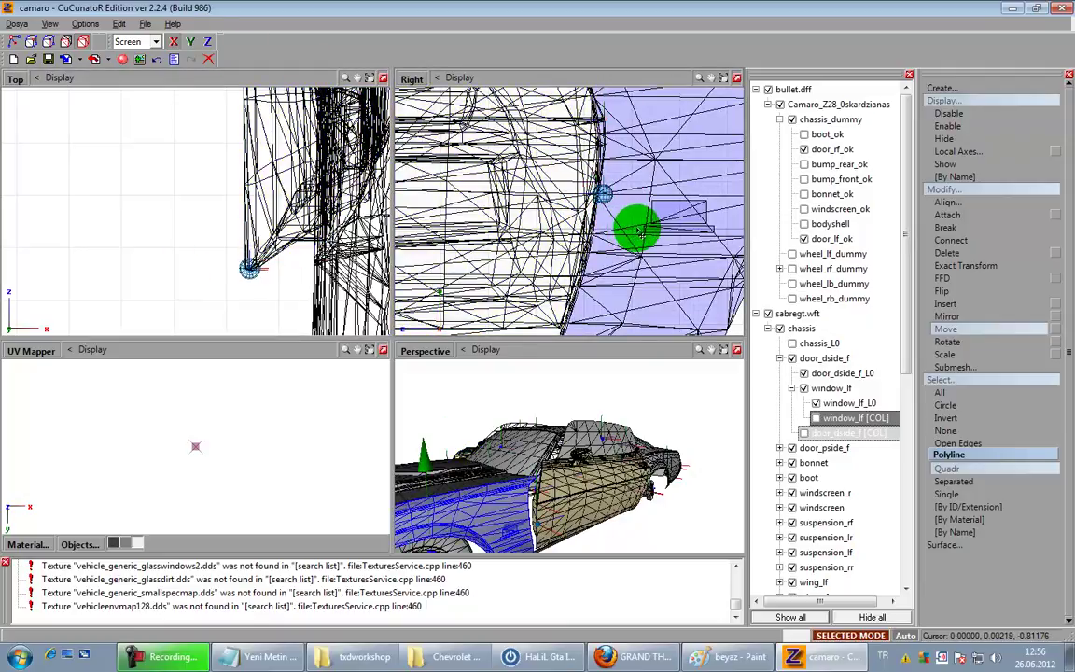
pyautogui.press('space')
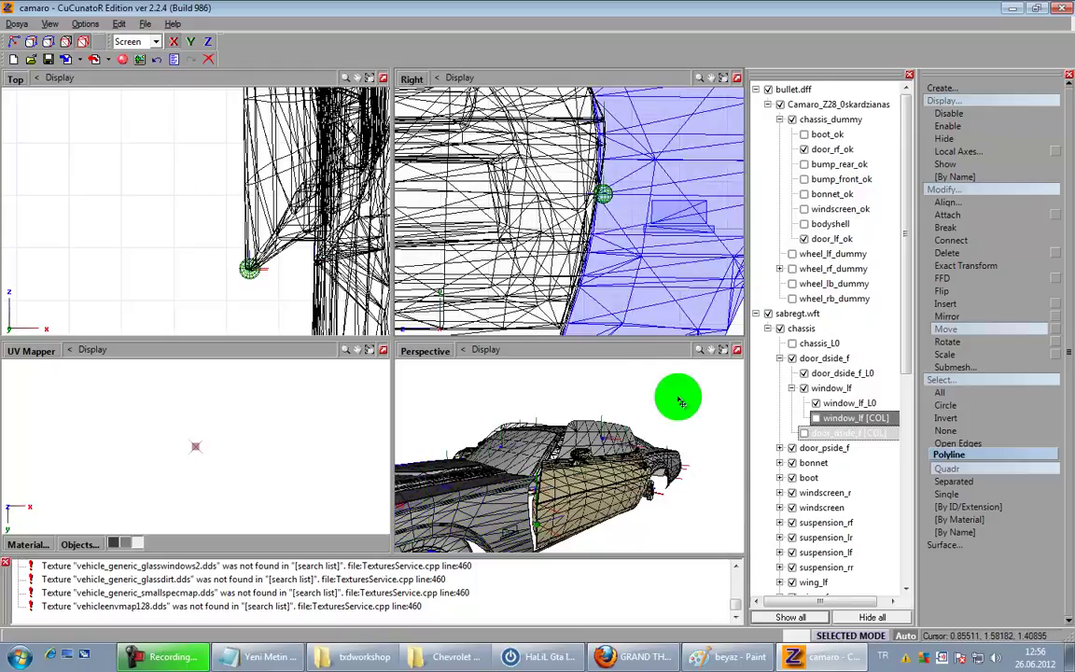
# Step: Display the Local Axes options and save the camaro scene
pyautogui.moveTo(694, 401); pyautogui.dragTo(697, 407, button='middle')
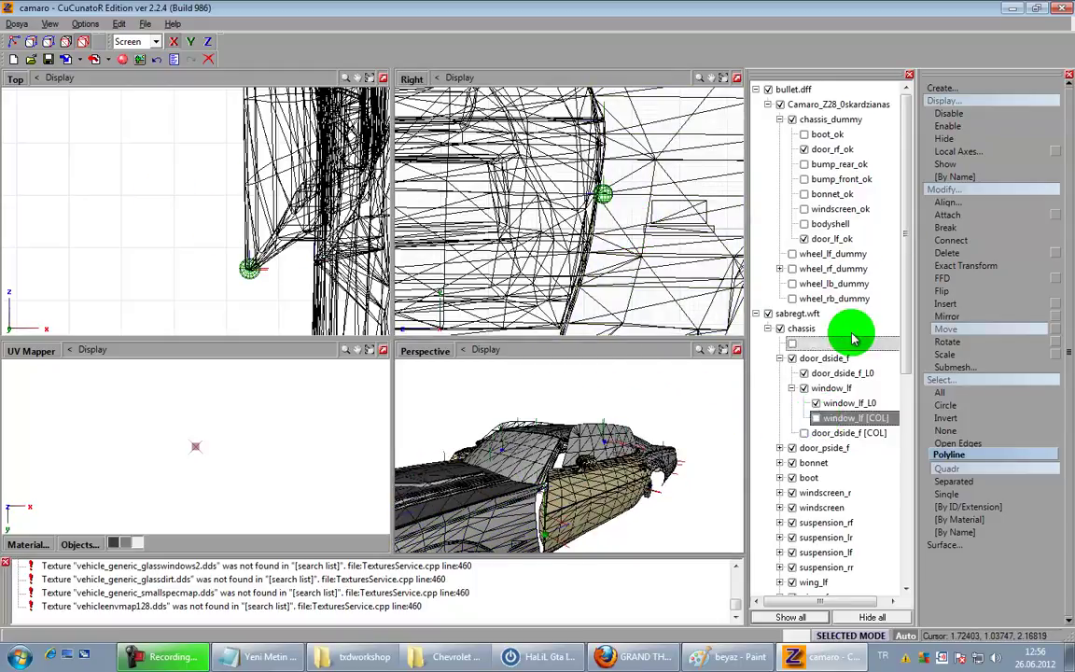
pyautogui.click(989, 153)
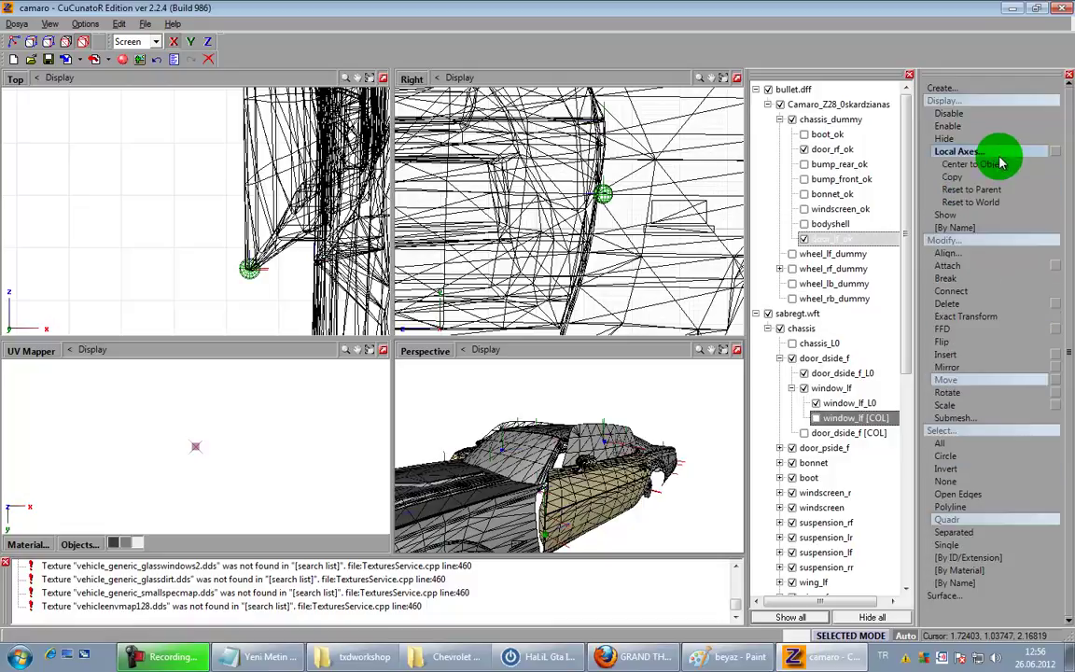
pyautogui.click(1052, 153)
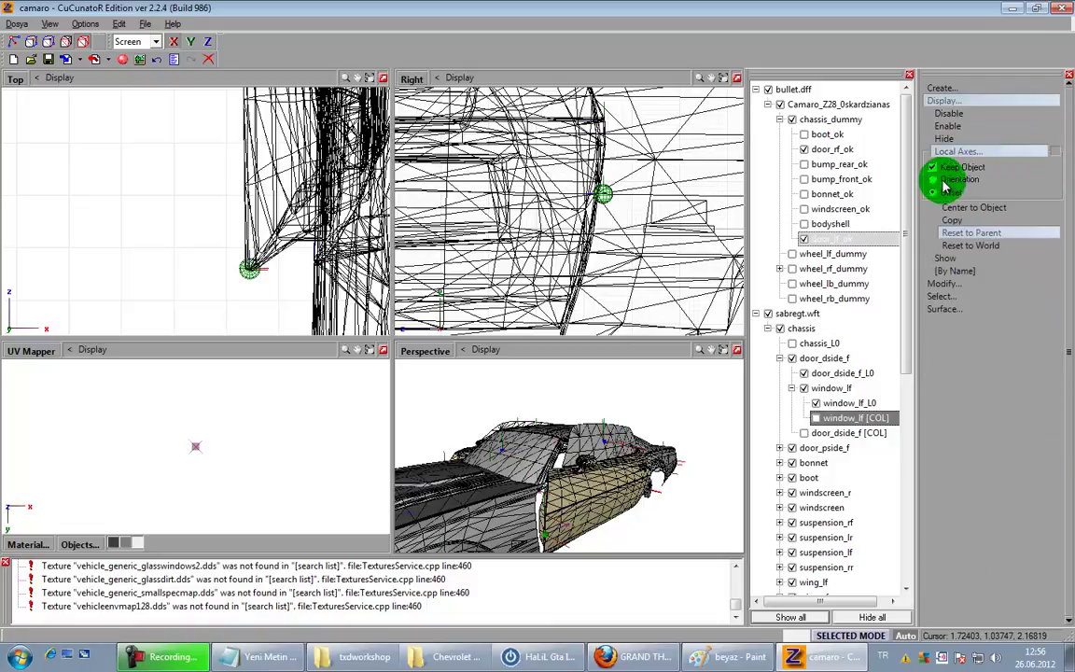
pyautogui.click(629, 173)
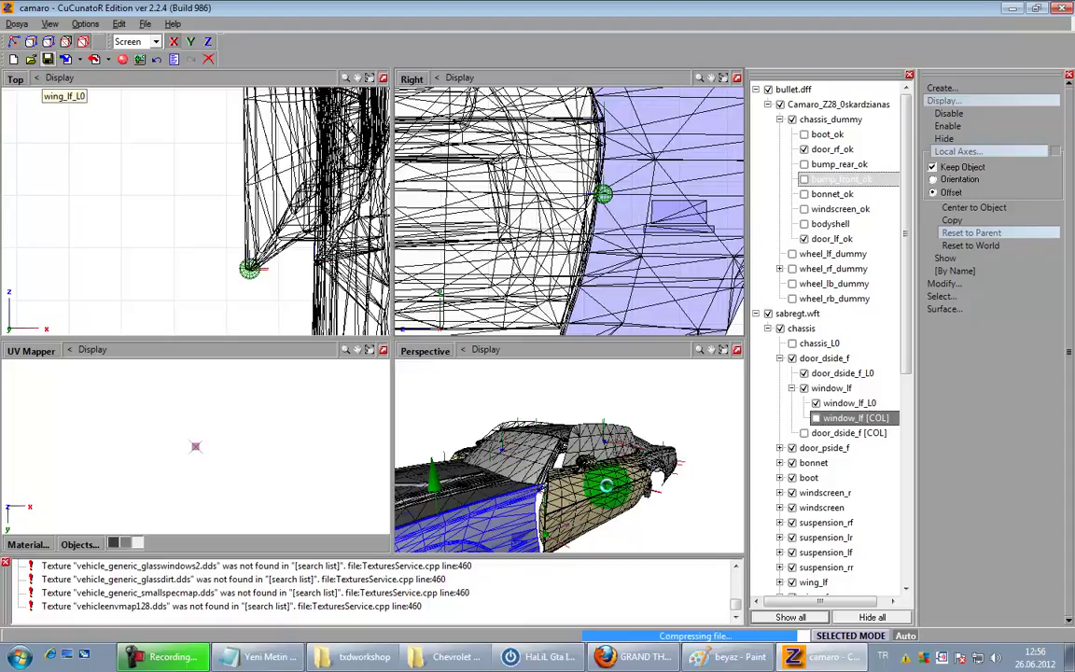
pyautogui.click(616, 453)
pyautogui.moveTo(626, 465)
pyautogui.mouseDown(button='middle')
pyautogui.moveTo(654, 487)
pyautogui.moveTo(609, 492)
pyautogui.moveTo(622, 486)
pyautogui.mouseUp(button='middle')
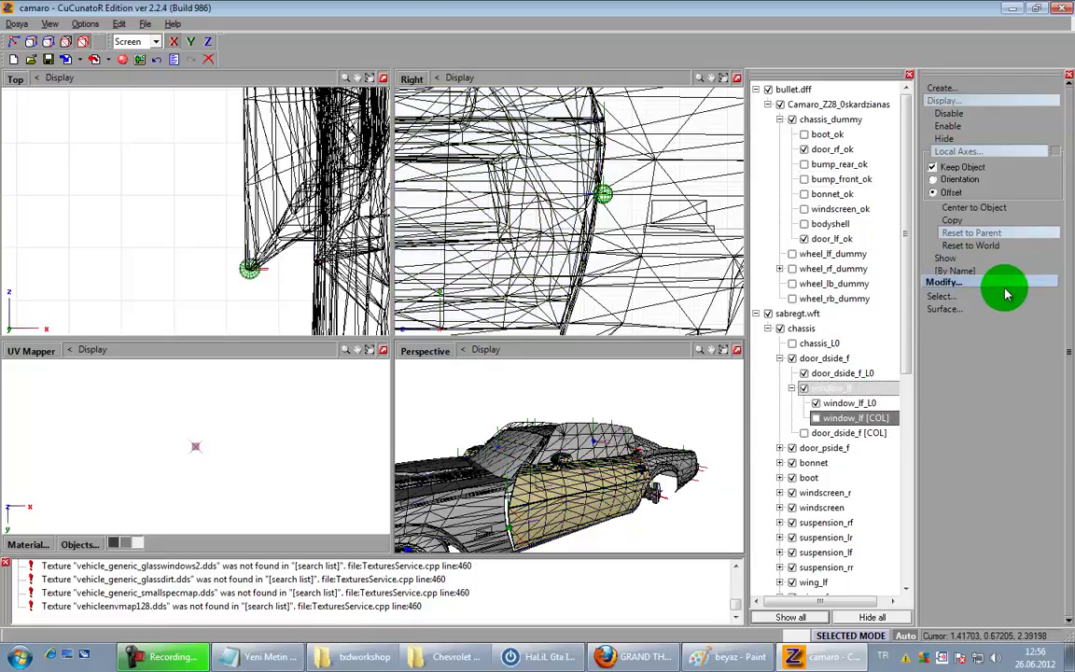
# Step: Show the window_lf [COL] mesh and compare its position with the front door glass in an enlarged Perspective view
pyautogui.click(1004, 287)
pyautogui.click(962, 425)
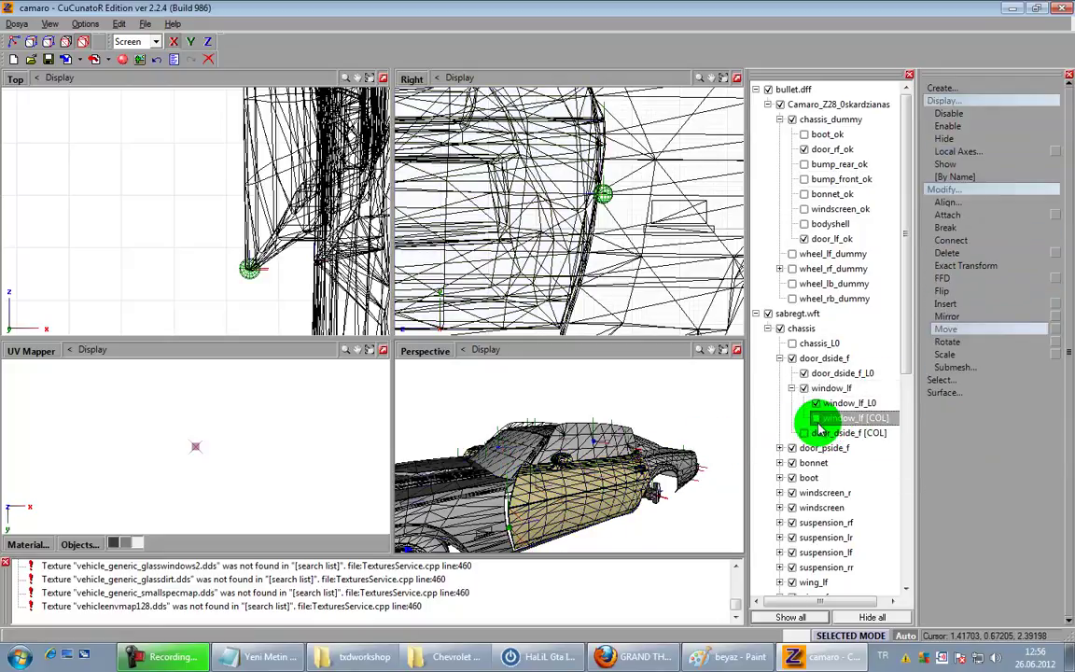
pyautogui.click(818, 418)
pyautogui.moveTo(617, 512); pyautogui.dragTo(495, 338, button='middle')
pyautogui.click(724, 350)
pyautogui.scroll(3, 460, 388)
pyautogui.click(466, 390)
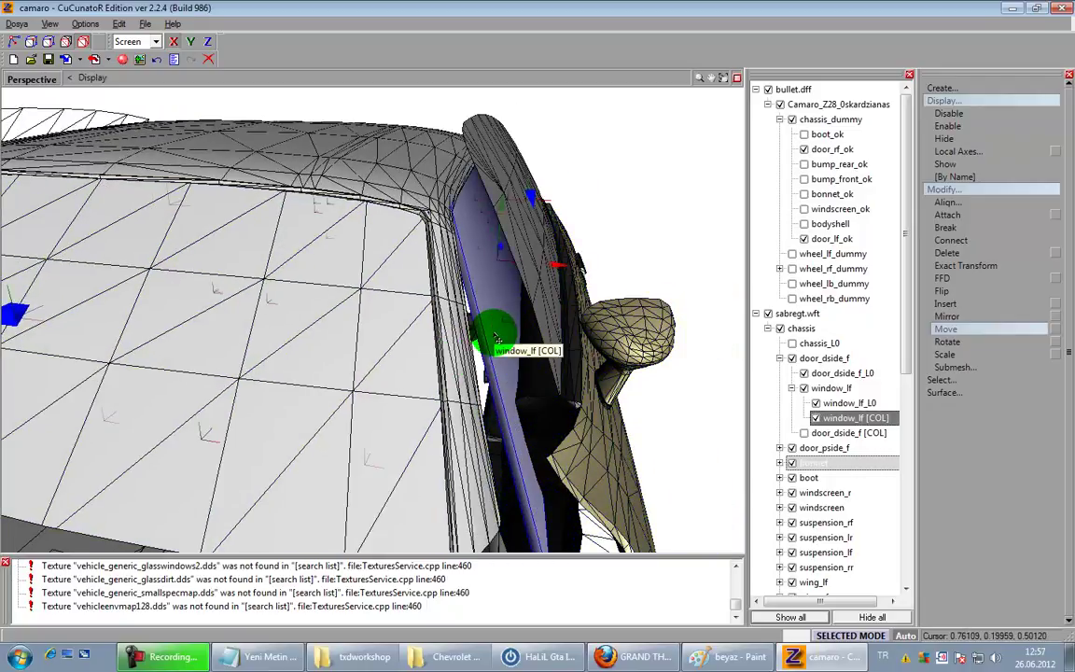
pyautogui.moveTo(498, 339); pyautogui.dragTo(500, 360, button='middle')
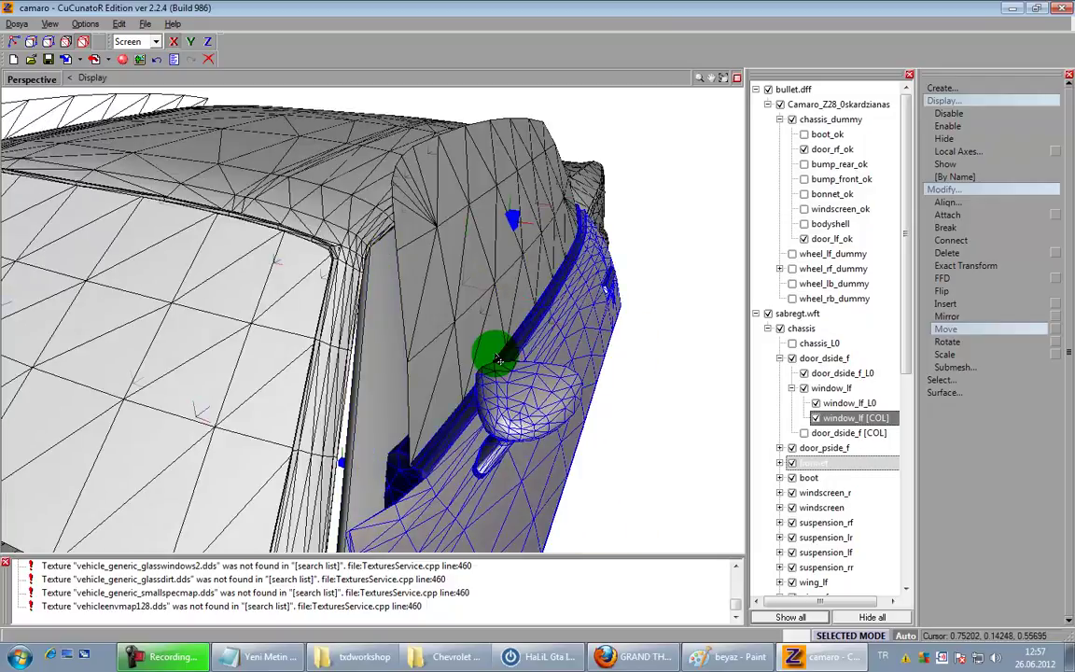
pyautogui.click(408, 367)
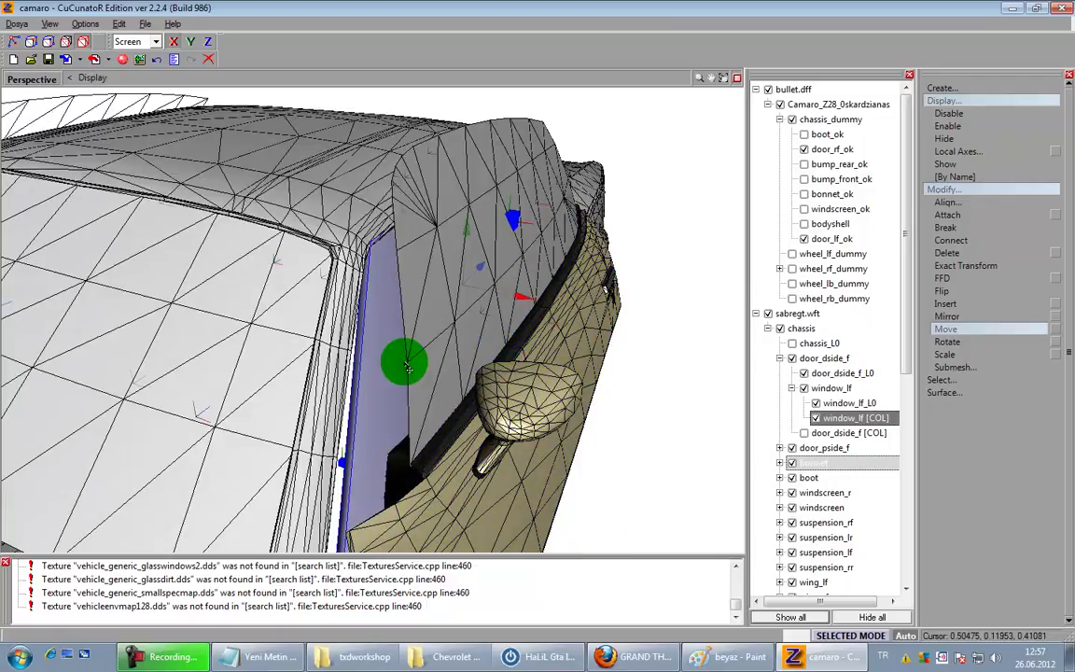
pyautogui.moveTo(357, 353); pyautogui.dragTo(421, 360, button='middle')
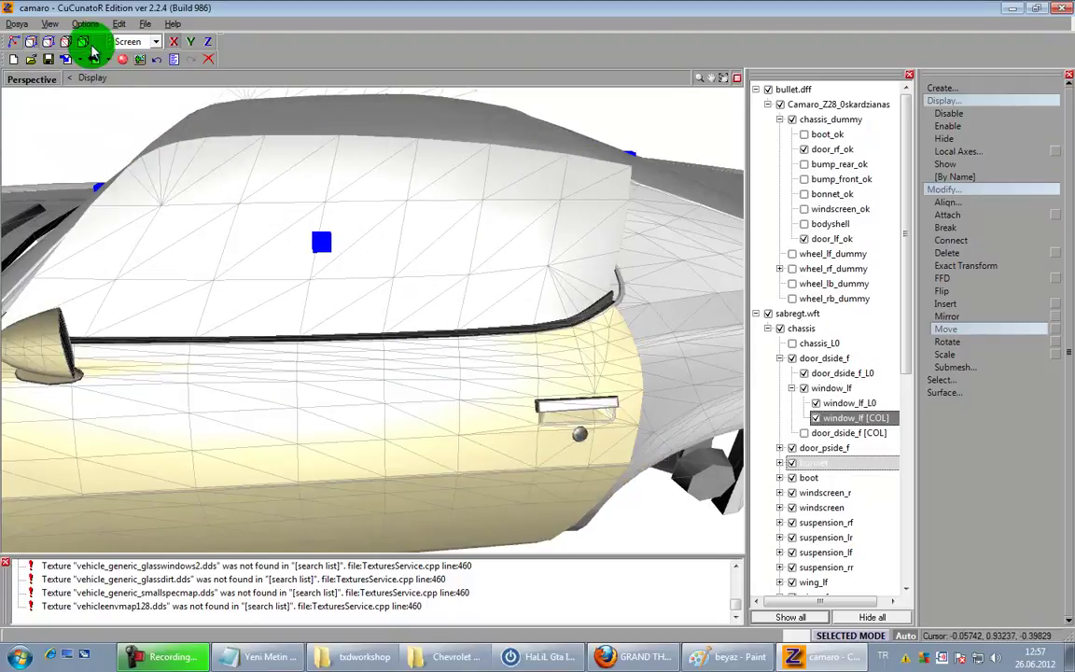
# Step: Show the window_rf [COL] mesh under door_pside_f in object mode
pyautogui.click(87, 40)
pyautogui.click(653, 411)
pyautogui.click(779, 448)
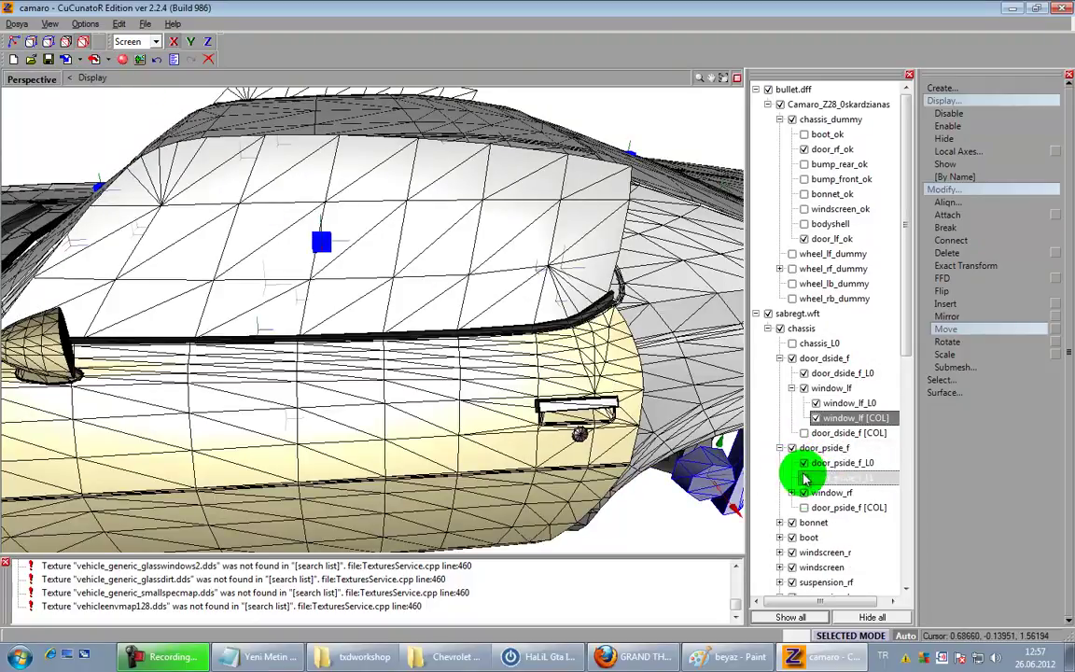
pyautogui.click(830, 540)
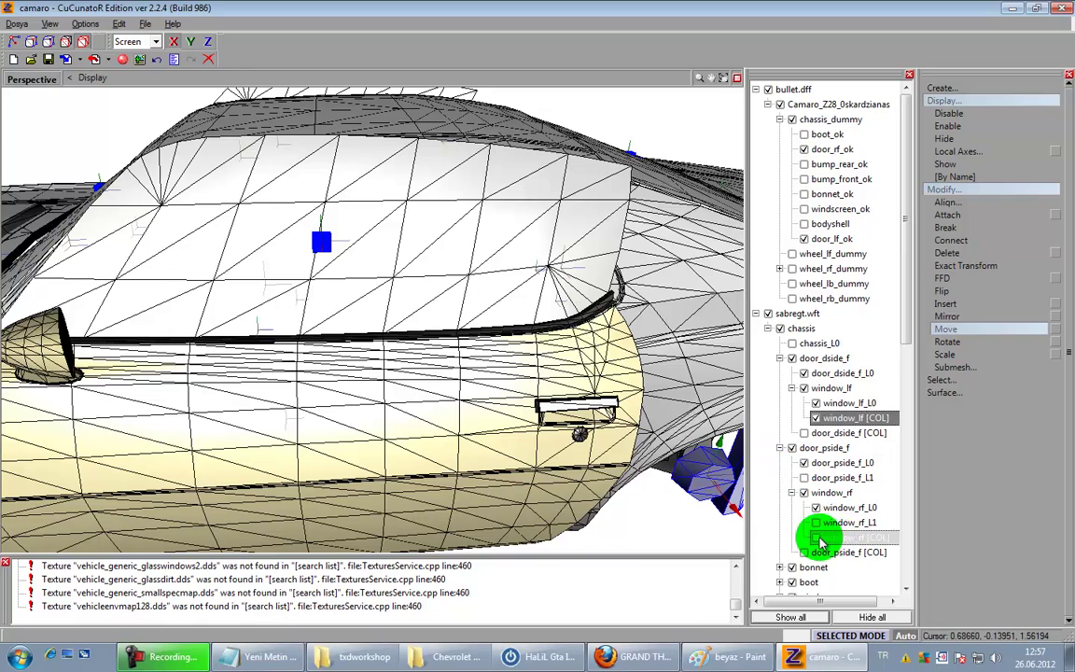
pyautogui.click(818, 539)
pyautogui.moveTo(648, 463); pyautogui.dragTo(201, 411, button='middle')
# Step: Select the front side-window collision meshes with Single selection and switch to vertex editing
pyautogui.click(962, 380)
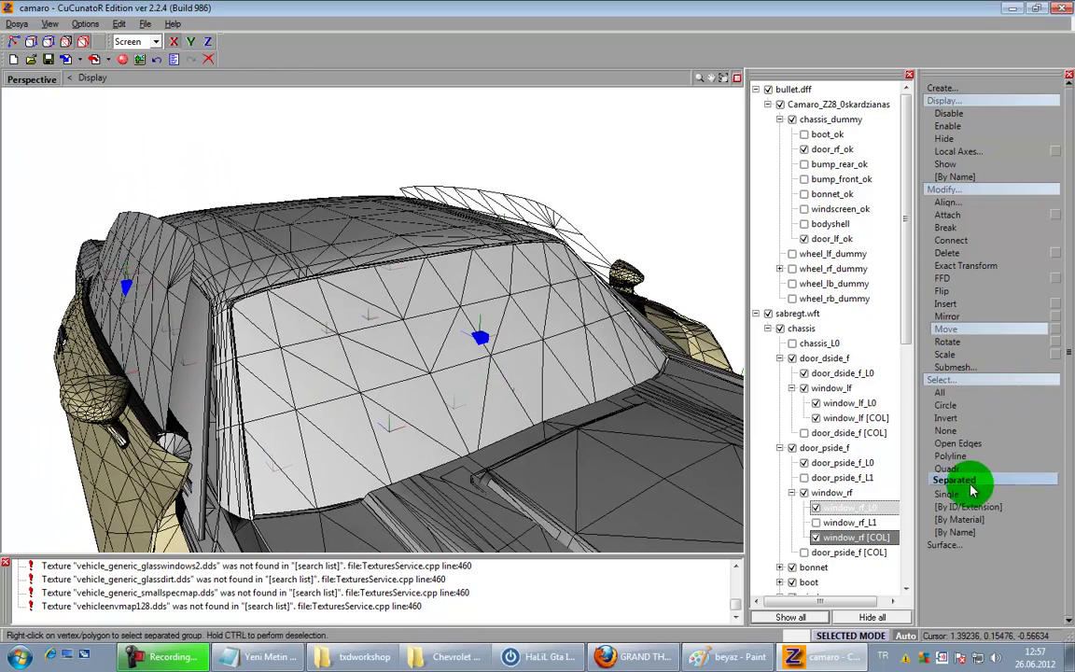
pyautogui.moveTo(742, 416); pyautogui.dragTo(402, 304, button='middle')
pyautogui.moveTo(387, 369); pyautogui.dragTo(657, 376, button='middle')
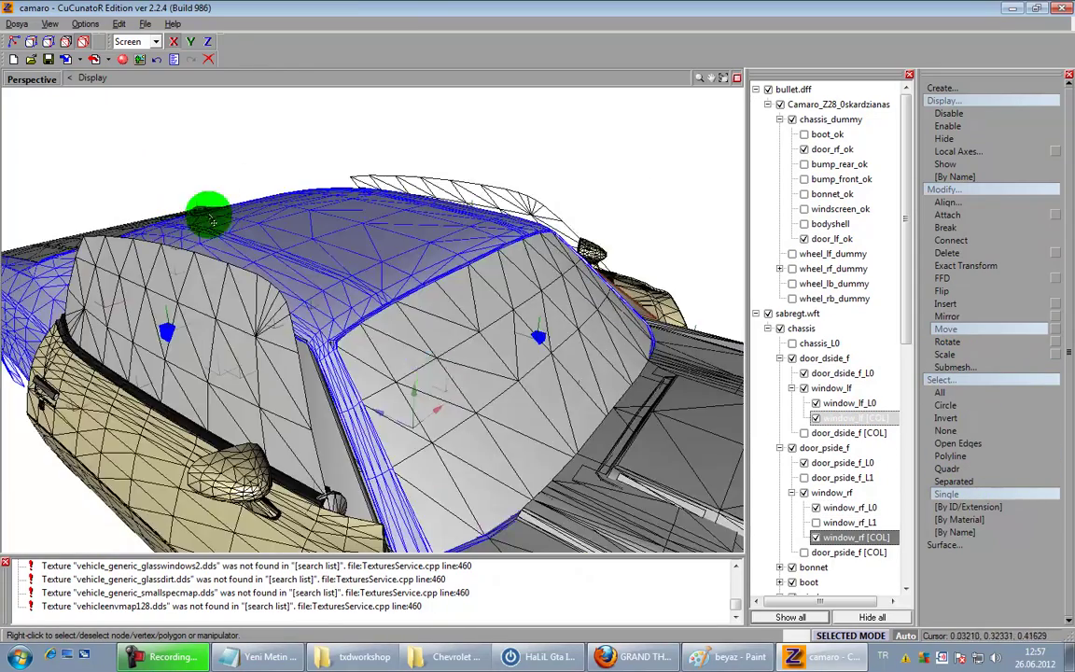
pyautogui.press('space')
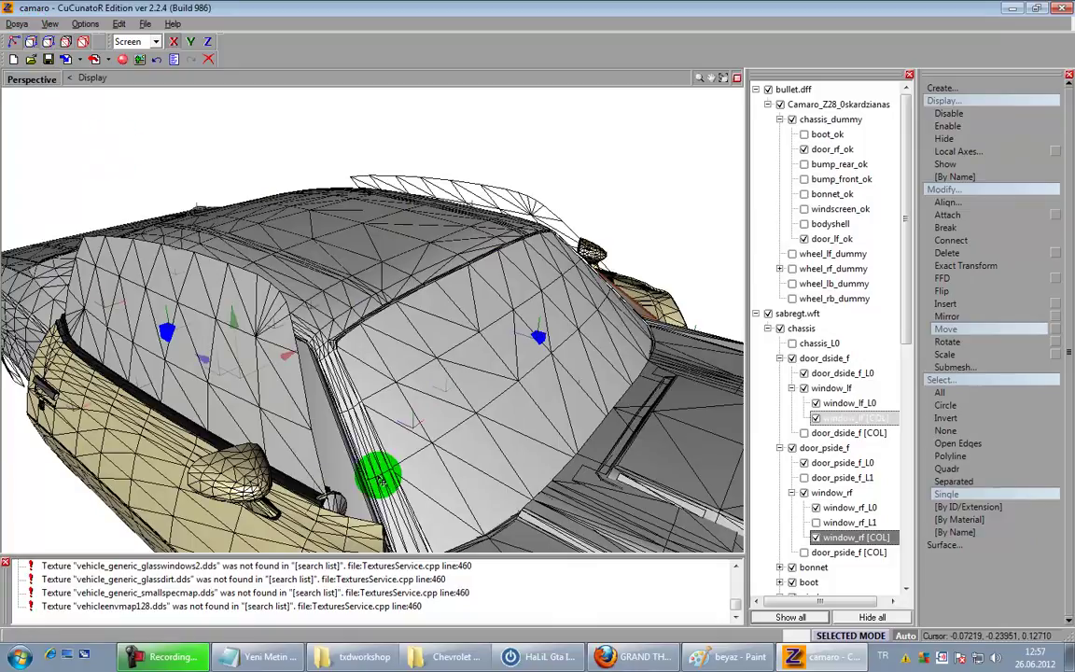
pyautogui.moveTo(355, 500); pyautogui.dragTo(133, 453, button='middle')
pyautogui.moveTo(118, 290); pyautogui.dragTo(338, 358, button='middle')
# Step: Move the upper vertices of the side-window collision meshes back and up to the roofline in an enlarged Right view
pyautogui.click(739, 79)
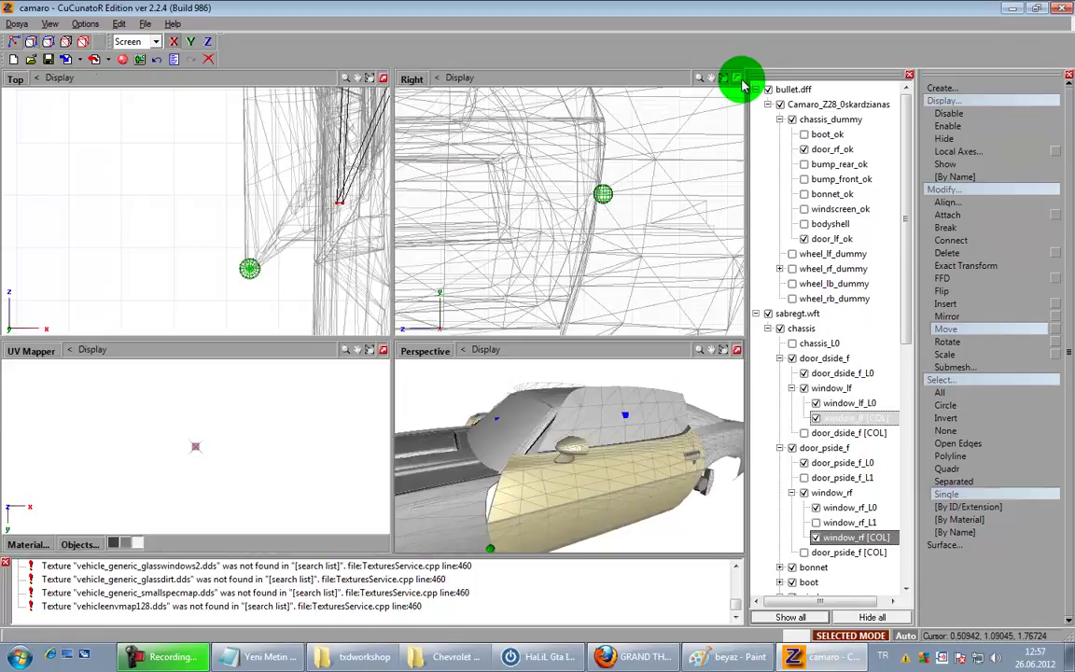
pyautogui.click(740, 80)
pyautogui.scroll(-3, 533, 190)
pyautogui.moveTo(532, 190); pyautogui.dragTo(660, 299, button='middle')
pyautogui.scroll(4, 263, 186)
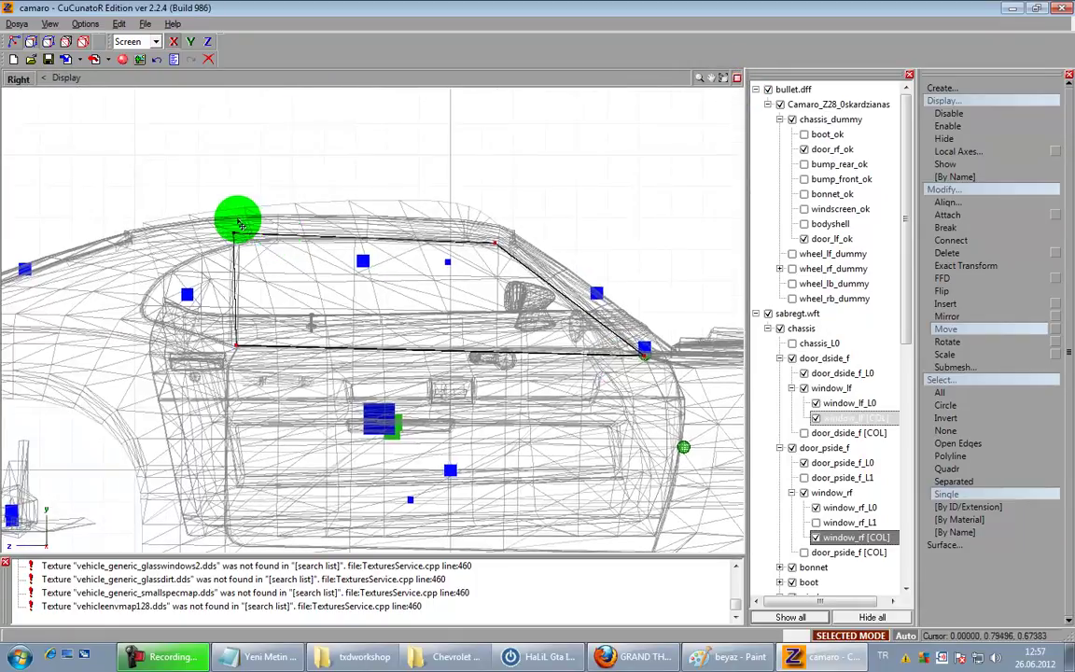
pyautogui.click(633, 286)
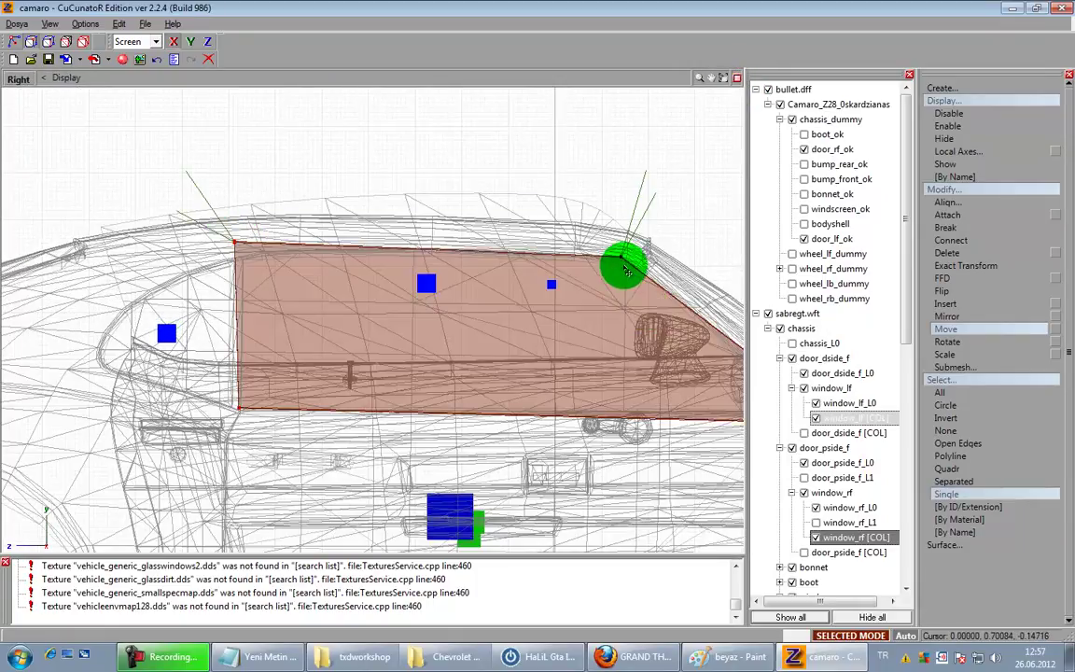
pyautogui.moveTo(622, 258); pyautogui.dragTo(602, 207)
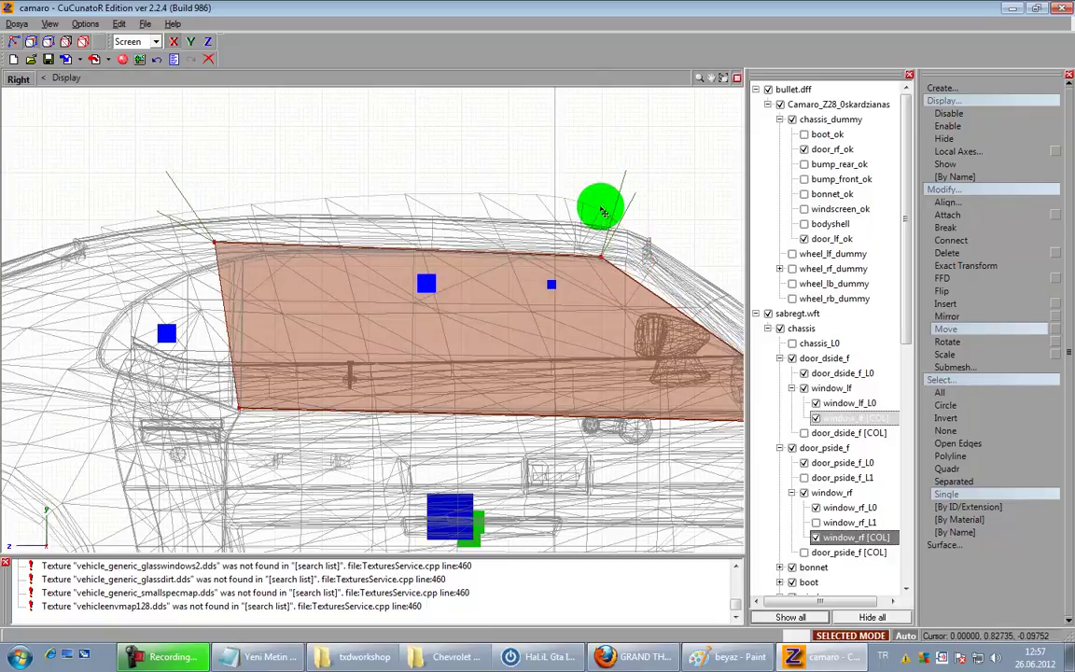
pyautogui.moveTo(601, 257); pyautogui.dragTo(588, 199)
# Step: Pull the collision meshes' rear corners back to the rear edge of the side glass and raise the lower front corner to the glass base
pyautogui.moveTo(354, 227); pyautogui.dragTo(528, 249, button='middle')
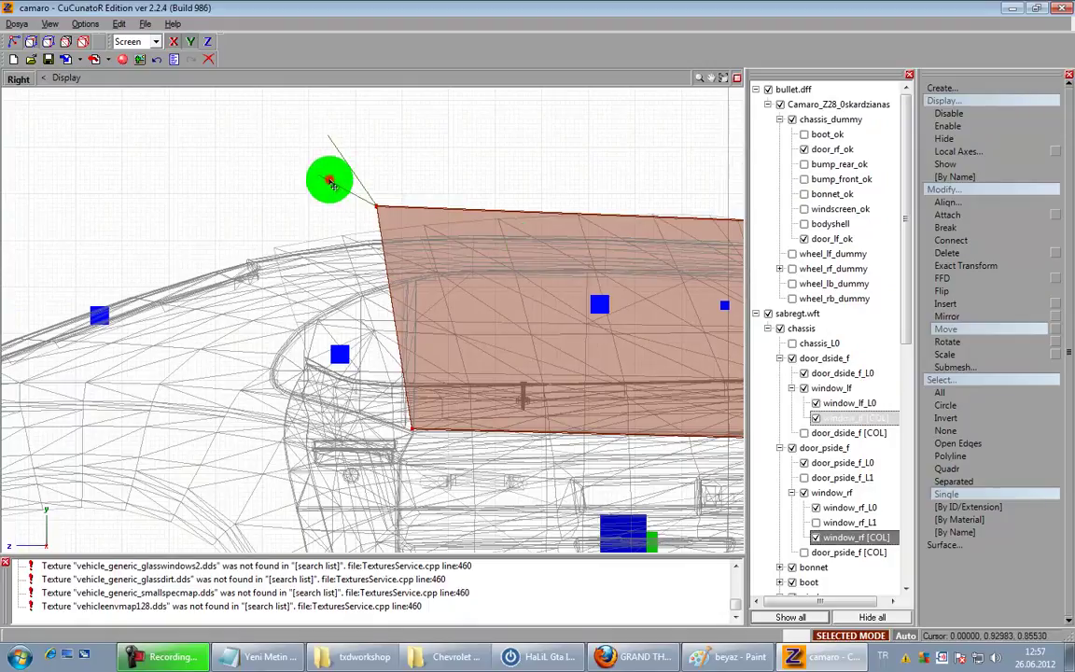
pyautogui.moveTo(380, 211); pyautogui.dragTo(278, 249)
pyautogui.moveTo(411, 432); pyautogui.dragTo(308, 376)
pyautogui.moveTo(590, 482); pyautogui.dragTo(252, 396, button='middle')
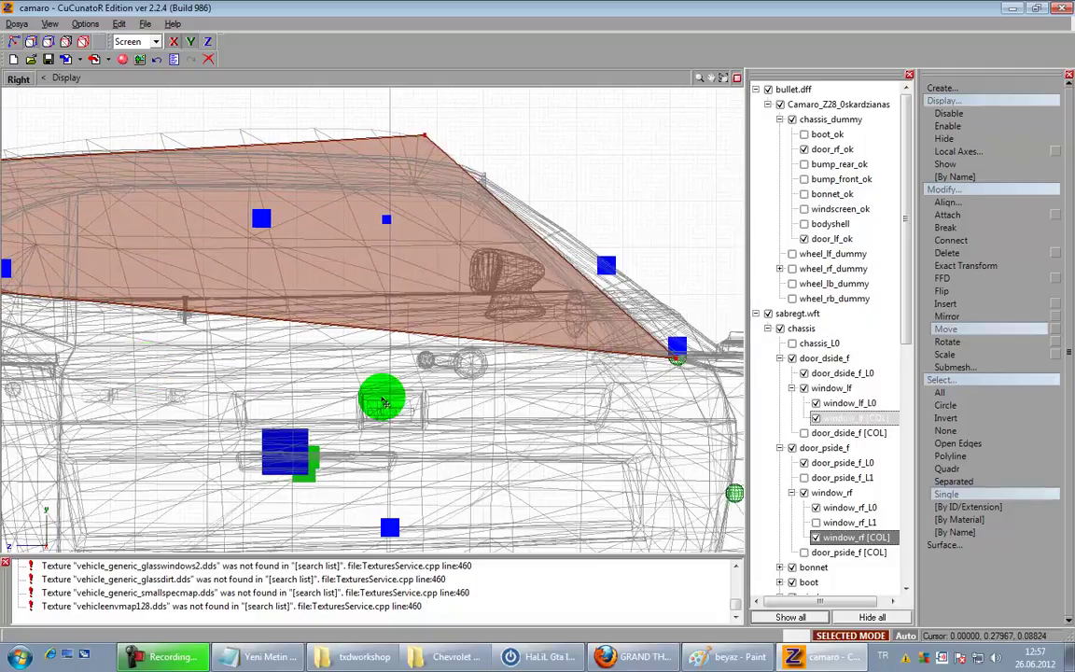
pyautogui.moveTo(678, 360); pyautogui.dragTo(632, 297)
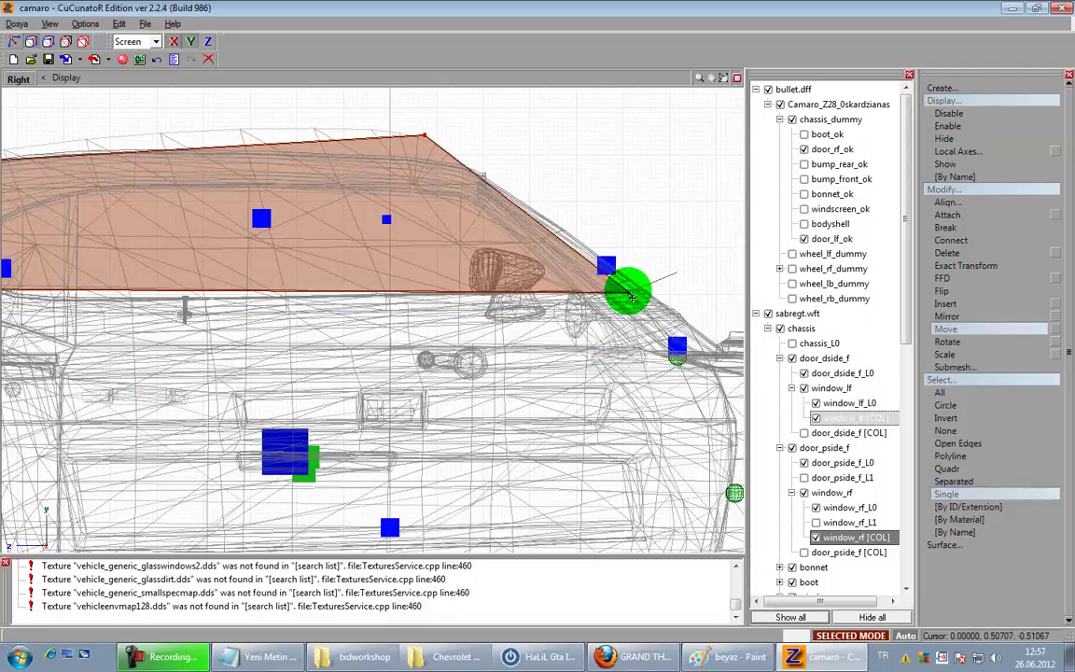
# Step: Move the upper vertices of the window_lf [COL] mesh sideways in the Top view to match the side glass
pyautogui.moveTo(13, 130); pyautogui.dragTo(138, 168, button='middle')
pyautogui.moveTo(38, 156); pyautogui.dragTo(113, 235)
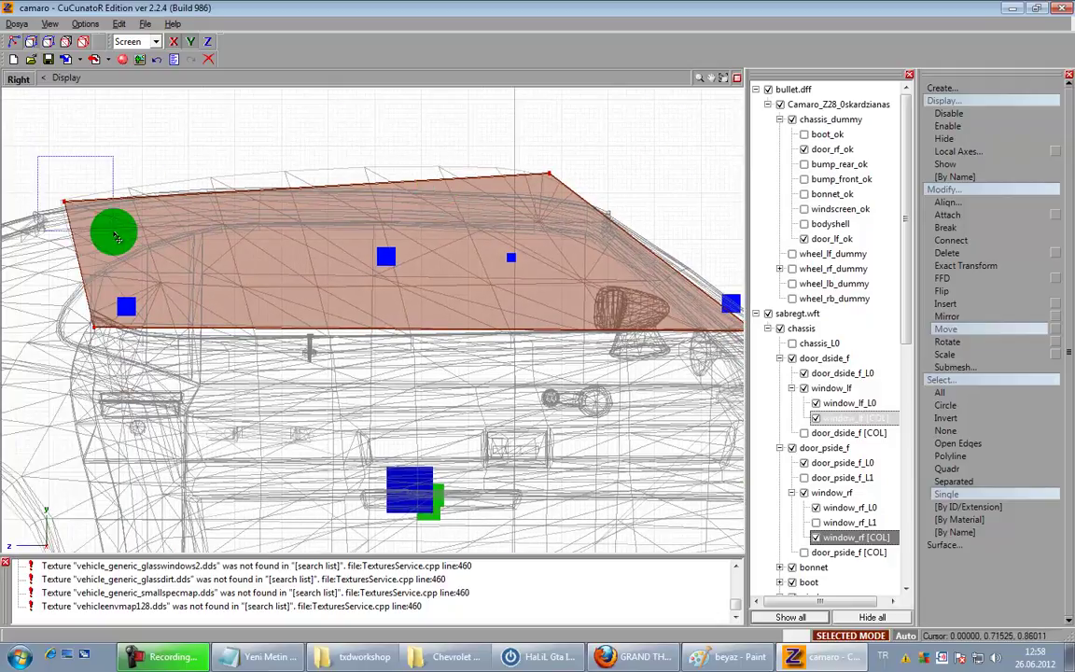
pyautogui.click(723, 78)
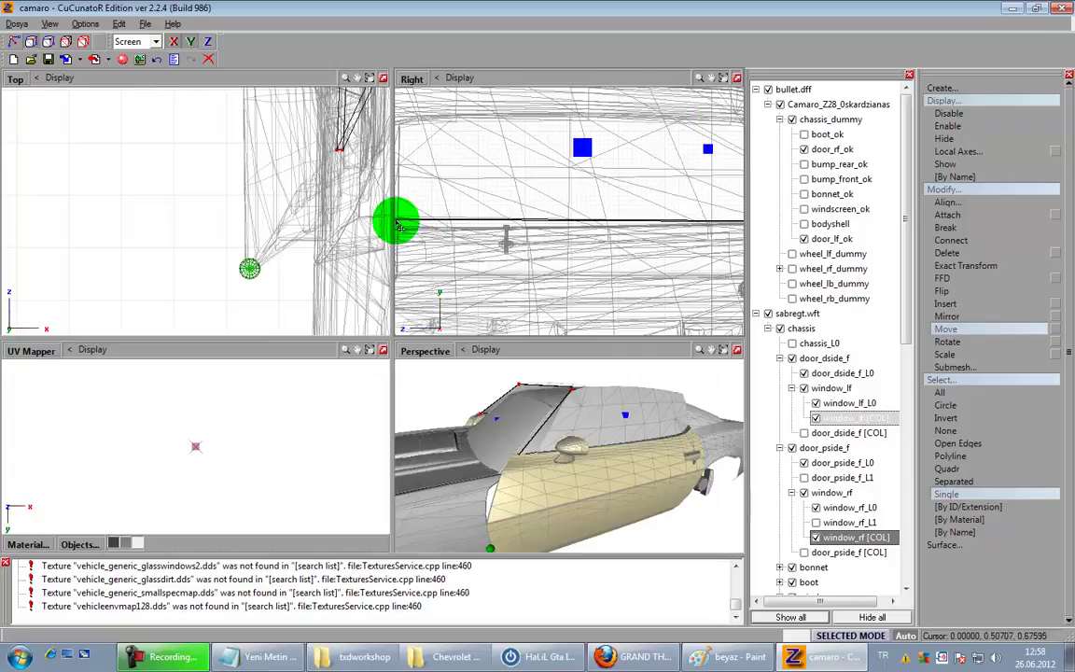
pyautogui.scroll(-1, 313, 187)
pyautogui.moveTo(312, 188); pyautogui.dragTo(151, 265, button='middle')
pyautogui.moveTo(612, 428); pyautogui.dragTo(640, 429, button='middle')
pyautogui.scroll(-1, 672, 261)
pyautogui.moveTo(667, 258); pyautogui.dragTo(483, 271, button='middle')
pyautogui.scroll(-2, 482, 269)
pyautogui.moveTo(249, 198); pyautogui.dragTo(120, 230, button='middle')
pyautogui.scroll(-2, 121, 229)
pyautogui.moveTo(216, 208); pyautogui.dragTo(140, 218, button='middle')
pyautogui.scroll(-2, 155, 187)
pyautogui.moveTo(223, 176)
pyautogui.mouseDown(button='middle')
pyautogui.moveTo(125, 221)
pyautogui.moveTo(162, 113)
pyautogui.mouseUp(button='middle')
pyautogui.moveTo(162, 113); pyautogui.dragTo(201, 317)
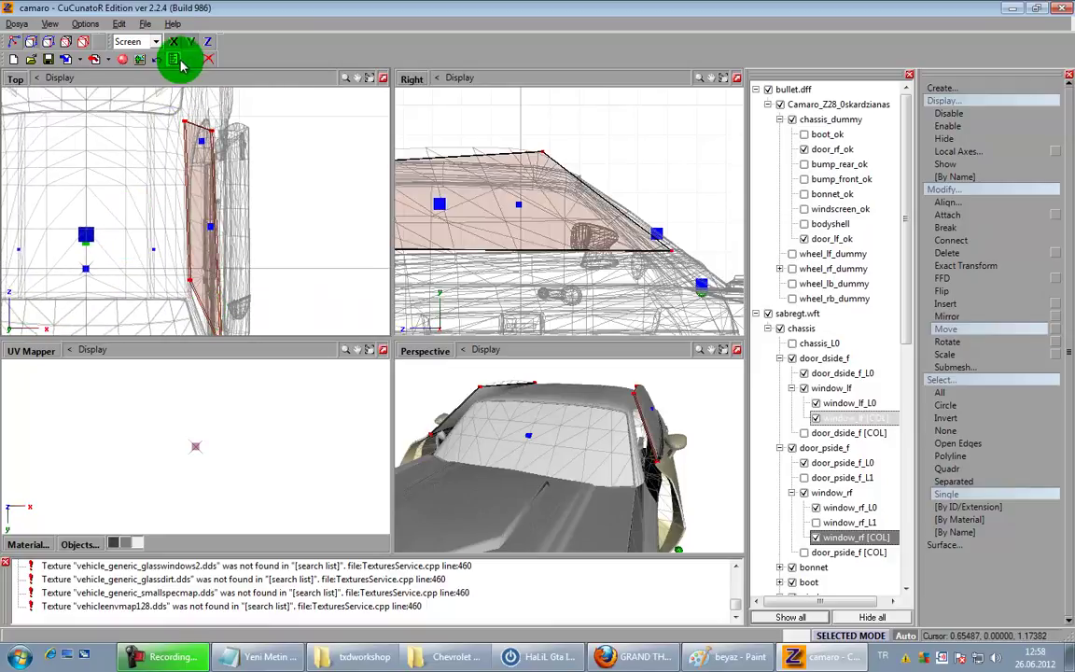
pyautogui.press('space')
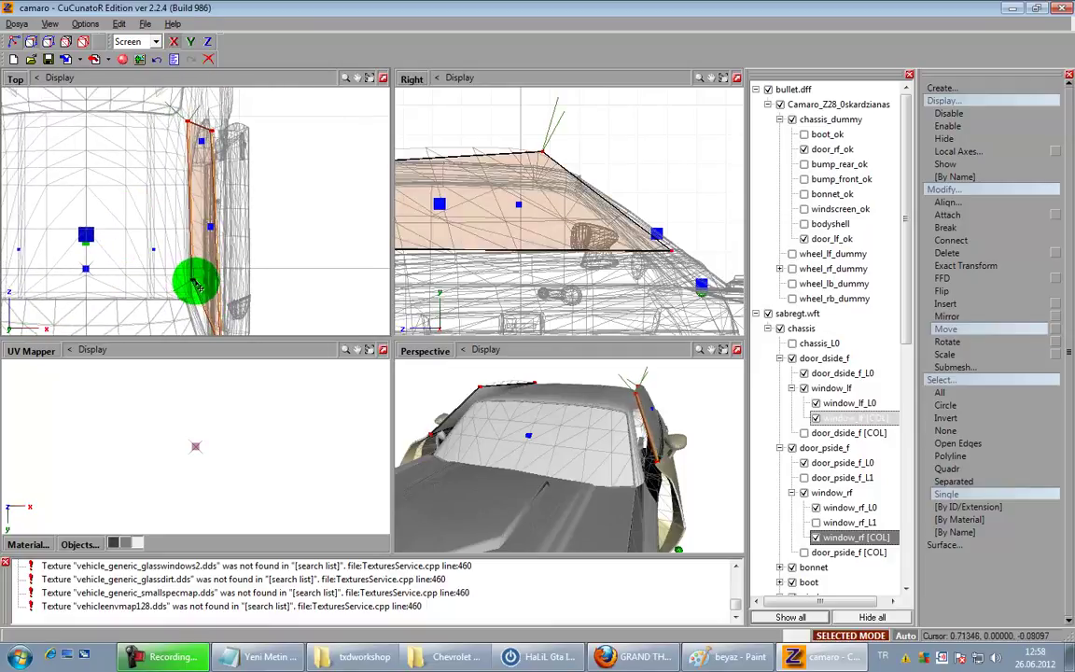
pyautogui.moveTo(203, 287)
pyautogui.mouseDown()
pyautogui.moveTo(212, 294)
pyautogui.moveTo(197, 287)
pyautogui.mouseUp()
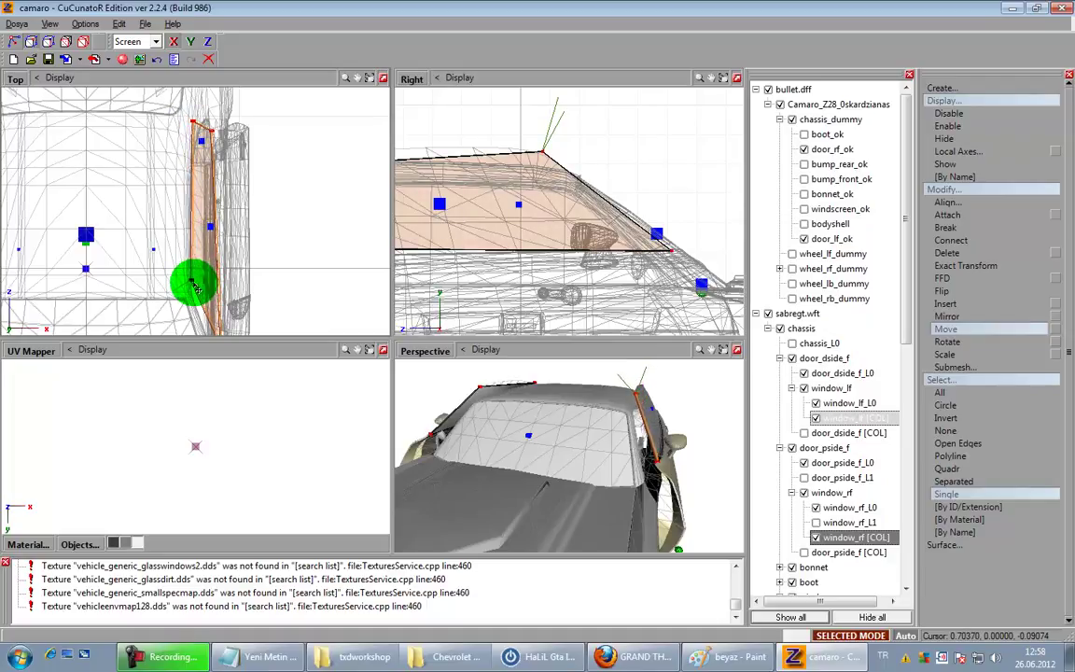
pyautogui.press('space')
# Step: Shift the upper vertices of the window_rf [COL] mesh outward in the Top view and fine-tune the end vertex against the glass
pyautogui.moveTo(108, 254); pyautogui.dragTo(239, 292, button='middle')
pyautogui.scroll(-1, 239, 291)
pyautogui.moveTo(152, 197); pyautogui.dragTo(183, 146, button='middle')
pyautogui.moveTo(197, 96); pyautogui.dragTo(154, 287, button='right')
pyautogui.press('space')
pyautogui.moveTo(501, 450); pyautogui.dragTo(553, 462, button='middle')
pyautogui.moveTo(167, 268); pyautogui.dragTo(159, 259)
pyautogui.press('space')
pyautogui.moveTo(187, 102); pyautogui.dragTo(159, 125, button='right')
pyautogui.click(163, 126)
pyautogui.moveTo(158, 128); pyautogui.dragTo(160, 131)
pyautogui.press('space')
# Step: Examine the side-window collision meshes in an enlarged Perspective view and return to object mode
pyautogui.click(736, 350)
pyautogui.moveTo(729, 369); pyautogui.dragTo(597, 369, button='middle')
pyautogui.scroll(-2, 678, 364)
pyautogui.click(84, 42)
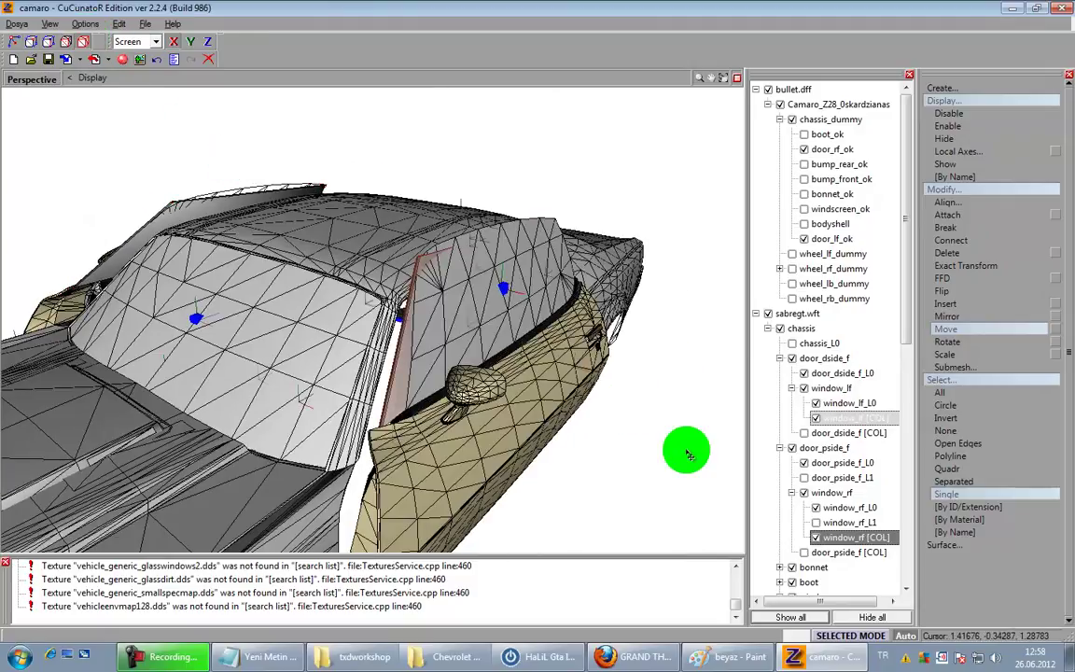
# Step: Hide the window_lf [COL] mesh and show door_dside_f [COL]
pyautogui.click(780, 448)
pyautogui.click(826, 418)
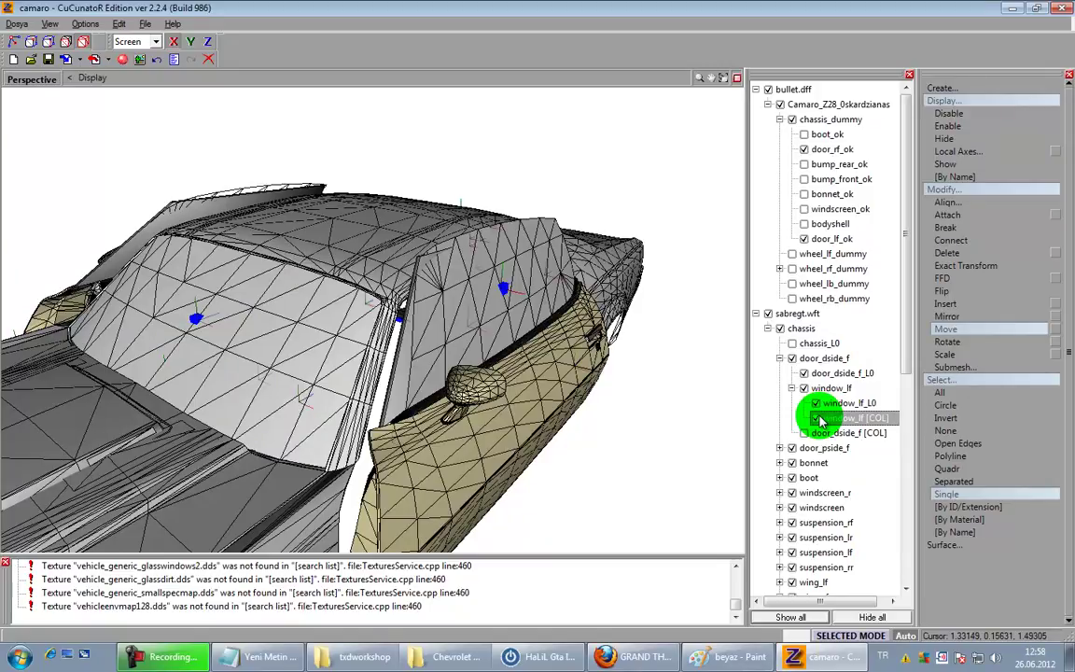
pyautogui.moveTo(821, 422); pyautogui.dragTo(802, 436)
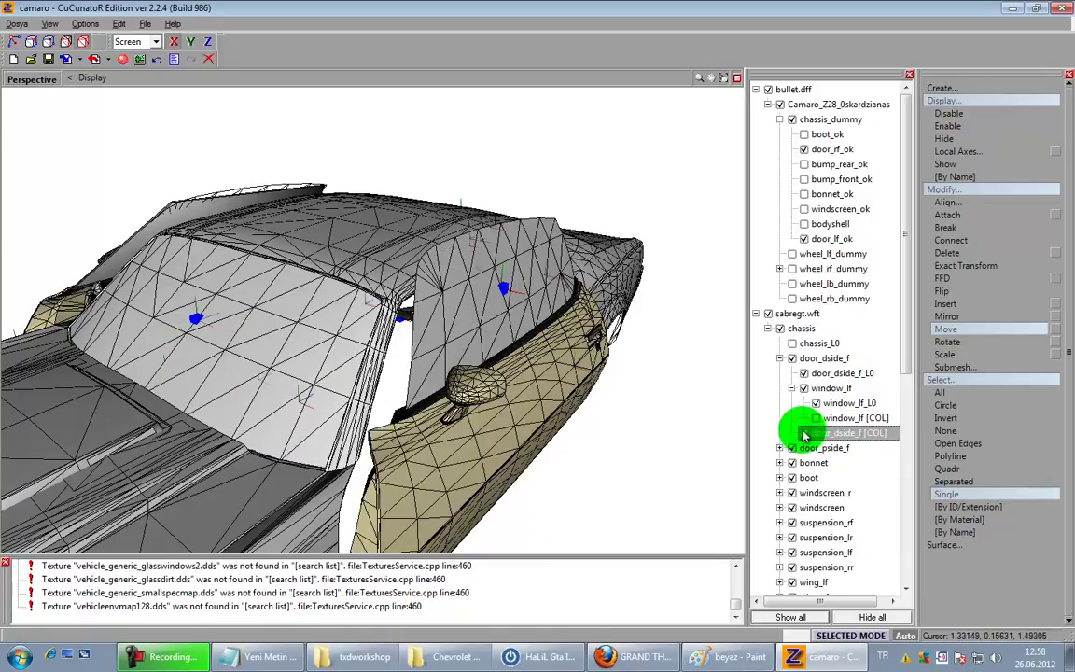
# Step: Open door_dside_f [COL] for vertex editing in the four-view layout and change the Right view to Front
pyautogui.moveTo(624, 484); pyautogui.dragTo(389, 373, button='middle')
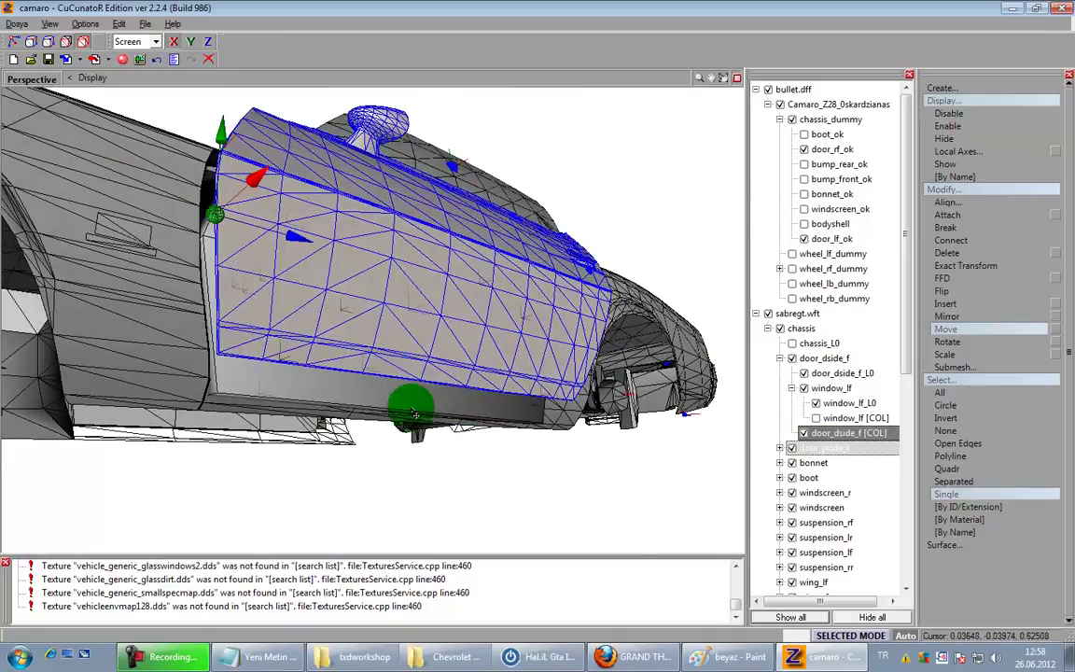
pyautogui.moveTo(362, 322); pyautogui.dragTo(377, 532)
pyautogui.click(859, 122)
pyautogui.click(761, 87)
pyautogui.click(736, 80)
pyautogui.moveTo(530, 146); pyautogui.dragTo(428, 121)
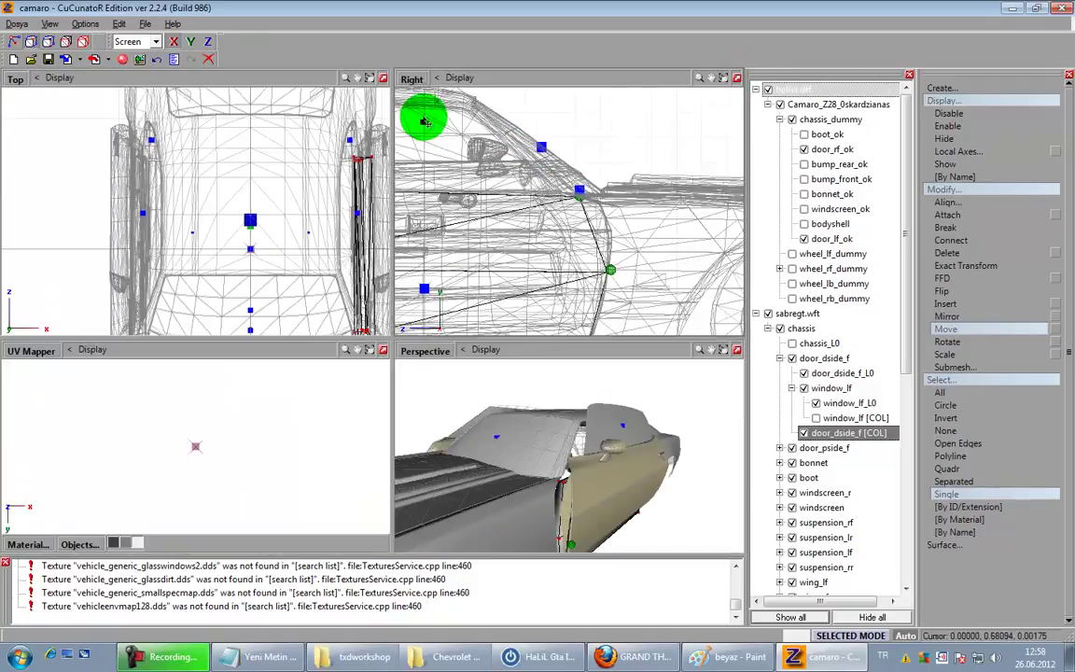
pyautogui.click(412, 80)
pyautogui.click(435, 112)
pyautogui.scroll(6, 639, 182)
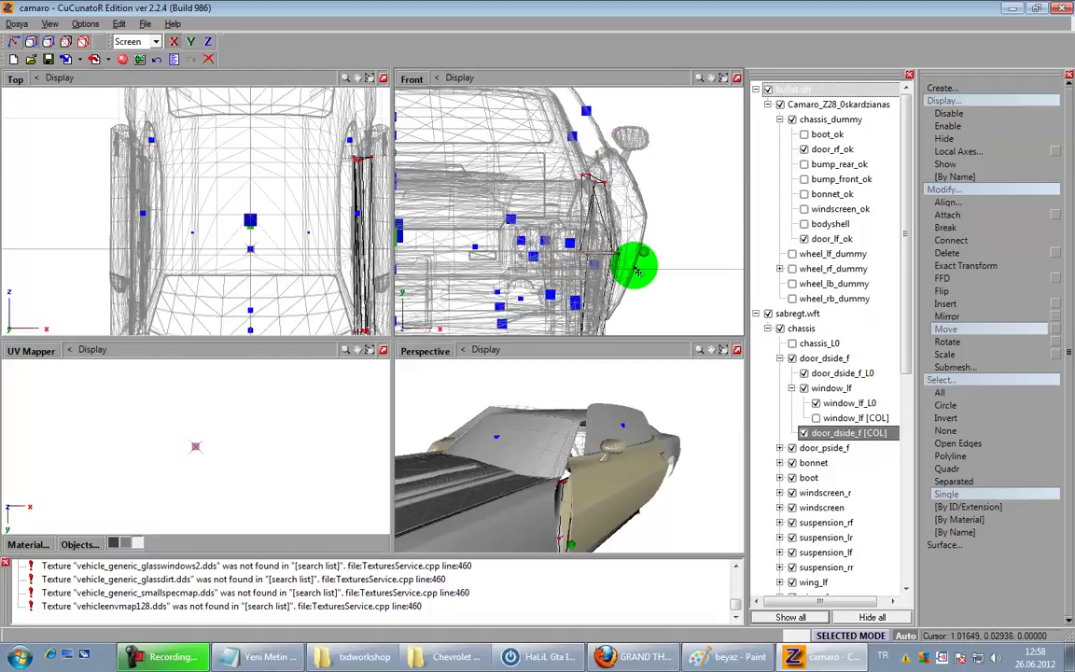
# Step: Move the upper and middle vertices of door_dside_f [COL] outward and up to the door's profile in the Front view
pyautogui.moveTo(630, 253); pyautogui.dragTo(624, 225, button='middle')
pyautogui.click(195, 41)
pyautogui.moveTo(490, 196); pyautogui.dragTo(598, 241, button='middle')
pyautogui.moveTo(597, 226); pyautogui.dragTo(620, 205)
pyautogui.moveTo(620, 191); pyautogui.dragTo(617, 220, button='middle')
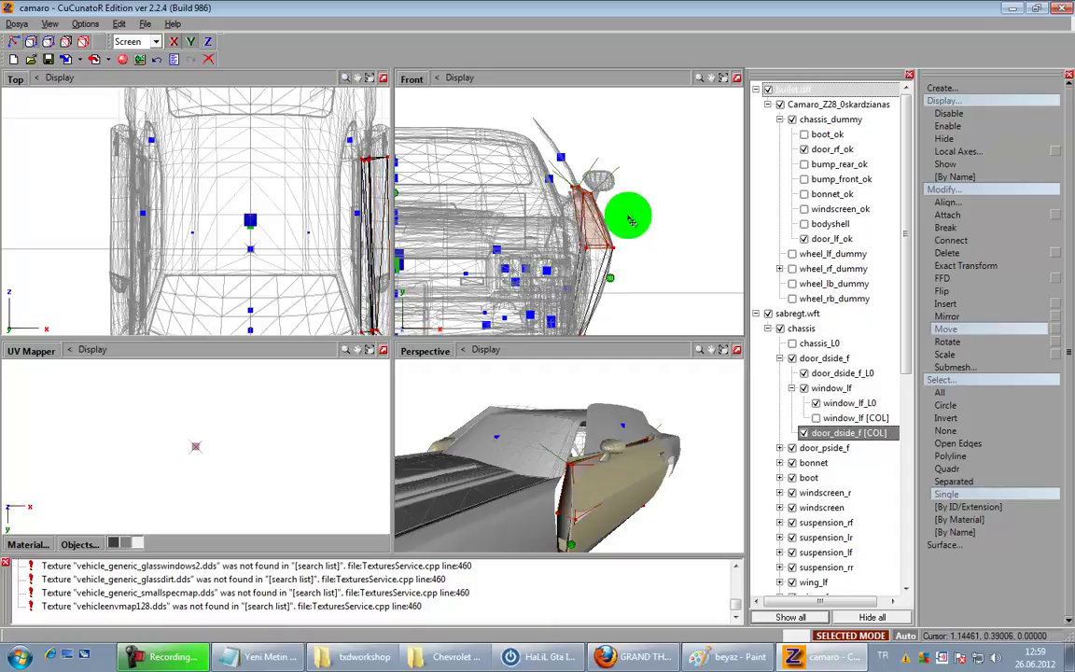
pyautogui.press('space')
# Step: Move the rear vertices of door_dside_f [COL] back to the door's rear edge in the Left view and return to object mode
pyautogui.moveTo(346, 253); pyautogui.dragTo(281, 231, button='middle')
pyautogui.moveTo(654, 504); pyautogui.dragTo(614, 512, button='middle')
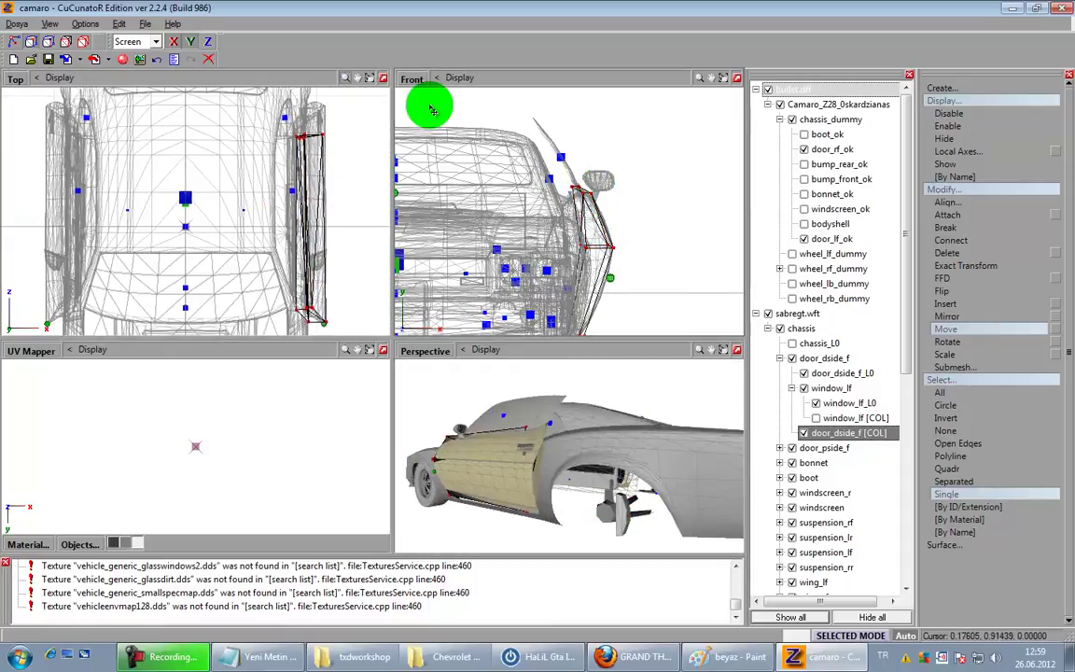
pyautogui.click(418, 85)
pyautogui.click(425, 107)
pyautogui.moveTo(663, 151); pyautogui.dragTo(604, 271)
pyautogui.scroll(5, 638, 204)
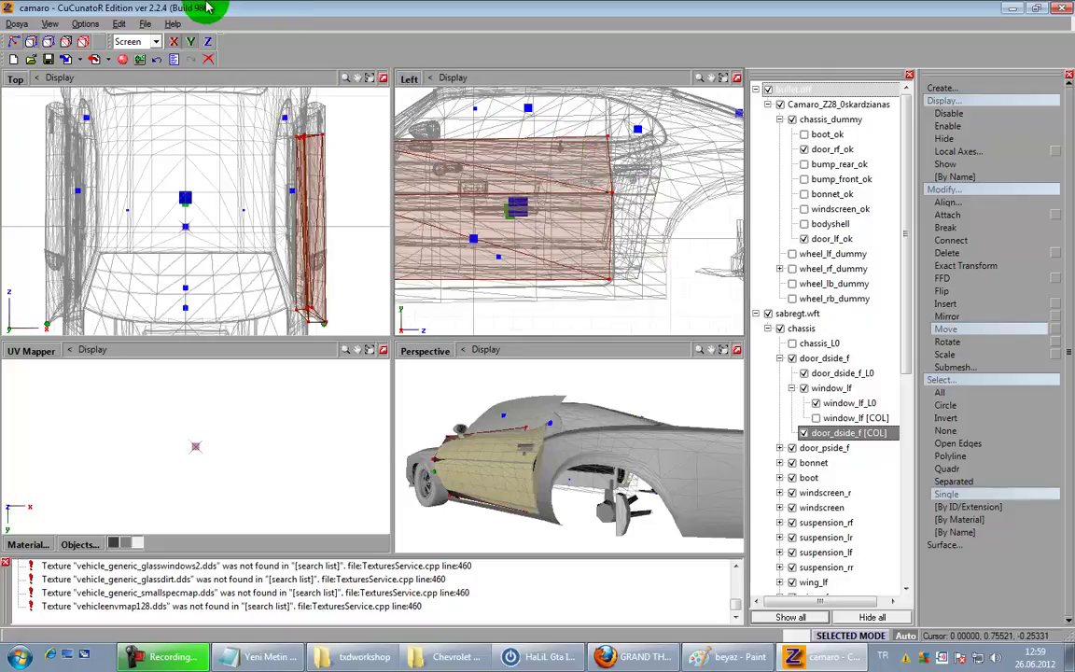
pyautogui.moveTo(610, 184); pyautogui.dragTo(640, 141)
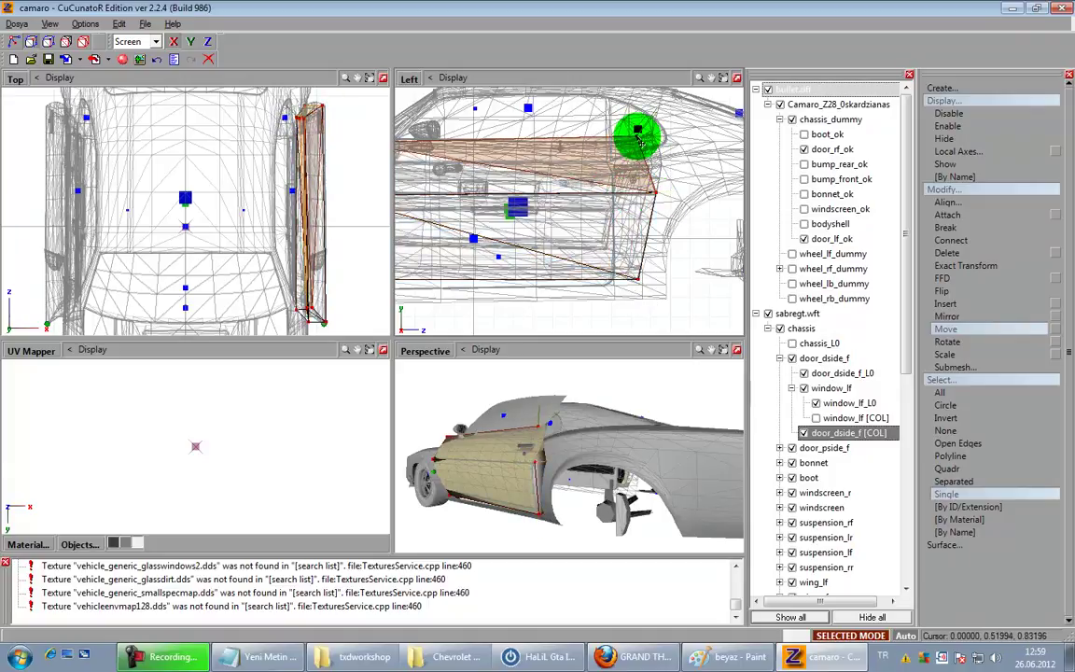
pyautogui.press('space')
pyautogui.moveTo(619, 391); pyautogui.dragTo(670, 400, button='middle')
pyautogui.click(119, 7)
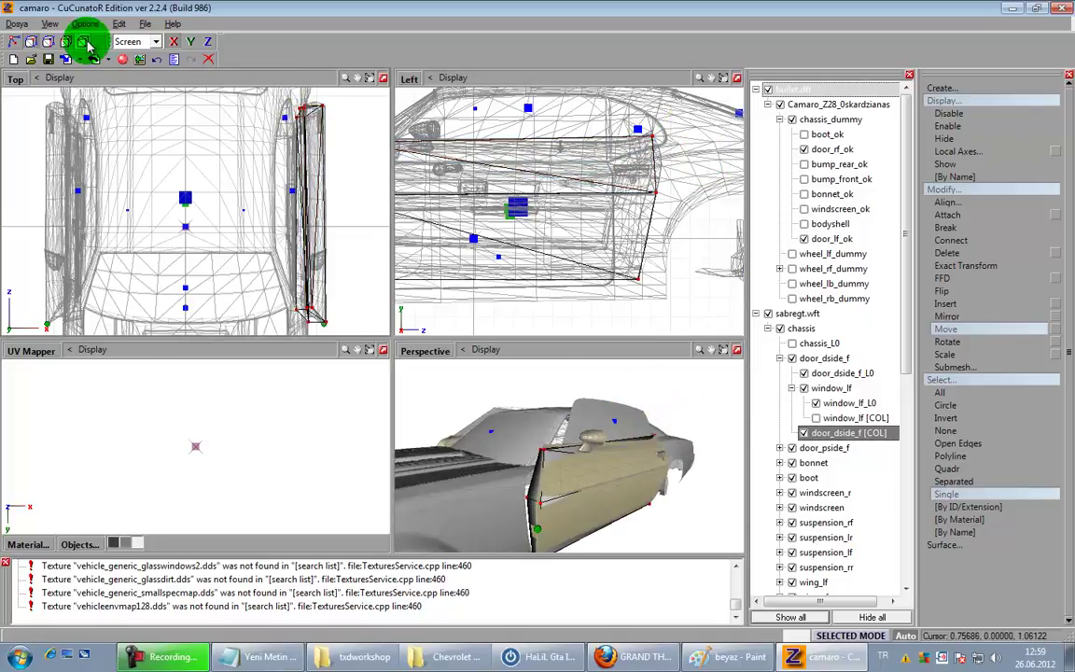
pyautogui.click(85, 41)
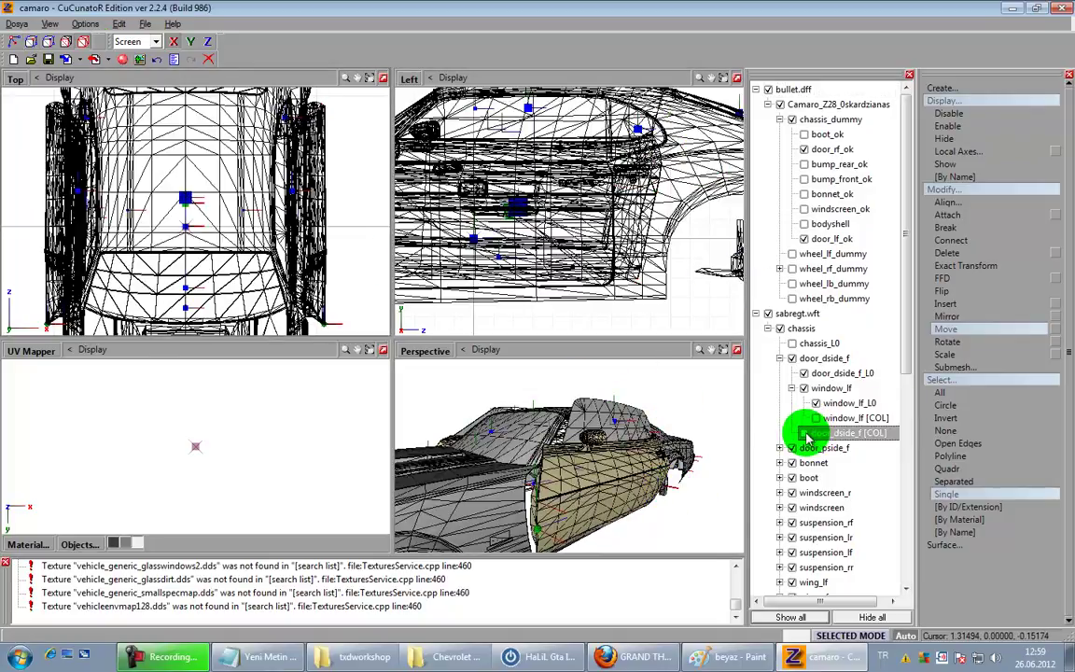
# Step: Collapse and hide the door_dside_f group and save the project
pyautogui.click(792, 388)
pyautogui.click(781, 360)
pyautogui.click(793, 358)
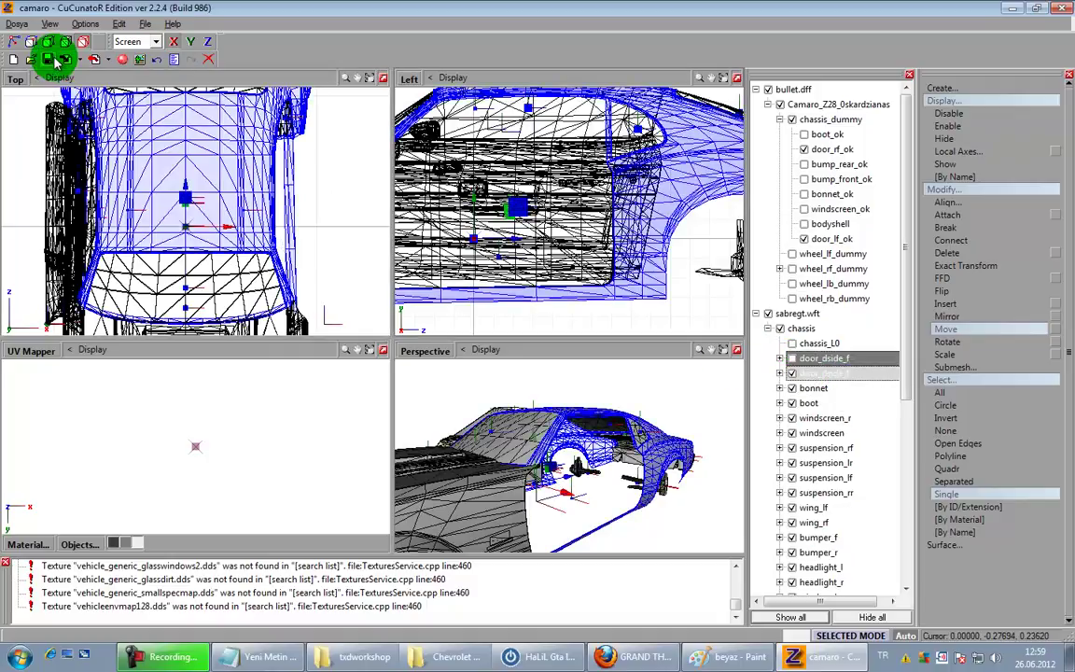
pyautogui.click(49, 58)
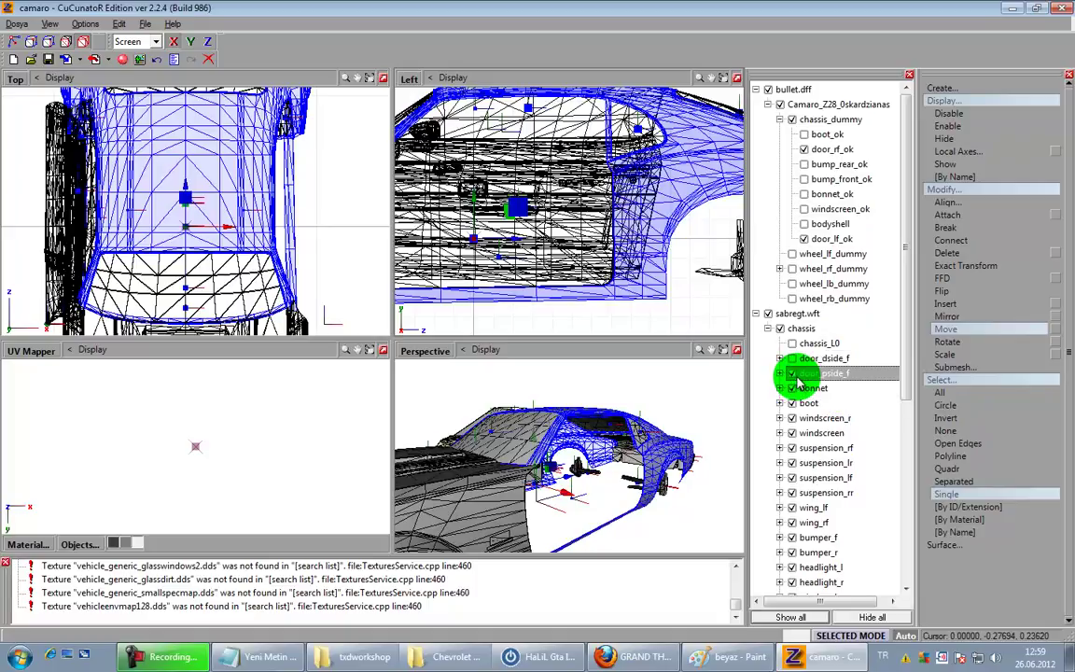
# Step: Expand door_pside_f and examine its door_pside_f_L0 part by toggling visibility
pyautogui.click(794, 374)
pyautogui.moveTo(638, 471); pyautogui.dragTo(647, 467)
pyautogui.moveTo(646, 467)
pyautogui.mouseDown(button='middle')
pyautogui.moveTo(635, 453)
pyautogui.moveTo(651, 459)
pyautogui.mouseUp(button='middle')
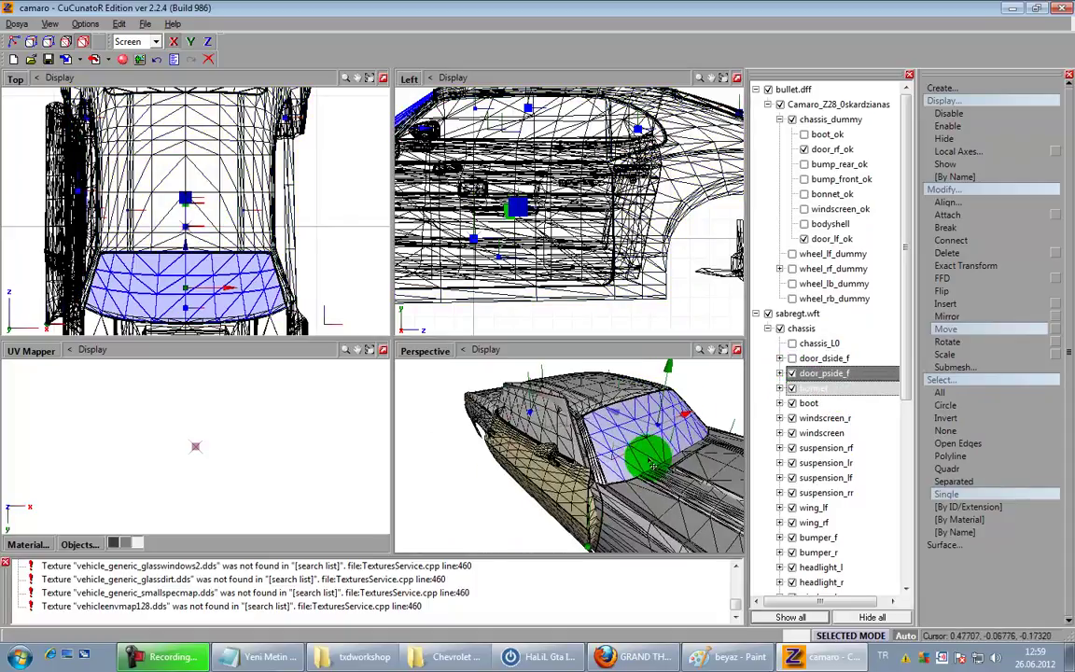
pyautogui.click(781, 373)
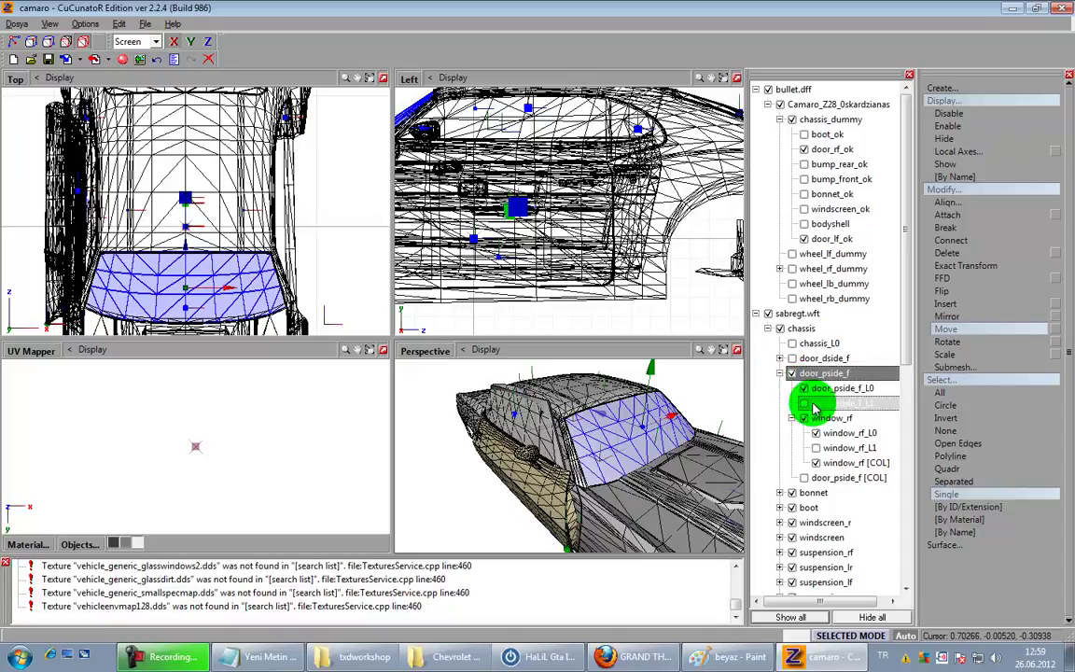
pyautogui.click(803, 390)
pyautogui.click(804, 390)
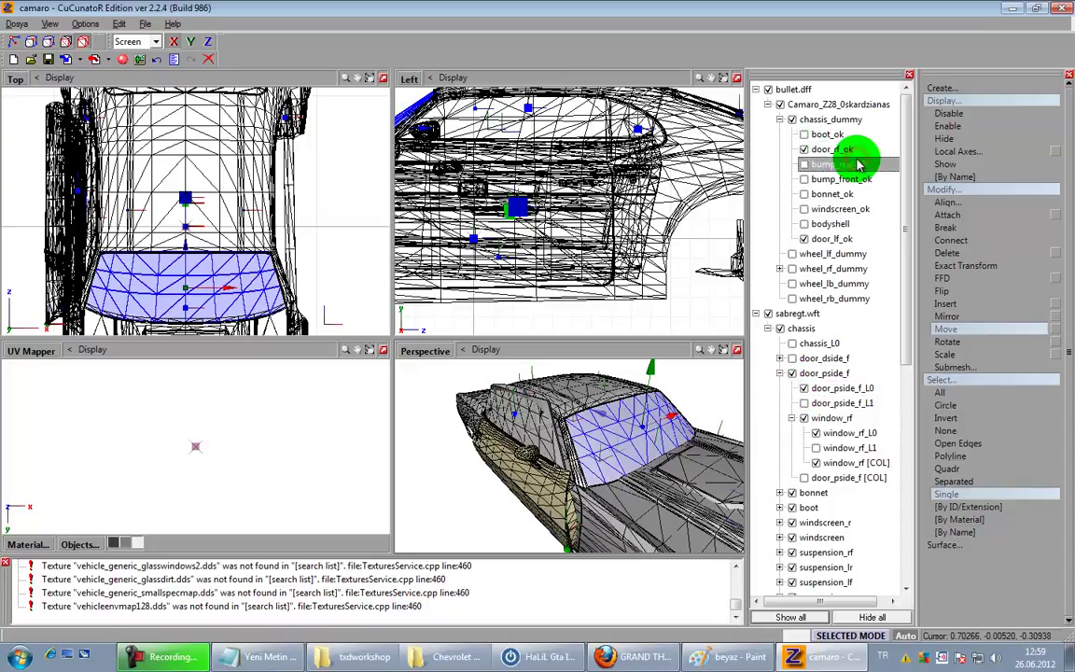
# Step: Rename the door_rf_ok part of bullet.dff as door_pside_f_L0
pyautogui.write('door_pside_f_L0')
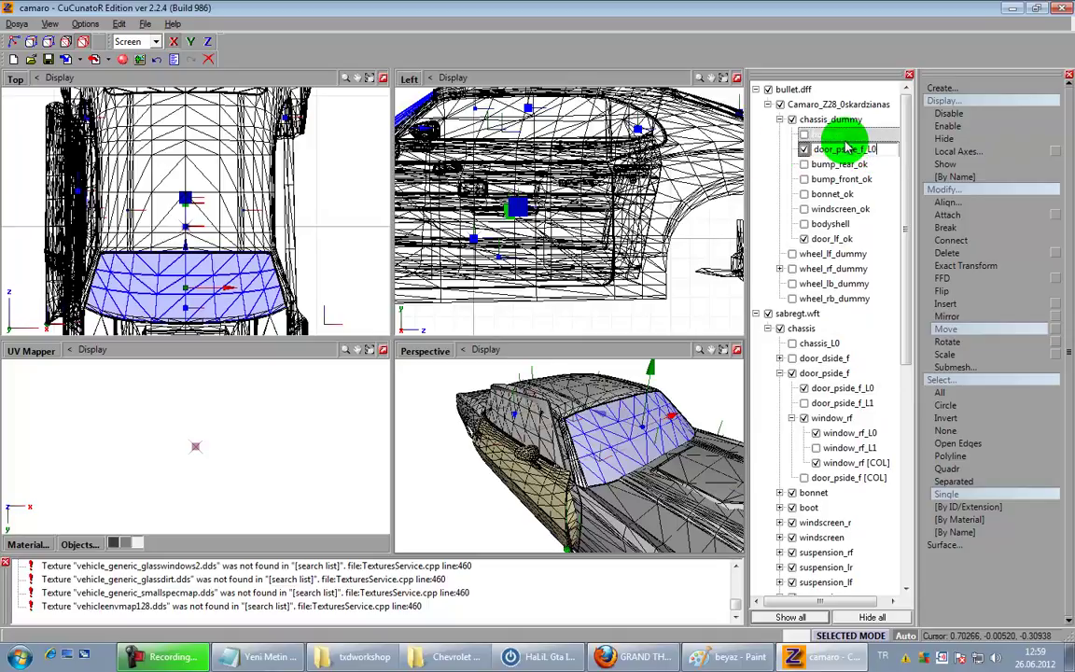
pyautogui.click(873, 392)
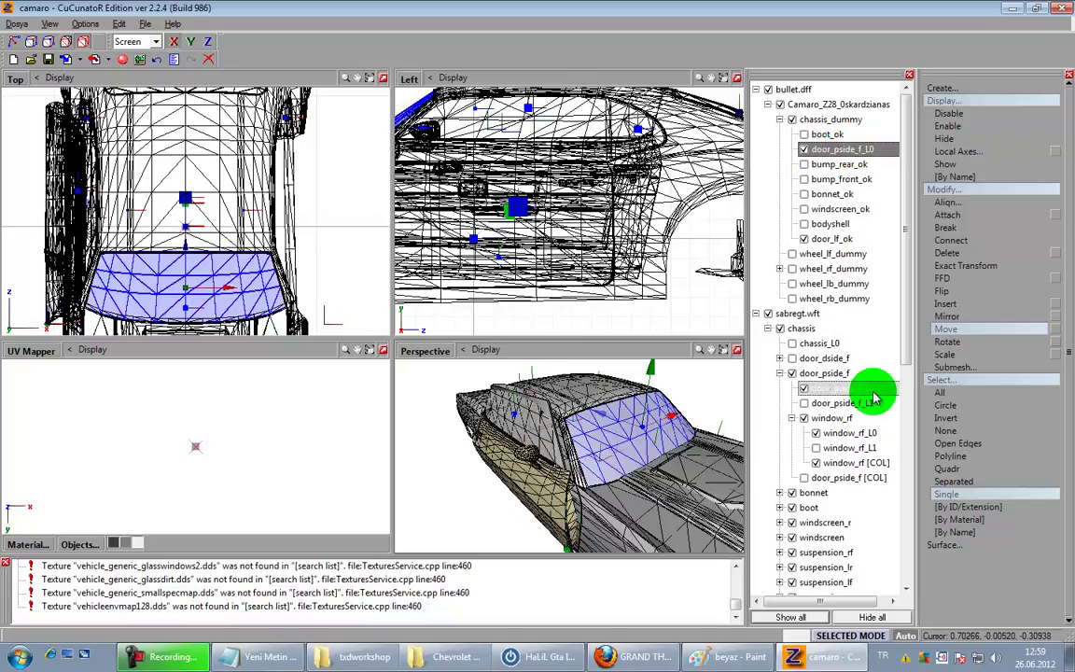
pyautogui.click(863, 151)
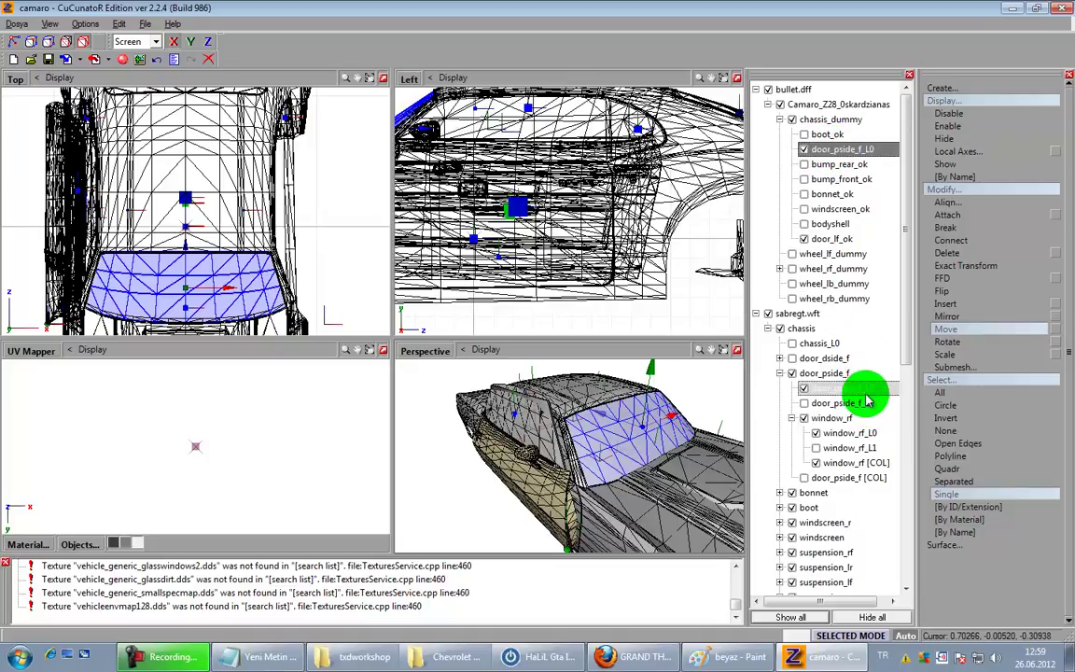
# Step: Move the renamed door_pside_f_L0 from bullet.dff into the door_pside_f group of sabregt.wft
pyautogui.click(781, 358)
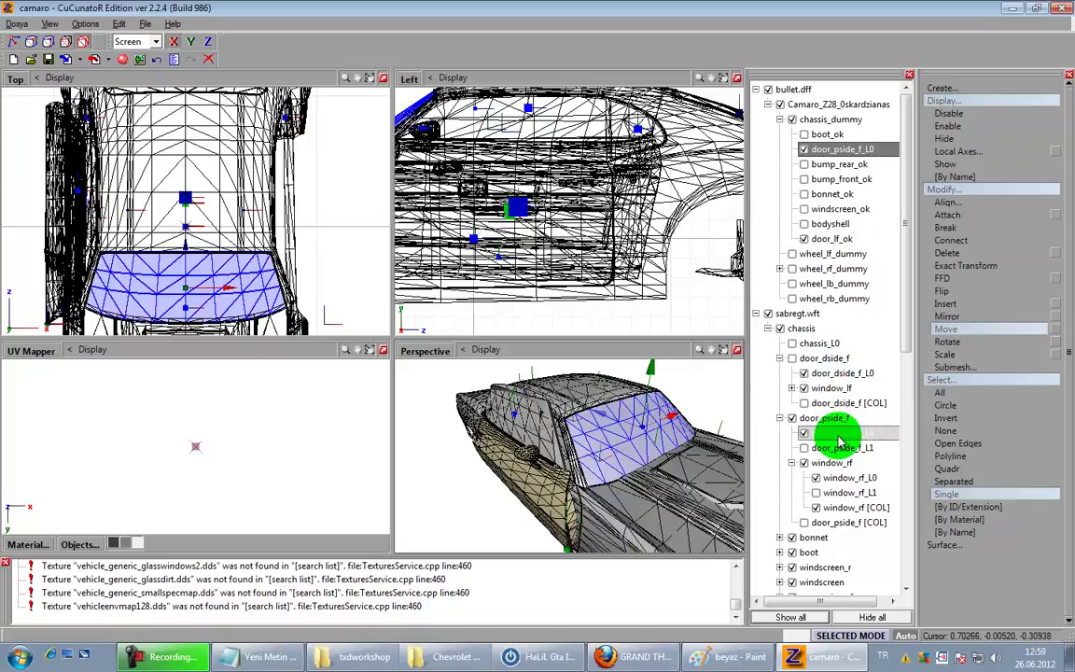
pyautogui.click(780, 358)
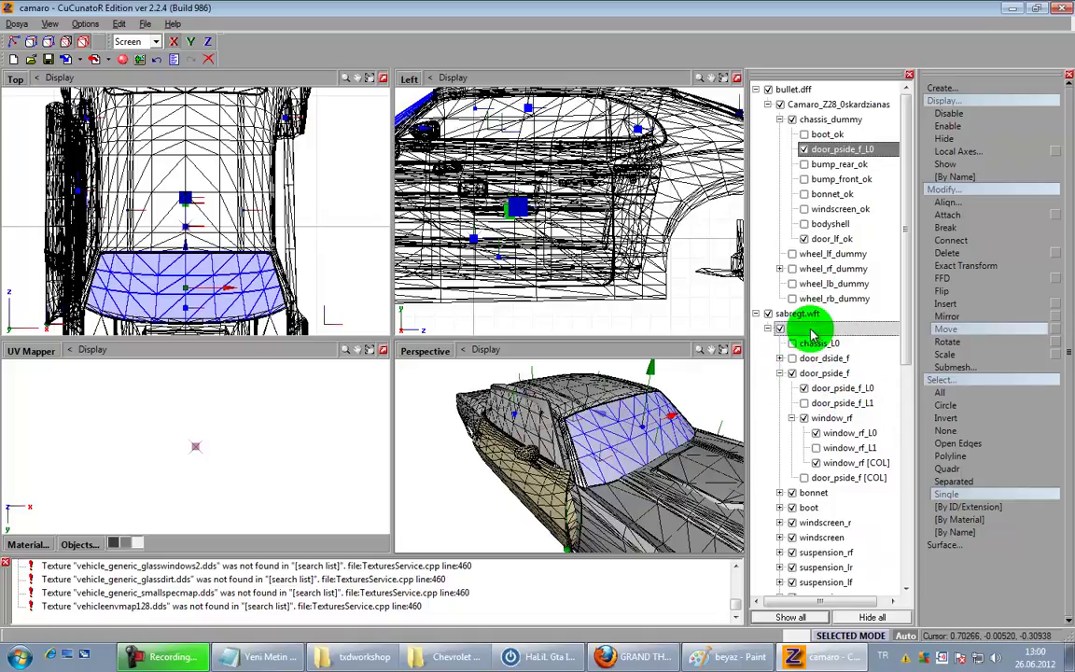
pyautogui.click(881, 390)
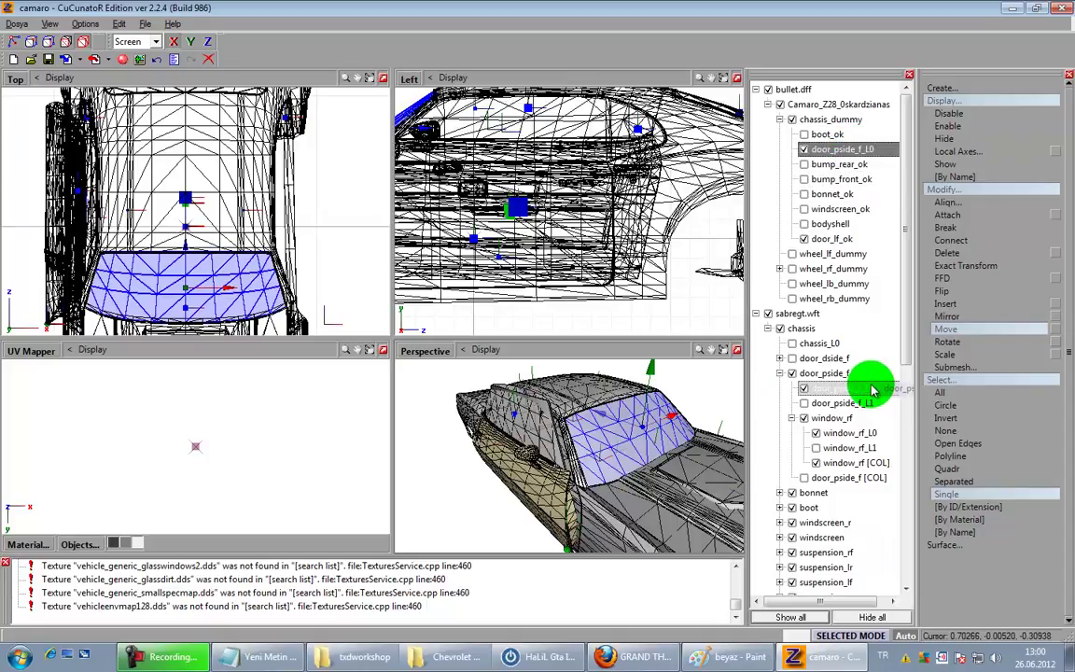
pyautogui.moveTo(875, 388); pyautogui.dragTo(885, 389)
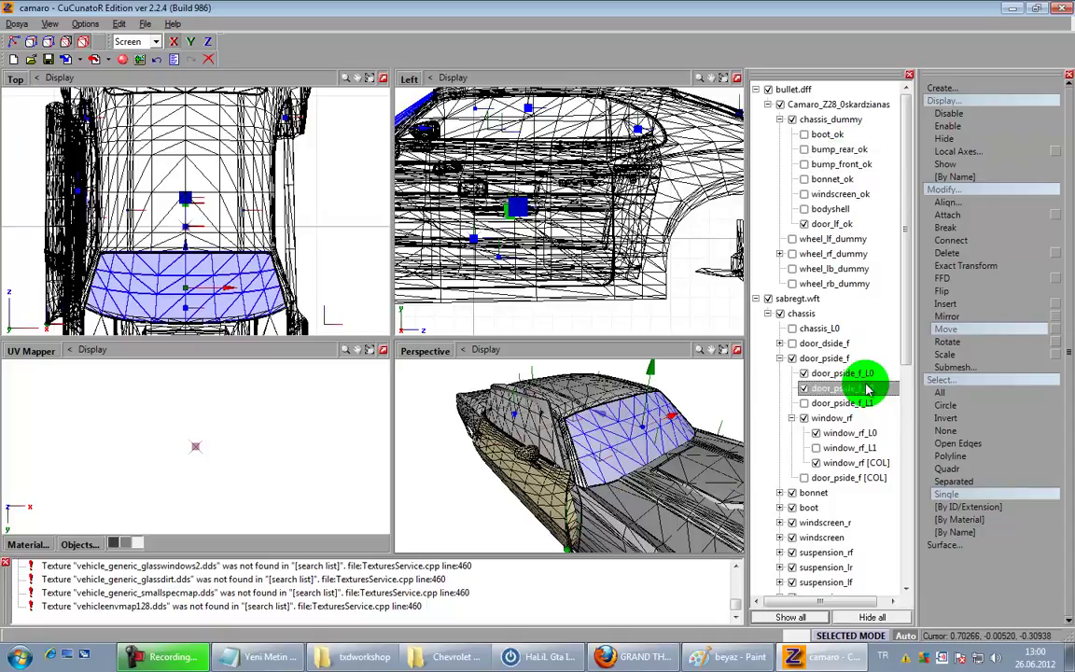
# Step: Delete the original door_pside_f_L0 and door_pside_f_L1 parts from the door_pside_f group
pyautogui.click(959, 404)
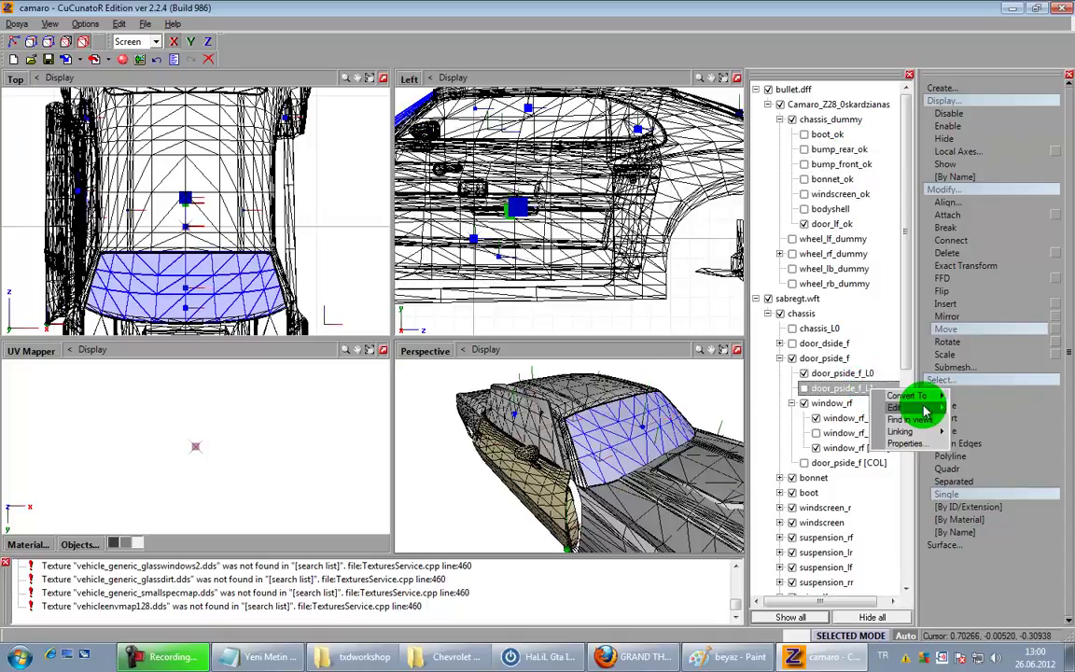
pyautogui.click(966, 411)
pyautogui.moveTo(576, 428); pyautogui.dragTo(754, 459)
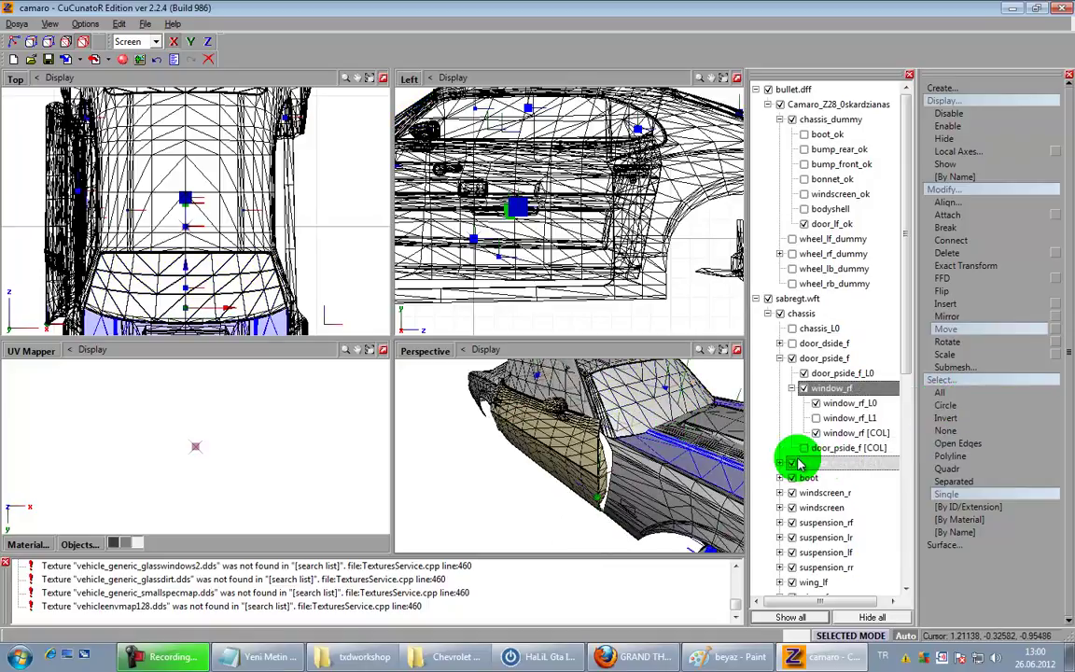
# Step: Replace window_rf_L0 with the door_lf_ok part from bullet.dff and delete window_rf_L1
pyautogui.moveTo(877, 404)
pyautogui.mouseDown()
pyautogui.moveTo(847, 238)
pyautogui.moveTo(774, 228)
pyautogui.moveTo(845, 211)
pyautogui.moveTo(868, 402)
pyautogui.mouseUp()
pyautogui.click(952, 429)
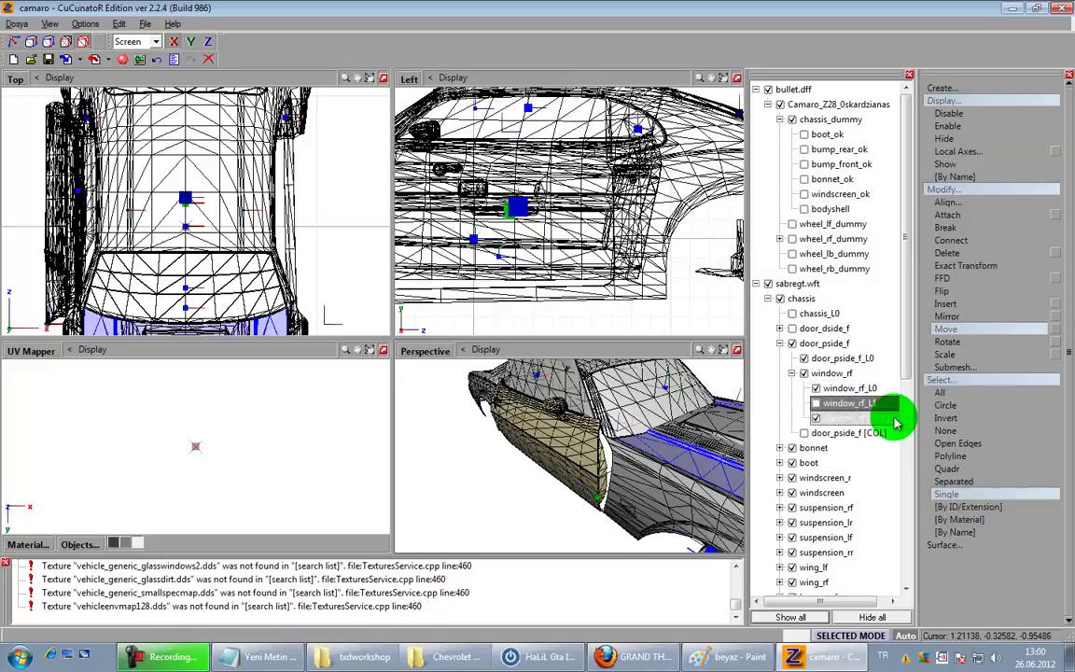
pyautogui.click(977, 426)
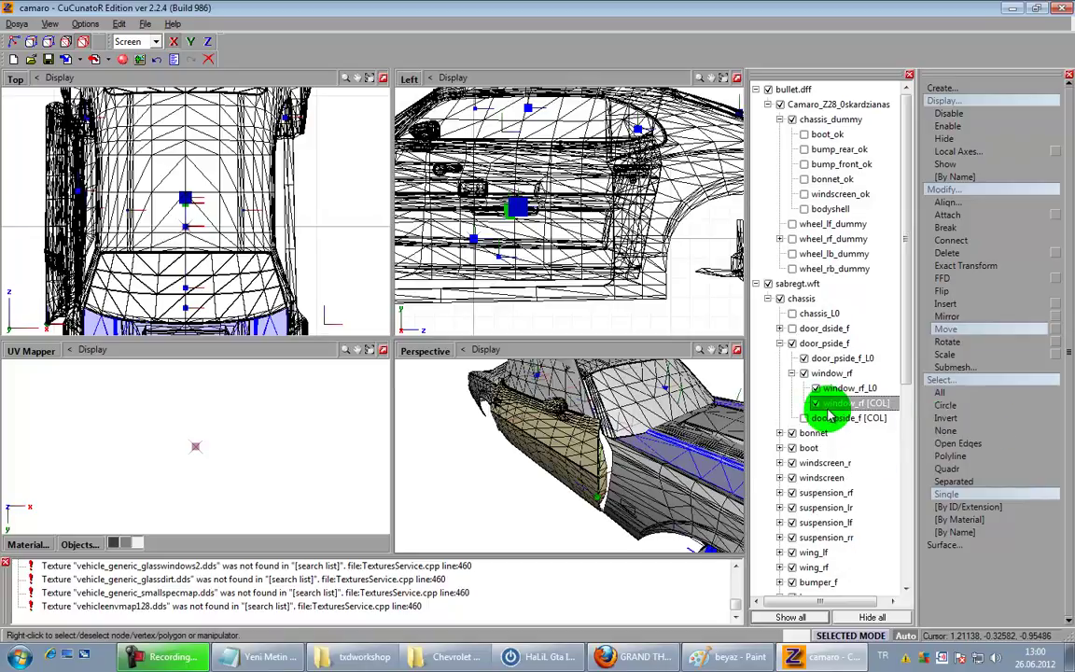
# Step: Hide the window_rf [COL] mesh and show the door_pside_f [COL] mesh
pyautogui.click(813, 407)
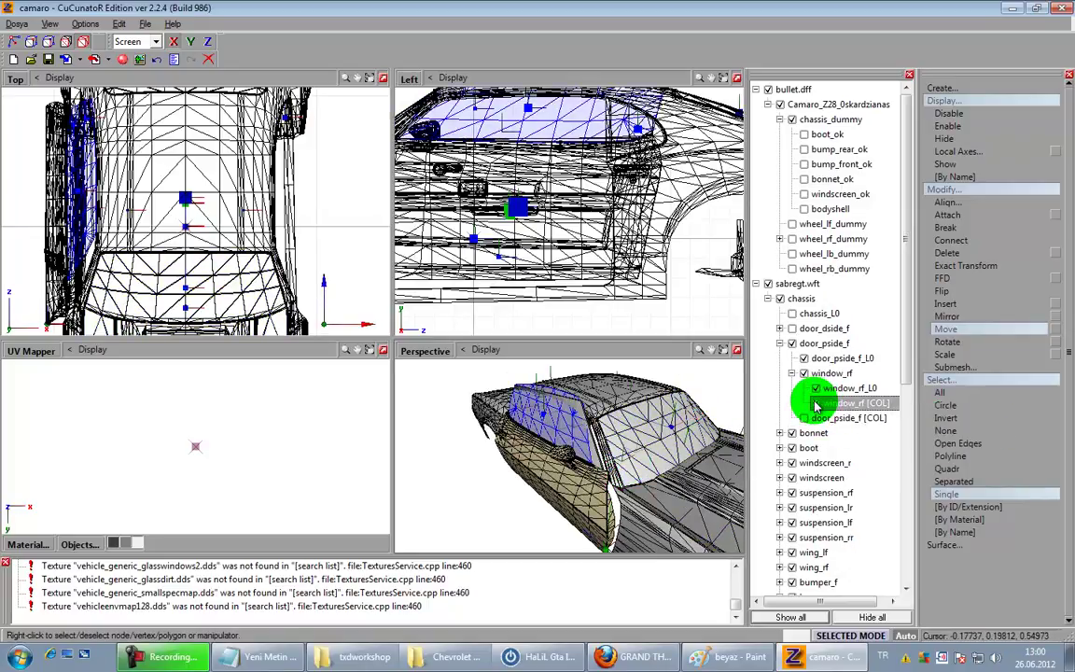
pyautogui.click(850, 402)
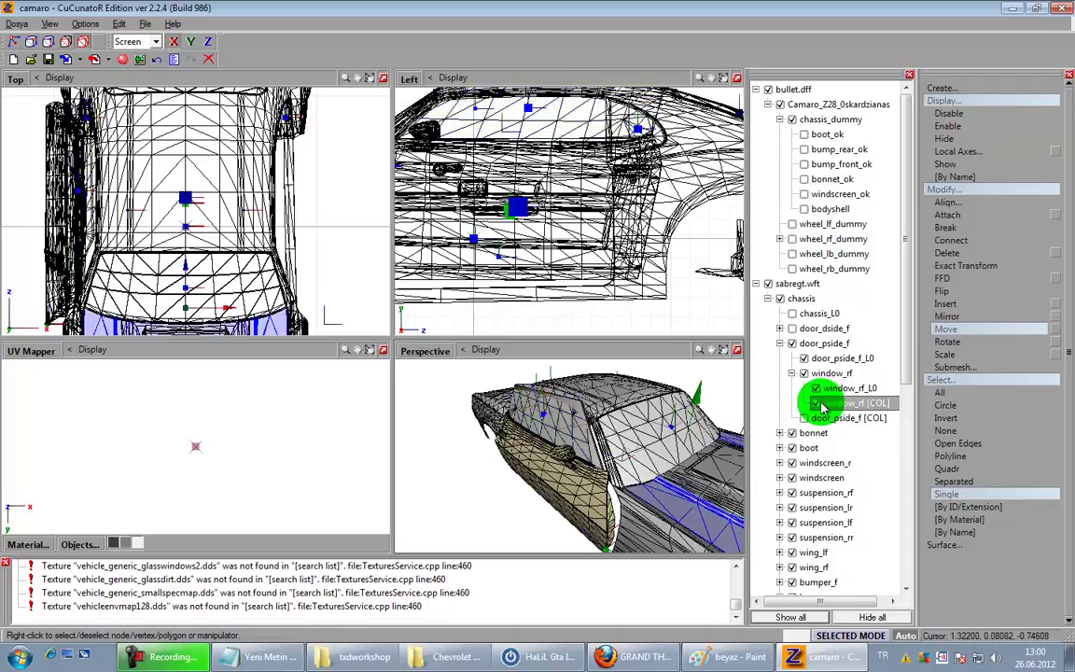
pyautogui.click(807, 419)
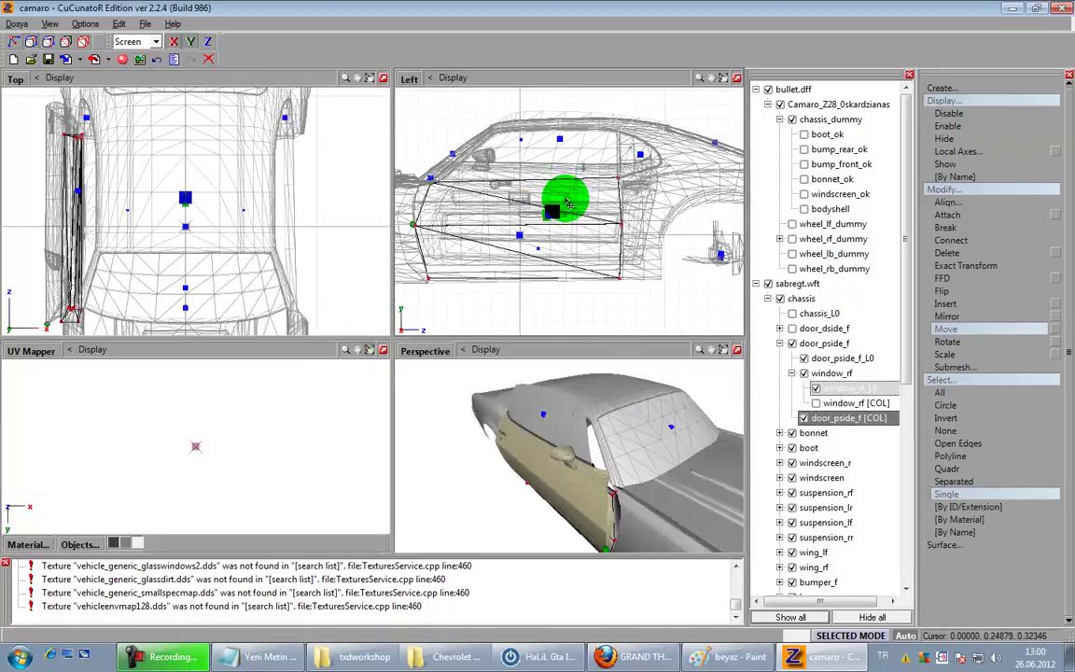
# Step: Move the vertices of door_pside_f [COL] in the Front view so the mesh follows the door's curved outer profile
pyautogui.scroll(-2, 161, 247)
pyautogui.click(404, 80)
pyautogui.click(429, 99)
pyautogui.click(406, 81)
pyautogui.click(435, 110)
pyautogui.scroll(5, 551, 192)
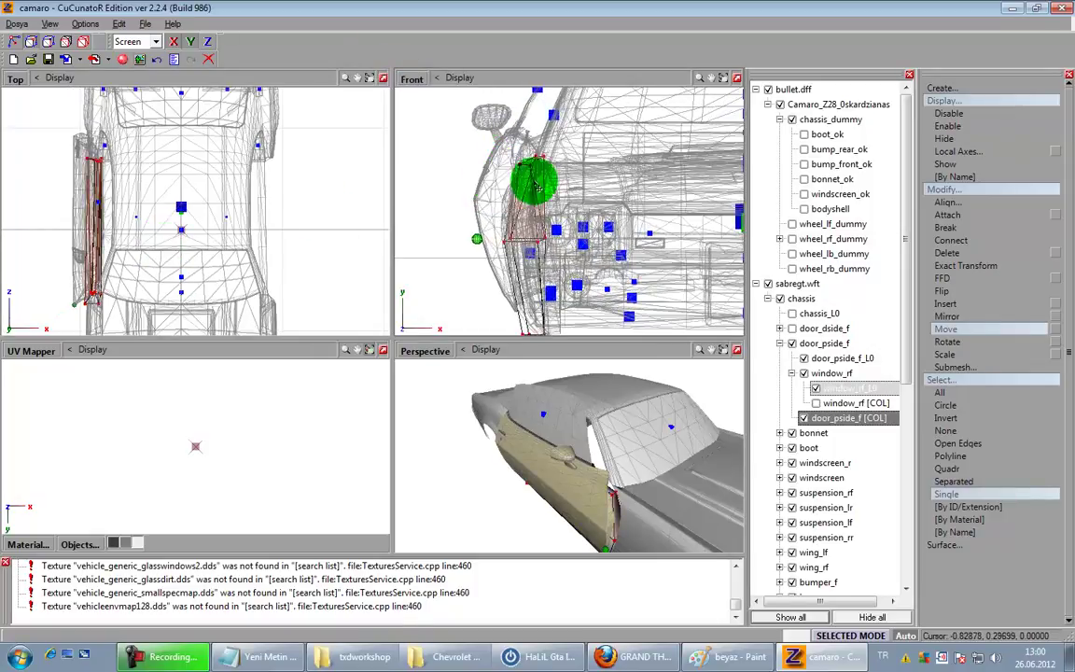
pyautogui.moveTo(483, 214); pyautogui.dragTo(487, 181, button='middle')
pyautogui.scroll(-2, 487, 181)
pyautogui.moveTo(433, 110); pyautogui.dragTo(561, 286, button='right')
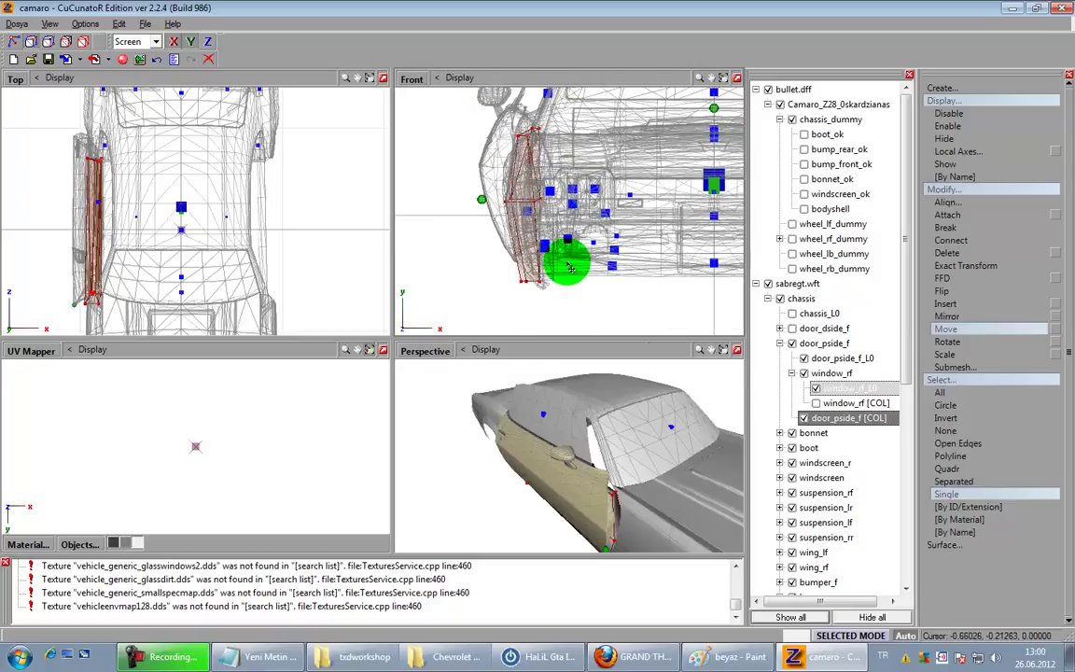
pyautogui.moveTo(544, 290); pyautogui.dragTo(544, 245)
pyautogui.moveTo(585, 247); pyautogui.dragTo(541, 228, button='middle')
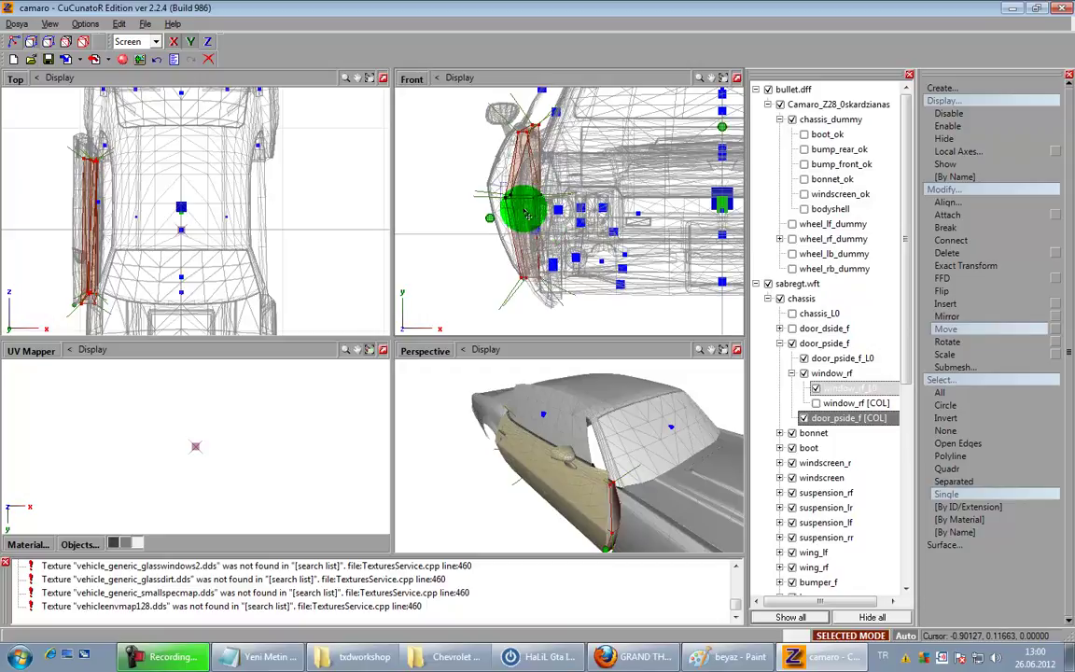
pyautogui.moveTo(502, 187); pyautogui.dragTo(505, 157, button='middle')
pyautogui.moveTo(556, 182); pyautogui.dragTo(562, 145)
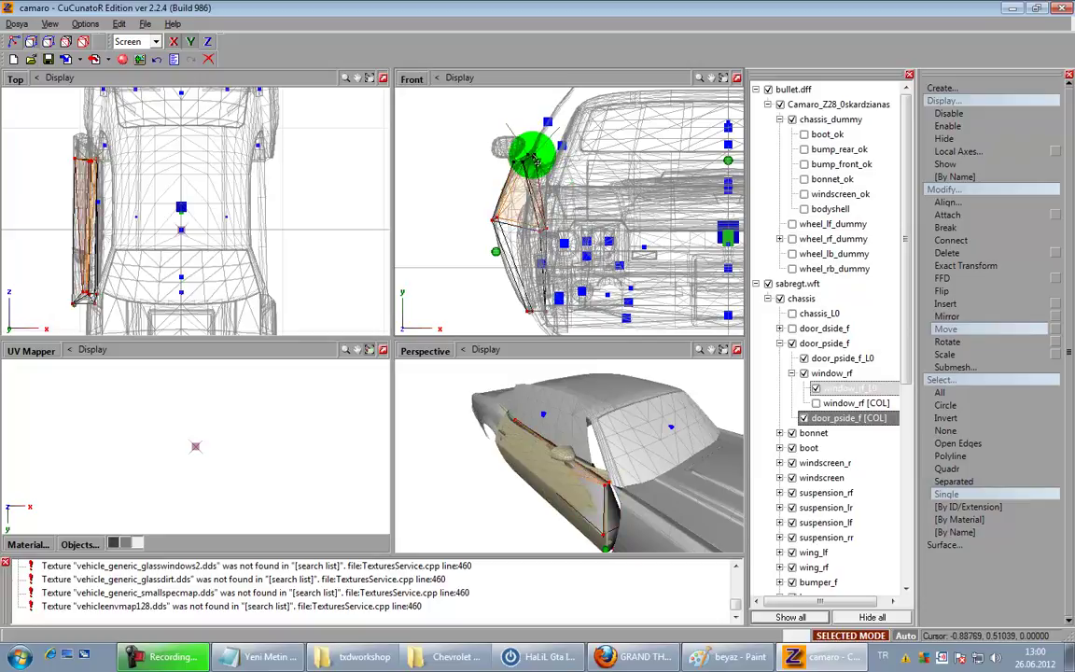
# Step: Extend the rear end of door_pside_f [COL] to the door's rear edge in the Top view, and hide the collision mesh
pyautogui.moveTo(644, 457); pyautogui.dragTo(696, 456, button='middle')
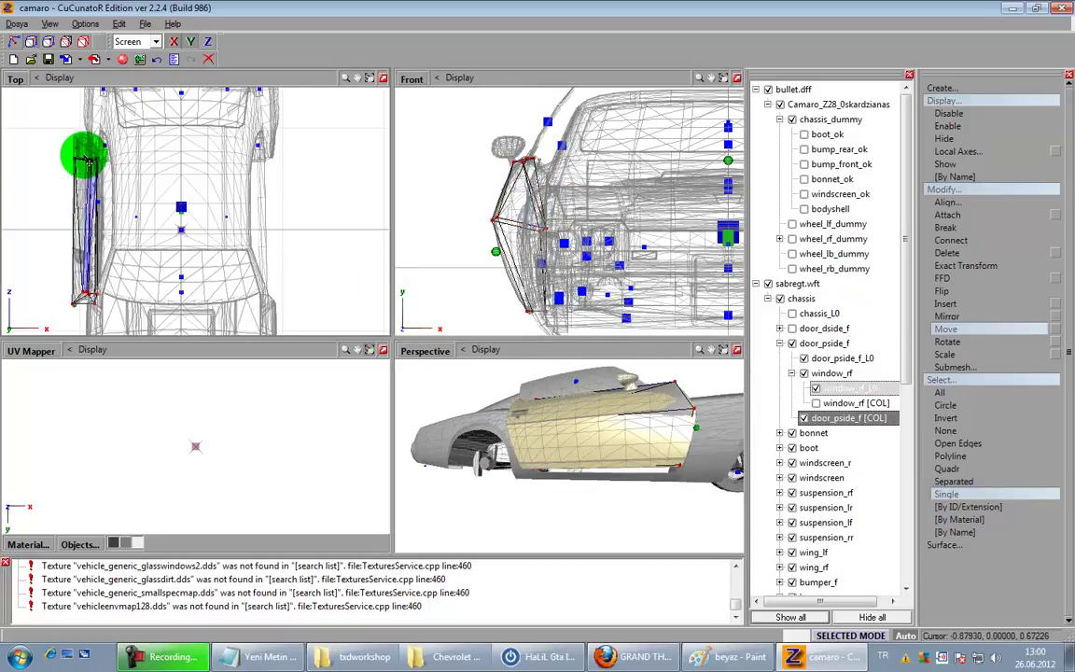
pyautogui.click(138, 186)
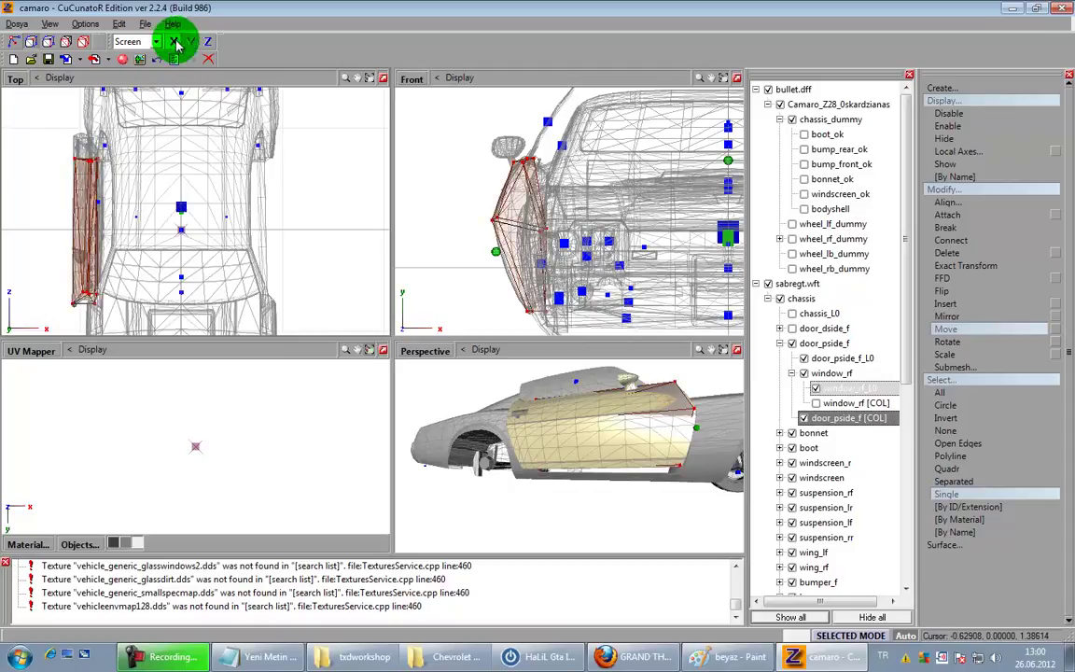
pyautogui.click(106, 167)
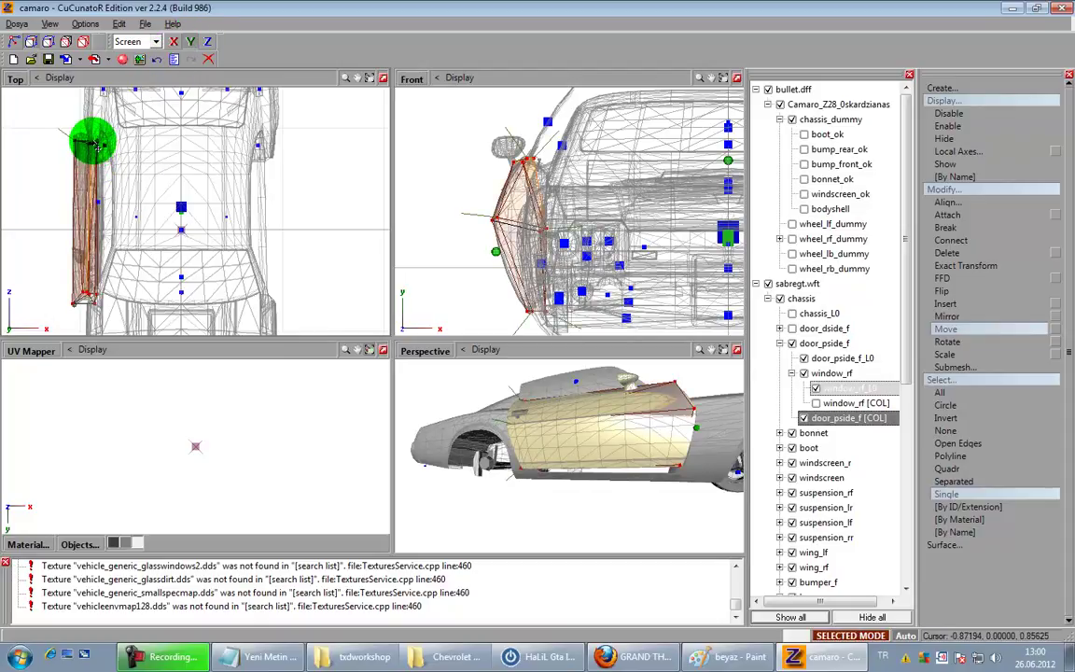
pyautogui.click(122, 59)
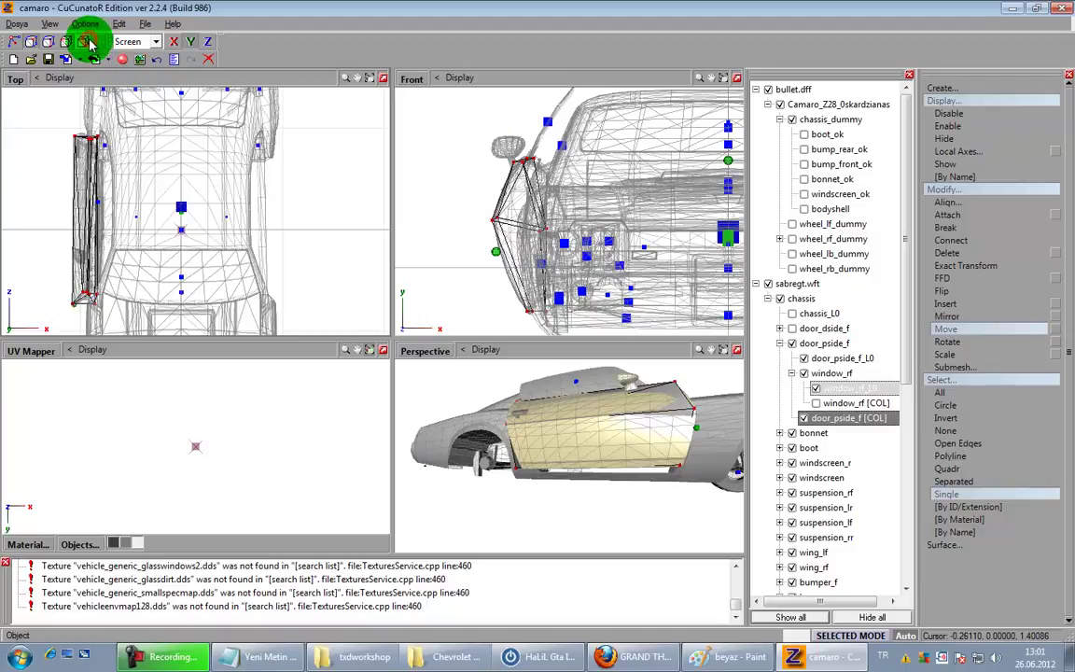
pyautogui.click(84, 43)
pyautogui.click(689, 474)
pyautogui.click(798, 432)
pyautogui.click(805, 420)
# Step: Reset the local axes of door_pside_f_L0 and window_rf_L0 to their parents
pyautogui.rightClick(600, 468)
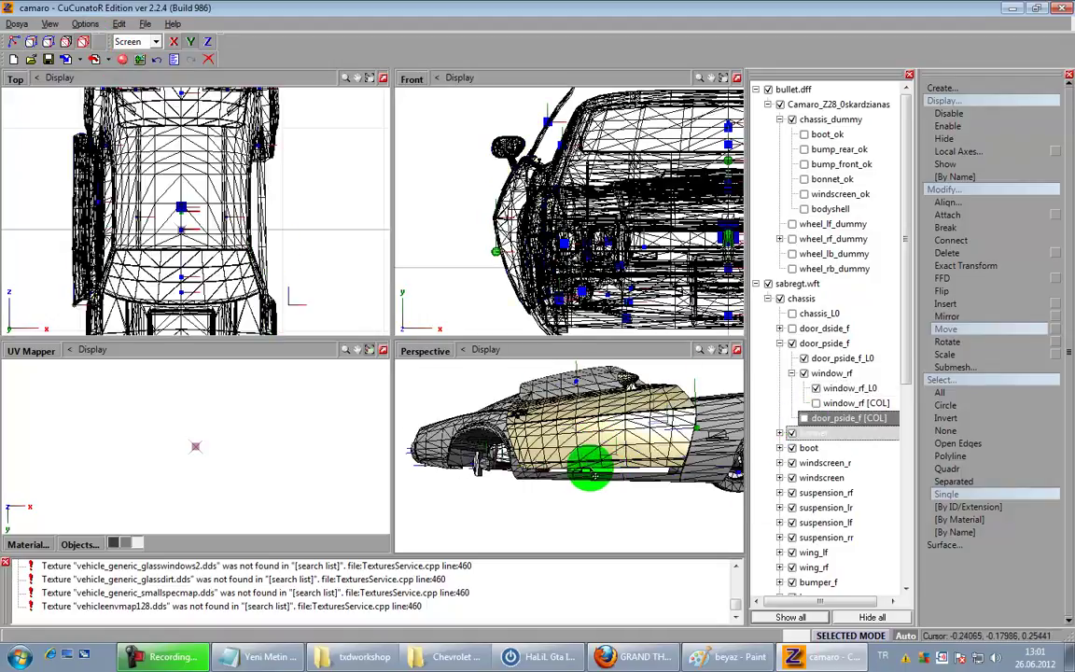
pyautogui.moveTo(600, 468); pyautogui.dragTo(571, 466, button='middle')
pyautogui.click(1005, 152)
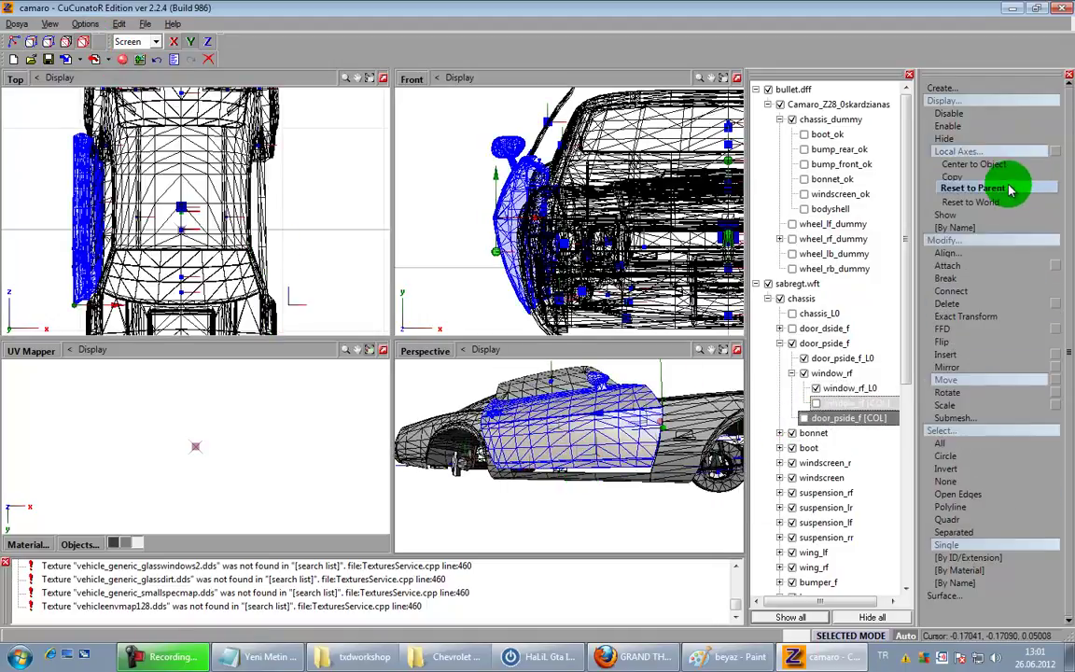
pyautogui.click(1011, 189)
pyautogui.click(1055, 153)
pyautogui.moveTo(584, 438); pyautogui.dragTo(594, 452, button='middle')
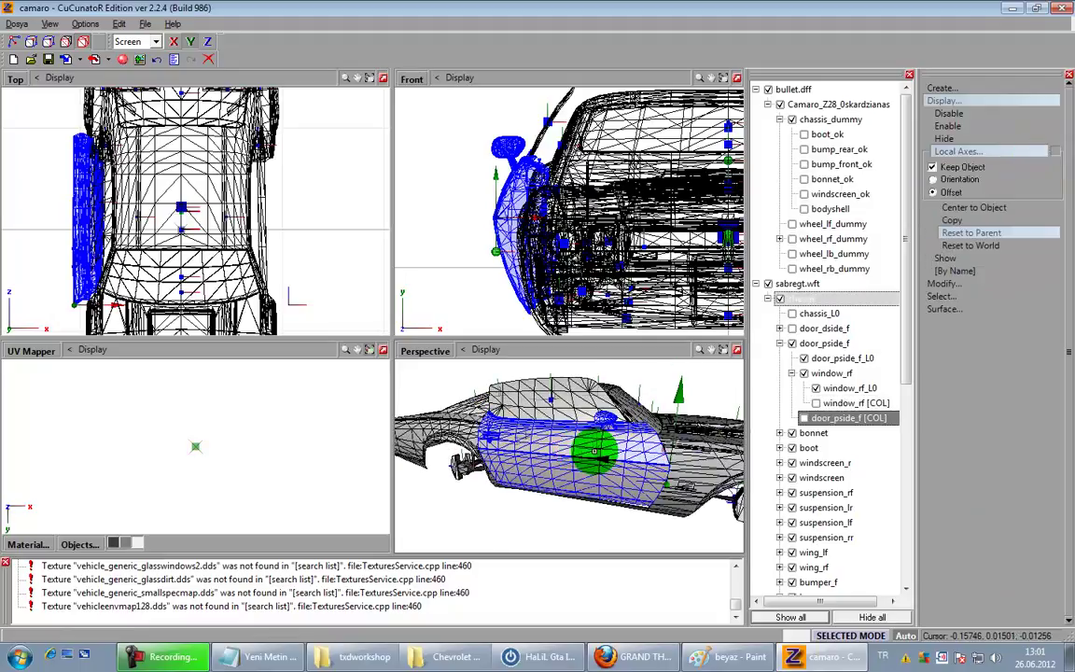
pyautogui.click(553, 388)
pyautogui.click(581, 395)
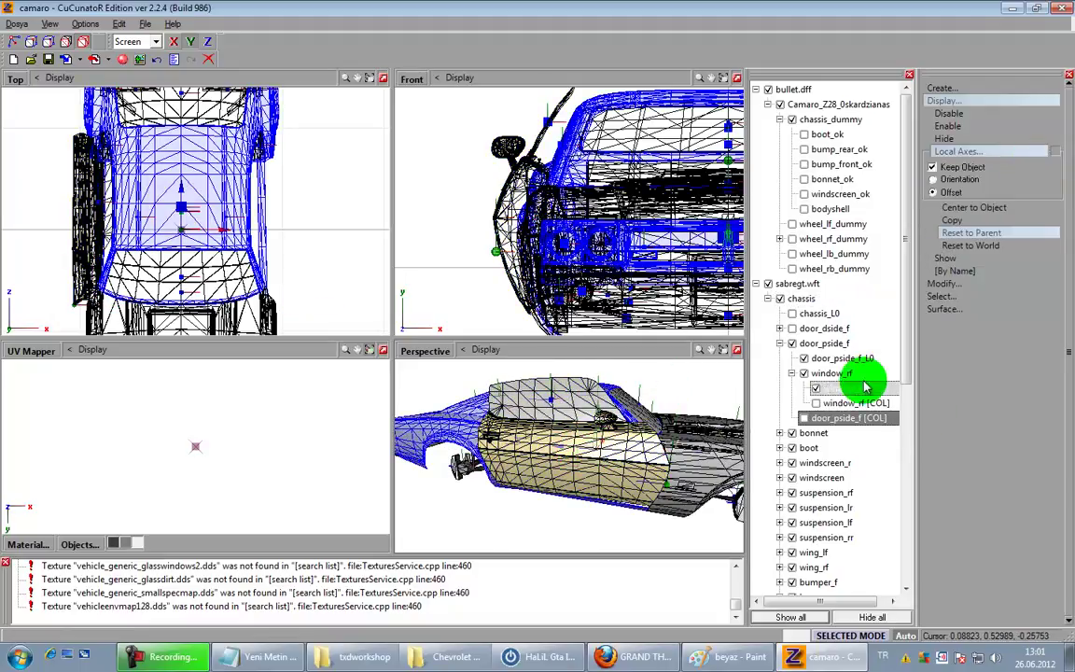
# Step: Collapse and hide the door_pside_f group, and save the camaro project
pyautogui.click(792, 374)
pyautogui.click(782, 343)
pyautogui.click(792, 345)
pyautogui.click(736, 352)
pyautogui.moveTo(719, 360); pyautogui.dragTo(537, 394, button='middle')
pyautogui.click(47, 59)
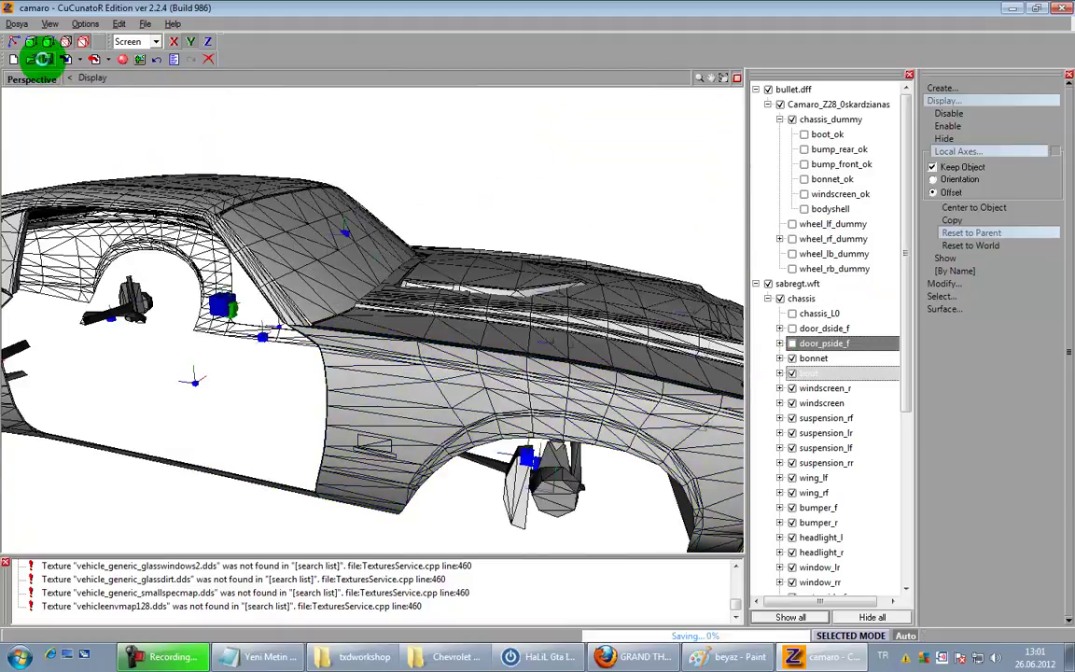
# Step: Check the bonnet group's visibility and show the bonnet_ok part of bullet.dff
pyautogui.click(792, 359)
pyautogui.click(792, 359)
pyautogui.moveTo(626, 348); pyautogui.dragTo(457, 347, button='middle')
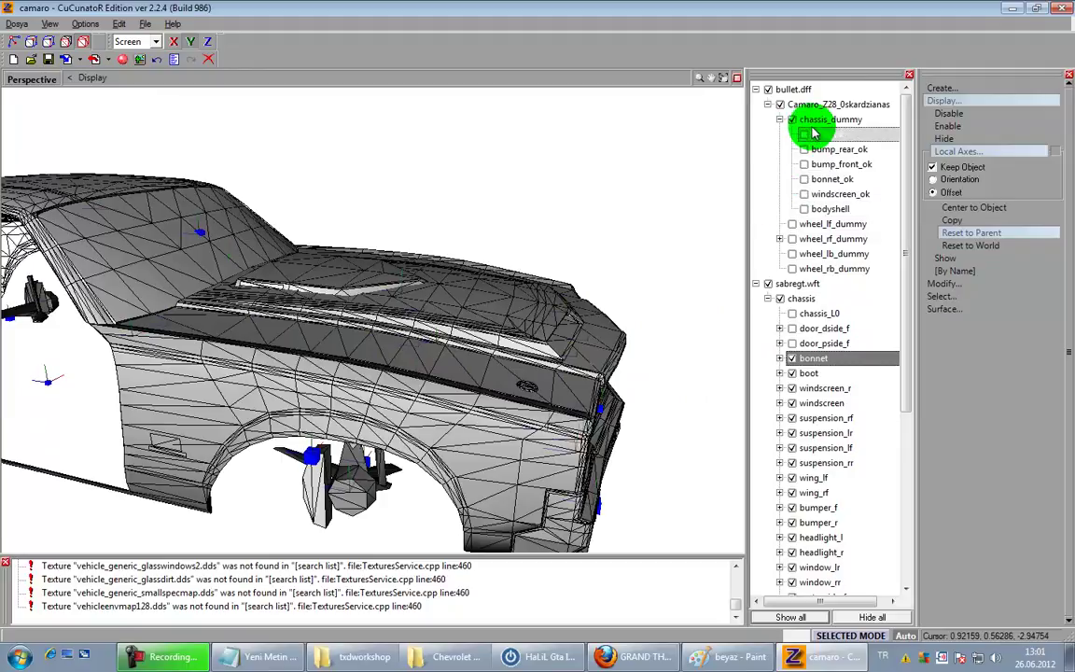
pyautogui.click(806, 138)
pyautogui.click(807, 178)
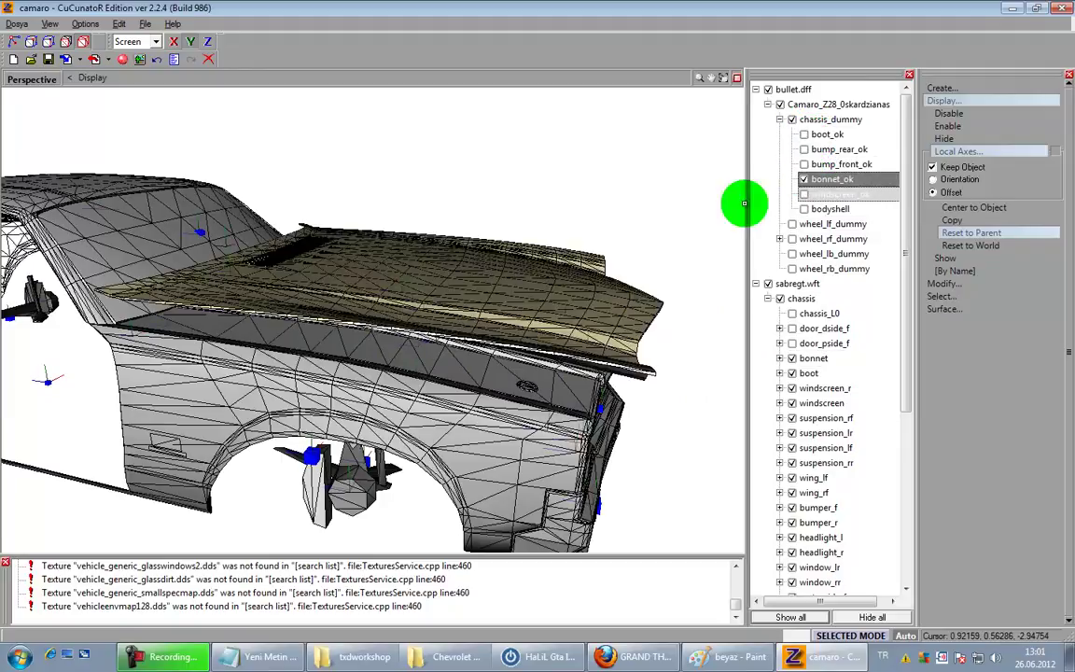
# Step: Move the bonnet dummy of sabregt.wft up to the rear edge of bonnet_ok in the Left view
pyautogui.click(738, 79)
pyautogui.click(966, 283)
pyautogui.click(966, 418)
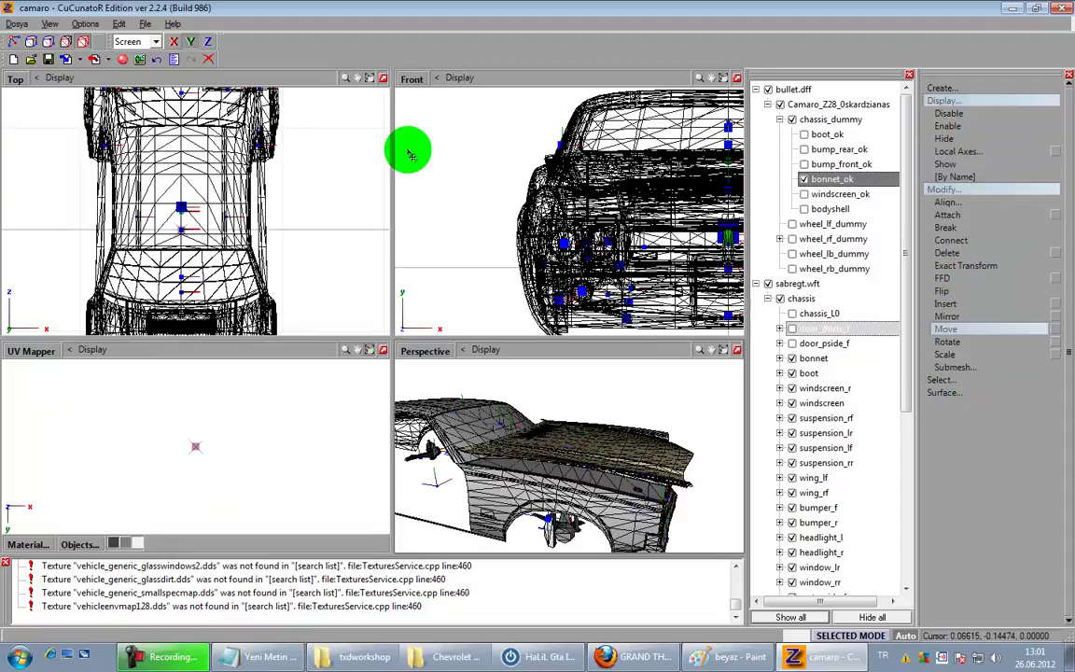
pyautogui.click(209, 247)
pyautogui.scroll(4, 200, 252)
pyautogui.scroll(4, 192, 247)
pyautogui.moveTo(173, 232); pyautogui.dragTo(207, 220, button='middle')
pyautogui.scroll(2, 223, 176)
pyautogui.moveTo(232, 157); pyautogui.dragTo(237, 253, button='middle')
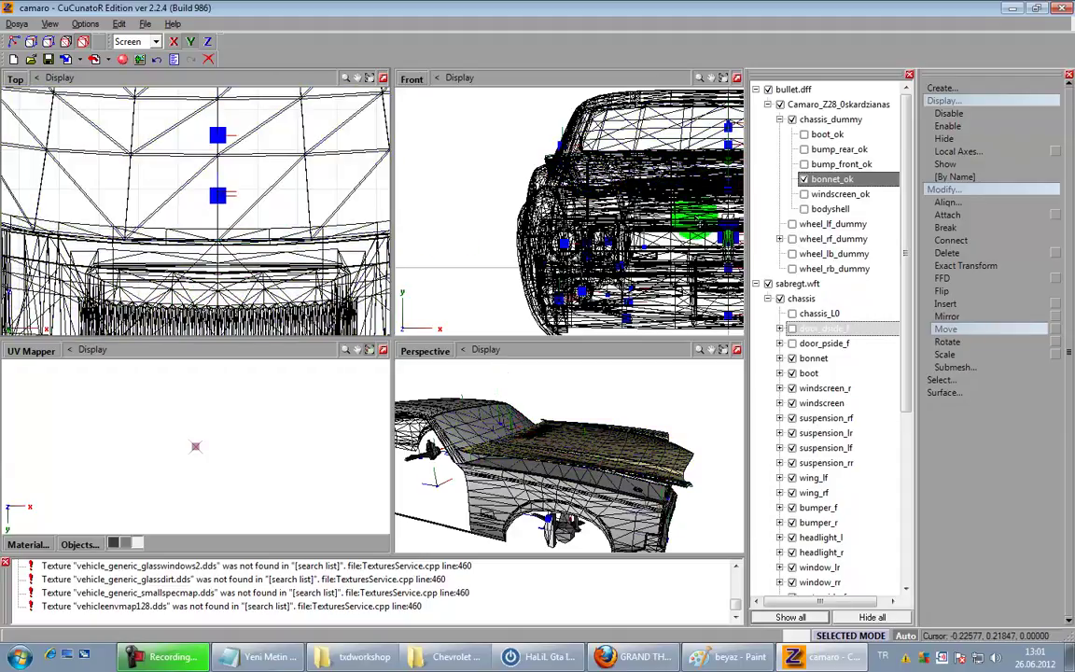
pyautogui.click(483, 69)
pyautogui.click(411, 80)
pyautogui.click(457, 152)
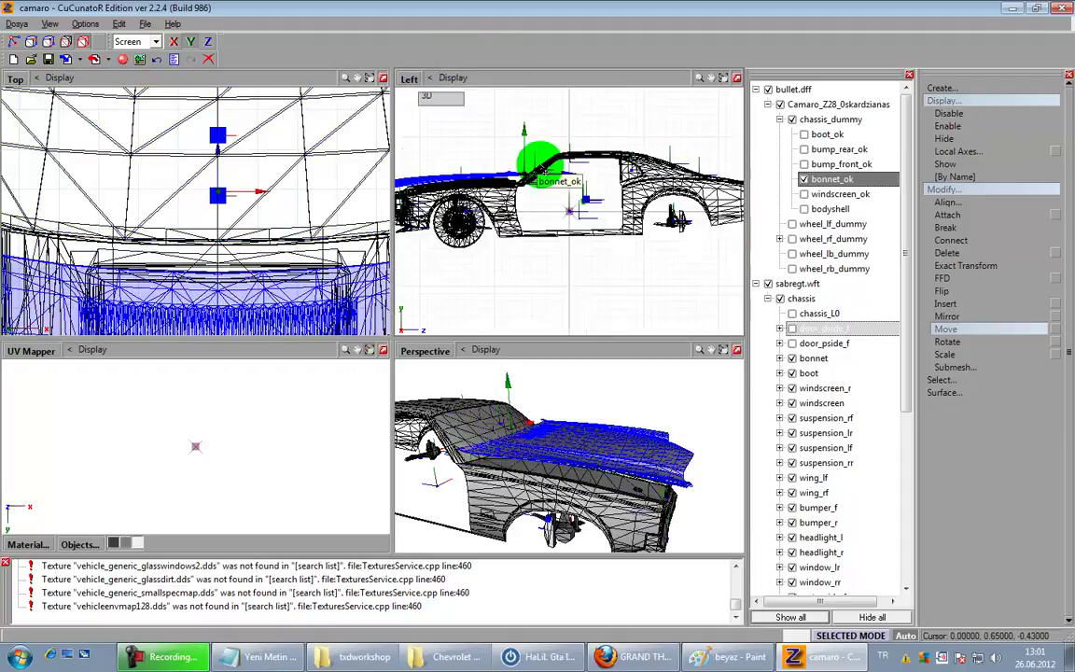
pyautogui.scroll(5, 539, 198)
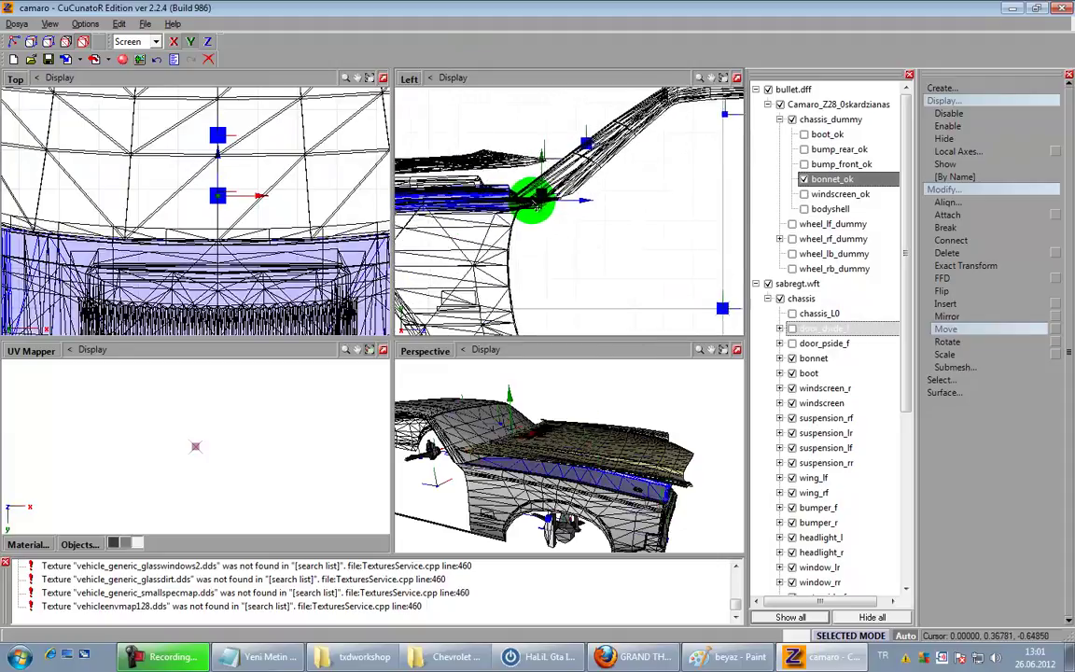
pyautogui.scroll(1, 564, 215)
pyautogui.moveTo(533, 197); pyautogui.dragTo(571, 254, button='middle')
pyautogui.press('space')
pyautogui.moveTo(596, 217); pyautogui.dragTo(590, 135)
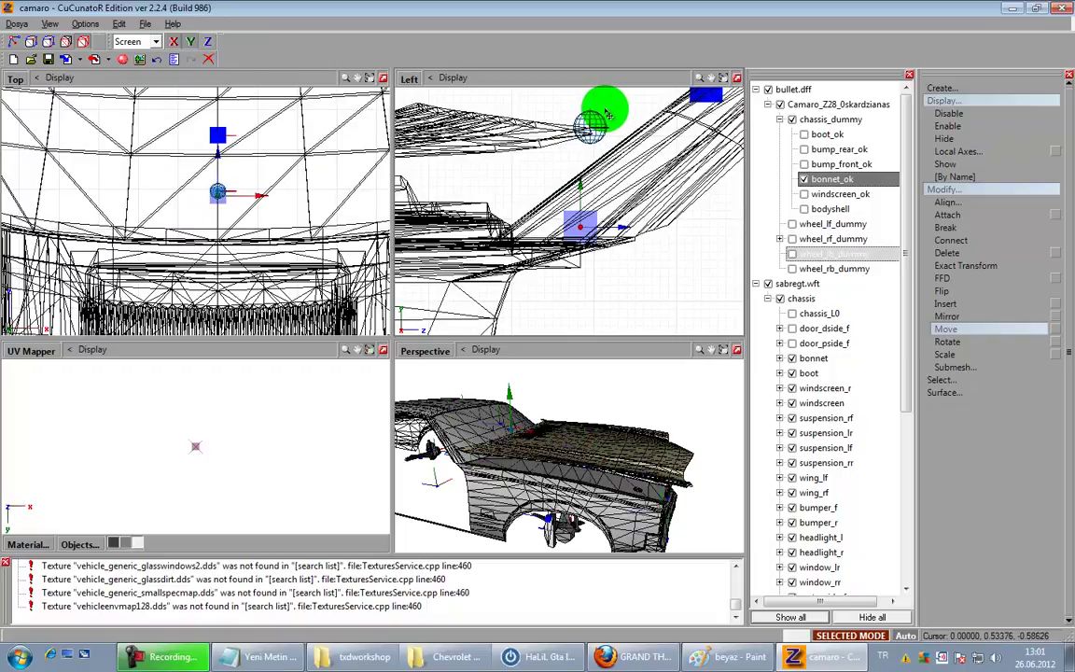
pyautogui.press('space')
# Step: Replace bonnet_L0 in the bonnet group with bonnet_ok from bullet.dff and delete bonnet_L1
pyautogui.moveTo(665, 411); pyautogui.dragTo(668, 446, button='middle')
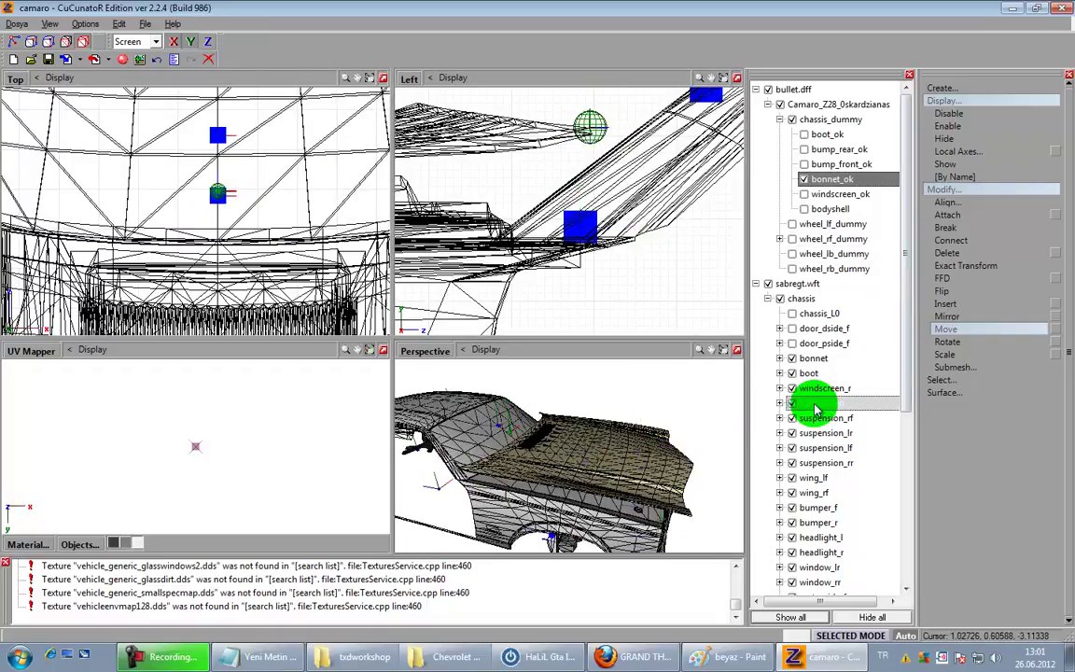
pyautogui.click(781, 358)
pyautogui.click(861, 377)
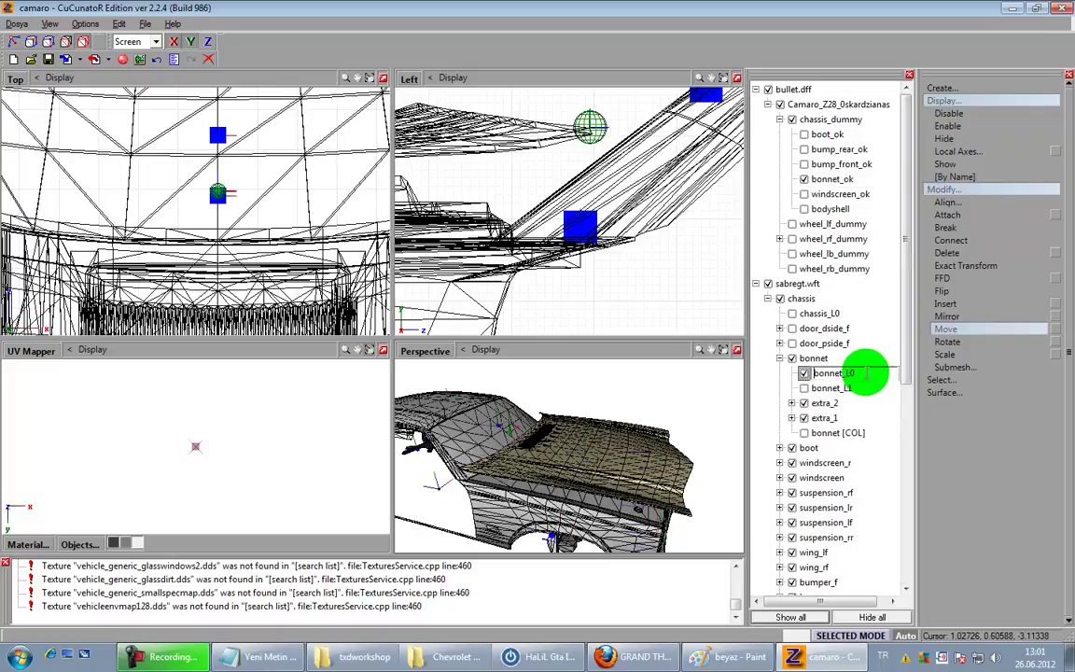
pyautogui.moveTo(805, 373); pyautogui.dragTo(845, 377)
pyautogui.rightClick(845, 375)
pyautogui.click(938, 399)
pyautogui.rightClick(864, 371)
pyautogui.click(961, 388)
# Step: Delete the extra_2 and extra_1 parts from the bonnet group
pyautogui.rightClick(833, 375)
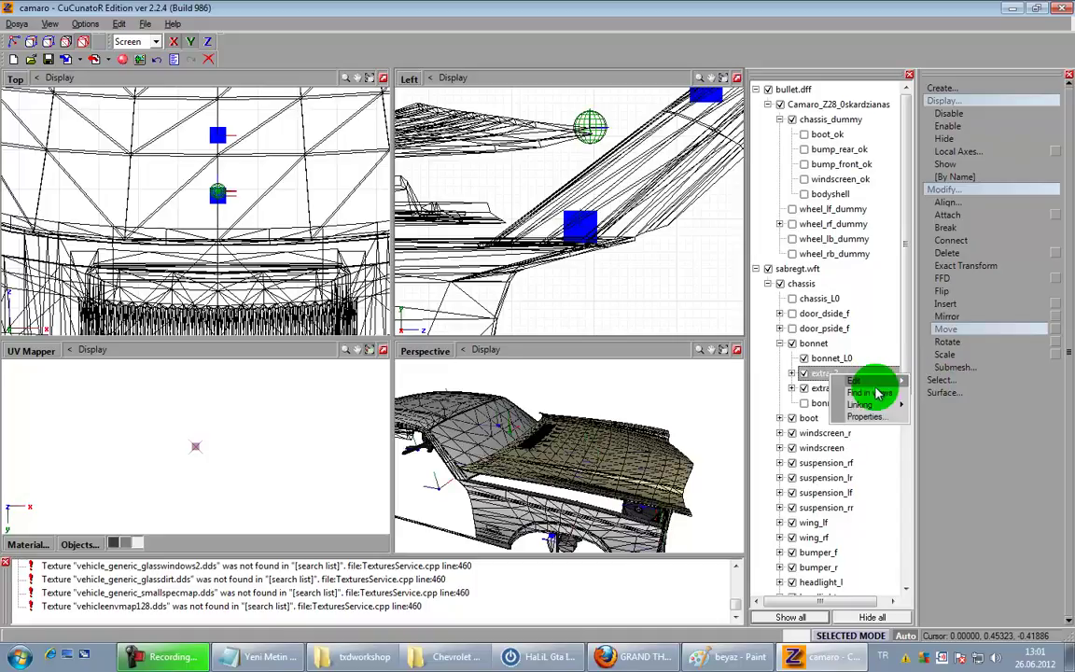
pyautogui.click(924, 388)
pyautogui.rightClick(836, 372)
pyautogui.moveTo(863, 375)
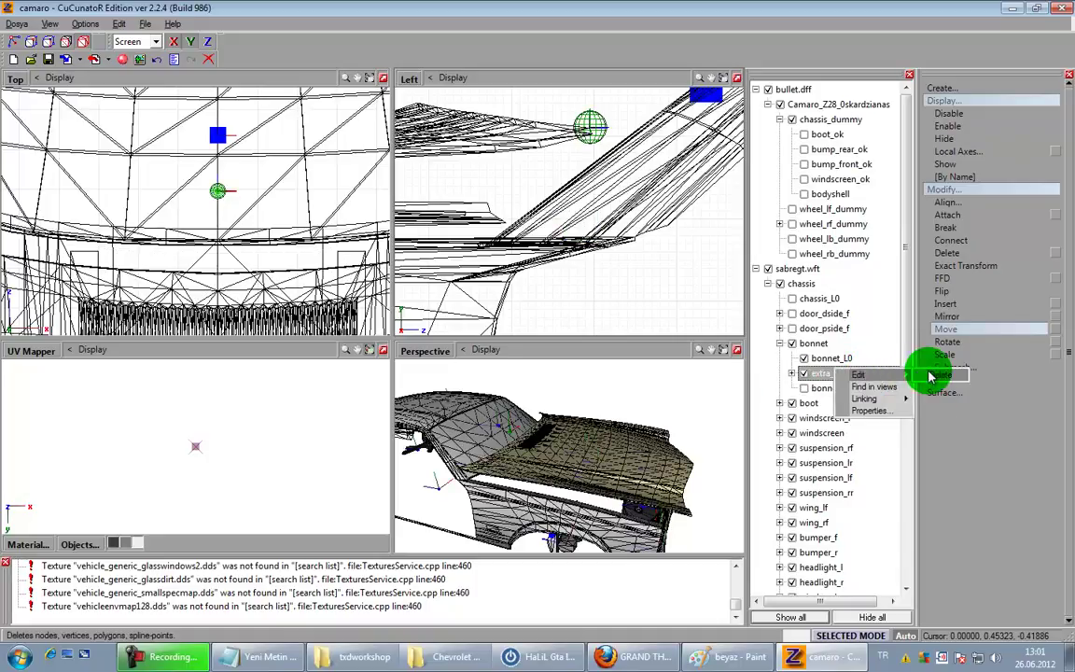
pyautogui.click(929, 376)
# Step: Reset the local axes of the new bonnet_L0 to its parent and activate the Move tool
pyautogui.click(985, 151)
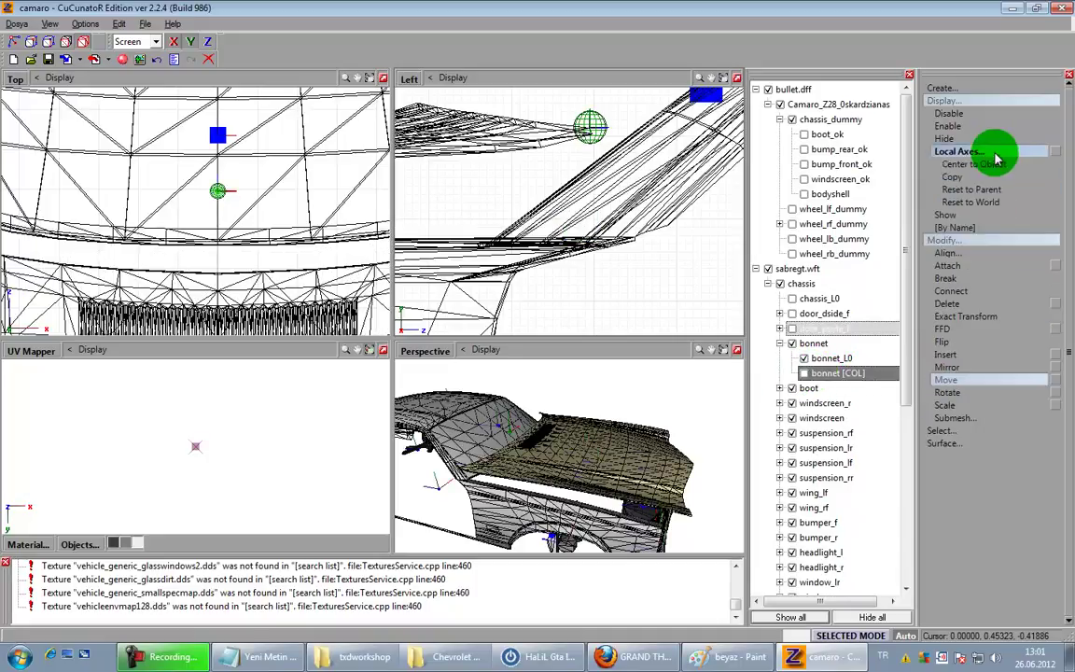
pyautogui.click(944, 239)
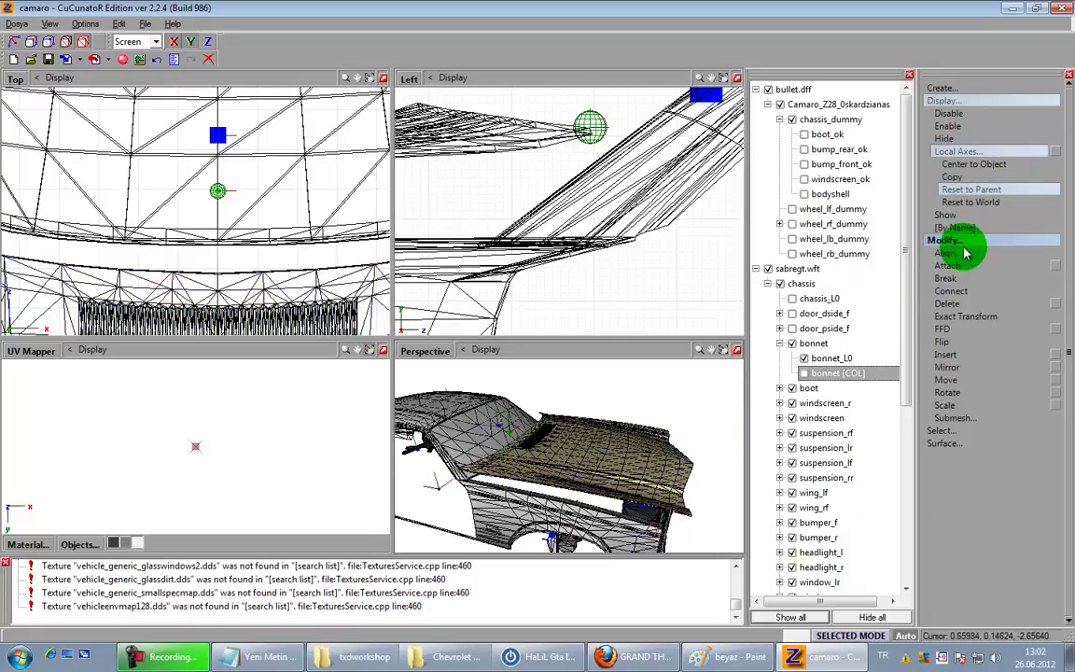
pyautogui.click(946, 328)
# Step: Show bonnet [COL] and move its vertices up in the Left view to match the new bonnet's height and slope
pyautogui.click(833, 373)
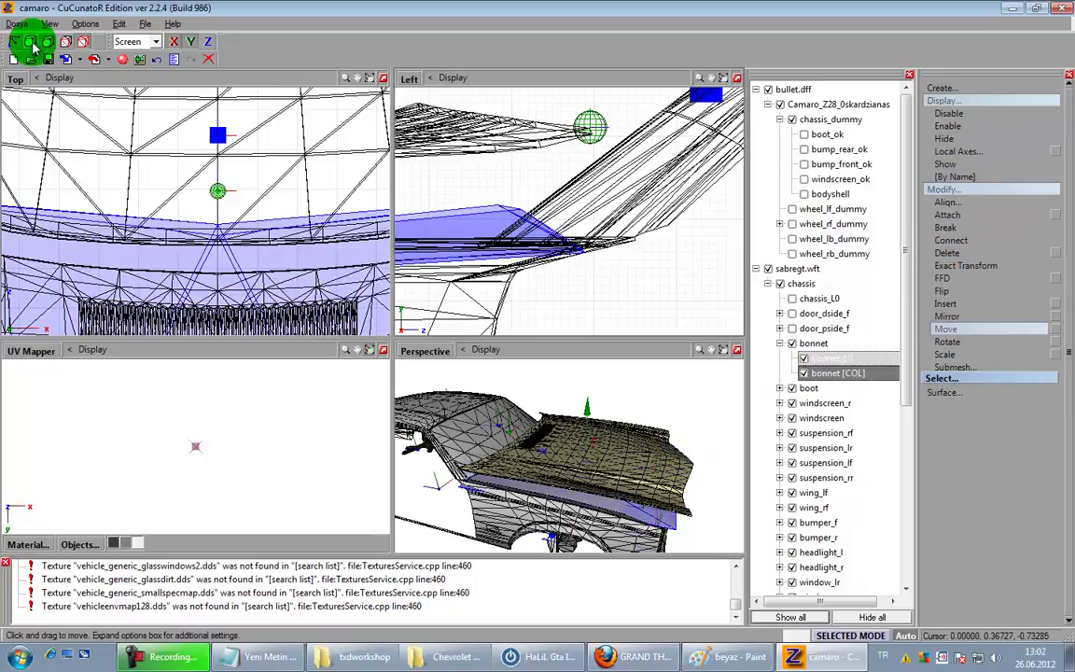
pyautogui.click(33, 43)
pyautogui.click(676, 528)
pyautogui.moveTo(538, 158); pyautogui.dragTo(648, 165, button='middle')
pyautogui.scroll(-3, 644, 166)
pyautogui.moveTo(581, 159); pyautogui.dragTo(485, 216)
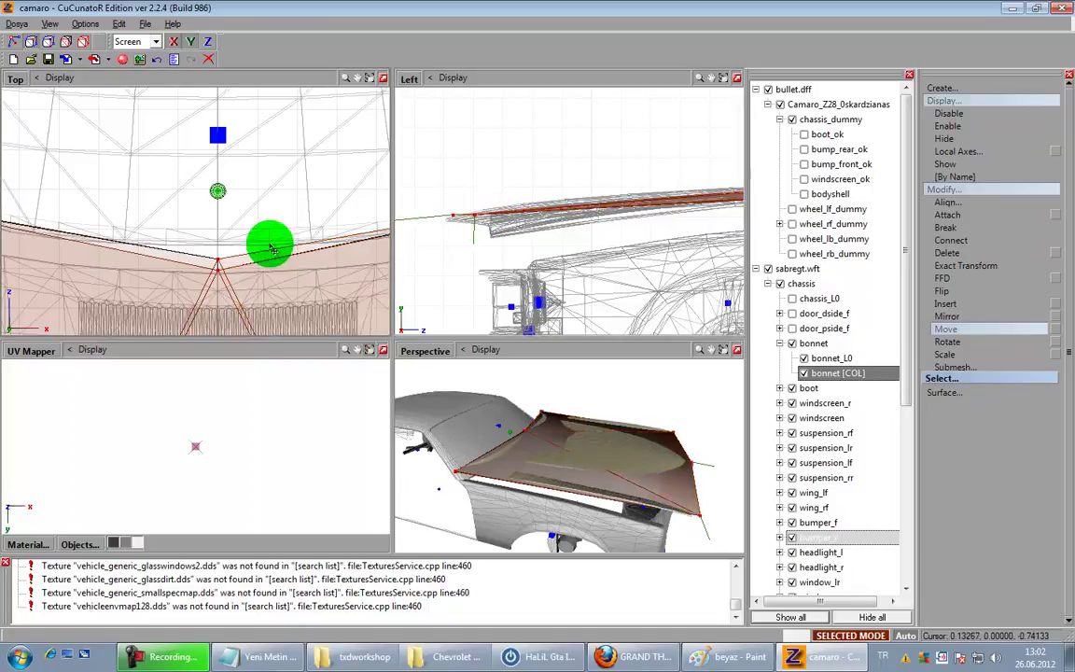
# Step: Move the rear centre vertices of bonnet [COL] towards the bonnet's rear edge in the Top view
pyautogui.scroll(-5, 223, 113)
pyautogui.click(224, 180)
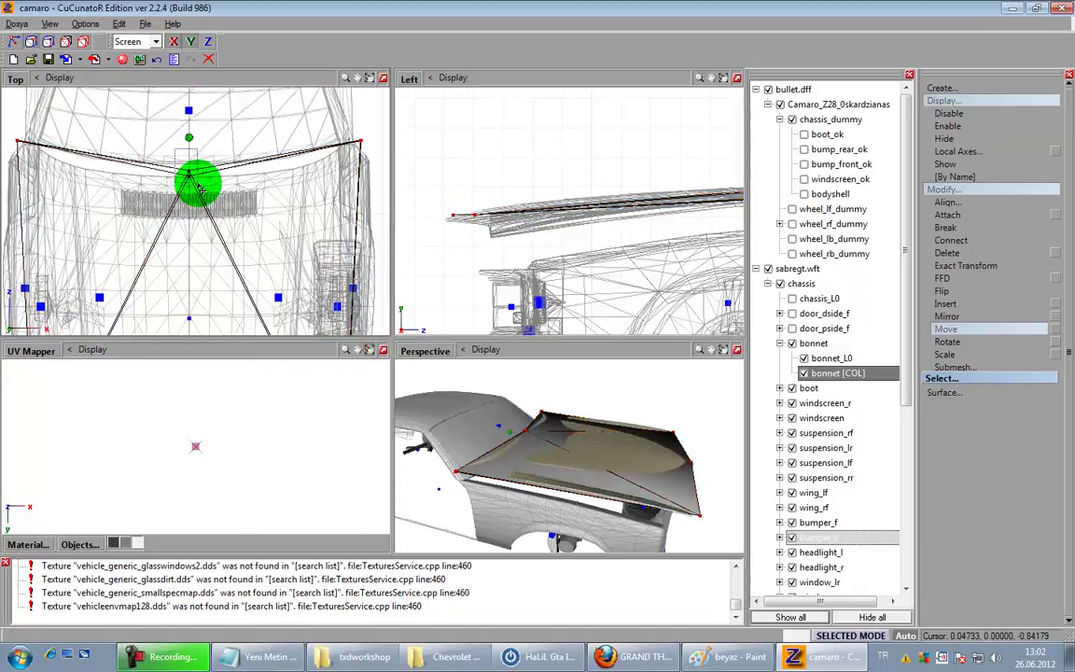
pyautogui.press('space')
pyautogui.moveTo(189, 173); pyautogui.dragTo(189, 180)
# Step: Move the front corner vertices of bonnet [COL] on both sides back towards the bonnet's front corners in the Top view
pyautogui.moveTo(226, 254); pyautogui.dragTo(228, 84, button='middle')
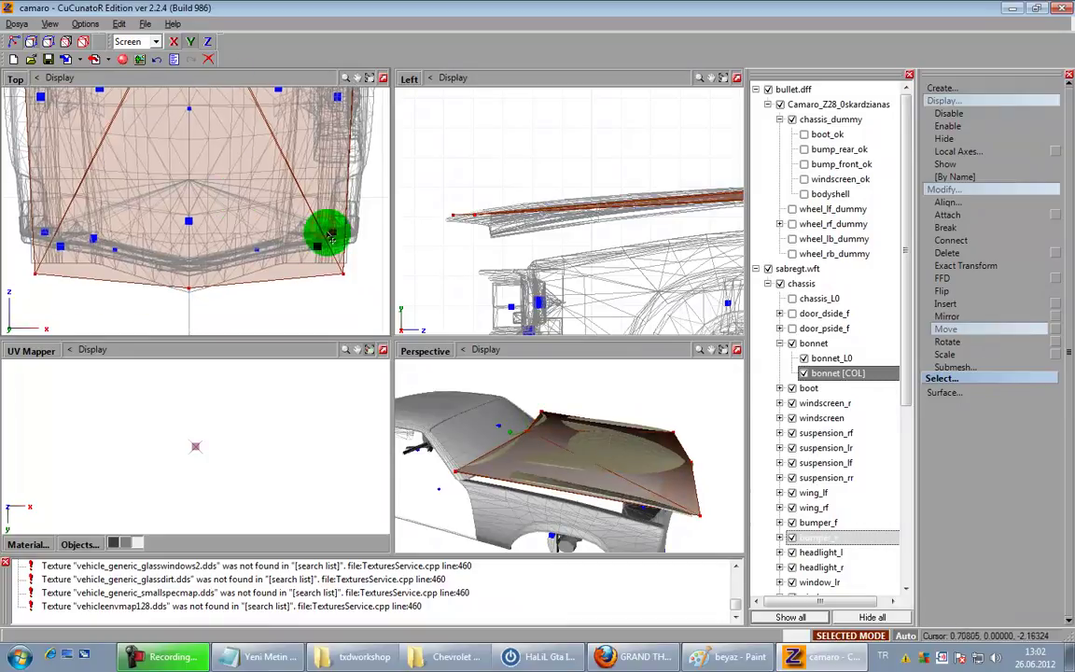
pyautogui.moveTo(345, 278); pyautogui.dragTo(343, 263)
pyautogui.press('space')
pyautogui.moveTo(6, 236); pyautogui.dragTo(81, 233, button='middle')
pyautogui.click(112, 273)
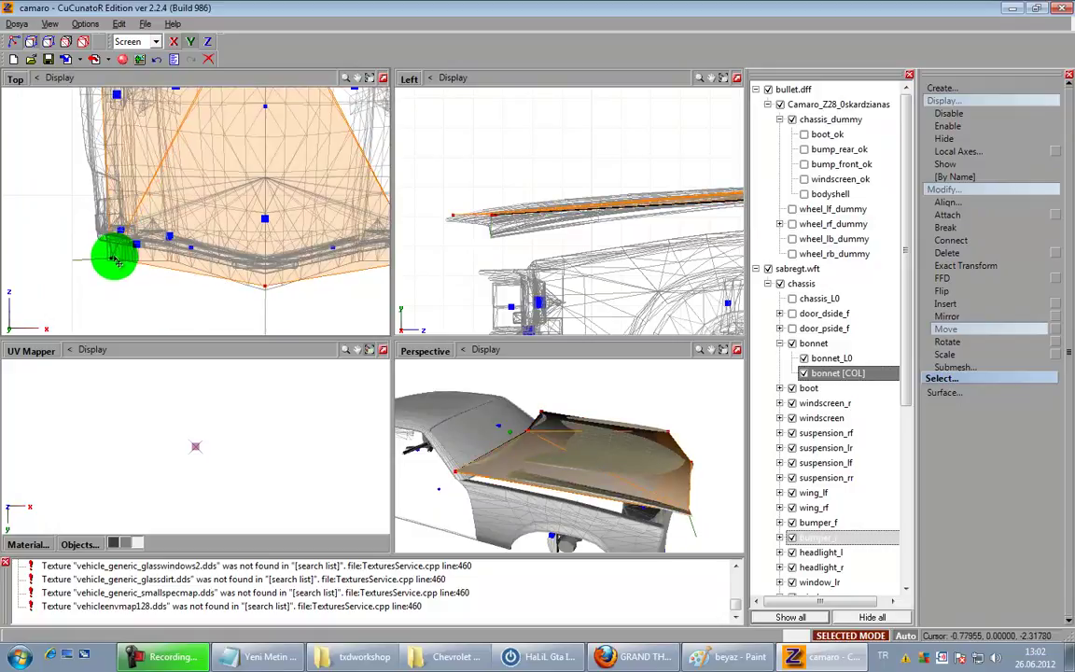
pyautogui.moveTo(116, 259); pyautogui.dragTo(306, 286, button='middle')
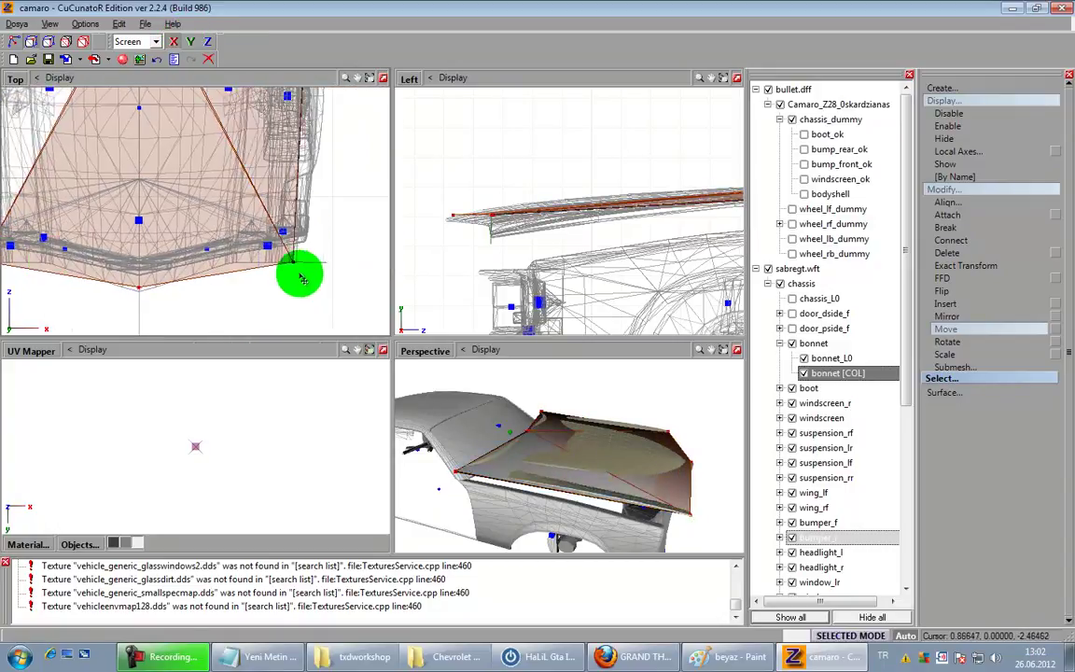
pyautogui.click(301, 267)
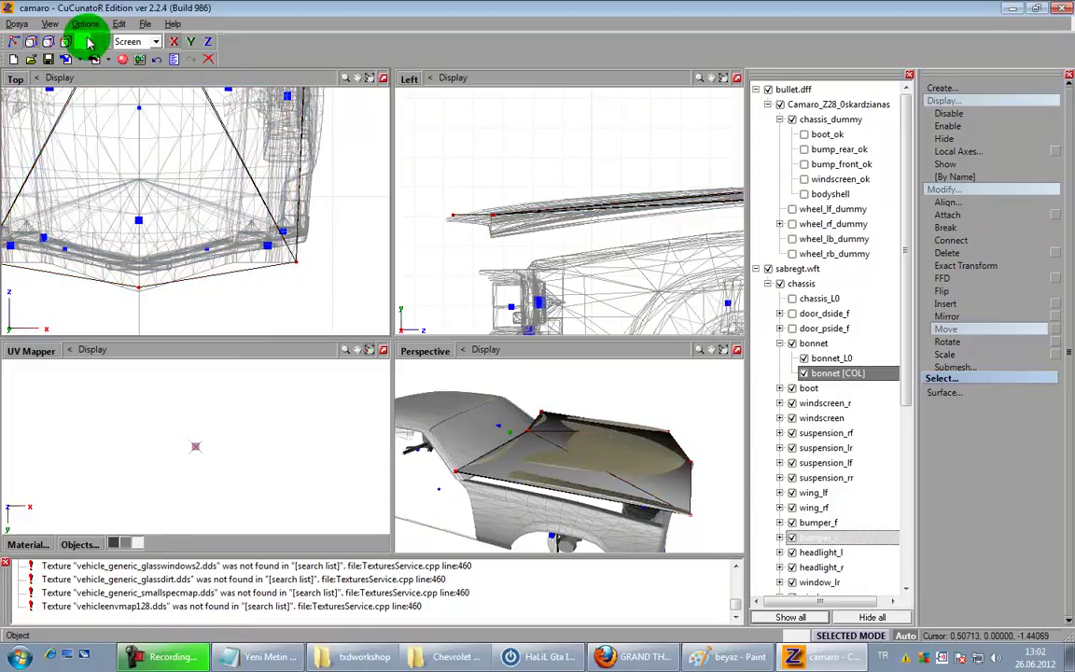
# Step: Return to object editing and hide bonnet [COL] together with the whole bonnet group
pyautogui.click(87, 42)
pyautogui.click(804, 373)
pyautogui.click(780, 343)
pyautogui.click(794, 345)
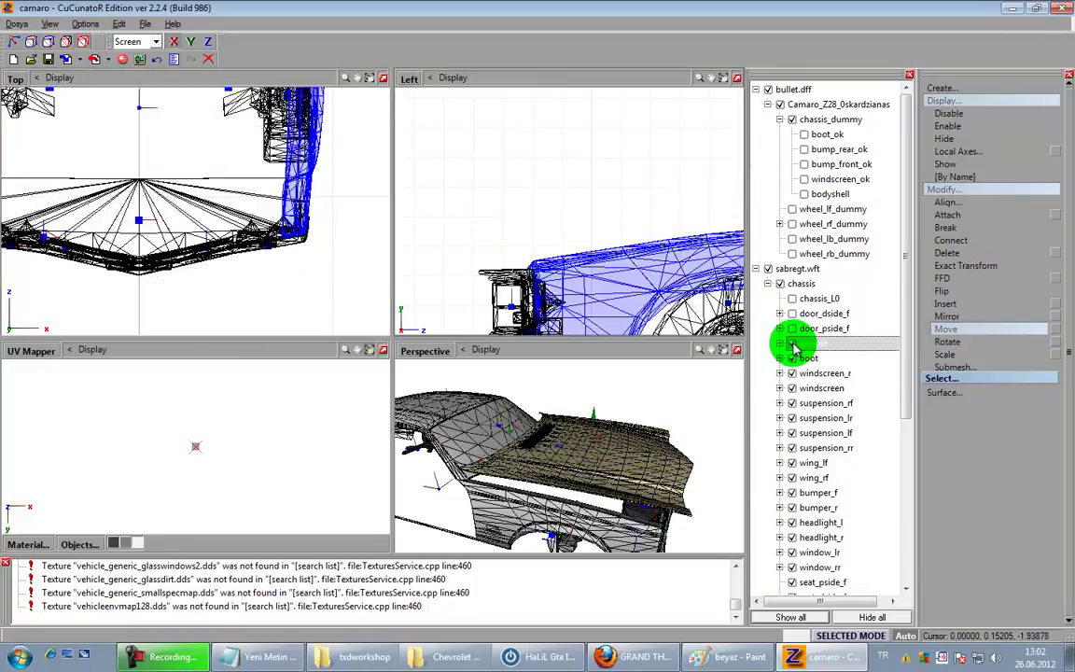
# Step: Show boot_ok and move the boot dummy to the front hinge edge of boot_ok in the Left view
pyautogui.click(801, 135)
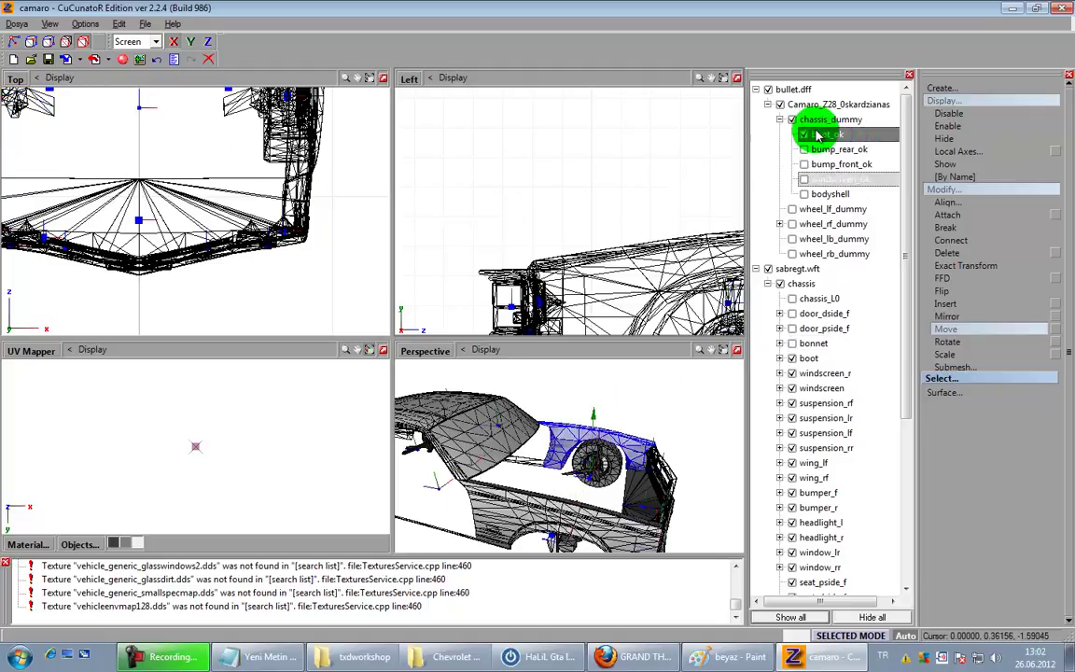
pyautogui.moveTo(653, 308); pyautogui.dragTo(514, 224, button='middle')
pyautogui.moveTo(713, 248); pyautogui.dragTo(401, 257, button='middle')
pyautogui.moveTo(658, 246); pyautogui.dragTo(476, 252, button='middle')
pyautogui.moveTo(625, 248); pyautogui.dragTo(416, 252, button='middle')
pyautogui.moveTo(621, 164); pyautogui.dragTo(552, 199, button='middle')
pyautogui.scroll(3, 541, 187)
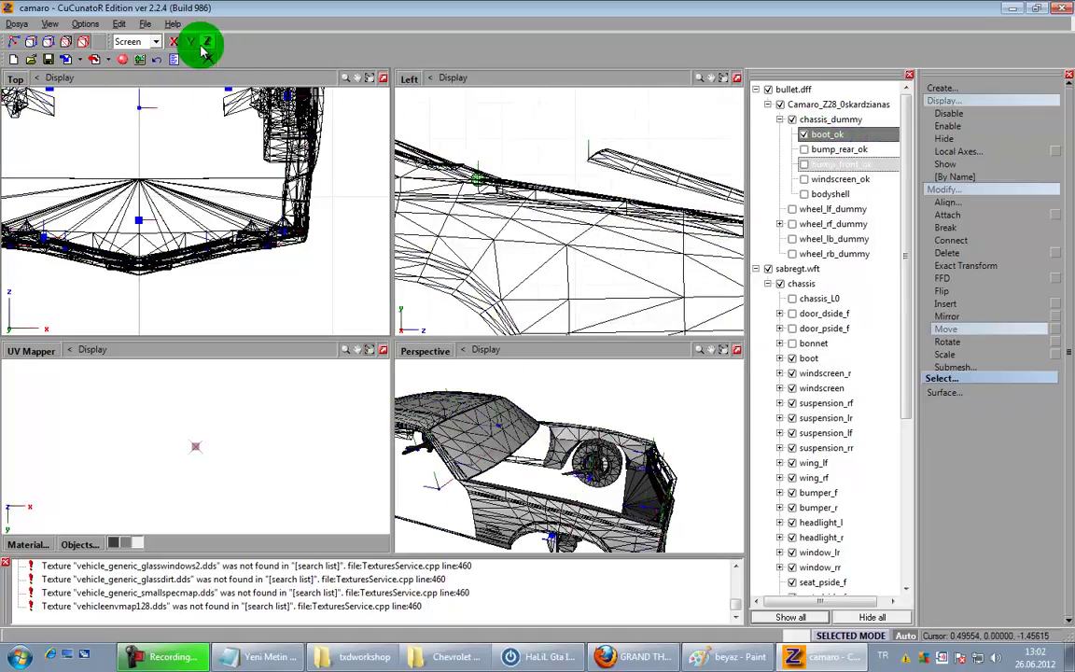
pyautogui.moveTo(491, 140); pyautogui.dragTo(459, 207)
pyautogui.moveTo(497, 226); pyautogui.dragTo(460, 266, button='middle')
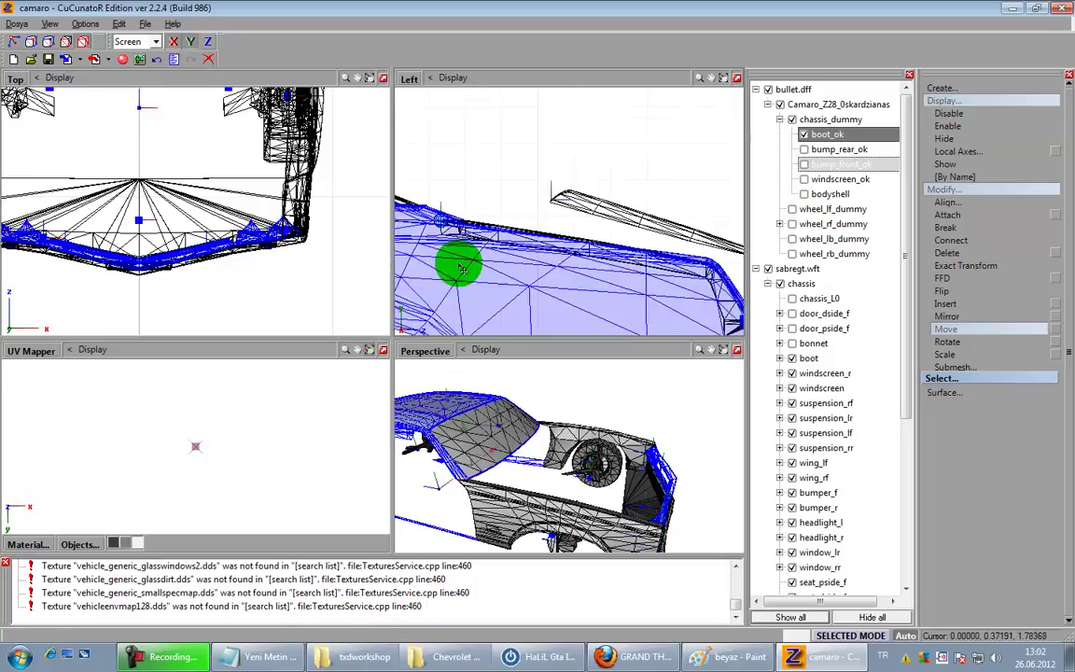
pyautogui.press('space')
pyautogui.scroll(5, 558, 202)
pyautogui.moveTo(567, 220); pyautogui.dragTo(617, 231)
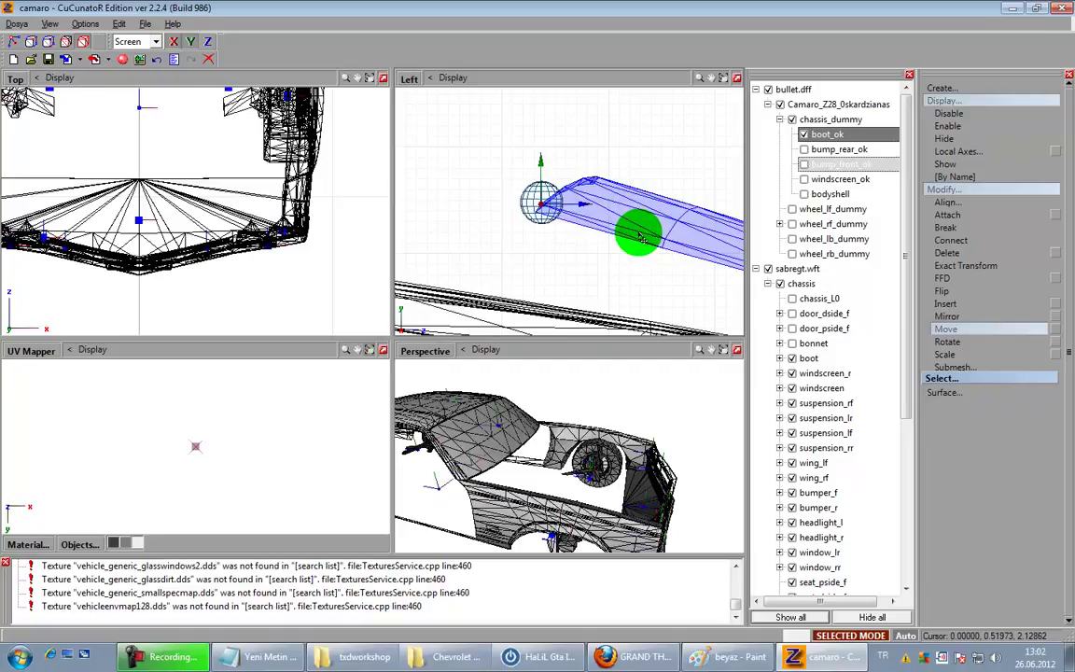
pyautogui.press('space')
# Step: Move boot_ok into the boot group of sabregt.wft and name it boot_L0
pyautogui.moveTo(570, 463); pyautogui.dragTo(671, 424, button='middle')
pyautogui.moveTo(668, 422); pyautogui.dragTo(787, 413)
pyautogui.click(782, 359)
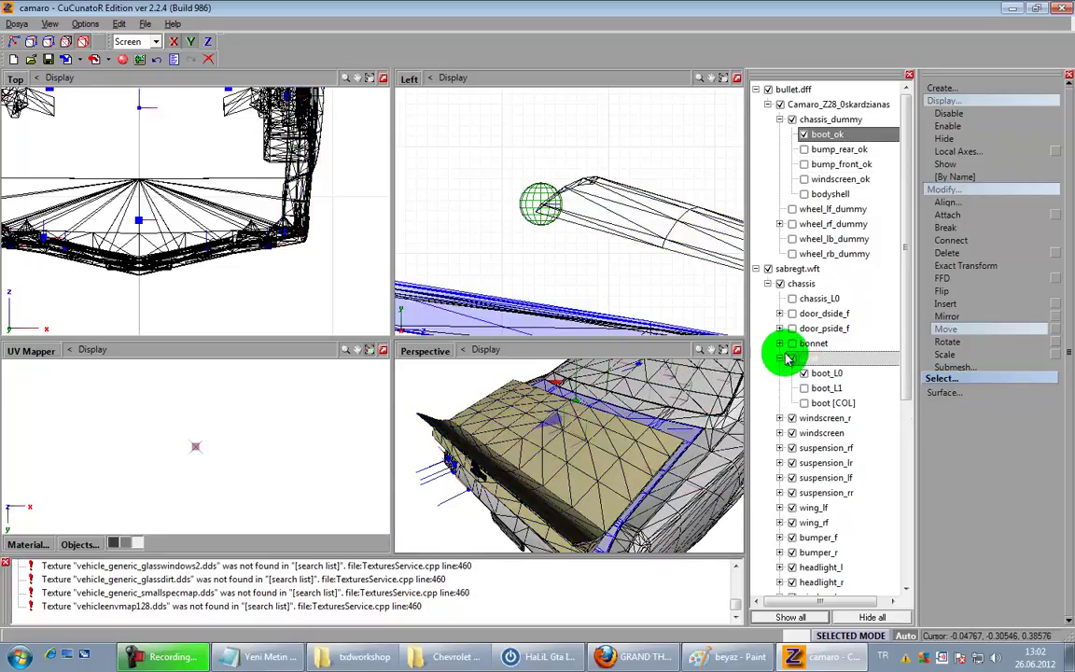
pyautogui.click(857, 375)
pyautogui.click(863, 374)
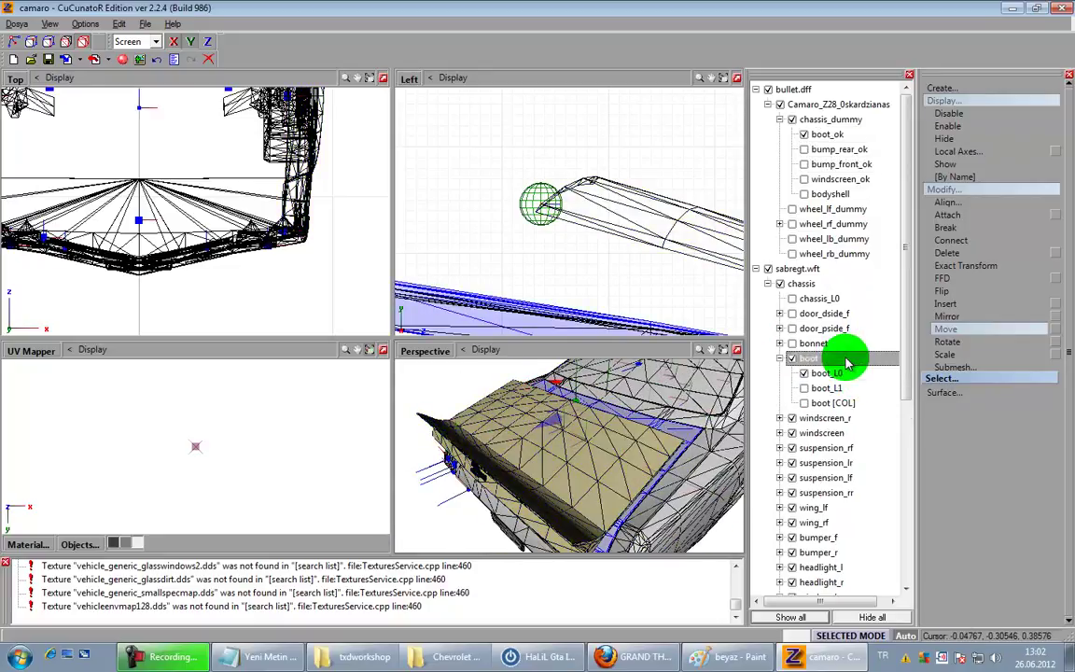
pyautogui.click(853, 123)
pyautogui.click(879, 134)
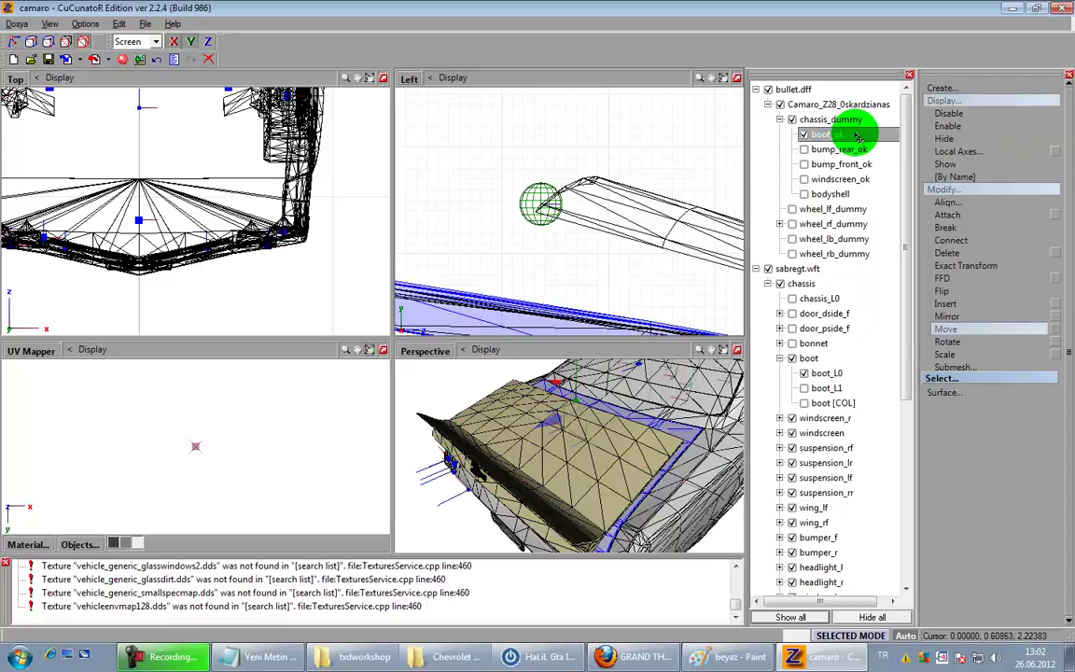
pyautogui.moveTo(833, 137); pyautogui.dragTo(837, 417)
pyautogui.click(780, 314)
# Step: Delete the original boot_L0 and boot_L1 parts from the boot group
pyautogui.rightClick(848, 374)
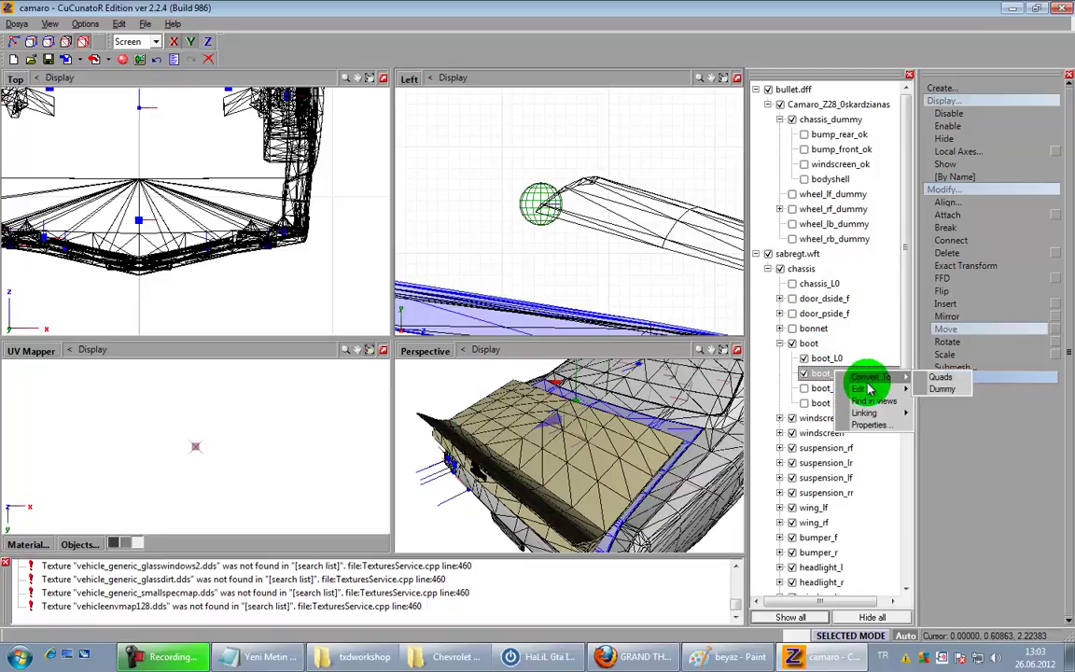
pyautogui.click(921, 390)
pyautogui.rightClick(845, 374)
pyautogui.click(939, 396)
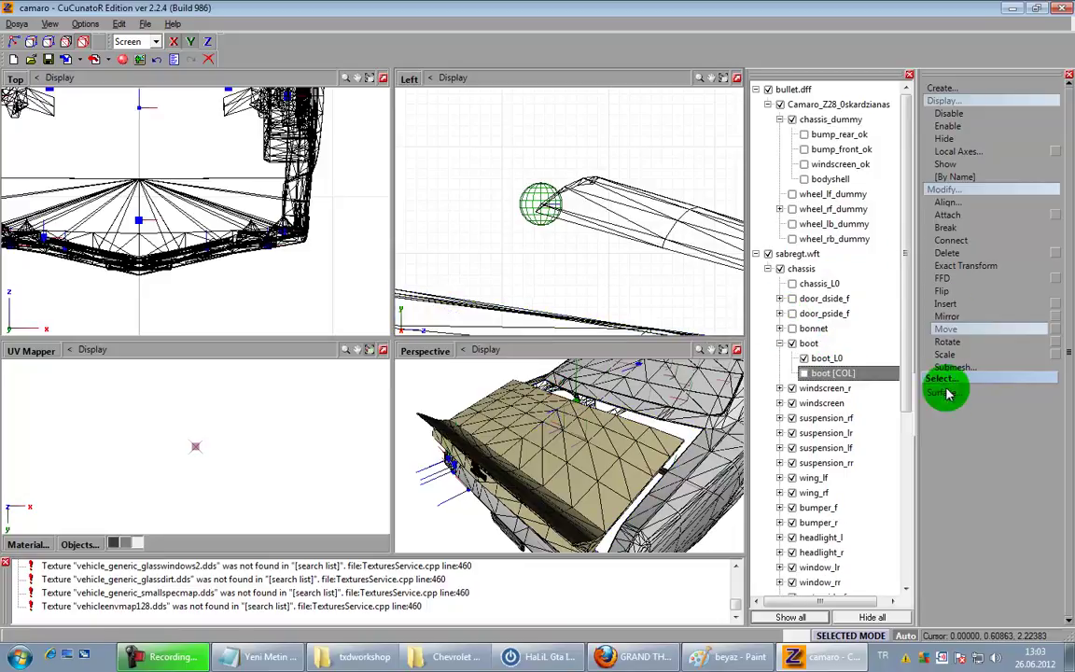
# Step: Reset the local axes of the new boot_L0 to its parent and activate the Move tool
pyautogui.click(991, 153)
pyautogui.click(998, 191)
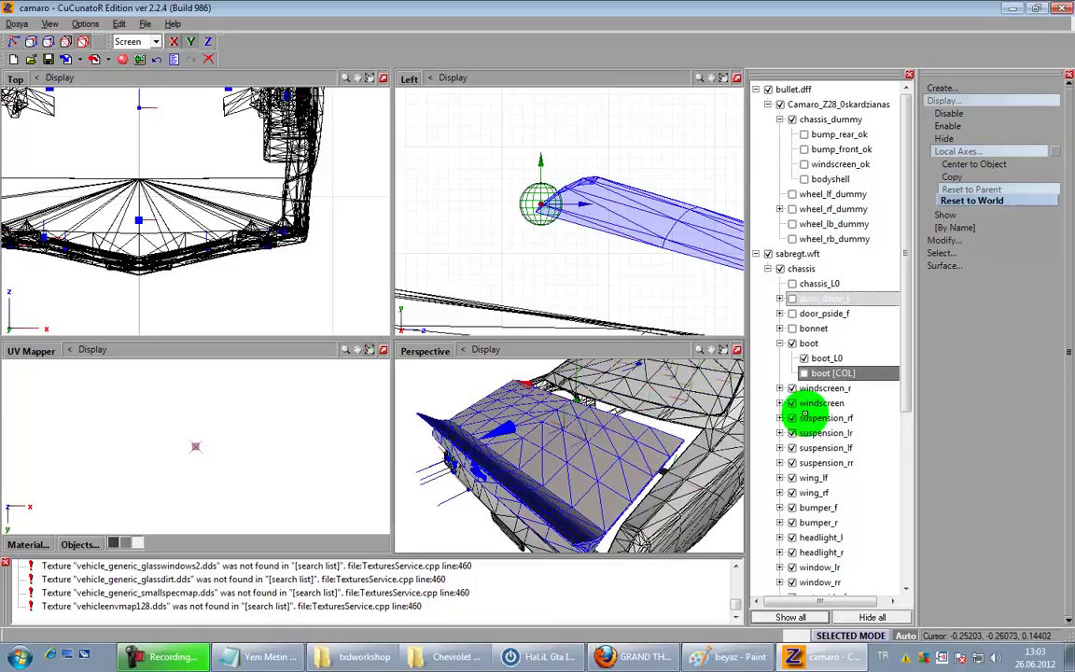
pyautogui.click(958, 241)
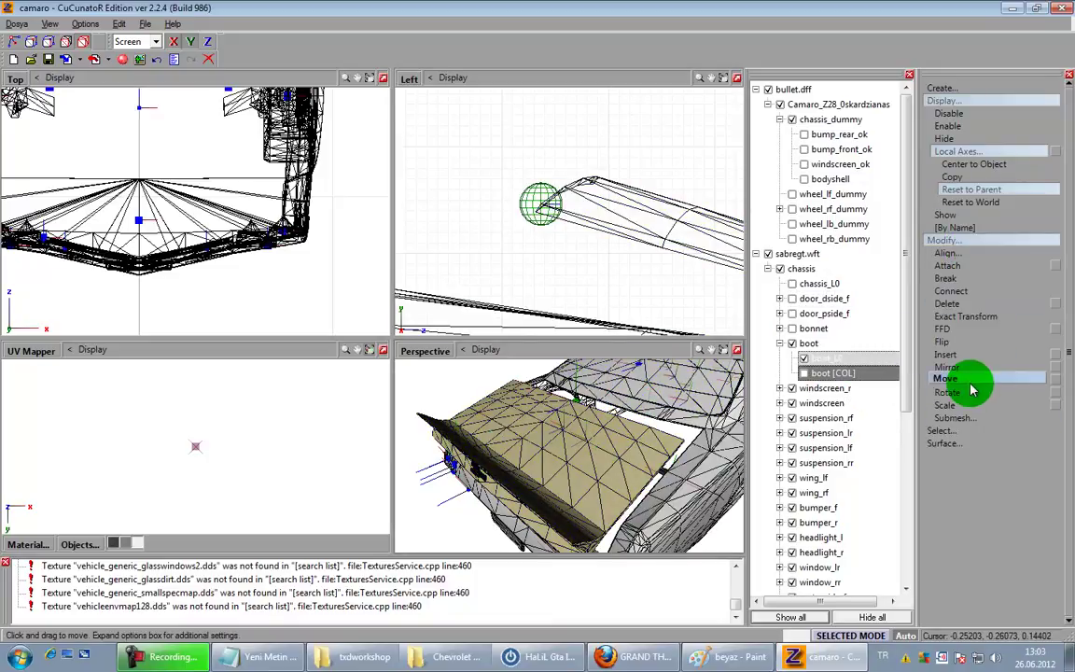
pyautogui.click(971, 382)
# Step: Show boot [COL] and move its vertices in the Left view to follow the slope and rear end of the new boot lid
pyautogui.click(809, 374)
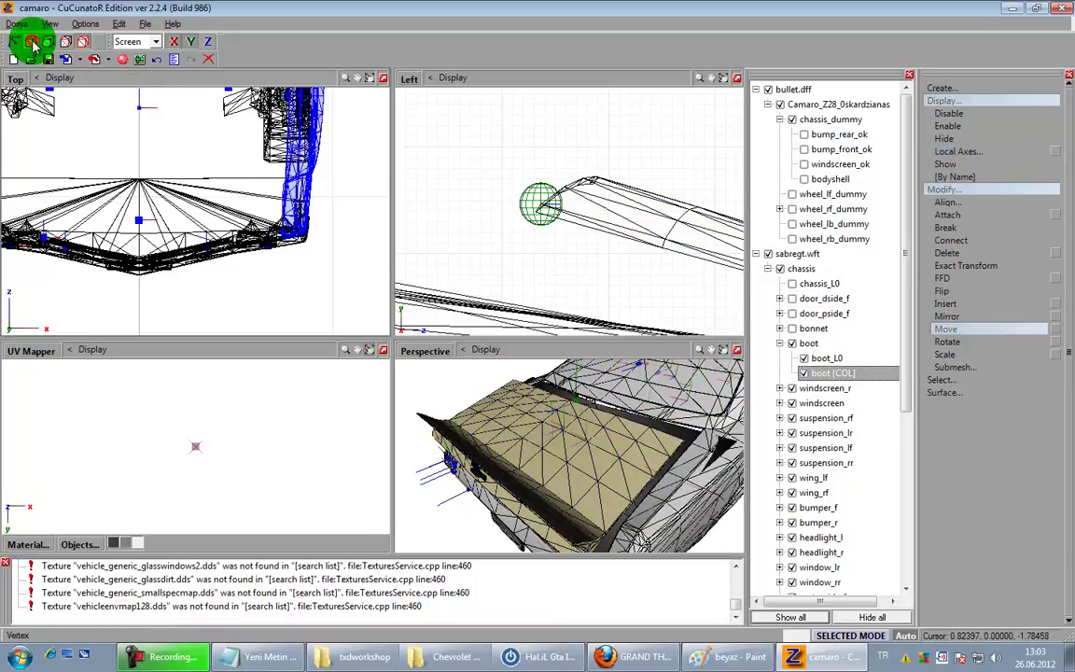
pyautogui.press('1')
pyautogui.moveTo(636, 230); pyautogui.dragTo(631, 223, button='middle')
pyautogui.moveTo(631, 220); pyautogui.dragTo(450, 193)
pyautogui.moveTo(503, 224); pyautogui.dragTo(660, 248)
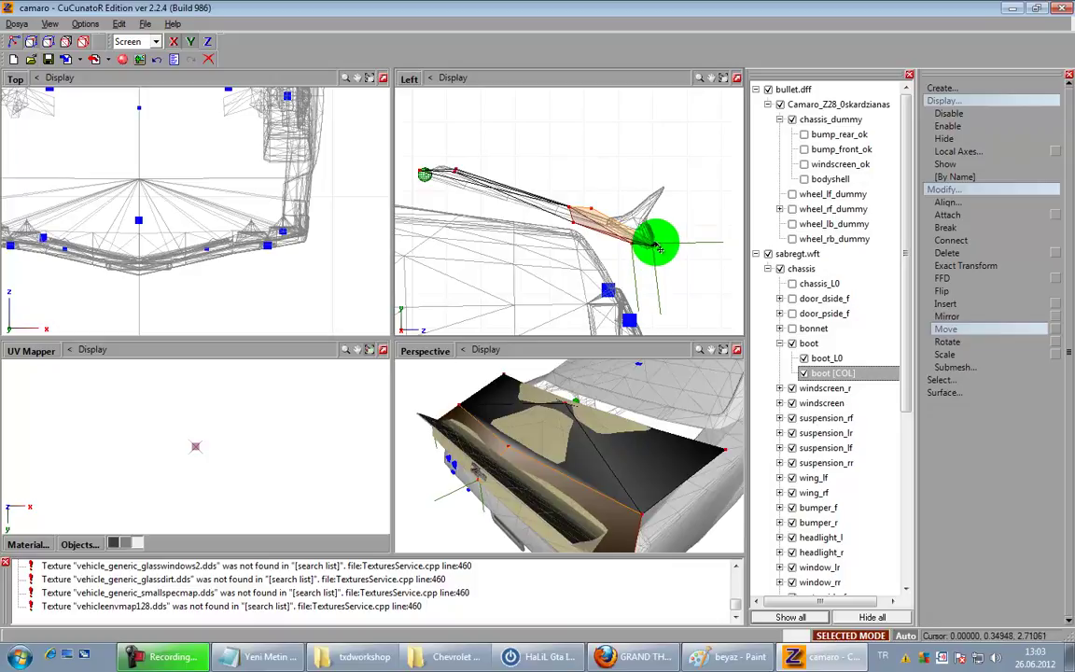
pyautogui.press('space')
# Step: Move the side vertices of boot [COL] inward to the boot lid's width and its front centre vertices towards the lid's front edge in the Top view
pyautogui.moveTo(509, 431); pyautogui.dragTo(574, 487, button='middle')
pyautogui.scroll(-4, 598, 429)
pyautogui.moveTo(250, 220); pyautogui.dragTo(225, 343, button='middle')
pyautogui.moveTo(224, 131); pyautogui.dragTo(186, 344, button='middle')
pyautogui.moveTo(197, 102)
pyautogui.mouseDown(button='middle')
pyautogui.moveTo(199, 202)
pyautogui.moveTo(232, 223)
pyautogui.moveTo(232, 192)
pyautogui.mouseUp(button='middle')
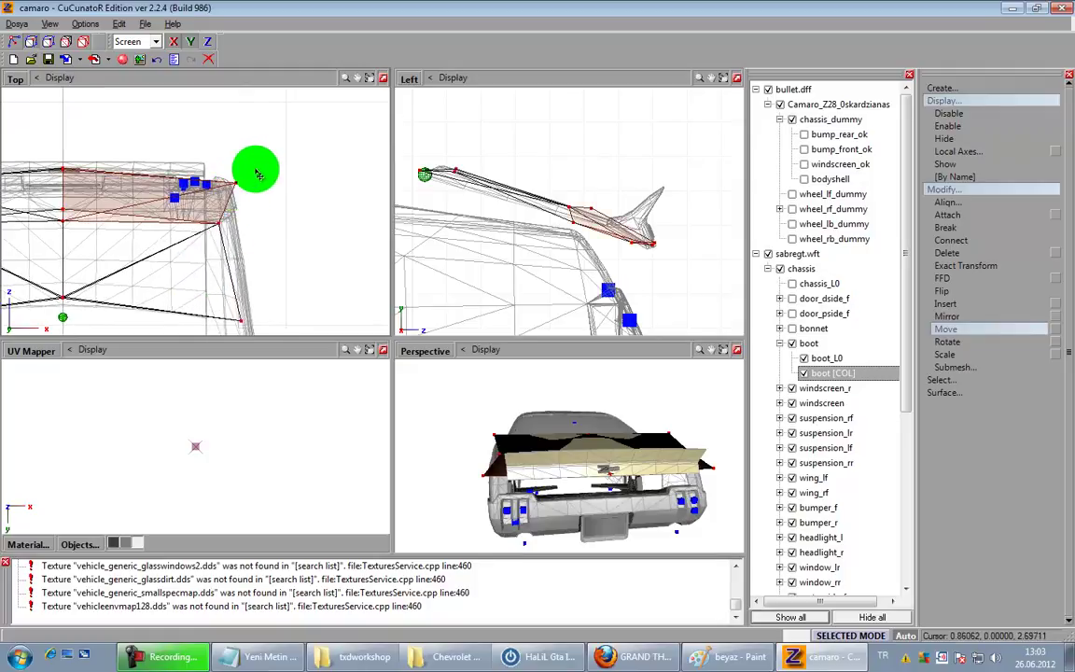
pyautogui.moveTo(230, 156); pyautogui.dragTo(216, 238)
pyautogui.moveTo(268, 312); pyautogui.dragTo(209, 328)
pyautogui.moveTo(185, 300); pyautogui.dragTo(447, 276, button='middle')
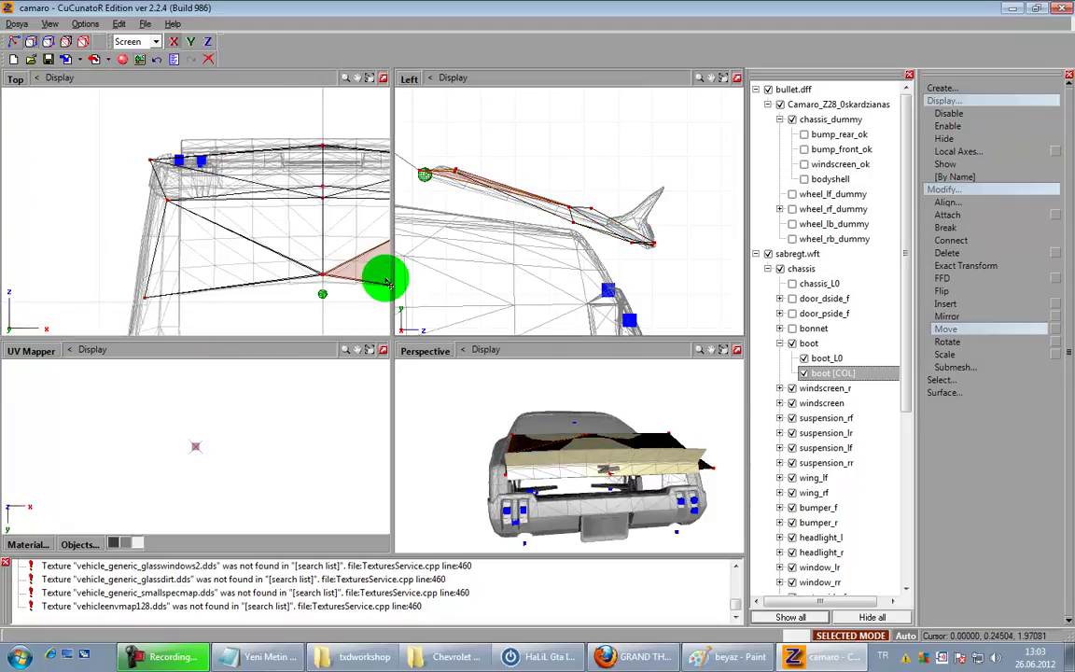
pyautogui.moveTo(177, 203); pyautogui.dragTo(145, 300)
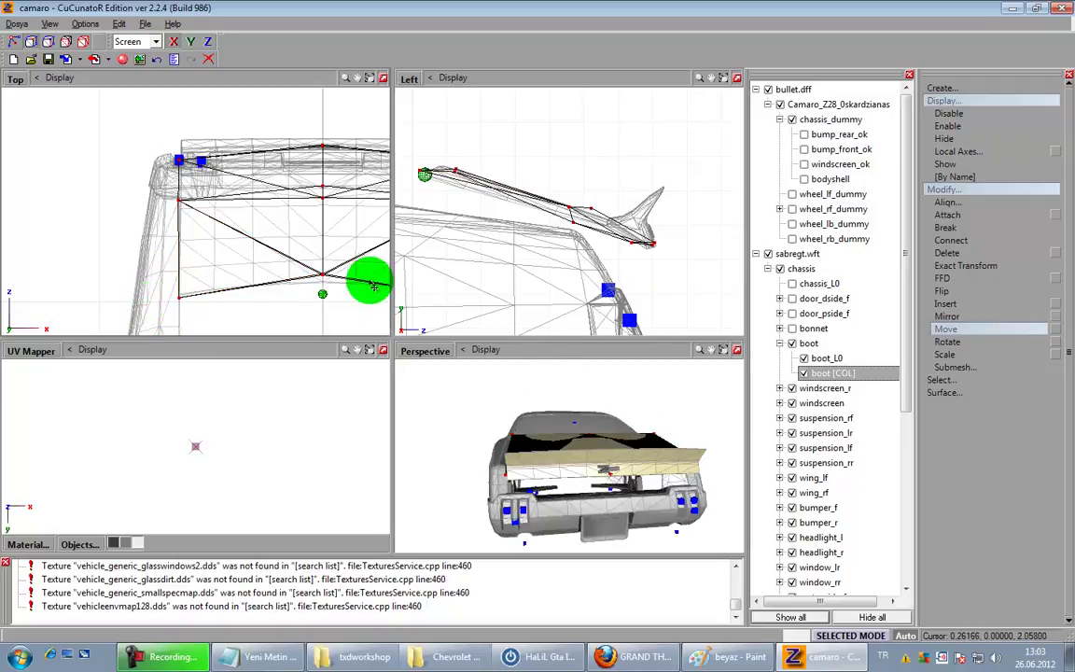
pyautogui.press('space')
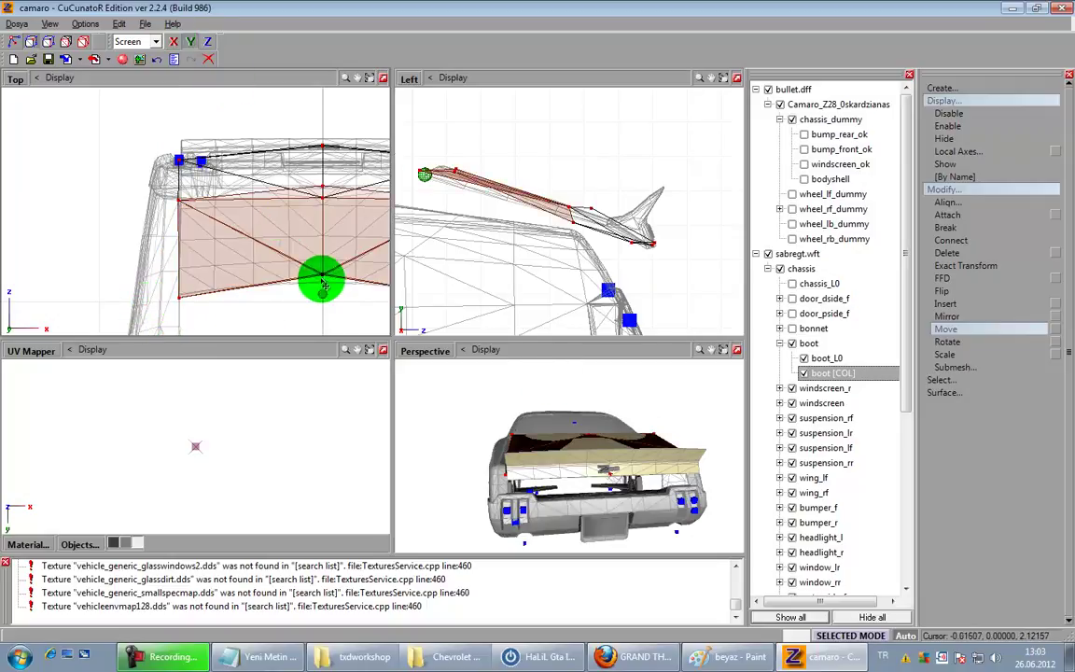
pyautogui.moveTo(323, 275); pyautogui.dragTo(324, 281)
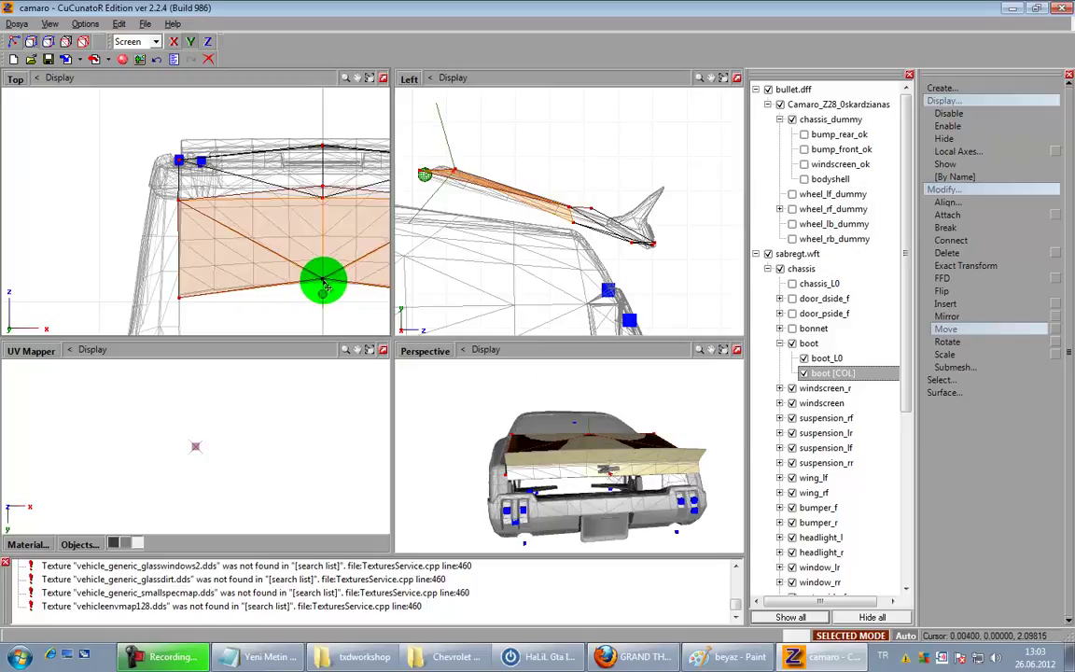
# Step: Maximise the Perspective view, check the collision mesh against the boot lid, and hide boot [COL] in object editing
pyautogui.click(736, 350)
pyautogui.moveTo(603, 379); pyautogui.dragTo(641, 394, button='middle')
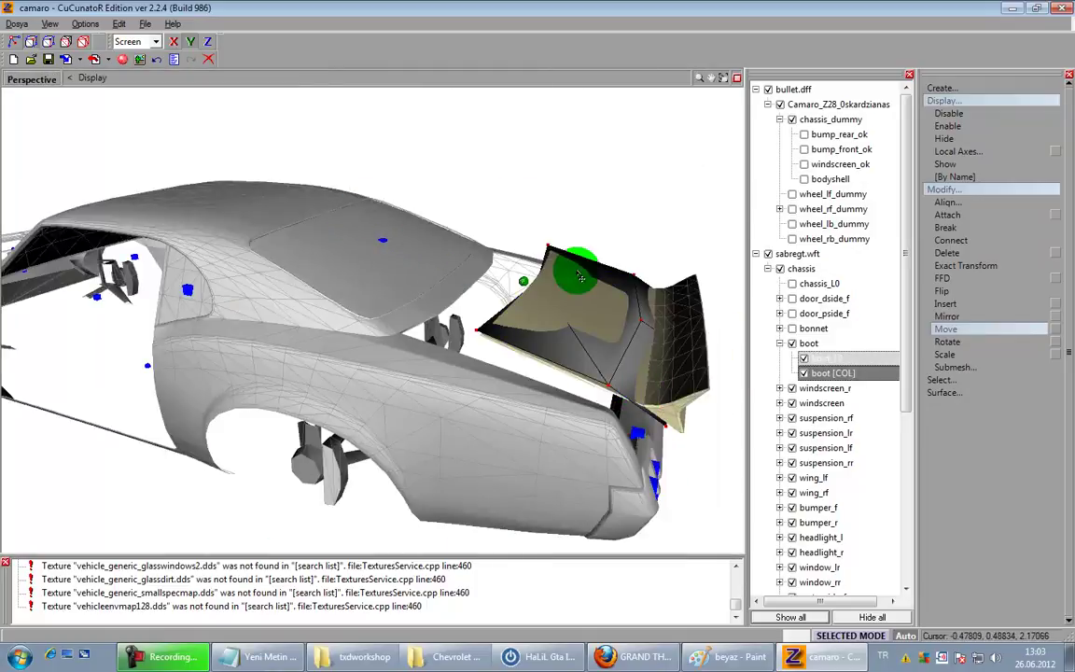
pyautogui.click(79, 42)
pyautogui.moveTo(535, 150); pyautogui.dragTo(484, 156, button='middle')
pyautogui.click(805, 373)
# Step: Collapse and hide the boot group, and save the scene
pyautogui.click(801, 346)
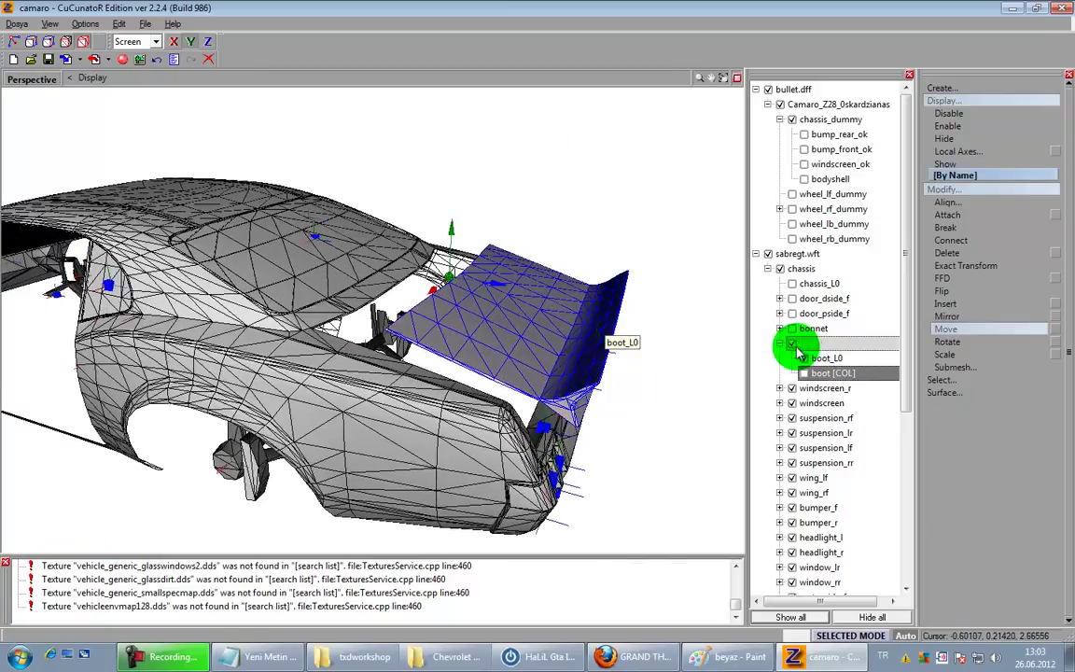
pyautogui.click(780, 344)
pyautogui.click(792, 343)
pyautogui.click(74, 96)
pyautogui.click(49, 59)
# Step: Show windscreen_ok and inspect its front and rear glass against the car body
pyautogui.moveTo(108, 177); pyautogui.dragTo(396, 277, button='middle')
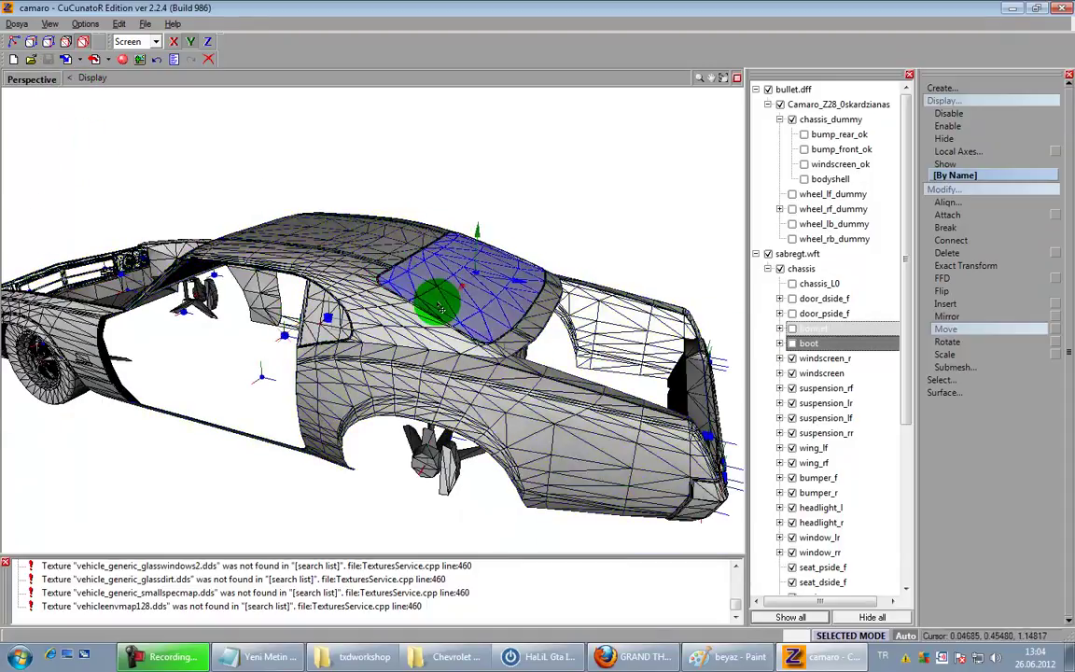
pyautogui.click(799, 360)
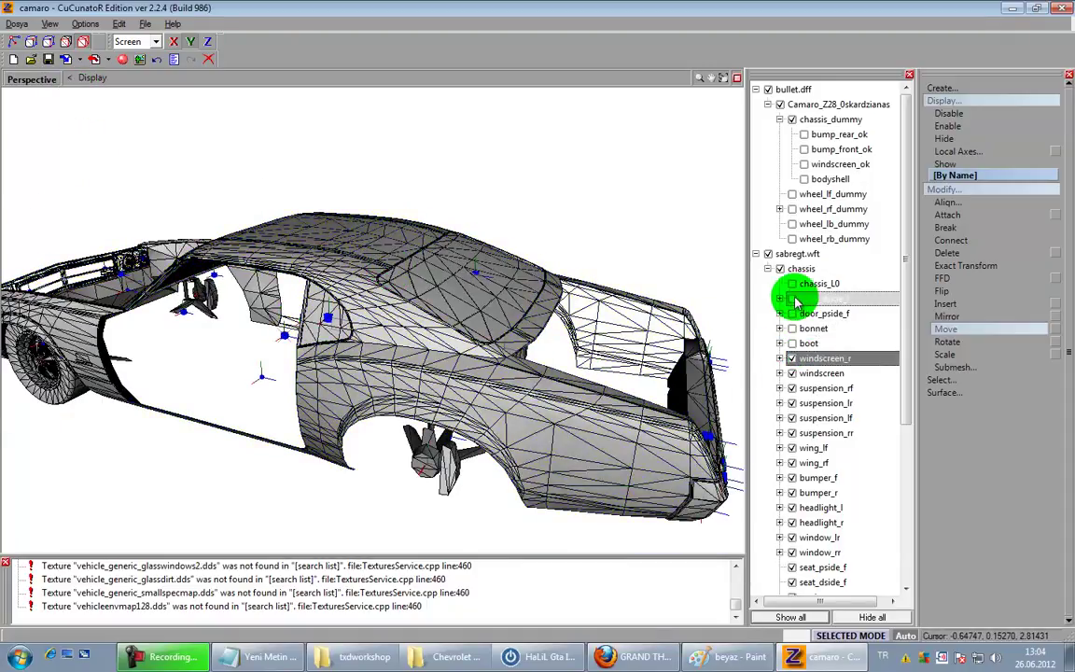
pyautogui.click(805, 165)
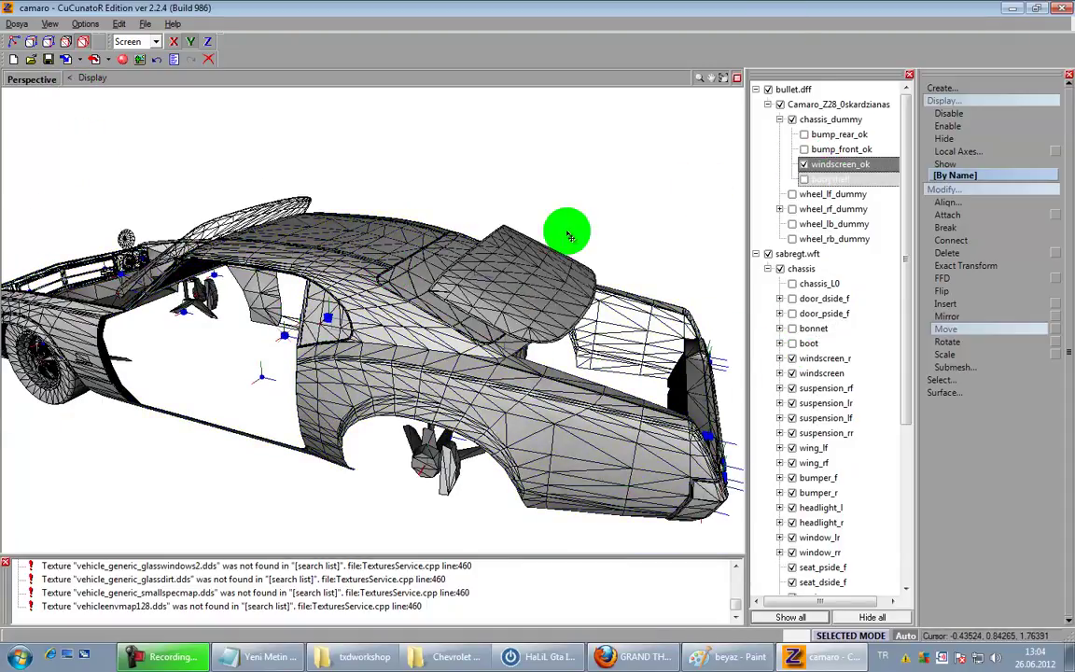
pyautogui.moveTo(567, 249); pyautogui.dragTo(593, 273, button='middle')
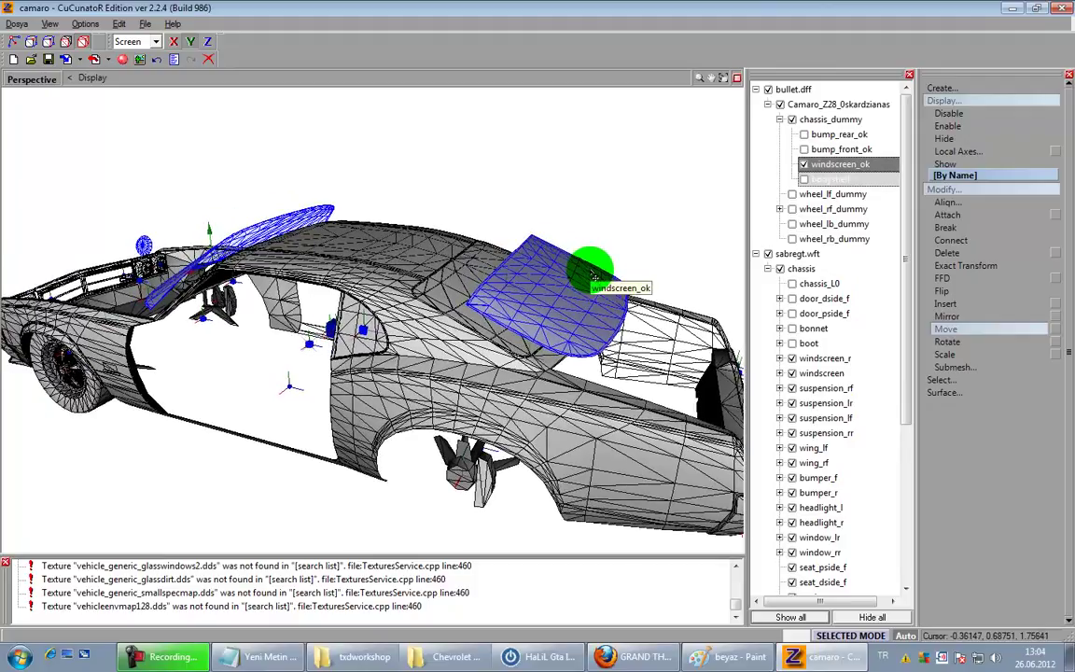
pyautogui.moveTo(231, 231); pyautogui.dragTo(500, 238, button='middle')
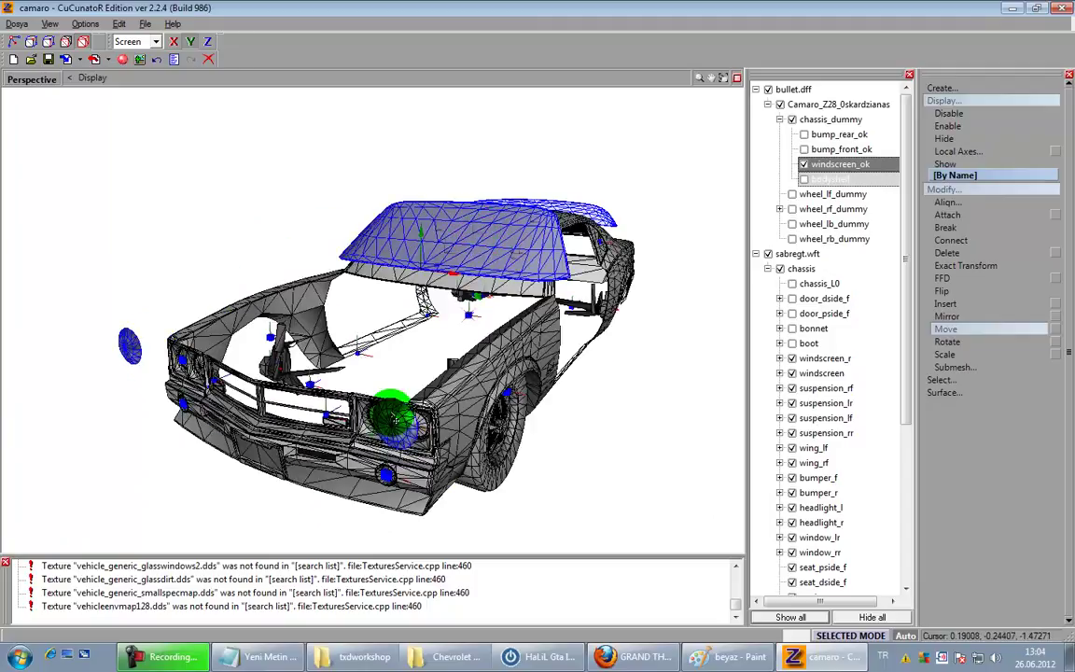
# Step: Detach the rear window polygons from the windscreen_ok mesh as a separate object
pyautogui.click(204, 227)
pyautogui.click(74, 43)
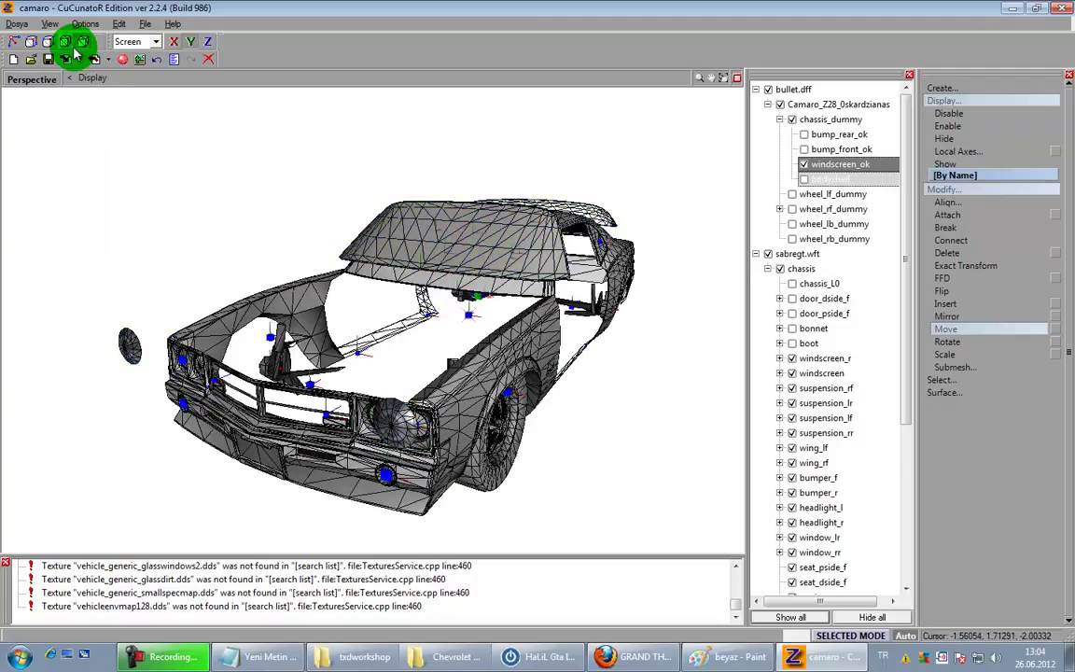
pyautogui.click(374, 238)
pyautogui.moveTo(377, 245); pyautogui.dragTo(585, 253, button='middle')
pyautogui.moveTo(537, 258); pyautogui.dragTo(698, 338)
pyautogui.moveTo(698, 338); pyautogui.dragTo(751, 341, button='middle')
pyautogui.press('space')
pyautogui.click(984, 367)
pyautogui.click(991, 418)
pyautogui.click(581, 270)
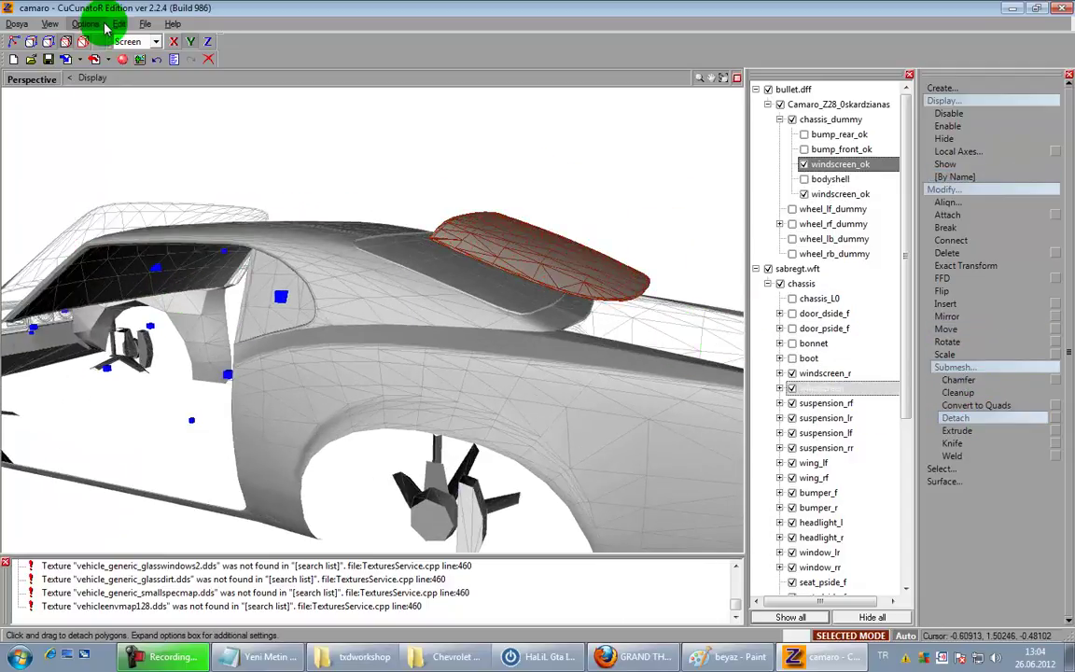
pyautogui.click(84, 40)
pyautogui.press('space')
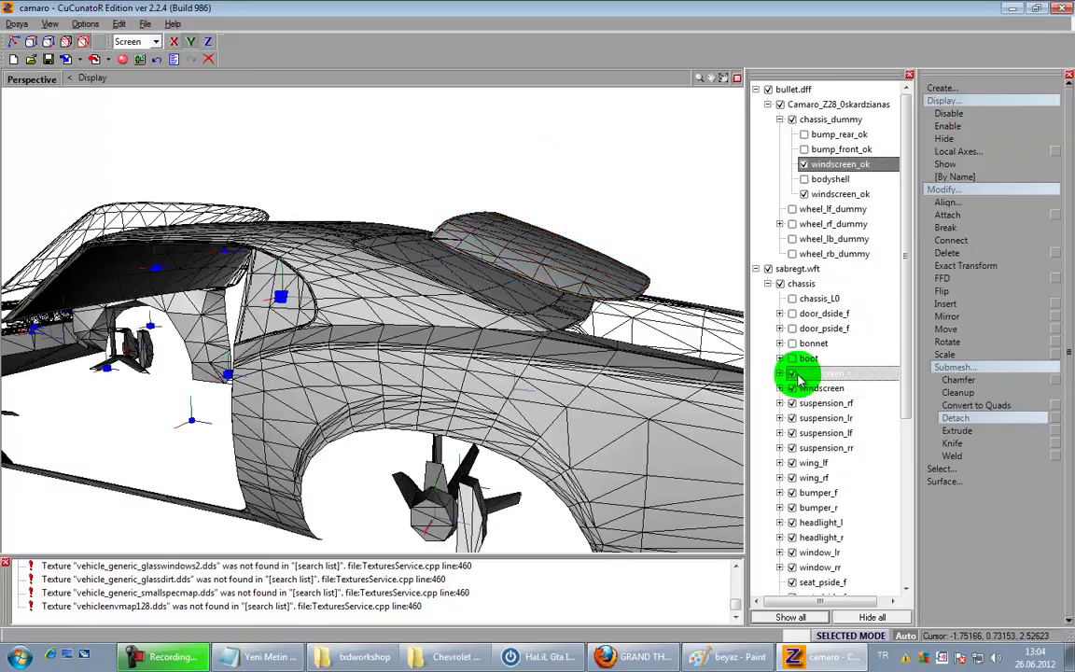
# Step: Rename the detached rear glass as windscreen_r_L0 and place it under the windscreen_r node
pyautogui.click(781, 374)
pyautogui.click(873, 389)
pyautogui.moveTo(843, 388); pyautogui.dragTo(737, 359)
pyautogui.hotkey('ctrl', 'c')
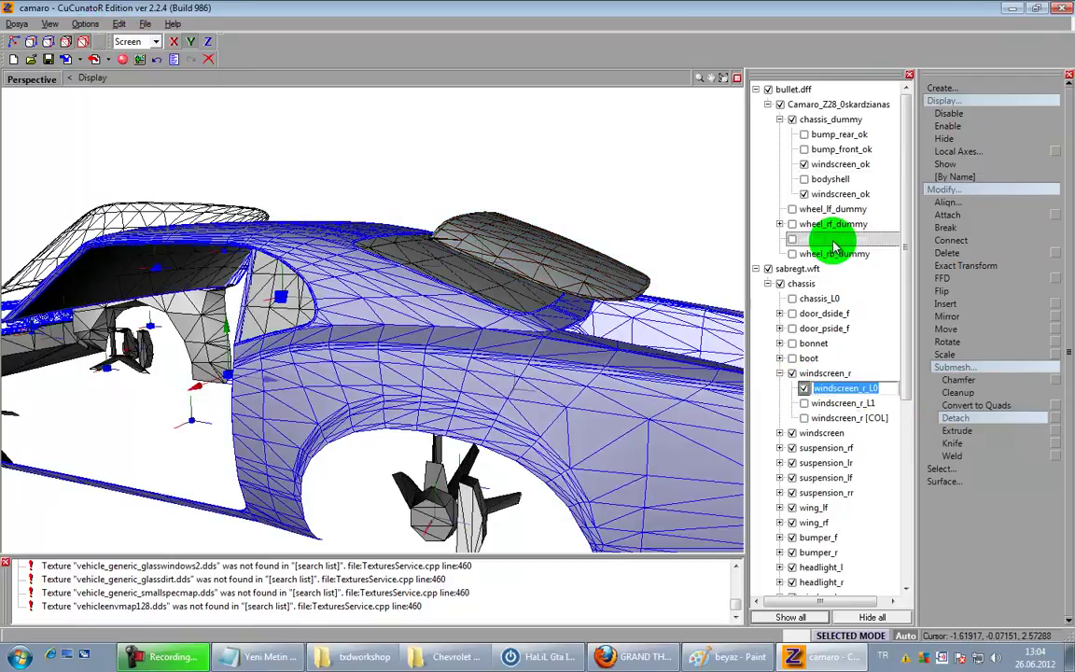
pyautogui.hotkey('ctrl', 'v')
pyautogui.moveTo(877, 196); pyautogui.dragTo(869, 387)
pyautogui.click(832, 181)
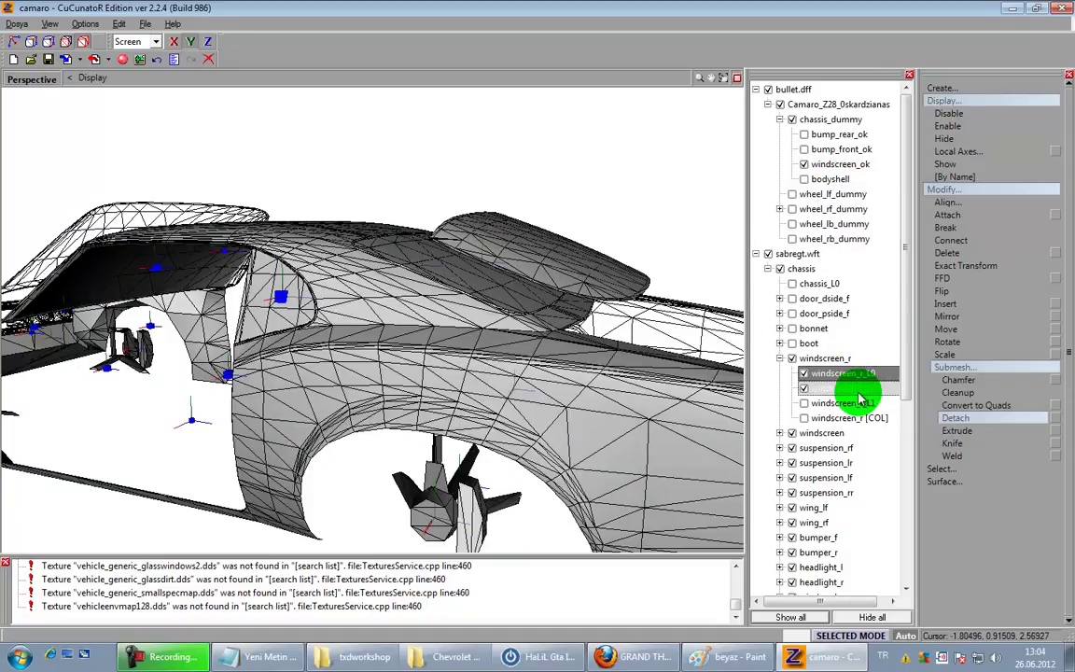
# Step: Delete the original windscreen_r_L0 and windscreen_r_L1 meshes from the windscreen_r node
pyautogui.rightClick(865, 388)
pyautogui.moveTo(917, 408)
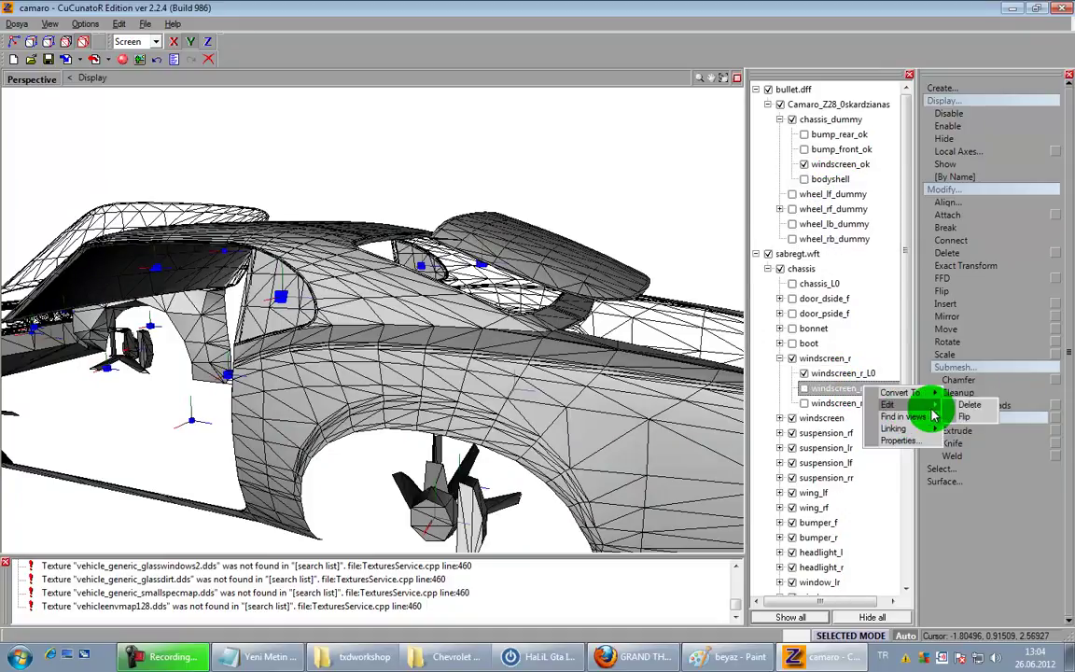
pyautogui.click(969, 404)
# Step: Move the windscreen_r node's axis point onto the new rear glass in the side view
pyautogui.click(977, 330)
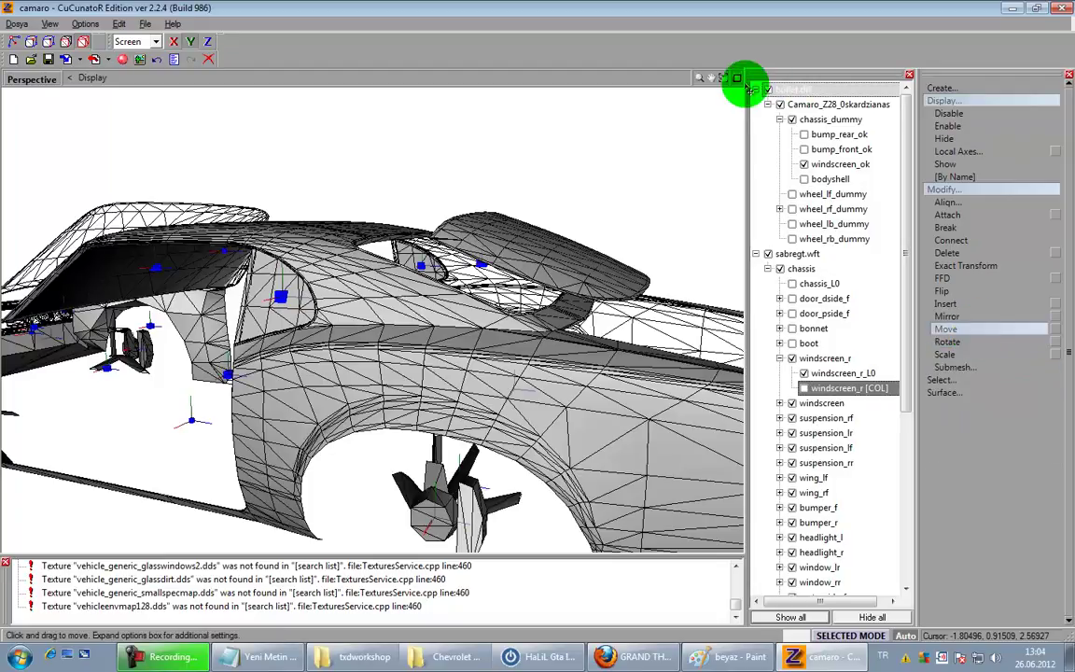
pyautogui.click(725, 78)
pyautogui.moveTo(471, 131); pyautogui.dragTo(719, 233, button='middle')
pyautogui.scroll(2, 568, 211)
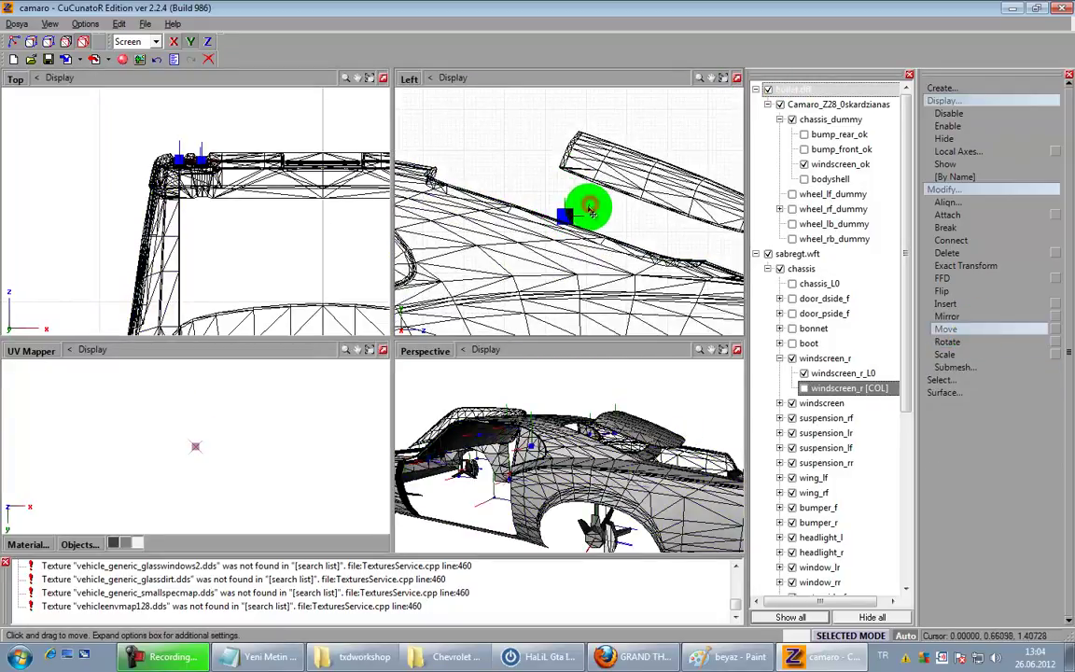
pyautogui.moveTo(592, 303); pyautogui.dragTo(541, 319, button='middle')
pyautogui.press('space')
pyautogui.moveTo(532, 301); pyautogui.dragTo(652, 258)
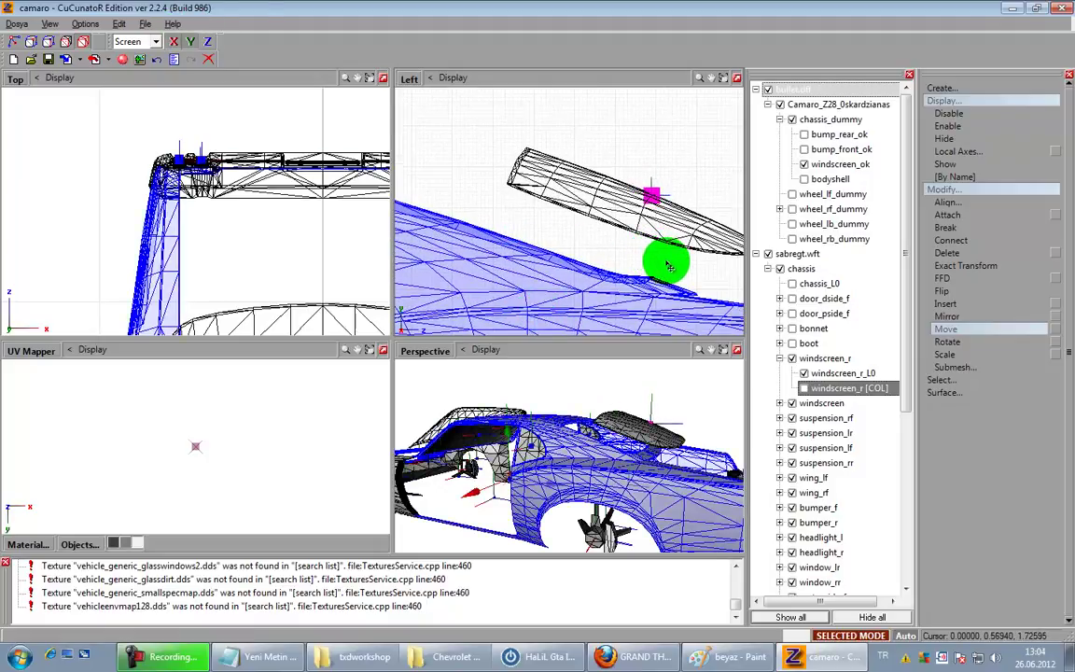
# Step: Reset the local axes of the rear windscreen parts to their parent, and return to the Move tool
pyautogui.click(957, 151)
pyautogui.click(951, 175)
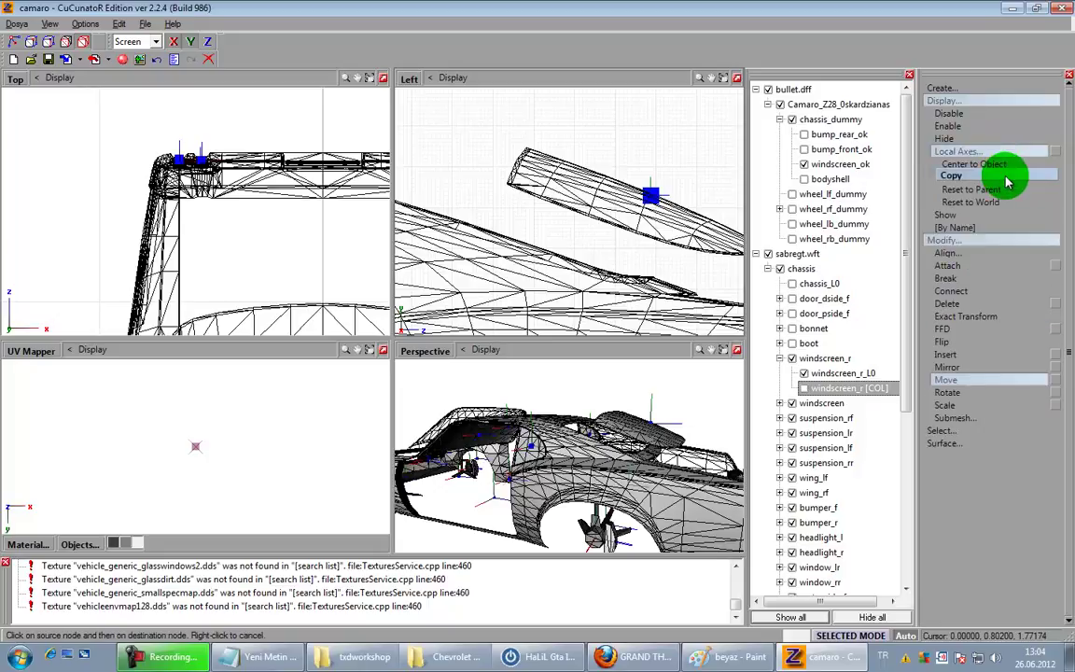
pyautogui.click(1005, 190)
pyautogui.click(988, 239)
pyautogui.click(976, 380)
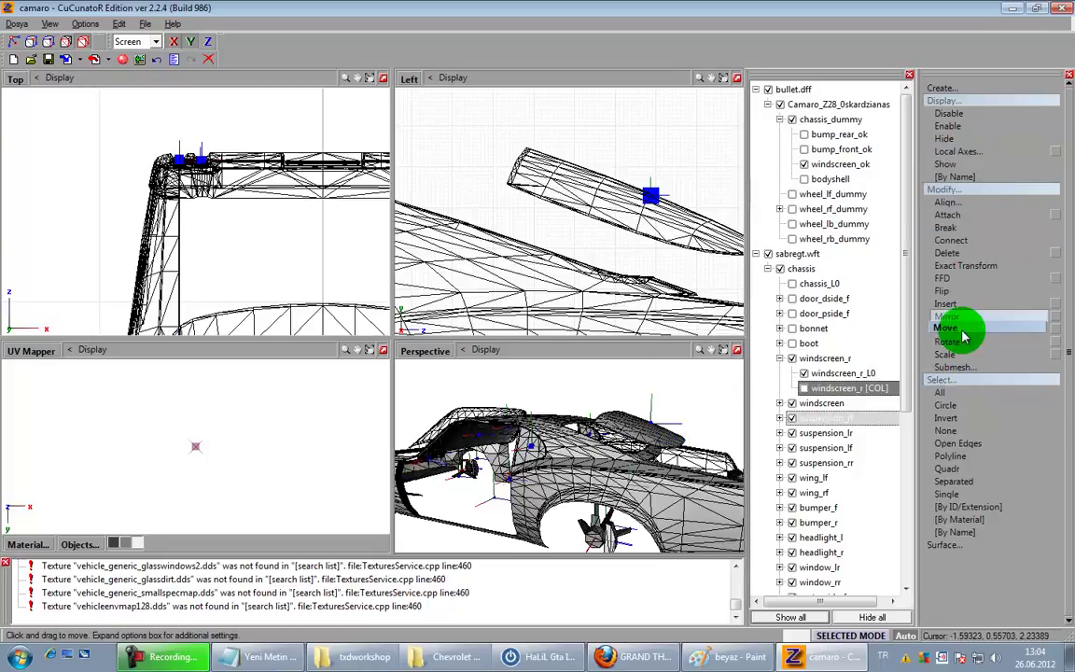
# Step: Show windscreen_r [COL] and move its vertices in the side view to match the rear glass profile
pyautogui.click(804, 388)
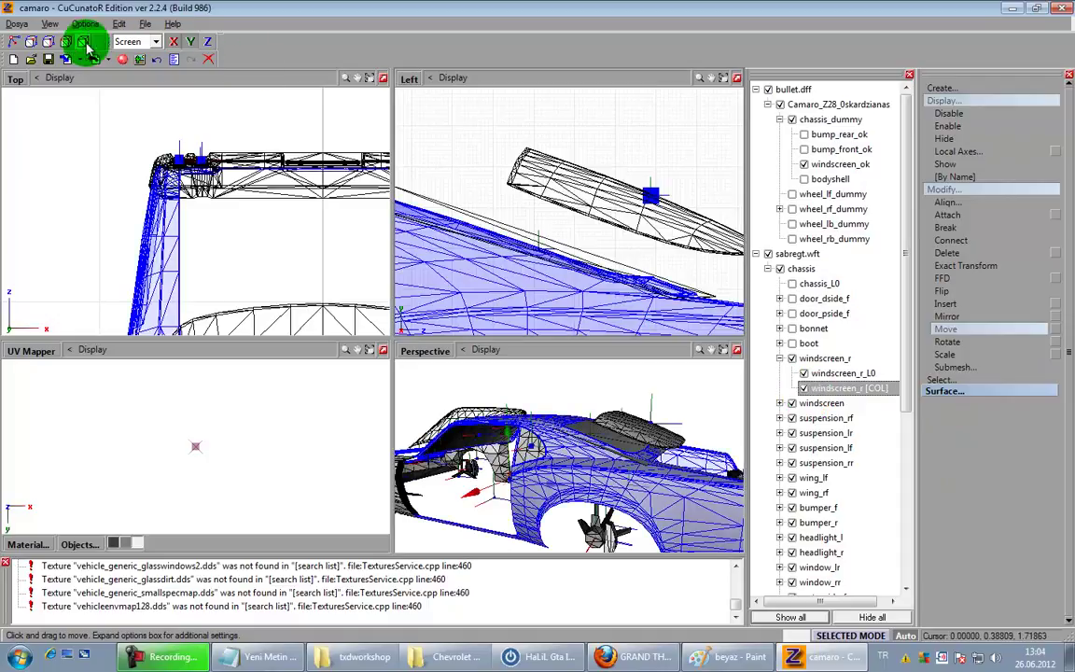
pyautogui.click(36, 43)
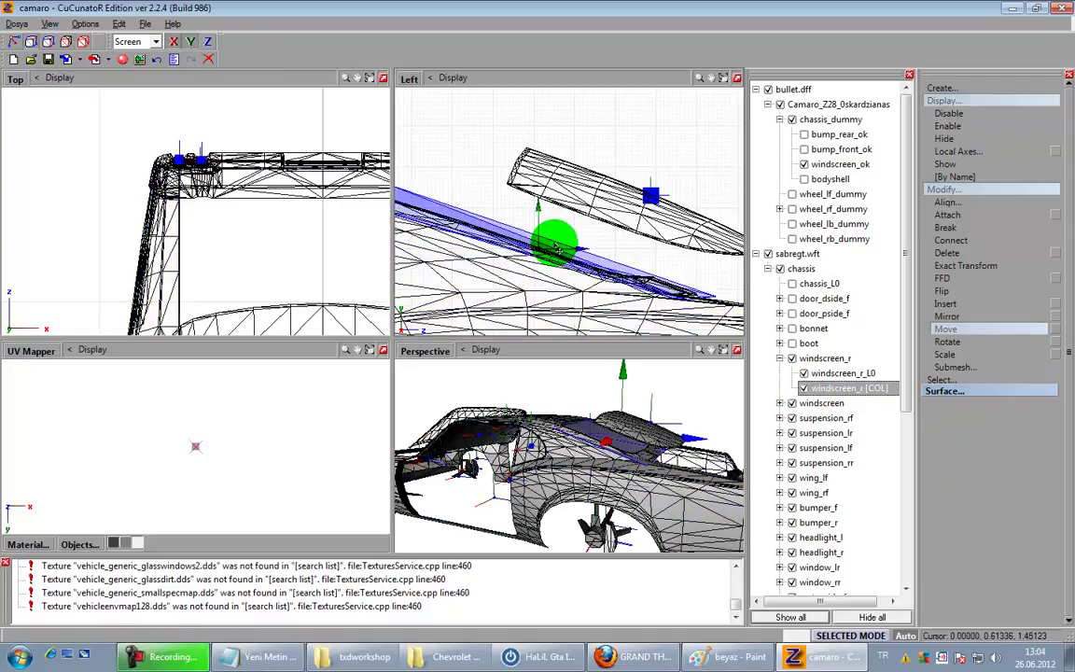
pyautogui.click(560, 238)
pyautogui.scroll(-3, 575, 241)
pyautogui.moveTo(382, 172); pyautogui.dragTo(714, 249)
pyautogui.press('space')
# Step: Adjust the corner vertices of windscreen_r [COL] on both sides in the top view to follow the rear glass outline
pyautogui.moveTo(237, 273); pyautogui.dragTo(141, 157, button='middle')
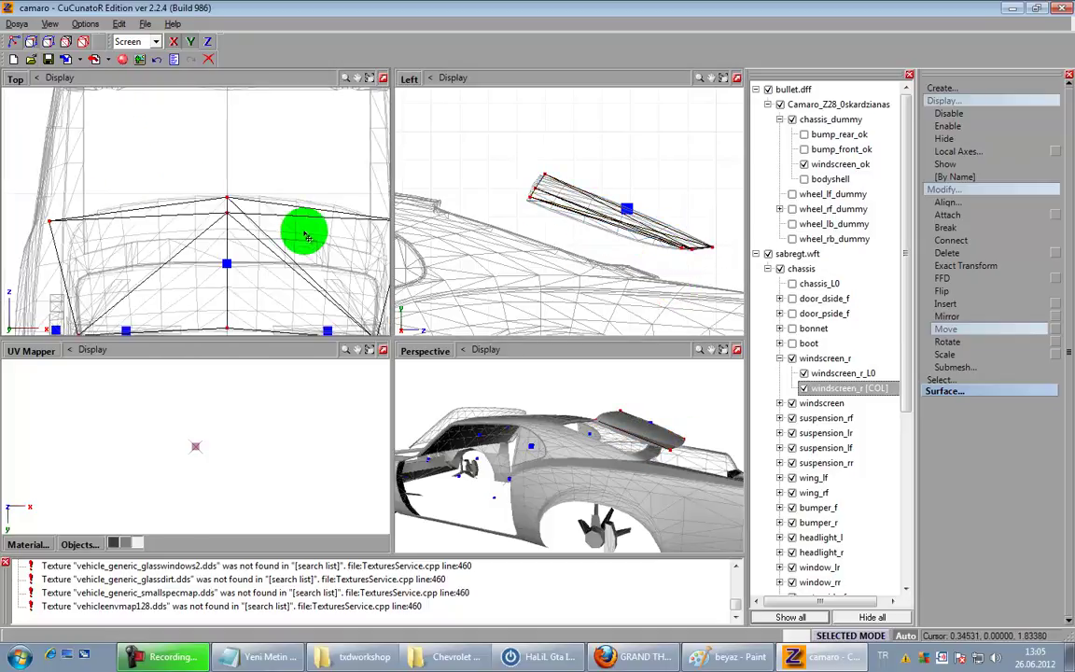
pyautogui.moveTo(285, 226); pyautogui.dragTo(205, 180, button='middle')
pyautogui.keyDown('shift'); pyautogui.moveTo(269, 142); pyautogui.dragTo(347, 202); pyautogui.keyUp('shift')
pyautogui.press('space')
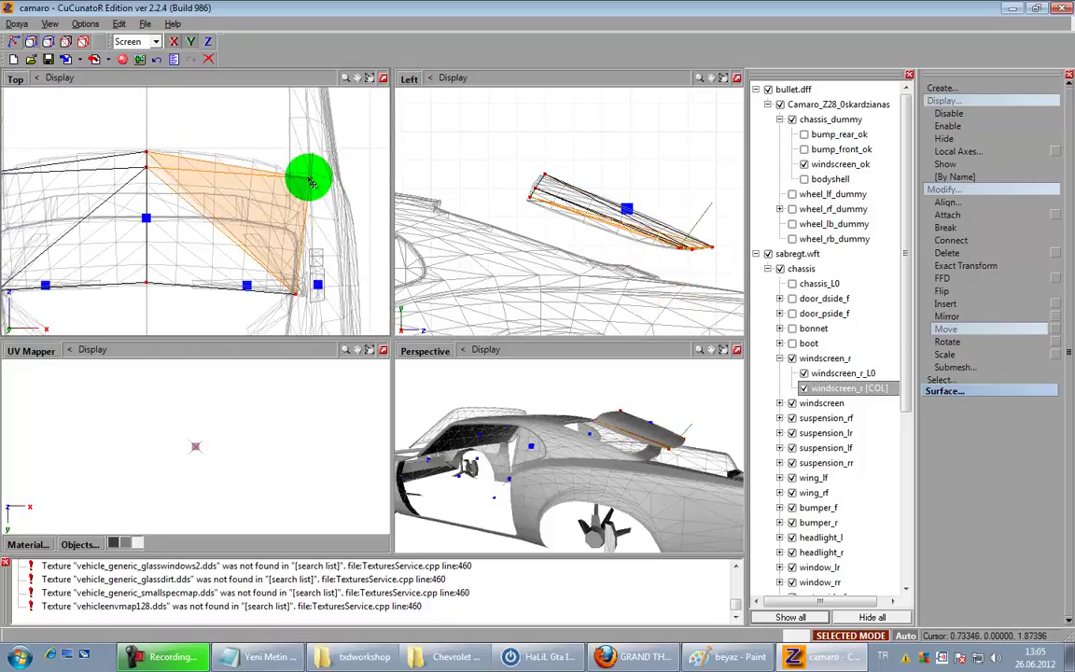
pyautogui.moveTo(276, 217); pyautogui.dragTo(91, 282)
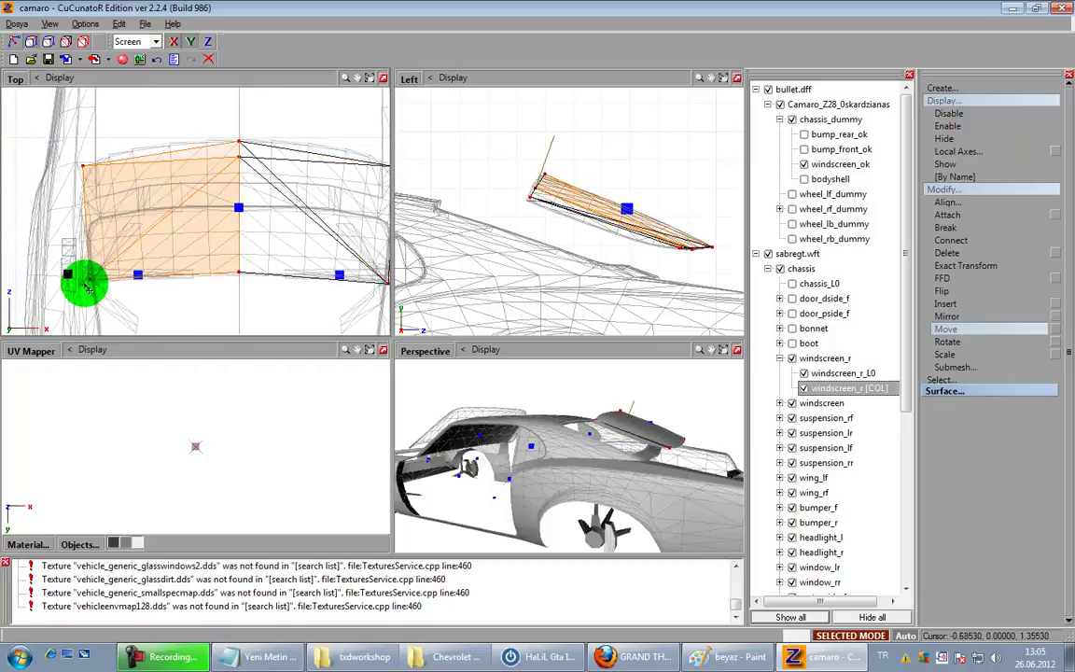
pyautogui.press('Right')
pyautogui.moveTo(303, 303); pyautogui.dragTo(288, 284)
pyautogui.press('space')
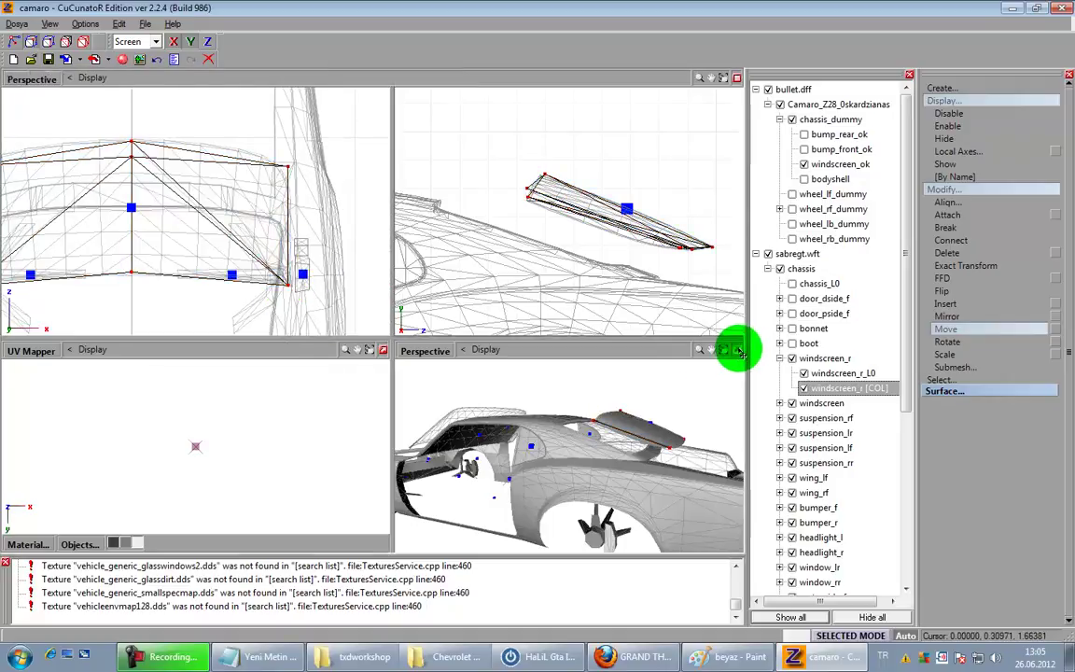
# Step: Return to object editing in a maximized perspective view and hide the windscreen_r group
pyautogui.click(738, 351)
pyautogui.click(84, 43)
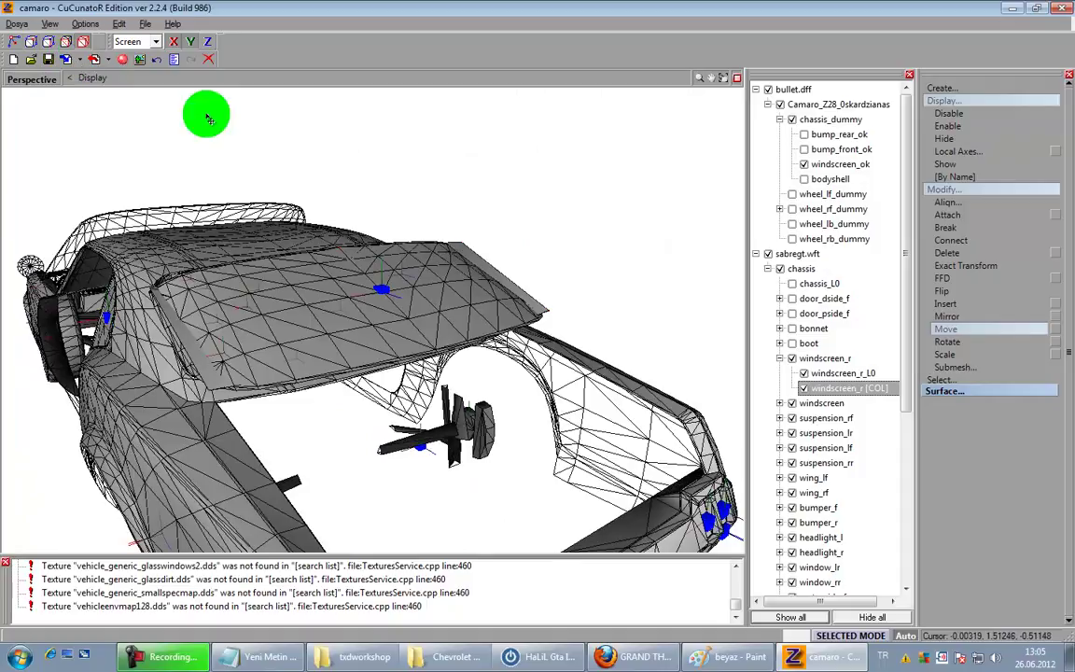
pyautogui.click(780, 359)
pyautogui.click(793, 358)
pyautogui.moveTo(449, 372); pyautogui.dragTo(532, 374, button='middle')
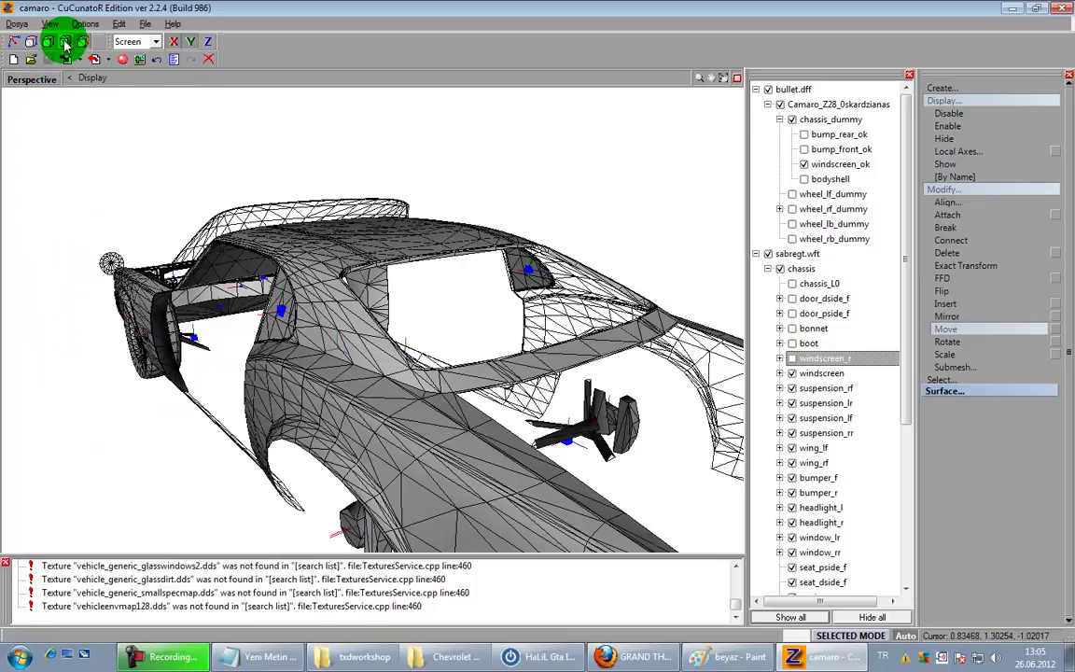
# Step: Detach the front windscreen polygons from the windscreen_ok mesh as a separate object
pyautogui.click(352, 206)
pyautogui.moveTo(353, 208); pyautogui.dragTo(307, 227, button='middle')
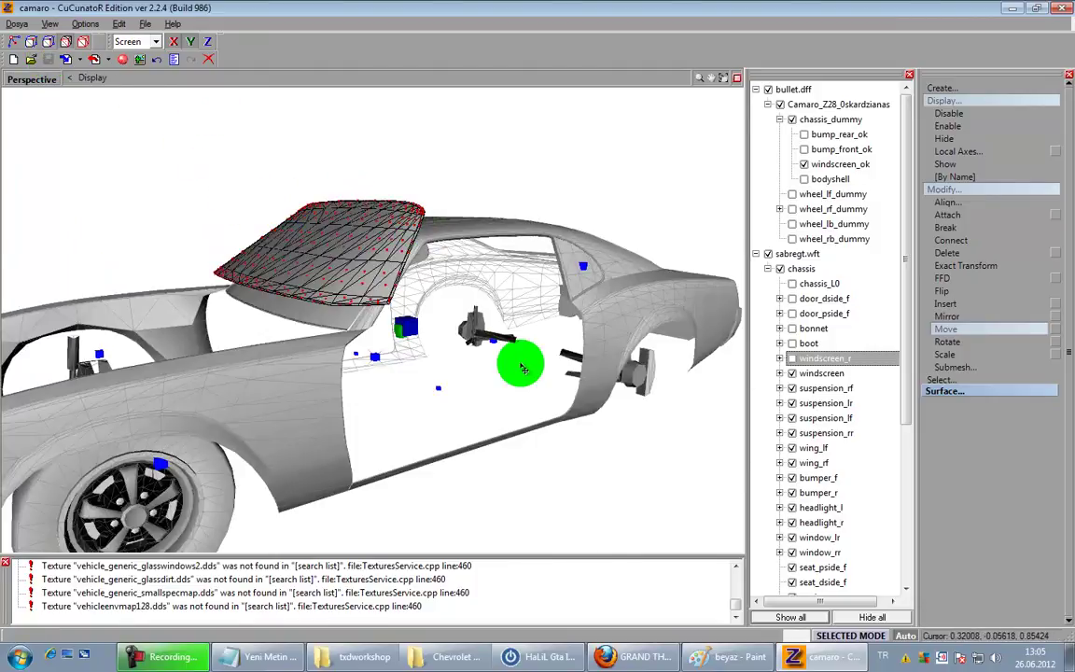
pyautogui.click(998, 367)
pyautogui.click(993, 418)
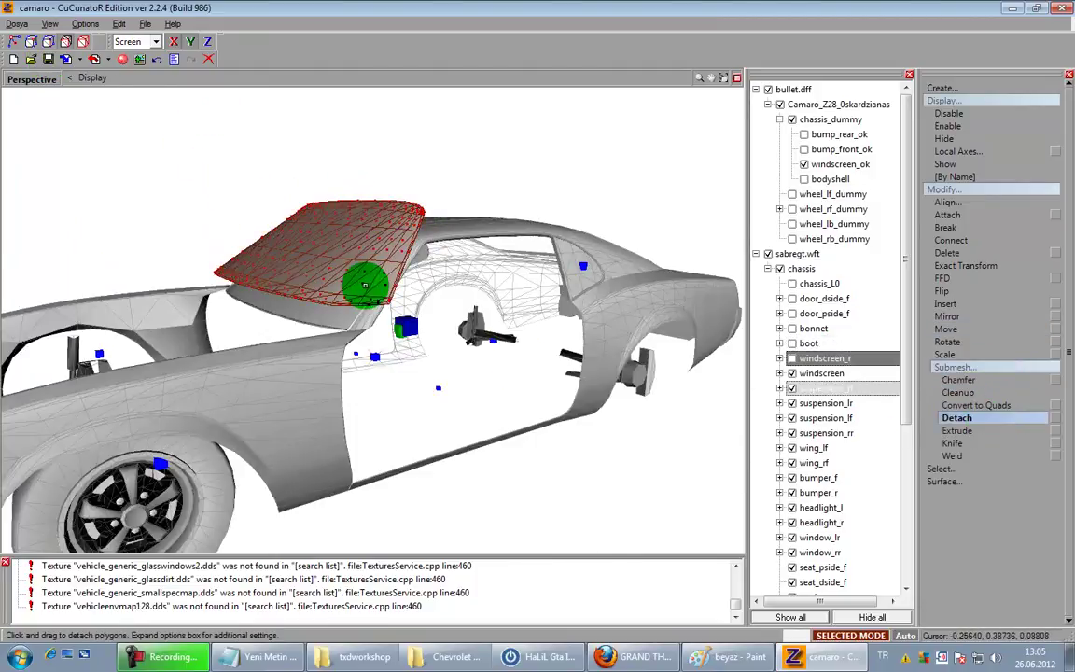
pyautogui.click(83, 42)
pyautogui.click(319, 227)
pyautogui.click(946, 328)
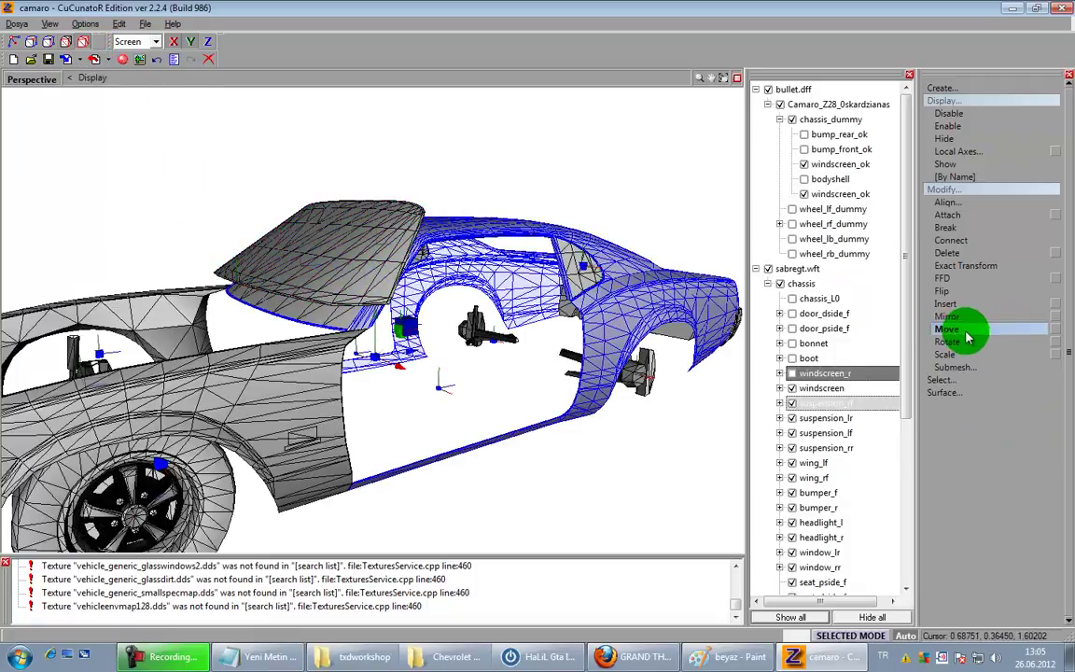
# Step: Rename the detached front glass as windscreen_L0 and place it under the windscreen node
pyautogui.click(794, 390)
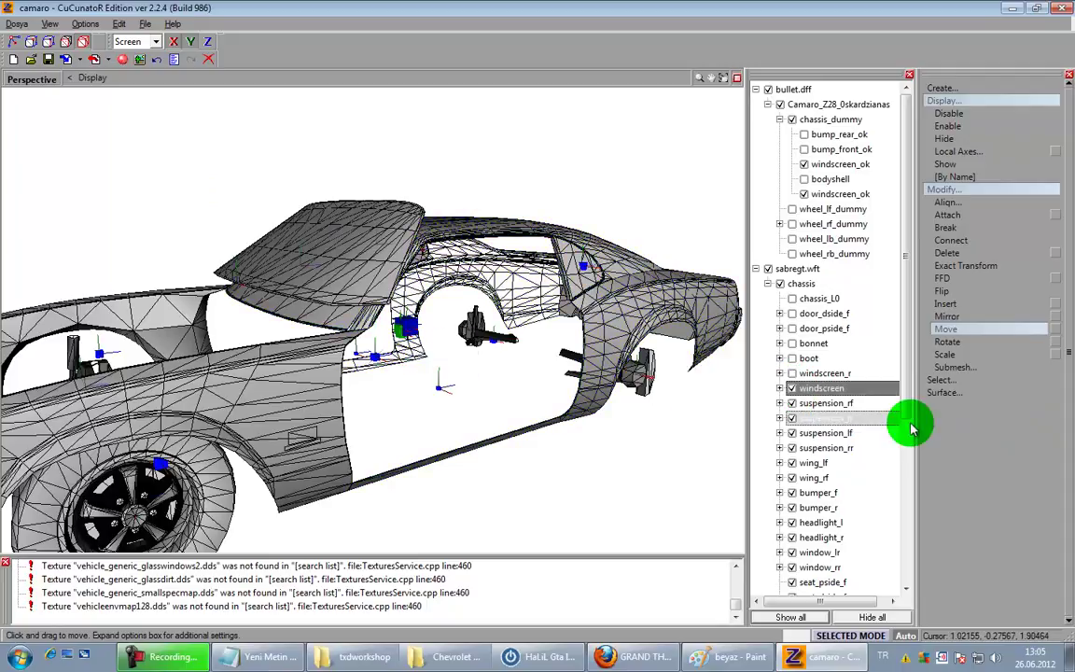
pyautogui.click(781, 388)
pyautogui.moveTo(875, 404); pyautogui.dragTo(740, 157)
pyautogui.hotkey('ctrl', 'v')
pyautogui.moveTo(838, 194); pyautogui.dragTo(837, 194)
pyautogui.moveTo(842, 404); pyautogui.dragTo(845, 408)
# Step: Delete the original windscreen_L0 and windscreen_L1 meshes from the windscreen node
pyautogui.rightClick(867, 411)
pyautogui.moveTo(887, 424)
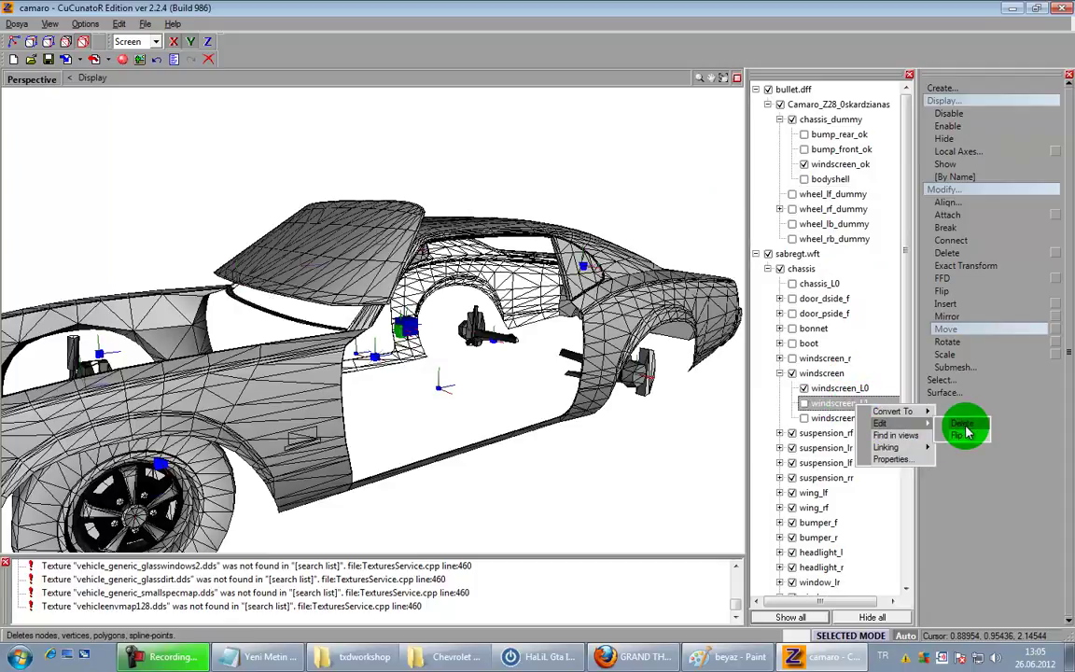
pyautogui.click(963, 433)
# Step: Move the windscreen node's axis point up onto the new front glass in the side view
pyautogui.moveTo(324, 262)
pyautogui.mouseDown(button='middle')
pyautogui.moveTo(417, 300)
pyautogui.moveTo(439, 244)
pyautogui.moveTo(665, 227)
pyautogui.mouseUp(button='middle')
pyautogui.click(724, 77)
pyautogui.moveTo(478, 246); pyautogui.dragTo(562, 247, button='middle')
pyautogui.moveTo(559, 247); pyautogui.dragTo(445, 216, button='right')
pyautogui.click(504, 231)
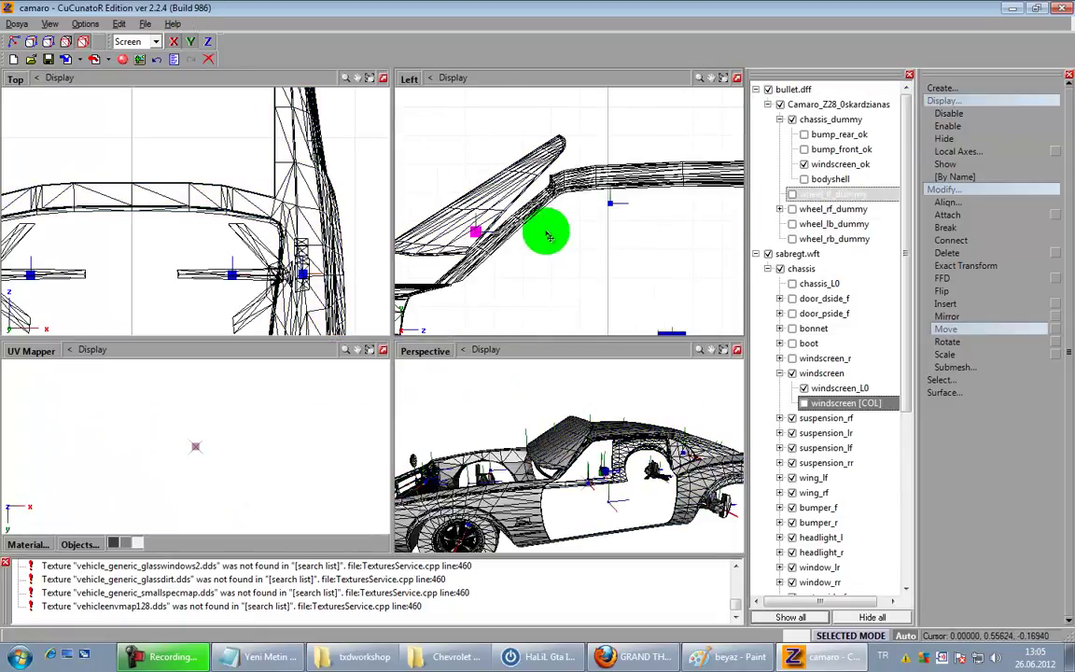
pyautogui.click(905, 625)
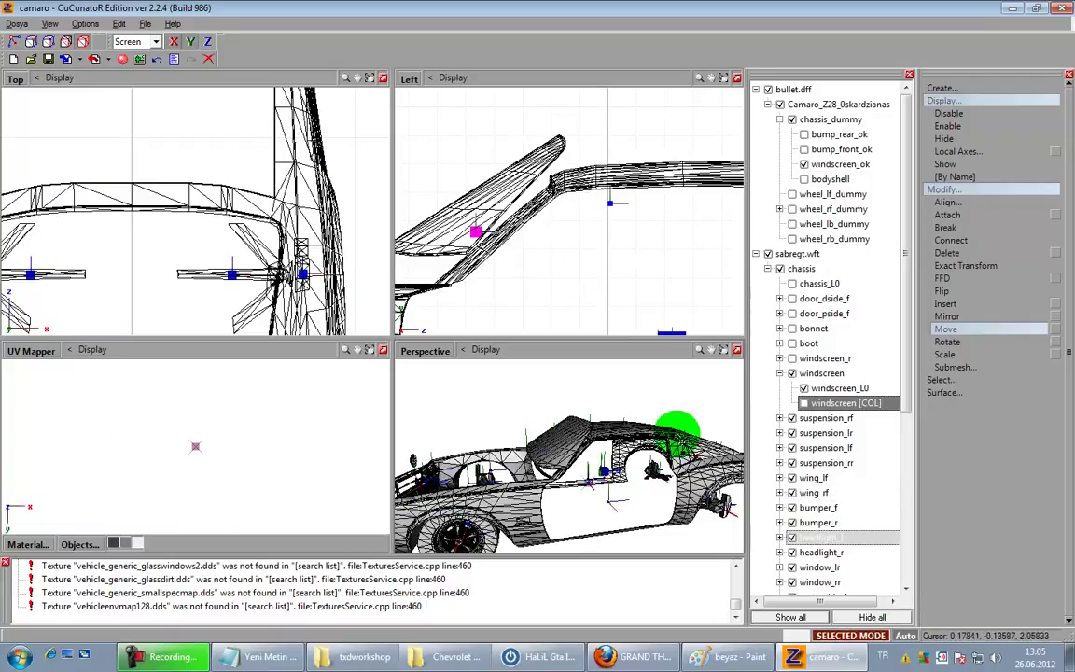
pyautogui.moveTo(512, 234); pyautogui.dragTo(516, 201)
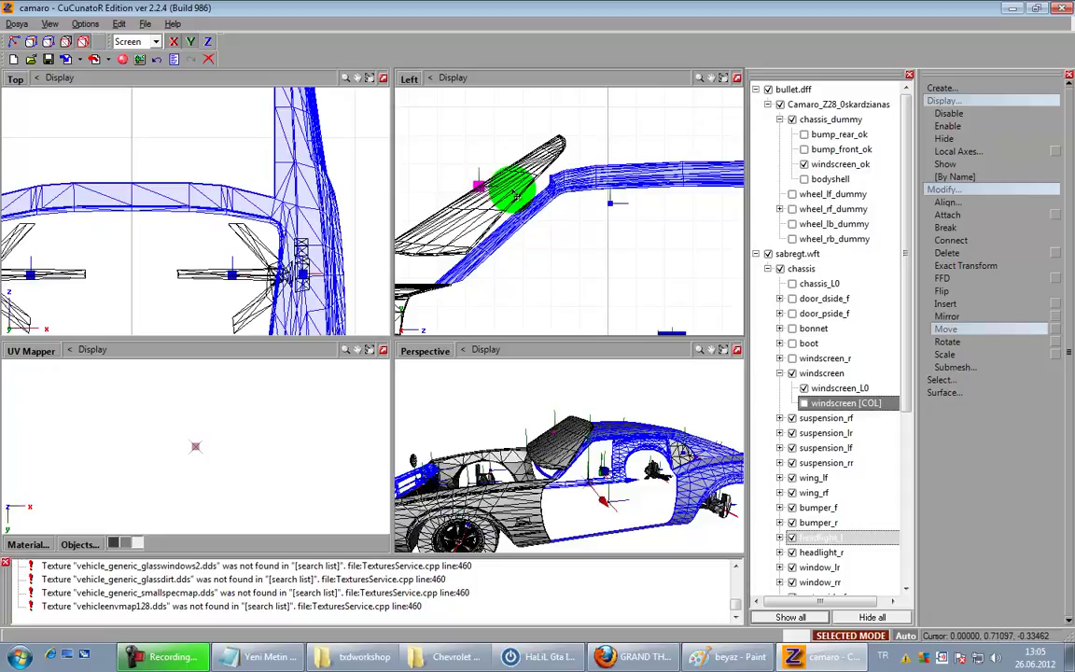
pyautogui.click(581, 250)
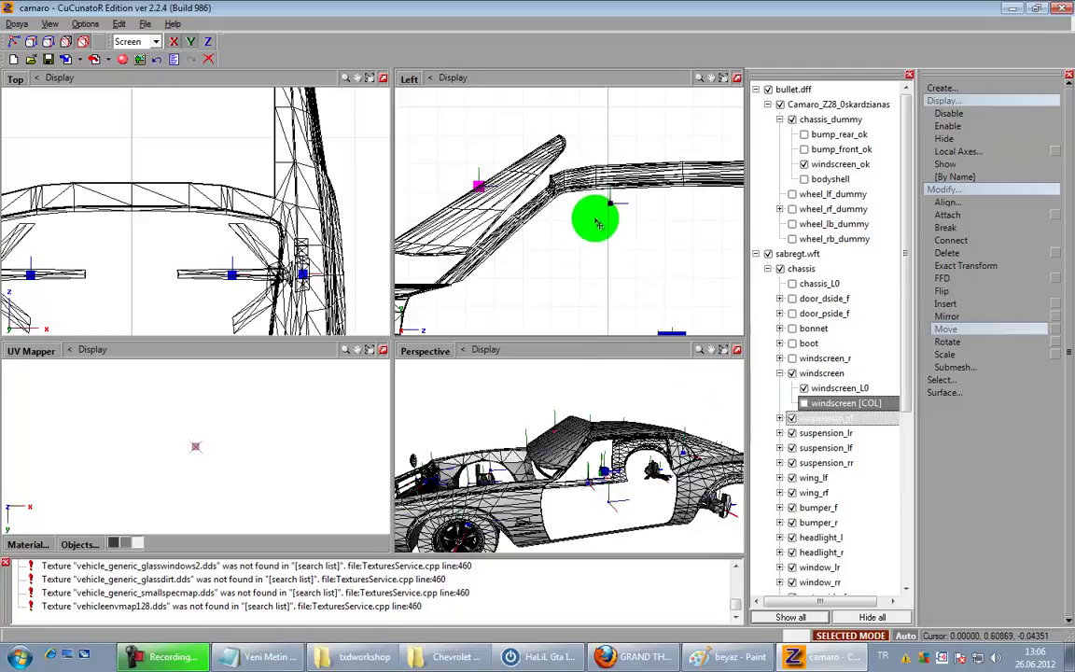
pyautogui.press('space')
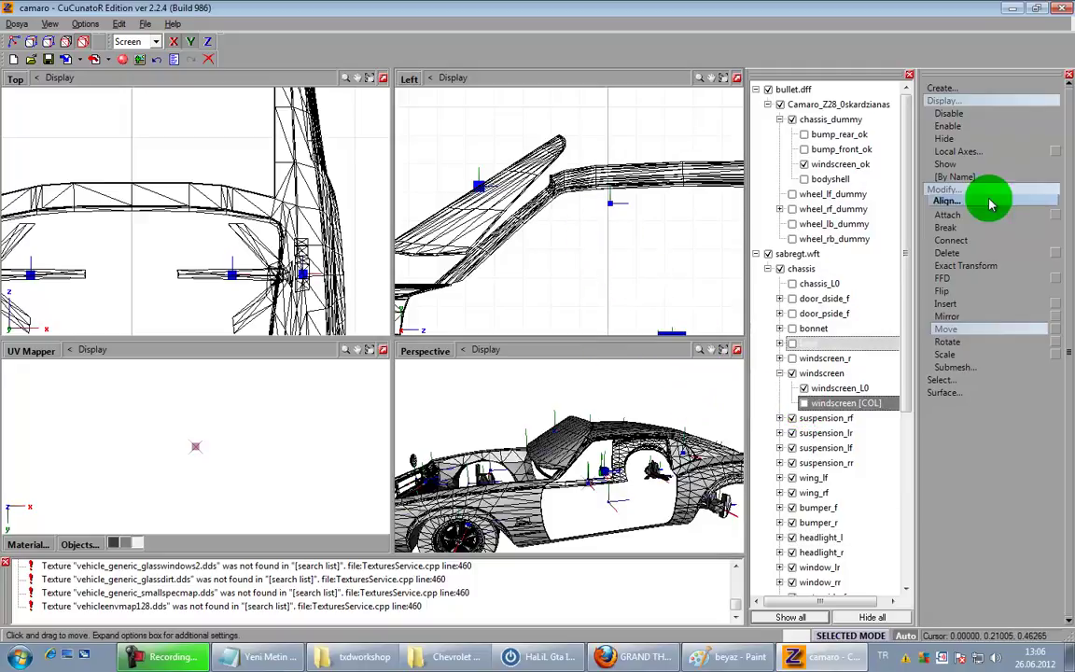
# Step: Reset the local axes of the front windscreen parts to their parent, and return to the Move tool
pyautogui.click(970, 152)
pyautogui.click(999, 190)
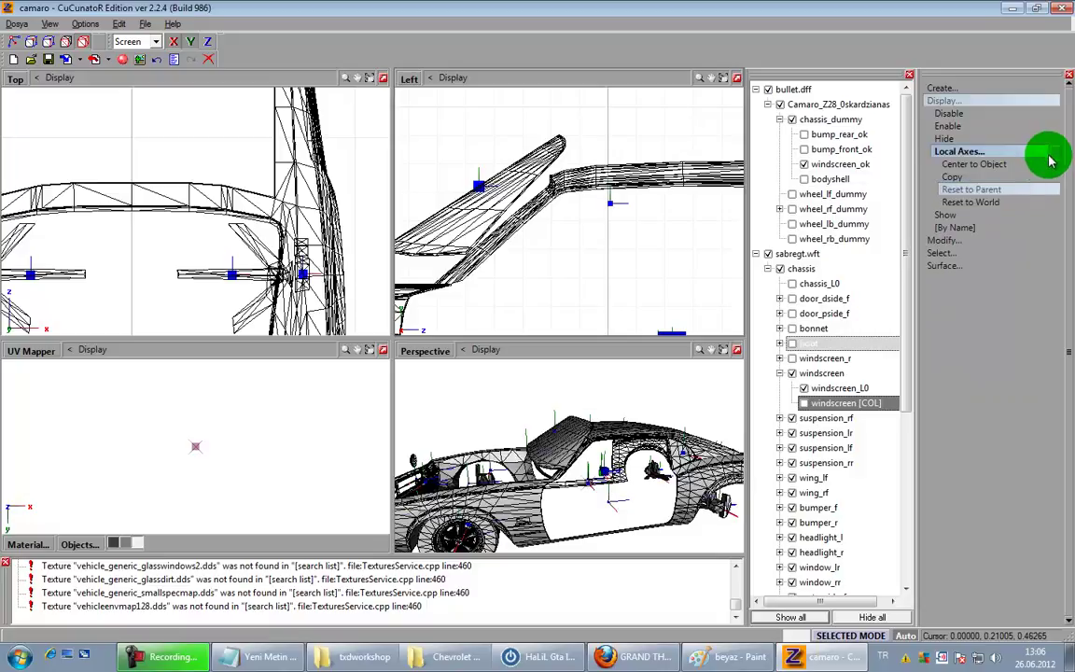
pyautogui.click(1055, 152)
pyautogui.click(981, 283)
# Step: Show windscreen [COL] and shift its vertices in the side view to match the front glass profile
pyautogui.click(840, 403)
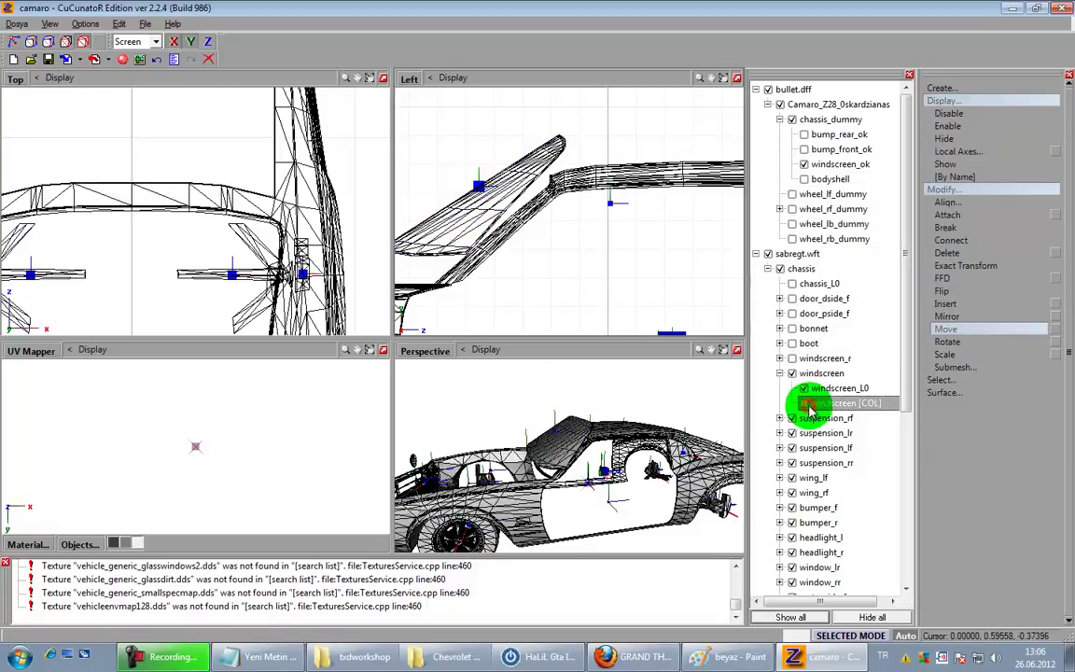
pyautogui.click(508, 231)
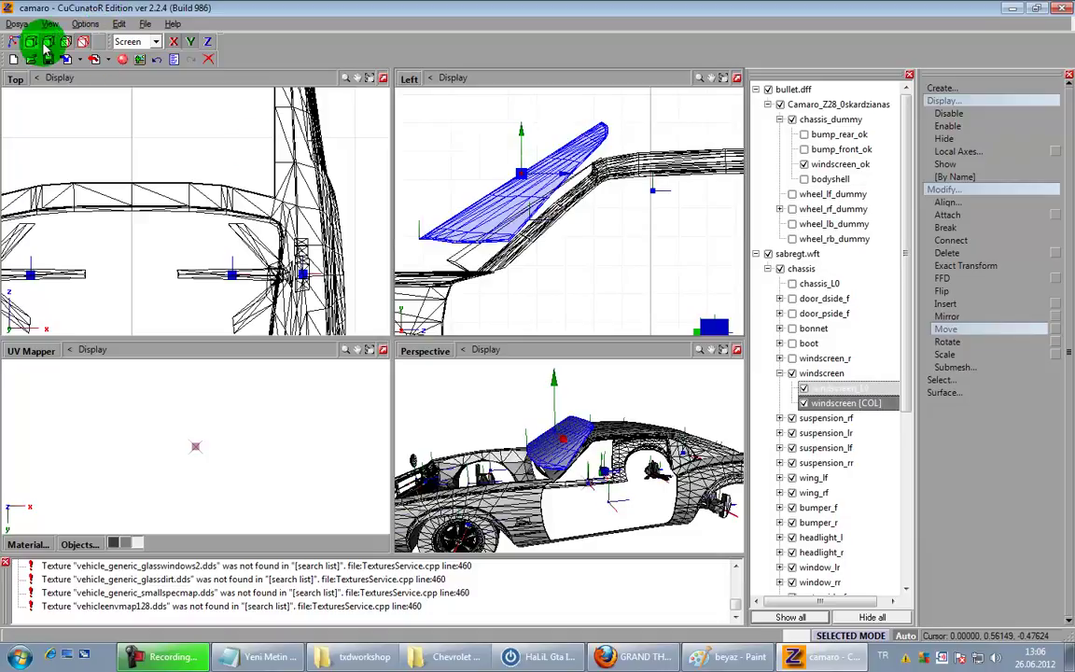
pyautogui.click(35, 43)
pyautogui.scroll(1, 566, 201)
pyautogui.click(565, 202)
pyautogui.press('space')
pyautogui.moveTo(614, 173); pyautogui.dragTo(440, 261)
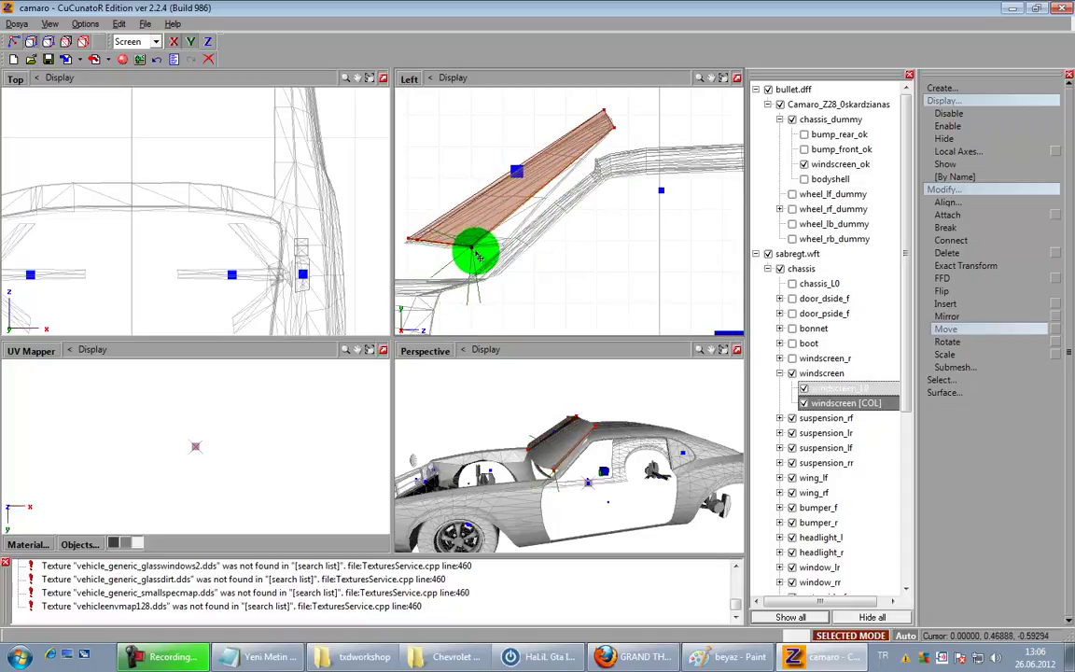
# Step: Adjust the corner vertices of windscreen [COL] on both sides in the top view to follow the front glass outline
pyautogui.moveTo(610, 426); pyautogui.dragTo(684, 449, button='middle')
pyautogui.moveTo(126, 238); pyautogui.dragTo(289, 212)
pyautogui.moveTo(365, 263); pyautogui.dragTo(317, 245)
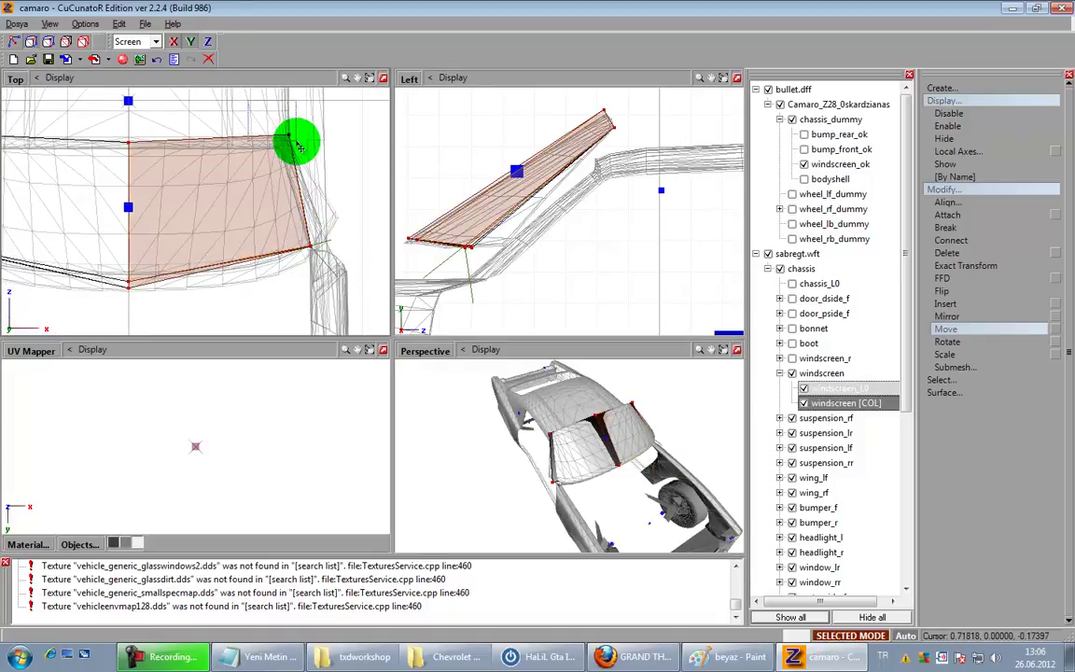
pyautogui.moveTo(281, 147)
pyautogui.mouseDown()
pyautogui.moveTo(234, 186)
pyautogui.moveTo(278, 194)
pyautogui.moveTo(185, 206)
pyautogui.moveTo(125, 125)
pyautogui.moveTo(147, 151)
pyautogui.moveTo(134, 143)
pyautogui.moveTo(70, 190)
pyautogui.mouseUp()
pyautogui.moveTo(102, 254); pyautogui.dragTo(86, 240)
pyautogui.press('space')
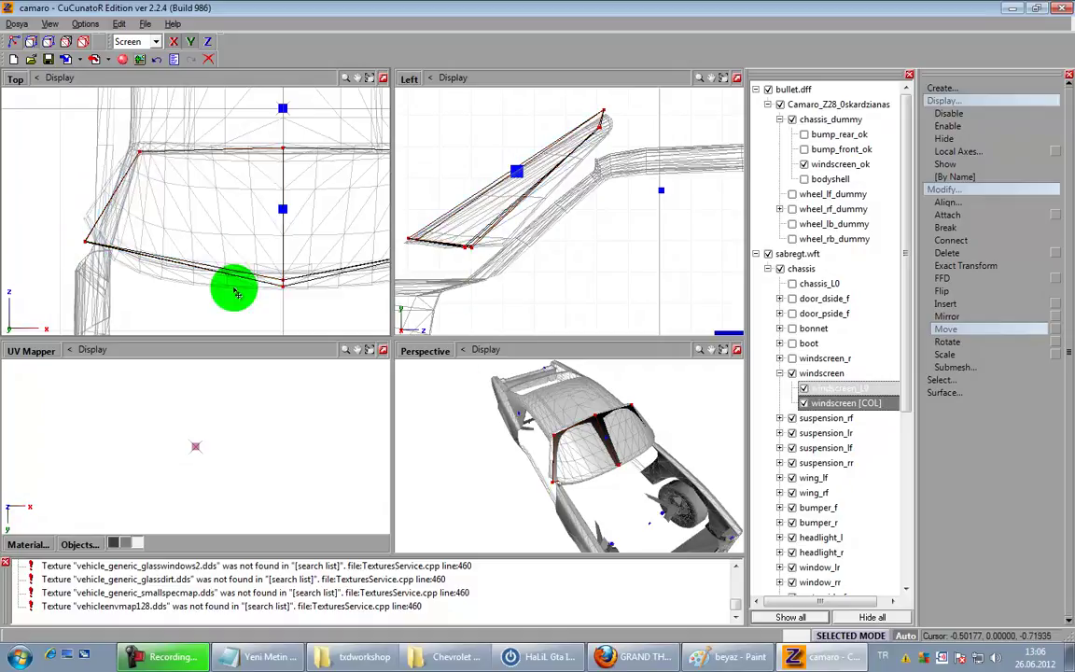
# Step: Return to object level, then hide windscreen [COL] and the whole collapsed windscreen node
pyautogui.click(84, 49)
pyautogui.moveTo(686, 415); pyautogui.dragTo(657, 409, button='middle')
pyautogui.click(803, 403)
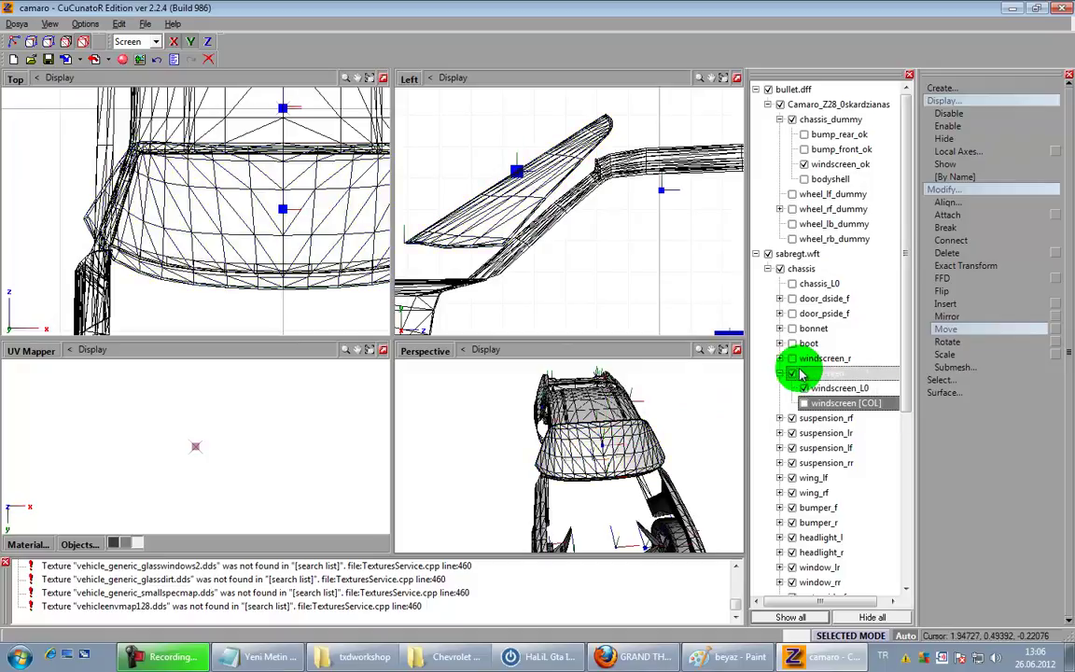
pyautogui.click(781, 373)
pyautogui.click(792, 373)
pyautogui.moveTo(653, 428); pyautogui.dragTo(583, 425)
# Step: Select the polygons of one side's headlight glass in windscreen_ok and detach them as a separate object
pyautogui.click(65, 43)
pyautogui.click(576, 447)
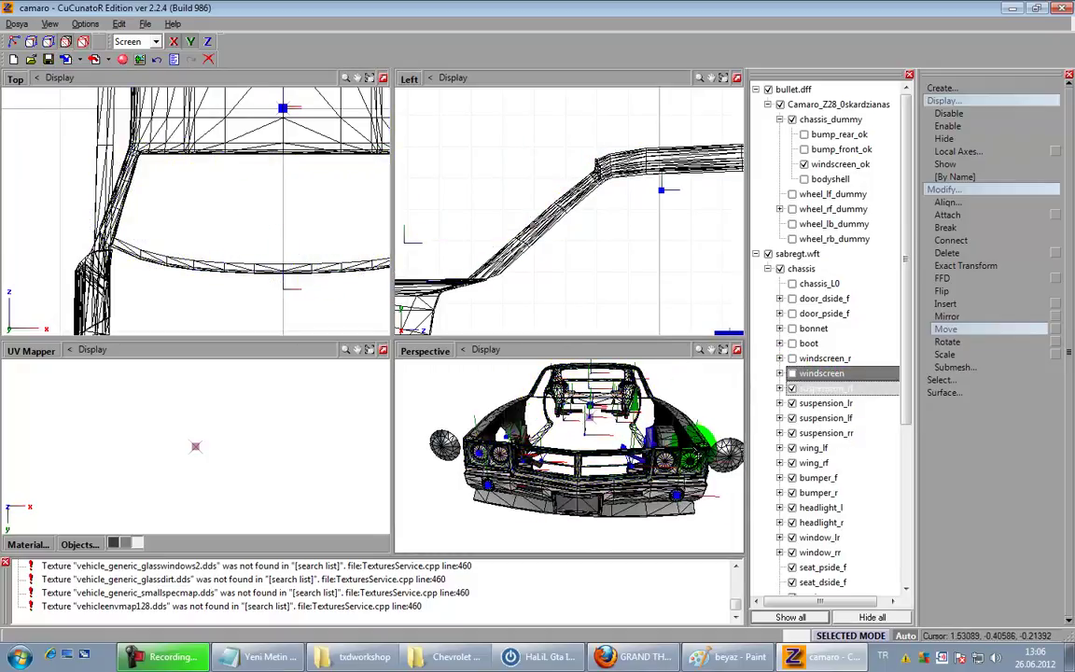
pyautogui.click(704, 448)
pyautogui.moveTo(705, 451); pyautogui.dragTo(602, 487)
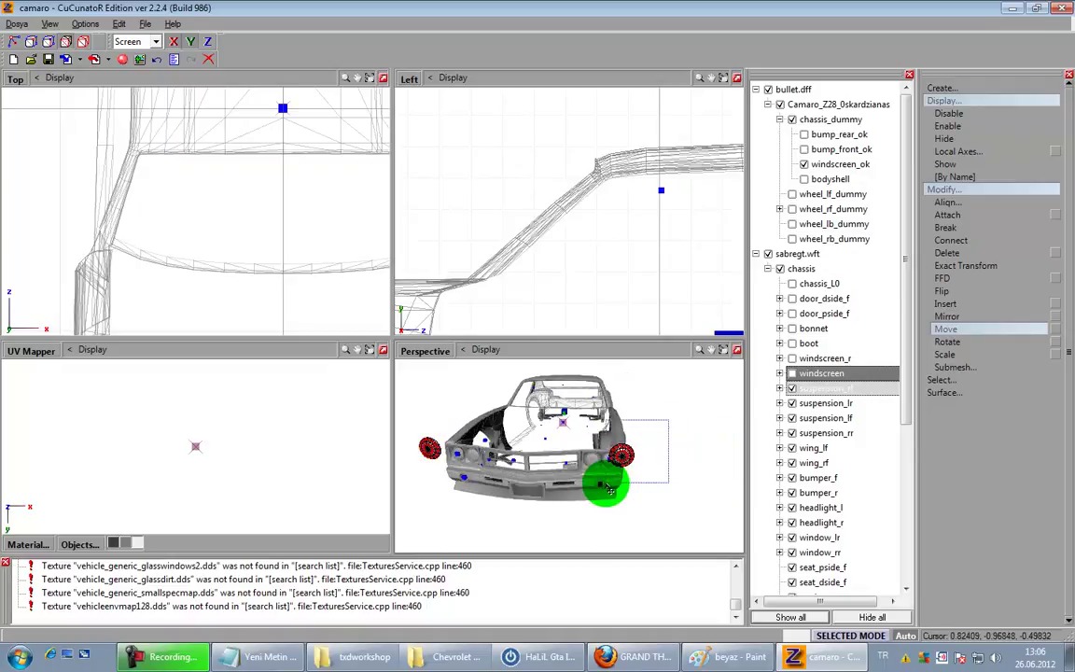
pyautogui.click(976, 369)
pyautogui.click(1026, 418)
pyautogui.click(640, 436)
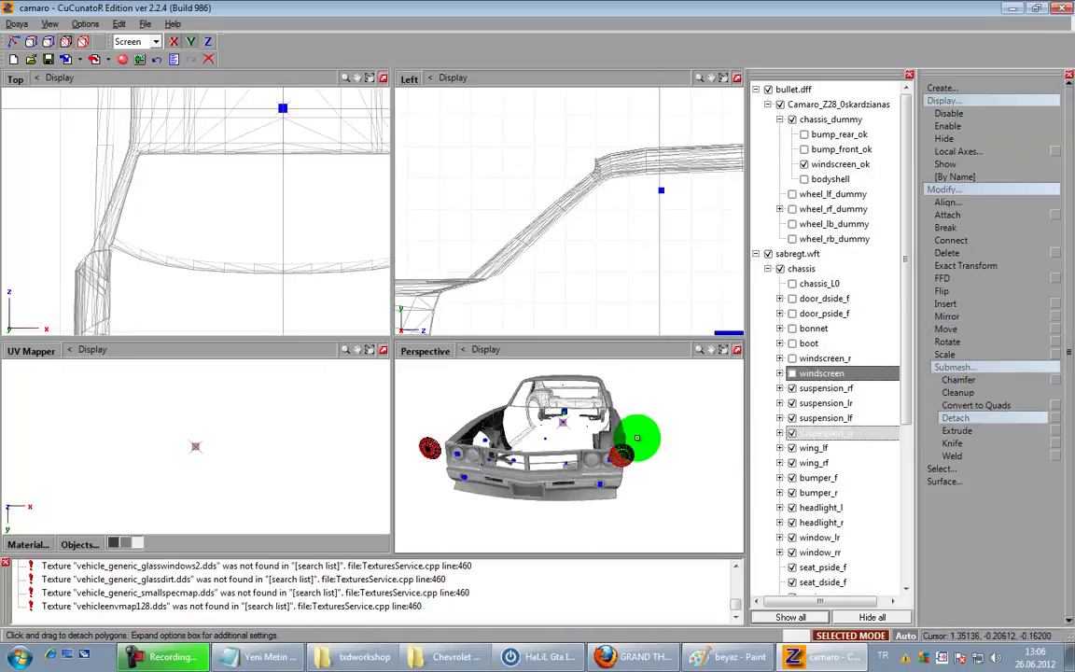
pyautogui.click(630, 451)
pyautogui.click(86, 44)
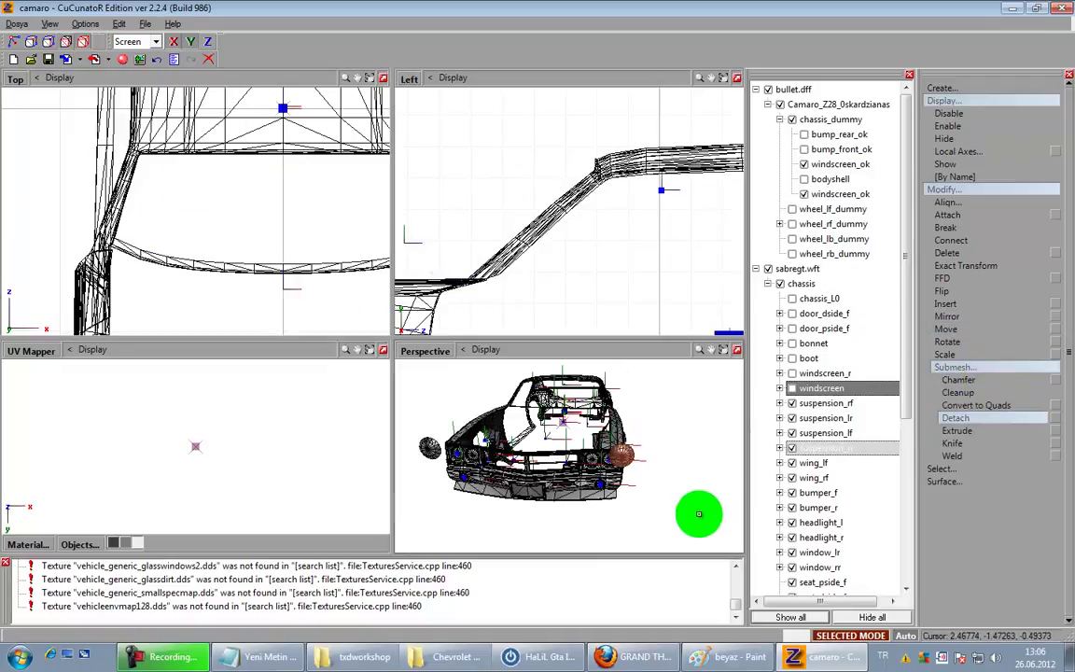
# Step: Rename the detached headlight glass to solfar and the original windscreen_ok to sagfar
pyautogui.click(804, 195)
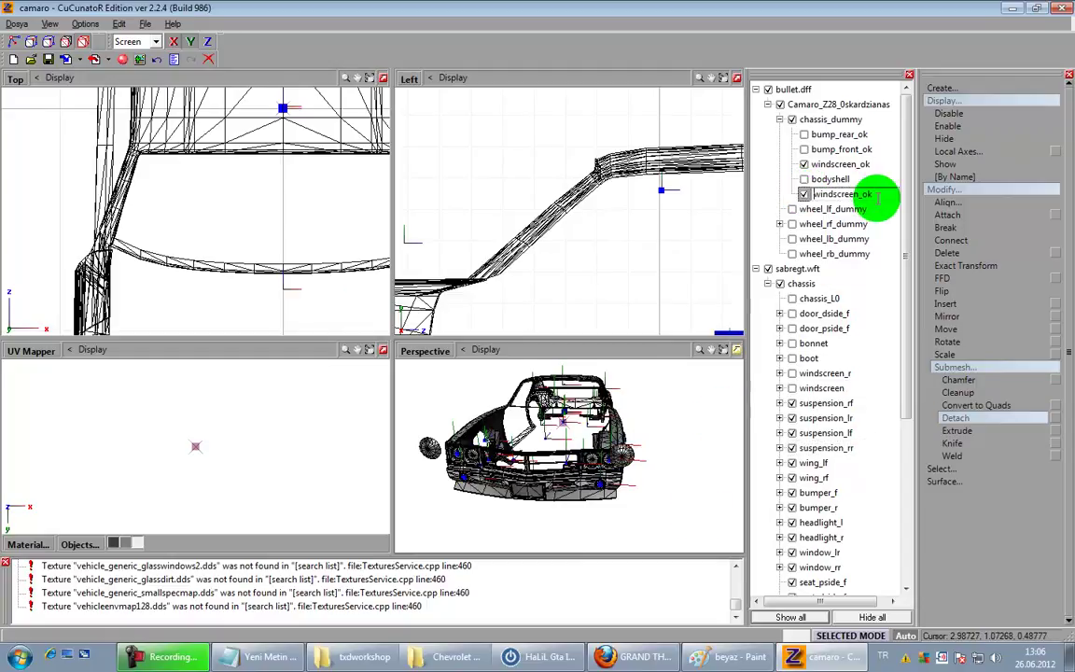
pyautogui.click(644, 202)
pyautogui.click(644, 201)
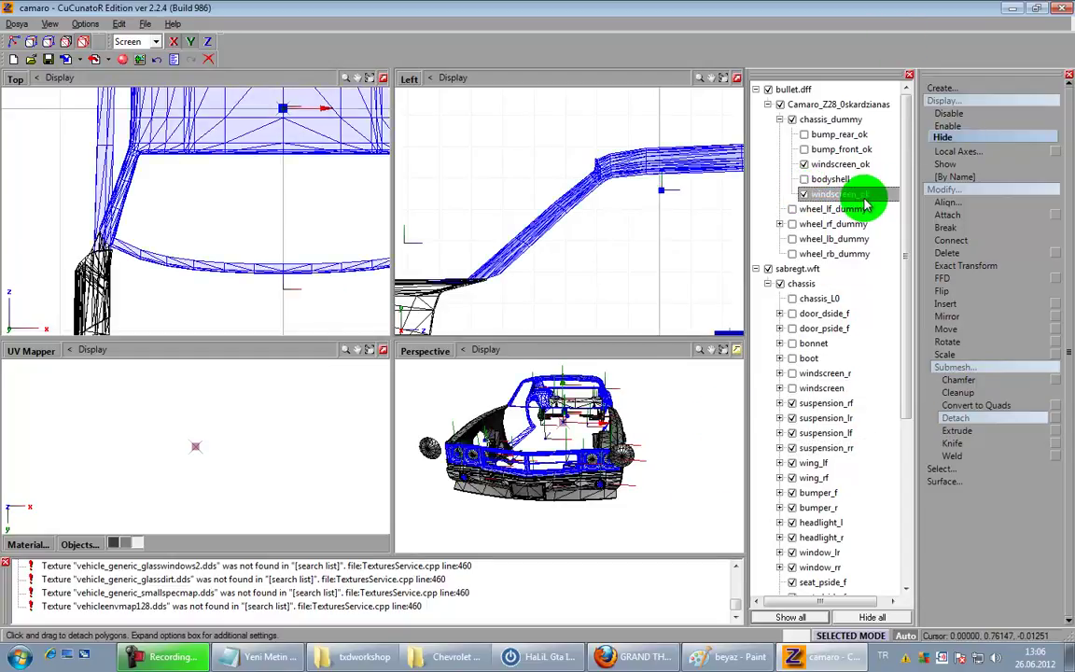
pyautogui.click(714, 209)
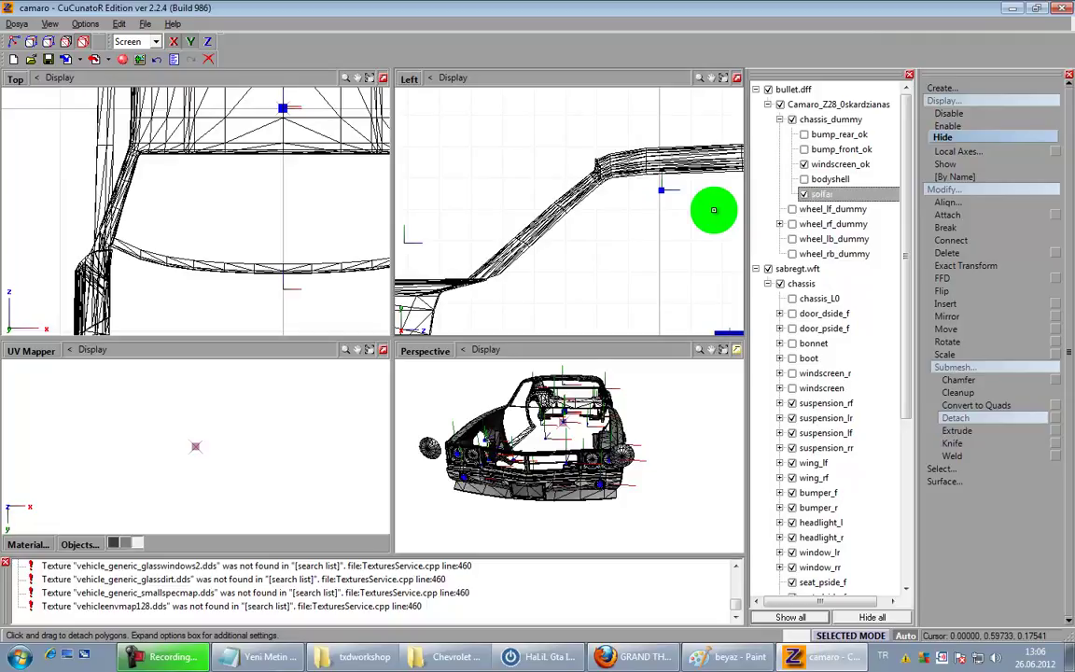
pyautogui.click(877, 181)
pyautogui.moveTo(881, 164); pyautogui.dragTo(669, 145)
pyautogui.write('sagfar')
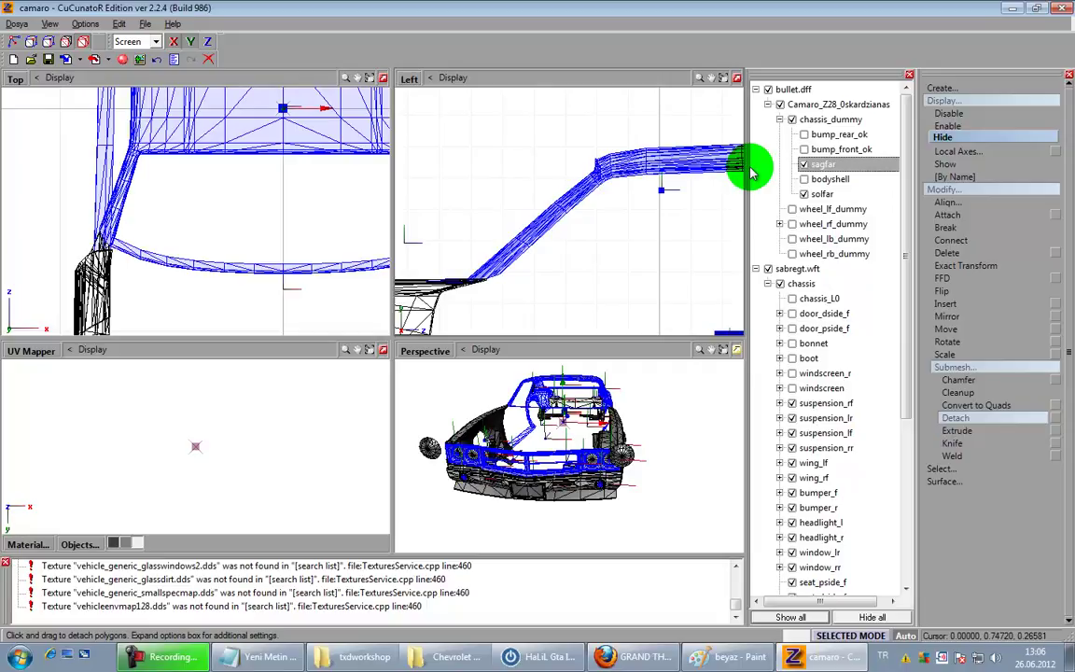
pyautogui.moveTo(753, 171); pyautogui.dragTo(838, 310)
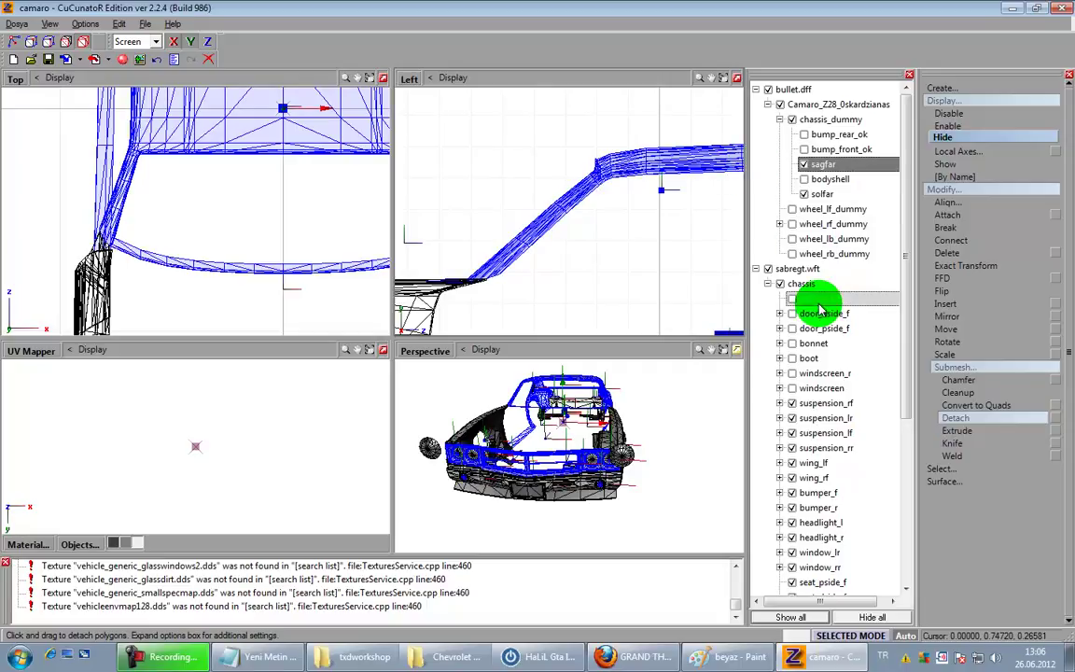
# Step: Show chassis_L0 in a maximised perspective view of the front lights, leave the Detach tool and save the model
pyautogui.click(793, 299)
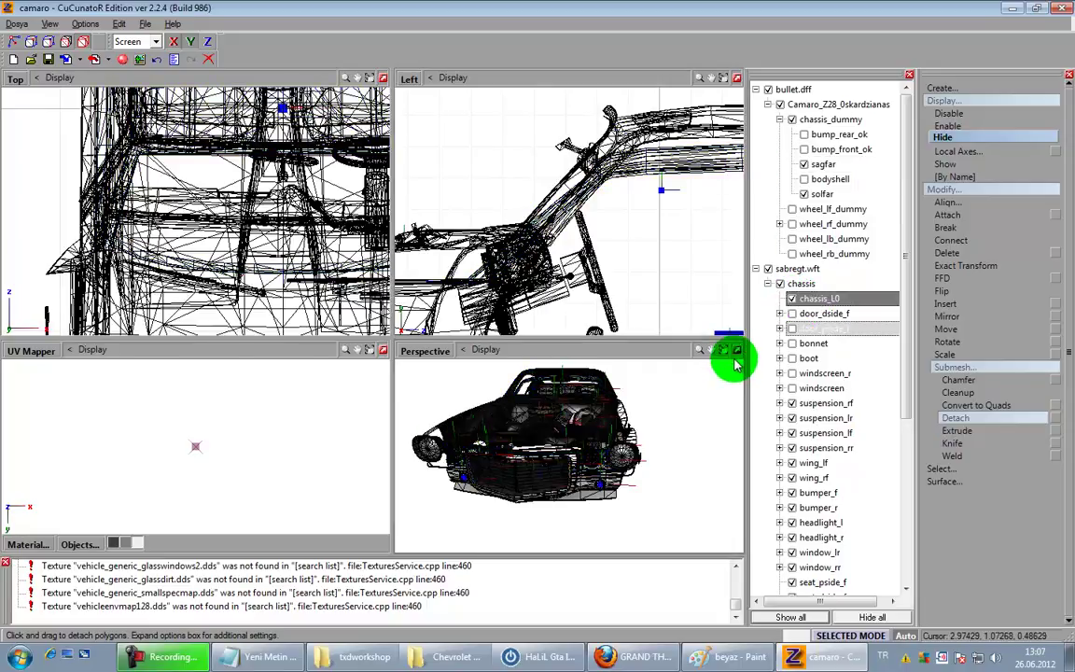
pyautogui.click(737, 350)
pyautogui.moveTo(671, 388); pyautogui.dragTo(663, 377, button='middle')
pyautogui.scroll(5, 605, 267)
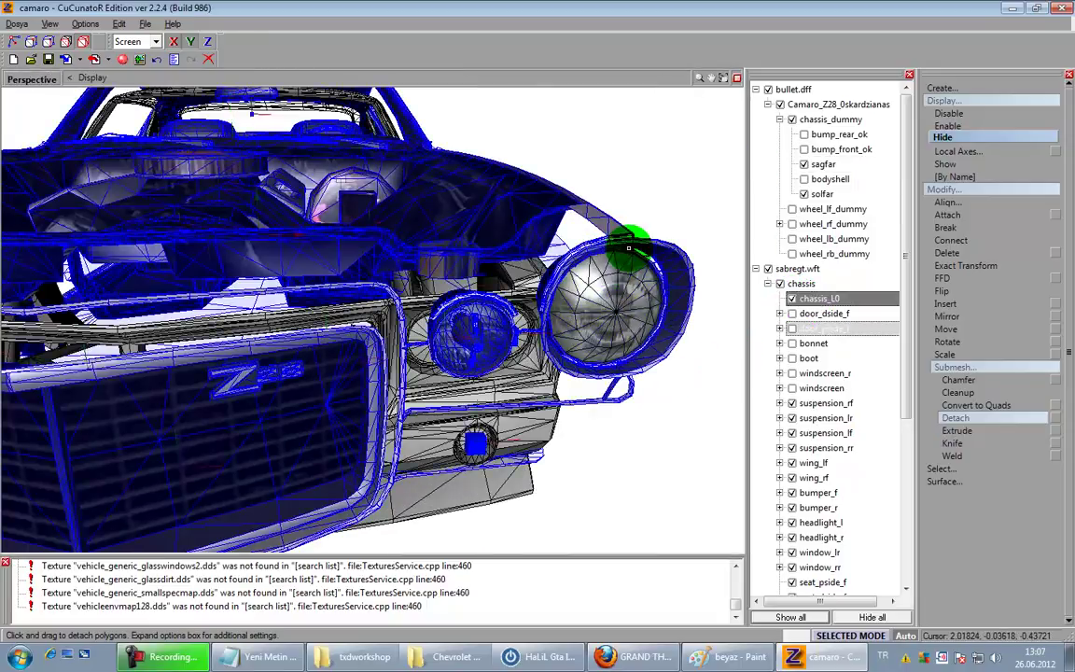
pyautogui.click(965, 331)
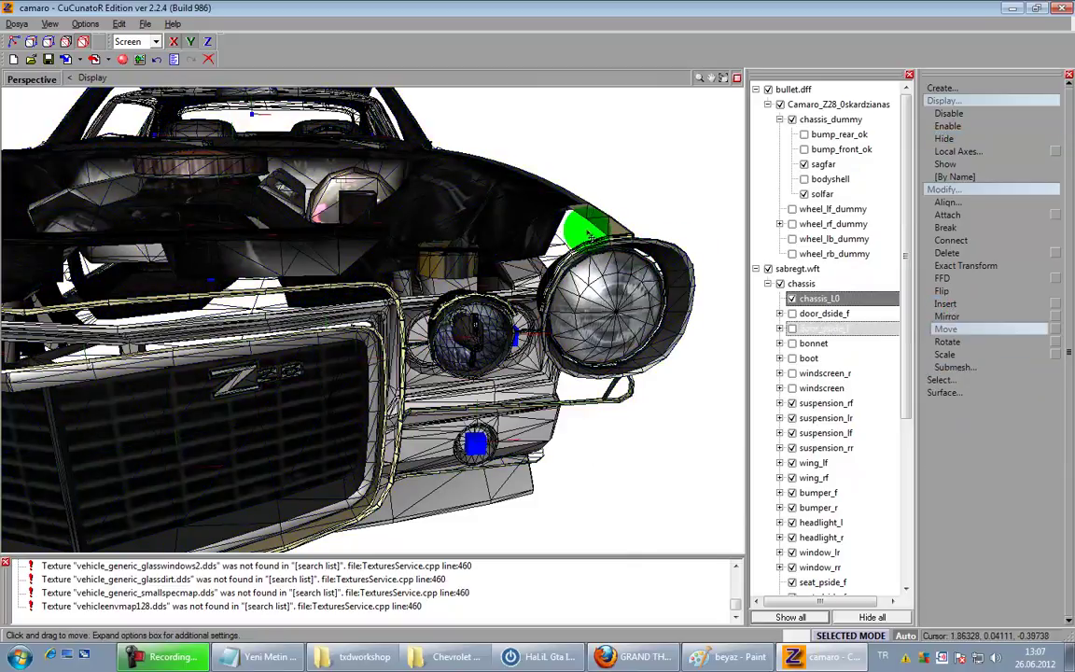
pyautogui.moveTo(499, 344)
pyautogui.mouseDown(button='middle')
pyautogui.moveTo(636, 240)
pyautogui.moveTo(658, 317)
pyautogui.mouseUp(button='middle')
pyautogui.click(49, 59)
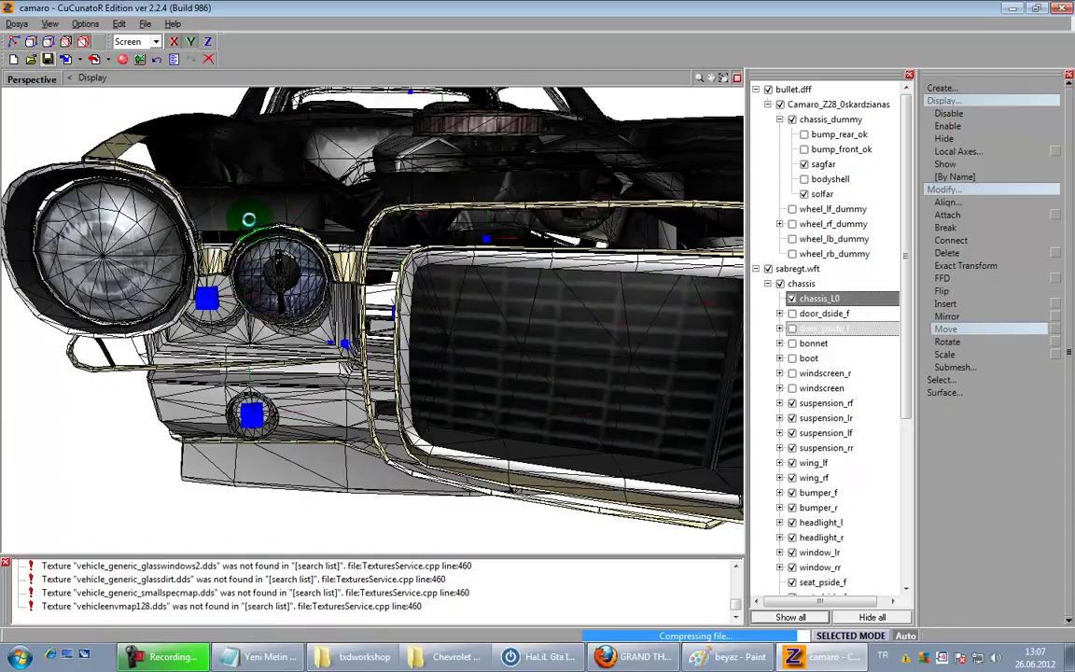
# Step: Select the inner lamp glass beside the solfar headlight as a separated group of chassis_L0 and detach it
pyautogui.click(83, 43)
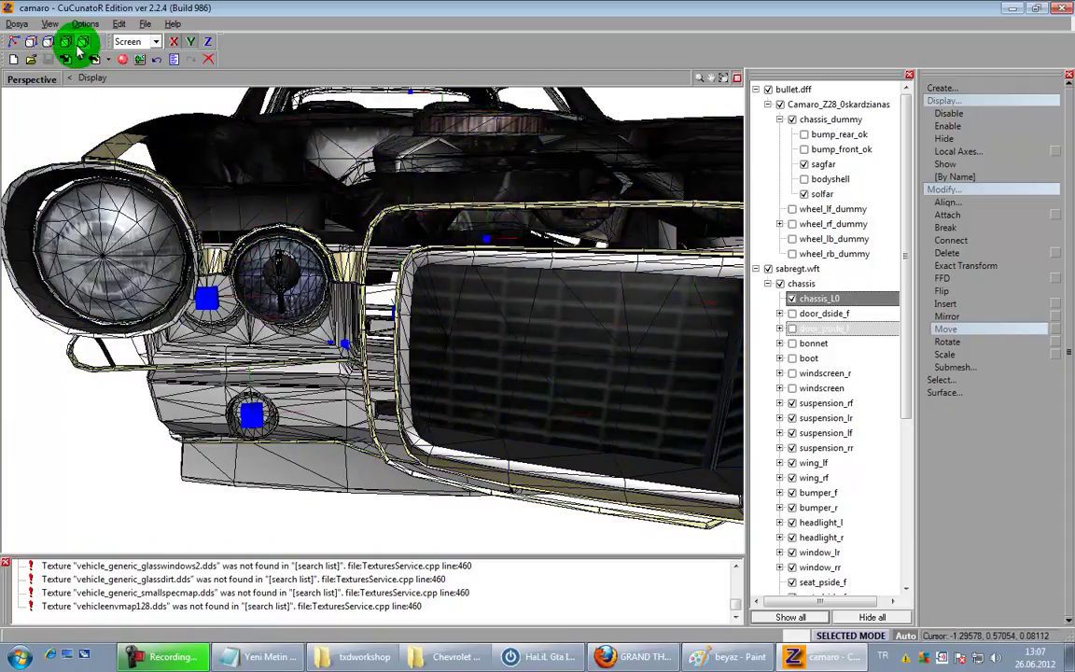
pyautogui.click(327, 297)
pyautogui.scroll(1, 295, 265)
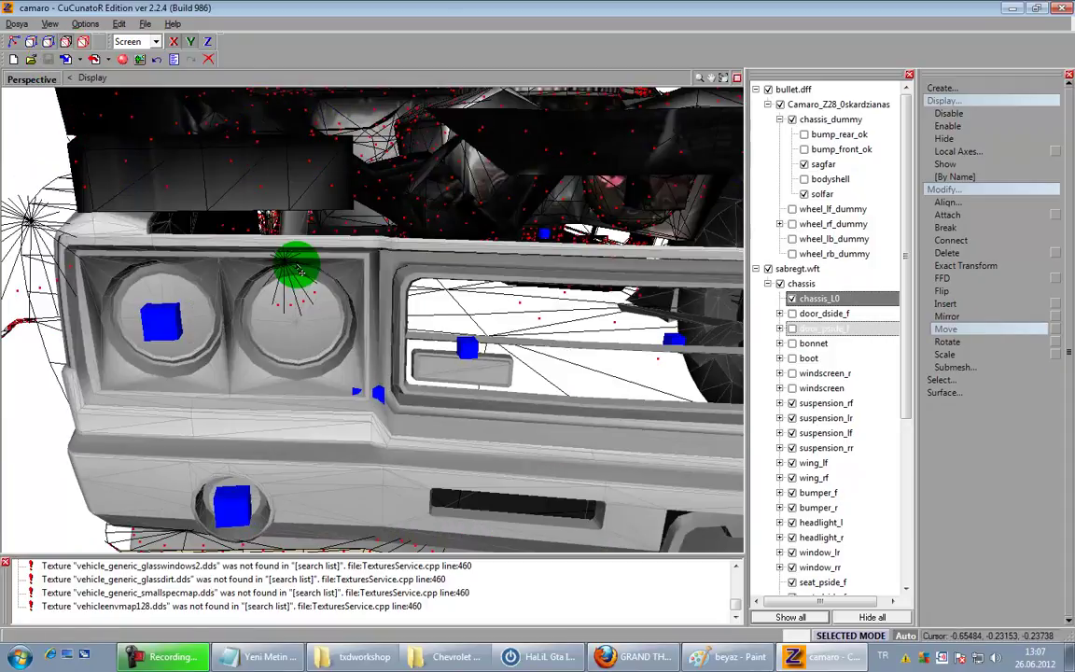
pyautogui.scroll(-1, 301, 269)
pyautogui.click(945, 380)
pyautogui.rightClick(383, 311)
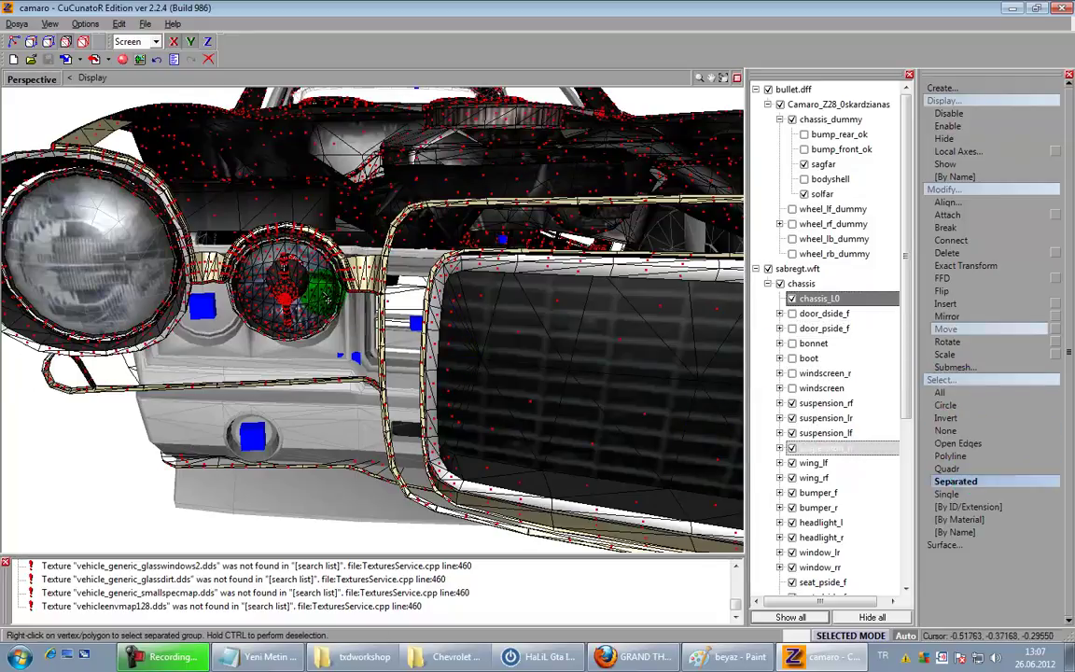
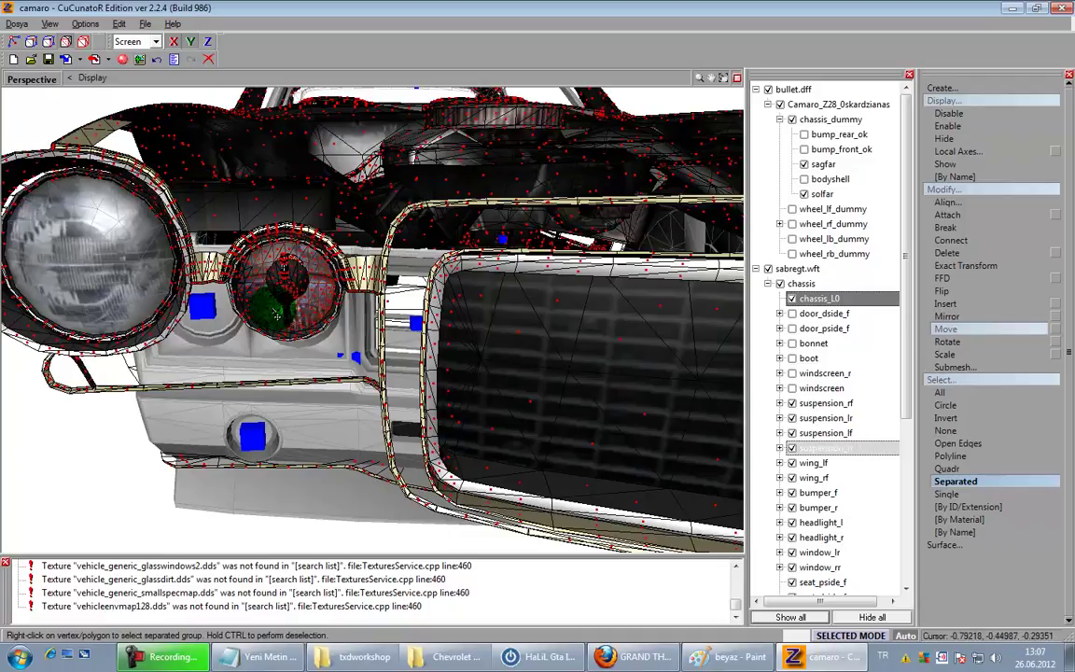
pyautogui.click(971, 368)
pyautogui.click(955, 417)
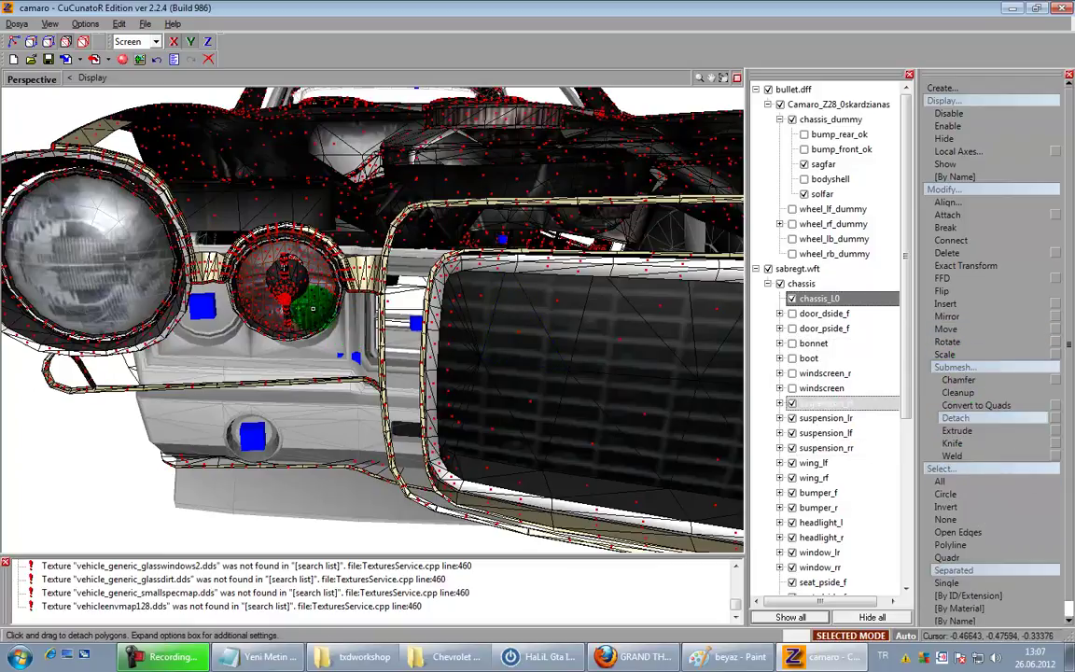
pyautogui.click(82, 45)
# Step: Hide the original chassis_L0 and attach the detached inner lamp glass to solfar
pyautogui.moveTo(95, 113); pyautogui.dragTo(113, 127, button='middle')
pyautogui.press('space')
pyautogui.click(793, 299)
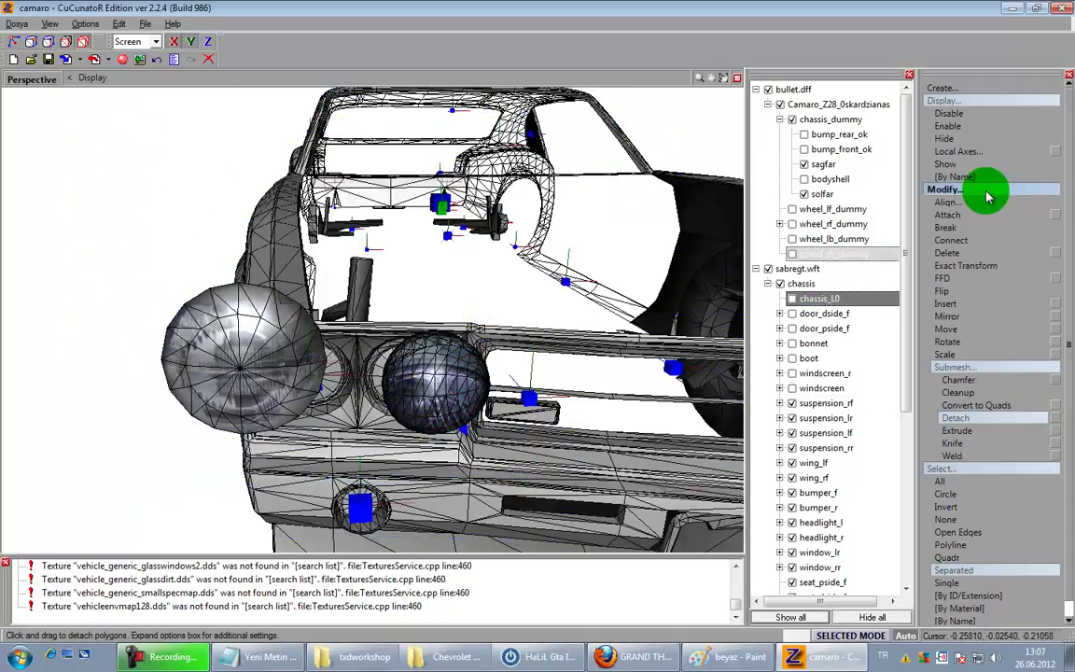
pyautogui.click(962, 215)
pyautogui.moveTo(909, 383); pyautogui.dragTo(911, 562)
pyautogui.moveTo(843, 583); pyautogui.dragTo(827, 194)
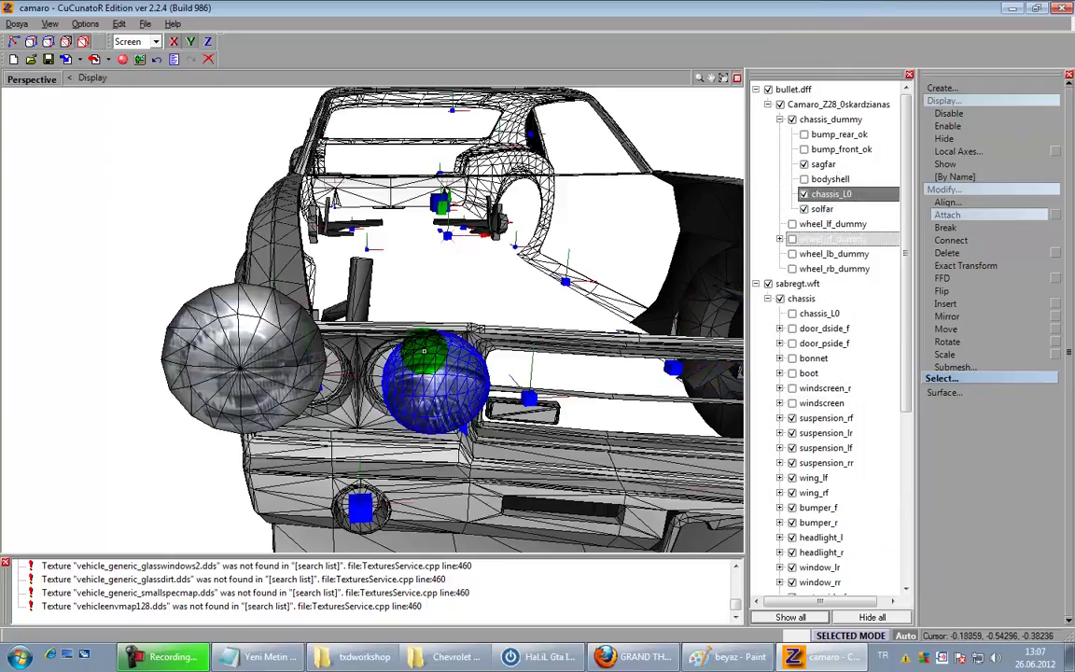
pyautogui.click(289, 350)
# Step: Show chassis_L0 again and detach the inner lamp glass beside the sagfar headlight as a separated group
pyautogui.moveTo(576, 379); pyautogui.dragTo(455, 353, button='middle')
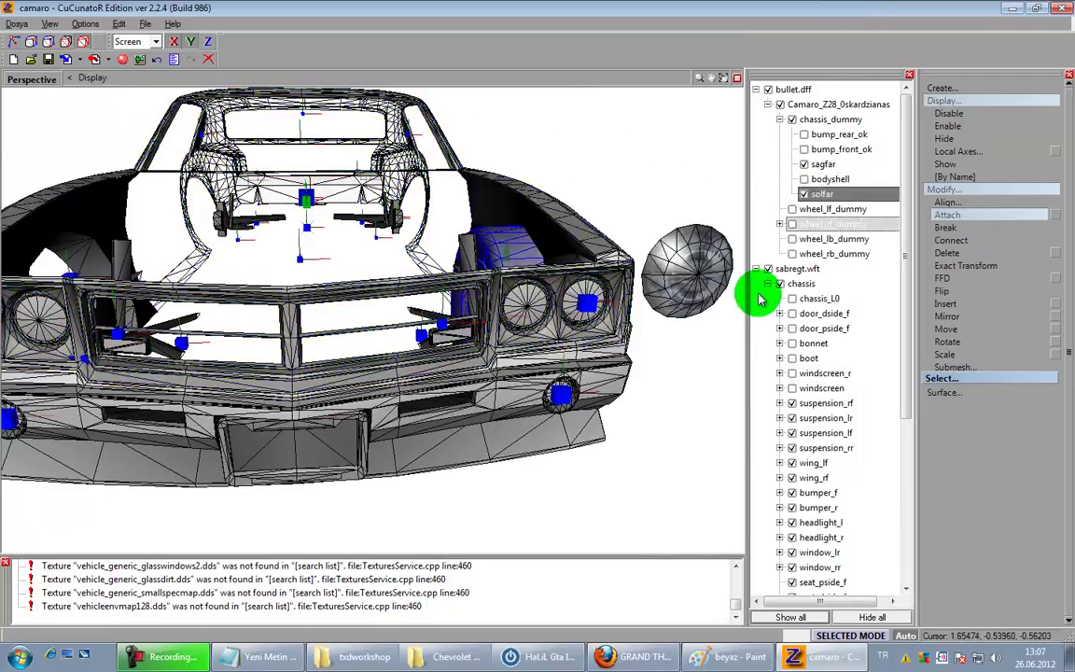
pyautogui.click(792, 299)
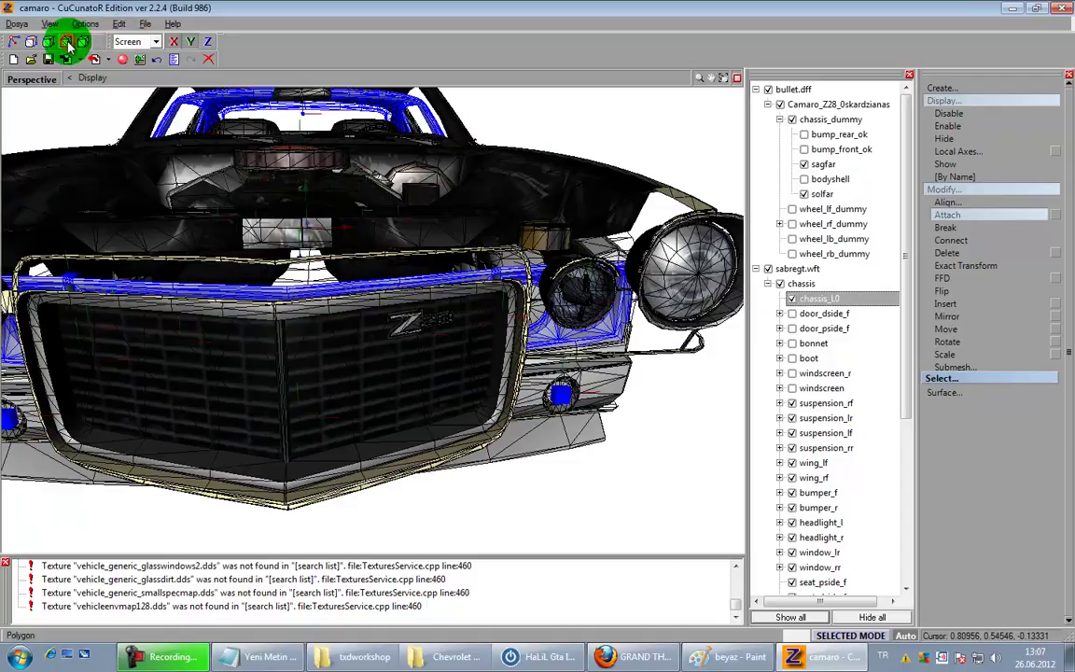
pyautogui.click(67, 44)
pyautogui.click(706, 208)
pyautogui.scroll(2, 704, 211)
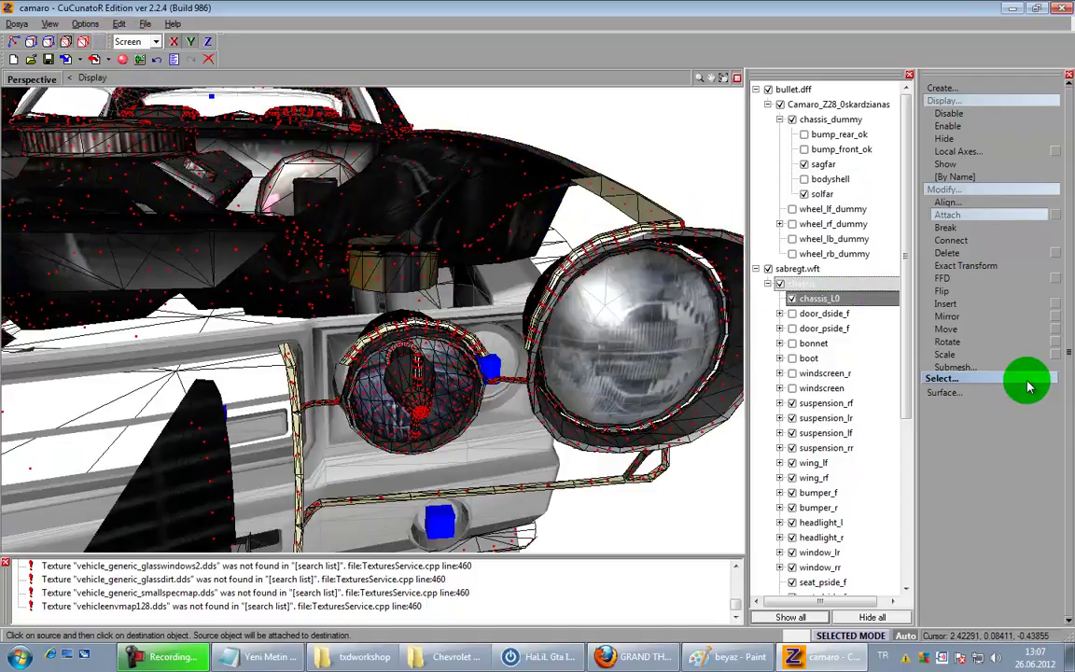
pyautogui.click(987, 423)
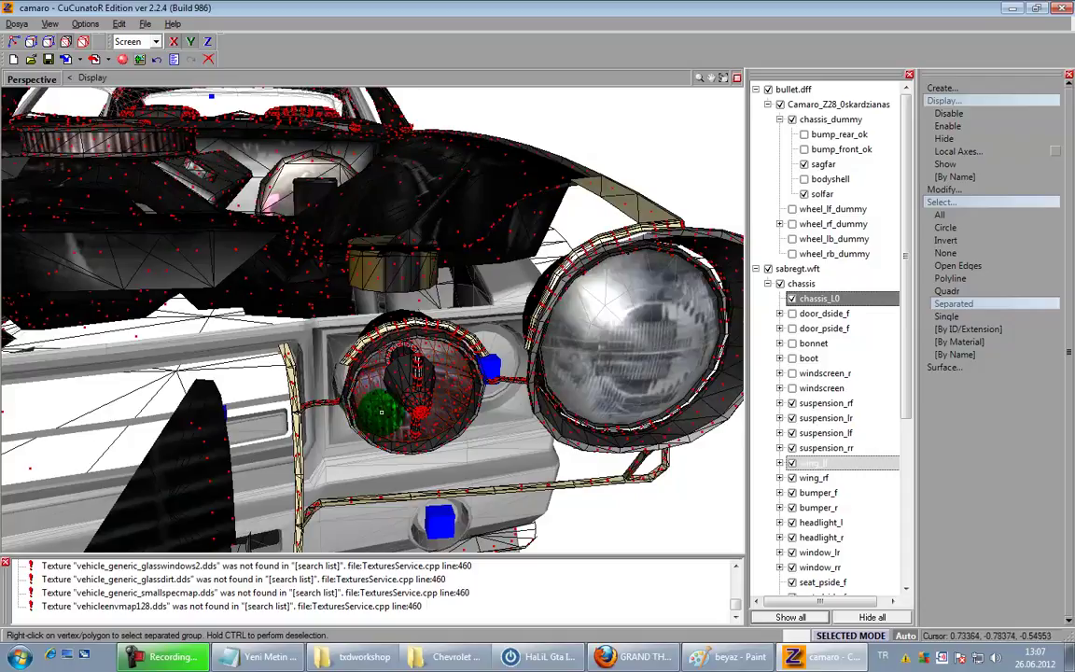
pyautogui.click(961, 189)
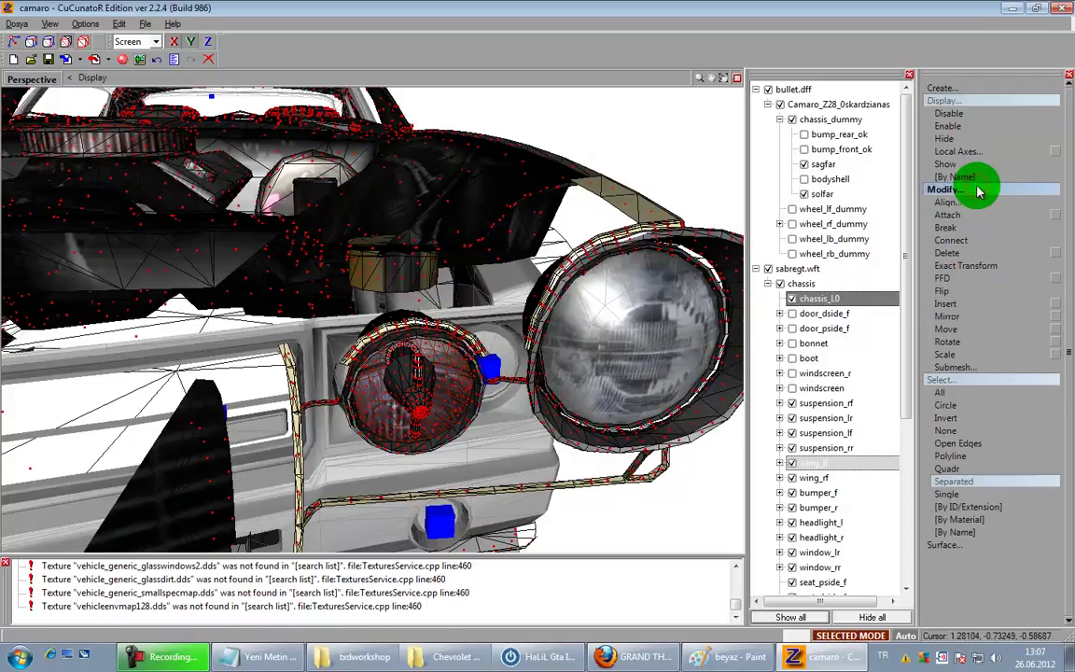
pyautogui.click(971, 365)
pyautogui.click(955, 417)
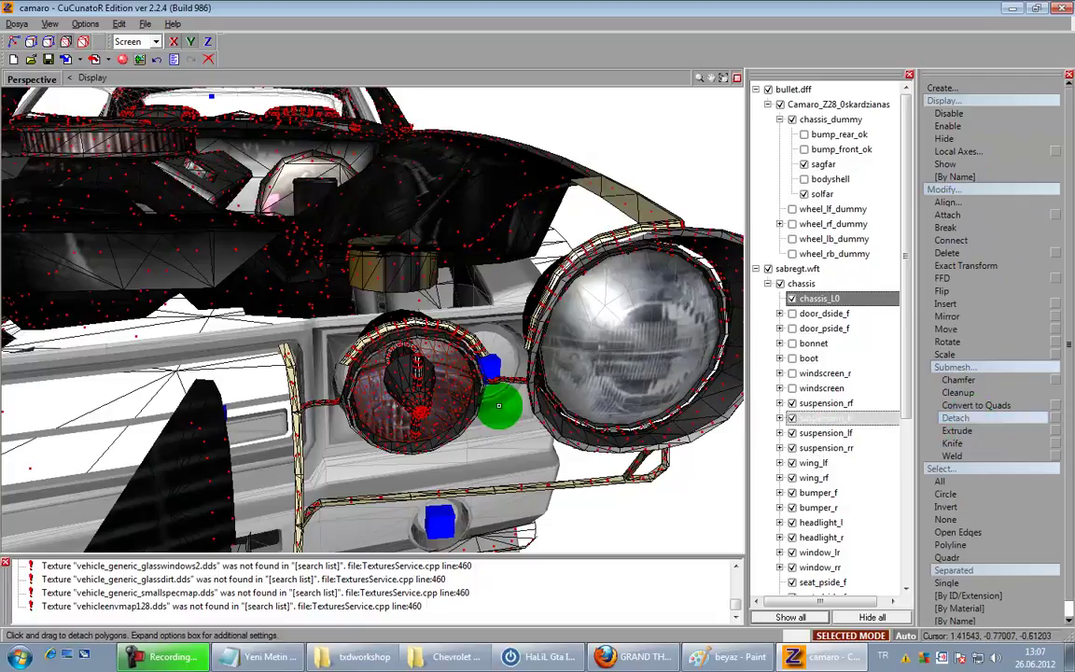
pyautogui.click(359, 292)
pyautogui.click(138, 60)
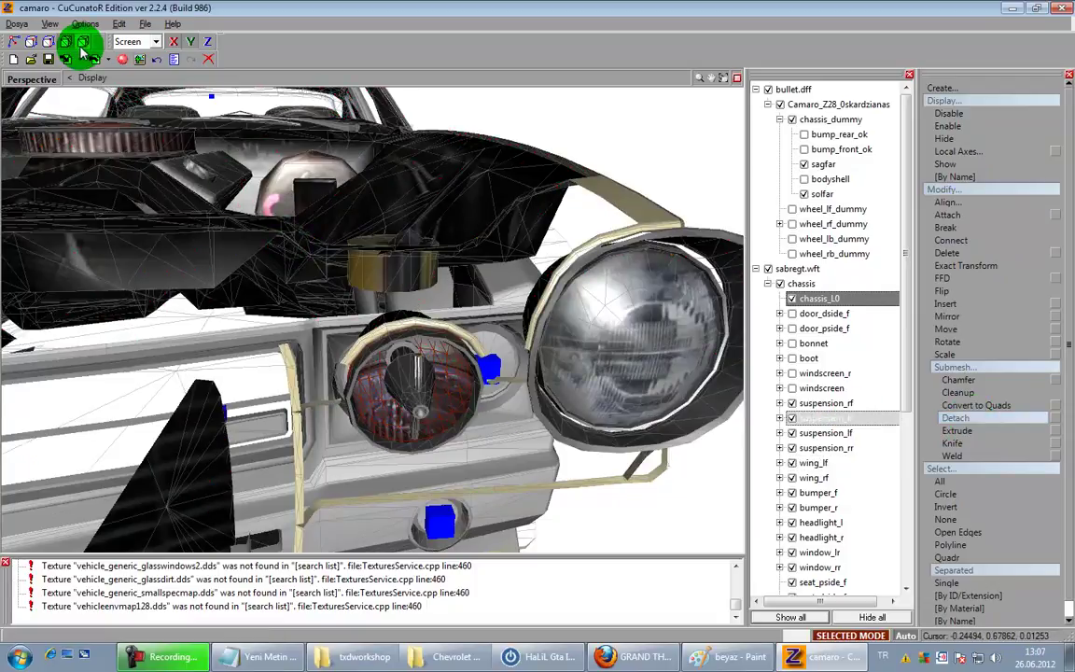
pyautogui.click(81, 45)
# Step: Hide chassis_L0, attach the second detached inner lamp glass to sagfar, and save the model
pyautogui.scroll(-4, 620, 416)
pyautogui.press('space')
pyautogui.click(1020, 369)
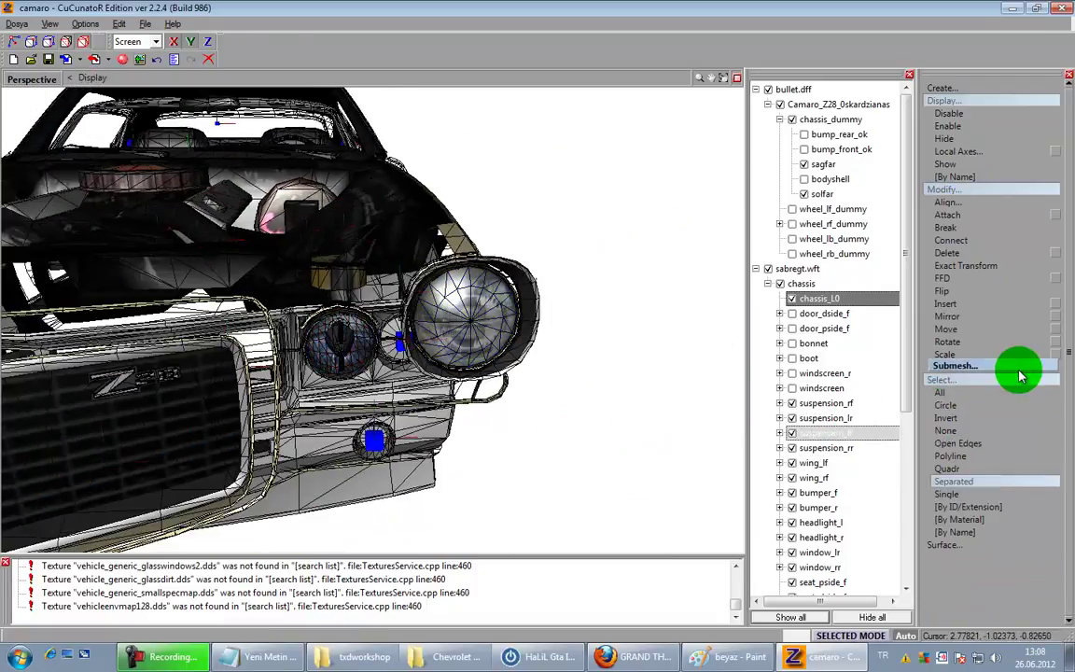
pyautogui.click(947, 382)
pyautogui.click(792, 298)
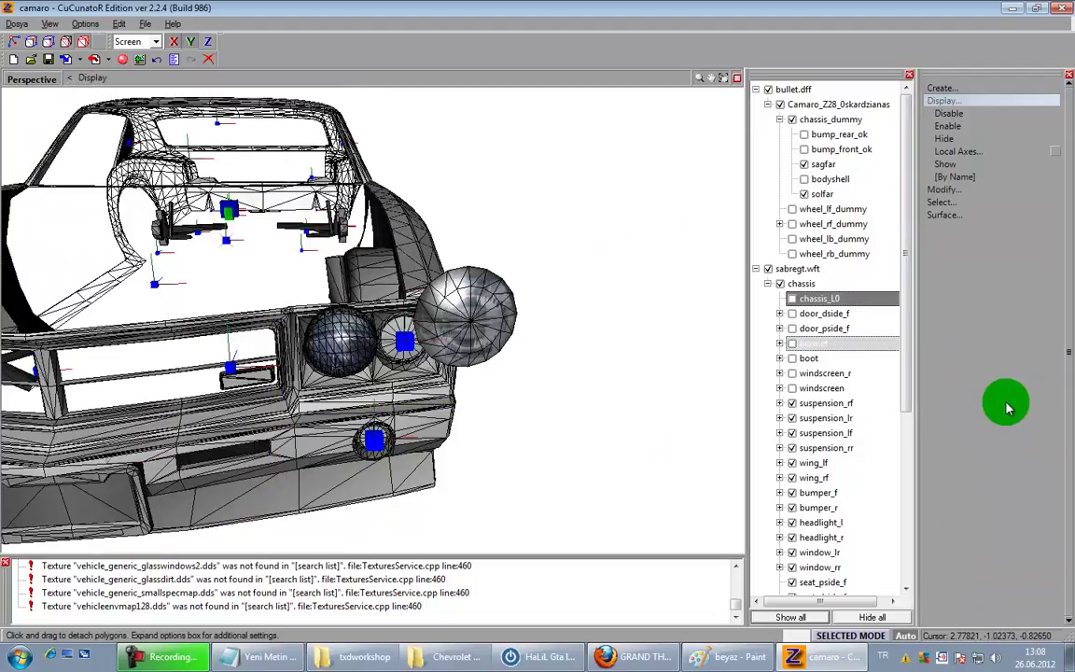
pyautogui.moveTo(912, 390); pyautogui.dragTo(888, 576)
pyautogui.moveTo(827, 13); pyautogui.dragTo(840, 181)
pyautogui.click(944, 190)
pyautogui.click(948, 214)
pyautogui.moveTo(515, 316); pyautogui.dragTo(495, 286, button='middle')
pyautogui.click(180, 96)
pyautogui.click(288, 104)
pyautogui.moveTo(294, 114); pyautogui.dragTo(391, 273, button='middle')
pyautogui.moveTo(585, 309); pyautogui.dragTo(612, 347, button='middle')
pyautogui.click(47, 59)
# Step: Expand suspension_rf, suspension_lr, suspension_lf and suspension_rr in the sabregt.wft hierarchy to reach their L0 and L1 meshes
pyautogui.click(854, 403)
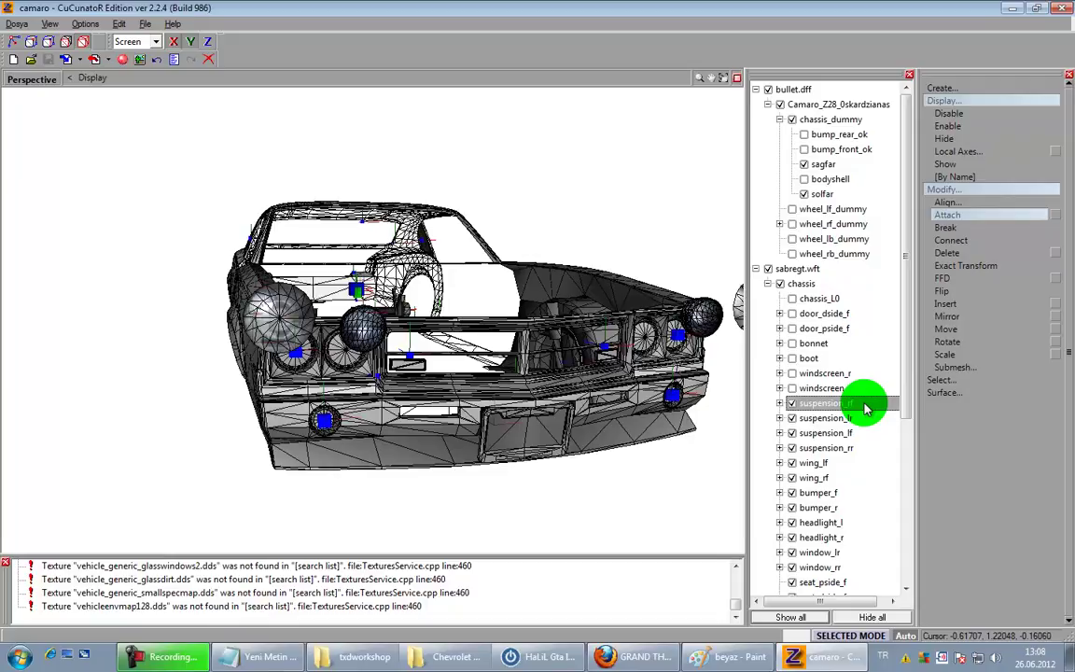
pyautogui.moveTo(634, 408); pyautogui.dragTo(174, 429, button='middle')
pyautogui.scroll(2, 619, 427)
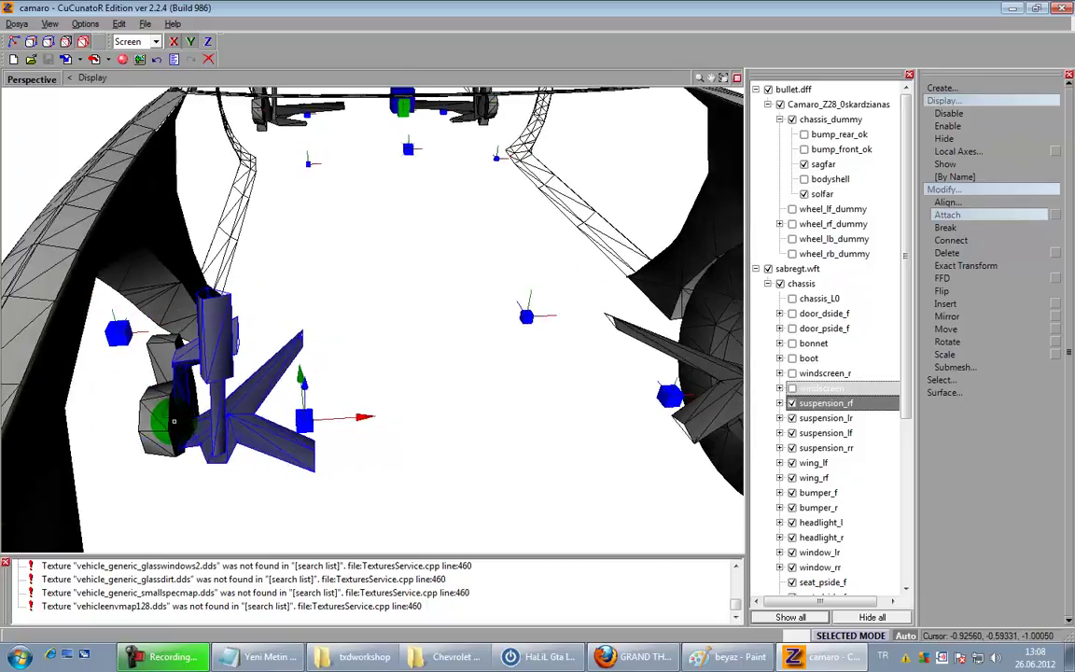
pyautogui.click(780, 402)
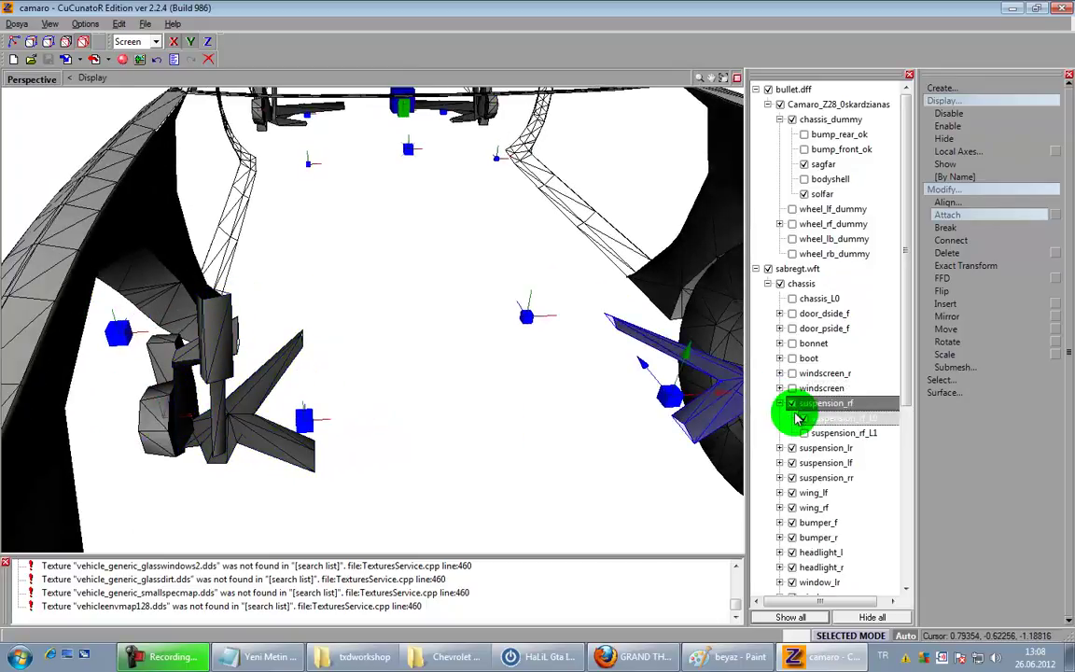
pyautogui.click(780, 448)
pyautogui.click(781, 493)
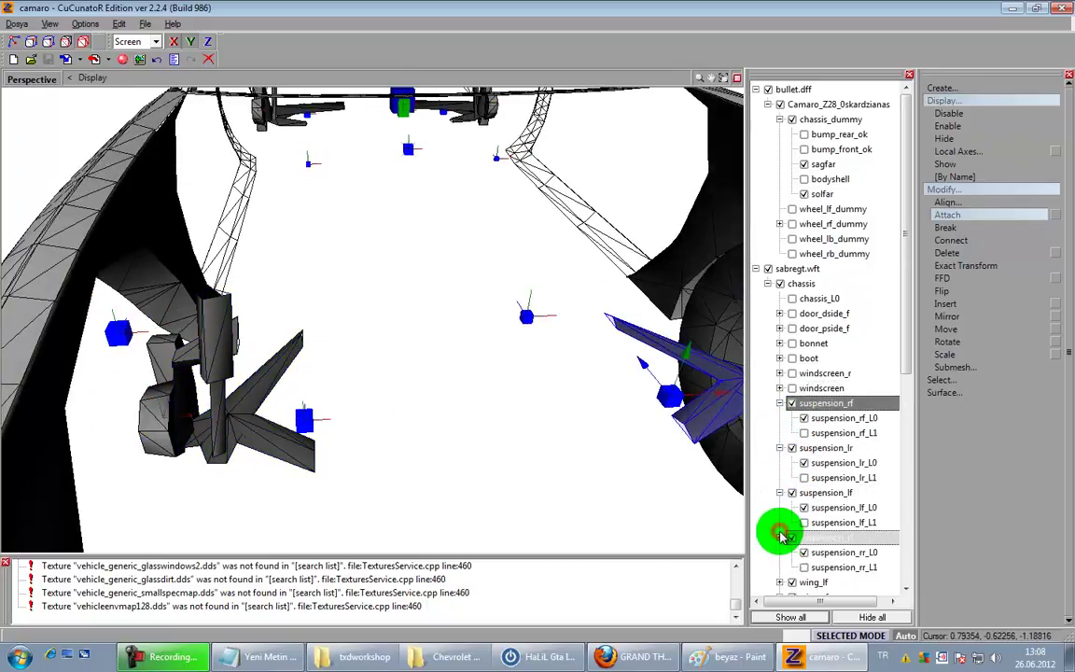
pyautogui.click(781, 538)
# Step: Check which part wing_lf is in the model, and delete both wing_lf and wing_rf from the sabregt.wft chassis
pyautogui.scroll(-2, 803, 511)
pyautogui.rightClick(829, 493)
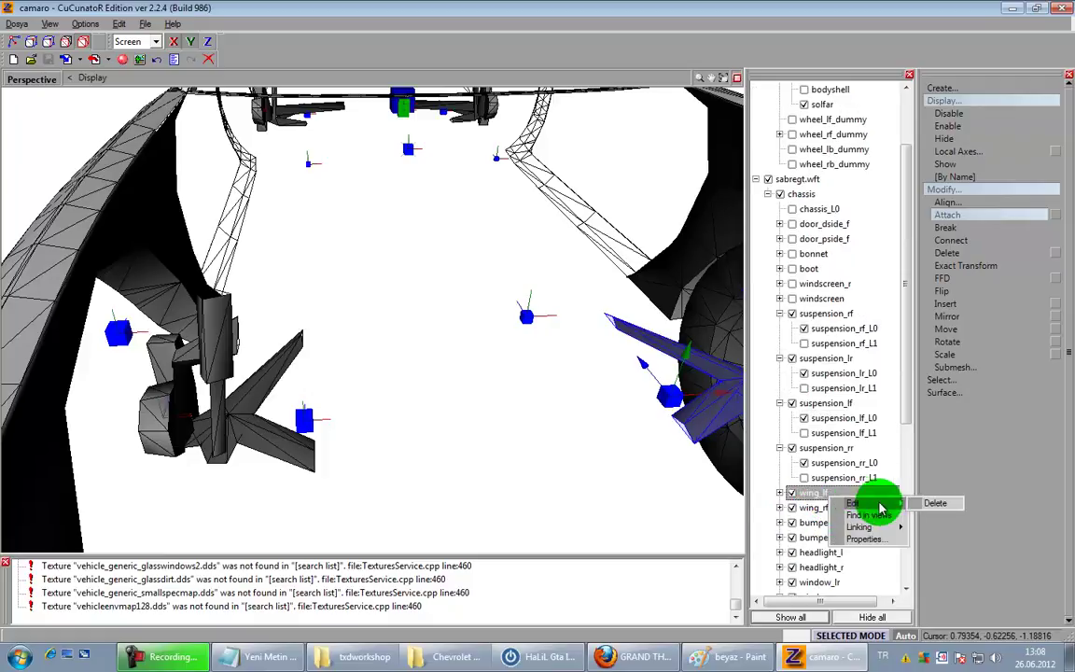
pyautogui.click(821, 481)
pyautogui.scroll(-4, 819, 493)
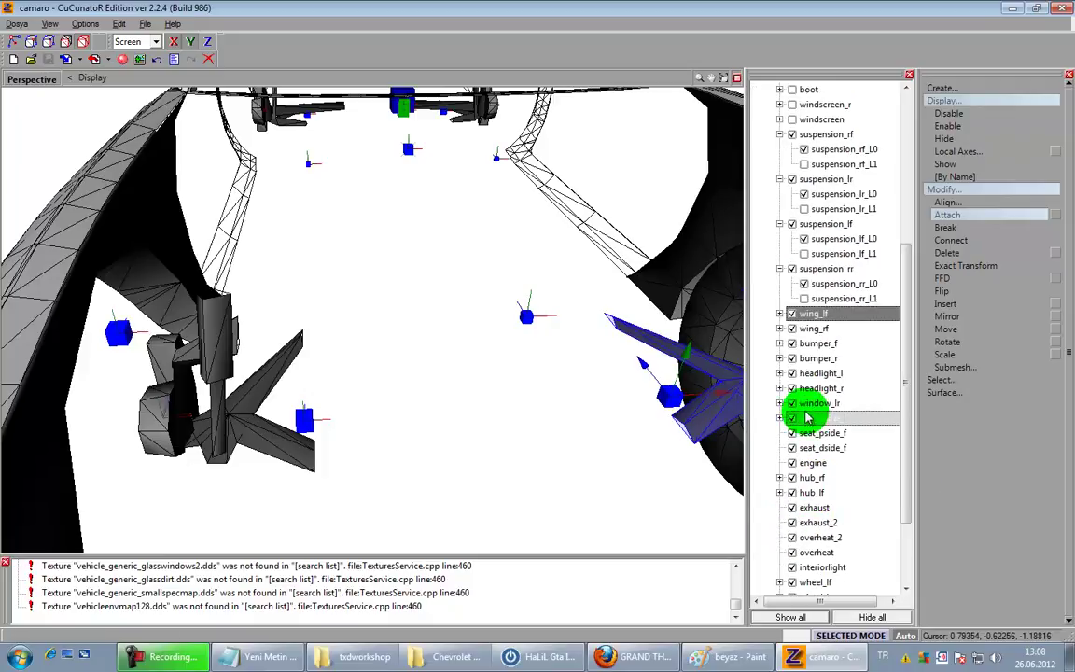
pyautogui.scroll(-4, 163, 435)
pyautogui.moveTo(215, 435); pyautogui.dragTo(419, 448, button='middle')
pyautogui.click(792, 313)
pyautogui.click(792, 313)
pyautogui.click(581, 334)
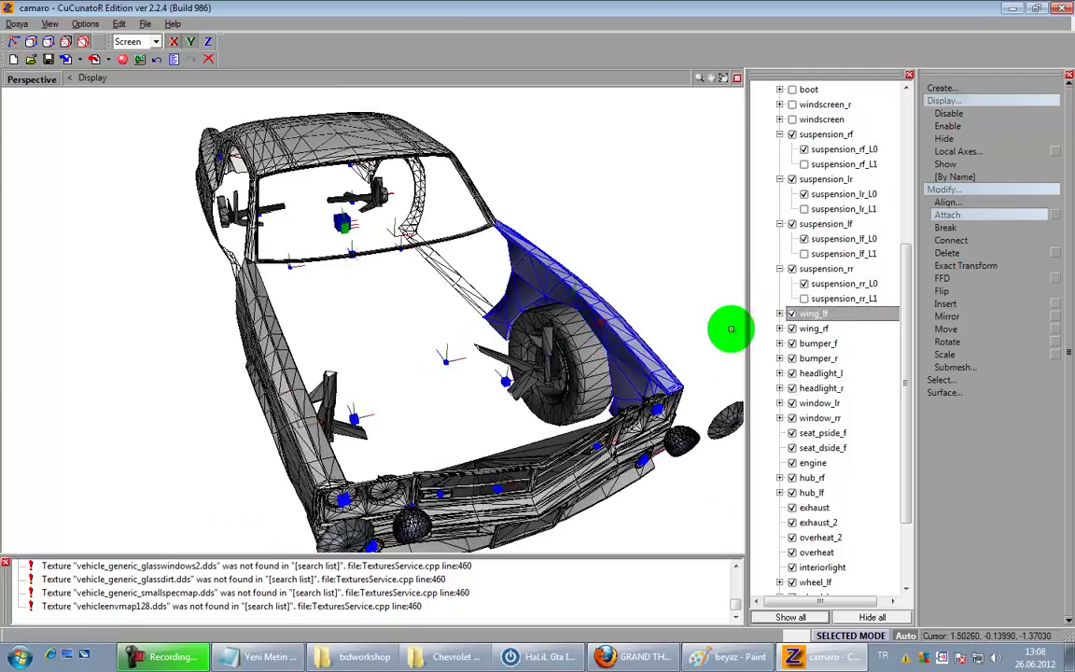
pyautogui.rightClick(833, 316)
pyautogui.moveTo(868, 320)
pyautogui.click(924, 322)
pyautogui.scroll(-5, 887, 360)
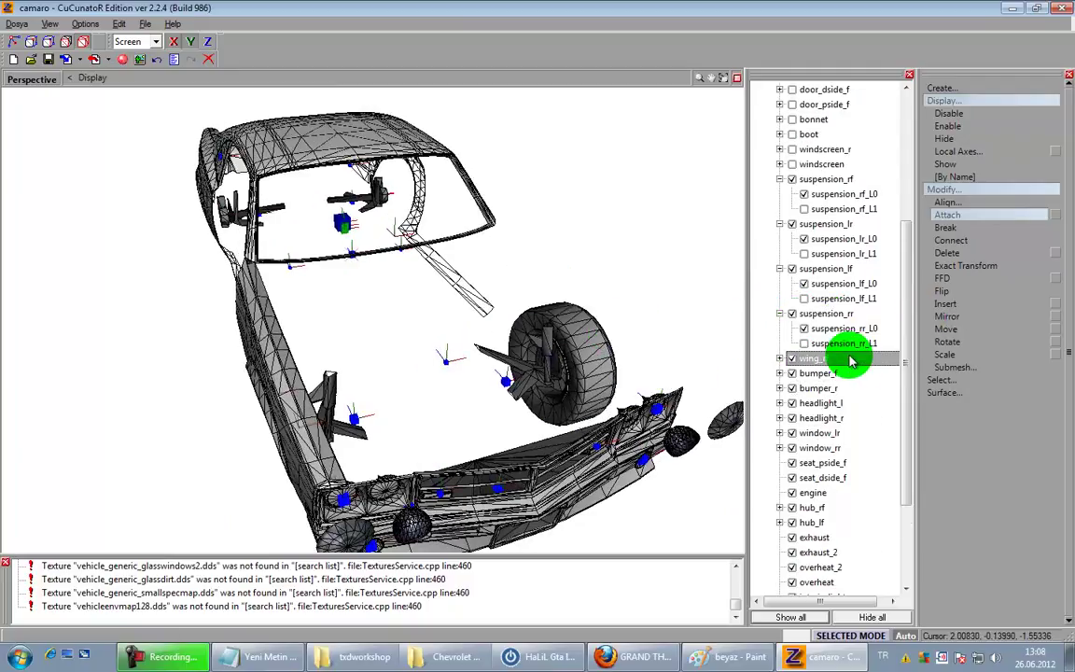
pyautogui.rightClick(885, 362)
pyautogui.click(946, 370)
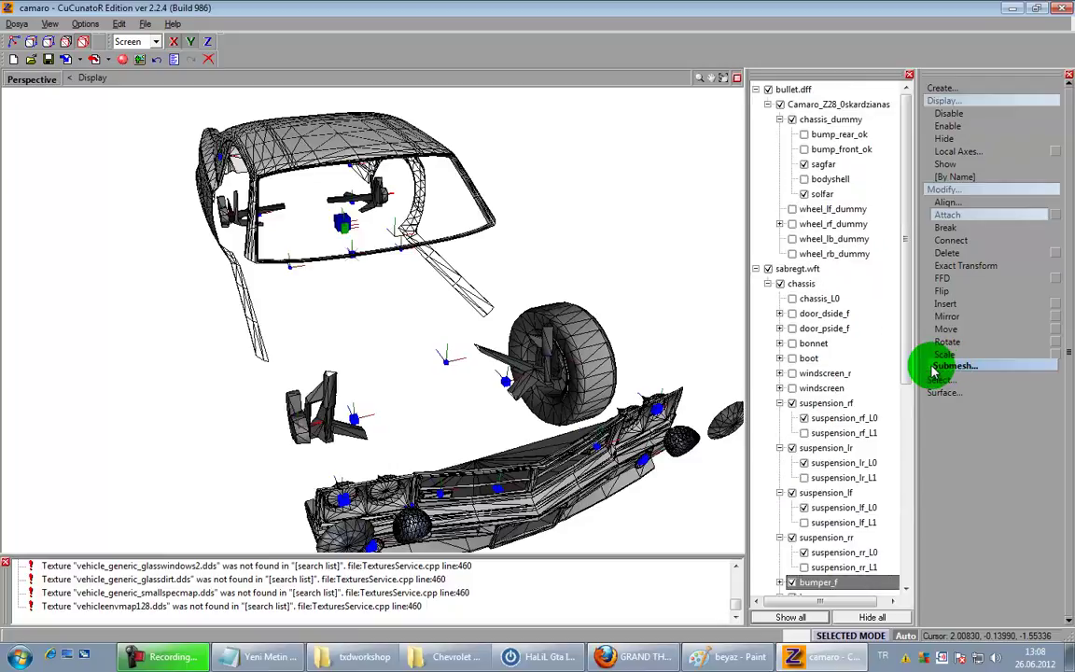
# Step: Delete the low-detail meshes suspension_rf_L1 and suspension_lr_L1
pyautogui.rightClick(857, 434)
pyautogui.moveTo(894, 445)
pyautogui.click(949, 447)
pyautogui.scroll(-3, 844, 438)
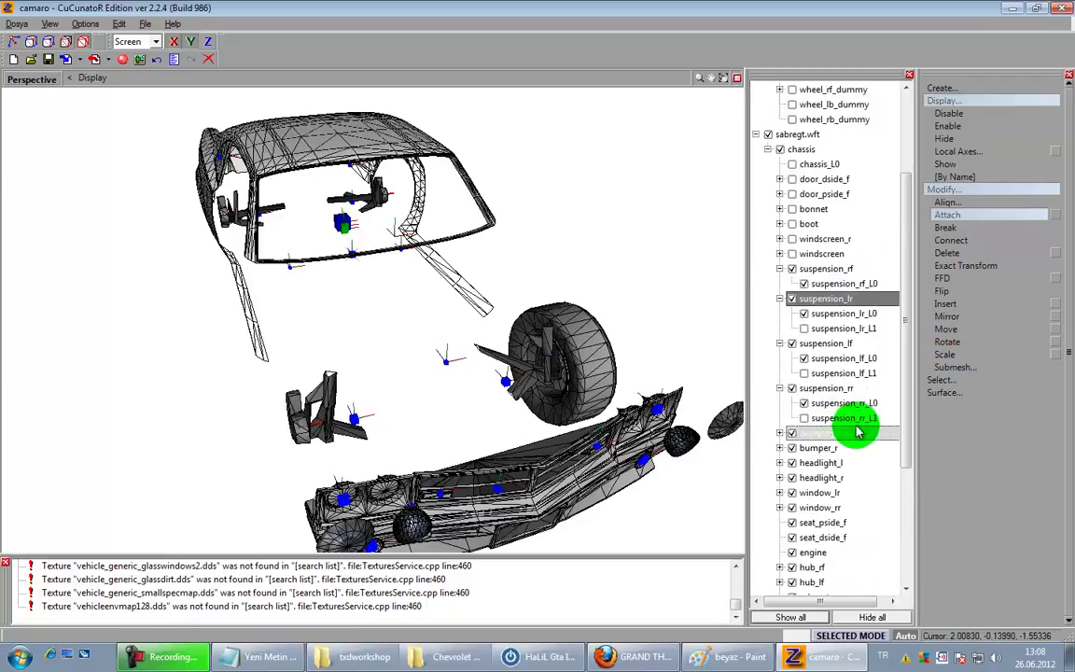
pyautogui.rightClick(870, 332)
pyautogui.moveTo(907, 353)
pyautogui.click(954, 354)
# Step: Delete the low-detail meshes suspension_lf_L1 and suspension_rr_L1
pyautogui.scroll(-3, 873, 402)
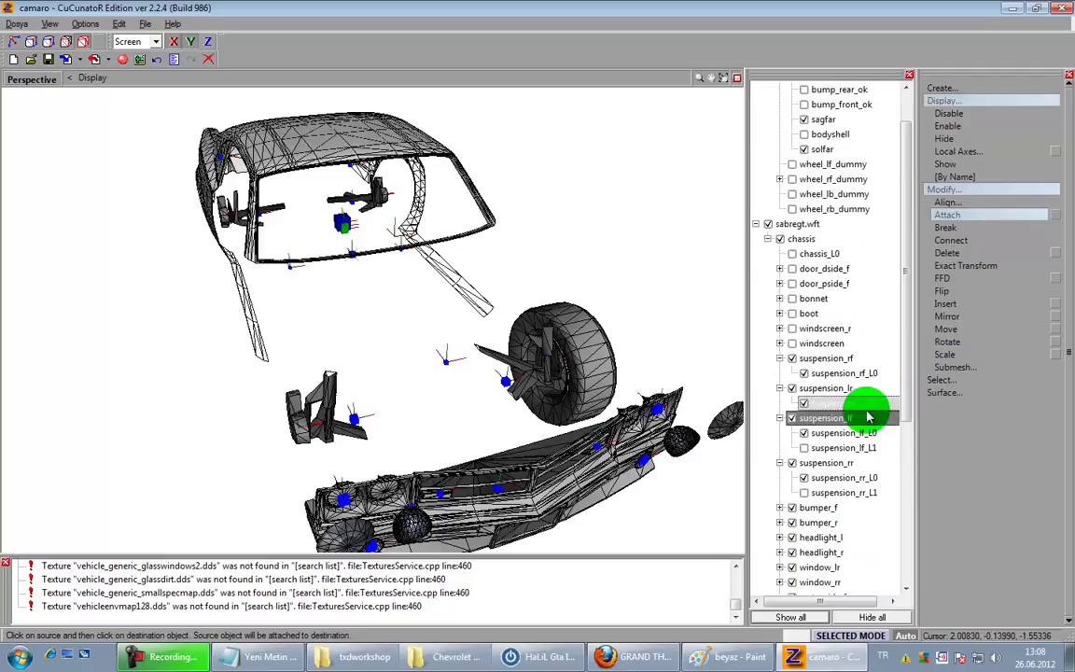
pyautogui.rightClick(874, 450)
pyautogui.moveTo(908, 469)
pyautogui.click(948, 471)
pyautogui.scroll(-4, 938, 473)
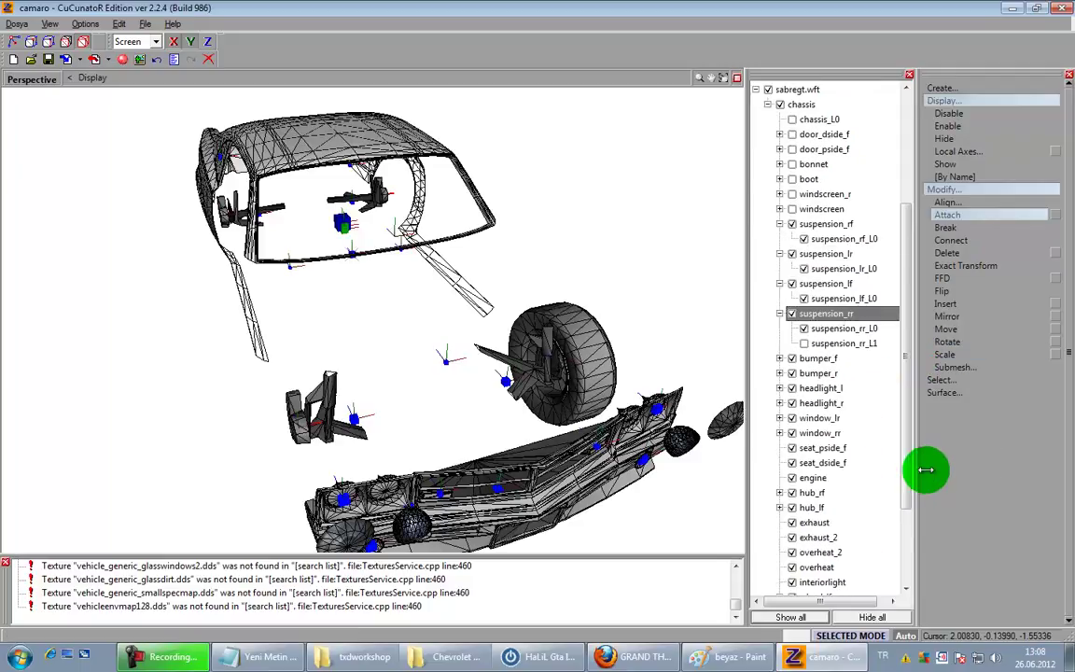
pyautogui.rightClick(872, 348)
pyautogui.moveTo(907, 362)
pyautogui.click(971, 365)
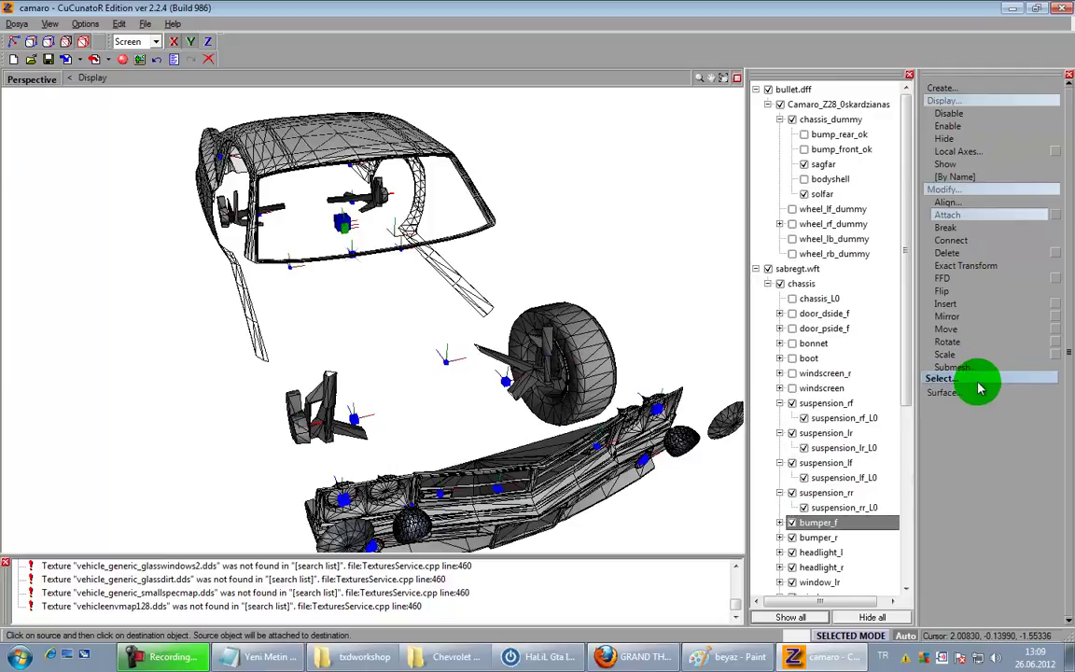
# Step: Select the suspension meshes at the wheel positions one by one with the Single selection mode
pyautogui.click(979, 379)
pyautogui.click(987, 499)
pyautogui.scroll(3, 343, 446)
pyautogui.click(326, 380)
pyautogui.moveTo(489, 406); pyautogui.dragTo(465, 417, button='middle')
pyautogui.moveTo(477, 417)
pyautogui.mouseDown()
pyautogui.moveTo(355, 401)
pyautogui.moveTo(408, 383)
pyautogui.moveTo(591, 401)
pyautogui.moveTo(576, 432)
pyautogui.moveTo(680, 428)
pyautogui.moveTo(245, 402)
pyautogui.mouseUp()
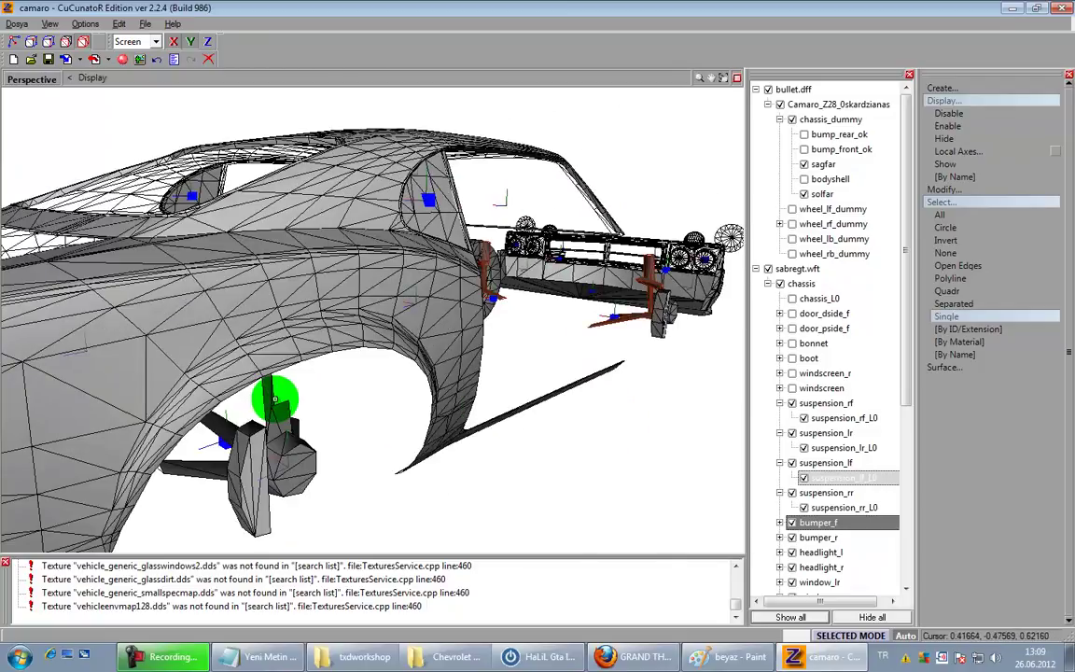
# Step: Open the Materials Editor and examine the names and textures of the car's paint and mesh materials
pyautogui.click(94, 59)
pyautogui.click(122, 63)
pyautogui.click(629, 229)
pyautogui.click(641, 219)
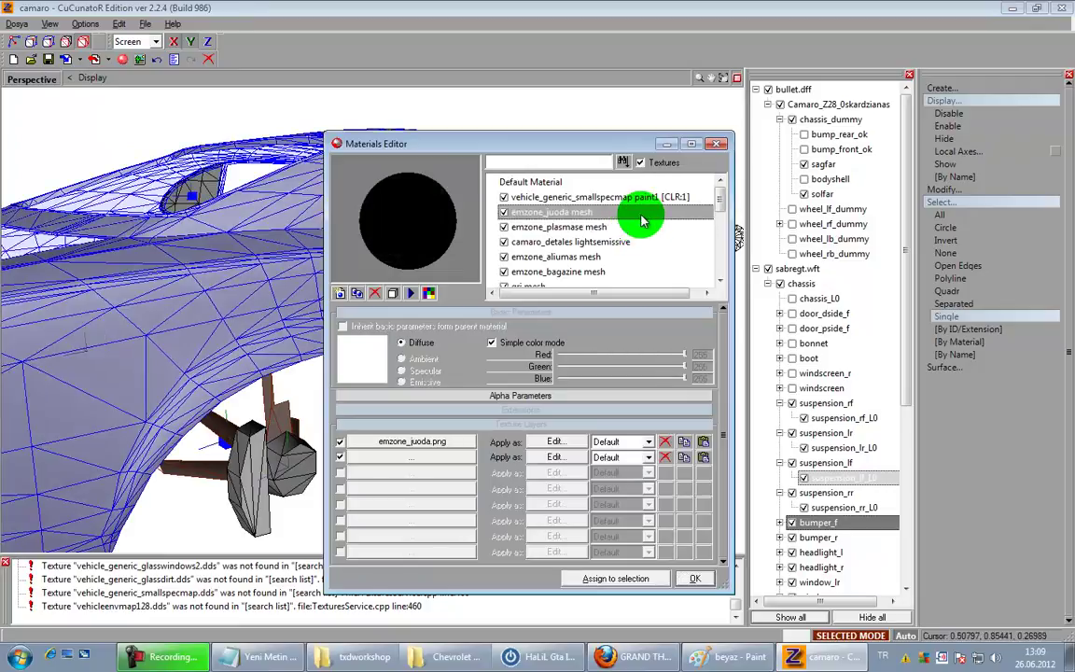
pyautogui.click(644, 232)
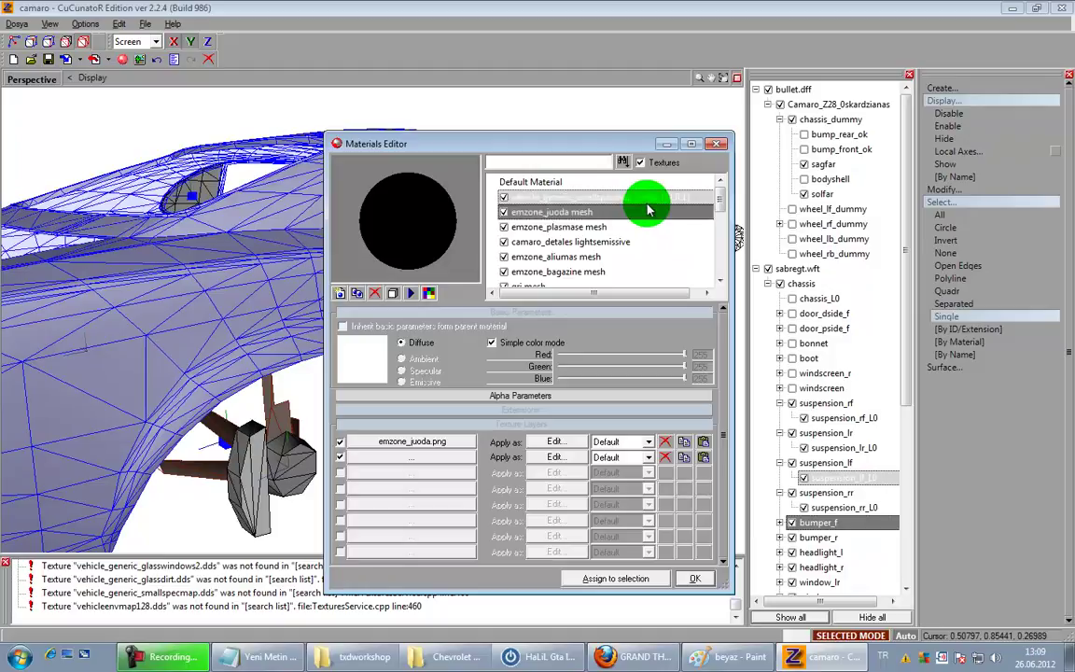
pyautogui.click(632, 202)
pyautogui.click(629, 227)
pyautogui.moveTo(627, 204)
pyautogui.mouseDown()
pyautogui.moveTo(616, 213)
pyautogui.moveTo(640, 202)
pyautogui.moveTo(648, 276)
pyautogui.moveTo(429, 653)
pyautogui.moveTo(623, 295)
pyautogui.moveTo(542, 476)
pyautogui.mouseUp()
pyautogui.click(282, 403)
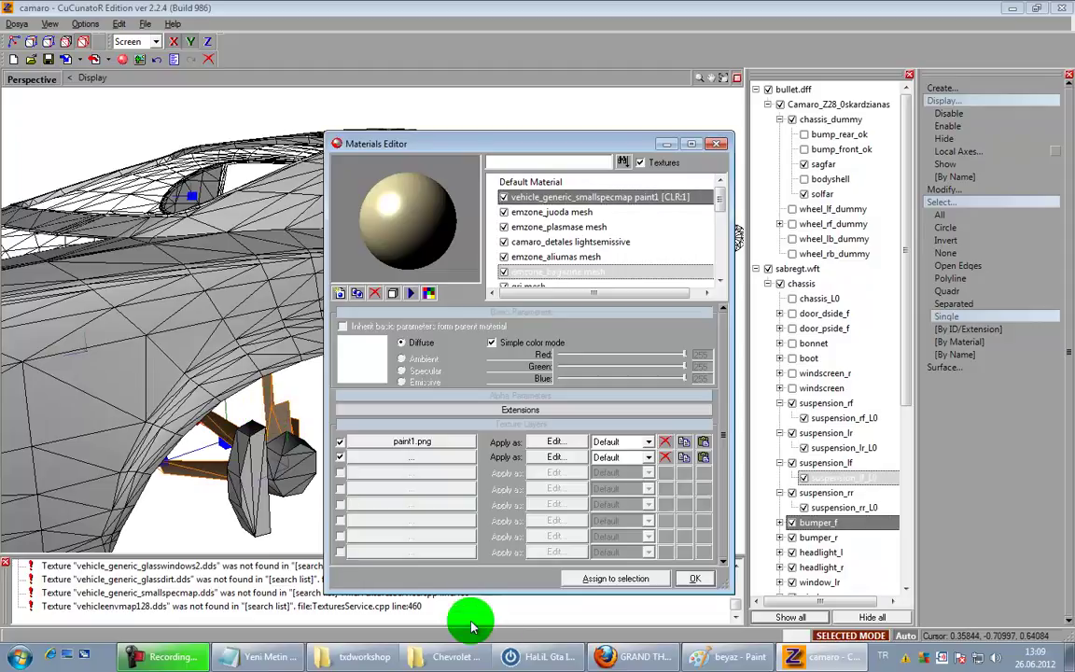
# Step: Launch a second ZModeler instance from its shortcut and import the banshee.wft model as a reference
pyautogui.click(464, 659)
pyautogui.hotkey('alt', 'Tab')
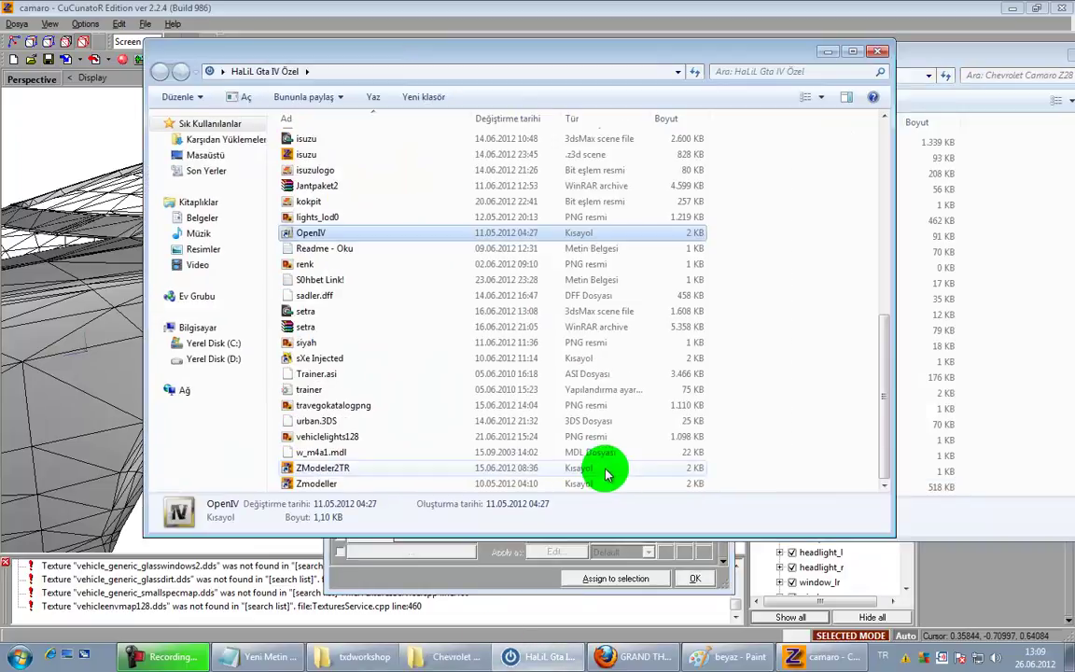
pyautogui.doubleClick(384, 484)
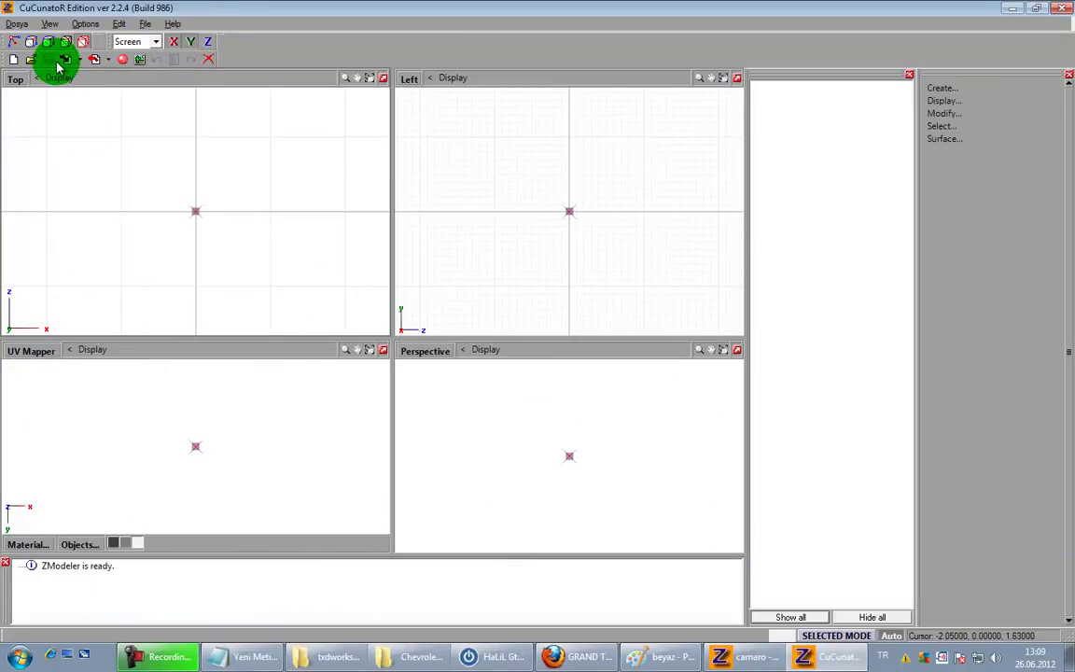
pyautogui.click(59, 65)
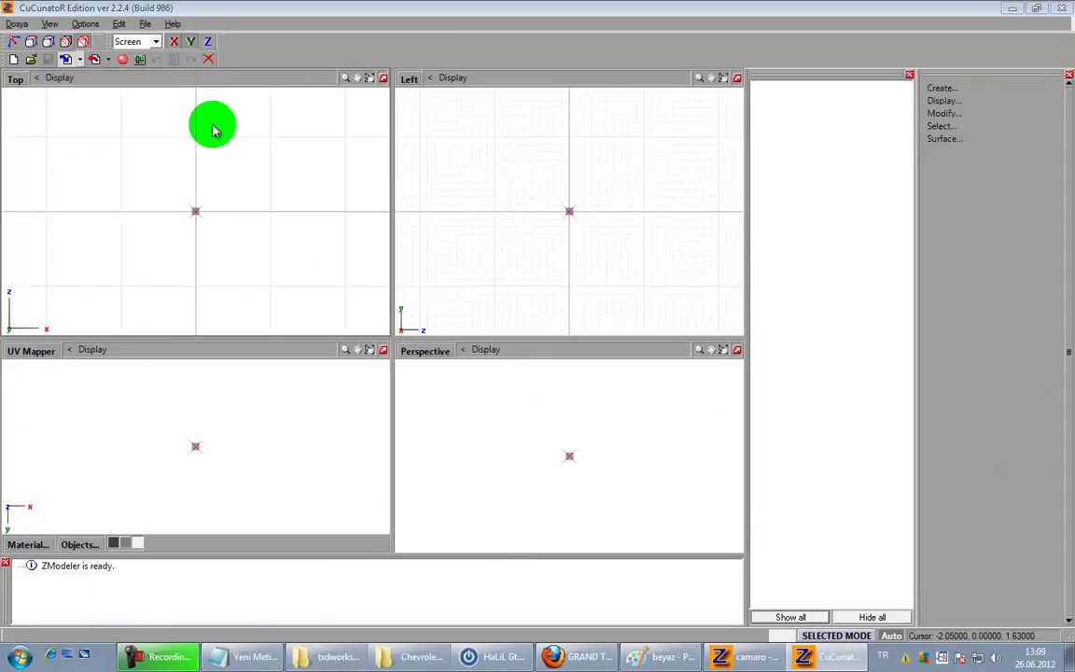
pyautogui.doubleClick(349, 239)
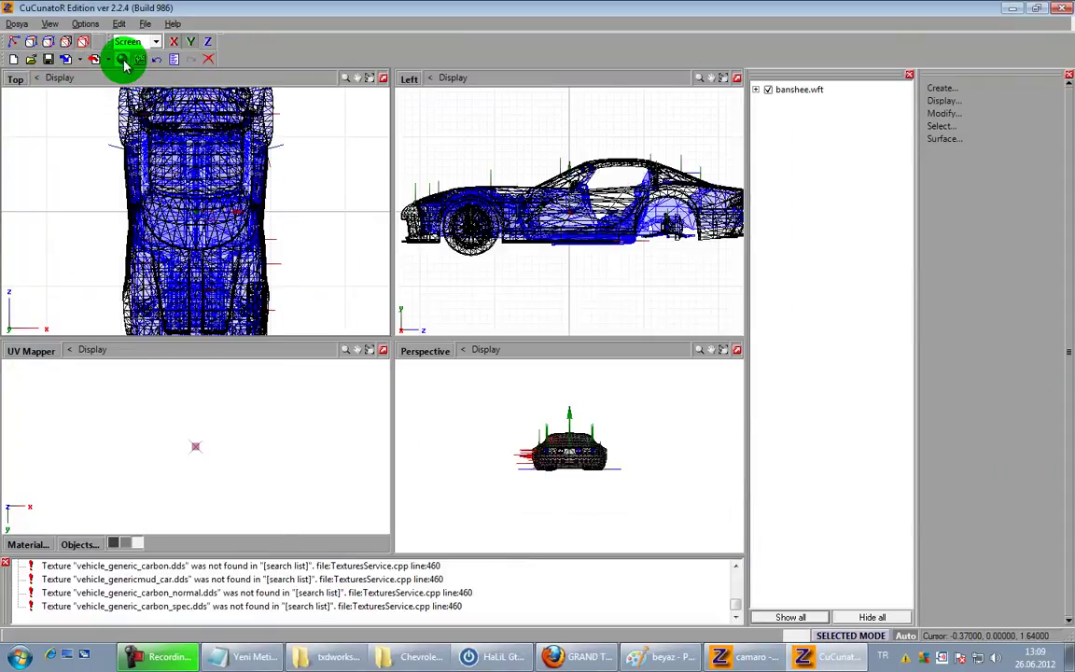
# Step: Open the banshee's Materials Editor and examine the vehicle_generic_smallspecmap paint1 [CLR:2] material and the body parts
pyautogui.click(121, 59)
pyautogui.click(894, 190)
pyautogui.click(925, 194)
pyautogui.moveTo(977, 193); pyautogui.dragTo(781, 192)
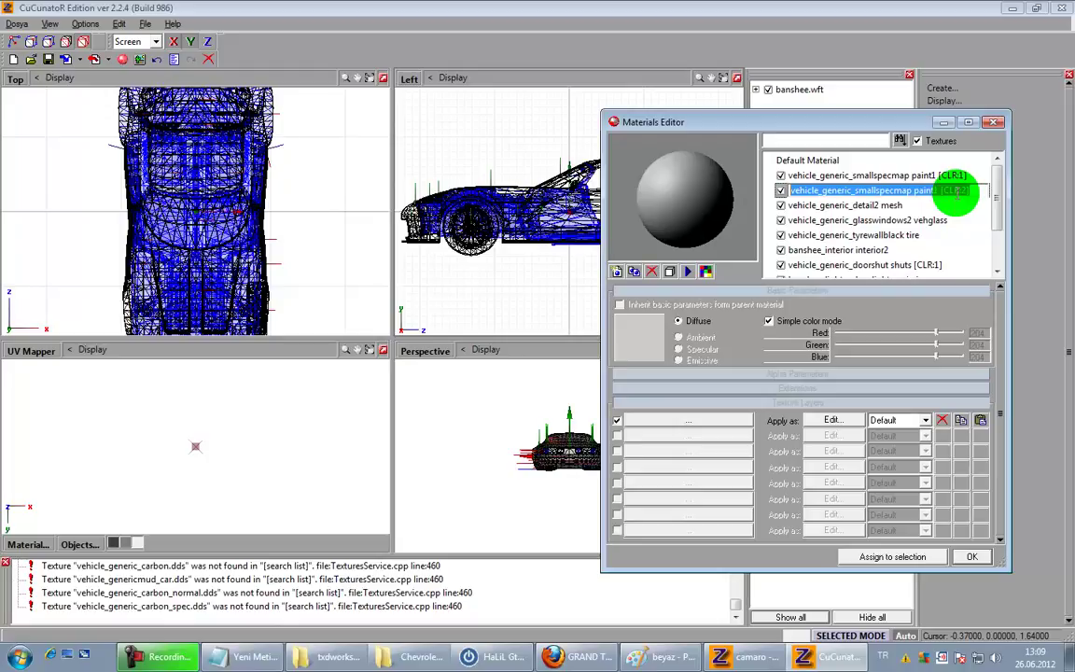
pyautogui.click(532, 422)
pyautogui.scroll(5, 560, 453)
pyautogui.moveTo(556, 458); pyautogui.dragTo(525, 422, button='middle')
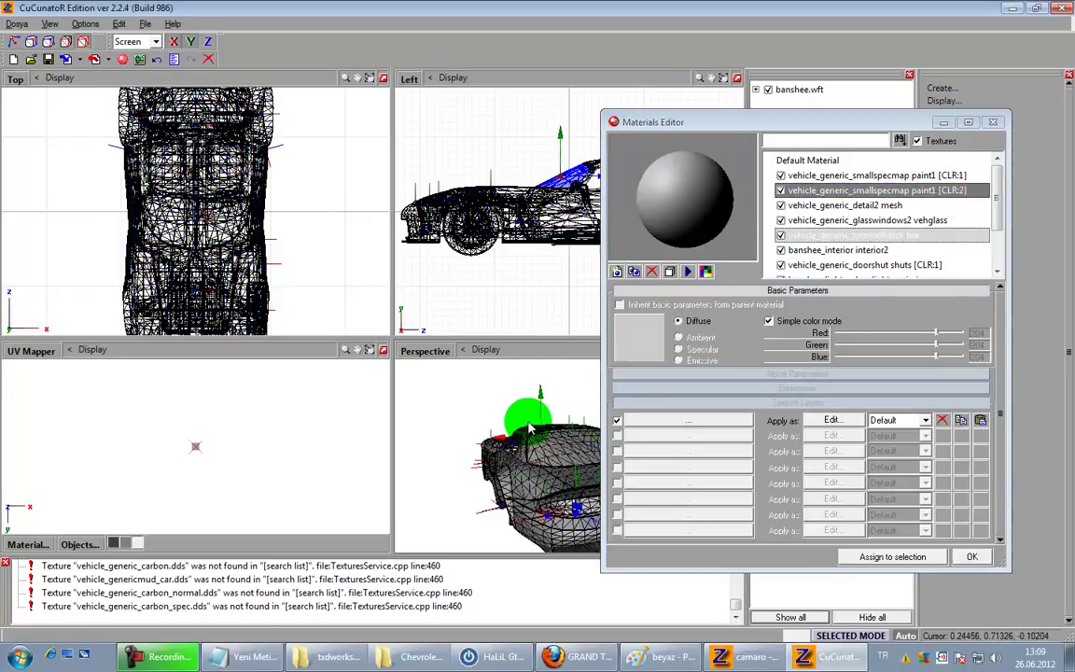
pyautogui.click(533, 434)
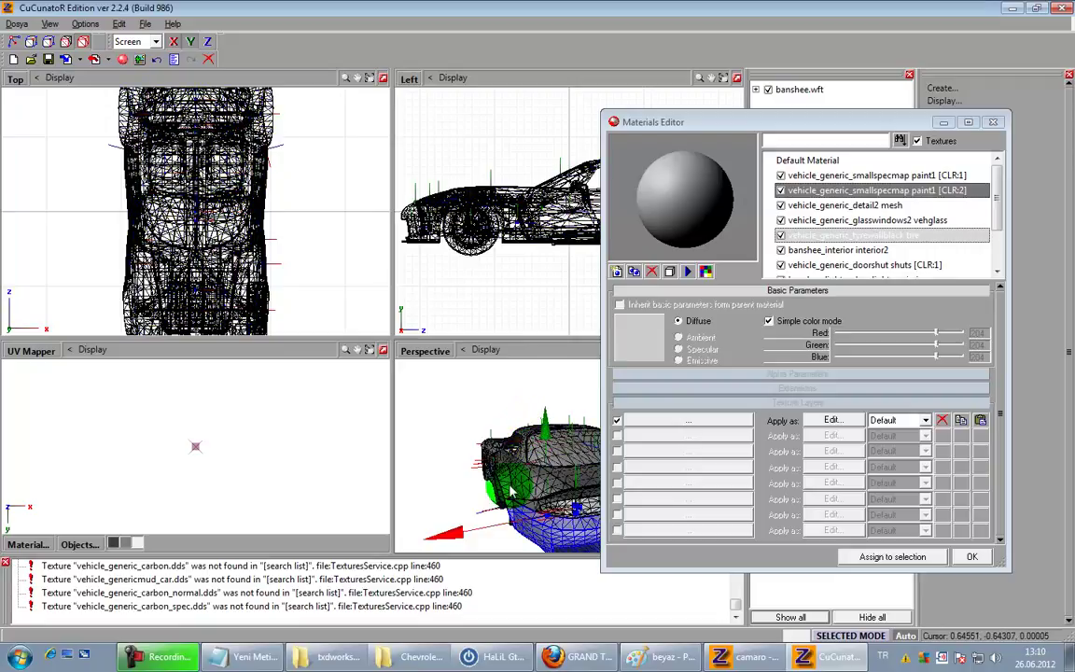
pyautogui.click(554, 507)
# Step: Copy the banshee material name vehicle_generic_smallspecmap paint1 [CLR:2] and switch back to the camaro project
pyautogui.click(971, 192)
pyautogui.moveTo(971, 192); pyautogui.dragTo(777, 191)
pyautogui.hotkey('ctrl', 'c')
pyautogui.click(752, 656)
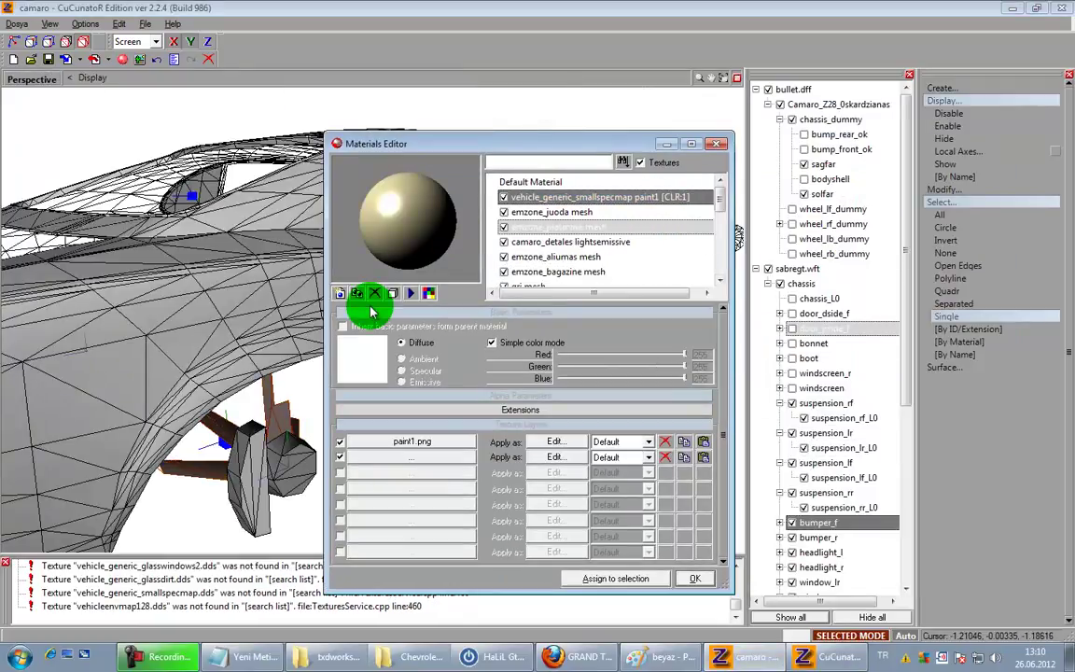
# Step: Create a new material in the camaro project and name it vehicle_generic_smallspecmap paint1 [CLR:2]
pyautogui.click(341, 293)
pyautogui.click(636, 272)
pyautogui.moveTo(637, 271); pyautogui.dragTo(449, 270)
pyautogui.hotkey('ctrl', 'v')
pyautogui.click(603, 257)
pyautogui.click(605, 273)
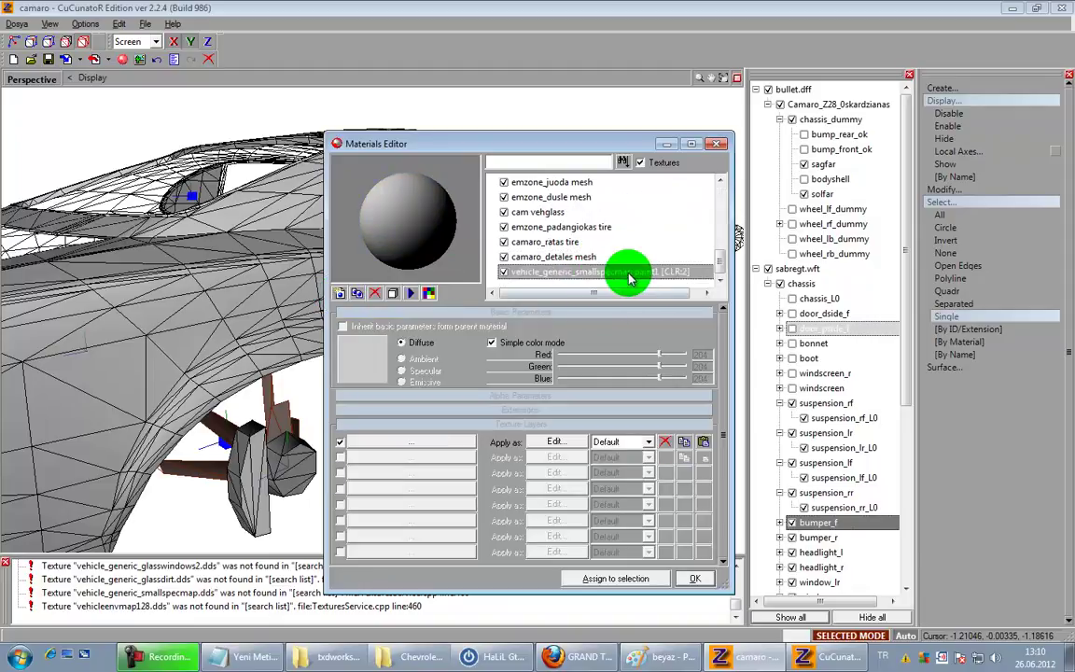
# Step: Open the texture choice for the new material's first layer and locate the paint2 texture in the Sabit Kaplamalar folder
pyautogui.click(425, 441)
pyautogui.scroll(-2, 233, 411)
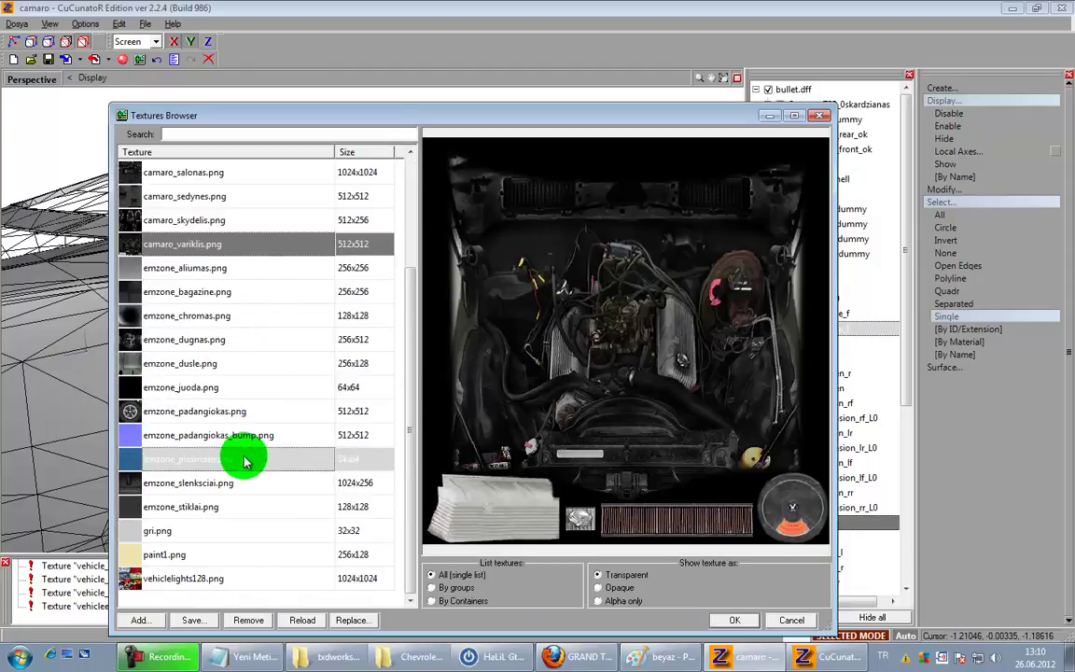
pyautogui.click(186, 554)
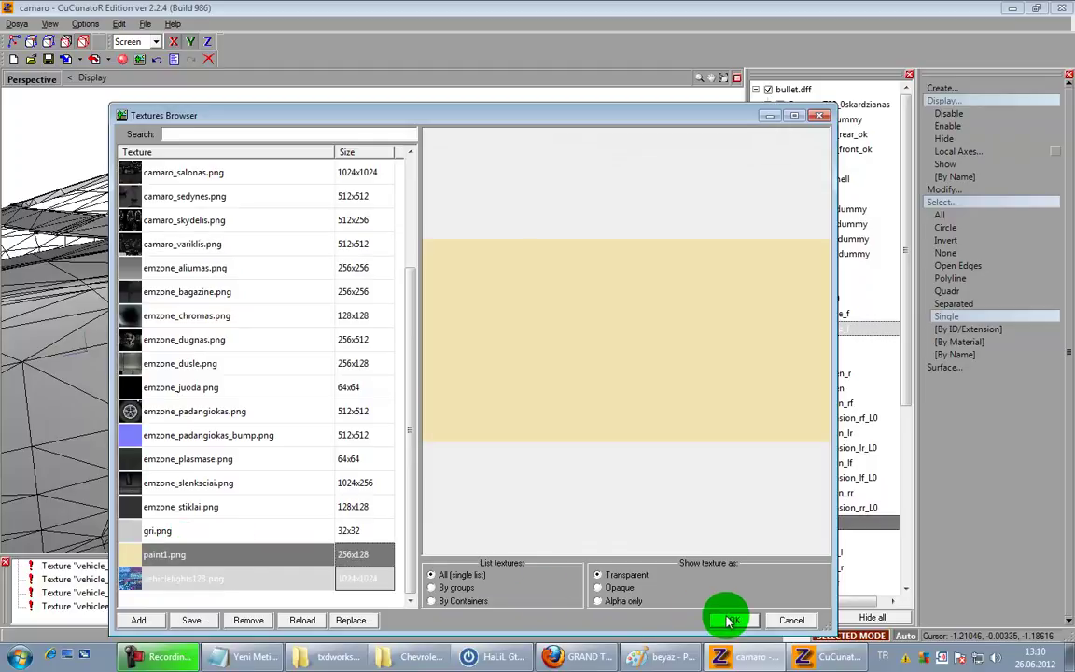
pyautogui.click(140, 621)
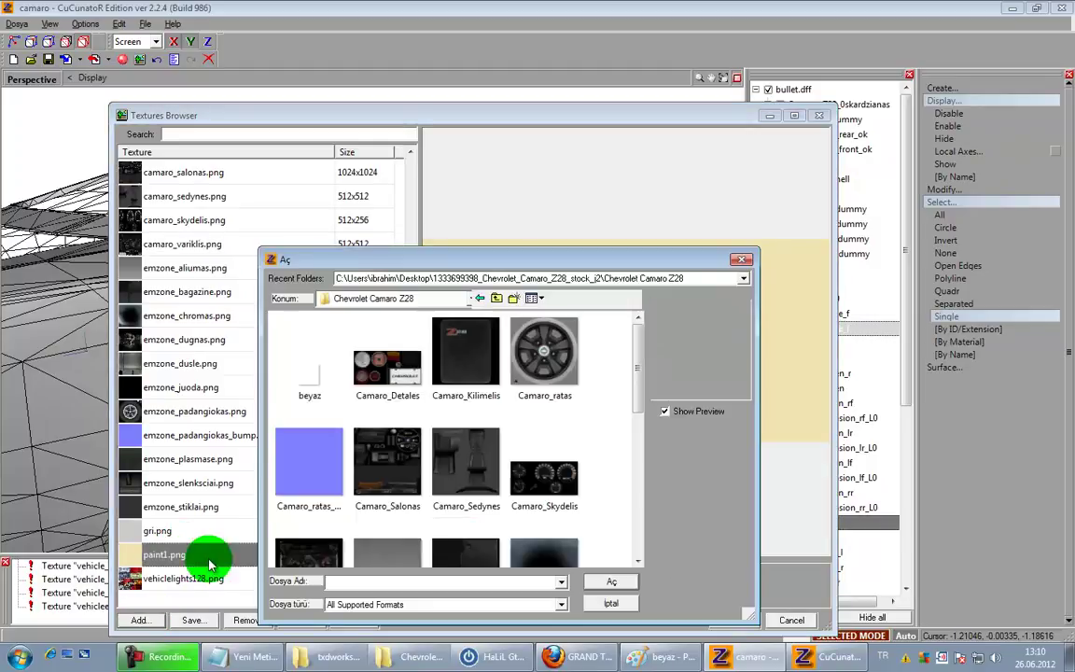
pyautogui.click(399, 454)
pyautogui.click(389, 298)
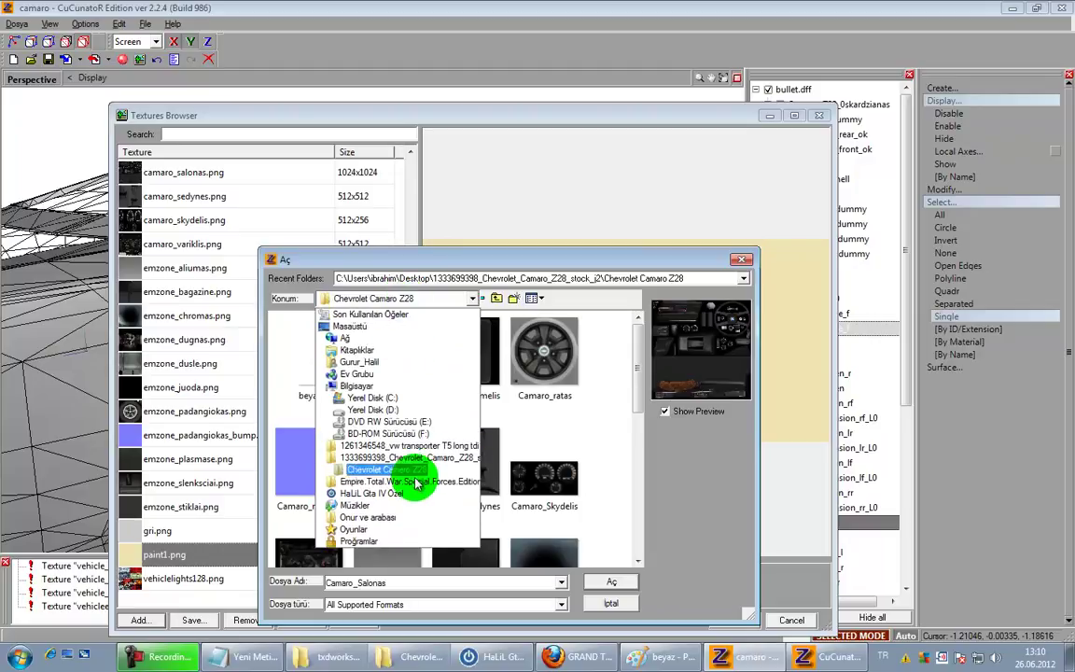
pyautogui.click(403, 474)
pyautogui.scroll(-3, 390, 439)
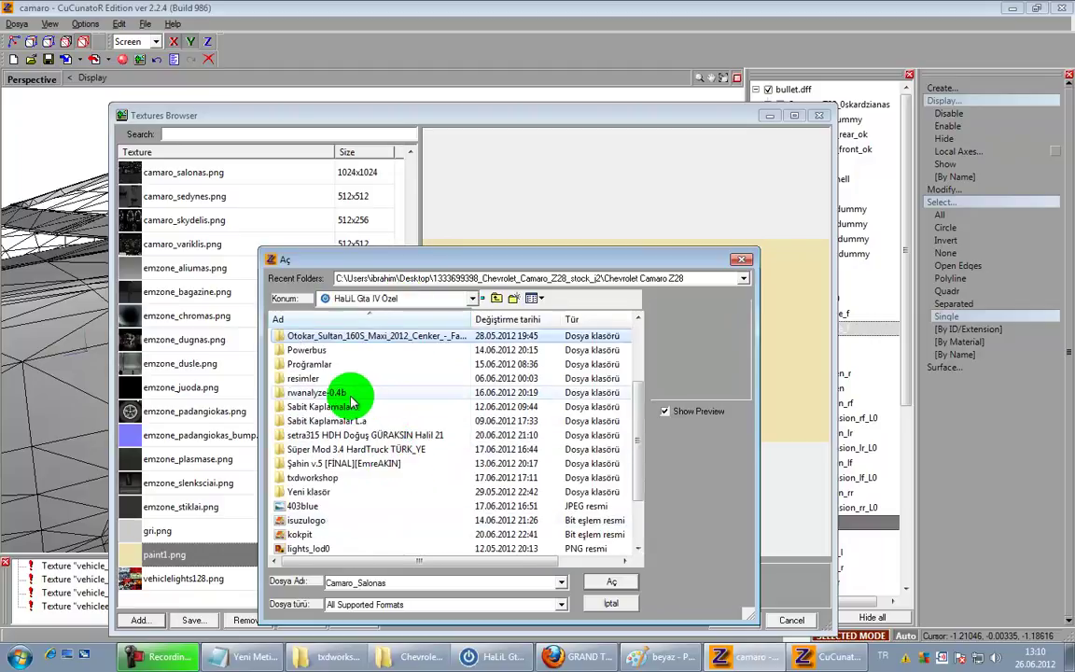
pyautogui.doubleClick(360, 422)
pyautogui.click(459, 360)
# Step: Add paint2 from the Chevrolet Camaro Z28 folder and assign it as the [CLR:2] material's first texture layer
pyautogui.click(397, 298)
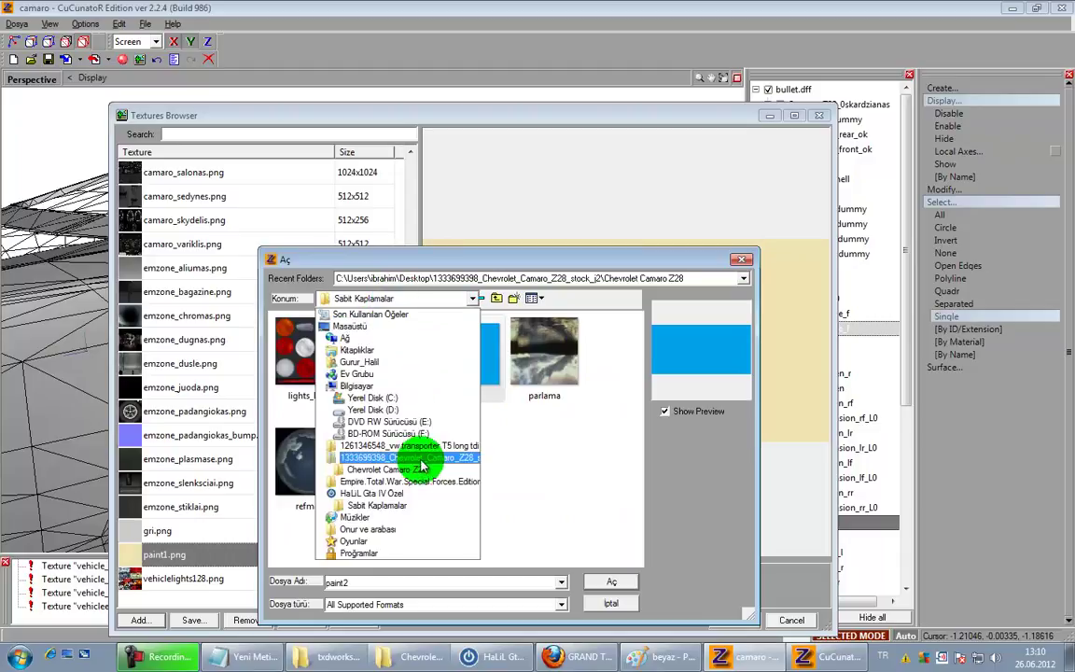
pyautogui.doubleClick(339, 369)
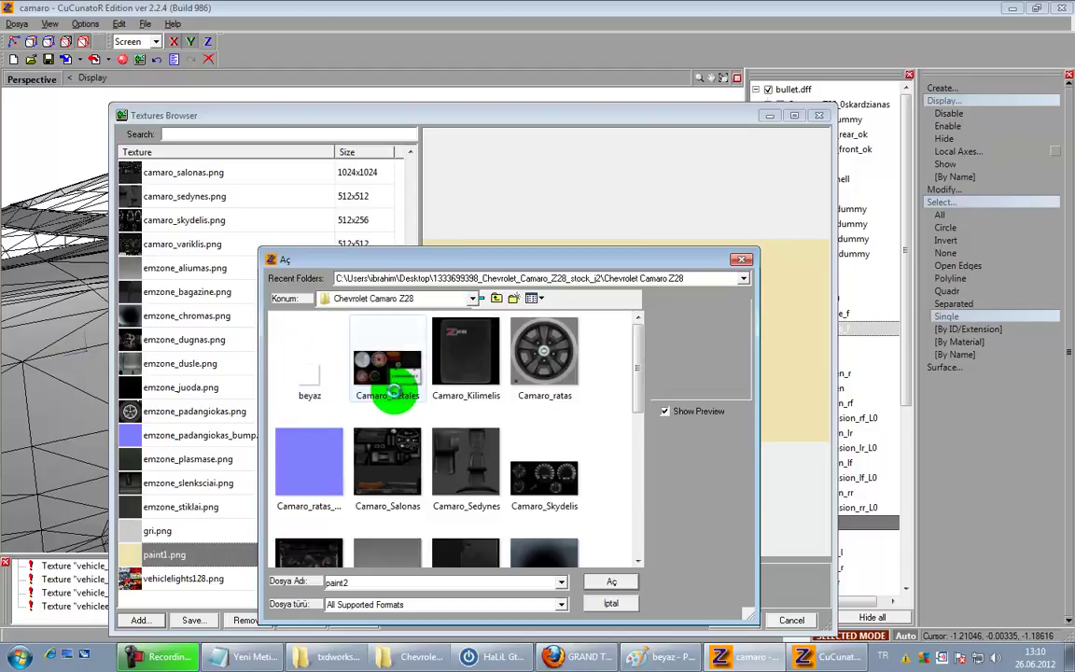
pyautogui.scroll(-5, 445, 470)
pyautogui.click(391, 576)
pyautogui.click(602, 580)
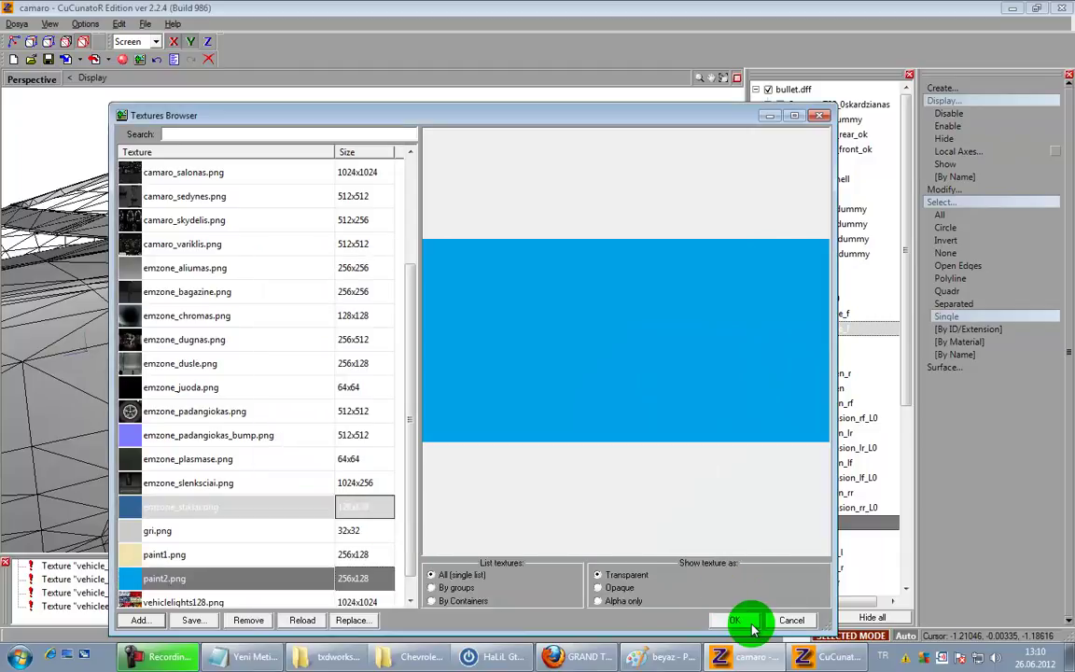
pyautogui.click(752, 622)
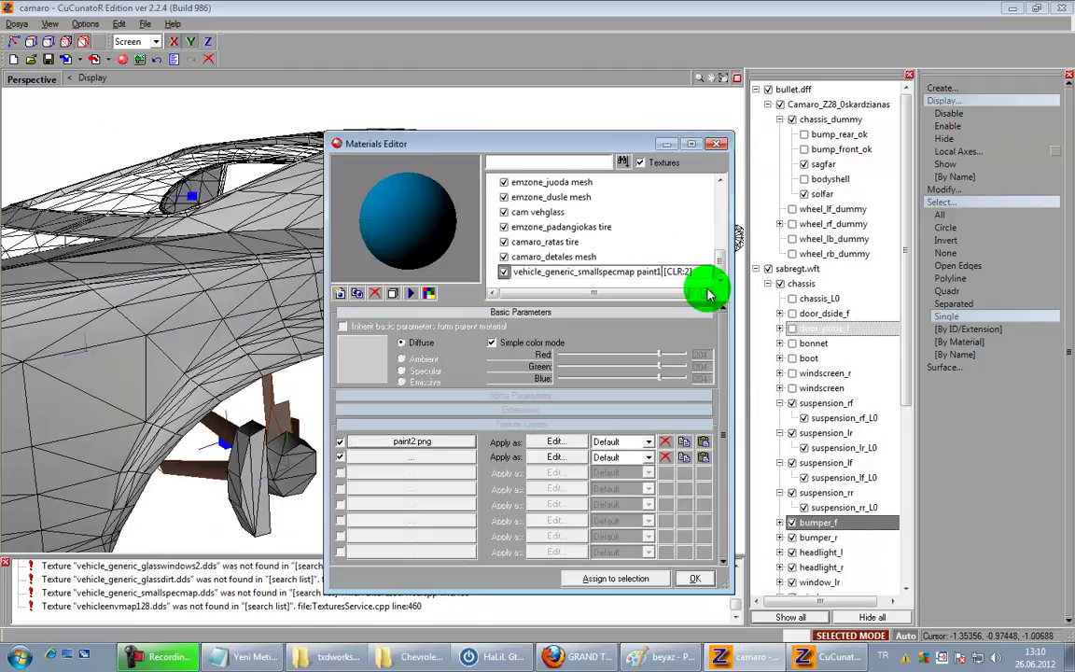
# Step: Assign the vehicle_generic_smallspecmap paint1 [CLR:2] material to the selected parts and close the Materials Editor
pyautogui.click(643, 580)
pyautogui.click(696, 581)
pyautogui.moveTo(470, 499); pyautogui.dragTo(417, 383)
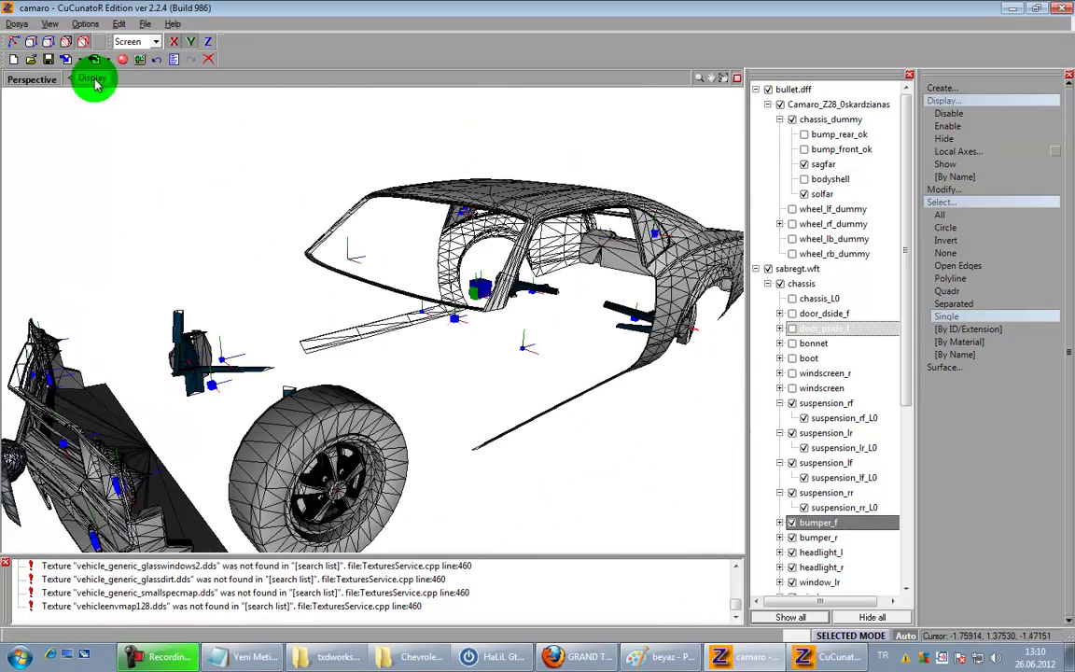
# Step: Open the Modify commands with Move active and save the camaro project
pyautogui.click(961, 188)
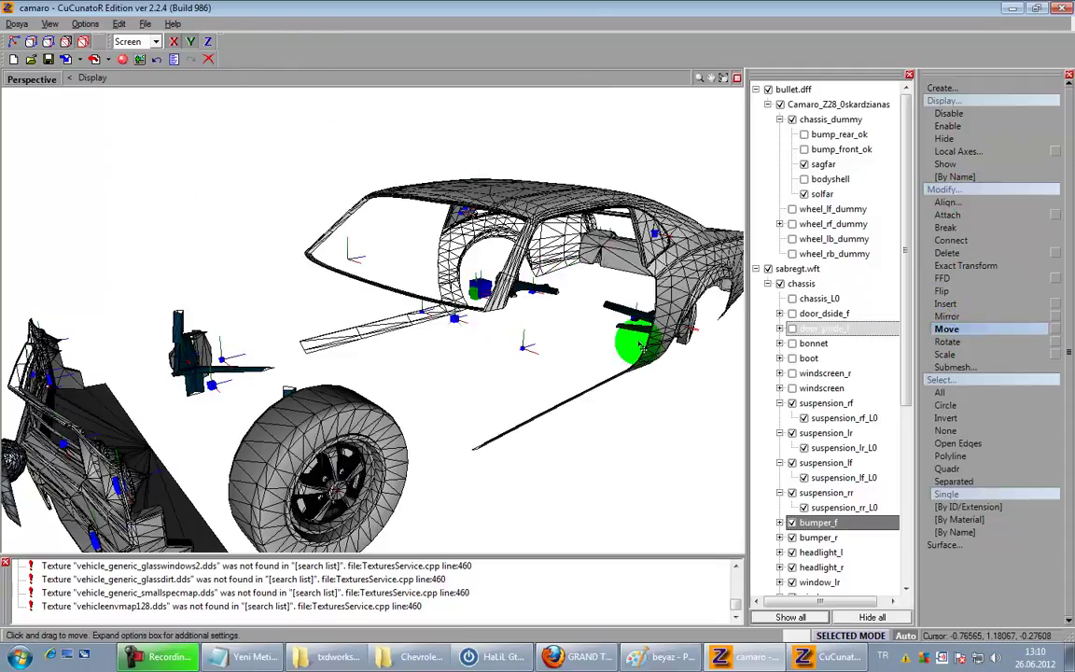
pyautogui.moveTo(396, 417); pyautogui.dragTo(163, 176)
pyautogui.click(53, 63)
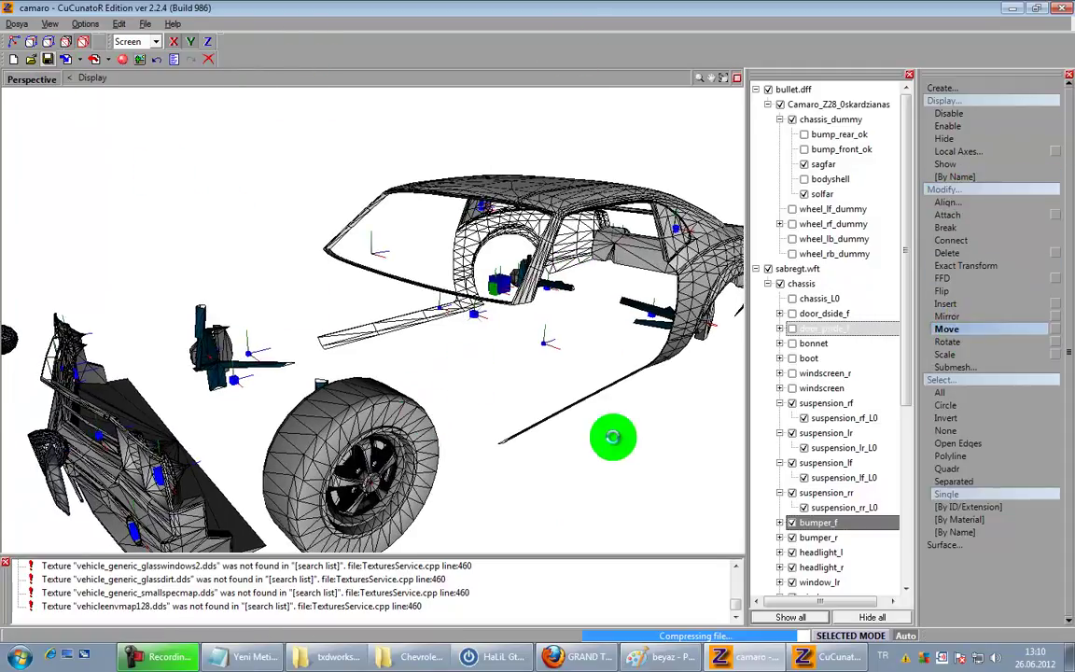
pyautogui.moveTo(505, 420); pyautogui.dragTo(558, 434, button='middle')
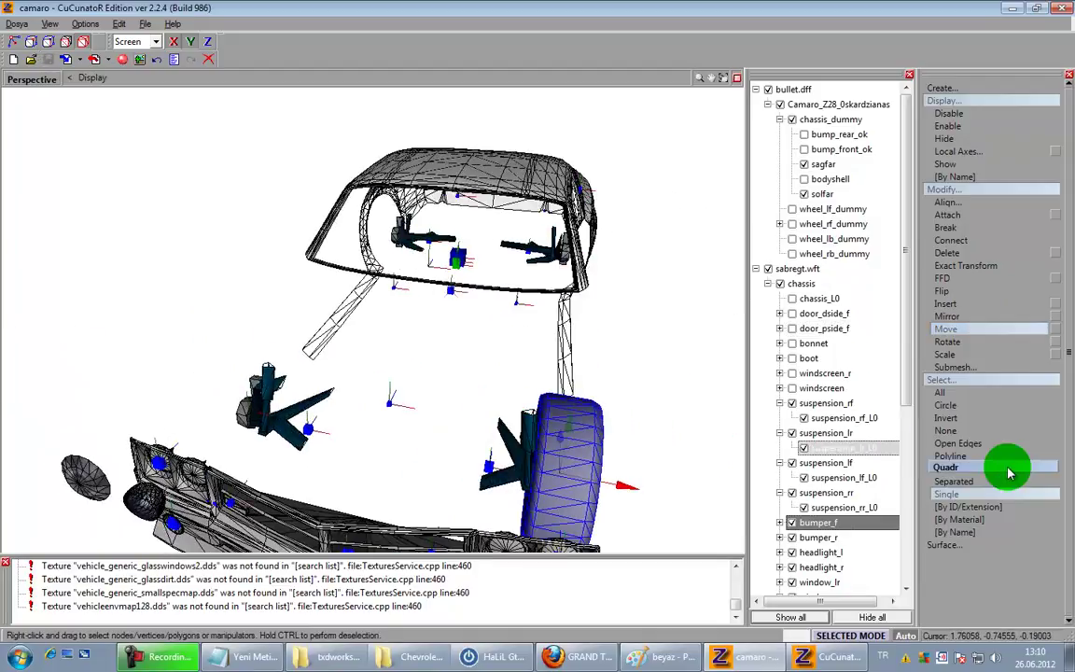
# Step: Select both front suspension assemblies one by one and switch to the four-view layout
pyautogui.click(996, 494)
pyautogui.click(550, 470)
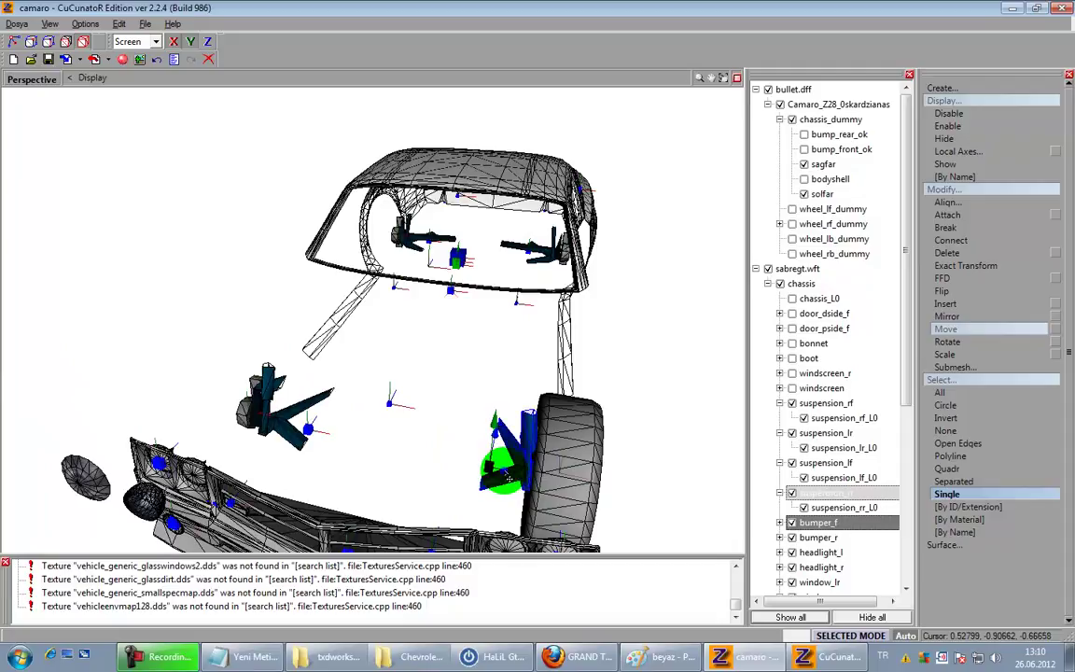
pyautogui.moveTo(304, 432); pyautogui.dragTo(360, 510)
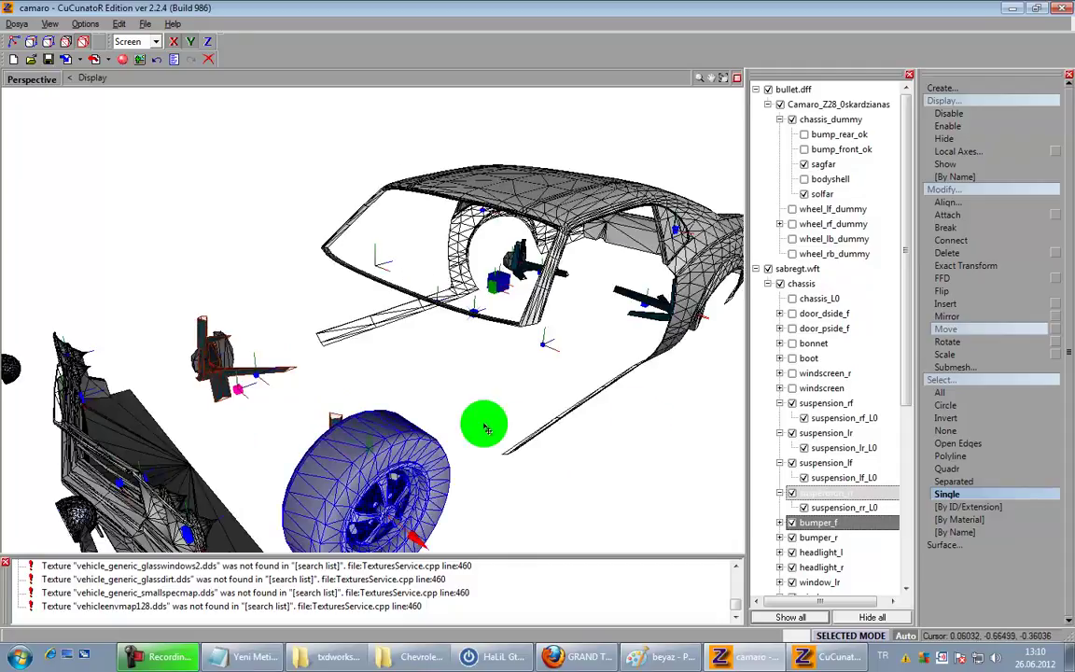
pyautogui.moveTo(793, 220); pyautogui.dragTo(744, 98)
pyautogui.click(734, 81)
# Step: Move the selected front suspensions in the side view so they line up with the front wheel's centre
pyautogui.moveTo(495, 201); pyautogui.dragTo(607, 107, button='middle')
pyautogui.moveTo(499, 257); pyautogui.dragTo(608, 209, button='middle')
pyautogui.scroll(5, 446, 245)
pyautogui.scroll(1, 574, 266)
pyautogui.moveTo(574, 266); pyautogui.dragTo(513, 240)
pyautogui.scroll(8, 527, 233)
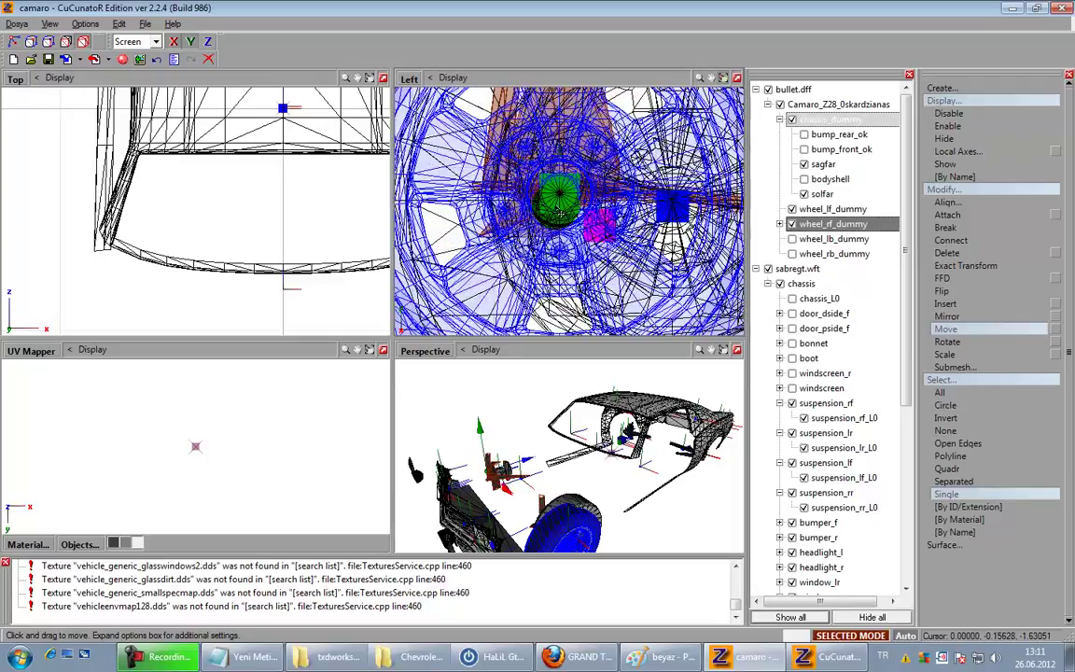
pyautogui.moveTo(655, 158); pyautogui.dragTo(638, 167)
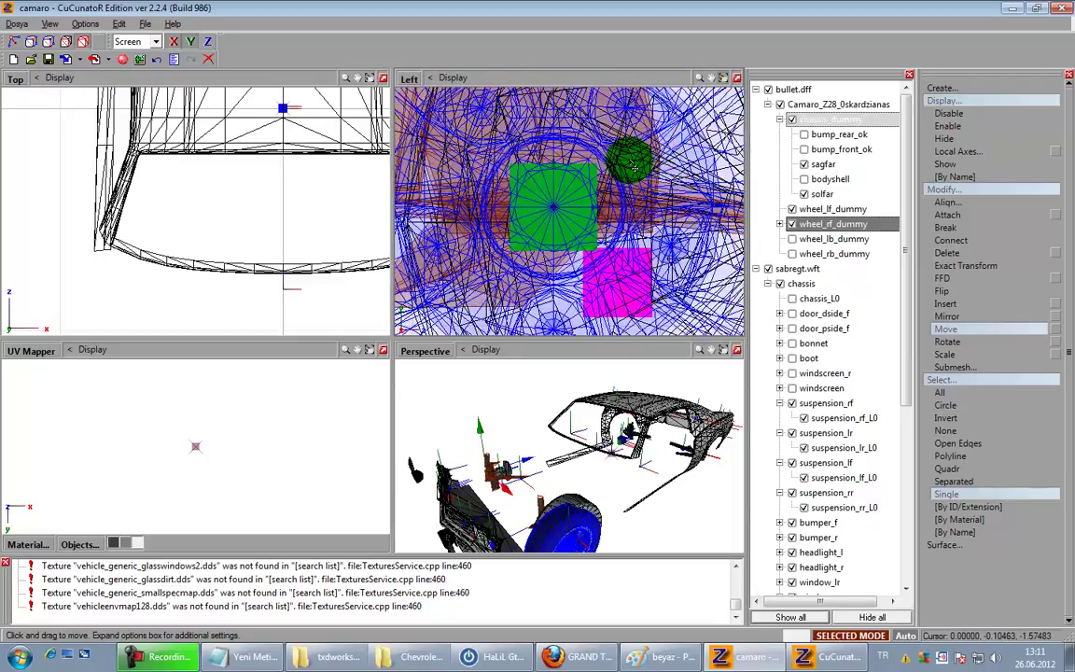
# Step: Hide the wheel_lf, wheel_lr, wheel_rr and wheel_rf parts of sabregt.wft
pyautogui.moveTo(576, 463); pyautogui.dragTo(656, 492)
pyautogui.moveTo(657, 492); pyautogui.dragTo(602, 454, button='middle')
pyautogui.scroll(4, 581, 454)
pyautogui.moveTo(909, 352); pyautogui.dragTo(886, 557)
pyautogui.click(814, 540)
pyautogui.click(799, 480)
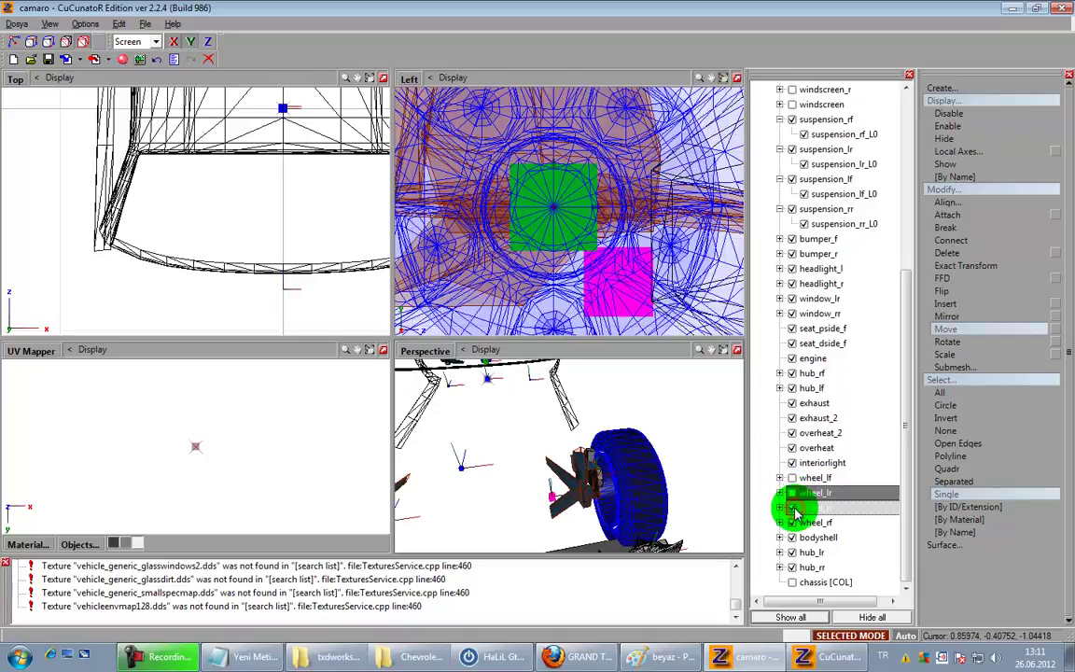
pyautogui.click(795, 509)
pyautogui.click(794, 524)
# Step: Clear the selection, set the X axis for movement and select the front suspension on the wheel_rf_dummy side in the top view
pyautogui.scroll(-4, 265, 207)
pyautogui.moveTo(304, 256); pyautogui.dragTo(252, 139, button='middle')
pyautogui.scroll(5, 283, 247)
pyautogui.moveTo(233, 260); pyautogui.dragTo(264, 261, button='middle')
pyautogui.scroll(-4, 265, 263)
pyautogui.moveTo(187, 246); pyautogui.dragTo(223, 253, button='middle')
pyautogui.scroll(-1, 223, 253)
pyautogui.press('Escape')
pyautogui.click(172, 48)
pyautogui.click(220, 176)
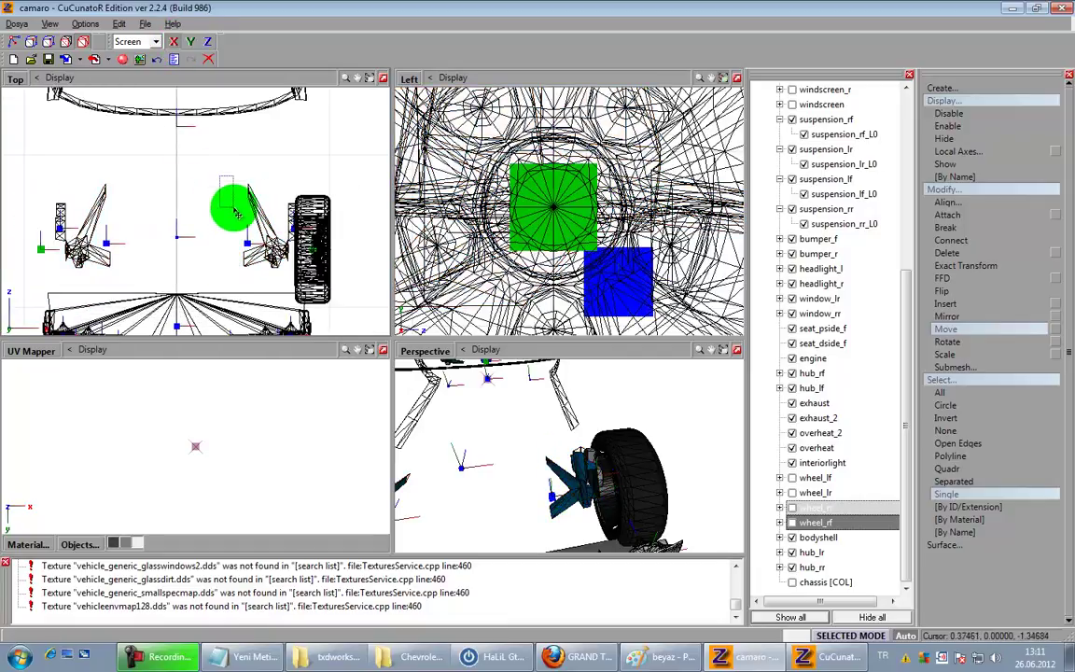
pyautogui.click(289, 279)
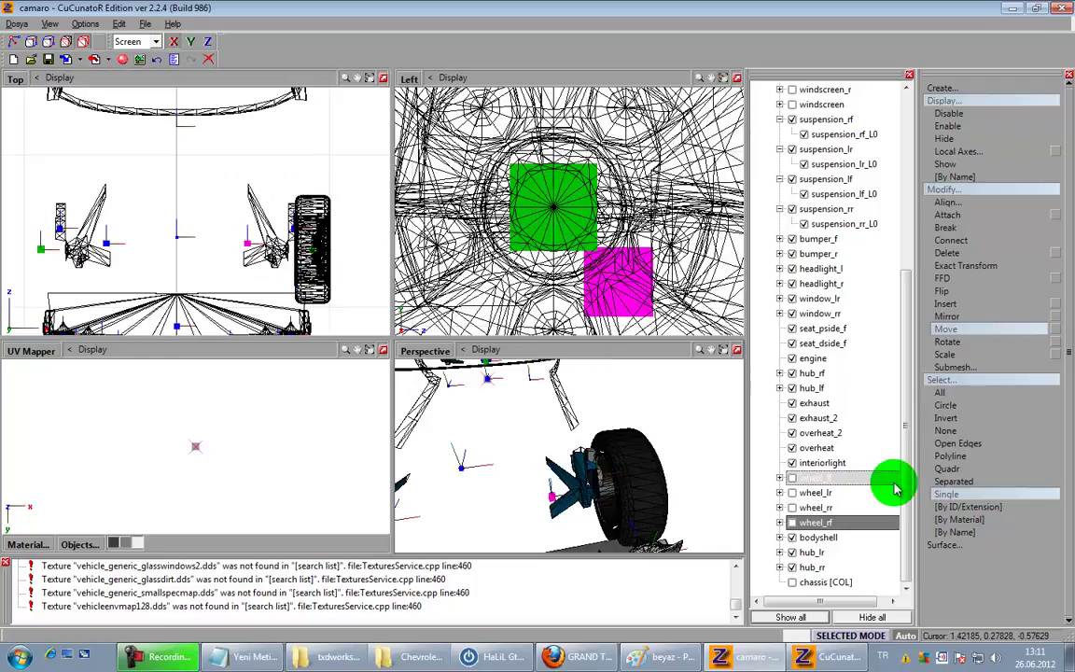
# Step: Move the front suspension on the wheel_rf_dummy side along the X axis to fit against the Camaro wheel
pyautogui.click(271, 264)
pyautogui.scroll(3, 318, 277)
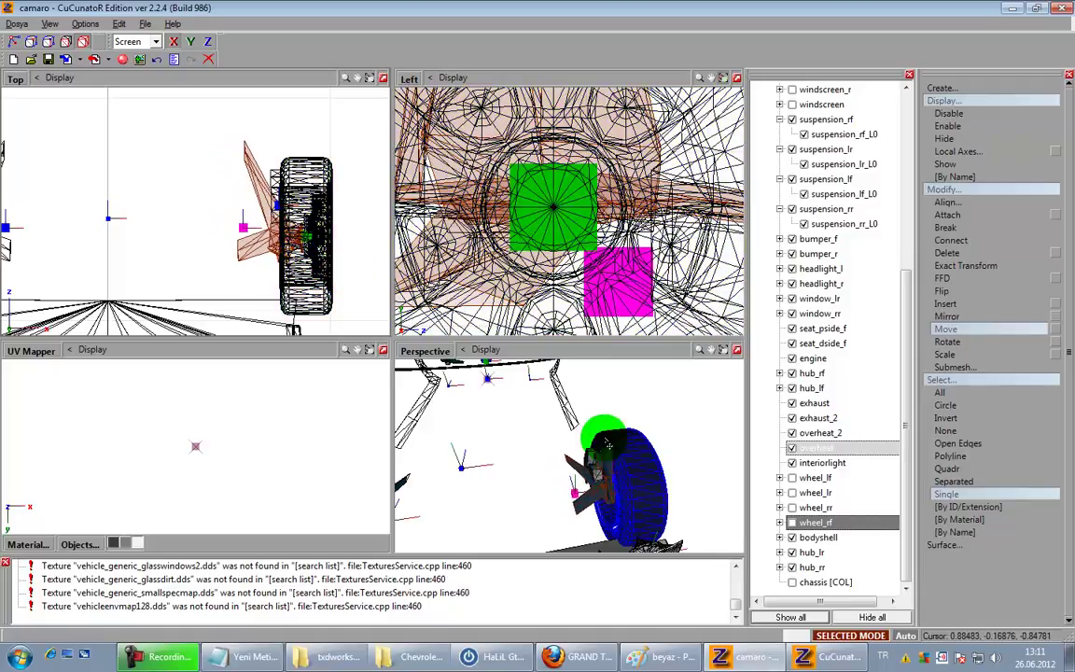
pyautogui.scroll(2, 611, 446)
pyautogui.moveTo(646, 465); pyautogui.dragTo(637, 470, button='middle')
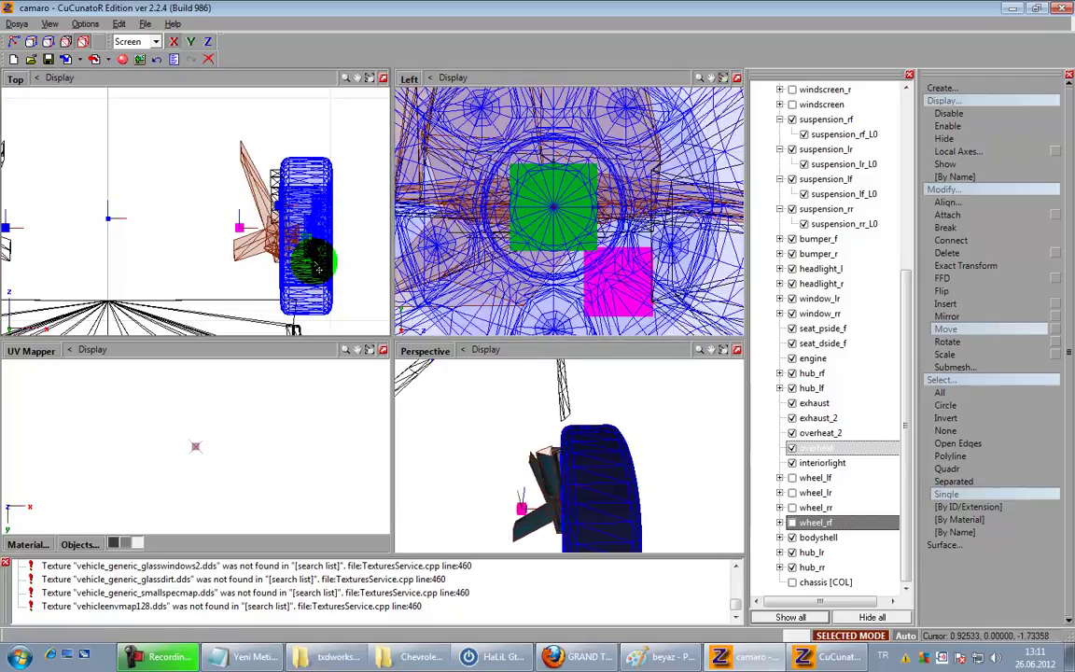
pyautogui.scroll(4, 280, 229)
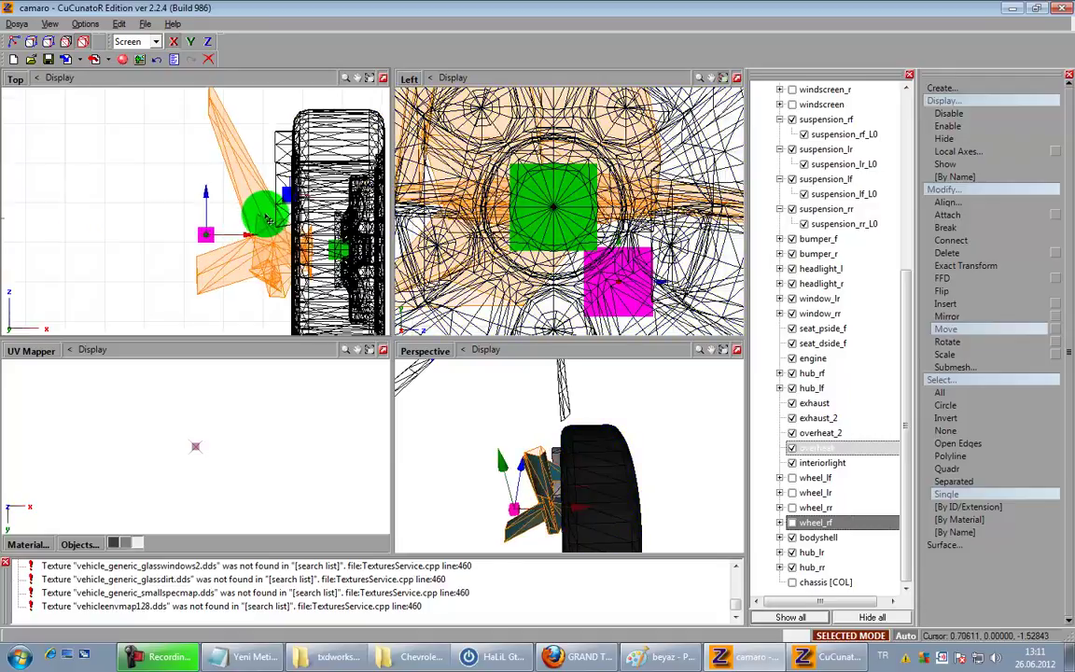
pyautogui.moveTo(272, 227); pyautogui.dragTo(276, 229)
# Step: Move the front suspension on the wheel_lf_dummy side along the X axis, mirroring the opposite one's distance from the centre line
pyautogui.scroll(-4, 234, 249)
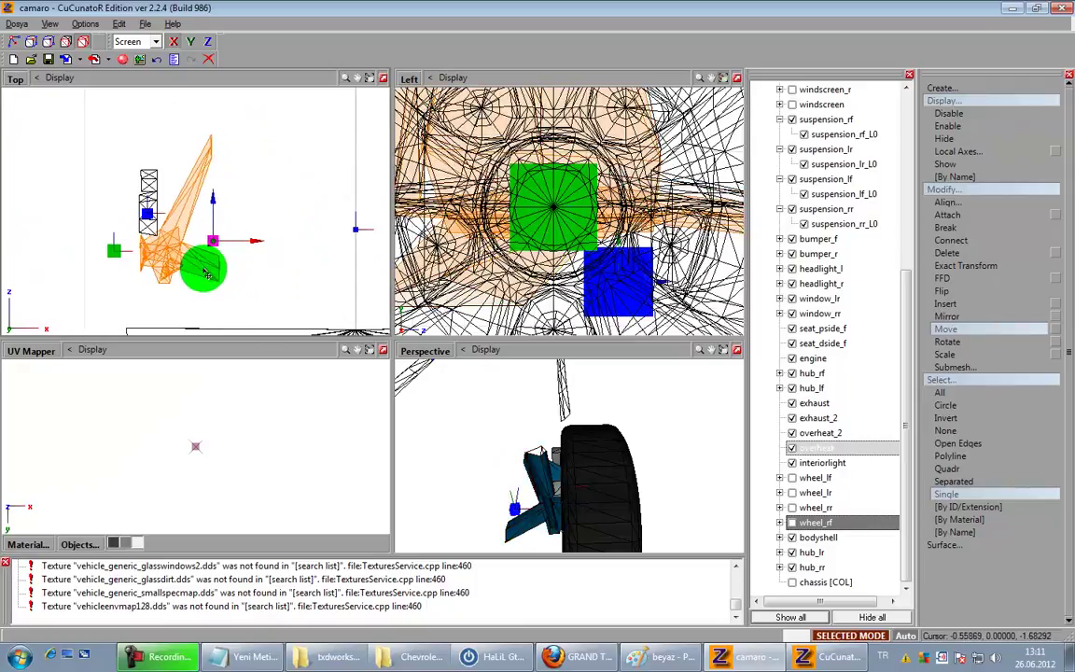
pyautogui.scroll(5, 197, 271)
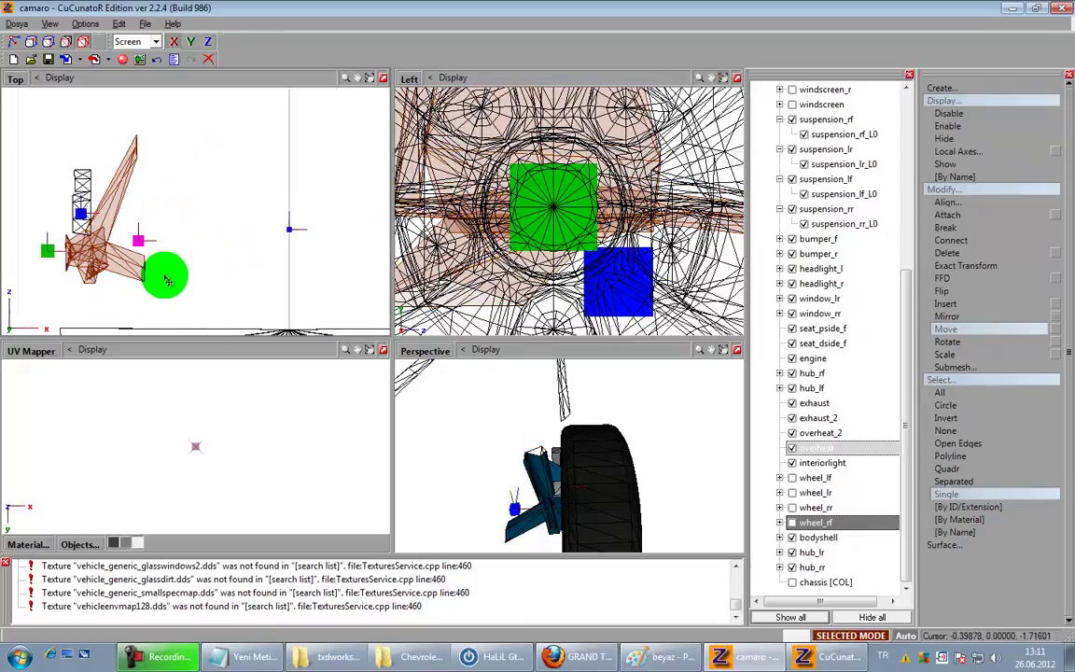
pyautogui.moveTo(192, 266); pyautogui.dragTo(261, 261, button='middle')
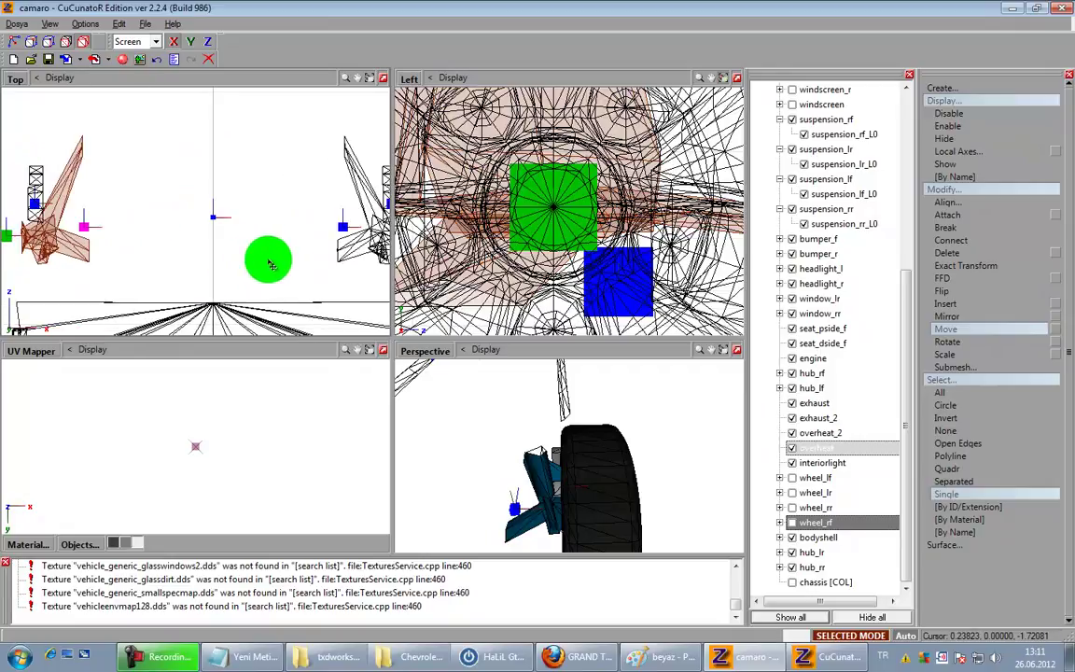
pyautogui.press('space')
# Step: Select the rear suspension on the car's right side in the top view
pyautogui.moveTo(231, 218); pyautogui.dragTo(169, 243, button='middle')
pyautogui.scroll(-4, 169, 243)
pyautogui.moveTo(233, 183); pyautogui.dragTo(239, 289, button='middle')
pyautogui.moveTo(236, 107); pyautogui.dragTo(232, 215, button='middle')
pyautogui.moveTo(224, 150); pyautogui.dragTo(222, 203, button='middle')
pyautogui.scroll(2, 250, 210)
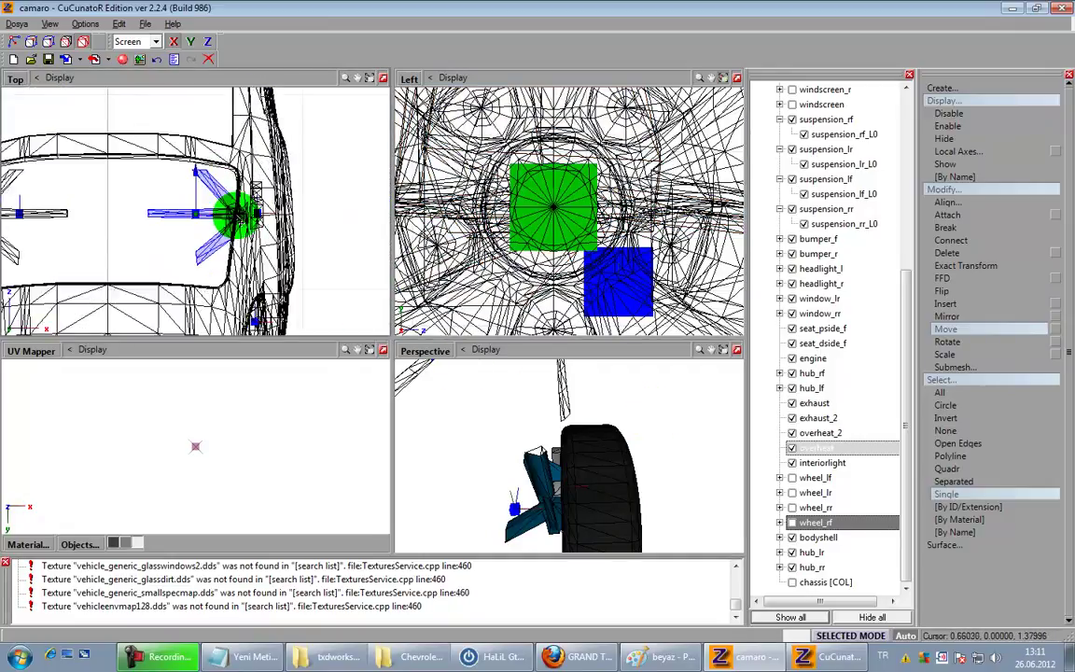
pyautogui.moveTo(158, 223); pyautogui.dragTo(258, 231, button='middle')
pyautogui.scroll(1, 133, 213)
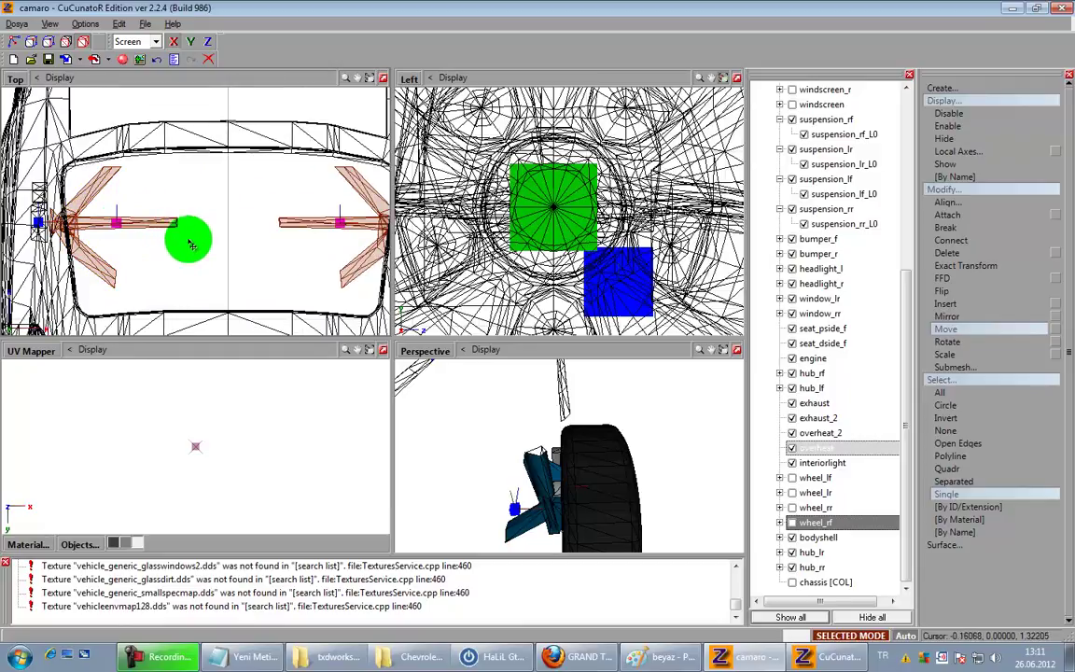
pyautogui.moveTo(267, 237); pyautogui.dragTo(166, 240, button='middle')
pyautogui.press('space')
pyautogui.moveTo(232, 222); pyautogui.dragTo(232, 222)
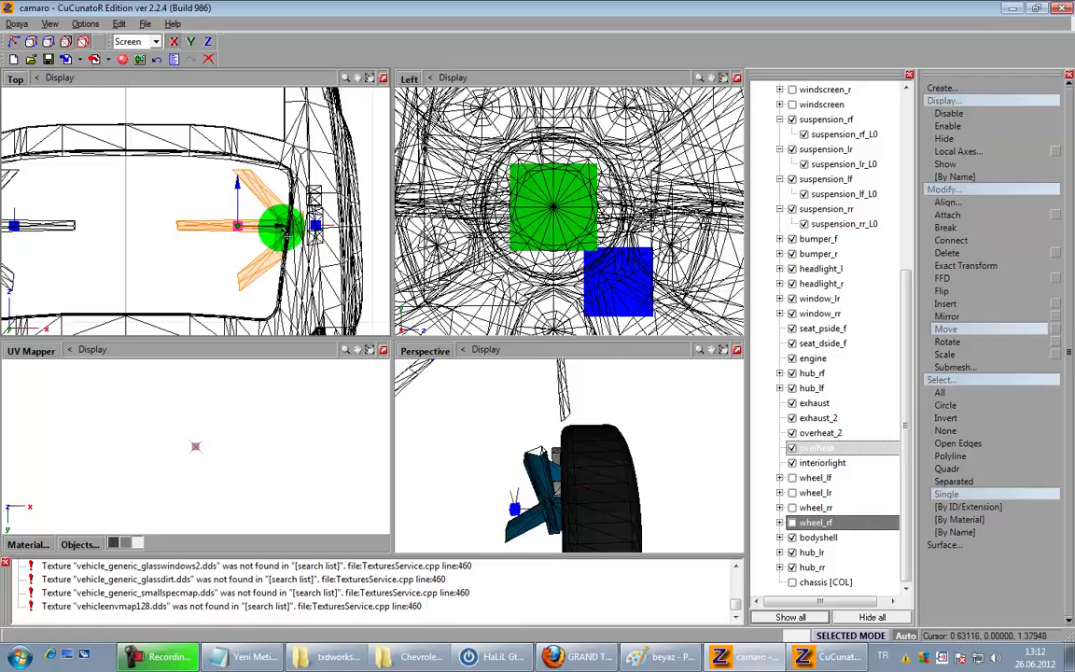
pyautogui.scroll(2, 308, 240)
# Step: Show wheel_lb_dummy and wheel_rb_dummy and switch the Y axis on for movement
pyautogui.moveTo(907, 319); pyautogui.dragTo(908, 139)
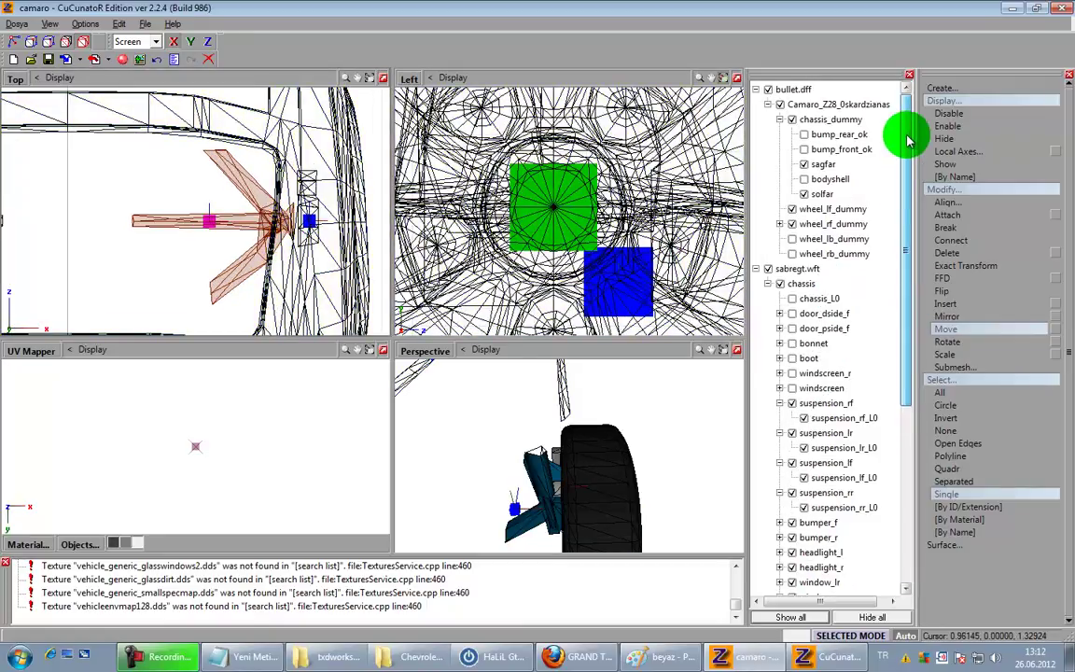
pyautogui.click(800, 254)
pyautogui.click(191, 42)
pyautogui.scroll(-2, 256, 214)
pyautogui.scroll(3, 502, 190)
pyautogui.scroll(-4, 509, 189)
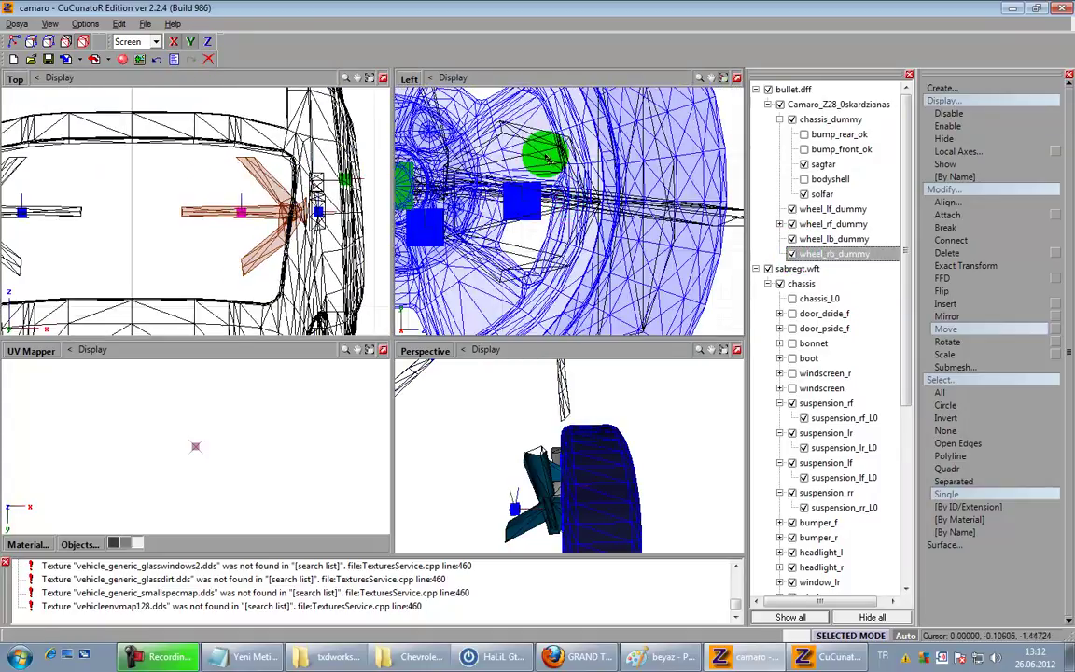
# Step: Add the other rear suspension to the selection and move both in the side view onto the rear wheel dummy's centre
pyautogui.moveTo(138, 256); pyautogui.dragTo(297, 265, button='middle')
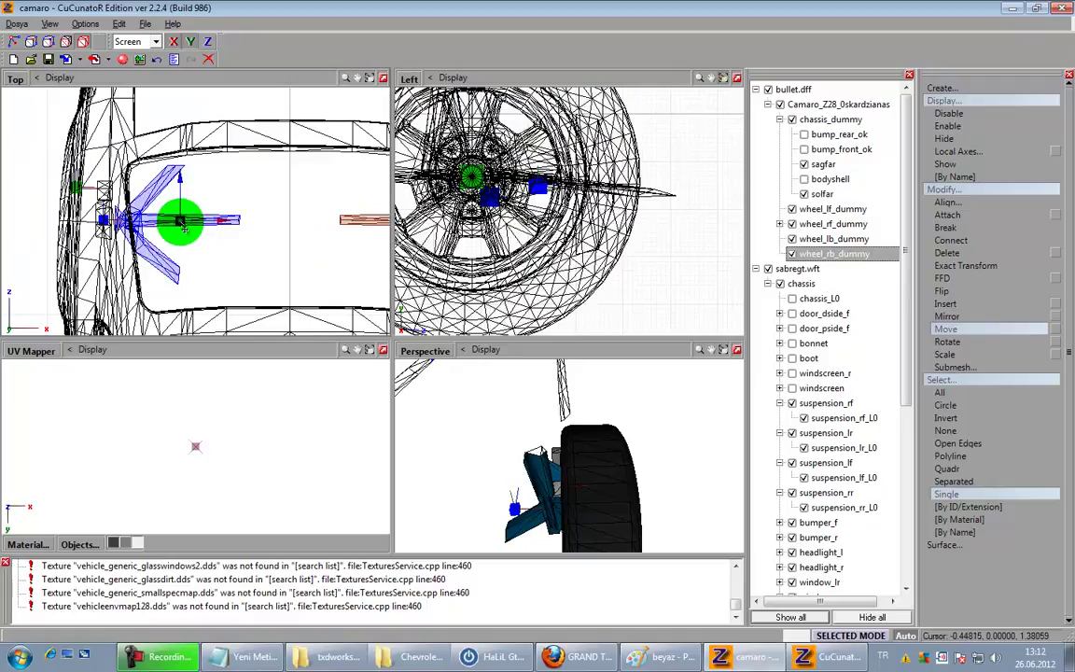
pyautogui.moveTo(253, 272); pyautogui.dragTo(183, 261, button='middle')
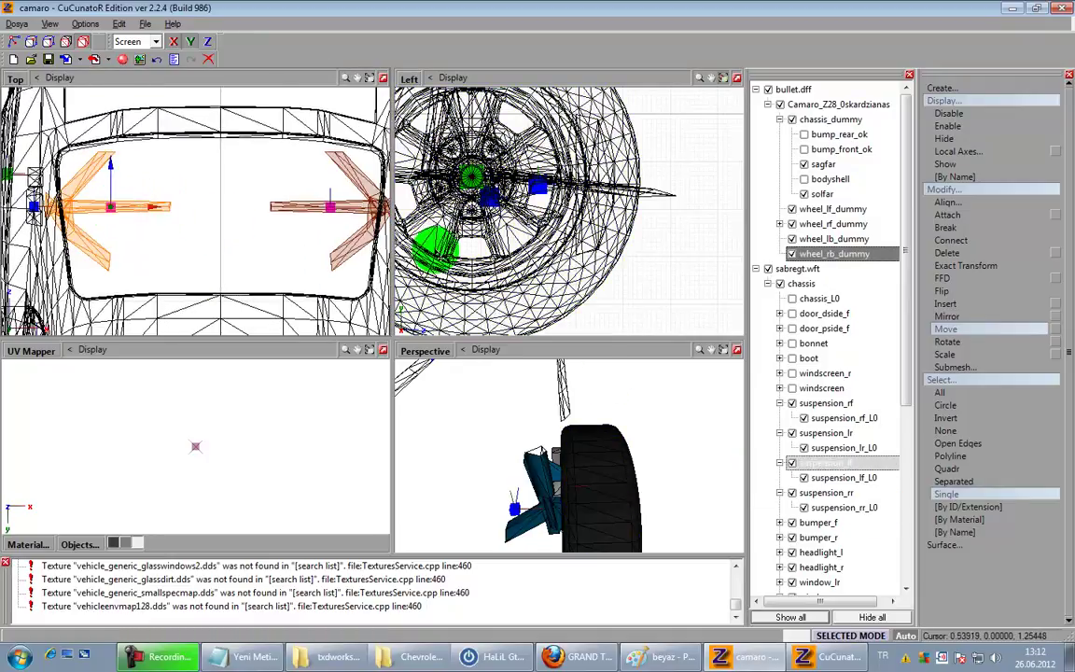
pyautogui.scroll(6, 528, 245)
pyautogui.scroll(-5, 656, 244)
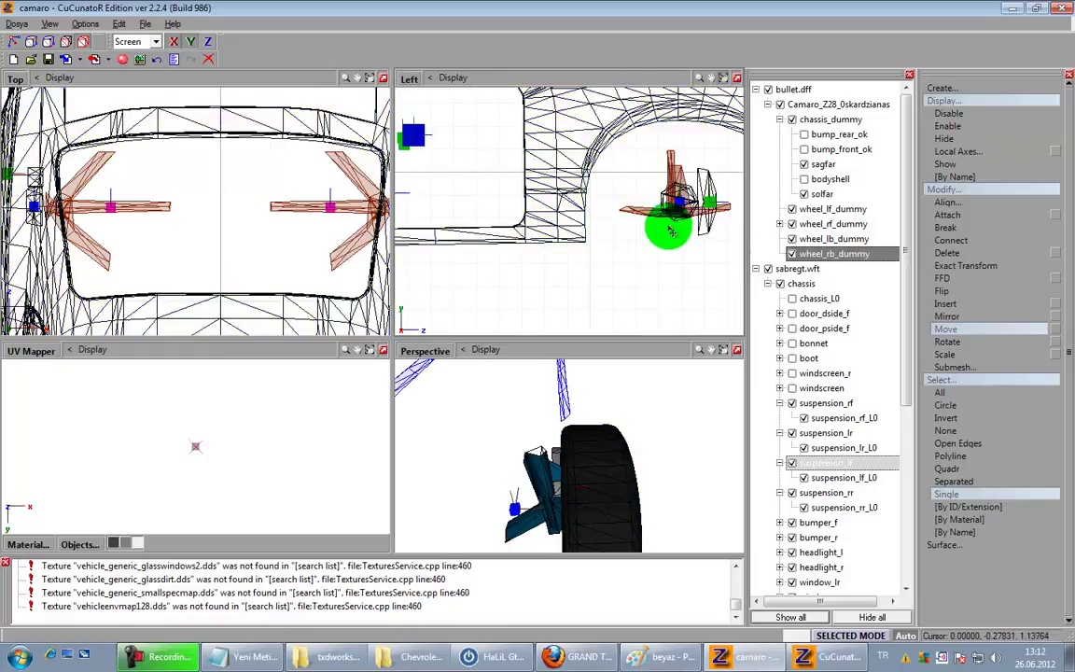
pyautogui.scroll(3, 598, 241)
pyautogui.moveTo(590, 239); pyautogui.dragTo(660, 223)
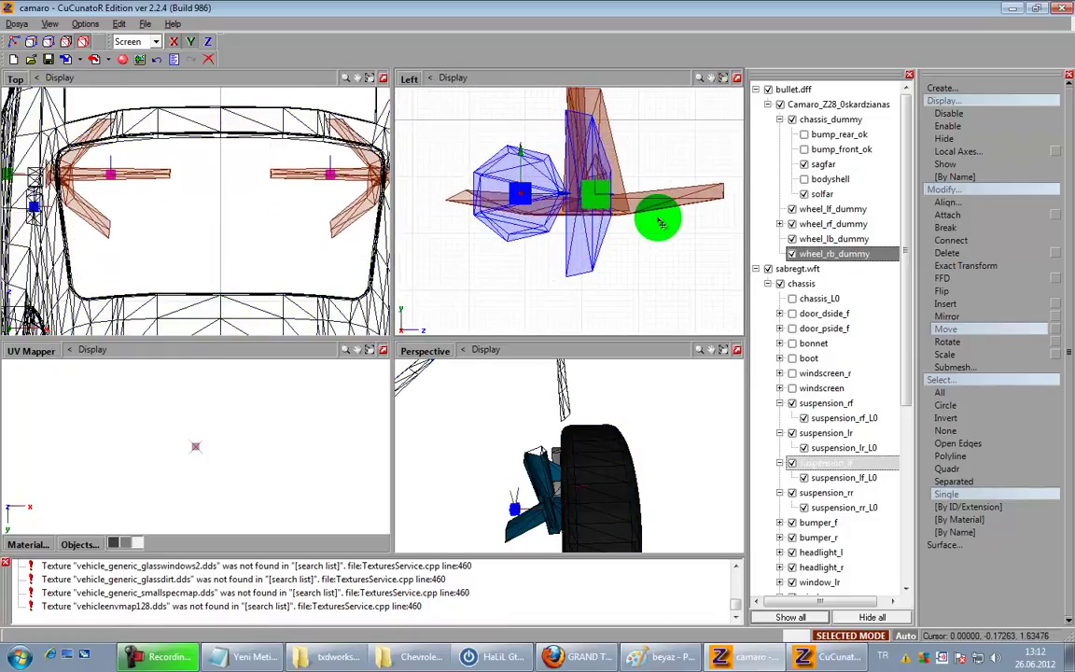
pyautogui.scroll(6, 660, 222)
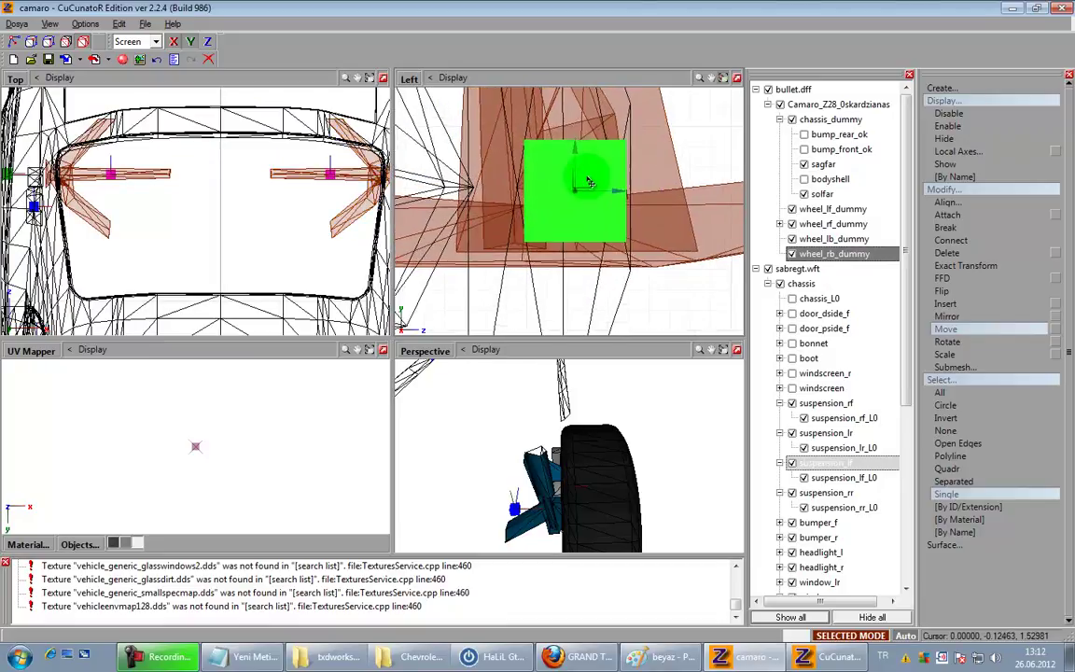
pyautogui.moveTo(603, 194); pyautogui.dragTo(604, 196)
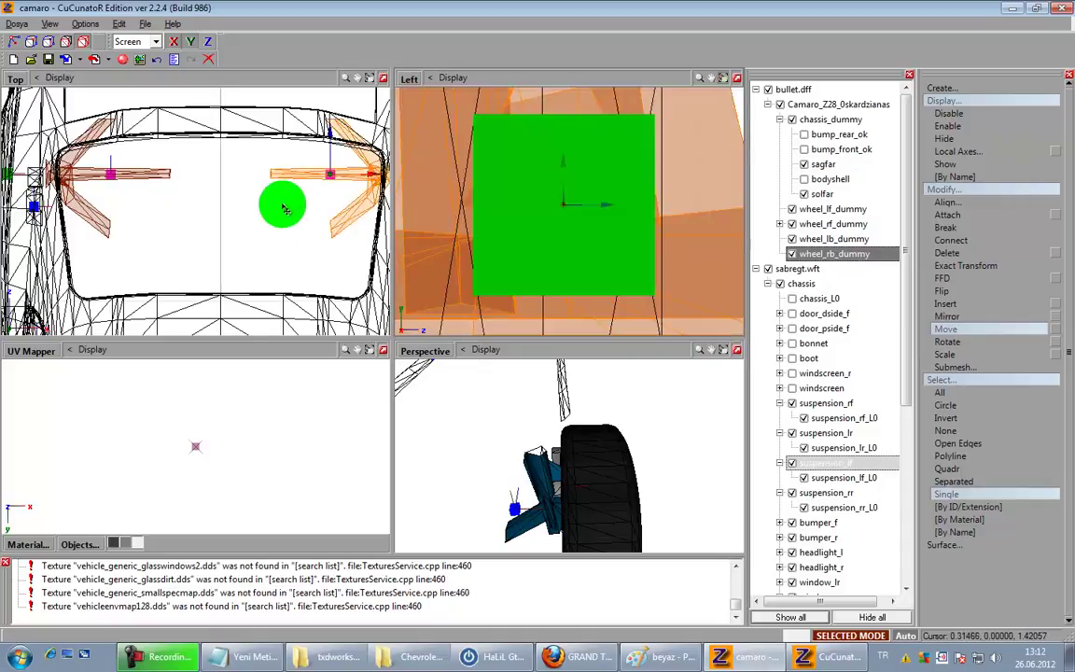
# Step: Select only the rear suspension on the wheel_rb_dummy side and shift it outward along the X axis, comparing with the front one
pyautogui.scroll(4, 295, 197)
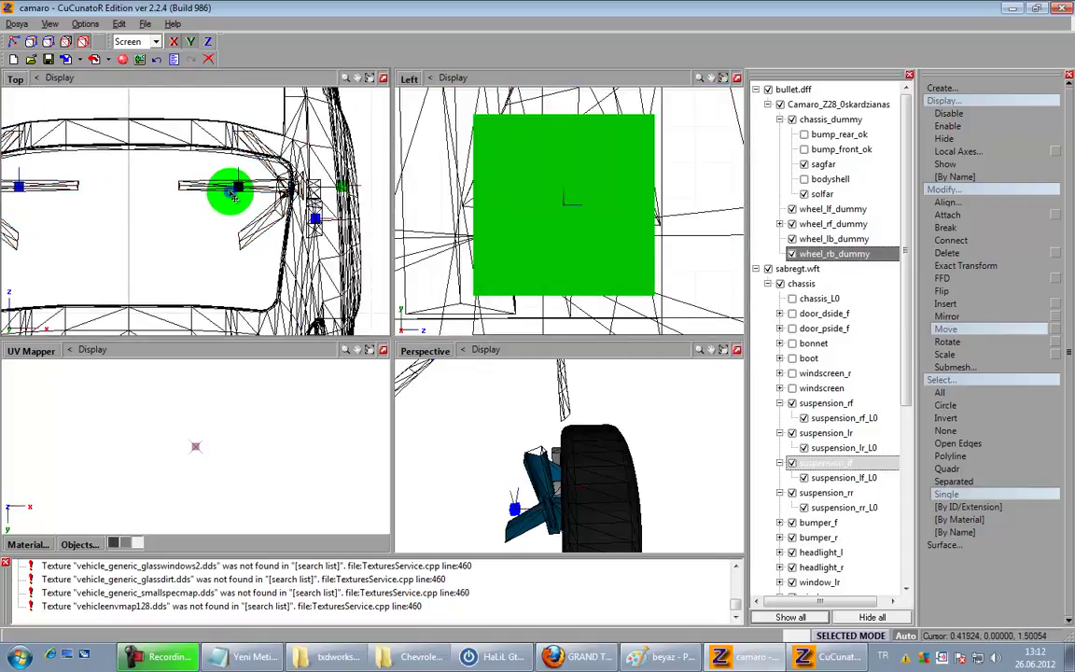
pyautogui.scroll(2, 233, 189)
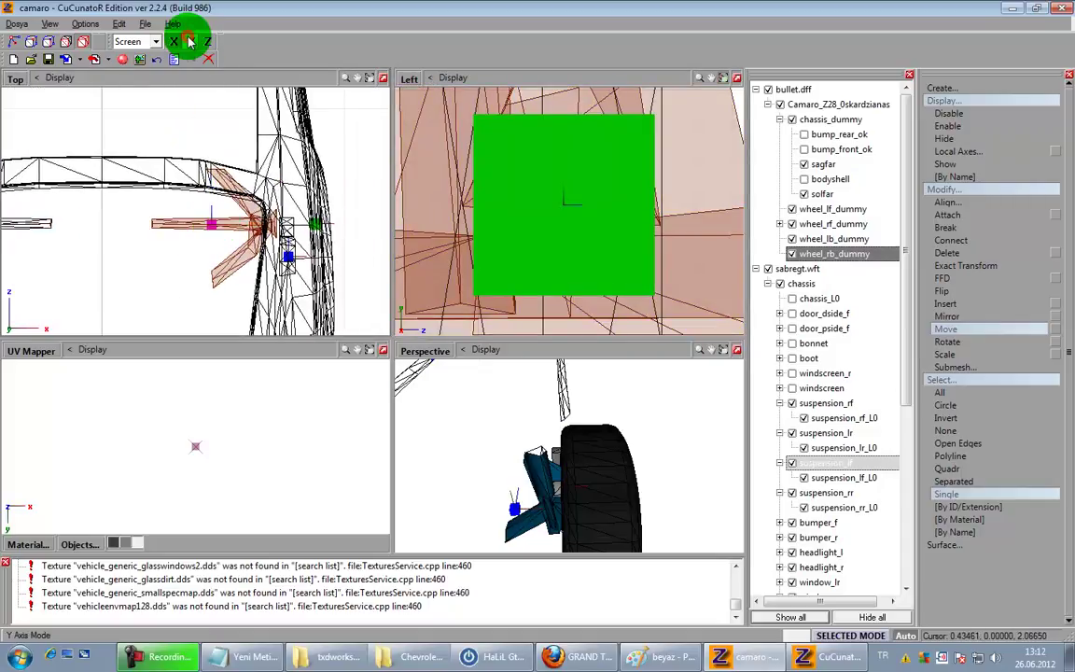
pyautogui.click(239, 265)
pyautogui.moveTo(191, 249); pyautogui.dragTo(354, 252, button='middle')
pyautogui.moveTo(210, 238)
pyautogui.mouseDown()
pyautogui.moveTo(160, 235)
pyautogui.moveTo(198, 234)
pyautogui.moveTo(193, 240)
pyautogui.moveTo(260, 289)
pyautogui.moveTo(252, 249)
pyautogui.moveTo(269, 158)
pyautogui.moveTo(281, 204)
pyautogui.moveTo(308, 235)
pyautogui.moveTo(351, 243)
pyautogui.moveTo(312, 232)
pyautogui.mouseUp()
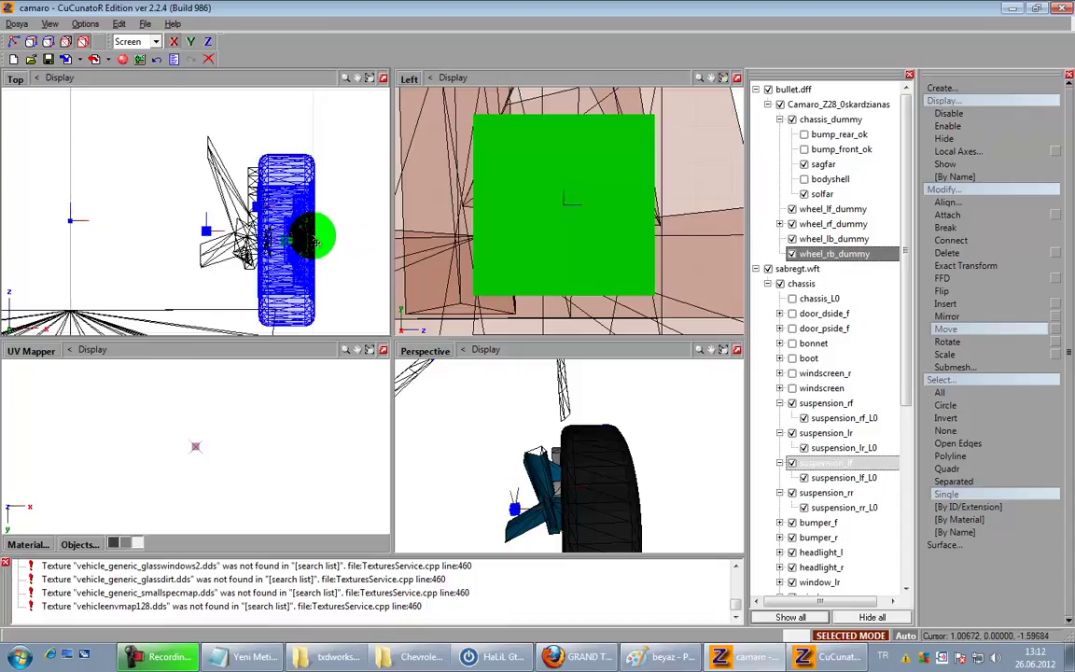
# Step: Expand wheel_rf_dummy and hide its 0ska_Z28_ratas wheel mesh
pyautogui.click(819, 187)
pyautogui.click(794, 212)
pyautogui.click(786, 226)
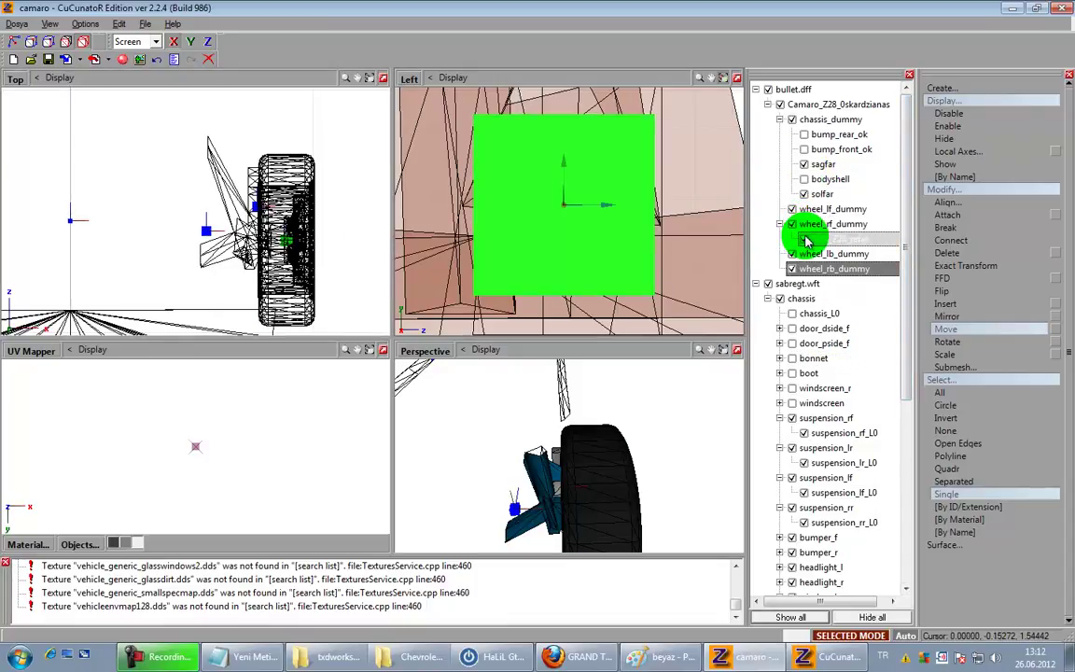
pyautogui.click(807, 241)
# Step: Check the selected rear suspension against the opposite one in the top view and clear the selection
pyautogui.moveTo(268, 276); pyautogui.dragTo(325, 268)
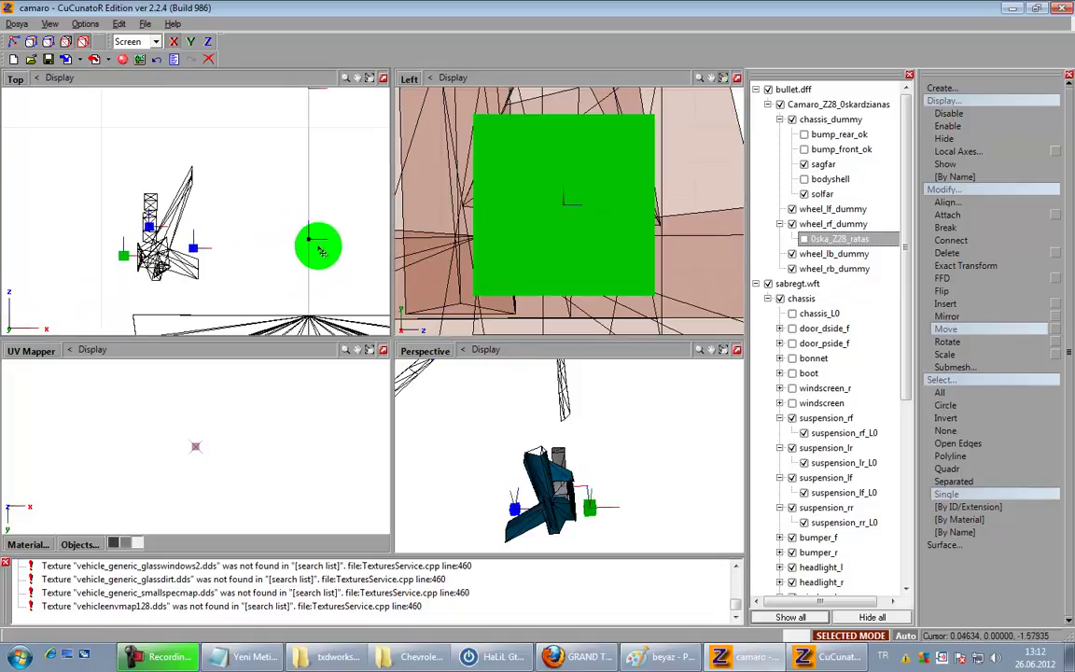
pyautogui.scroll(-1, 320, 205)
pyautogui.moveTo(295, 198); pyautogui.dragTo(278, 280, button='middle')
pyautogui.scroll(-1, 266, 215)
pyautogui.moveTo(257, 166); pyautogui.dragTo(235, 308, button='middle')
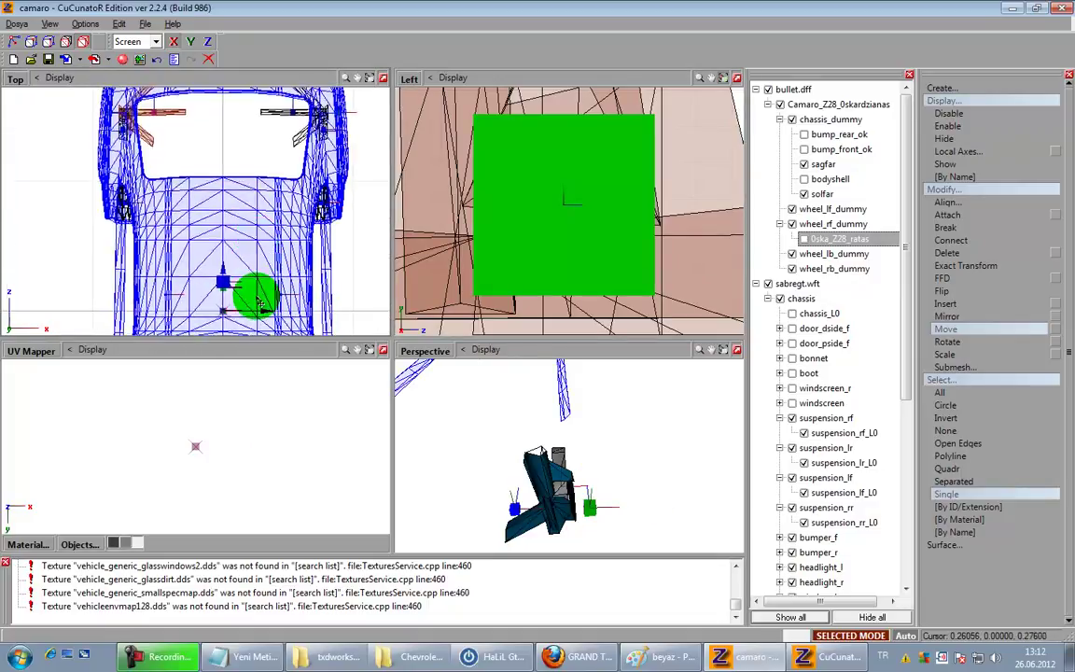
pyautogui.moveTo(261, 190); pyautogui.dragTo(262, 308, button='middle')
pyautogui.moveTo(267, 231)
pyautogui.mouseDown()
pyautogui.moveTo(223, 235)
pyautogui.moveTo(215, 252)
pyautogui.mouseUp()
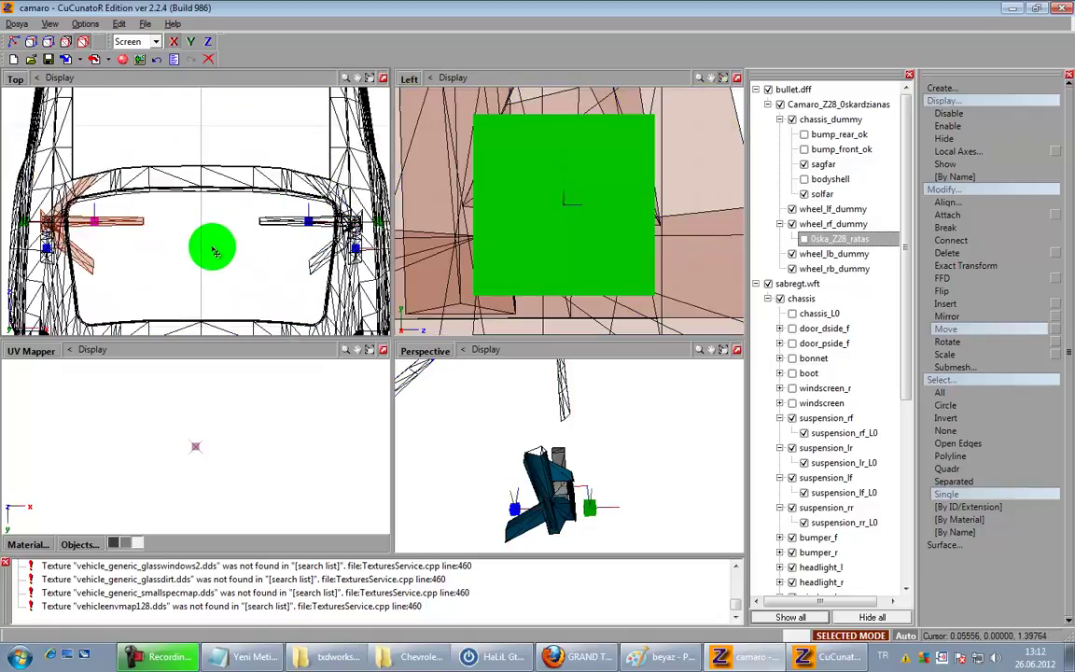
pyautogui.press('space')
pyautogui.moveTo(253, 253); pyautogui.dragTo(189, 252, button='middle')
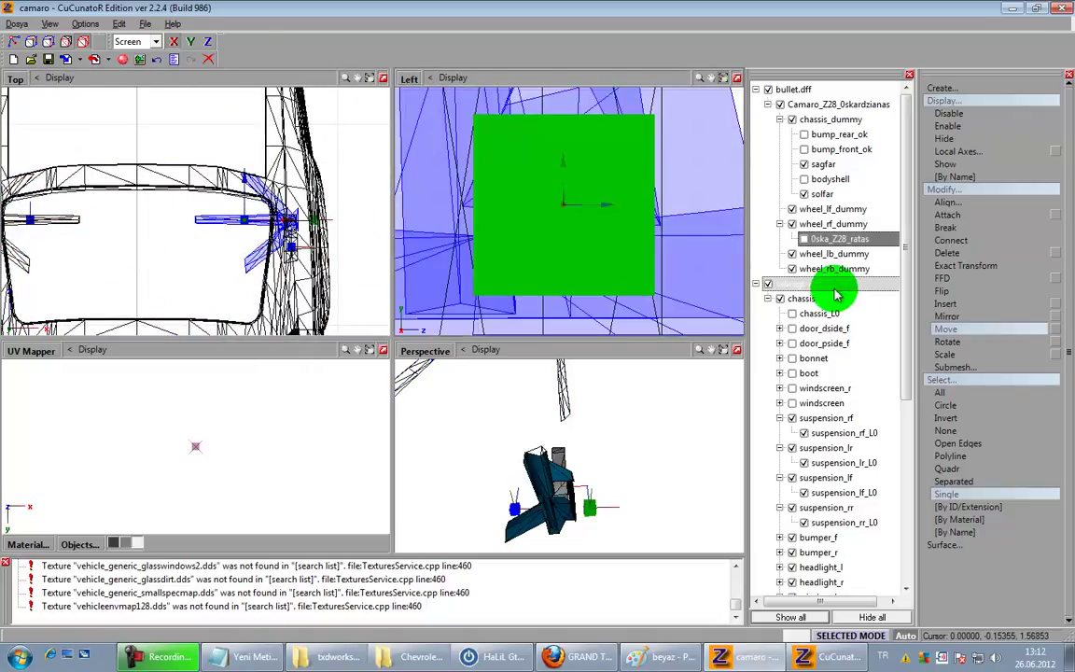
# Step: Show the 0ska_Z28_ratas wheel mesh again and save the file
pyautogui.click(804, 240)
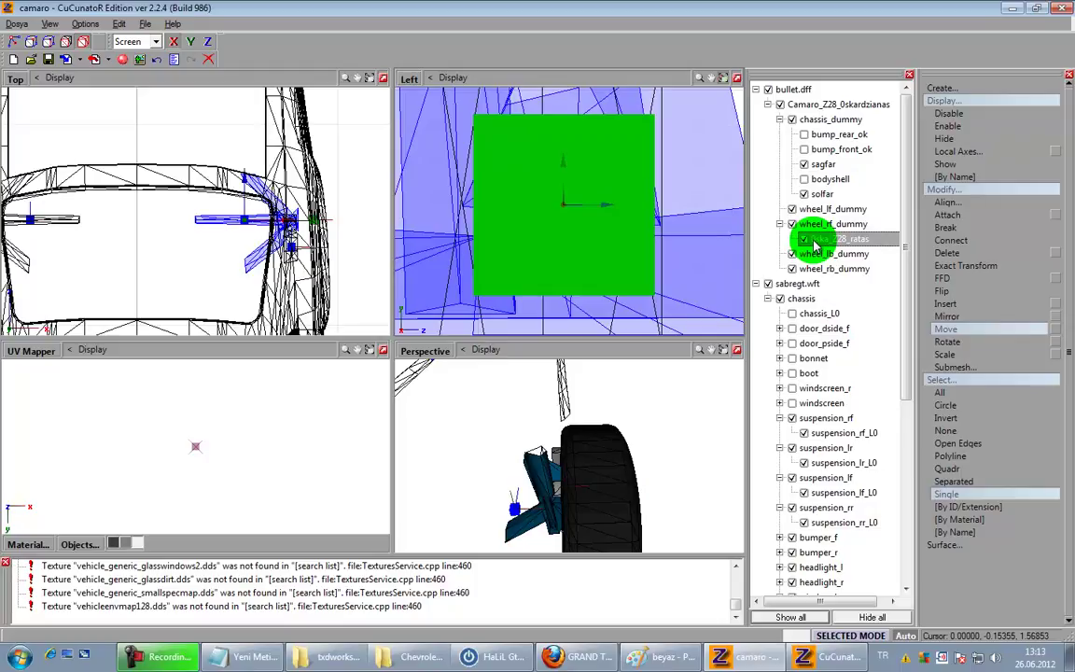
pyautogui.click(819, 240)
pyautogui.click(50, 59)
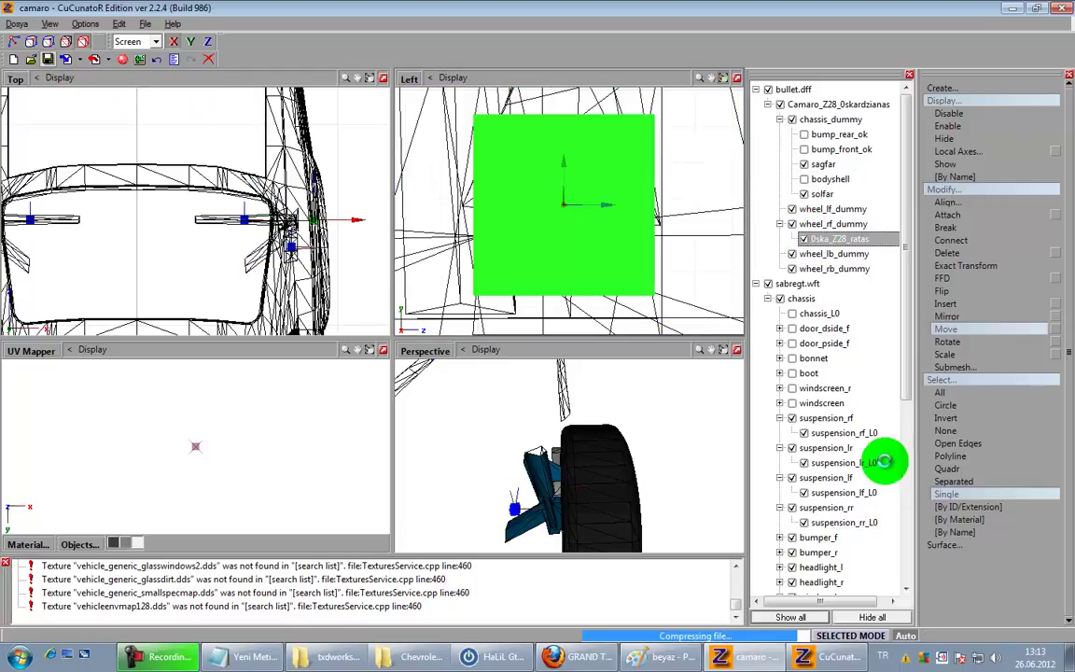
# Step: Collapse the suspension nodes and hide suspension_rf, suspension_lr, suspension_lf and suspension_rr
pyautogui.click(783, 419)
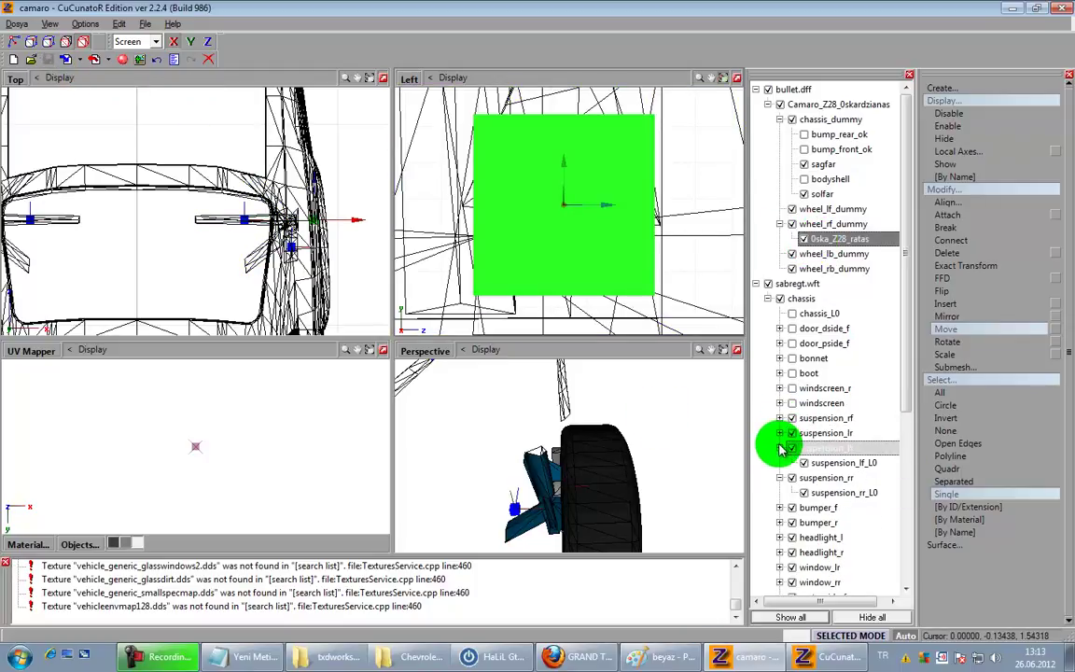
pyautogui.click(796, 464)
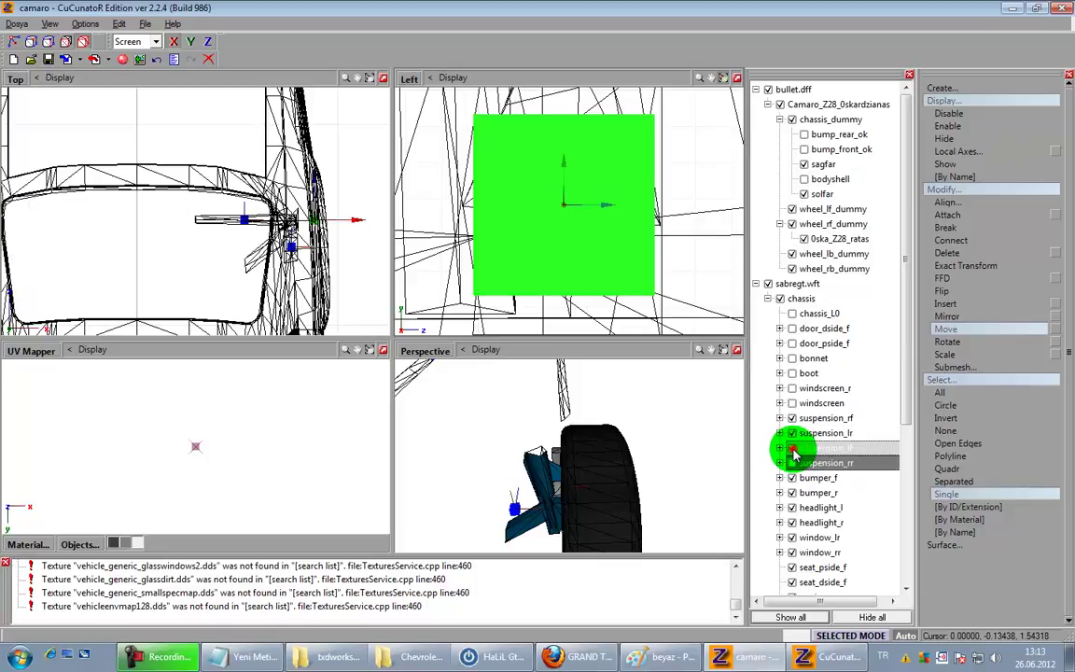
pyautogui.click(794, 449)
pyautogui.click(794, 433)
# Step: Maximize the perspective view and show the Camaro's bump_rear_ok and bump_front_ok
pyautogui.scroll(-5, 624, 435)
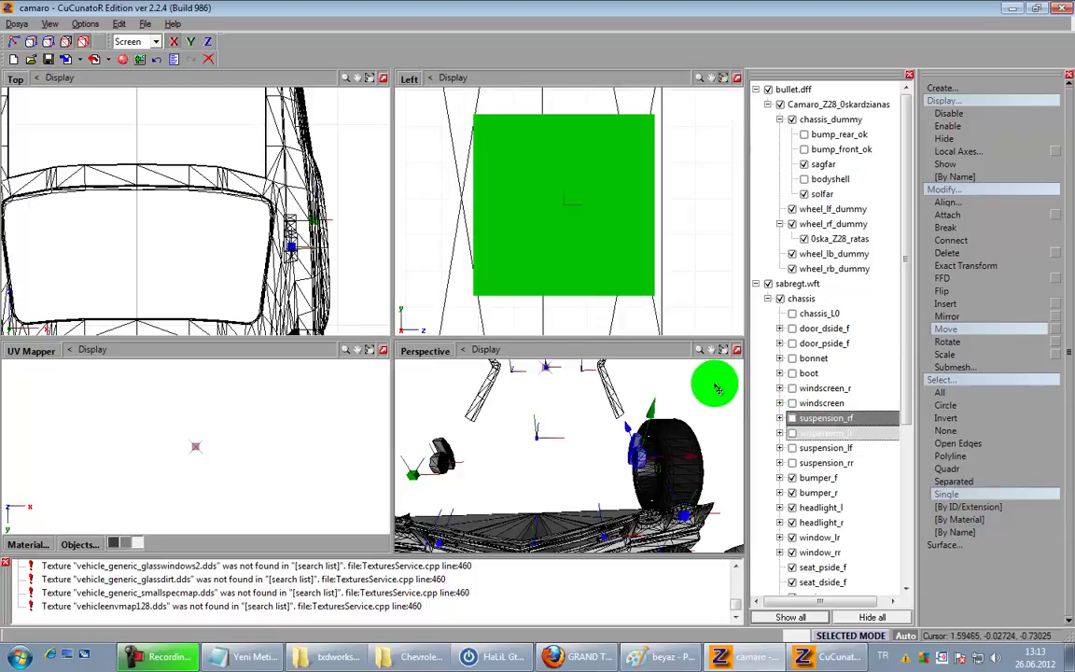
pyautogui.click(737, 353)
pyautogui.moveTo(607, 446); pyautogui.dragTo(661, 411, button='middle')
pyautogui.scroll(-4, 570, 434)
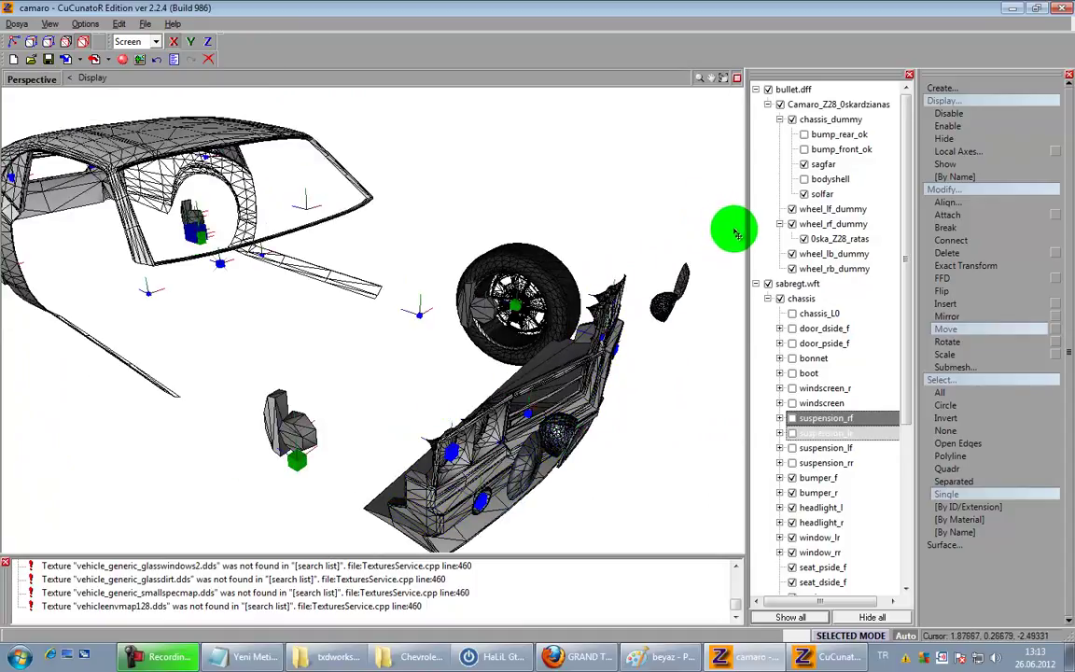
pyautogui.click(817, 136)
pyautogui.click(804, 149)
# Step: Inspect the front bumper around the wheel, then expand bumper_f and hide its bumper_f_L0 mesh
pyautogui.moveTo(651, 417); pyautogui.dragTo(391, 413, button='middle')
pyautogui.scroll(2, 391, 413)
pyautogui.click(954, 481)
pyautogui.moveTo(726, 407); pyautogui.dragTo(658, 403, button='middle')
pyautogui.scroll(2, 541, 295)
pyautogui.moveTo(541, 295); pyautogui.dragTo(569, 325, button='middle')
pyautogui.moveTo(620, 369); pyautogui.dragTo(564, 340, button='middle')
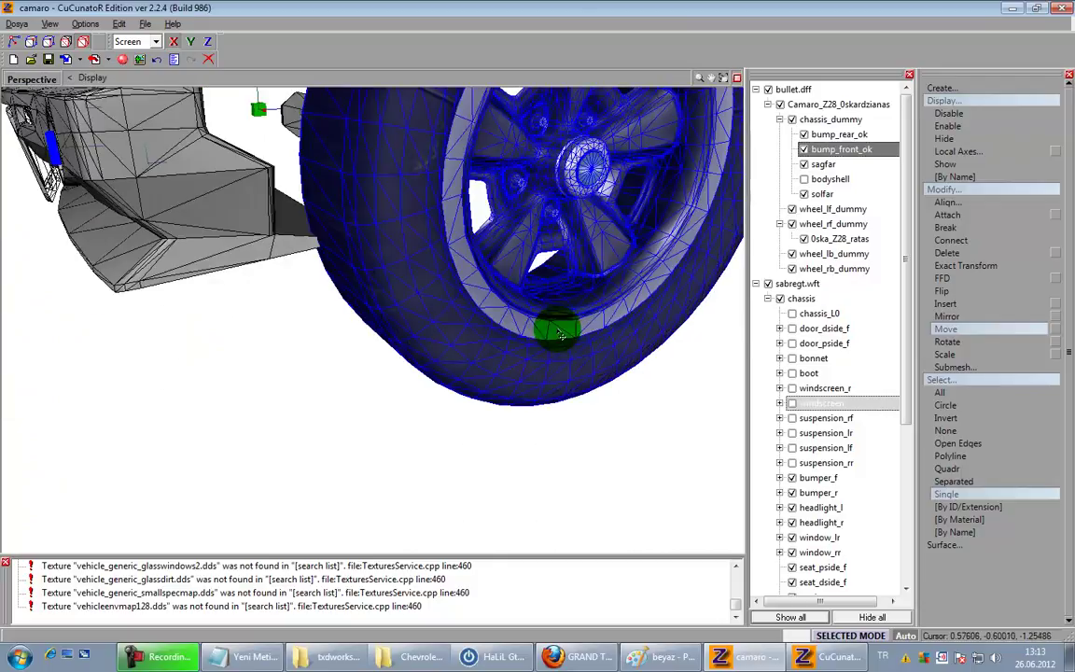
pyautogui.doubleClick(795, 480)
pyautogui.click(807, 495)
pyautogui.scroll(-3, 373, 360)
pyautogui.moveTo(372, 360); pyautogui.dragTo(315, 282, button='middle')
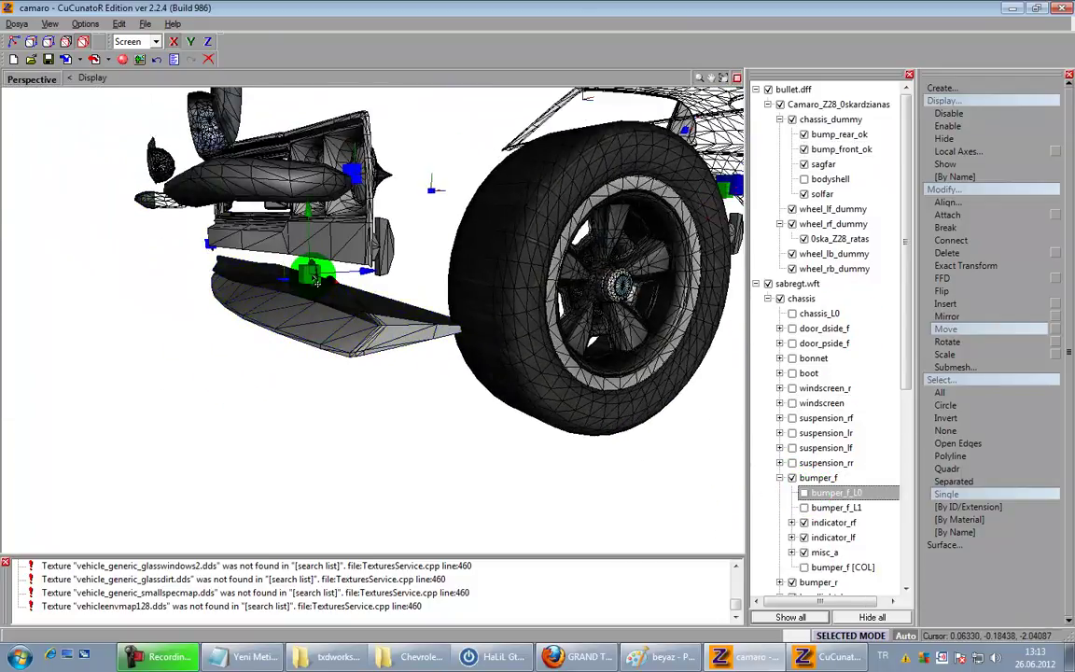
# Step: Select the bumper_f dummy and move it in the side and top views to the outer corner of bump_front_ok
pyautogui.moveTo(215, 252); pyautogui.dragTo(568, 285, button='middle')
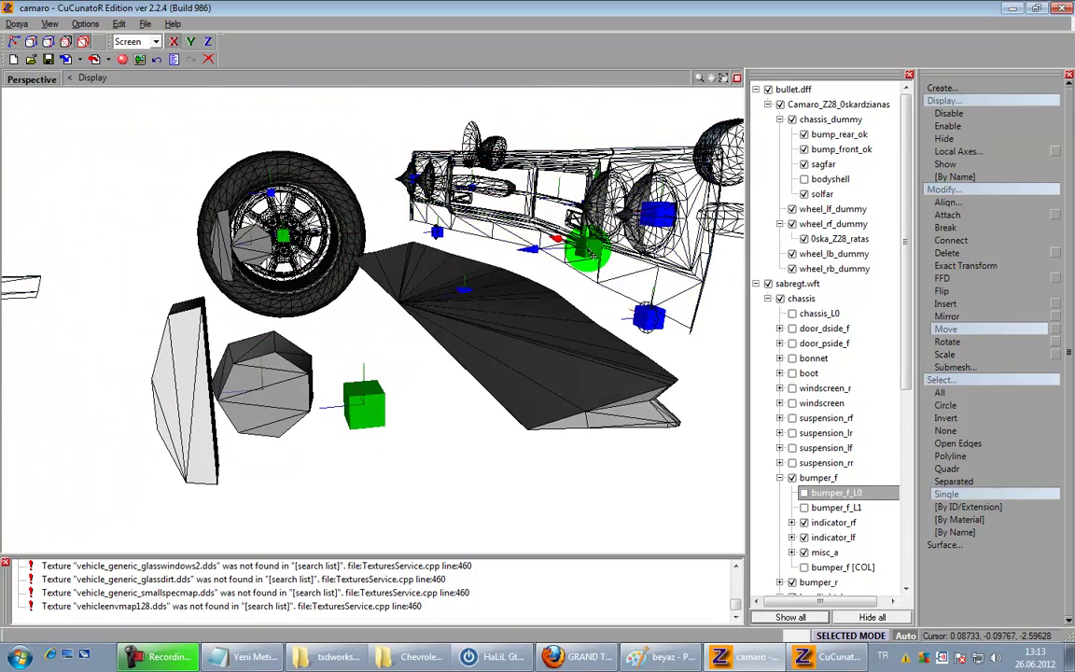
pyautogui.moveTo(590, 255)
pyautogui.mouseDown()
pyautogui.moveTo(698, 322)
pyautogui.moveTo(717, 261)
pyautogui.mouseUp()
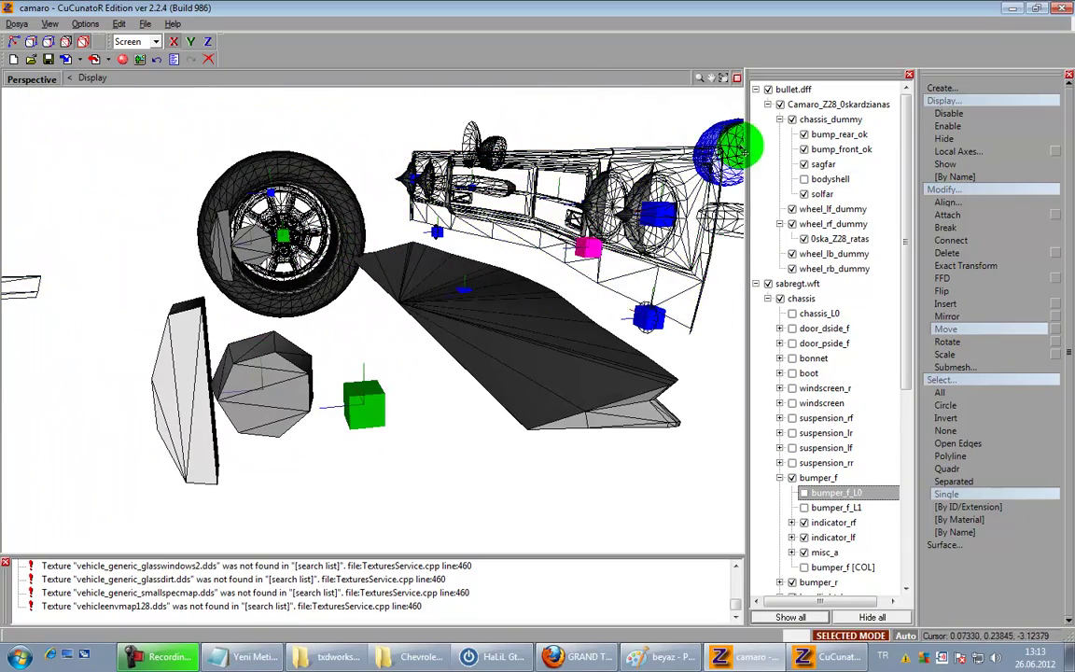
pyautogui.click(737, 77)
pyautogui.click(828, 257)
pyautogui.click(802, 147)
pyautogui.click(632, 219)
pyautogui.scroll(-10, 596, 203)
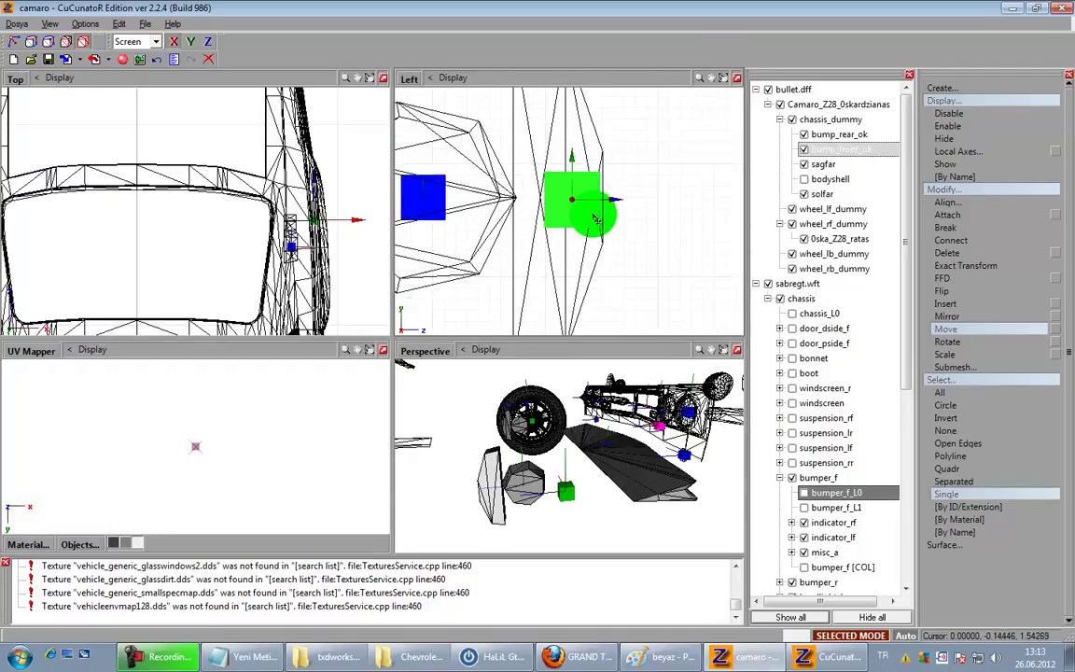
pyautogui.moveTo(427, 234)
pyautogui.mouseDown()
pyautogui.moveTo(480, 244)
pyautogui.moveTo(725, 245)
pyautogui.moveTo(579, 234)
pyautogui.moveTo(612, 238)
pyautogui.moveTo(572, 192)
pyautogui.moveTo(567, 163)
pyautogui.moveTo(197, 54)
pyautogui.moveTo(584, 198)
pyautogui.moveTo(484, 146)
pyautogui.mouseUp()
pyautogui.moveTo(204, 250); pyautogui.dragTo(224, 131, button='middle')
pyautogui.moveTo(247, 224); pyautogui.dragTo(267, 116, button='middle')
pyautogui.moveTo(270, 220); pyautogui.dragTo(82, 301)
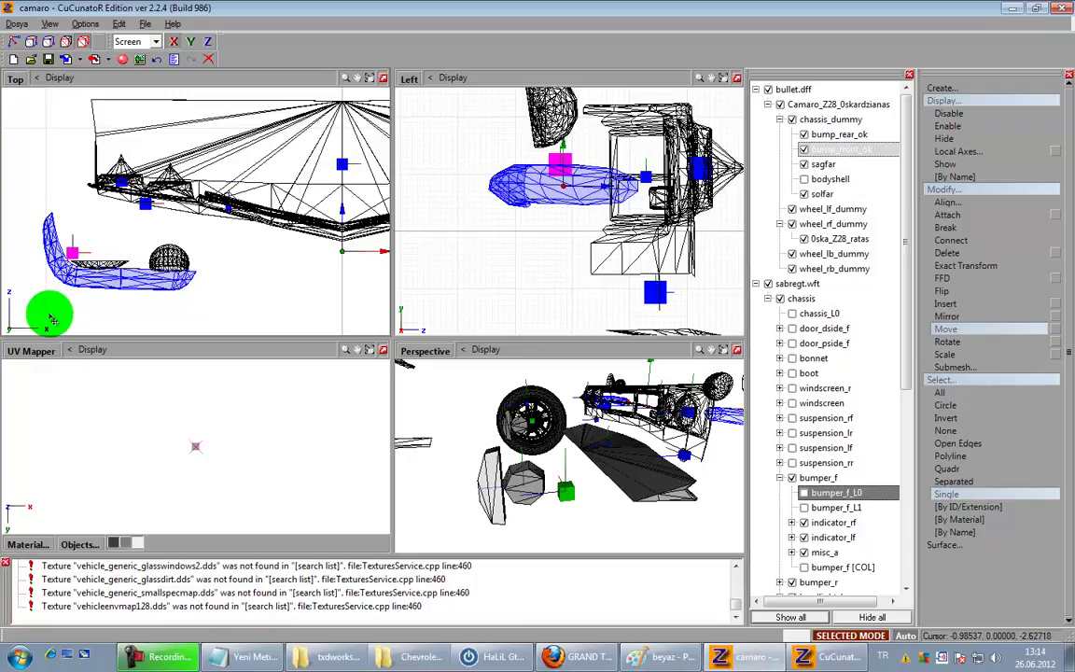
# Step: Check the front bumper from other angles in perspective, clear the selection and save the file
pyautogui.click(635, 492)
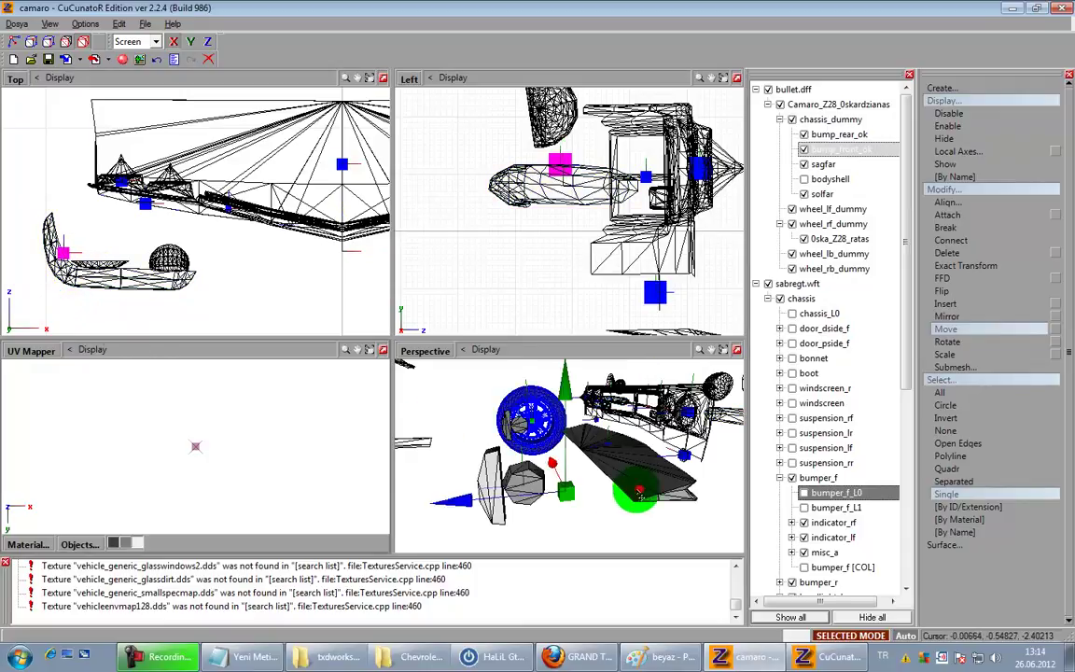
pyautogui.moveTo(636, 492); pyautogui.dragTo(605, 495, button='middle')
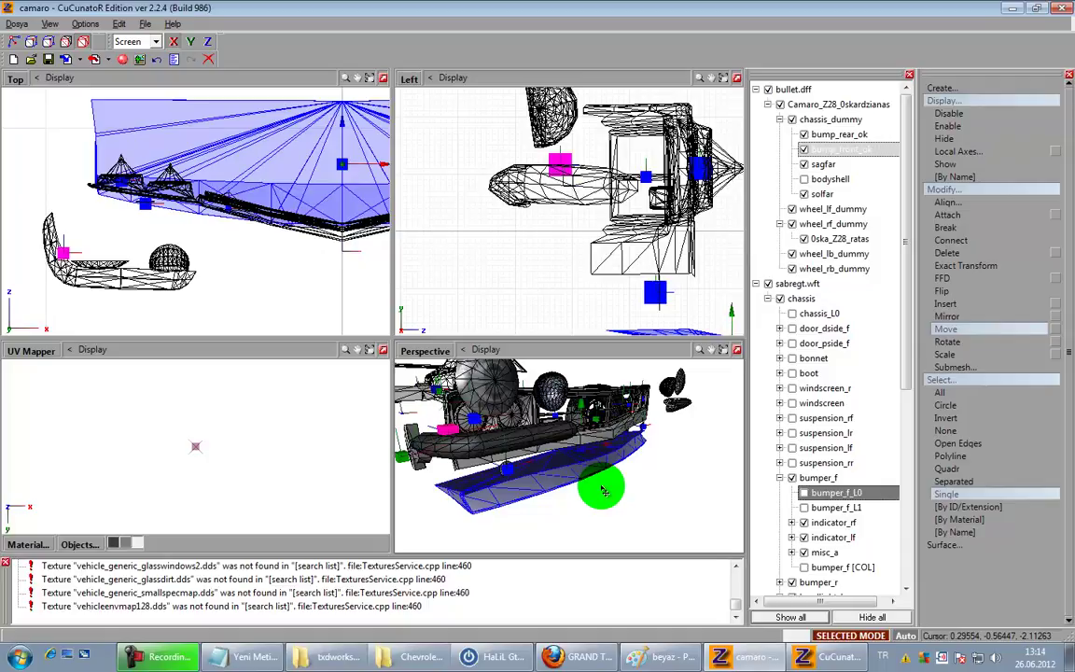
pyautogui.moveTo(691, 512)
pyautogui.mouseDown(button='middle')
pyautogui.moveTo(668, 508)
pyautogui.moveTo(684, 511)
pyautogui.mouseUp(button='middle')
pyautogui.press('space')
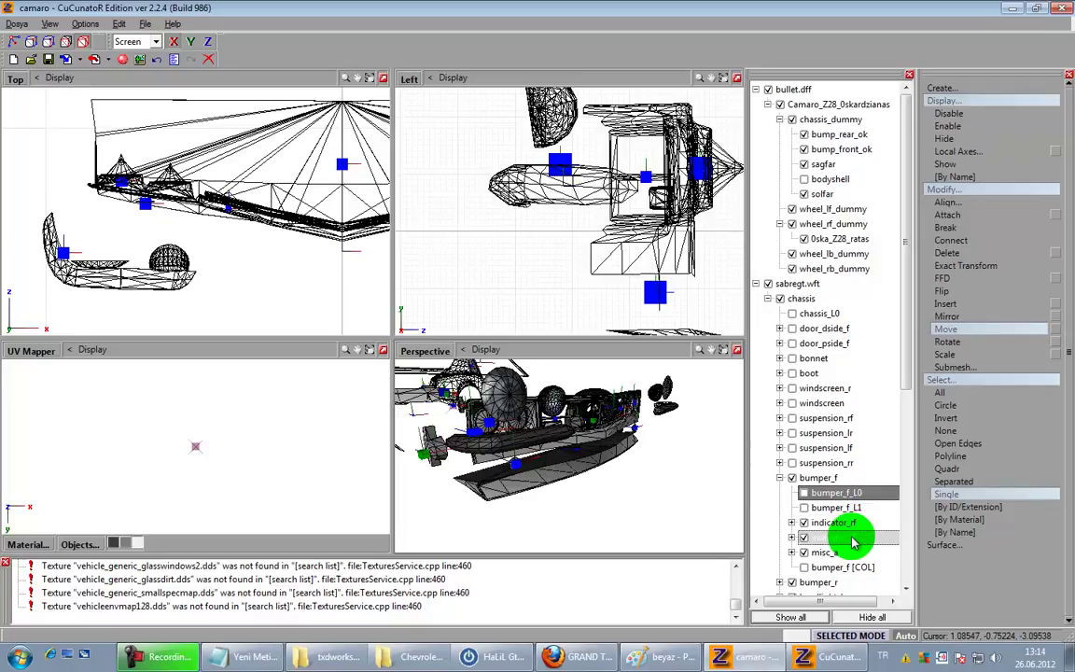
pyautogui.click(853, 541)
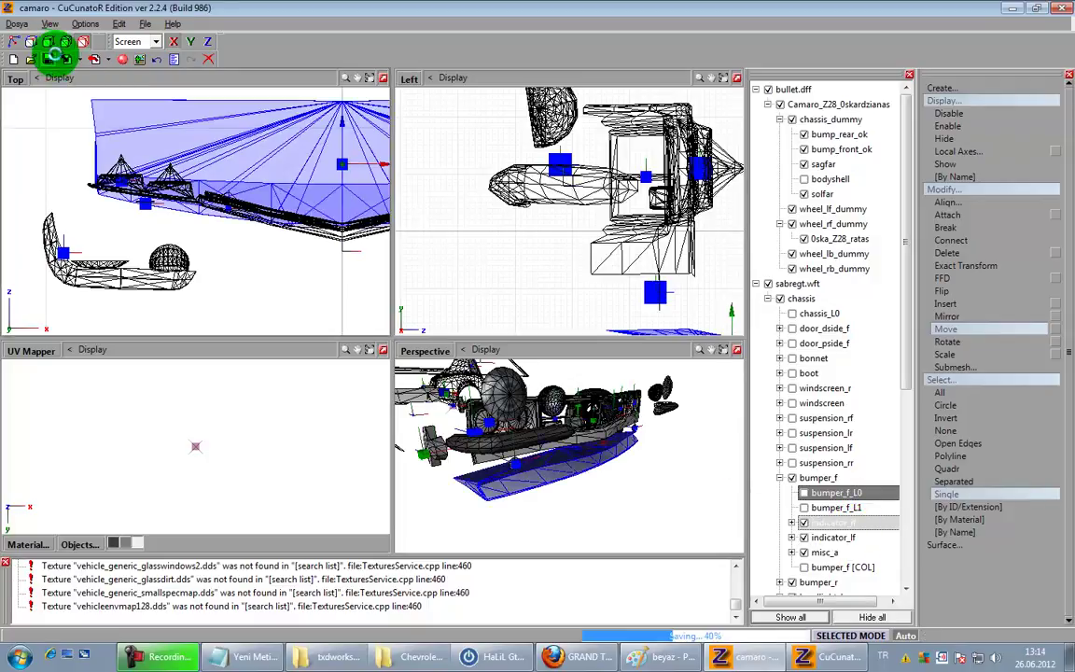
pyautogui.click(95, 177)
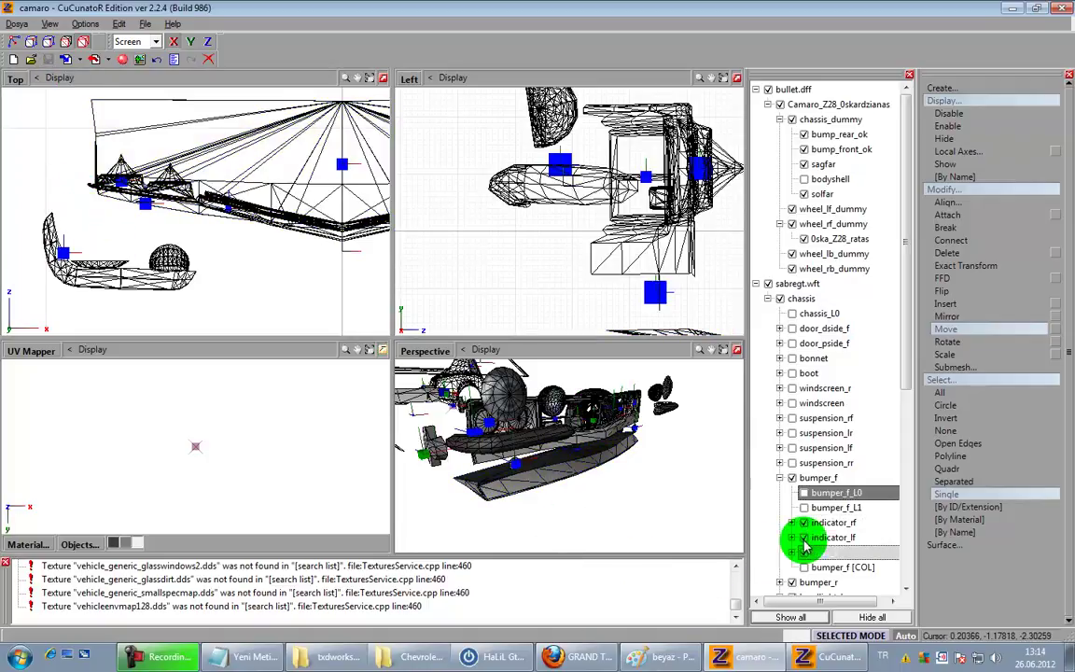
# Step: Move indicator_rf and indicator_lf out of bumper_f to directly under chassis, and show bumper_f_L0
pyautogui.moveTo(839, 529); pyautogui.dragTo(785, 474)
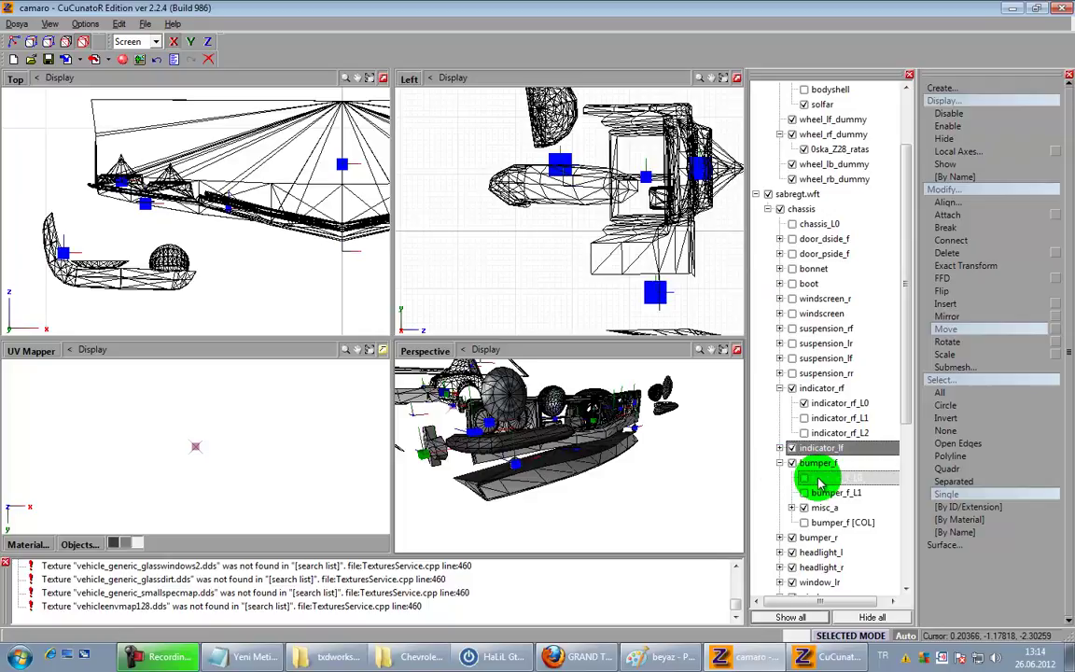
pyautogui.click(806, 478)
# Step: Rename the Camaro's bump_front_ok to bumper_f_L0 and place it under the bumper_f node
pyautogui.click(862, 478)
pyautogui.click(836, 464)
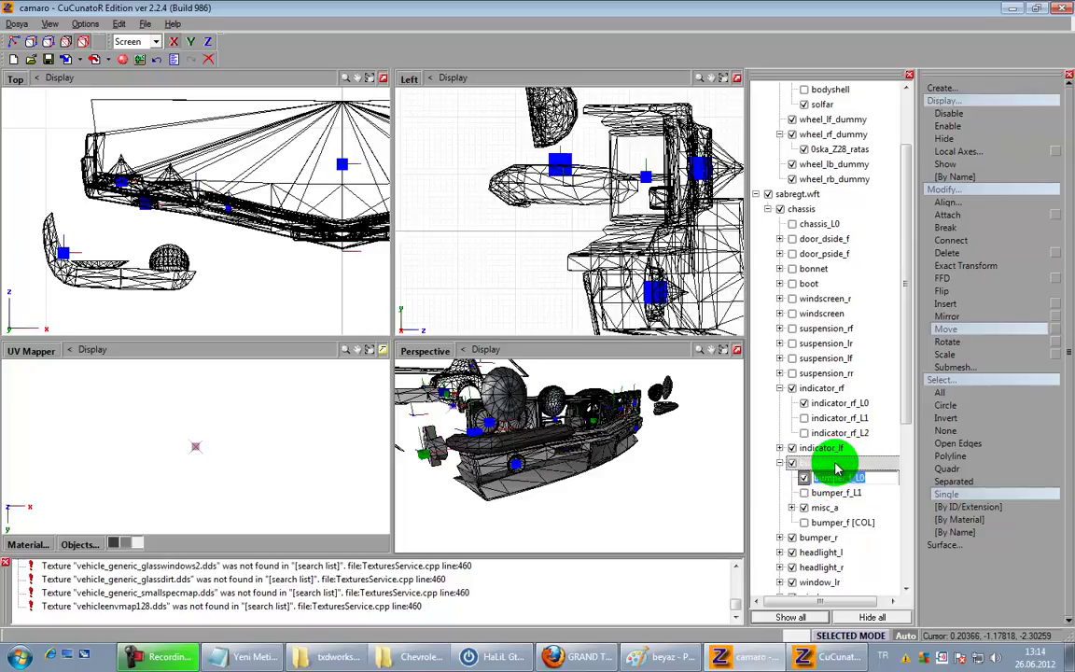
pyautogui.moveTo(837, 470); pyautogui.dragTo(857, 138)
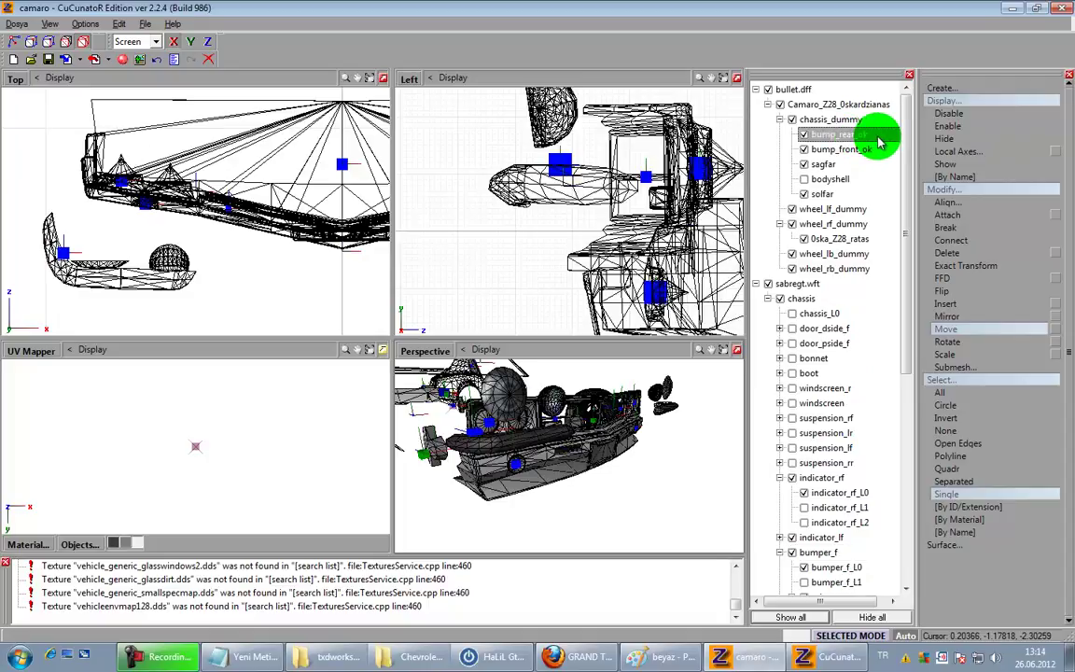
pyautogui.moveTo(879, 144); pyautogui.dragTo(840, 558)
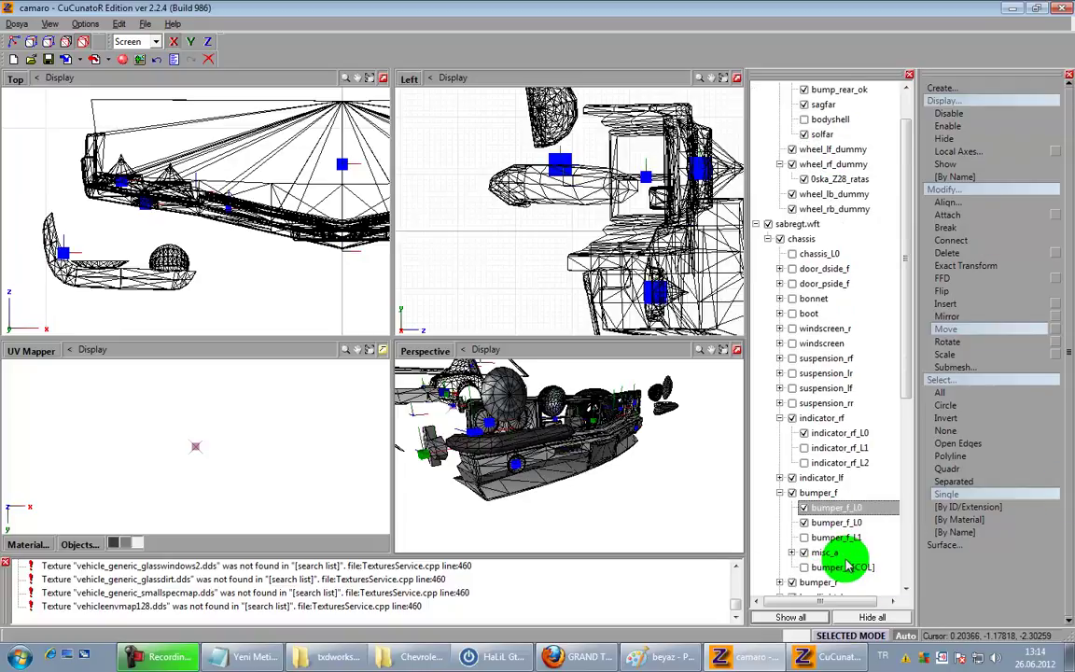
# Step: Delete the original bumper_f_L0, bumper_f_L1 and misc_a from the bumper_f node
pyautogui.rightClick(864, 523)
pyautogui.moveTo(882, 537)
pyautogui.click(958, 539)
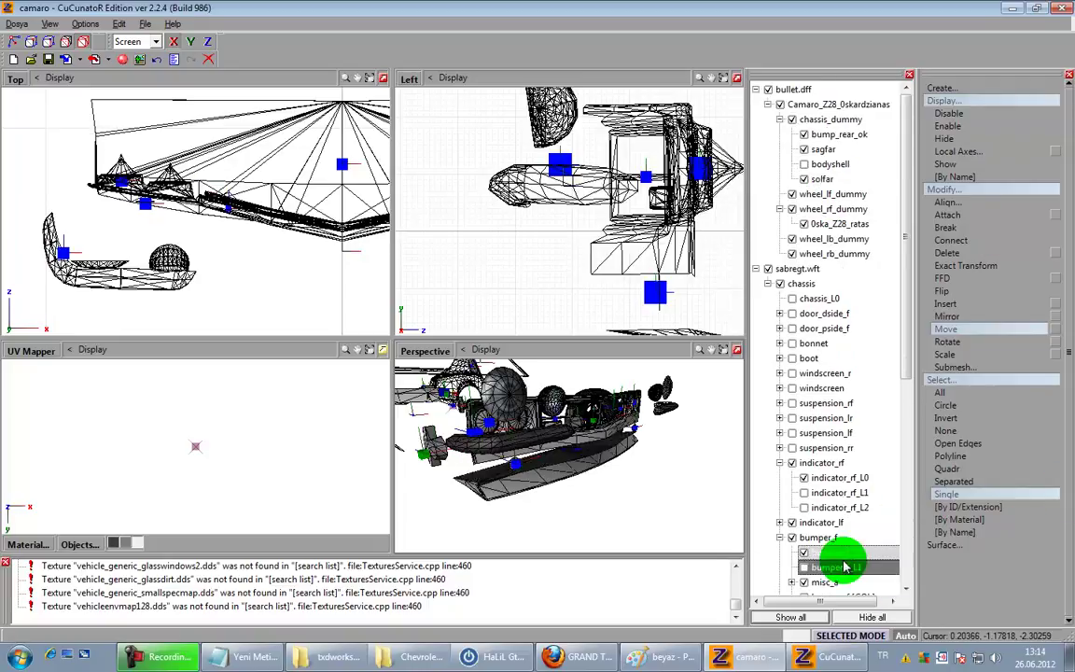
pyautogui.click(831, 479)
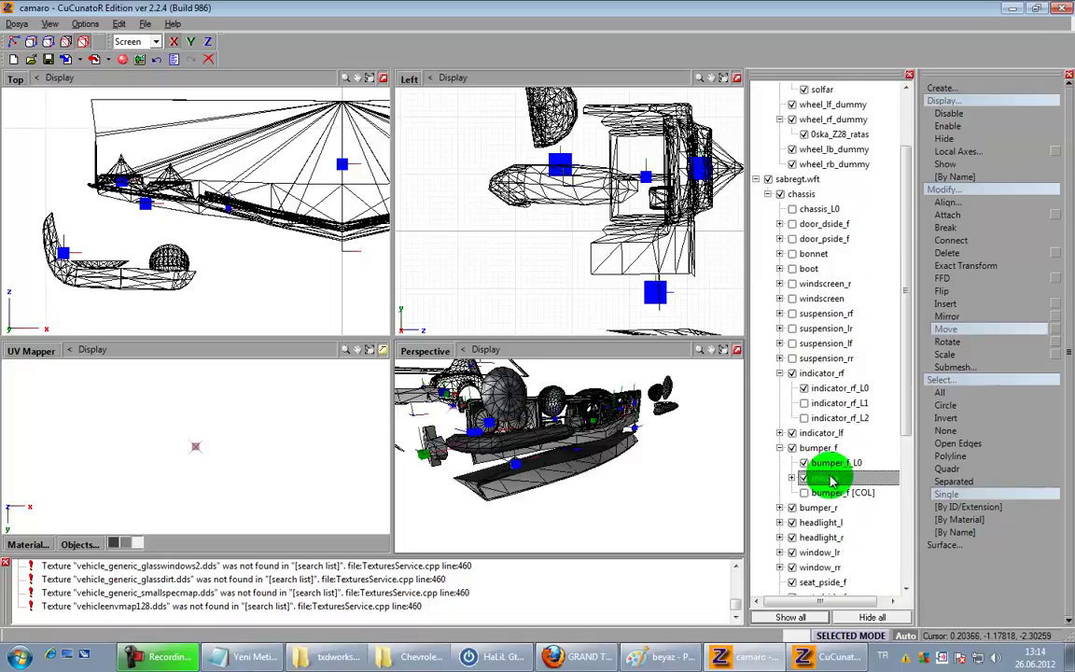
pyautogui.rightClick(834, 482)
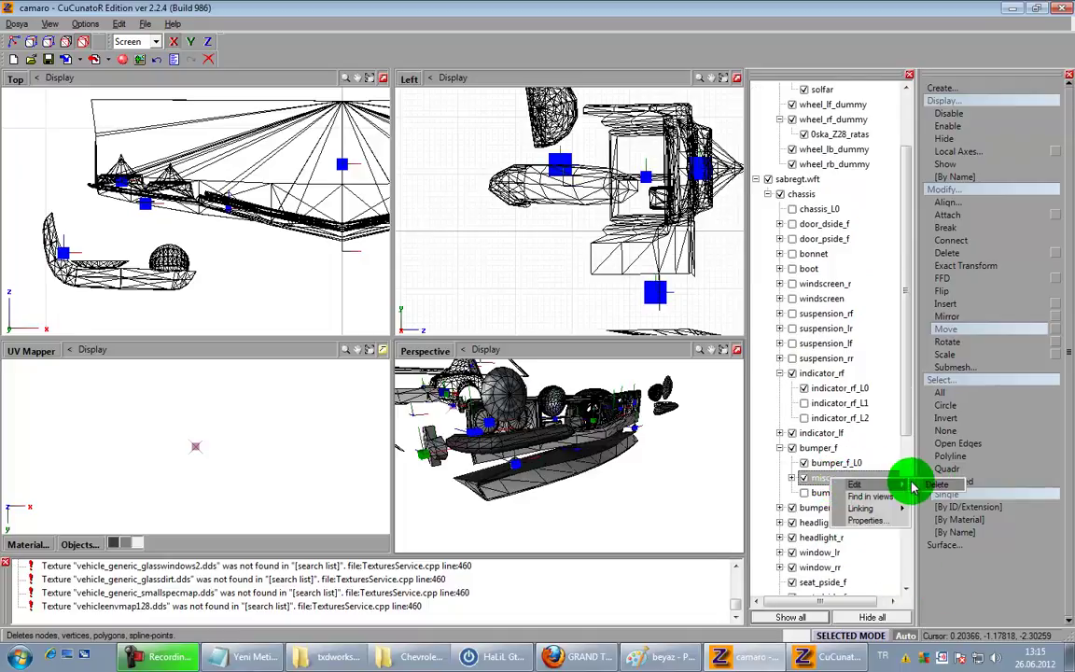
pyautogui.click(935, 484)
# Step: Preview the bumper_f [COL] collision mesh and reset the new bumper_f_L0's local axes to its parent
pyautogui.click(805, 433)
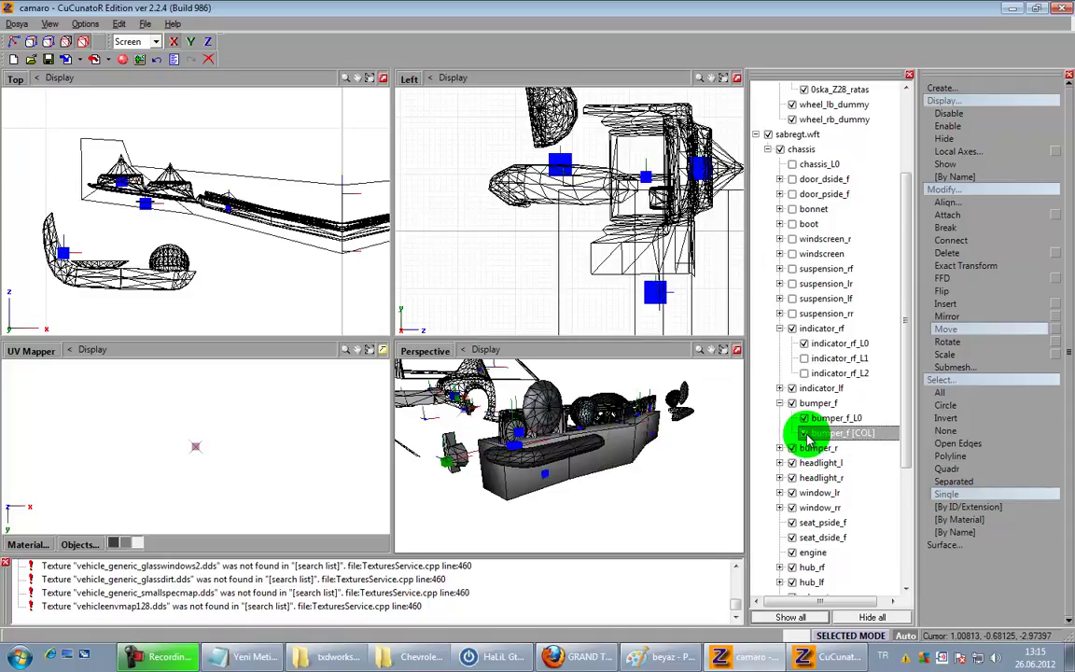
pyautogui.click(806, 435)
pyautogui.click(965, 154)
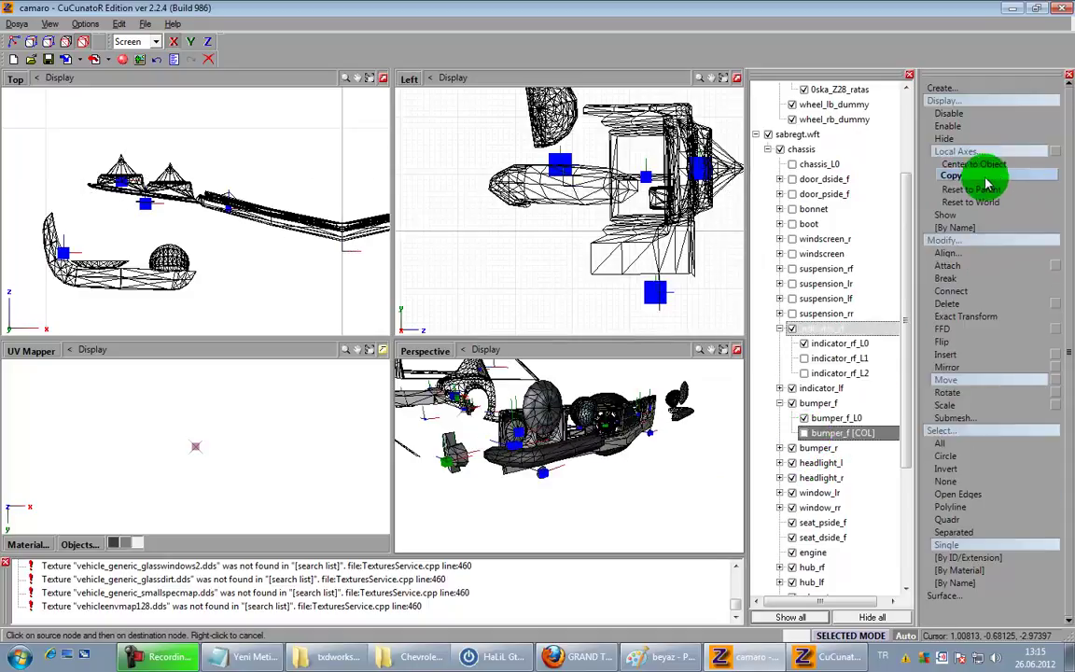
pyautogui.click(987, 191)
pyautogui.click(682, 410)
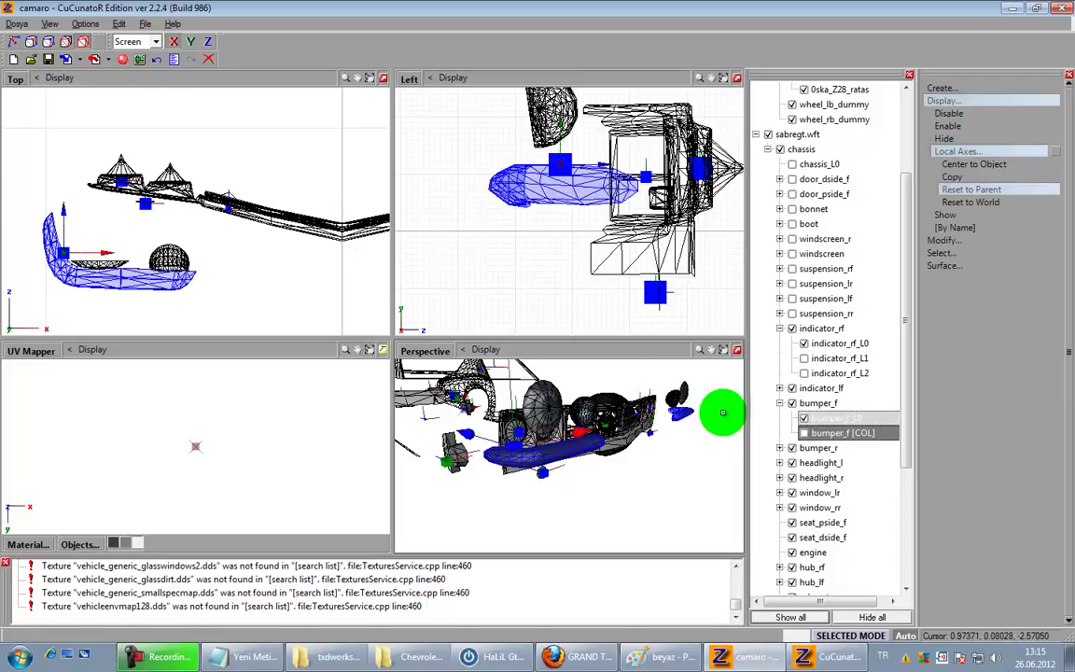
# Step: Show bumper_f [COL] and move its vertices in the side view to fit the Camaro front bumper's height and depth
pyautogui.click(805, 433)
pyautogui.click(961, 240)
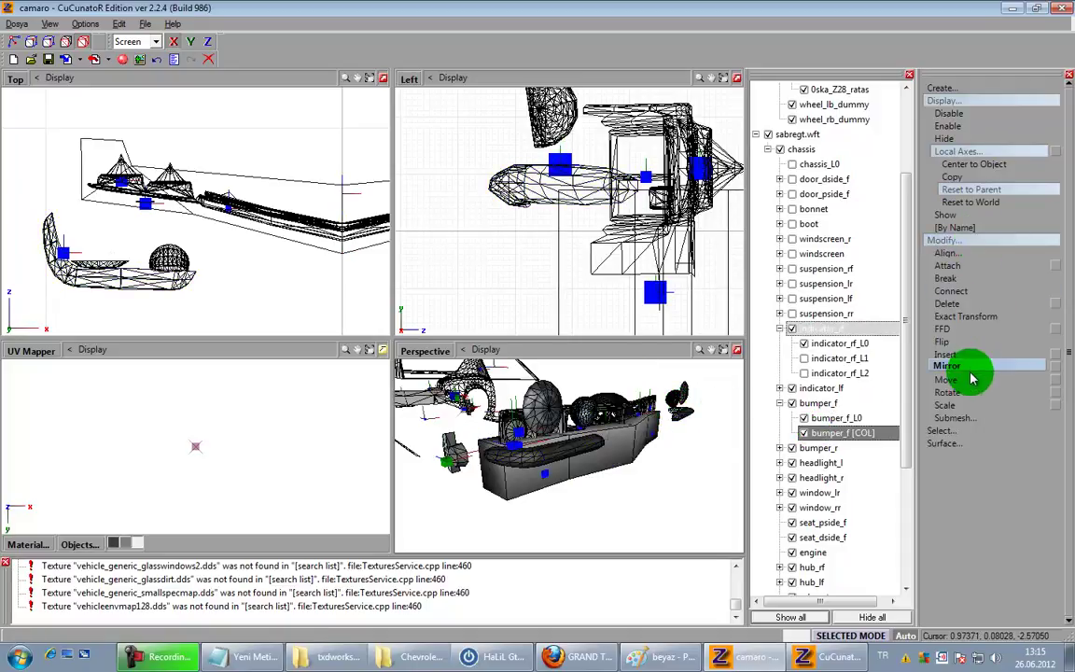
pyautogui.click(945, 329)
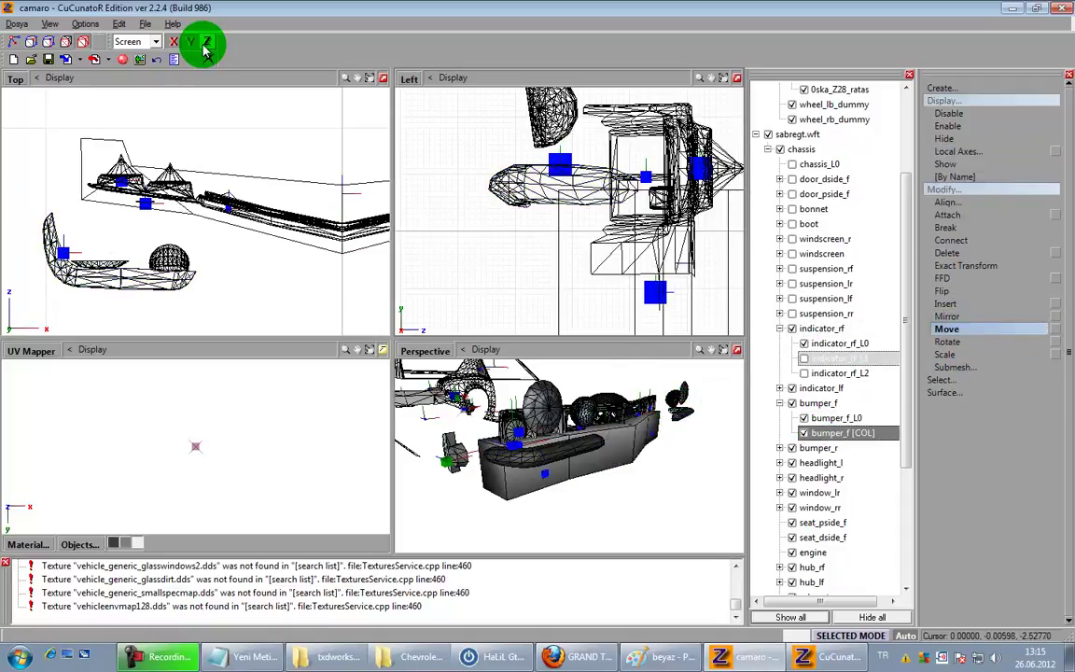
pyautogui.scroll(-2, 690, 234)
pyautogui.moveTo(698, 239); pyautogui.dragTo(684, 201, button='middle')
pyautogui.click(694, 217)
pyautogui.scroll(-1, 654, 201)
pyautogui.moveTo(630, 176); pyautogui.dragTo(566, 222, button='middle')
# Step: Move the vertices of bumper_f [COL] in the top view so both ends and the front edge follow the Camaro front bumper's shape
pyautogui.moveTo(454, 165); pyautogui.dragTo(95, 252)
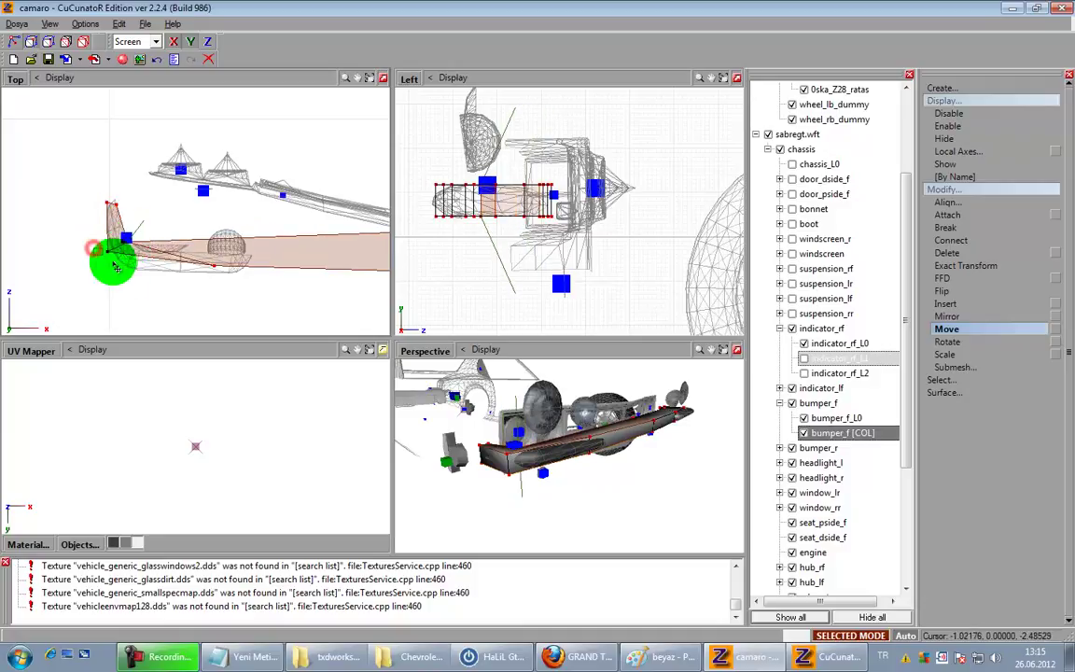
pyautogui.moveTo(192, 260); pyautogui.dragTo(301, 246)
pyautogui.moveTo(182, 270); pyautogui.dragTo(178, 299)
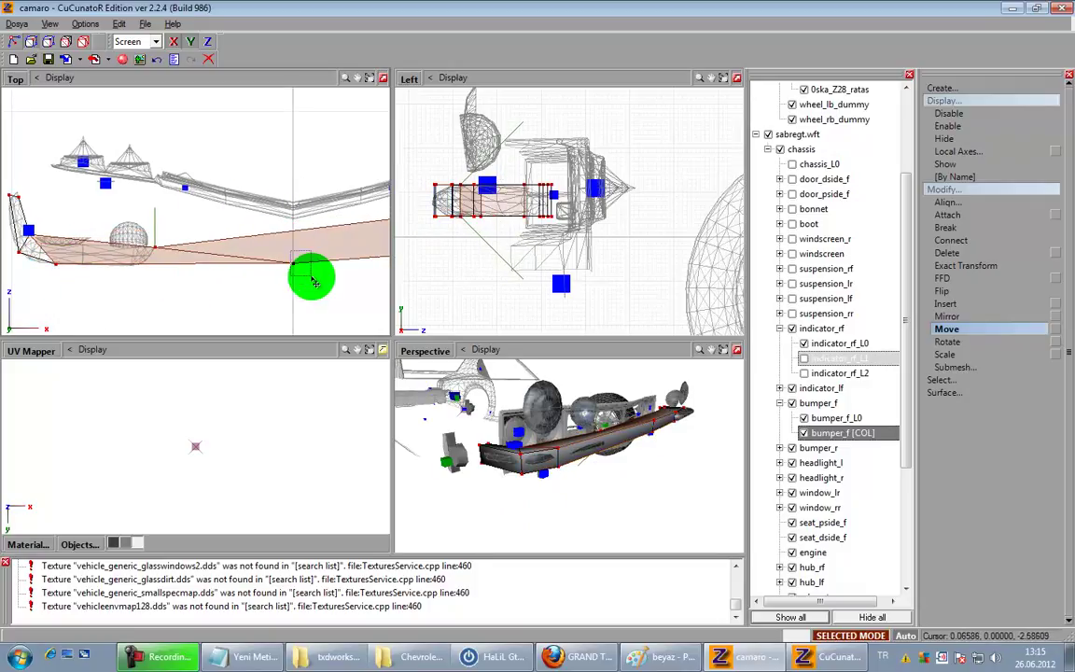
pyautogui.moveTo(308, 274); pyautogui.dragTo(292, 268)
pyautogui.moveTo(143, 270); pyautogui.dragTo(233, 187)
pyautogui.moveTo(303, 252); pyautogui.dragTo(325, 255)
pyautogui.moveTo(280, 209)
pyautogui.mouseDown()
pyautogui.moveTo(291, 213)
pyautogui.moveTo(280, 224)
pyautogui.mouseUp()
pyautogui.moveTo(337, 262); pyautogui.dragTo(319, 260)
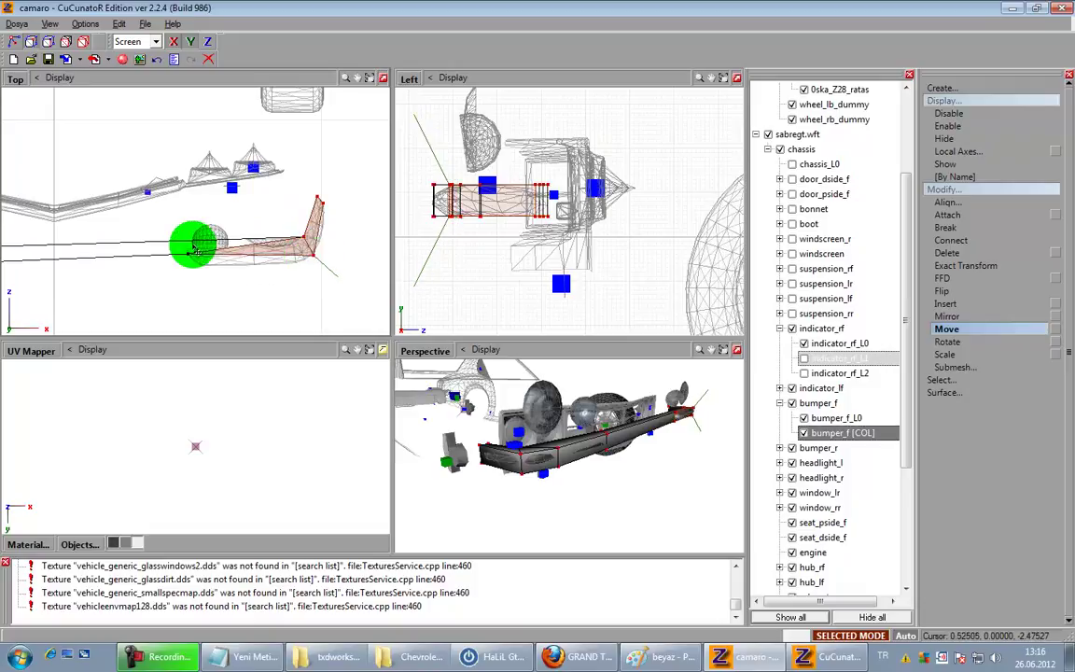
pyautogui.moveTo(203, 266); pyautogui.dragTo(299, 223)
pyautogui.moveTo(268, 263); pyautogui.dragTo(326, 259, button='middle')
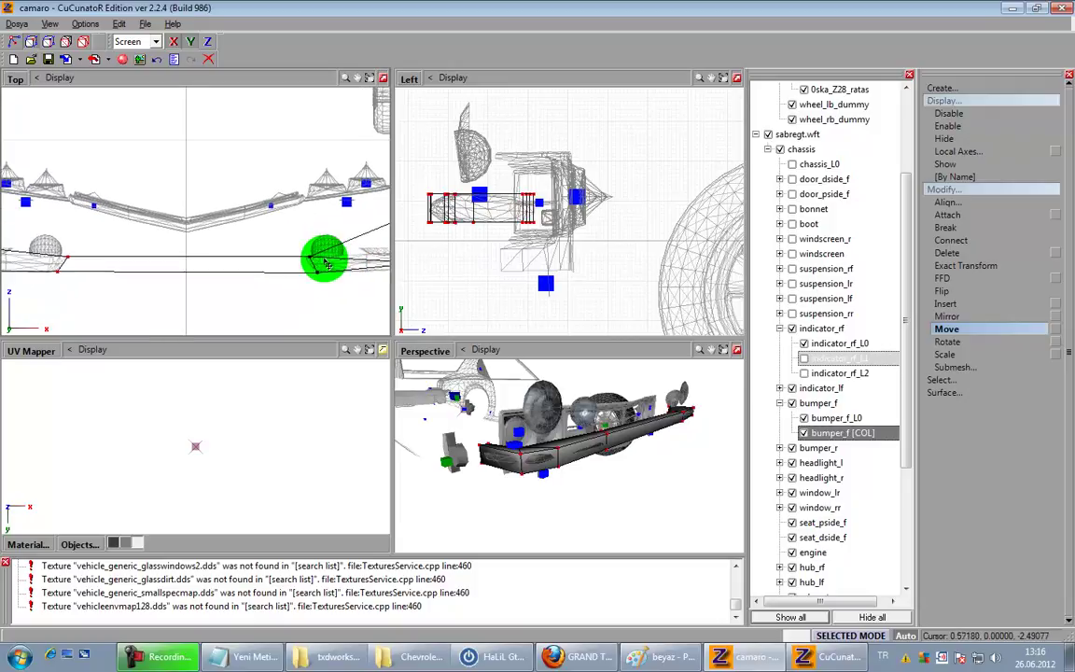
pyautogui.moveTo(666, 454)
pyautogui.mouseDown(button='middle')
pyautogui.moveTo(631, 466)
pyautogui.moveTo(683, 454)
pyautogui.mouseUp(button='middle')
# Step: Save the scene and hide the bumper_f [COL] mesh and the whole bumper_f node
pyautogui.click(80, 45)
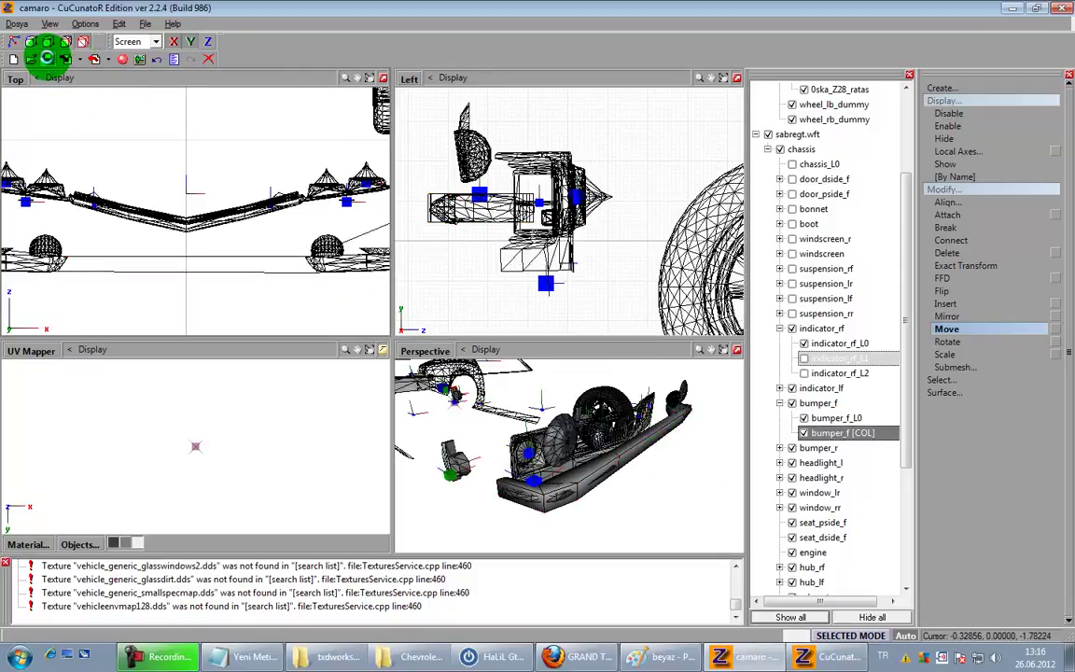
pyautogui.click(867, 433)
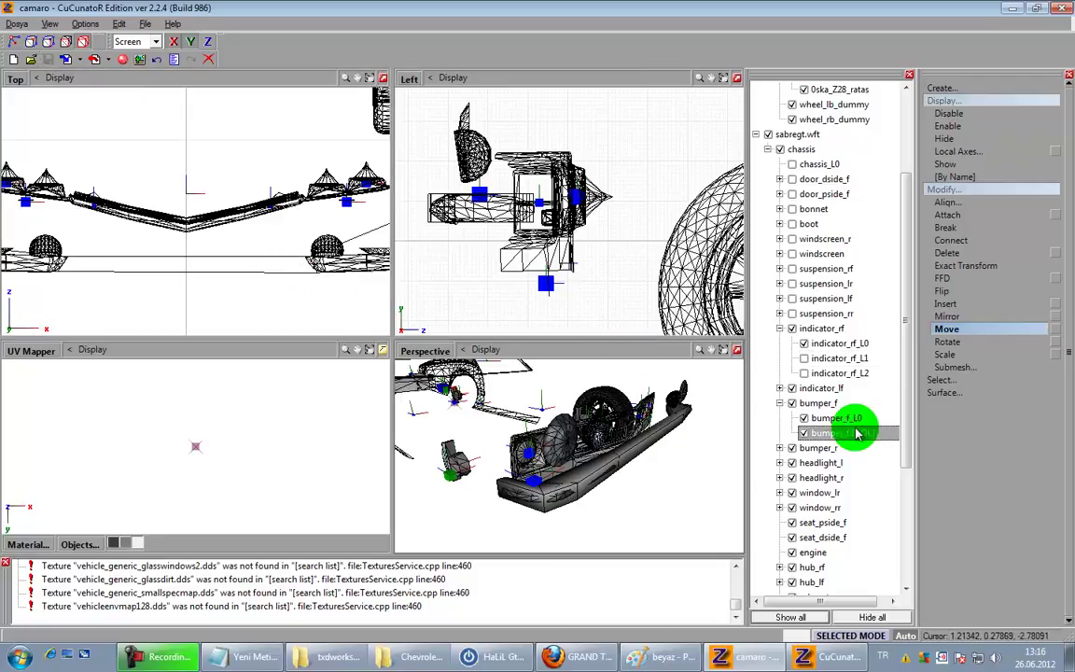
pyautogui.click(805, 434)
pyautogui.click(780, 406)
pyautogui.scroll(3, 785, 403)
pyautogui.click(803, 523)
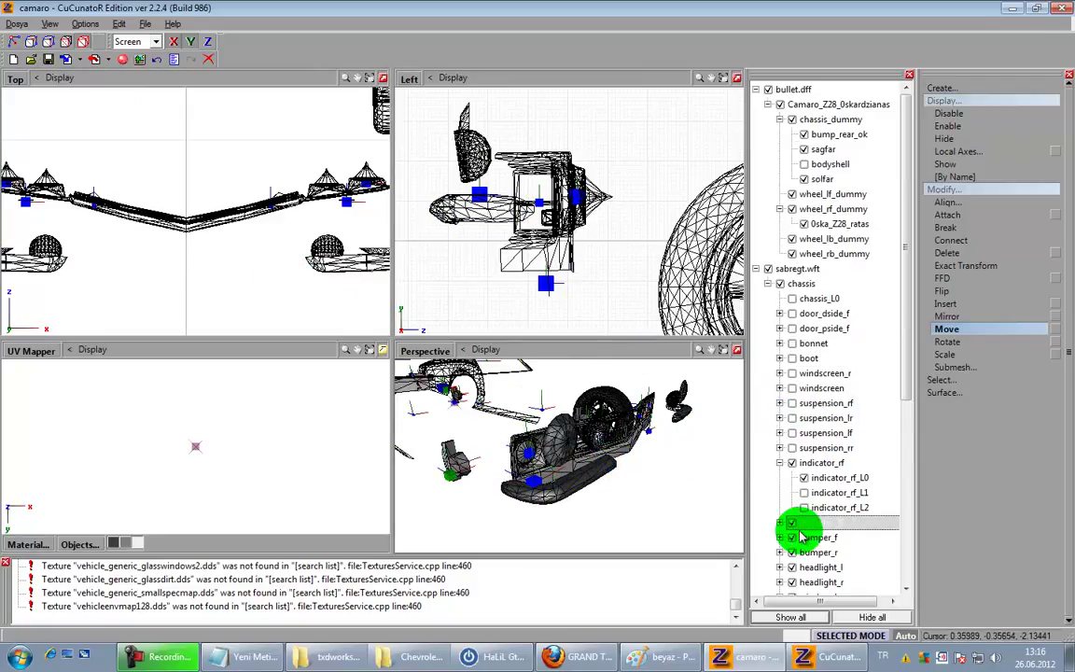
pyautogui.click(792, 538)
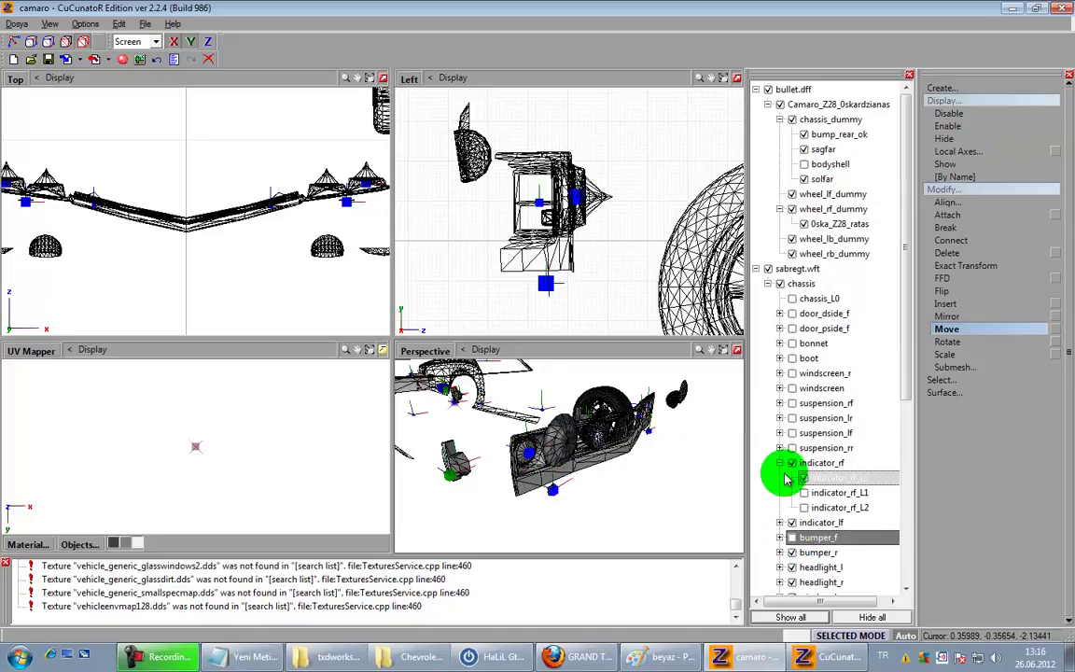
pyautogui.click(781, 525)
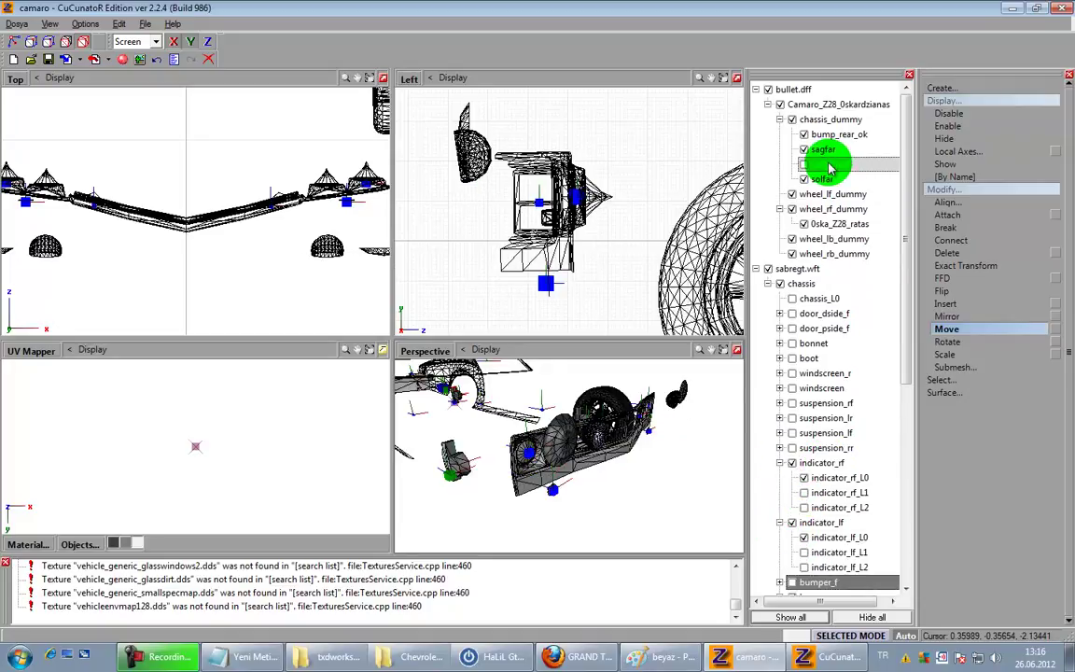
# Step: Compare chassis_L0 with the Camaro bodyshell around the front fenders to find which mesh contains the side indicator lights
pyautogui.click(793, 299)
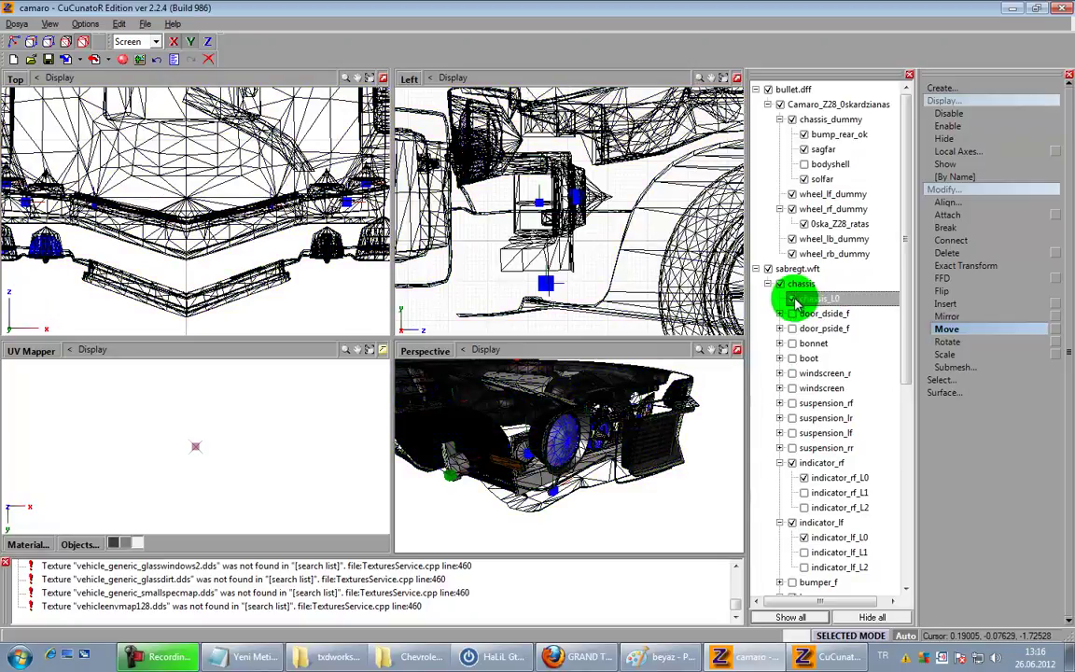
pyautogui.click(792, 298)
pyautogui.click(805, 164)
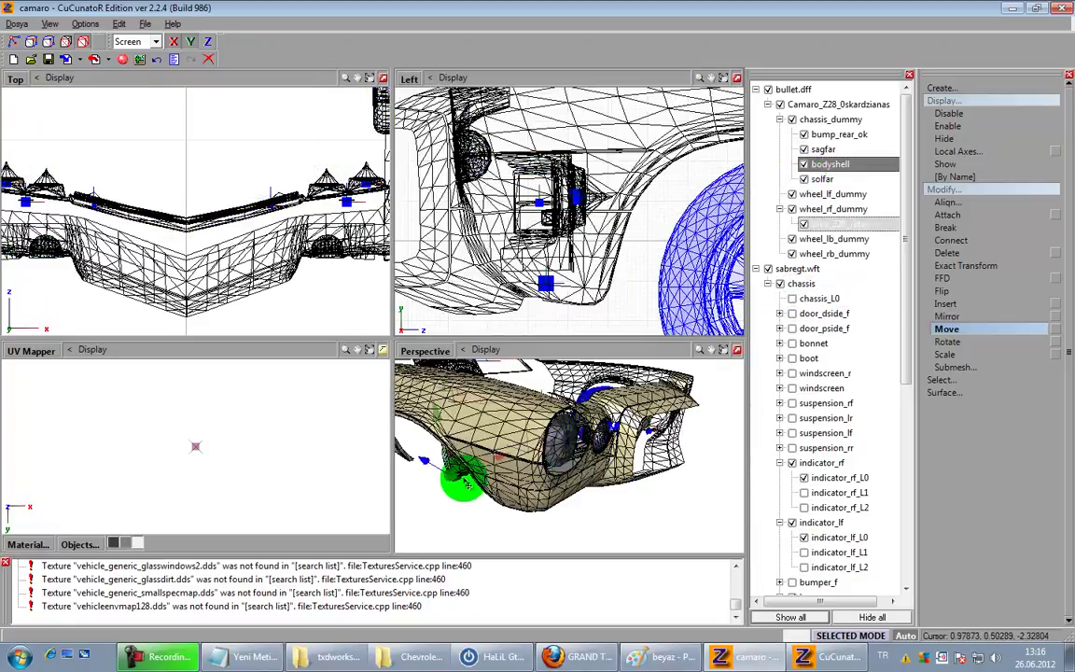
pyautogui.moveTo(623, 403); pyautogui.dragTo(538, 493, button='middle')
pyautogui.scroll(-3, 570, 487)
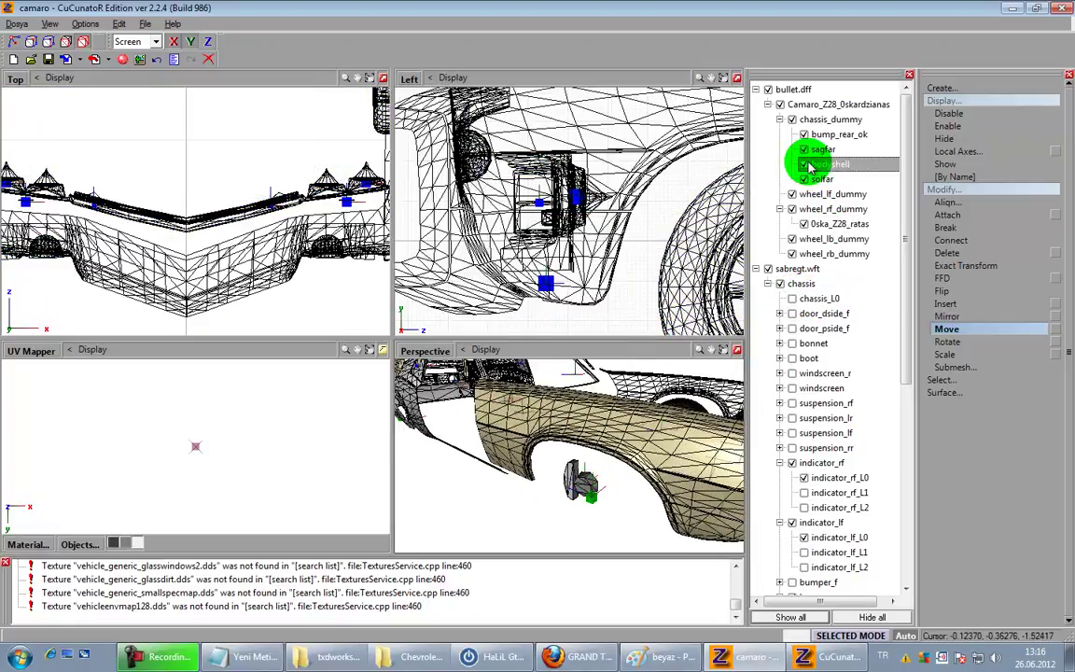
pyautogui.click(804, 165)
# Step: Show chassis_L0, select the orange front side lights on both sides as separated groups, and detach them from the mesh
pyautogui.click(792, 299)
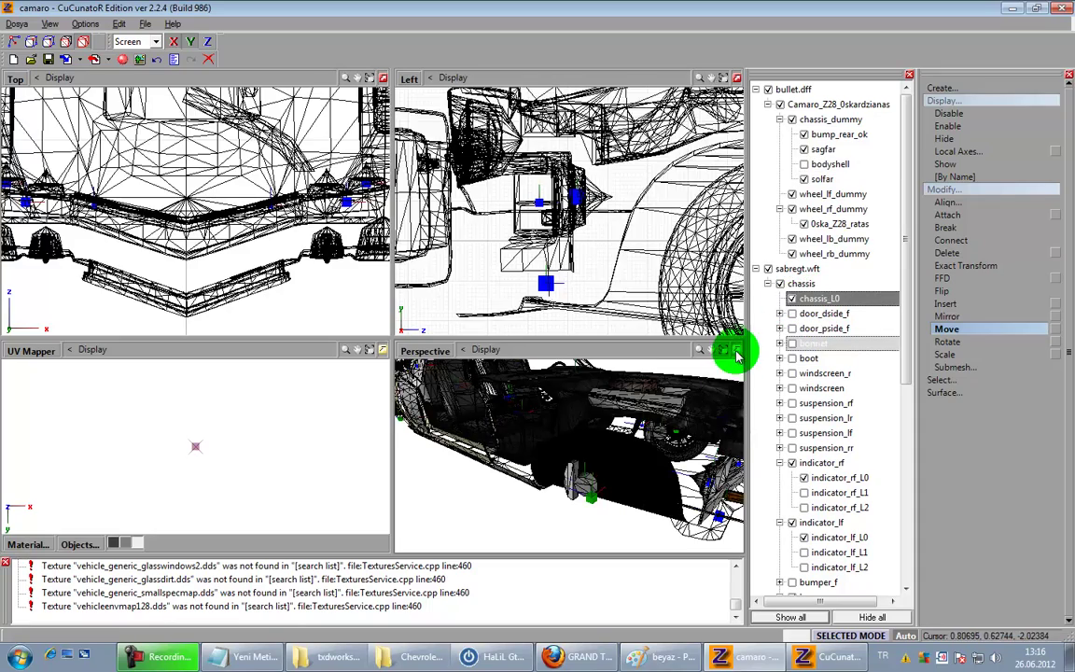
pyautogui.click(724, 350)
pyautogui.moveTo(591, 437); pyautogui.dragTo(224, 124, button='middle')
pyautogui.click(81, 41)
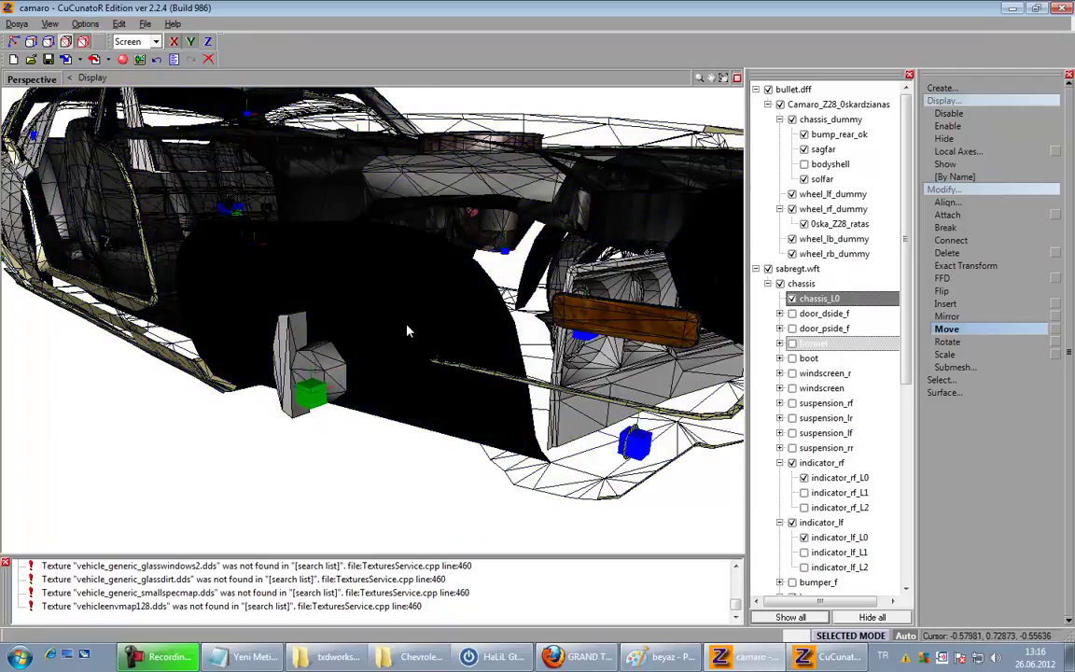
pyautogui.click(504, 377)
pyautogui.click(976, 381)
pyautogui.click(961, 482)
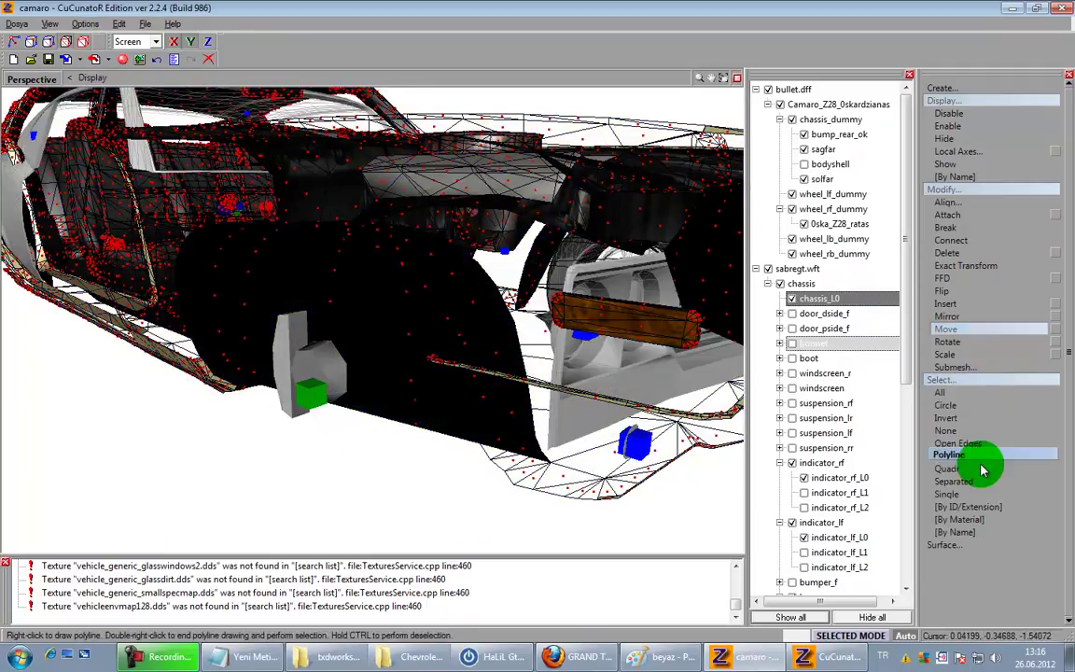
pyautogui.rightClick(665, 336)
pyautogui.moveTo(703, 365); pyautogui.dragTo(420, 375, button='middle')
pyautogui.scroll(-3, 698, 371)
pyautogui.scroll(3, 529, 371)
pyautogui.click(376, 348)
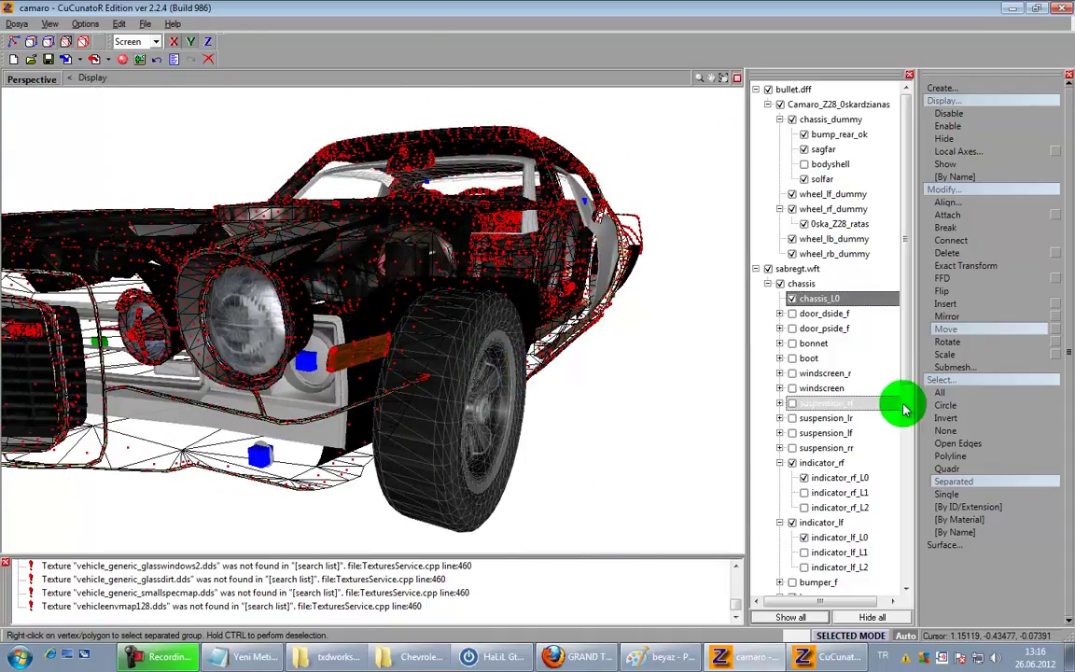
pyautogui.click(938, 367)
pyautogui.click(982, 422)
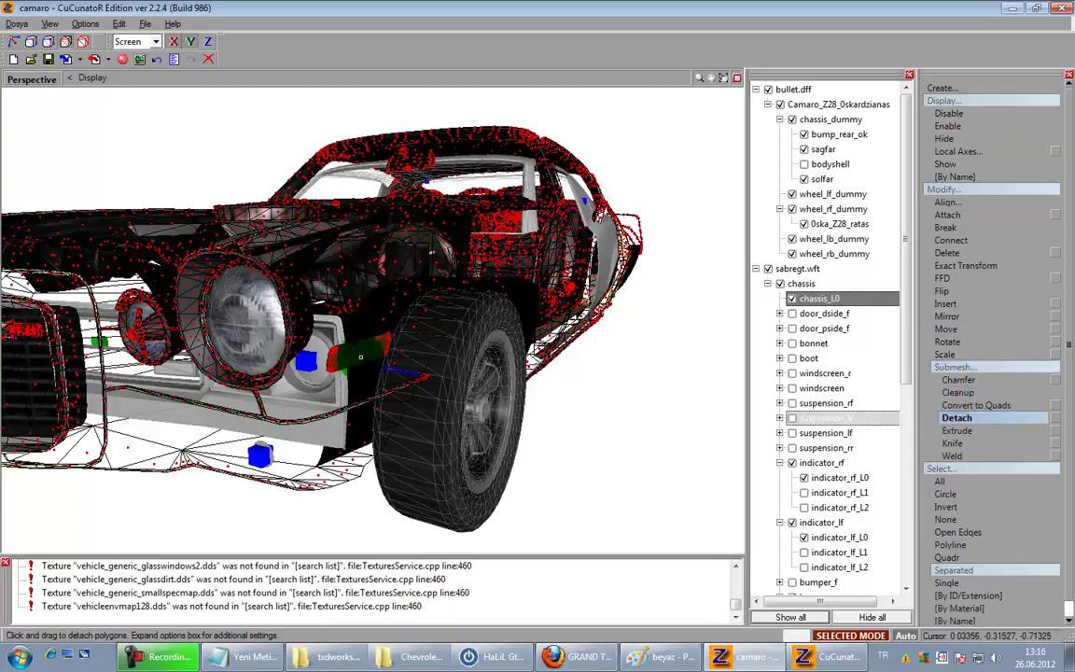
pyautogui.click(360, 356)
pyautogui.click(71, 39)
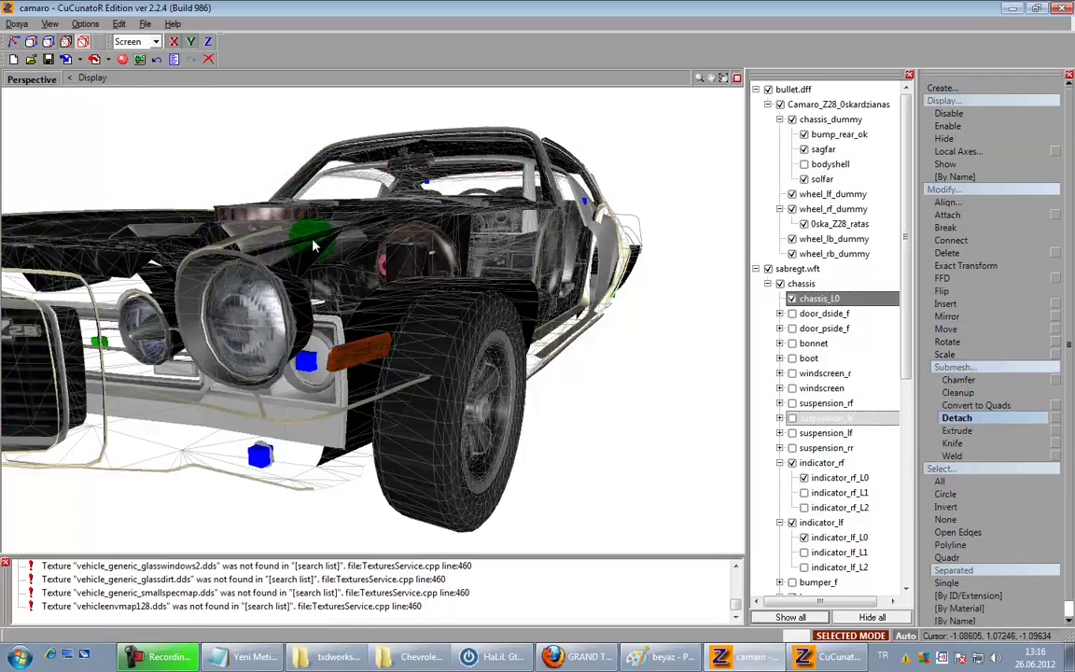
# Step: Hide chassis_L0 and detach one orange side light from the other so each becomes its own object
pyautogui.click(792, 299)
pyautogui.click(896, 332)
pyautogui.moveTo(903, 333); pyautogui.dragTo(905, 375)
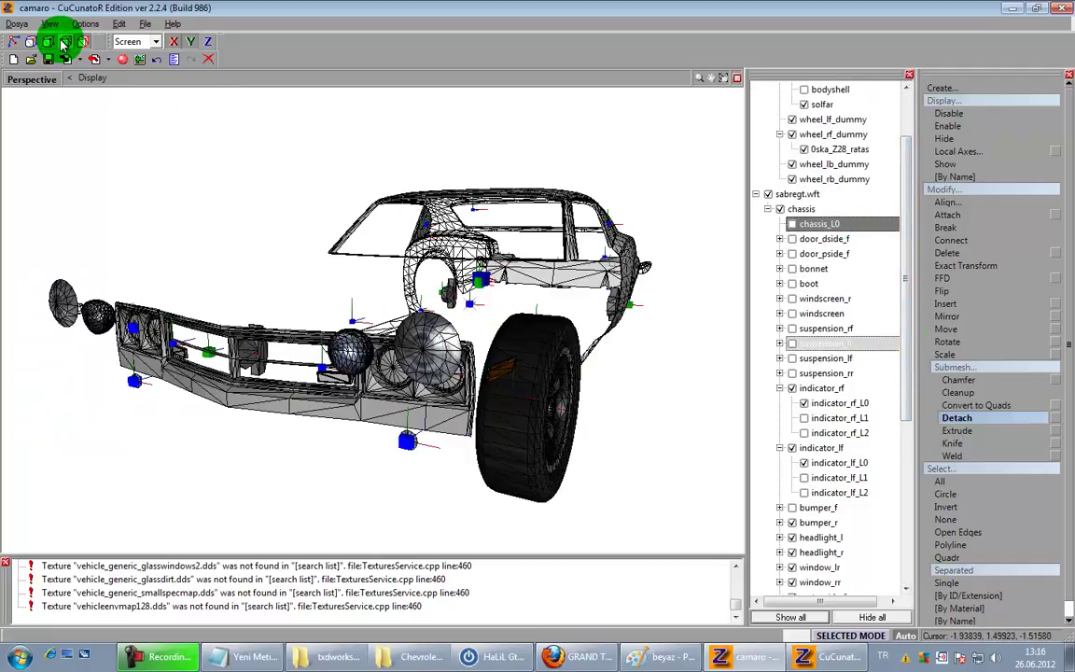
pyautogui.moveTo(518, 355); pyautogui.dragTo(475, 356, button='middle')
pyautogui.press('3')
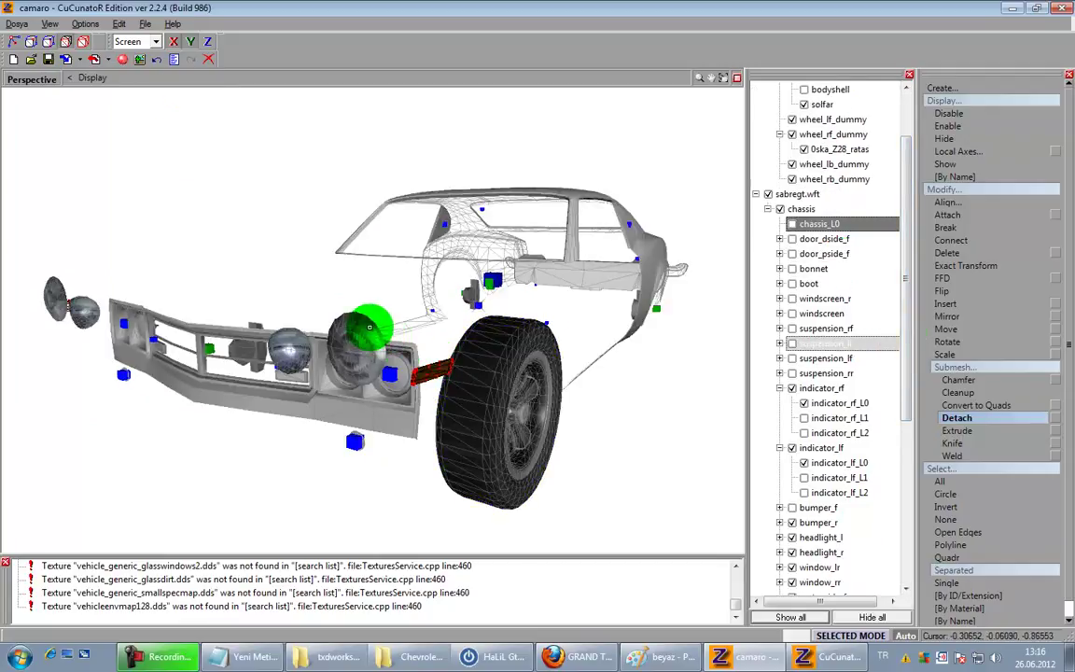
pyautogui.click(436, 375)
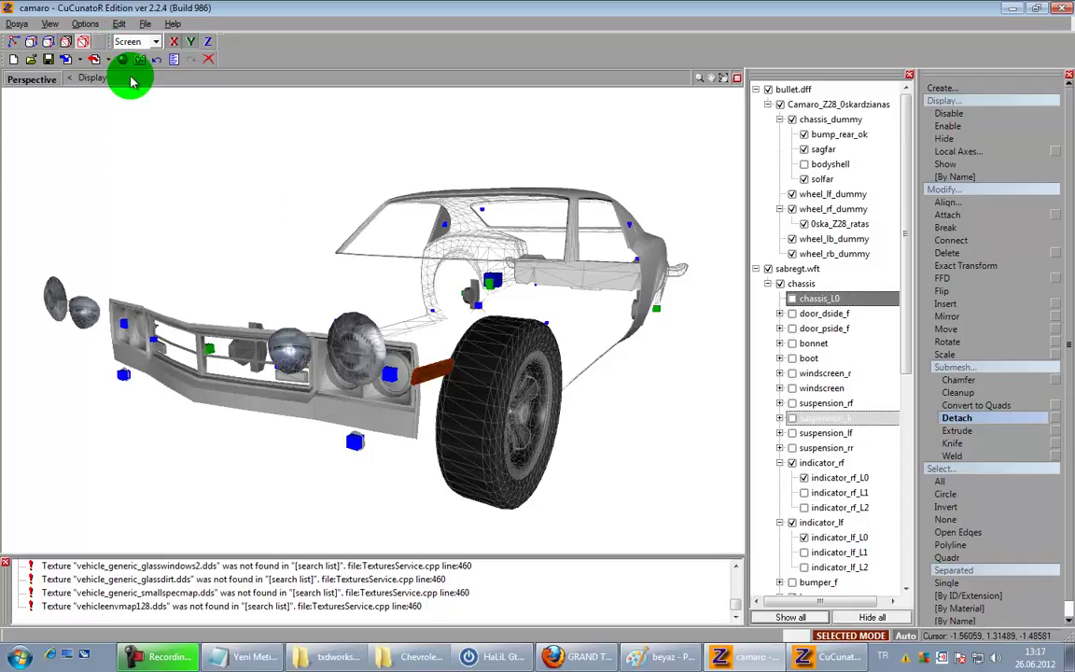
pyautogui.click(84, 42)
# Step: Rename the two detached side light objects sagsinyal and solsinyal, and save the scene
pyautogui.moveTo(907, 348); pyautogui.dragTo(899, 590)
pyautogui.click(798, 569)
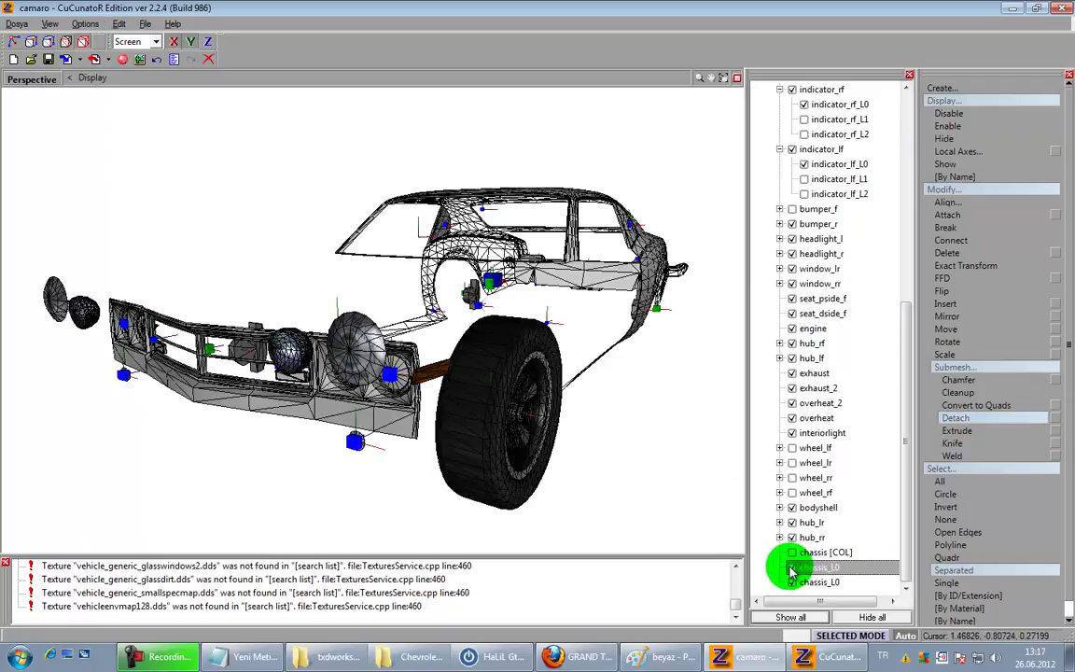
pyautogui.click(842, 569)
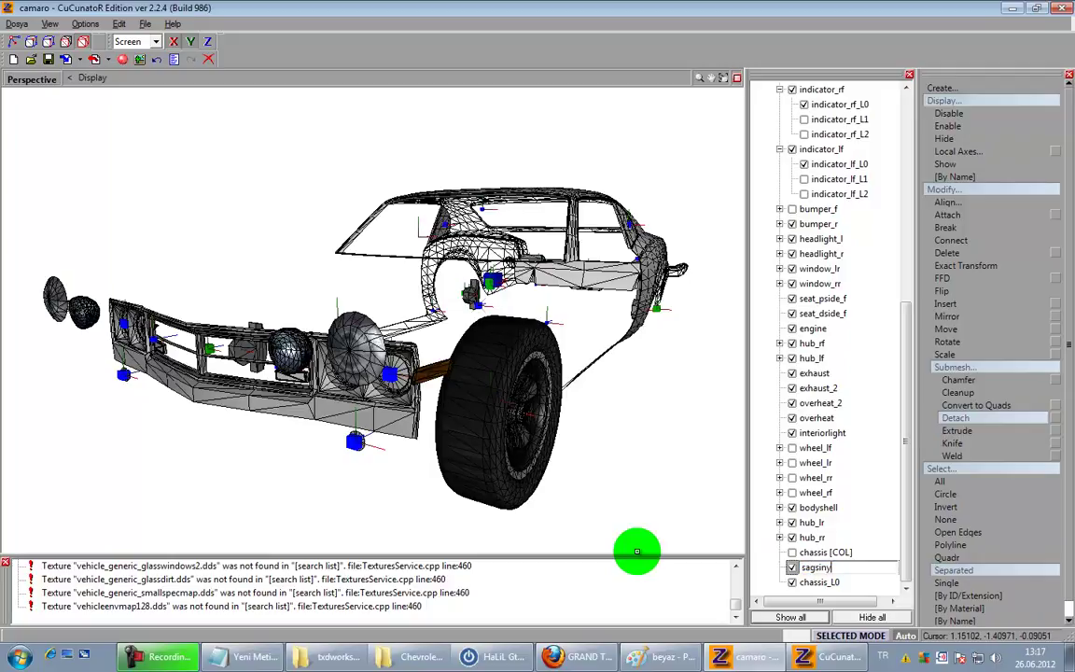
pyautogui.click(840, 583)
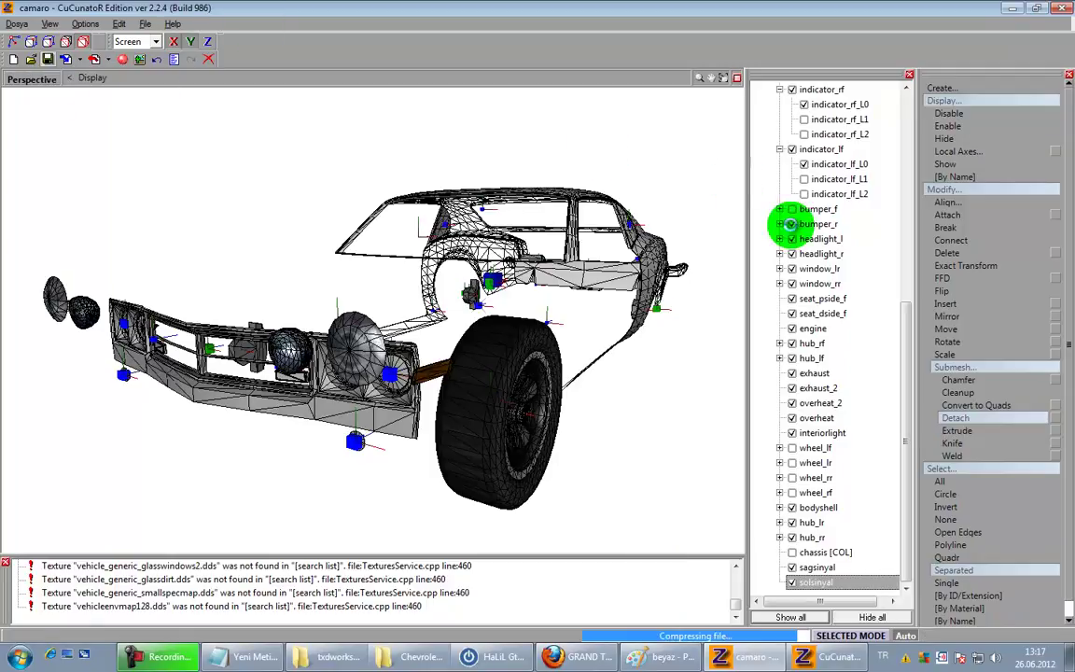
# Step: Rename solsinyal to indicator_lf_L0 and sagsinyal to indicator_rf_L0
pyautogui.click(883, 164)
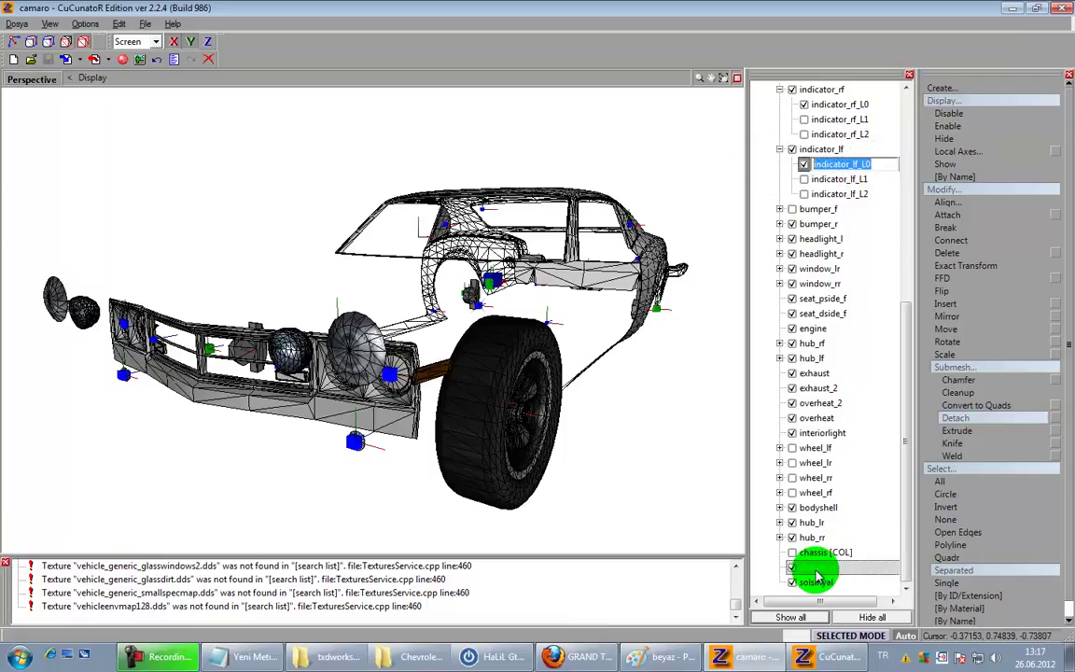
pyautogui.click(843, 583)
pyautogui.write('indicator_lf_L0')
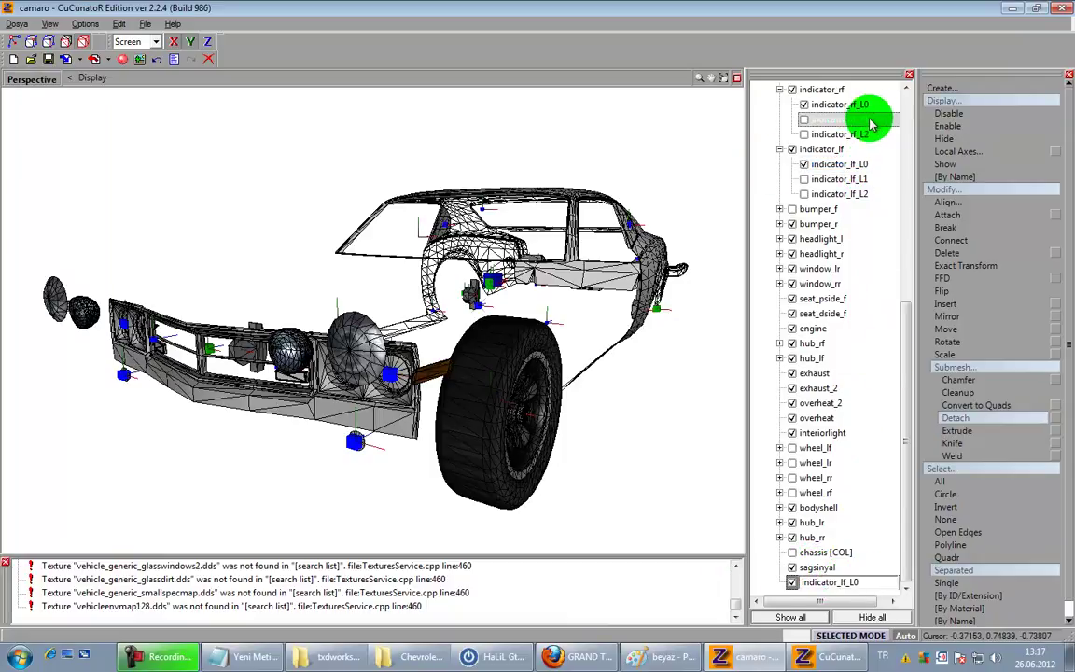
pyautogui.click(879, 104)
pyautogui.doubleClick(864, 567)
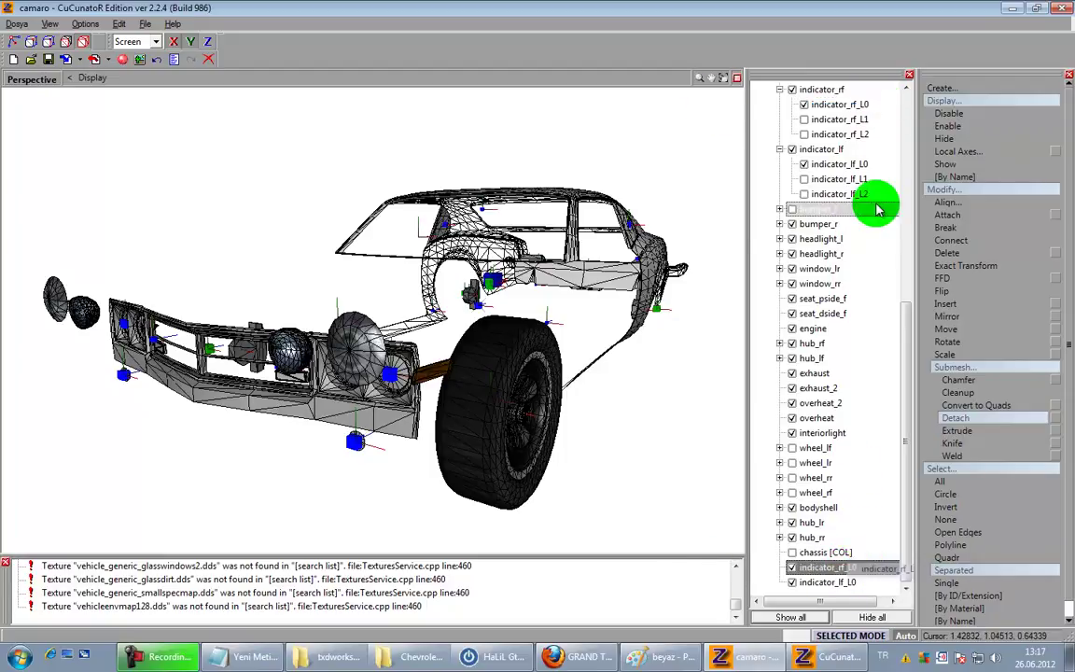
# Step: Place the new indicator_lf_L0 under the indicator_lf node and the new indicator_rf_L0 under indicator_rf
pyautogui.scroll(8, 859, 168)
pyautogui.moveTo(838, 448); pyautogui.dragTo(844, 584)
pyautogui.moveTo(896, 201)
pyautogui.mouseDown()
pyautogui.moveTo(857, 172)
pyautogui.moveTo(869, 173)
pyautogui.moveTo(840, 377)
pyautogui.moveTo(852, 359)
pyautogui.mouseUp()
# Step: Delete the original indicator_rf_L0, indicator_rf_L1 and indicator_rf_L2 from the indicator_rf node
pyautogui.rightClick(852, 358)
pyautogui.moveTo(905, 376)
pyautogui.click(955, 378)
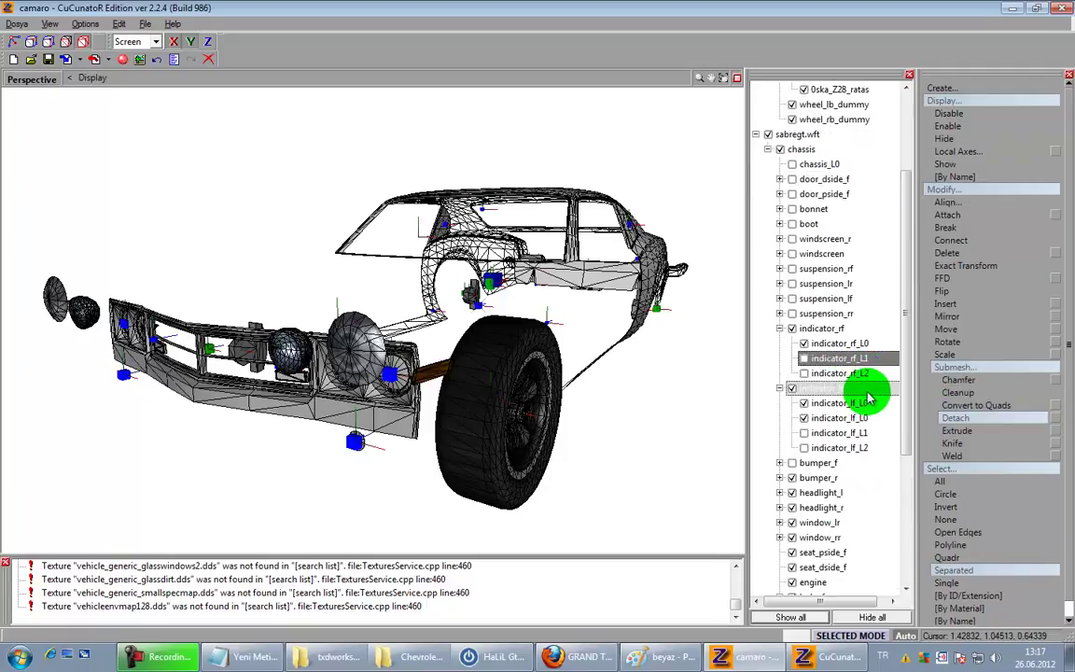
pyautogui.rightClick(866, 359)
pyautogui.click(954, 378)
pyautogui.scroll(1, 913, 383)
pyautogui.scroll(-1, 895, 374)
pyautogui.rightClick(872, 363)
pyautogui.click(960, 381)
# Step: Delete the original indicator_lf_L0, indicator_lf_L1 and indicator_lf_L2 from the indicator_lf node, and save the scene
pyautogui.scroll(-1, 908, 398)
pyautogui.rightClick(883, 344)
pyautogui.click(950, 364)
pyautogui.rightClick(882, 347)
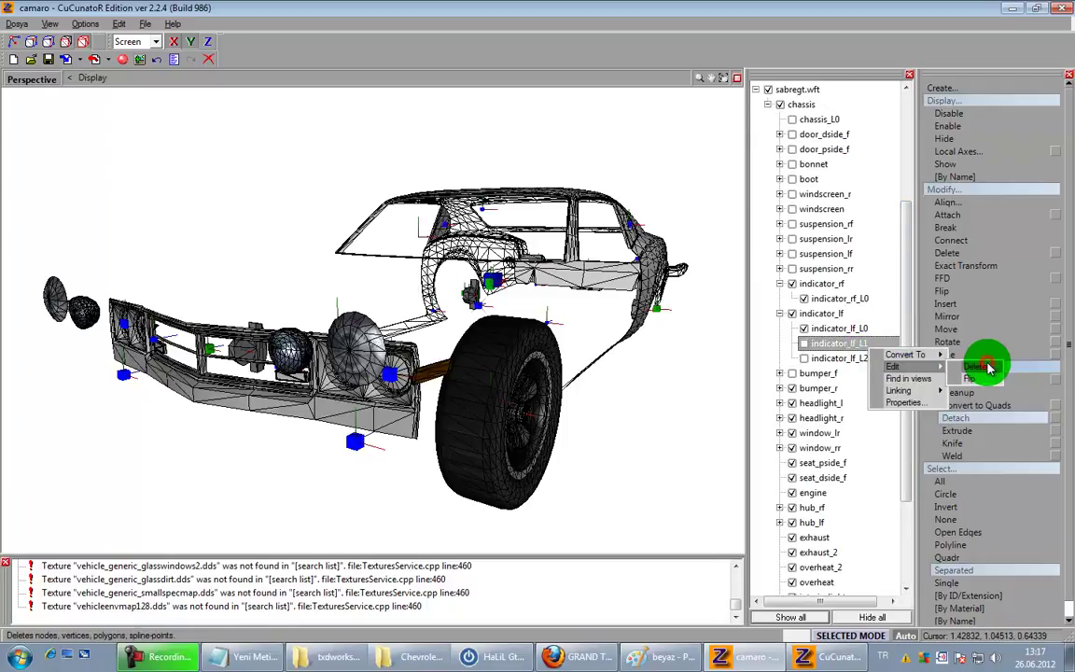
pyautogui.click(987, 367)
pyautogui.rightClick(873, 390)
pyautogui.moveTo(919, 409)
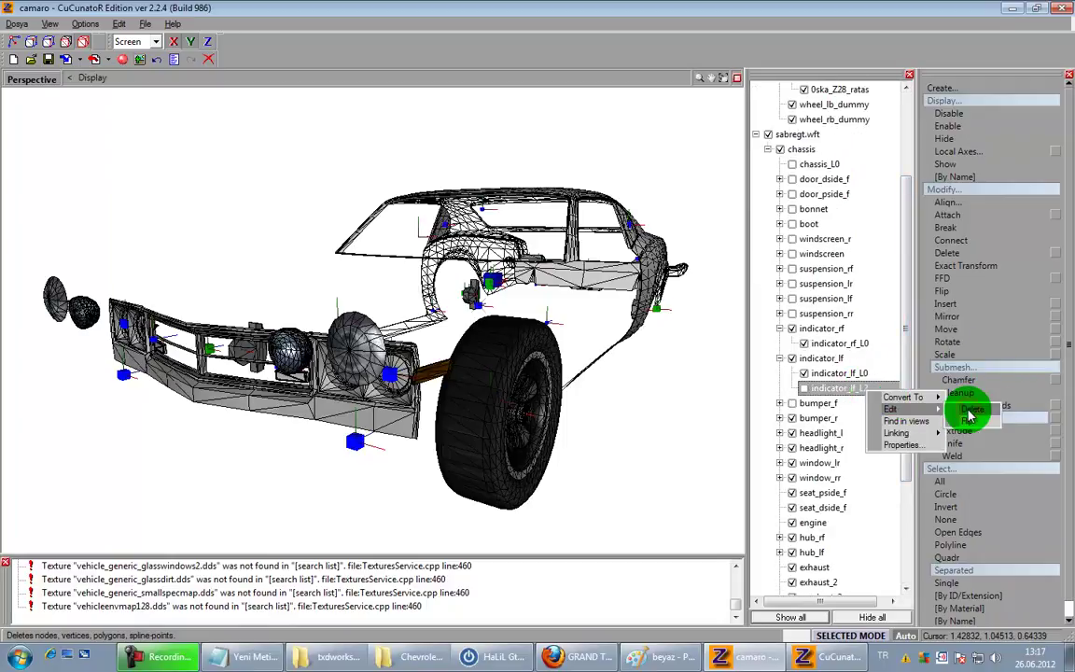
pyautogui.click(970, 411)
pyautogui.click(53, 62)
# Step: Examine the front lamp parts and side indicators from several angles, and toggle indicator_rf's visibility to identify its parts
pyautogui.moveTo(241, 348); pyautogui.dragTo(378, 384, button='middle')
pyautogui.scroll(4, 396, 356)
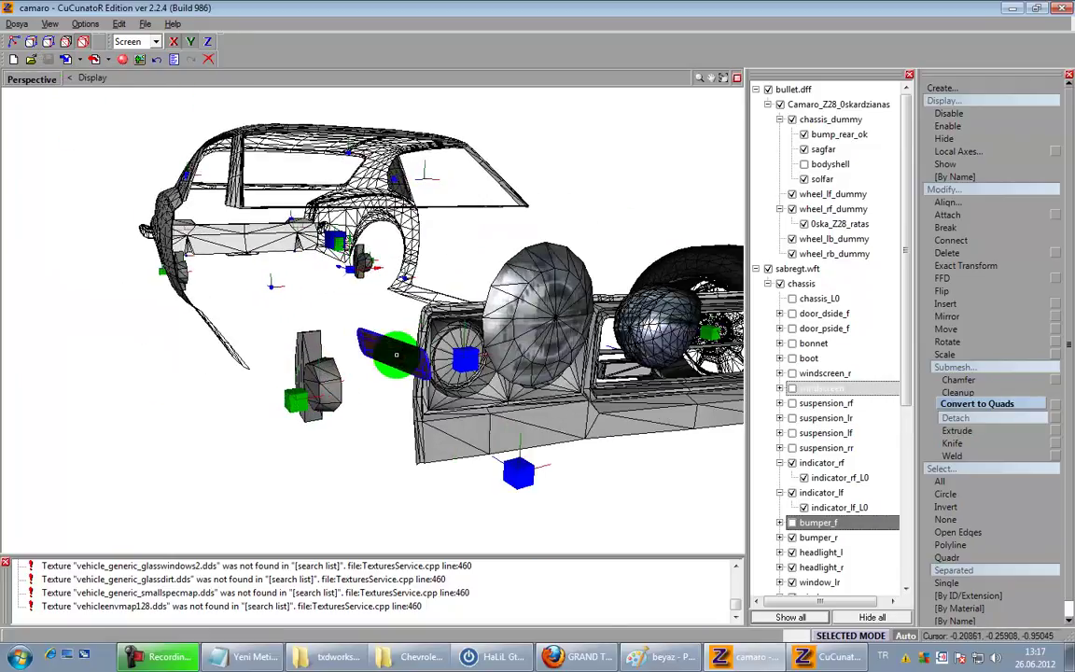
pyautogui.moveTo(523, 419); pyautogui.dragTo(499, 316, button='middle')
pyautogui.click(955, 570)
pyautogui.rightClick(469, 402)
pyautogui.moveTo(469, 402); pyautogui.dragTo(505, 386, button='middle')
pyautogui.rightClick(297, 300)
pyautogui.rightClick(295, 300)
pyautogui.rightClick(509, 278)
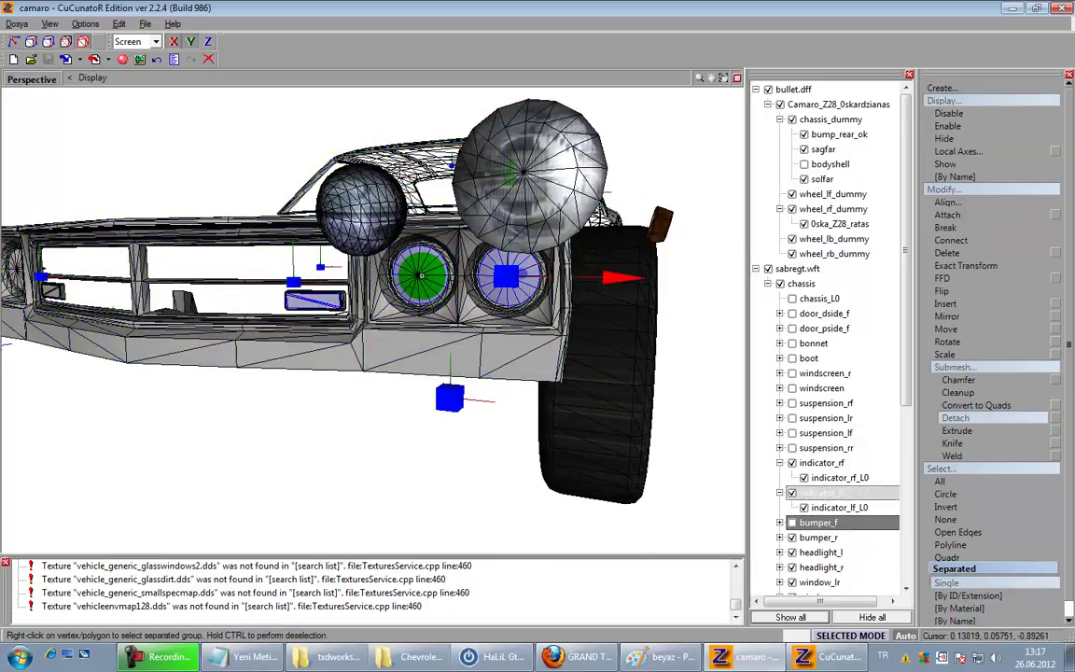
pyautogui.scroll(4, 416, 276)
pyautogui.scroll(-1, 422, 276)
pyautogui.rightClick(531, 302)
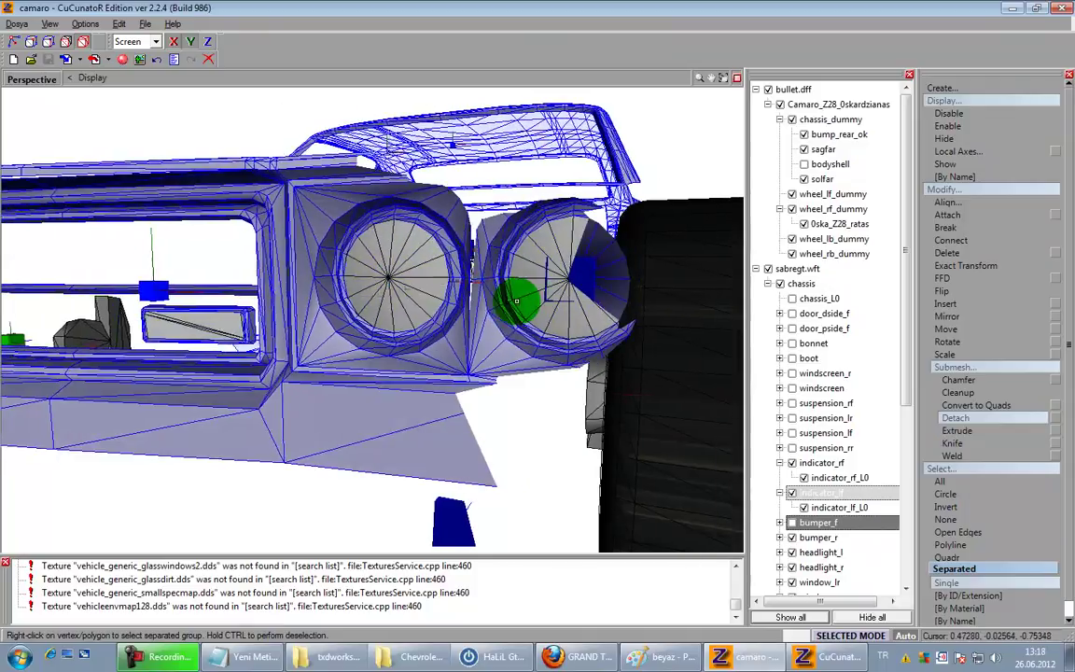
pyautogui.scroll(-5, 480, 302)
pyautogui.moveTo(473, 306); pyautogui.dragTo(488, 343, button='middle')
pyautogui.click(878, 484)
pyautogui.moveTo(808, 478); pyautogui.dragTo(795, 470)
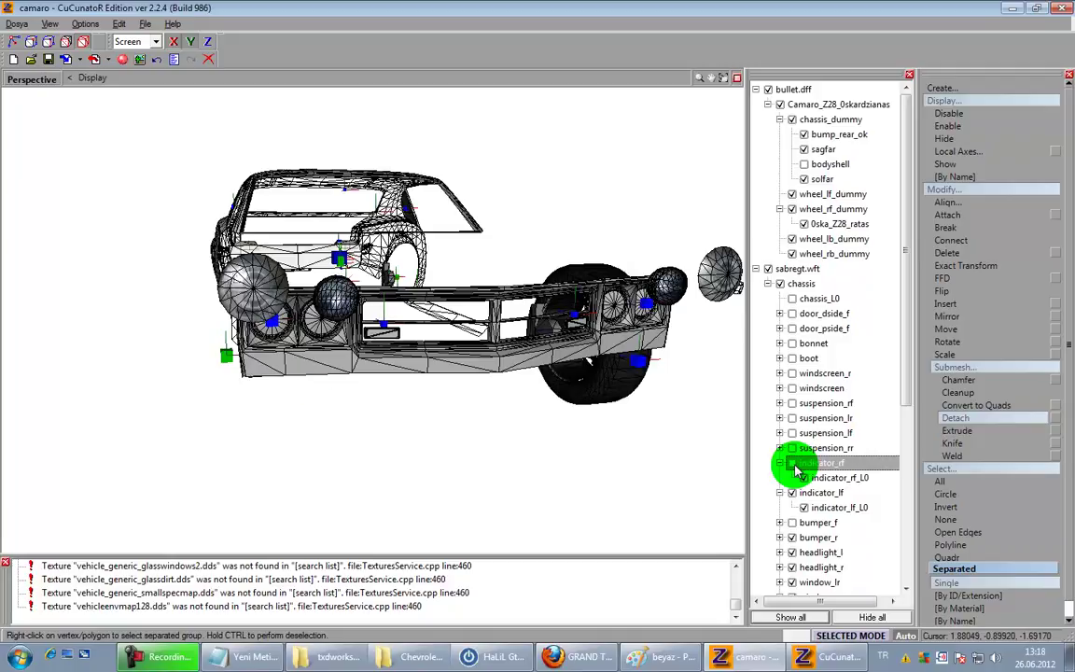
pyautogui.moveTo(393, 445); pyautogui.dragTo(411, 360, button='middle')
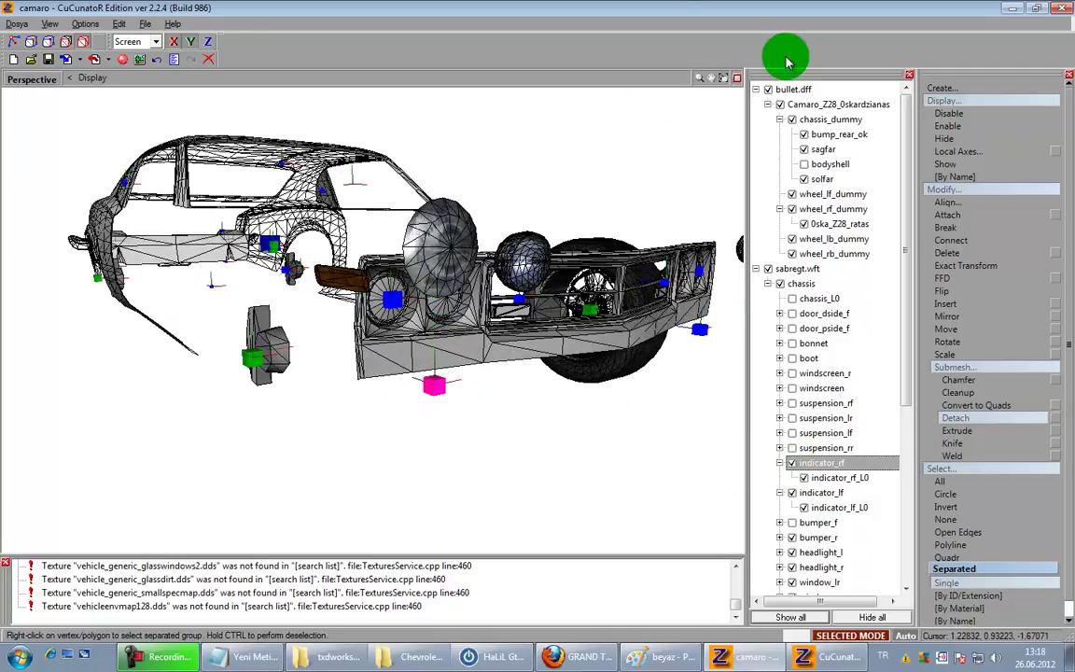
# Step: Select both front indicator nodes and move them together in the side view to the side lights' height and lengthwise position
pyautogui.click(947, 328)
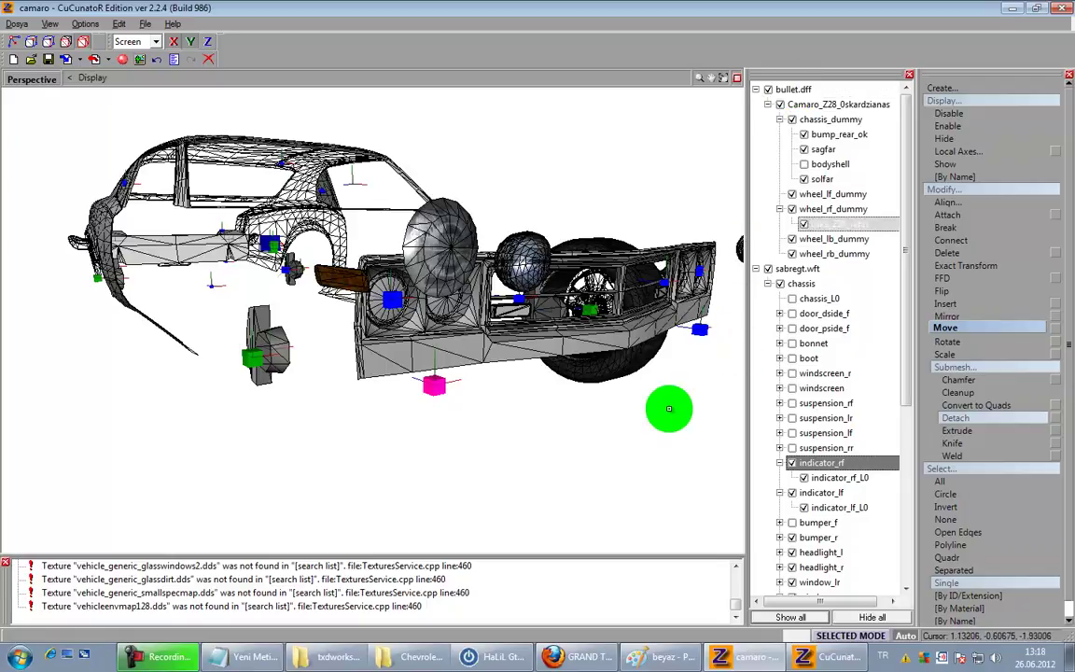
pyautogui.click(700, 327)
pyautogui.click(737, 78)
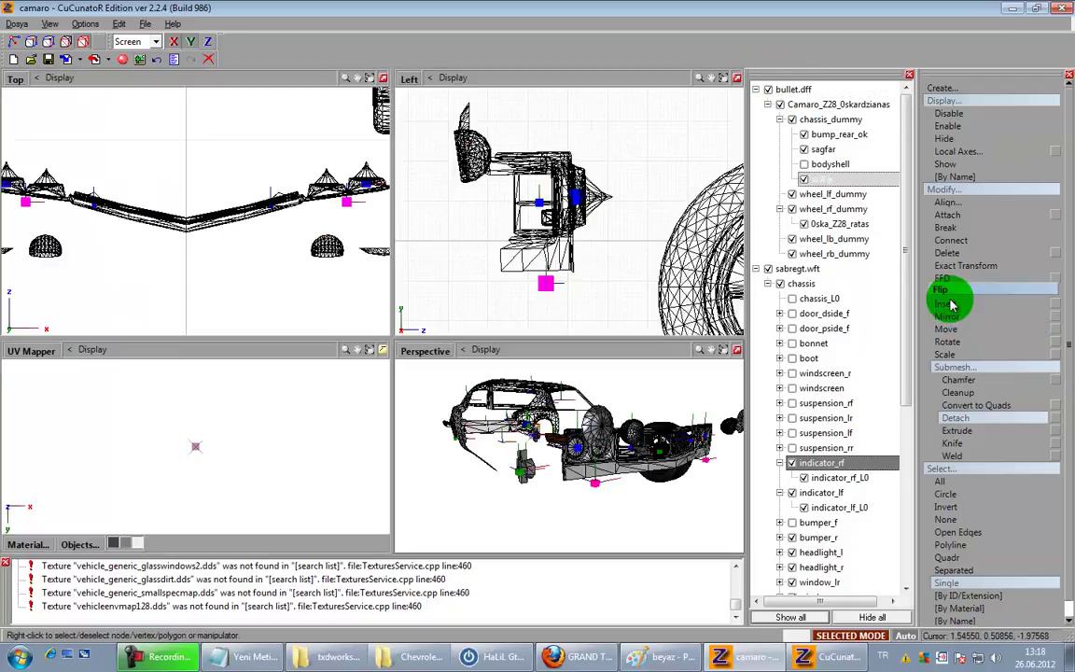
pyautogui.moveTo(620, 227); pyautogui.dragTo(692, 149)
pyautogui.moveTo(613, 177); pyautogui.dragTo(604, 232, button='middle')
pyautogui.scroll(-1, 552, 205)
pyautogui.scroll(2, 548, 229)
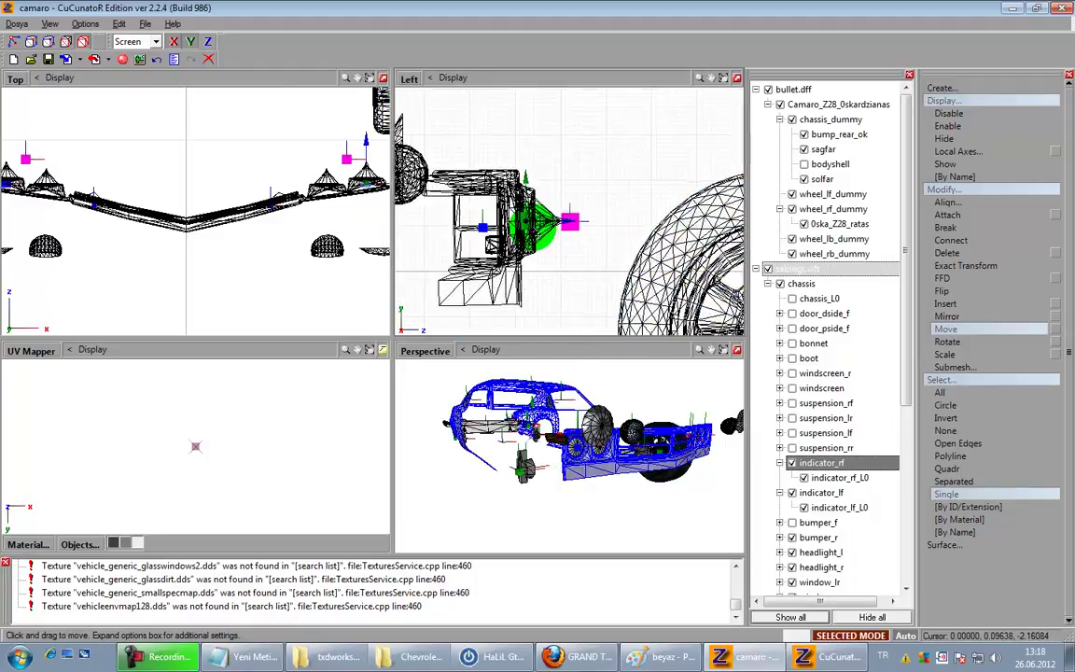
pyautogui.click(800, 404)
pyautogui.moveTo(595, 300); pyautogui.dragTo(480, 232)
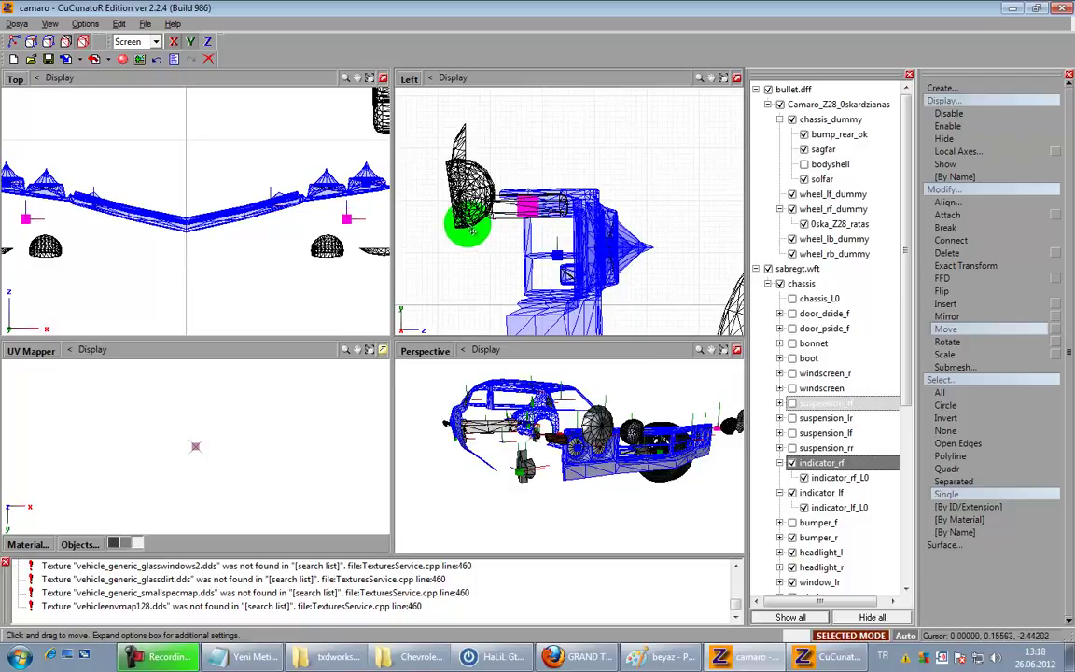
# Step: Move one front indicator node sideways in the top view onto its side light at the bumper's outer end
pyautogui.moveTo(269, 228); pyautogui.dragTo(184, 235, button='middle')
pyautogui.rightClick(264, 227)
pyautogui.press('space')
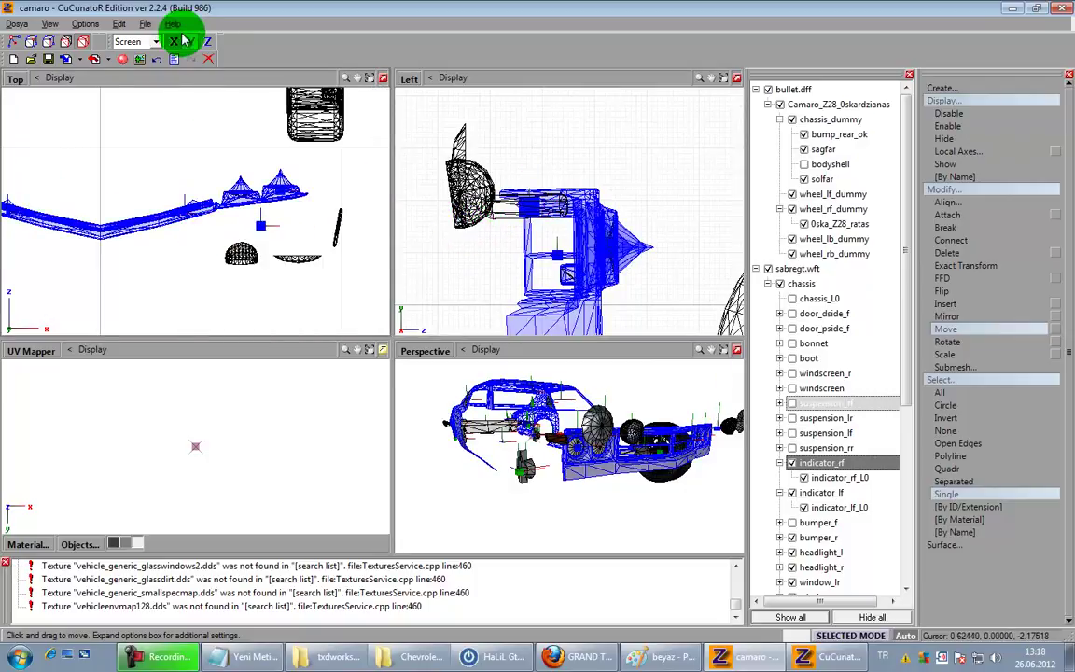
pyautogui.moveTo(242, 252); pyautogui.dragTo(318, 256)
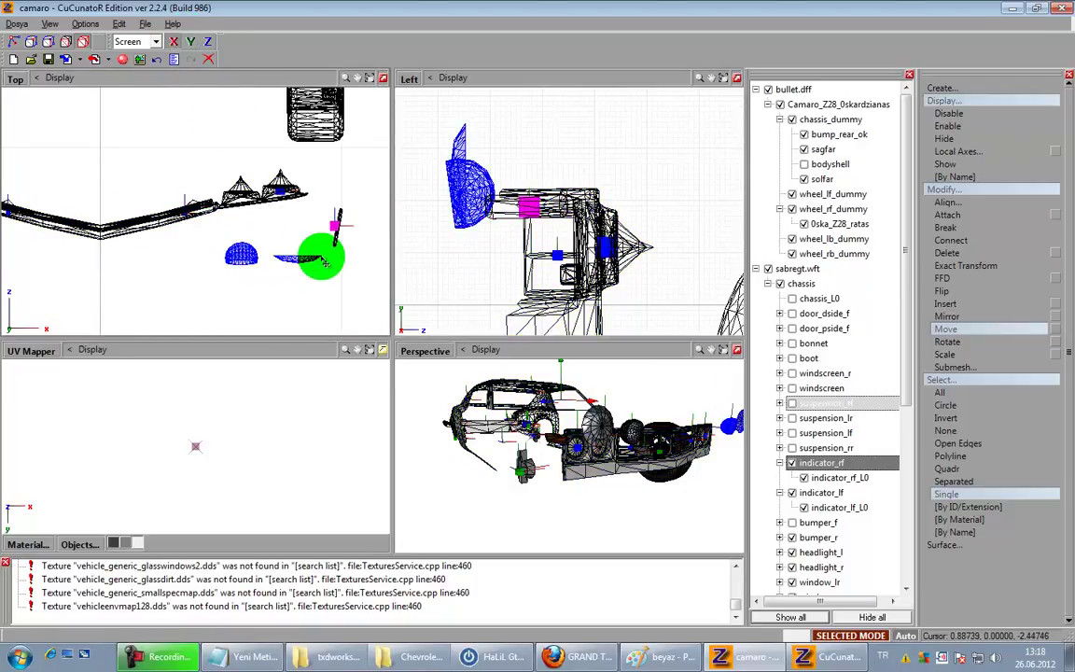
# Step: Move the opposite front indicator node sideways in the top view onto the side light at the bumper's other end
pyautogui.moveTo(273, 249); pyautogui.dragTo(343, 247, button='middle')
pyautogui.moveTo(115, 252); pyautogui.dragTo(261, 257, button='middle')
pyautogui.rightClick(163, 230)
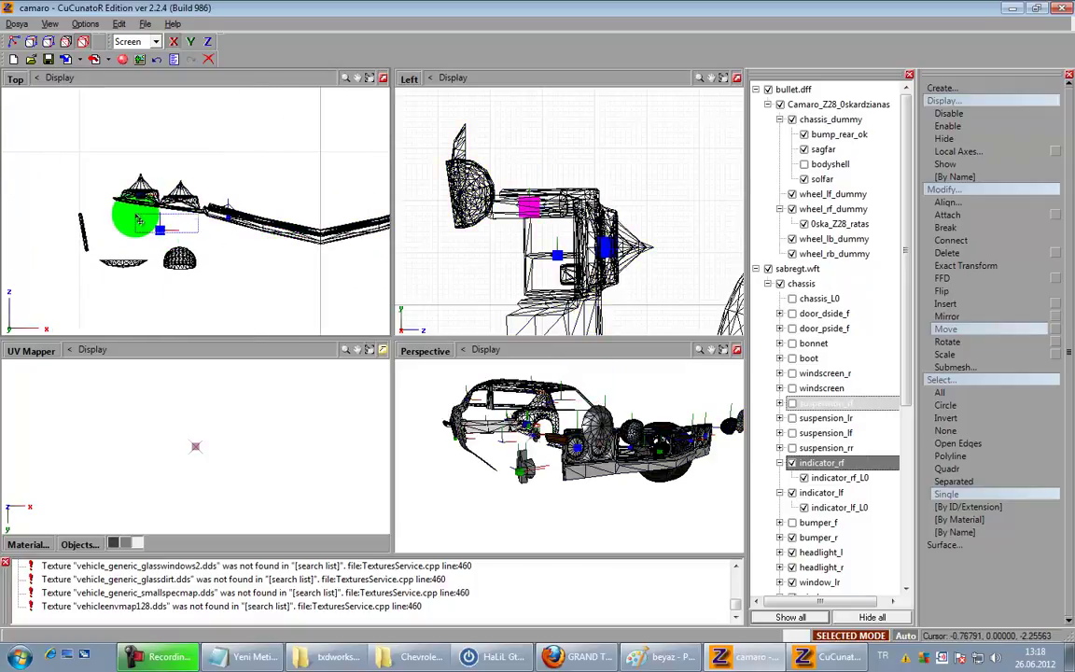
pyautogui.moveTo(138, 220); pyautogui.dragTo(187, 257)
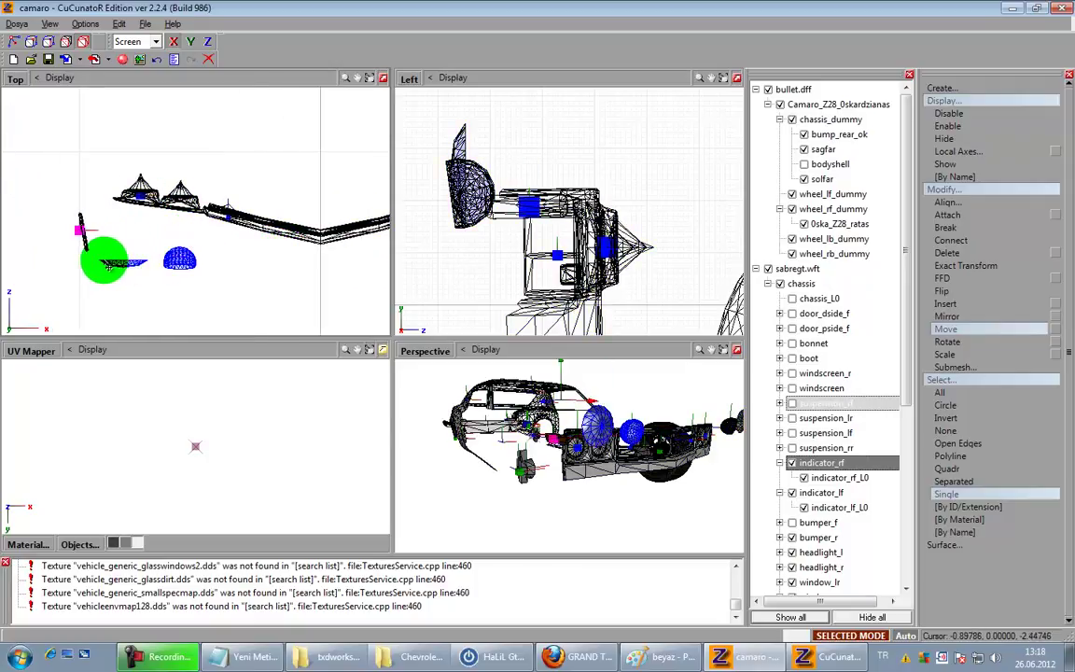
pyautogui.moveTo(108, 260); pyautogui.dragTo(68, 221)
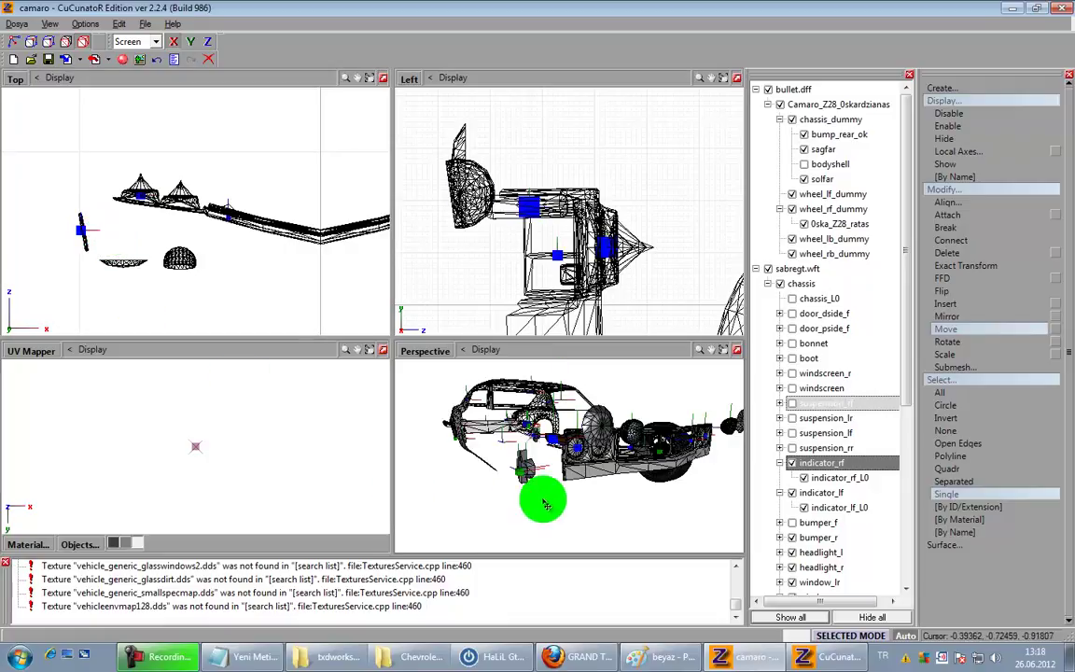
# Step: Examine the repositioned indicator nodes from both front corners in the maximized perspective view, and show the Local Axes options
pyautogui.click(737, 349)
pyautogui.moveTo(537, 476); pyautogui.dragTo(459, 474, button='middle')
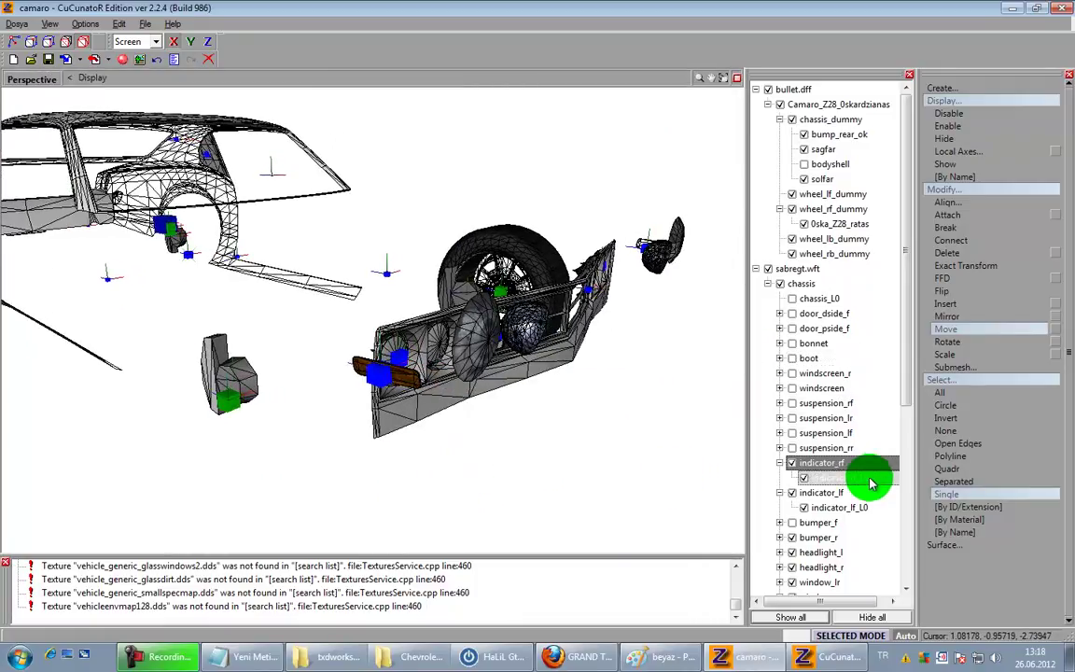
pyautogui.click(990, 152)
pyautogui.click(1057, 153)
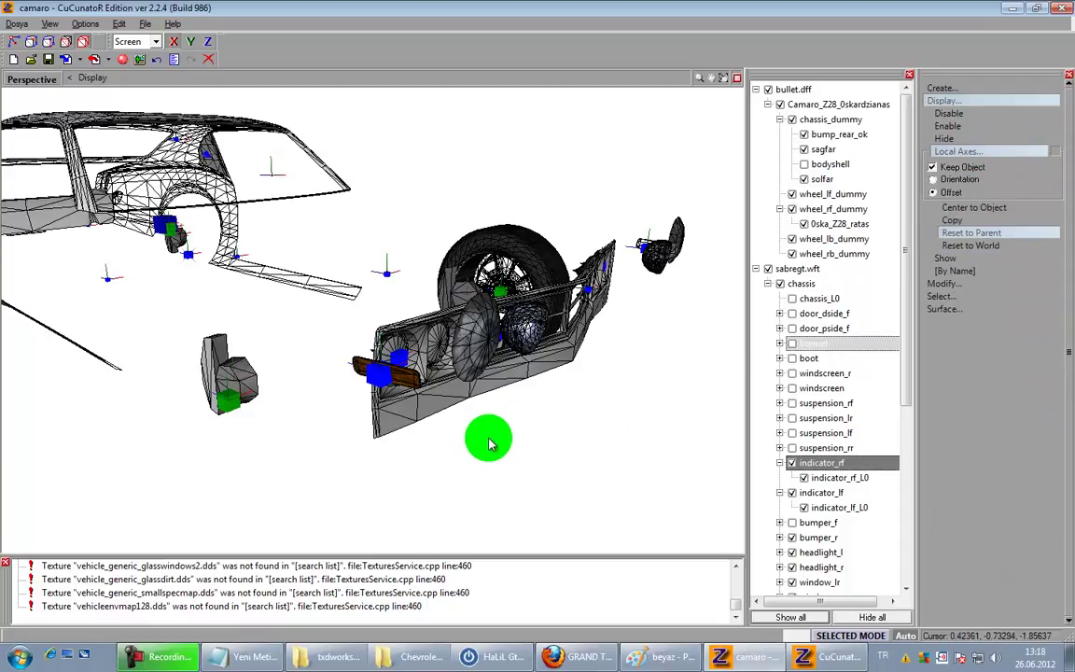
pyautogui.moveTo(518, 427); pyautogui.dragTo(313, 360, button='middle')
pyautogui.click(247, 316)
pyautogui.moveTo(624, 432); pyautogui.dragTo(386, 290)
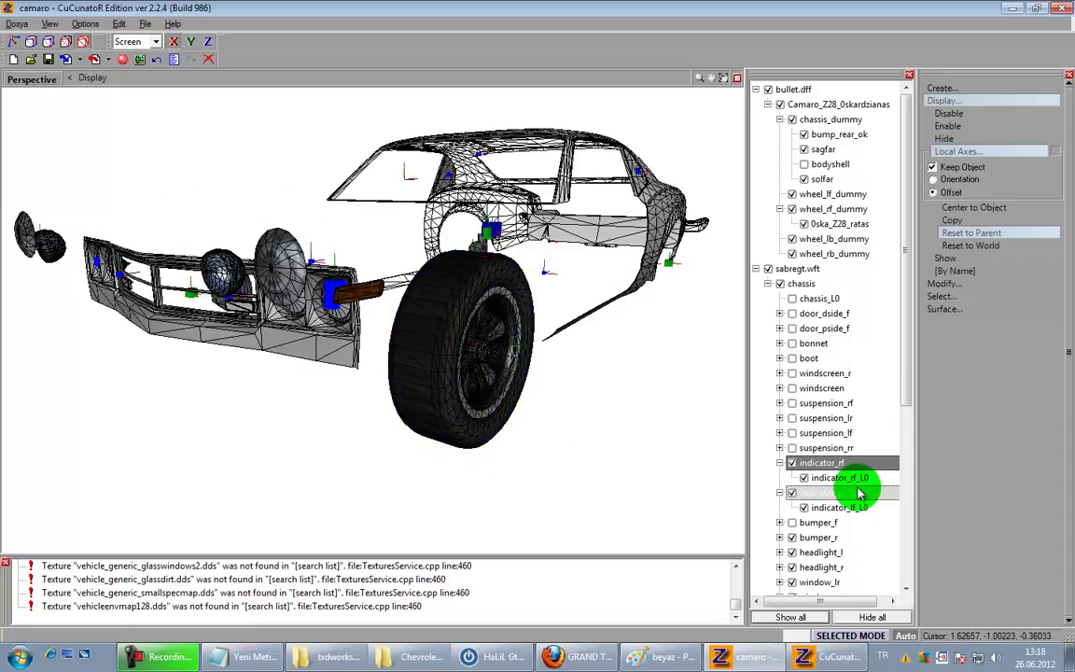
# Step: Collapse and hide the indicator_rf and indicator_lf nodes, and save the scene
pyautogui.click(781, 478)
pyautogui.click(793, 463)
pyautogui.click(793, 478)
pyautogui.moveTo(508, 429); pyautogui.dragTo(528, 427, button='middle')
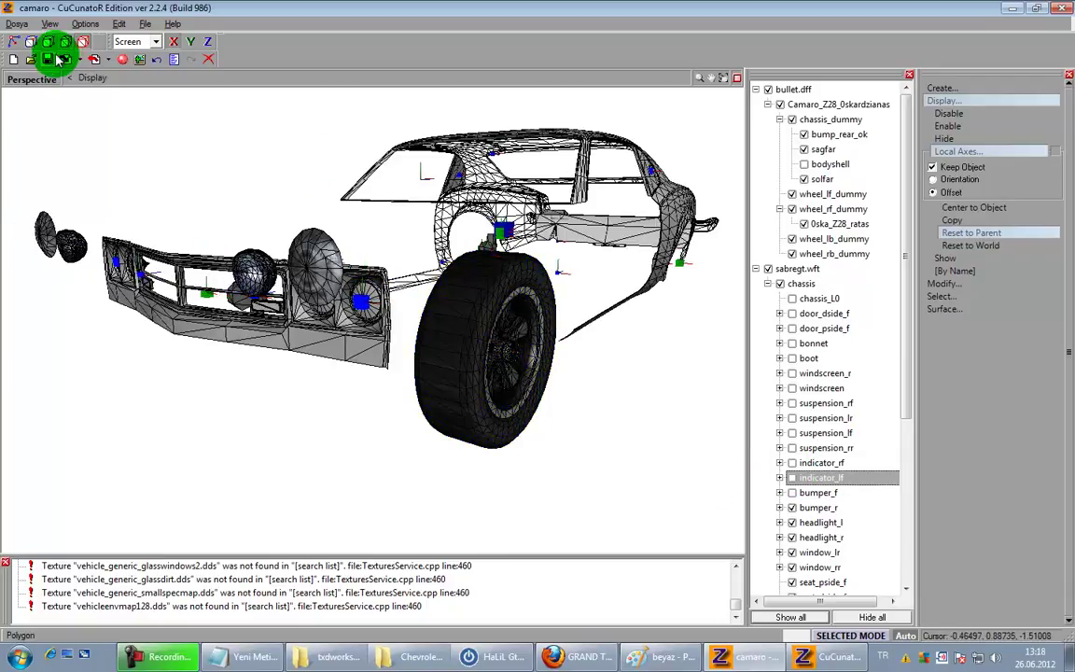
pyautogui.click(944, 283)
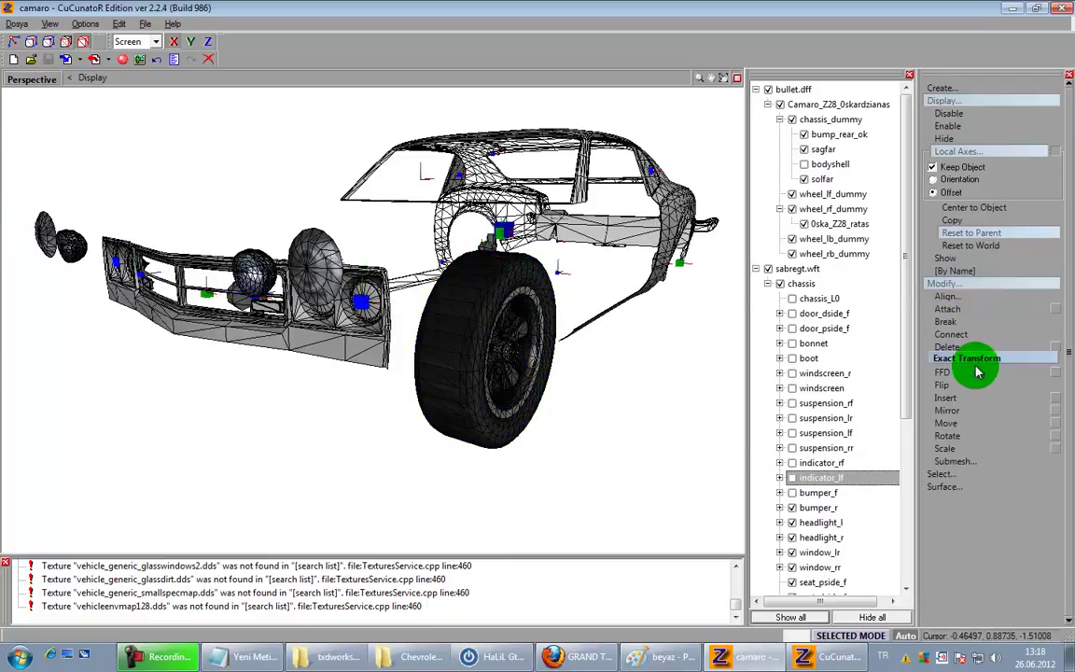
pyautogui.click(947, 423)
pyautogui.moveTo(779, 464); pyautogui.dragTo(724, 413)
pyautogui.moveTo(723, 413); pyautogui.dragTo(372, 383, button='middle')
pyautogui.press('super')
pyautogui.press('super')
pyautogui.click(47, 63)
# Step: Select the rear bumper node bumper_r at the back of the car and expand it to list its parts
pyautogui.moveTo(616, 375); pyautogui.dragTo(511, 426, button='middle')
pyautogui.moveTo(511, 425); pyautogui.dragTo(587, 396)
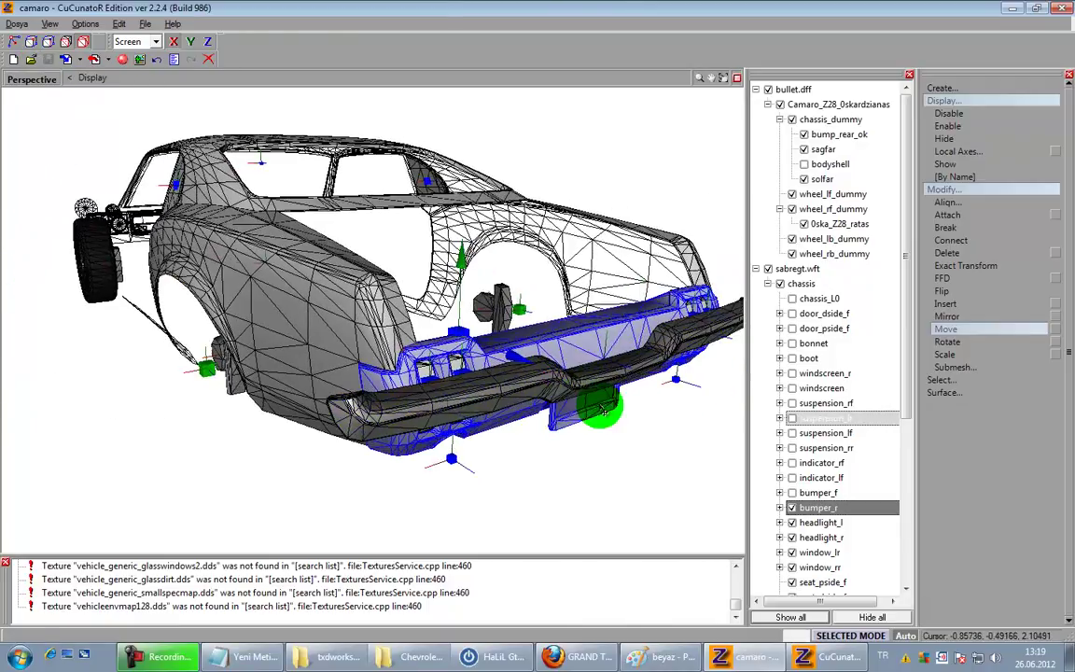
pyautogui.click(780, 507)
pyautogui.scroll(-1, 872, 478)
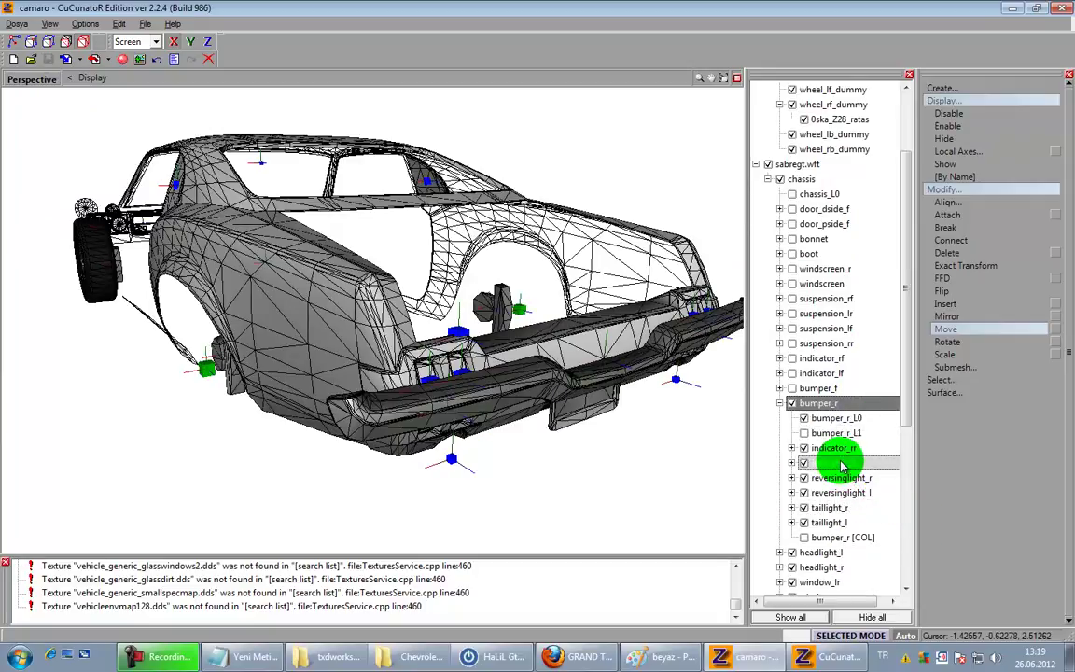
pyautogui.scroll(2, 843, 464)
# Step: Show chassis_L0 around the rear lamps, compare it with the bodyshell, and hide the bodyshell again
pyautogui.click(809, 151)
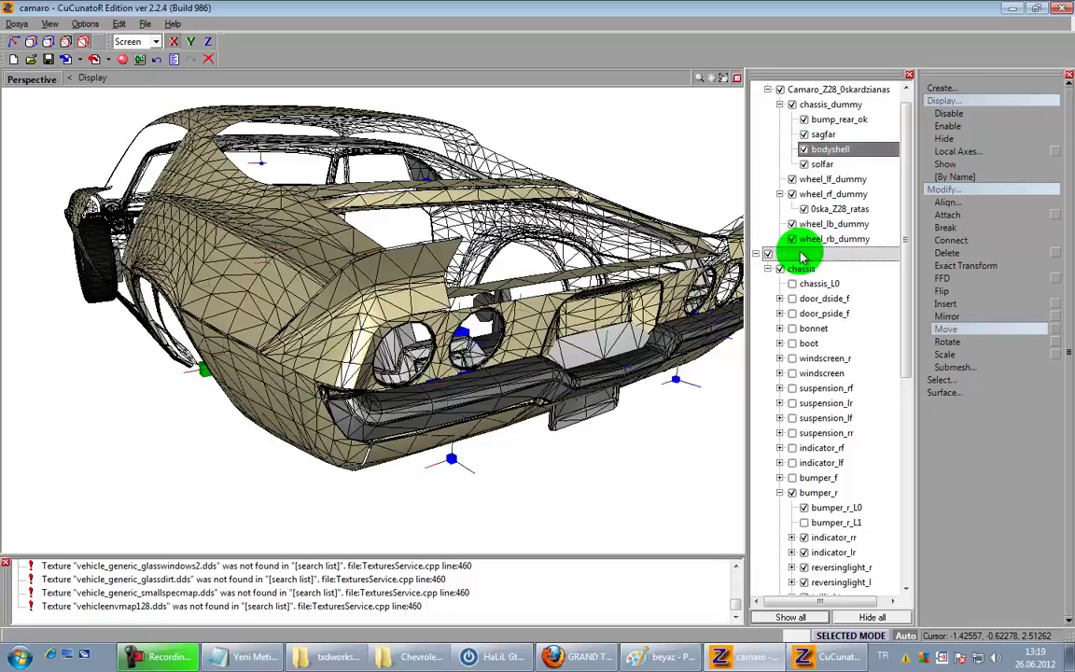
pyautogui.click(789, 283)
pyautogui.moveTo(464, 358); pyautogui.dragTo(410, 340, button='middle')
pyautogui.scroll(2, 291, 259)
pyautogui.moveTo(291, 259); pyautogui.dragTo(385, 464, button='middle')
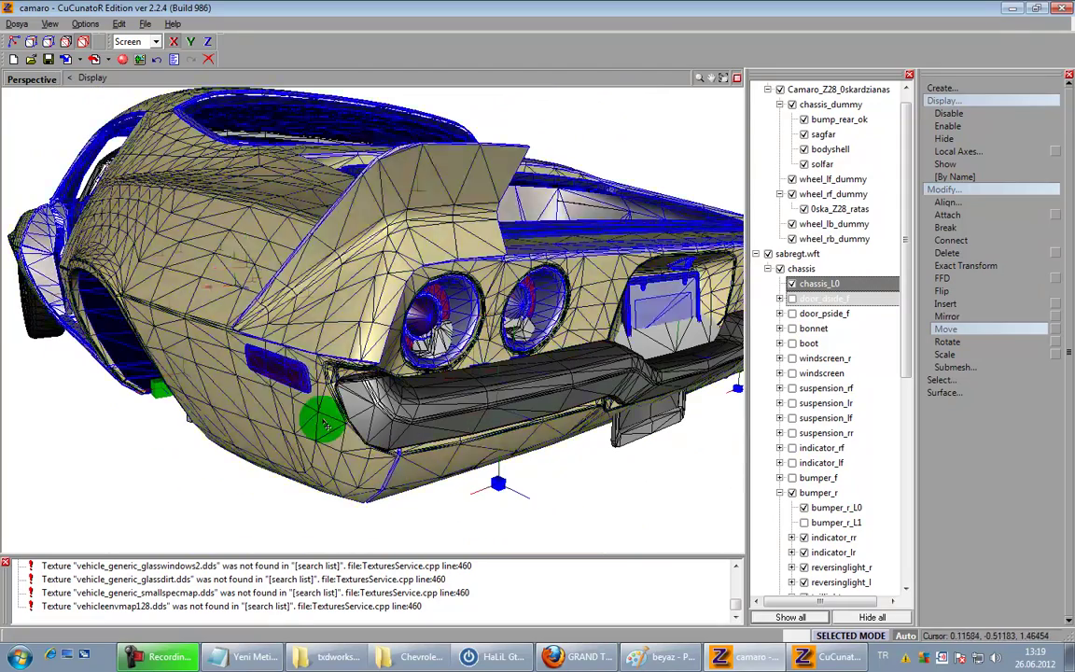
pyautogui.click(805, 147)
pyautogui.moveTo(598, 287)
pyautogui.mouseDown(button='middle')
pyautogui.moveTo(467, 324)
pyautogui.moveTo(471, 358)
pyautogui.moveTo(457, 353)
pyautogui.moveTo(483, 315)
pyautogui.mouseUp(button='middle')
# Step: Select the red taillight and cone polygons at chassis_L0's right rear corner as separated groups
pyautogui.click(79, 62)
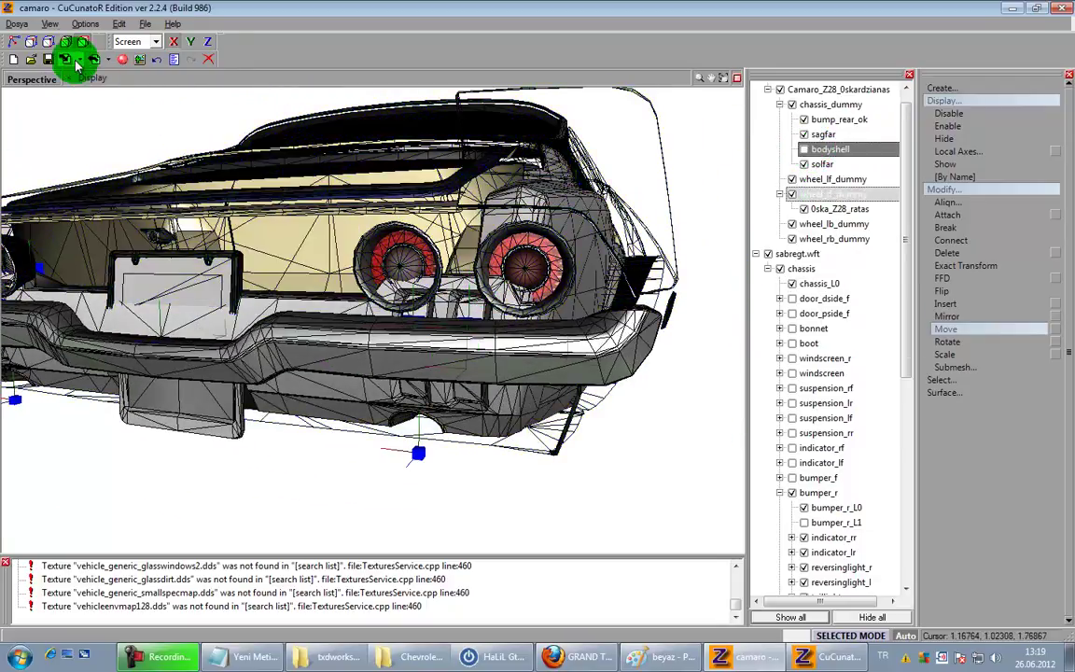
pyautogui.click(528, 243)
pyautogui.press('3')
pyautogui.scroll(2, 560, 272)
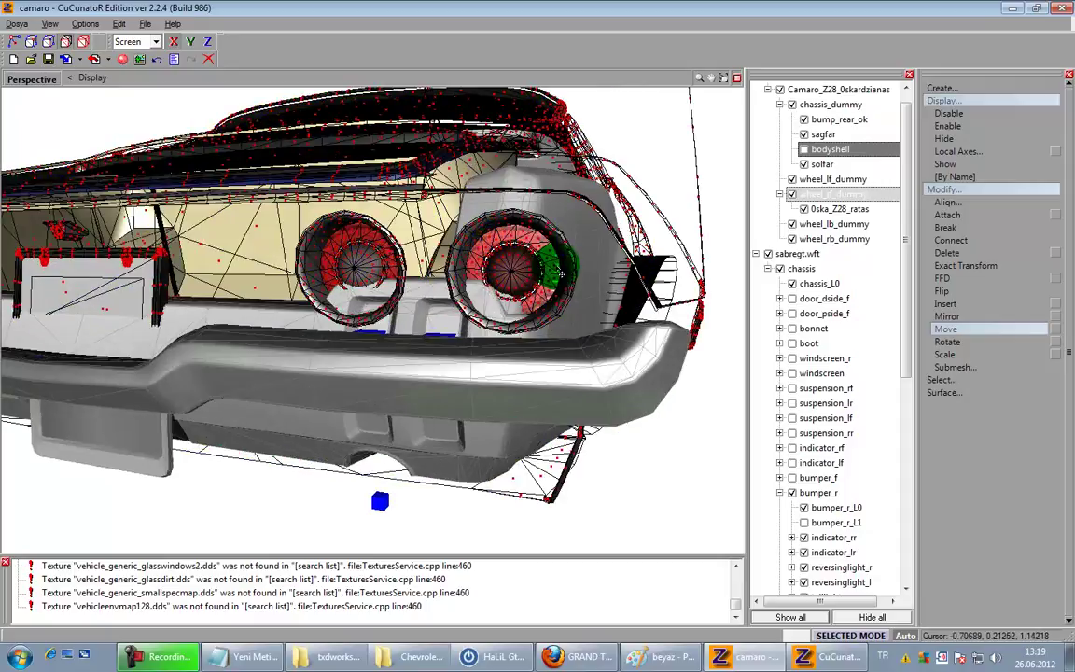
pyautogui.scroll(3, 553, 277)
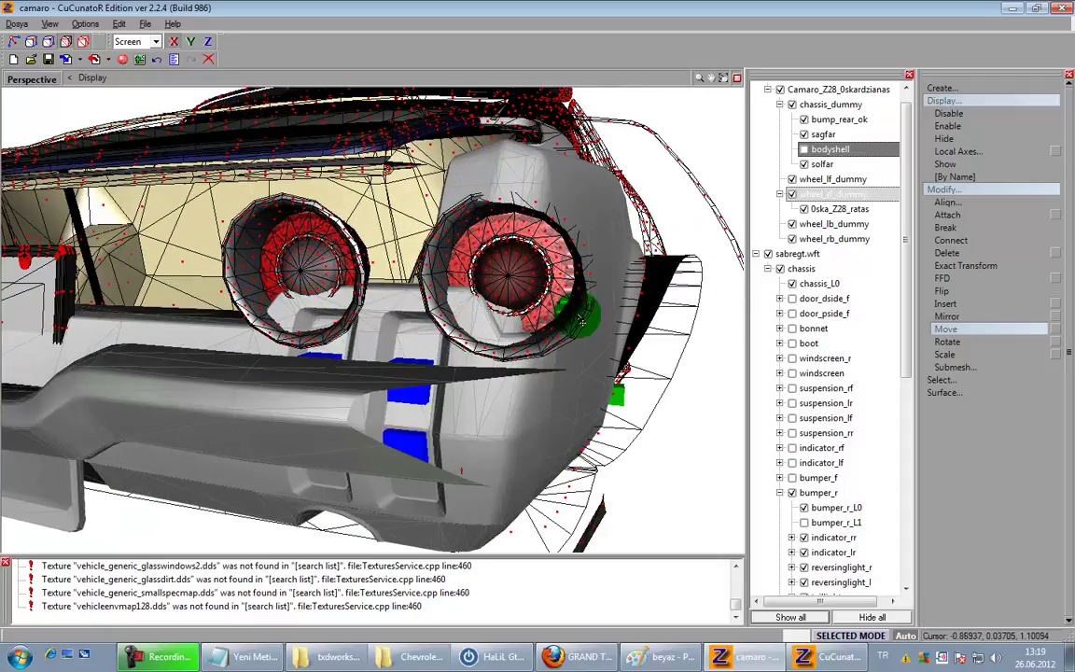
pyautogui.scroll(1, 523, 288)
pyautogui.scroll(-1, 523, 288)
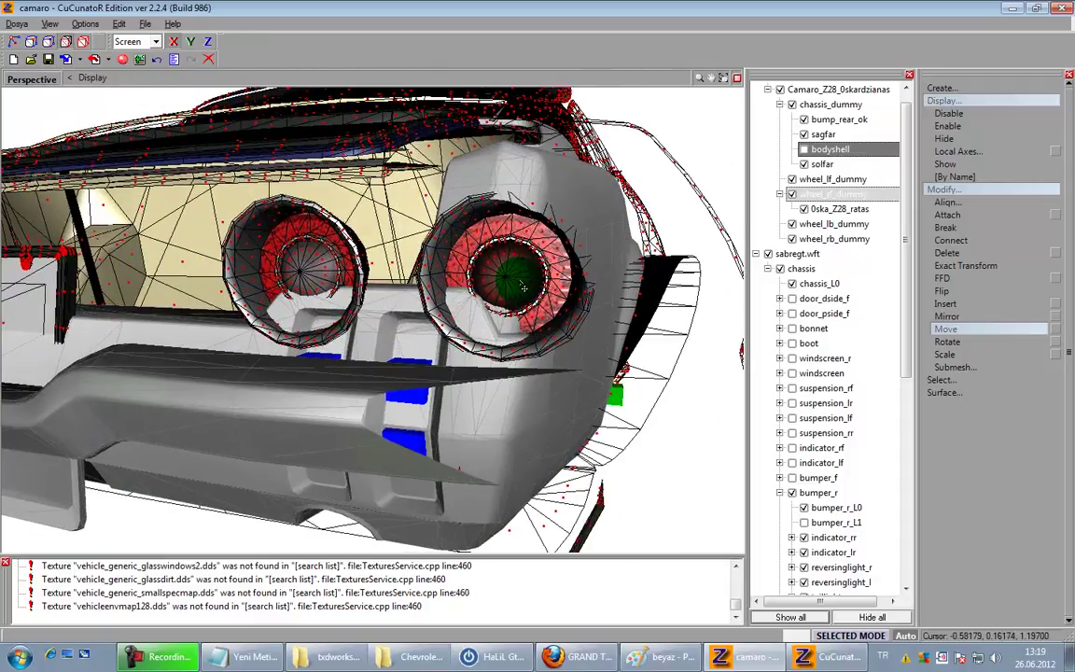
pyautogui.moveTo(536, 293); pyautogui.dragTo(529, 293, button='middle')
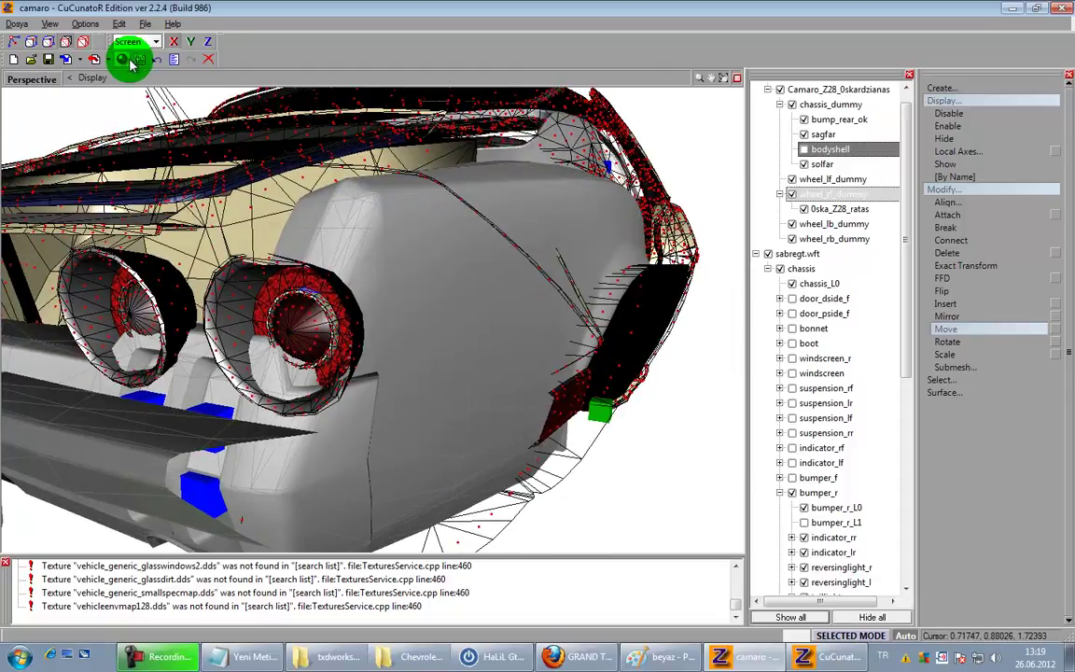
pyautogui.click(942, 380)
pyautogui.click(965, 480)
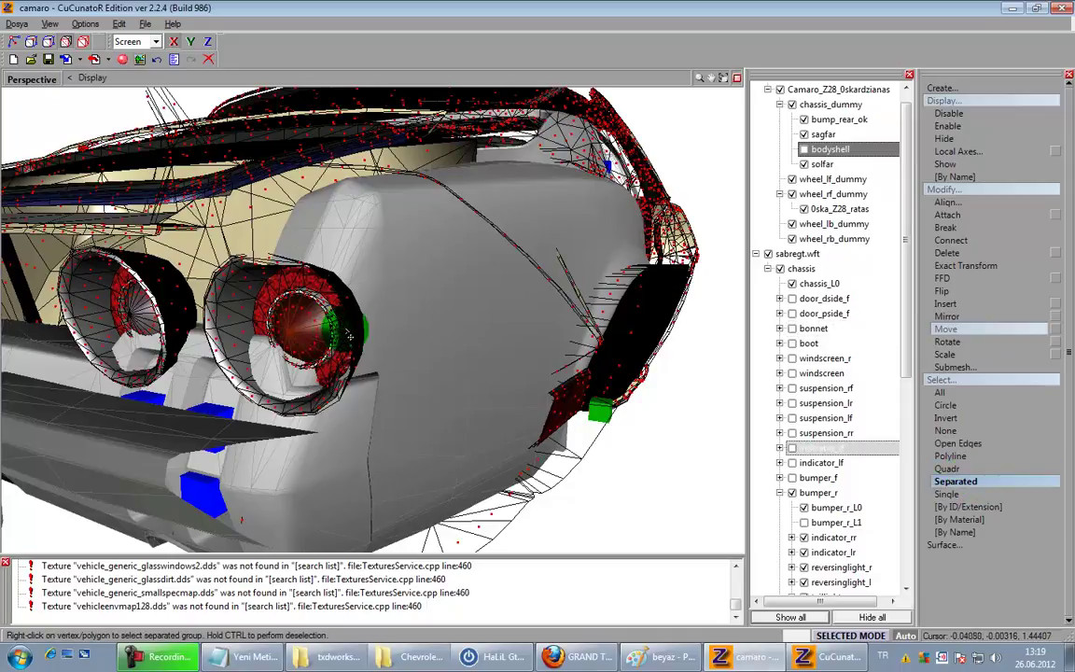
pyautogui.moveTo(355, 348); pyautogui.dragTo(390, 351, button='middle')
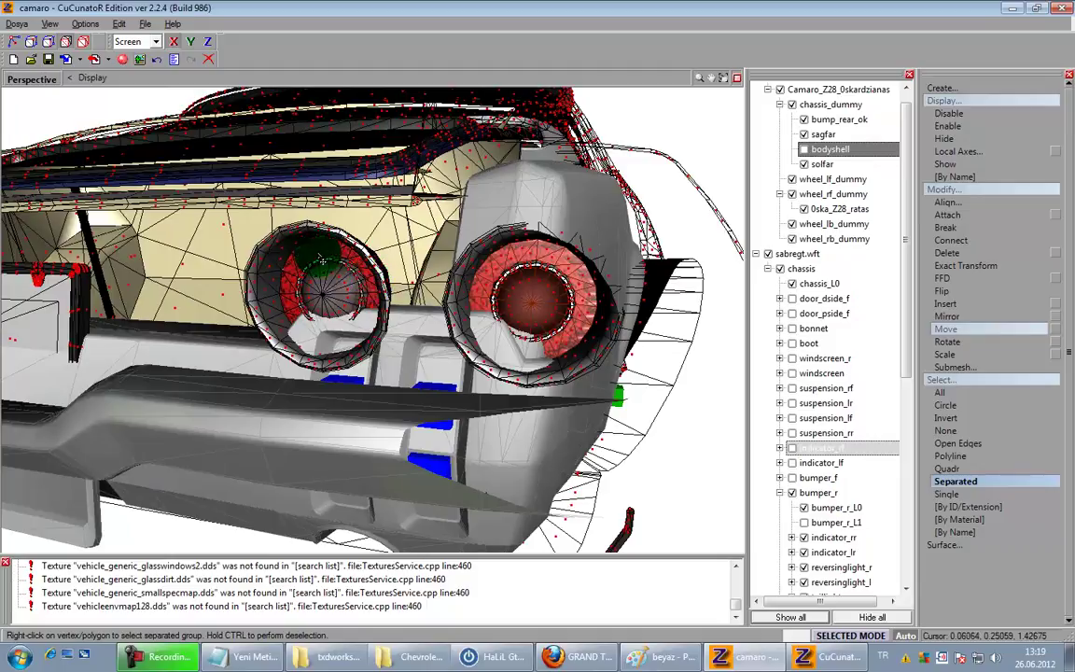
# Step: Add the left rear lamps and the rear side markers to the polygon selection, and detach the selected polygons from chassis_L0
pyautogui.moveTo(347, 307); pyautogui.dragTo(462, 246, button='middle')
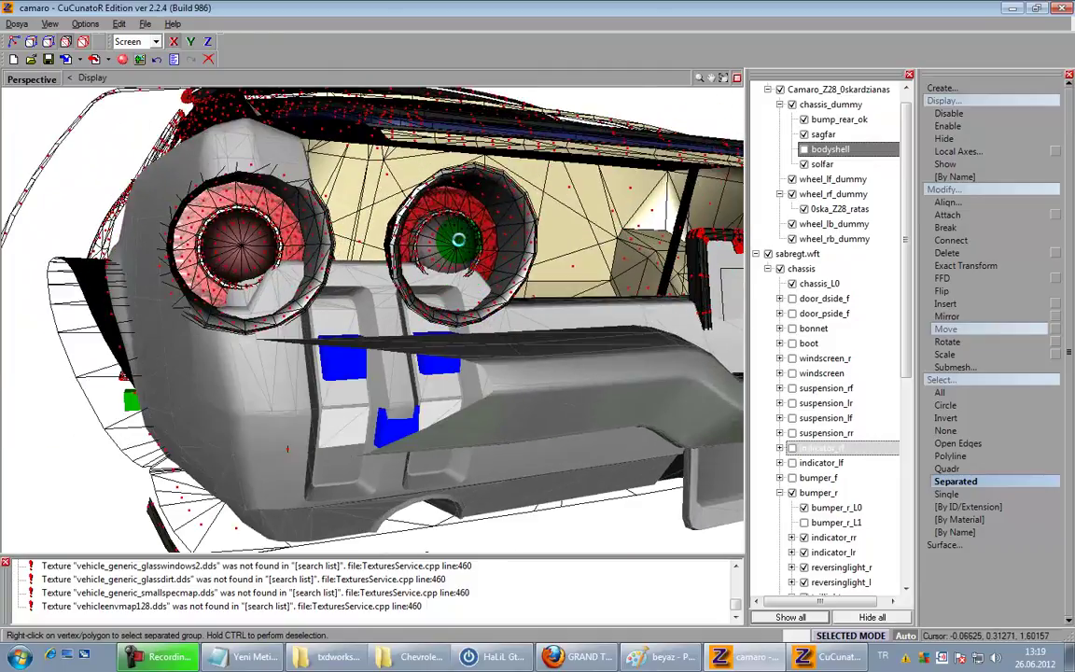
pyautogui.rightClick(466, 207)
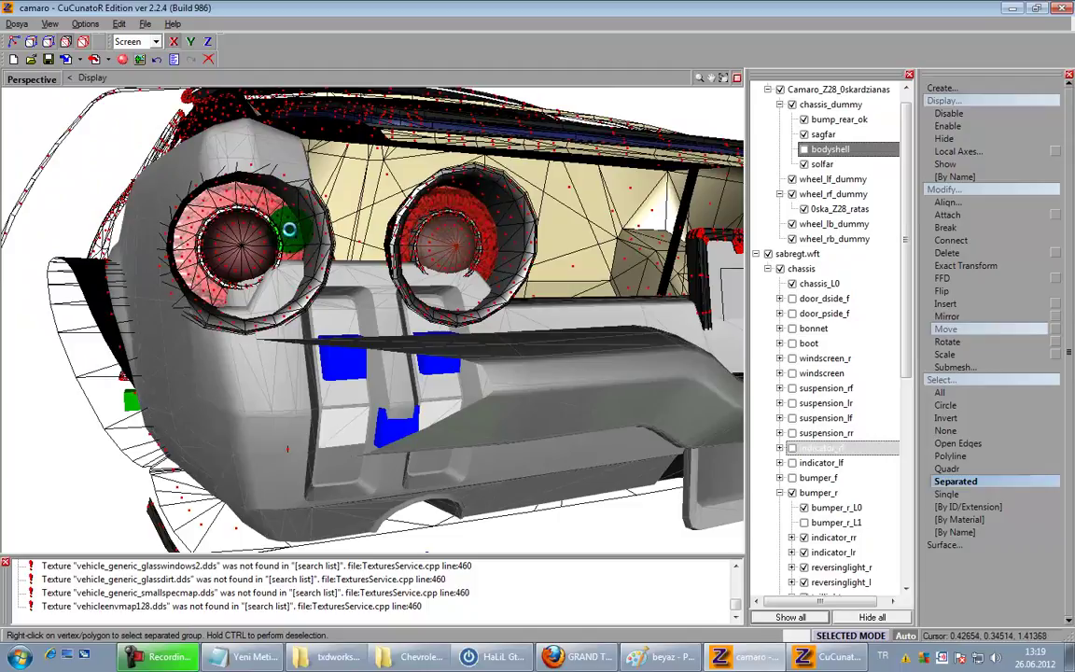
pyautogui.moveTo(268, 239); pyautogui.dragTo(380, 338, button='middle')
pyautogui.moveTo(516, 390); pyautogui.dragTo(542, 378, button='middle')
pyautogui.click(961, 367)
pyautogui.click(969, 418)
pyautogui.click(579, 390)
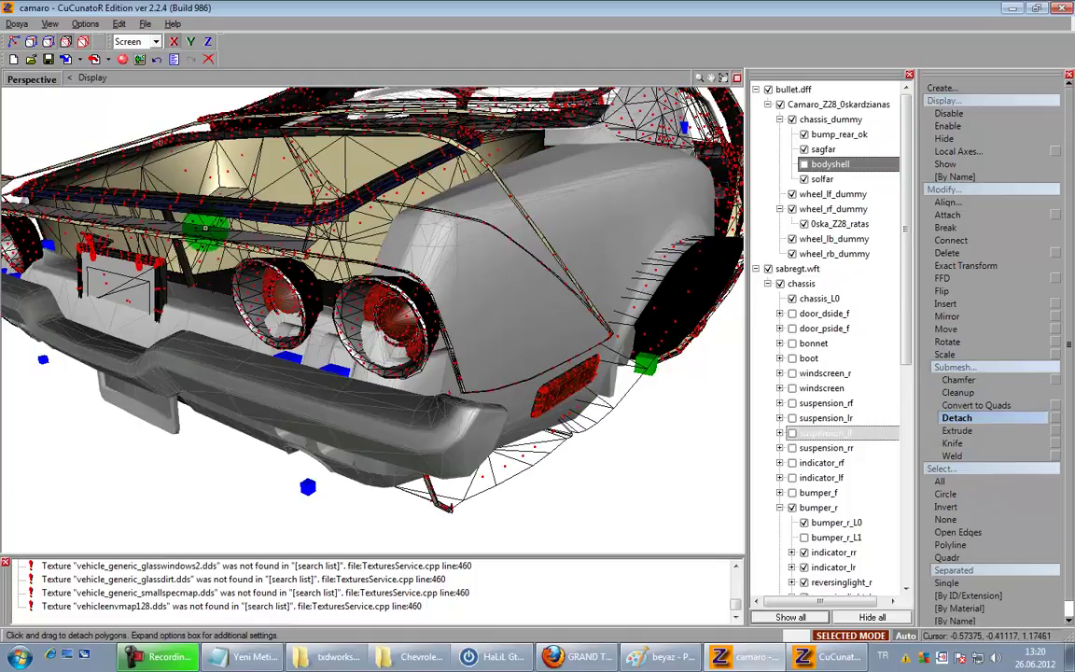
# Step: Return to object level with selected mode off, and hide chassis_L0 to isolate the detached rear lamps and side markers
pyautogui.click(78, 90)
pyautogui.click(83, 43)
pyautogui.press('space')
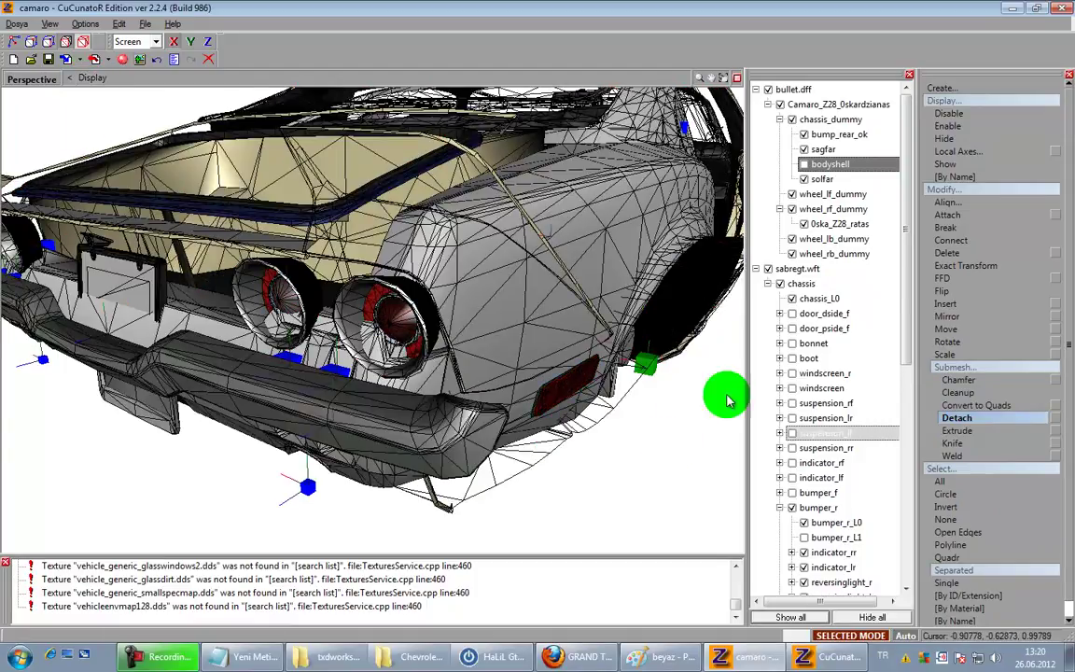
pyautogui.click(795, 300)
pyautogui.click(550, 305)
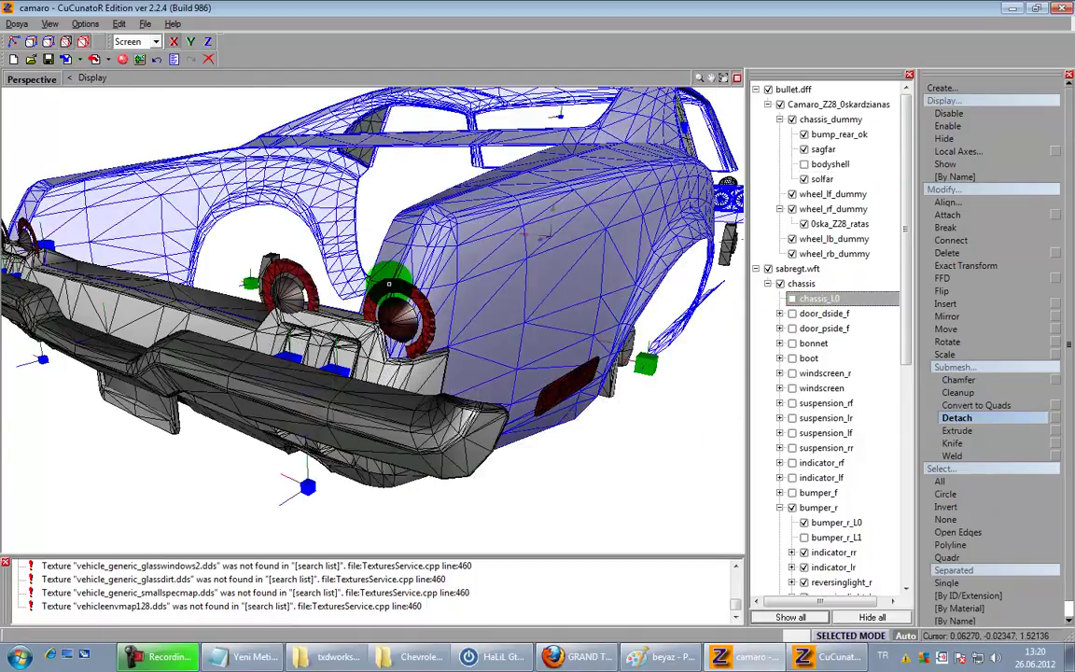
pyautogui.scroll(-2, 383, 284)
pyautogui.moveTo(370, 284); pyautogui.dragTo(324, 304, button='middle')
pyautogui.scroll(-1, 324, 304)
# Step: Select the inner rear lamp polygons on both sides with a quad selection and detach them from the lamp mesh
pyautogui.click(65, 41)
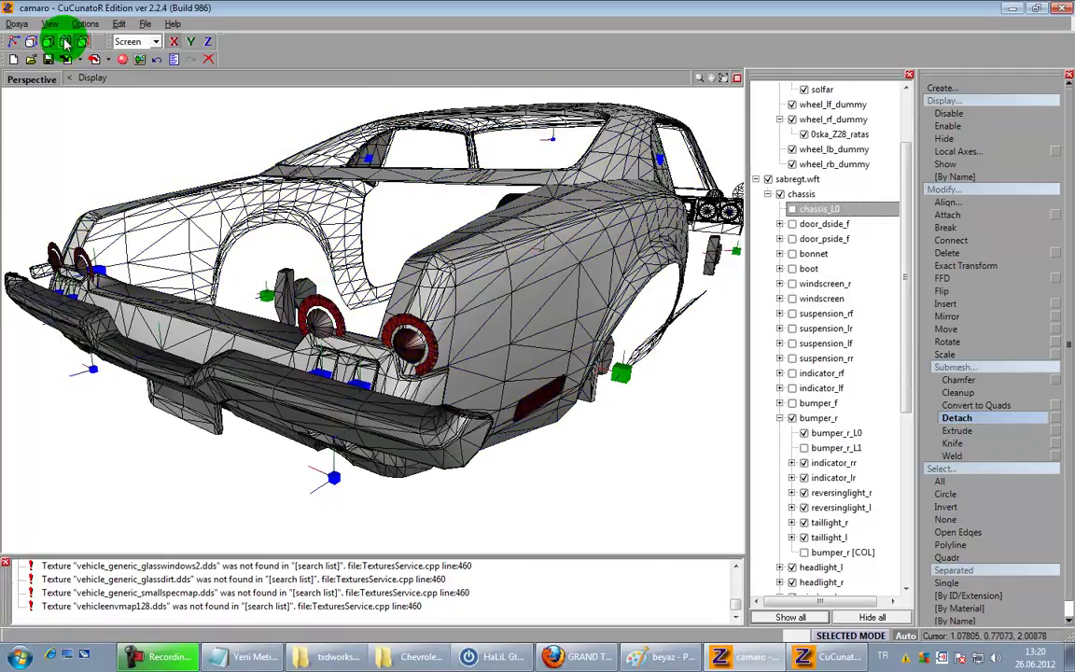
pyautogui.moveTo(333, 302); pyautogui.dragTo(300, 334)
pyautogui.click(828, 448)
pyautogui.click(967, 558)
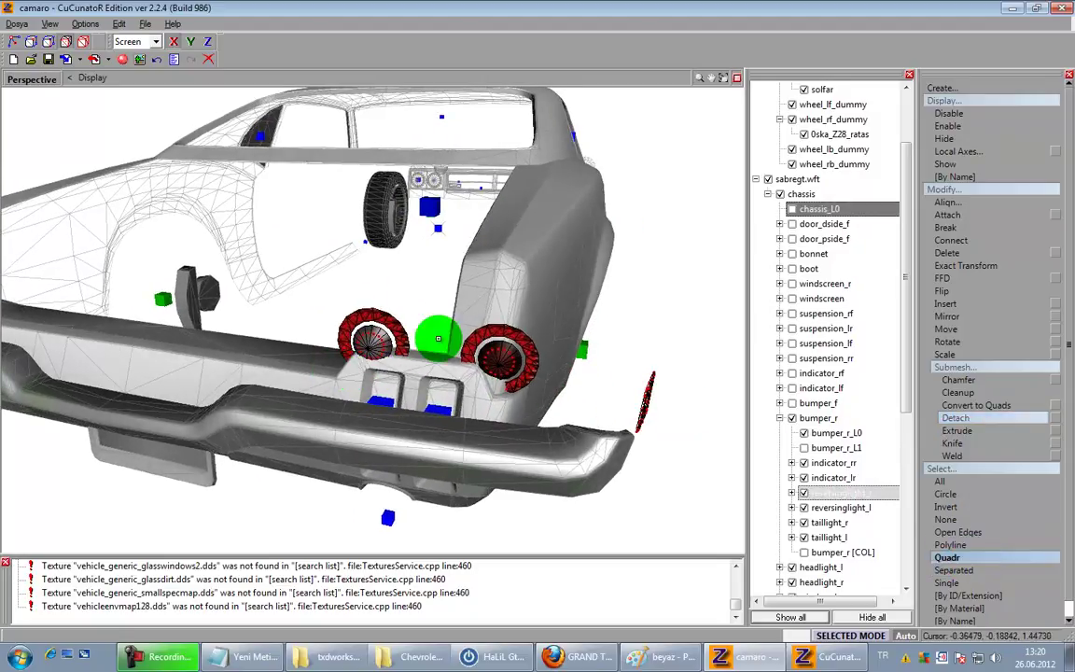
pyautogui.moveTo(297, 273); pyautogui.dragTo(406, 423)
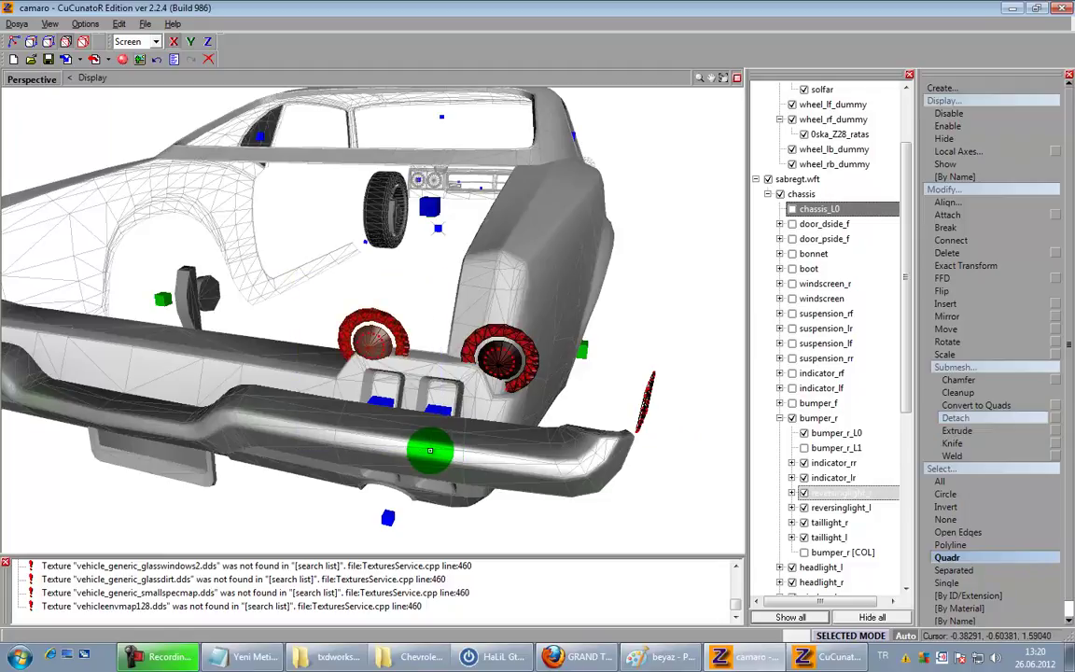
pyautogui.moveTo(430, 461)
pyautogui.mouseDown(button='middle')
pyautogui.moveTo(440, 451)
pyautogui.moveTo(339, 456)
pyautogui.moveTo(260, 327)
pyautogui.mouseUp(button='middle')
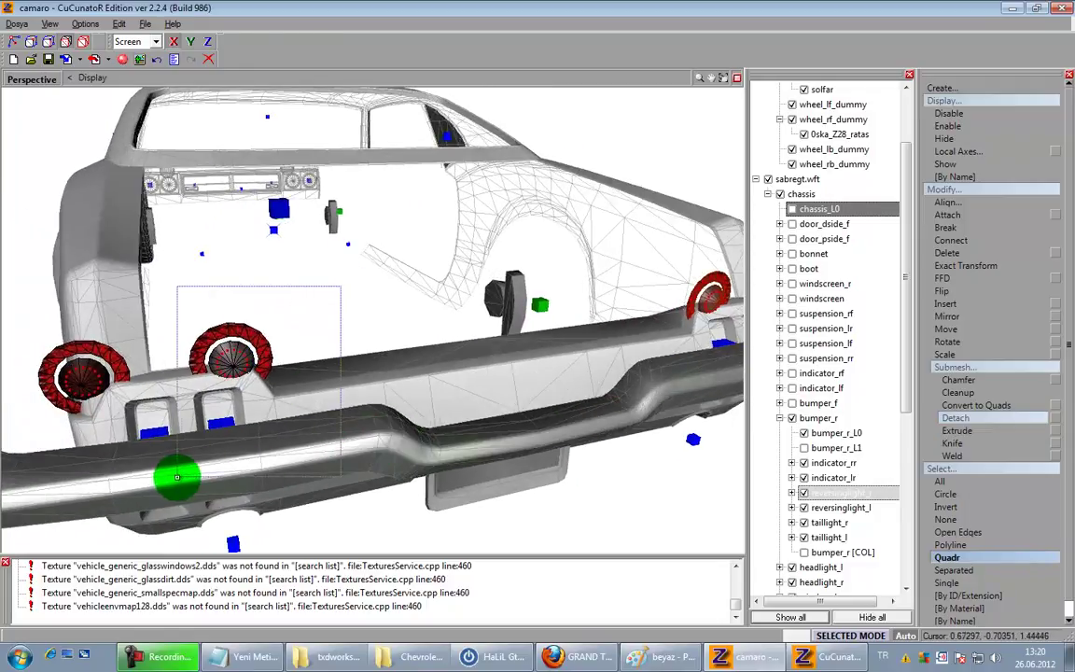
pyautogui.press('space')
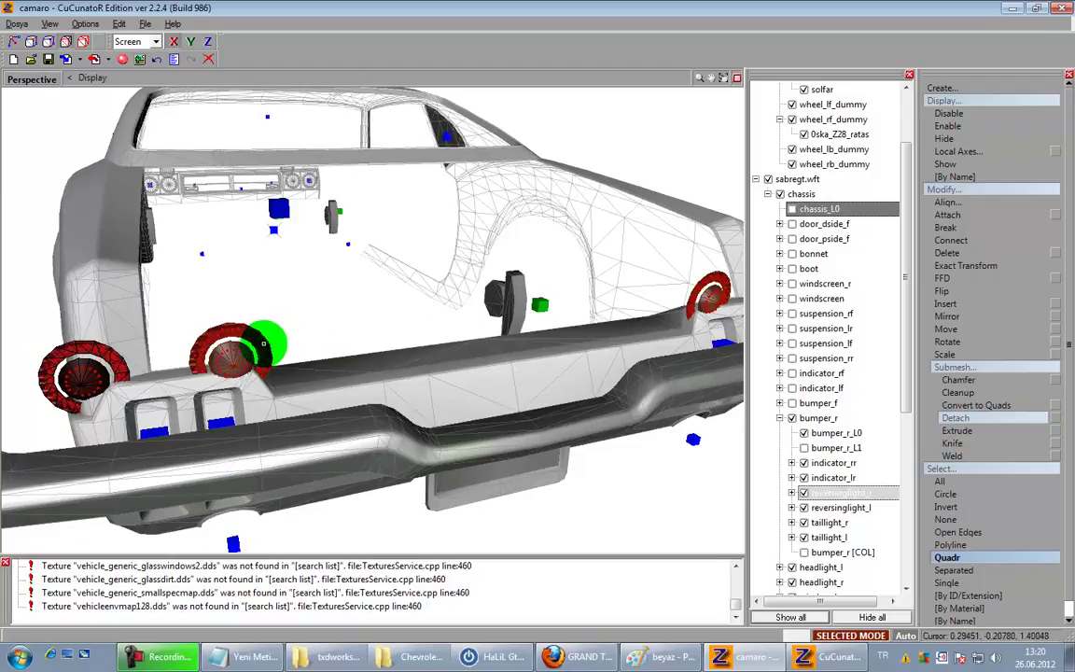
pyautogui.press('Delete')
pyautogui.click(92, 41)
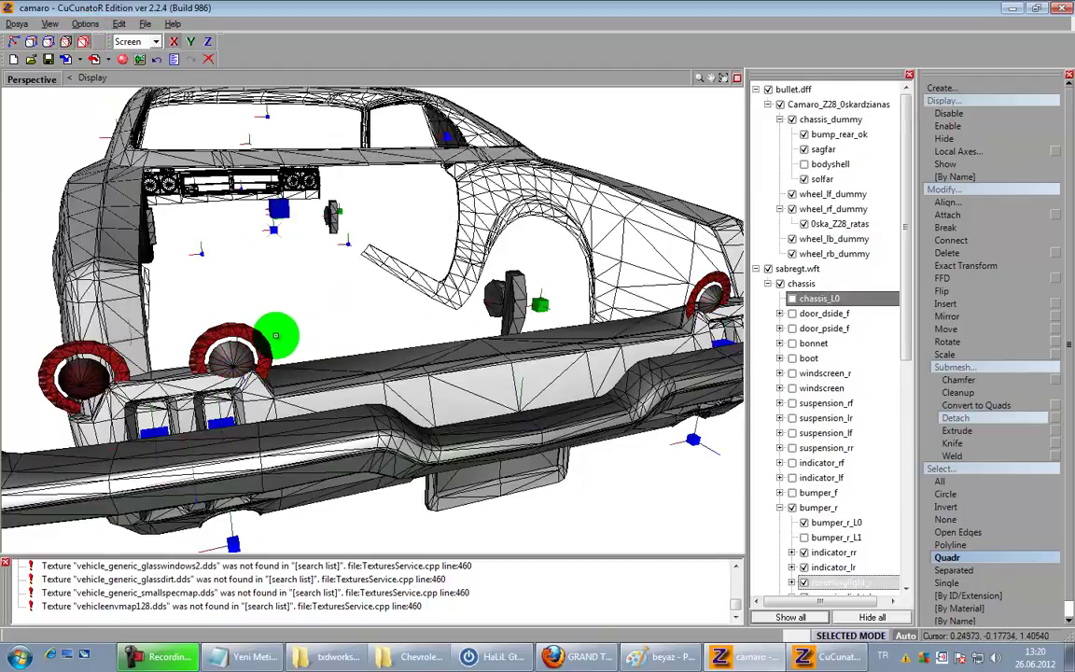
pyautogui.click(75, 127)
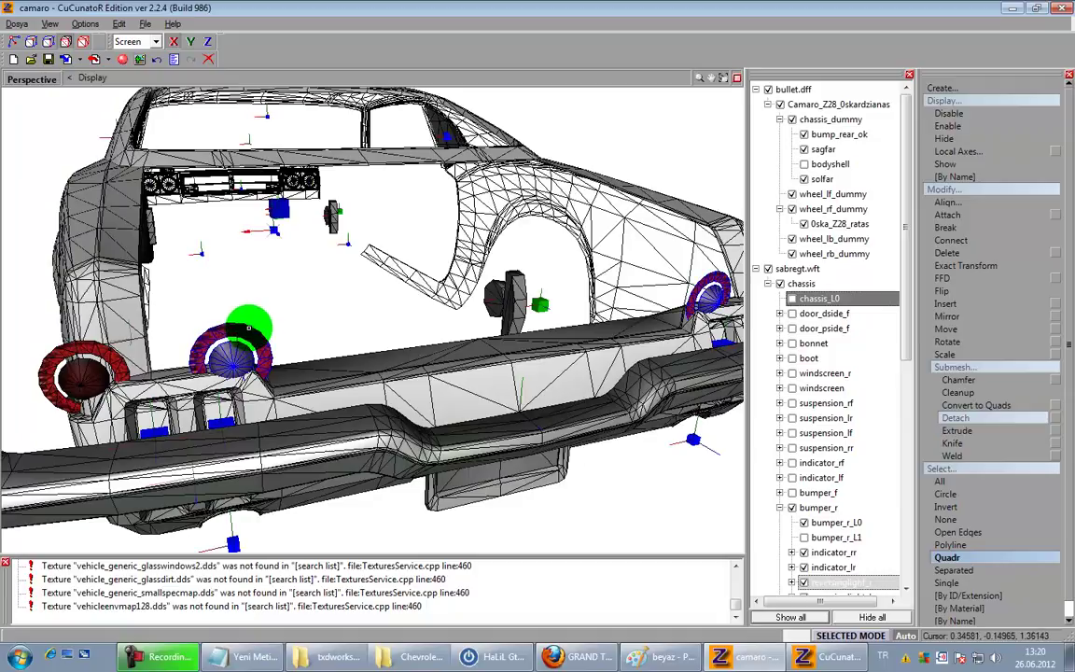
# Step: Detach the left inner rear lamp into its own object, name it solbreake and hide it
pyautogui.click(247, 327)
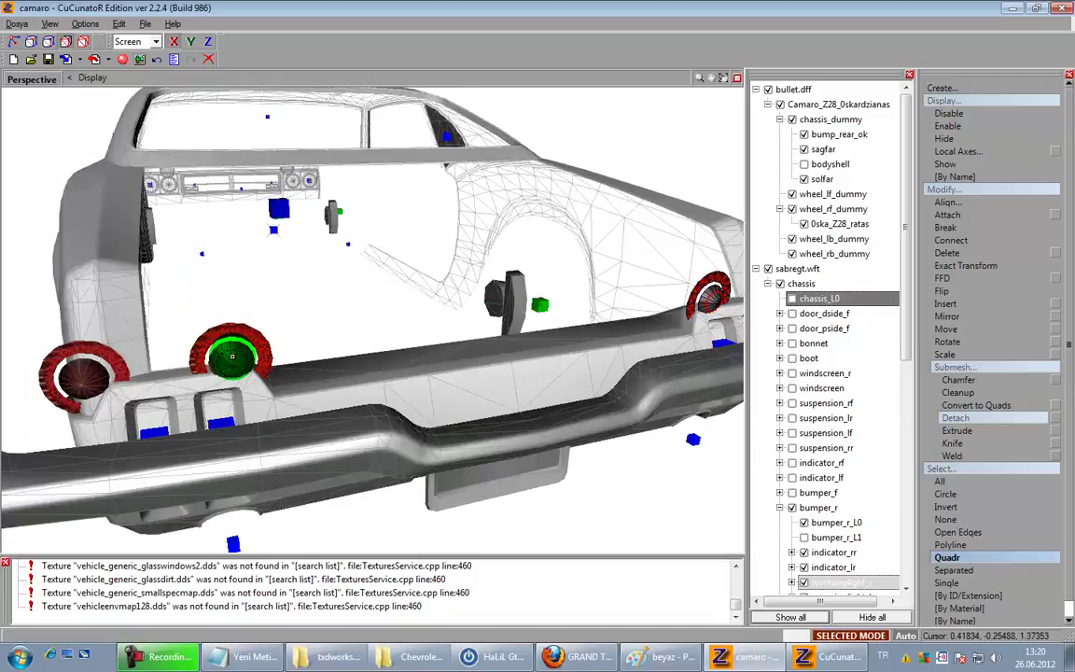
pyautogui.click(83, 46)
pyautogui.rightClick(467, 360)
pyautogui.moveTo(905, 352); pyautogui.dragTo(674, 581)
pyautogui.click(796, 583)
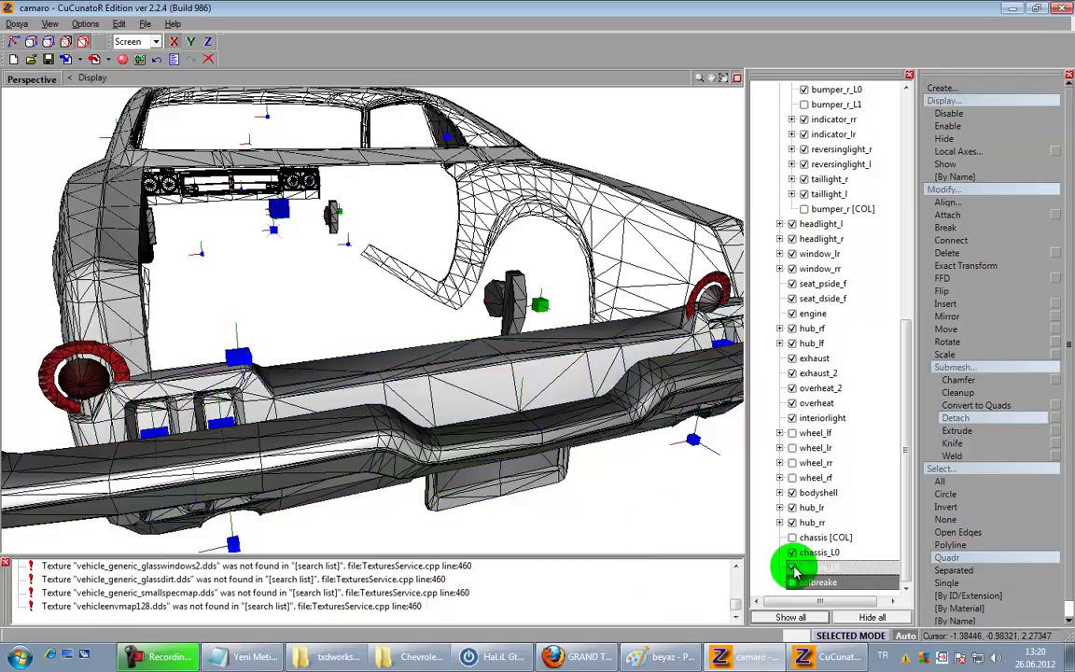
# Step: Rename the remaining right inner lamp object sagbreake, check both inner lamps by toggling their visibility, and leave them shown
pyautogui.click(796, 568)
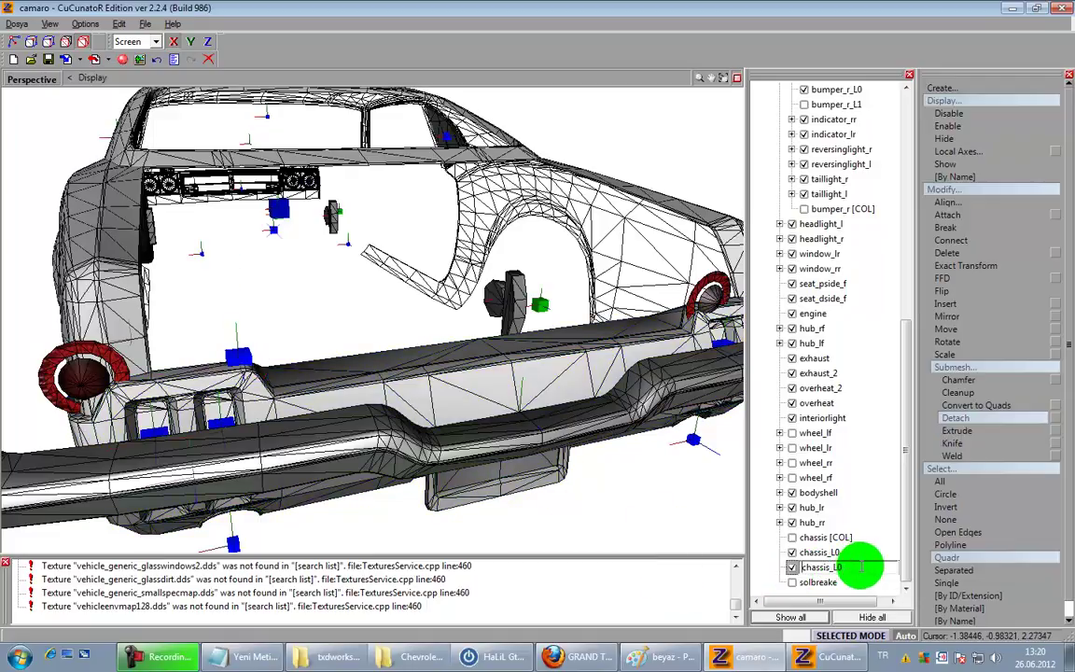
pyautogui.write('sagbreake')
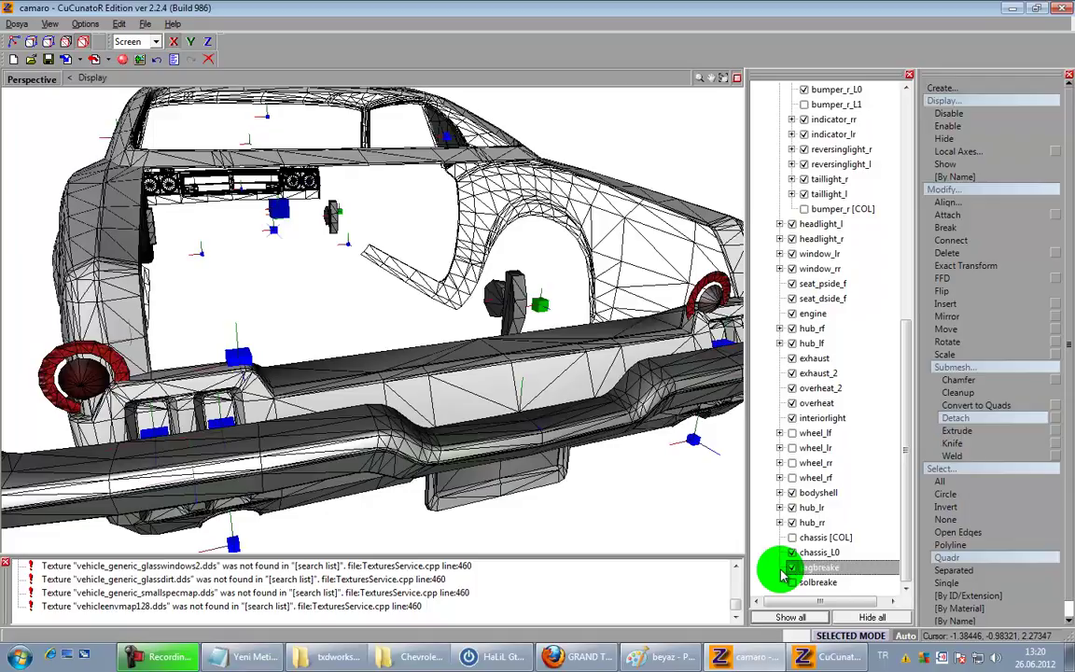
pyautogui.click(792, 568)
pyautogui.click(883, 553)
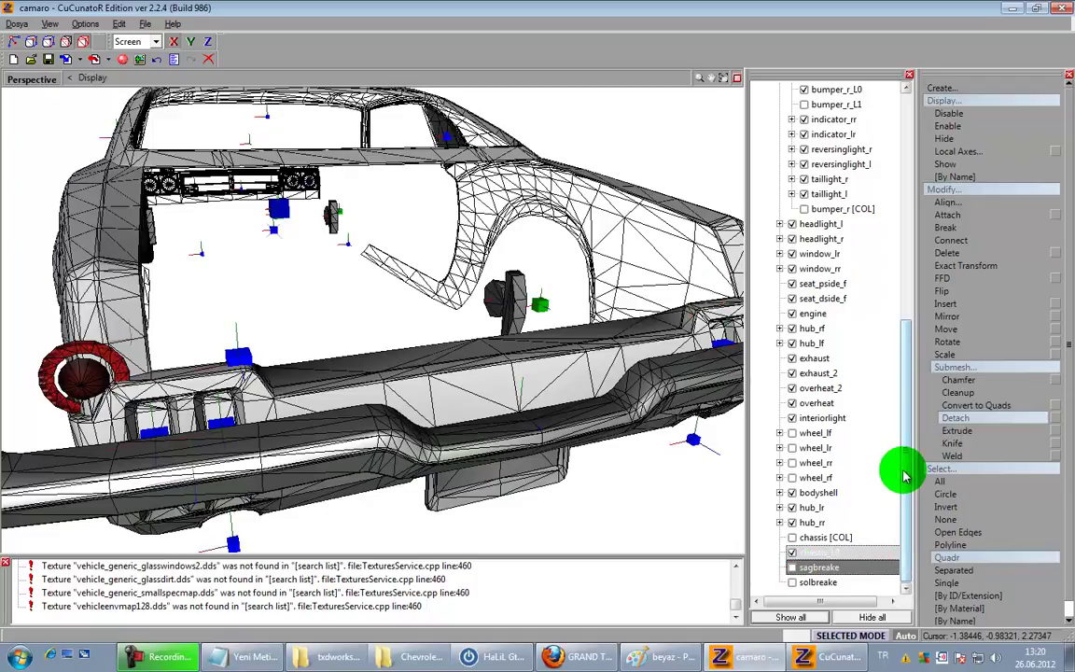
pyautogui.moveTo(904, 483)
pyautogui.mouseDown()
pyautogui.moveTo(908, 403)
pyautogui.moveTo(912, 499)
pyautogui.mouseUp()
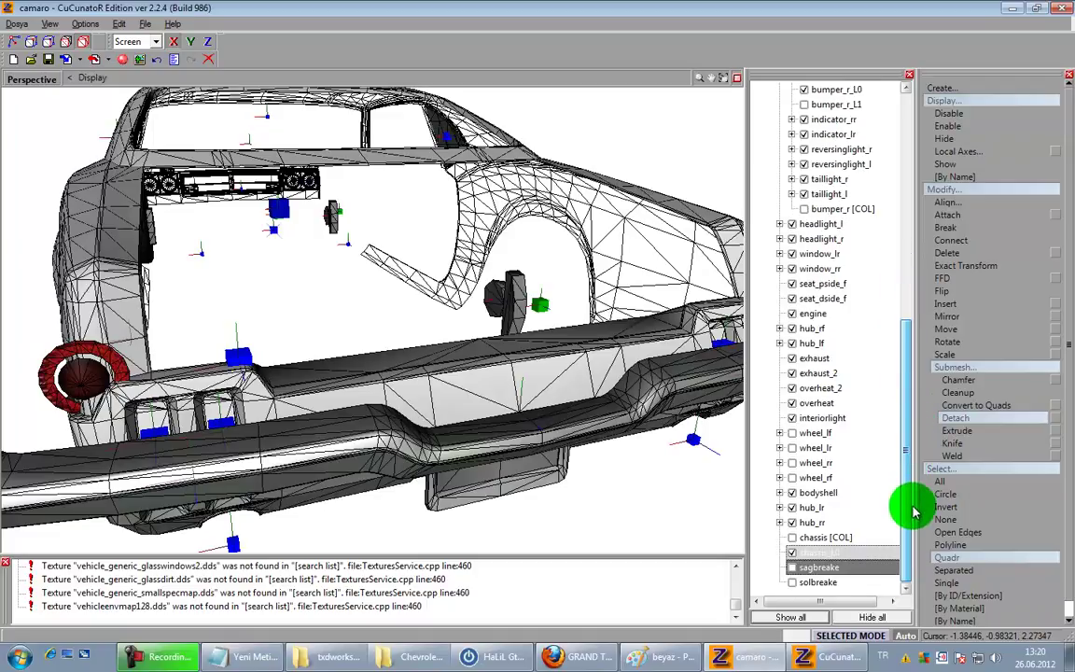
pyautogui.click(791, 580)
pyautogui.click(791, 582)
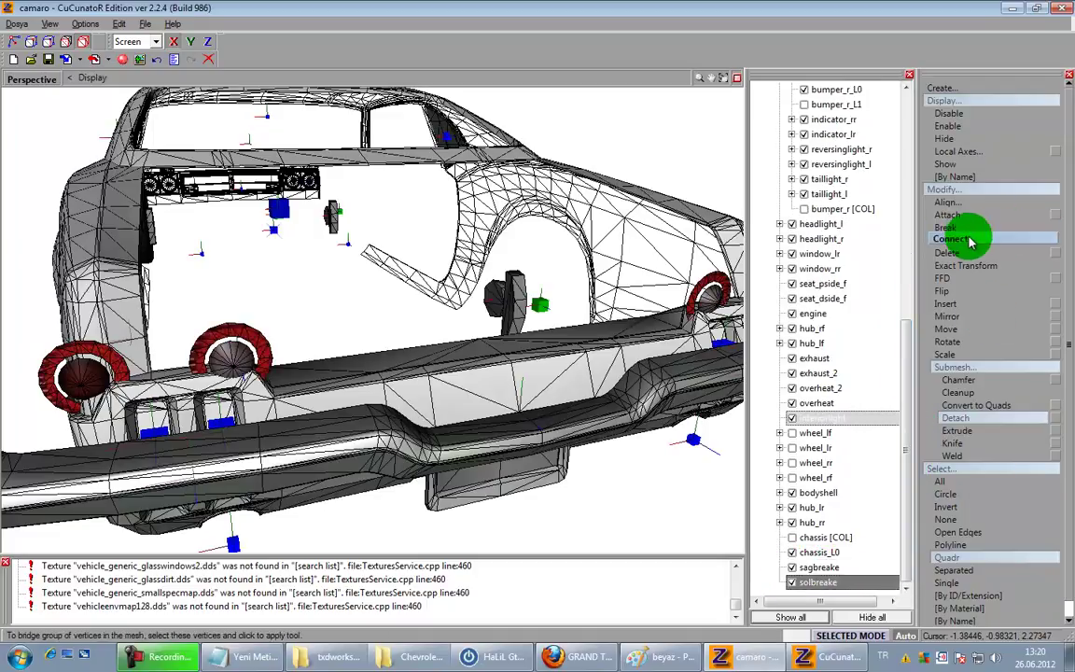
# Step: Select the left outer rear lamp's polygons and detach them from the mesh holding the outer lamps and side markers
pyautogui.moveTo(311, 383); pyautogui.dragTo(458, 327, button='middle')
pyautogui.scroll(-2, 533, 311)
pyautogui.click(74, 44)
pyautogui.click(499, 339)
pyautogui.moveTo(525, 374); pyautogui.dragTo(436, 339, button='middle')
pyautogui.moveTo(351, 294); pyautogui.dragTo(432, 413)
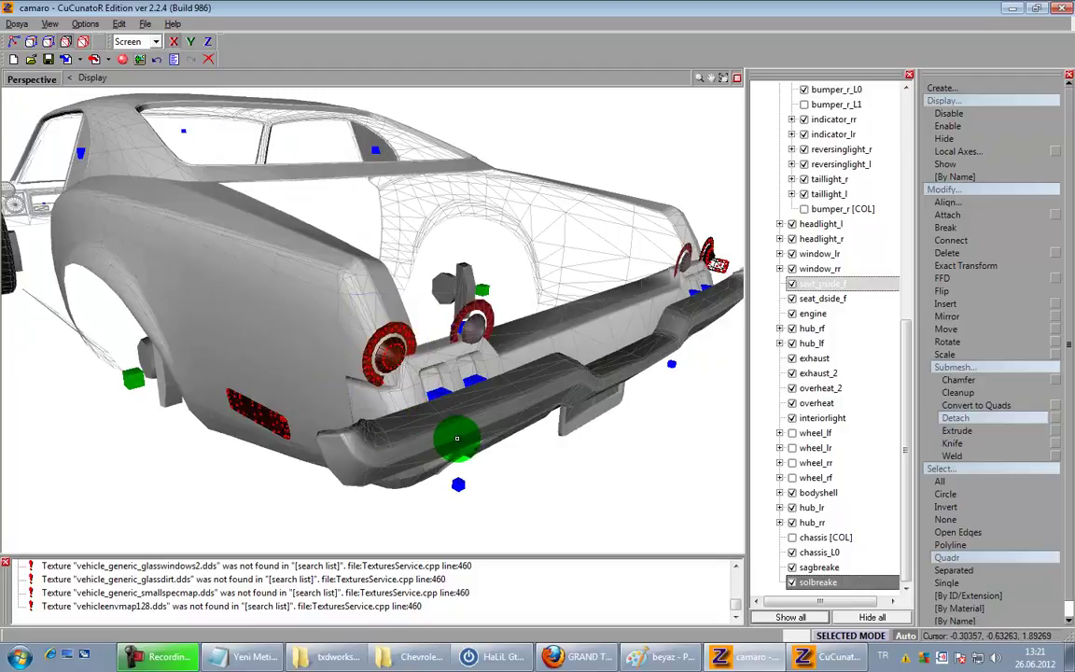
pyautogui.moveTo(473, 348); pyautogui.dragTo(302, 174, button='middle')
pyautogui.click(86, 41)
pyautogui.press('space')
# Step: Detach the right outer rear lamp from the side markers and attach the outer lamps to the inner lamps
pyautogui.moveTo(634, 399); pyautogui.dragTo(624, 397, button='middle')
pyautogui.click(289, 266)
pyautogui.moveTo(290, 266); pyautogui.dragTo(320, 289, button='middle')
pyautogui.moveTo(261, 214); pyautogui.dragTo(587, 295, button='middle')
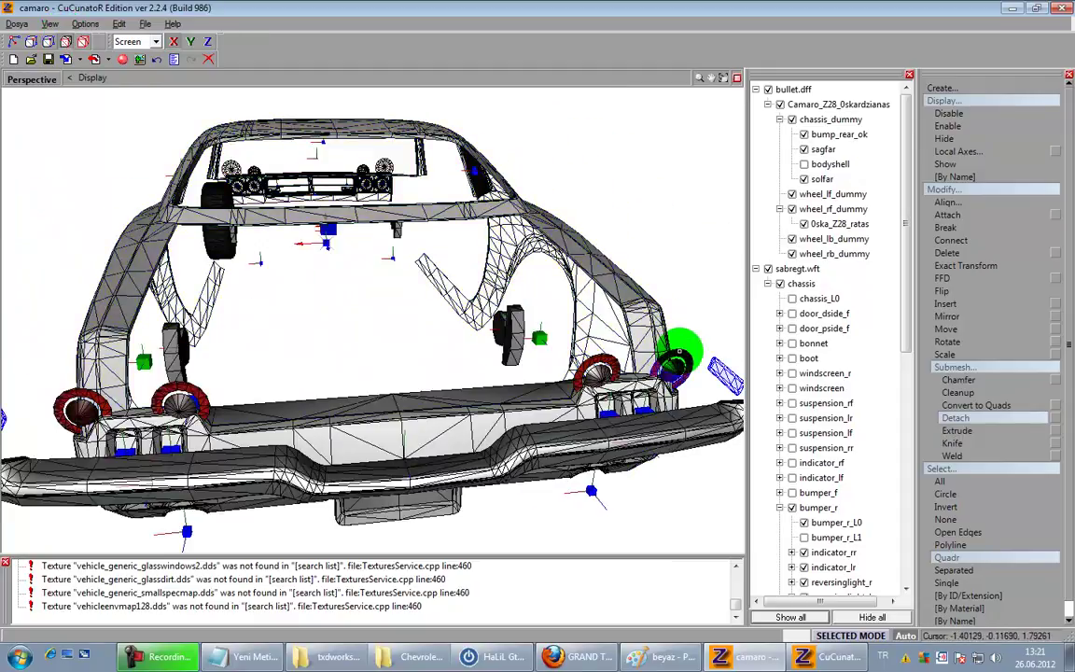
pyautogui.press('3')
pyautogui.moveTo(715, 330); pyautogui.dragTo(636, 303, button='middle')
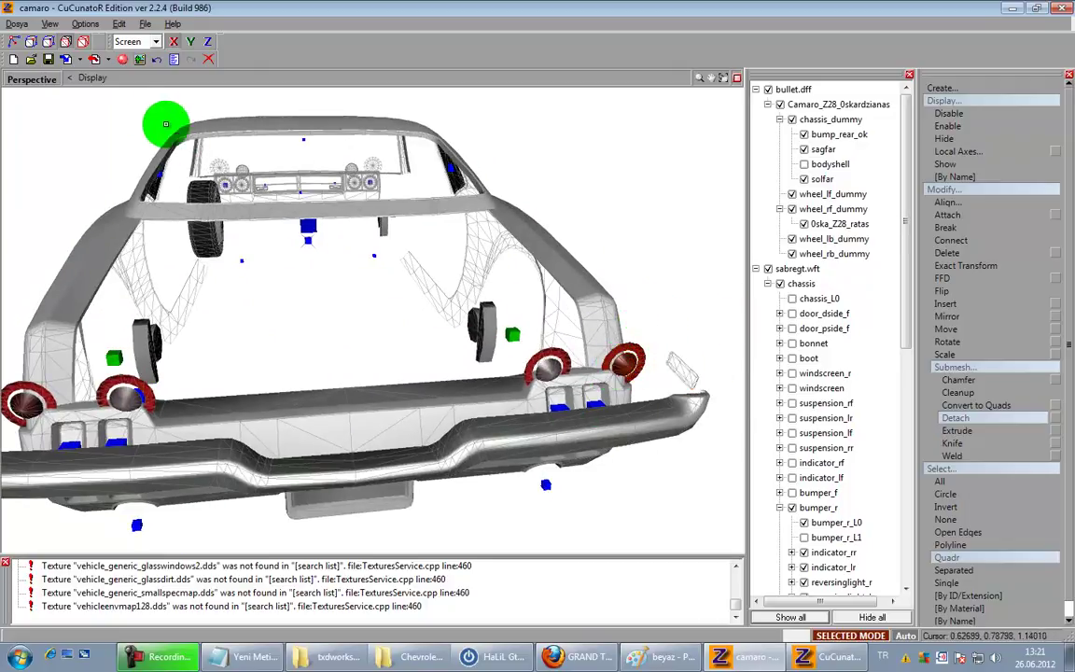
pyautogui.click(90, 40)
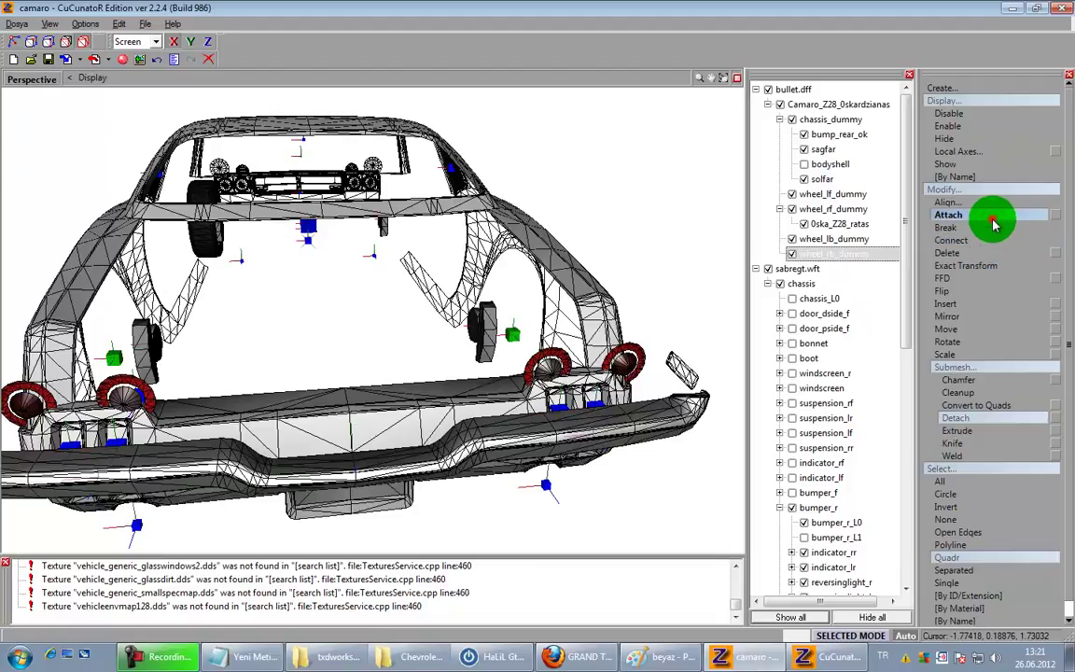
pyautogui.click(950, 239)
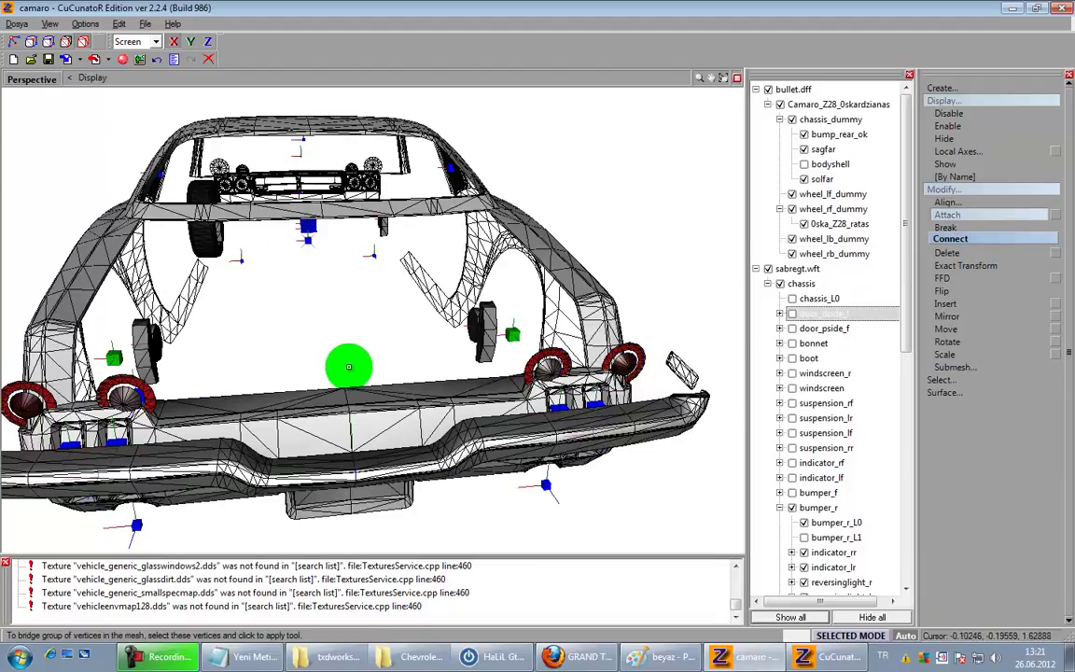
# Step: Inspect the rear lamps from both sides and identify the chassis_L0 pieces at the end of the object tree
pyautogui.moveTo(398, 365); pyautogui.dragTo(483, 376, button='middle')
pyautogui.moveTo(408, 387); pyautogui.dragTo(538, 340, button='middle')
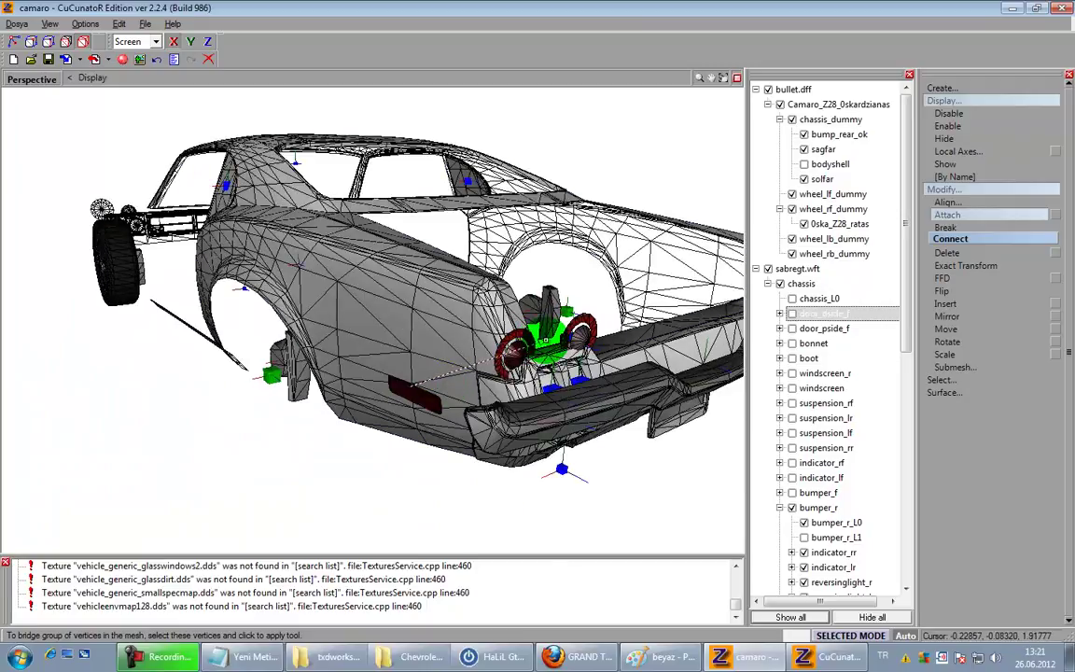
pyautogui.moveTo(593, 319); pyautogui.dragTo(156, 384, button='middle')
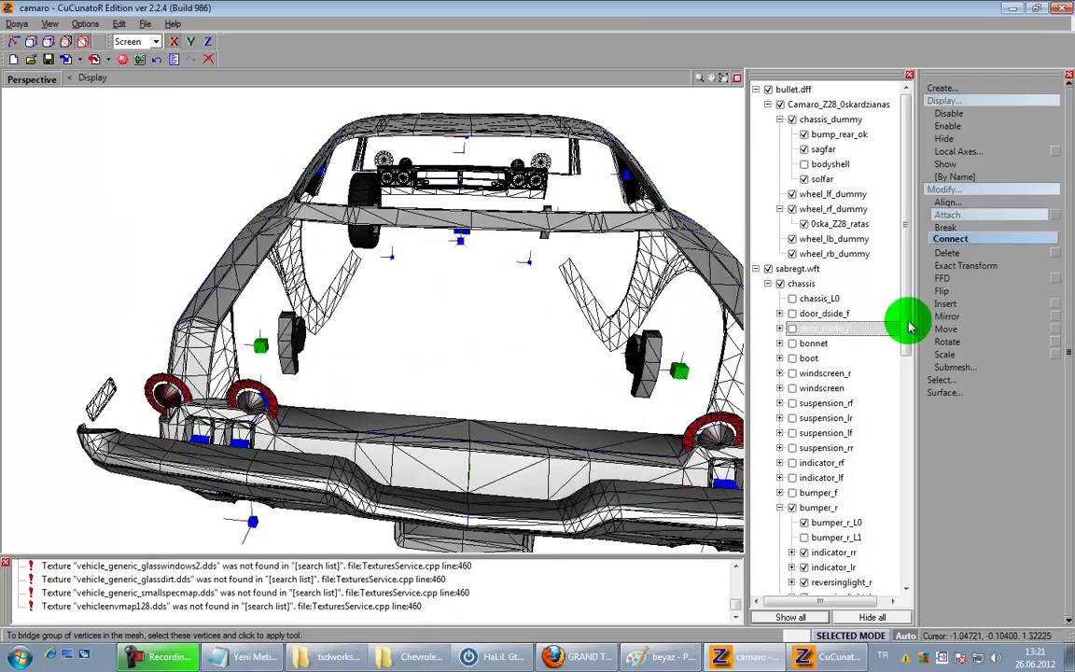
pyautogui.moveTo(902, 319); pyautogui.dragTo(902, 569)
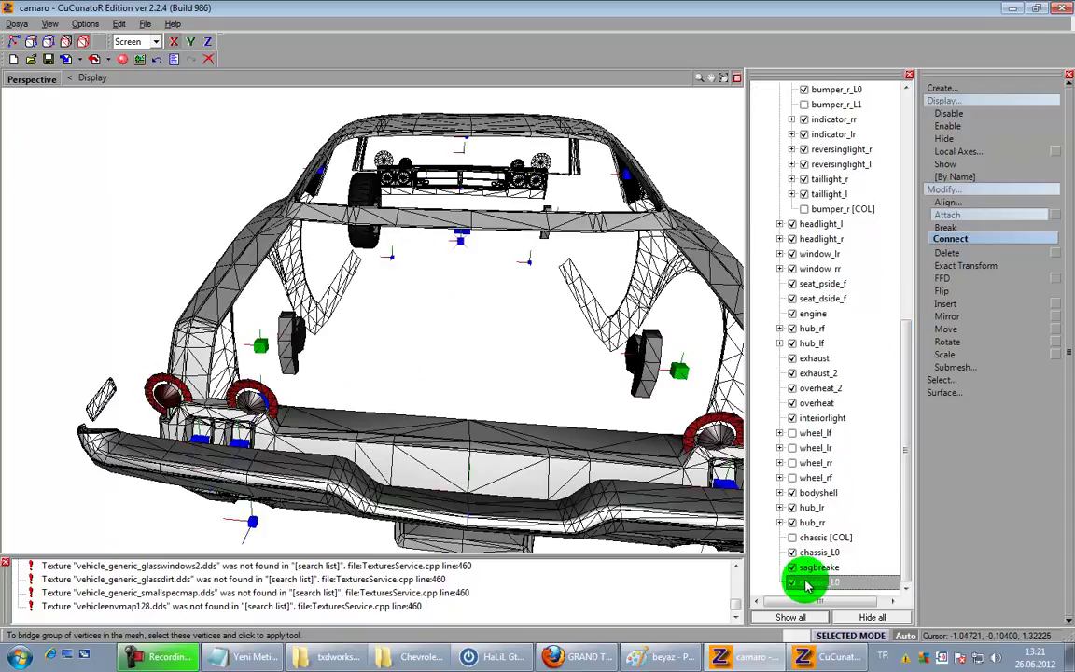
pyautogui.moveTo(834, 586); pyautogui.dragTo(796, 563)
pyautogui.click(793, 553)
pyautogui.moveTo(570, 429); pyautogui.dragTo(233, 397, button='middle')
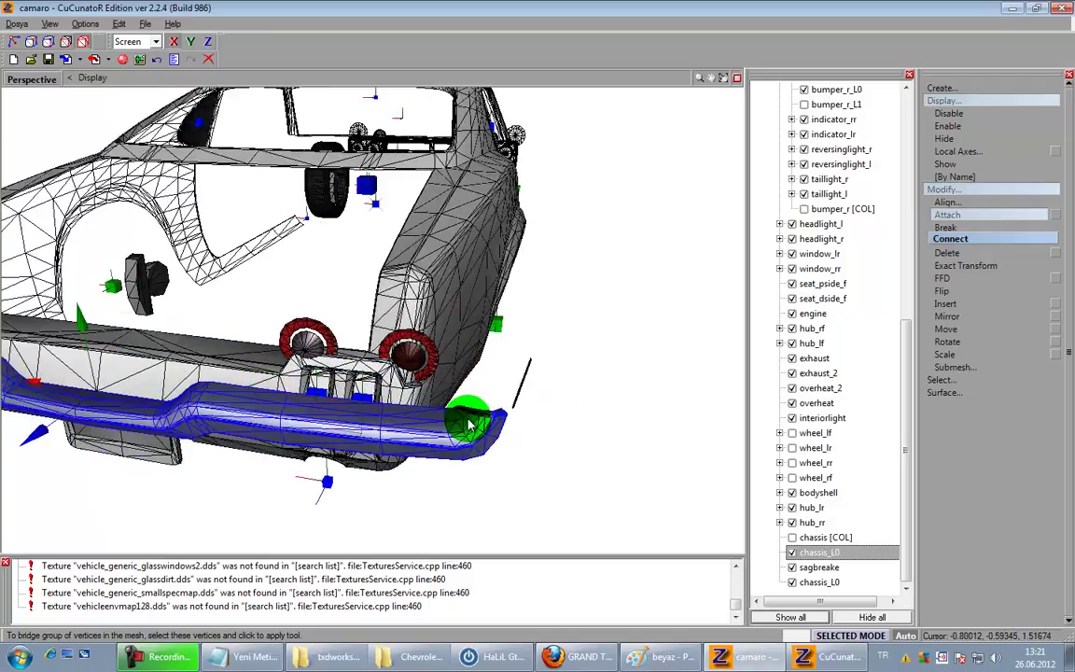
# Step: Select the right rear side marker's polygons, detach them as a separate object, and return to object level with selected mode off
pyautogui.click(80, 42)
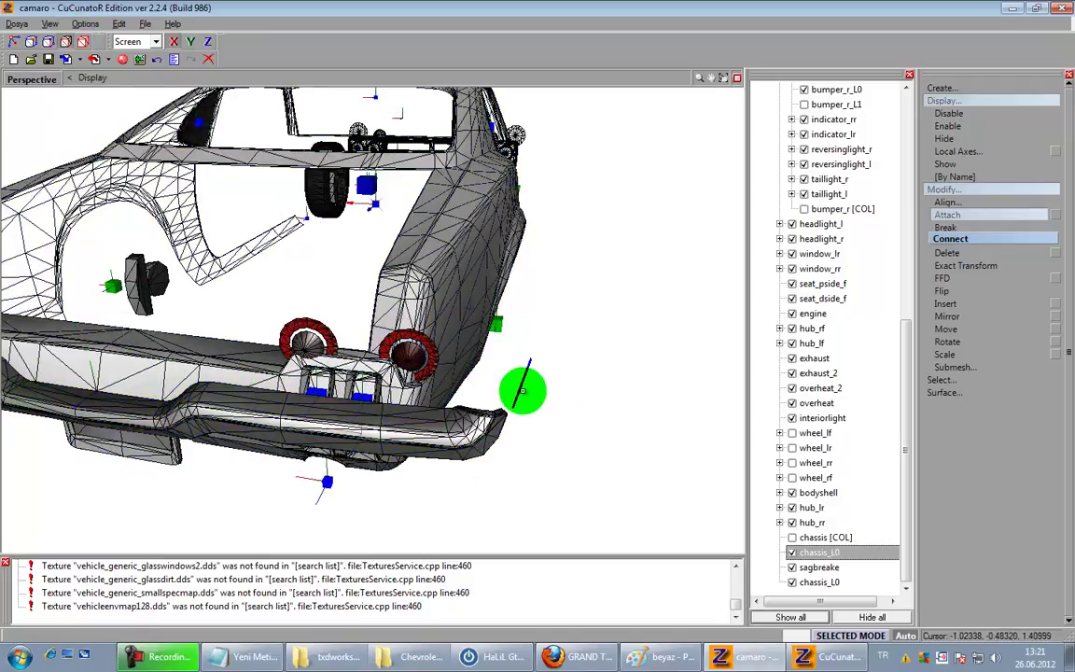
pyautogui.click(520, 390)
pyautogui.moveTo(571, 398); pyautogui.dragTo(386, 318, button='middle')
pyautogui.moveTo(356, 336); pyautogui.dragTo(511, 455)
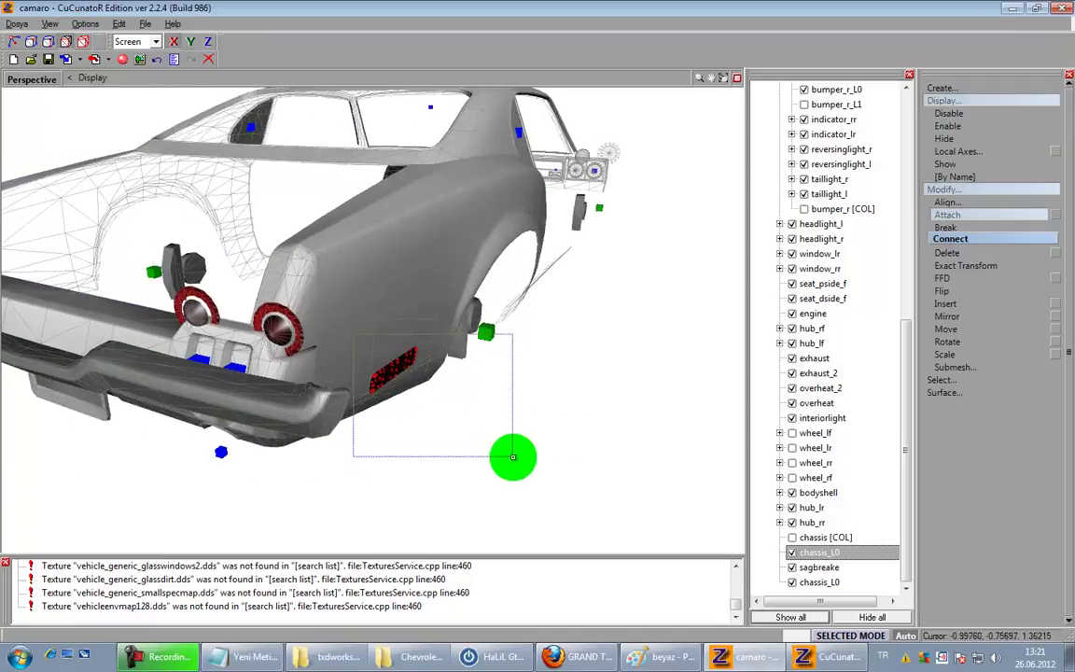
pyautogui.click(976, 367)
pyautogui.press('space')
pyautogui.click(976, 420)
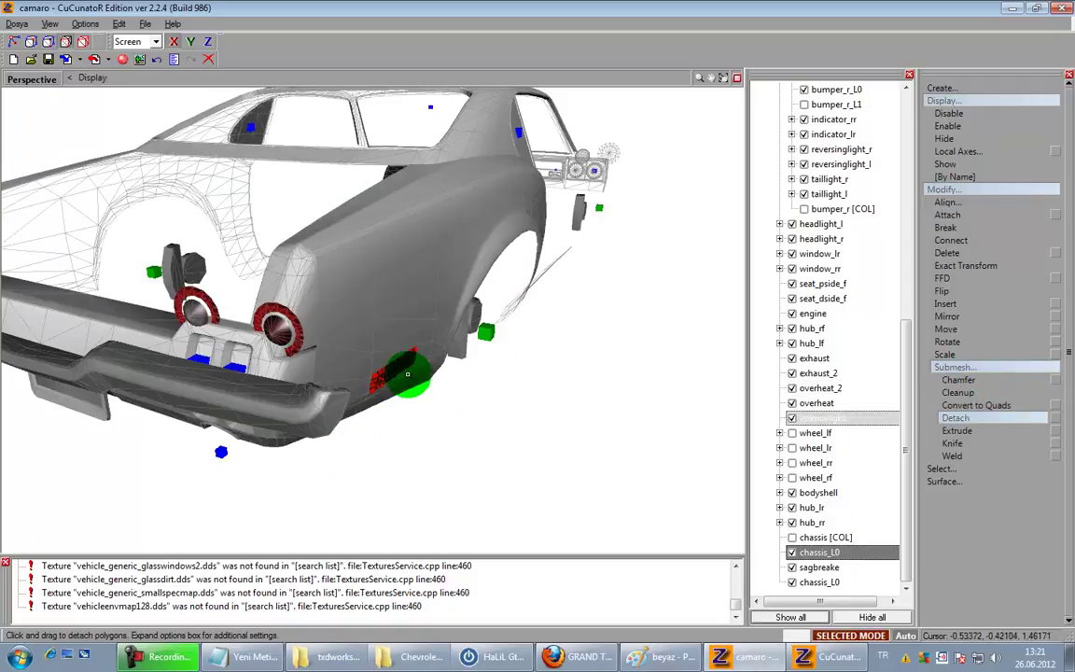
pyautogui.click(403, 368)
pyautogui.click(82, 43)
pyautogui.press('space')
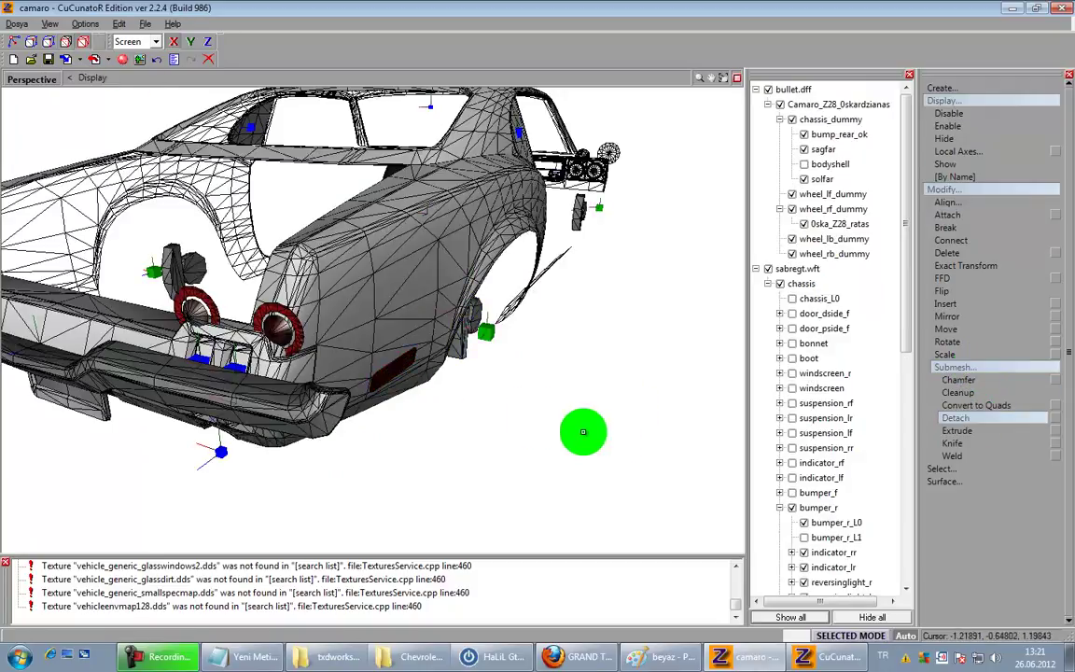
# Step: Rename the rear side markers sagarkasinyal and solarkasinyal and the remaining chassis_L0 lamp soltallight, and save the scene
pyautogui.scroll(-2, 540, 422)
pyautogui.moveTo(540, 422); pyautogui.dragTo(644, 456, button='middle')
pyautogui.moveTo(907, 343); pyautogui.dragTo(883, 612)
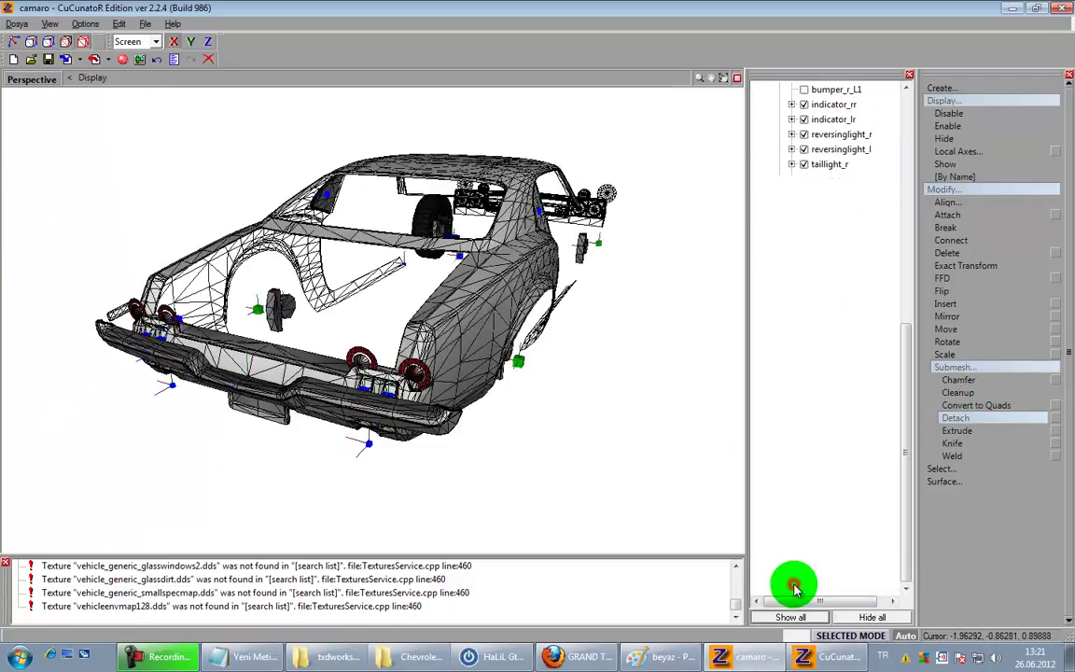
pyautogui.write('sagarkasinyal')
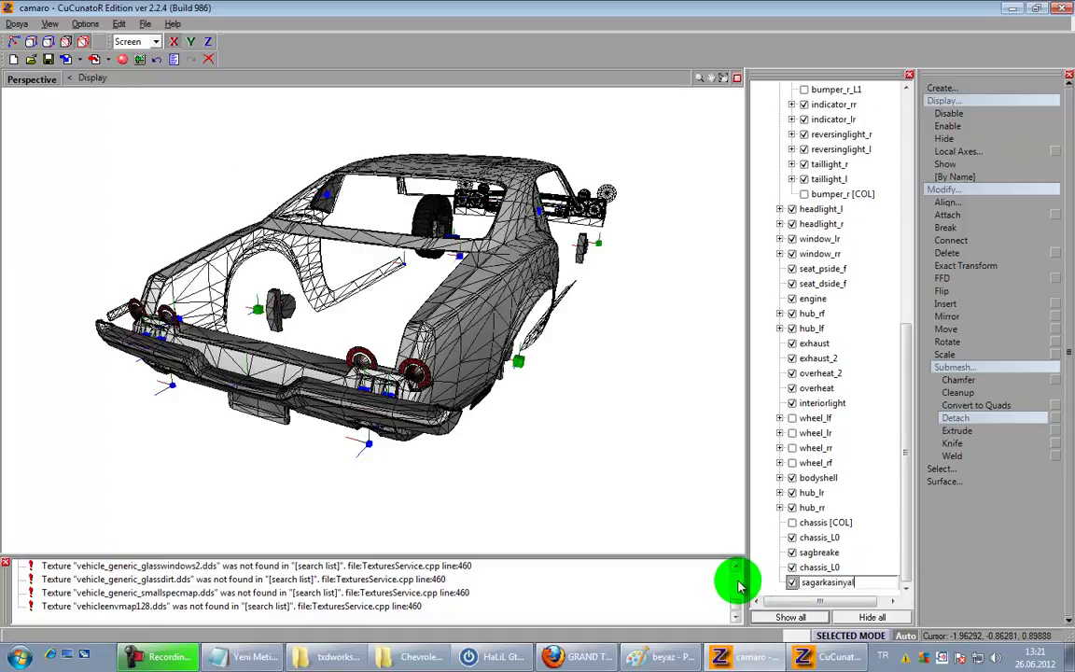
pyautogui.click(793, 539)
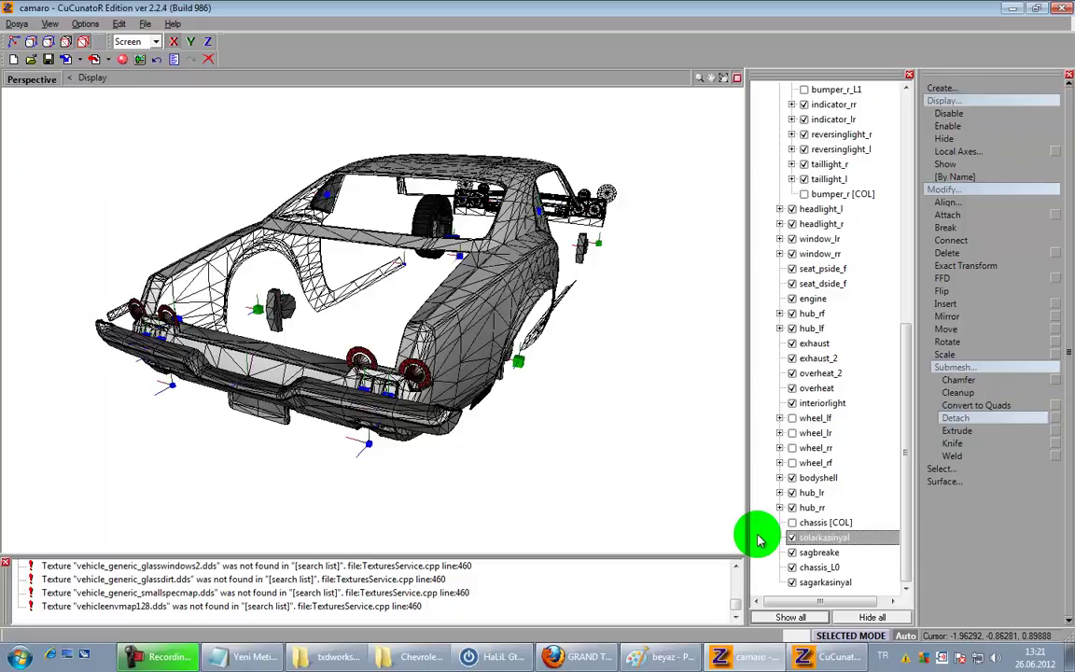
pyautogui.click(795, 569)
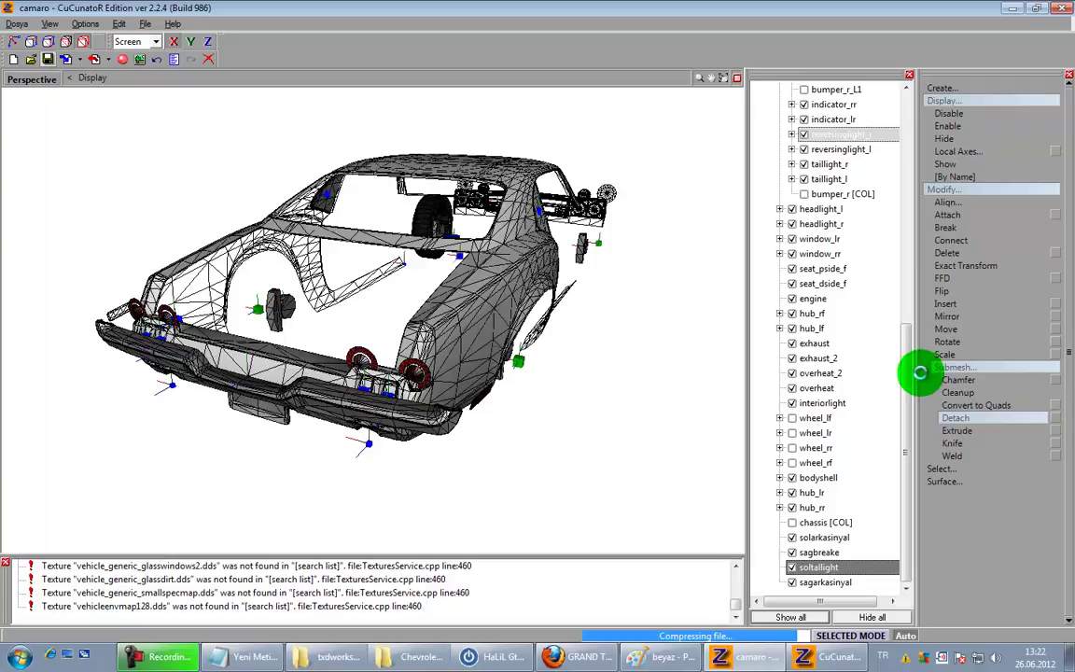
# Step: Move indicator_rr and indicator_lr out of bumper_r to directly under chassis, and hide bumper_r
pyautogui.moveTo(903, 367); pyautogui.dragTo(913, 294)
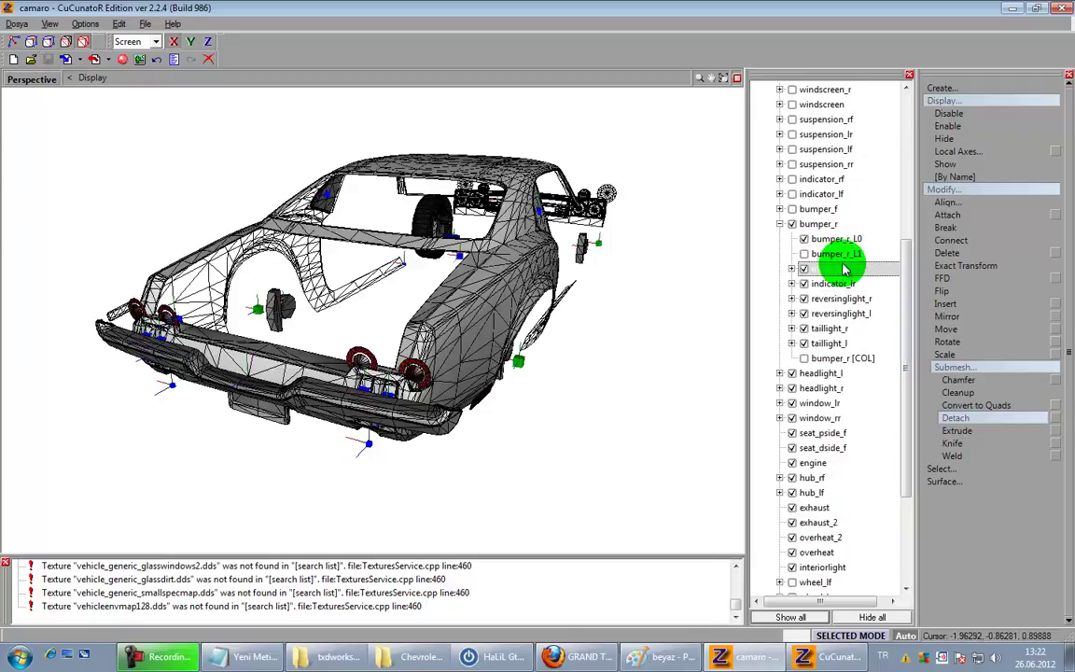
pyautogui.moveTo(838, 272); pyautogui.dragTo(795, 544)
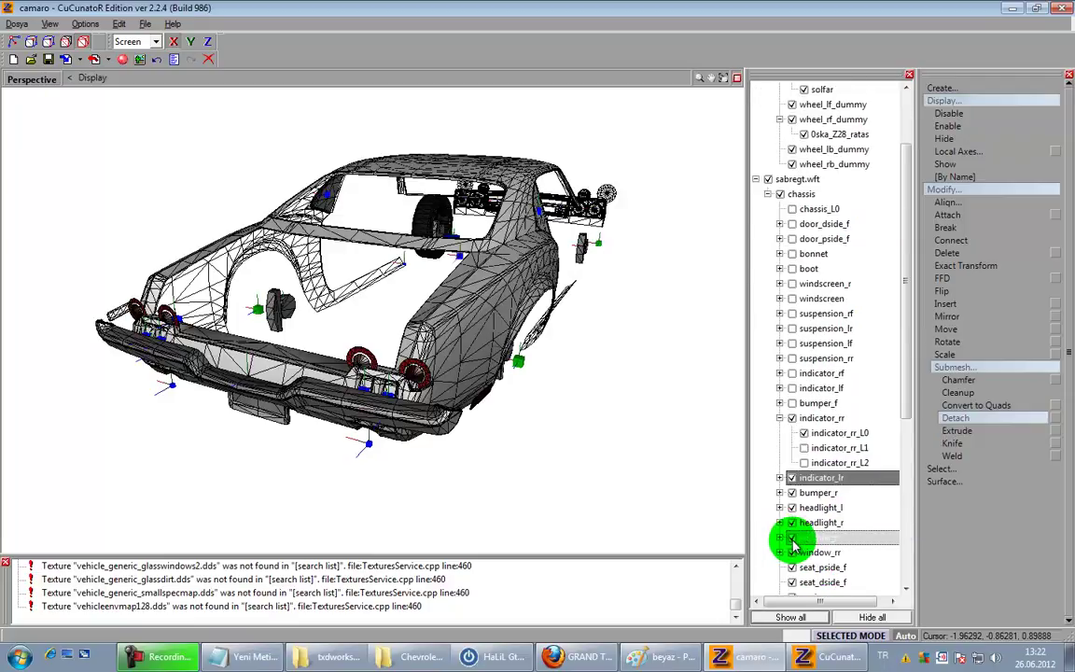
pyautogui.click(793, 494)
# Step: Select the indicator_rr and indicator_lr nodes beneath the rear lamps individually, with Move as the active operation
pyautogui.moveTo(519, 416); pyautogui.dragTo(707, 415, button='middle')
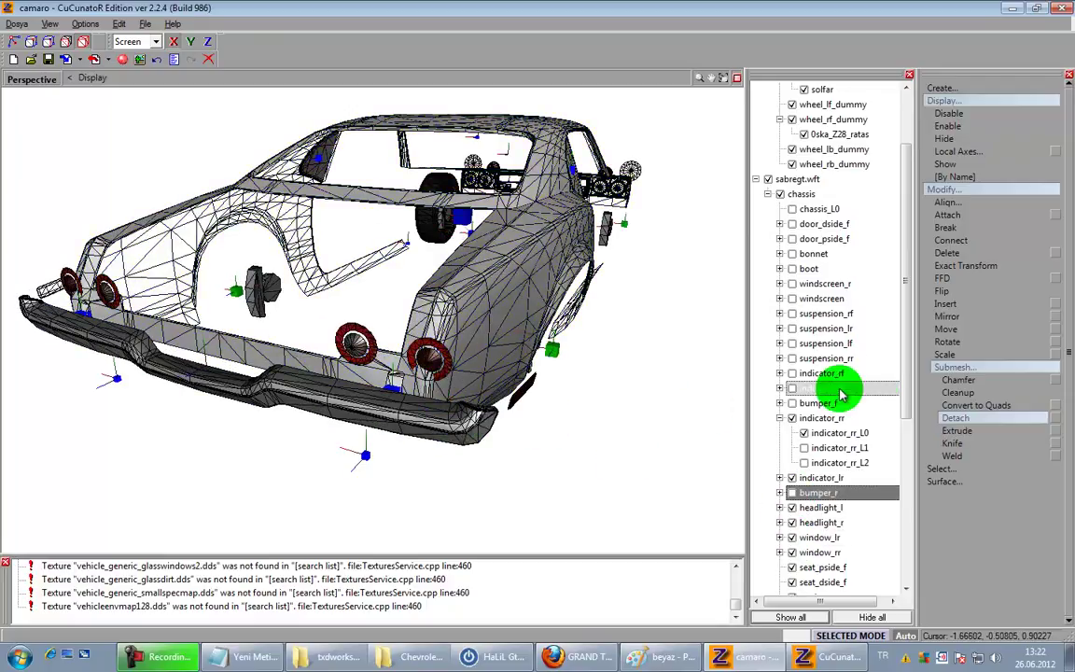
pyautogui.click(947, 341)
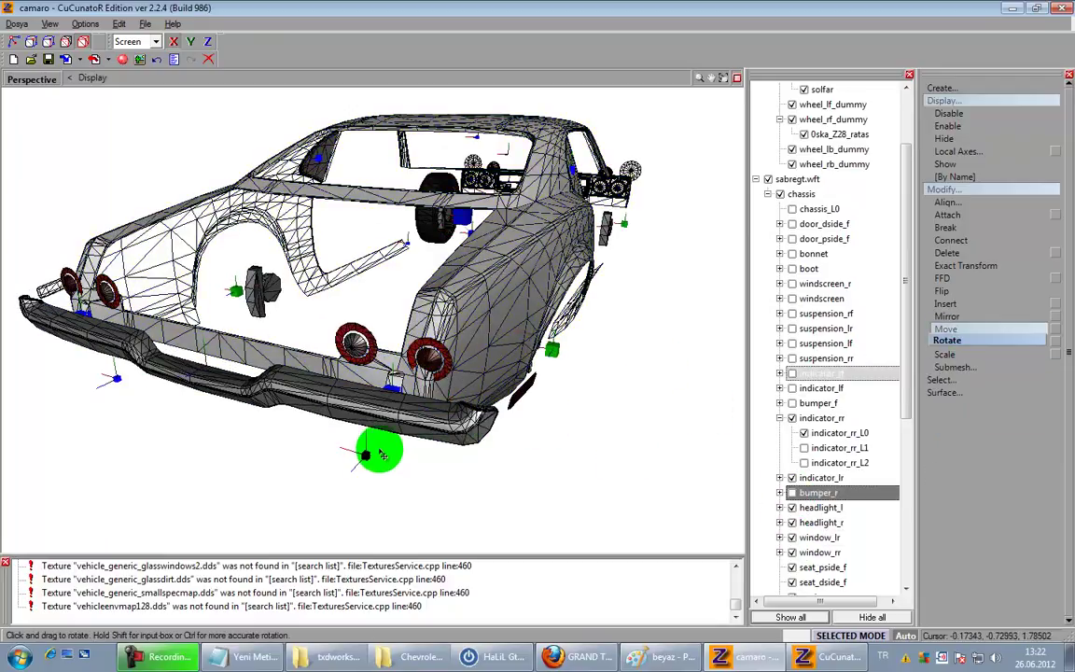
pyautogui.scroll(4, 380, 405)
pyautogui.click(941, 380)
pyautogui.click(946, 494)
pyautogui.rightClick(438, 423)
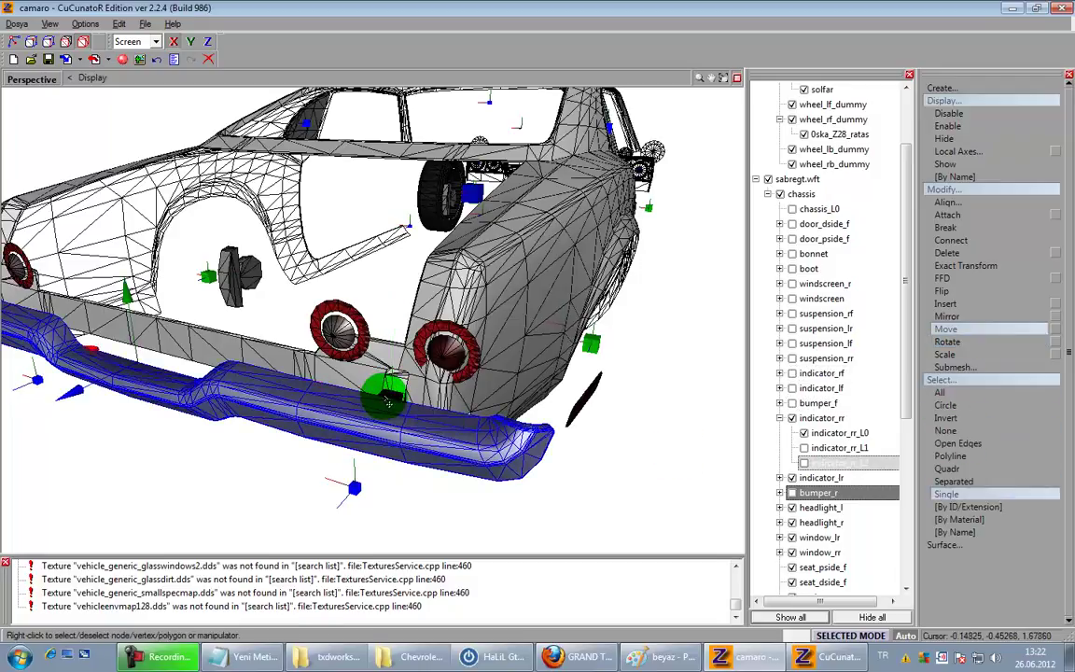
pyautogui.moveTo(257, 397); pyautogui.dragTo(293, 384, button='middle')
pyautogui.moveTo(230, 366); pyautogui.dragTo(264, 386, button='middle')
pyautogui.rightClick(338, 442)
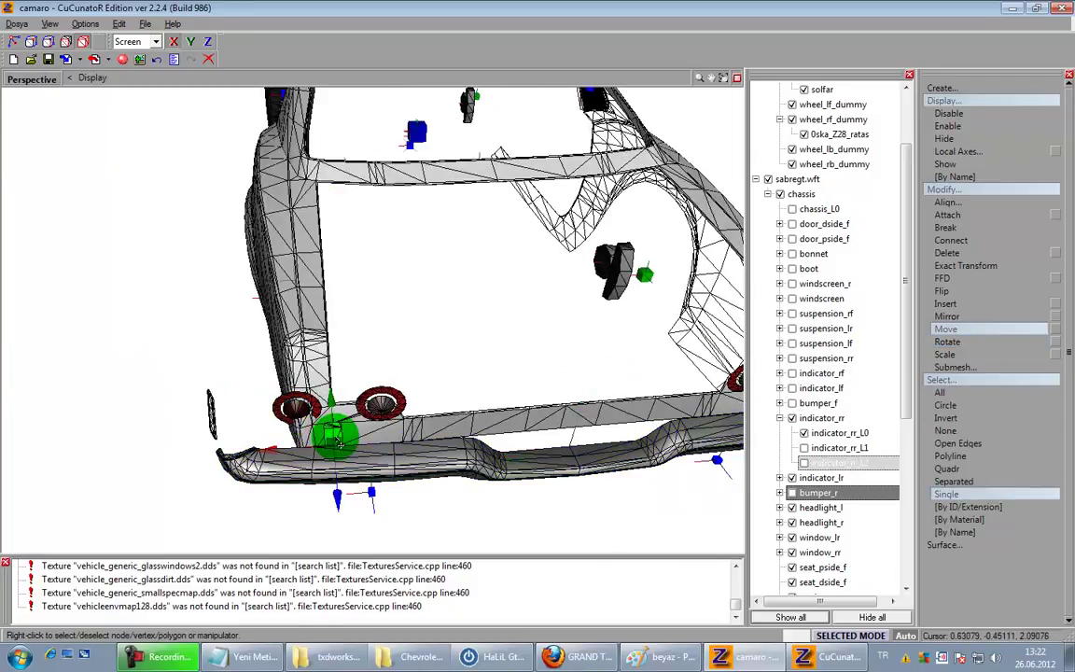
# Step: In the Top view, move both rear indicator nodes to the depth of the side markers and shift one outward onto its marker
pyautogui.click(724, 78)
pyautogui.moveTo(184, 224); pyautogui.dragTo(200, 121)
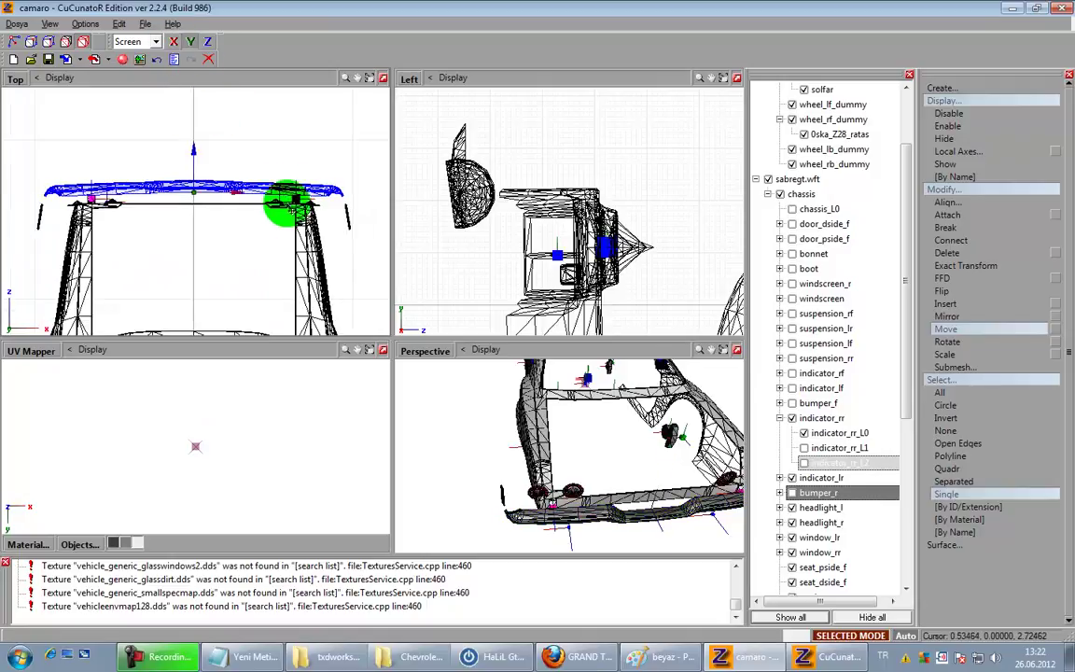
pyautogui.click(289, 205)
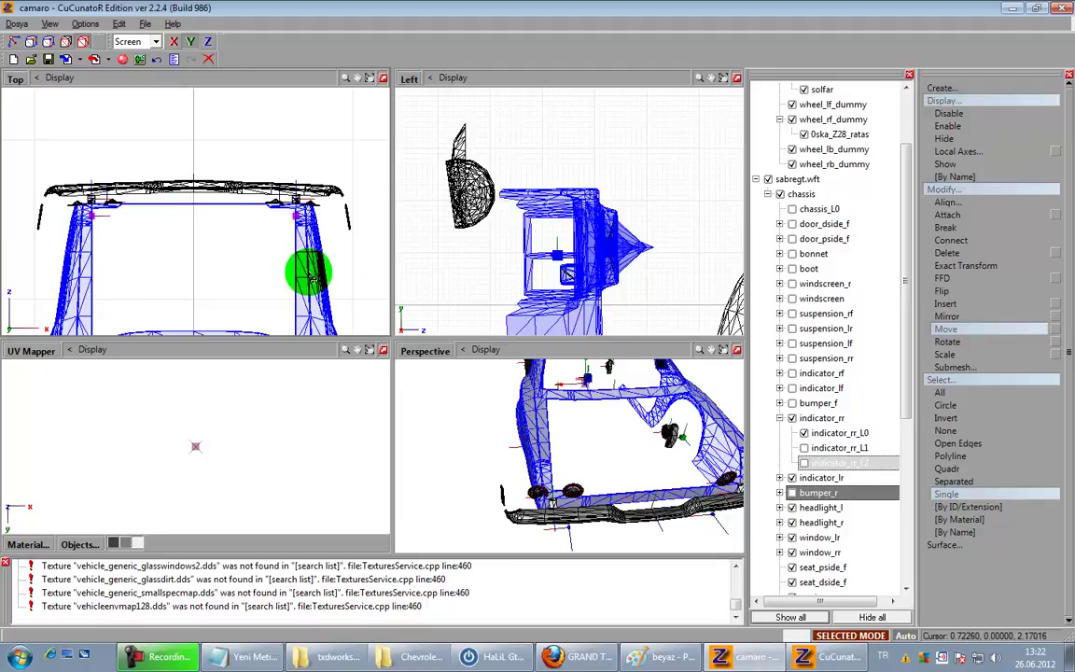
pyautogui.click(331, 239)
pyautogui.click(275, 217)
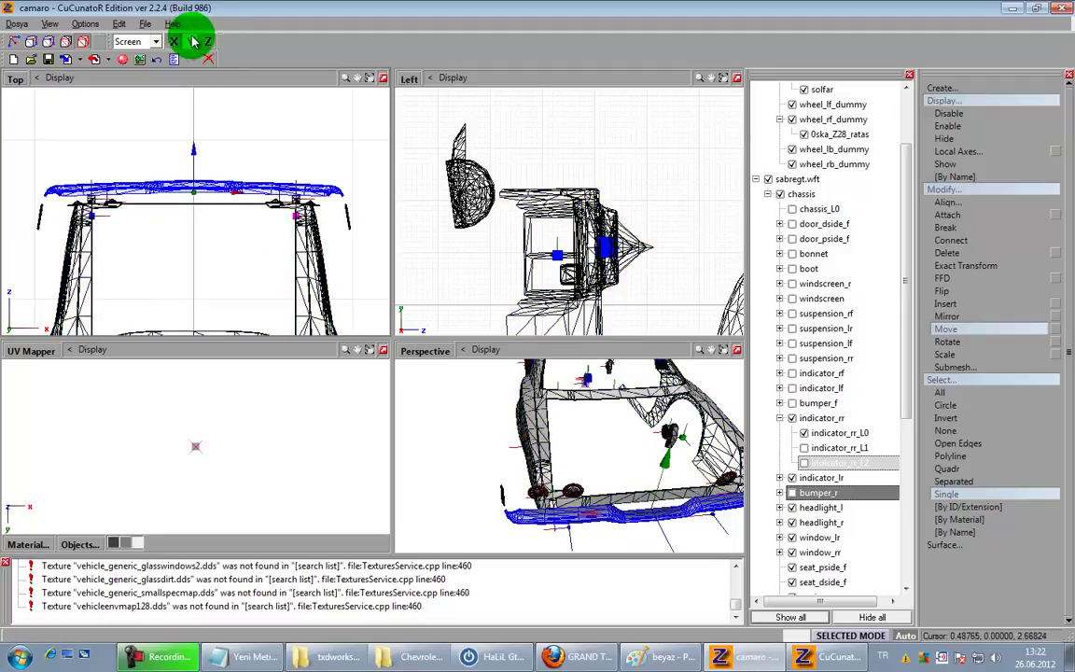
pyautogui.click(326, 236)
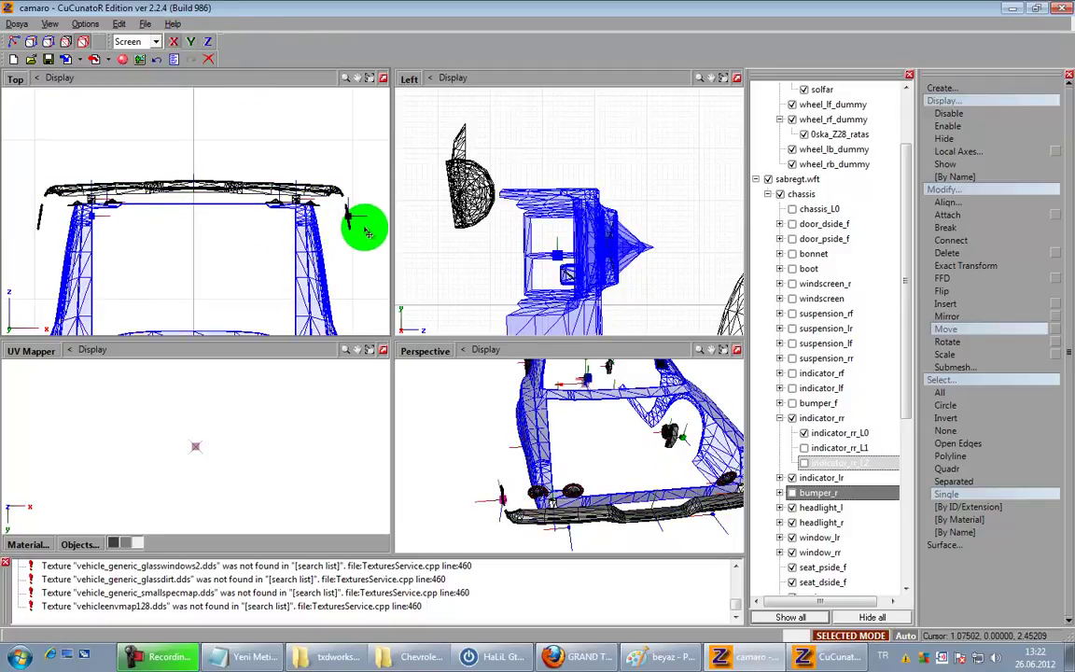
# Step: Move the other rear indicator node outward onto the opposite side marker in the Top view and check it in perspective
pyautogui.moveTo(119, 230); pyautogui.dragTo(182, 232, button='middle')
pyautogui.press('space')
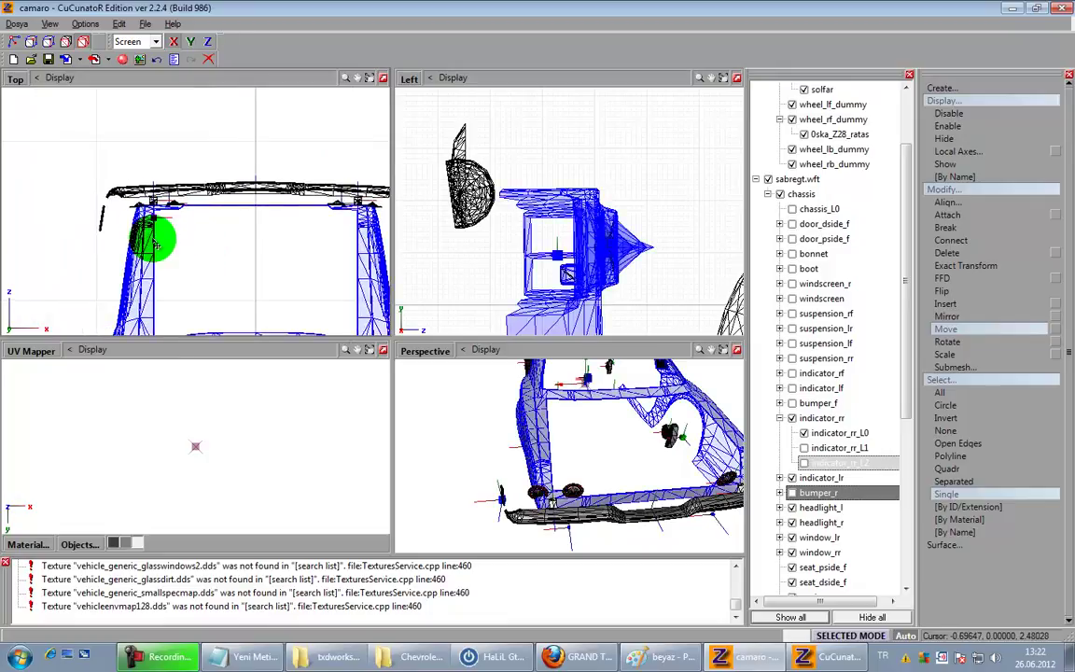
pyautogui.click(104, 256)
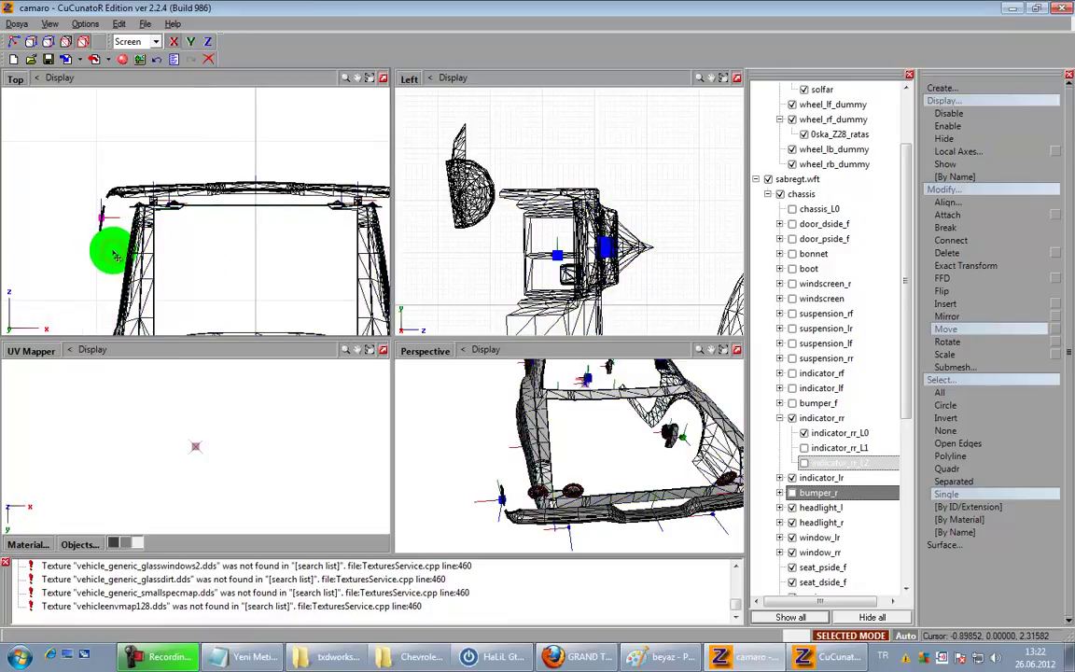
pyautogui.click(737, 378)
pyautogui.click(741, 355)
pyautogui.moveTo(523, 420); pyautogui.dragTo(579, 286, button='middle')
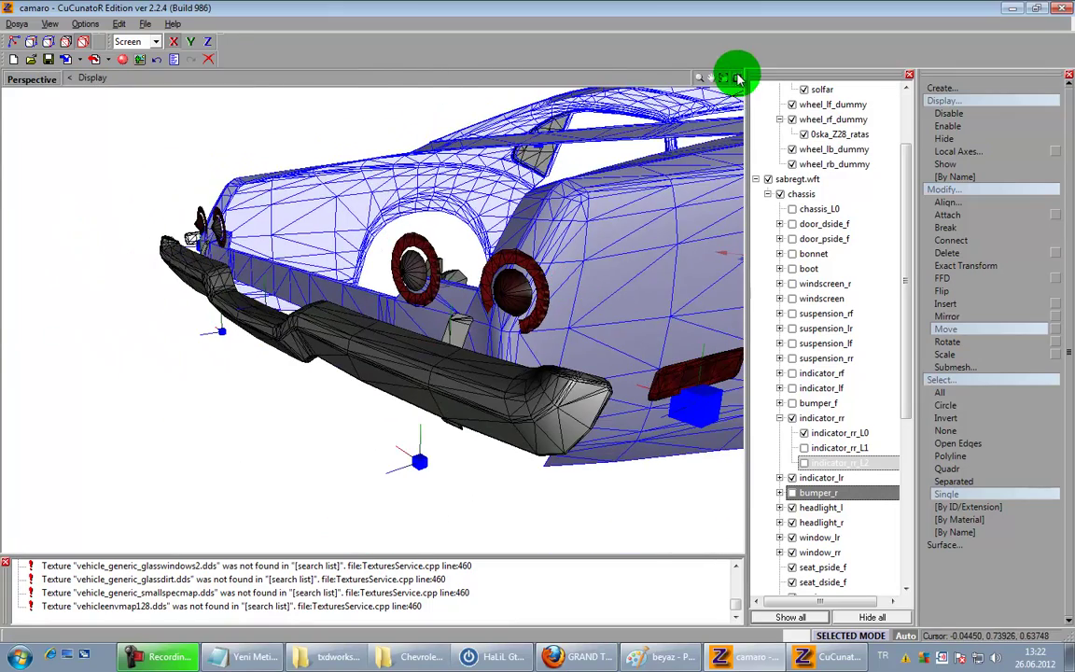
# Step: Raise the rear indicator nodes to the height of the side markers in the Left view and save the scene
pyautogui.click(738, 78)
pyautogui.moveTo(667, 163); pyautogui.dragTo(571, 114, button='middle')
pyautogui.scroll(-2, 703, 172)
pyautogui.moveTo(703, 172); pyautogui.dragTo(586, 237, button='middle')
pyautogui.moveTo(539, 186); pyautogui.dragTo(533, 183, button='right')
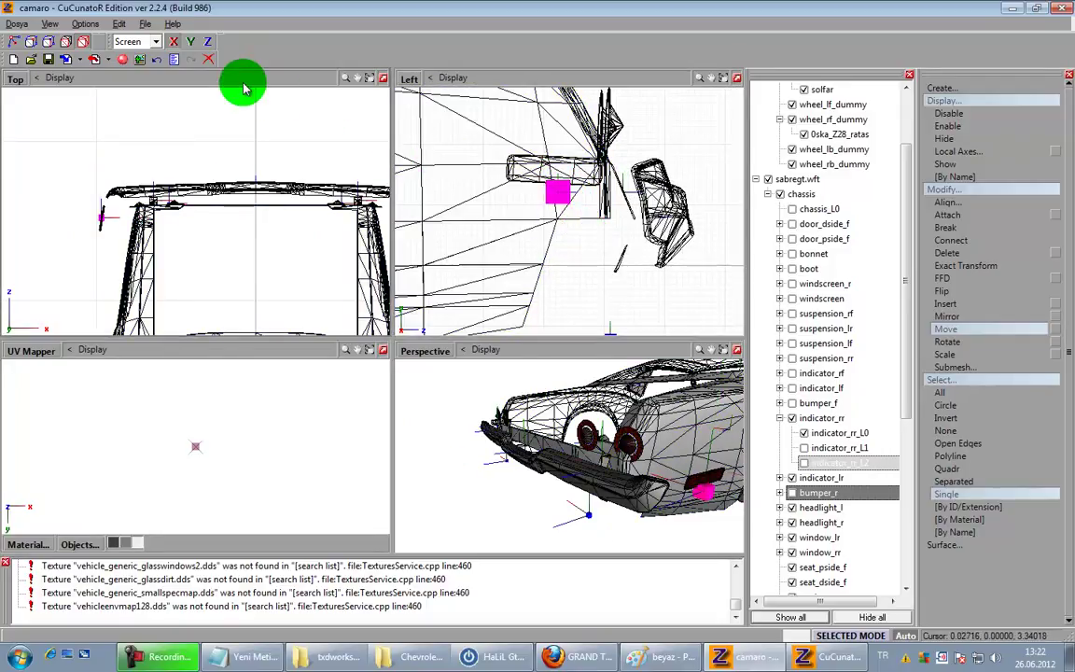
pyautogui.press('space')
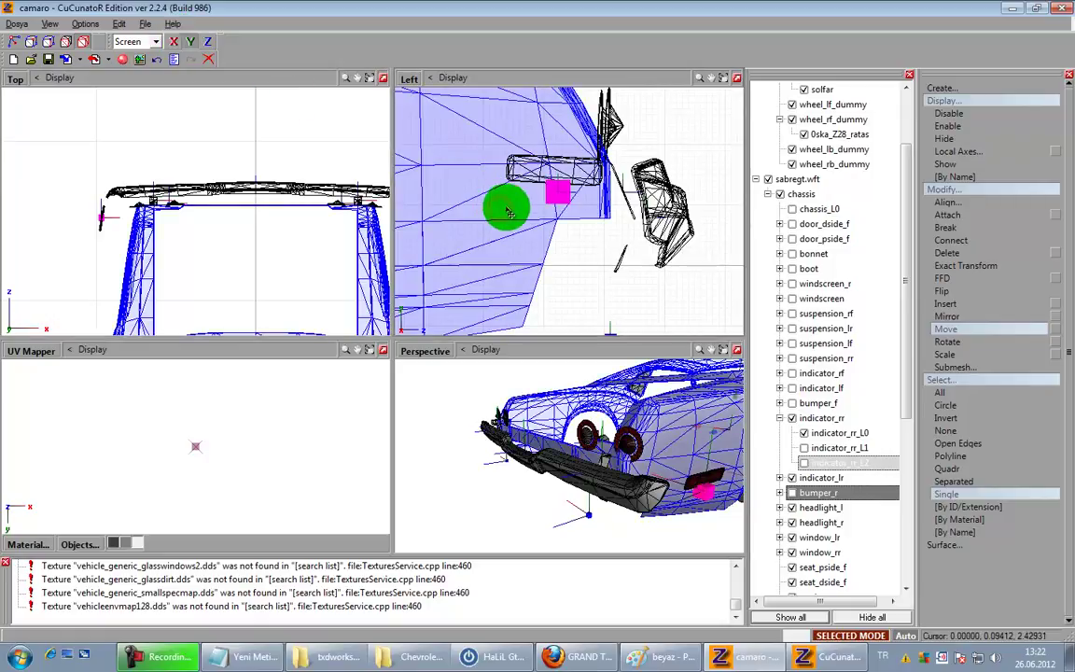
pyautogui.rightClick(573, 286)
pyautogui.press('space')
pyautogui.moveTo(719, 498); pyautogui.dragTo(682, 466, button='middle')
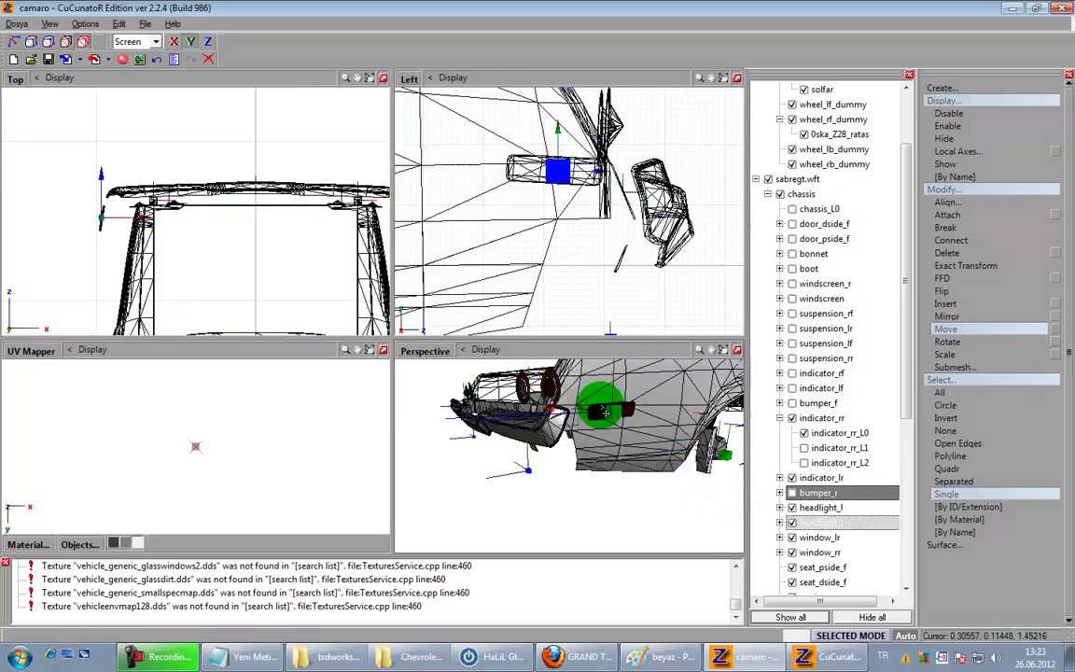
pyautogui.click(616, 414)
pyautogui.moveTo(616, 414); pyautogui.dragTo(648, 437, button='middle')
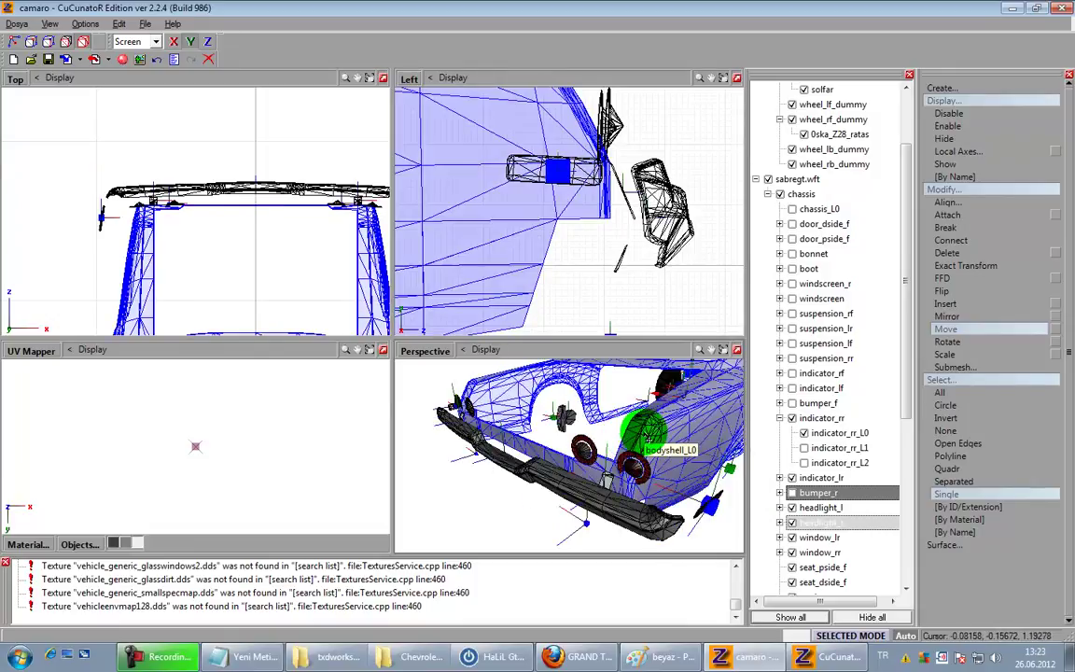
pyautogui.click(347, 325)
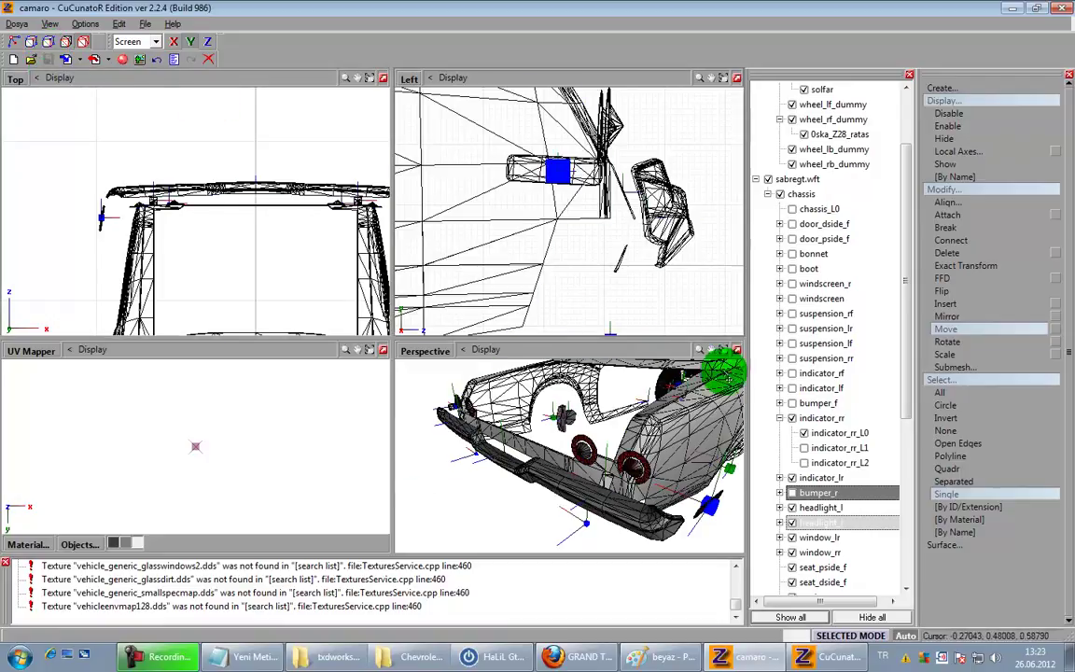
# Step: Place the rear side marker objects under indicator_rr and indicator_lr, naming them indicator_rr_L0 and indicator_lr_L0
pyautogui.click(735, 349)
pyautogui.moveTo(716, 385); pyautogui.dragTo(650, 385, button='middle')
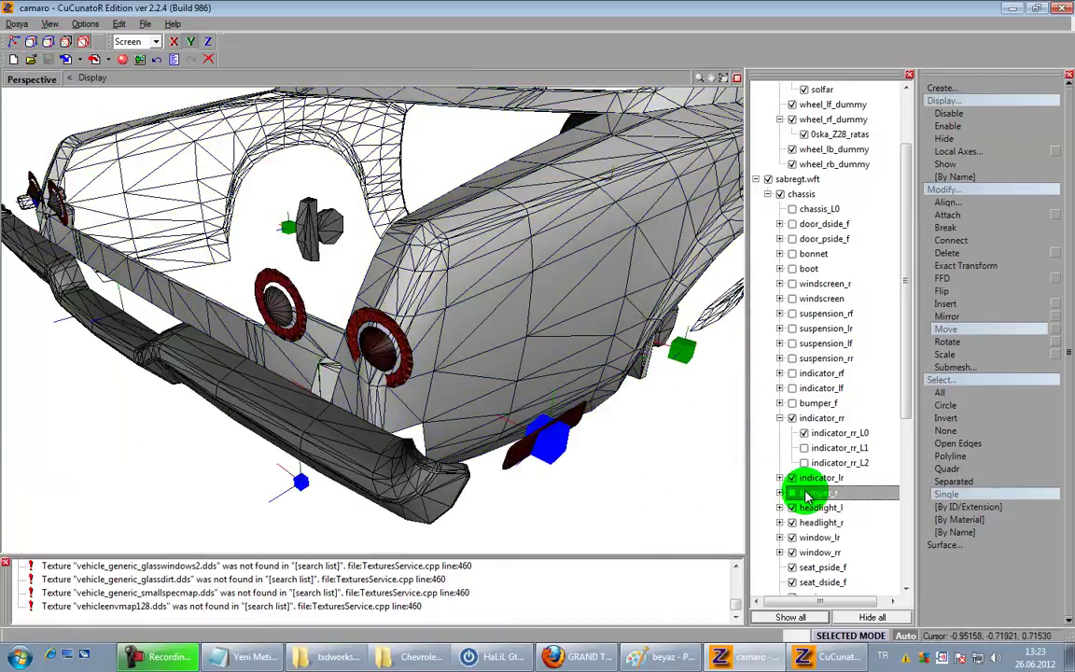
pyautogui.click(780, 478)
pyautogui.scroll(1, 822, 489)
pyautogui.click(843, 498)
pyautogui.moveTo(878, 500); pyautogui.dragTo(791, 500)
pyautogui.scroll(-9, 836, 486)
pyautogui.click(843, 483)
pyautogui.click(871, 566)
pyautogui.click(864, 545)
pyautogui.moveTo(868, 547); pyautogui.dragTo(859, 446)
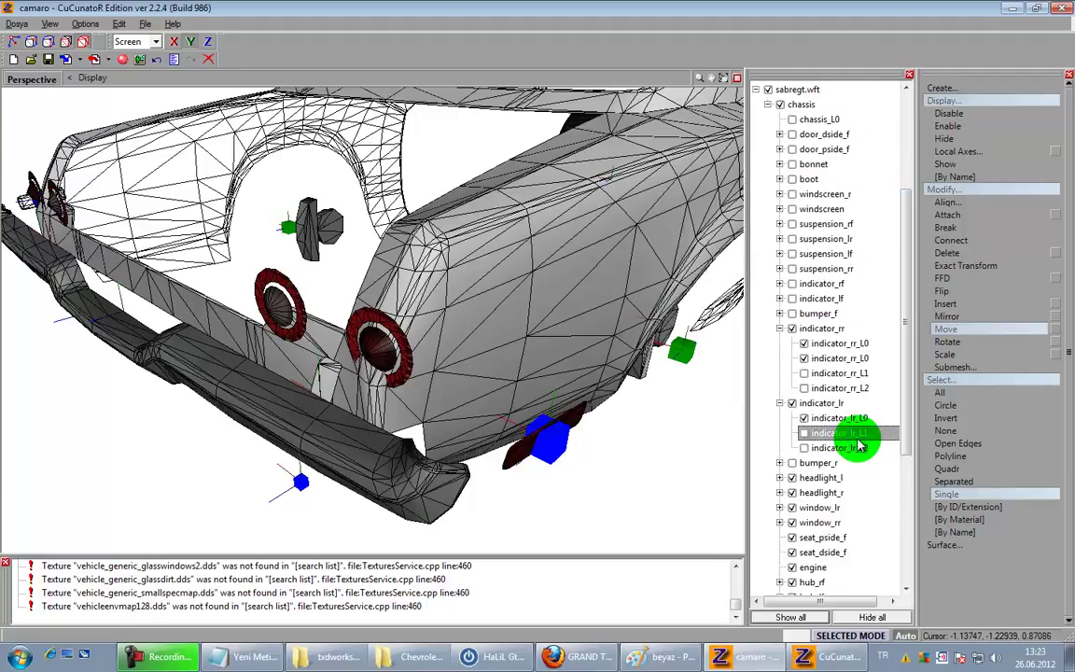
# Step: Delete the old indicator_lr_L1 and indicator_lr_L2 objects from indicator_lr
pyautogui.rightClick(859, 443)
pyautogui.moveTo(887, 456)
pyautogui.click(937, 459)
pyautogui.scroll(-3, 873, 481)
pyautogui.rightClick(864, 478)
pyautogui.click(967, 493)
# Step: Delete the old L0, L1 and L2 objects from indicator_rr, keeping the new side marker, and save the scene
pyautogui.rightClick(865, 404)
pyautogui.moveTo(927, 426)
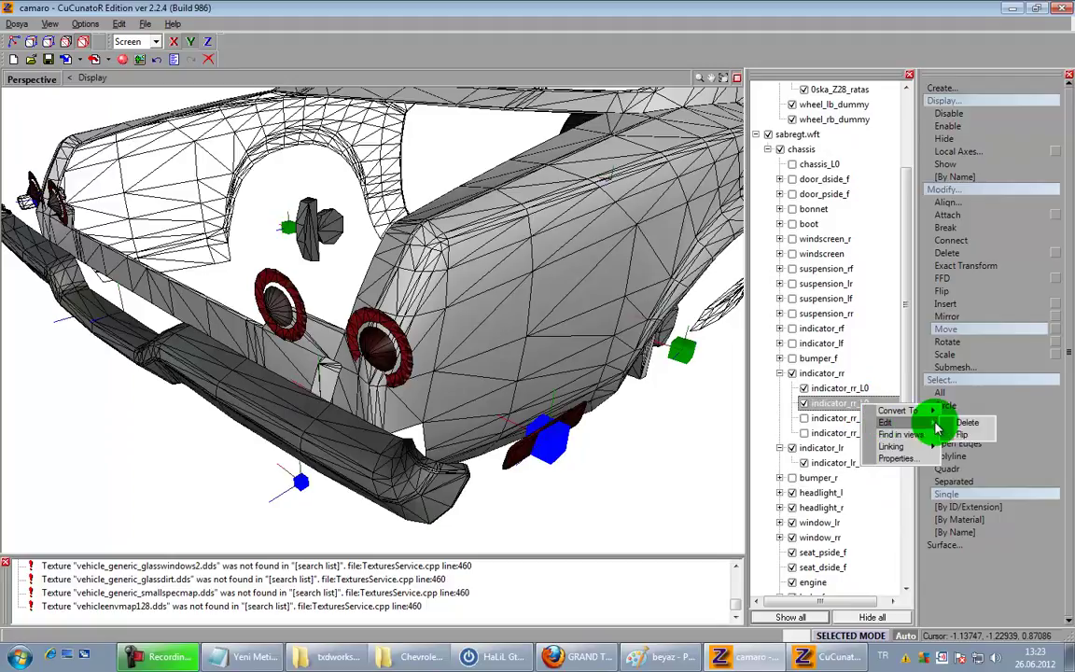
pyautogui.click(968, 423)
pyautogui.rightClick(864, 404)
pyautogui.click(965, 420)
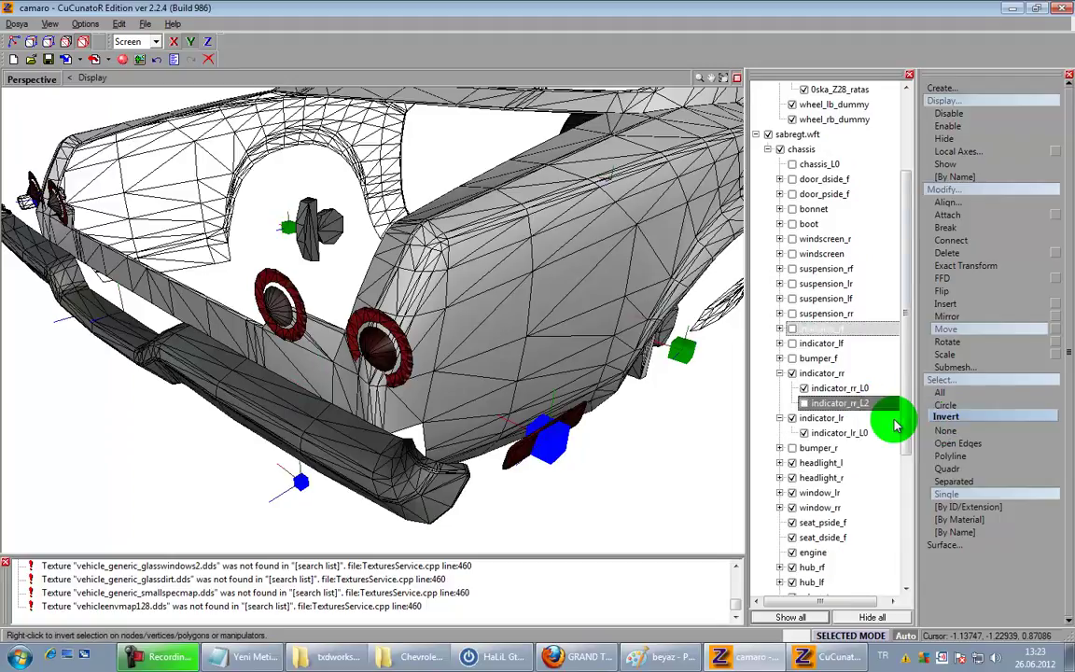
pyautogui.scroll(-4, 887, 401)
pyautogui.rightClick(875, 362)
pyautogui.click(958, 380)
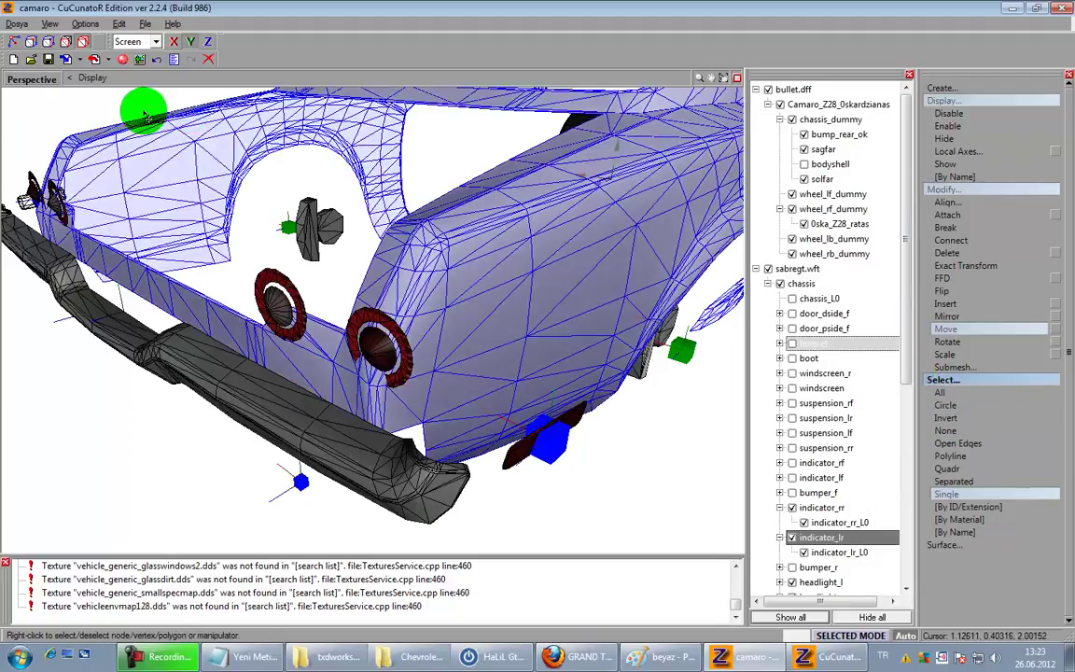
pyautogui.click(52, 63)
# Step: Reset the local axes of the rear side markers to their parent nodes with Keep Object and Offset enabled
pyautogui.click(975, 155)
pyautogui.click(995, 177)
pyautogui.click(1056, 150)
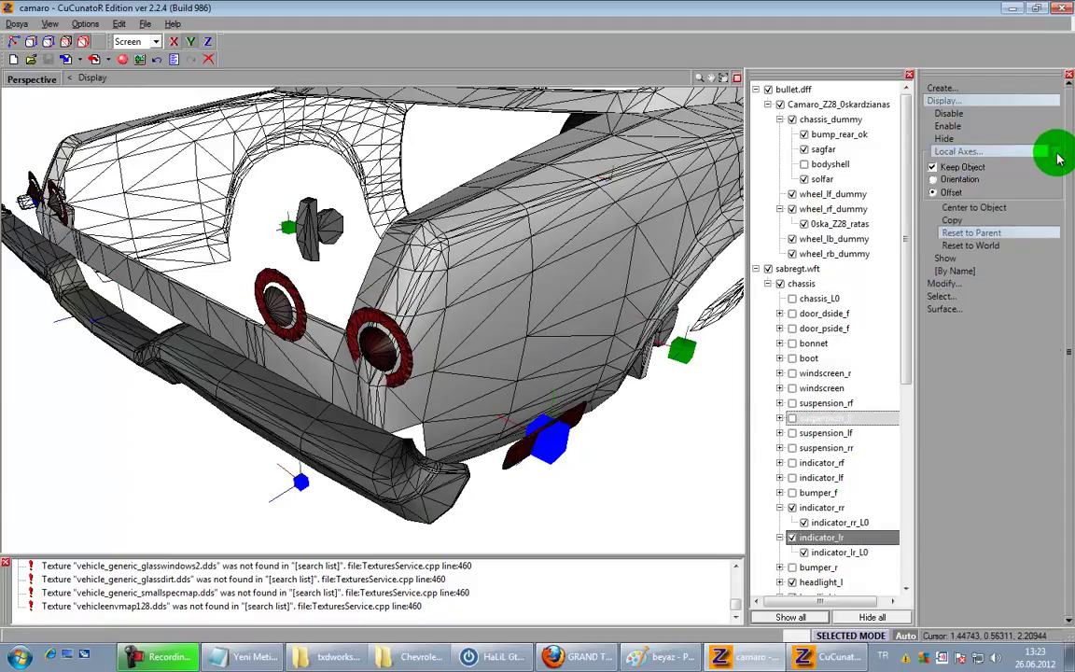
pyautogui.click(564, 431)
pyautogui.moveTo(470, 472); pyautogui.dragTo(437, 350, button='middle')
pyautogui.scroll(2, 318, 291)
# Step: Collapse and hide indicator_rr and indicator_lr, and expand bumper_r to reach its light nodes
pyautogui.click(780, 537)
pyautogui.click(781, 508)
pyautogui.click(792, 508)
pyautogui.click(792, 522)
pyautogui.scroll(-1, 590, 377)
pyautogui.moveTo(590, 377); pyautogui.dragTo(565, 431, button='middle')
pyautogui.click(780, 537)
pyautogui.click(848, 524)
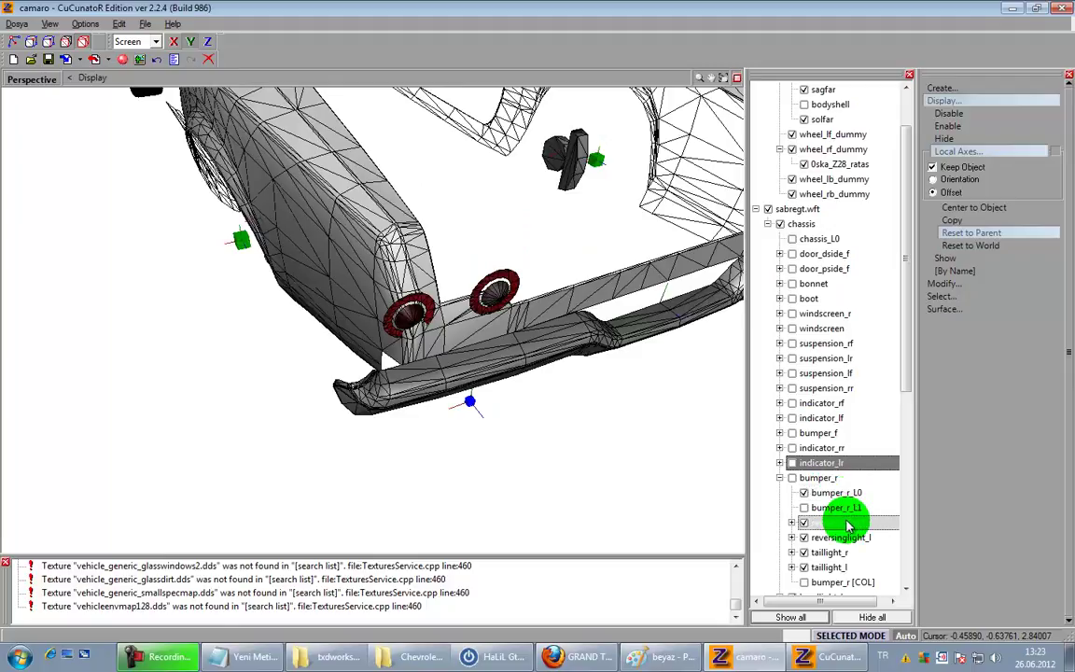
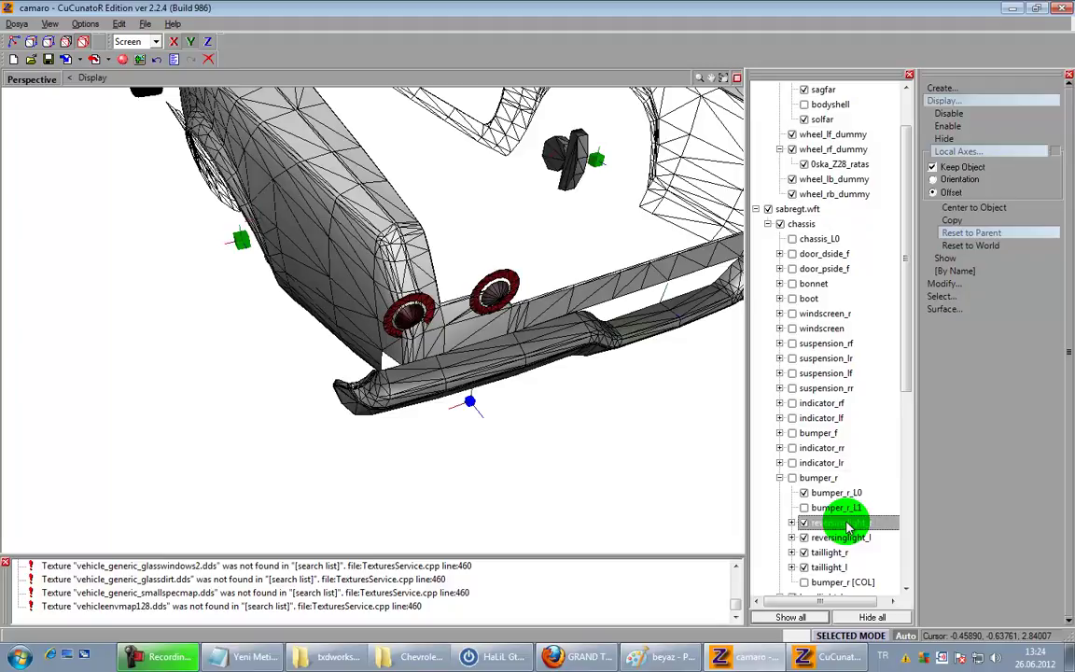
# Step: Show bumper_r and delete its reversinglight_r and reversinglight_l nodes
pyautogui.click(792, 478)
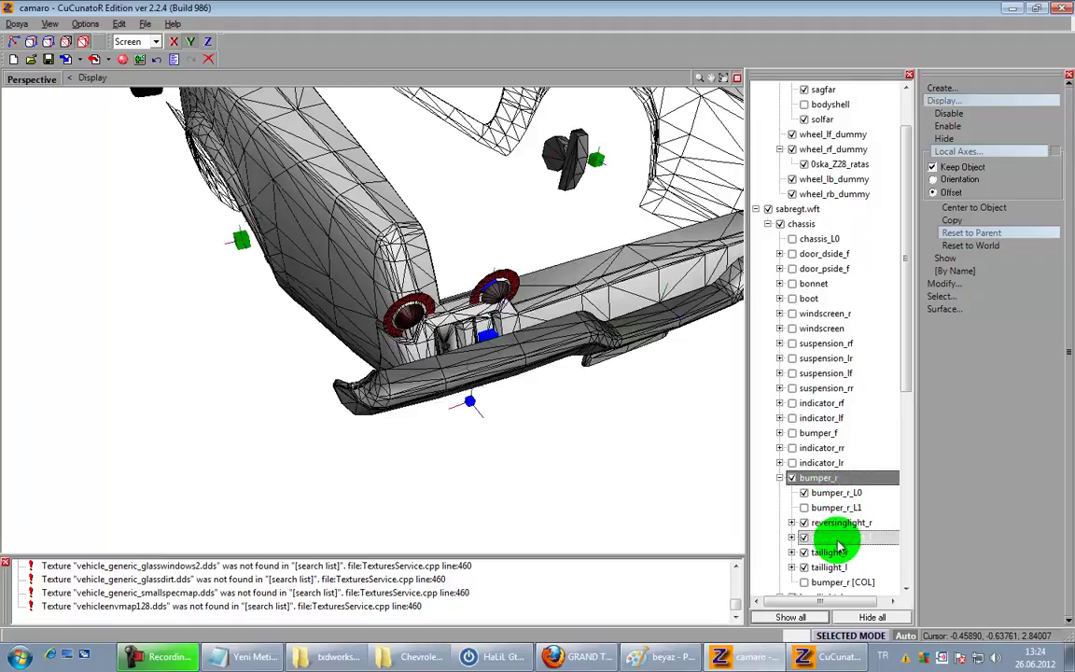
pyautogui.rightClick(840, 526)
pyautogui.click(935, 530)
pyautogui.scroll(-5, 881, 439)
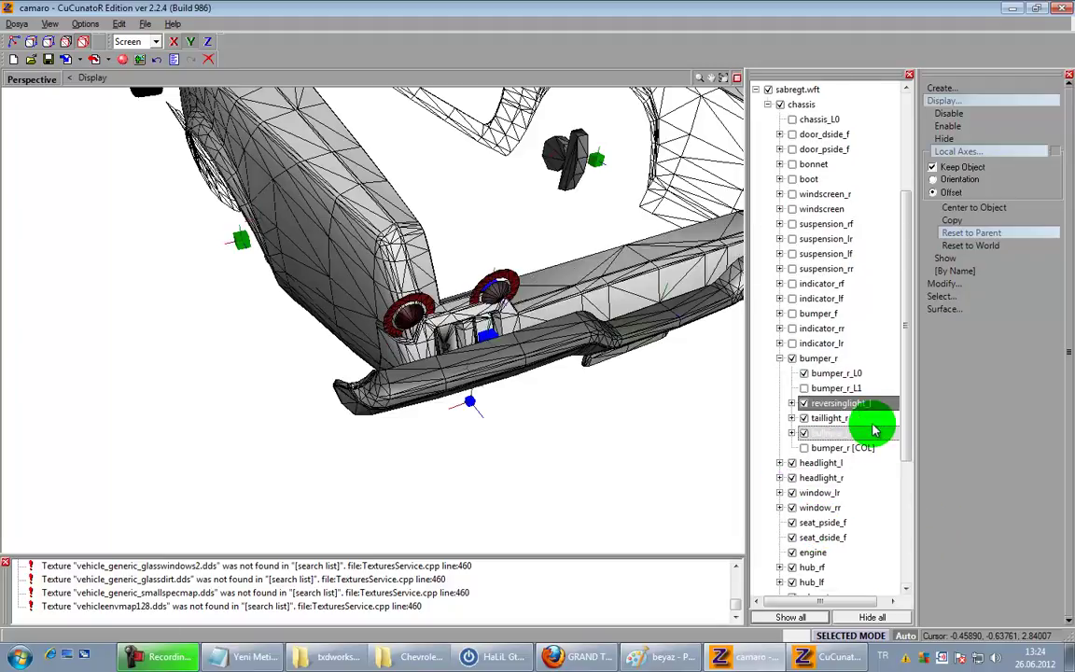
pyautogui.rightClick(868, 408)
pyautogui.click(960, 416)
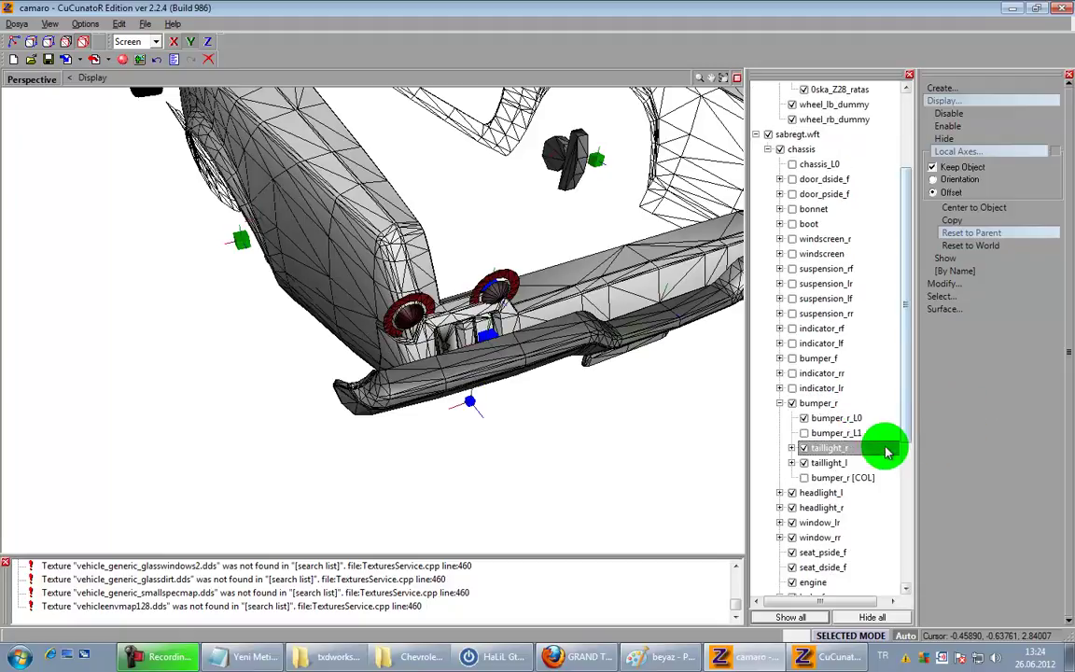
# Step: Move taillight_r and taillight_l out of bumper_r to directly under chassis, and collapse and hide bumper_r
pyautogui.moveTo(847, 432); pyautogui.dragTo(834, 373)
pyautogui.scroll(-4, 838, 404)
pyautogui.scroll(-2, 821, 410)
pyautogui.click(793, 478)
pyautogui.click(781, 478)
# Step: Place the Camaro rear lamp objects under taillight_r and taillight_l, naming them taillight_r_L0 and taillight_l_L0
pyautogui.moveTo(787, 480); pyautogui.dragTo(860, 574)
pyautogui.moveTo(761, 570); pyautogui.dragTo(857, 209)
pyautogui.moveTo(768, 198); pyautogui.dragTo(853, 112)
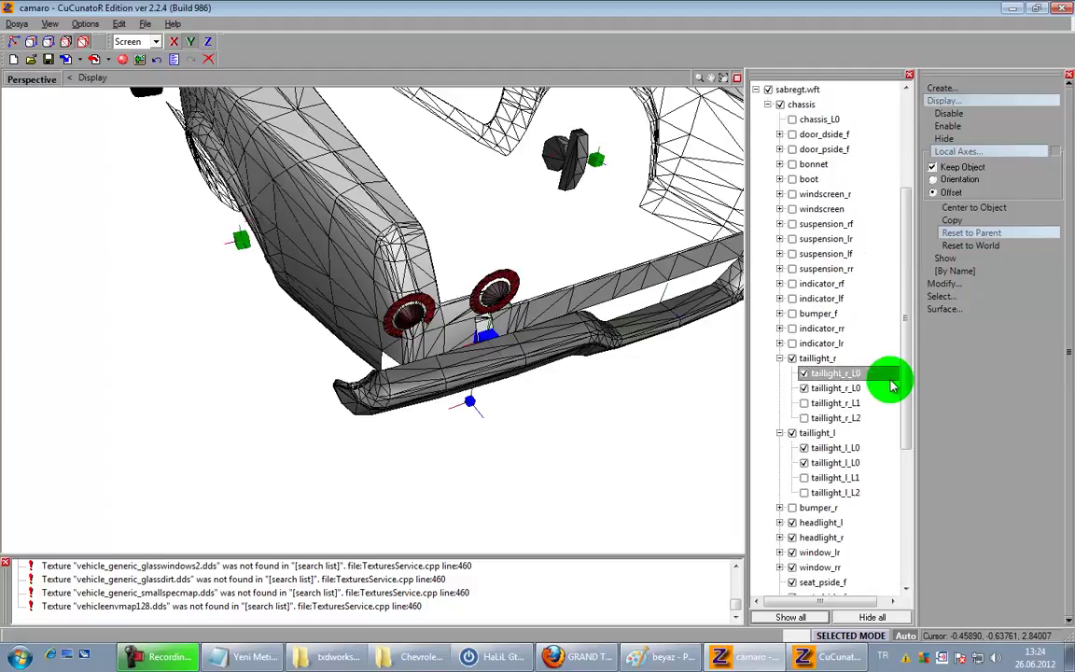
# Step: Delete the old L0, L1 and L2 objects from taillight_r, keeping the new rear lamp
pyautogui.rightClick(862, 390)
pyautogui.moveTo(891, 410)
pyautogui.click(961, 412)
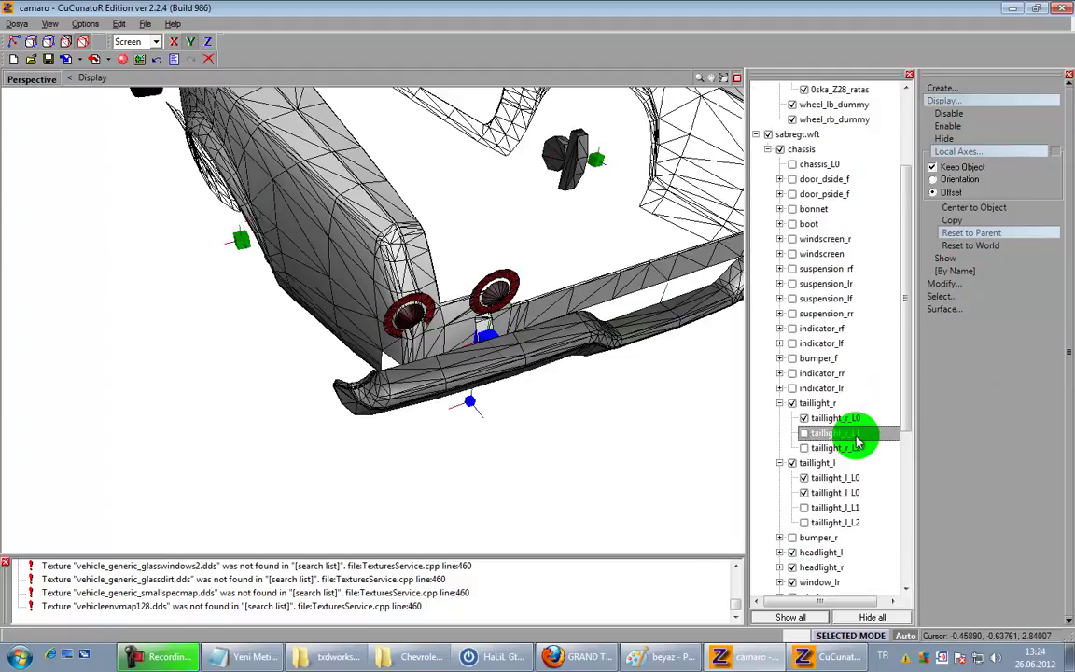
pyautogui.rightClick(871, 435)
pyautogui.moveTo(921, 455)
pyautogui.click(956, 455)
pyautogui.scroll(-4, 875, 455)
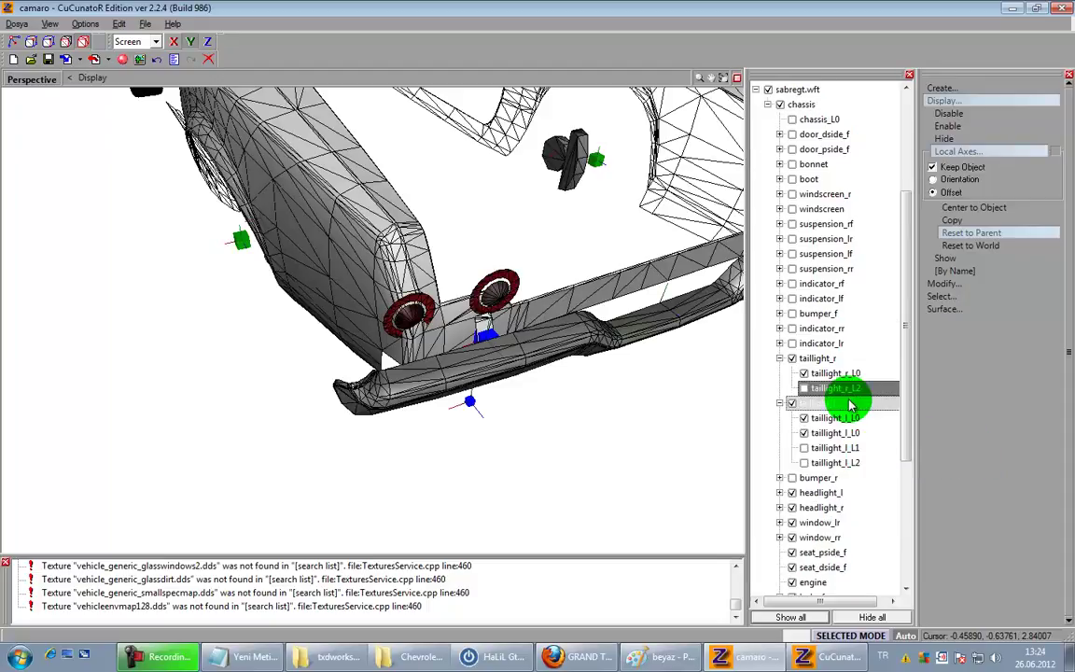
pyautogui.rightClick(851, 391)
pyautogui.click(959, 412)
# Step: Delete the old L0, L1 and L2 objects from taillight_l, keeping the new rear lamp
pyautogui.rightClick(869, 419)
pyautogui.moveTo(878, 431)
pyautogui.click(919, 433)
pyautogui.rightClick(853, 464)
pyautogui.moveTo(882, 483)
pyautogui.click(948, 485)
pyautogui.rightClick(856, 426)
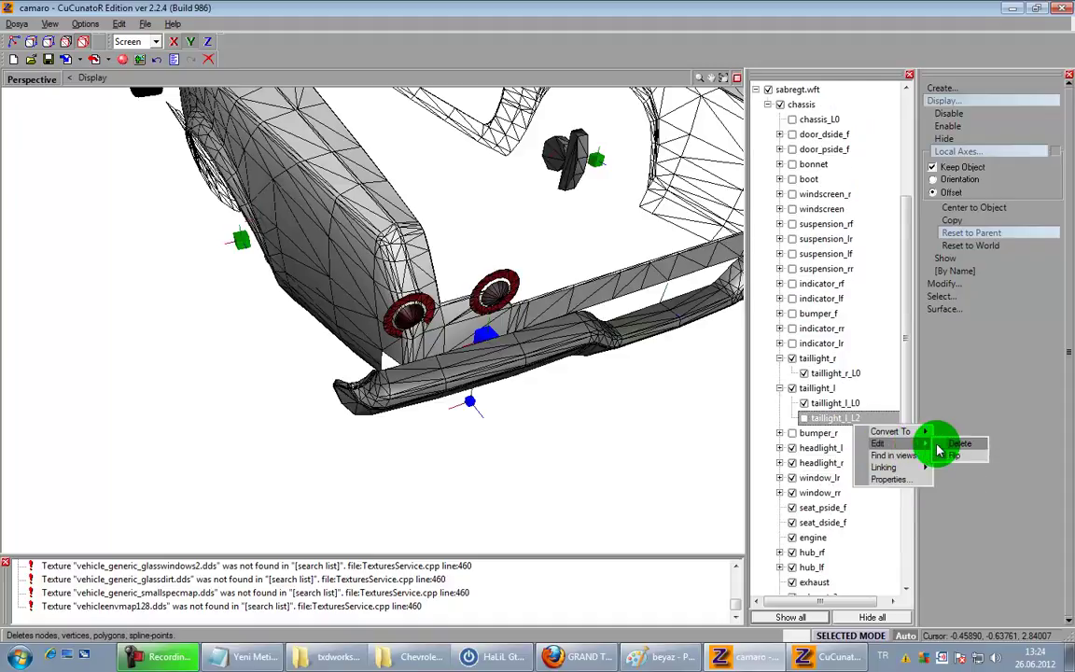
pyautogui.click(944, 444)
# Step: Select the taillight_r and taillight_l nodes beneath the rear lamps and turn selected mode on
pyautogui.moveTo(612, 474); pyautogui.dragTo(572, 467)
pyautogui.click(964, 299)
pyautogui.click(985, 409)
pyautogui.moveTo(461, 430); pyautogui.dragTo(421, 379, button='middle')
pyautogui.scroll(3, 450, 301)
pyautogui.click(466, 283)
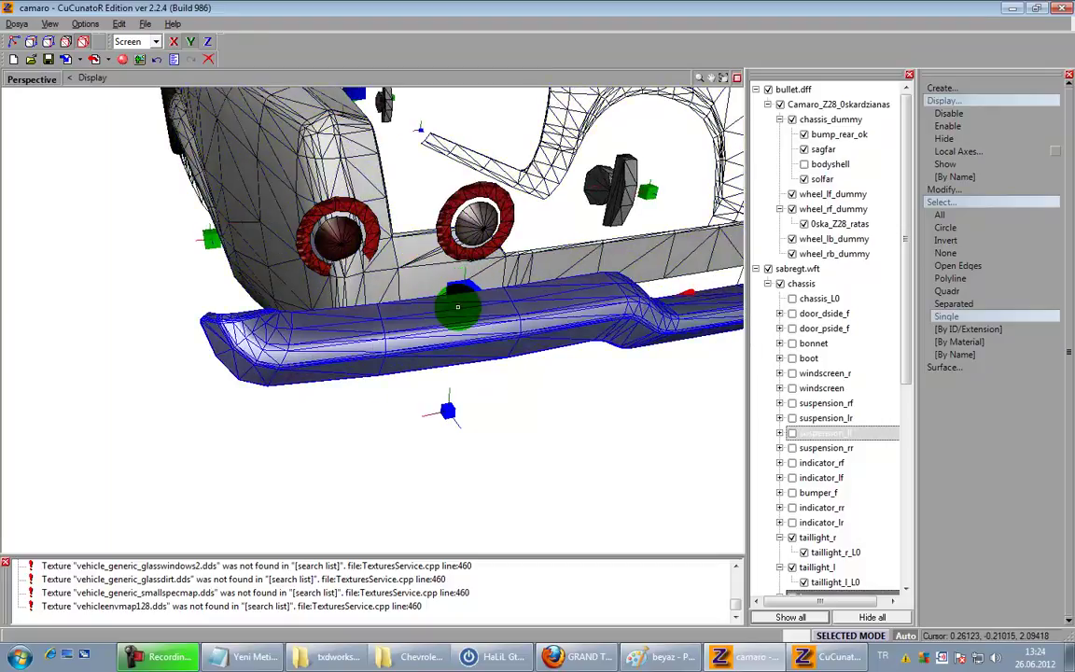
pyautogui.moveTo(556, 353); pyautogui.dragTo(585, 383, button='middle')
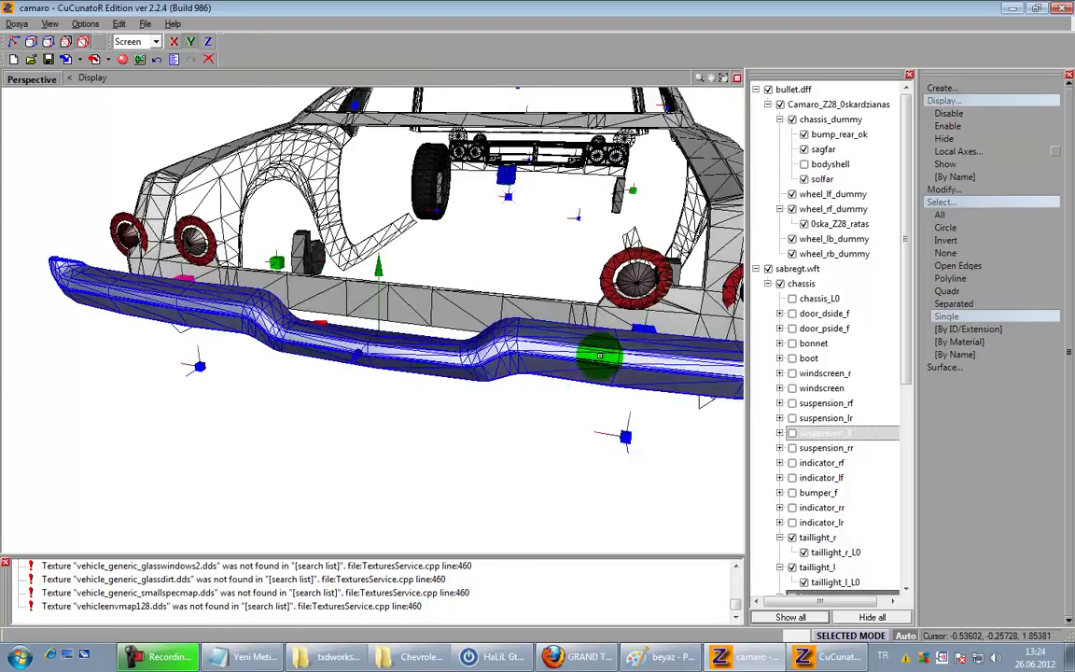
pyautogui.moveTo(672, 340); pyautogui.dragTo(651, 247, button='middle')
pyautogui.click(755, 109)
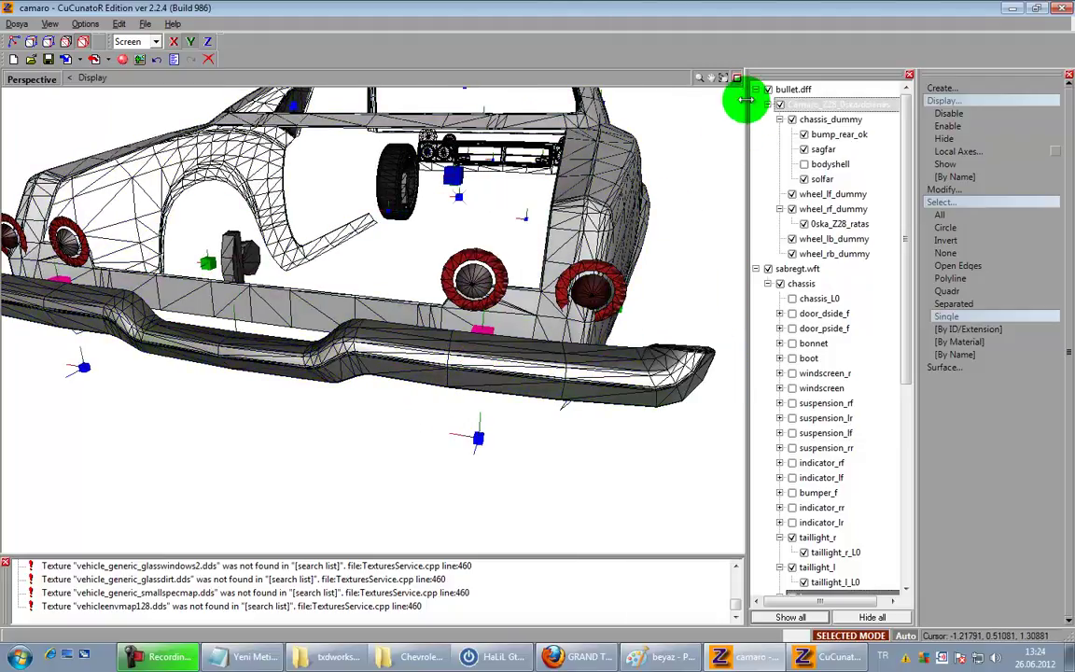
# Step: Move the taillight_r and taillight_l nodes together up to the height and depth of the rear lamps in the side view
pyautogui.click(736, 78)
pyautogui.click(944, 190)
pyautogui.click(947, 329)
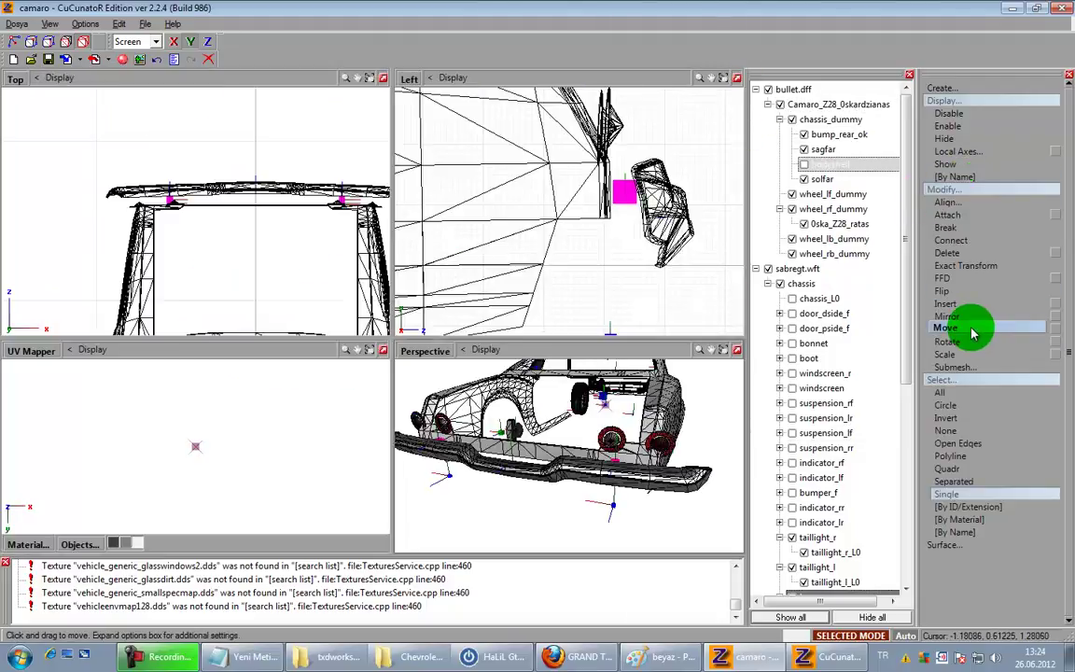
pyautogui.click(642, 254)
pyautogui.moveTo(644, 256); pyautogui.dragTo(634, 306, button='middle')
pyautogui.click(176, 41)
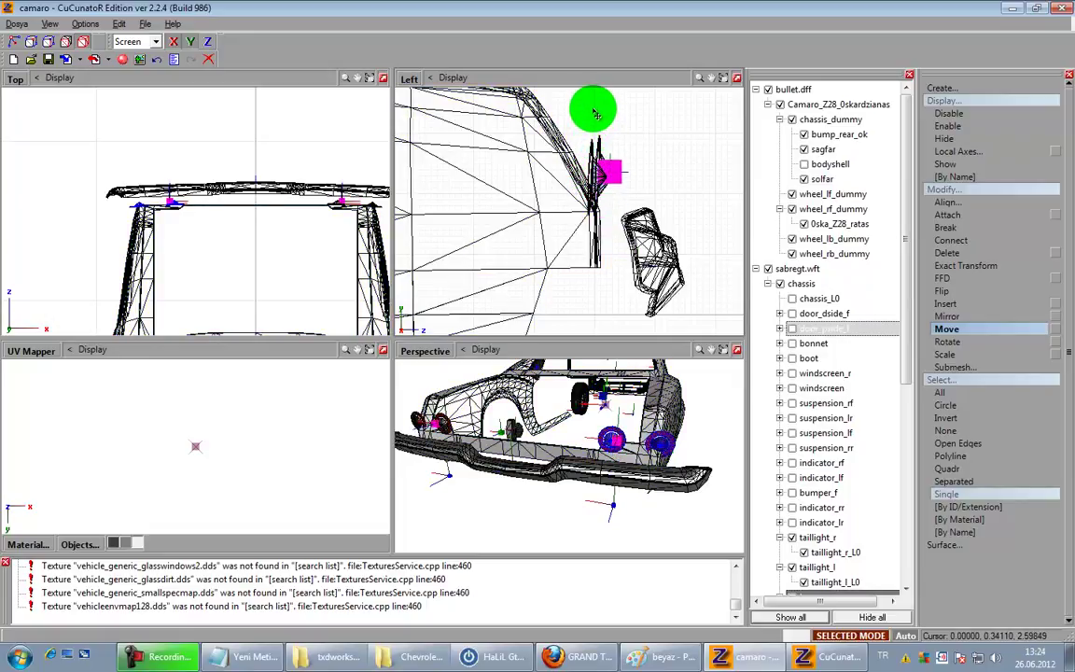
pyautogui.moveTo(241, 243); pyautogui.dragTo(192, 265, button='middle')
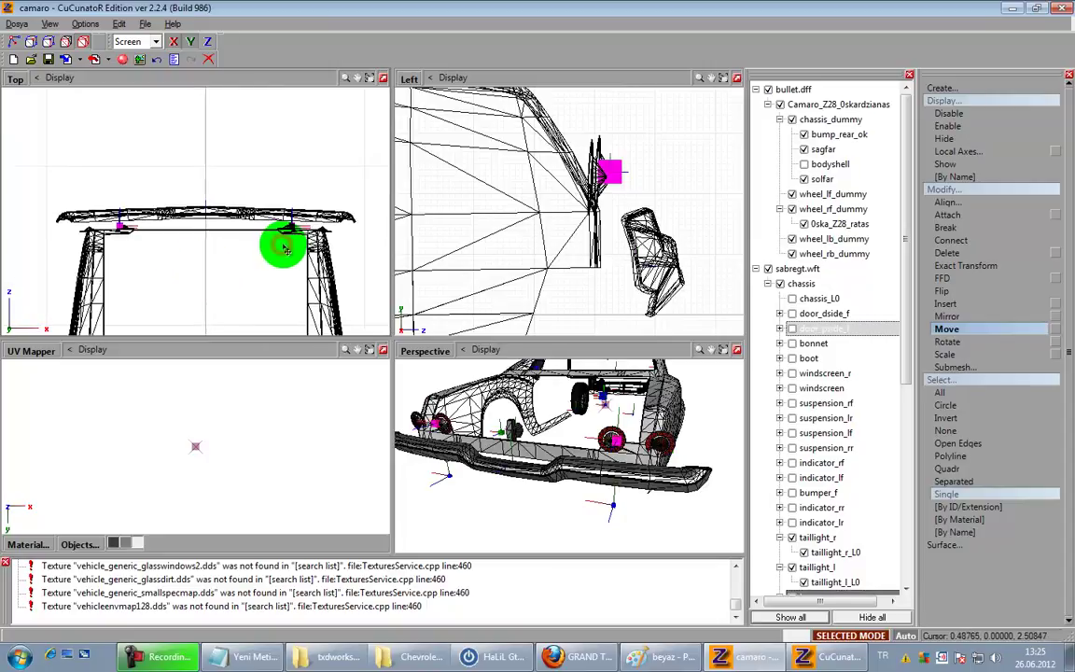
# Step: Move the two taillight nodes outward one at a time along X onto the outer rear lamps in the top view
pyautogui.press('space')
pyautogui.scroll(2, 285, 247)
pyautogui.rightClick(295, 218)
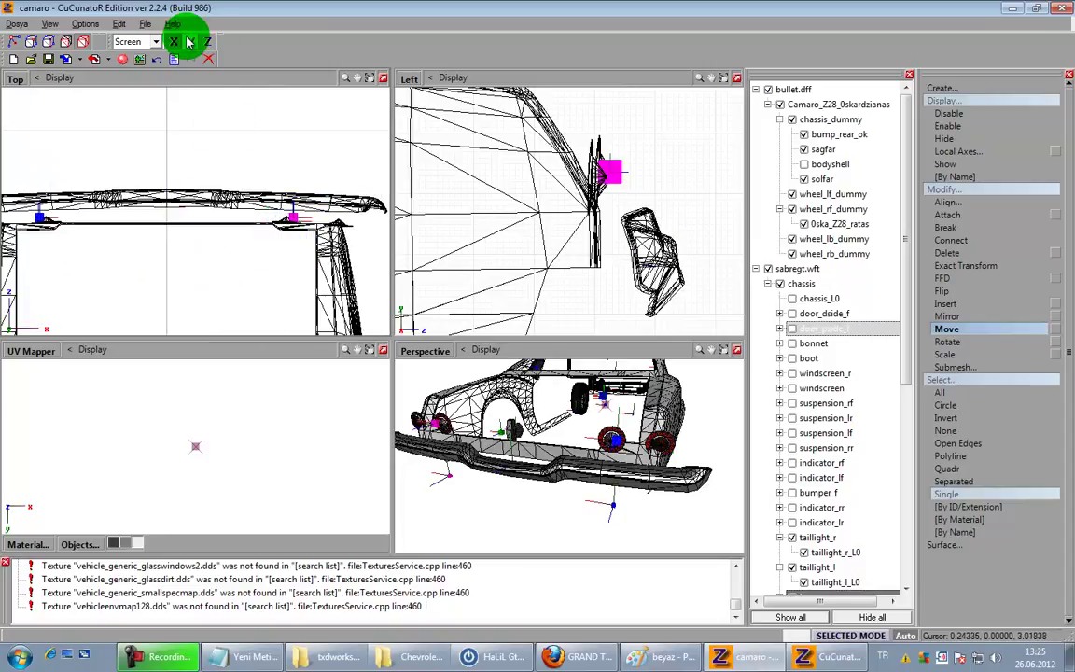
pyautogui.moveTo(327, 248)
pyautogui.mouseDown()
pyautogui.moveTo(361, 253)
pyautogui.moveTo(283, 271)
pyautogui.moveTo(269, 243)
pyautogui.moveTo(279, 206)
pyautogui.moveTo(336, 224)
pyautogui.moveTo(306, 226)
pyautogui.moveTo(302, 245)
pyautogui.mouseUp()
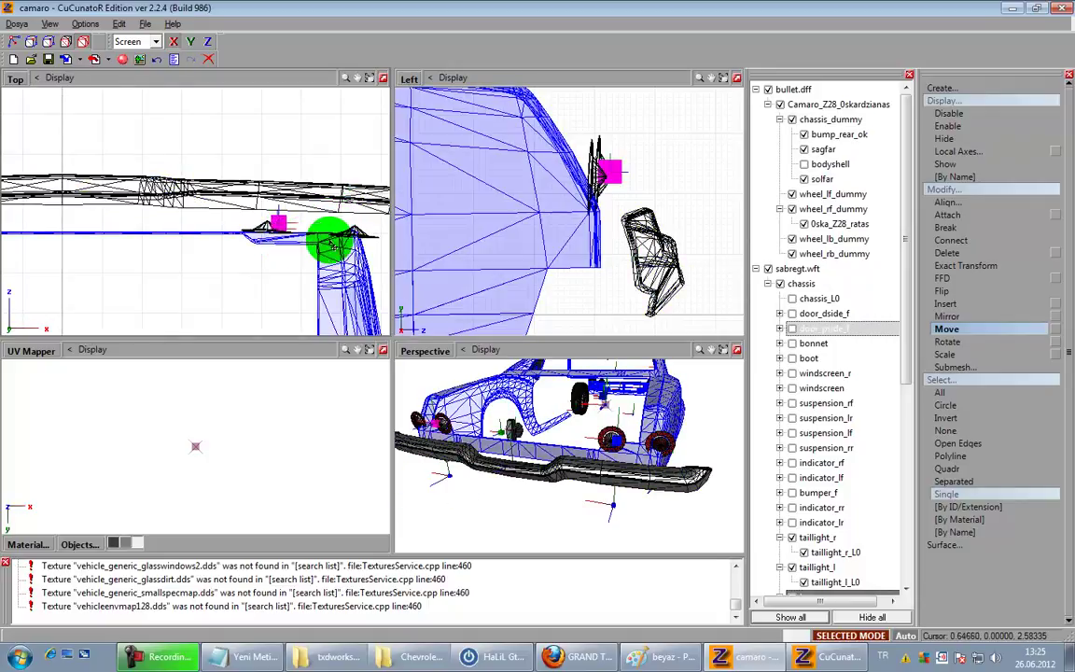
pyautogui.moveTo(366, 248)
pyautogui.mouseDown()
pyautogui.moveTo(127, 259)
pyautogui.moveTo(185, 290)
pyautogui.moveTo(180, 272)
pyautogui.mouseUp()
pyautogui.moveTo(187, 217); pyautogui.dragTo(171, 229)
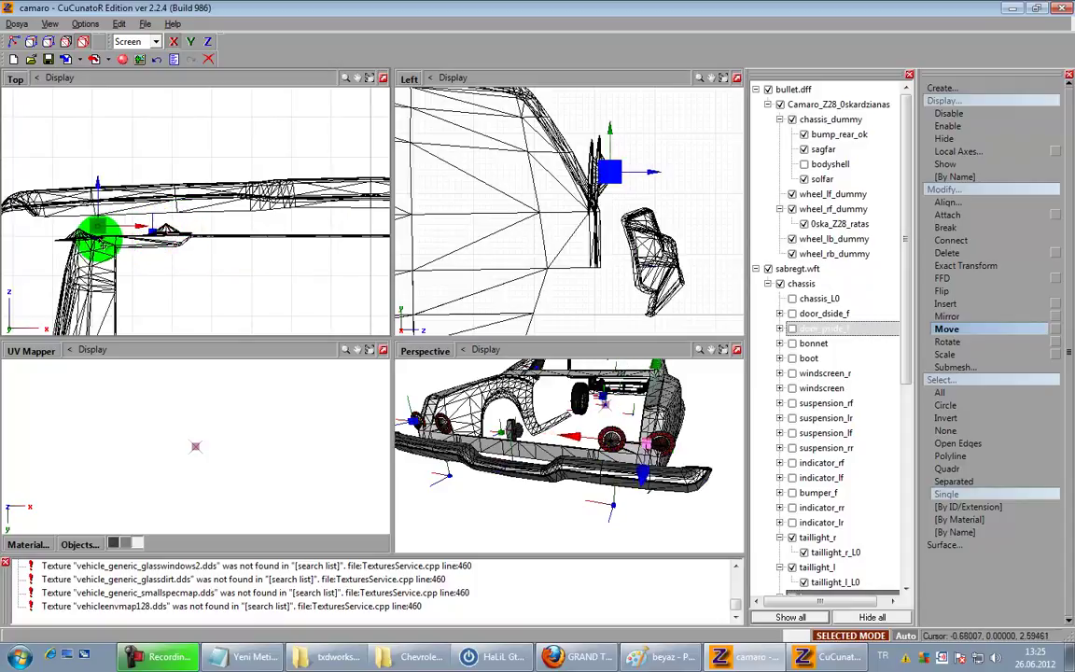
pyautogui.press('space')
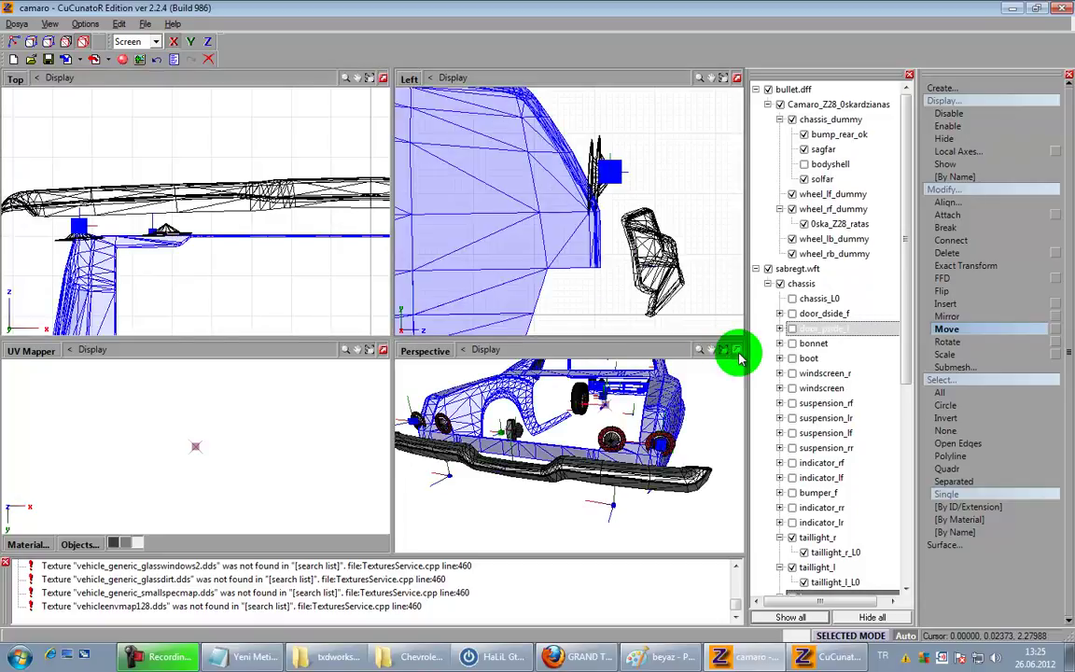
# Step: Reset the local axes of the rear lamp meshes to their parent taillight nodes
pyautogui.click(738, 351)
pyautogui.click(984, 156)
pyautogui.click(1029, 187)
pyautogui.moveTo(657, 336)
pyautogui.mouseDown()
pyautogui.moveTo(668, 336)
pyautogui.moveTo(683, 250)
pyautogui.moveTo(122, 263)
pyautogui.mouseUp()
pyautogui.click(679, 336)
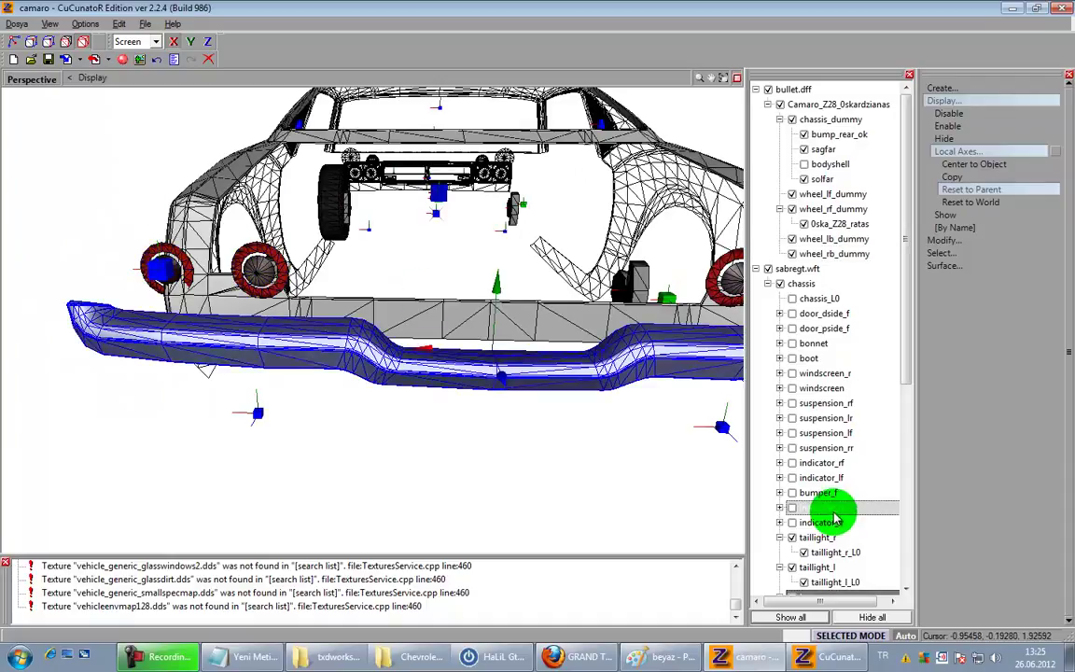
# Step: Collapse and hide the taillight_r and taillight_l nodes, and save the scene
pyautogui.click(781, 552)
pyautogui.click(793, 539)
pyautogui.click(793, 552)
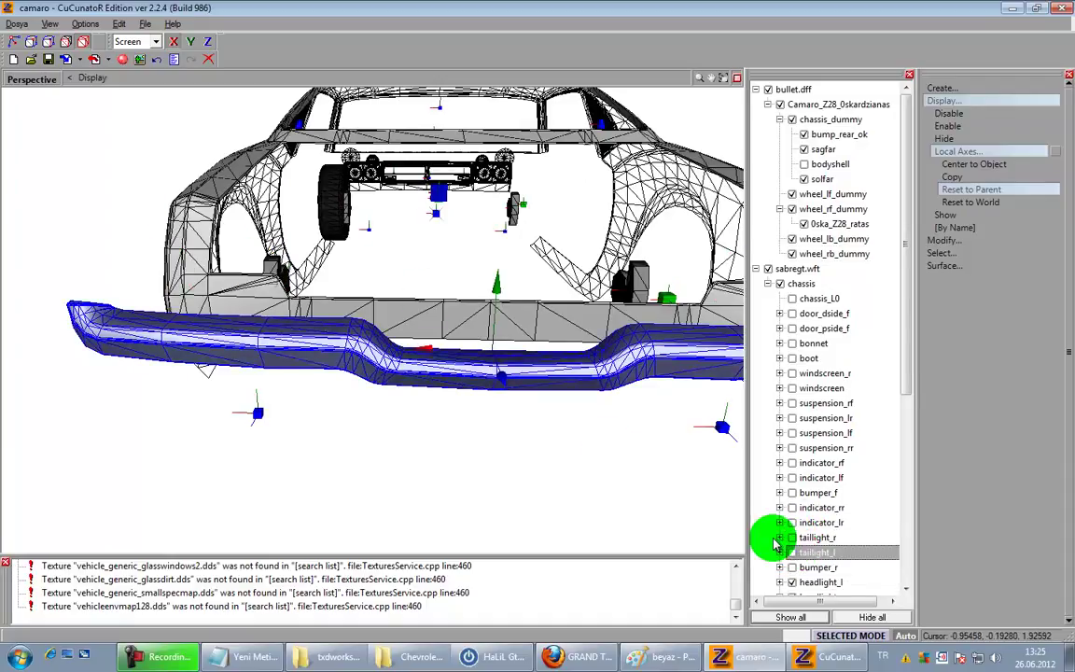
pyautogui.click(48, 60)
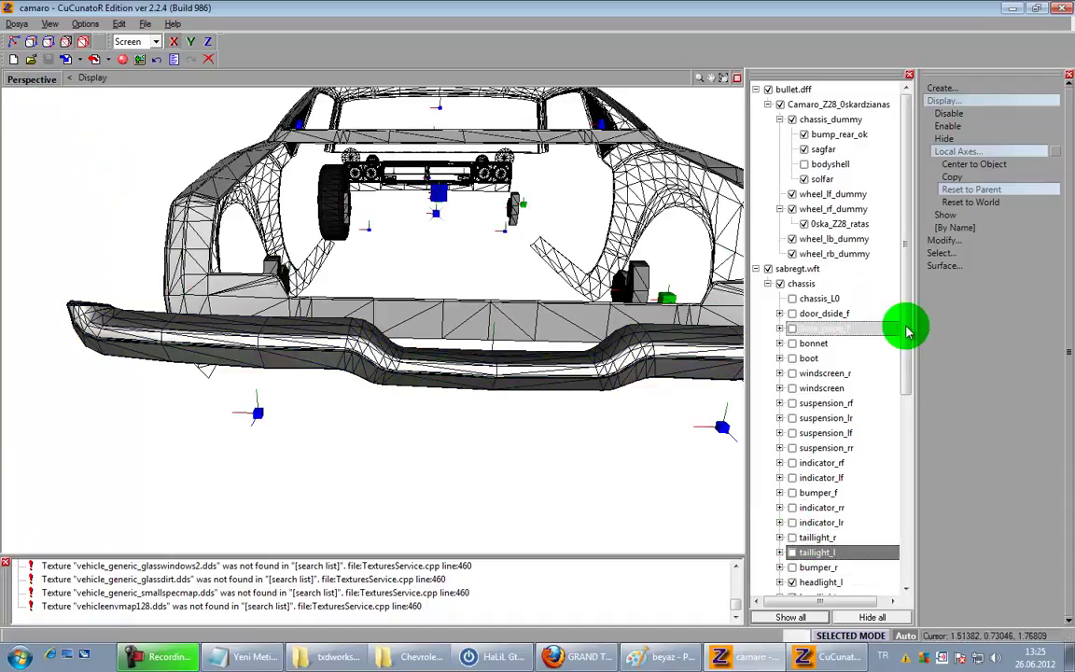
# Step: Show the bumper_r node and expand it in the object tree
pyautogui.moveTo(907, 344); pyautogui.dragTo(899, 431)
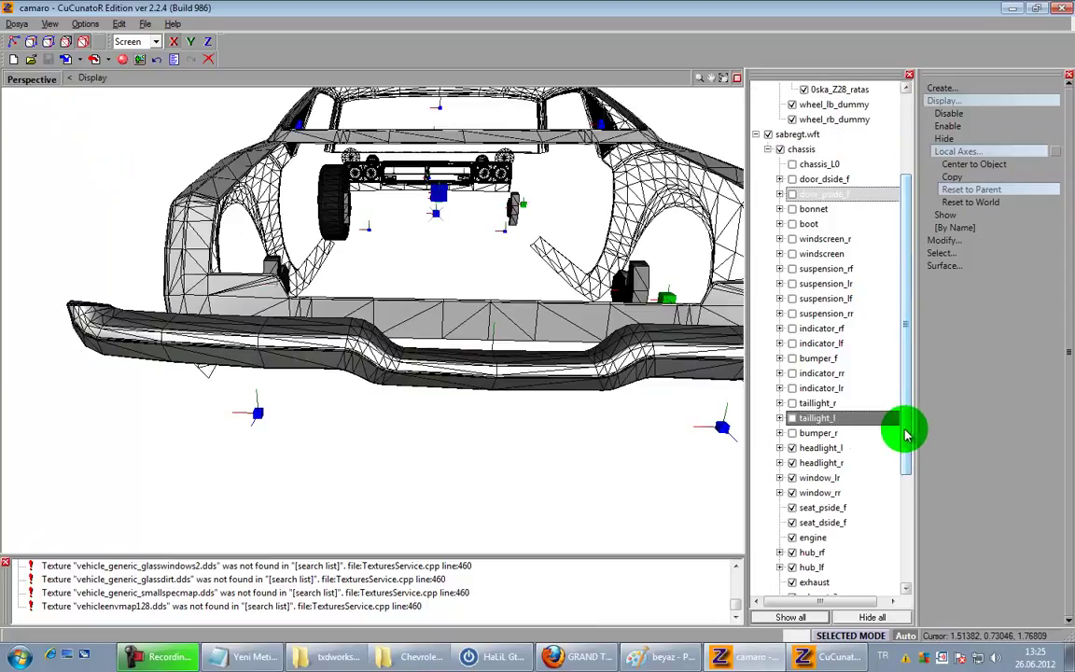
pyautogui.click(793, 433)
pyautogui.click(782, 433)
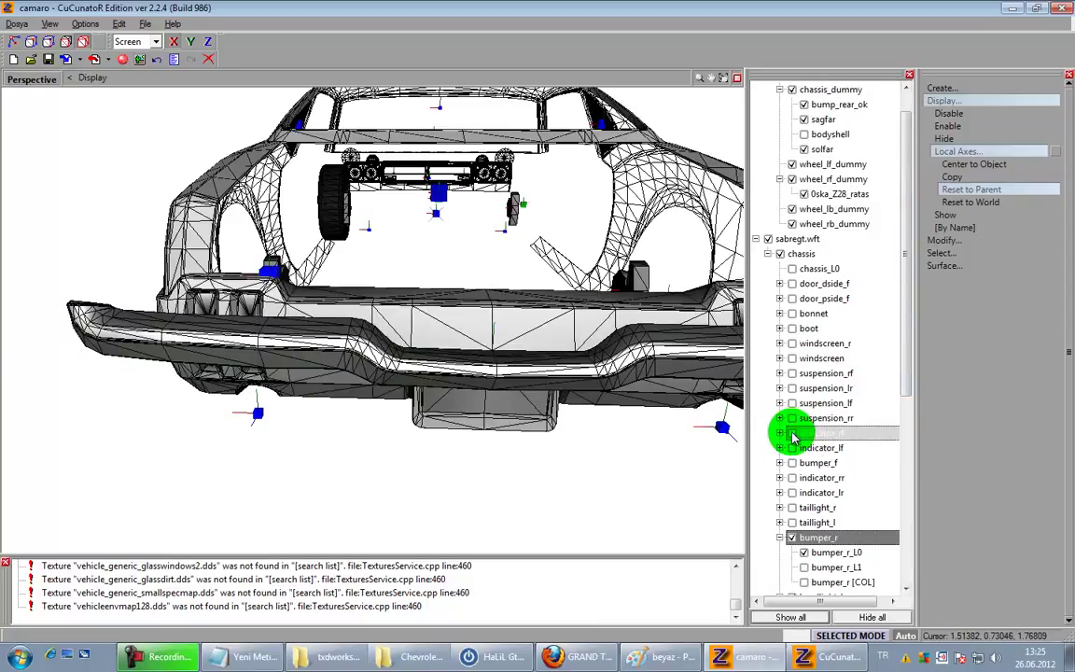
pyautogui.scroll(-1, 792, 436)
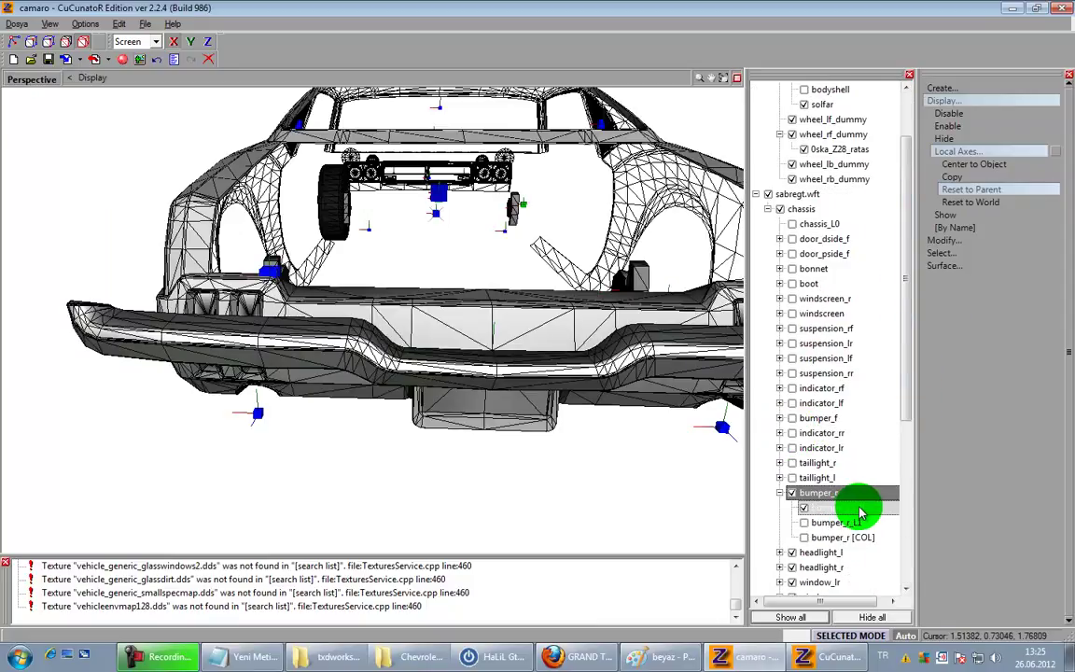
# Step: Rename the Camaro's bump_rear_ok object to bumper_r_L0 and place it under the bumper_r node
pyautogui.click(845, 150)
pyautogui.scroll(2, 840, 151)
pyautogui.click(815, 138)
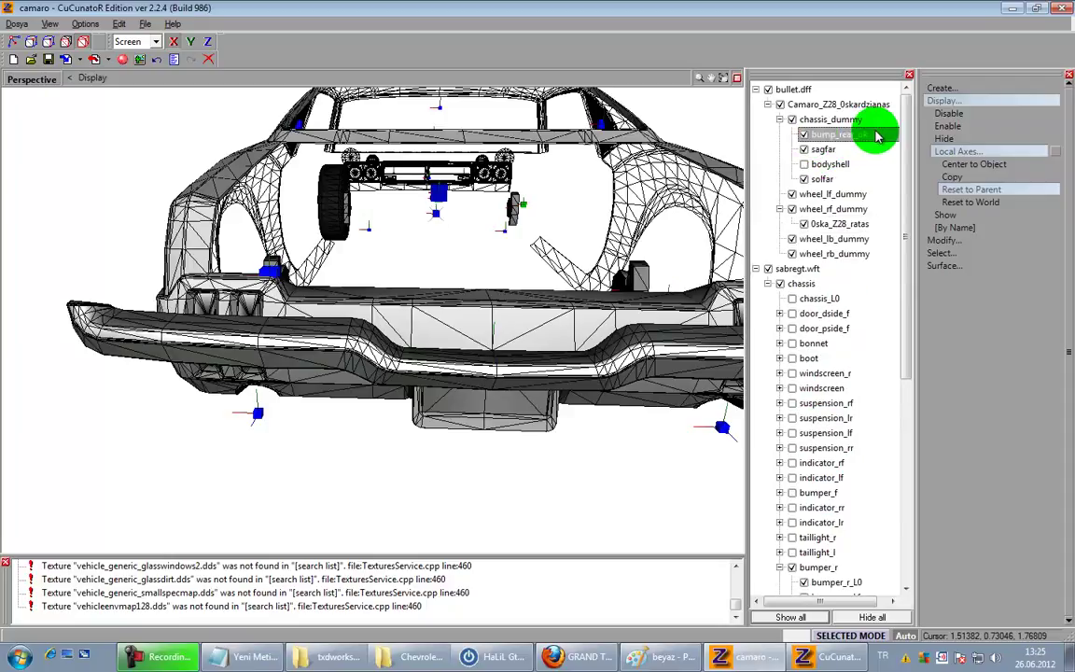
pyautogui.moveTo(891, 134); pyautogui.dragTo(693, 124)
pyautogui.write('bumper_r_L0')
pyautogui.moveTo(862, 138); pyautogui.dragTo(878, 451)
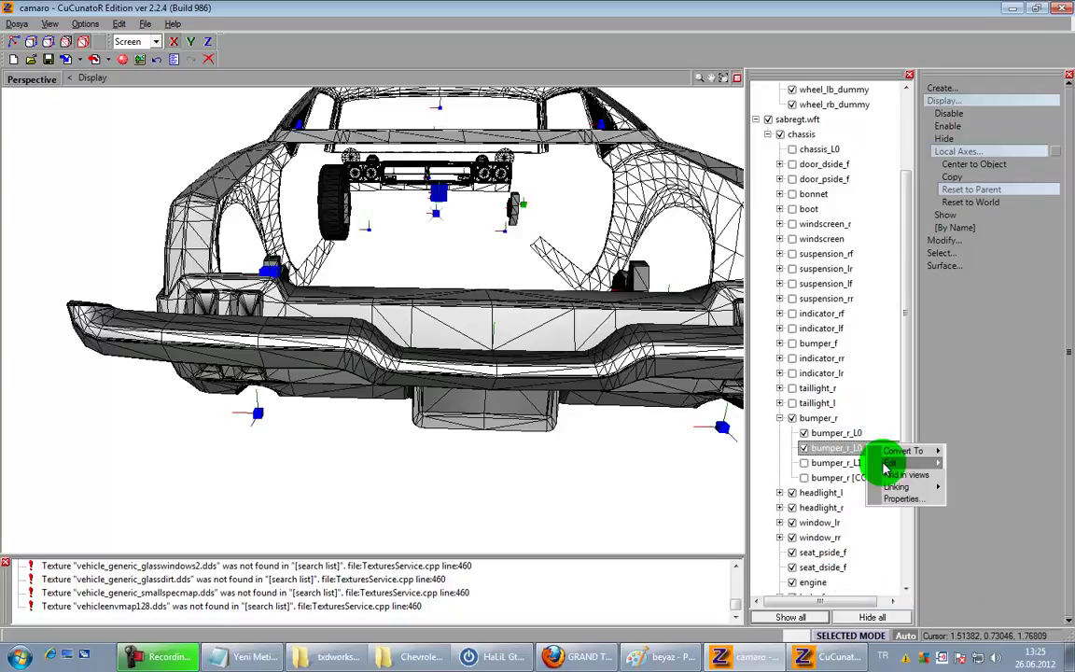
# Step: Delete the old bumper_r_L0 and bumper_r_L1 objects from bumper_r, keeping the new Camaro bumper
pyautogui.click(952, 464)
pyautogui.rightClick(860, 444)
pyautogui.moveTo(892, 463)
pyautogui.click(955, 465)
# Step: Select the bumper_r node and move it onto the Camaro's rear bumper in the side view
pyautogui.moveTo(653, 479); pyautogui.dragTo(698, 481, button='middle')
pyautogui.click(1004, 252)
pyautogui.click(960, 368)
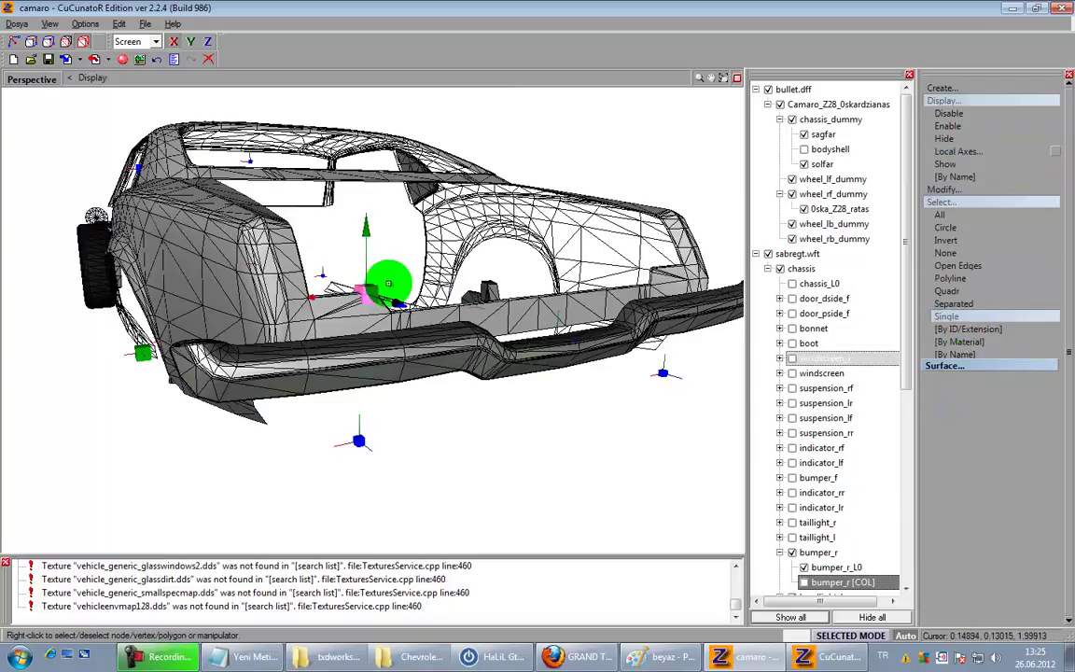
pyautogui.click(368, 291)
pyautogui.click(945, 190)
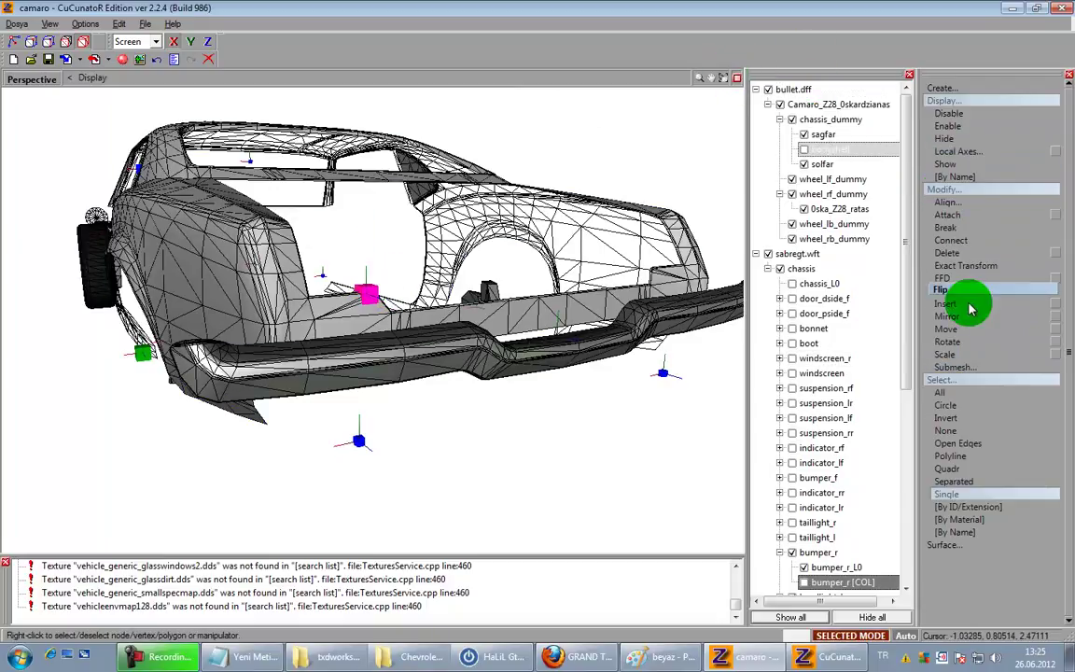
pyautogui.click(946, 329)
pyautogui.click(738, 79)
pyautogui.scroll(-2, 530, 228)
pyautogui.moveTo(571, 198); pyautogui.dragTo(621, 235)
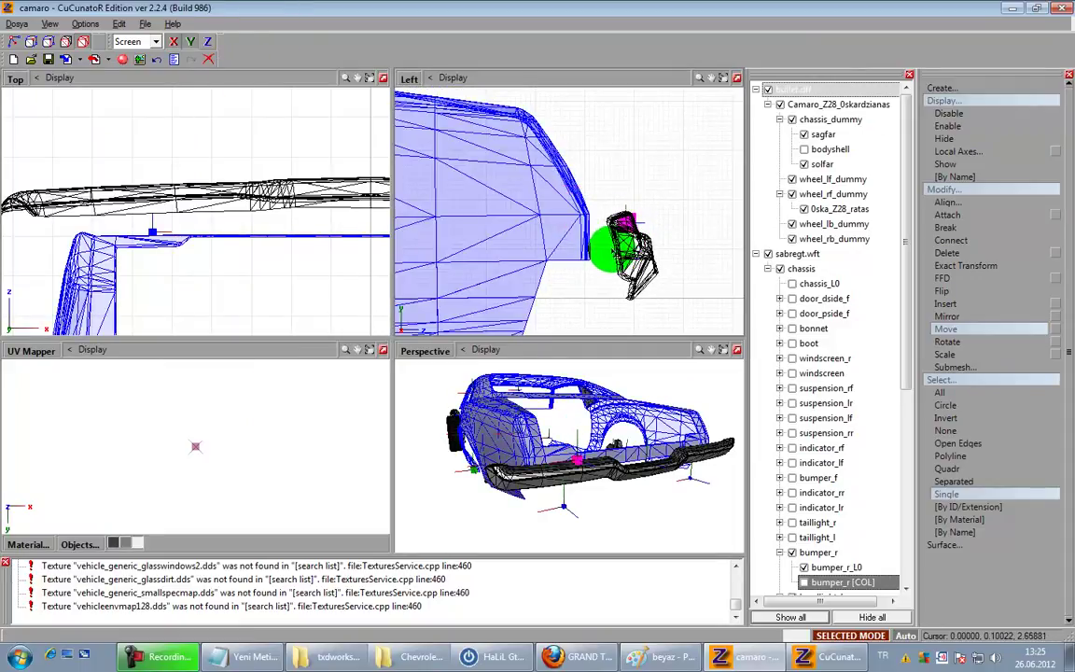
# Step: Move the bumper_r node within the rear bumper's depth in the top view and turn selected mode off
pyautogui.rightClick(530, 244)
pyautogui.rightClick(266, 201)
pyautogui.moveTo(238, 198); pyautogui.dragTo(113, 190, button='middle')
pyautogui.moveTo(296, 205); pyautogui.dragTo(169, 204, button='middle')
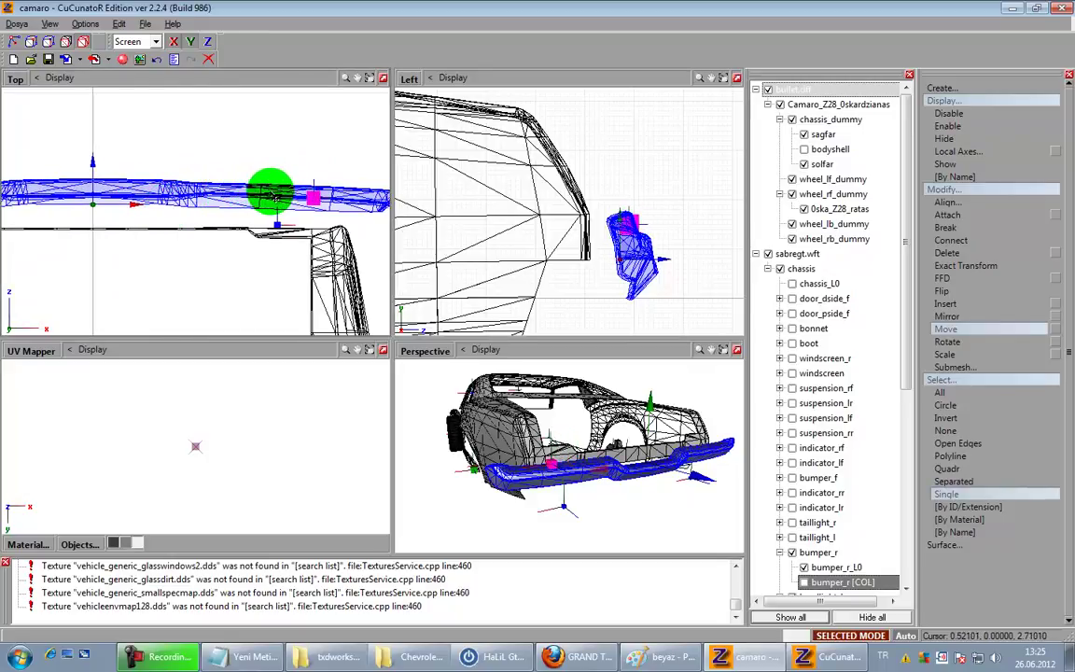
pyautogui.rightClick(492, 132)
pyautogui.rightClick(492, 132)
pyautogui.rightClick(464, 192)
pyautogui.rightClick(464, 192)
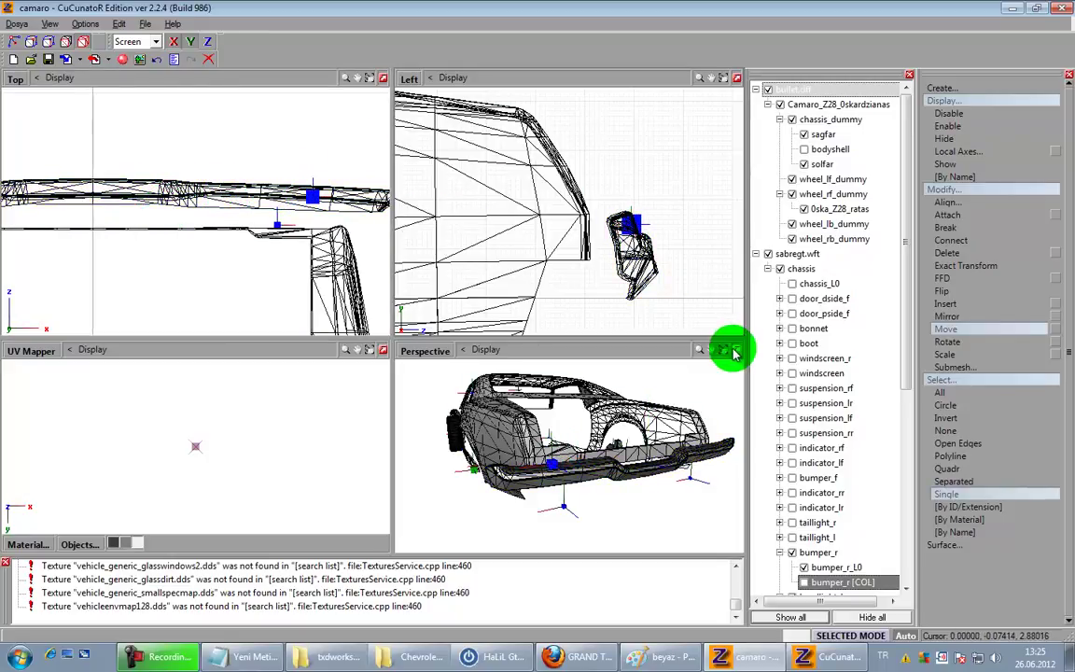
# Step: Reset the new rear bumper's local axes to its parent bumper_r
pyautogui.click(738, 350)
pyautogui.moveTo(662, 385); pyautogui.dragTo(666, 382, button='middle')
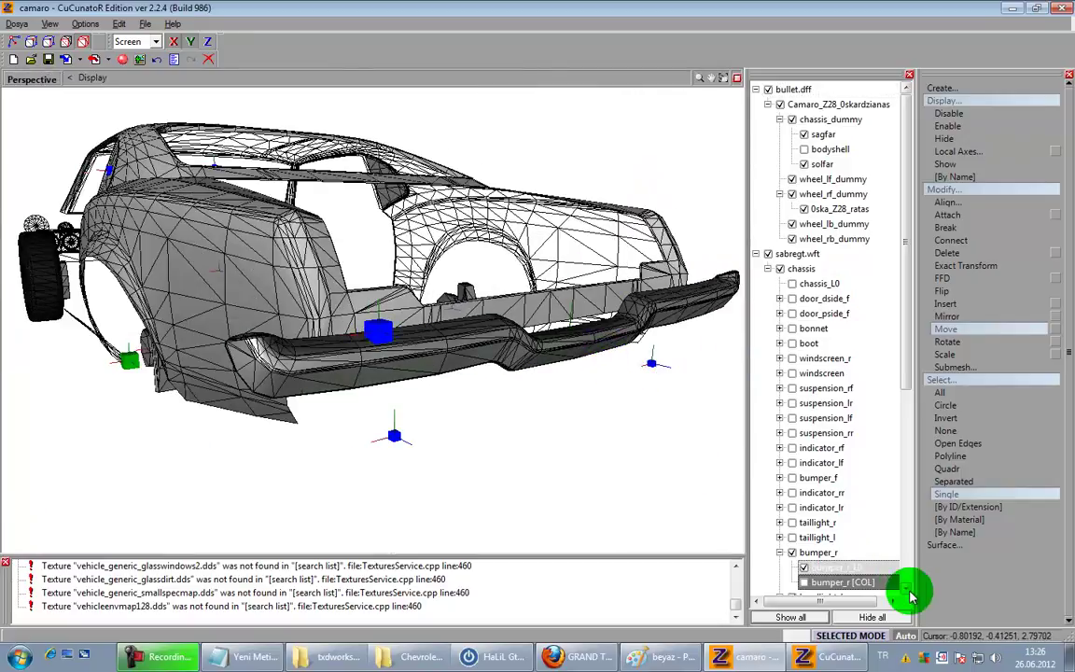
pyautogui.click(961, 151)
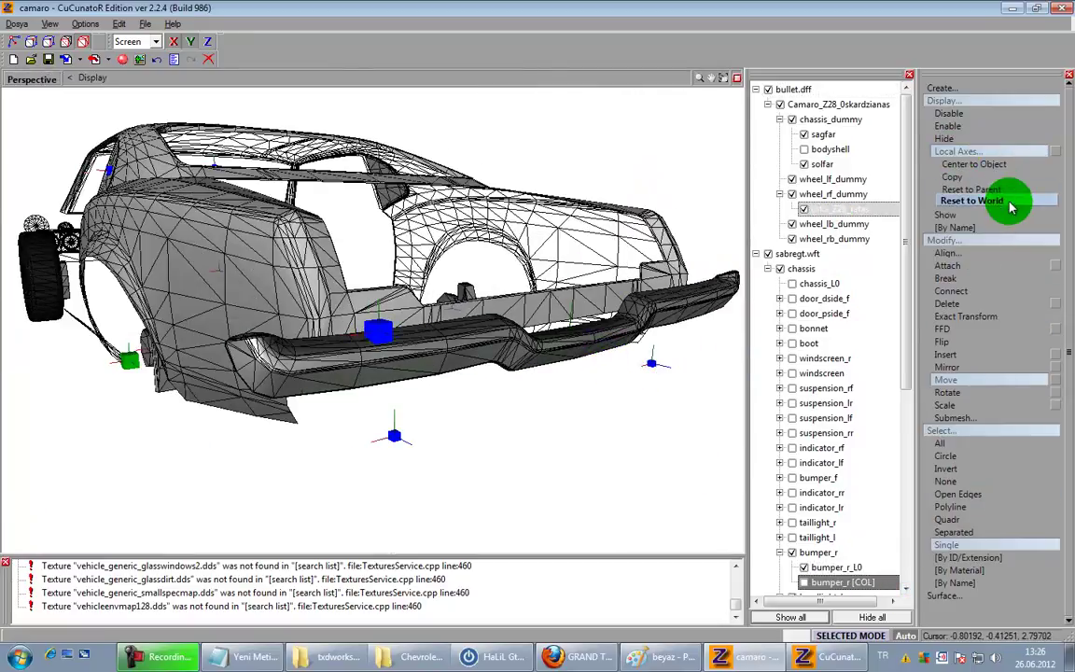
pyautogui.click(792, 287)
# Step: Show the bumper_r [COL] collision mesh and save the scene
pyautogui.click(1027, 240)
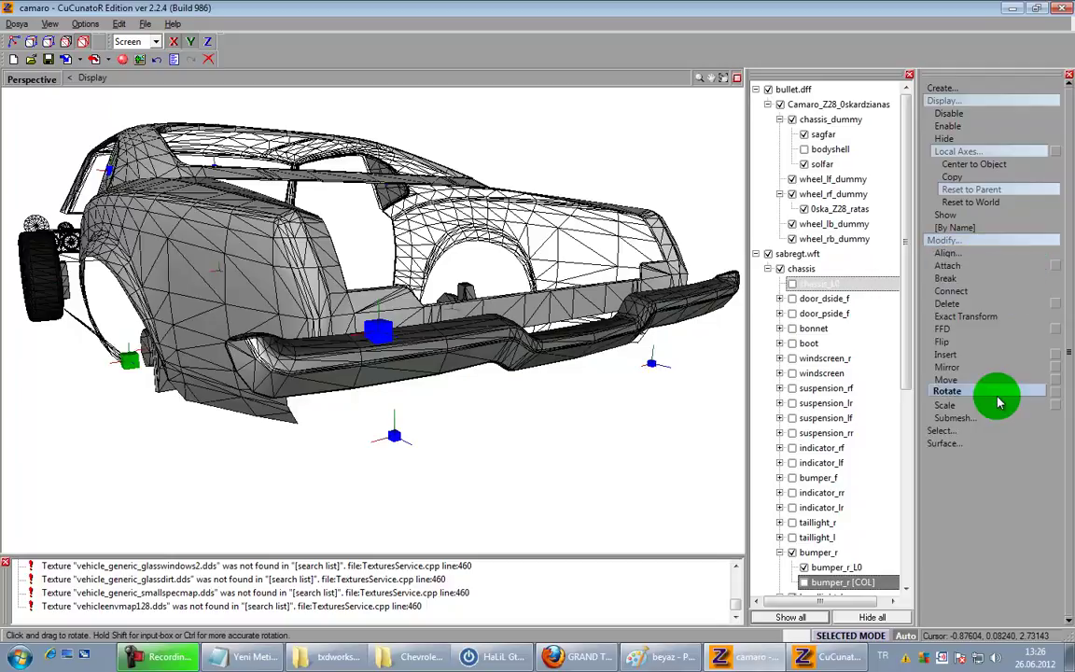
pyautogui.click(804, 581)
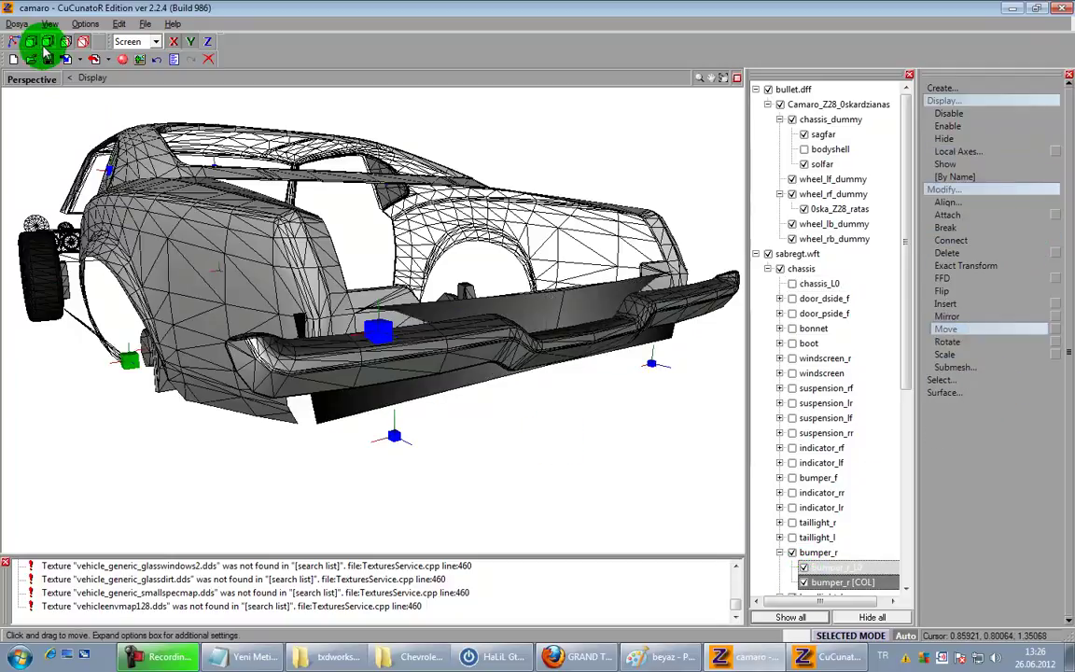
pyautogui.click(47, 60)
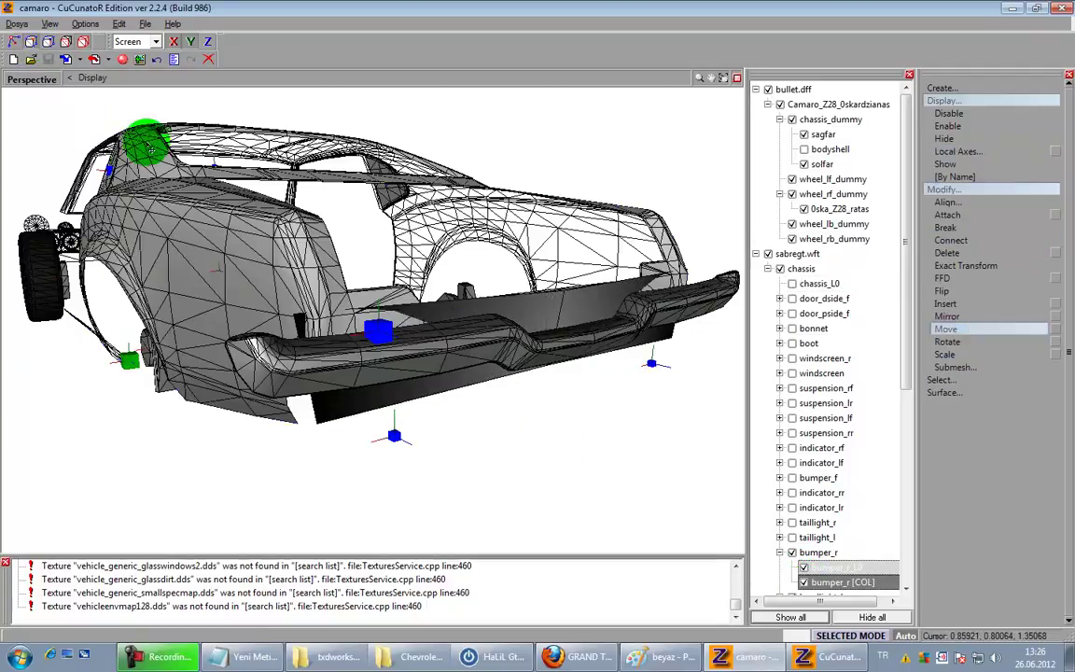
# Step: Isolate bumper_r [COL] for vertex editing and move its vertices out to the rear bumper's width and depth in the top view
pyautogui.click(417, 383)
pyautogui.moveTo(560, 406); pyautogui.dragTo(543, 426, button='middle')
pyautogui.moveTo(546, 430); pyautogui.dragTo(543, 446)
pyautogui.click(800, 98)
pyautogui.click(736, 79)
pyautogui.moveTo(360, 215); pyautogui.dragTo(298, 229)
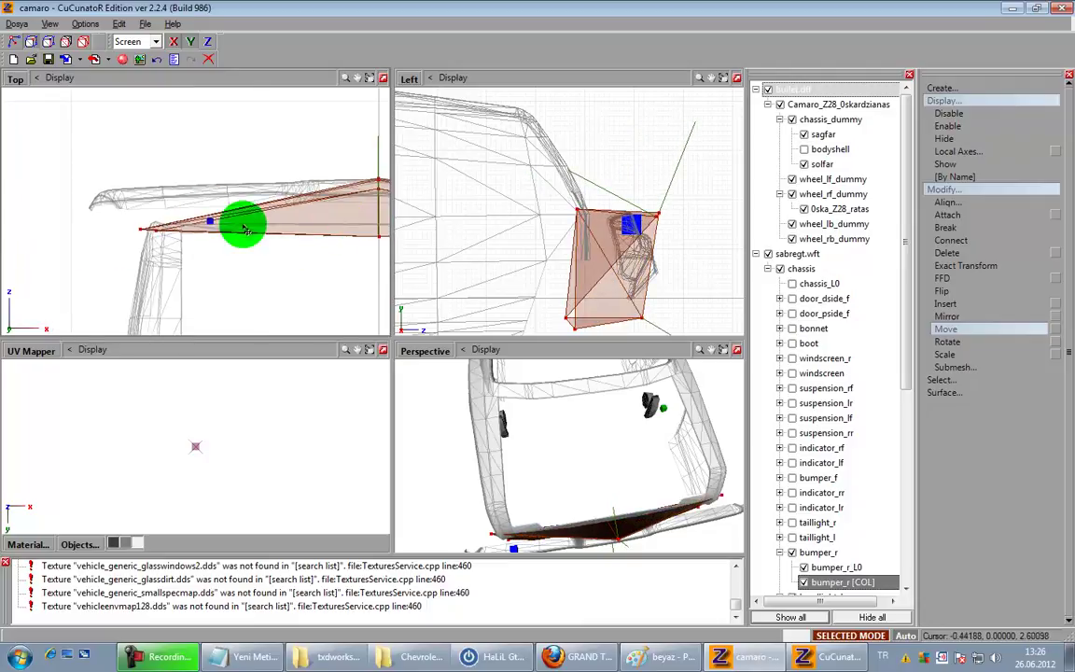
pyautogui.moveTo(128, 215); pyautogui.dragTo(213, 228)
pyautogui.moveTo(292, 204); pyautogui.dragTo(375, 198)
pyautogui.press('space')
# Step: Move the lower vertices of bumper_r [COL] up to the rear bumper's bottom edge in the side view
pyautogui.moveTo(626, 195); pyautogui.dragTo(637, 270)
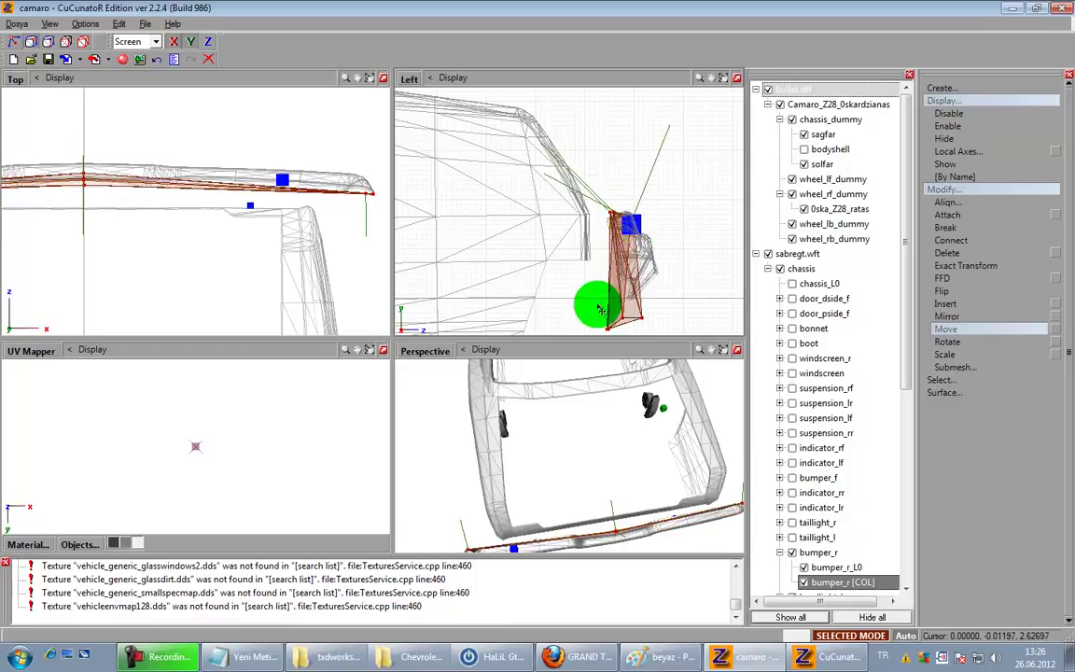
pyautogui.moveTo(655, 341); pyautogui.dragTo(658, 286)
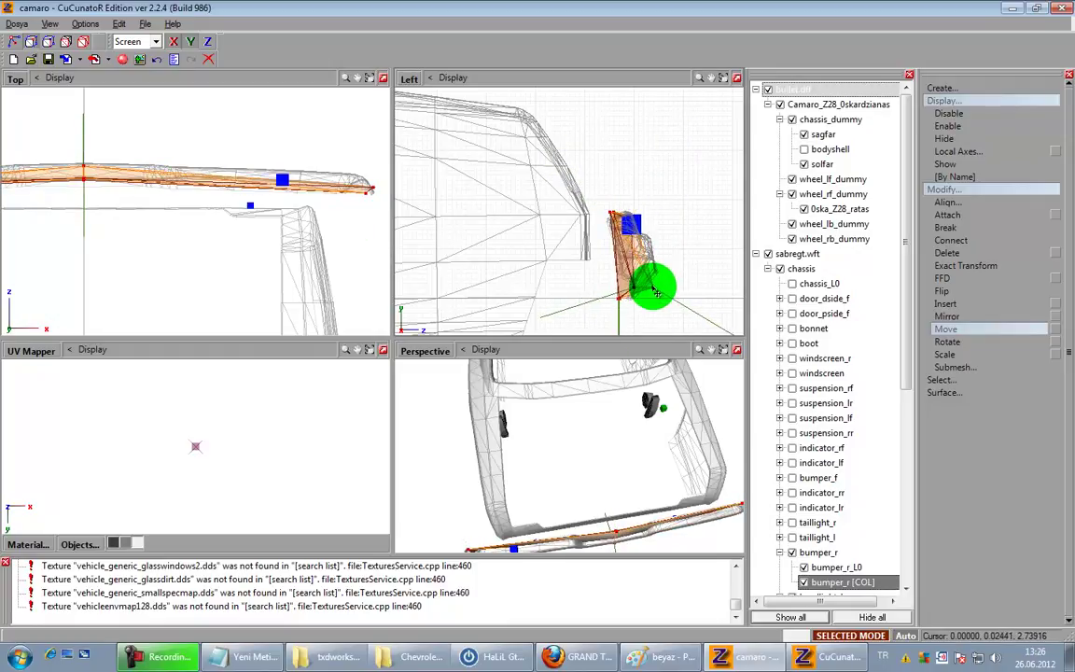
pyautogui.press('space')
# Step: Pick separated vertices of bumper_r [COL] and move them to fit the bumper's middle and its negative-X end
pyautogui.moveTo(651, 413); pyautogui.dragTo(600, 455)
pyautogui.click(941, 380)
pyautogui.click(966, 480)
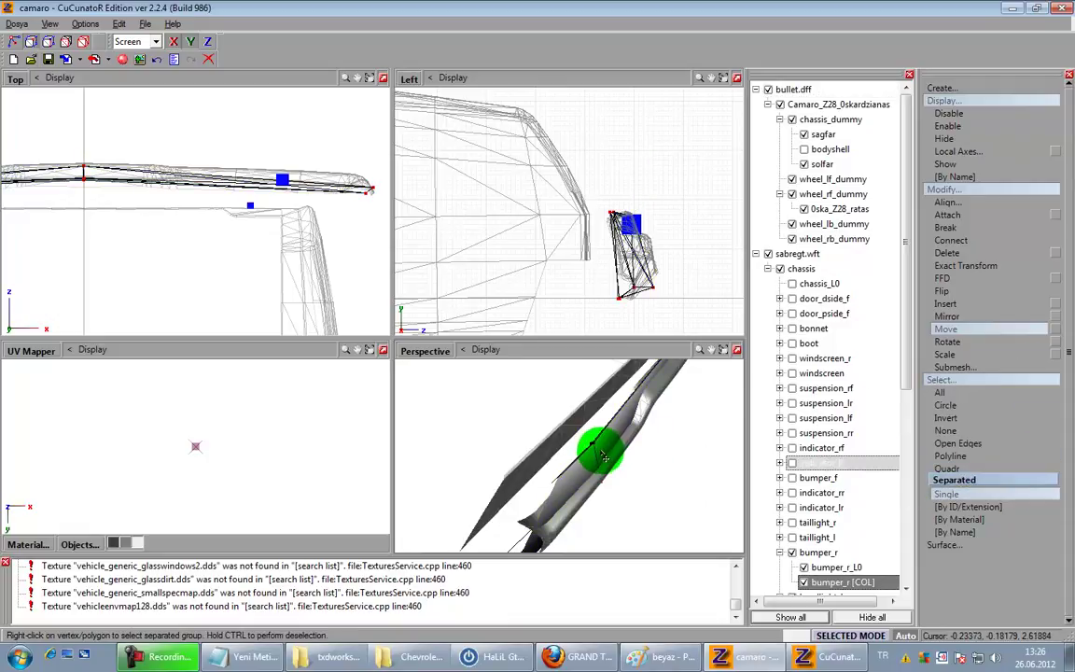
pyautogui.moveTo(598, 451); pyautogui.dragTo(174, 207)
pyautogui.moveTo(696, 448); pyautogui.dragTo(664, 494, button='middle')
pyautogui.moveTo(651, 483); pyautogui.dragTo(122, 233)
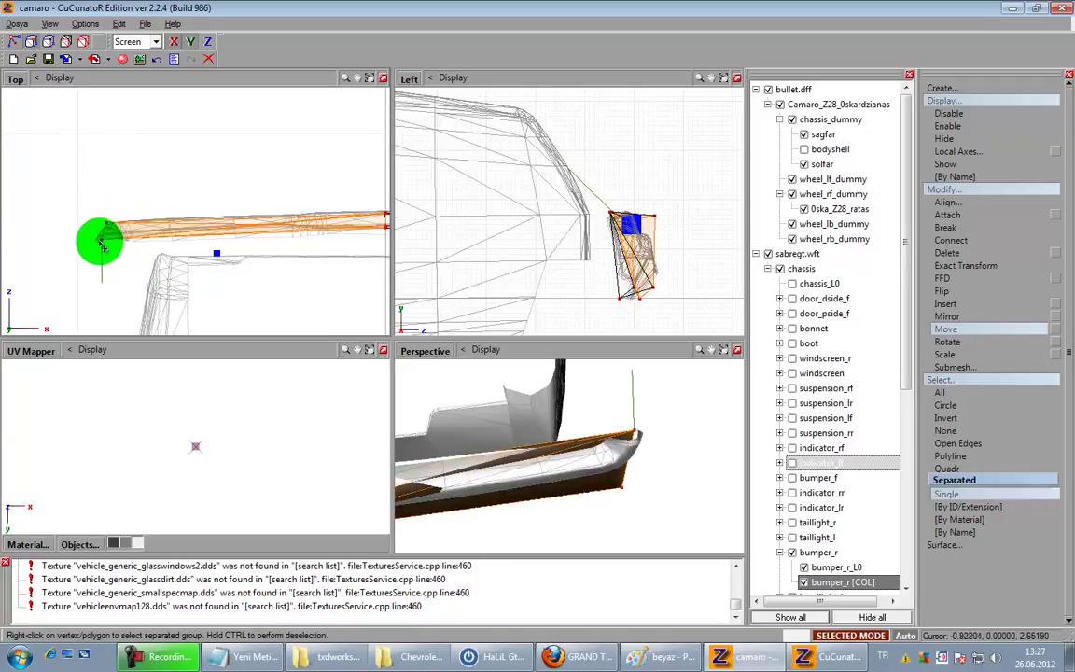
# Step: Move the positive-X end vertices of bumper_r [COL] to match the rear bumper's corner in the top view
pyautogui.press('space')
pyautogui.scroll(-4, 732, 404)
pyautogui.moveTo(186, 288); pyautogui.dragTo(46, 291, button='middle')
pyautogui.moveTo(349, 250); pyautogui.dragTo(169, 258, button='middle')
pyautogui.scroll(1, 364, 233)
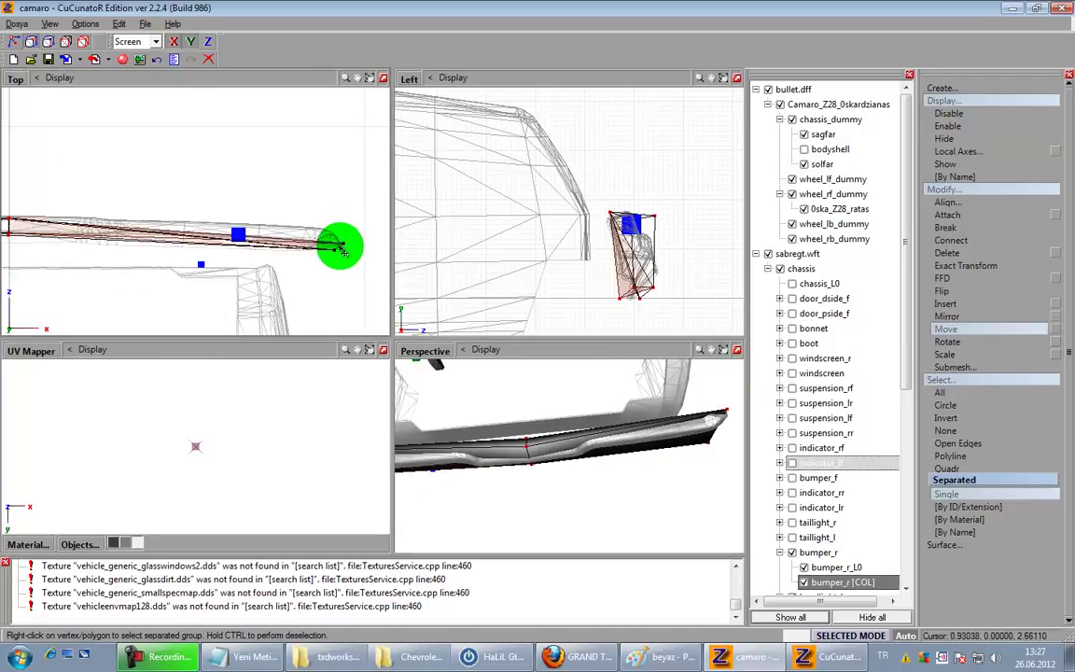
pyautogui.press('space')
pyautogui.moveTo(342, 244)
pyautogui.mouseDown()
pyautogui.moveTo(328, 229)
pyautogui.moveTo(344, 250)
pyautogui.mouseUp()
pyautogui.moveTo(468, 384); pyautogui.dragTo(662, 414, button='middle')
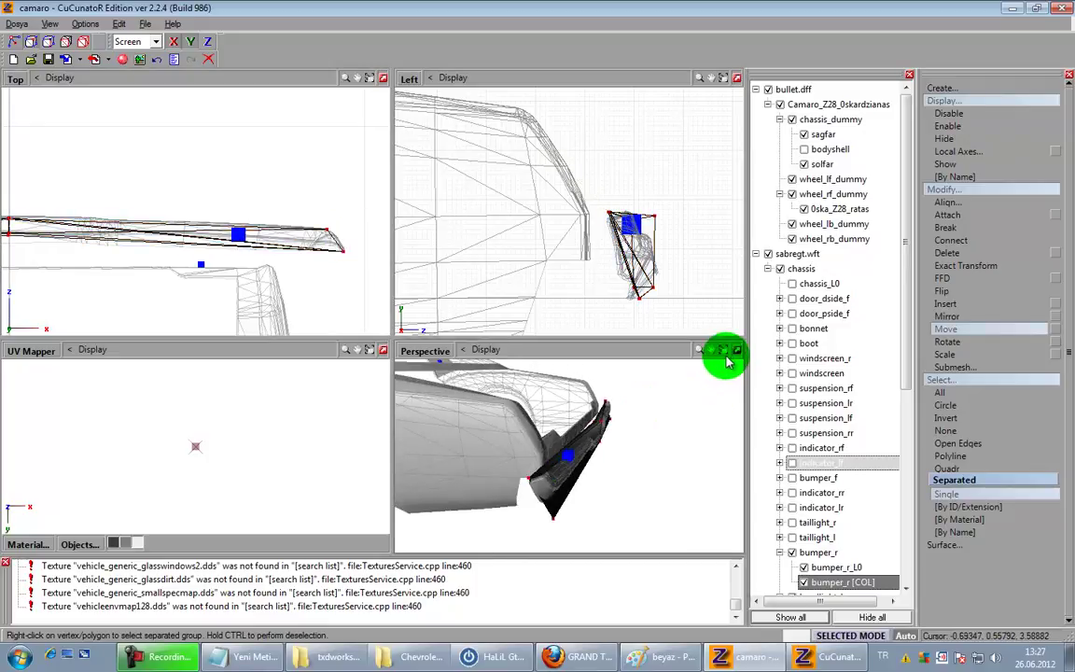
# Step: Return from vertex editing to object level, save the scene and hide bumper_r [COL]
pyautogui.click(723, 358)
pyautogui.click(88, 43)
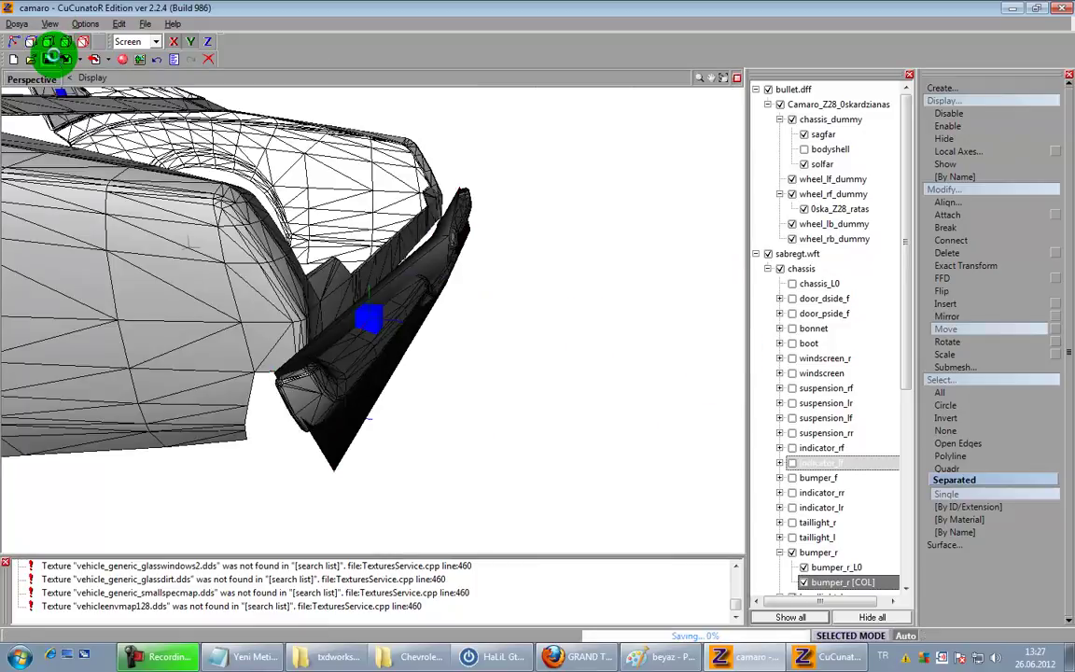
pyautogui.click(806, 583)
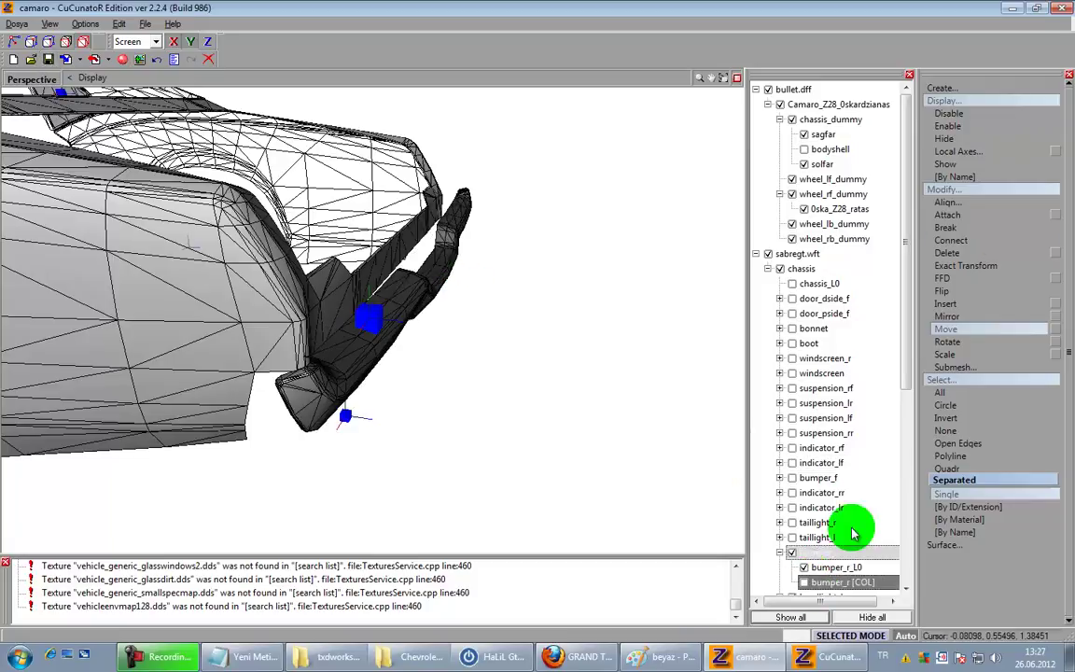
# Step: Set the local axes tool to Reset to Parent, and collapse and hide the bumper_r node
pyautogui.click(962, 151)
pyautogui.click(975, 189)
pyautogui.click(791, 554)
pyautogui.click(793, 553)
# Step: Examine the remaining nodes around the body and toggle window_lr to see which part of the car it covers
pyautogui.moveTo(468, 365); pyautogui.dragTo(512, 374, button='middle')
pyautogui.scroll(-3, 511, 375)
pyautogui.moveTo(307, 387); pyautogui.dragTo(370, 404, button='middle')
pyautogui.moveTo(905, 391); pyautogui.dragTo(910, 586)
pyautogui.moveTo(616, 490); pyautogui.dragTo(548, 376)
pyautogui.click(827, 258)
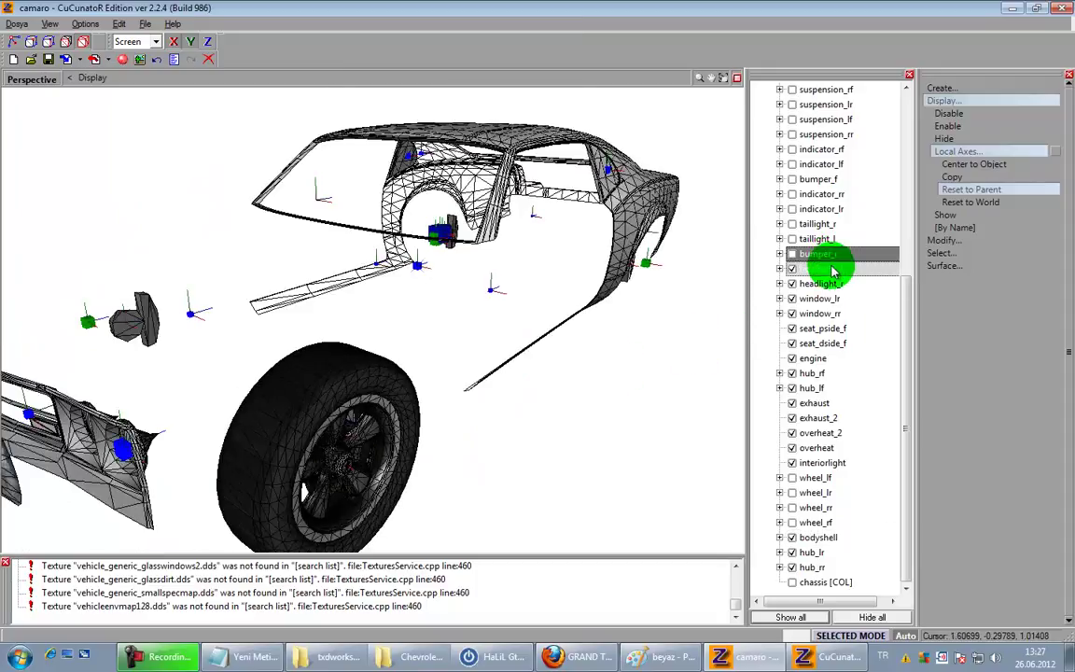
pyautogui.click(831, 346)
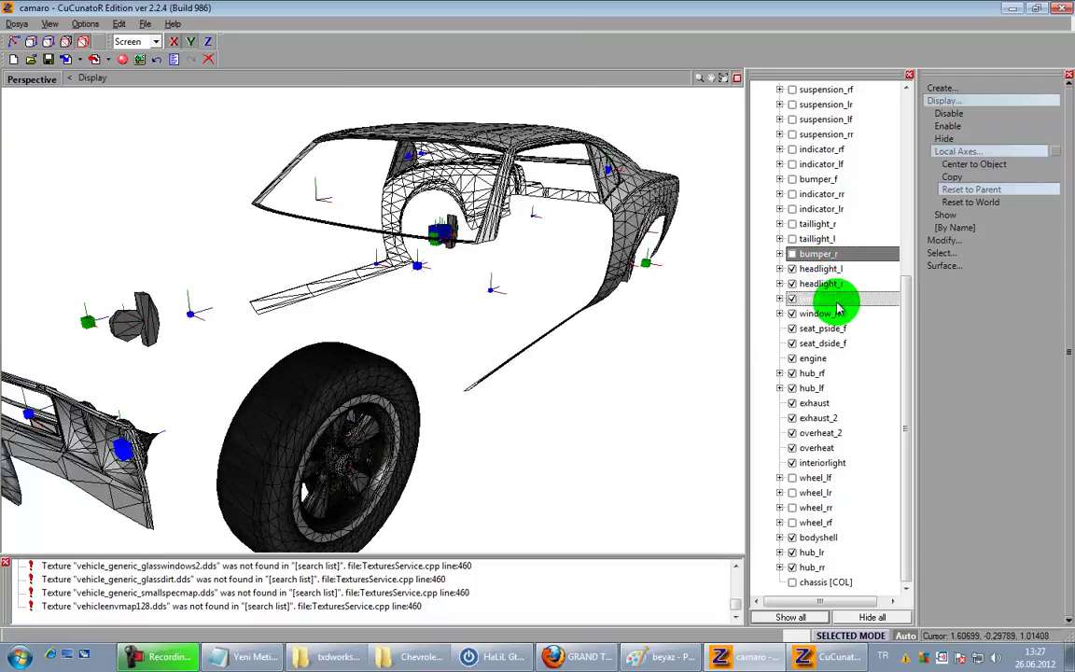
pyautogui.click(792, 299)
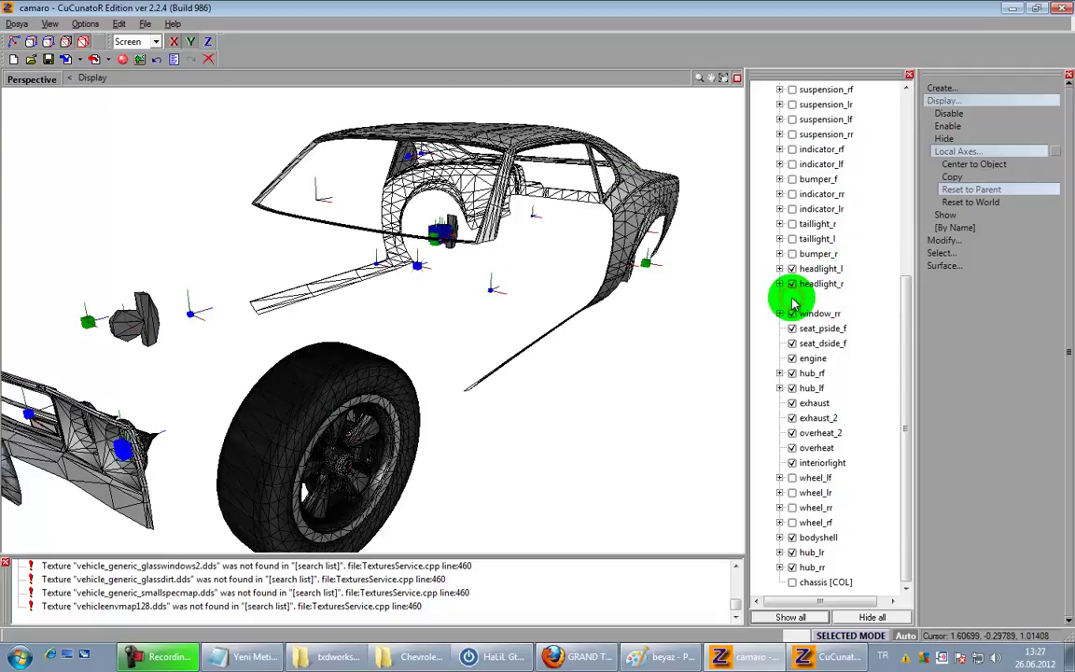
pyautogui.moveTo(685, 336); pyautogui.dragTo(518, 366, button='middle')
pyautogui.scroll(3, 518, 366)
pyautogui.click(793, 299)
pyautogui.moveTo(500, 299); pyautogui.dragTo(407, 180)
pyautogui.click(781, 299)
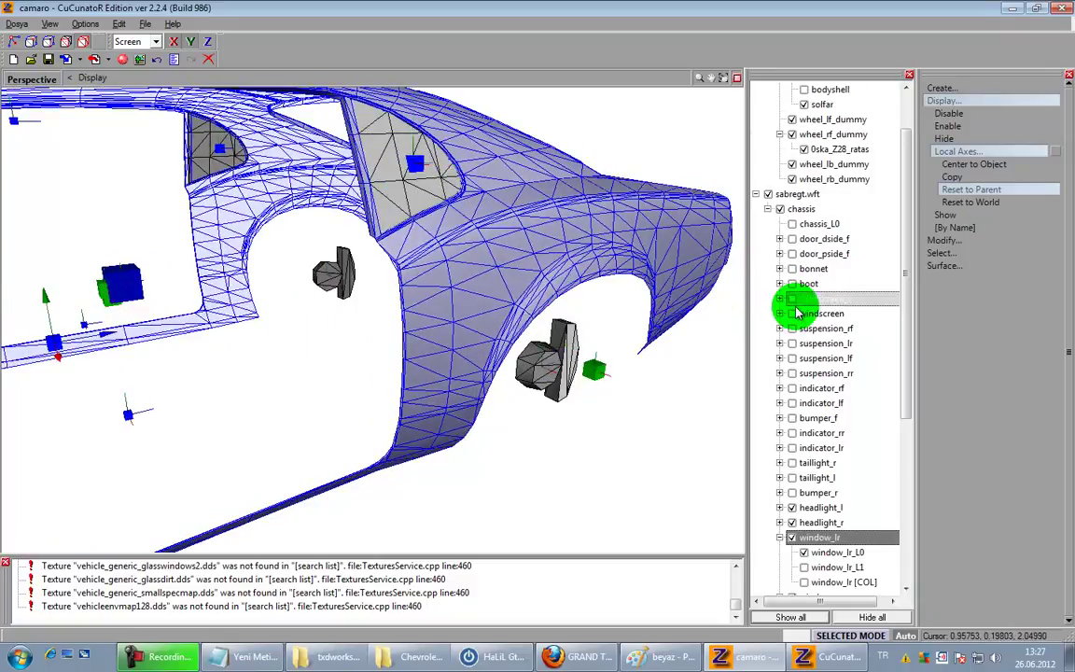
# Step: Delete the window_lr and window_rr nodes from the sabregt.wft chassis
pyautogui.scroll(-3, 874, 516)
pyautogui.rightClick(823, 402)
pyautogui.moveTo(840, 408)
pyautogui.click(926, 408)
pyautogui.rightClick(846, 418)
pyautogui.click(940, 426)
# Step: Delete the rear hub nodes hub_lr and hub_rr from the sabregt.wft chassis
pyautogui.scroll(-3, 896, 430)
pyautogui.rightClick(849, 558)
pyautogui.click(945, 556)
pyautogui.scroll(-10, 886, 565)
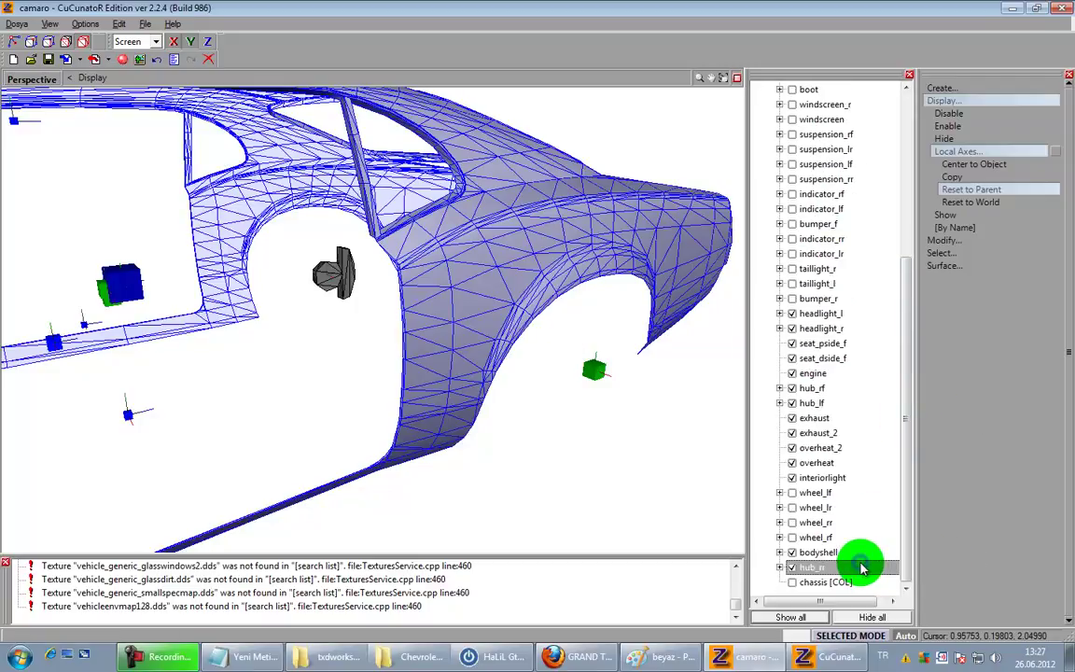
pyautogui.rightClick(864, 568)
pyautogui.click(934, 566)
pyautogui.scroll(-10, 901, 523)
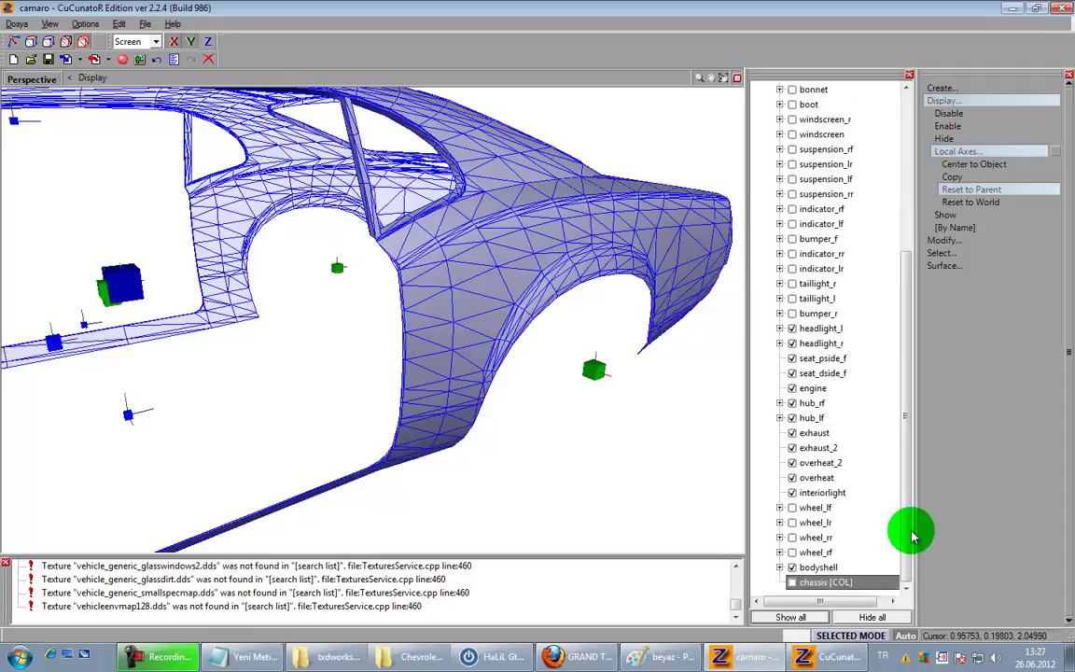
# Step: Delete the front hub nodes hub_lf and hub_rf, and save the scene
pyautogui.rightClick(847, 417)
pyautogui.click(938, 416)
pyautogui.scroll(-10, 887, 430)
pyautogui.rightClick(850, 420)
pyautogui.click(941, 425)
pyautogui.click(815, 507)
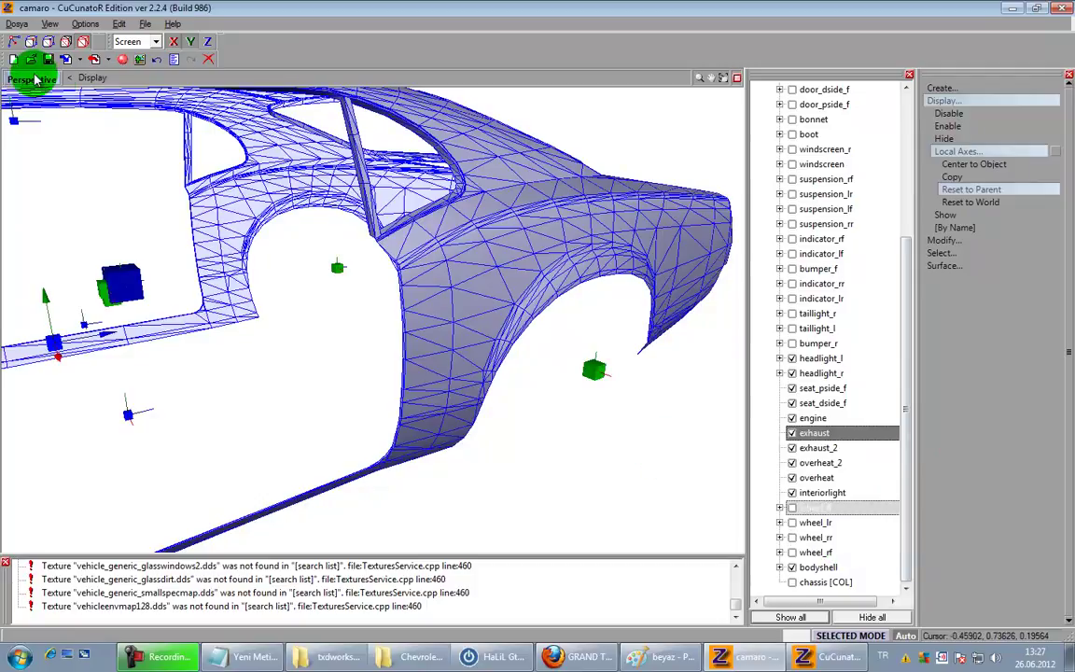
pyautogui.click(48, 60)
# Step: Activate Move and use Single selection to select the headlight_l and headlight_r nodes in selected mode
pyautogui.moveTo(248, 333); pyautogui.dragTo(488, 316, button='middle')
pyautogui.moveTo(486, 316); pyautogui.dragTo(583, 314)
pyautogui.click(997, 230)
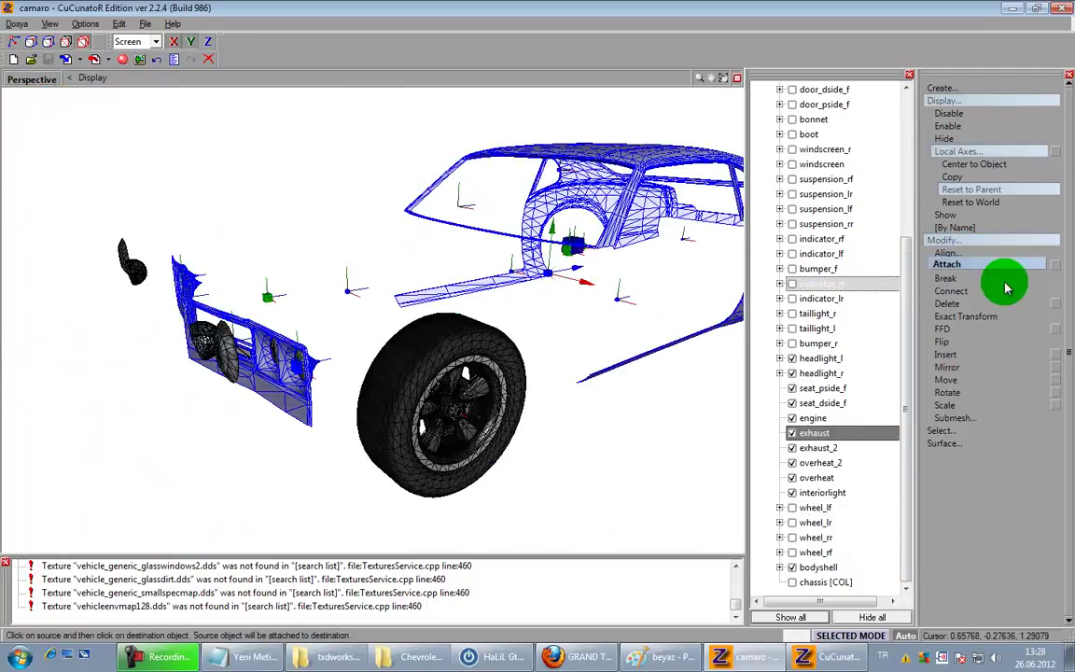
pyautogui.click(983, 381)
pyautogui.moveTo(247, 387); pyautogui.dragTo(348, 389, button='middle')
pyautogui.scroll(3, 420, 354)
pyautogui.moveTo(420, 355); pyautogui.dragTo(449, 351, button='middle')
pyautogui.click(943, 378)
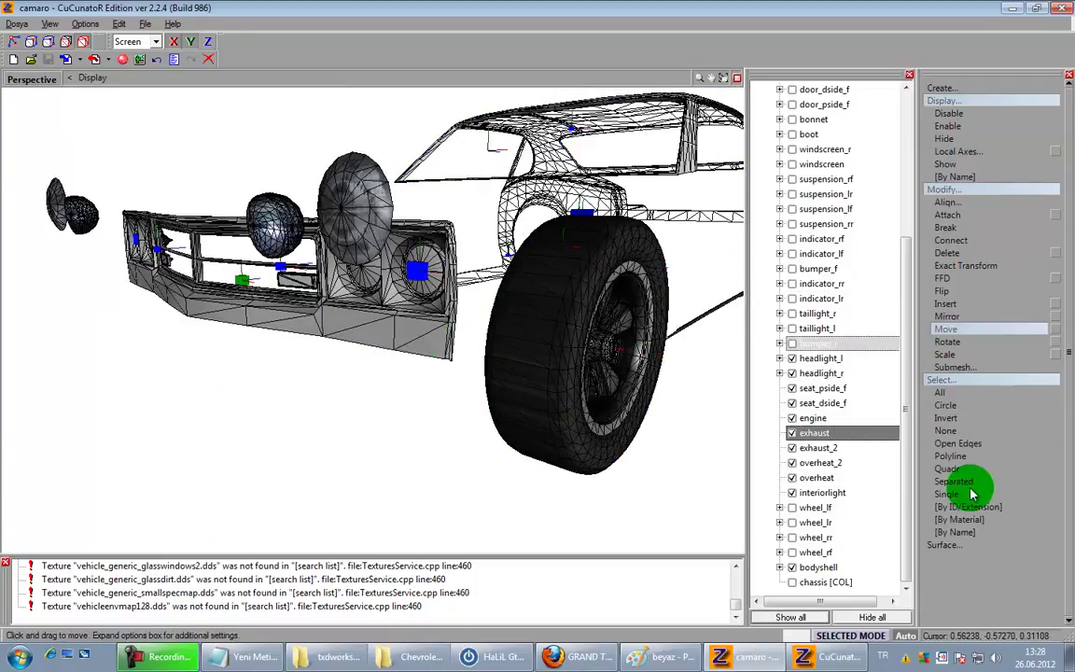
pyautogui.click(947, 494)
pyautogui.rightClick(425, 280)
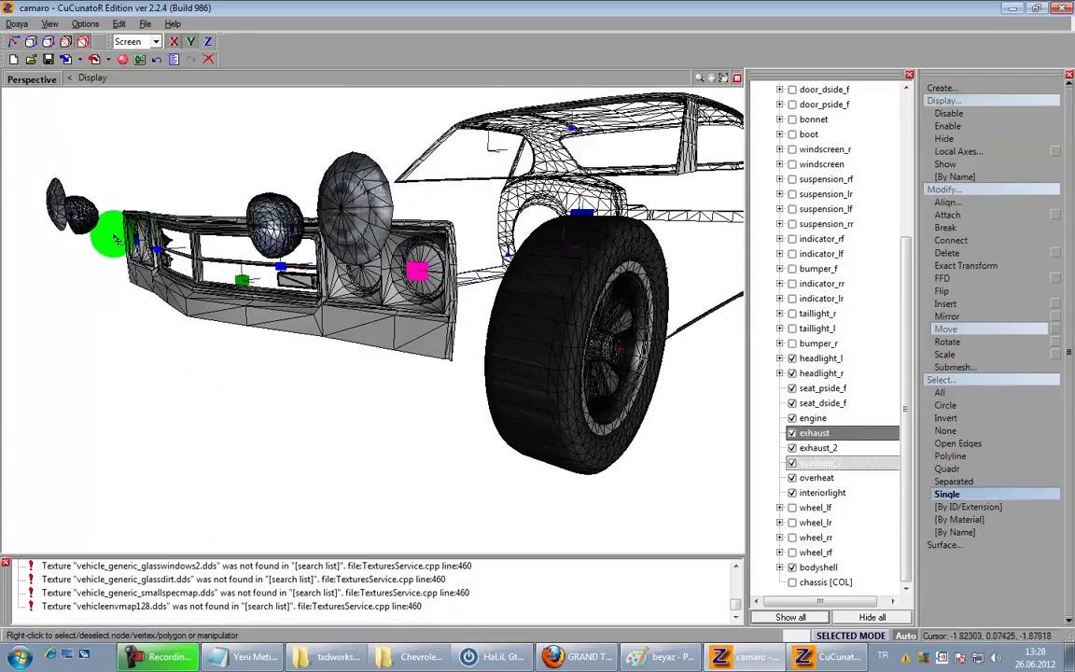
pyautogui.press('space')
# Step: Move both headlight nodes onto the Camaro headlights in the side view
pyautogui.click(737, 79)
pyautogui.moveTo(467, 160); pyautogui.dragTo(619, 172, button='middle')
pyautogui.scroll(-2, 602, 169)
pyautogui.moveTo(416, 186); pyautogui.dragTo(502, 221, button='middle')
pyautogui.moveTo(501, 222); pyautogui.dragTo(644, 217, button='right')
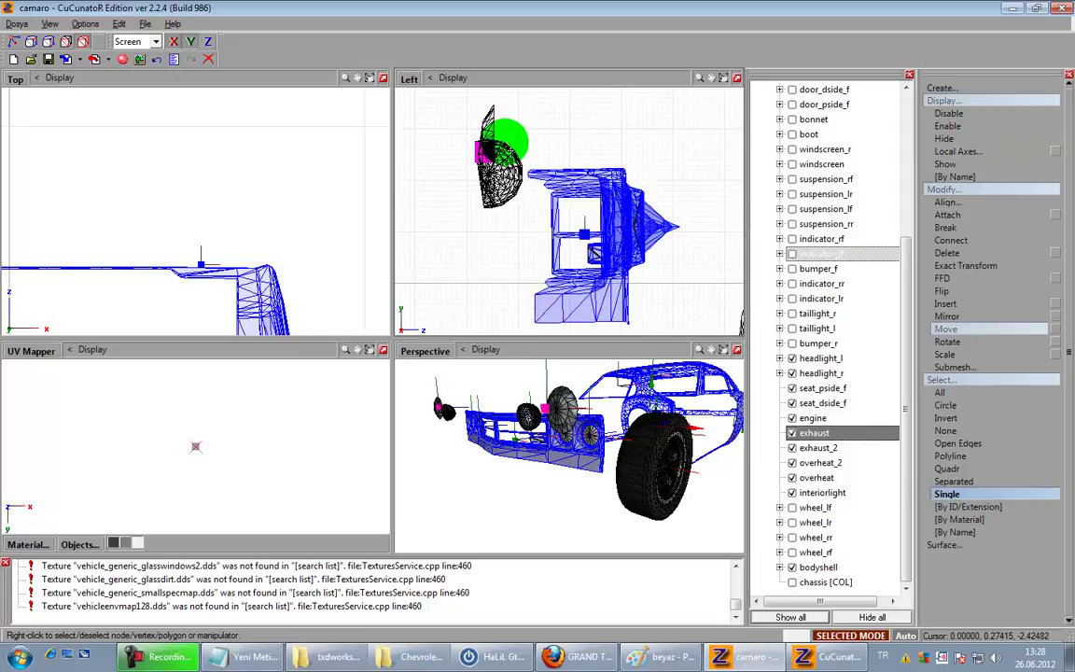
# Step: Isolate the positive-X headlight node and move it sideways onto the middle of its large lamp in the top view
pyautogui.moveTo(194, 250); pyautogui.dragTo(210, 91, button='middle')
pyautogui.moveTo(223, 202); pyautogui.dragTo(223, 64, button='middle')
pyautogui.moveTo(297, 320); pyautogui.dragTo(265, 280, button='middle')
pyautogui.moveTo(267, 282); pyautogui.dragTo(277, 217, button='right')
pyautogui.press('space')
pyautogui.click(190, 42)
pyautogui.click(255, 277)
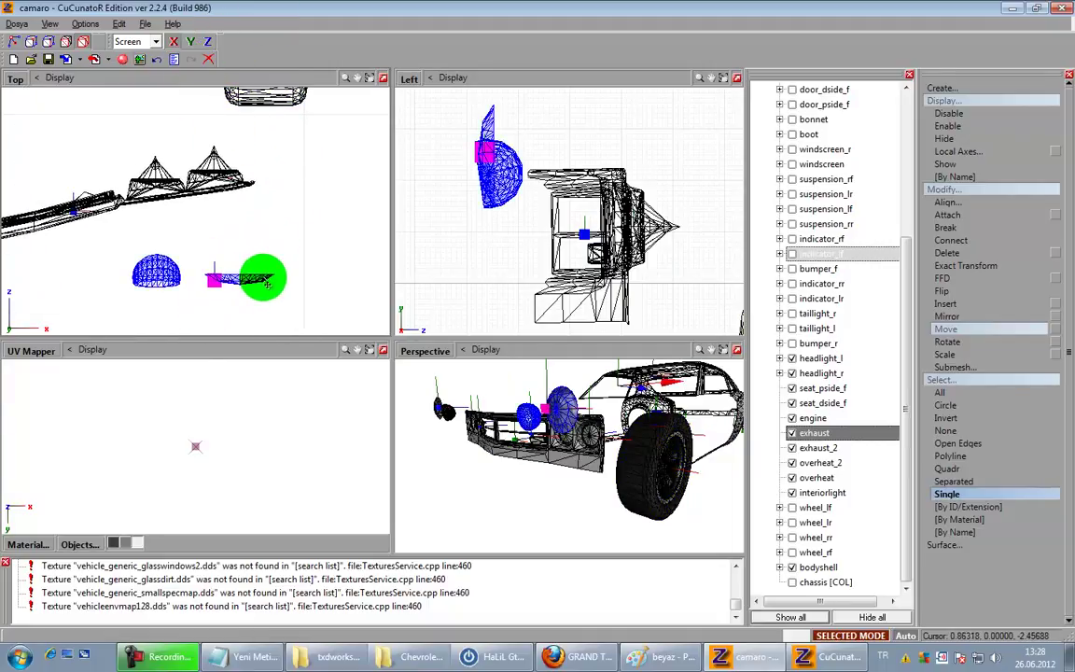
# Step: Move the negative-X headlight node sideways onto the middle of its large lamp, return to the full perspective view and save
pyautogui.moveTo(174, 278)
pyautogui.mouseDown(button='middle')
pyautogui.moveTo(355, 260)
pyautogui.moveTo(228, 295)
pyautogui.moveTo(241, 293)
pyautogui.mouseUp(button='middle')
pyautogui.moveTo(238, 291); pyautogui.dragTo(195, 254)
pyautogui.press('space')
pyautogui.click(171, 249)
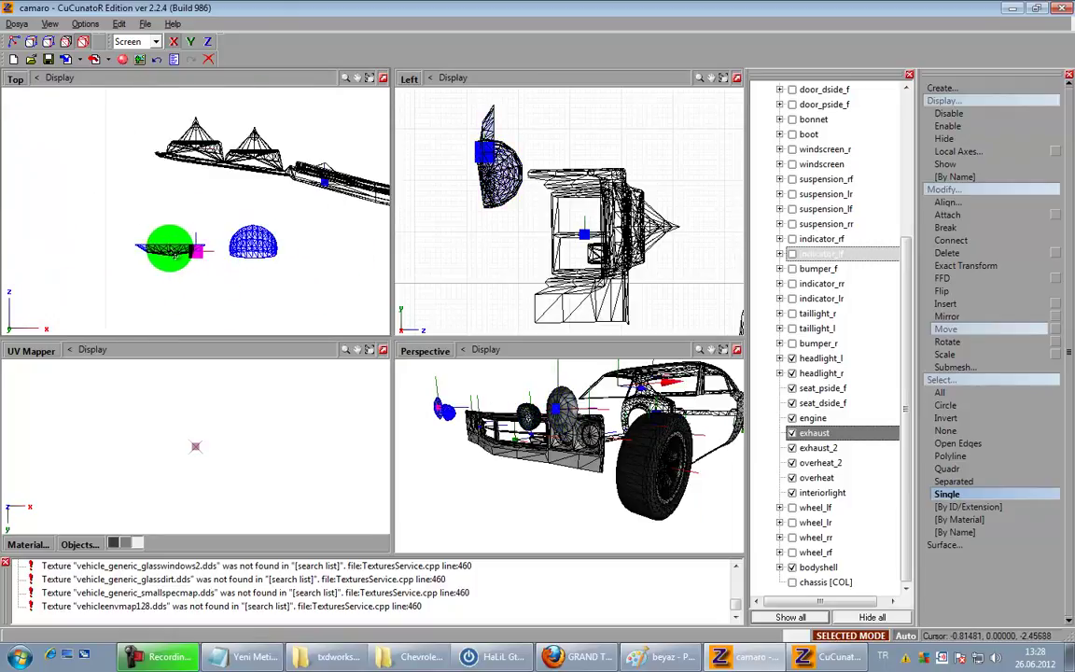
pyautogui.moveTo(149, 260); pyautogui.dragTo(174, 280, button='right')
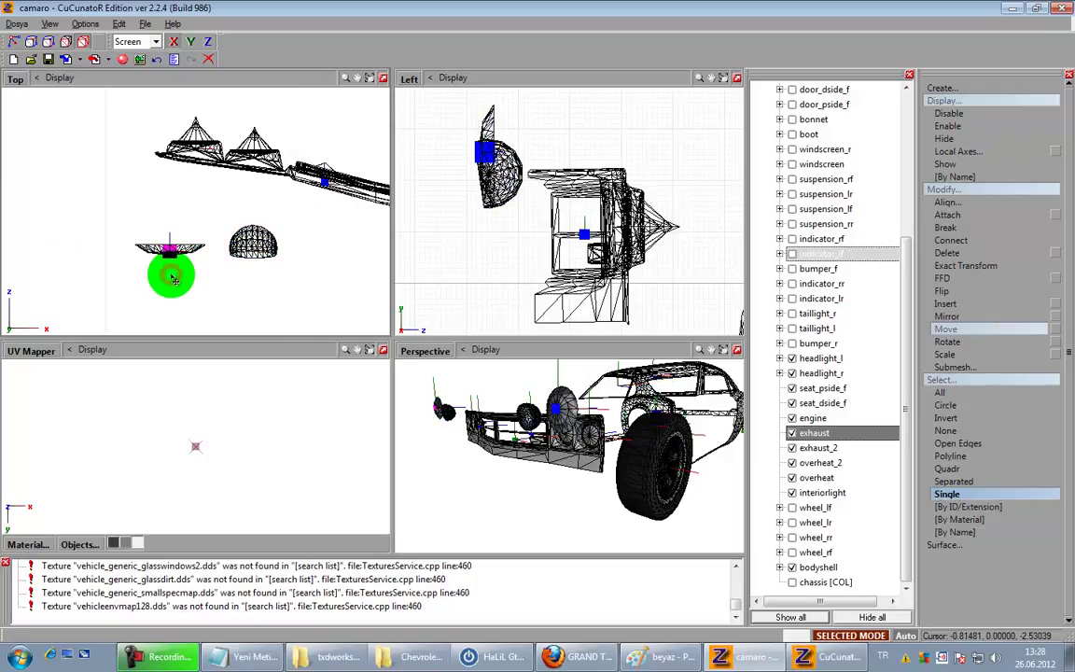
pyautogui.click(736, 352)
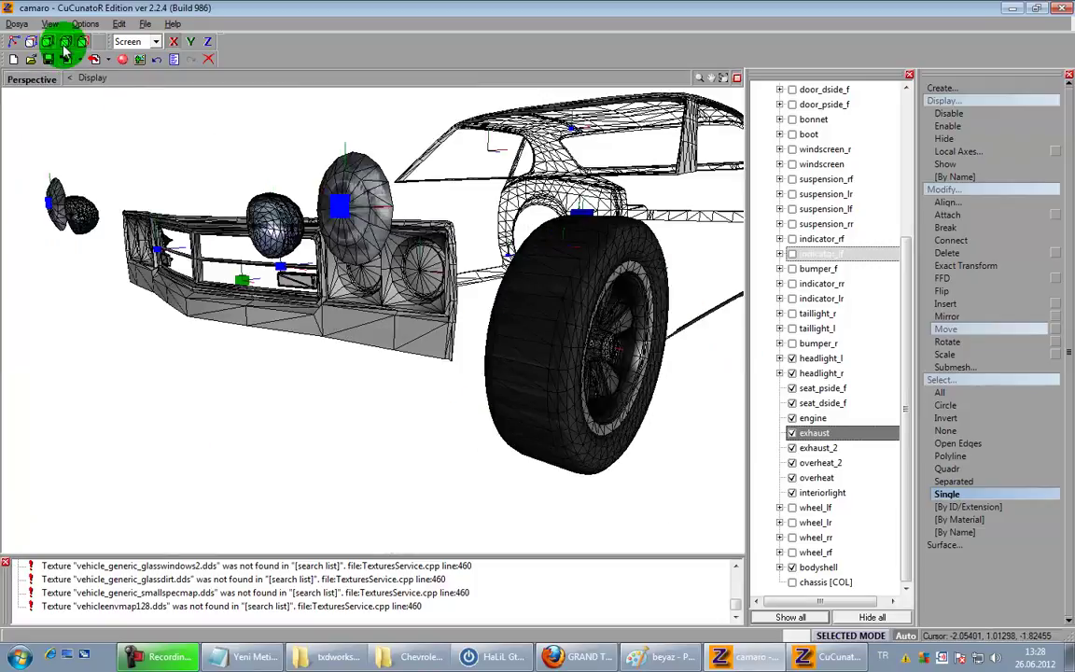
pyautogui.click(52, 61)
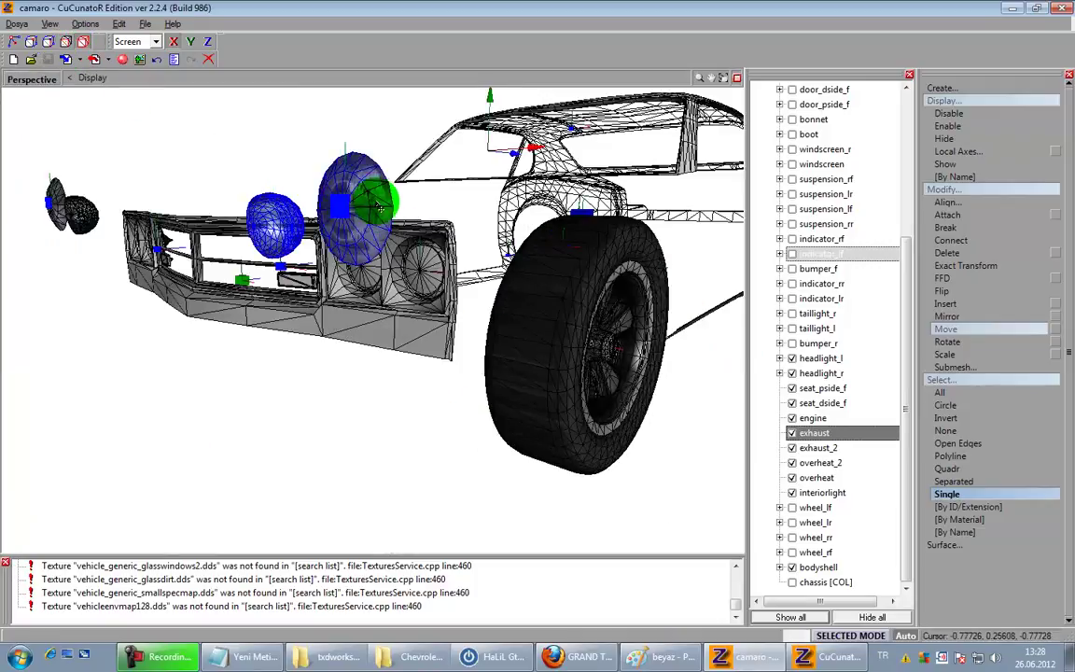
# Step: Rename the Camaro's solfar part as headlight_l_L0, copying the name from the original headlight_l mesh
pyautogui.click(780, 359)
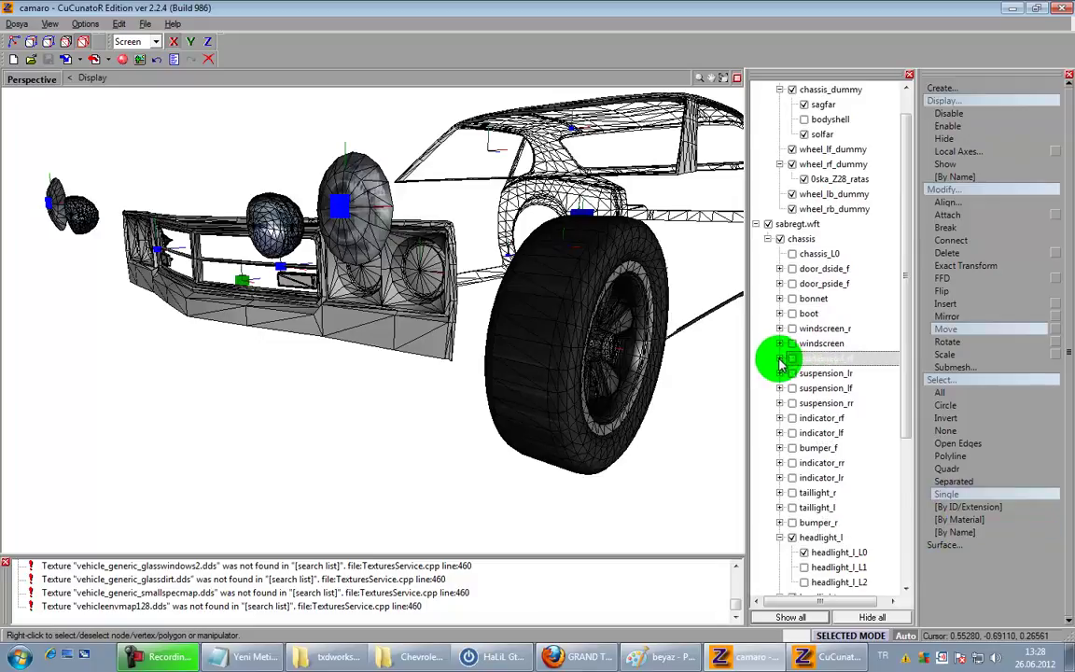
pyautogui.scroll(-2, 783, 364)
pyautogui.click(805, 463)
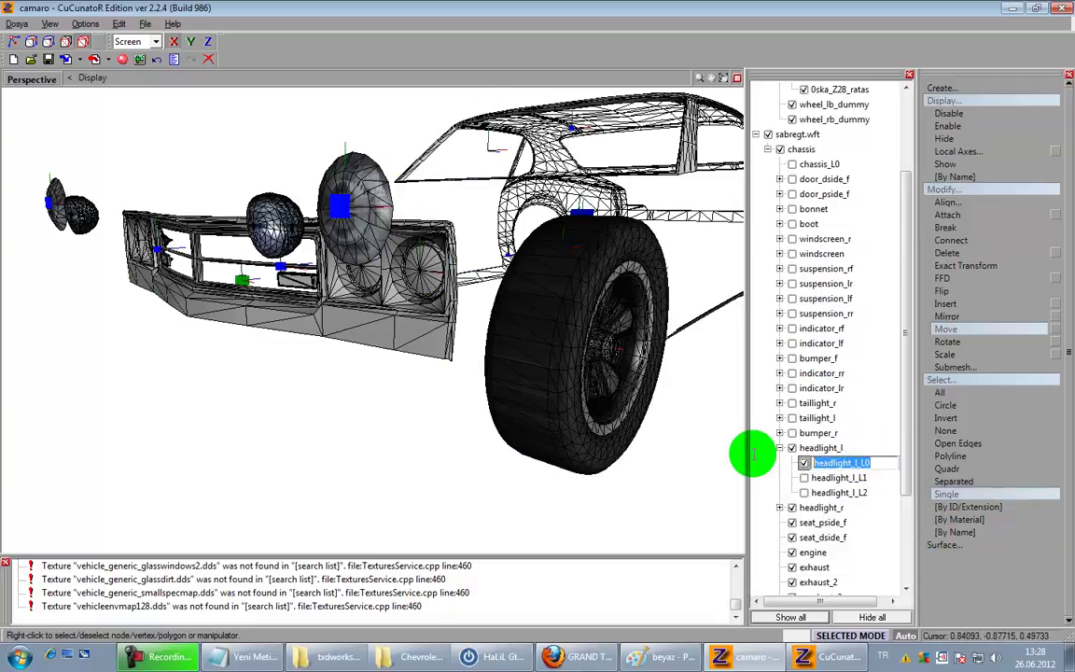
pyautogui.scroll(3, 782, 360)
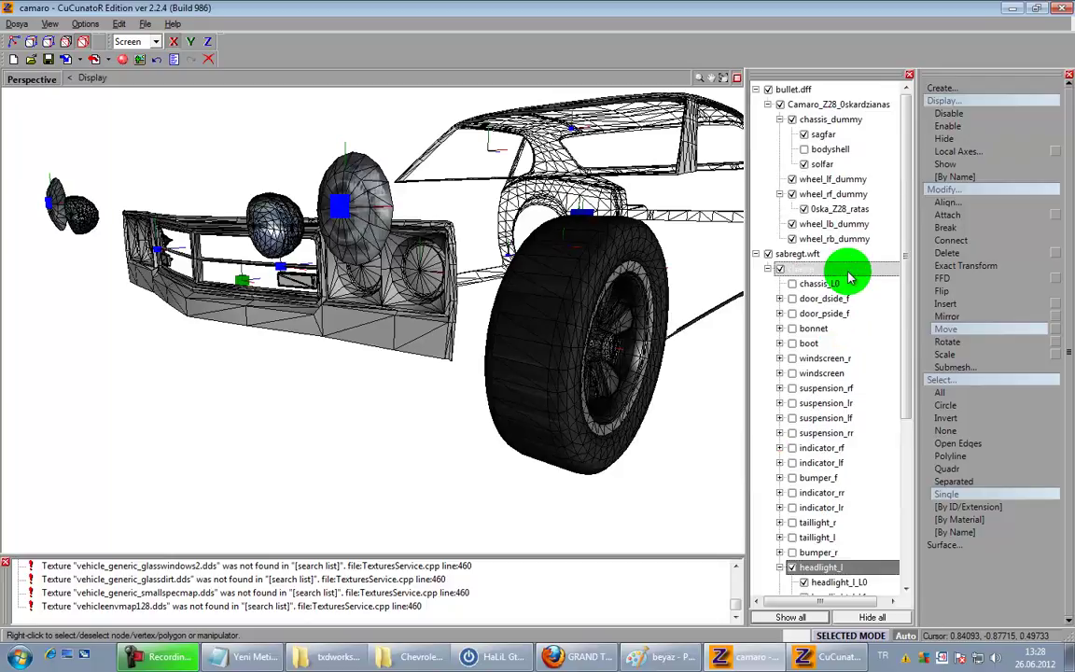
pyautogui.click(805, 165)
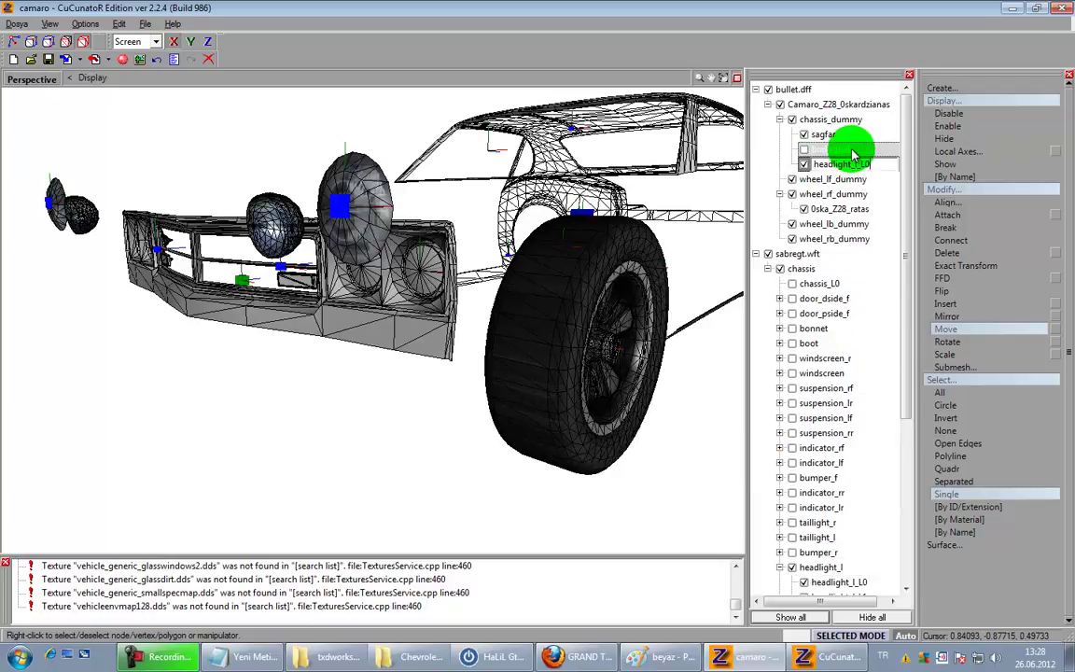
# Step: Rename the Camaro's sagfar part as headlight_r_L0, copying the name from the original headlight_r mesh
pyautogui.scroll(-4, 868, 327)
pyautogui.click(780, 462)
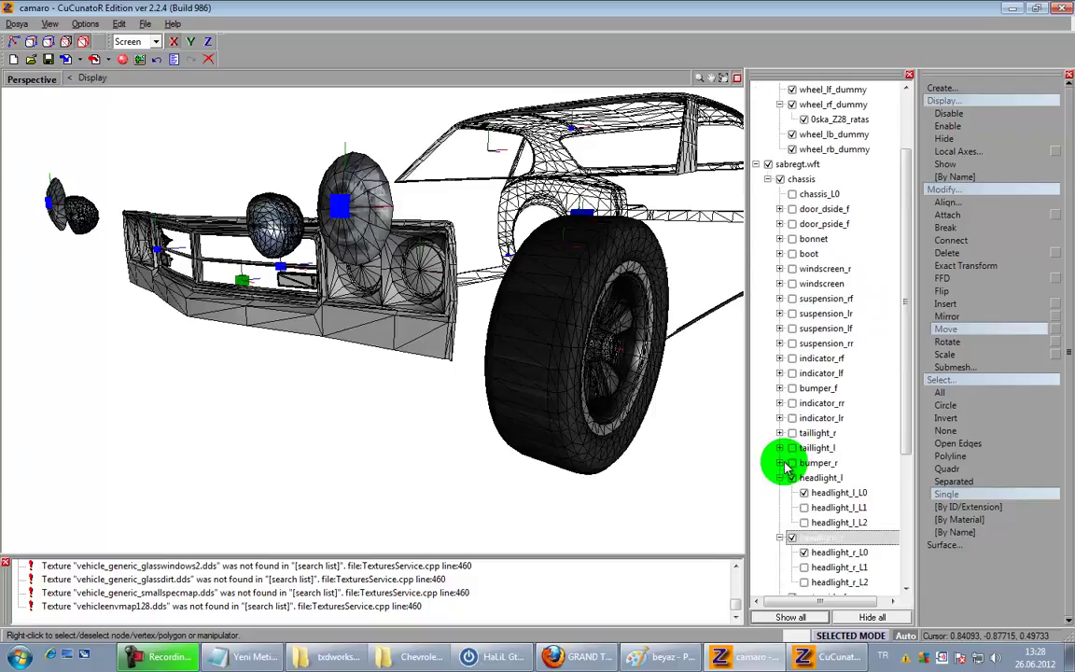
pyautogui.scroll(-1, 854, 490)
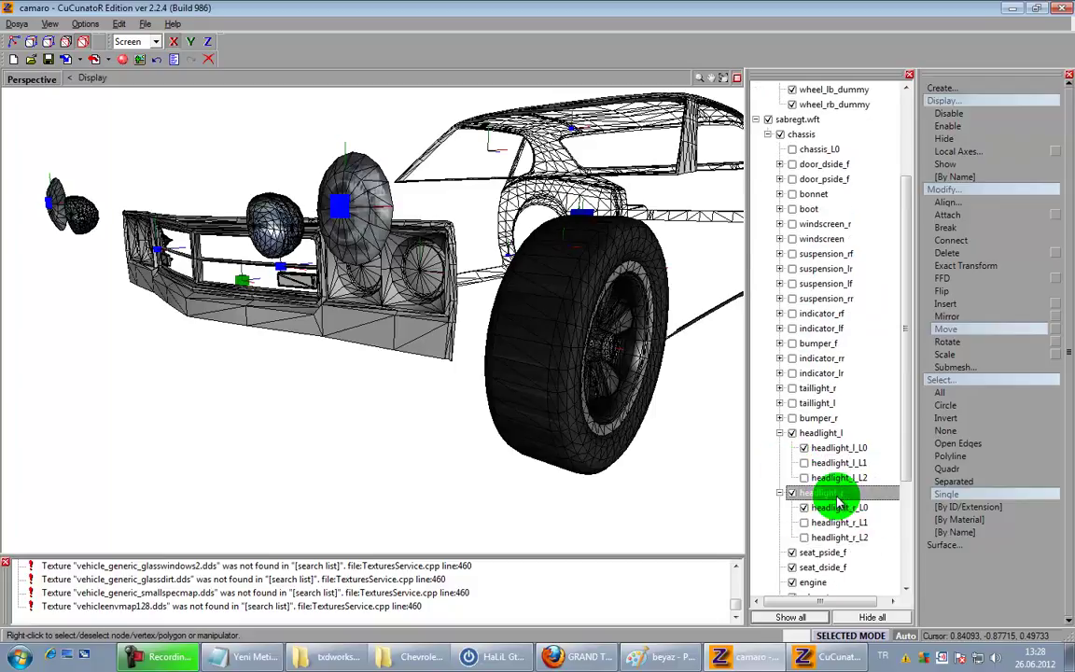
pyautogui.scroll(3, 828, 211)
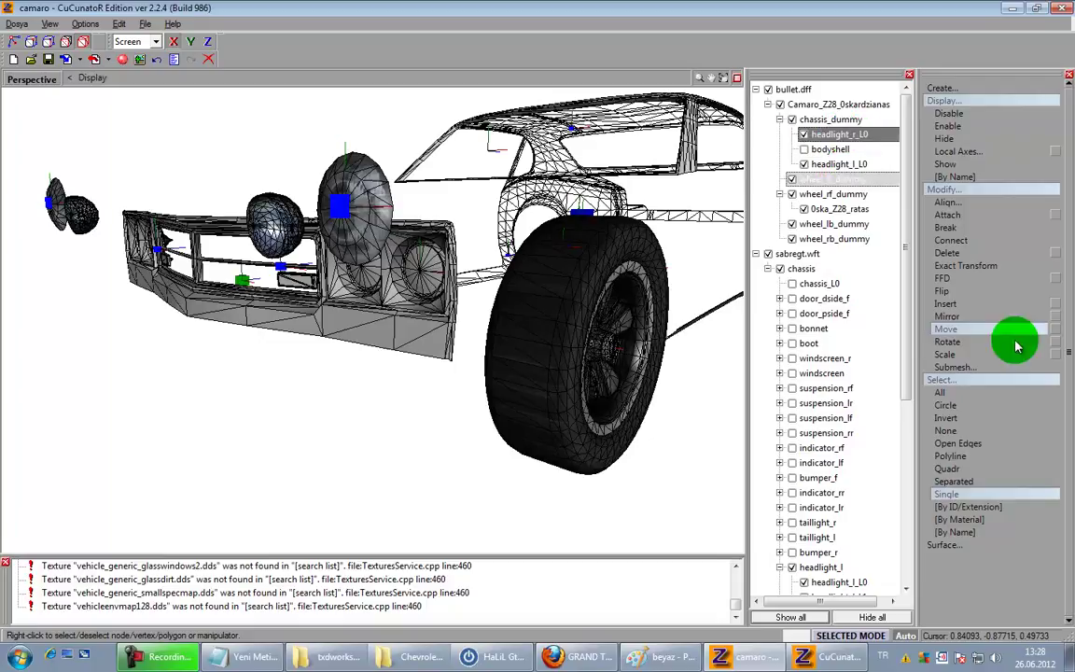
# Step: Place the Camaro's headlight_r_L0 under the headlight_r node and its headlight_l_L0 under the headlight_l node
pyautogui.scroll(-5, 1044, 618)
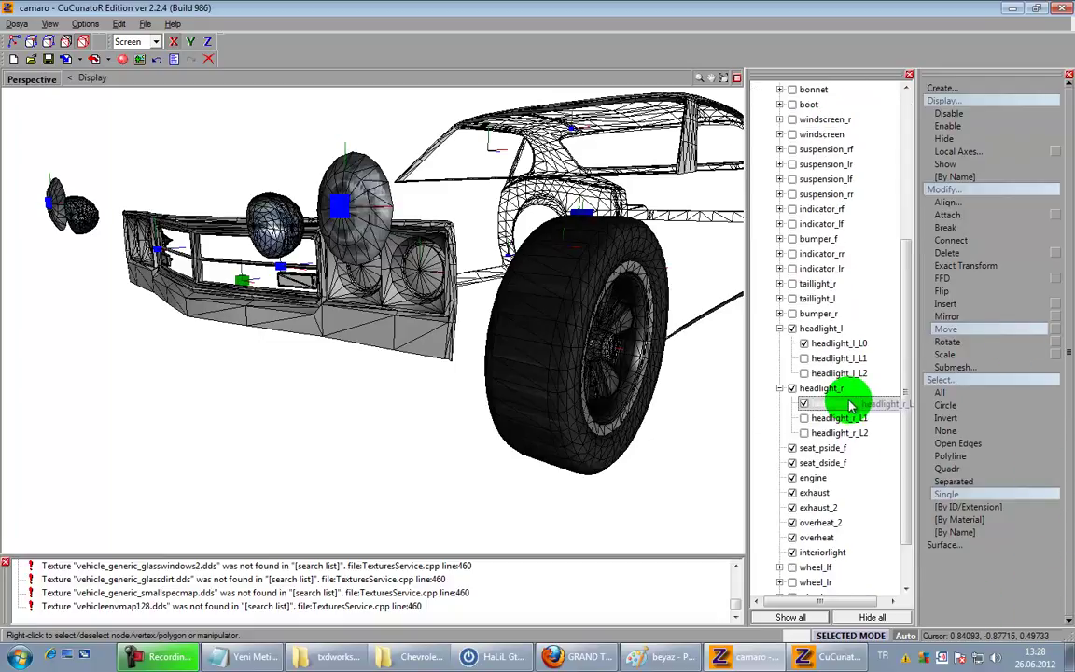
pyautogui.moveTo(850, 405); pyautogui.dragTo(850, 404)
pyautogui.scroll(4, 849, 403)
pyautogui.moveTo(850, 107); pyautogui.dragTo(874, 500)
pyautogui.scroll(-1, 846, 519)
# Step: Delete the original headlight_l_L0 and headlight_l_L1 meshes from the headlight_l node
pyautogui.rightClick(874, 479)
pyautogui.moveTo(905, 496)
pyautogui.click(995, 490)
pyautogui.rightClick(867, 479)
pyautogui.click(966, 497)
pyautogui.rightClick(864, 394)
pyautogui.moveTo(876, 412)
pyautogui.click(959, 412)
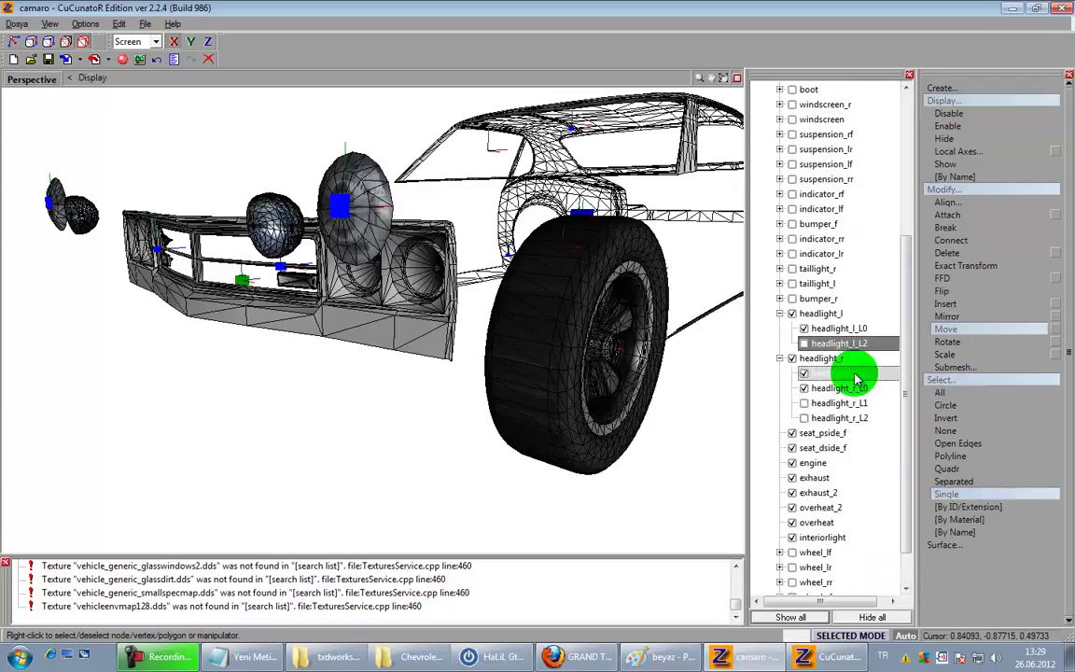
# Step: Delete headlight_l_L2 and the original headlight_r_L0, headlight_r_L1 and headlight_r_L2 meshes, and save the scene
pyautogui.rightClick(858, 348)
pyautogui.moveTo(917, 366)
pyautogui.click(961, 365)
pyautogui.rightClick(859, 417)
pyautogui.click(957, 429)
pyautogui.rightClick(876, 422)
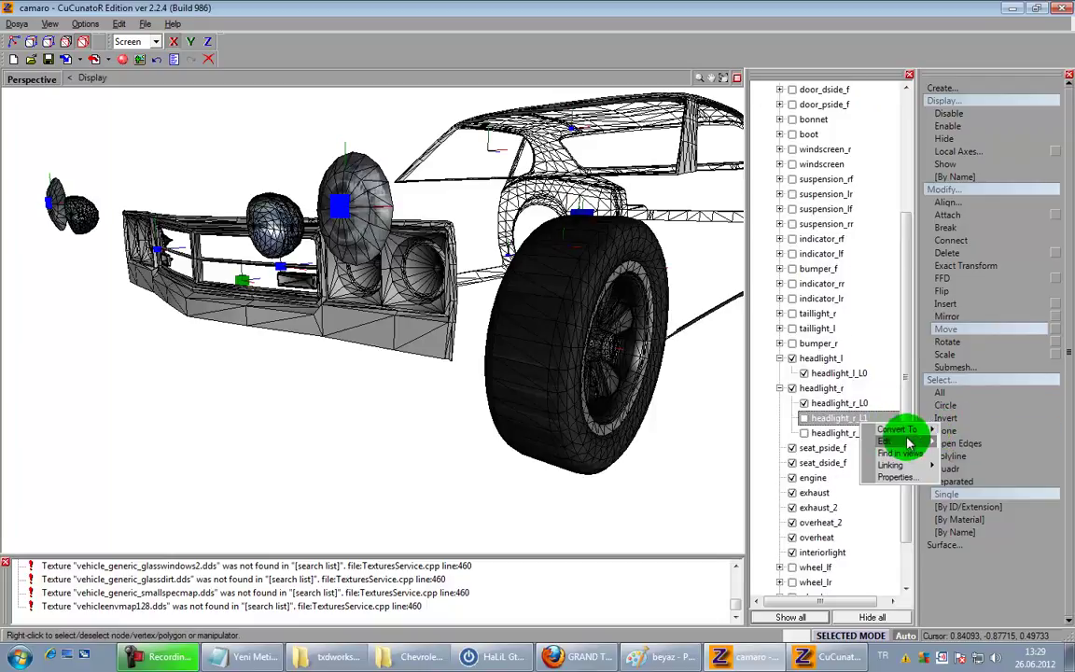
pyautogui.click(957, 446)
pyautogui.rightClick(865, 467)
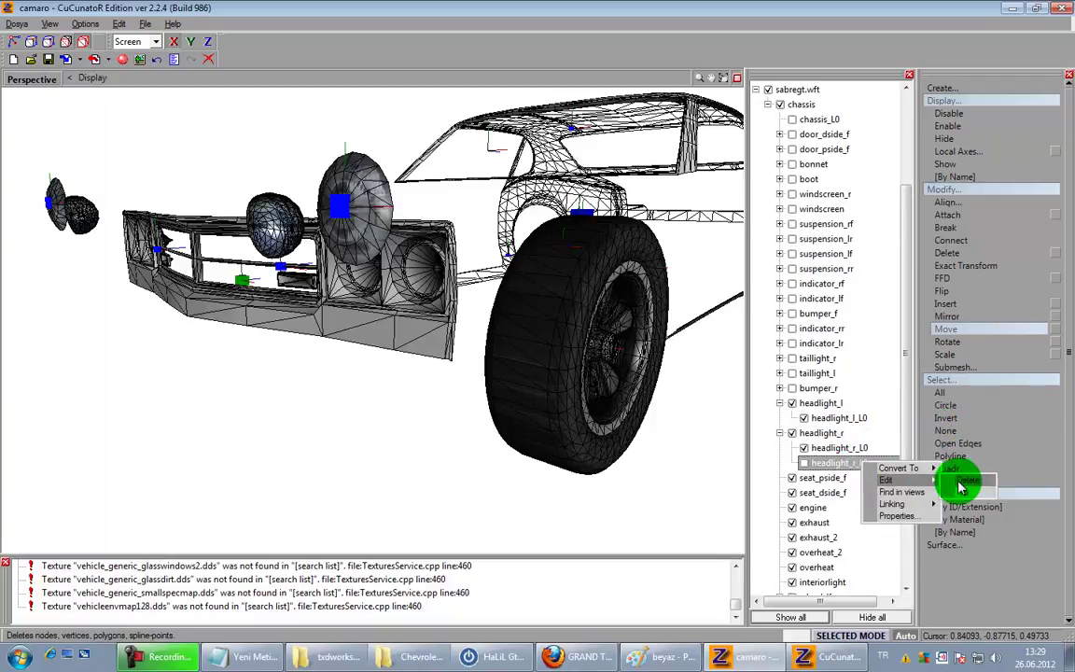
pyautogui.click(944, 489)
pyautogui.click(52, 62)
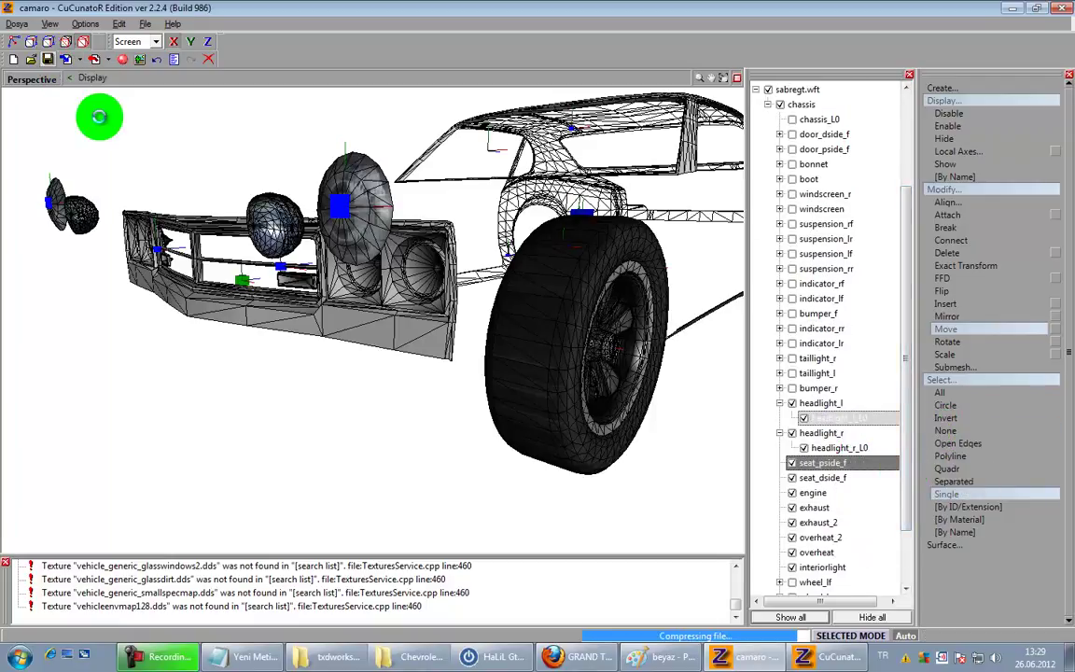
# Step: Open the local axes Reset to Parent tool, and collapse and hide the headlight_l and headlight_r nodes
pyautogui.click(960, 152)
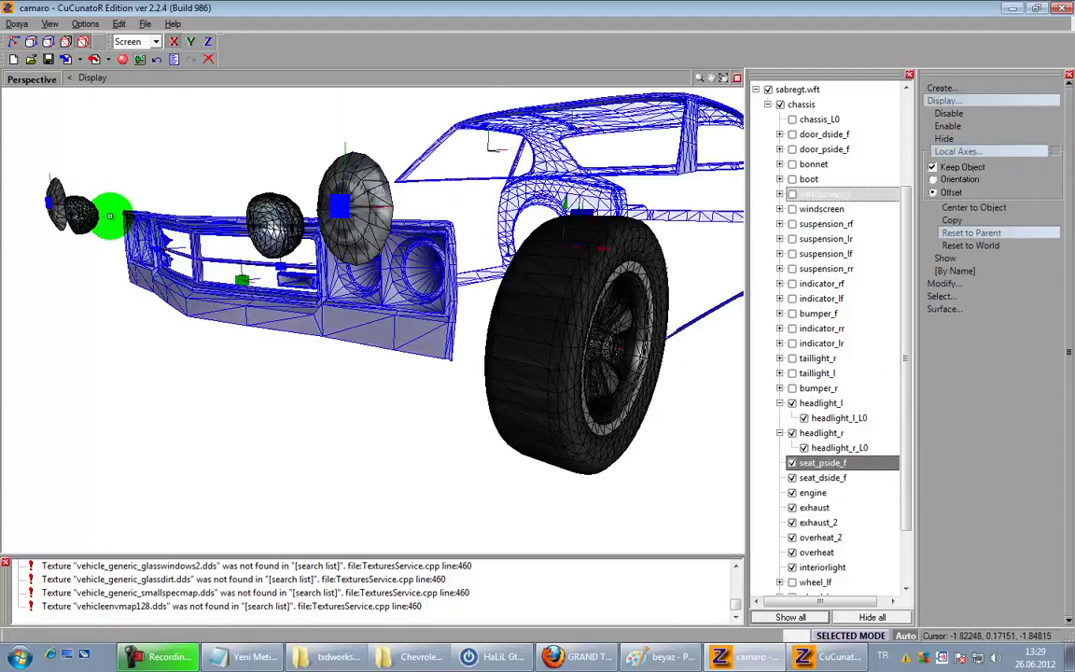
pyautogui.click(780, 434)
pyautogui.scroll(-2, 783, 442)
pyautogui.click(780, 448)
pyautogui.click(795, 451)
pyautogui.click(793, 463)
# Step: Activate Move, locate the seat_pside_f and seat_dside_f nodes in the cabin, and show chassis_L0 as a placement reference
pyautogui.moveTo(576, 372); pyautogui.dragTo(486, 373, button='middle')
pyautogui.click(976, 287)
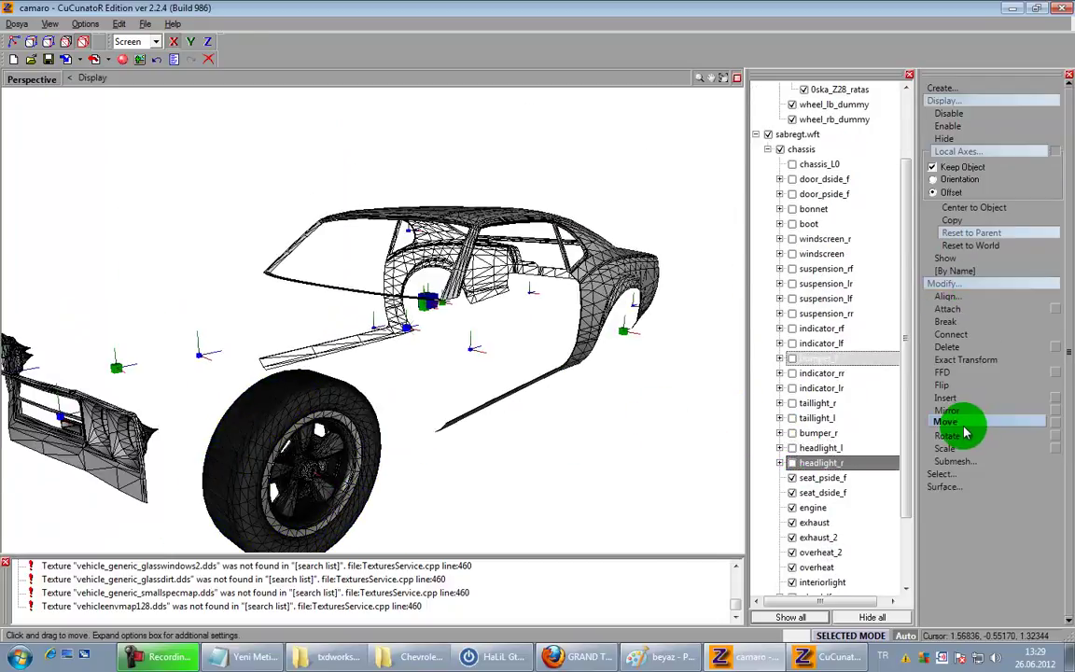
pyautogui.click(846, 464)
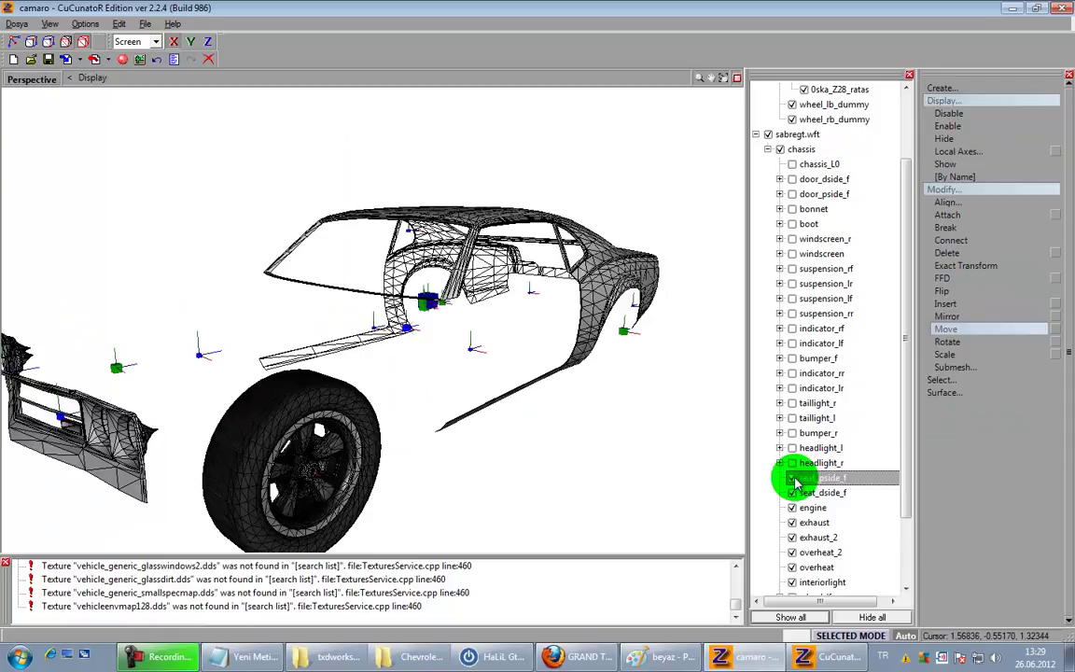
pyautogui.moveTo(602, 482); pyautogui.dragTo(523, 461, button='middle')
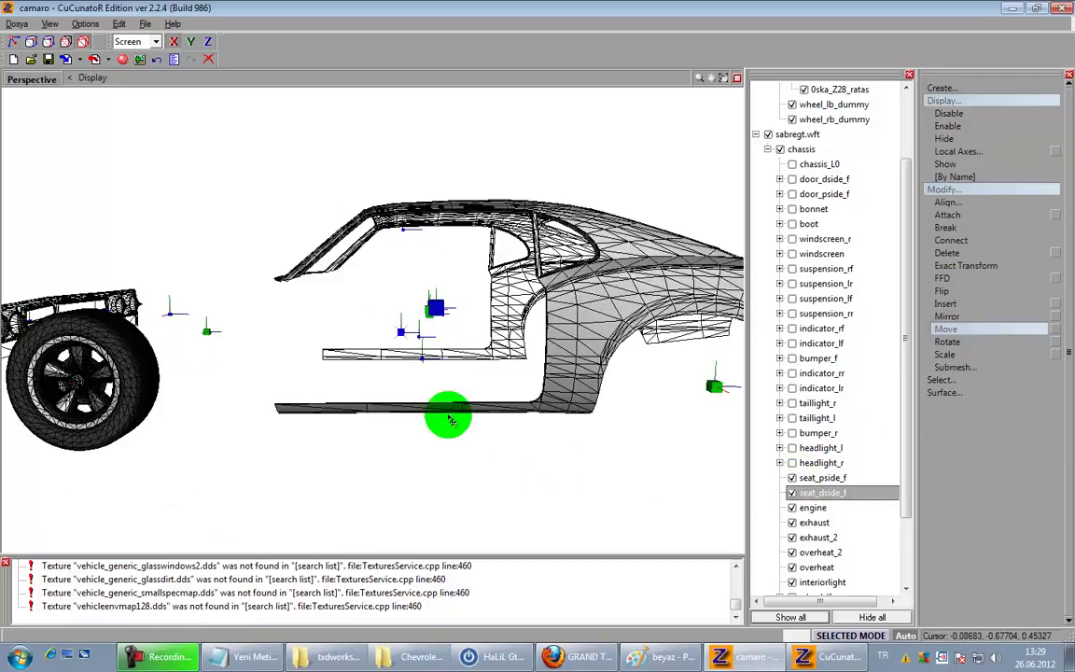
pyautogui.scroll(2, 425, 336)
pyautogui.click(754, 152)
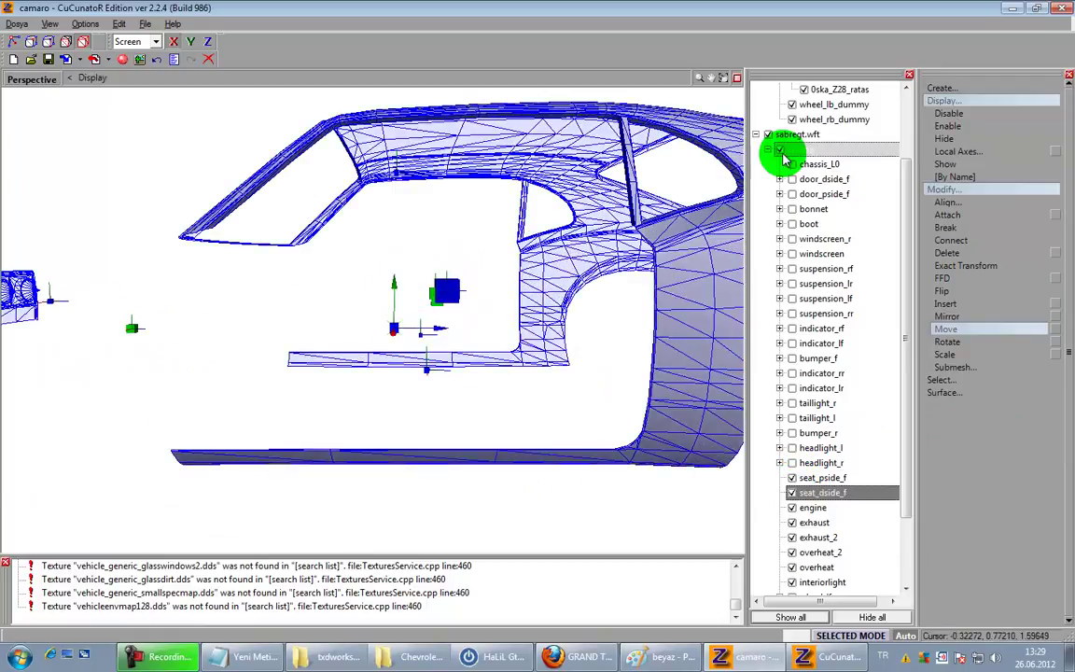
pyautogui.click(794, 165)
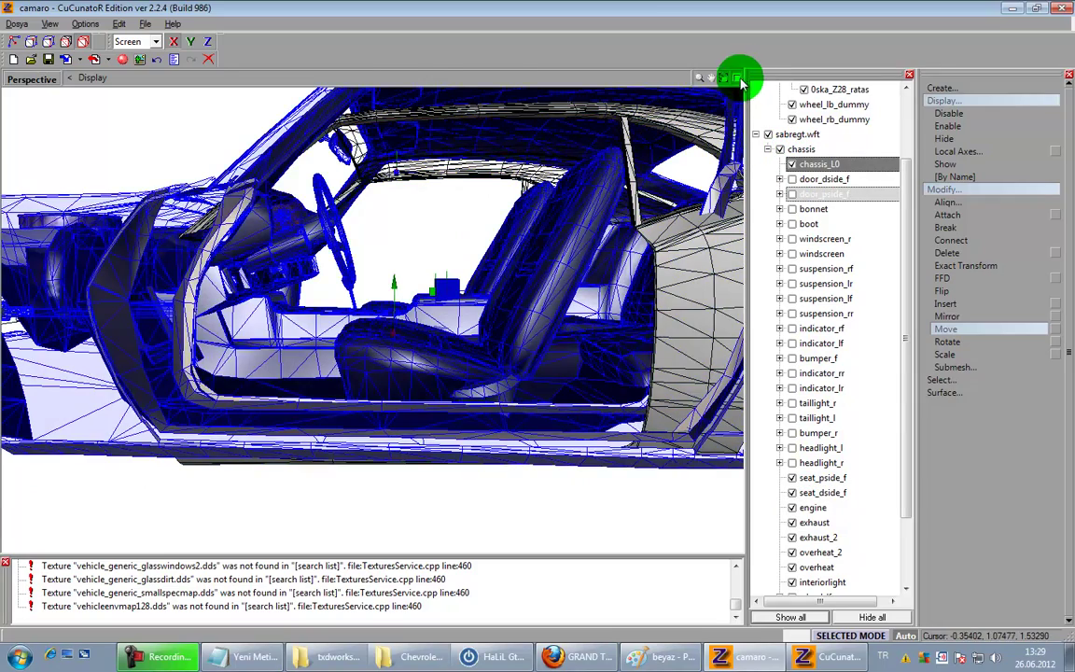
# Step: Switch to the four-view layout and select the front seat nodes with Quadr selection in the side view
pyautogui.click(739, 79)
pyautogui.moveTo(648, 260); pyautogui.dragTo(492, 202, button='middle')
pyautogui.scroll(-1, 537, 208)
pyautogui.moveTo(583, 212)
pyautogui.mouseDown()
pyautogui.moveTo(433, 216)
pyautogui.moveTo(539, 248)
pyautogui.moveTo(607, 283)
pyautogui.moveTo(953, 356)
pyautogui.mouseUp()
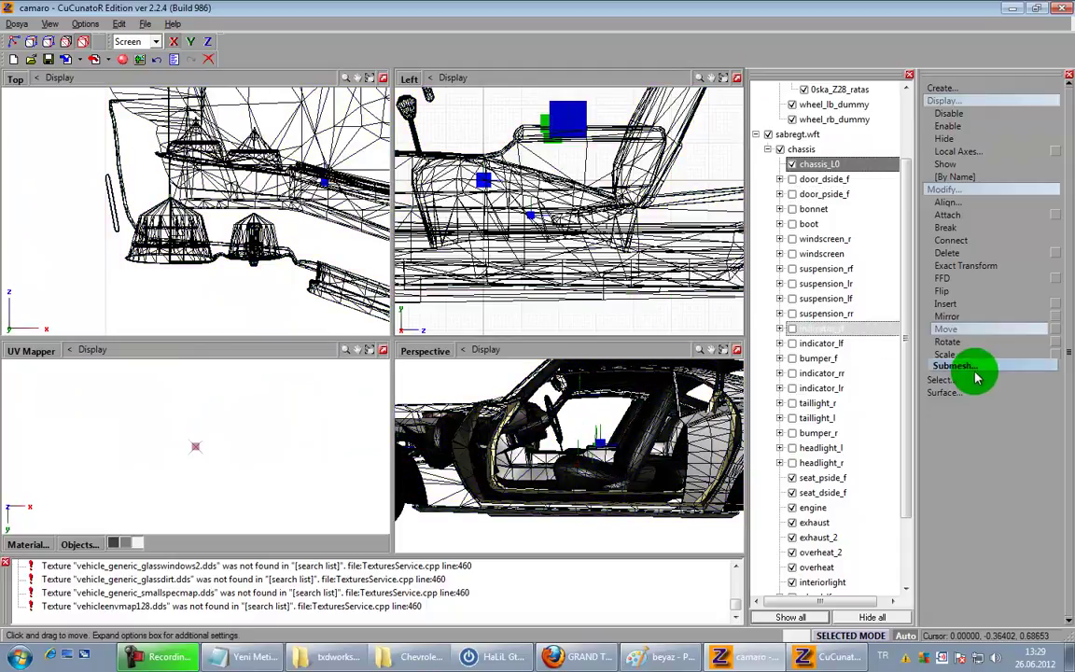
pyautogui.click(980, 384)
pyautogui.click(961, 468)
pyautogui.rightClick(563, 299)
pyautogui.moveTo(563, 299); pyautogui.dragTo(567, 296, button='middle')
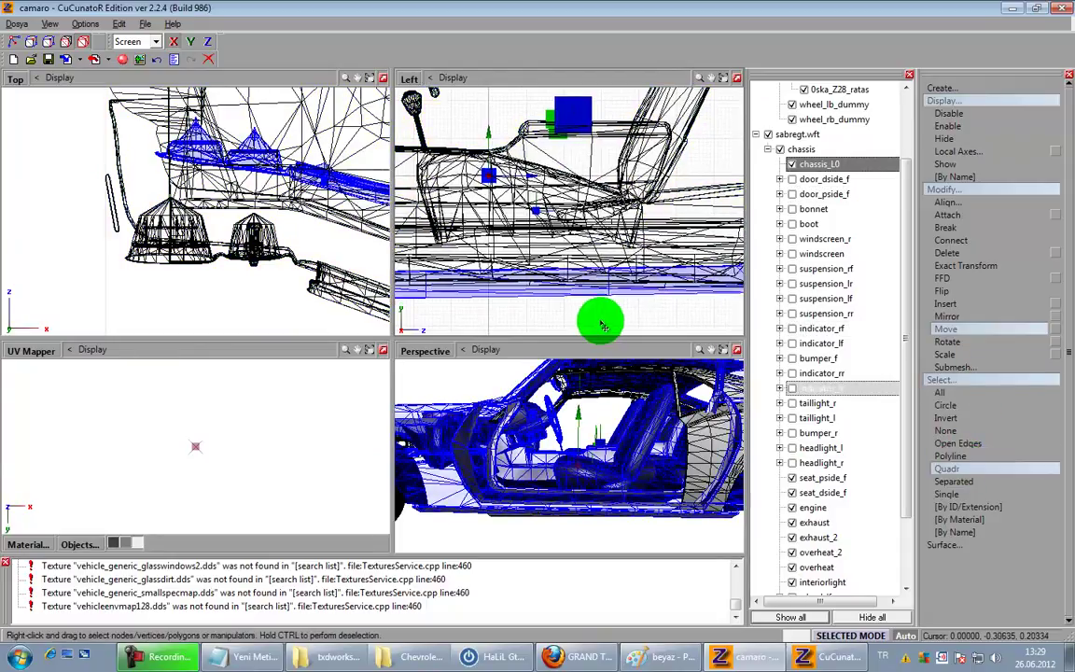
pyautogui.moveTo(552, 205); pyautogui.dragTo(554, 272, button='middle')
# Step: Move the selected seat nodes onto the front seat cushion in the side view and bring the cabin into the top view
pyautogui.press('space')
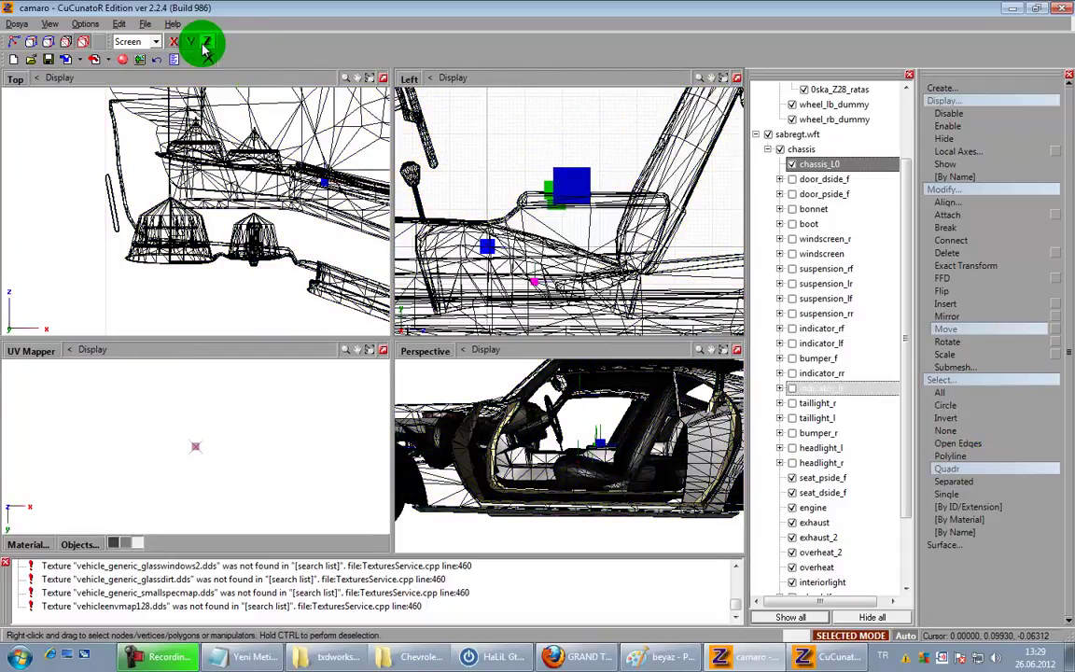
pyautogui.click(580, 259)
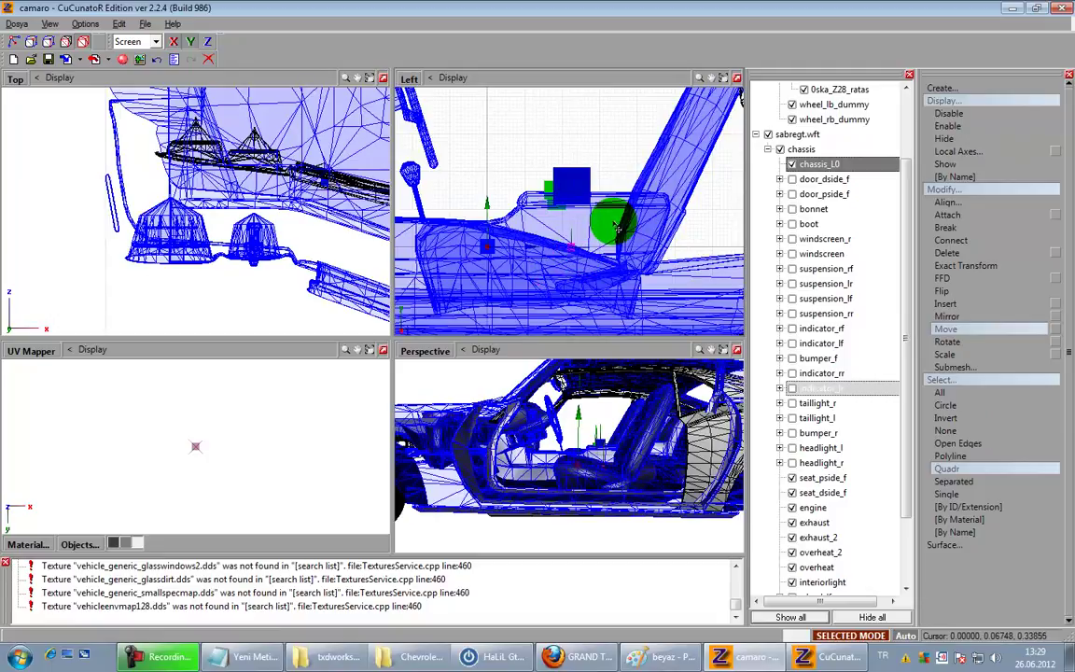
pyautogui.scroll(-3, 613, 224)
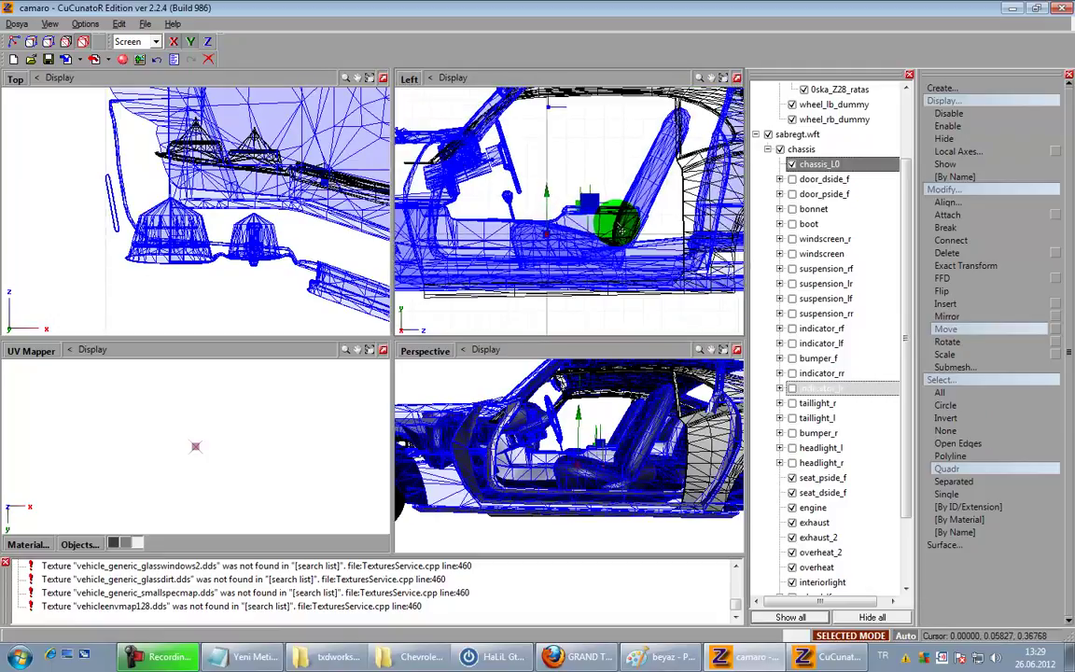
pyautogui.moveTo(269, 215); pyautogui.dragTo(152, 244, button='middle')
pyautogui.scroll(-1, 152, 243)
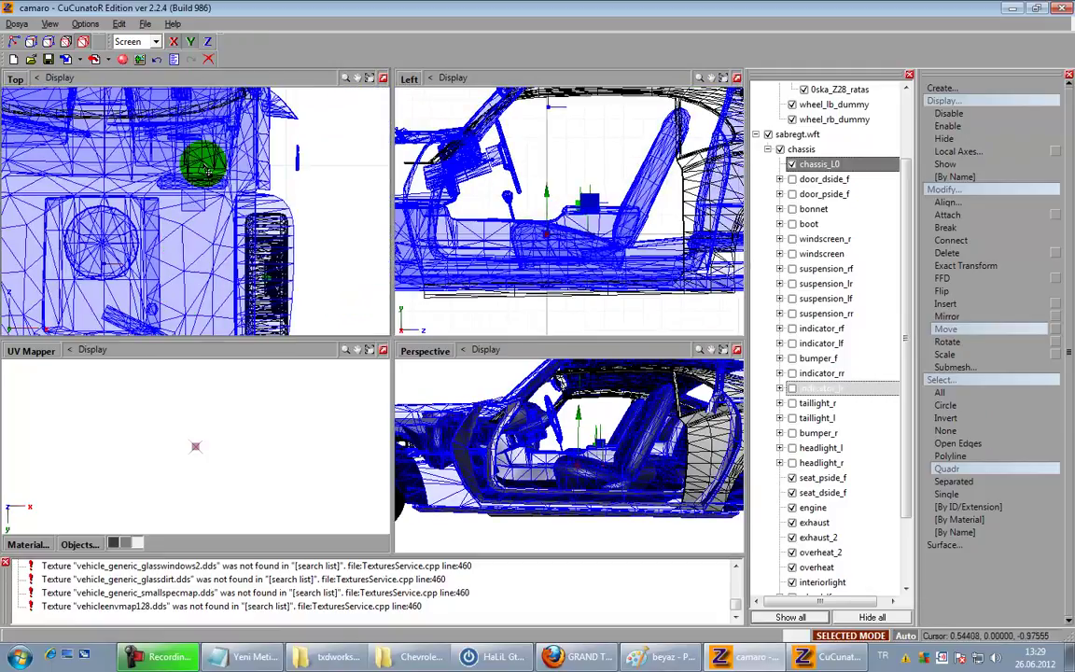